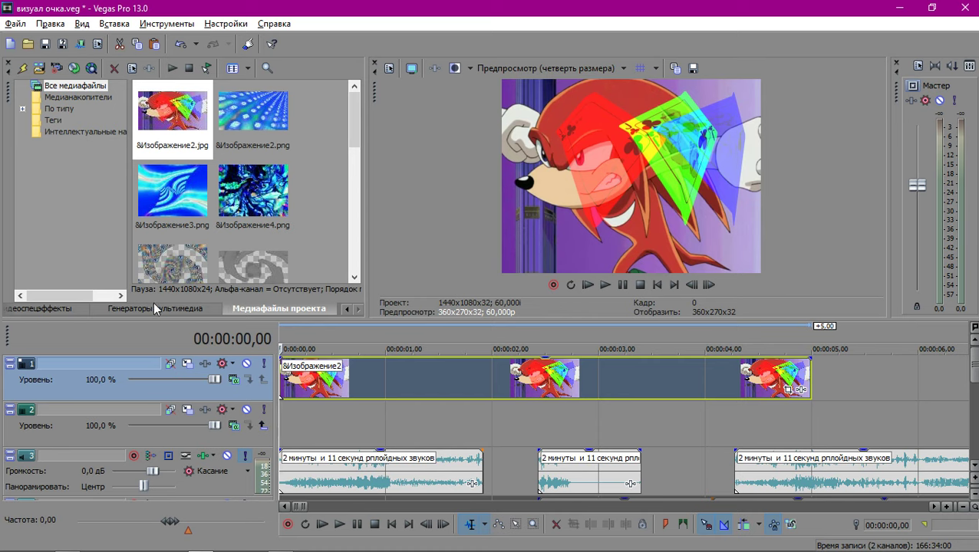
Find the Ignite Magnify video effect and apply it to the image clip at the start of track 1.
click(61, 308)
scroll(95, 197, down, 5)
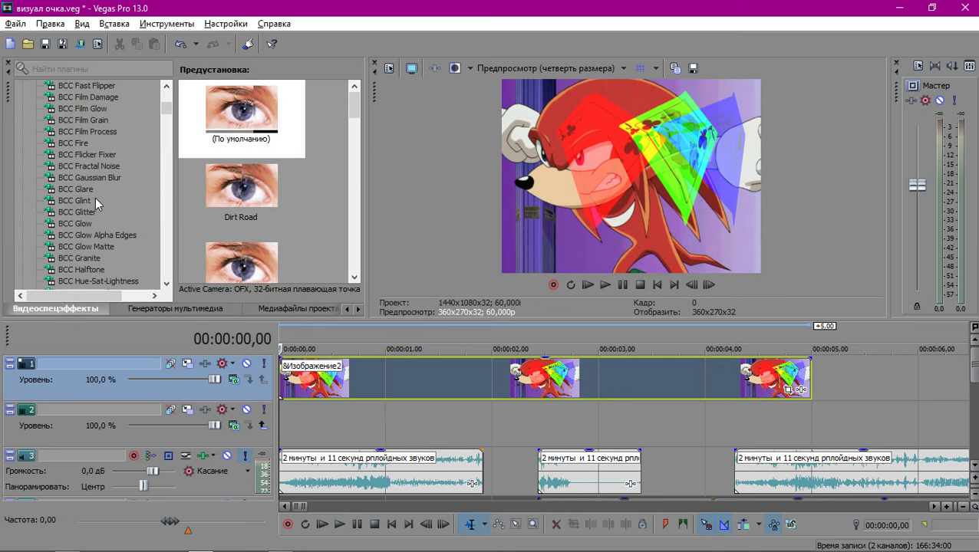
scroll(95, 197, down, 15)
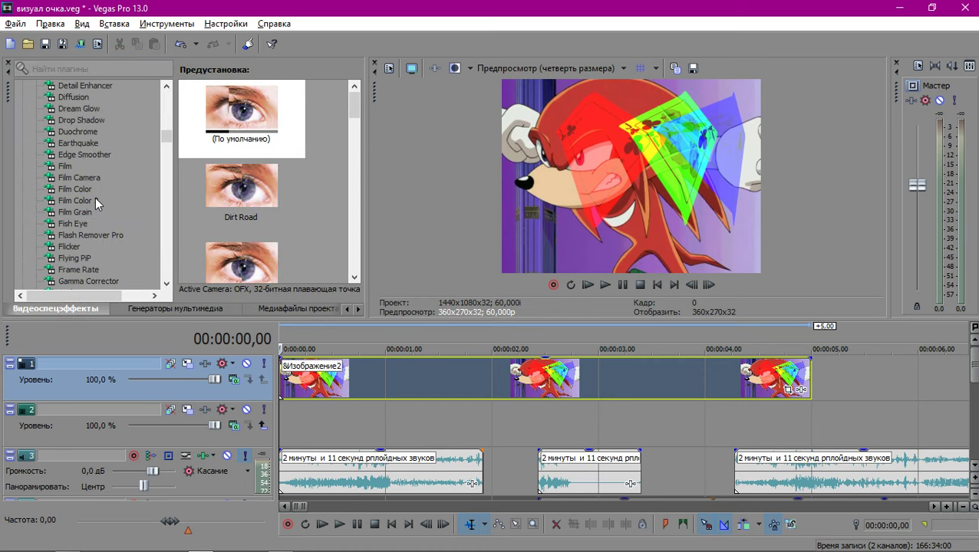
scroll(95, 197, down, 15)
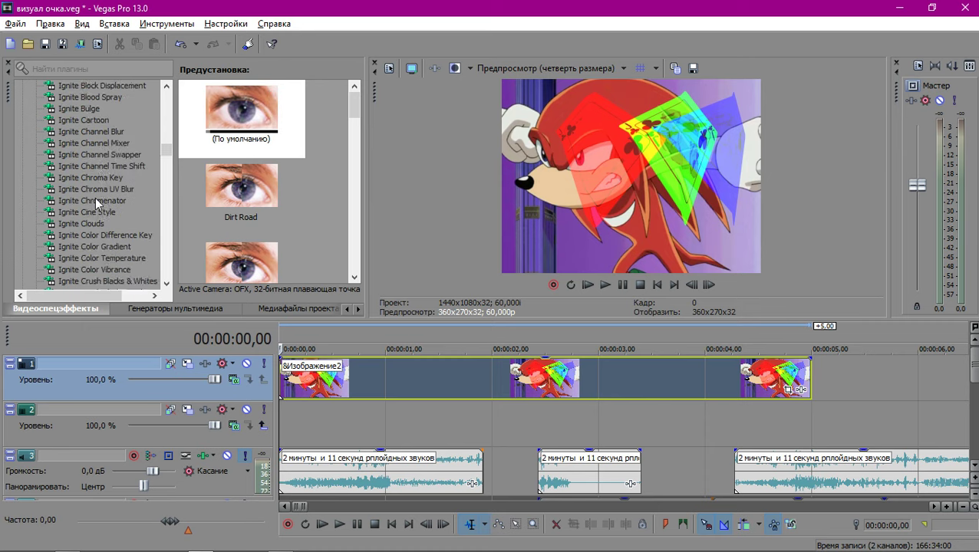
scroll(95, 197, down, 15)
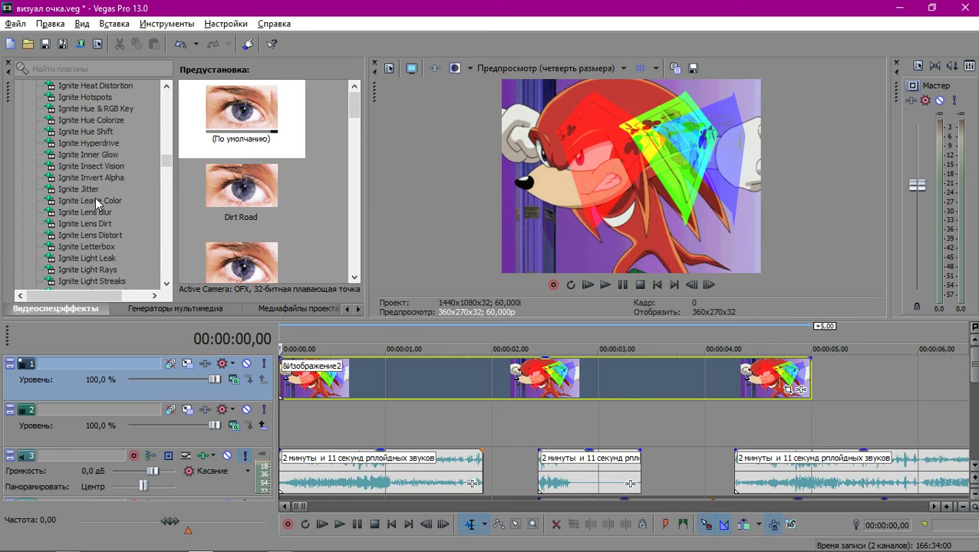
scroll(95, 197, down, 15)
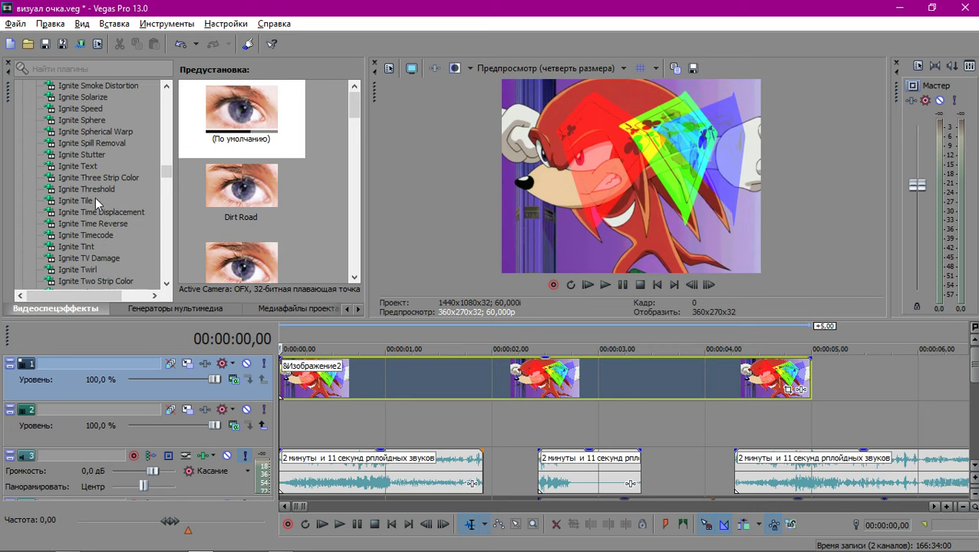
scroll(95, 198, up, 10)
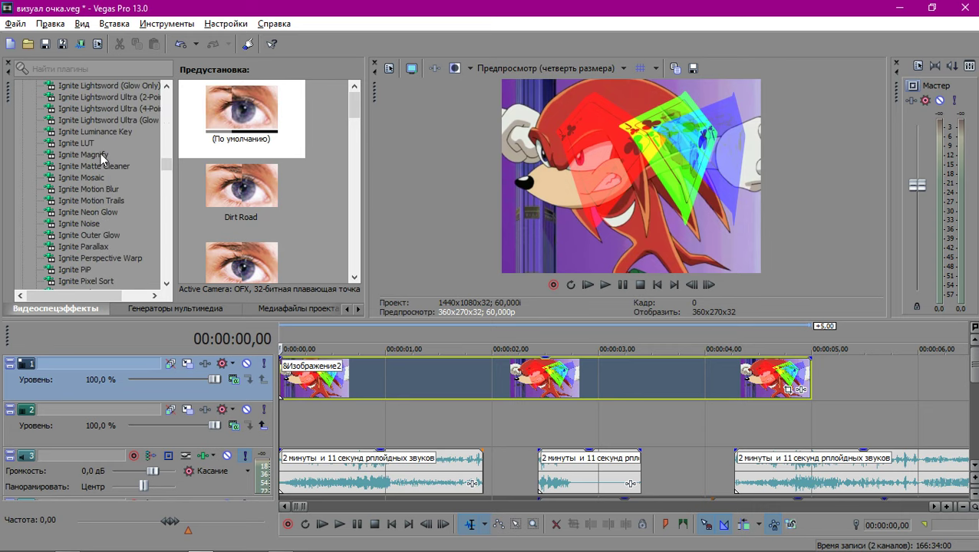
drag(100, 152, 324, 378)
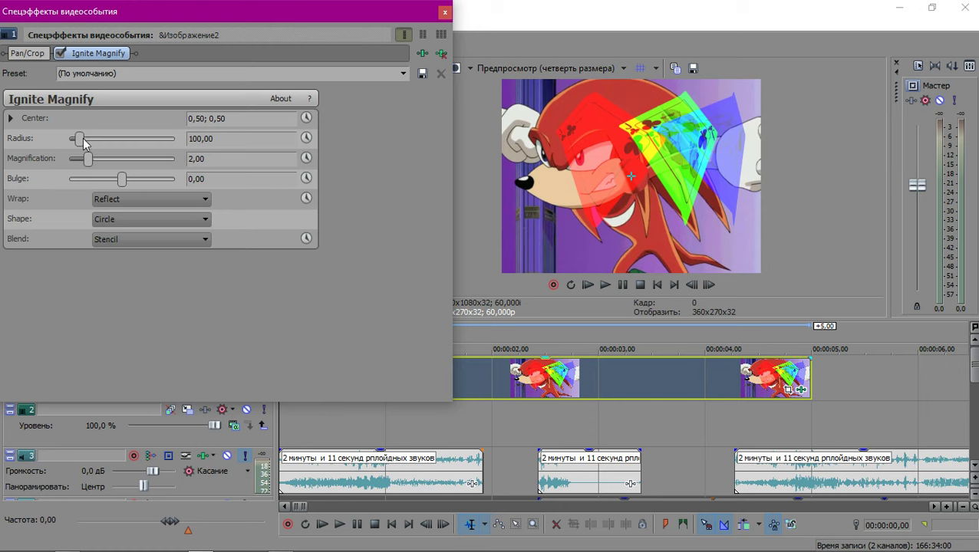
Set the effect's Radius to 1000 and Magnification to 1.00, with Magnification animated from the clip's start.
drag(80, 138, 218, 143)
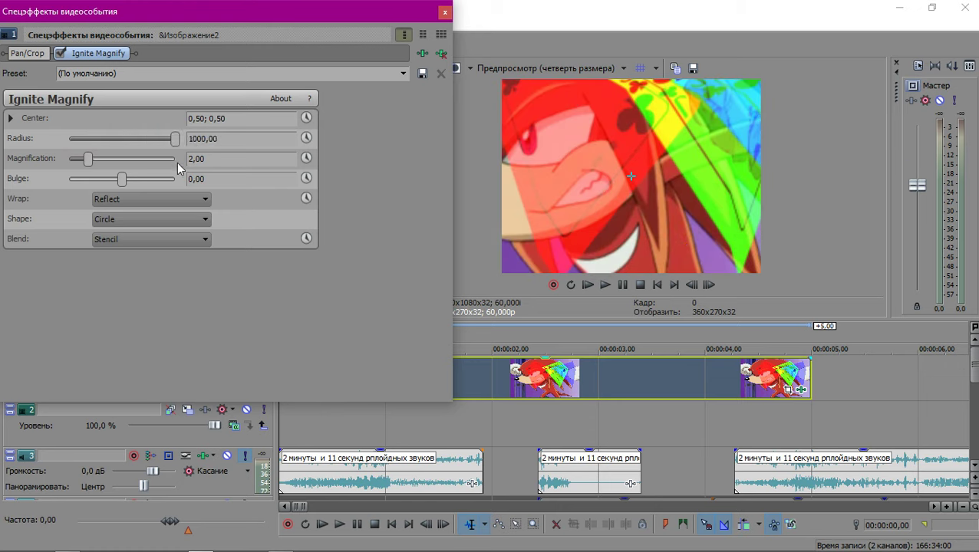
mouse_move(91, 159)
mouse_down()
mouse_move(101, 157)
mouse_move(63, 170)
mouse_move(80, 160)
mouse_move(73, 164)
mouse_up()
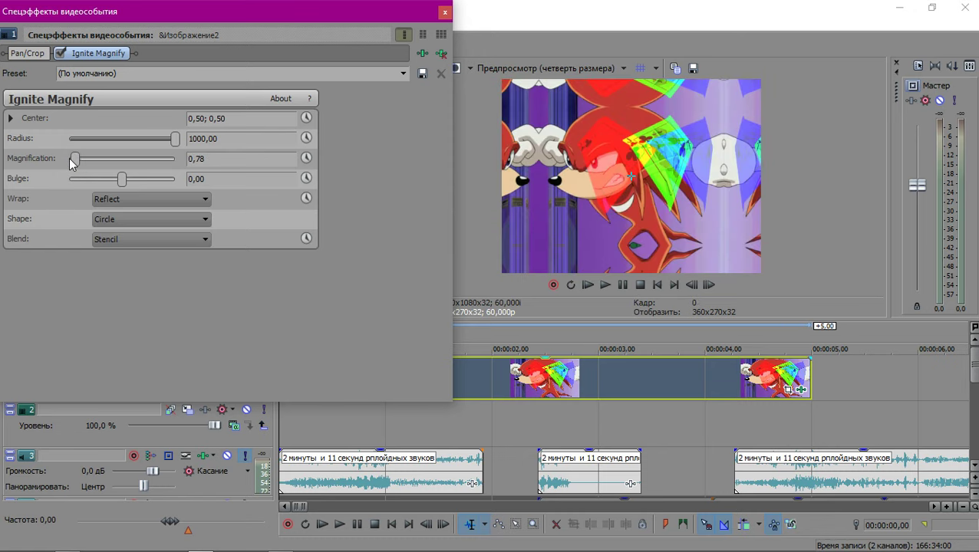
double_click(73, 160)
click(223, 159)
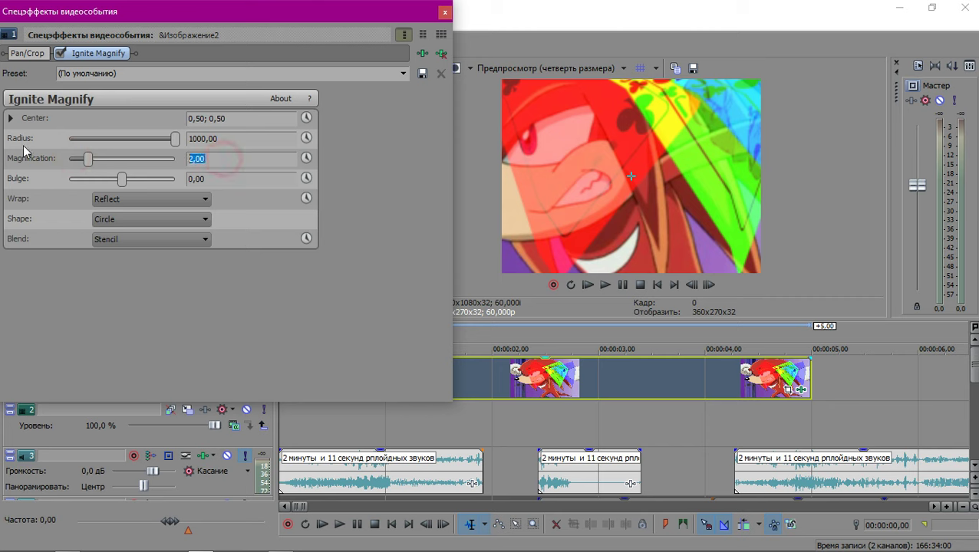
key(Return)
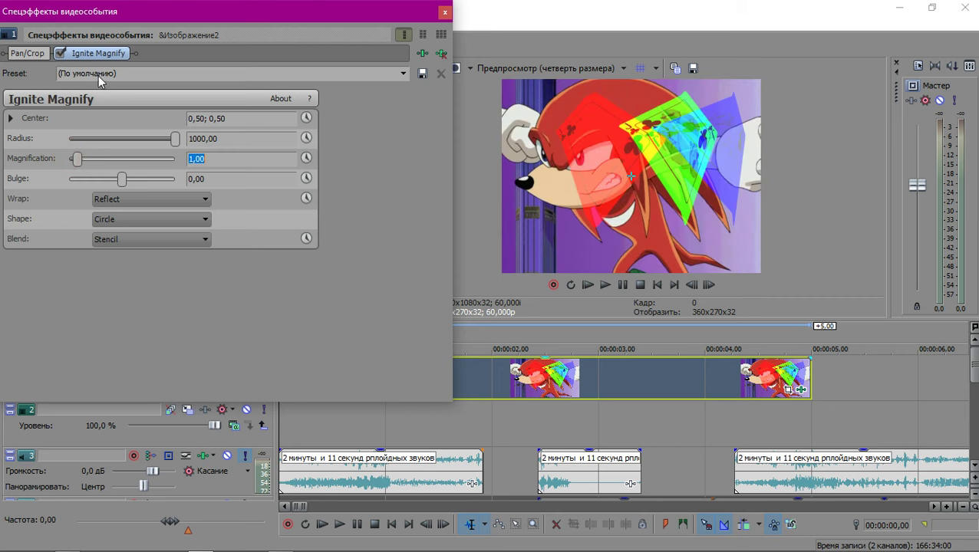
click(306, 157)
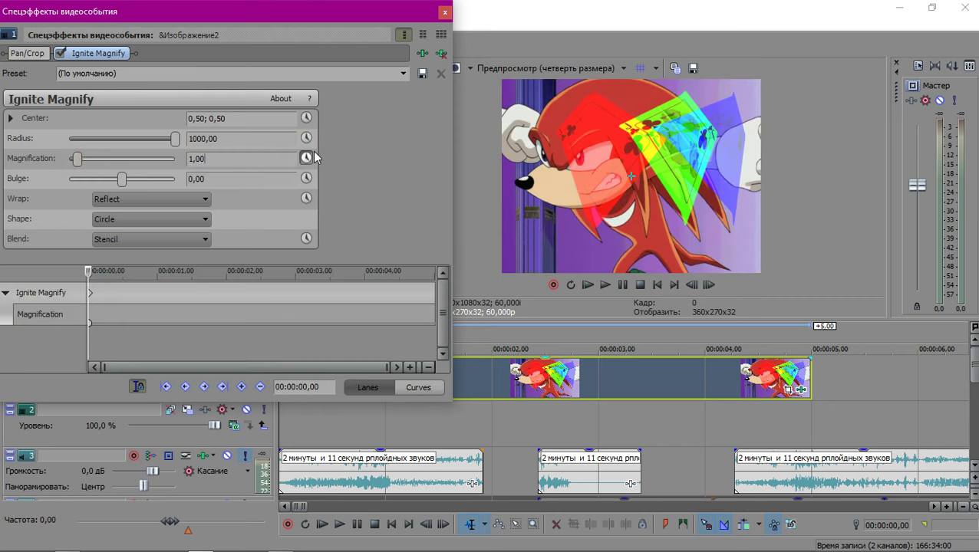
Play through the opening sound to find the timing and park the playhead at 00:00:00,28.
click(303, 422)
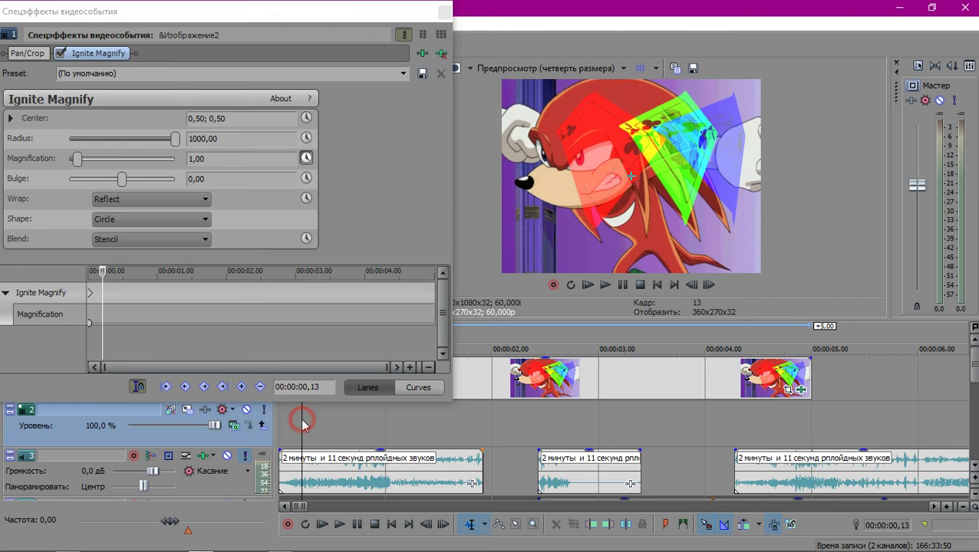
key(space)
scroll(445, 434, up, 1)
key(space)
key(space)
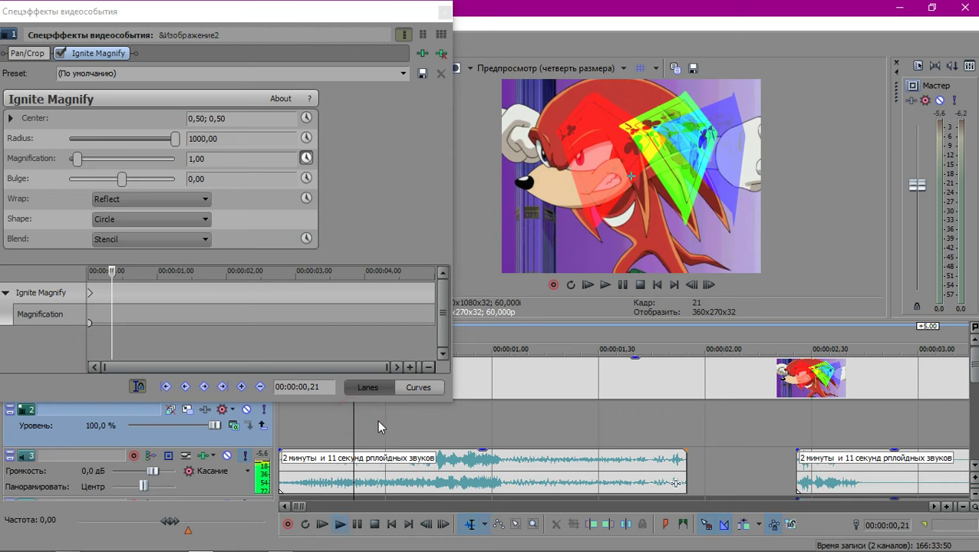
key(space)
key(space)
key(space)
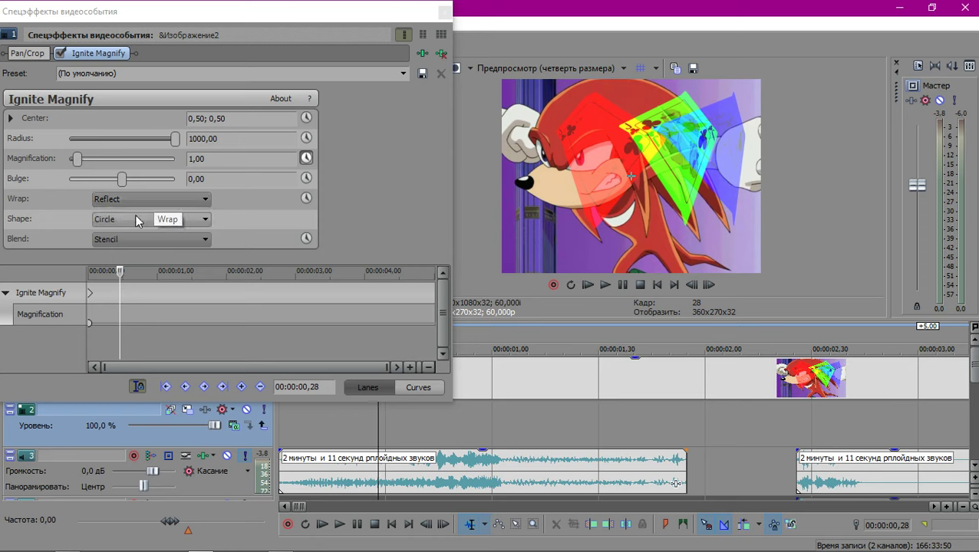
Choose the Hexagon shape with its parameters expanded and keyframe Magnification at 0.25 at 00:00:00,28.
scroll(136, 220, down, 2)
scroll(136, 220, down, 1)
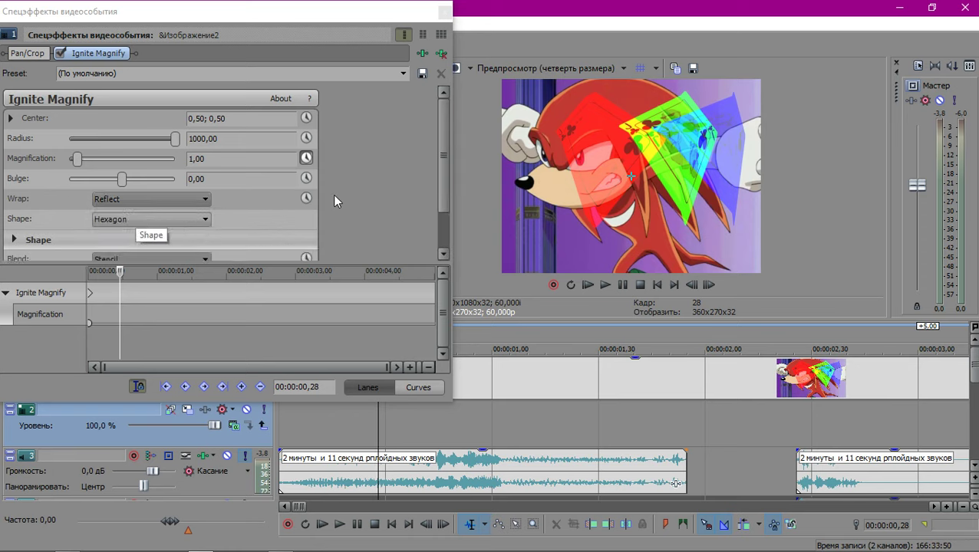
scroll(334, 192, down, 1)
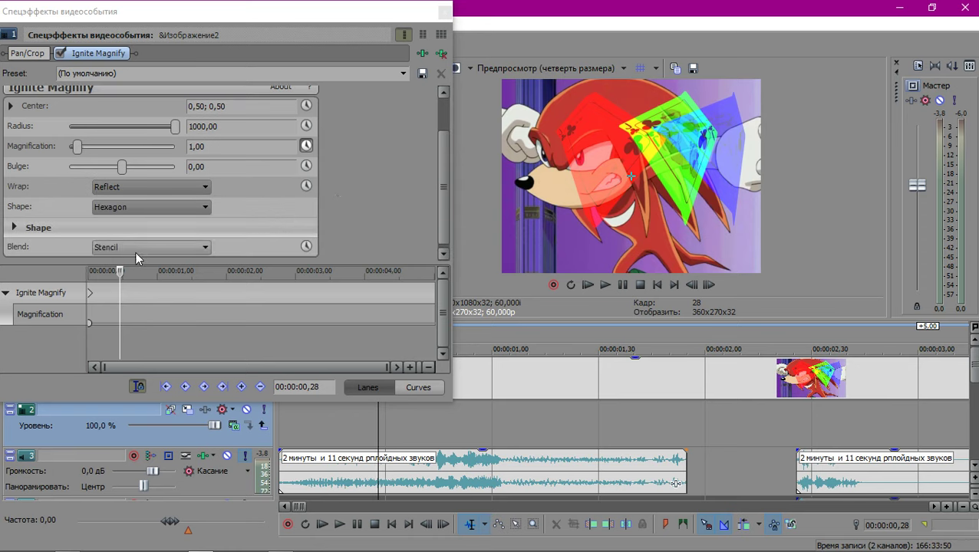
click(14, 231)
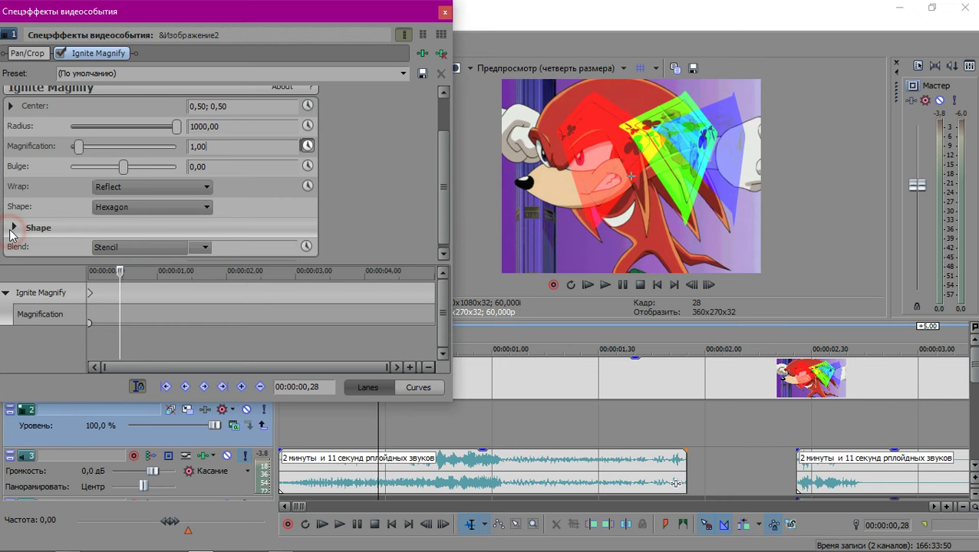
scroll(338, 149, down, 3)
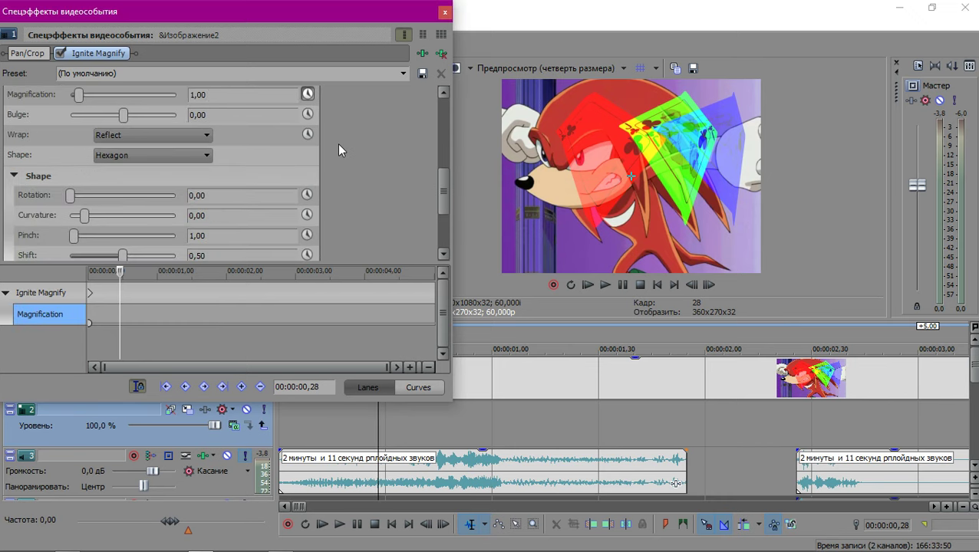
scroll(339, 149, up, 4)
drag(80, 159, 70, 160)
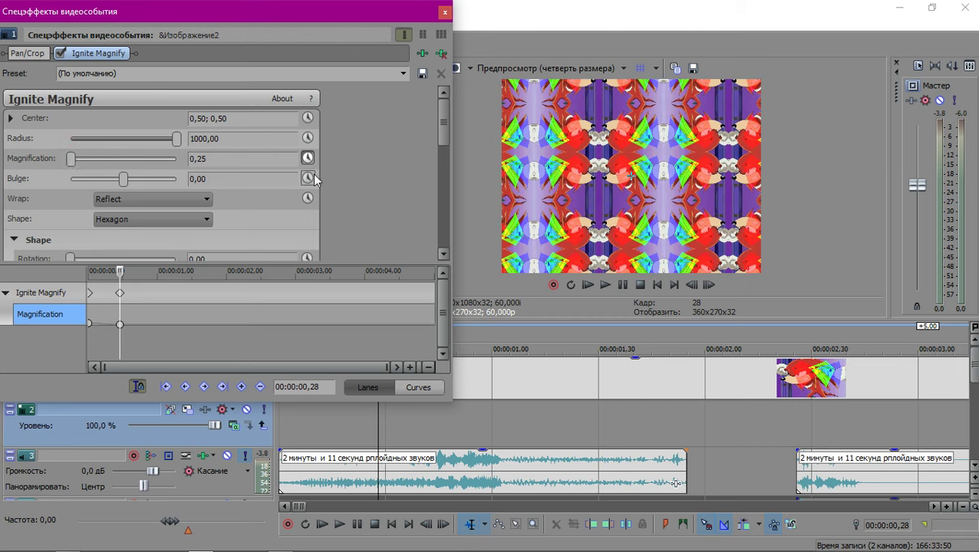
Animate Curvature to 50.00 at 00:00:00,28 and switch the magnifier's shape to Pentagon.
scroll(365, 157, down, 4)
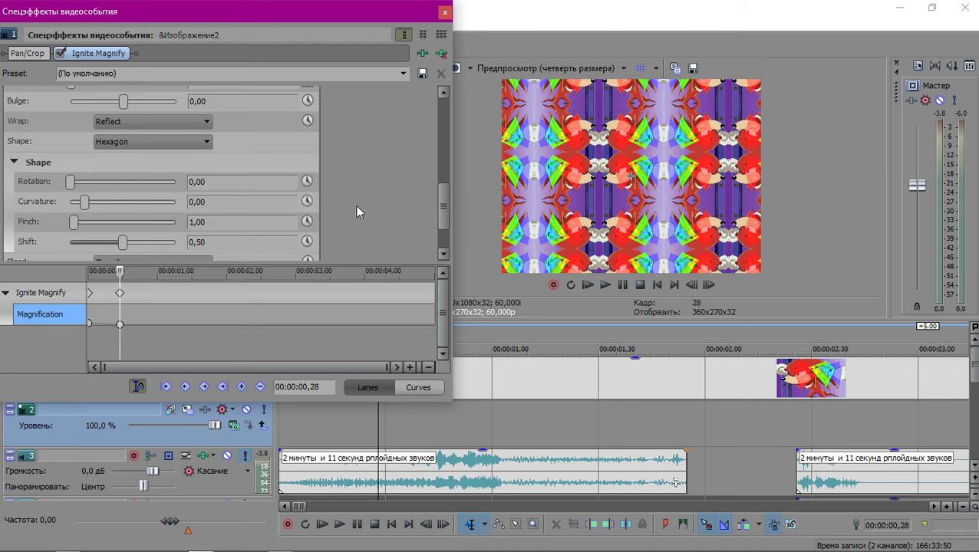
click(309, 201)
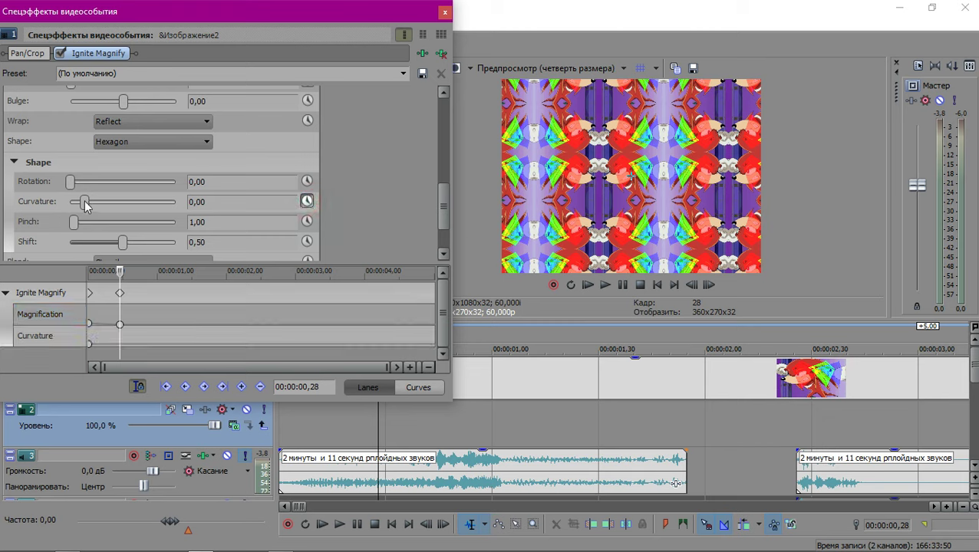
drag(83, 202, 188, 207)
scroll(155, 139, up, 1)
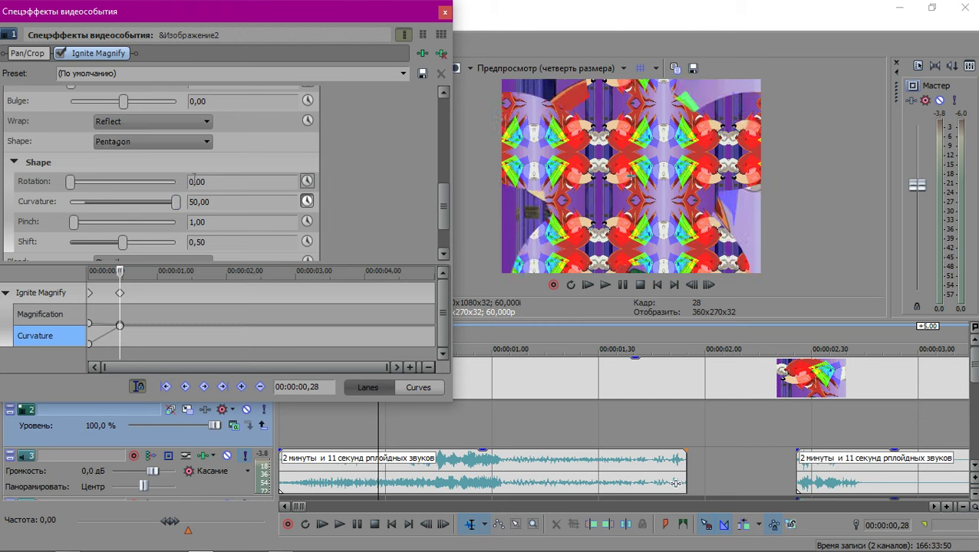
mouse_move(70, 183)
mouse_down()
mouse_move(85, 187)
mouse_move(56, 192)
mouse_up()
Check the finished reference frame at 00:00:09,09 on track 2 and return the playhead to 00:00:00,28.
scroll(541, 415, down, 3)
scroll(676, 429, down, 3)
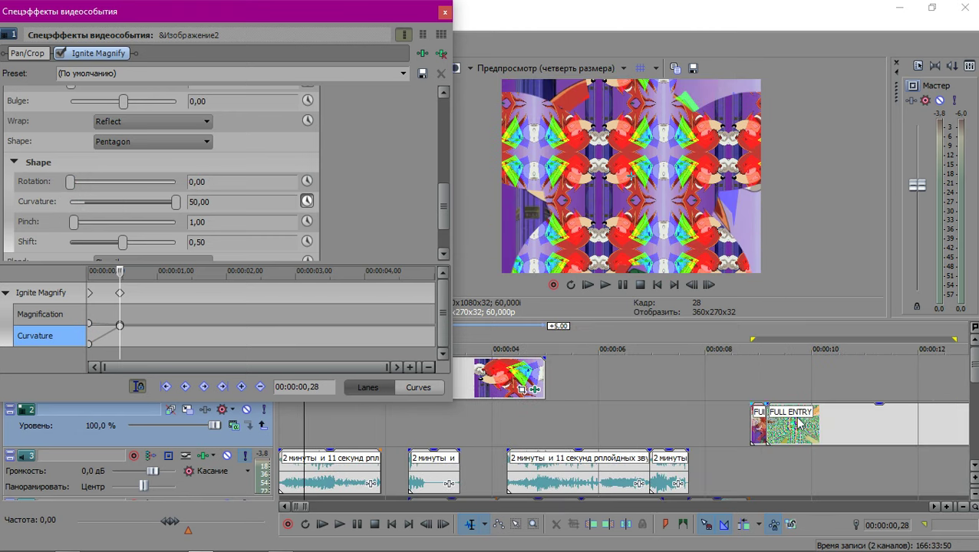
click(765, 419)
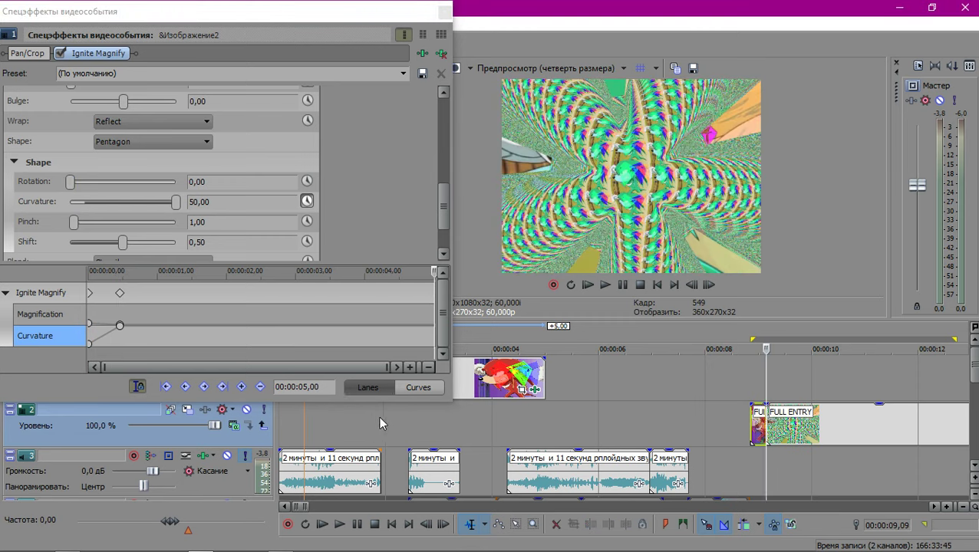
click(280, 414)
scroll(412, 424, up, 4)
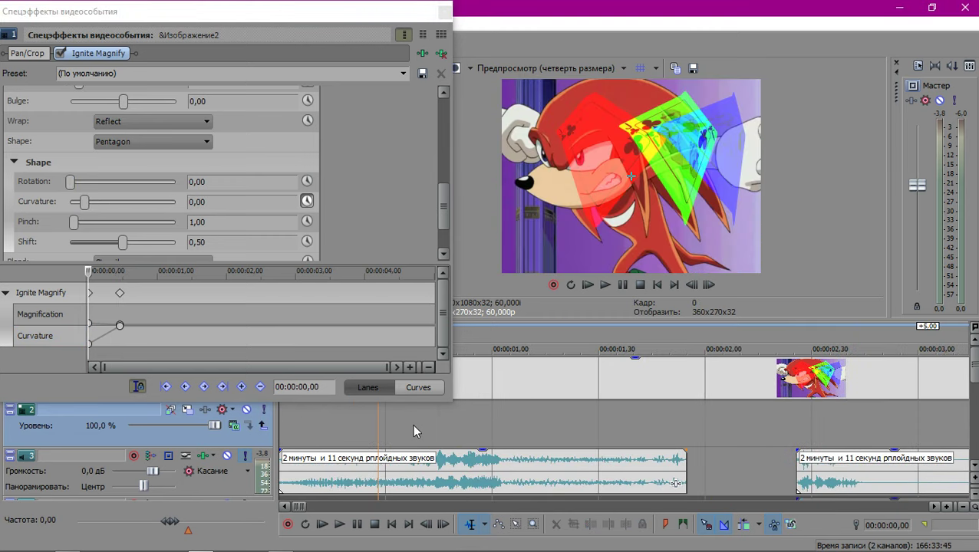
click(381, 427)
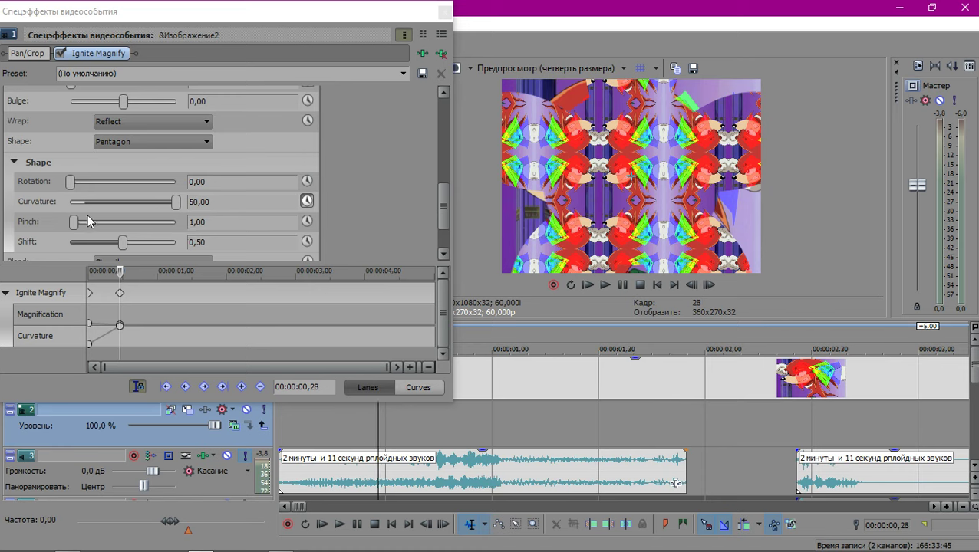
Set the shape's Rotation to 36.73 and animate Bulge to -0.28 at 00:00:00,28.
drag(71, 182, 83, 192)
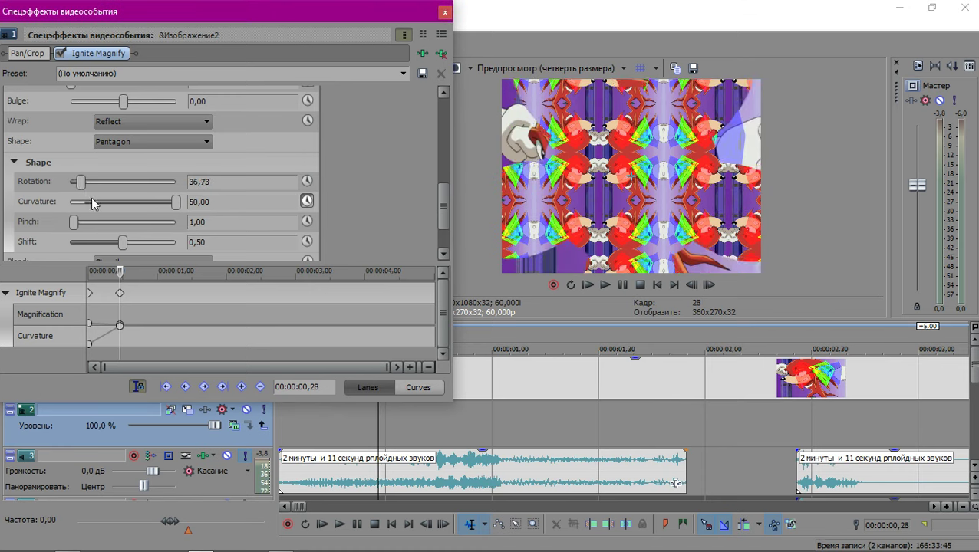
scroll(372, 173, up, 3)
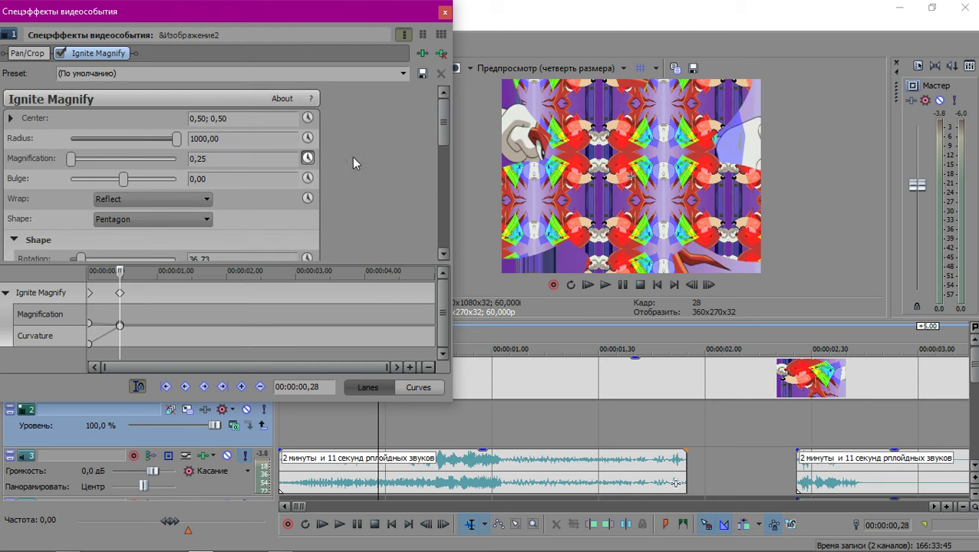
click(307, 177)
mouse_move(126, 181)
mouse_down()
mouse_move(101, 186)
mouse_move(110, 180)
mouse_up()
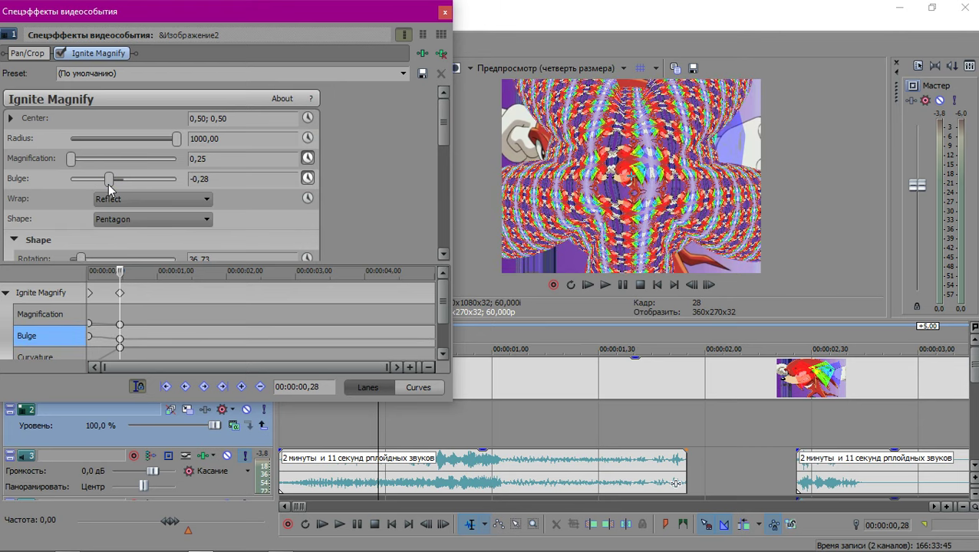
Compare the frame at 00:00:00,28 with the reference frame at 00:00:09,09 on track 2 and look over the available effect plug-ins.
scroll(627, 408, down, 5)
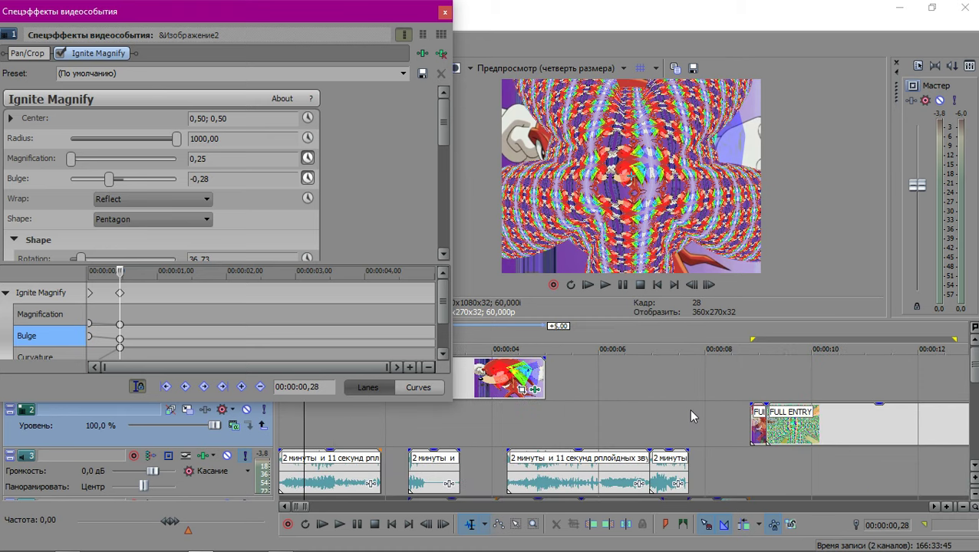
click(763, 423)
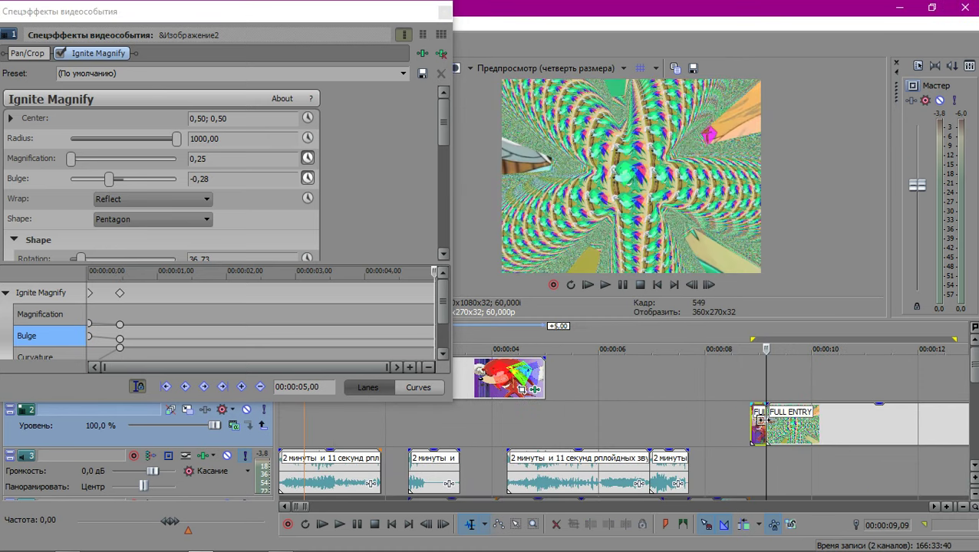
click(303, 418)
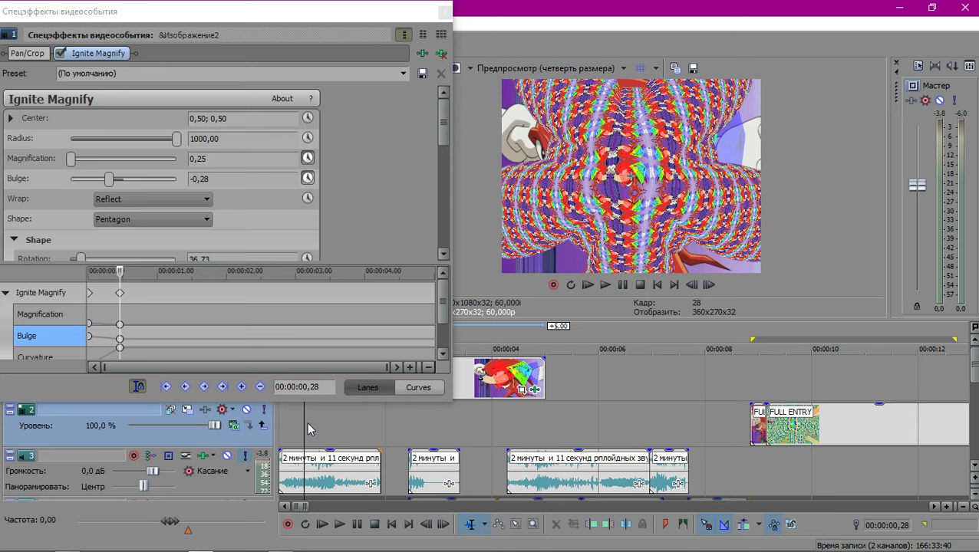
click(421, 51)
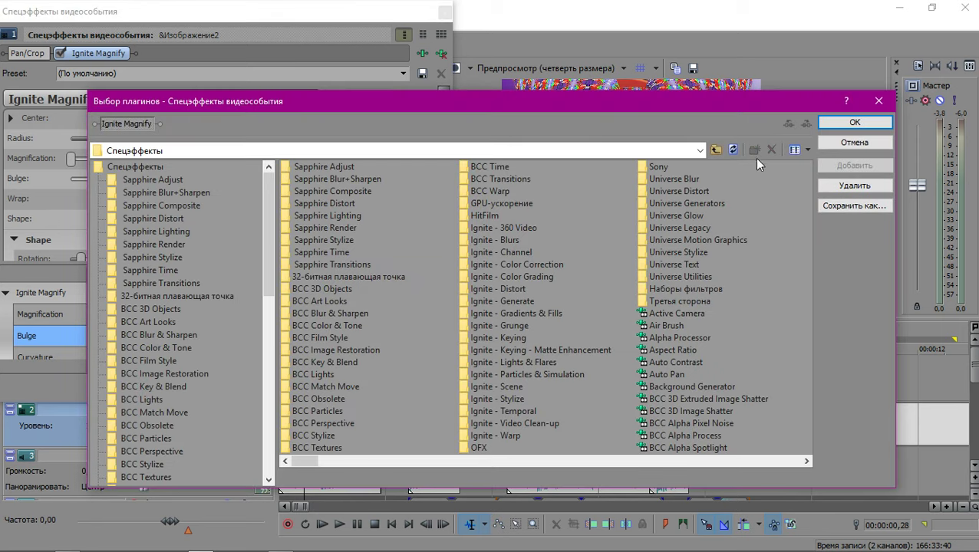
click(878, 100)
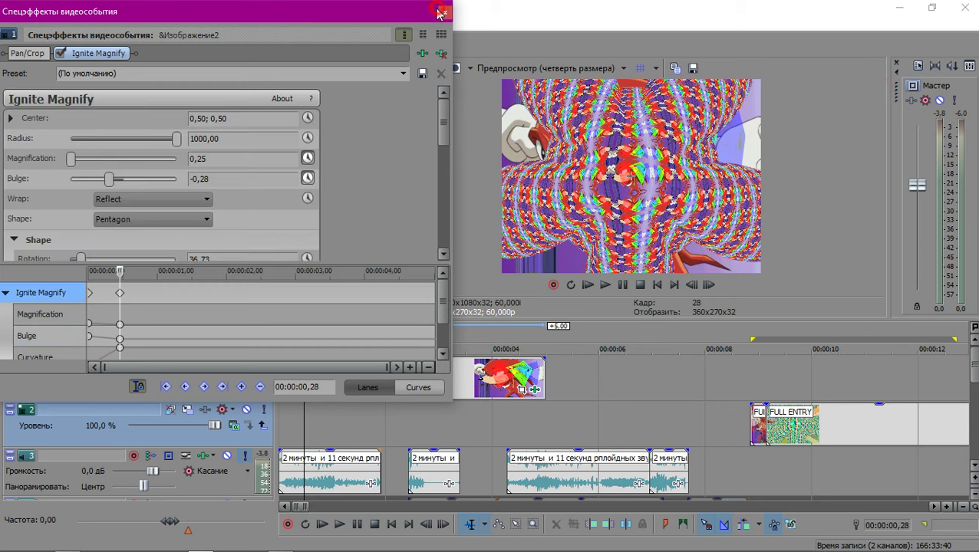
Check the reference frame at 00:00:09,09 and add the Цветокорректор (Вспомогат.) effect to the image clip on track 1.
click(439, 13)
scroll(92, 203, up, 8)
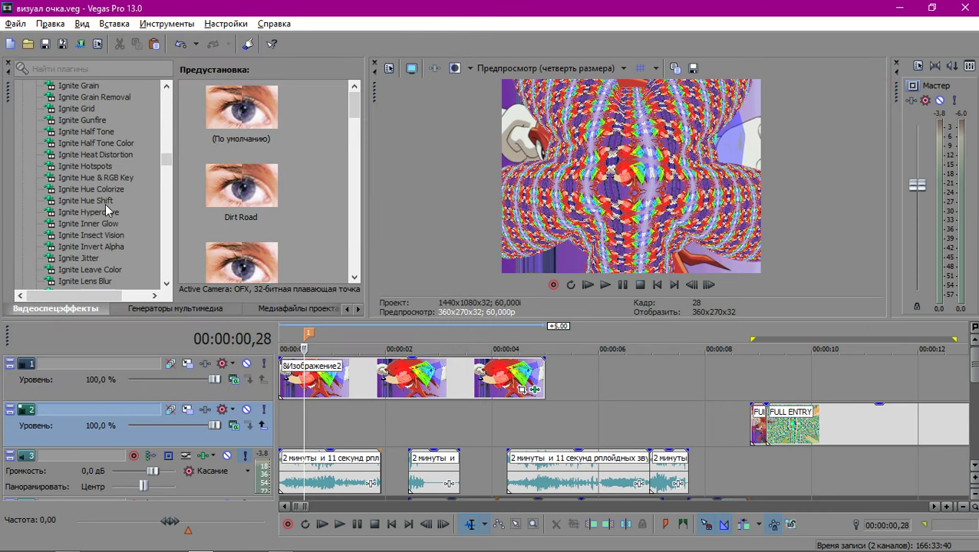
scroll(105, 203, down, 7)
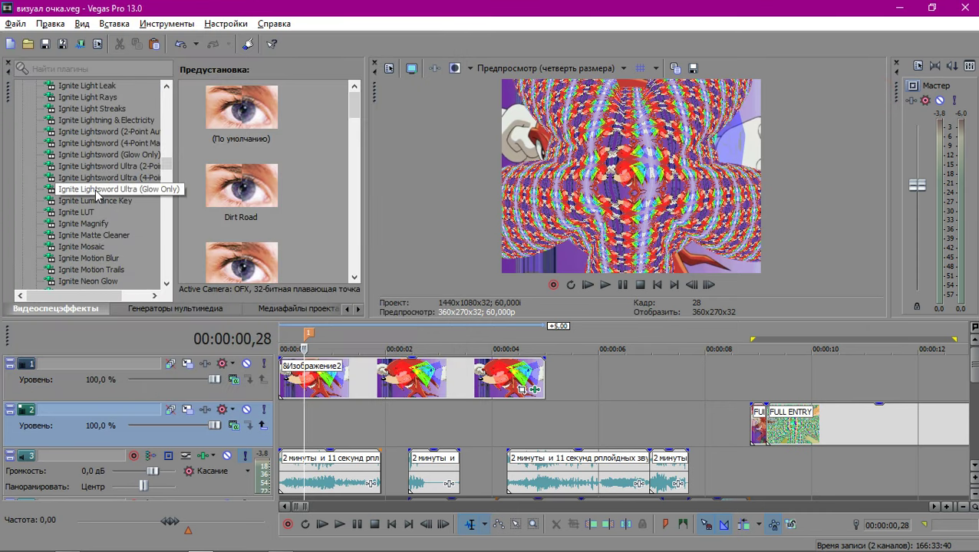
scroll(95, 192, down, 20)
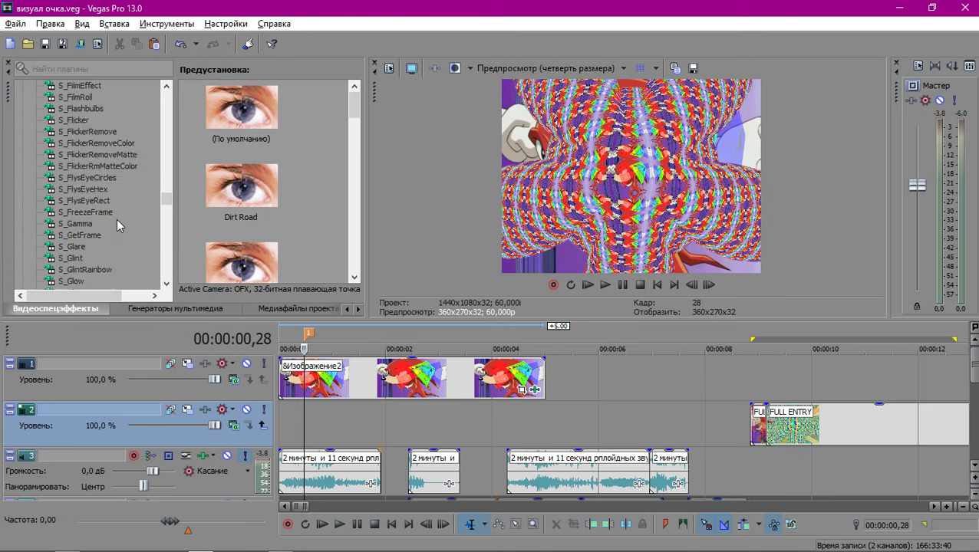
scroll(104, 218, down, 20)
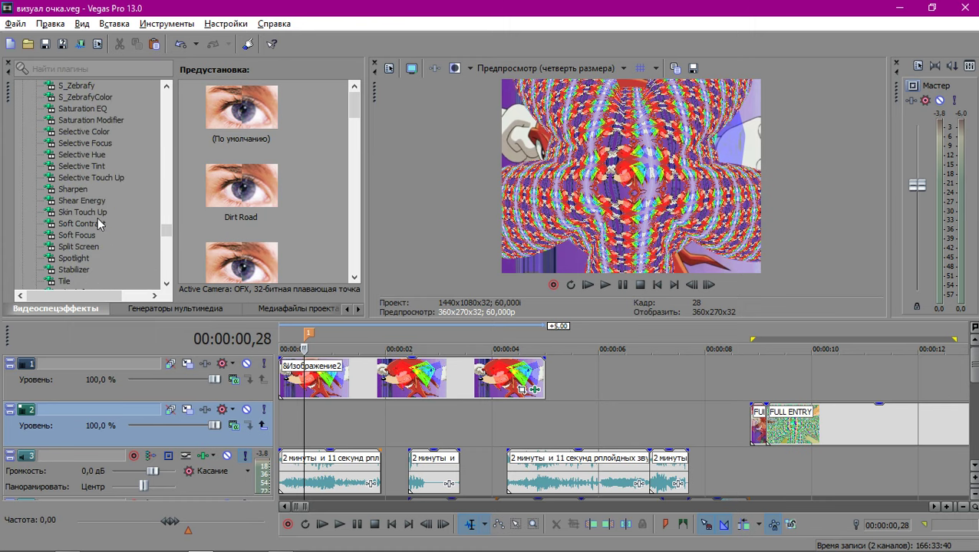
scroll(98, 217, down, 12)
click(764, 418)
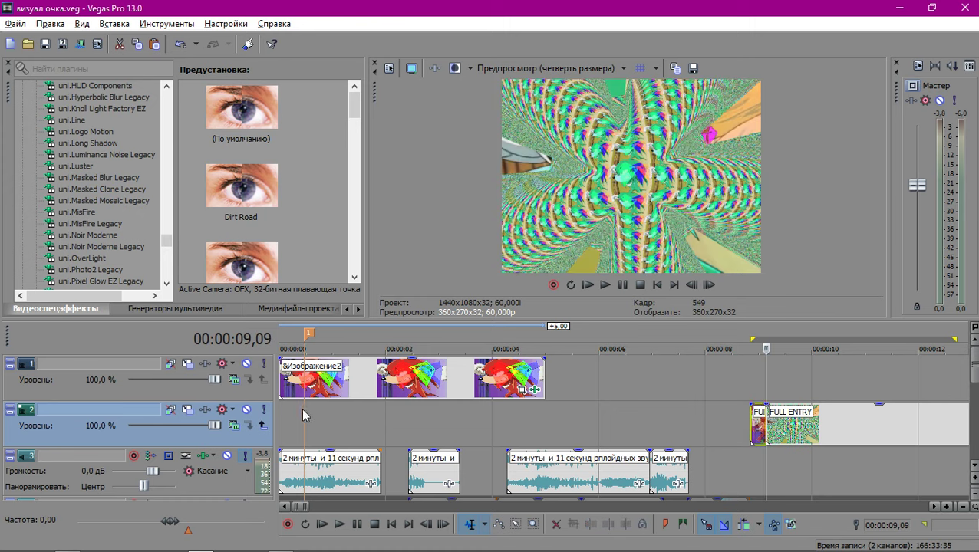
click(304, 418)
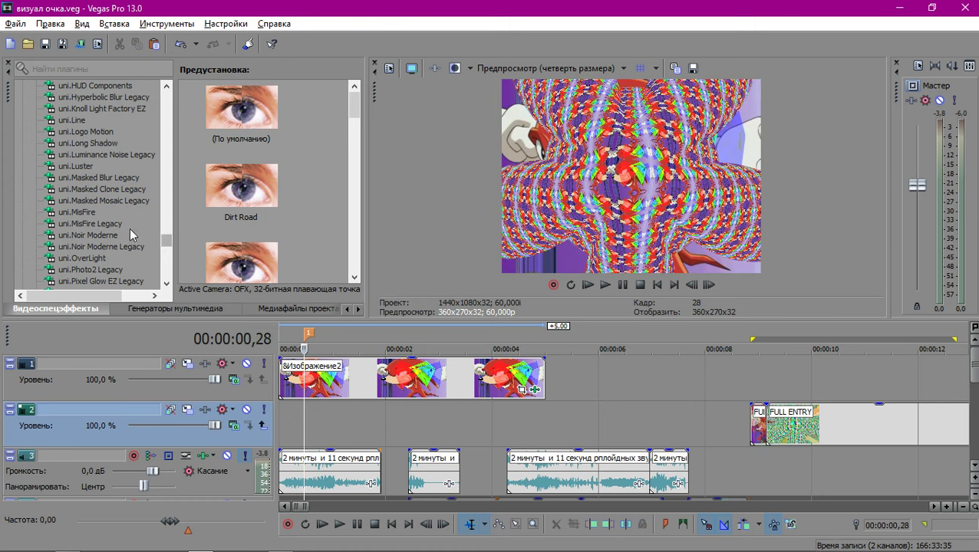
scroll(129, 228, down, 8)
scroll(129, 227, down, 10)
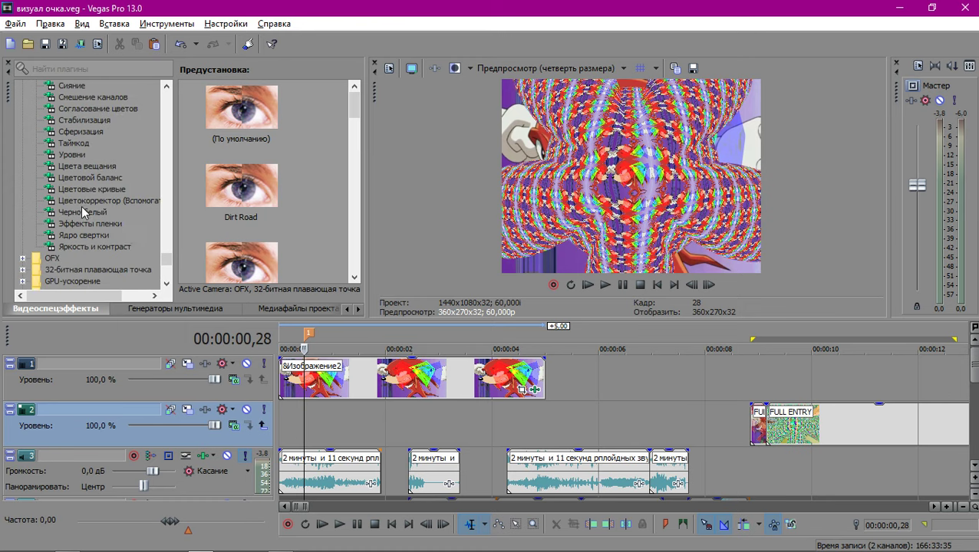
drag(73, 200, 301, 369)
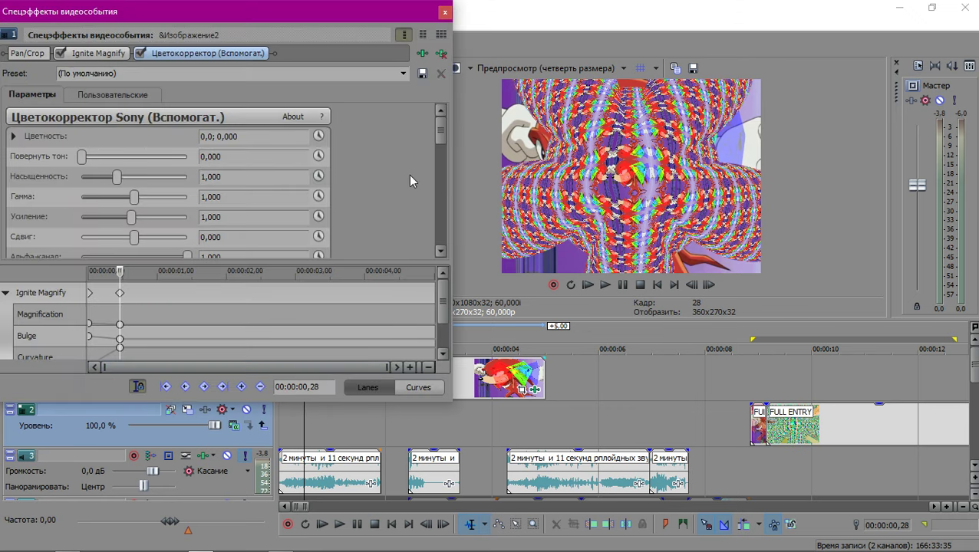
Animate the colour corrector's Повернуть тон to 180,000 at 00:00:00,28, comparing the colours with the reference frame at 00:00:09,09.
click(318, 158)
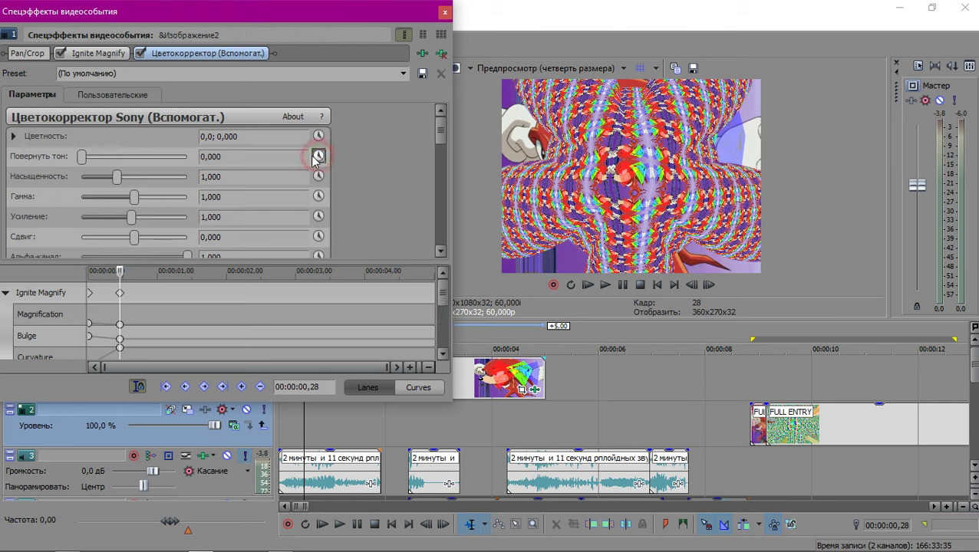
drag(82, 161, 132, 189)
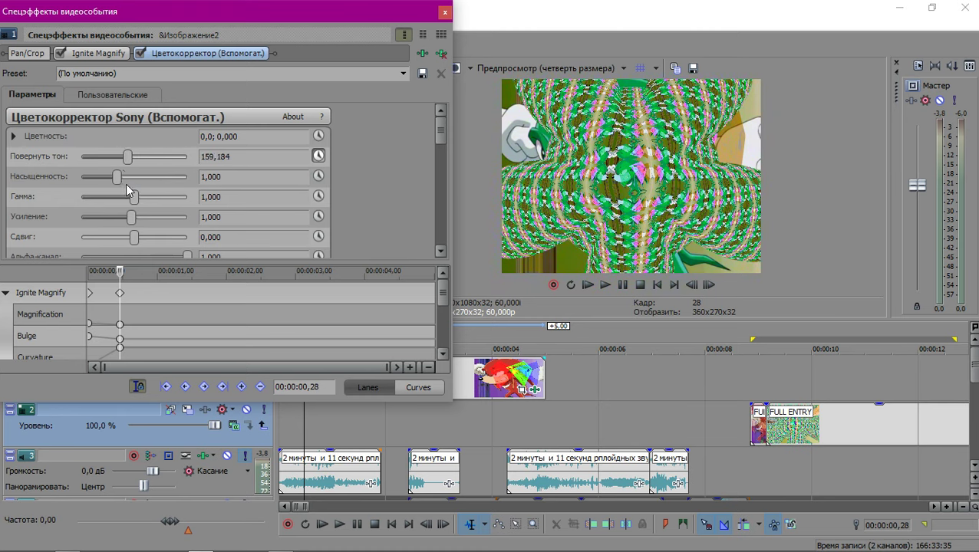
click(765, 422)
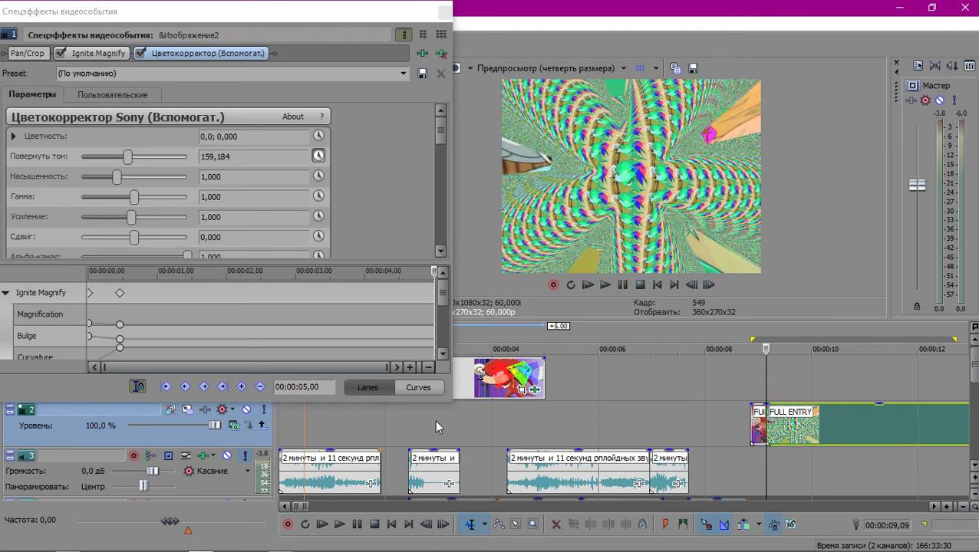
click(304, 414)
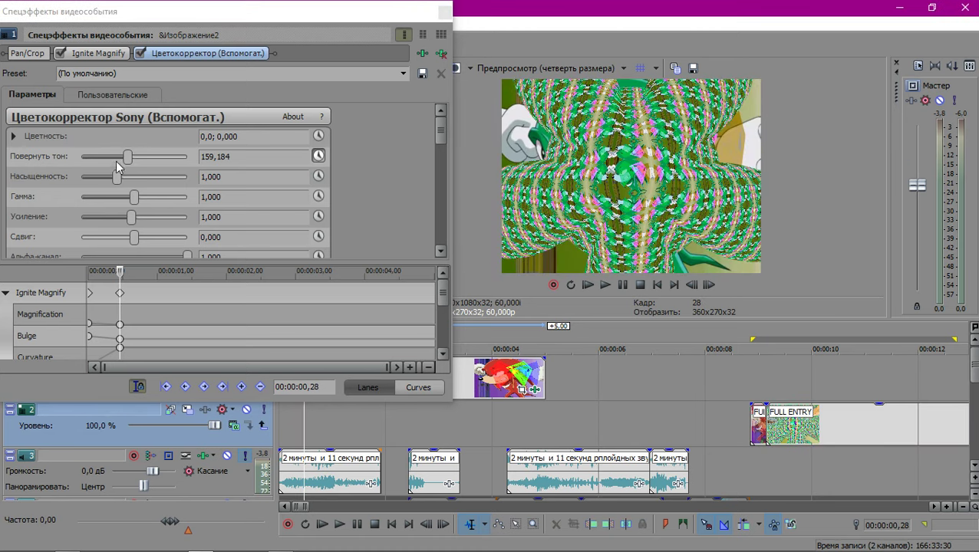
click(127, 157)
mouse_move(127, 159)
mouse_down()
mouse_move(90, 168)
mouse_move(137, 172)
mouse_up()
click(135, 176)
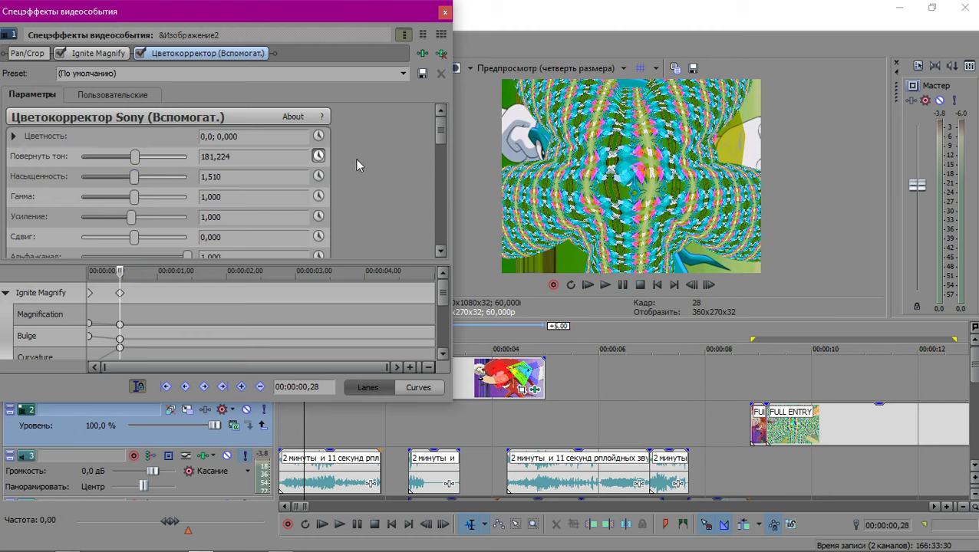
click(293, 156)
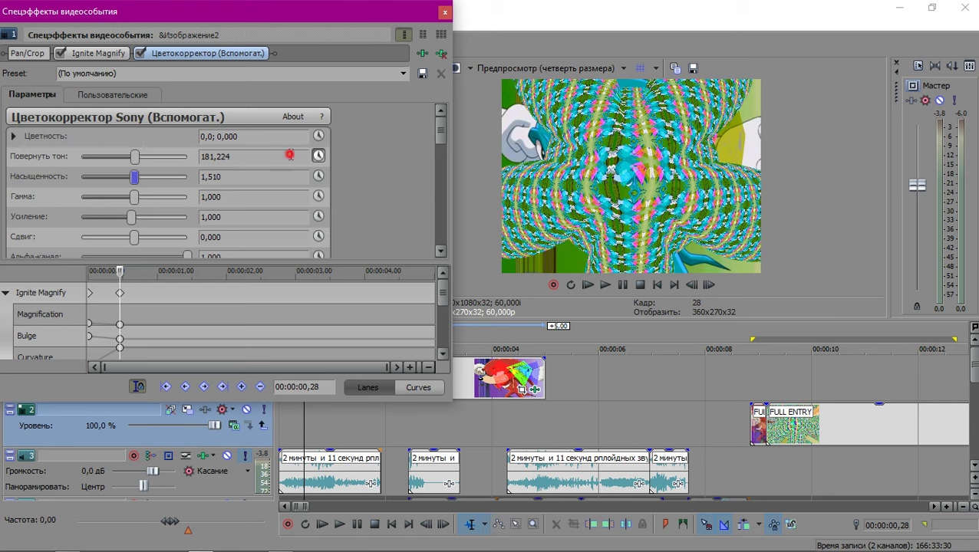
key(Return)
Animate the colour corrector's Насыщенность to 3,000 at 00:00:00,28 and close the effect settings.
click(246, 176)
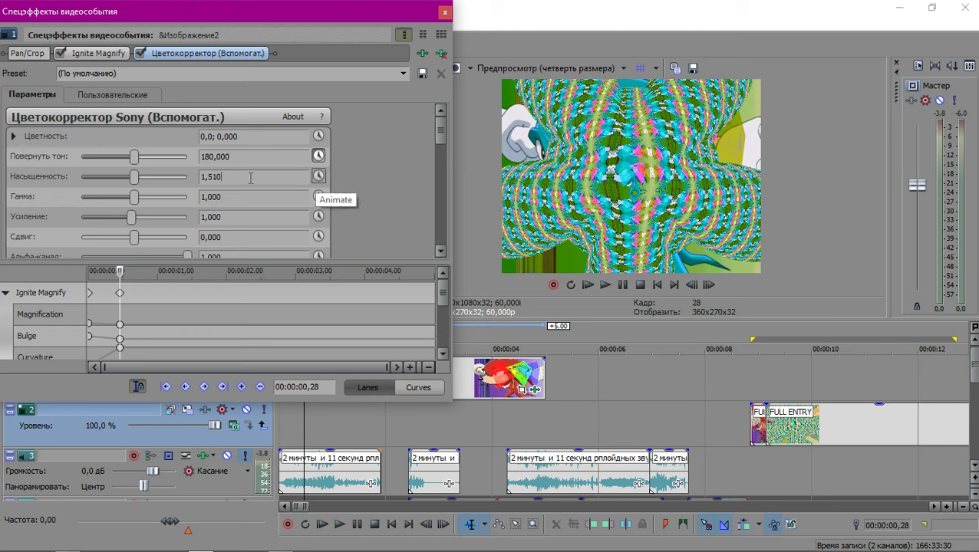
click(318, 177)
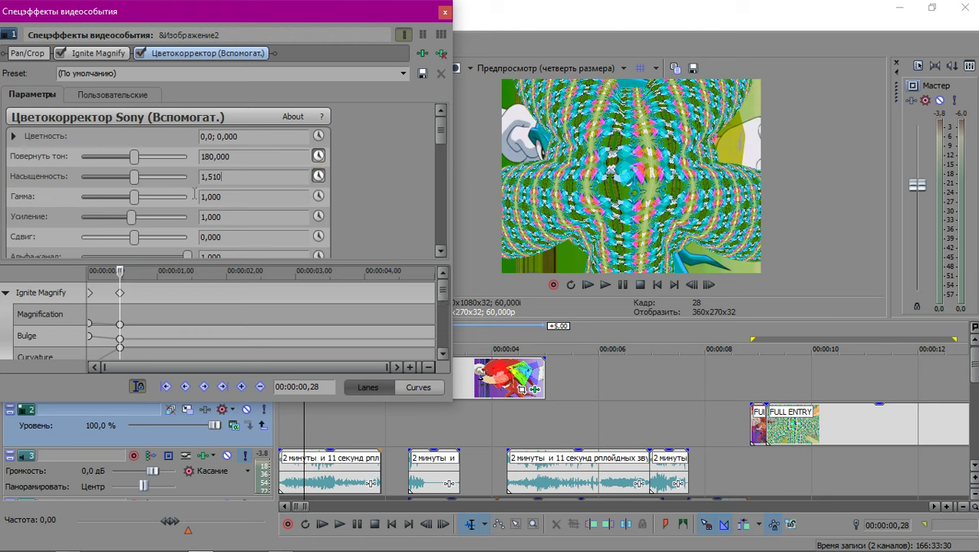
double_click(136, 177)
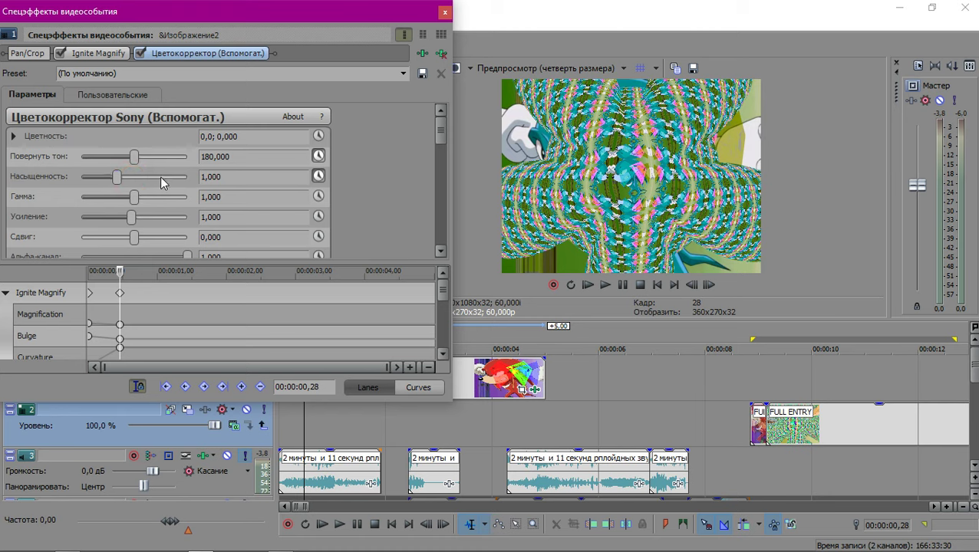
click(319, 177)
click(318, 176)
drag(118, 180, 211, 185)
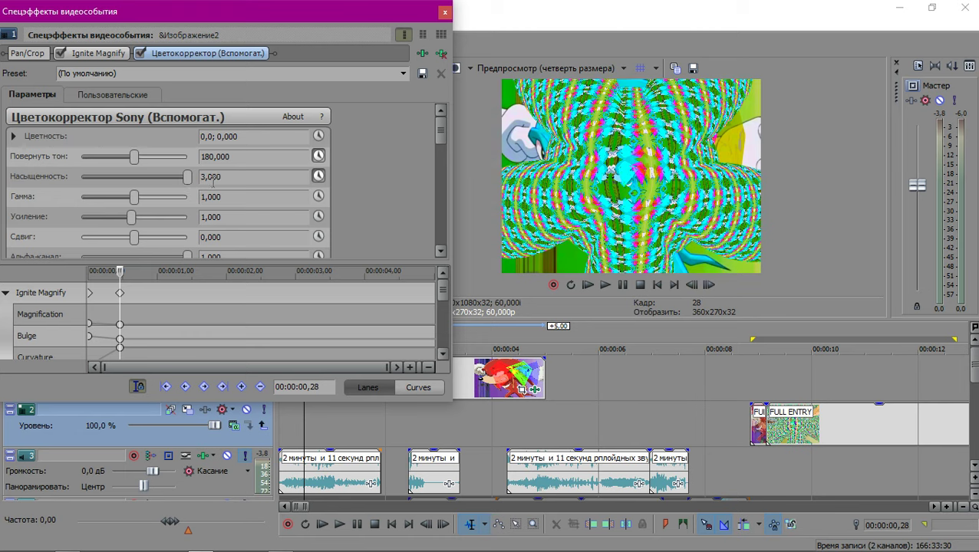
scroll(612, 410, up, 3)
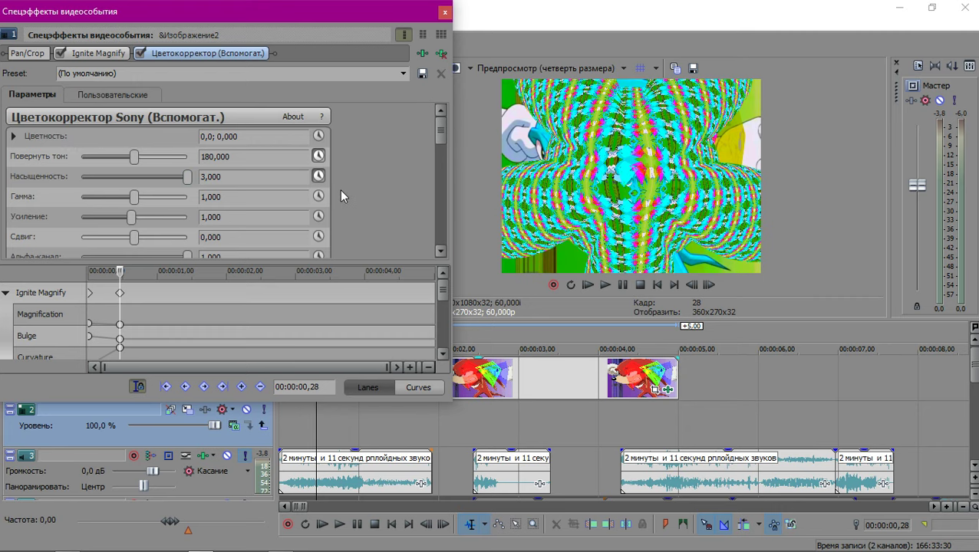
scroll(345, 192, down, 5)
click(444, 12)
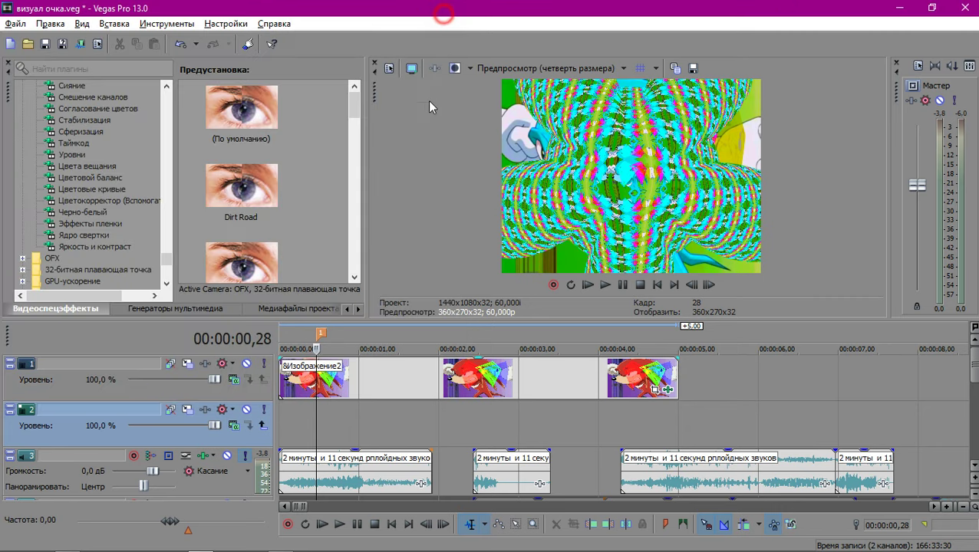
Play the image clip from its start and step frame by frame through the animated distortion and colour change.
click(281, 416)
key(space)
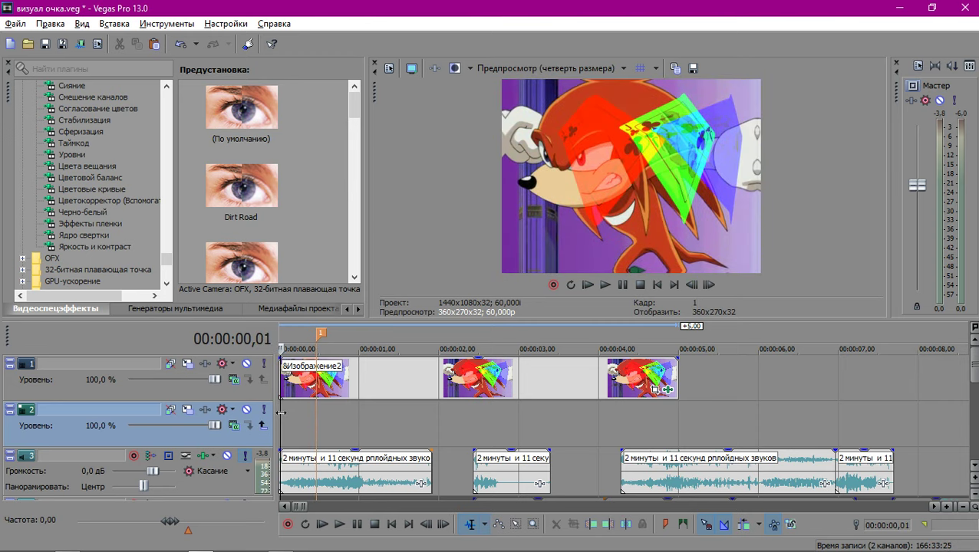
key(Right)
key(Right)
key(Right)
key(Right)
key(Right)
key(Right)
key(Right)
key(Right)
key(Right)
key(Right)
key(Right)
key(Right)
key(Right)
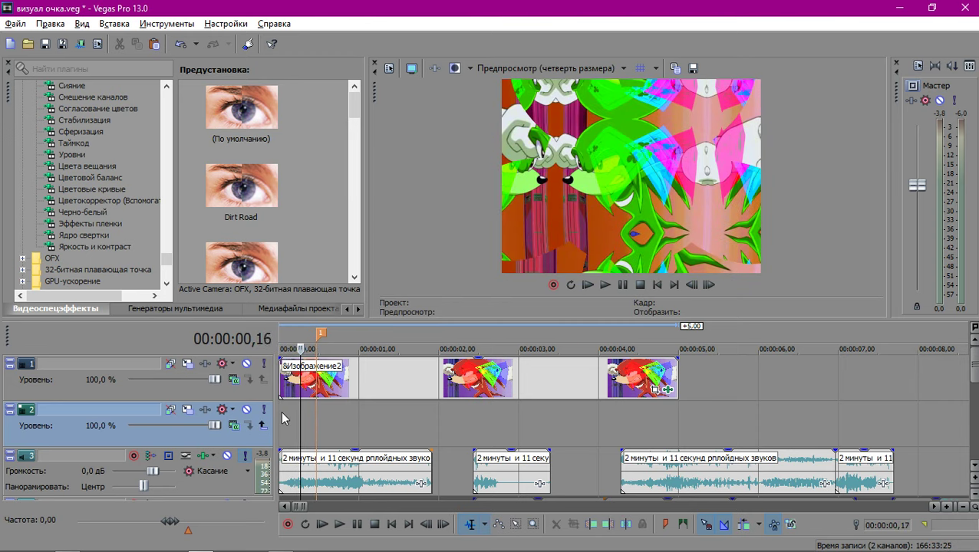
key(Left)
key(Left)
key(Left)
key(Left)
key(Left)
key(Left)
key(Left)
key(Left)
key(Left)
key(Left)
key(Left)
key(Left)
key(Left)
key(Left)
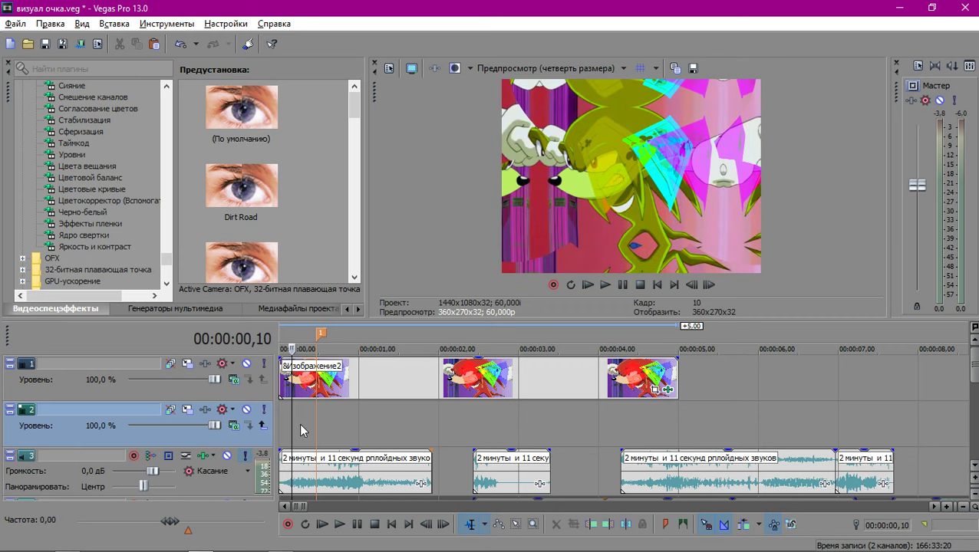
Open the clip's Ignite Magnify settings at 00:00:00,00 and enlarge the keyframe area to show the lanes of both effects.
click(655, 391)
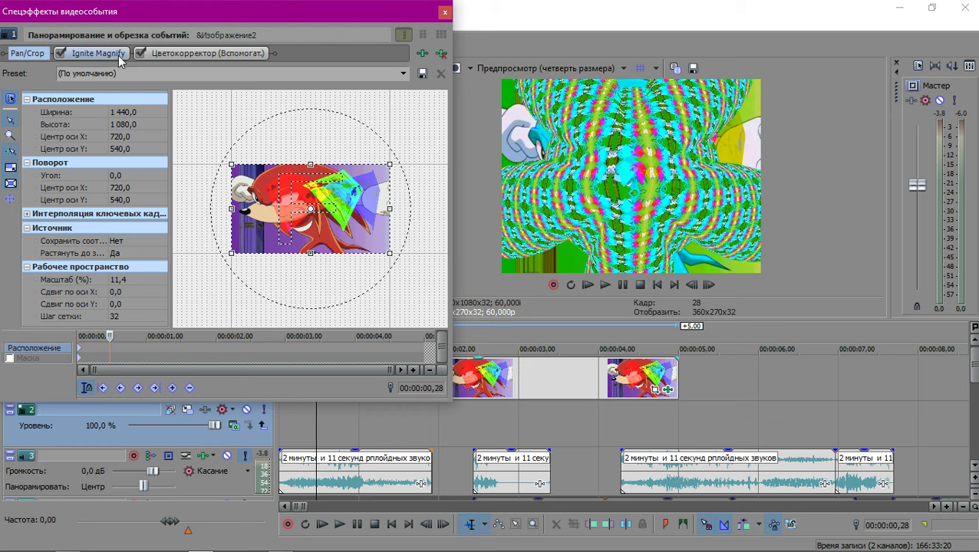
click(118, 55)
scroll(405, 161, down, 1)
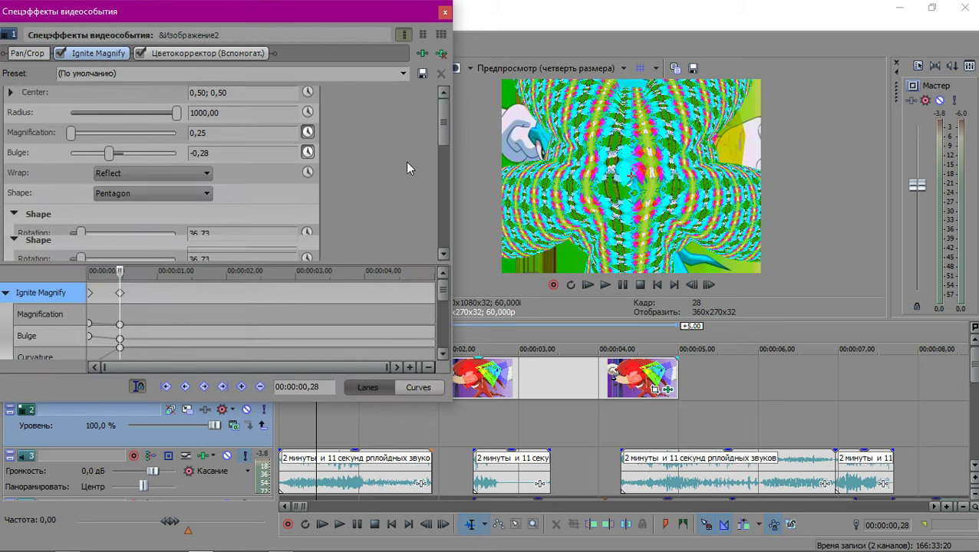
scroll(406, 168, down, 2)
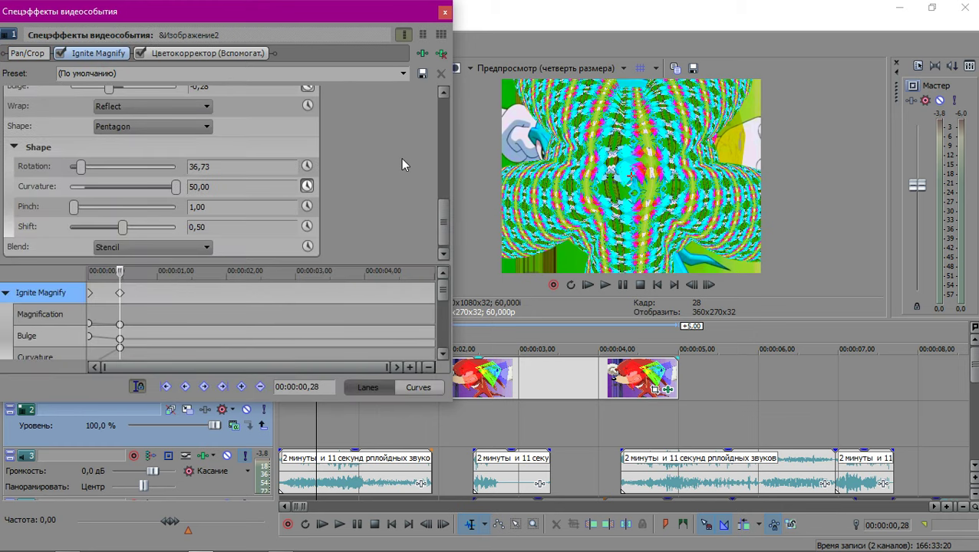
click(89, 341)
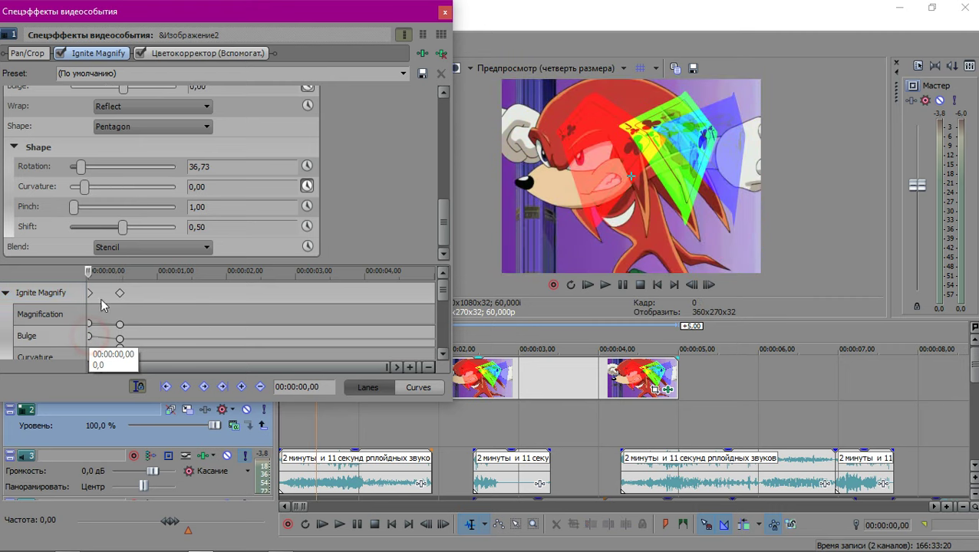
click(84, 187)
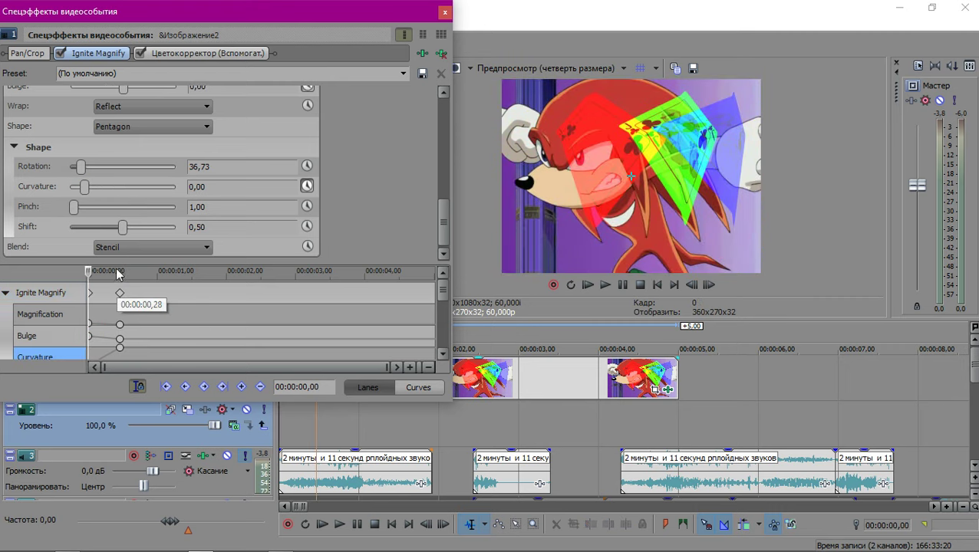
double_click(123, 406)
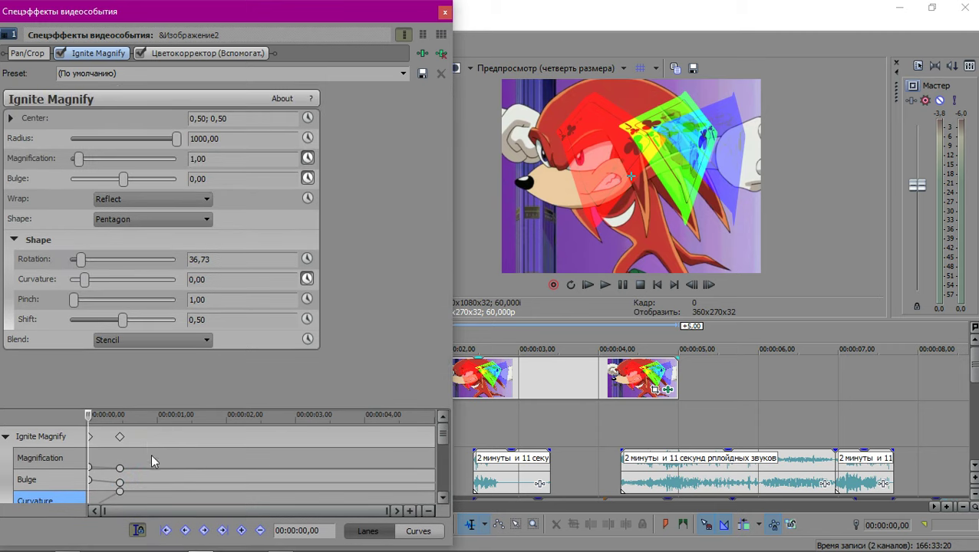
double_click(141, 408)
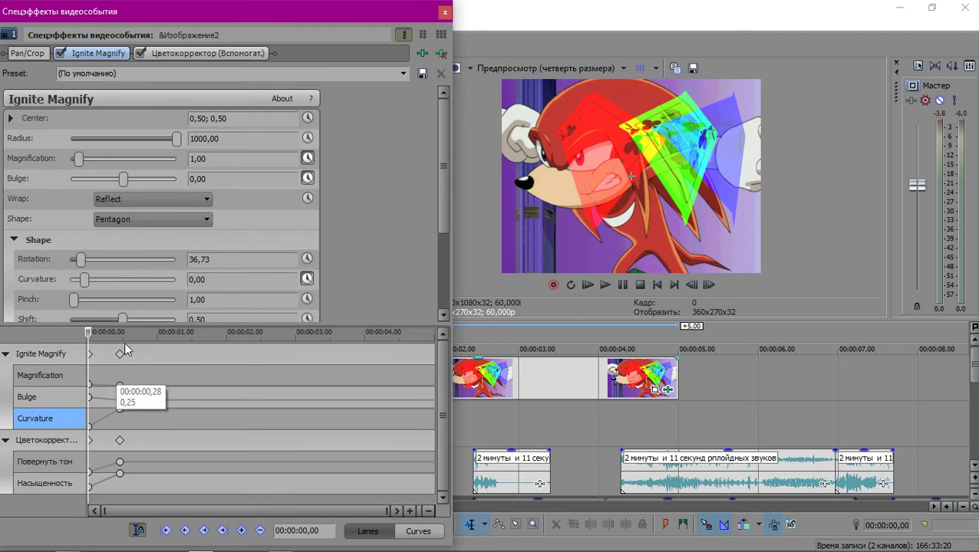
Set the Magnification, Bulge and Curvature keyframes at 00:00:00,00 to Slow Fade interpolation.
click(91, 384)
right_click(90, 382)
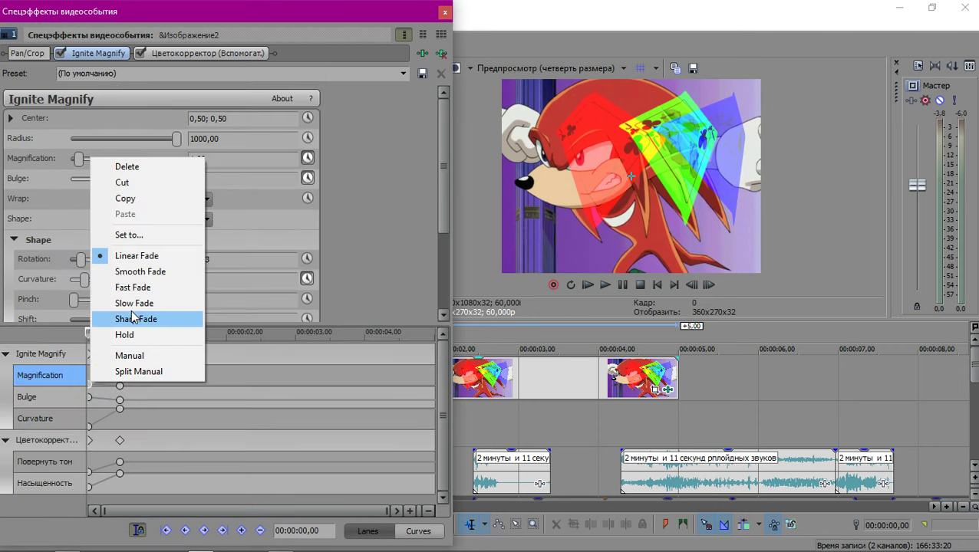
click(134, 303)
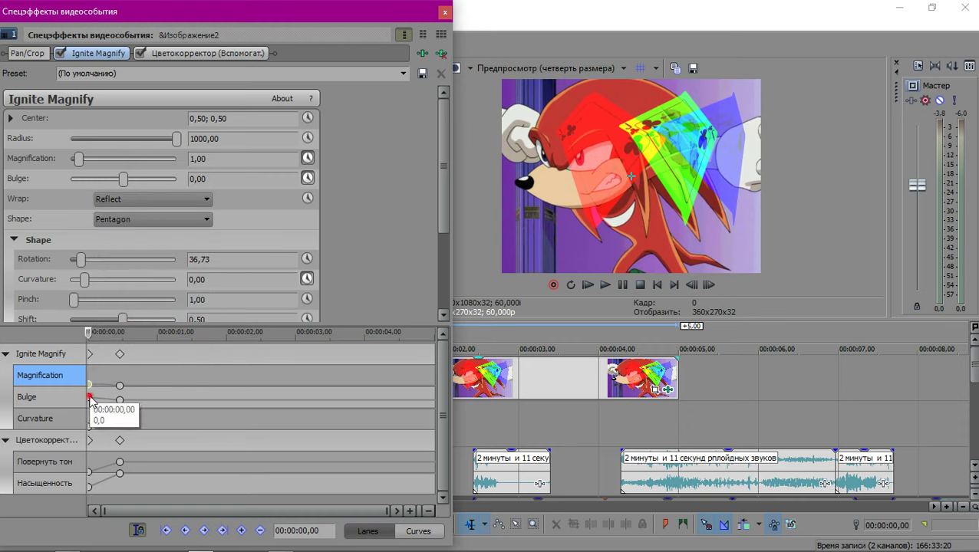
right_click(90, 399)
click(132, 317)
click(89, 419)
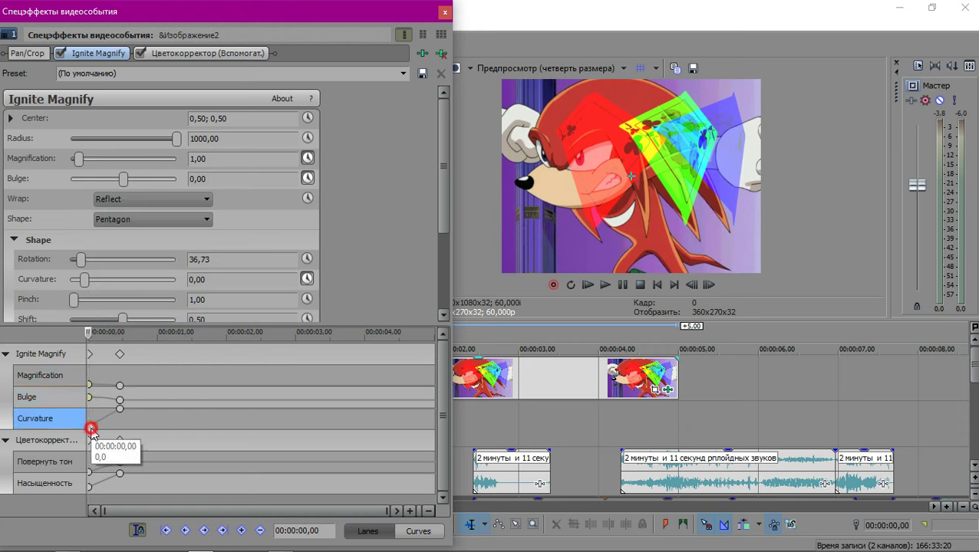
right_click(90, 420)
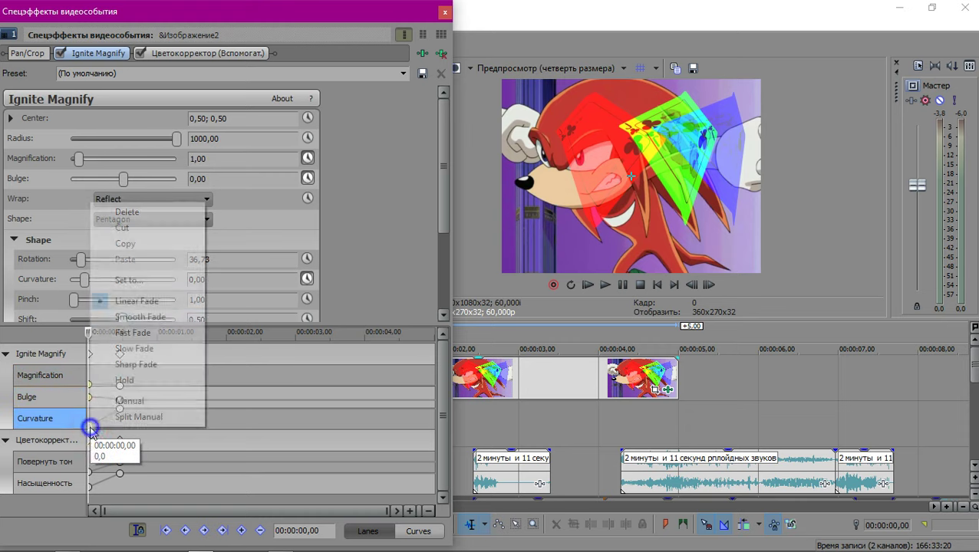
click(135, 349)
Set the colour corrector's Повернуть тон and Насыщенность keyframes at 00:00:00,00 to Slow Fade, and close the effect settings.
click(91, 470)
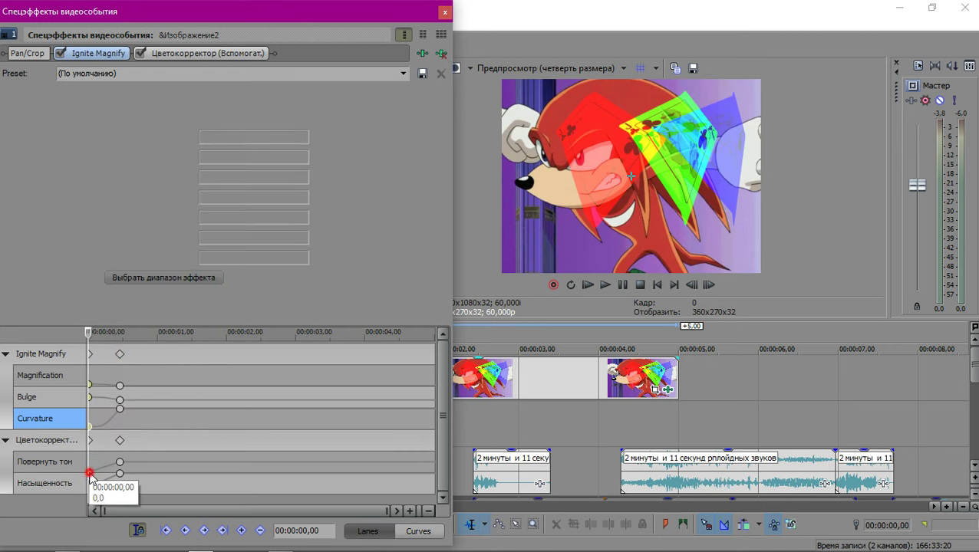
right_click(91, 472)
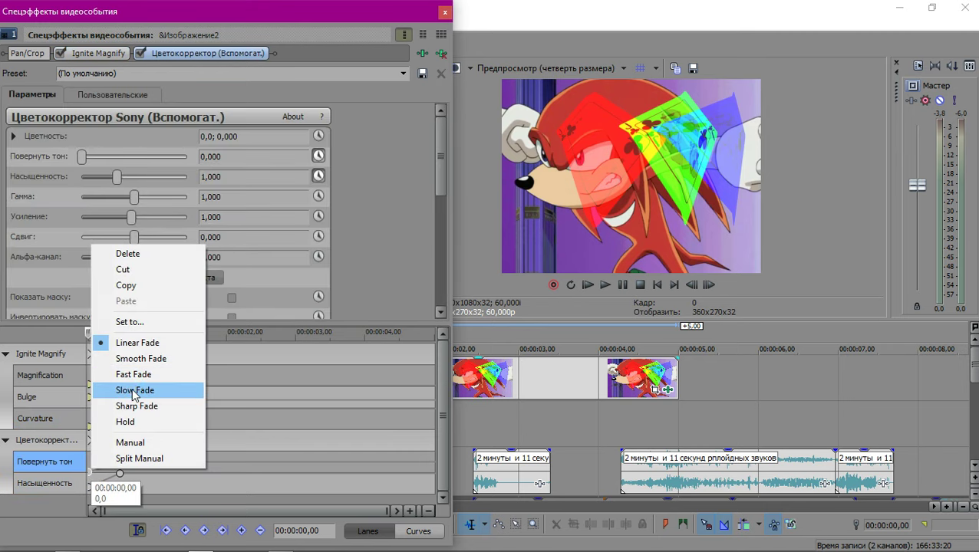
click(126, 393)
click(91, 489)
right_click(90, 489)
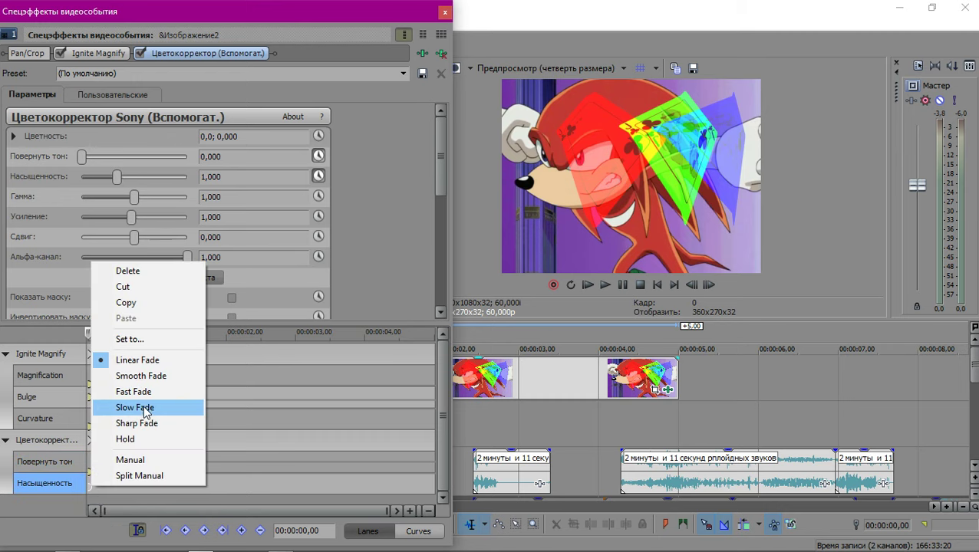
click(142, 407)
click(447, 10)
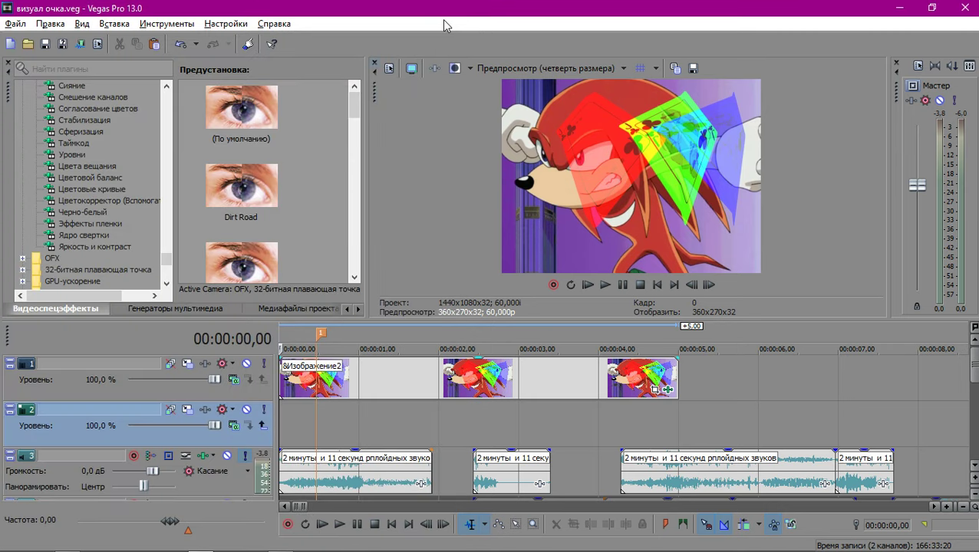
Step back and forth frame by frame through the first 29 frames of the image clip to examine the eased distortion.
key(Right)
key(Right)
key(Right)
key(Right)
key(Right)
key(Right)
key(Right)
key(Right)
key(Right)
key(Right)
key(Right)
key(Right)
key(Right)
key(Right)
key(Right)
key(Right)
key(Right)
key(Right)
key(Right)
key(Right)
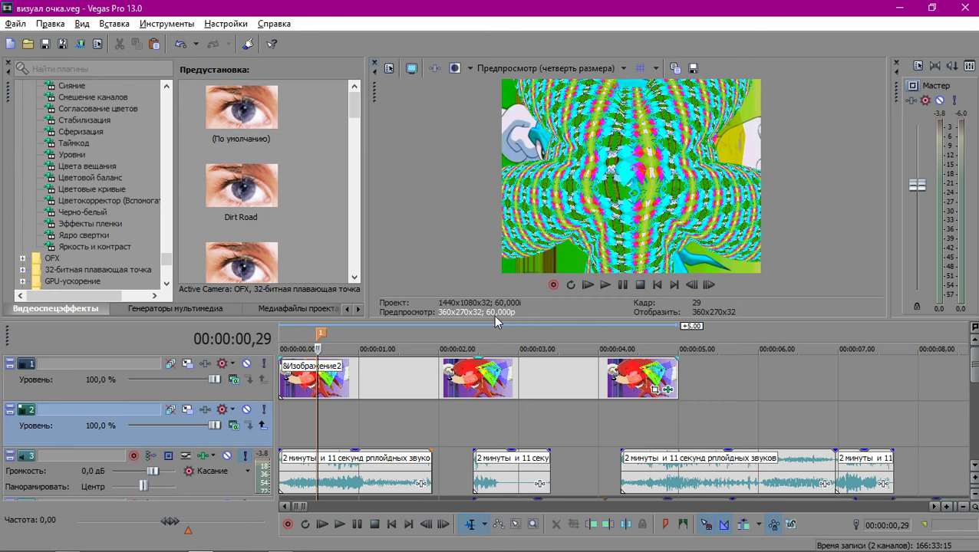
key(Left)
key(Left)
key(Left)
key(Left)
key(Left)
key(Left)
key(Left)
key(Left)
key(Left)
key(Left)
key(Left)
key(Left)
key(Left)
key(Left)
key(Left)
key(Left)
key(Left)
key(Left)
key(Left)
key(Left)
key(Left)
key(Left)
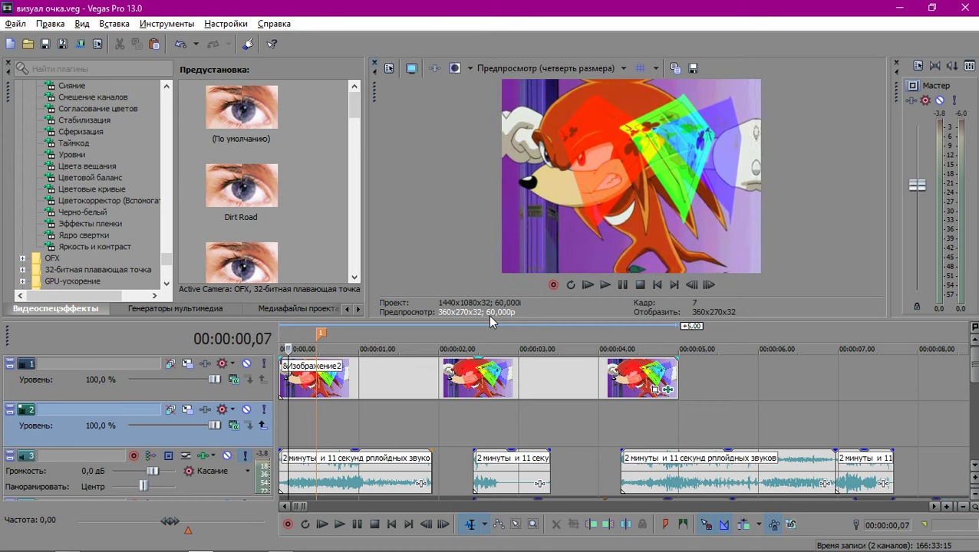
key(Right)
key(Right)
key(Right)
key(Right)
key(Right)
key(Right)
key(Right)
key(Right)
key(Right)
key(Right)
key(Right)
key(Right)
key(Right)
key(Right)
key(Right)
key(Left)
key(Left)
key(Left)
key(Left)
key(Left)
key(Left)
key(Left)
key(Left)
key(Left)
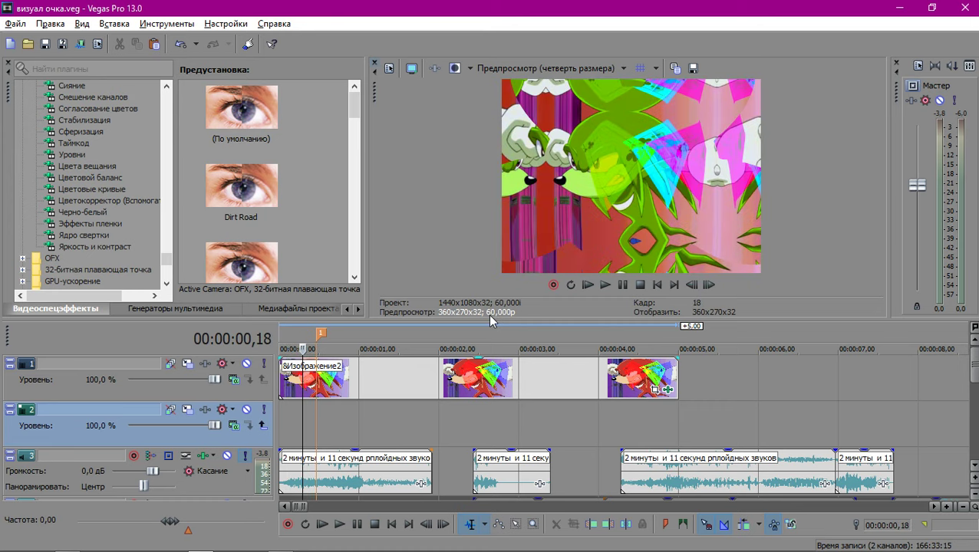
key(Left)
key(Left)
key(Left)
key(Left)
key(Left)
key(Left)
key(Left)
key(Left)
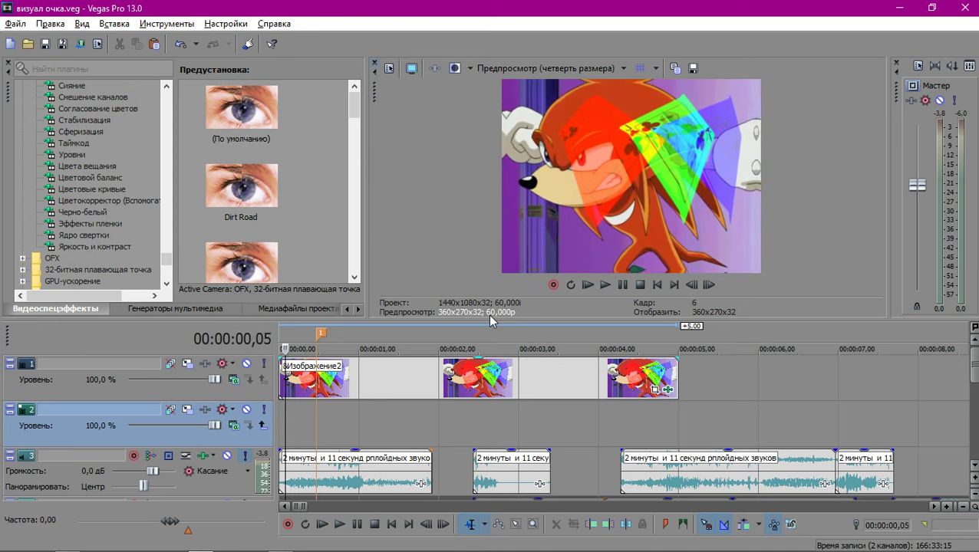
key(Right)
key(Right)
key(Right)
key(Right)
key(Right)
key(Right)
key(Right)
key(Right)
key(Right)
key(Right)
key(Right)
key(Right)
key(Right)
key(Right)
key(Right)
key(Right)
key(Right)
key(Right)
key(Right)
key(Right)
key(Right)
key(Right)
key(Right)
key(Right)
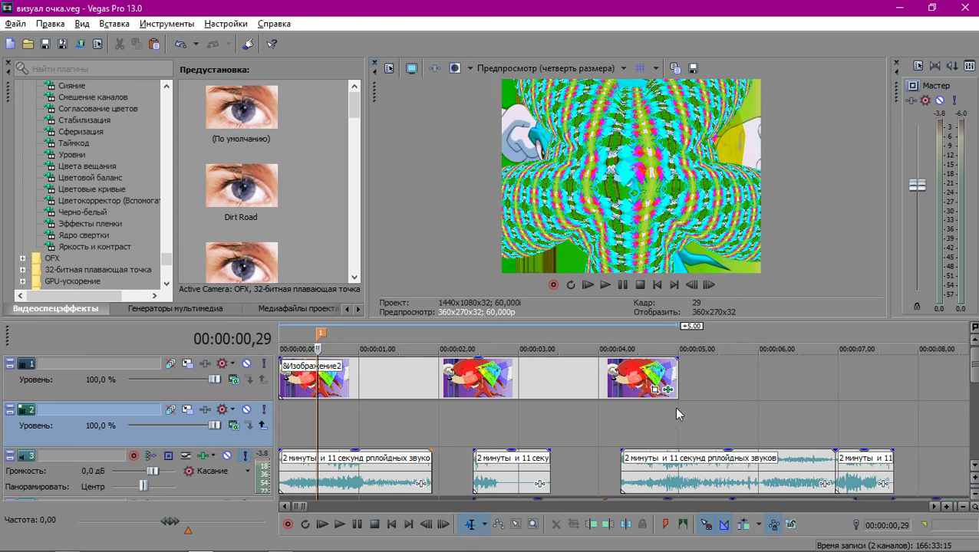
Reopen the image clip's Ignite Magnify settings and enlarge the keyframe area to show the lanes of both effects.
scroll(665, 399, down, 2)
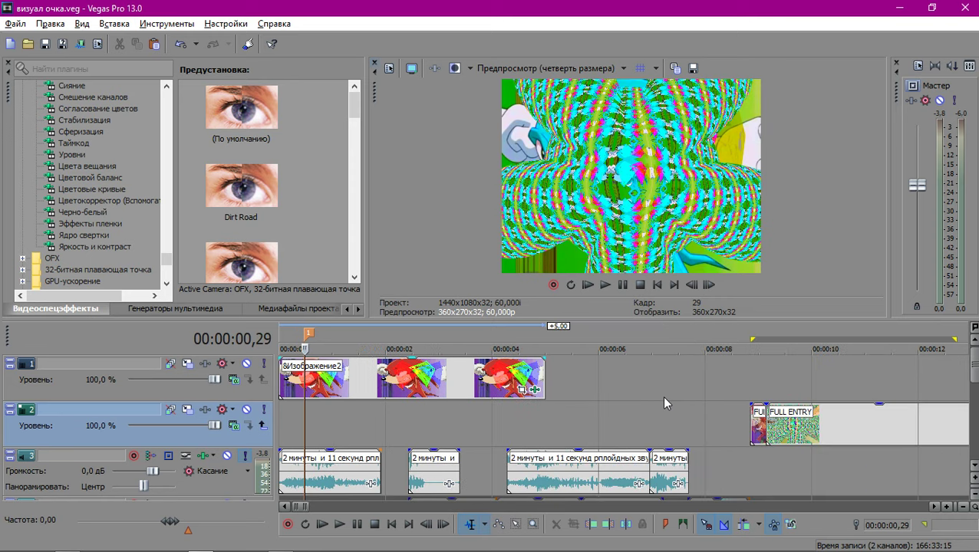
click(522, 392)
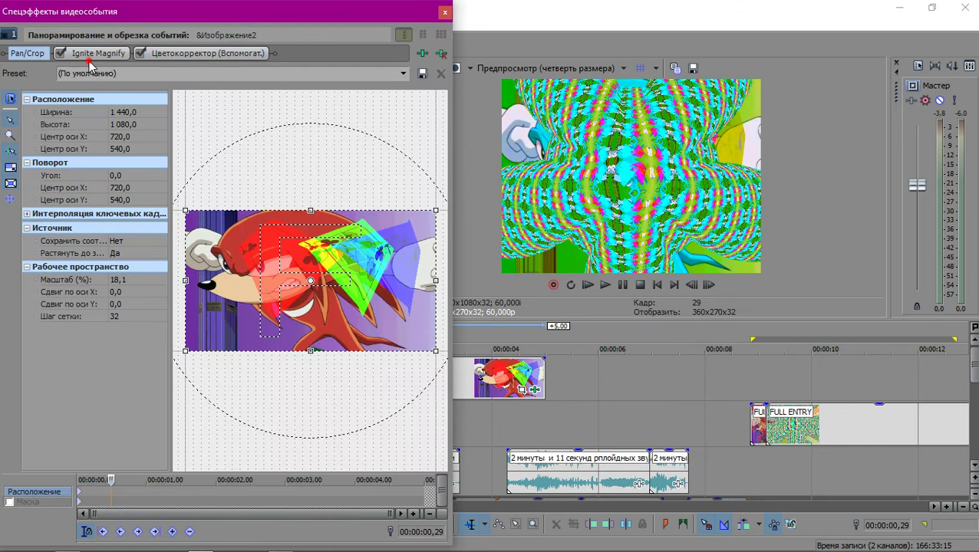
click(89, 56)
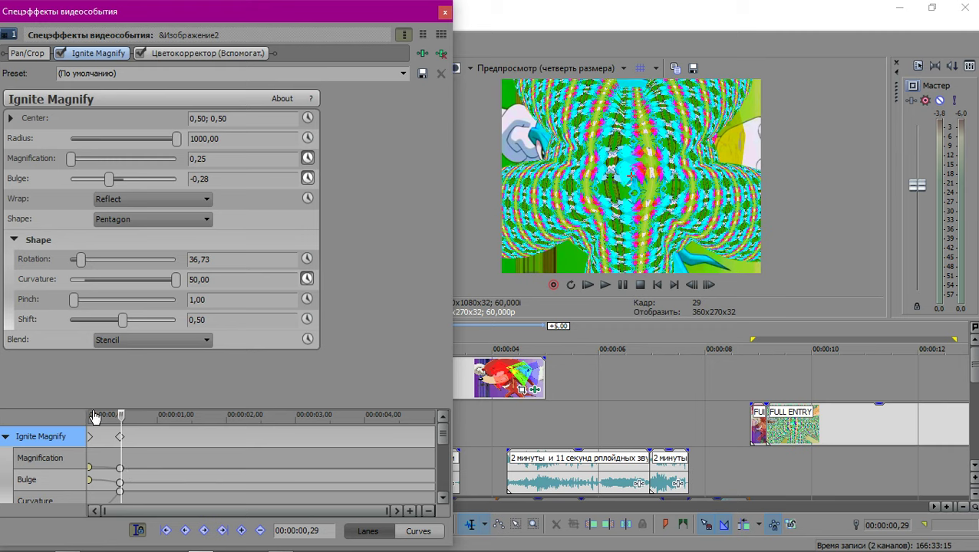
drag(98, 320, 99, 315)
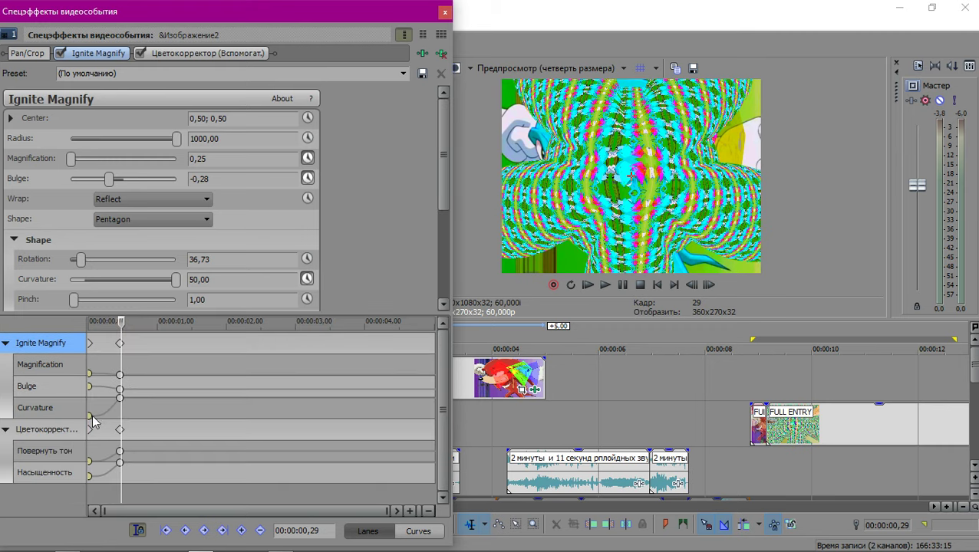
Try the starting Curvature keyframe at 00:00:00,12 and at 00:00:00,16, playing the clip for each position.
drag(91, 415, 103, 418)
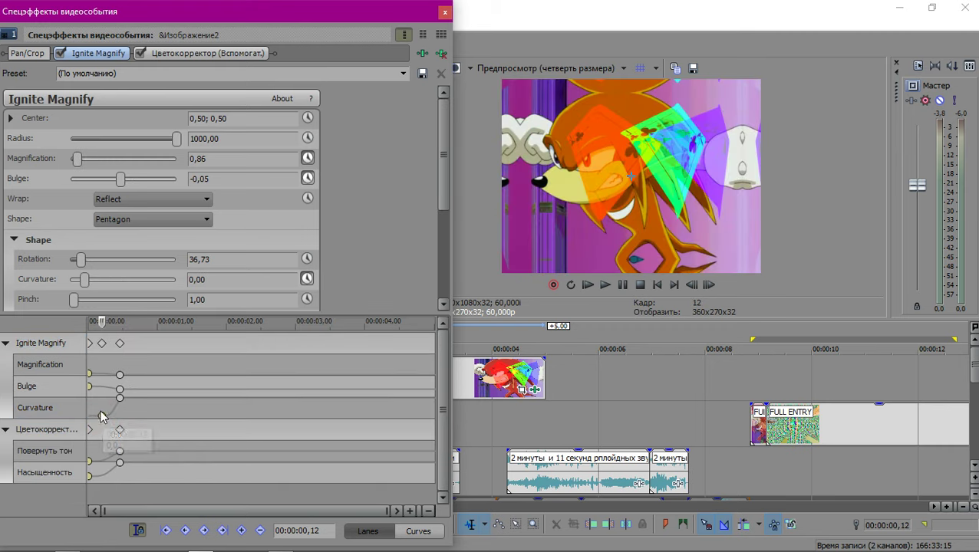
key(space)
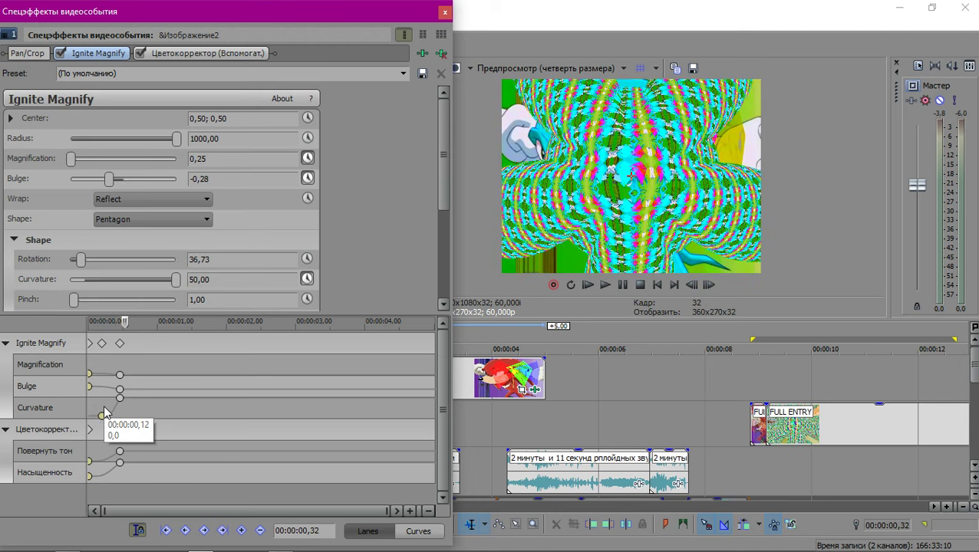
drag(103, 415, 107, 419)
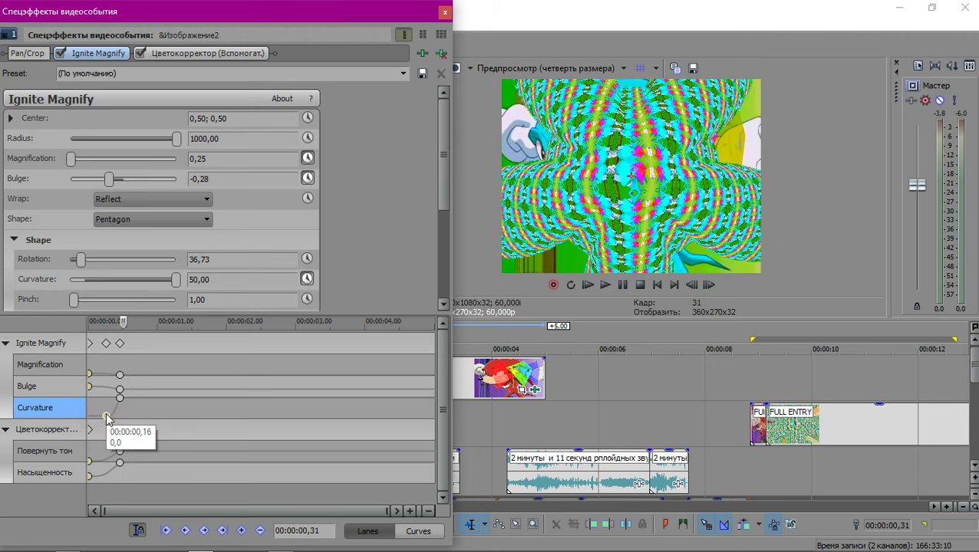
click(106, 417)
key(space)
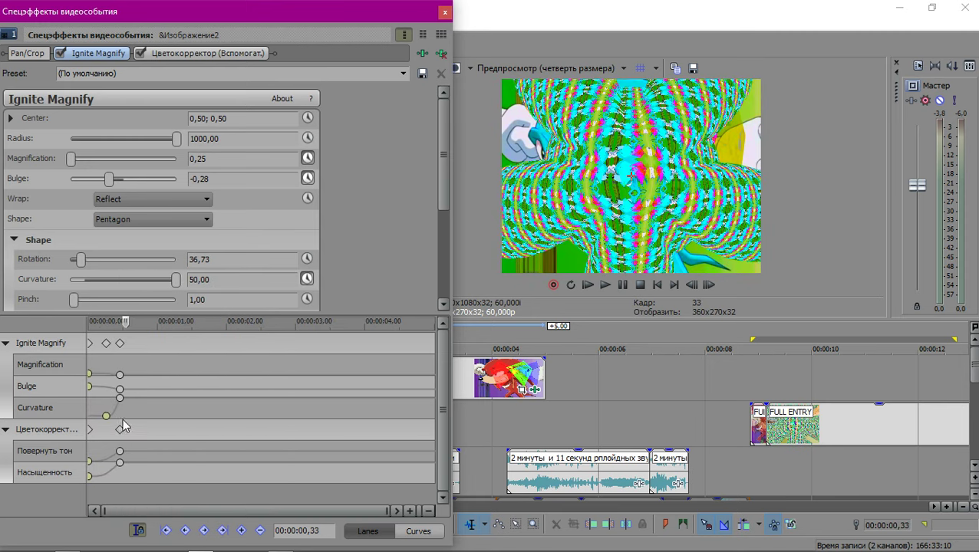
Move the starting Curvature keyframe to 00:00:00,23 and play back the result.
click(111, 412)
scroll(146, 415, up, 4)
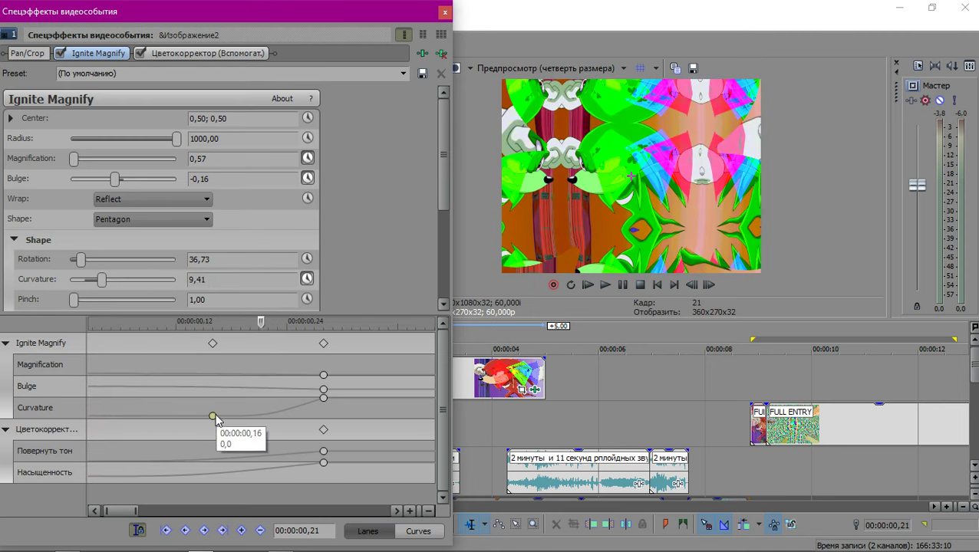
drag(213, 416, 279, 417)
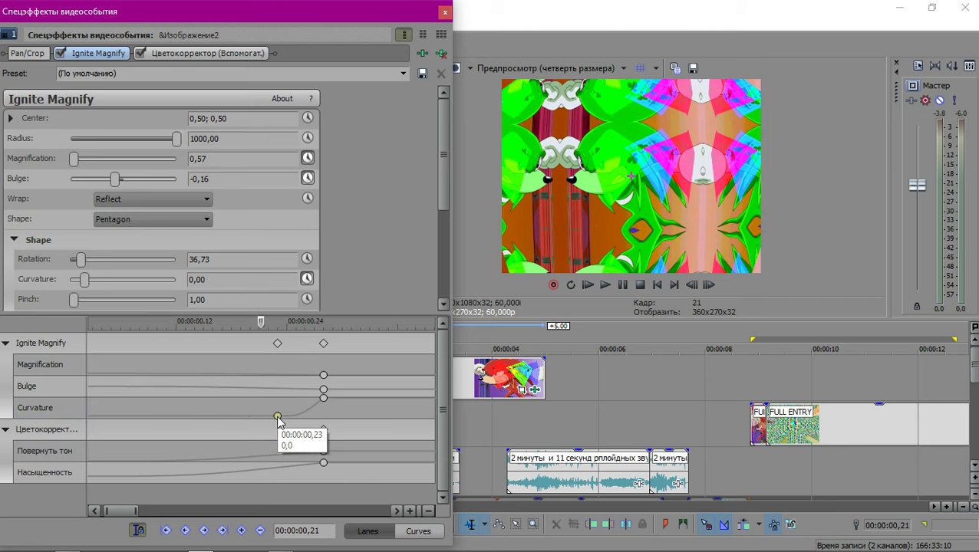
key(space)
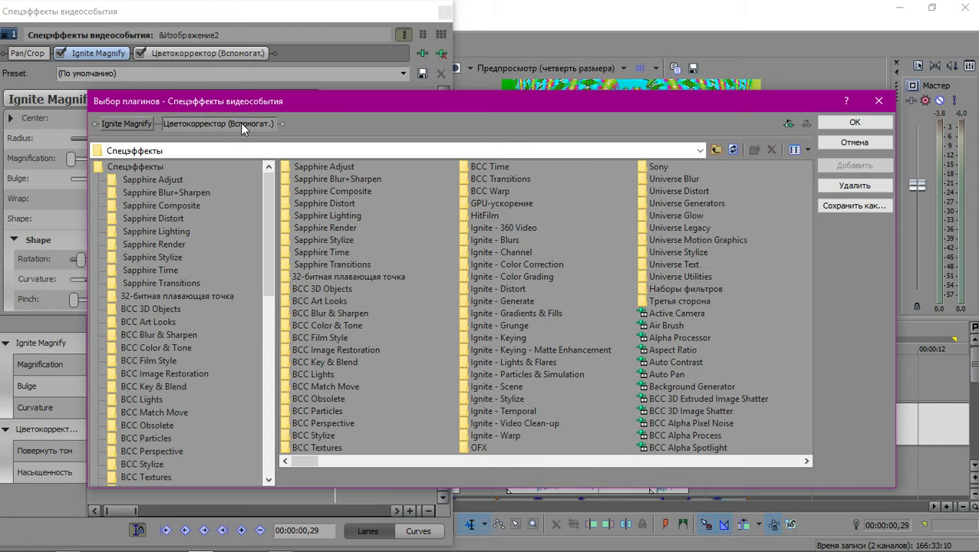
Add the Ignite Action Cam Lens Distort effect to the clip after the colour corrector.
scroll(409, 219, right, 6)
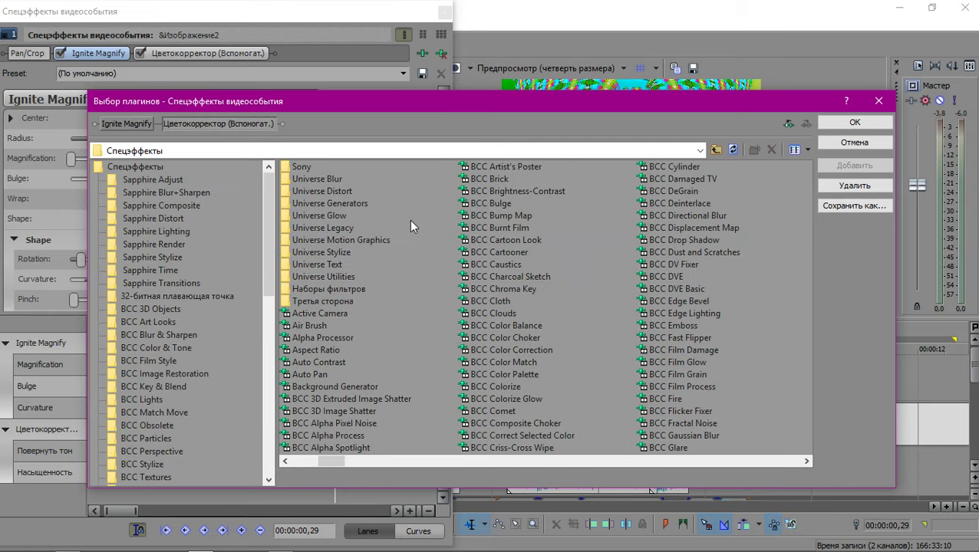
scroll(411, 226, right, 8)
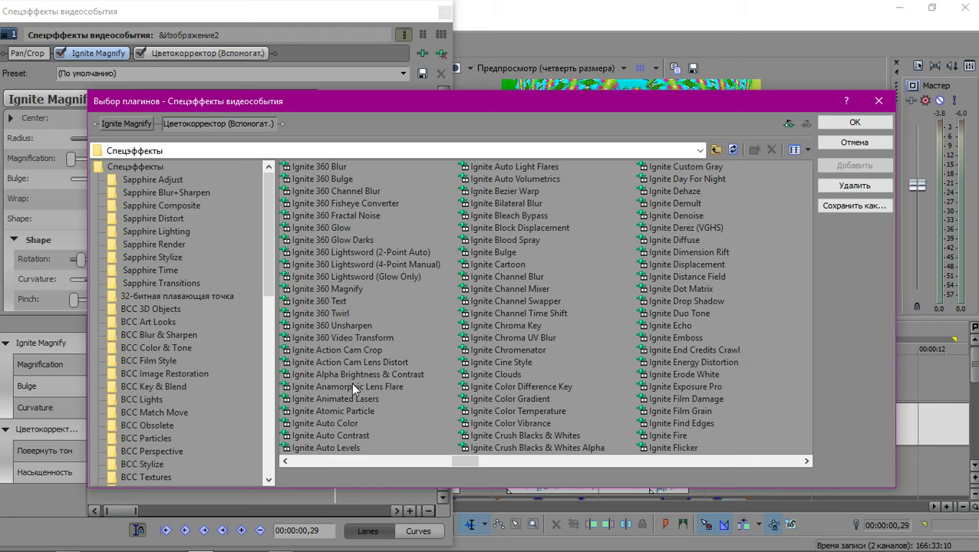
double_click(352, 363)
click(841, 123)
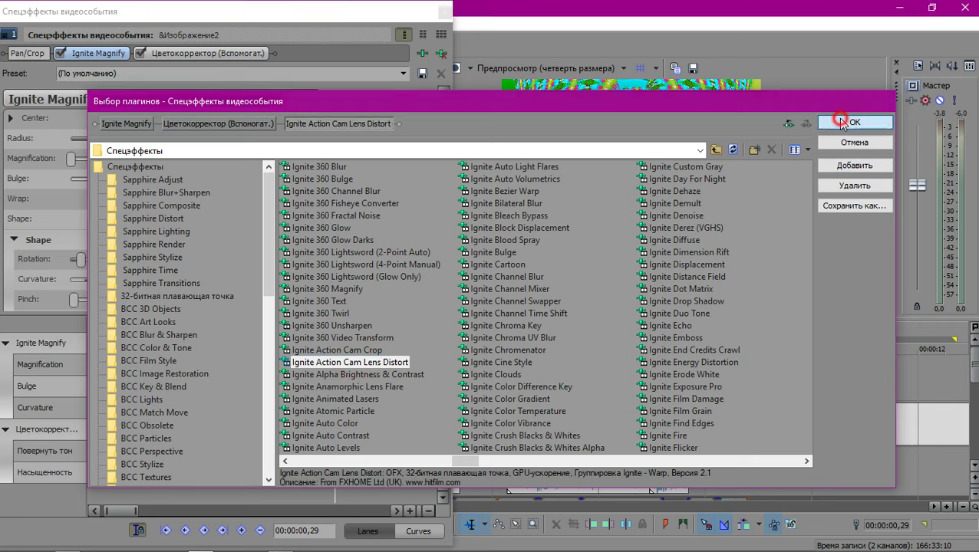
Animate the Lens Distort FOV to 90,00 at 00:00:00,28, aligned with the end keyframes of the other effects.
click(276, 138)
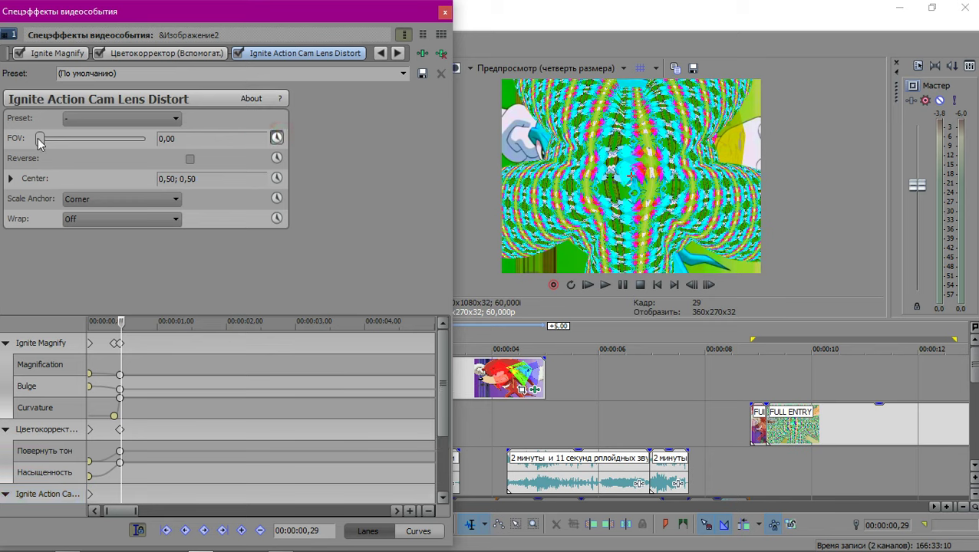
scroll(207, 406, up, 3)
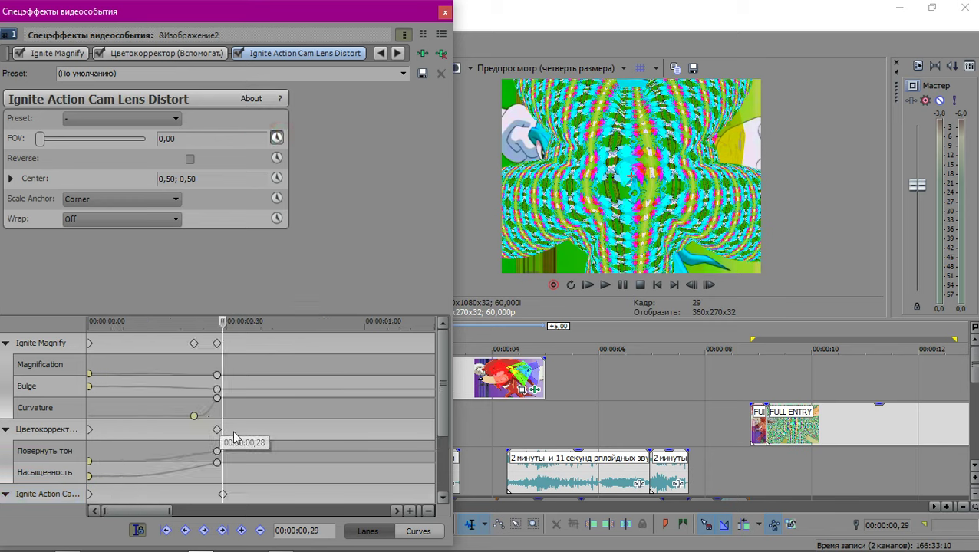
scroll(234, 435, up, 2)
click(250, 343)
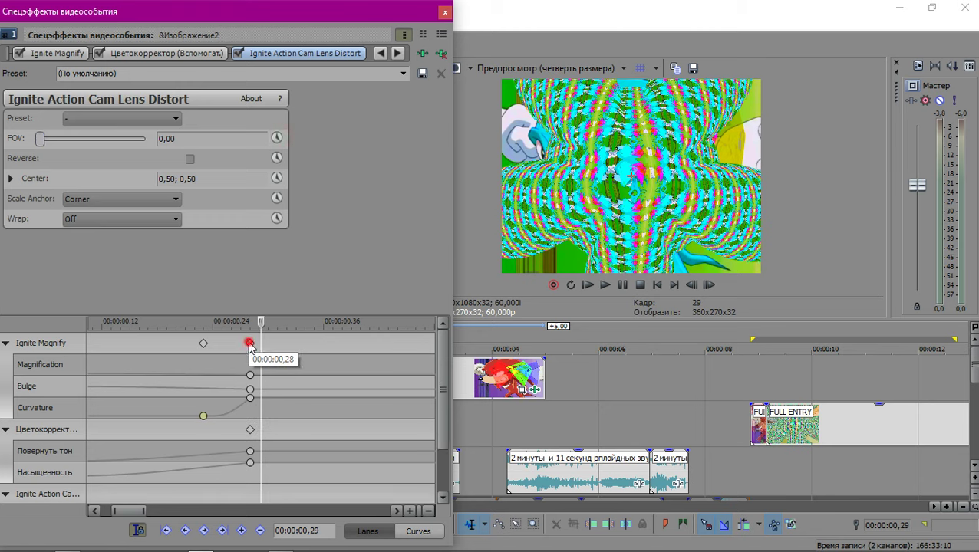
click(301, 53)
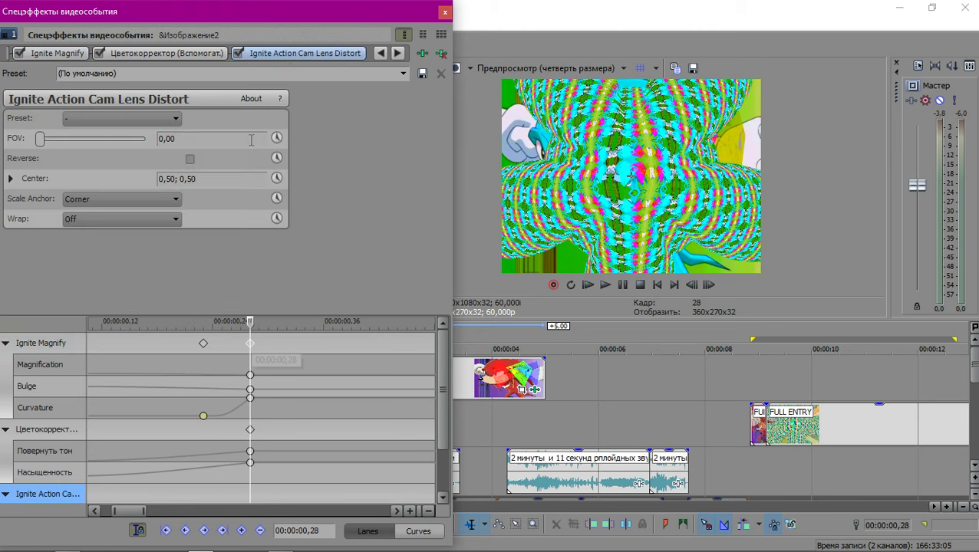
click(277, 139)
drag(38, 144, 147, 140)
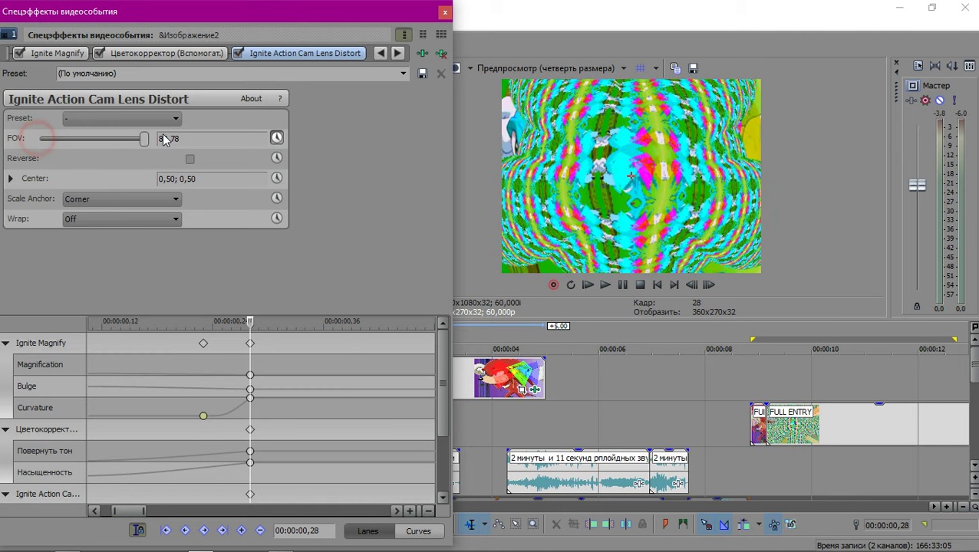
Enable Reverse on the lens distortion and set its Scale Anchor to Height, with the FOV at 90,00.
click(190, 159)
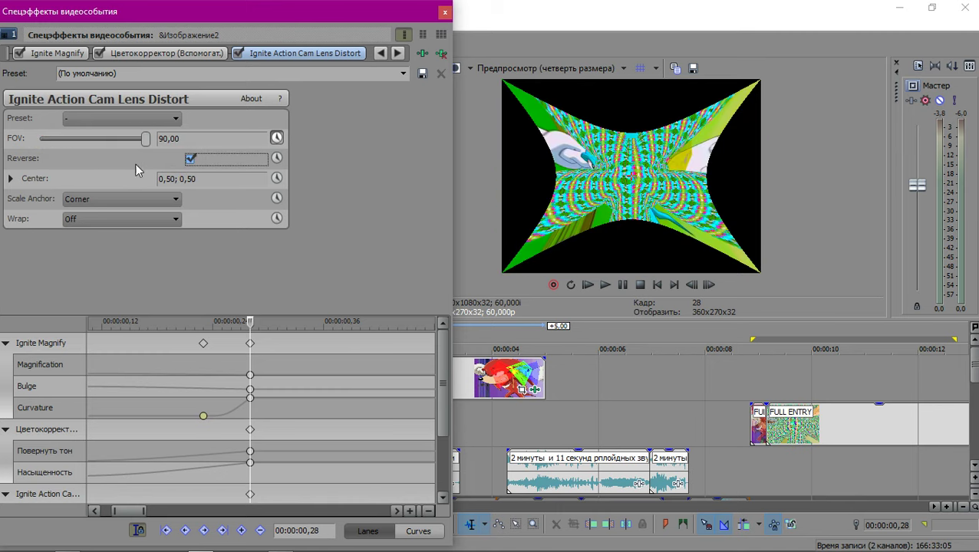
scroll(85, 202, down, 1)
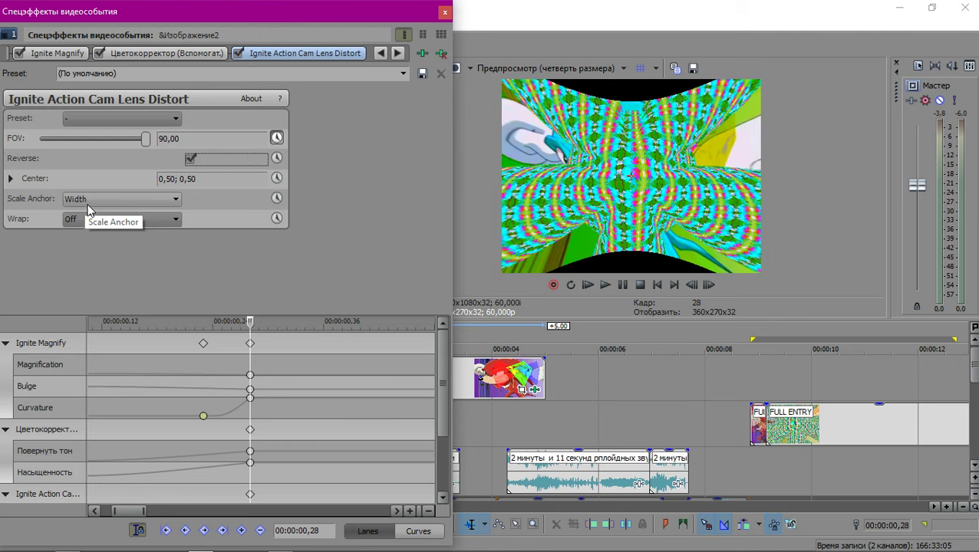
scroll(87, 205, up, 1)
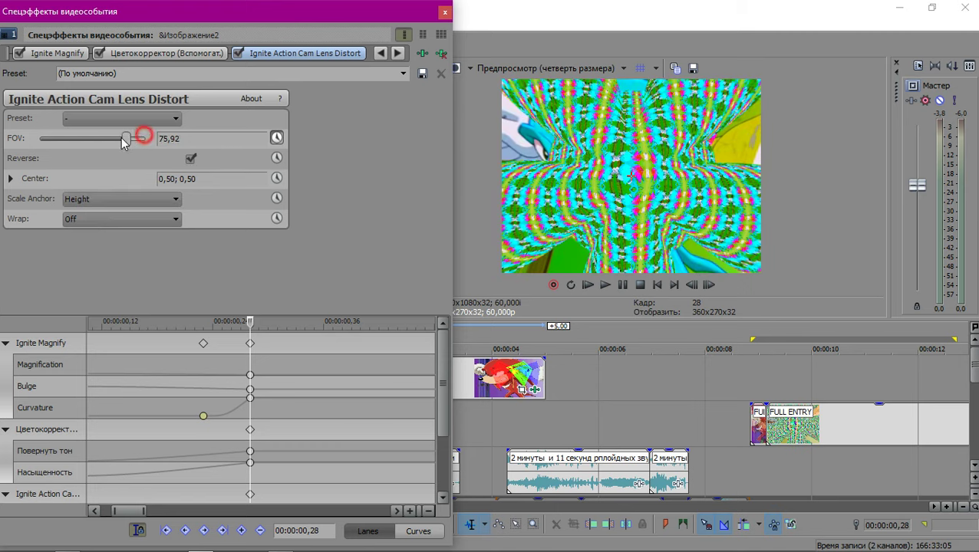
drag(123, 143, 248, 156)
Move the starting FOV keyframe to about 00:00:00,10 and set its interpolation to Slow Fade.
drag(215, 313, 209, 266)
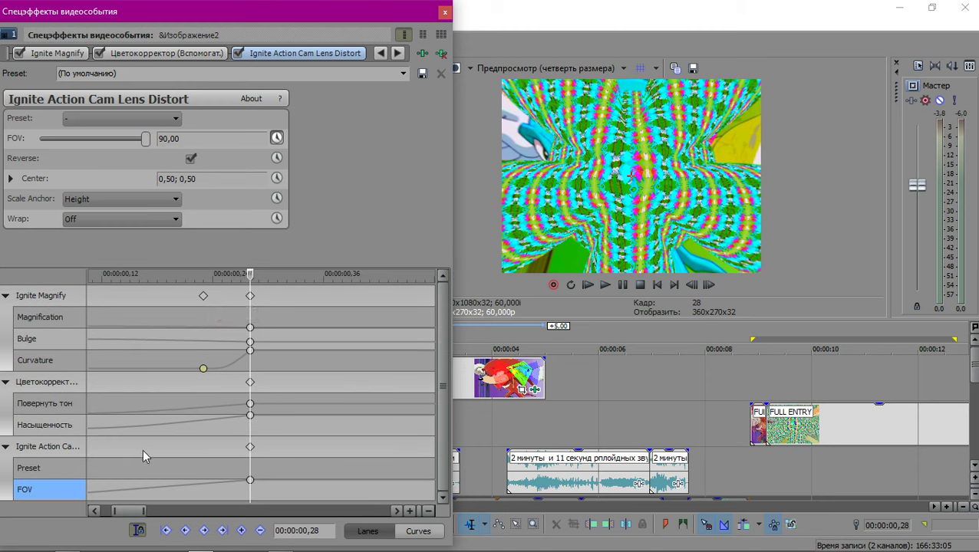
scroll(137, 487, down, 3)
drag(90, 498, 120, 486)
right_click(100, 502)
click(163, 423)
Select the image clip, play it with the added lens distortion and close the effect settings.
click(508, 383)
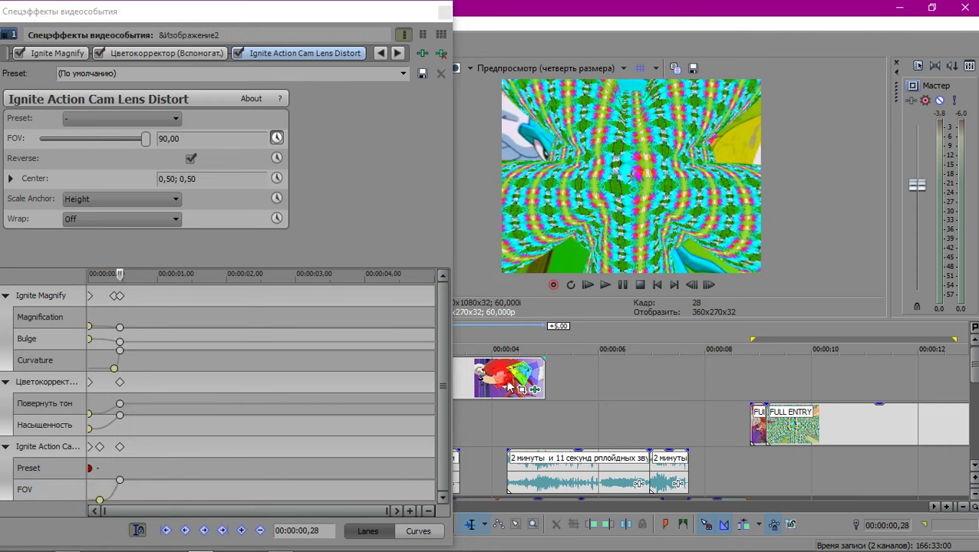
double_click(508, 383)
key(space)
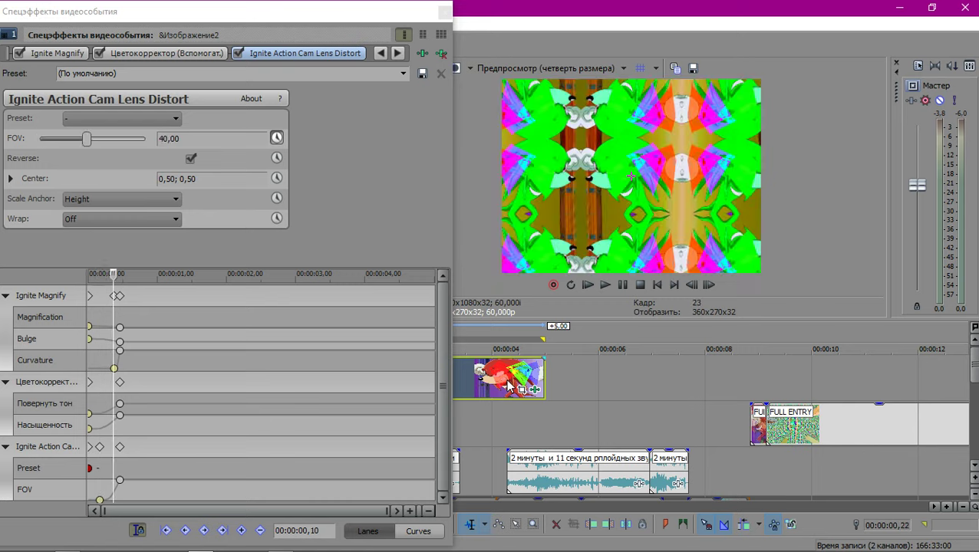
click(445, 12)
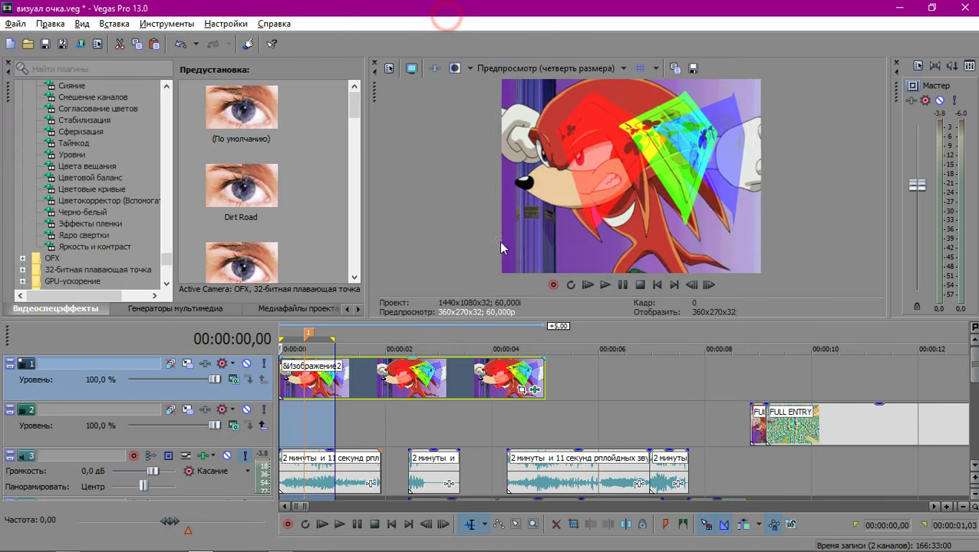
Play the image clip, then step frame by frame through the cut between the two FULL ENTRY reference clips.
key(space)
click(321, 423)
click(766, 419)
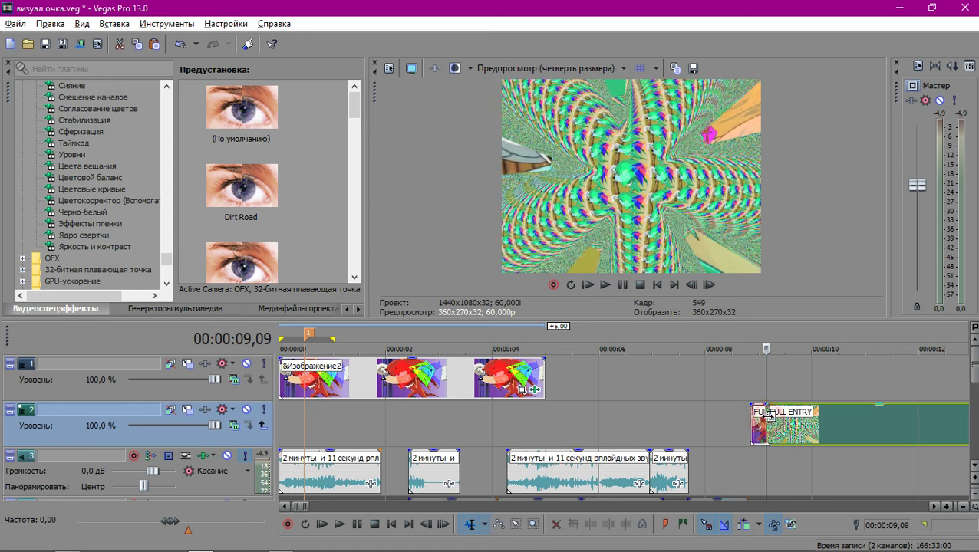
key(Left)
key(Right)
key(Right)
key(Right)
key(Right)
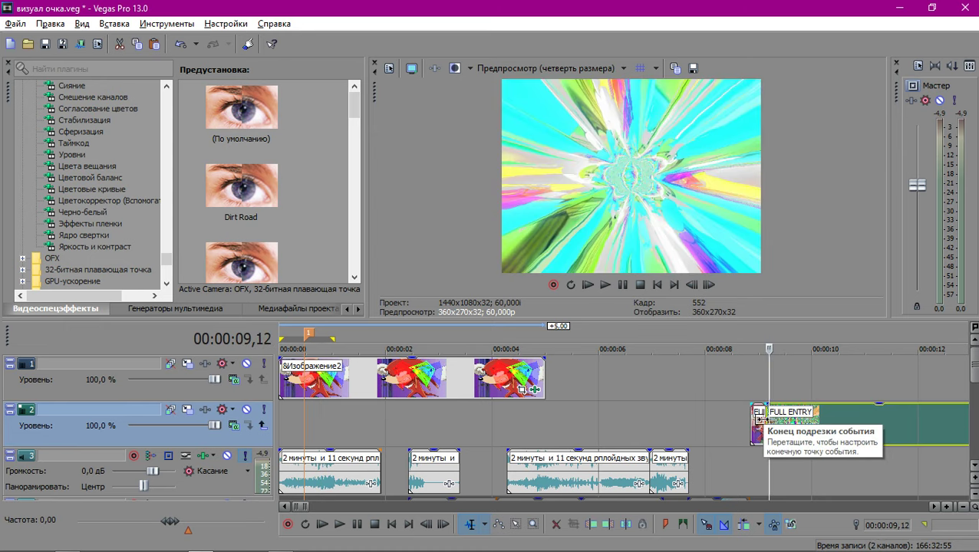
key(Left)
key(Left)
key(Right)
key(Right)
key(Right)
scroll(761, 419, up, 2)
key(Left)
key(Left)
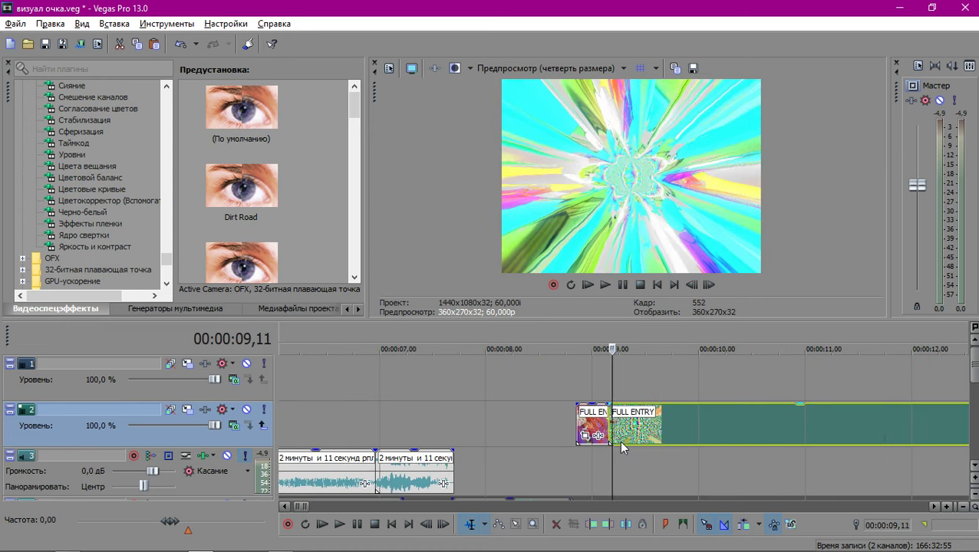
key(Right)
scroll(621, 443, up, 2)
Play the first FULL ENTRY clip from its start through the cut to compare the effect.
click(544, 426)
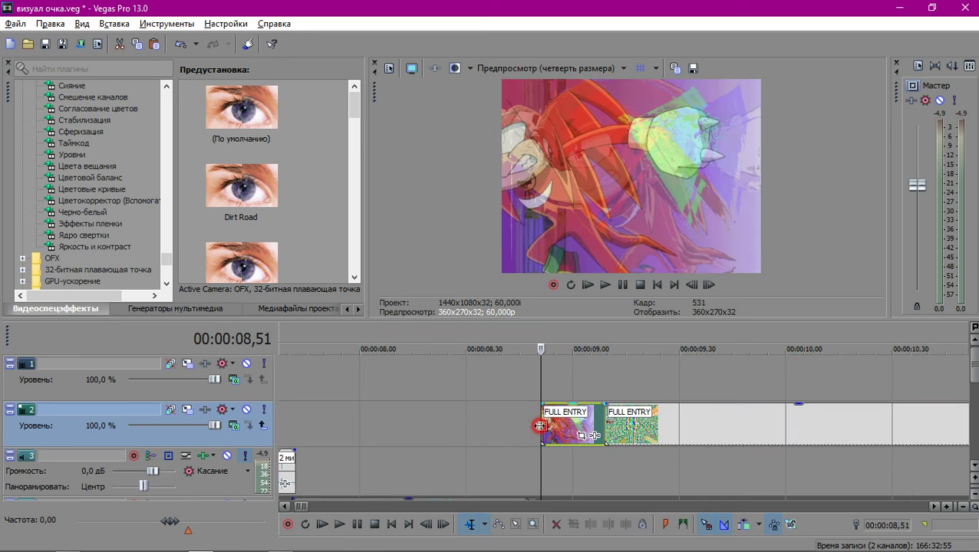
key(space)
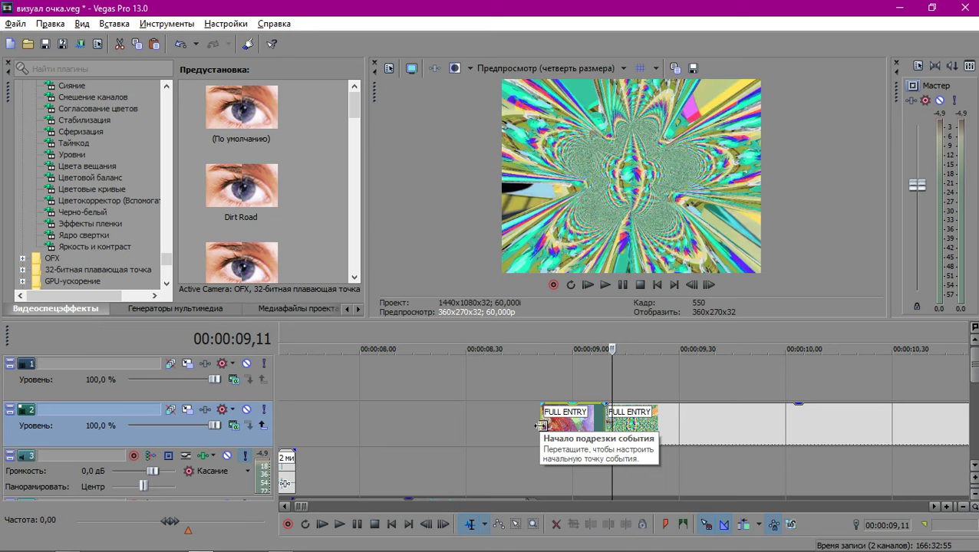
scroll(445, 415, down, 6)
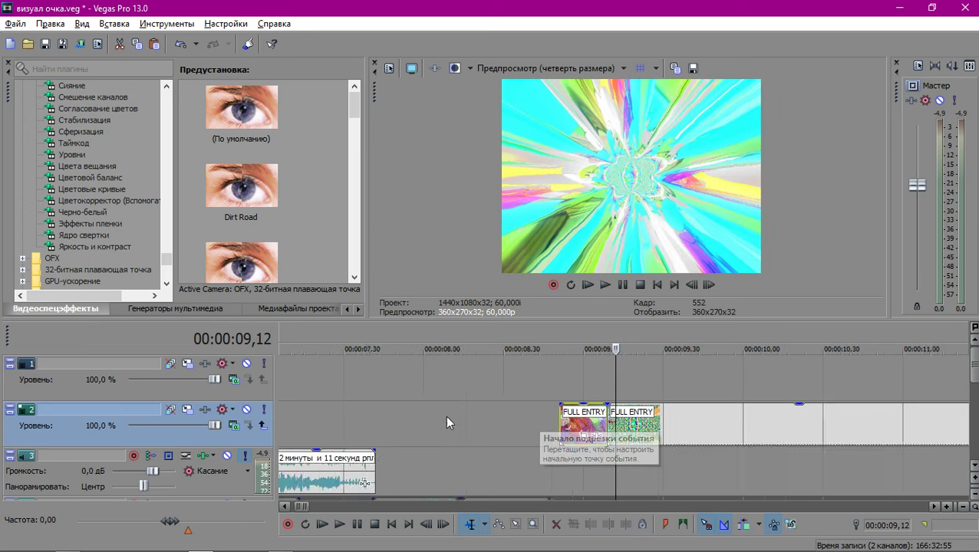
Open the image clip's event effects at Lens Distort and go to the end keyframes at 00:00:00,28.
click(280, 414)
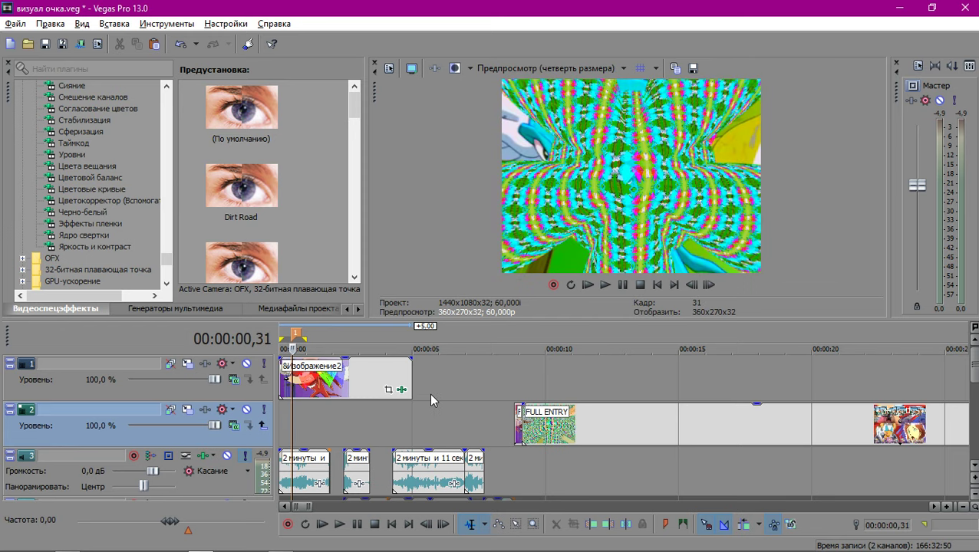
click(388, 389)
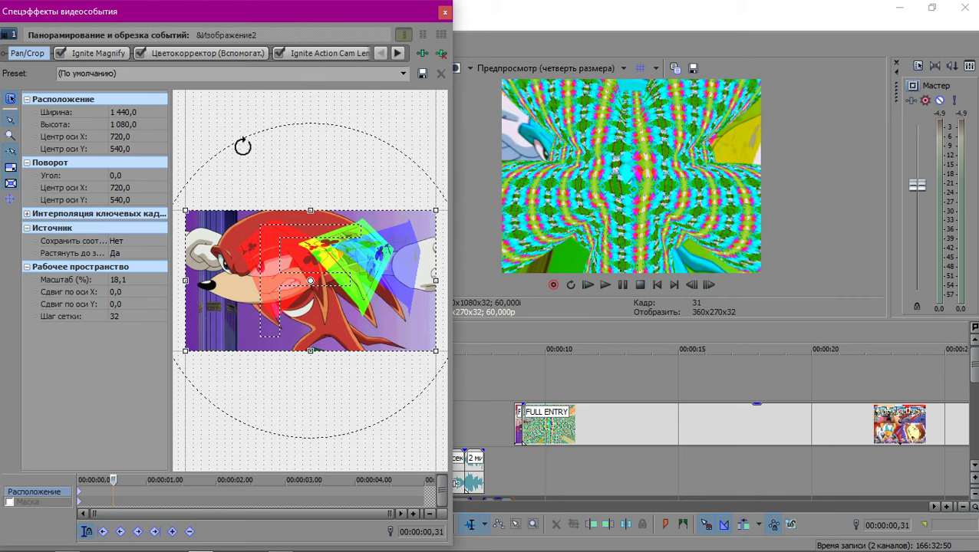
click(399, 52)
click(399, 52)
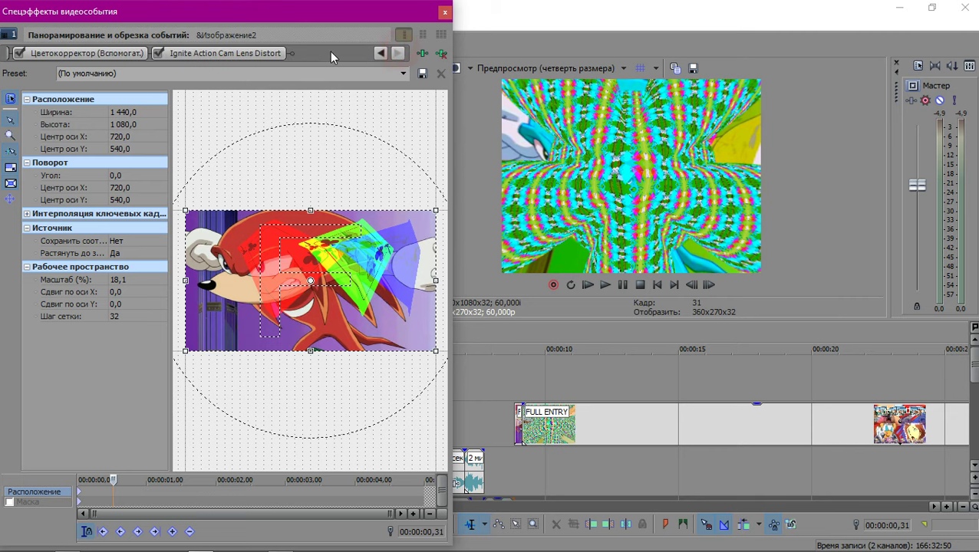
click(225, 54)
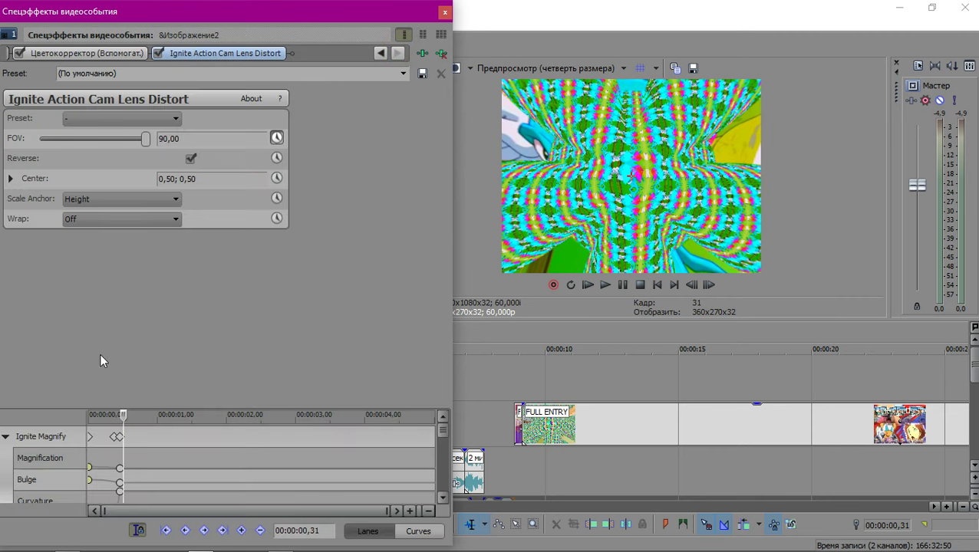
scroll(158, 487, up, 6)
click(151, 478)
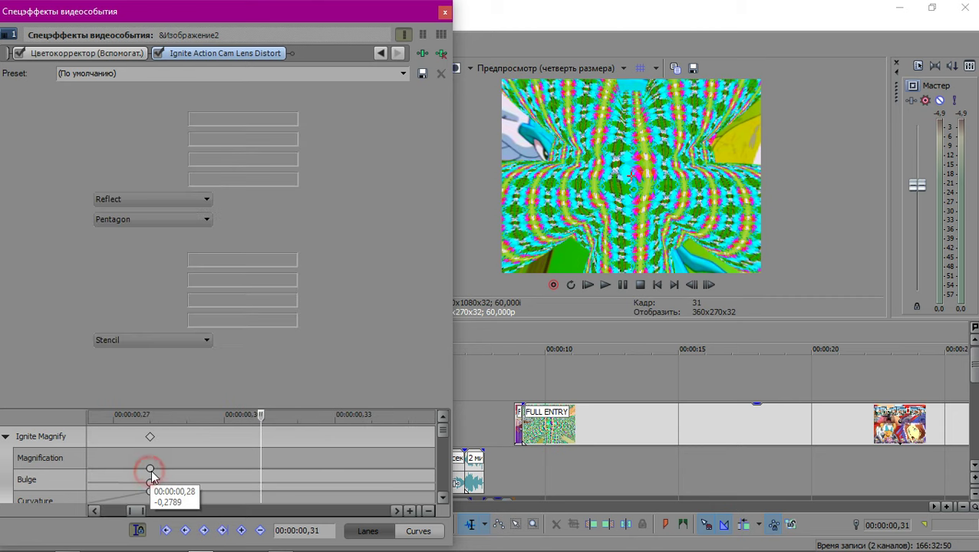
Enlarge the keyframe area and set the Lens Distort FOV at 00:00:00,28 to 165,92.
scroll(314, 464, down, 10)
scroll(313, 458, up, 3)
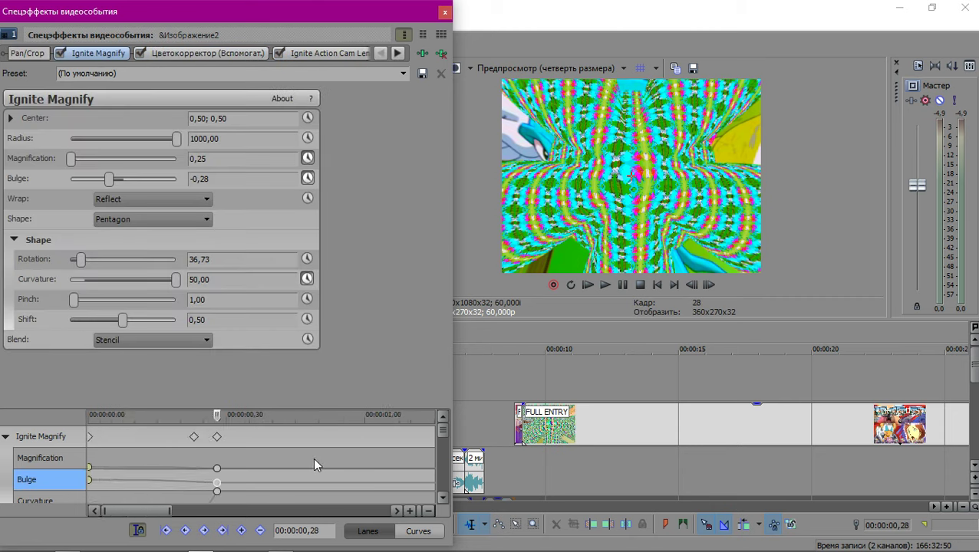
drag(279, 407, 280, 322)
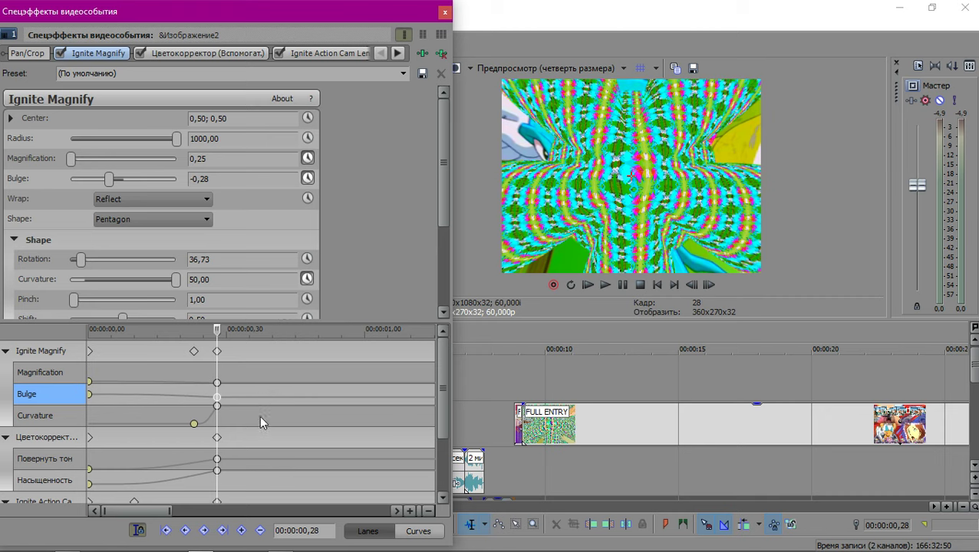
drag(441, 376, 452, 464)
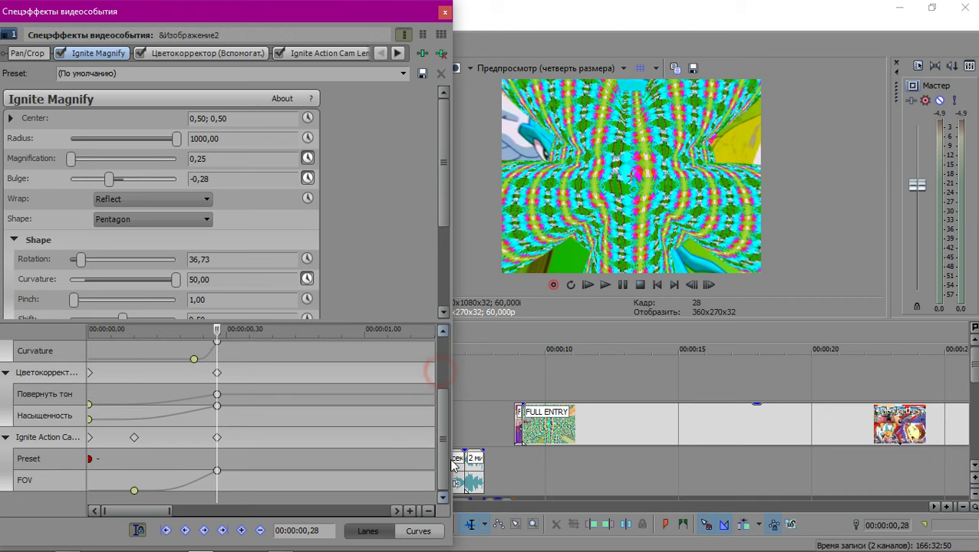
click(346, 53)
drag(119, 135, 222, 138)
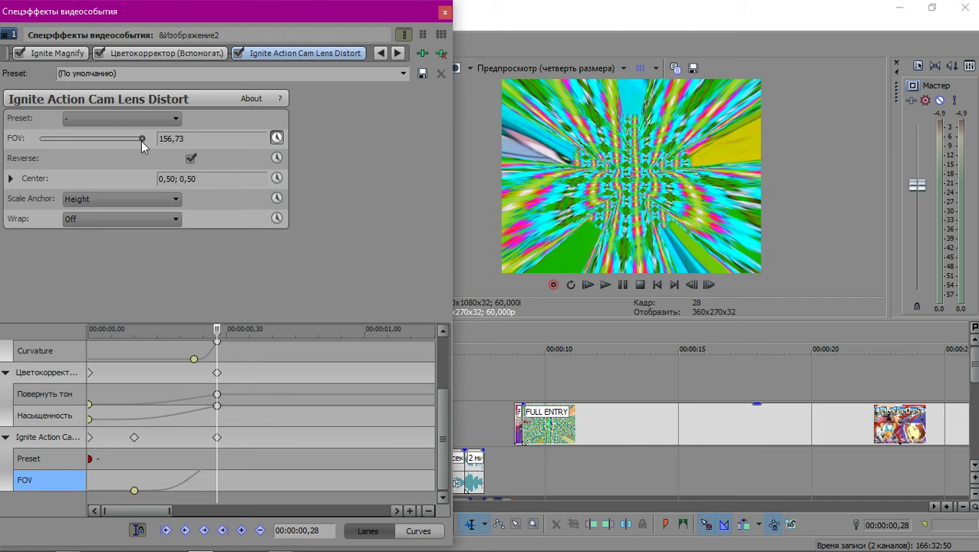
drag(143, 146, 239, 153)
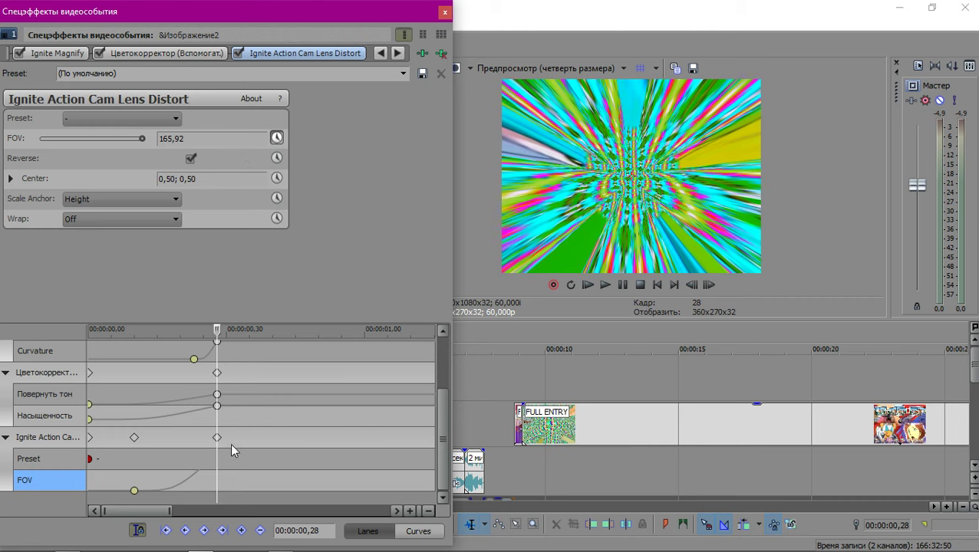
Step back frame by frame from 00:00:00,28 to examine how the distortion builds up.
click(218, 341)
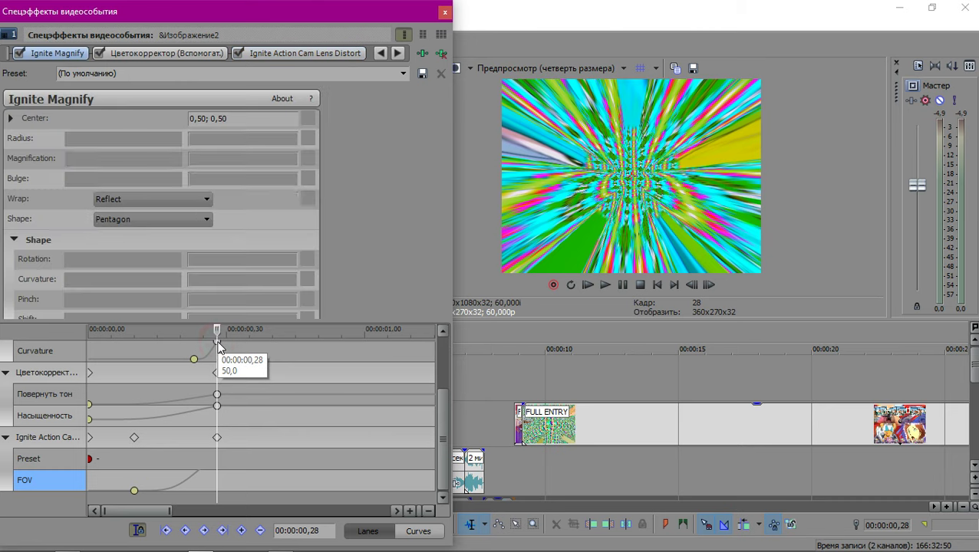
key(Left)
key(Left)
key(Left)
key(Left)
key(Left)
key(Left)
key(Left)
key(Left)
key(Left)
key(Left)
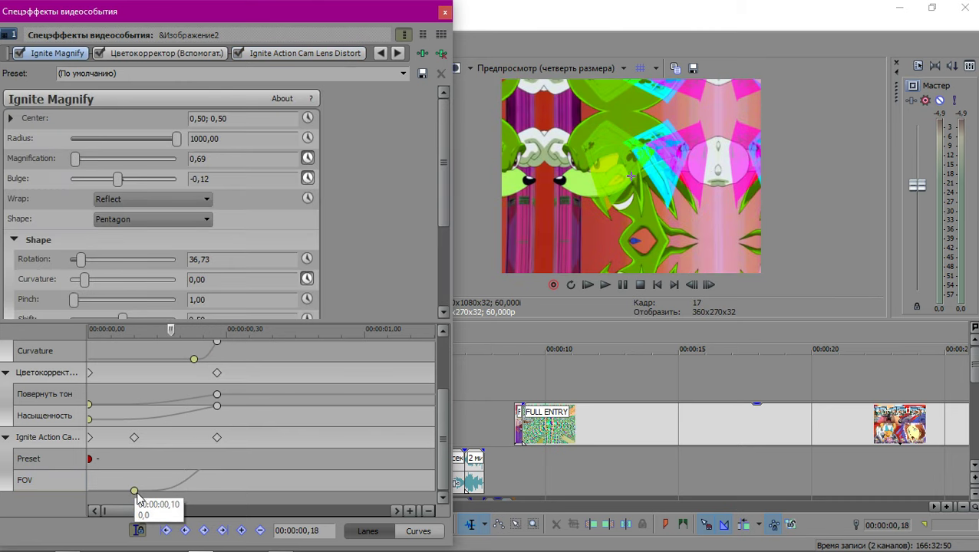
Move the starting Lens Distort FOV keyframe close to the beginning of the clip.
click(135, 491)
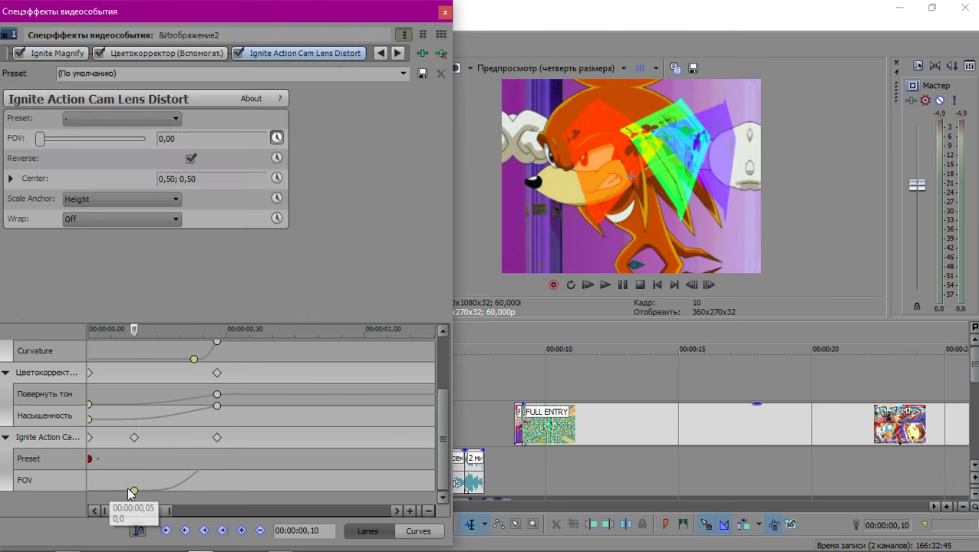
scroll(128, 490, down, 2)
click(131, 490)
click(102, 491)
drag(101, 491, 90, 492)
key(alt+Tab)
Step forward frame by frame from 00:00:00,16 to examine the stronger distortion, and close the effect settings.
click(109, 488)
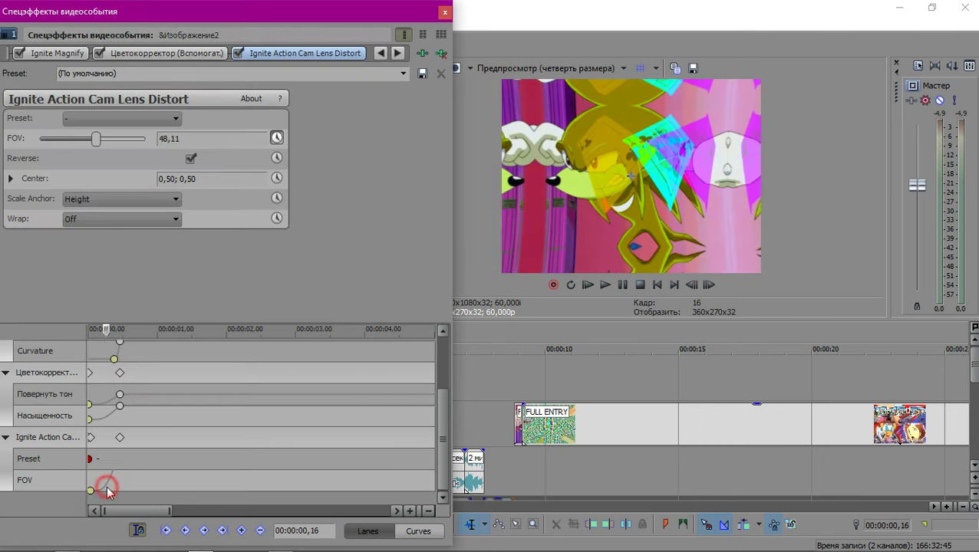
key(Right)
key(Right)
key(Right)
key(Right)
key(Right)
key(Right)
key(Right)
key(Right)
key(Right)
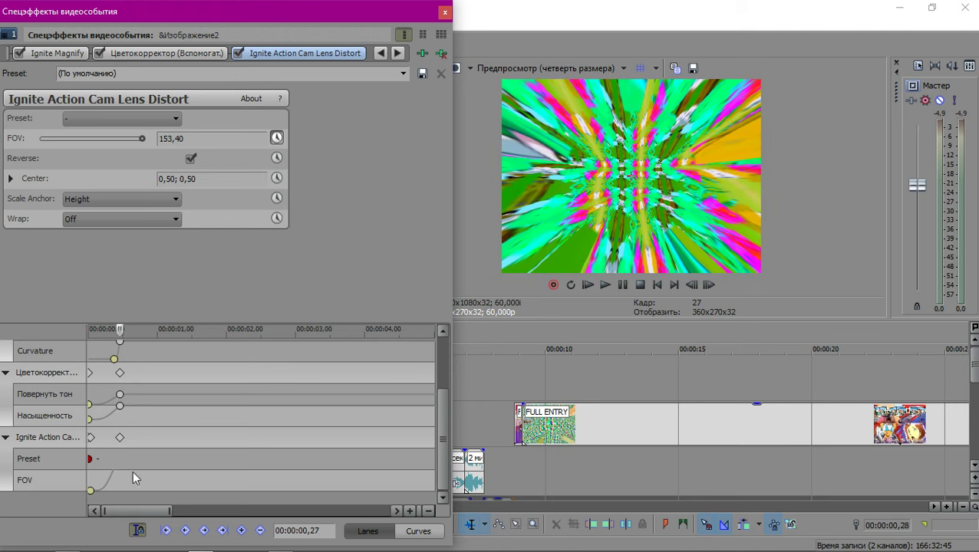
click(445, 13)
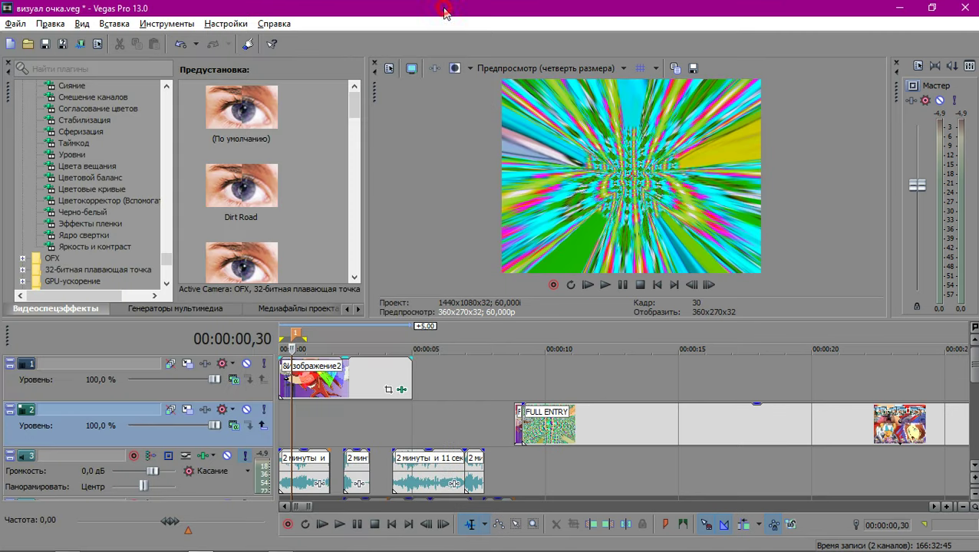
Play the image clip from its start with the adjusted lens distortion.
scroll(319, 407, up, 8)
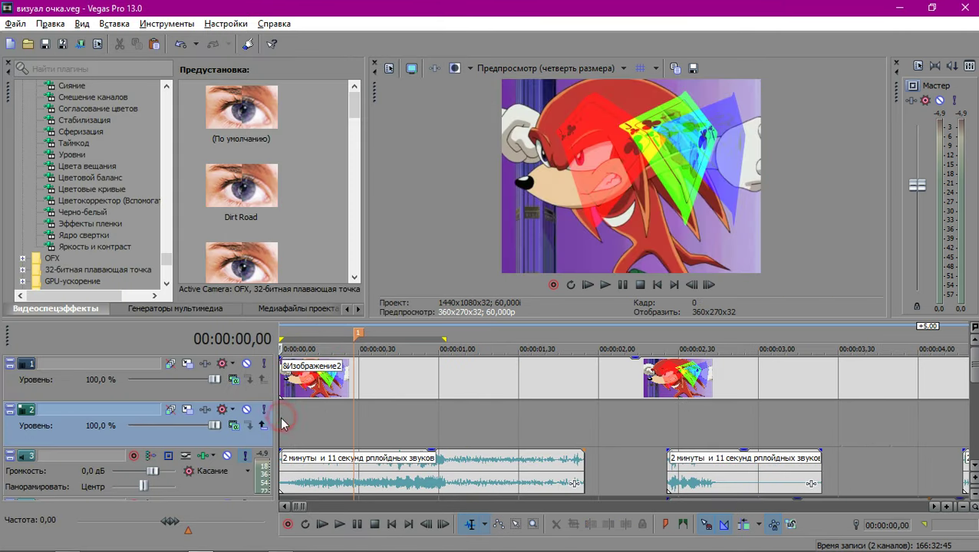
key(space)
key(space)
Set the preview quality to Хорошее (полный размер) and save the frame at 00:00:00,28 as &Изображение26.png.
click(357, 431)
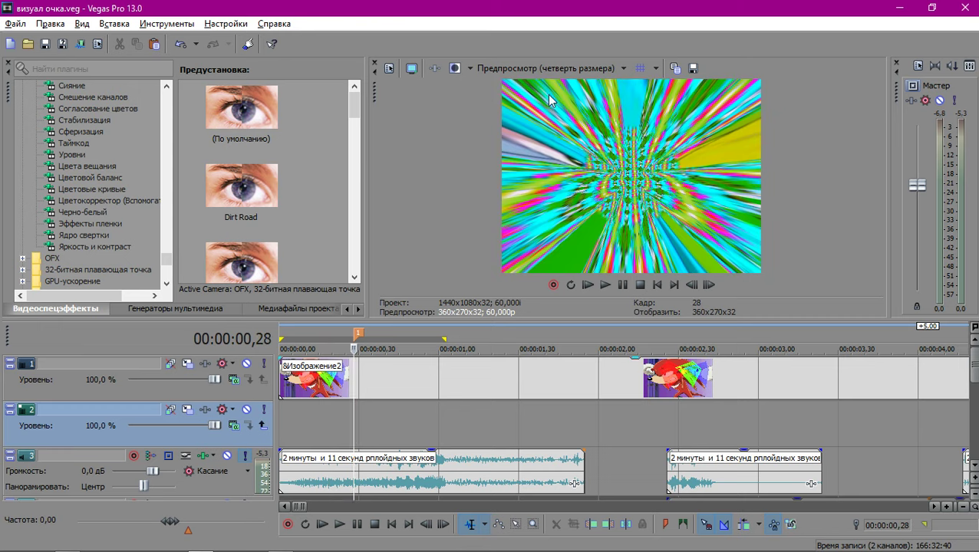
click(547, 71)
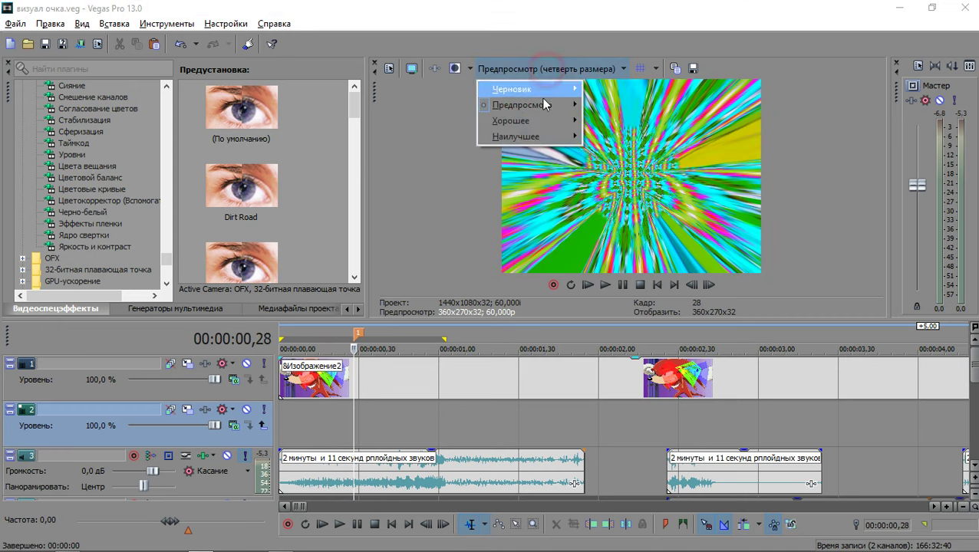
mouse_move(535, 120)
click(631, 137)
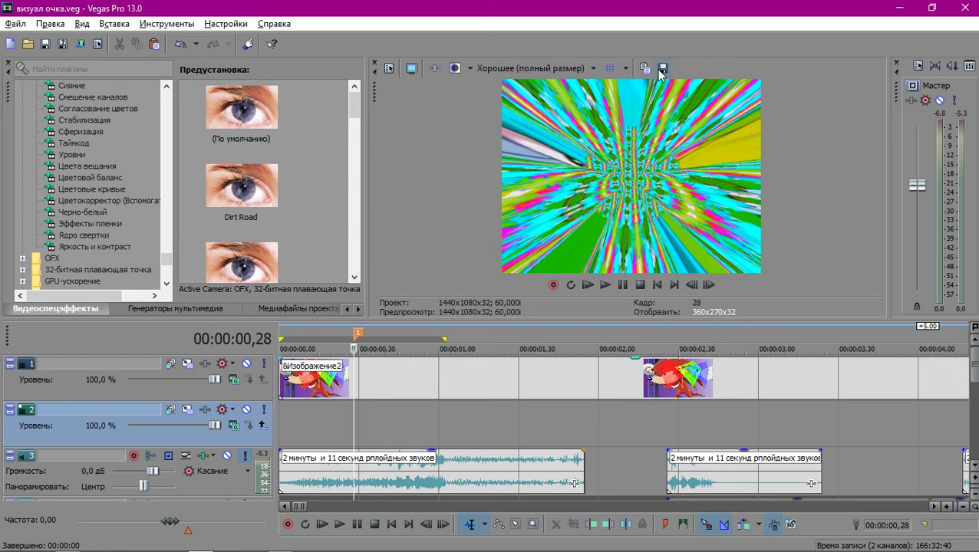
click(661, 69)
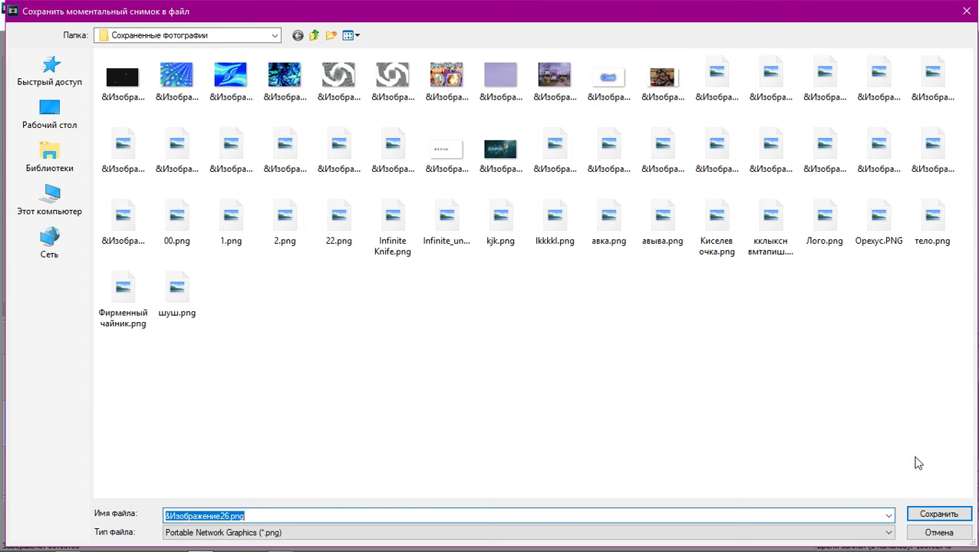
click(920, 515)
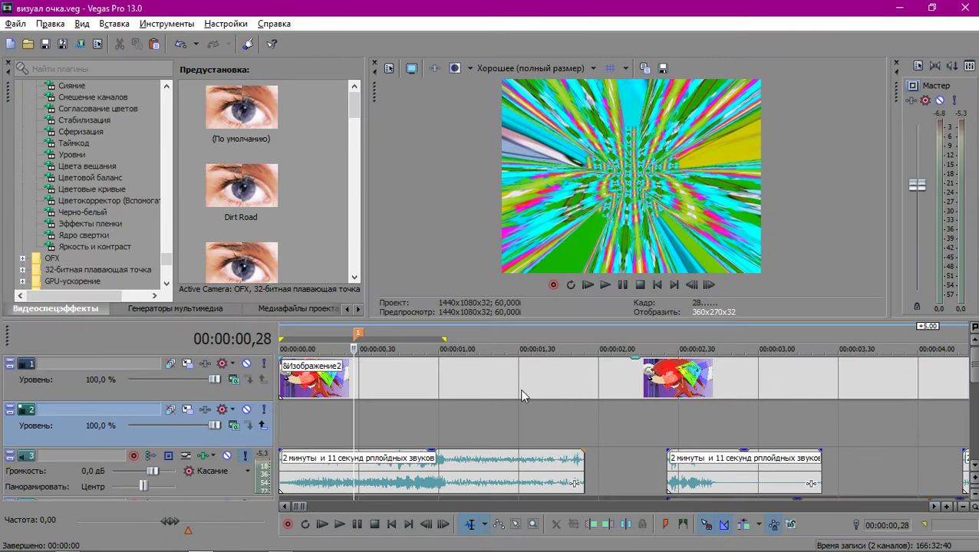
Insert a new video track above the image clip and place &Изображение26.png on it at 00:00:00,28.
key(ctrl+shift+q)
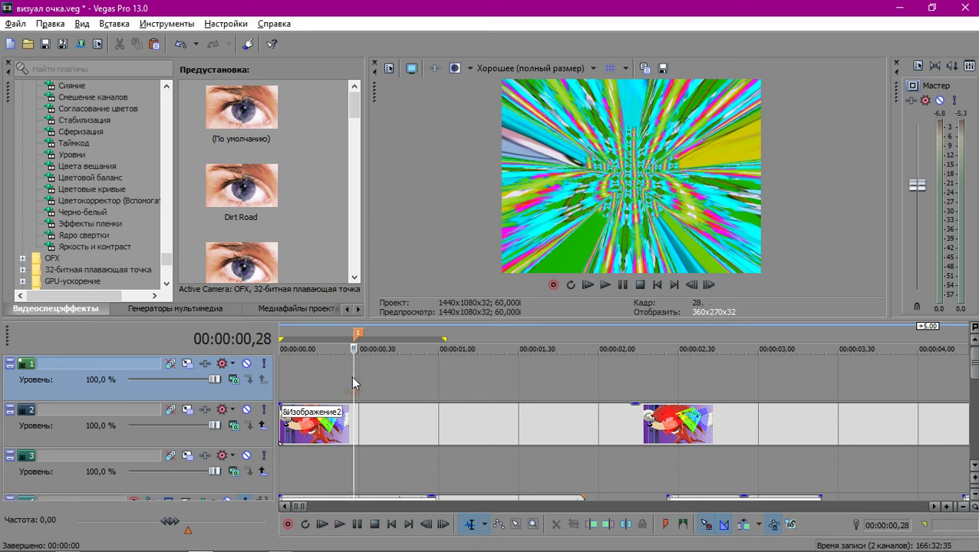
key(alt+1)
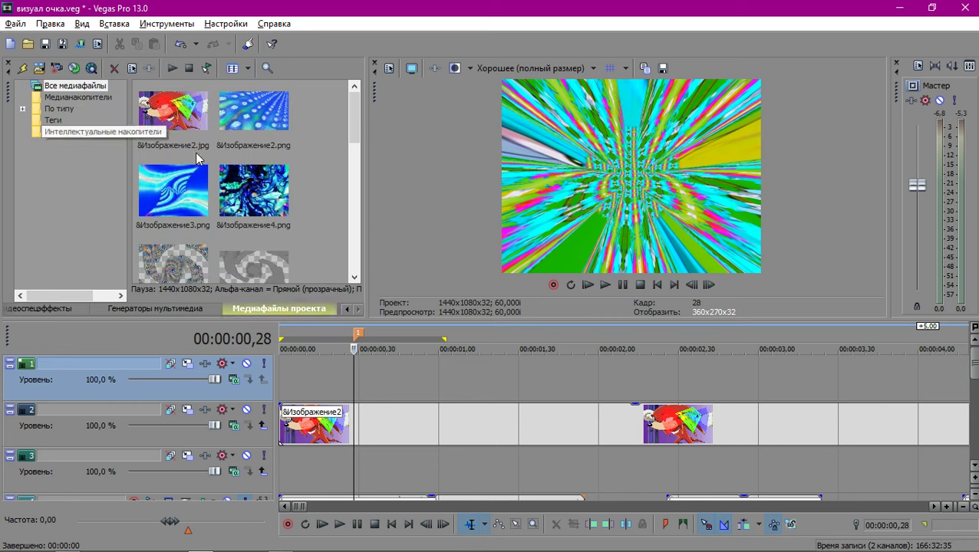
scroll(246, 184, down, 3)
click(236, 147)
drag(234, 148, 355, 375)
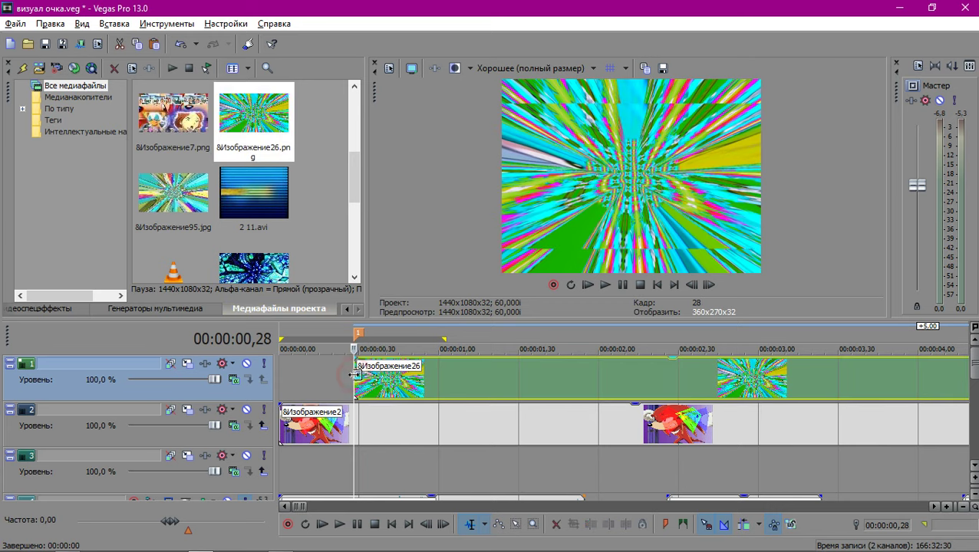
Turn off Сохранить соотношение сторон in the properties of the &Изображение26 clip.
right_click(355, 374)
click(404, 542)
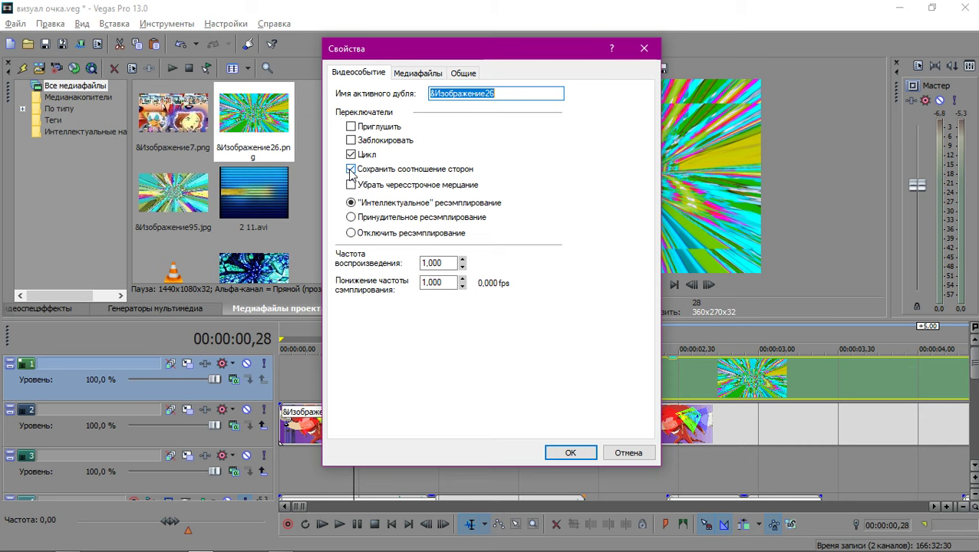
click(349, 169)
click(552, 452)
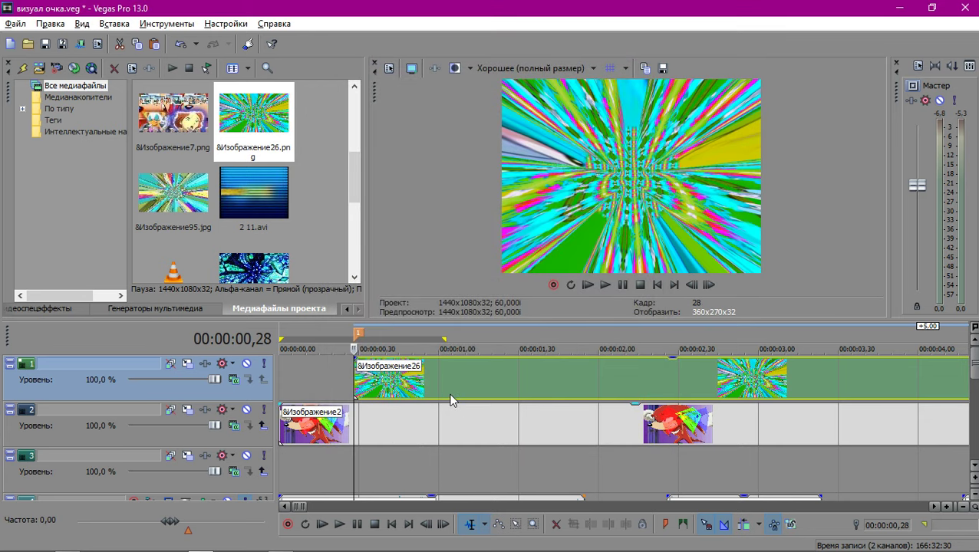
Play the second FULL ENTRY clip from the cut to examine the next part of the reference visual.
scroll(460, 410, down, 4)
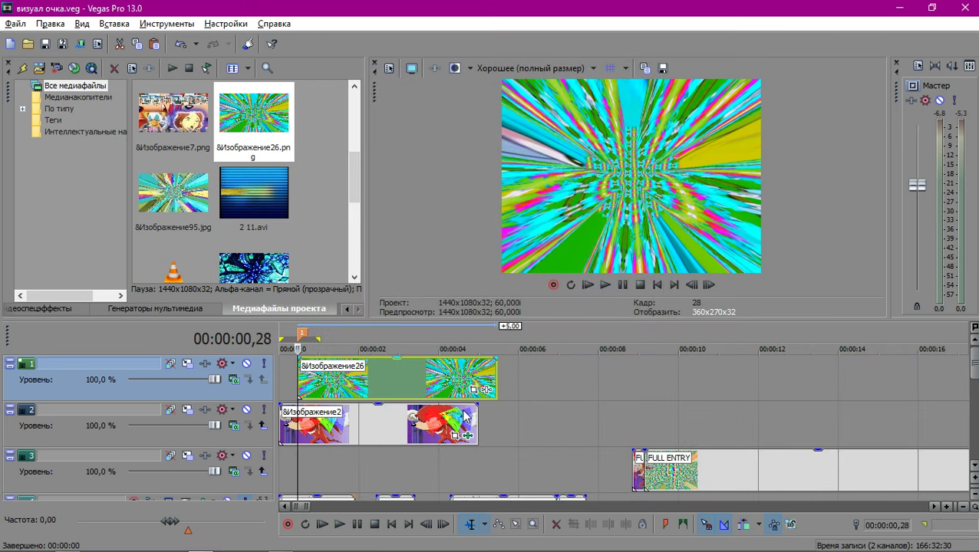
click(646, 469)
scroll(648, 469, up, 5)
key(space)
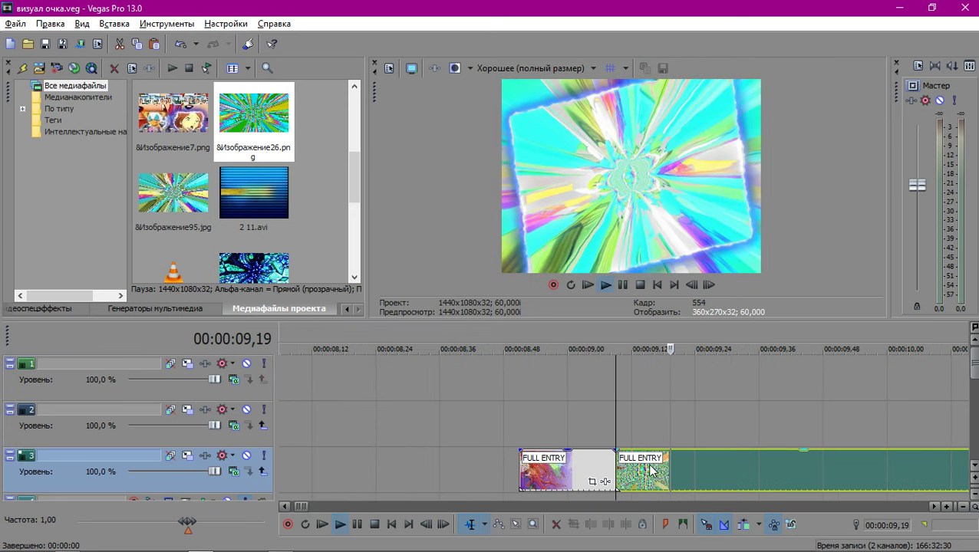
Solo audio track 4 and play the second FULL ENTRY clip from the cut with only that track's sound.
scroll(588, 438, down, 5)
key(space)
click(242, 365)
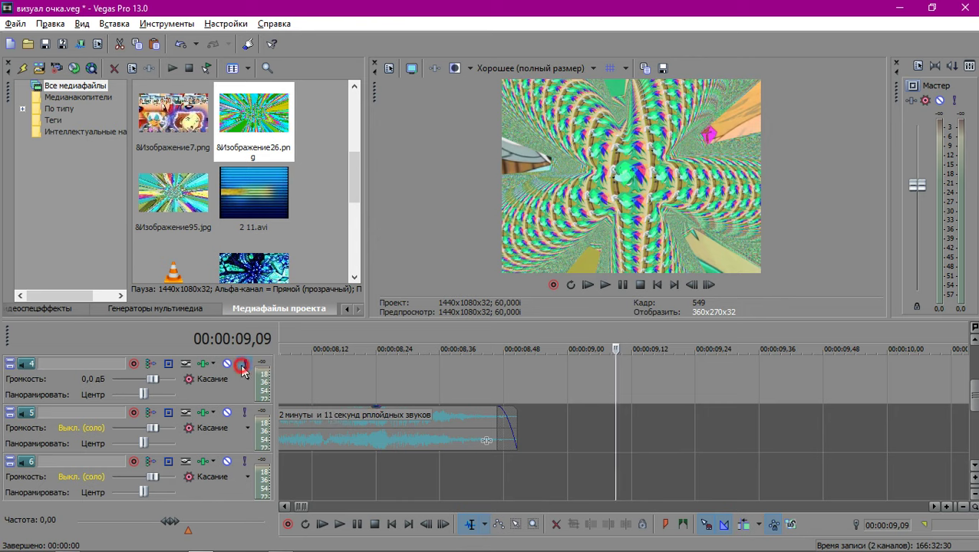
scroll(750, 450, up, 5)
key(space)
scroll(668, 442, down, 1)
key(space)
key(space)
key(space)
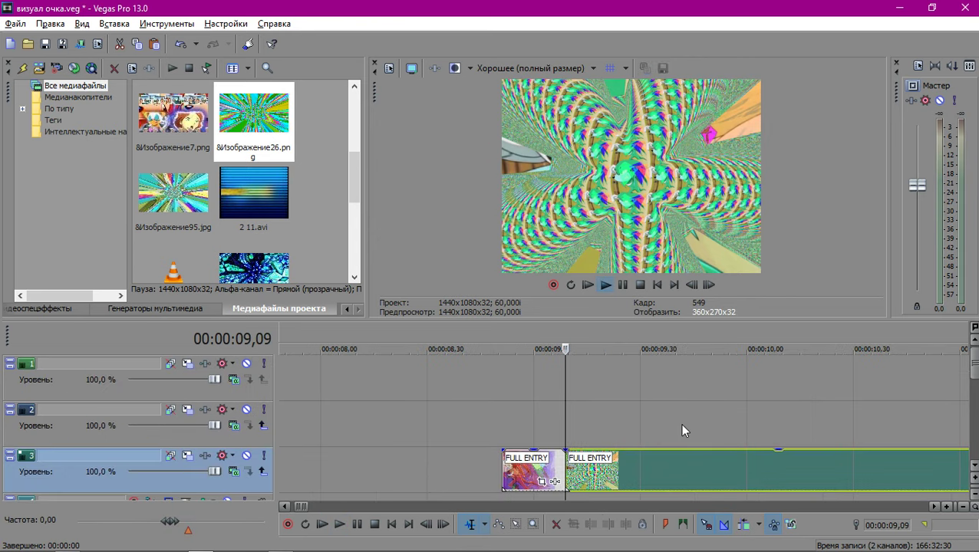
key(space)
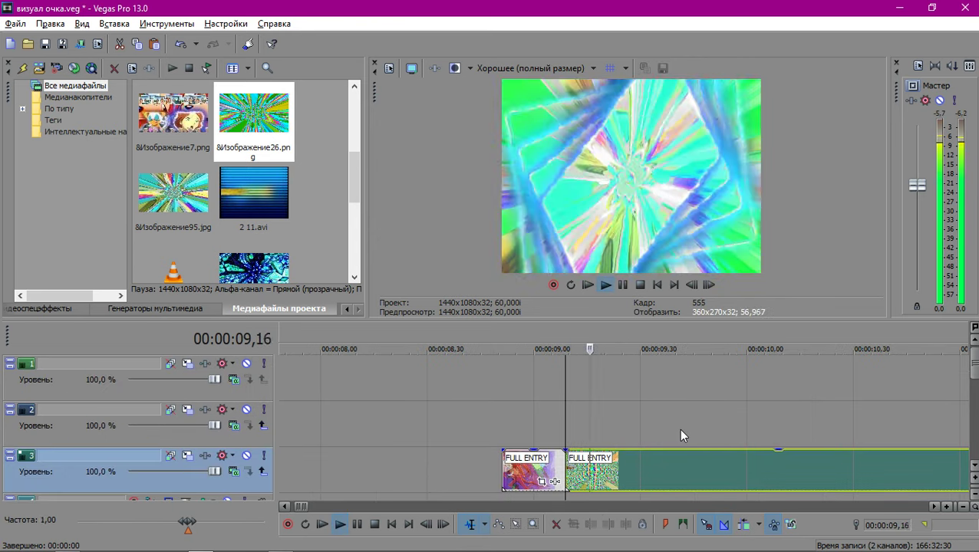
key(space)
Examine the second FULL ENTRY clip frame by frame up to 00:00:09,54.
key(Right)
key(Right)
key(Right)
key(Right)
key(Right)
key(Right)
key(Right)
key(Right)
key(Right)
key(Right)
key(Right)
key(Right)
key(Right)
key(Right)
key(Right)
key(Right)
key(Right)
key(Right)
key(Right)
key(Right)
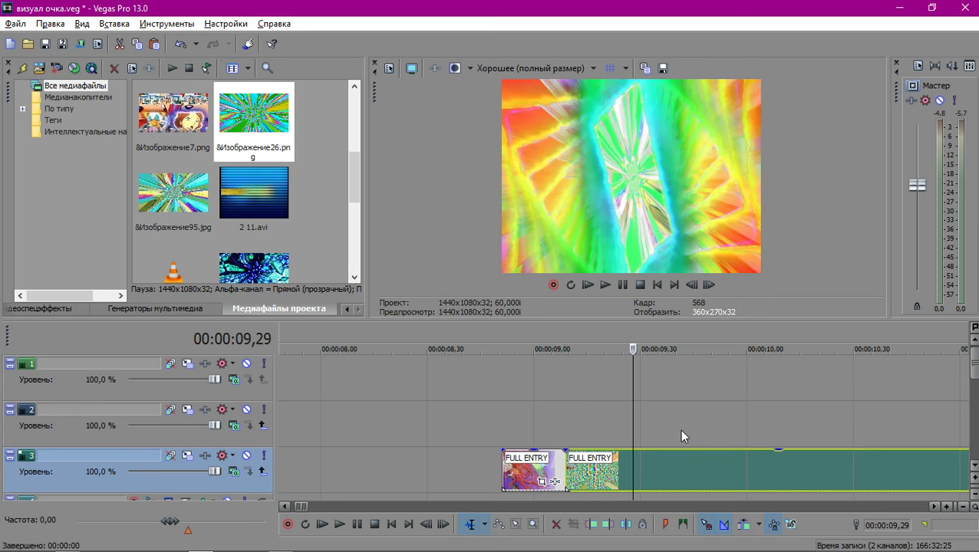
key(Right)
key(Right)
key(Right)
key(Right)
key(Right)
key(Right)
key(Right)
key(Right)
key(Right)
key(Left)
key(Left)
key(Left)
key(Left)
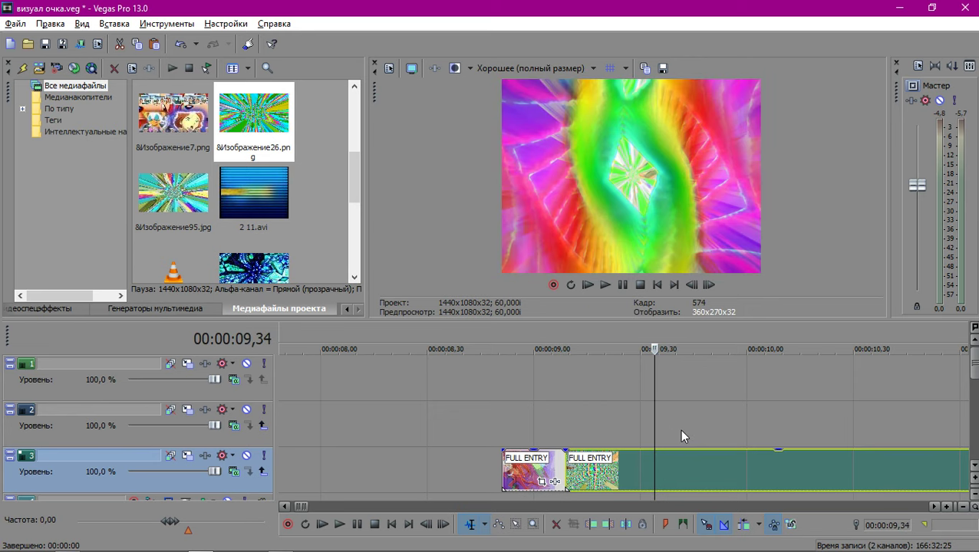
key(Right)
key(Right)
key(Right)
key(Right)
key(Right)
key(Right)
key(Right)
key(Right)
key(Right)
key(Right)
key(Right)
key(Right)
key(Right)
key(Right)
key(Right)
key(Right)
key(Right)
key(Right)
key(Right)
key(Right)
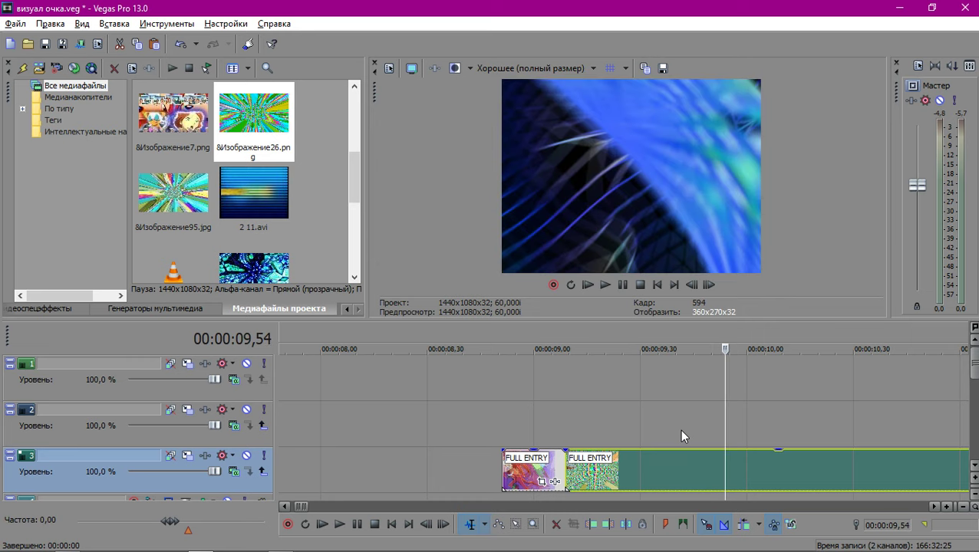
Go back to just before the cut between the FULL ENTRY clips and examine the transition frame by frame up to 00:00:09,16.
key(Left)
key(Left)
key(Left)
key(Left)
key(Left)
key(Left)
key(Left)
key(Left)
key(Left)
key(Left)
key(Left)
key(Left)
key(Left)
key(Left)
key(Left)
key(Left)
key(Left)
key(Left)
key(Left)
key(Left)
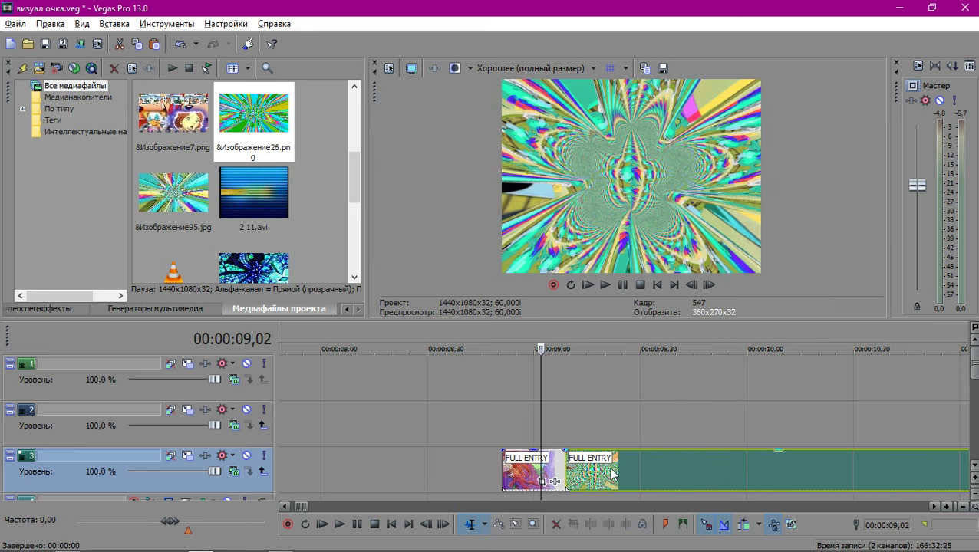
key(Right)
key(Right)
key(Right)
key(Right)
key(Right)
key(Right)
key(Right)
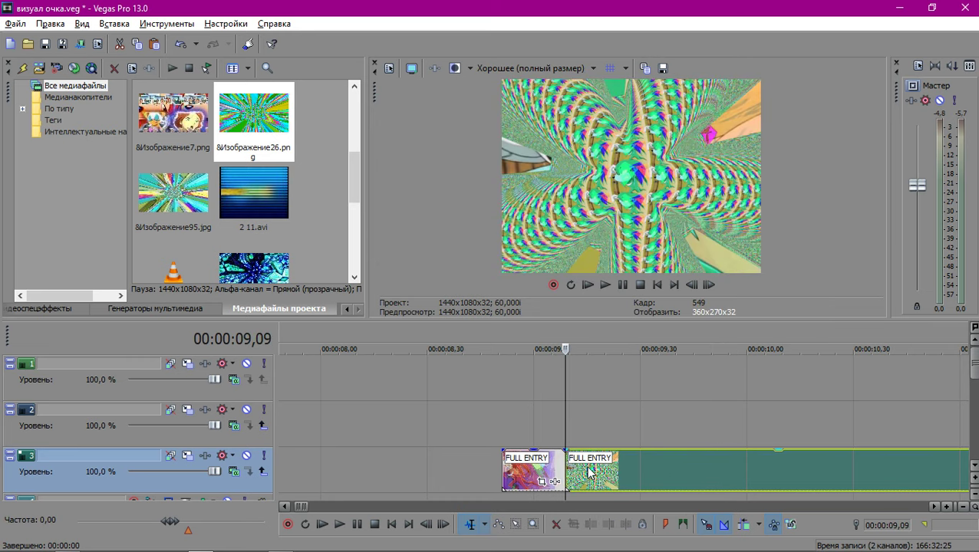
key(Right)
key(Right)
key(Right)
key(Right)
key(Right)
key(Right)
key(Right)
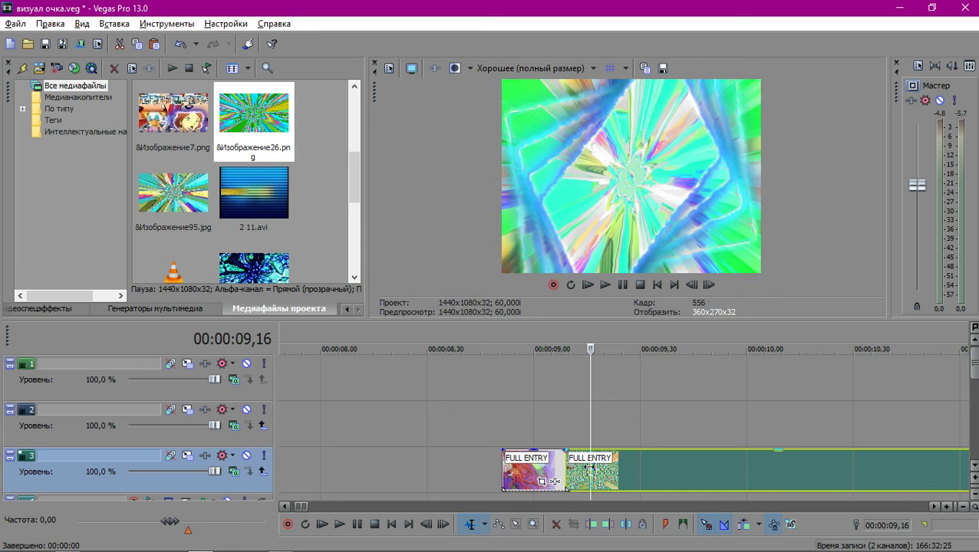
key(Right)
Add a marker at 00:00:09,12, shortly after the start of the second FULL ENTRY clip.
click(568, 445)
key(Right)
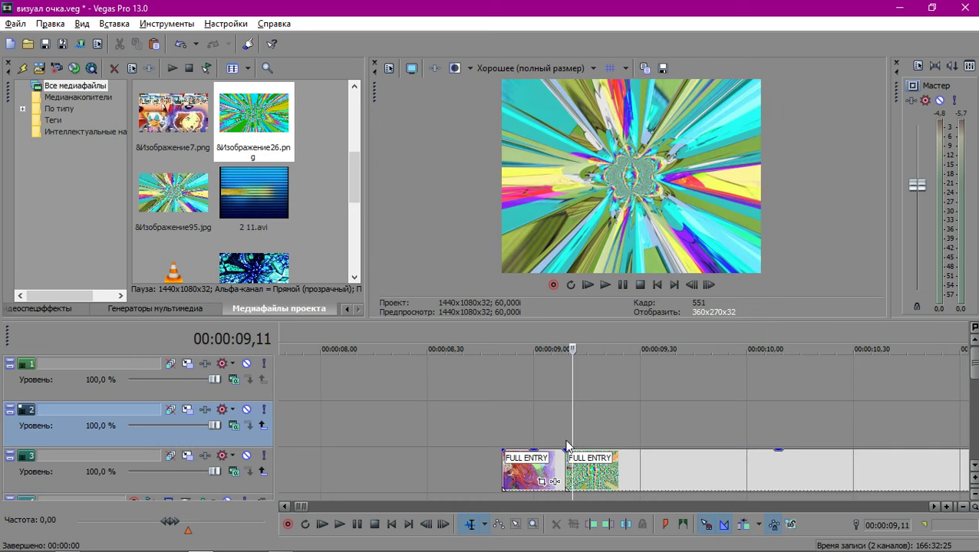
key(Right)
key(Right)
scroll(581, 458, up, 3)
key(Left)
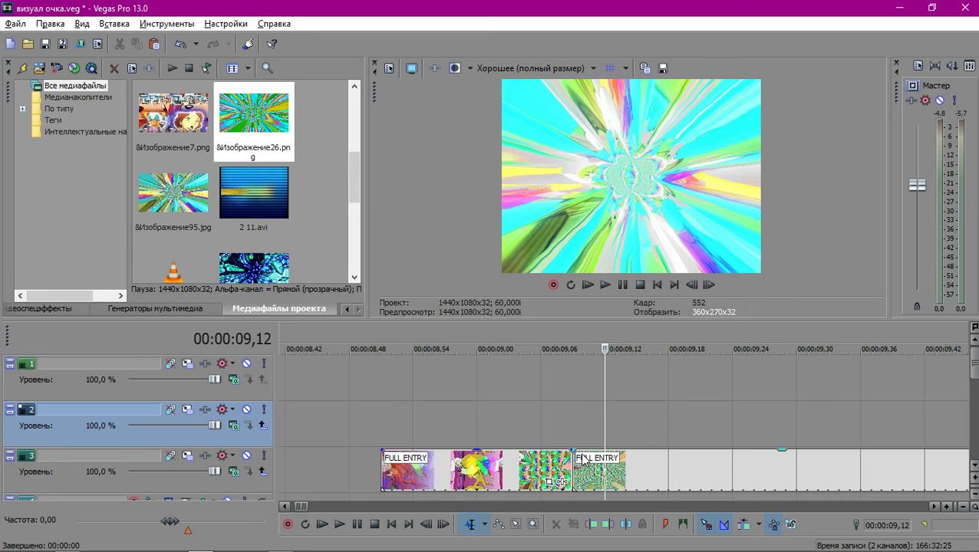
key(m)
key(Return)
Examine the reference visual frame by frame from the 00:00:09,12 marker to 00:00:09,50.
key(Right)
key(Right)
key(Right)
key(Right)
key(Right)
key(Right)
key(Right)
key(Right)
key(Right)
key(Right)
key(Right)
key(Right)
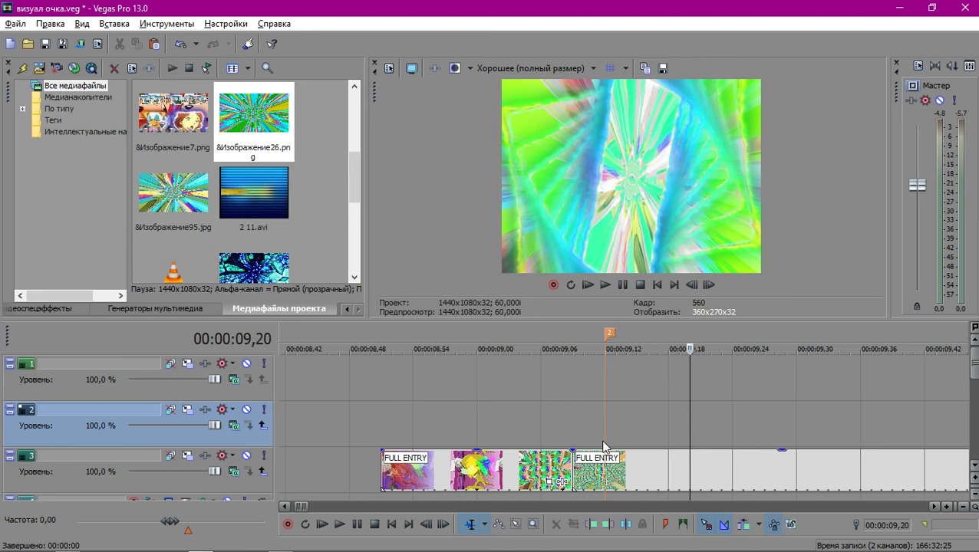
key(Right)
key(Right)
key(Right)
key(Right)
key(Right)
key(Right)
key(Right)
key(Right)
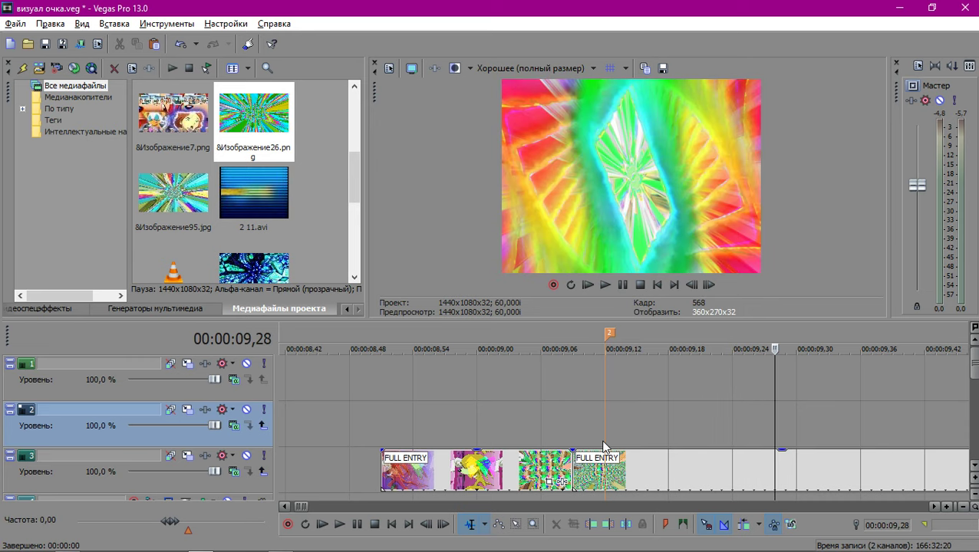
key(Right)
key(Right)
key(Right)
key(Right)
key(Right)
key(Right)
key(Right)
key(Right)
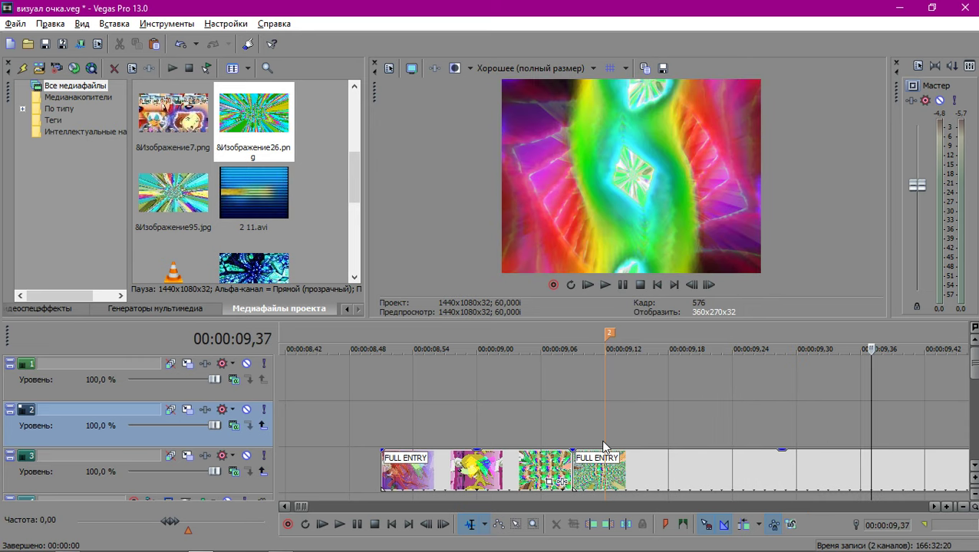
key(Right)
key(Right)
key(Right)
key(Right)
key(Right)
key(Right)
key(Right)
key(Right)
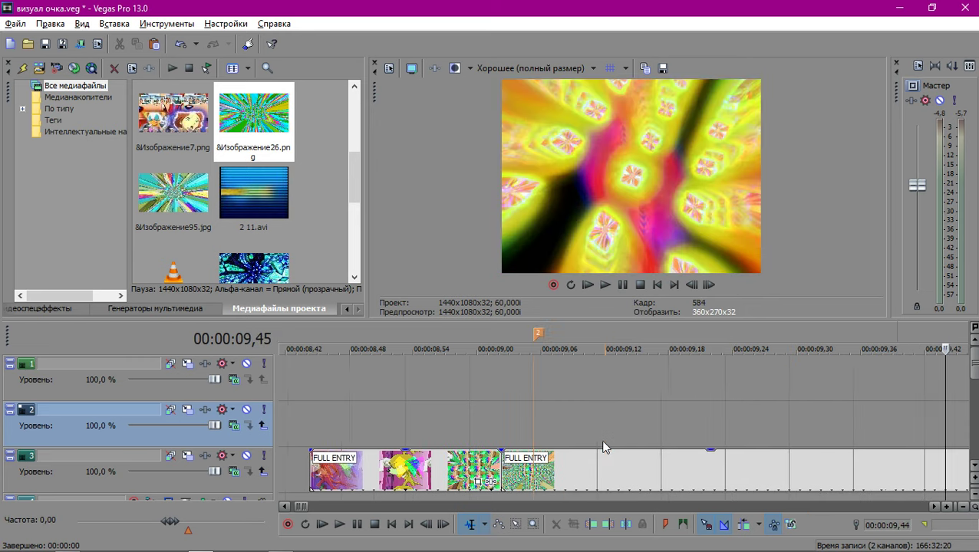
key(Right)
key(Right)
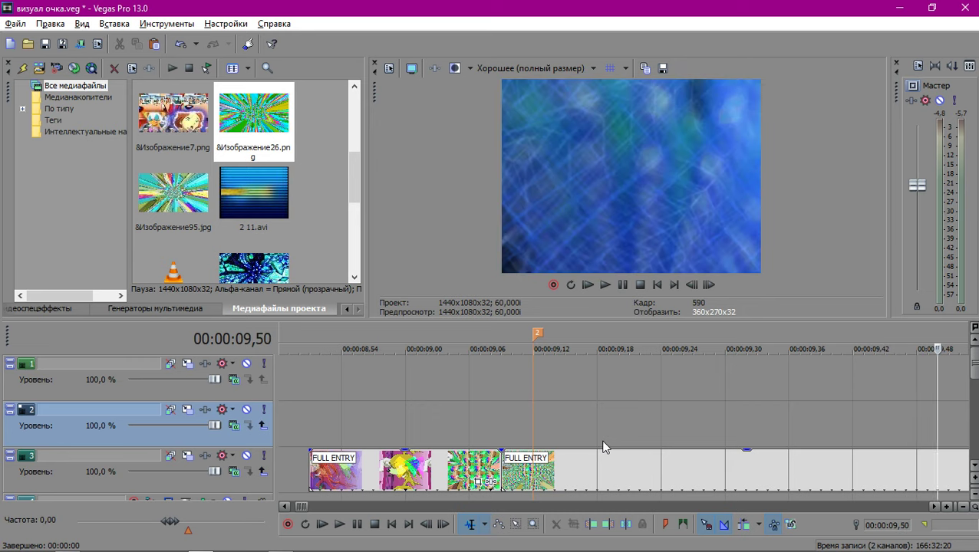
Play the recreation from 00:00:00,33 and add a marker at 00:00:00,55, where the audio event on track 6 begins.
scroll(603, 446, down, 10)
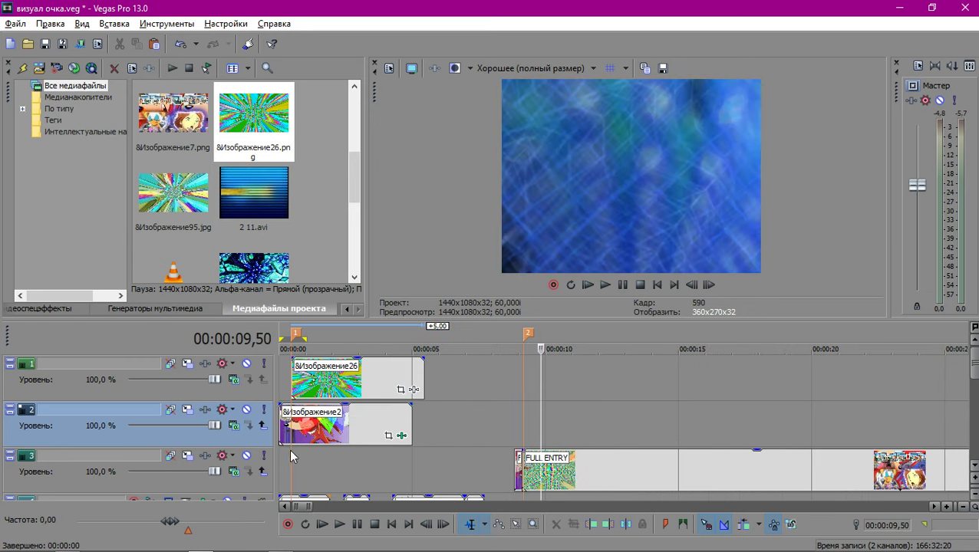
click(289, 449)
scroll(408, 465, up, 2)
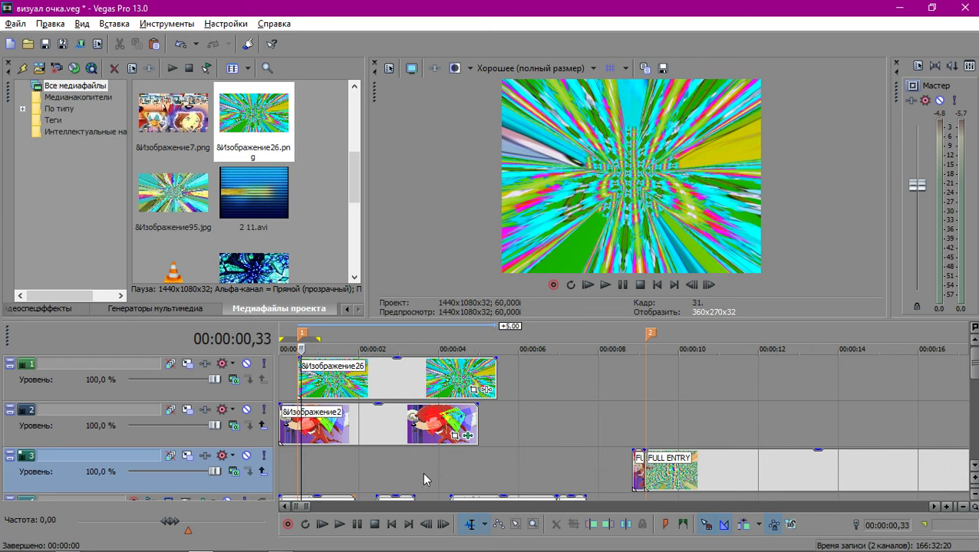
scroll(430, 468, up, 2)
key(space)
scroll(437, 458, down, 3)
key(space)
key(space)
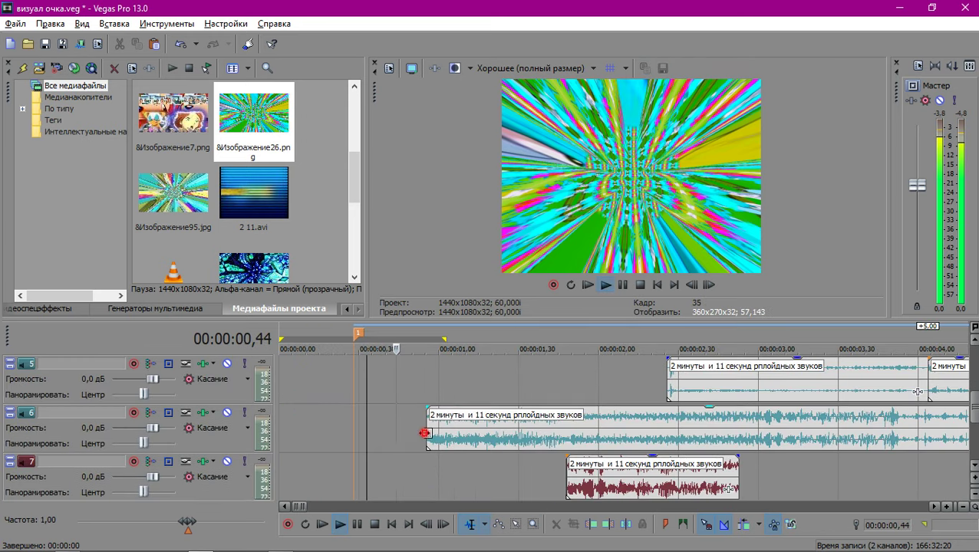
click(425, 434)
key(space)
key(m)
click(426, 432)
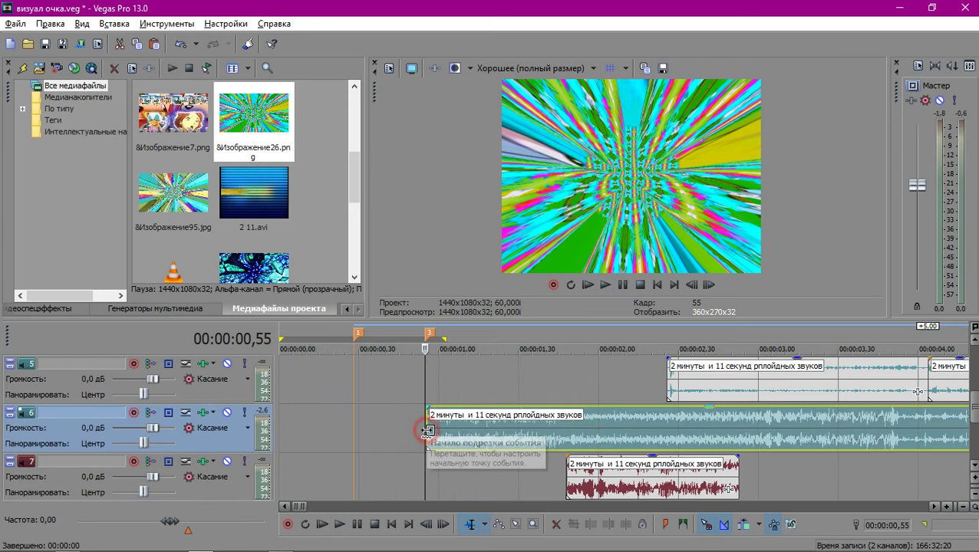
Select the &Изображение26 clip at the 00:00:00,55 marker and save the project.
scroll(427, 431, up, 4)
click(427, 383)
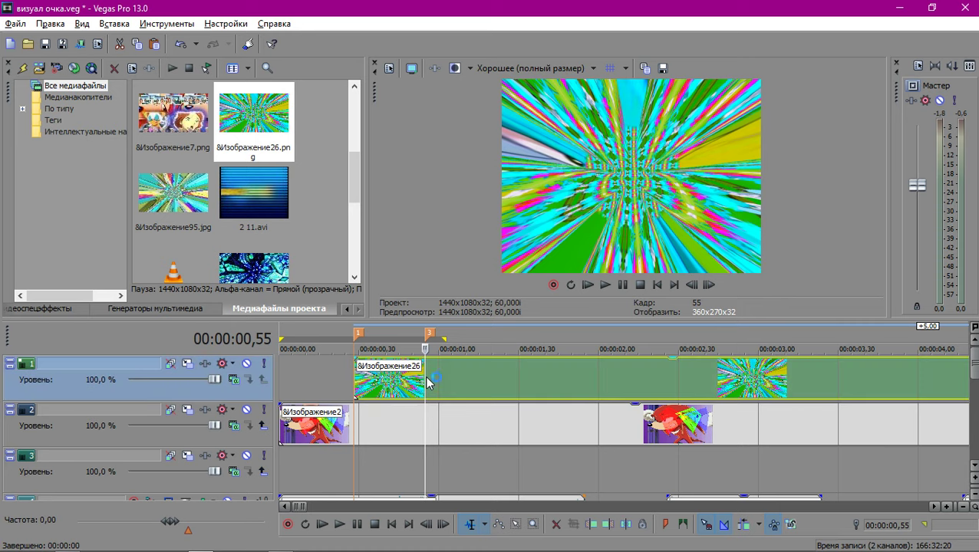
scroll(427, 384, down, 6)
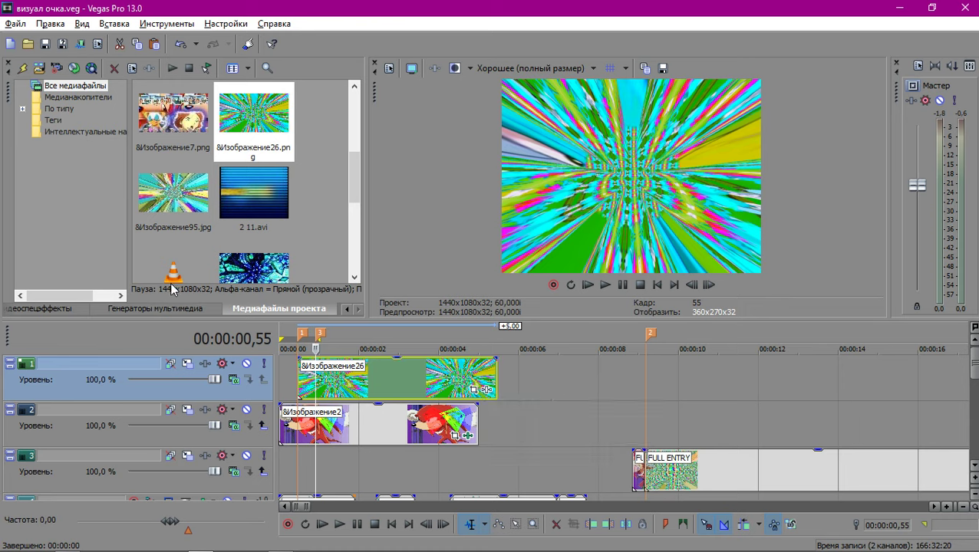
Add two Цветокорректор (Вспомогат.) video effects to the &Изображение26 clip on track 1.
click(167, 310)
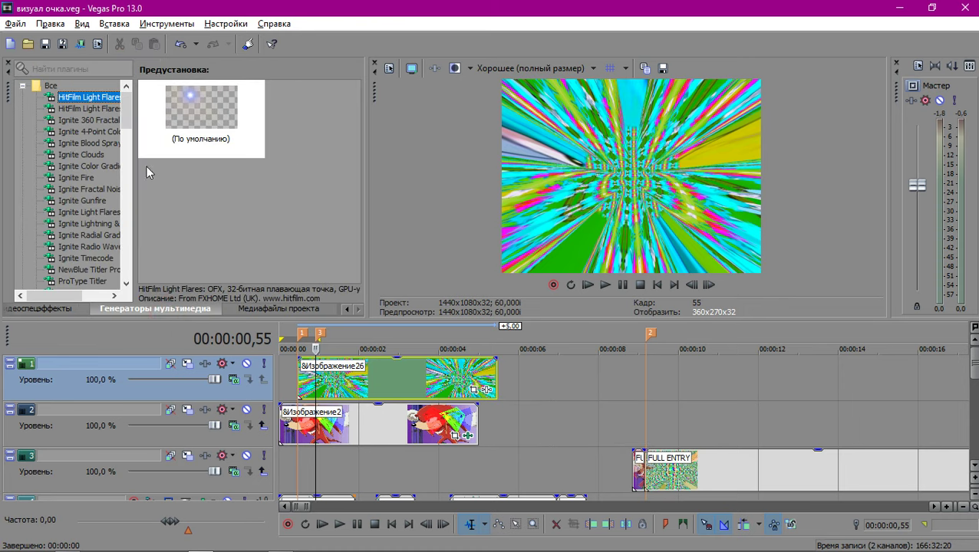
scroll(76, 183, down, 2)
scroll(76, 182, up, 2)
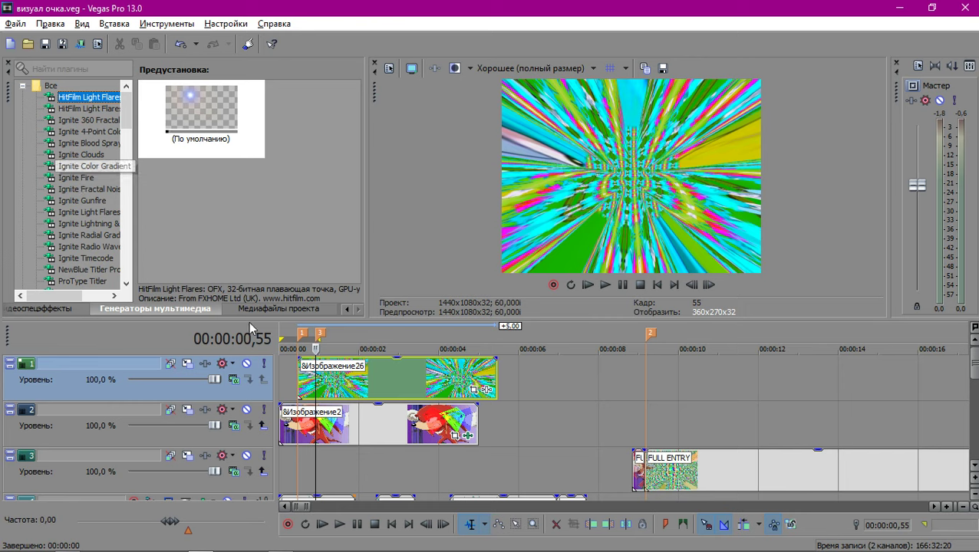
click(34, 311)
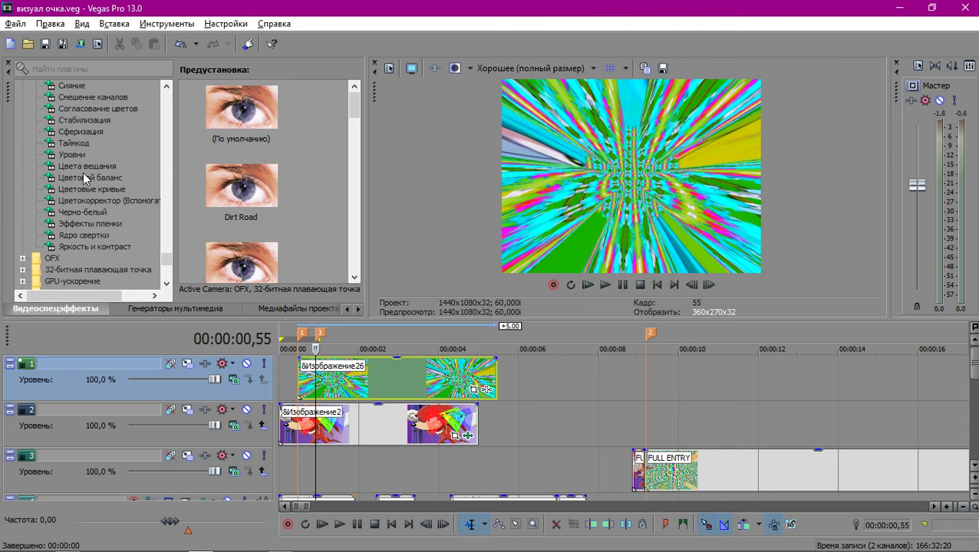
drag(61, 200, 316, 374)
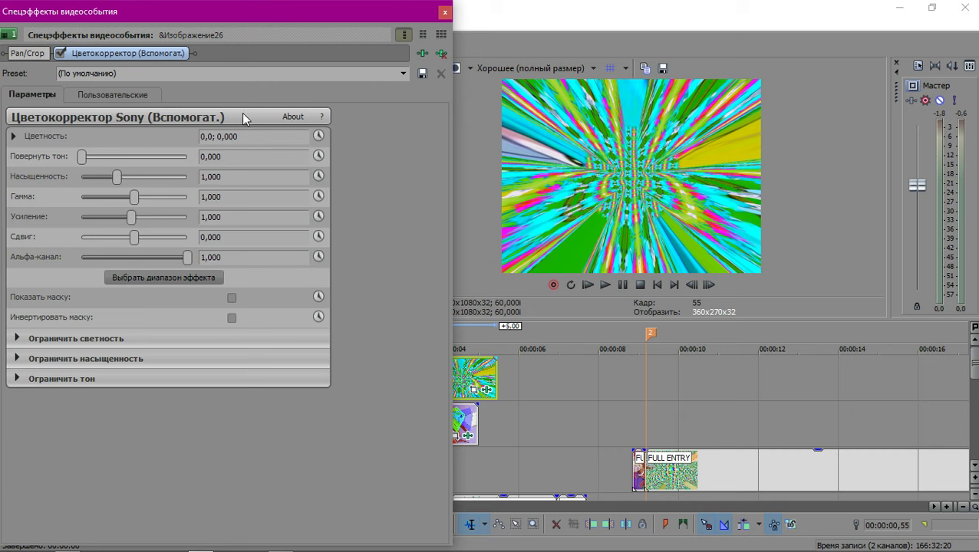
click(445, 13)
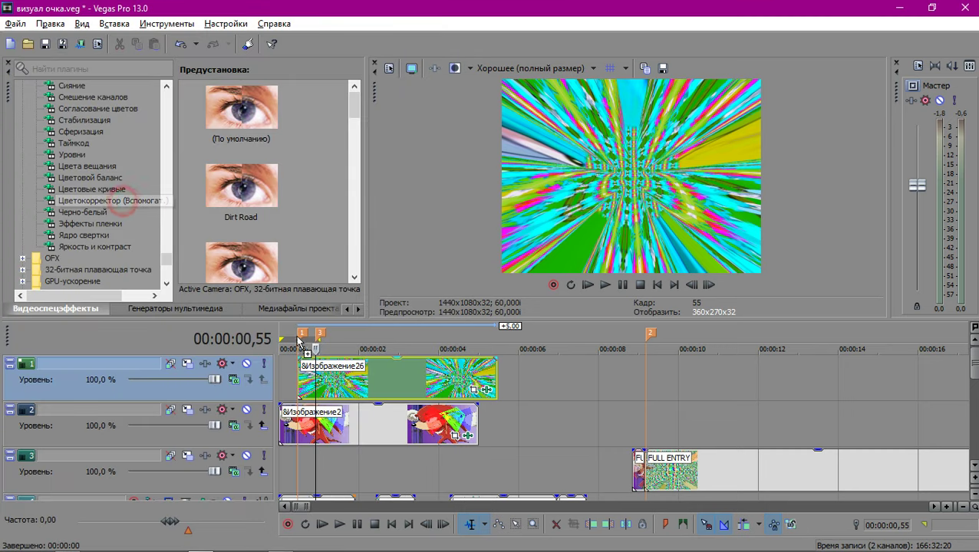
drag(115, 200, 313, 391)
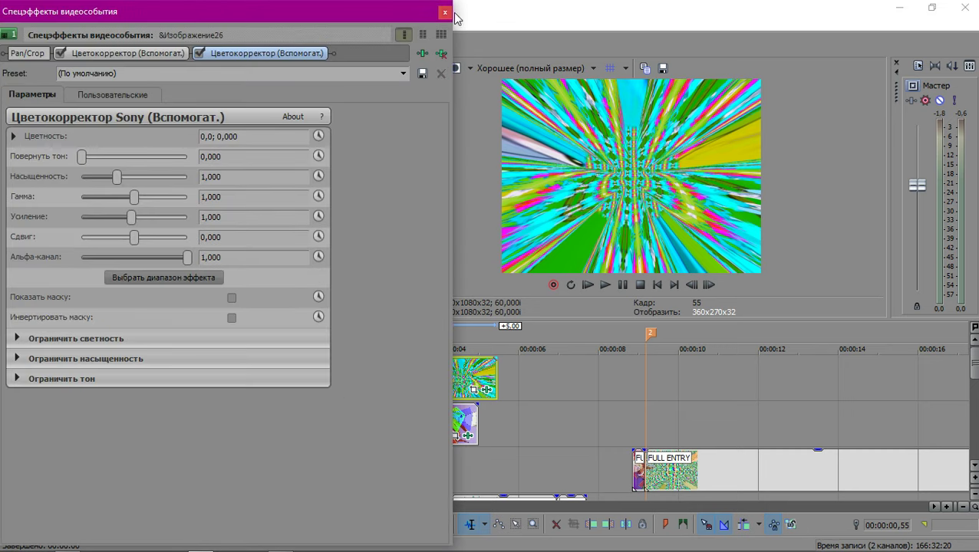
click(442, 14)
Add the uni.Ecto video effect to the &Изображение26 clip after the two colour correctors.
scroll(103, 199, up, 15)
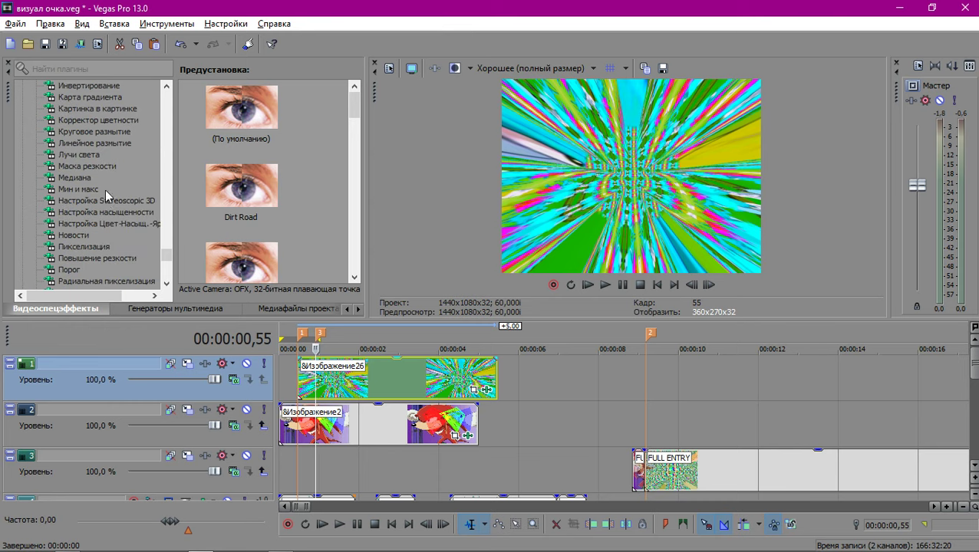
scroll(83, 200, up, 10)
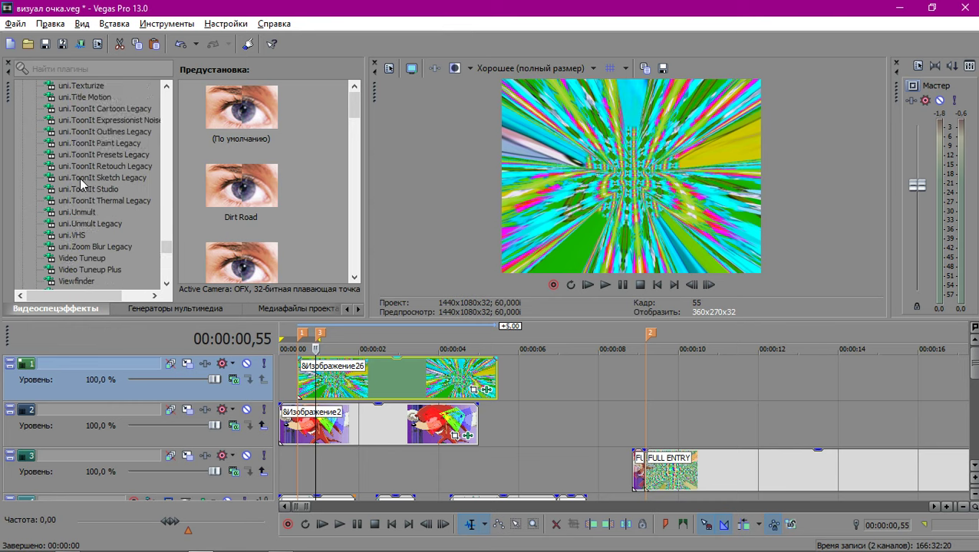
scroll(79, 177, up, 15)
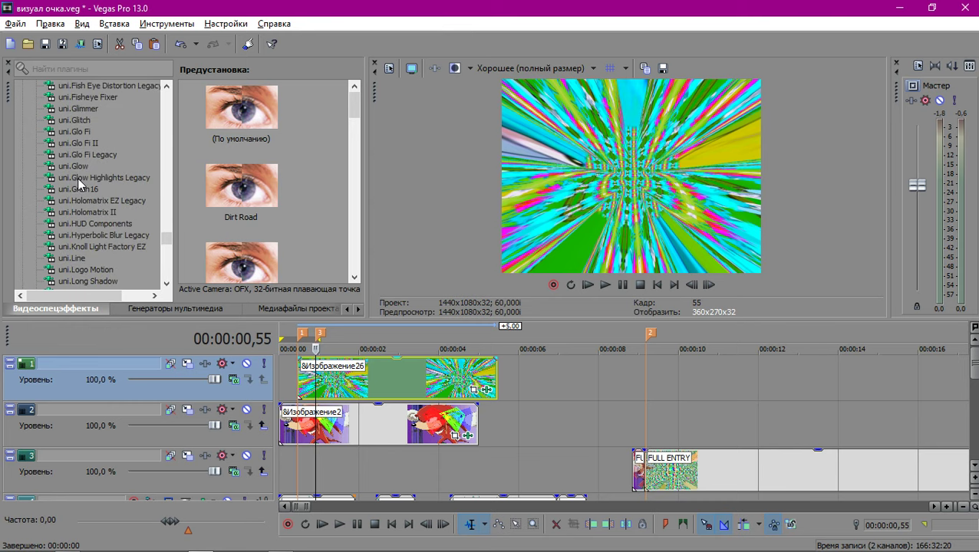
scroll(77, 177, up, 2)
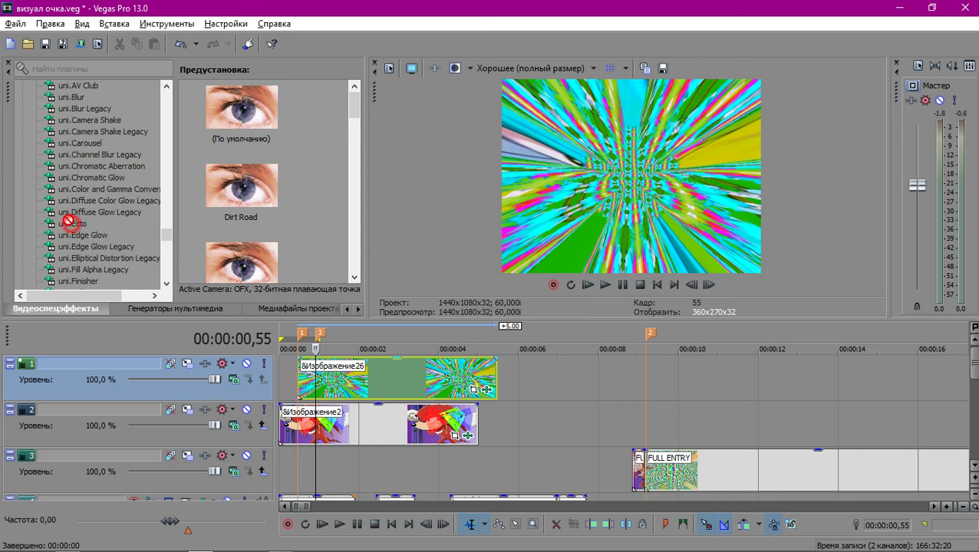
drag(74, 228, 230, 289)
drag(312, 386, 314, 383)
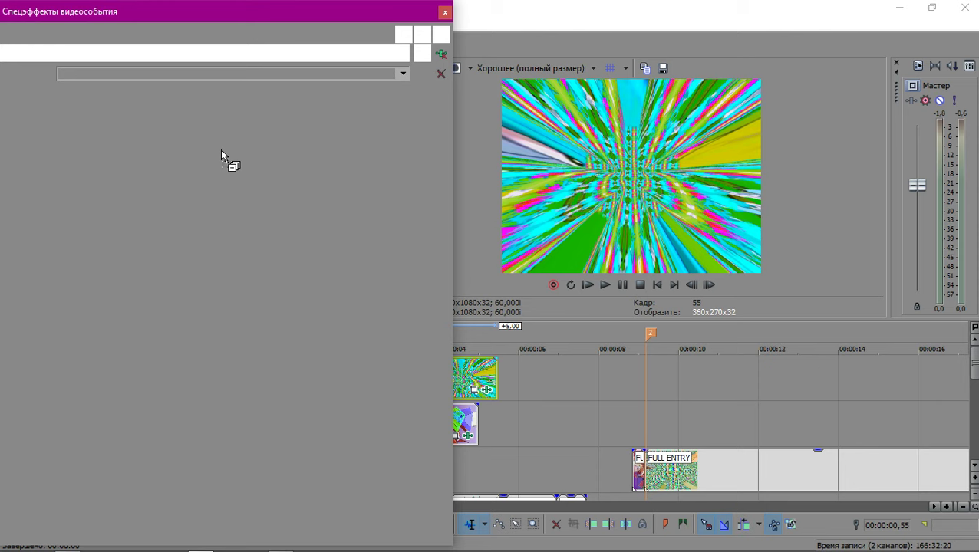
click(445, 13)
Set the video preview quality to Предпросмотр at quarter size (четверть размера).
click(537, 69)
mouse_move(560, 104)
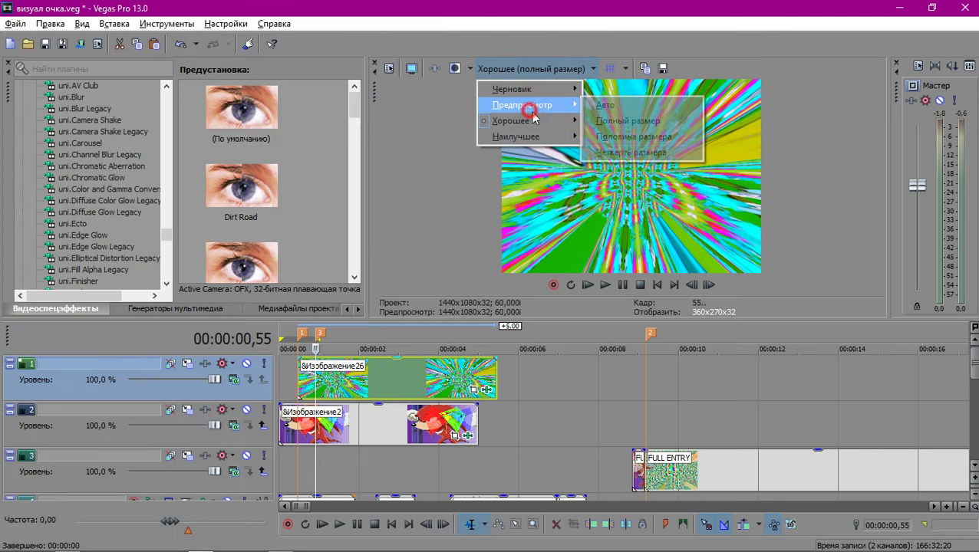
click(624, 154)
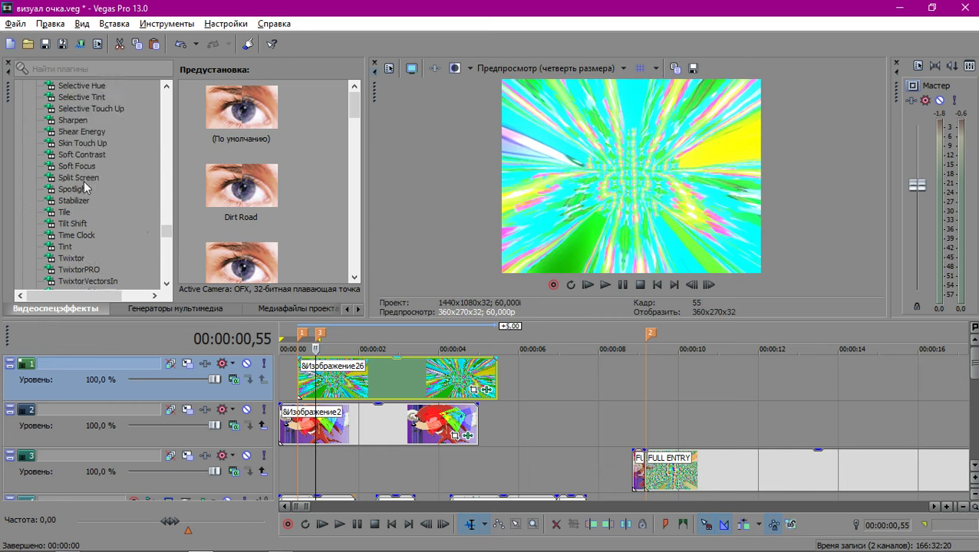
Add the S_WarpPerspective video effect to the &Изображение26 clip.
scroll(83, 180, up, 3)
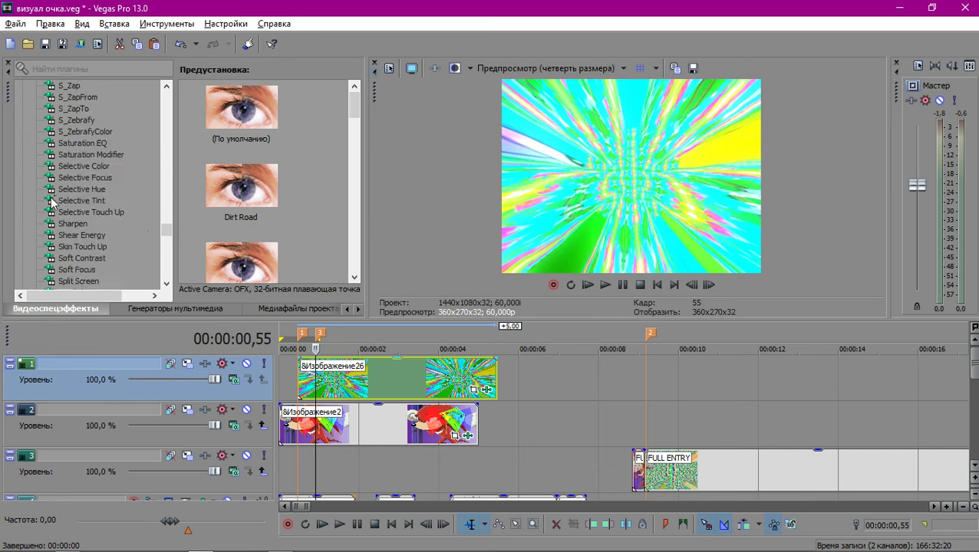
scroll(52, 201, up, 15)
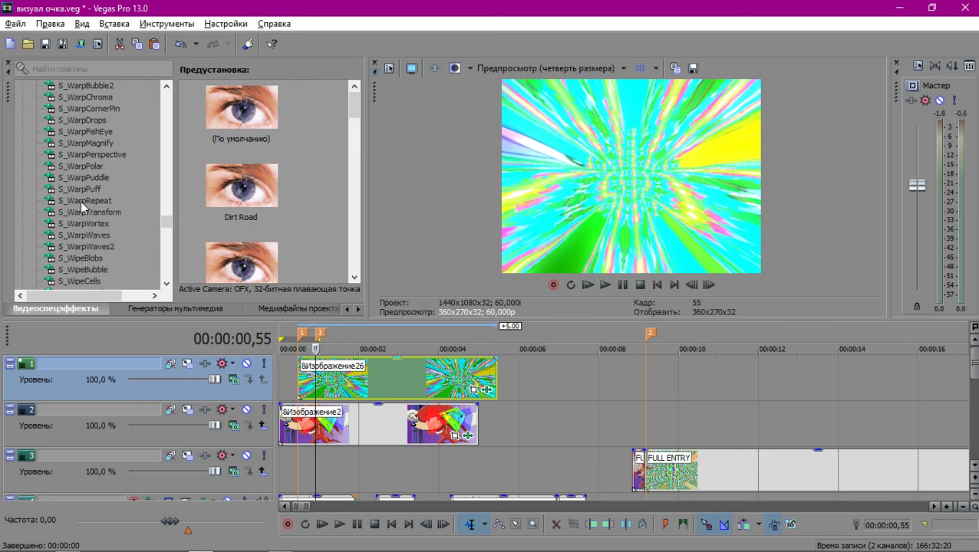
drag(99, 161, 322, 376)
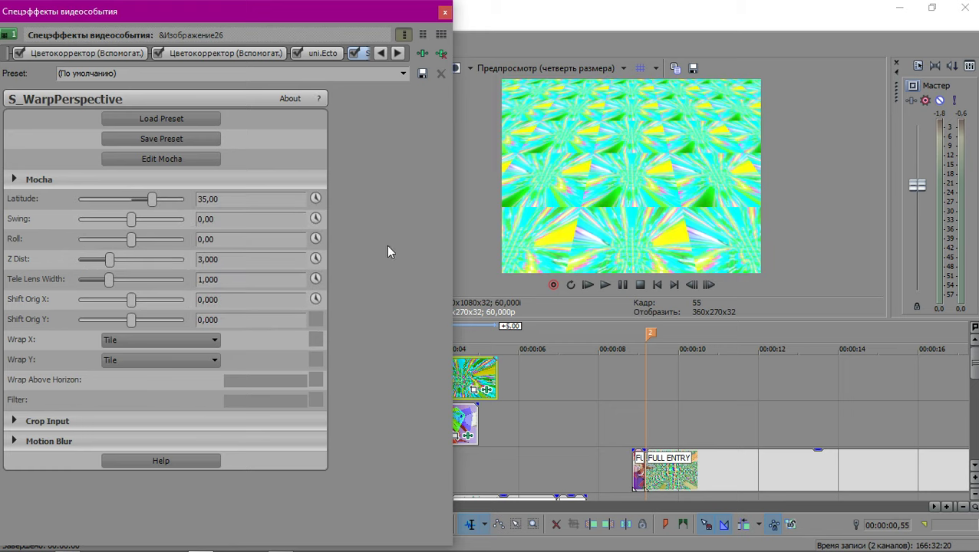
click(444, 13)
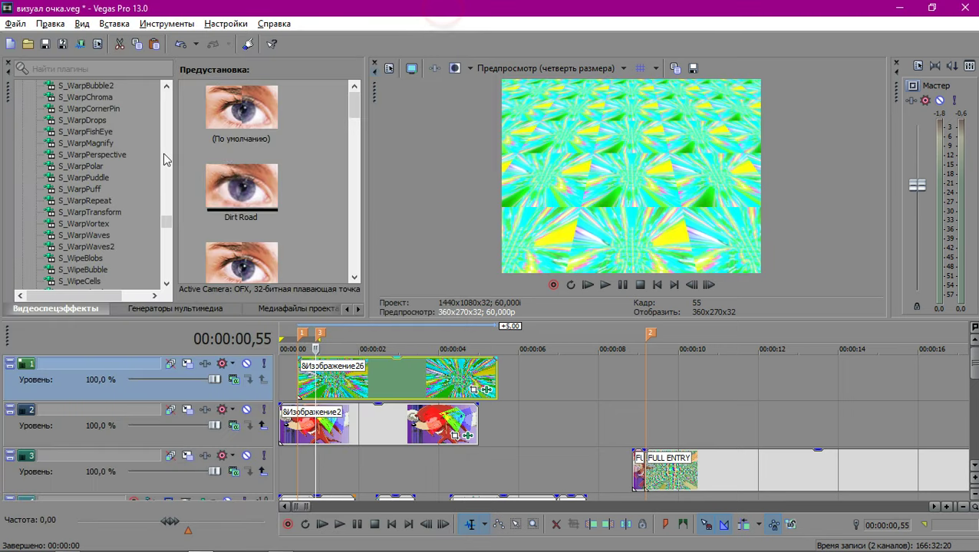
Add two Ignite Echo video effects to the end of the &Изображение26 clip's effect chain.
scroll(101, 123, up, 20)
scroll(101, 128, up, 20)
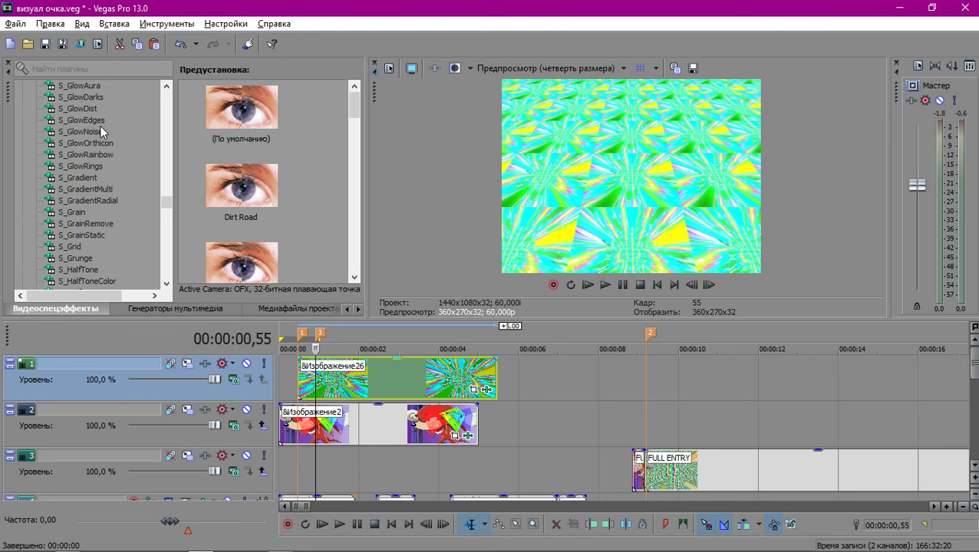
scroll(104, 136, up, 20)
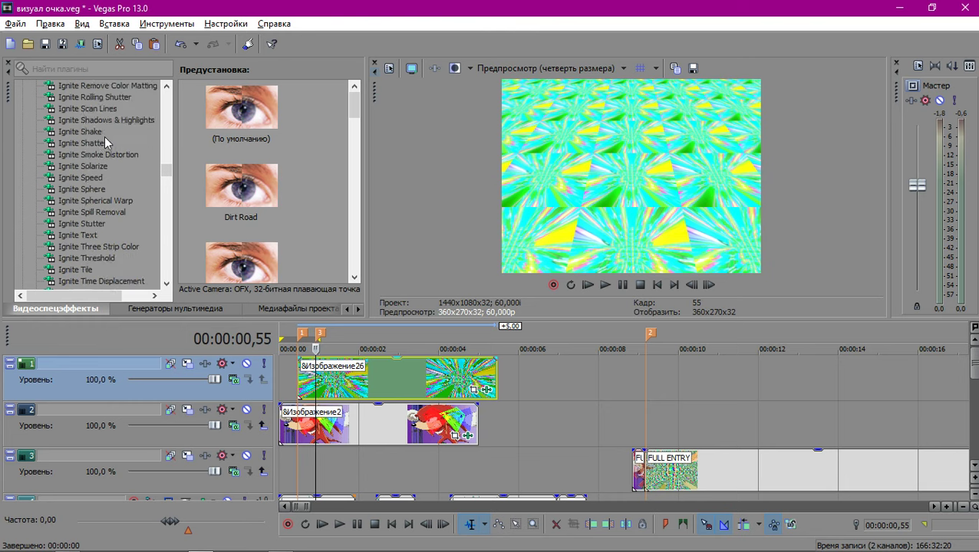
scroll(105, 136, up, 10)
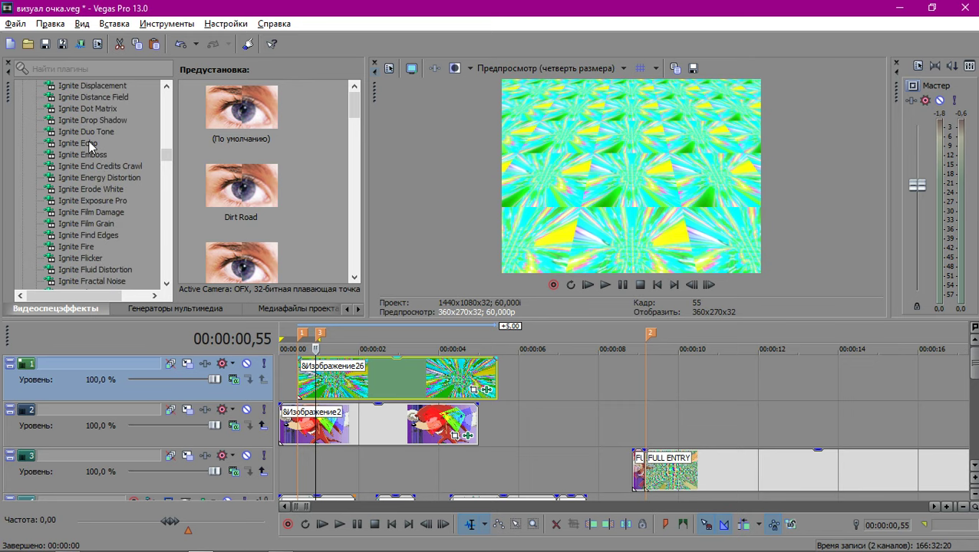
drag(308, 388, 306, 382)
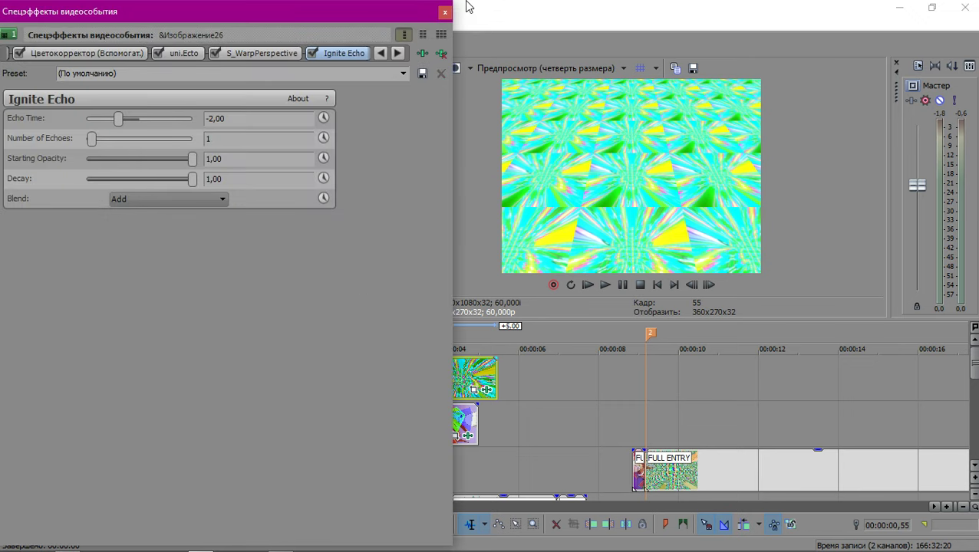
click(445, 12)
drag(90, 147, 323, 383)
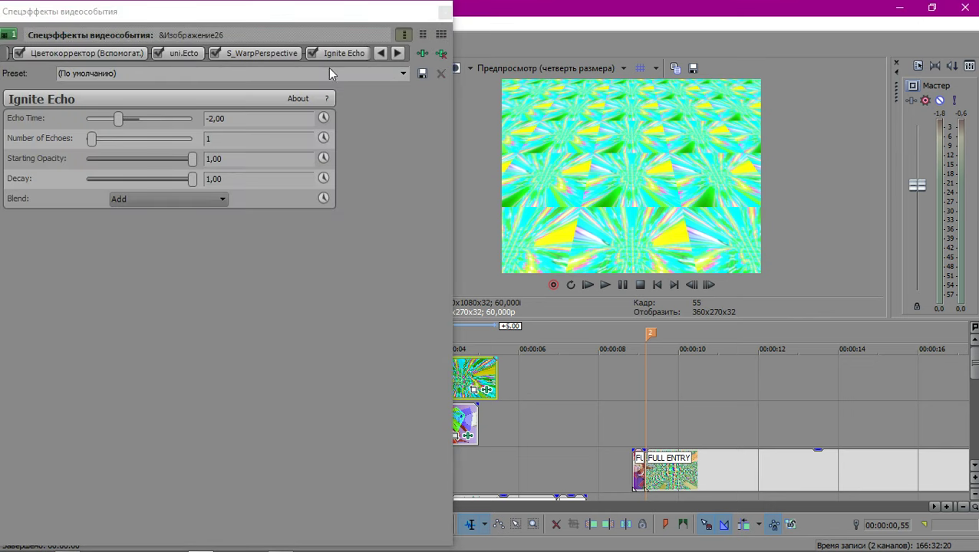
Disable every added effect on the &Изображение26 clip and widen the effects window to show the whole chain.
click(312, 53)
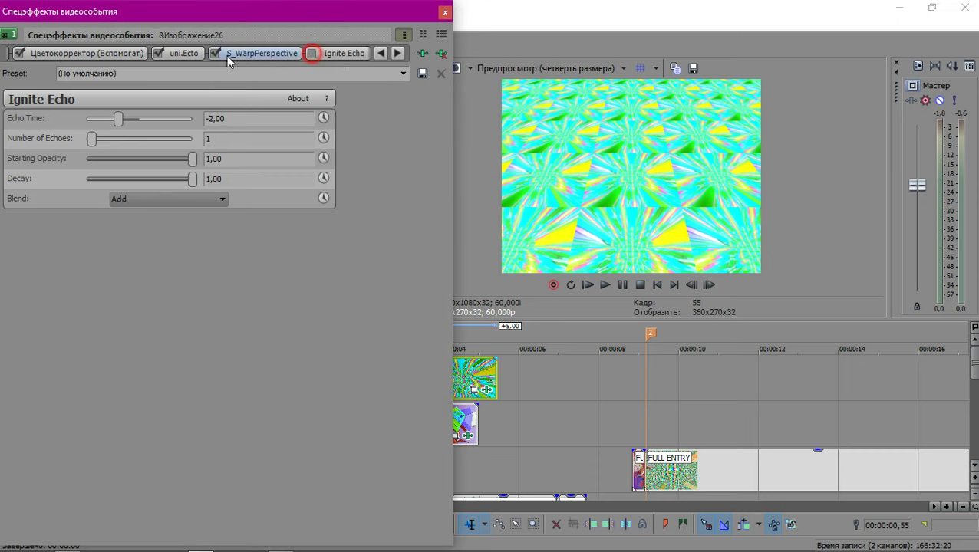
click(158, 52)
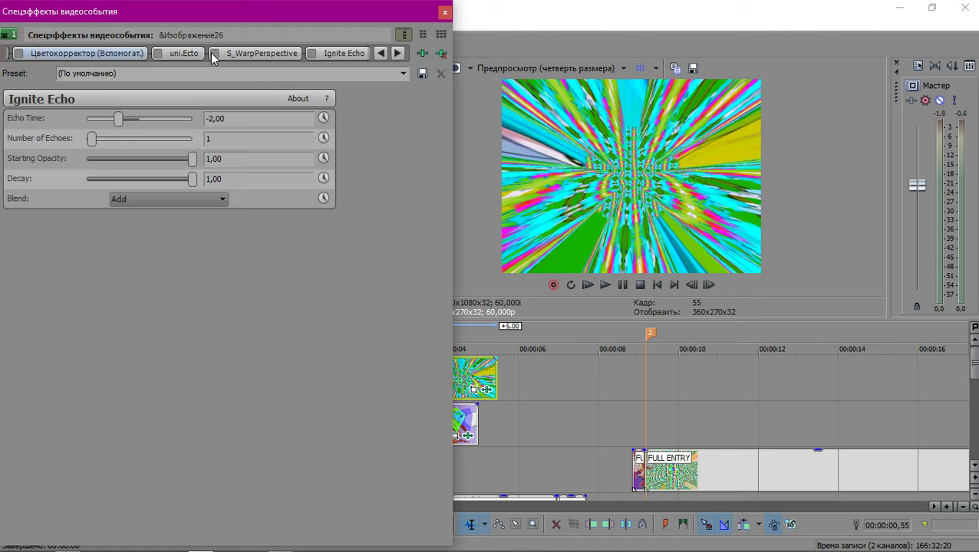
drag(452, 48, 918, 69)
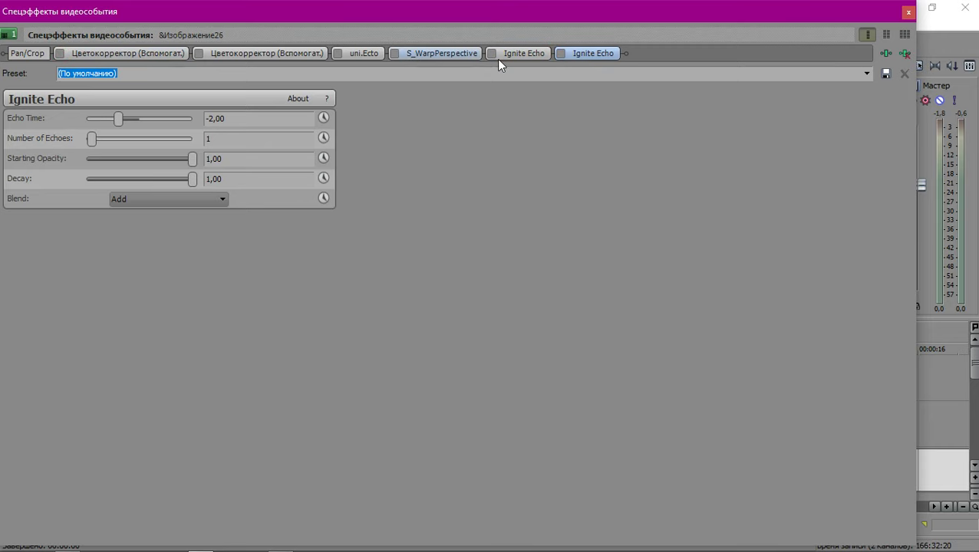
Apply the Exo 2 preset to both Ignite Echo effects.
click(520, 58)
click(863, 73)
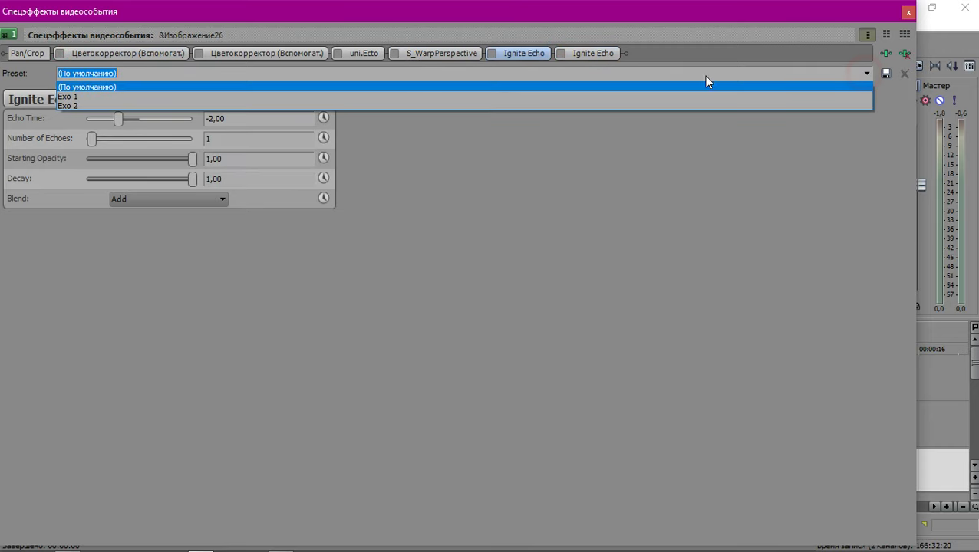
click(84, 104)
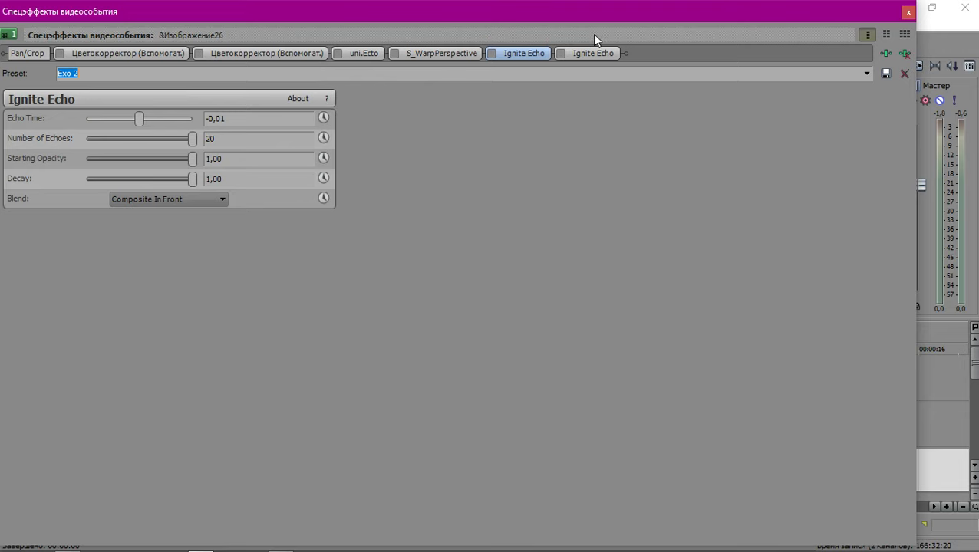
click(586, 55)
click(863, 73)
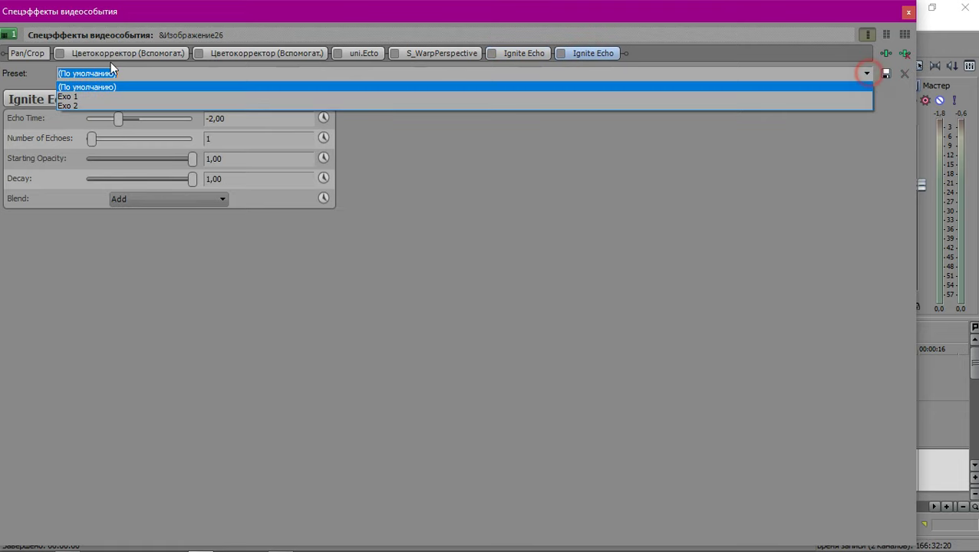
click(63, 105)
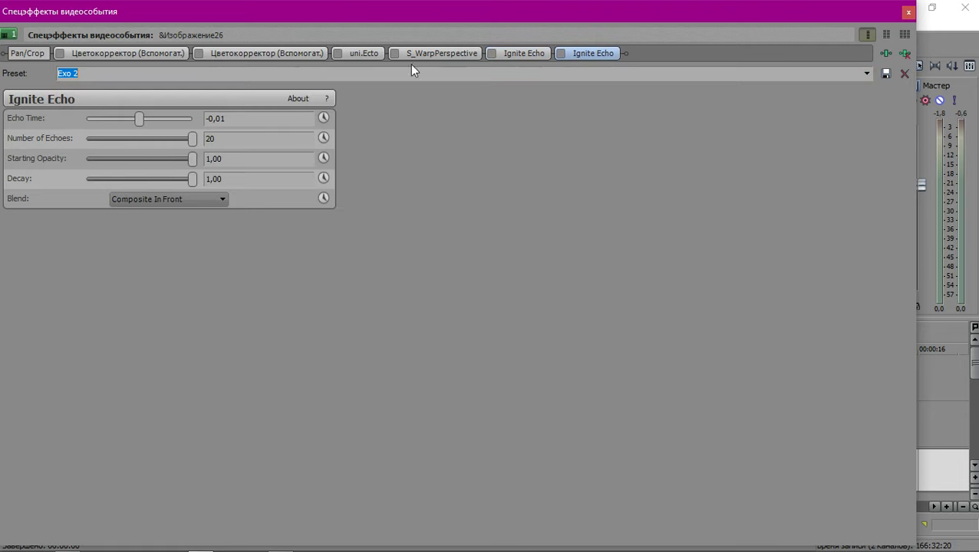
Enable S_WarpPerspective, shrink the effects window and set the effect's Latitude to 0.
click(464, 55)
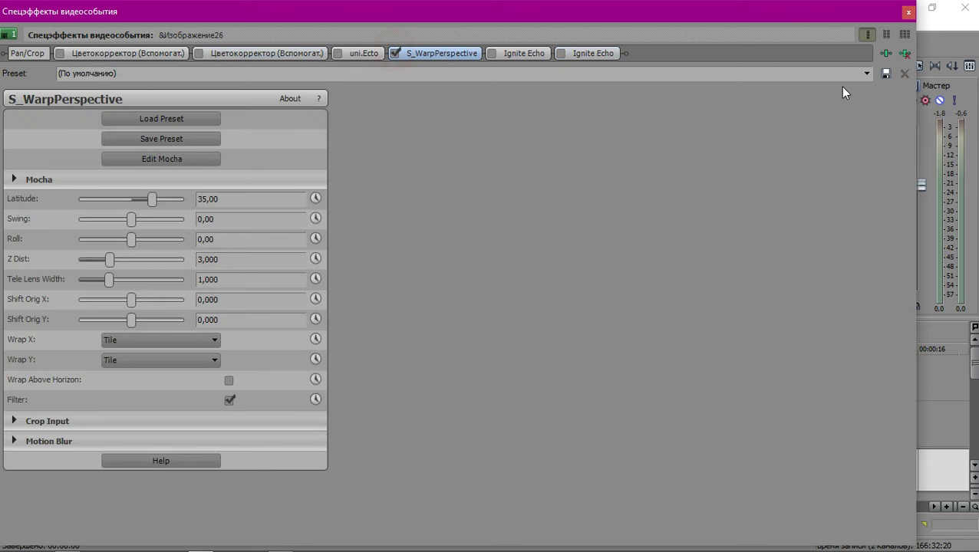
double_click(770, 18)
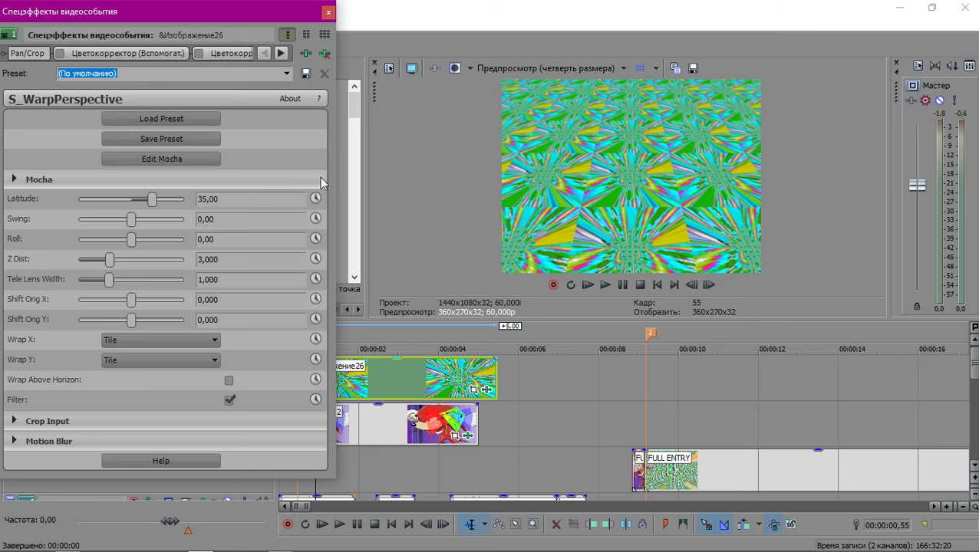
click(244, 200)
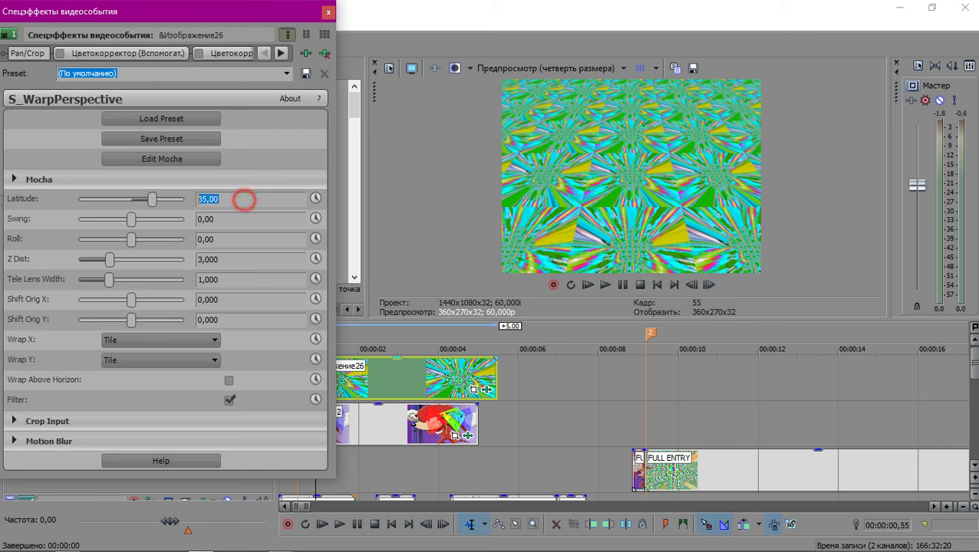
text(0)
key(Return)
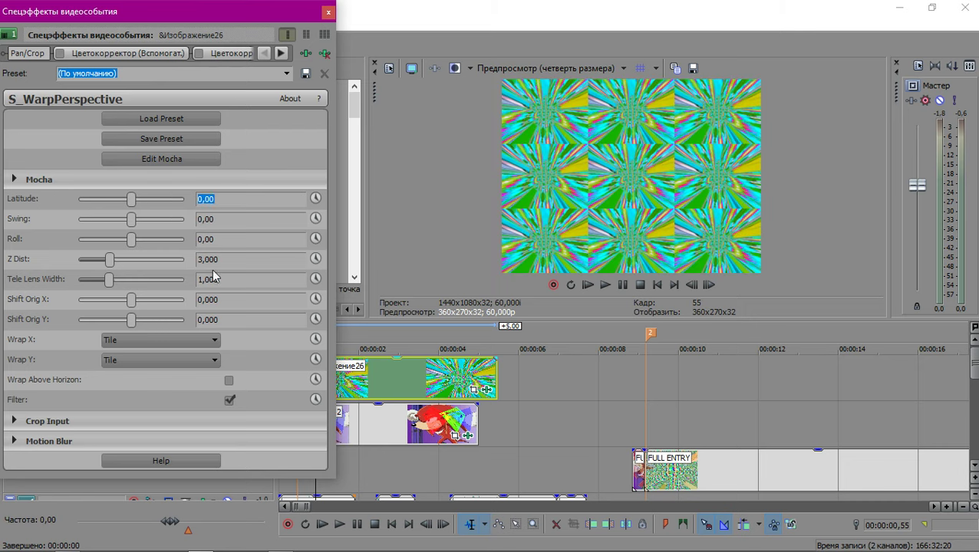
Set the S_WarpPerspective Z Dist to 1 and lower its Tele Lens Width to about 0,505.
key(Return)
text(1)
click(238, 279)
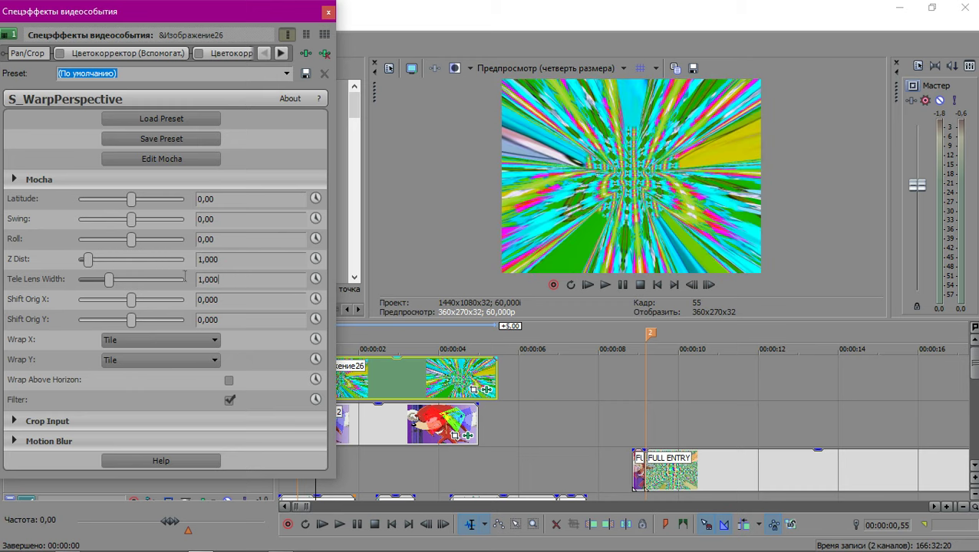
drag(113, 283, 90, 281)
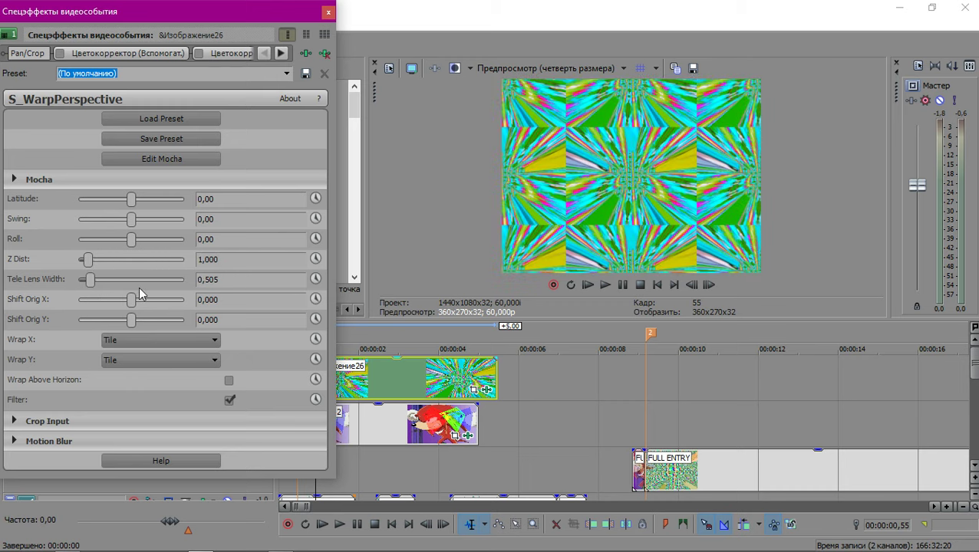
Set the S_WarpPerspective Tele Lens Width to 1 and switch both Wrap X and Wrap Y to Reflect.
double_click(230, 280)
text(1)
click(245, 299)
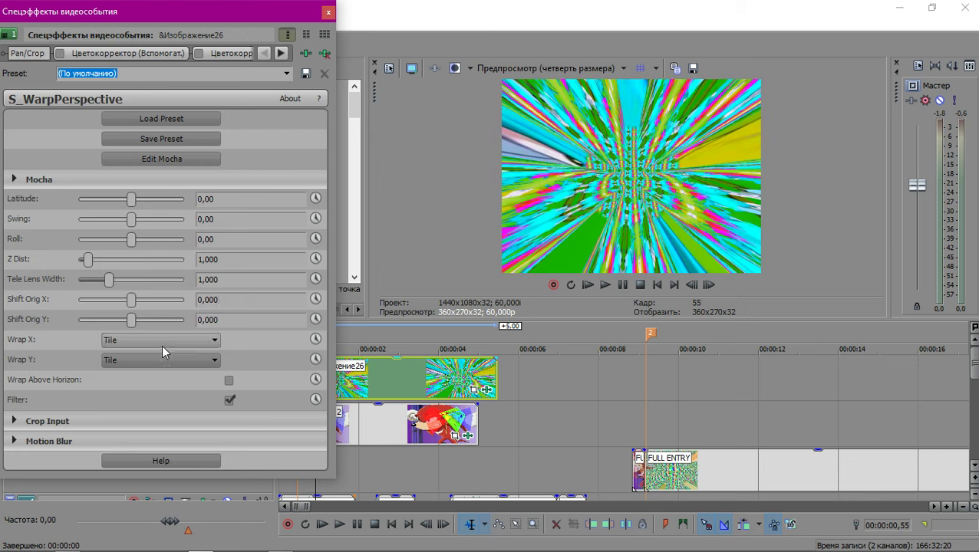
scroll(162, 346, up, 1)
scroll(153, 361, up, 1)
scroll(154, 361, down, 2)
scroll(150, 346, down, 2)
click(234, 260)
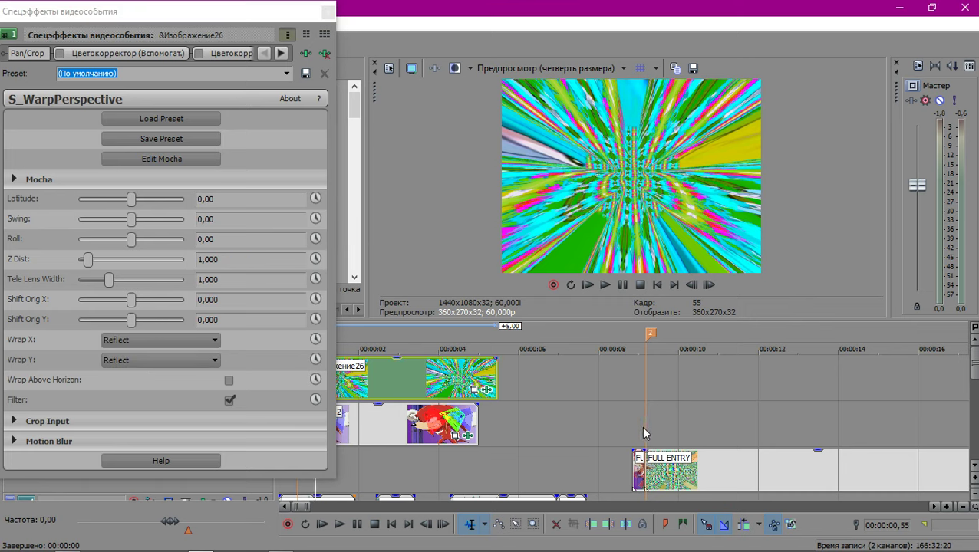
Play the FULL ENTRY reference from marker 2 to examine how the visual develops.
scroll(657, 428, down, 3)
scroll(650, 428, up, 3)
click(646, 431)
key(space)
scroll(658, 427, up, 3)
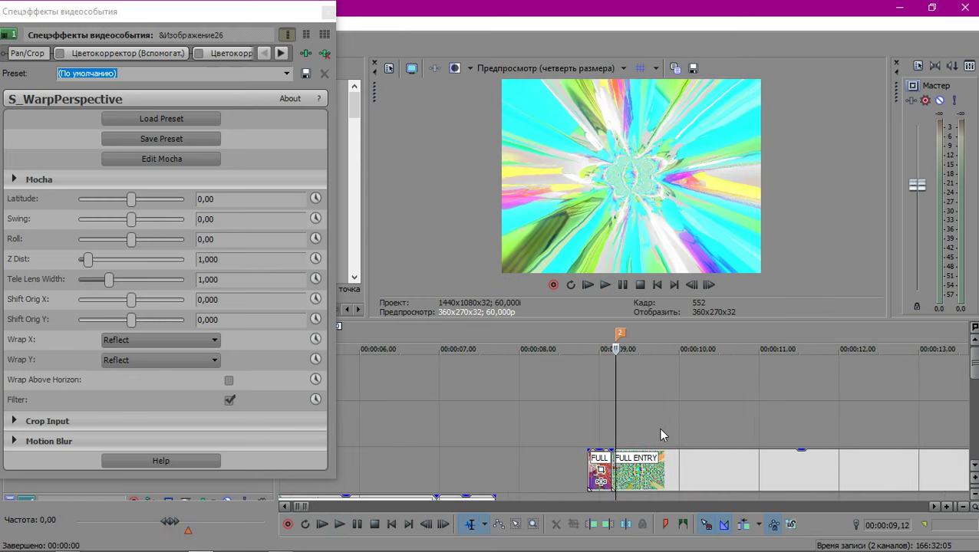
key(space)
scroll(650, 424, down, 4)
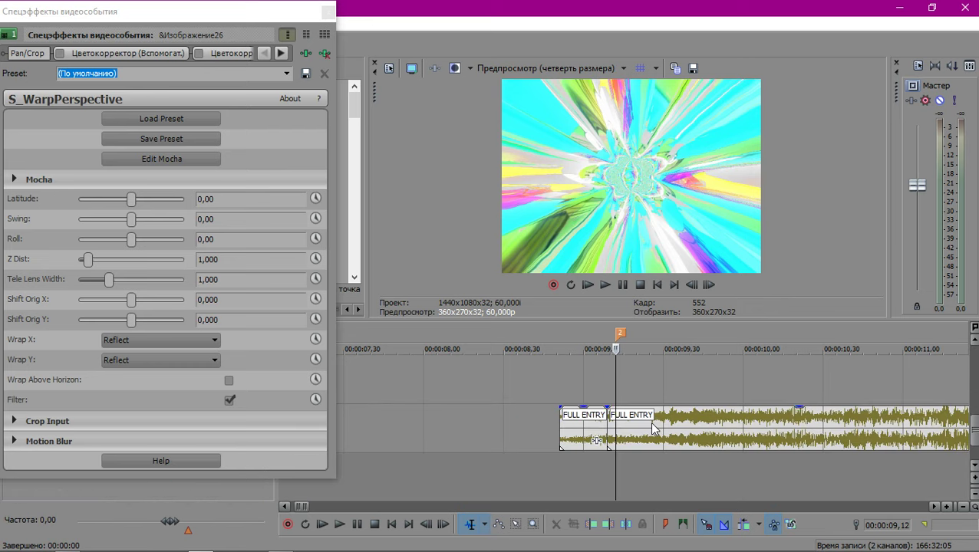
click(657, 381)
scroll(656, 381, up, 2)
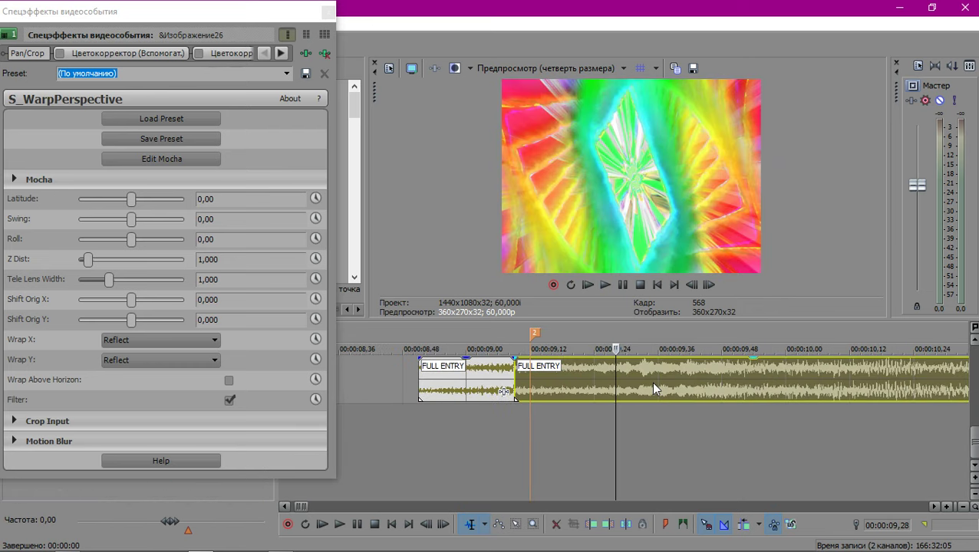
key(space)
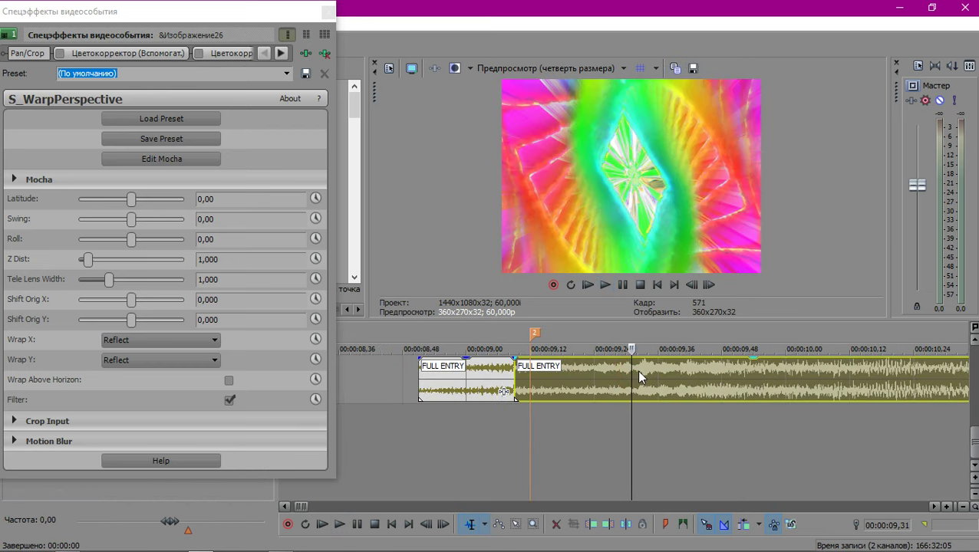
Place a marker on the FULL ENTRY reference at 00:00:09,45.
click(650, 369)
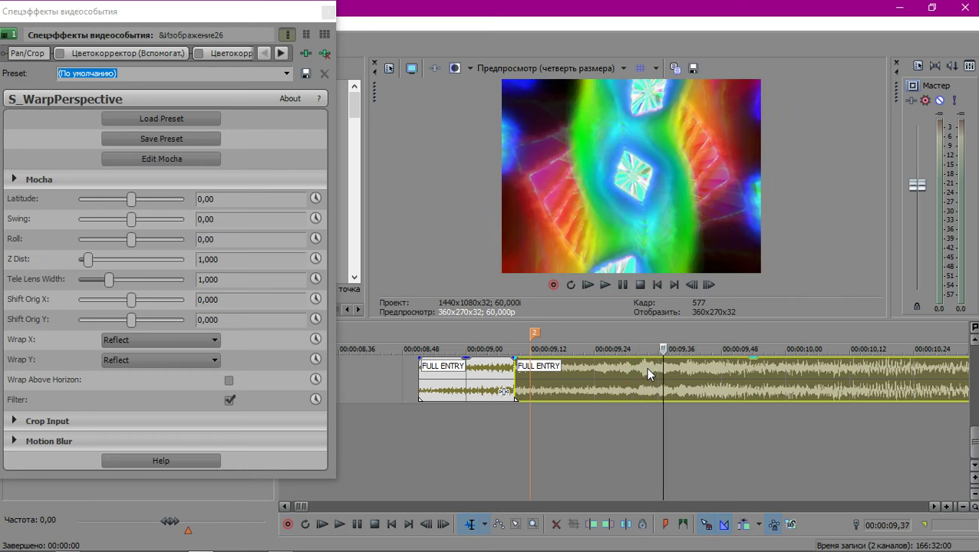
key(Right)
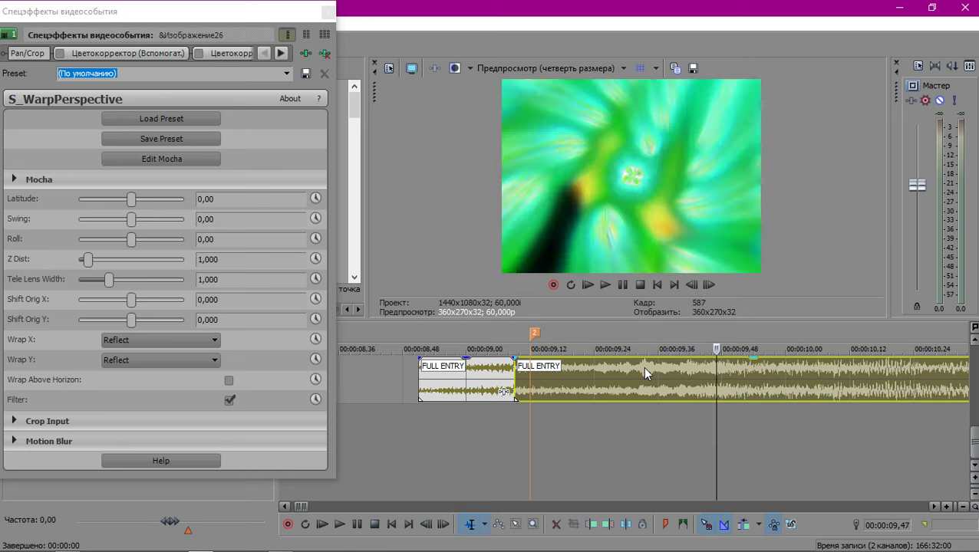
key(Left)
key(Left)
key(m)
scroll(531, 408, down, 7)
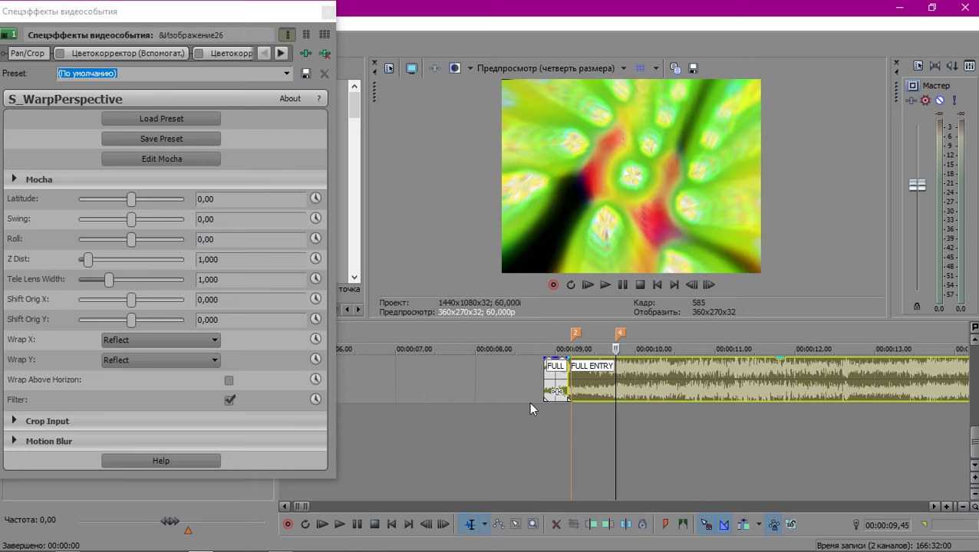
Return to the &Изображение26 clip and check its playback between markers 1 and 3.
scroll(435, 422, up, 3)
scroll(384, 436, down, 1)
scroll(377, 453, up, 8)
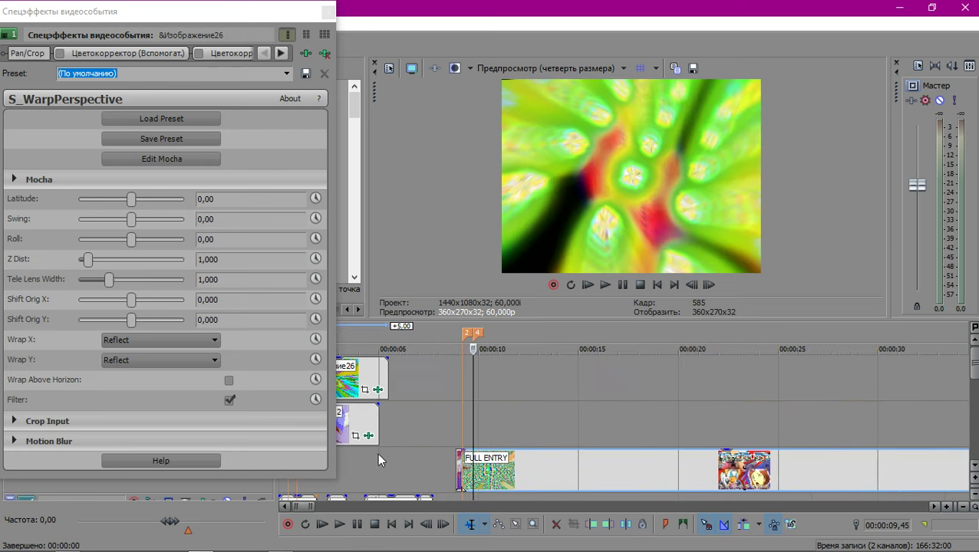
click(361, 470)
scroll(575, 472, up, 3)
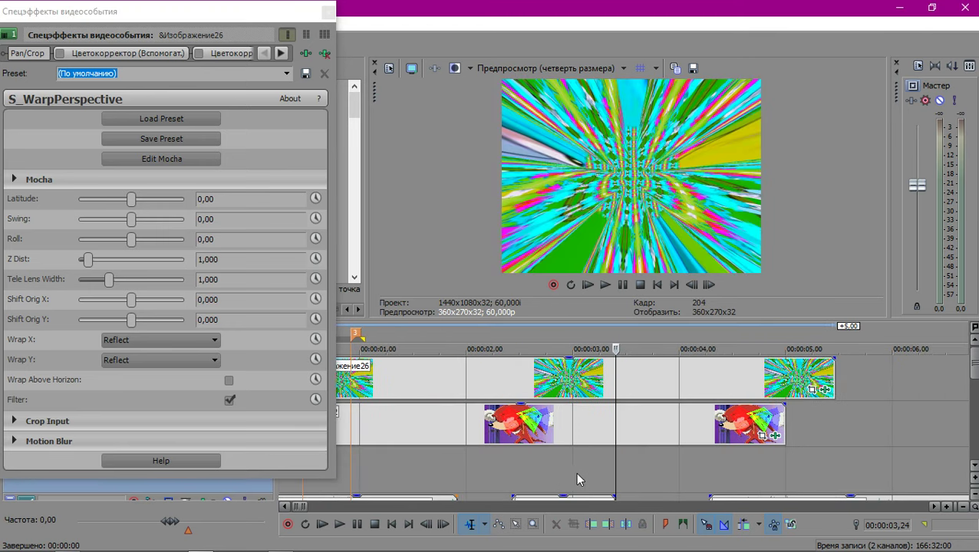
scroll(575, 457, down, 1)
scroll(572, 456, up, 1)
scroll(599, 471, down, 2)
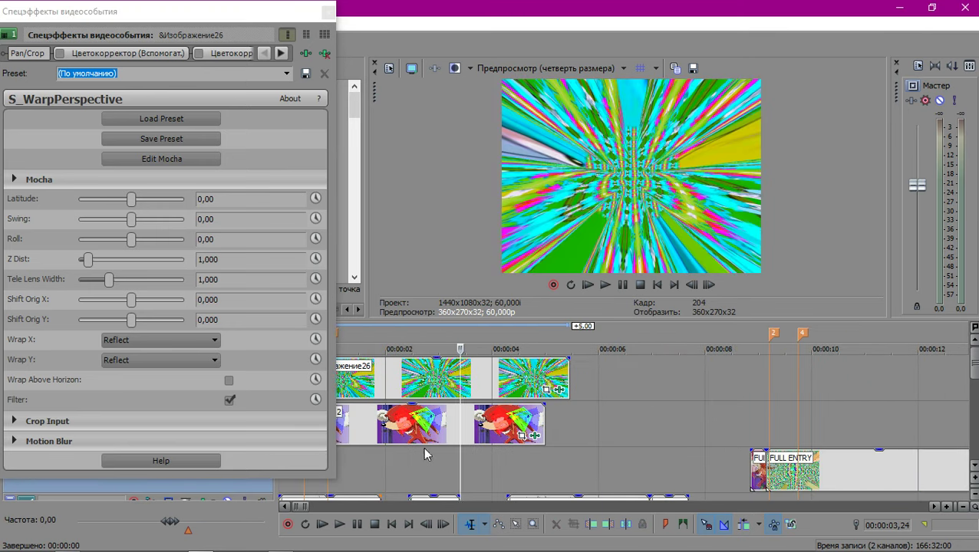
click(325, 486)
scroll(544, 445, up, 4)
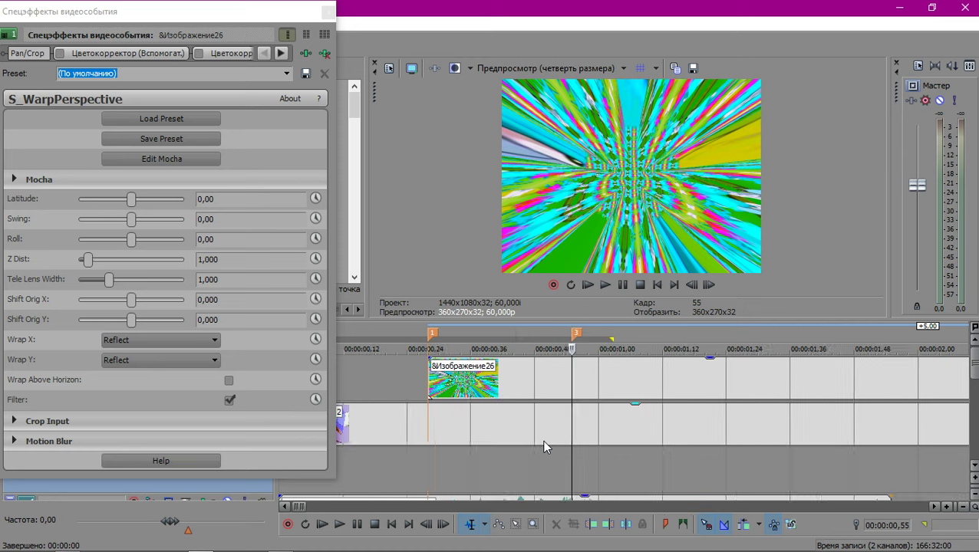
key(space)
scroll(623, 396, down, 4)
key(space)
scroll(448, 444, up, 2)
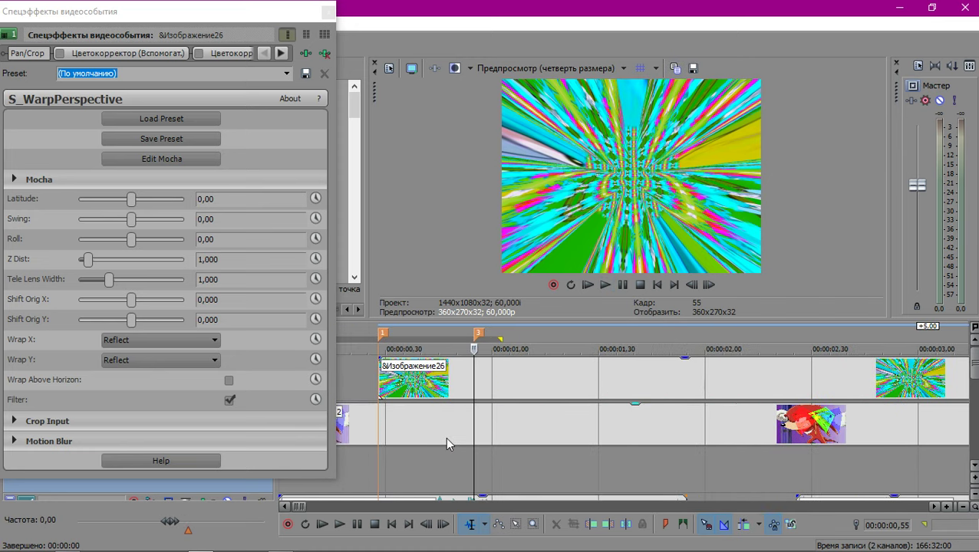
click(376, 468)
key(space)
key(space)
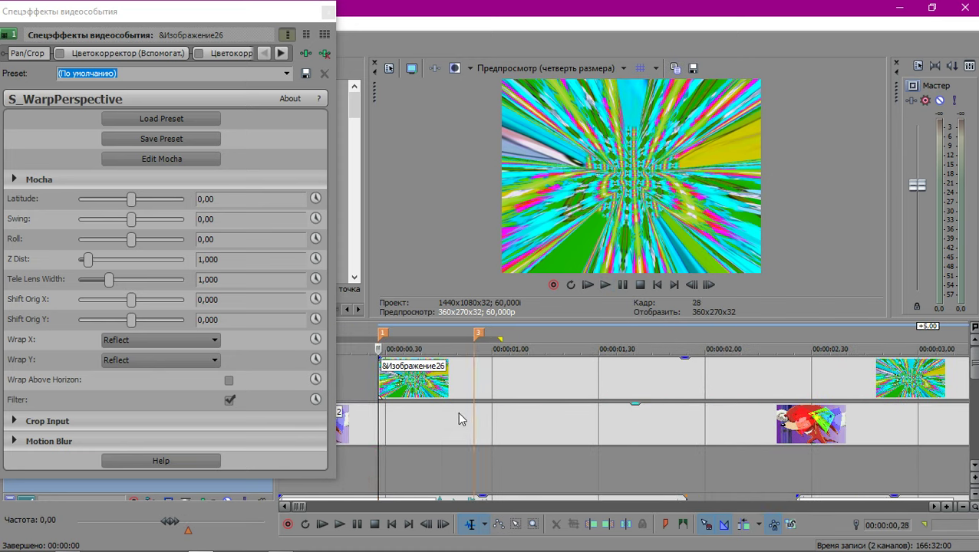
At marker 3, stretch the Pan/Crop frame of &Изображение26 downward to a height of 1 957,5.
click(476, 386)
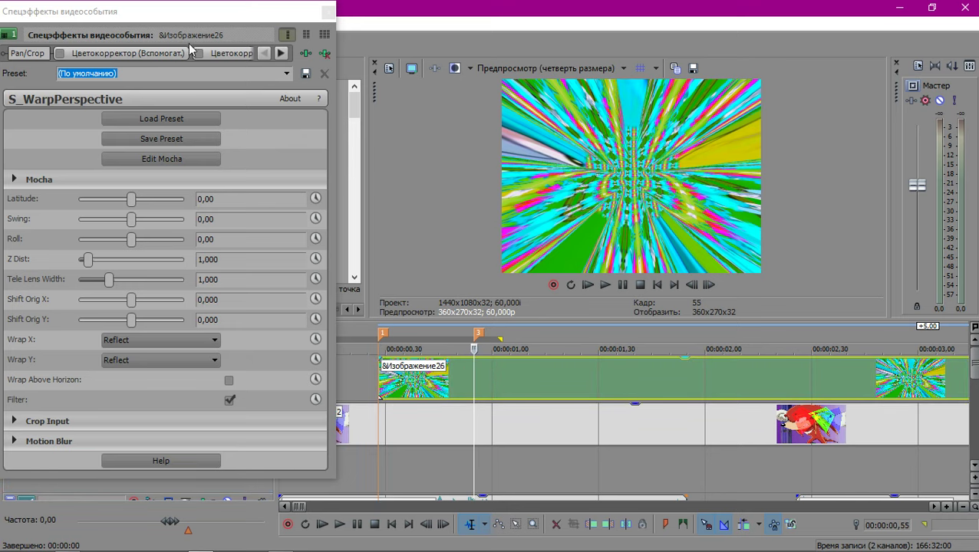
click(27, 53)
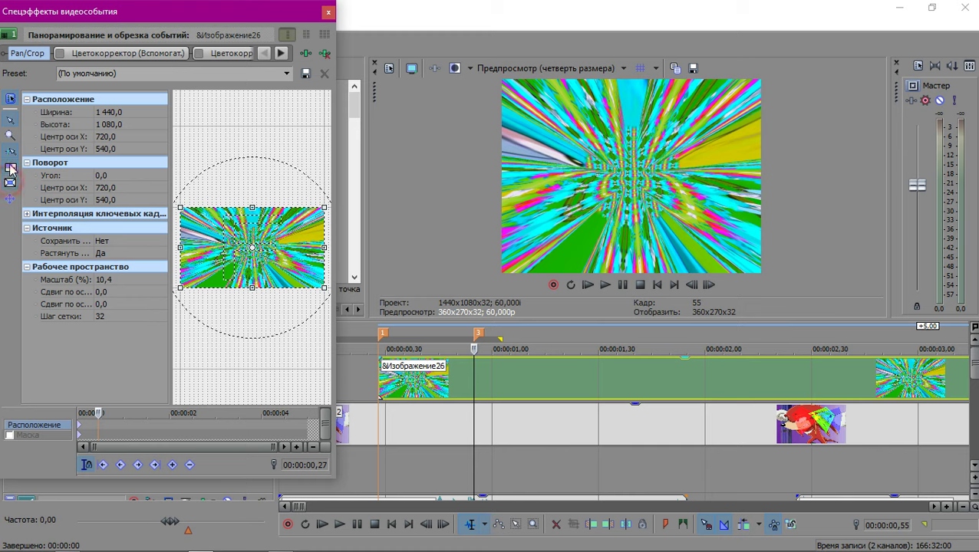
drag(252, 282, 257, 331)
scroll(468, 431, down, 3)
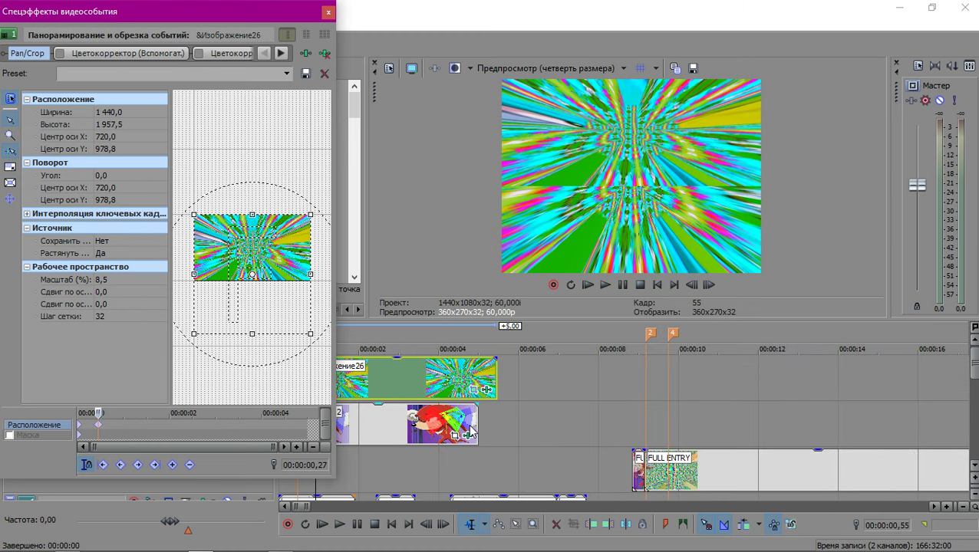
Shorten the clip on the track below &Изображение26 so that it ends just after marker 1.
drag(674, 421, 338, 424)
scroll(381, 423, down, 2)
scroll(381, 429, up, 8)
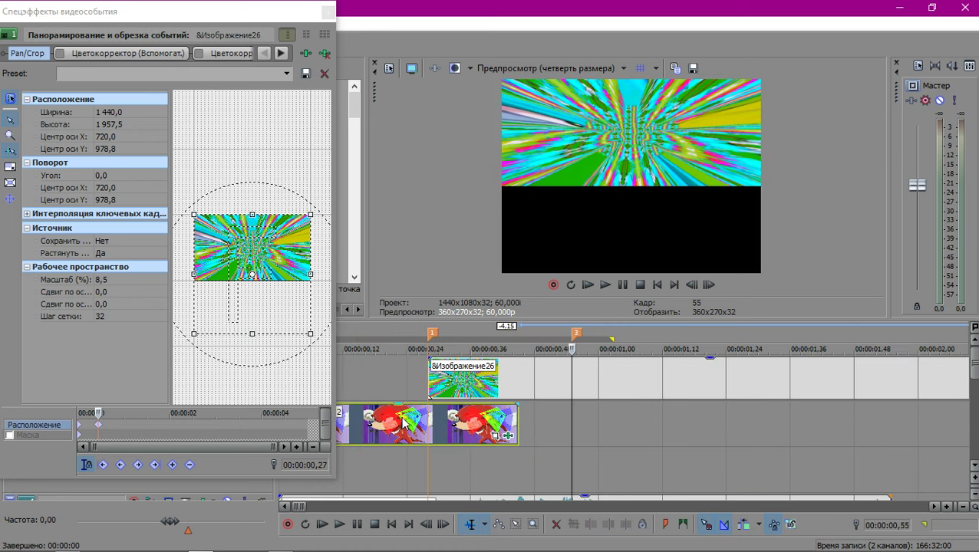
click(430, 377)
click(515, 424)
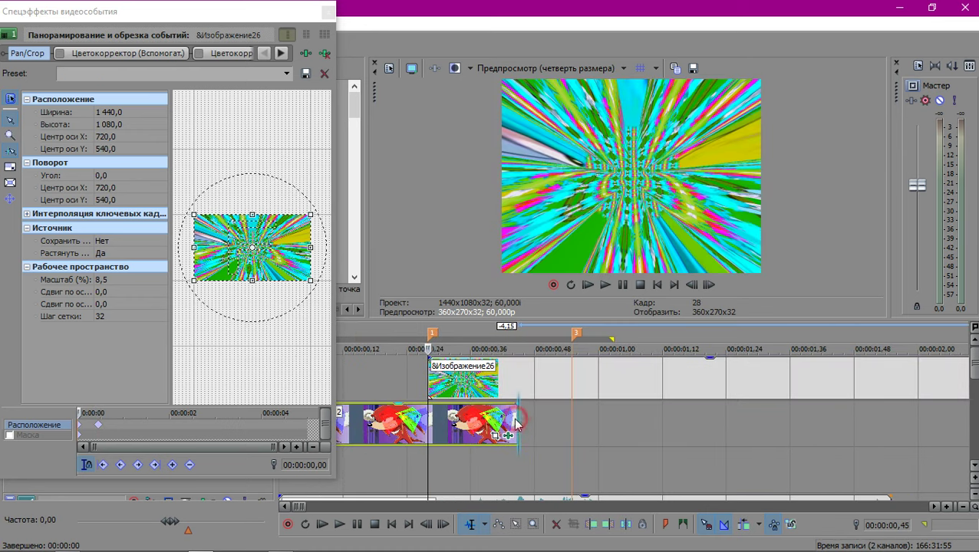
drag(517, 418, 435, 417)
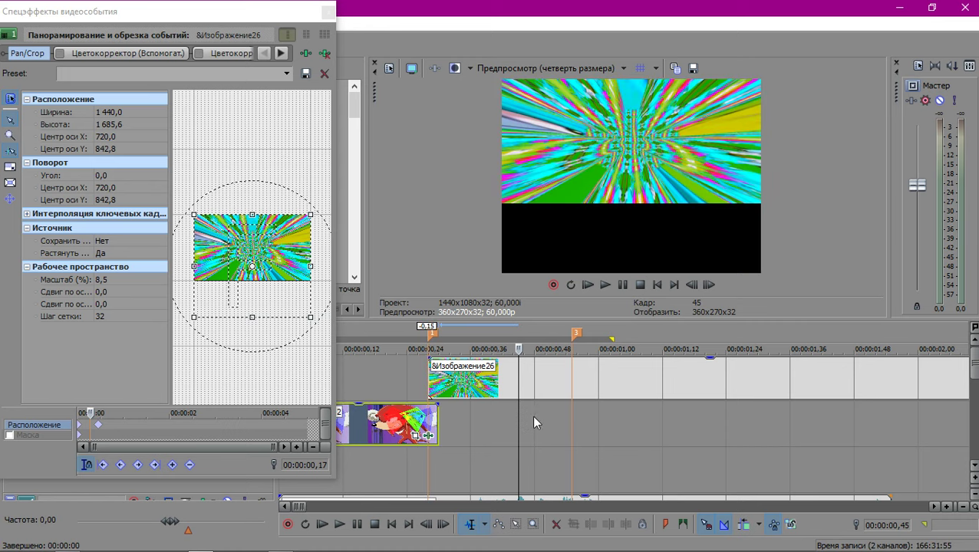
At marker 3, enlarge the &Изображение26 Pan/Crop frame to 7 380 by 3 105 and rotate it to -50.
click(568, 409)
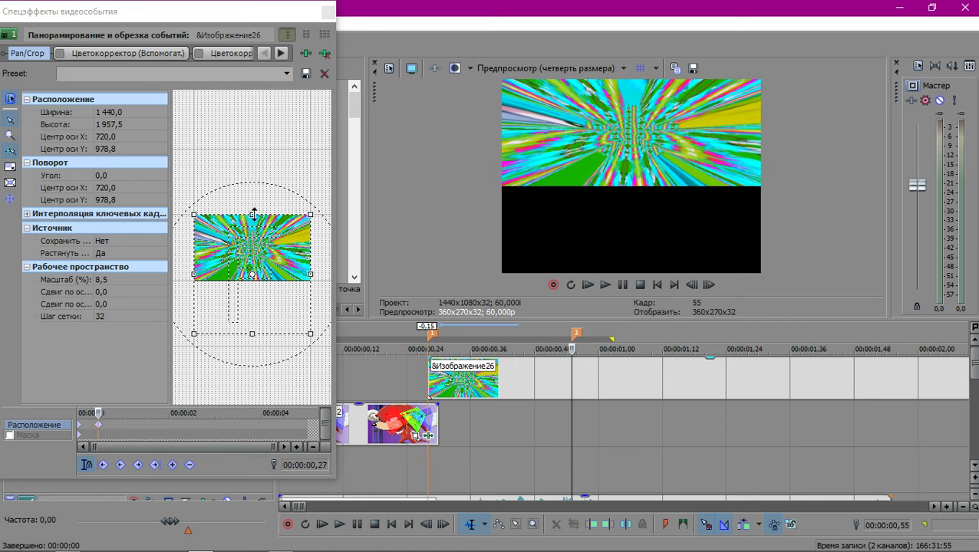
drag(252, 215, 370, 245)
scroll(313, 245, down, 2)
drag(217, 241, 42, 241)
drag(230, 362, 264, 304)
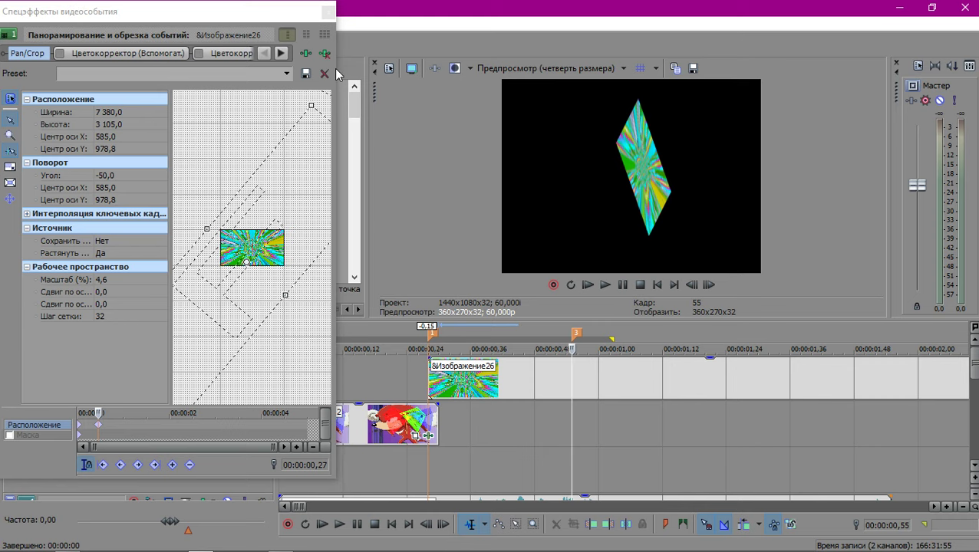
Widen the effects window and enable both Ignite Echo effects on the &Изображение26 clip.
drag(336, 70, 440, 78)
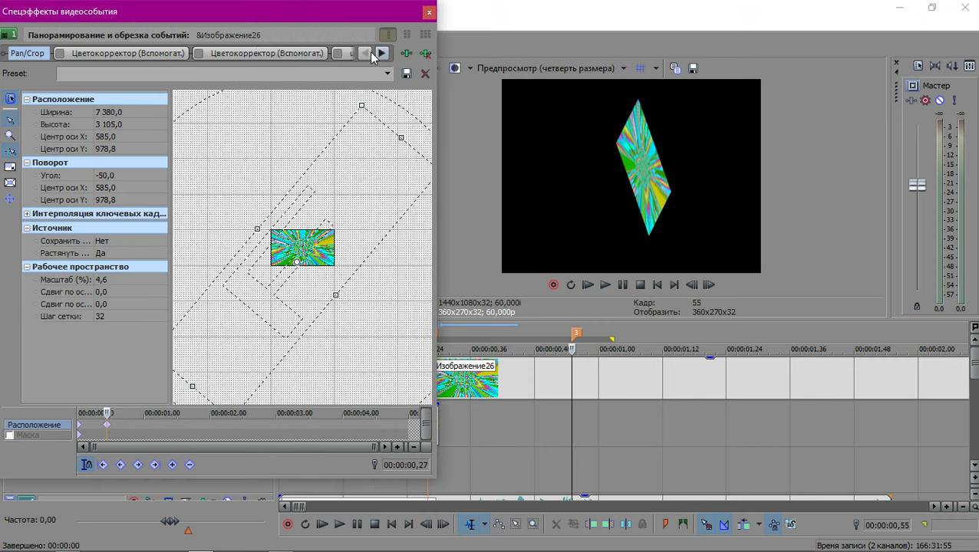
click(382, 53)
click(381, 53)
click(381, 53)
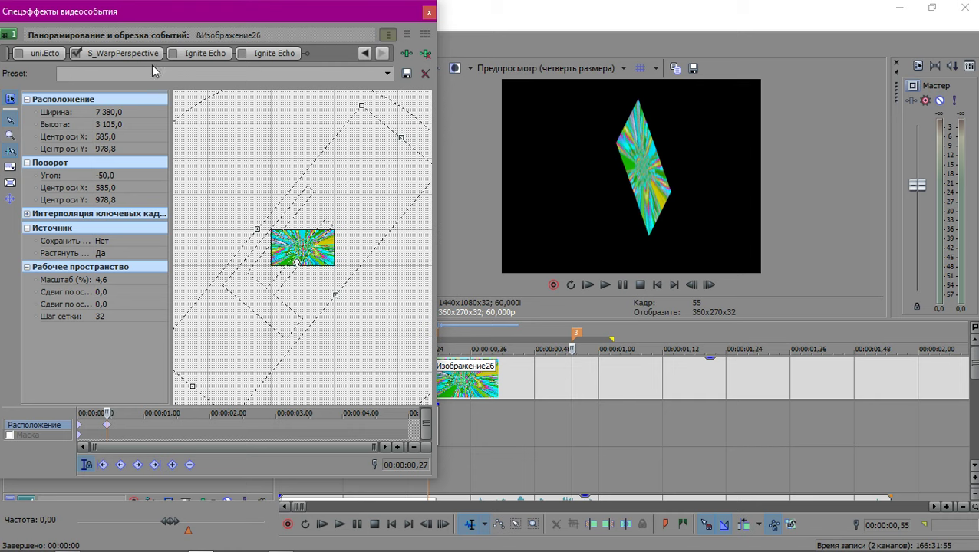
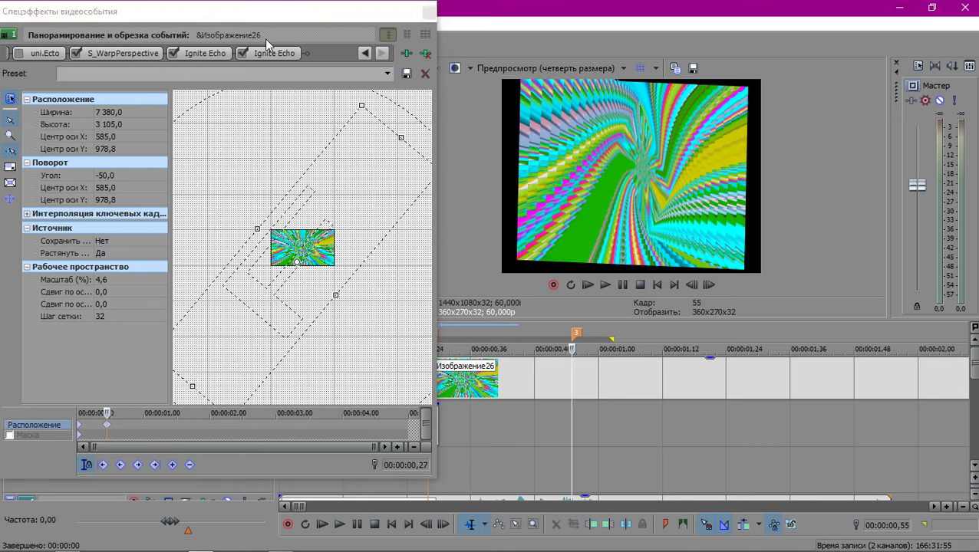
Enable the first Цветокорректор (Вспомогат.) and animate its Повернуть тон, setting 360 at 00:00:00,27.
click(366, 54)
click(366, 54)
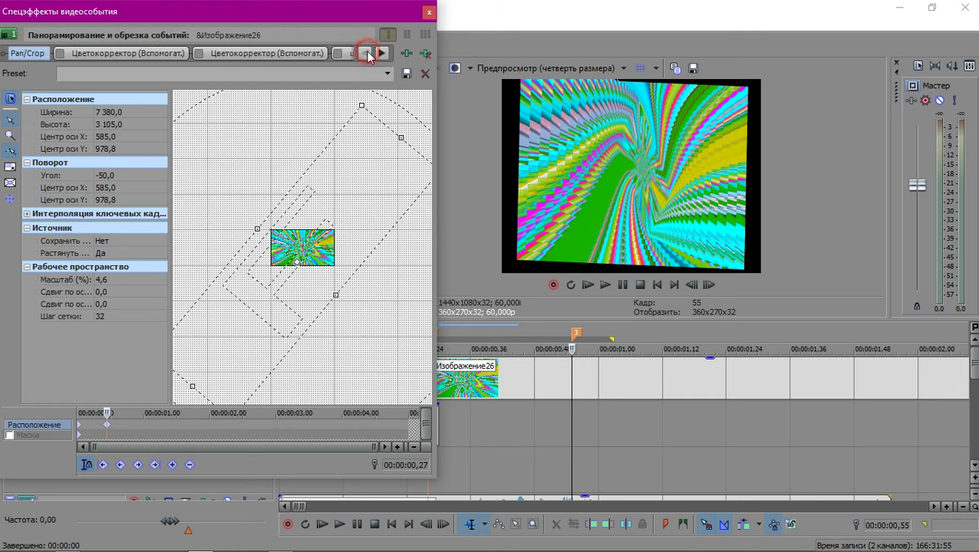
click(170, 56)
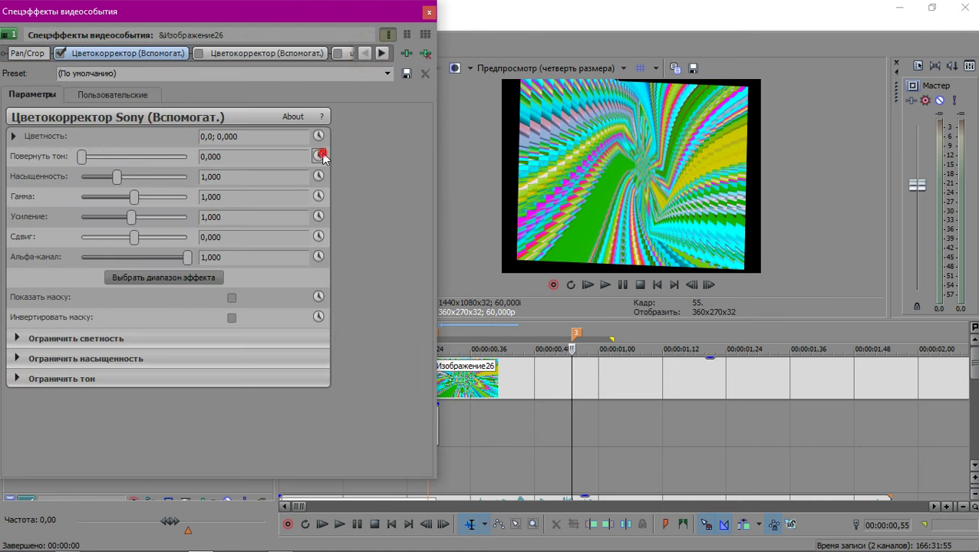
click(322, 153)
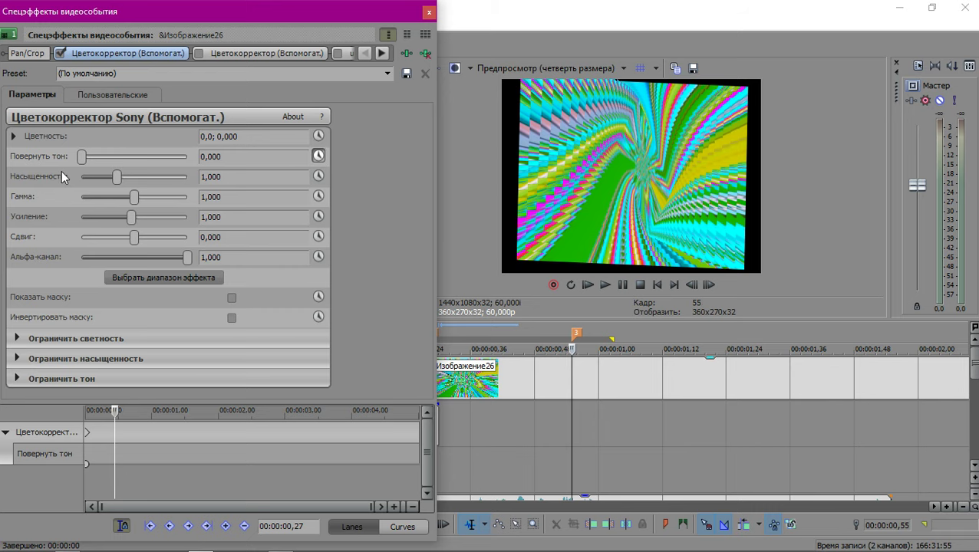
drag(84, 156, 207, 152)
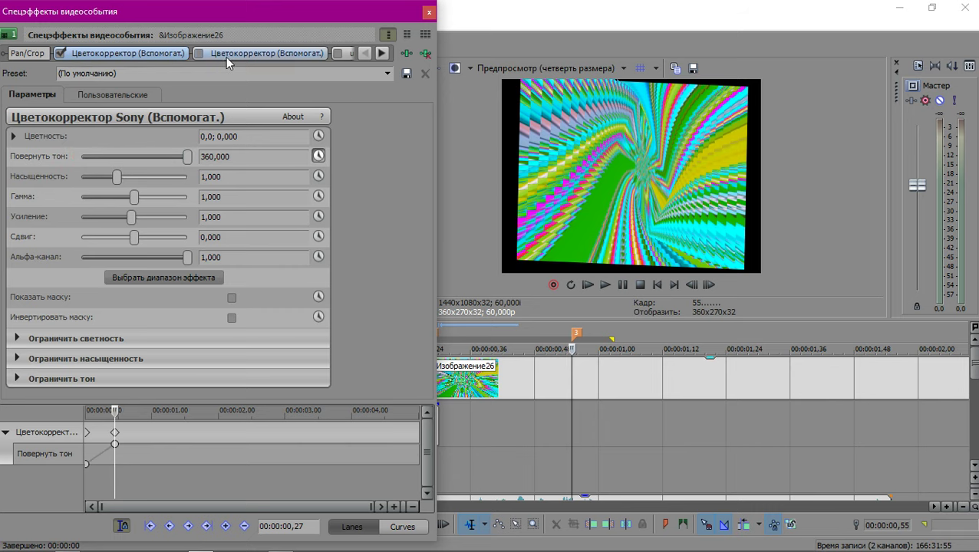
Move the second Цветокорректор (Вспомогат.) to the end of the effect chain, after both Ignite Echo effects.
click(267, 53)
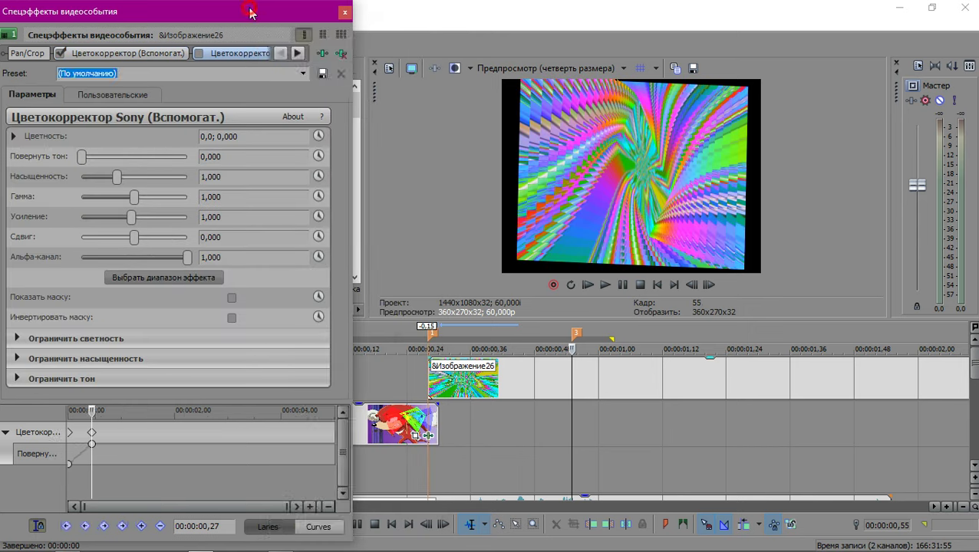
drag(354, 41, 886, 69)
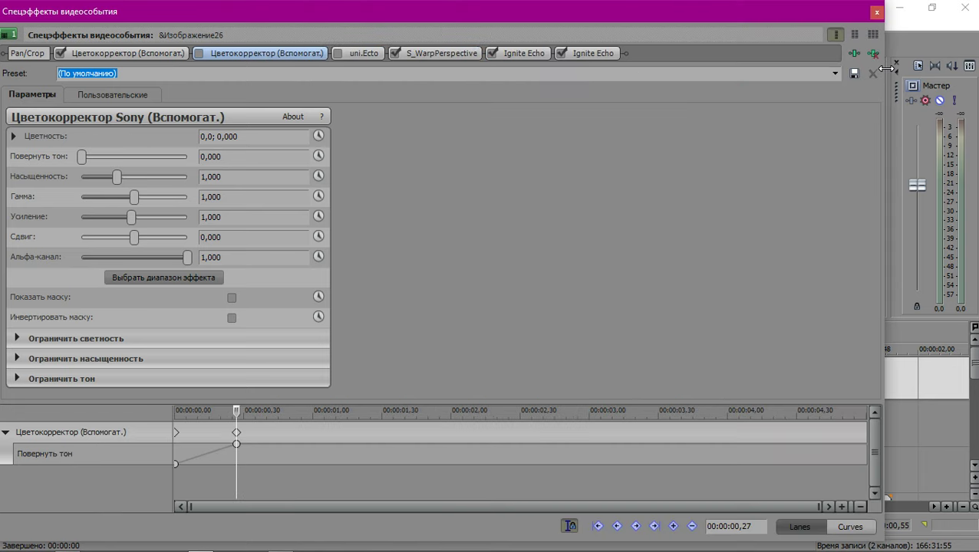
click(238, 46)
drag(644, 62, 643, 60)
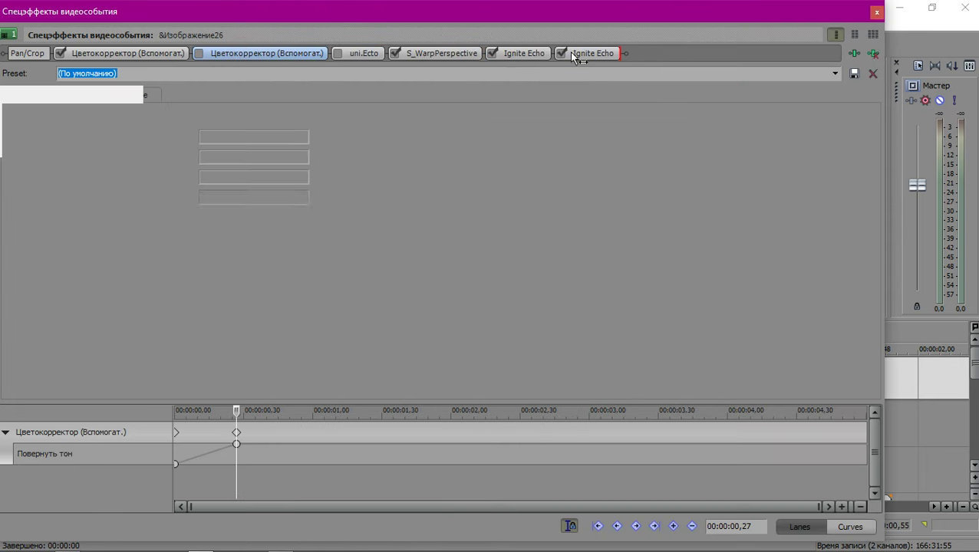
click(81, 156)
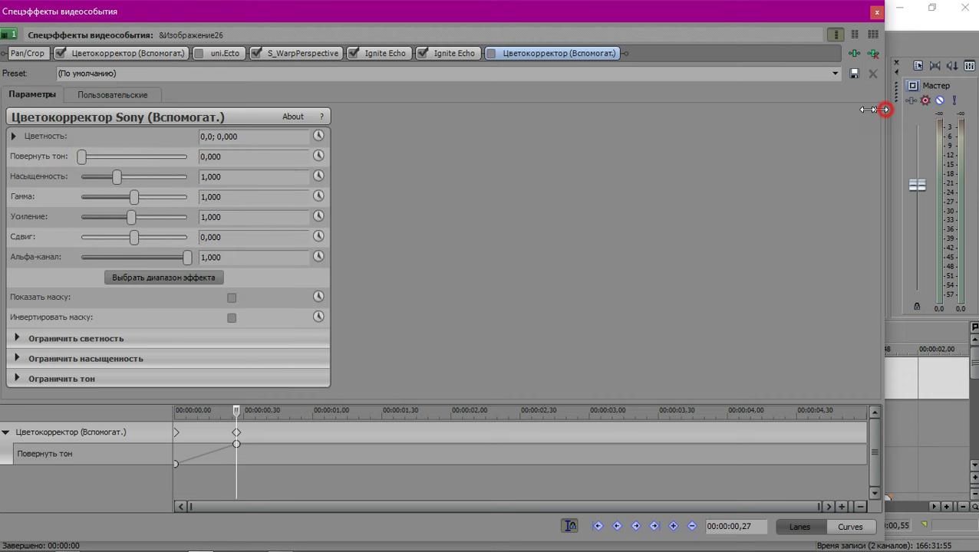
drag(886, 109, 434, 158)
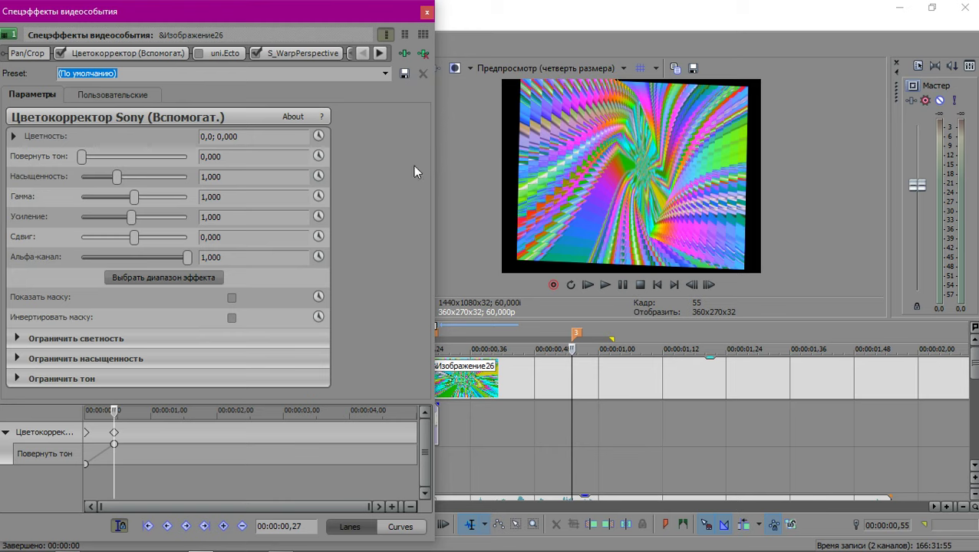
Animate Повернуть тон in the last Цветокорректор (Вспомогат.) from 360 at 00:00:00,00 to 0 at 00:00:00,27, and save the project.
drag(82, 157, 57, 163)
click(379, 54)
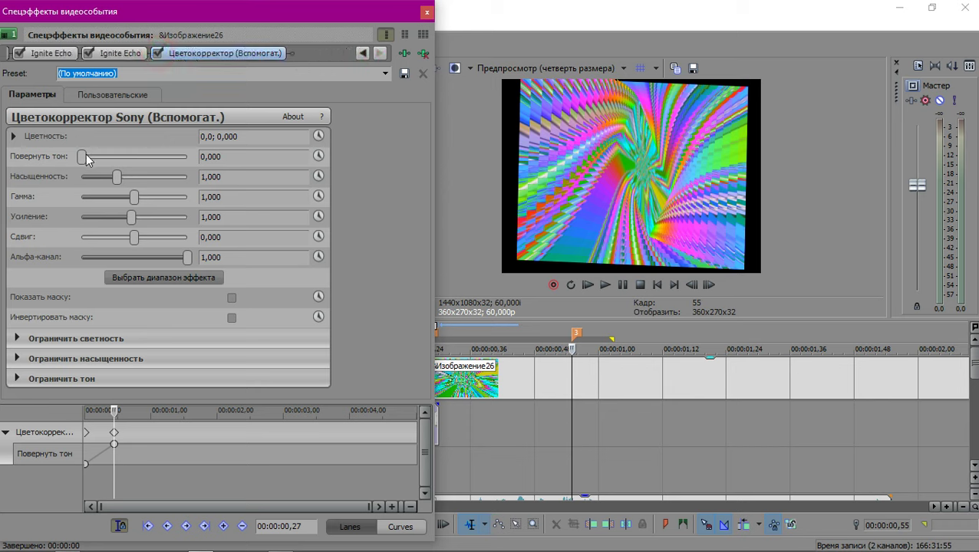
drag(82, 159, 281, 155)
click(318, 155)
drag(188, 158, 54, 177)
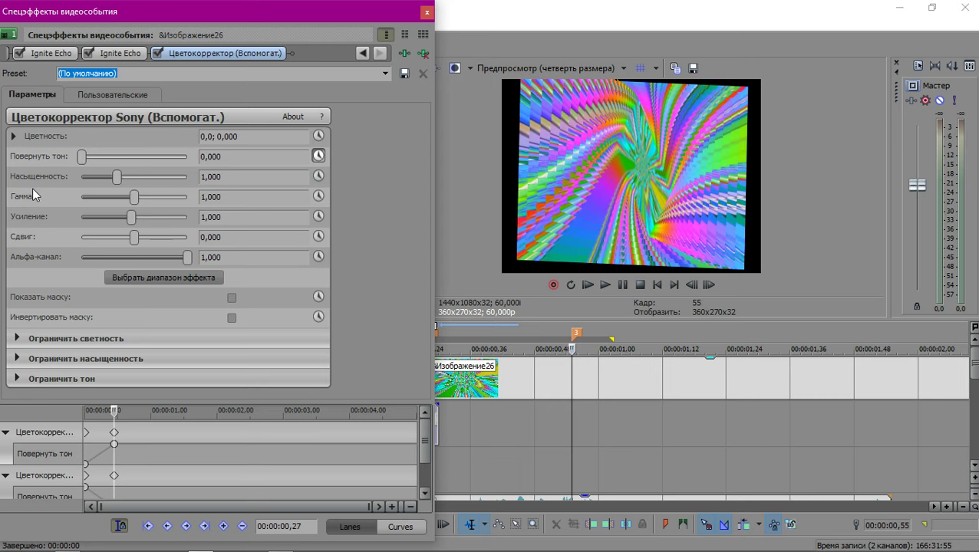
drag(115, 414, 87, 415)
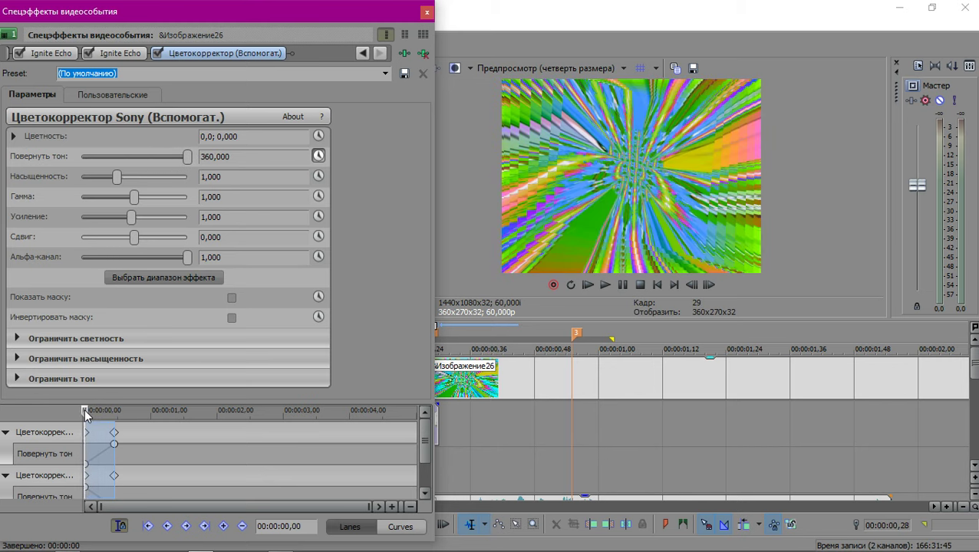
click(113, 475)
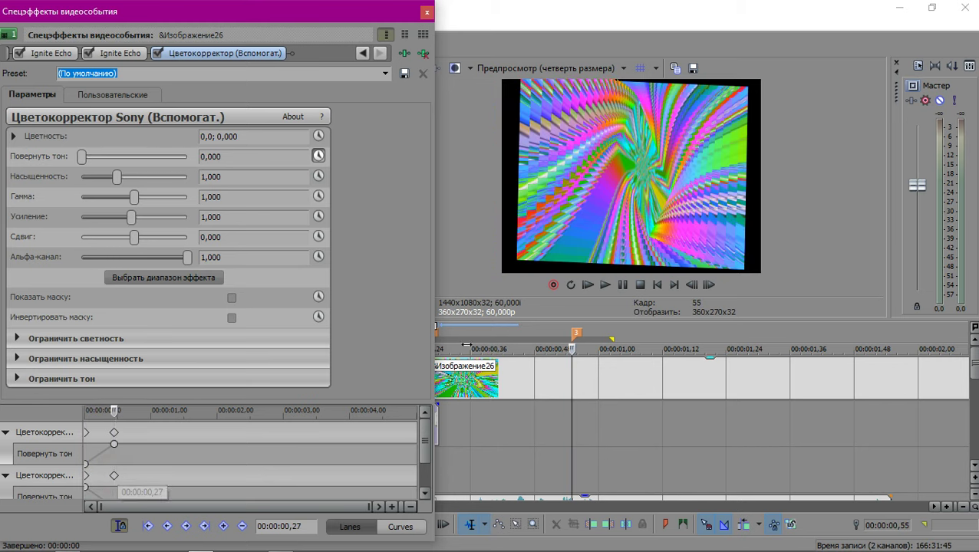
click(467, 346)
key(ctrl+s)
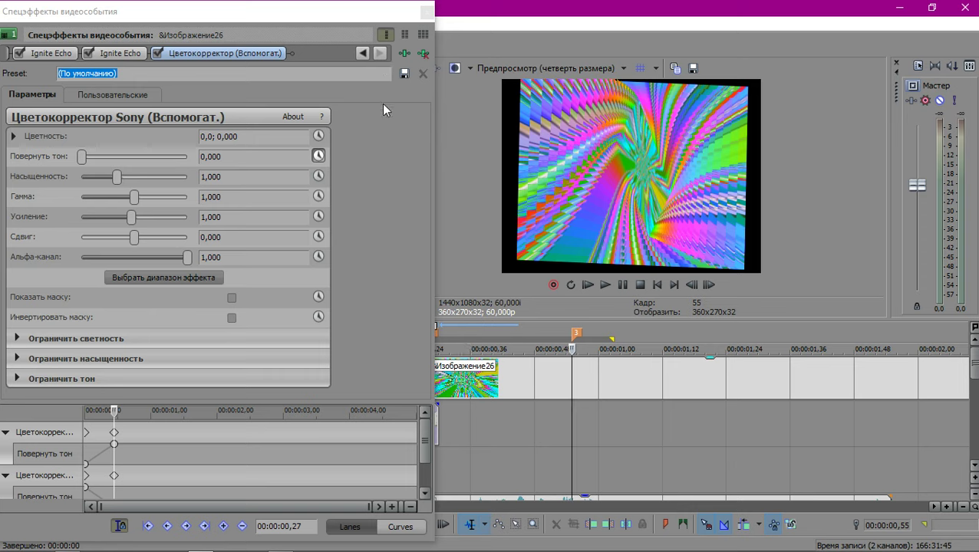
Enable keyframe animation for Z Dist and Swing in S_WarpPerspective and set Z Dist to 5,000 at 00:00:00,27.
click(362, 53)
click(361, 54)
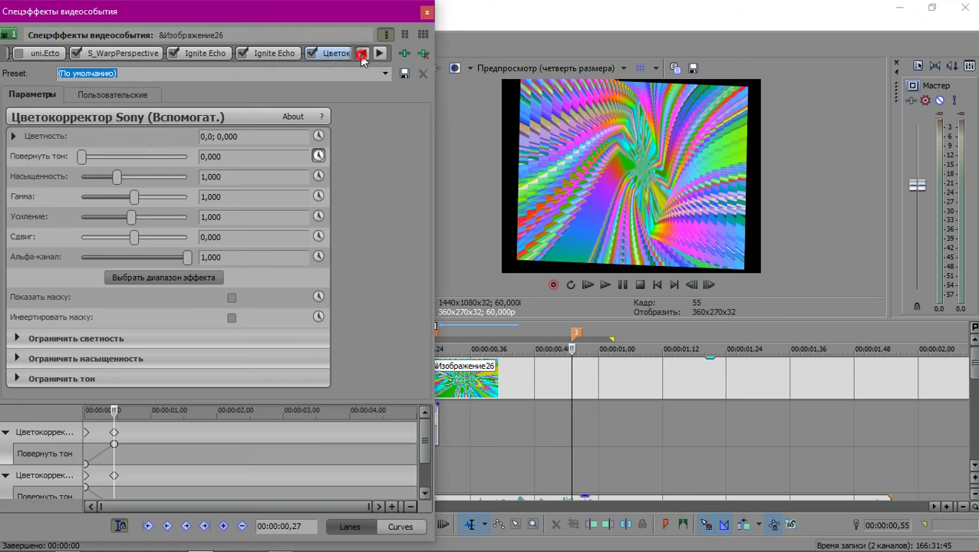
click(359, 54)
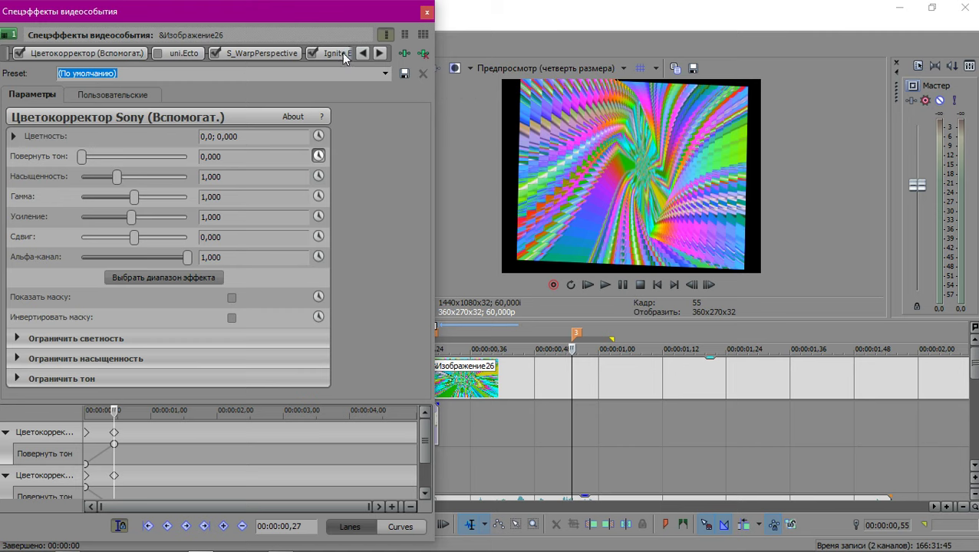
click(286, 54)
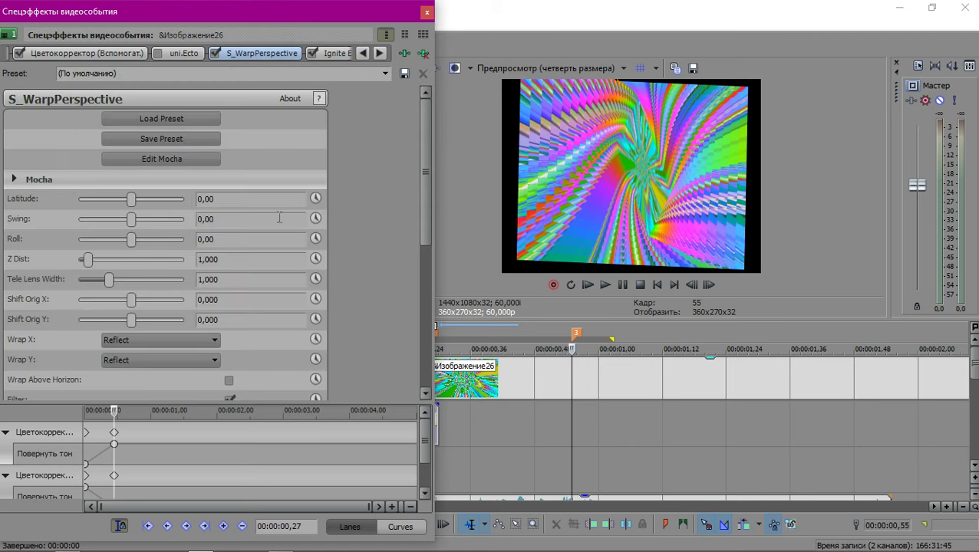
click(317, 259)
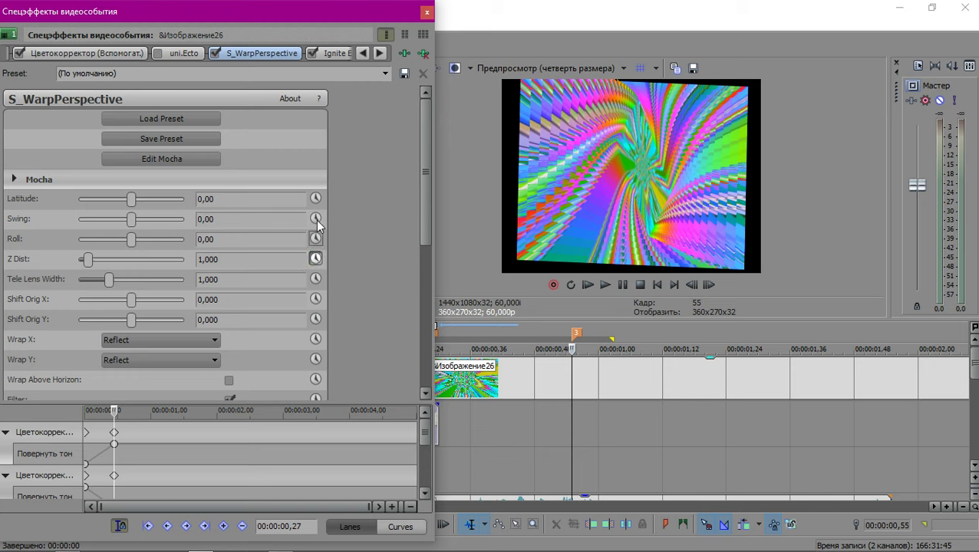
click(316, 219)
click(244, 259)
key(Return)
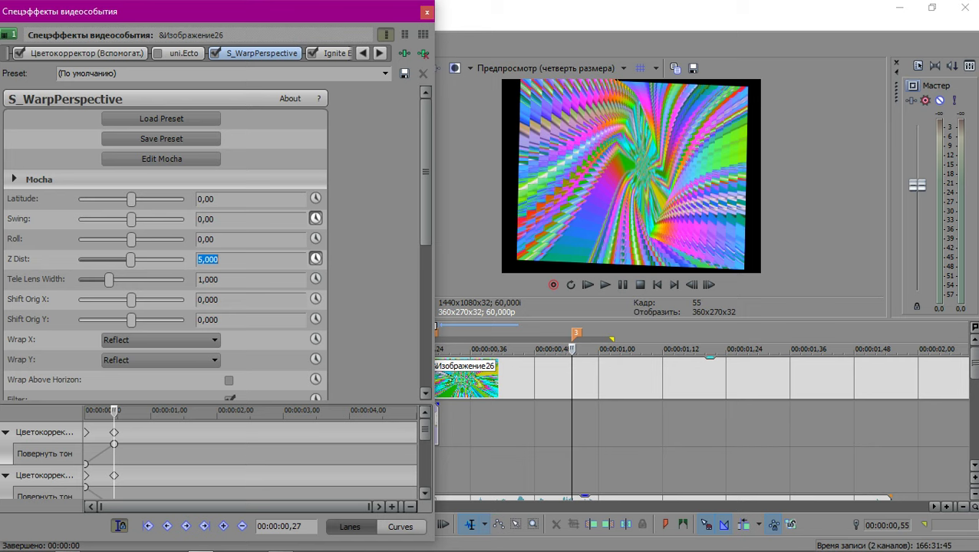
Set the S_WarpPerspective Swing to -36,73 at 00:00:00,27.
click(241, 255)
click(112, 221)
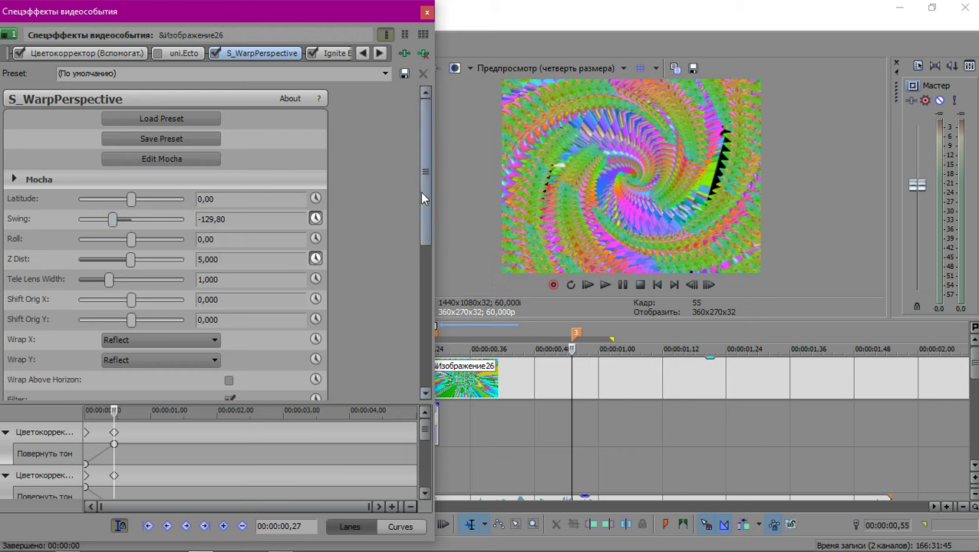
click(126, 221)
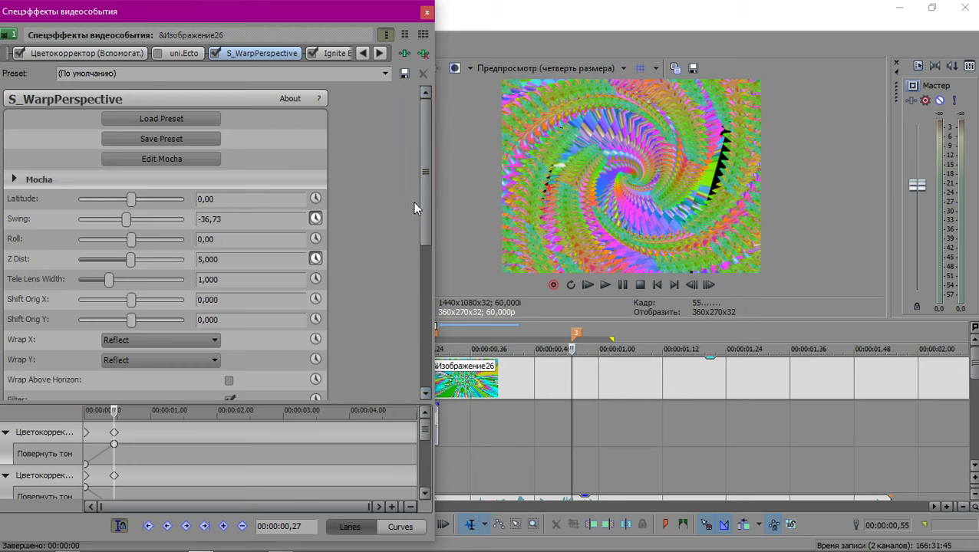
Enlarge the keyframe area and set the starting Swing keyframe of S_WarpPerspective to Slow Fade.
drag(422, 165, 427, 289)
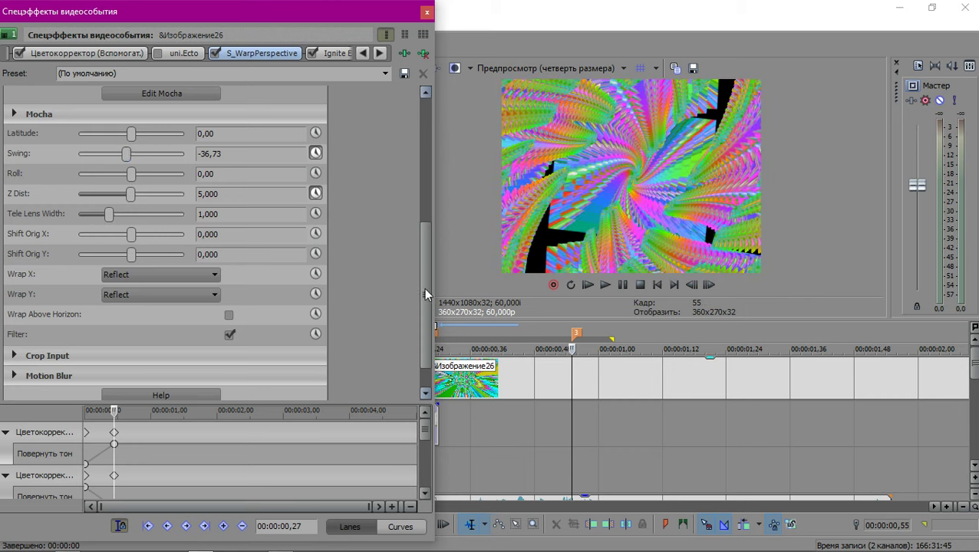
drag(344, 397, 320, 353)
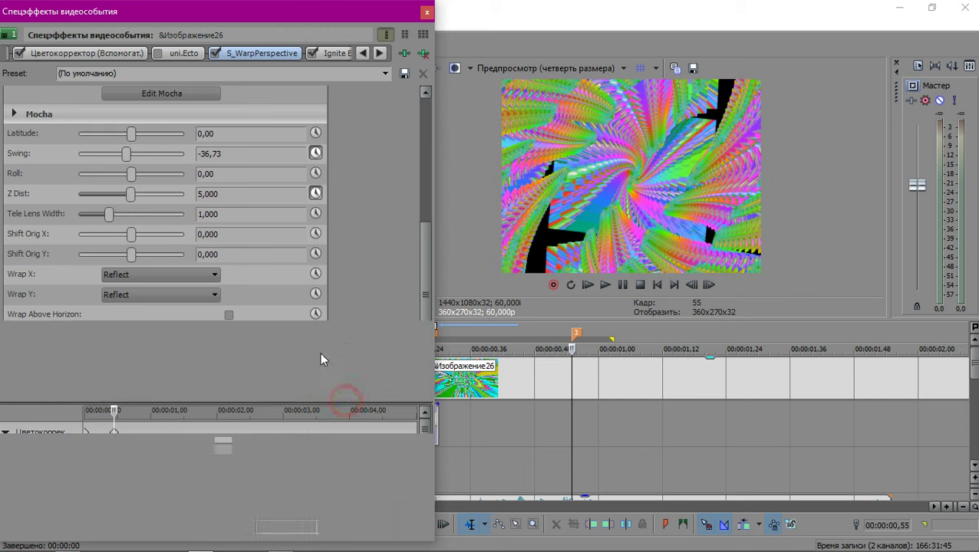
scroll(164, 439, up, 2)
scroll(155, 425, down, 1)
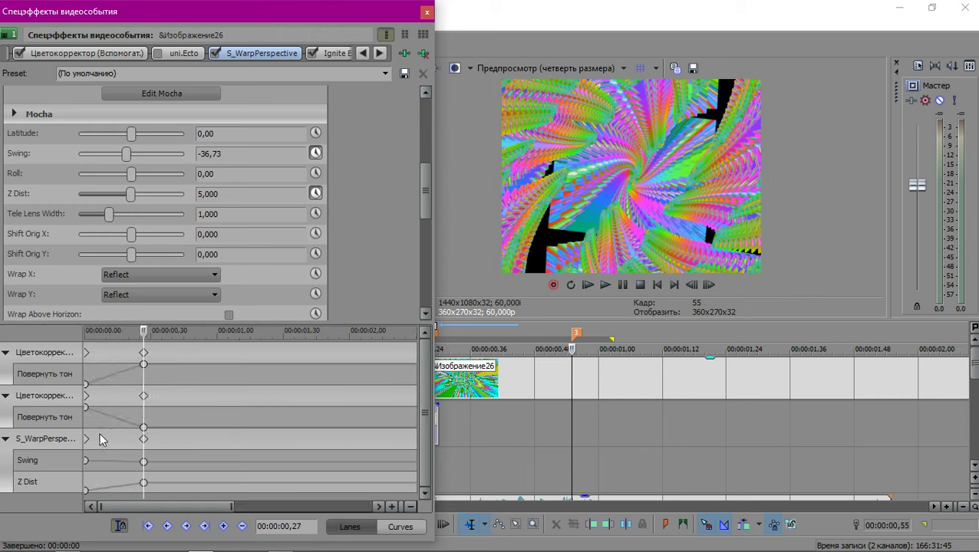
click(86, 460)
right_click(86, 459)
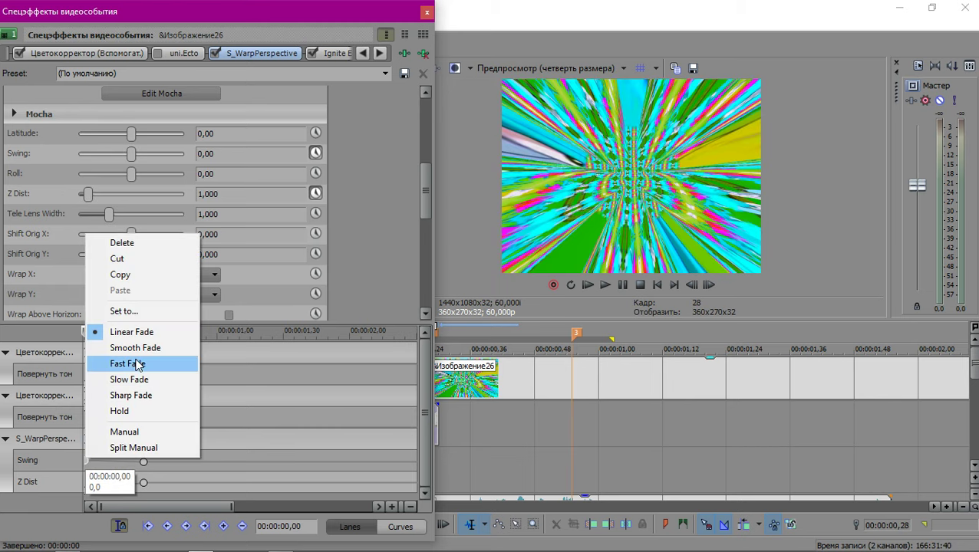
click(132, 380)
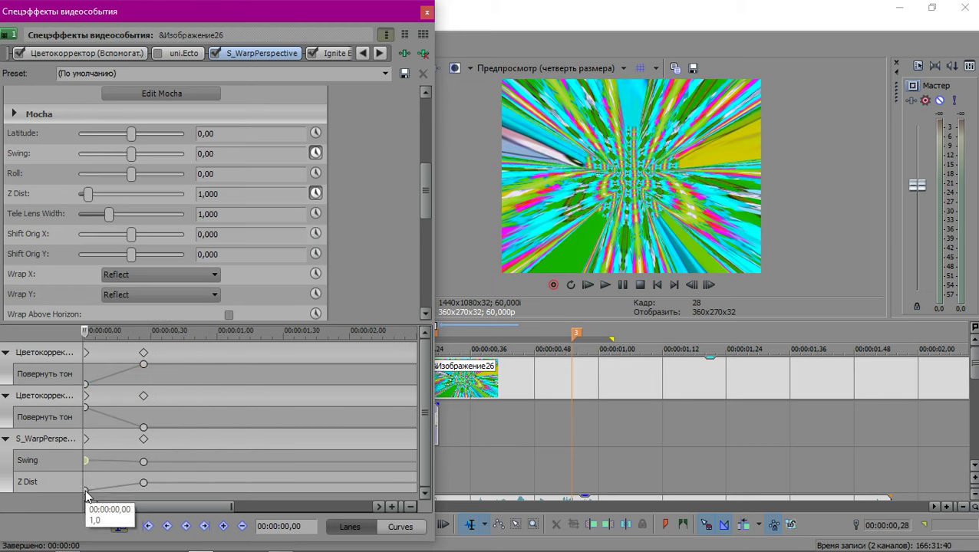
Set the starting Z Dist keyframe of S_WarpPerspective to Slow Fade.
click(86, 491)
right_click(86, 491)
click(138, 380)
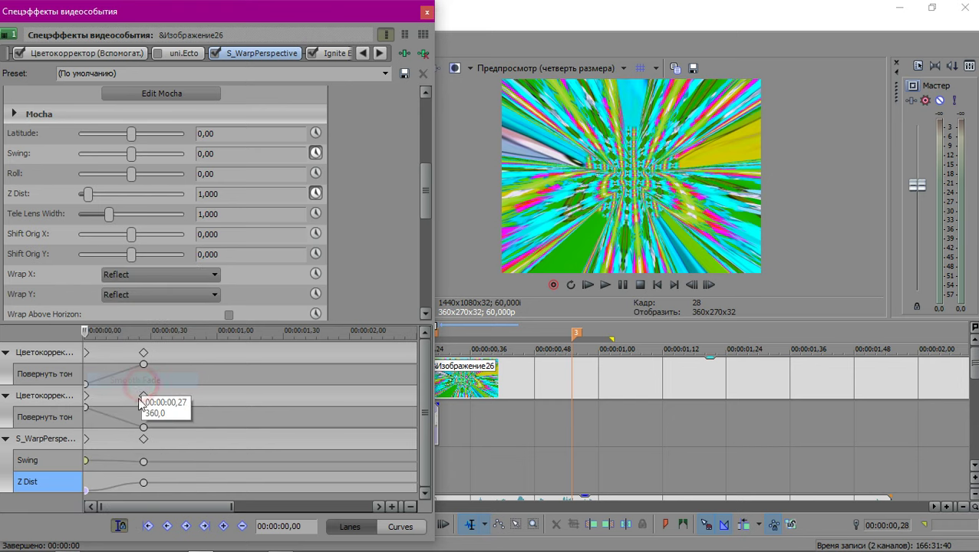
right_click(86, 491)
click(129, 481)
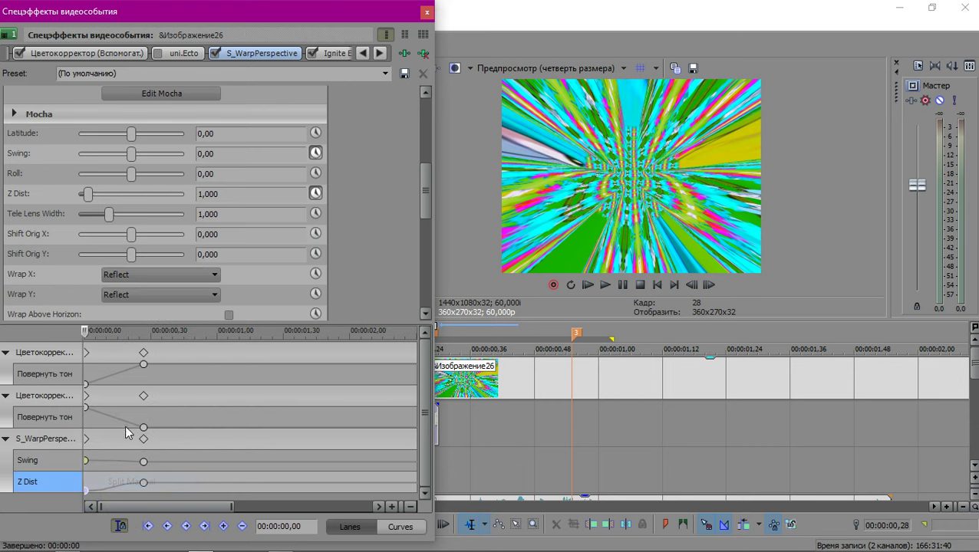
right_click(86, 491)
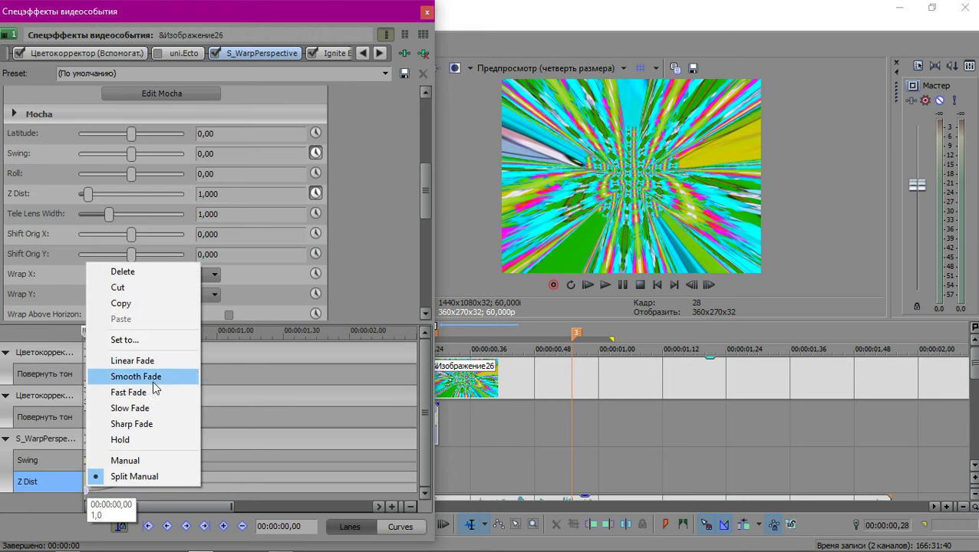
click(153, 408)
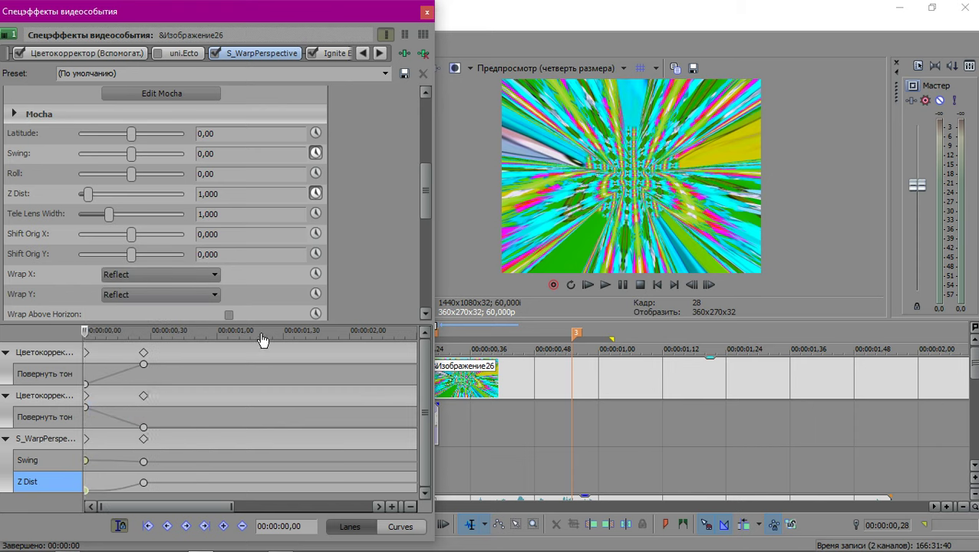
Change the interpolation type of the first Pan/Crop keyframe on &Изображение26 and close the effects window.
click(362, 53)
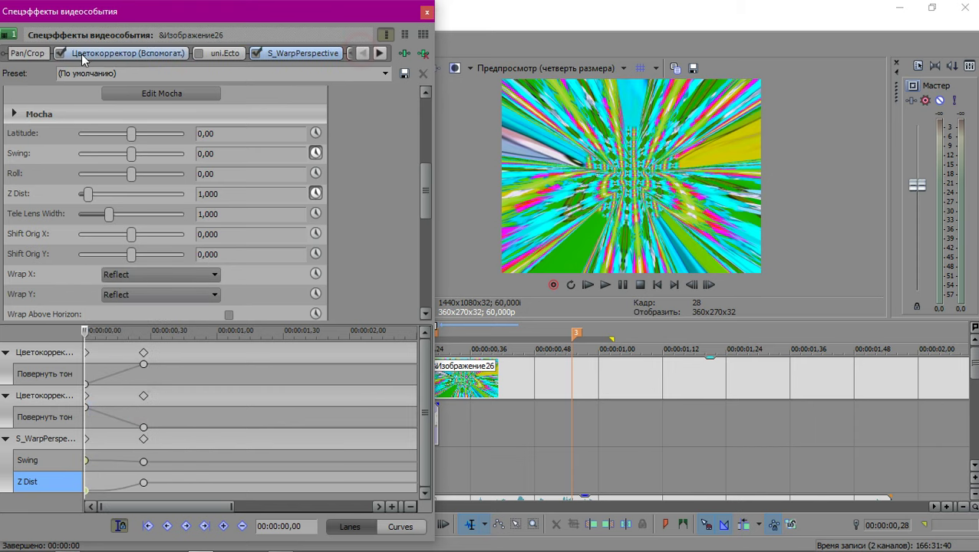
click(27, 53)
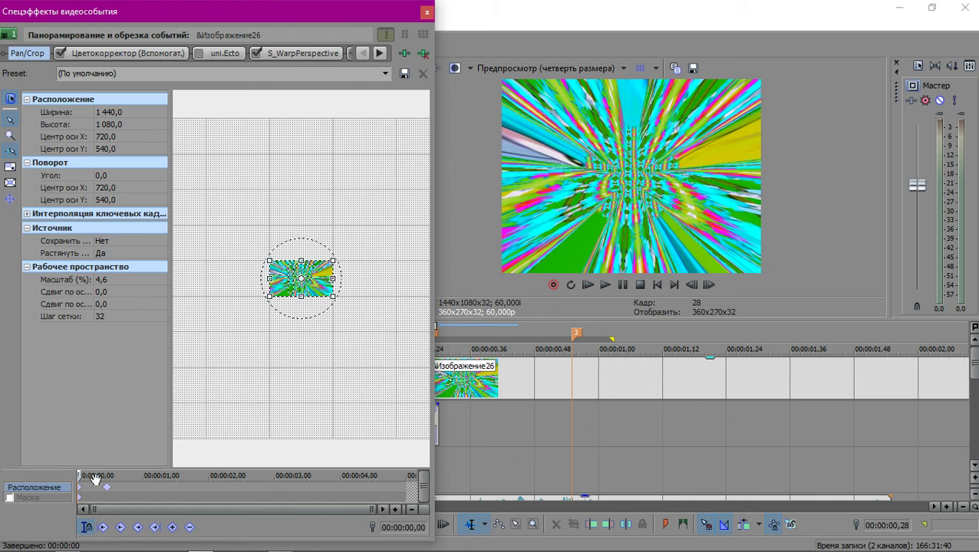
right_click(83, 488)
click(146, 415)
click(305, 53)
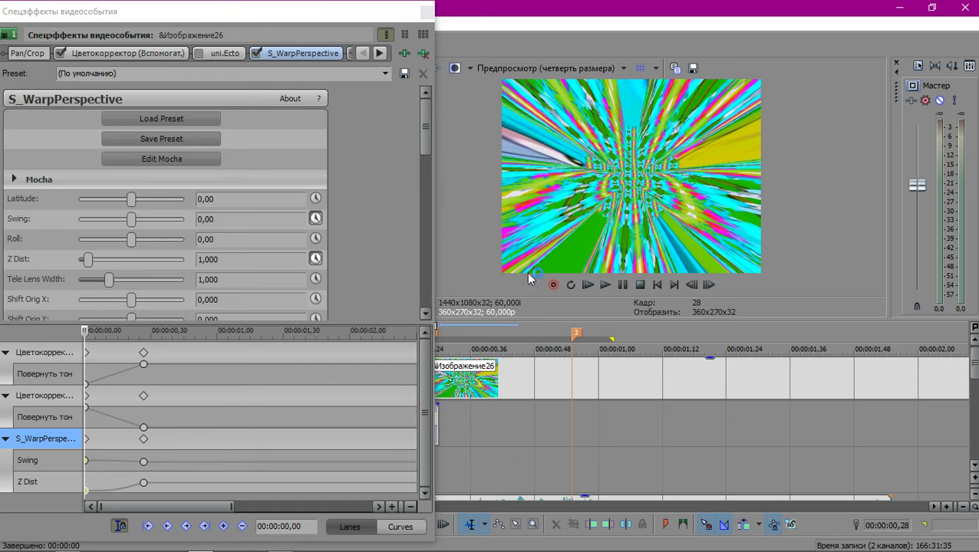
click(427, 12)
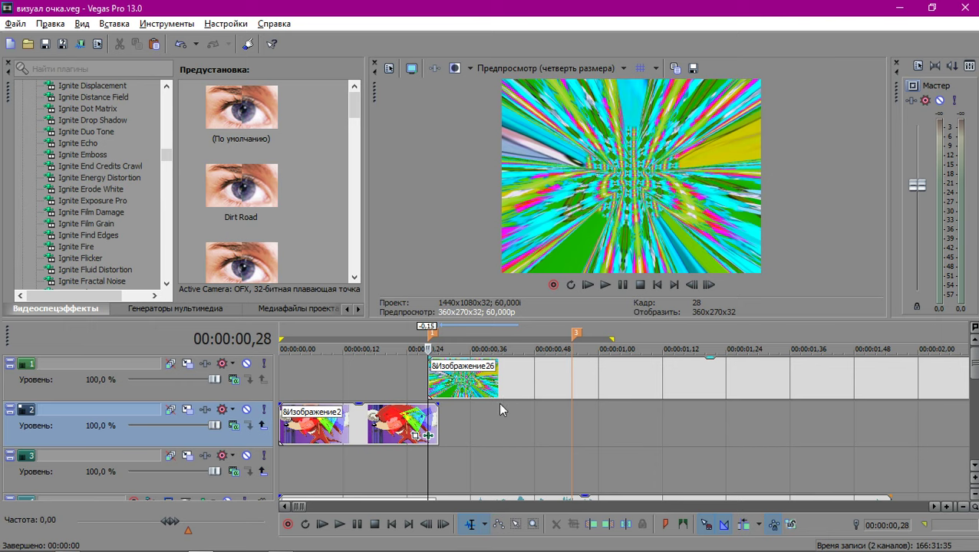
Examine the &Изображение26 animation frame by frame from marker 1 to 00:00:00,52 and compare it with the FULL ENTRY reference at 00:00:09,28.
scroll(500, 408, up, 3)
click(618, 383)
key(Right)
key(Right)
key(Right)
key(Right)
key(Right)
key(Right)
key(Right)
key(Right)
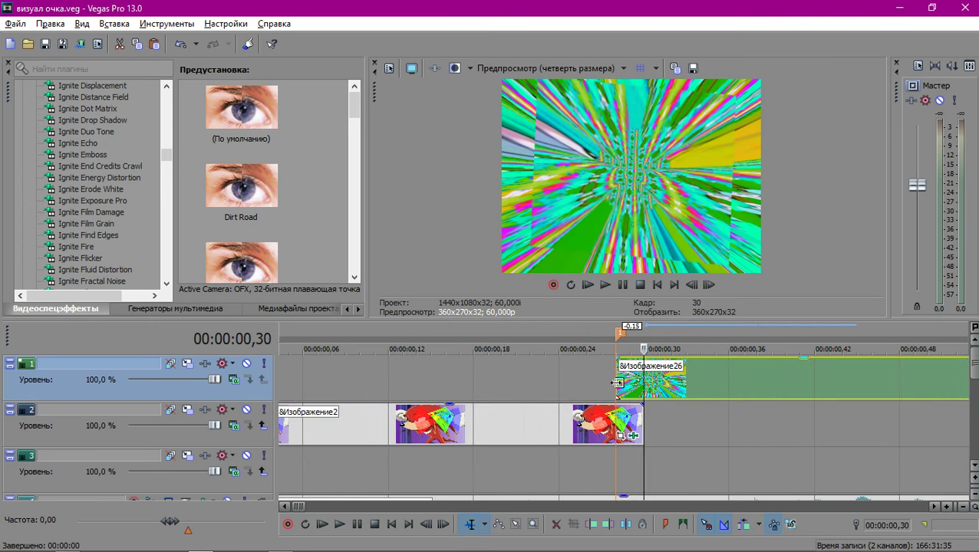
key(Right)
key(Right)
key(Right)
key(Right)
key(Right)
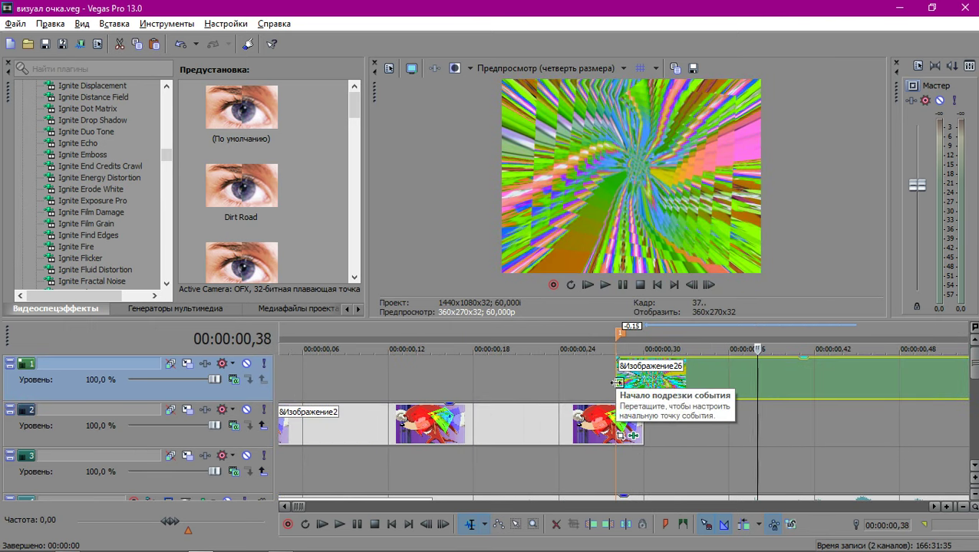
key(Right)
key(Right)
key(Right)
key(Right)
key(Right)
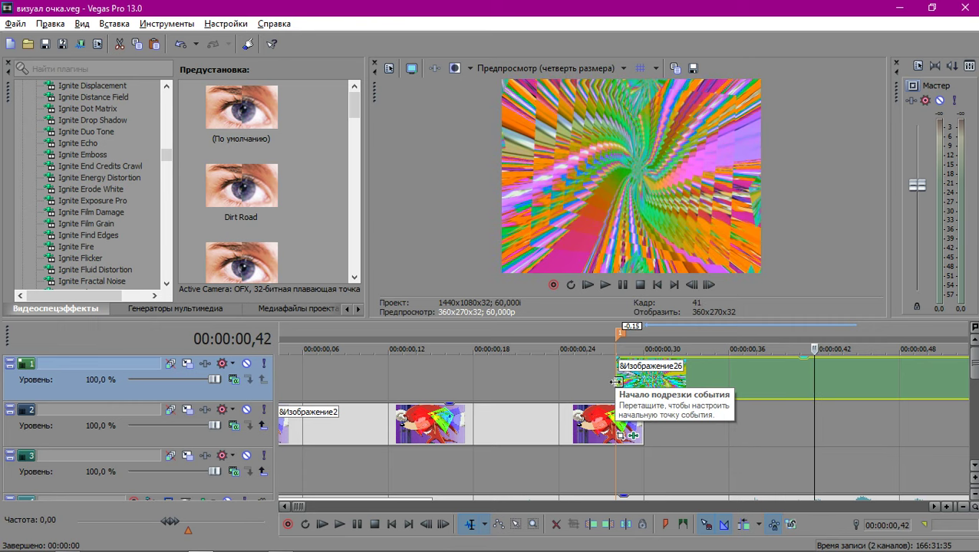
scroll(616, 383, down, 3)
key(Right)
key(Right)
key(Right)
key(Right)
key(Right)
key(Right)
scroll(616, 381, down, 2)
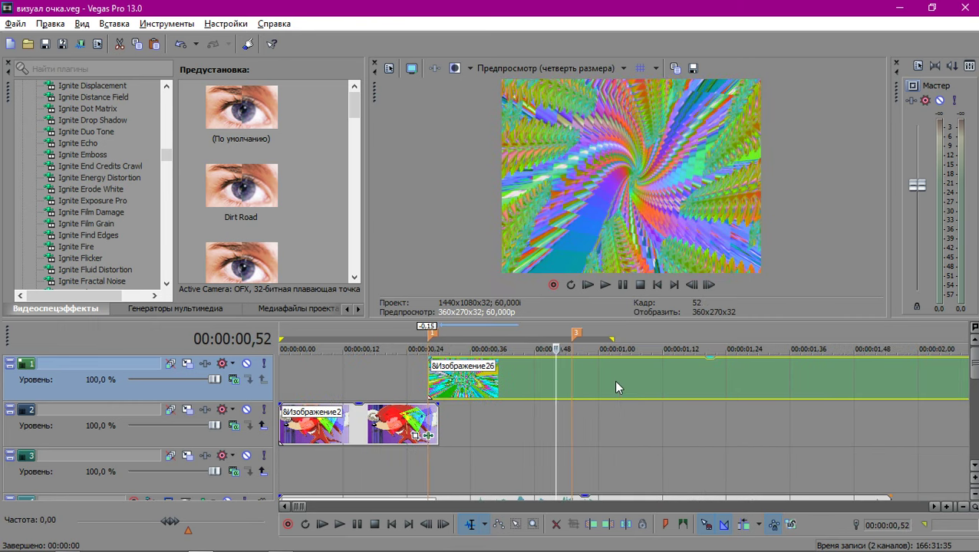
scroll(613, 379, down, 5)
click(531, 419)
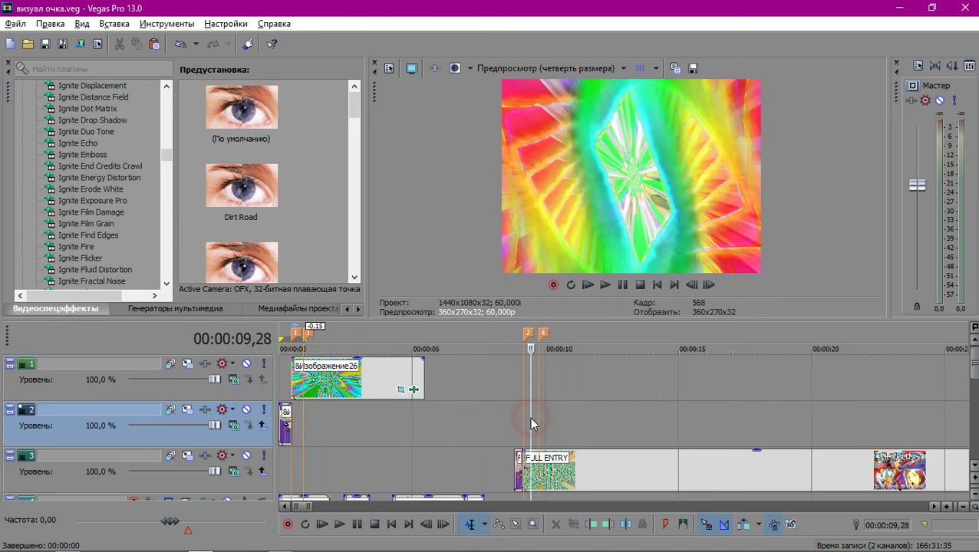
scroll(530, 419, down, 5)
scroll(527, 419, up, 2)
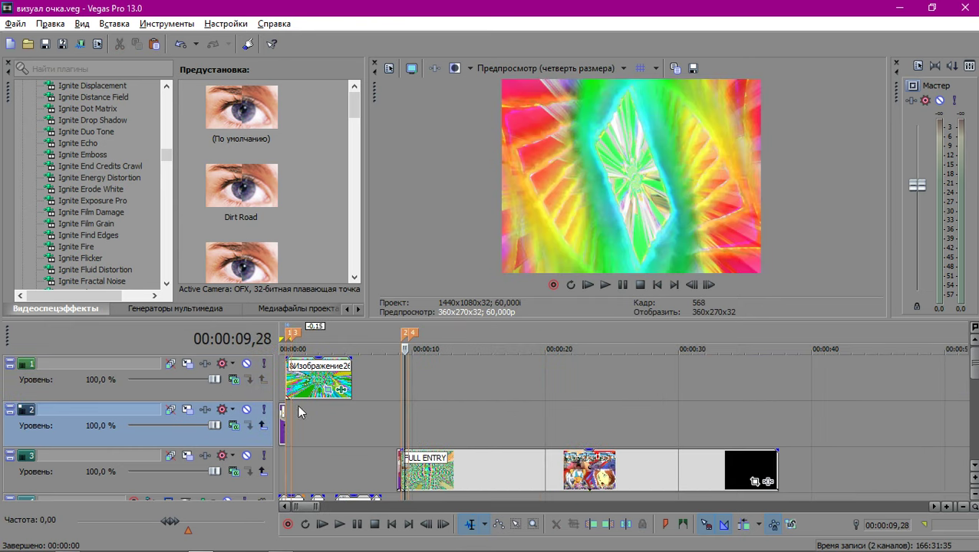
Return to the &Изображение26 clip at 00:00:00,29, enable its uni.Ecto effect and close the effects window.
click(284, 374)
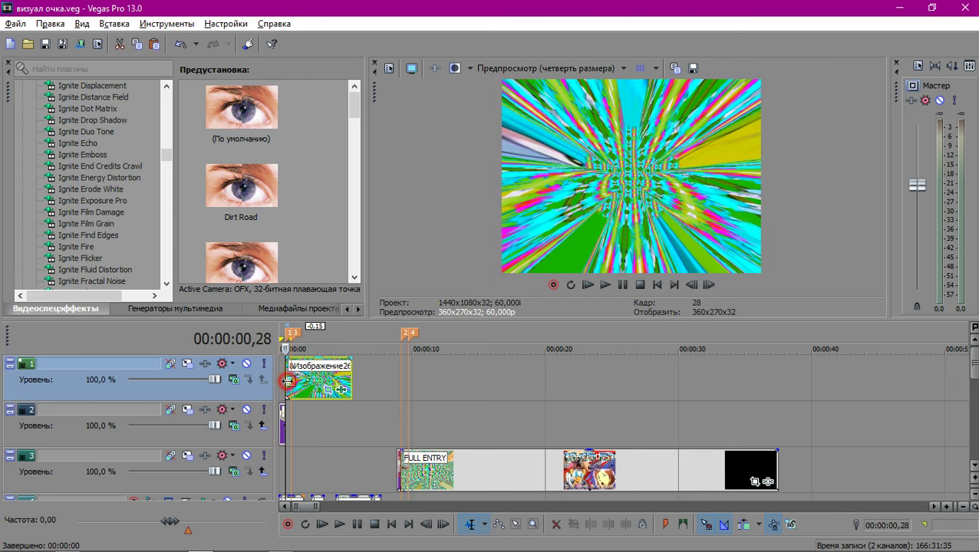
scroll(518, 408, up, 3)
scroll(441, 380, up, 2)
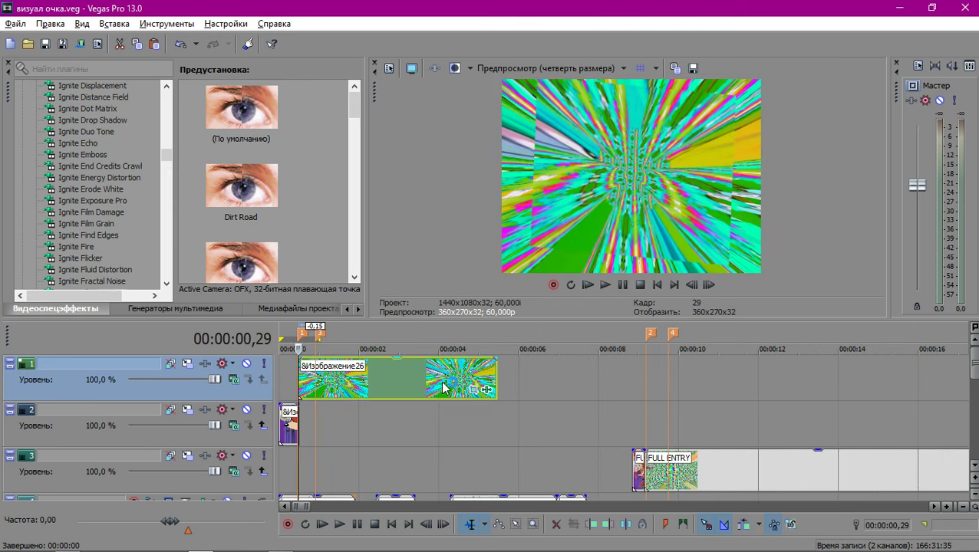
scroll(576, 365, up, 1)
click(548, 391)
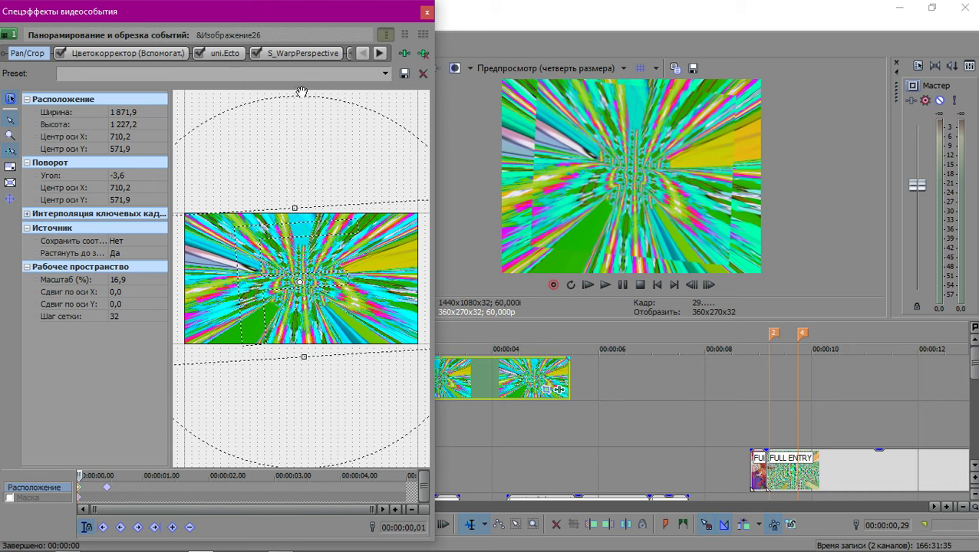
click(425, 11)
scroll(456, 385, up, 1)
scroll(457, 391, up, 6)
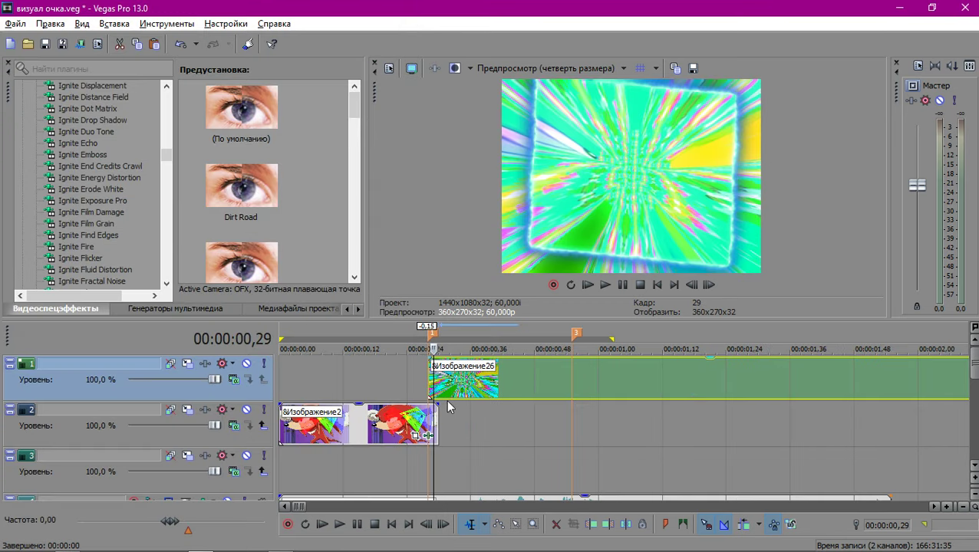
Examine the &Изображение26 animation frame by frame from 00:00:00,29 to just past marker 3.
key(Right)
key(Right)
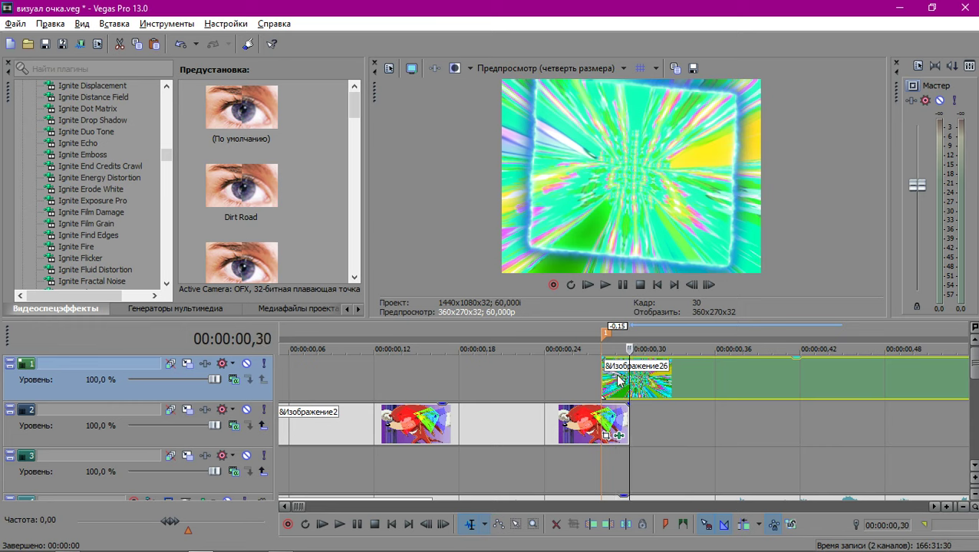
key(Right)
key(Right)
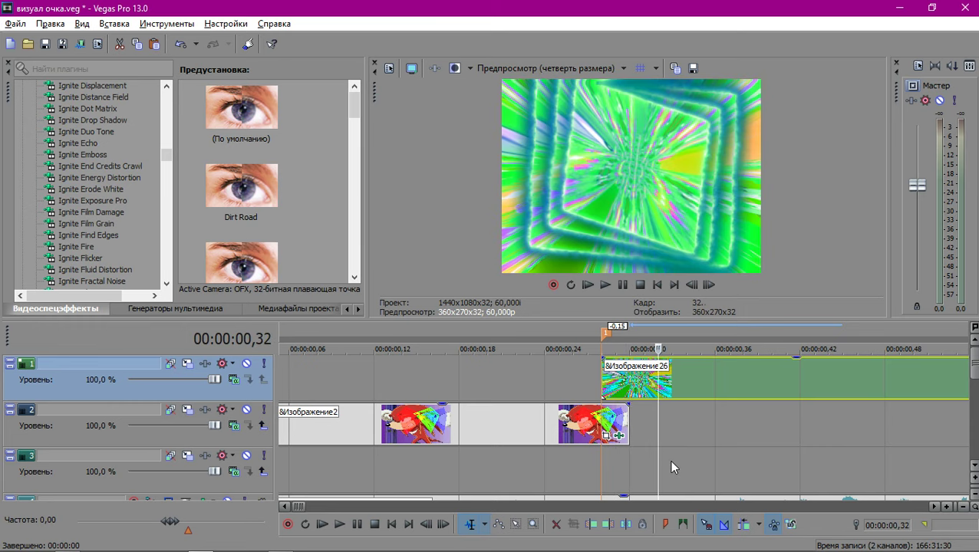
key(Right)
key(Right)
key(Right)
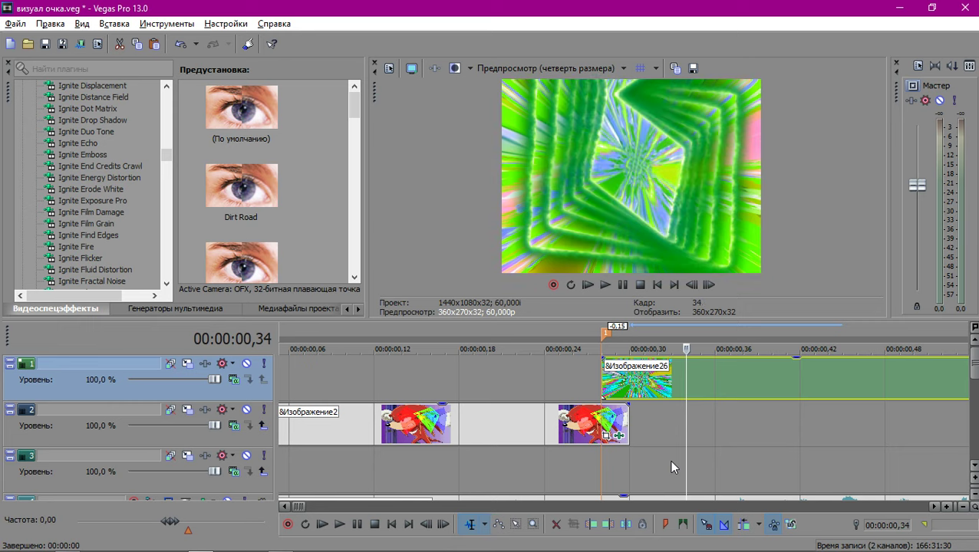
key(Right)
key(Right)
key(Right)
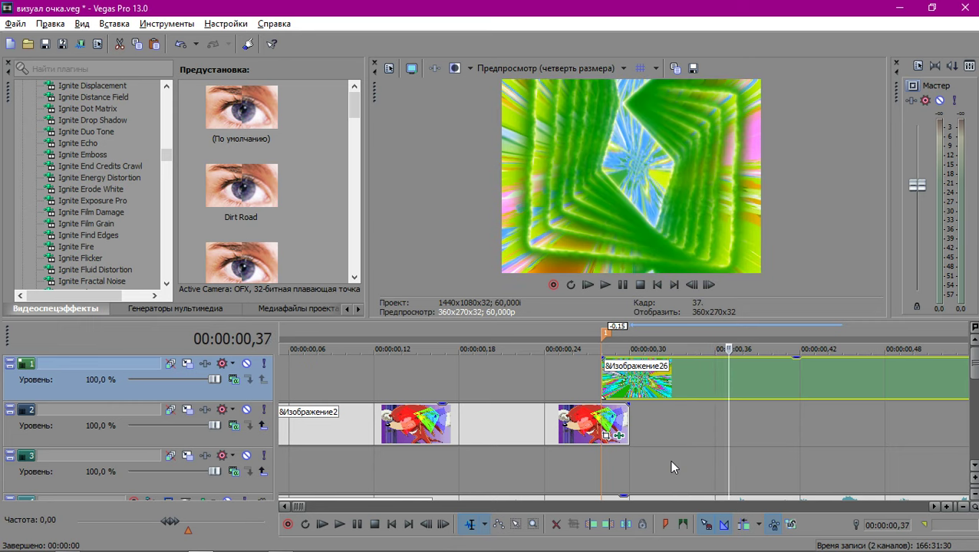
key(Right)
key(Right)
key(Right)
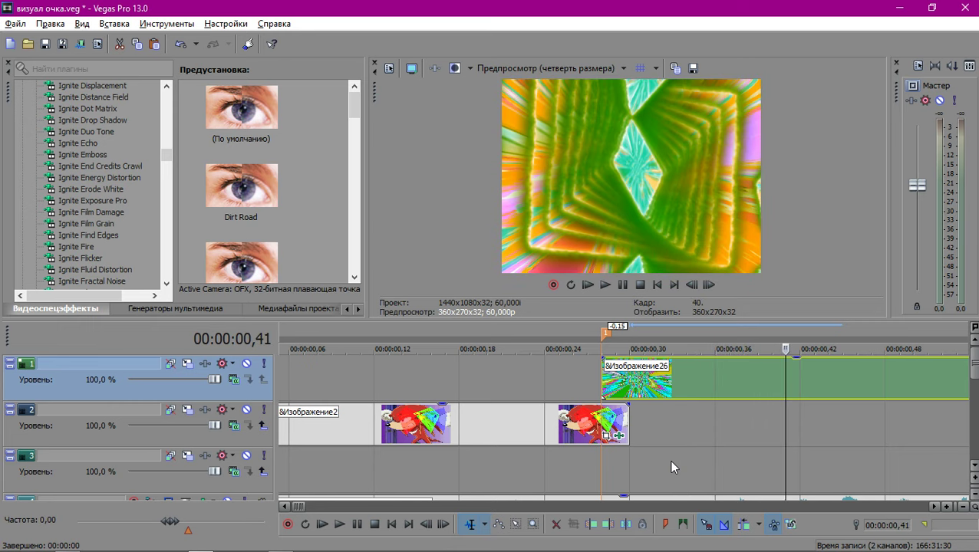
key(Right)
key(Right)
key(Right)
key(Right)
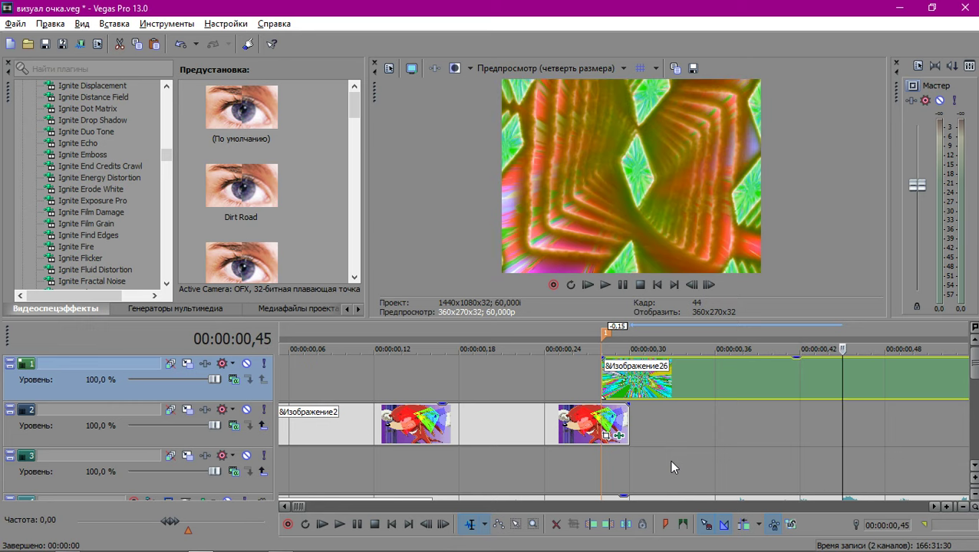
key(Right)
key(Right)
key(Right)
key(Right)
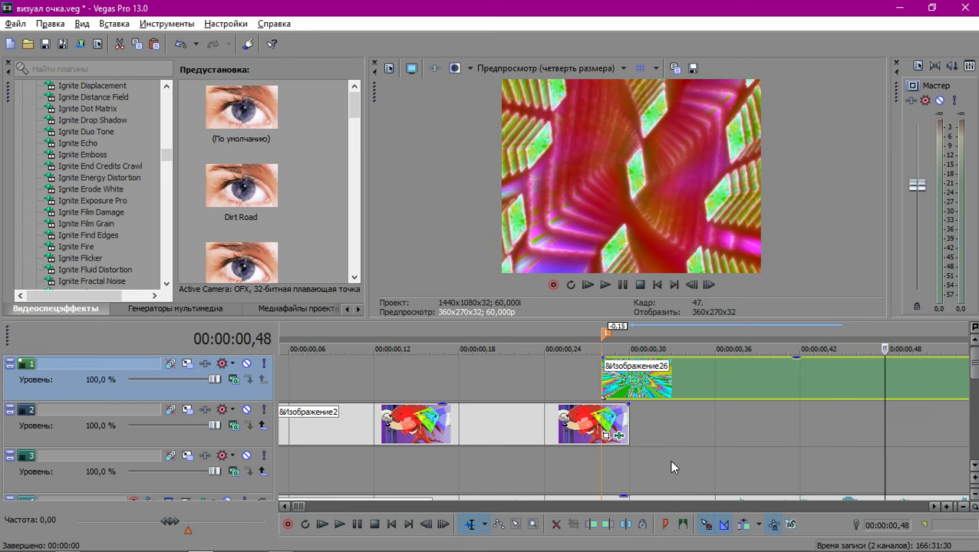
key(Right)
key(Right)
key(Right)
key(Right)
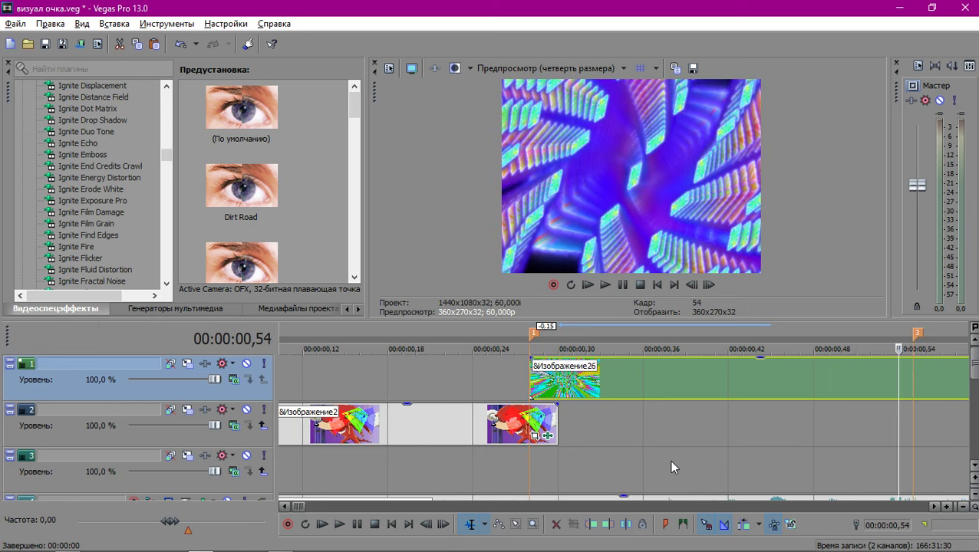
key(Right)
key(Right)
key(Right)
scroll(665, 459, down, 5)
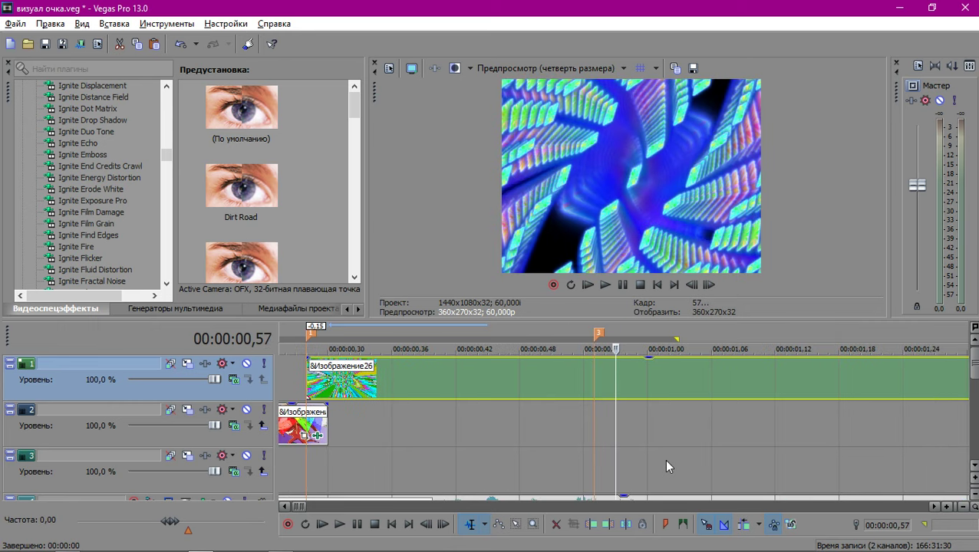
scroll(664, 459, up, 3)
key(Right)
key(Left)
key(Left)
key(Left)
key(Left)
key(Left)
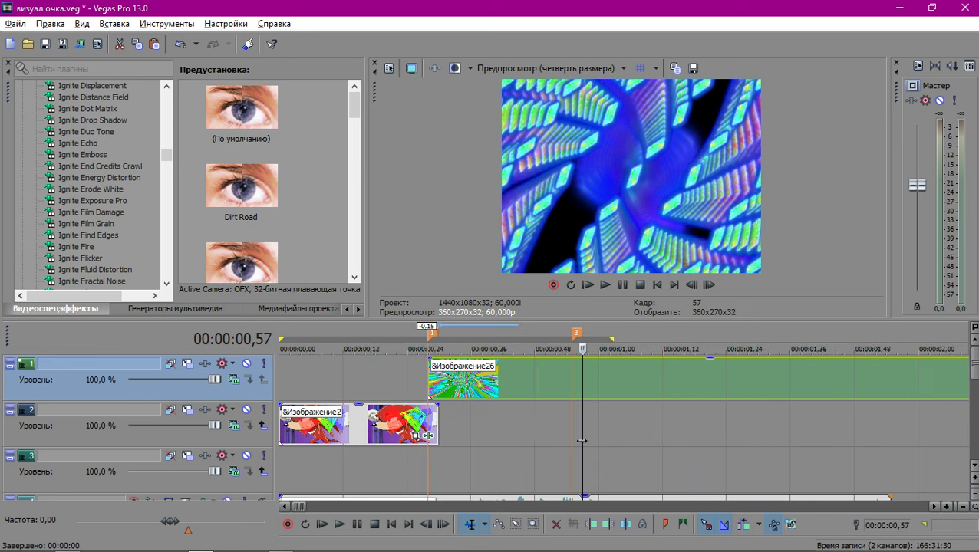
Place the cursor on marker 3 at 00:00:00,55 and apply the default uni.RGB Separation effect to the &Изображение26 clip.
click(574, 384)
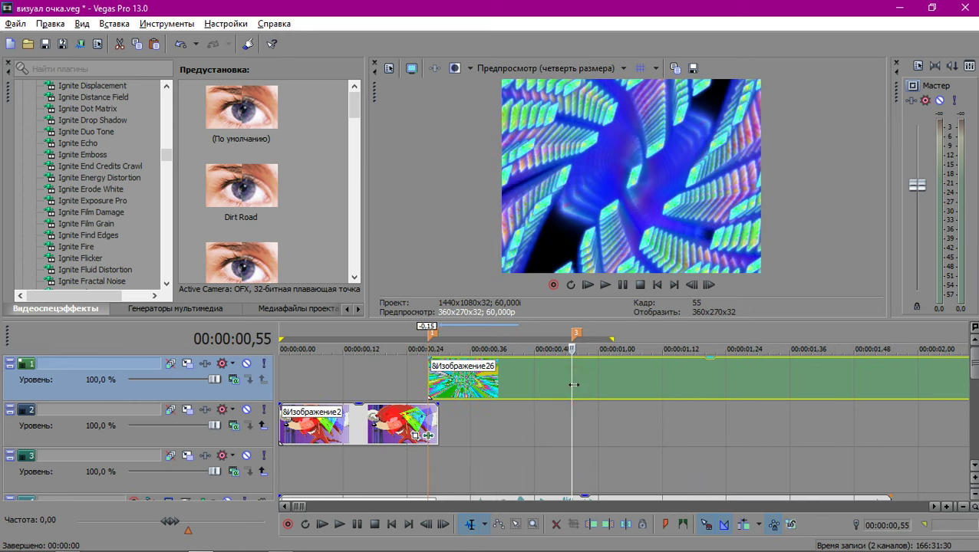
scroll(565, 387, down, 2)
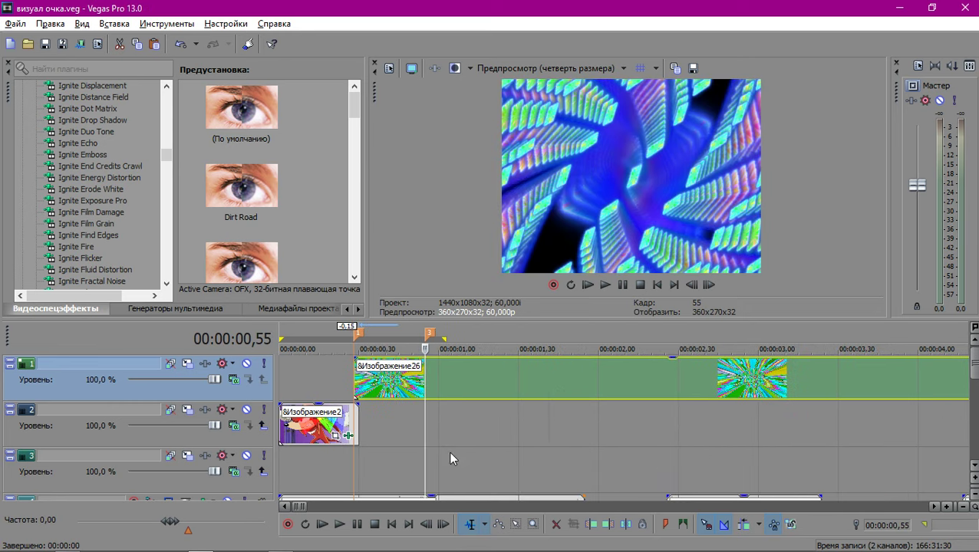
scroll(96, 203, down, 20)
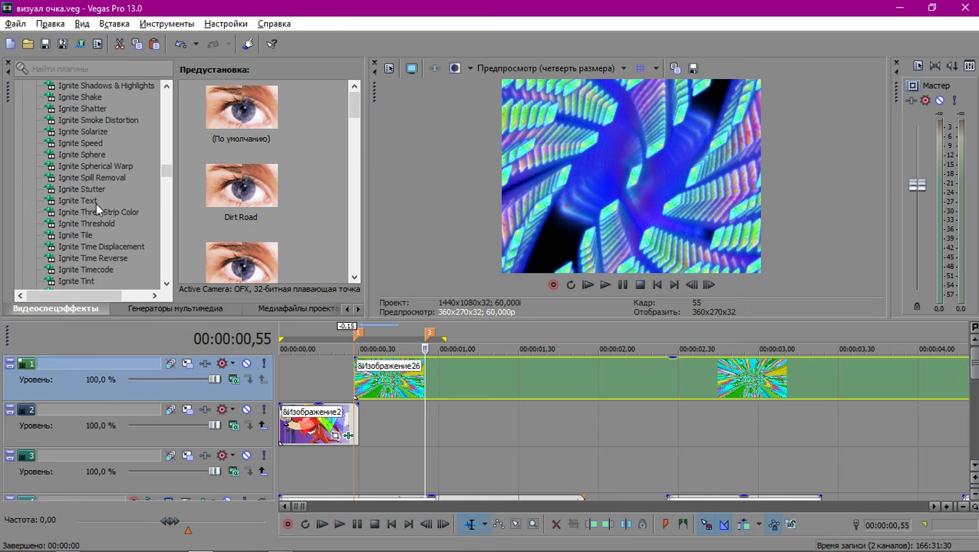
drag(166, 190, 166, 239)
scroll(123, 181, down, 5)
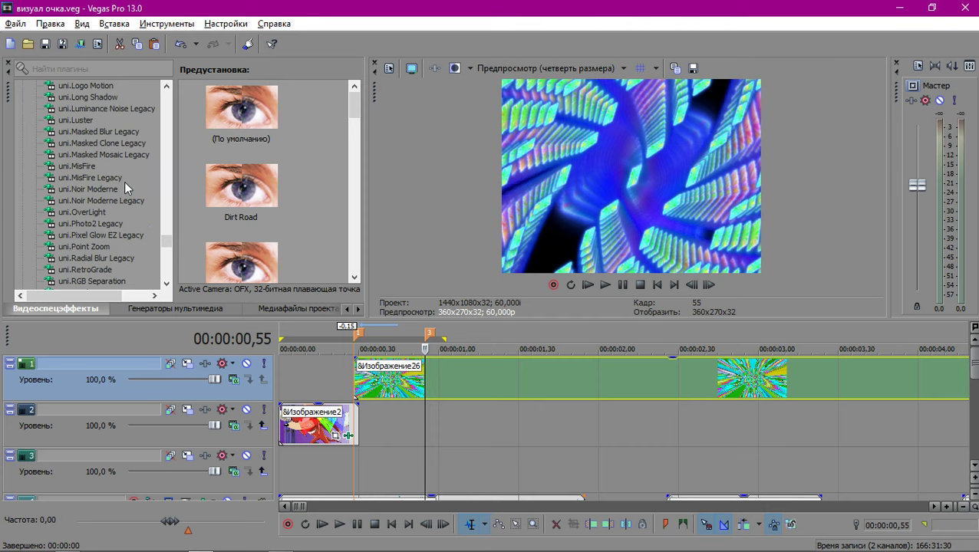
click(96, 214)
drag(96, 215, 422, 373)
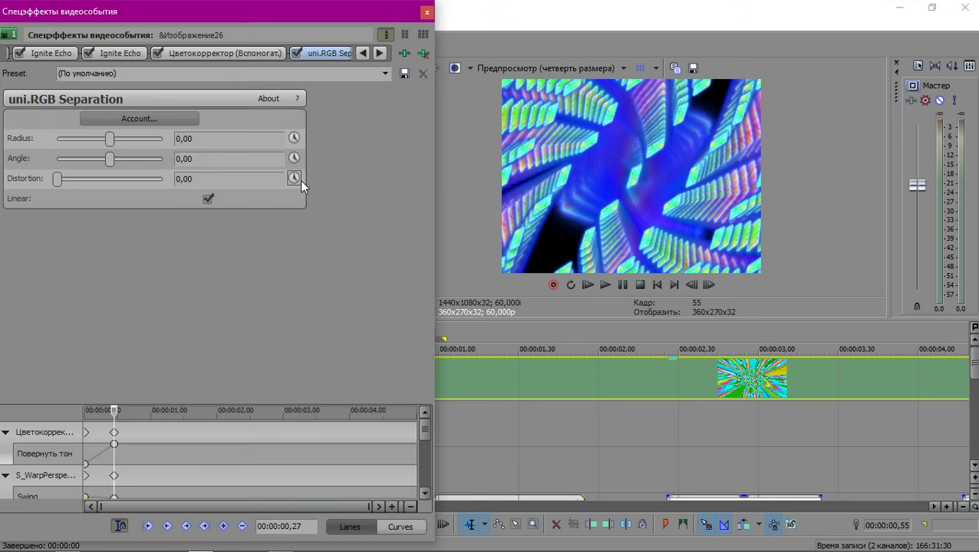
Animate the Distortion of uni.RGB Separation with a keyframe of 73,47 at marker 3, preview 00:00:00,42 and close the effects window.
click(296, 178)
drag(62, 179, 136, 184)
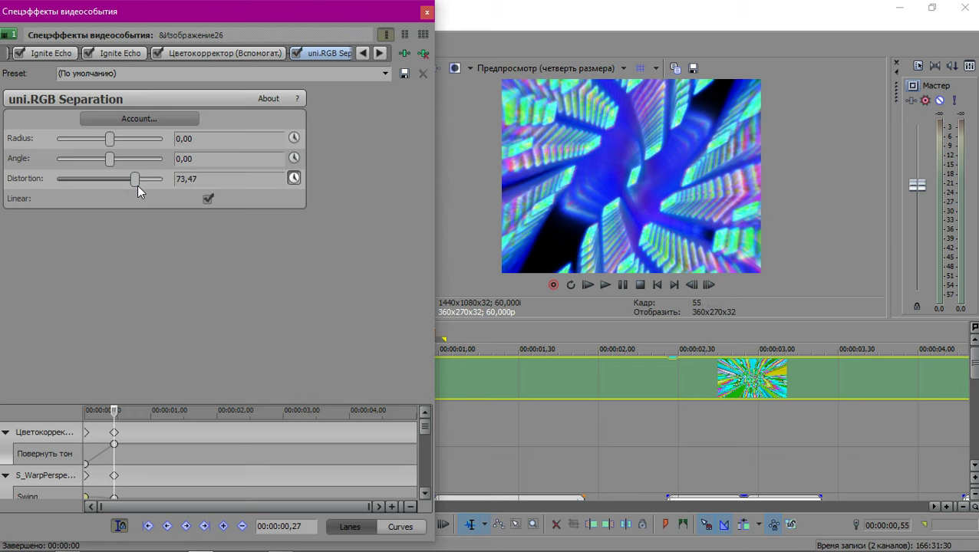
scroll(561, 397, down, 2)
scroll(543, 396, up, 3)
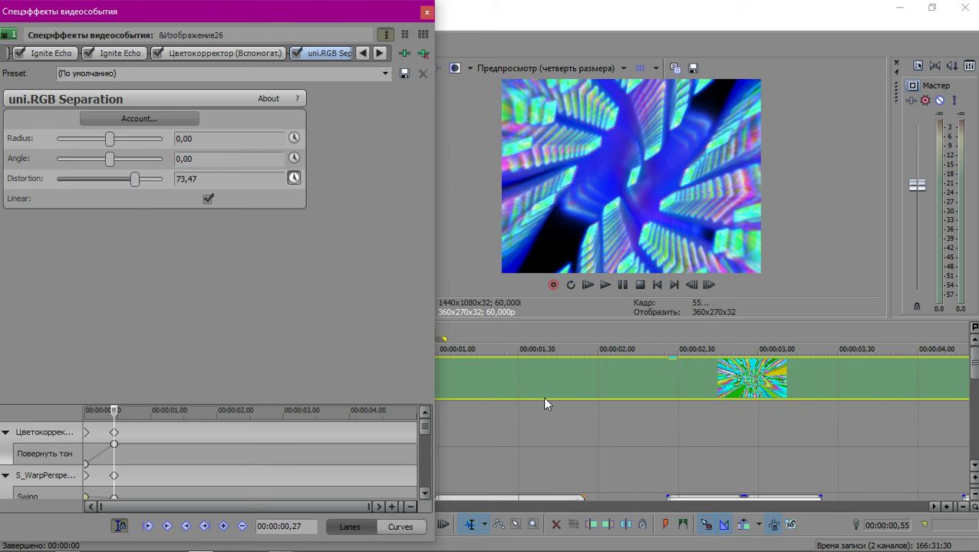
scroll(541, 397, up, 4)
click(523, 414)
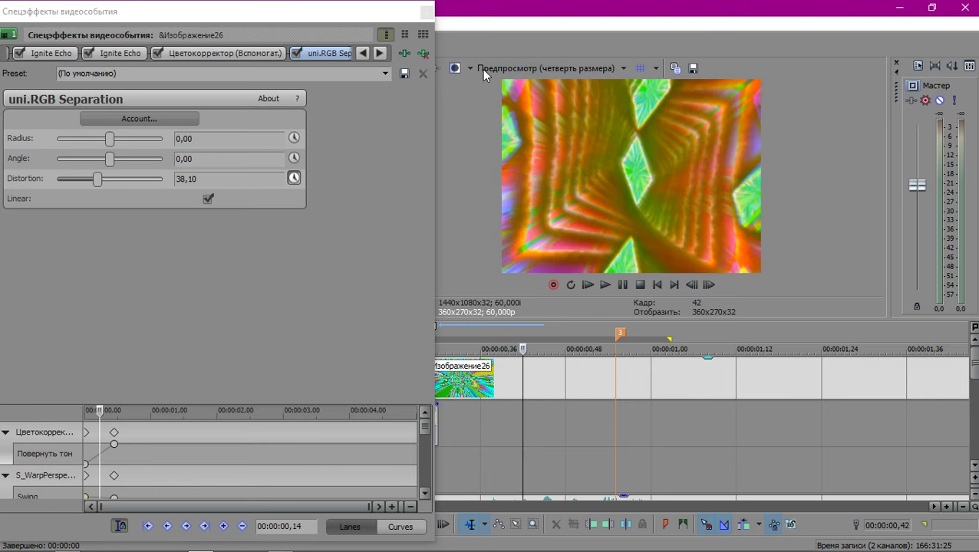
click(426, 12)
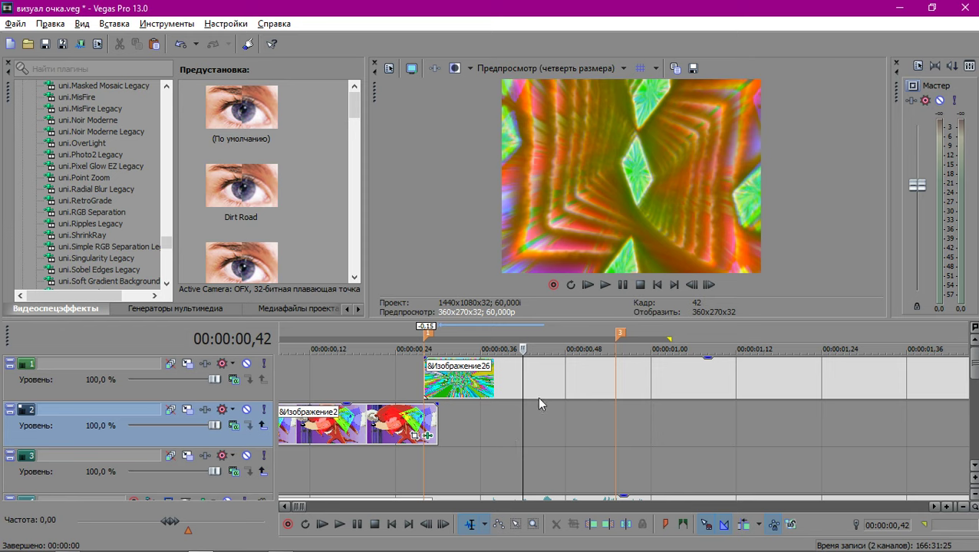
Set the starting Distortion keyframe of uni.RGB Separation on &Изображение26 to Slow Fade and close the effects window.
scroll(498, 391, down, 10)
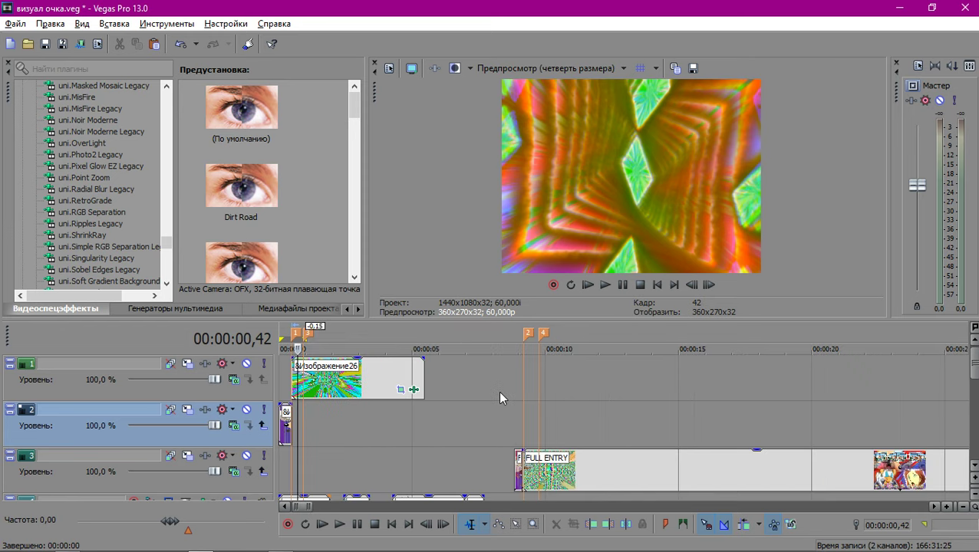
click(415, 390)
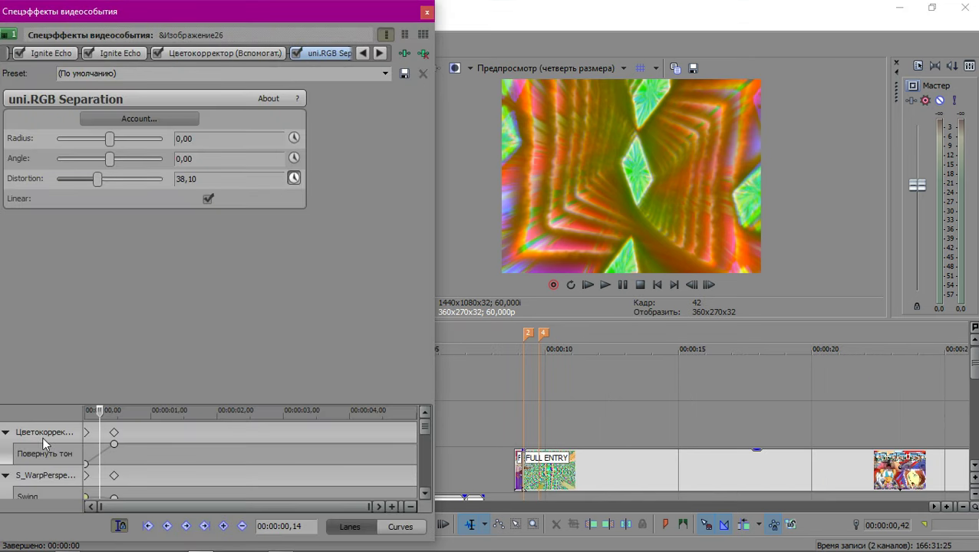
drag(56, 402, 66, 211)
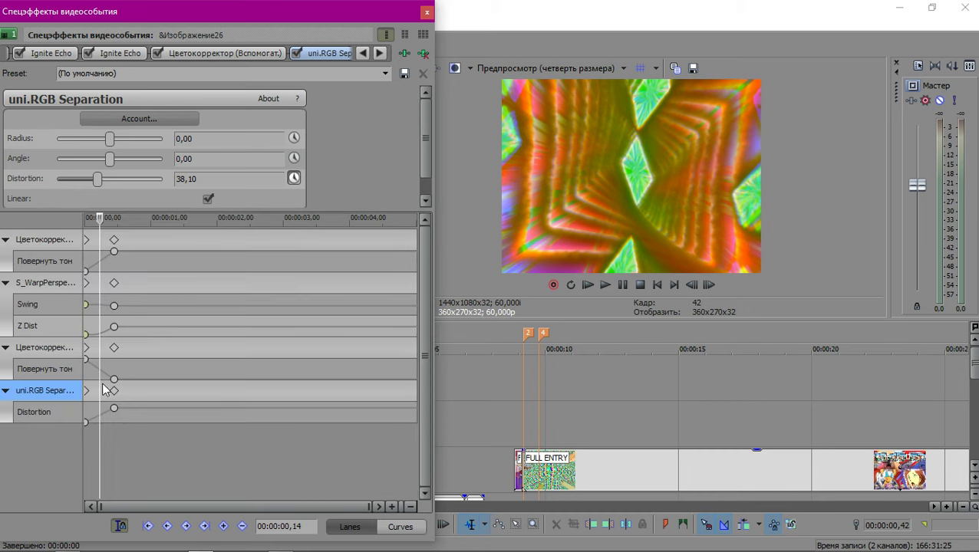
click(85, 422)
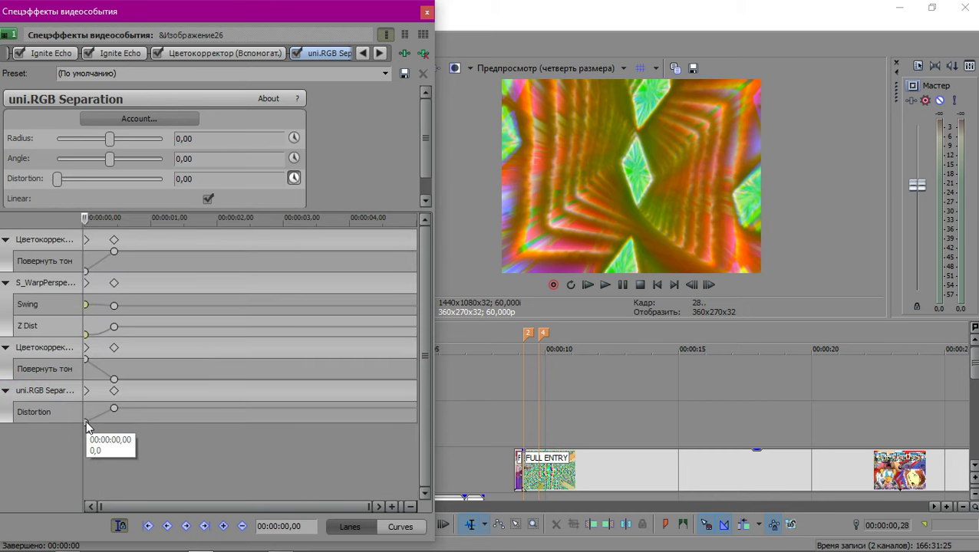
click(85, 423)
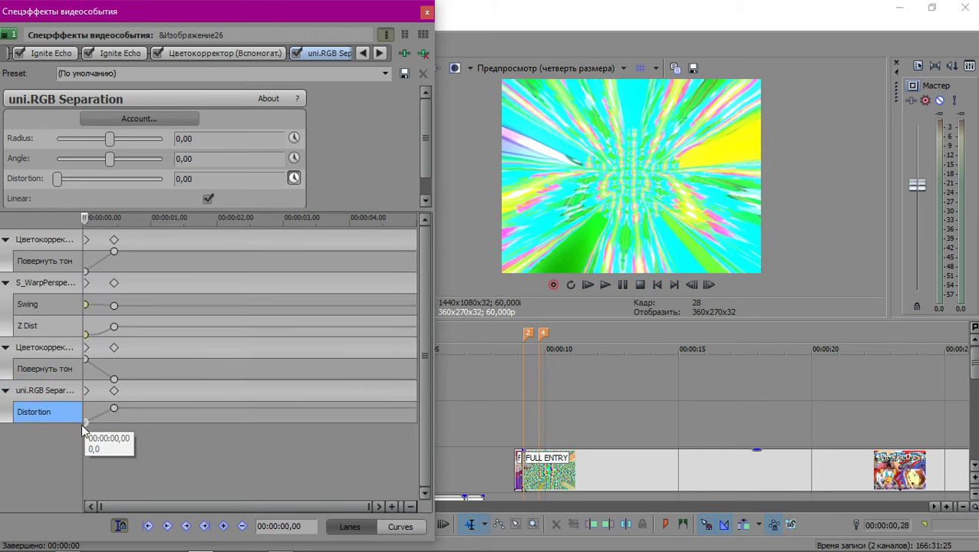
right_click(85, 422)
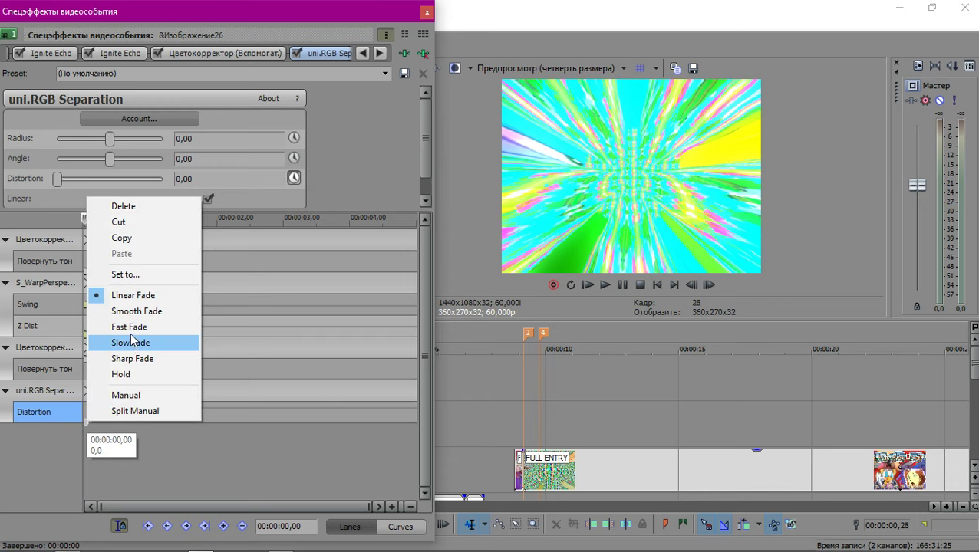
click(132, 344)
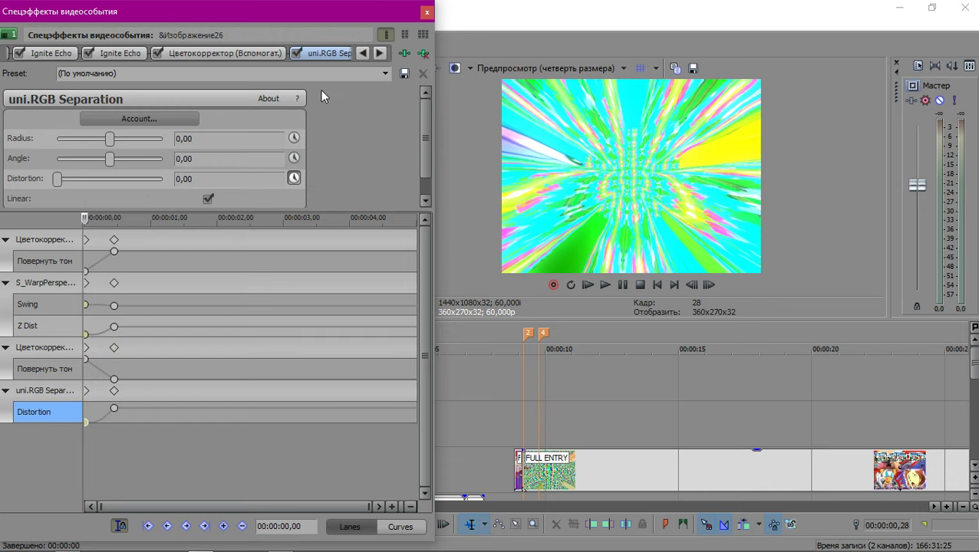
click(427, 12)
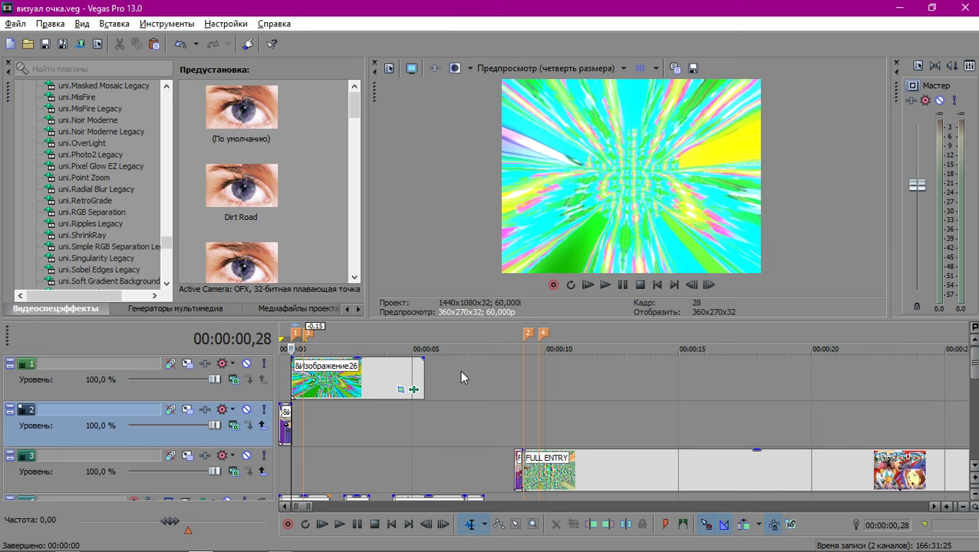
Play the &Изображение26 animation from marker 1 to just past marker 3 to check its motion and distortion.
scroll(472, 392, up, 5)
scroll(487, 420, up, 5)
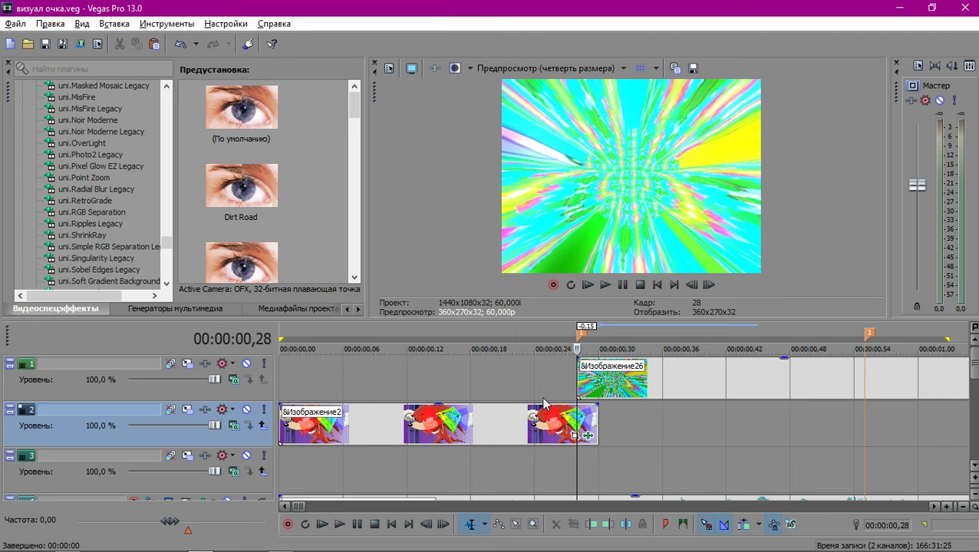
double_click(638, 374)
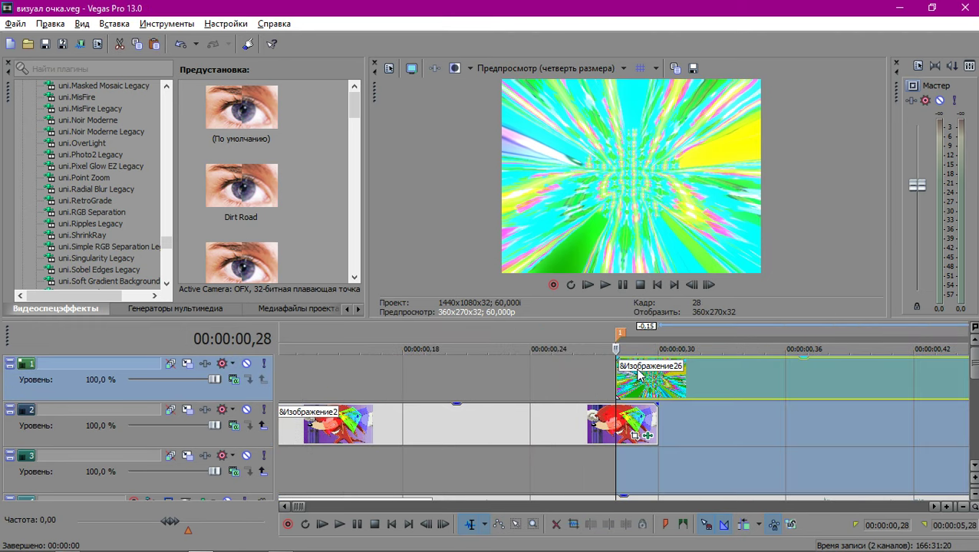
click(636, 375)
key(space)
scroll(644, 425, down, 3)
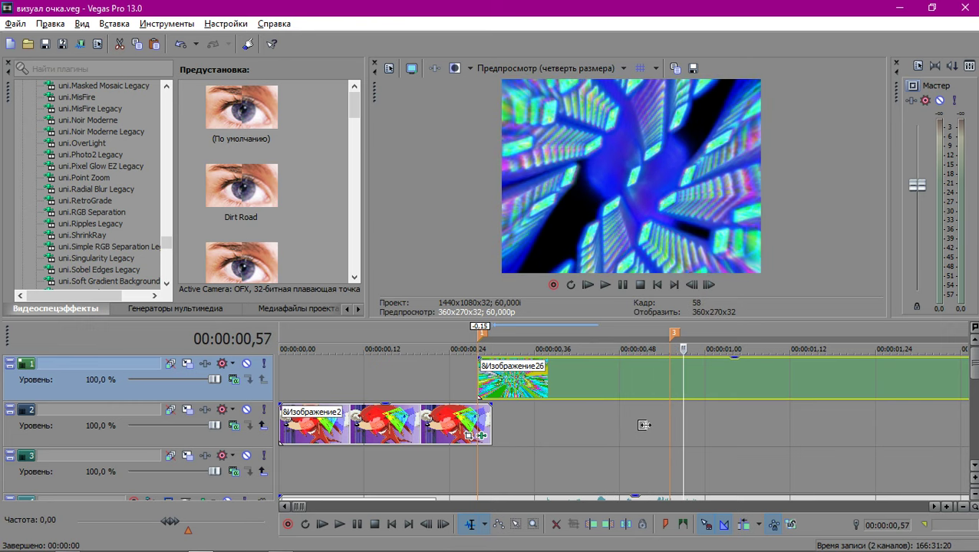
double_click(643, 425)
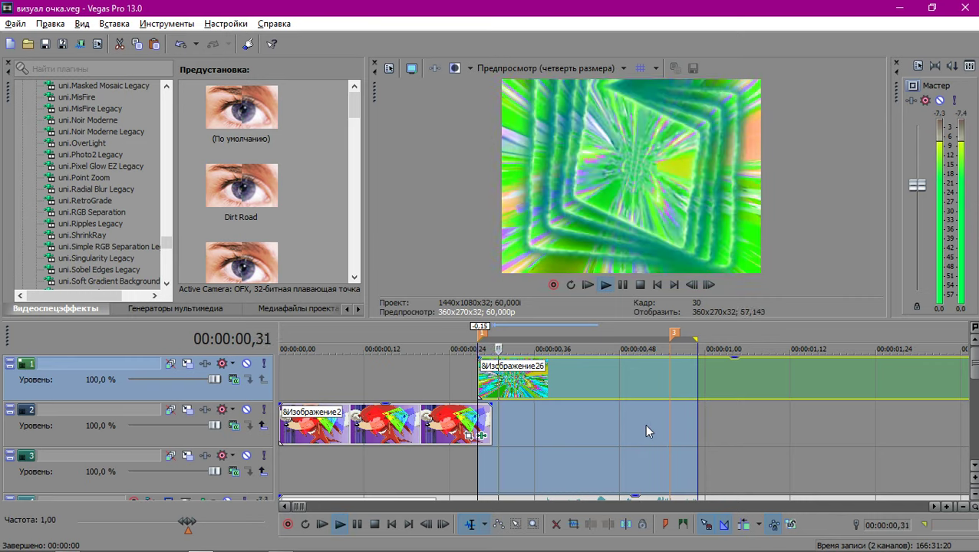
Play the FULL ENTRY reference repeatedly from 00:00:09,09 to compare it with the &Изображение26 animation.
scroll(393, 438, down, 3)
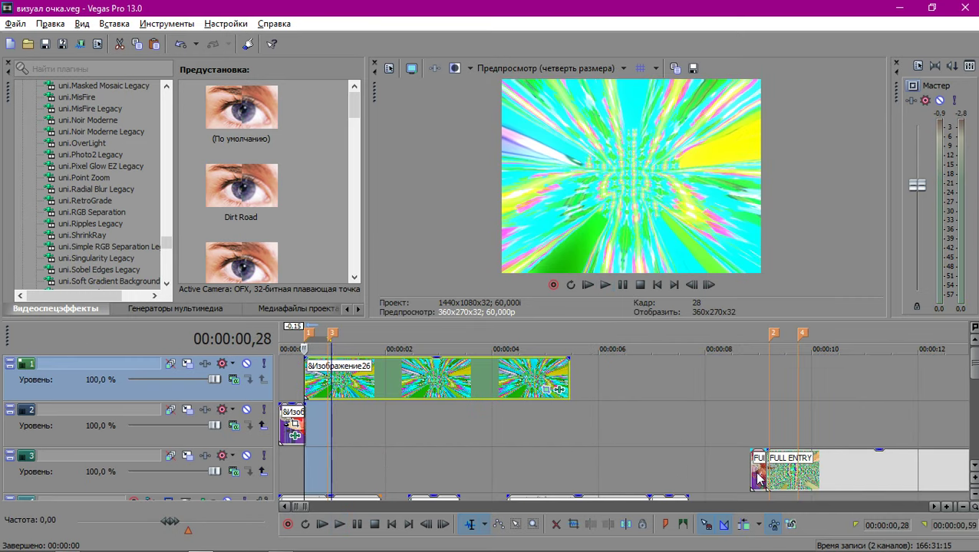
click(770, 470)
scroll(754, 474, up, 5)
key(space)
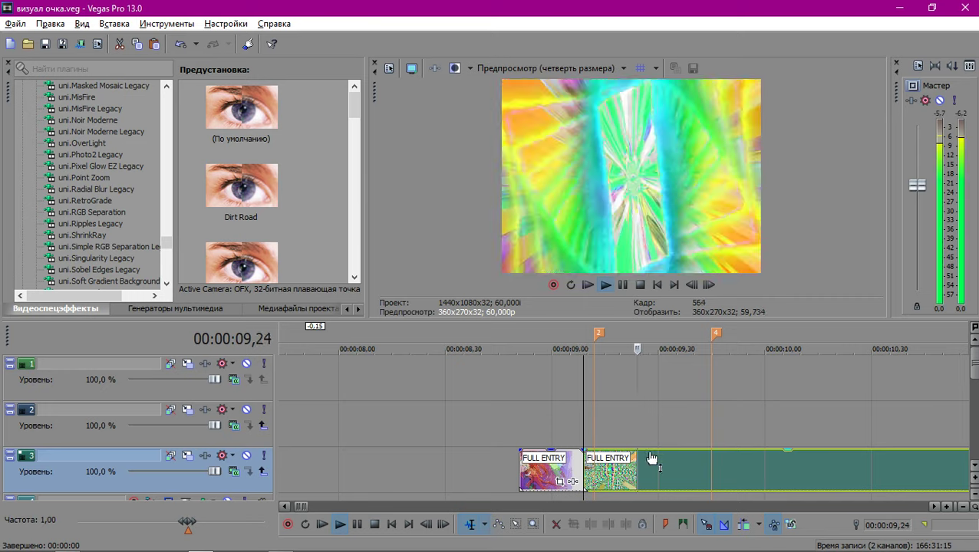
key(space)
key(space)
key(space)
key(space)
key(space)
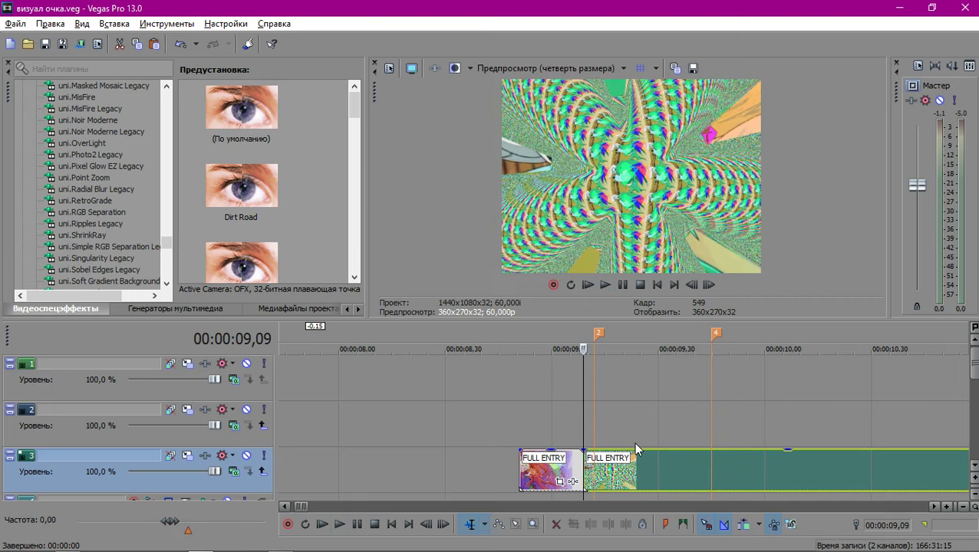
key(space)
key(space)
scroll(424, 453, down, 8)
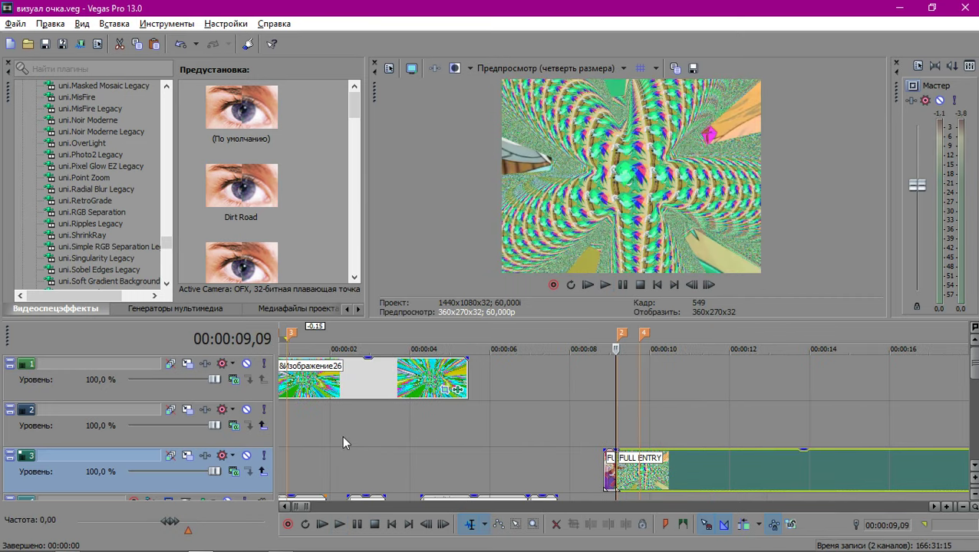
At 00:00:00,30, apply preset 1 to uni.RGB Separation on &Изображение26, giving a Distortion keyframe of 100,00 at effect time 00:00:00,02.
scroll(343, 437, down, 1)
click(290, 422)
scroll(528, 391, up, 2)
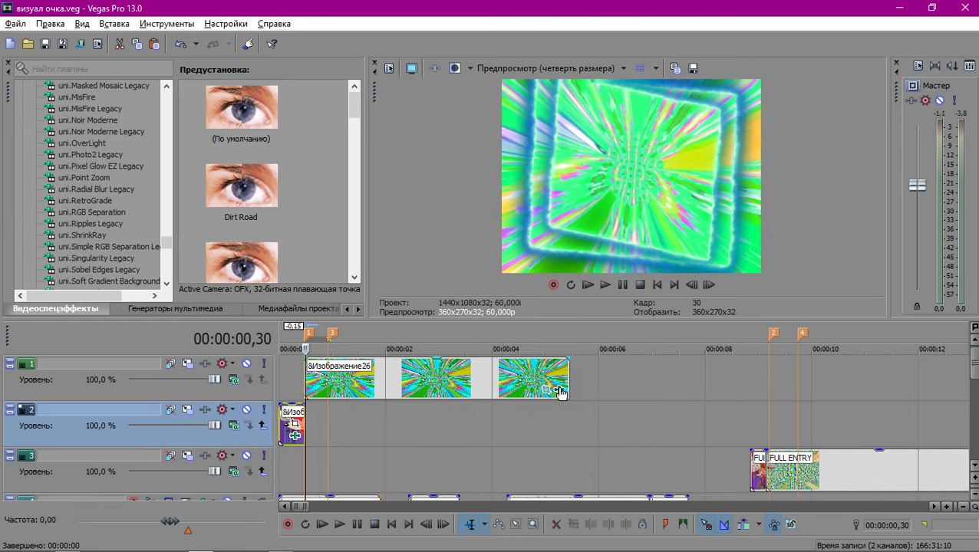
click(558, 390)
scroll(526, 437, up, 10)
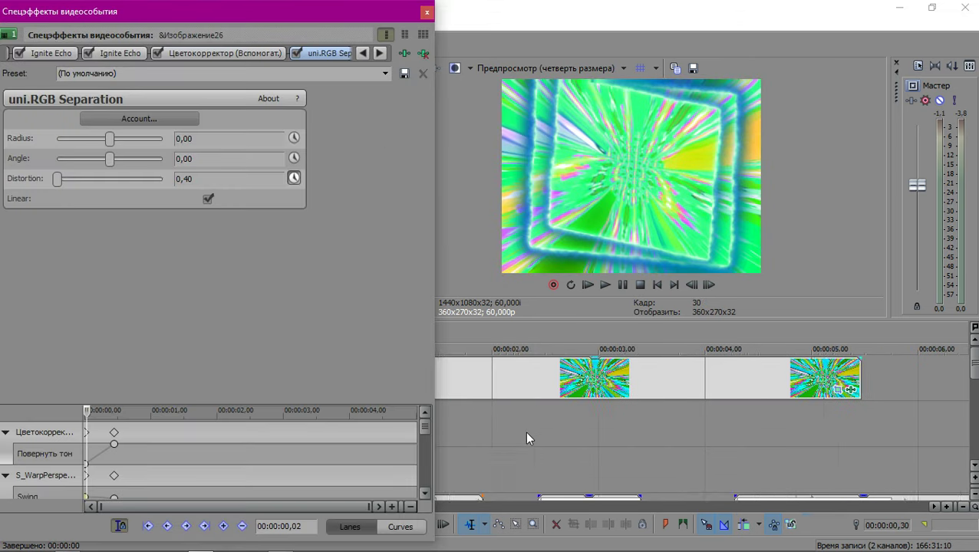
click(623, 384)
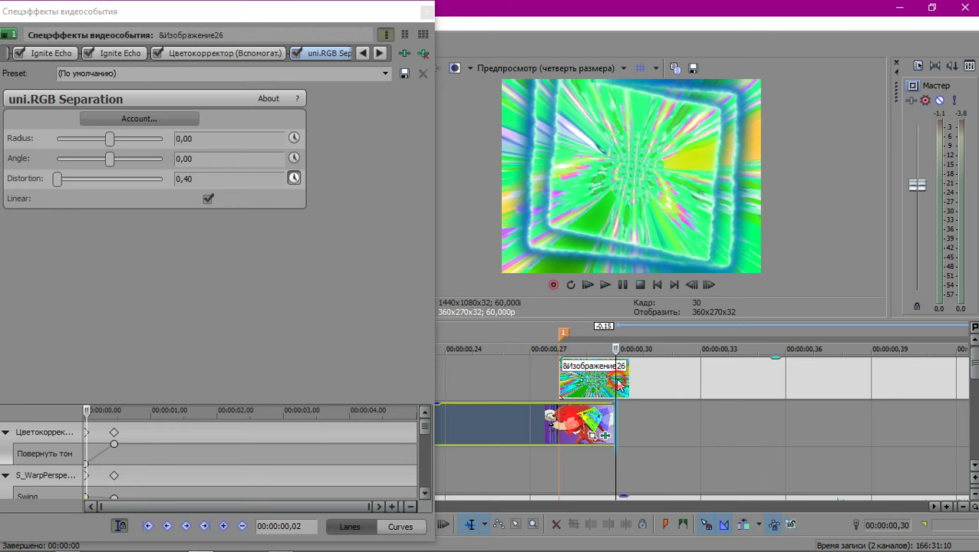
key(space)
key(space)
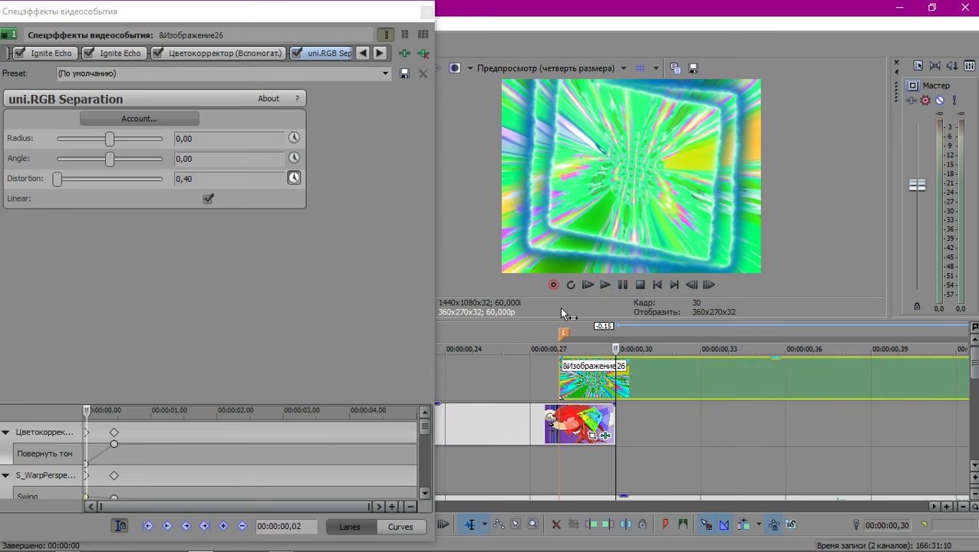
scroll(345, 72, down, 1)
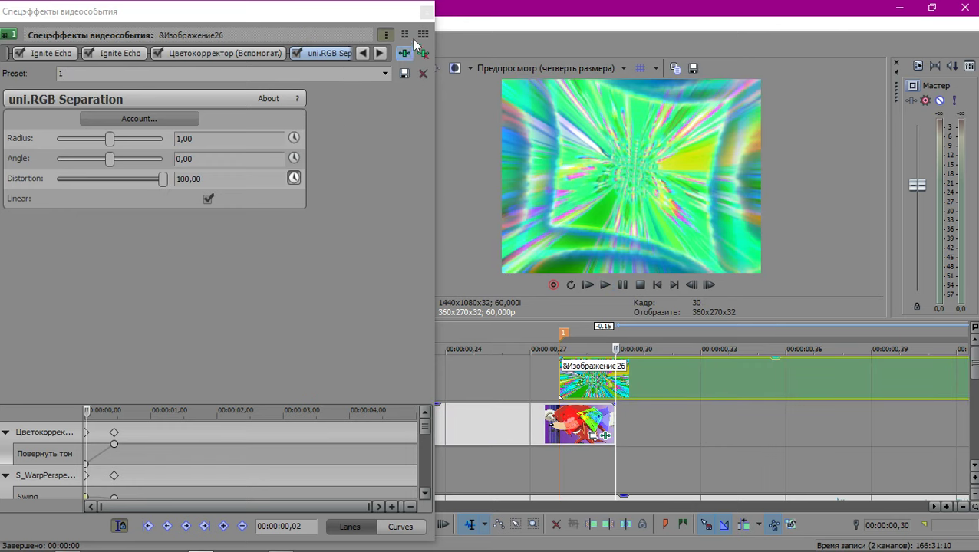
click(293, 178)
drag(141, 400, 160, 257)
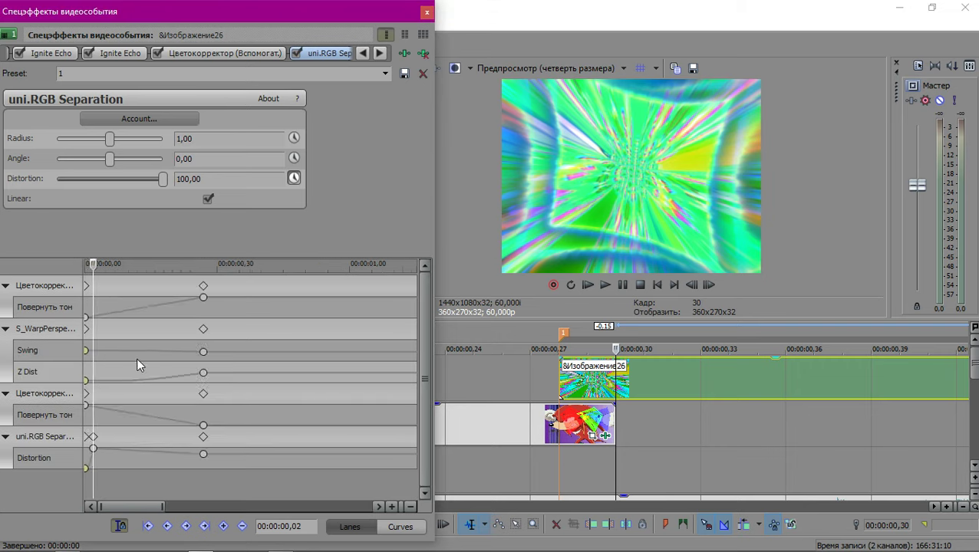
Add a Z Dist keyframe of 1,043 to S_WarpPerspective at effect time 00:00:00,09.
scroll(164, 351, down, 1)
scroll(108, 404, down, 2)
scroll(107, 393, up, 2)
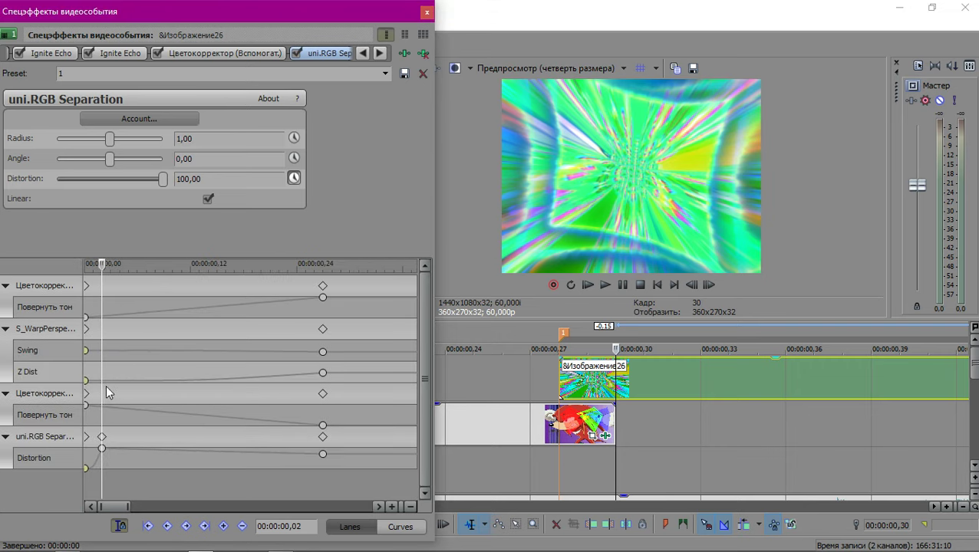
scroll(106, 384, down, 2)
click(93, 383)
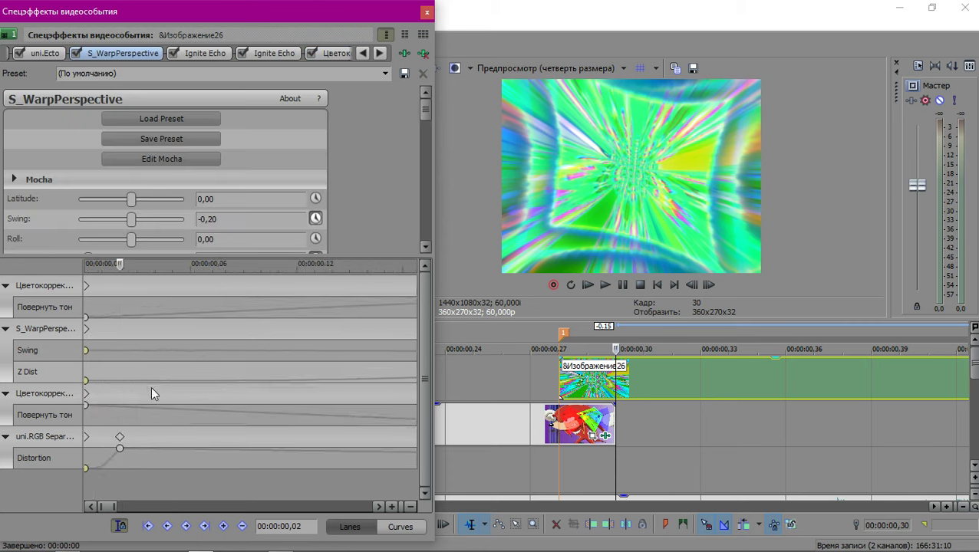
click(124, 373)
scroll(367, 177, down, 5)
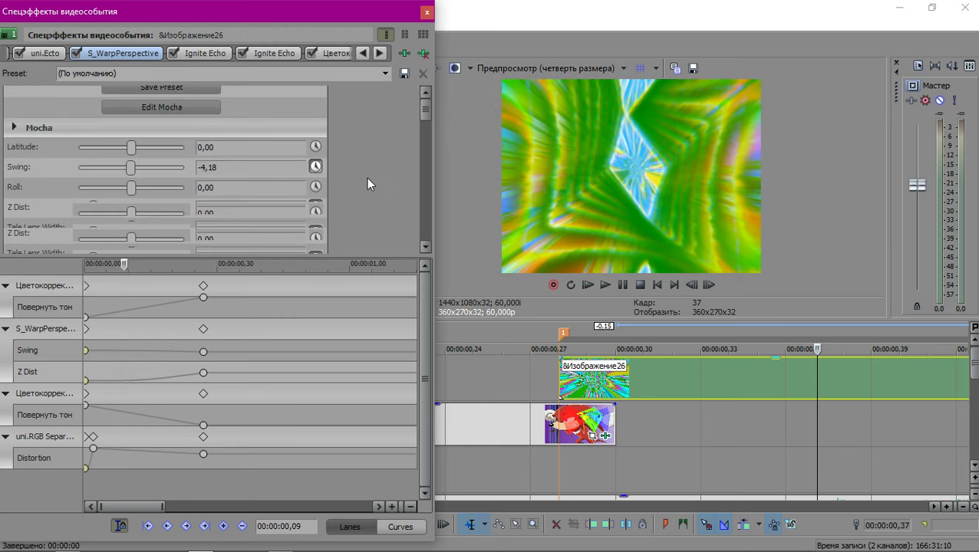
scroll(367, 177, down, 3)
scroll(367, 177, up, 3)
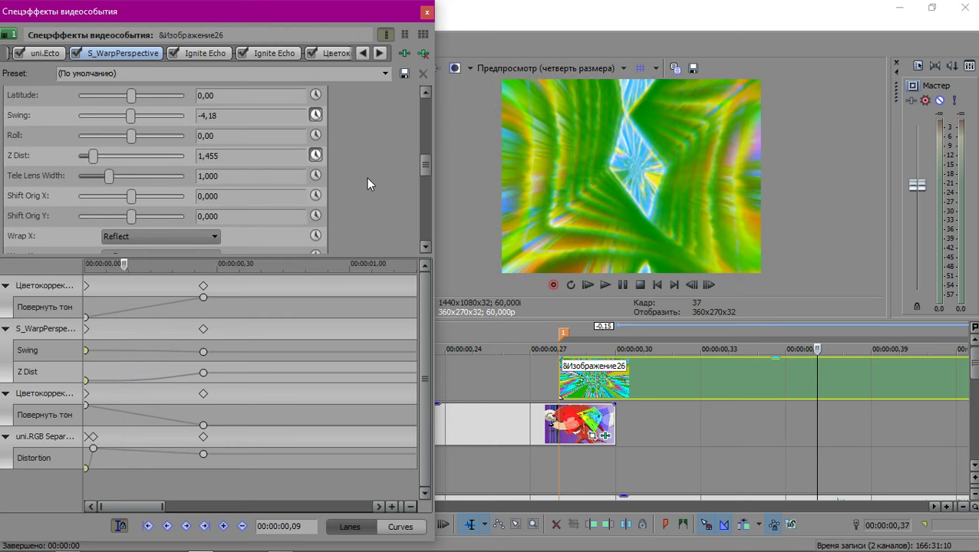
drag(93, 154, 91, 159)
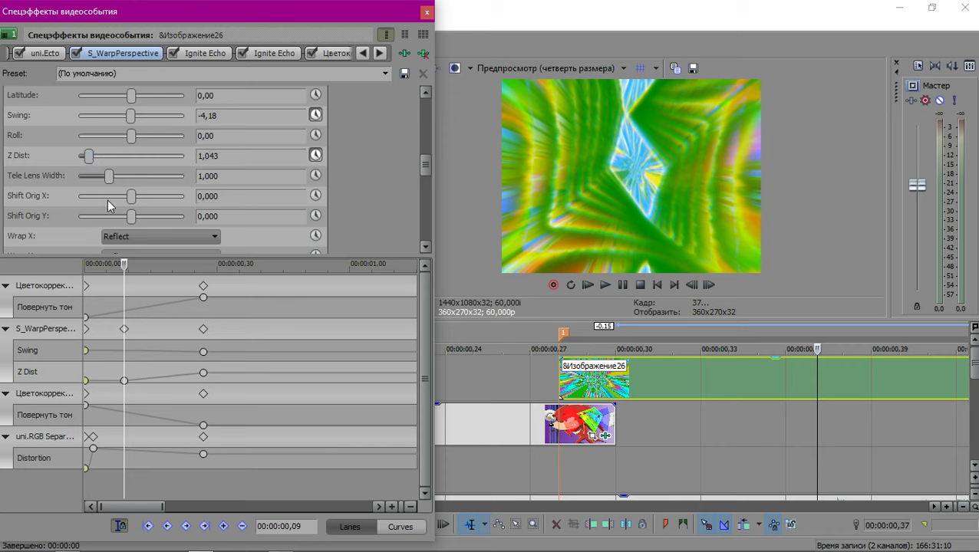
Change the interpolation type of the Z Dist keyframe at 00:00:00,09.
scroll(166, 386, up, 4)
click(245, 382)
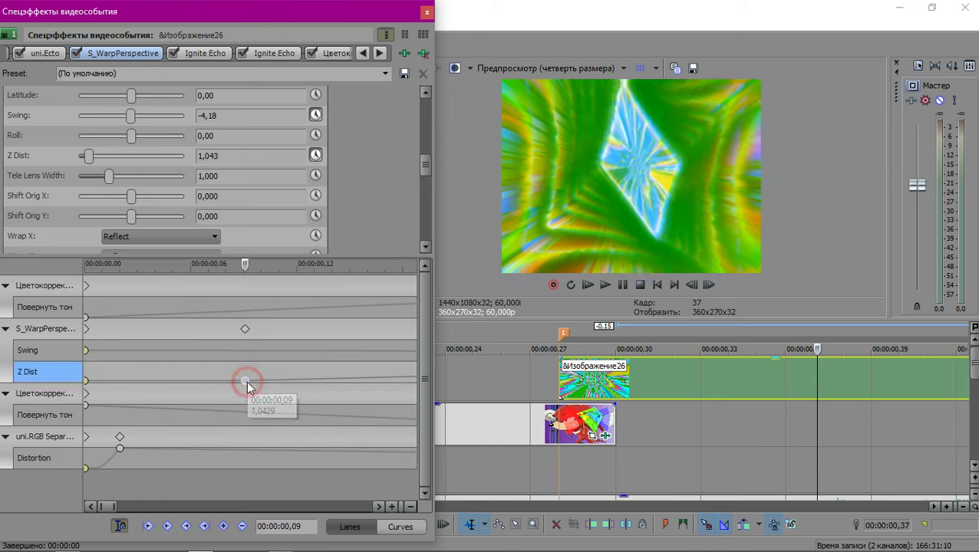
right_click(246, 382)
click(299, 305)
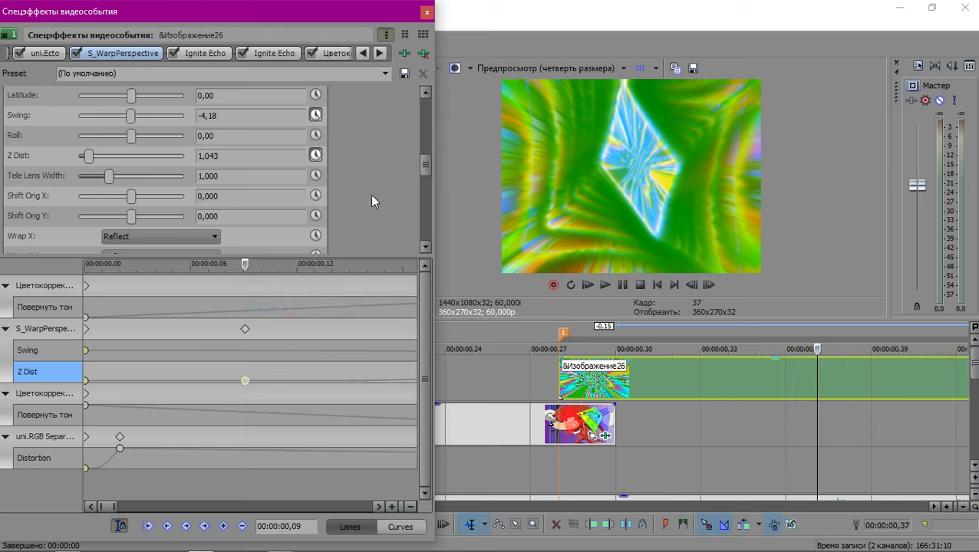
Set the starting Pan/Crop position keyframe of &Изображение26 to Сглаживание and close the effects window.
click(366, 54)
click(365, 54)
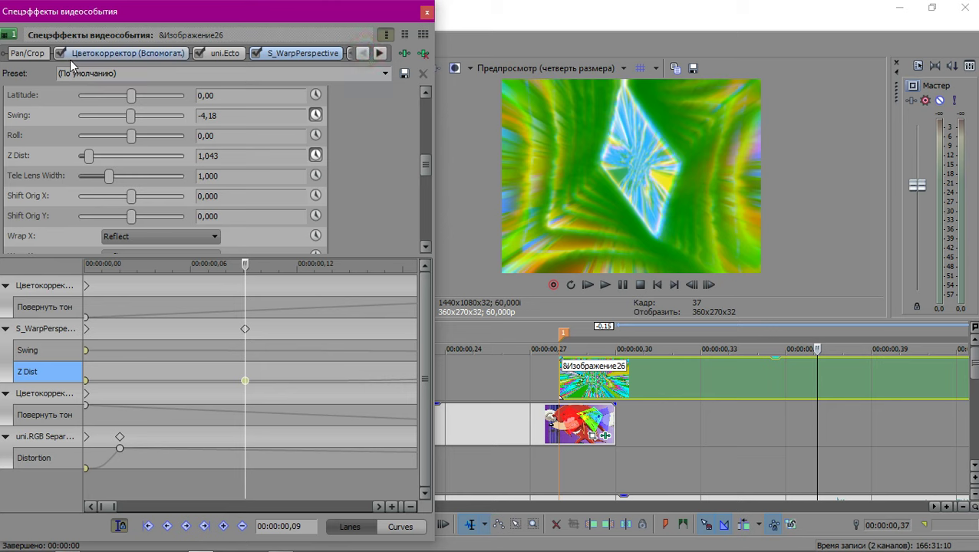
click(27, 53)
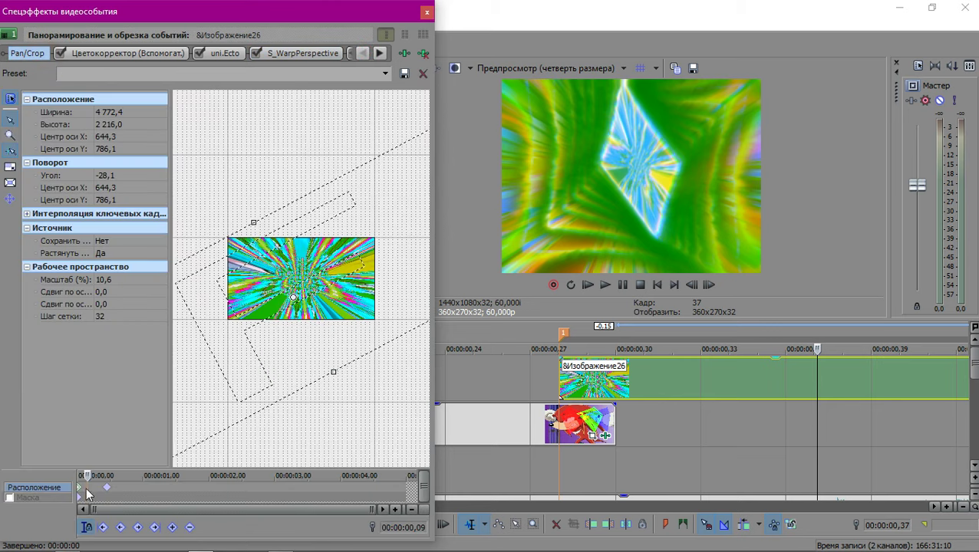
scroll(127, 496, up, 5)
right_click(80, 491)
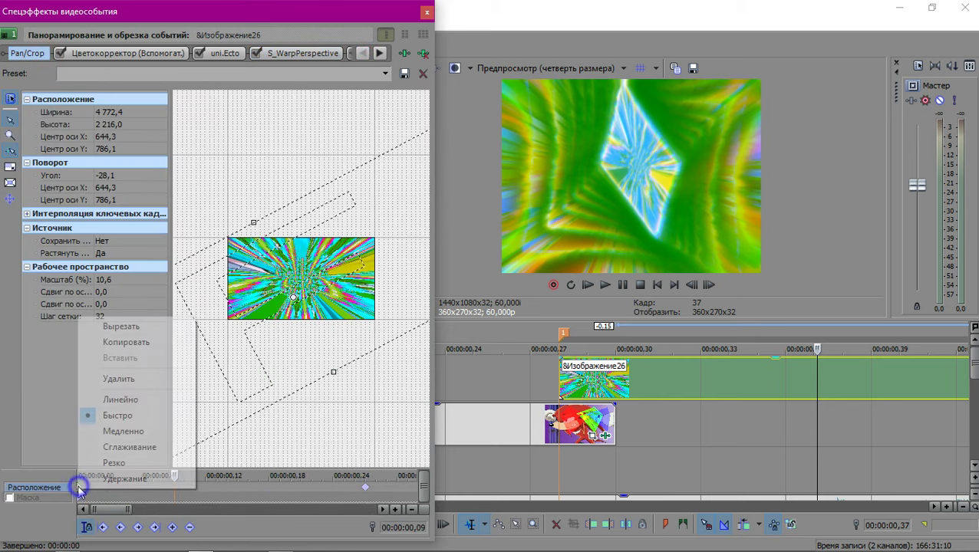
click(130, 448)
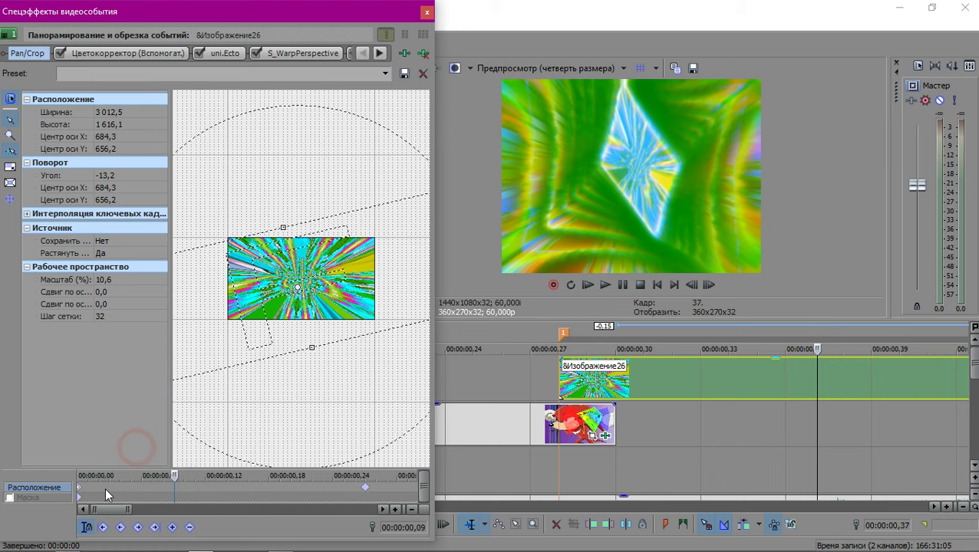
click(426, 13)
Place the playhead at 00:00:02,19 on &Изображение26 and save the project.
scroll(587, 458, down, 3)
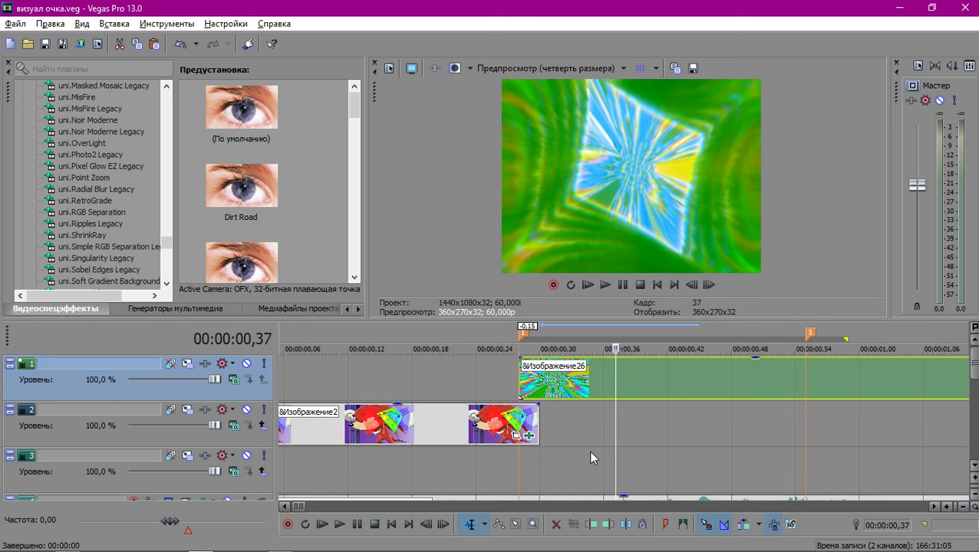
double_click(578, 382)
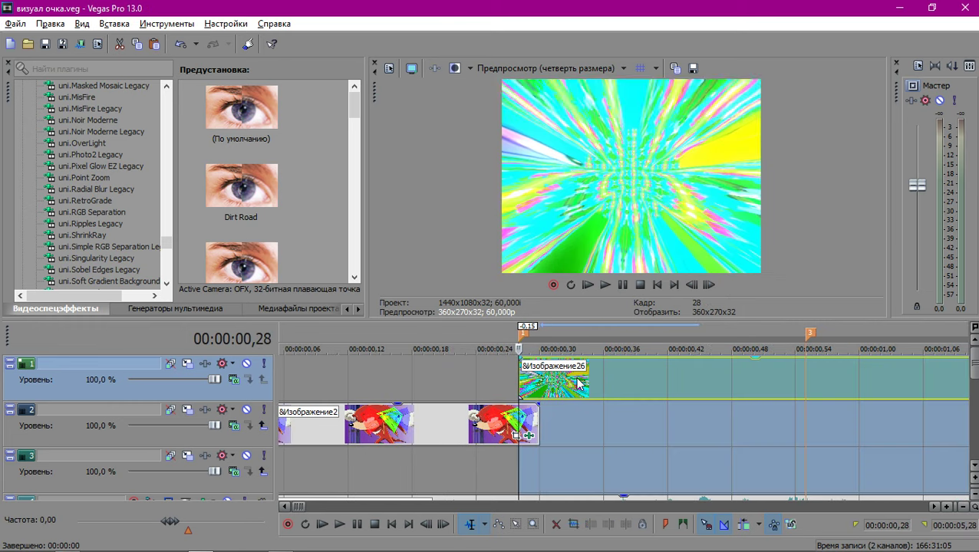
scroll(578, 381, down, 4)
click(527, 382)
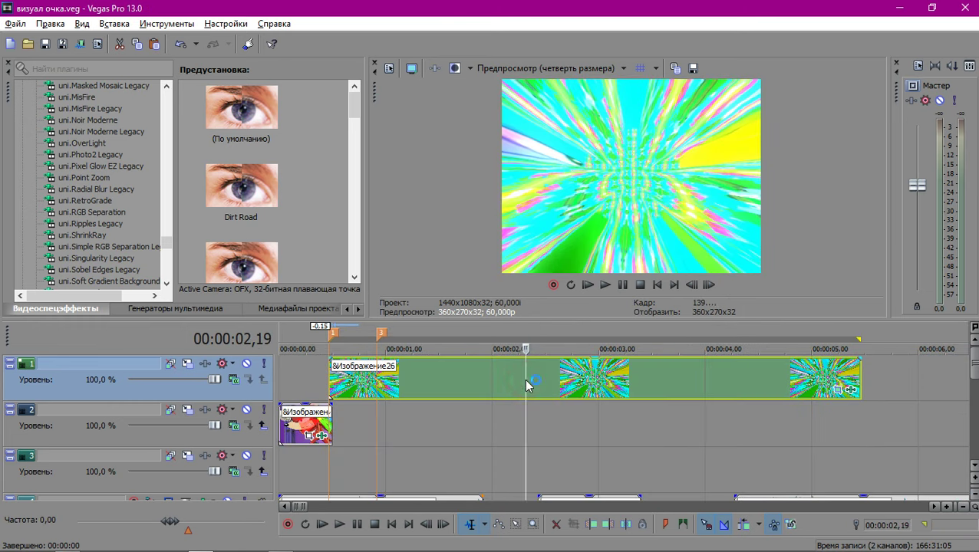
key(ctrl+s)
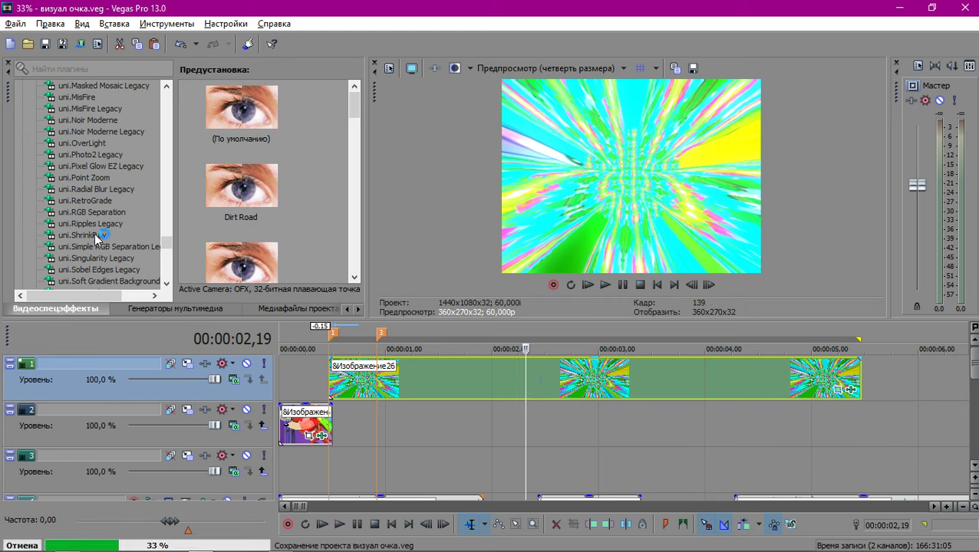
Find Цветокорректор (Вспомогат.) among the video effects and add it to &Изображение26.
scroll(77, 257, down, 10)
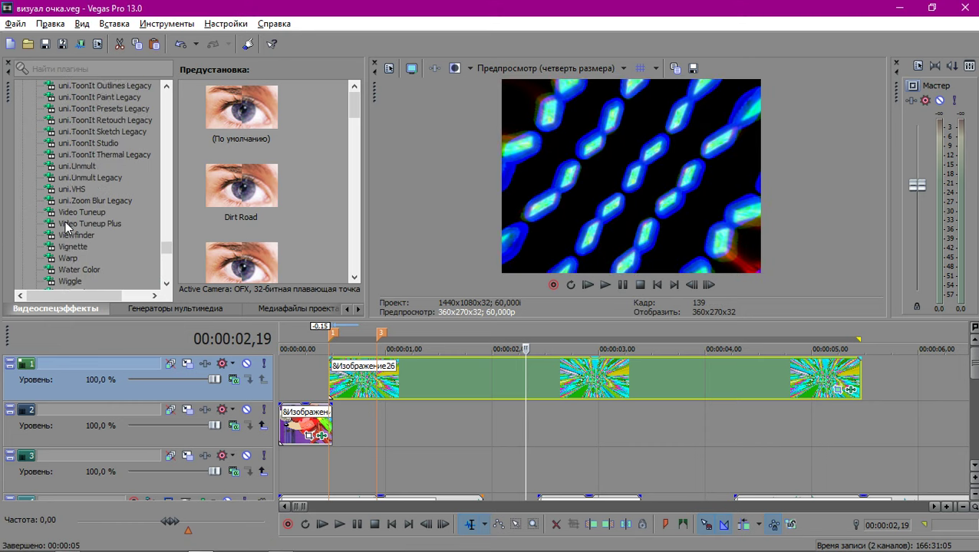
scroll(81, 260, up, 5)
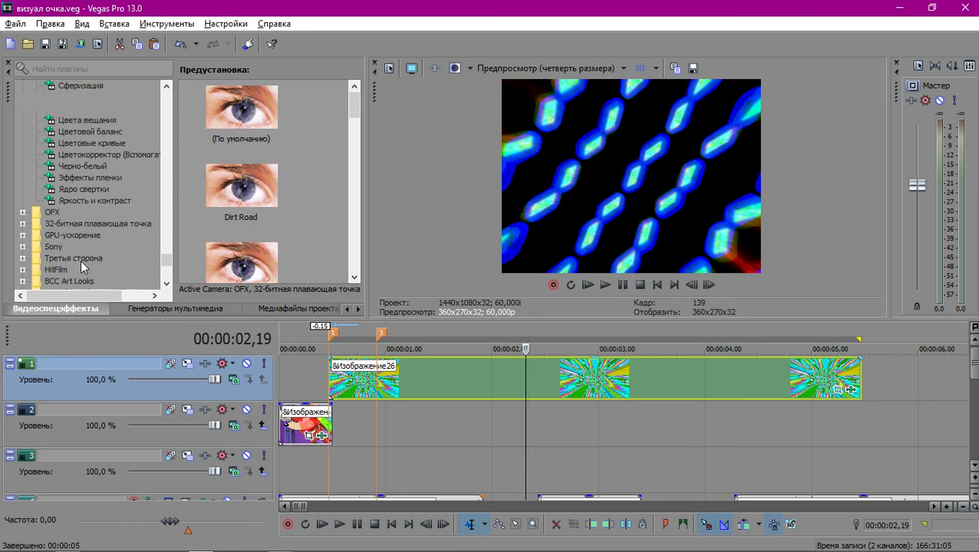
scroll(81, 260, down, 7)
scroll(90, 233, down, 4)
drag(96, 154, 387, 369)
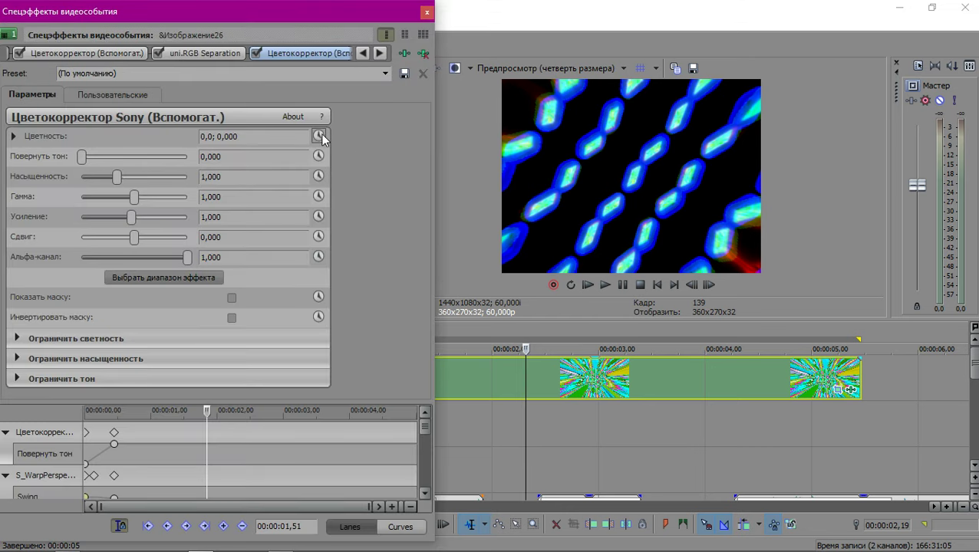
Keyframe Повернуть тон of the new Цветокорректор at 210,612 at effect time 00:00:00,27 and move the effect between the two Ignite Echo effects.
click(113, 433)
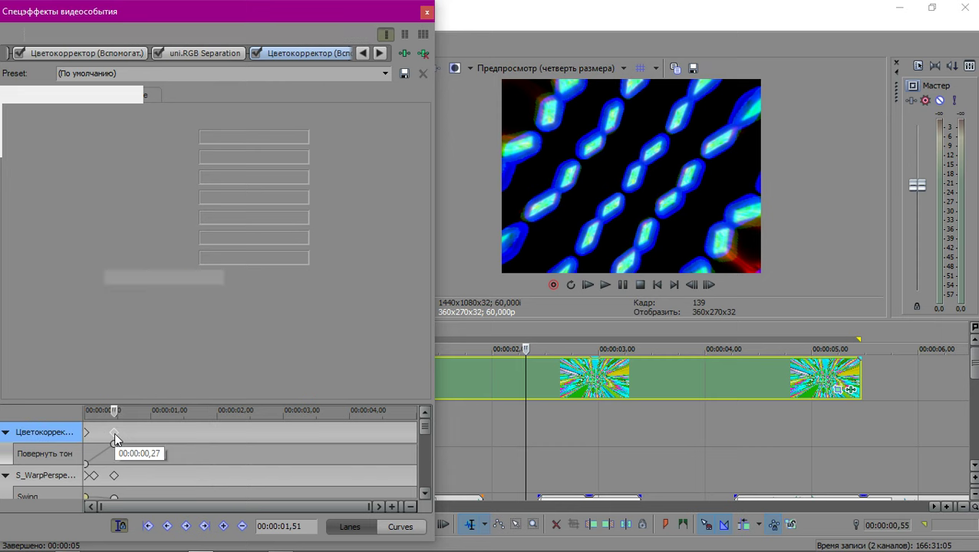
click(380, 53)
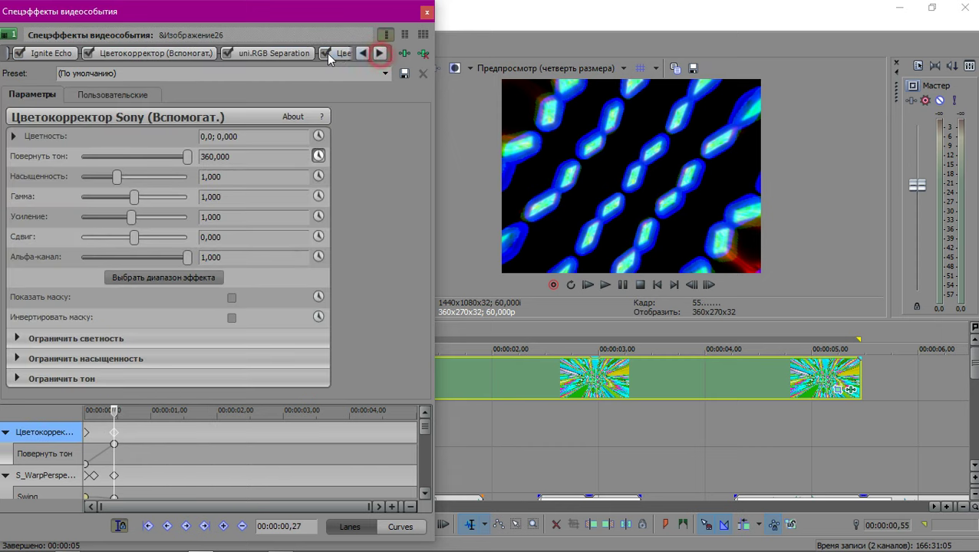
click(379, 53)
click(222, 53)
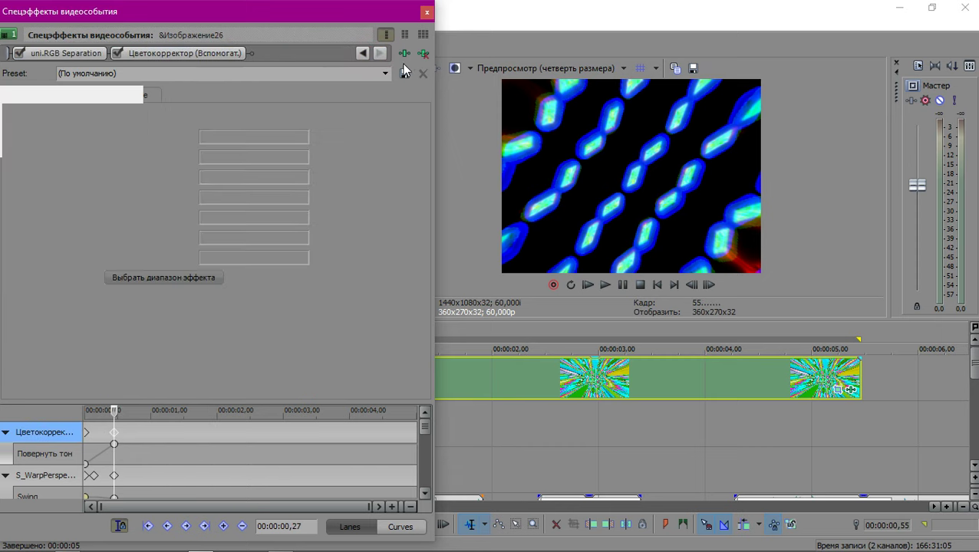
click(402, 55)
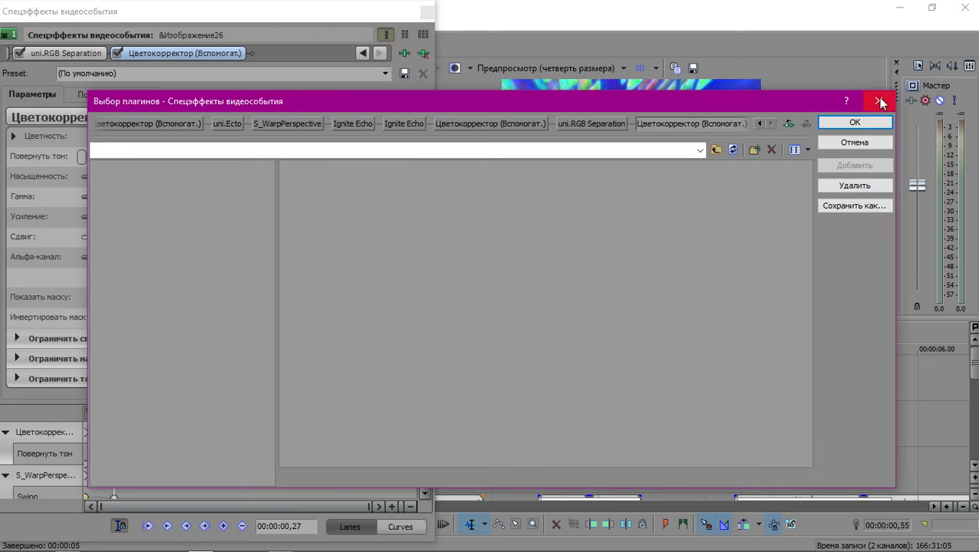
click(877, 98)
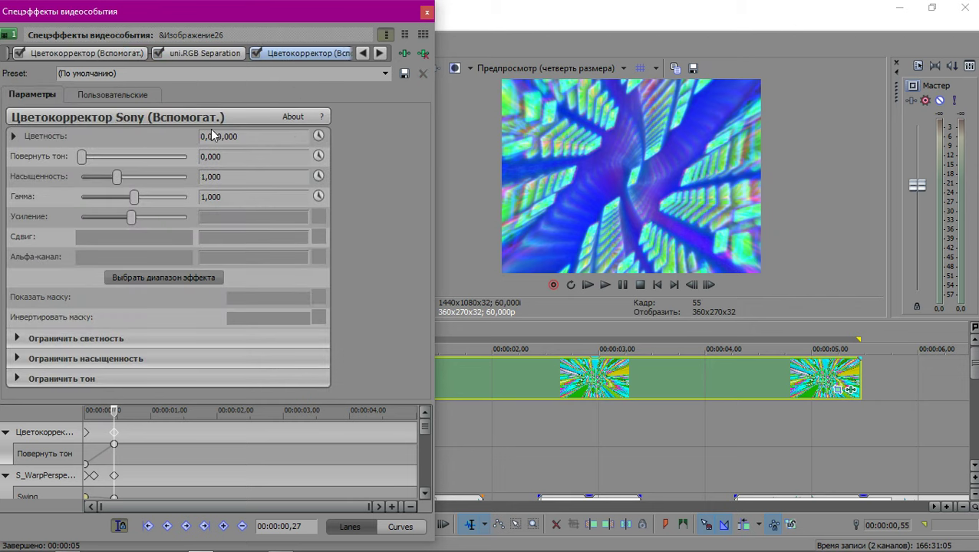
click(319, 155)
drag(122, 160, 143, 156)
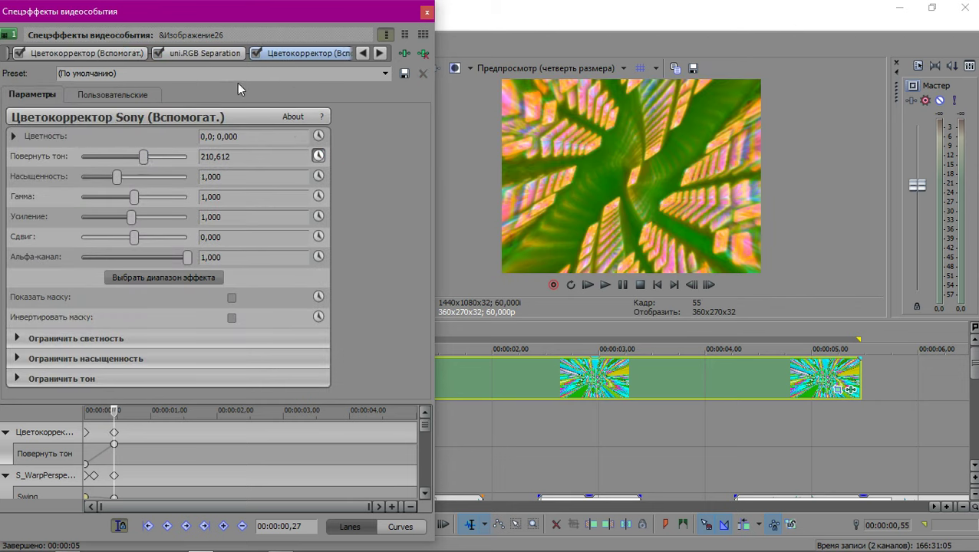
click(11, 55)
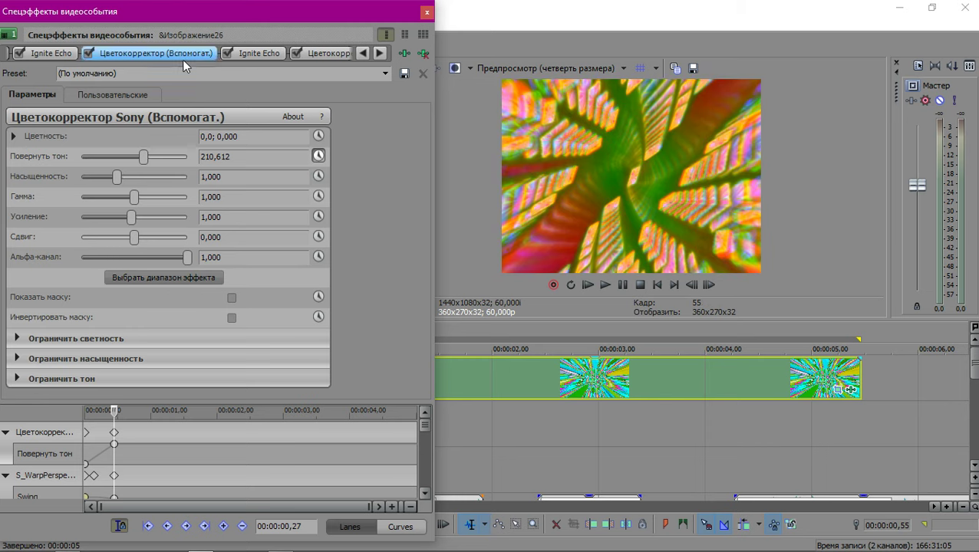
Animate Насыщенность of the moved Цветокорректор at 1,959, set Повернуть тон to 360,000 and close the effects window.
click(321, 177)
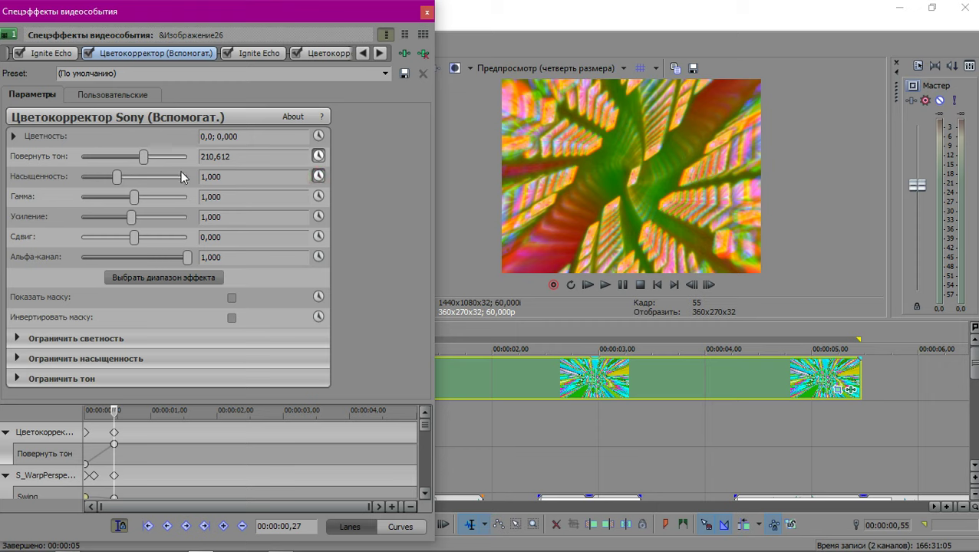
drag(167, 178, 175, 179)
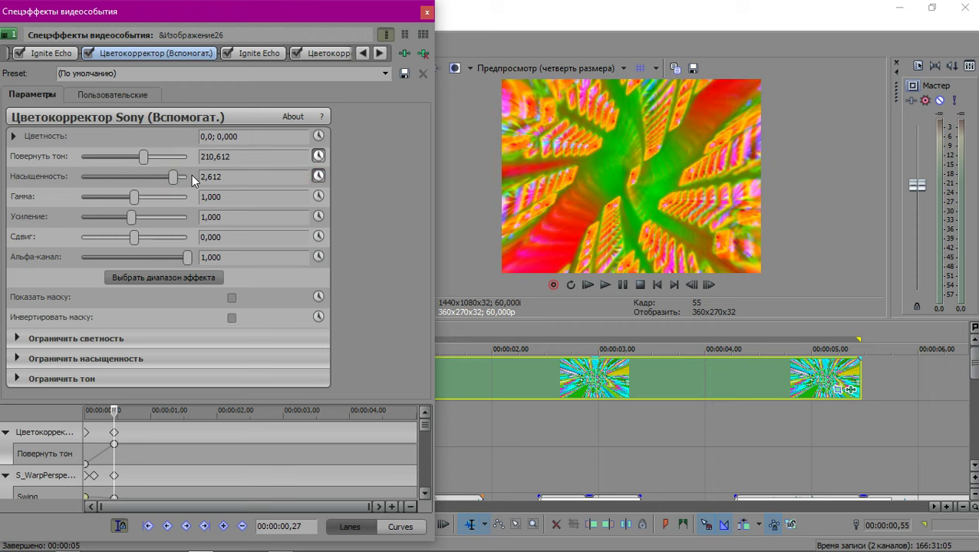
drag(173, 177, 152, 178)
drag(144, 157, 370, 187)
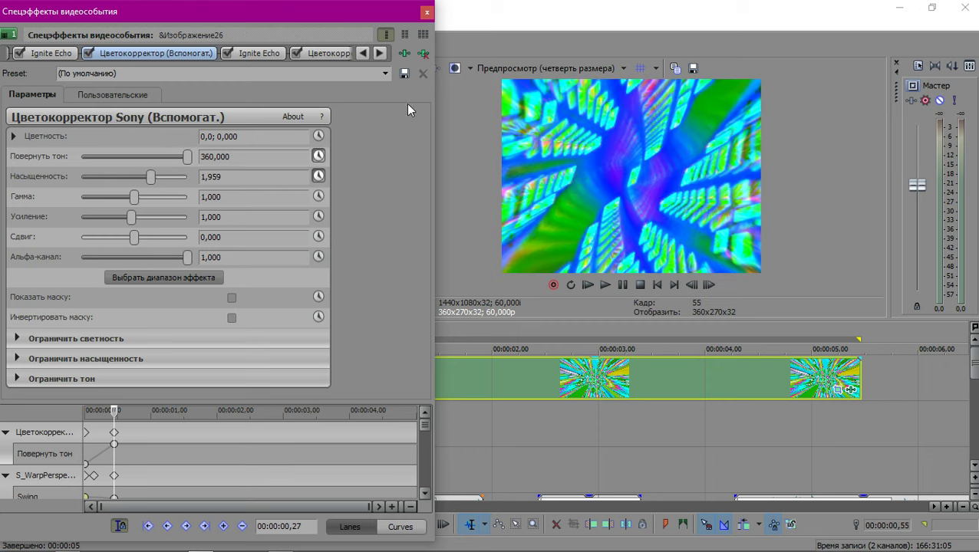
click(427, 12)
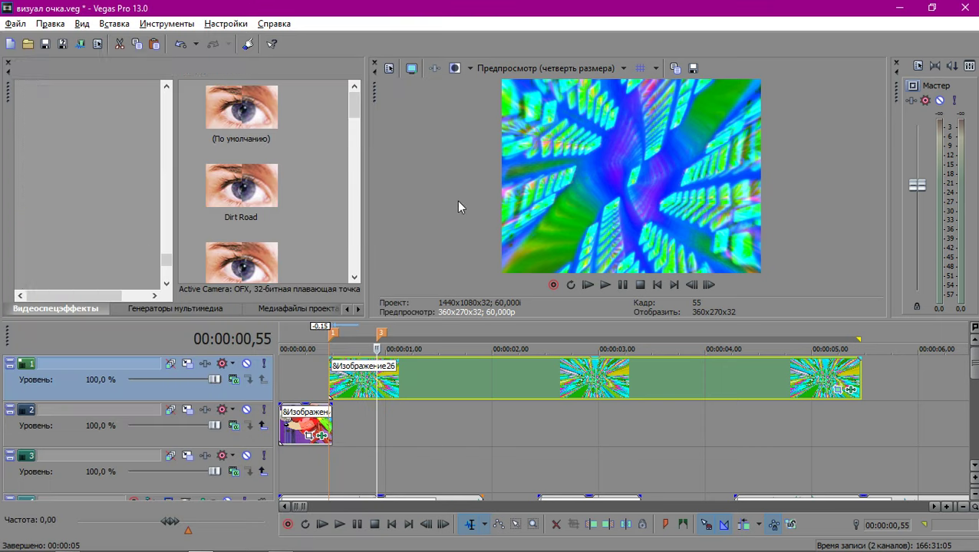
Play back the opening of &Изображение26 and scrub to 00:00:00,42 to review the entry animation.
scroll(550, 349, up, 2)
scroll(551, 349, up, 3)
double_click(439, 387)
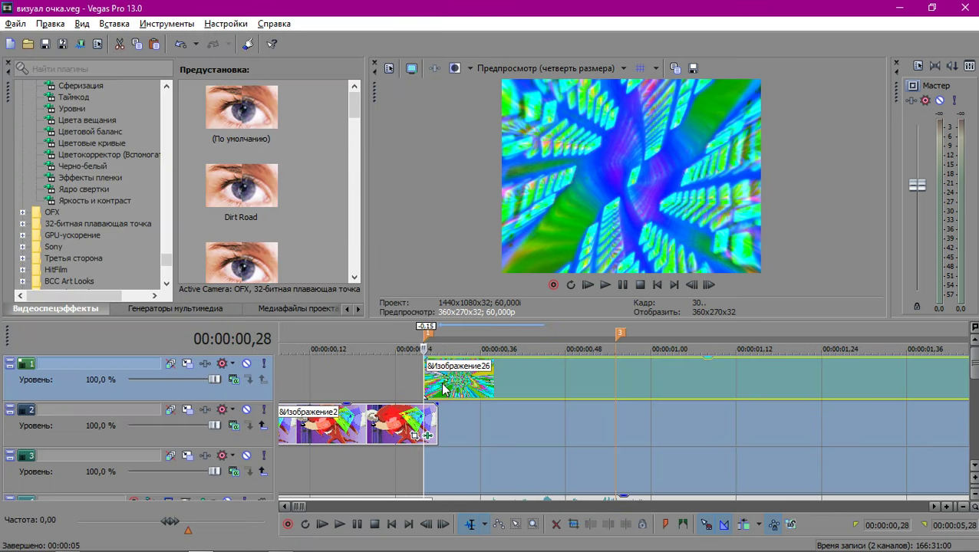
click(445, 391)
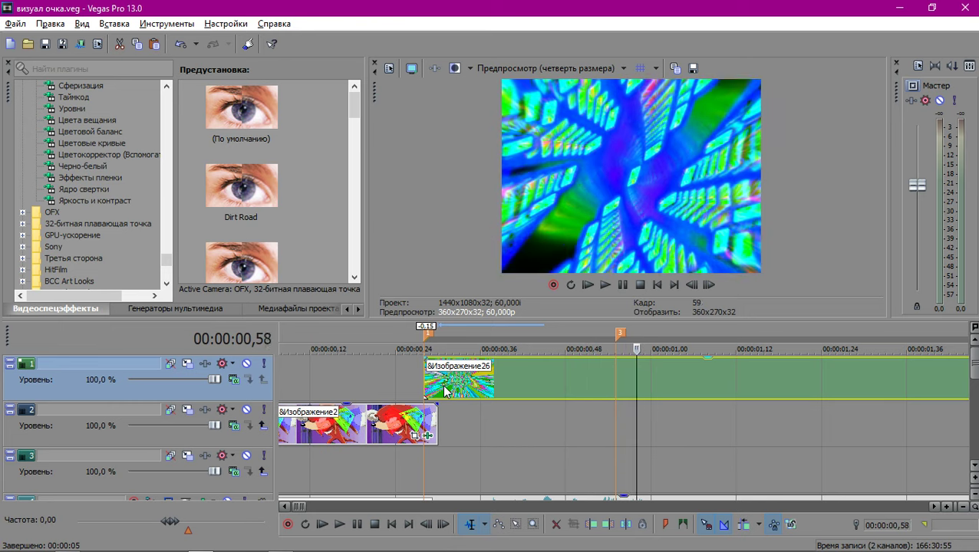
key(space)
key(space)
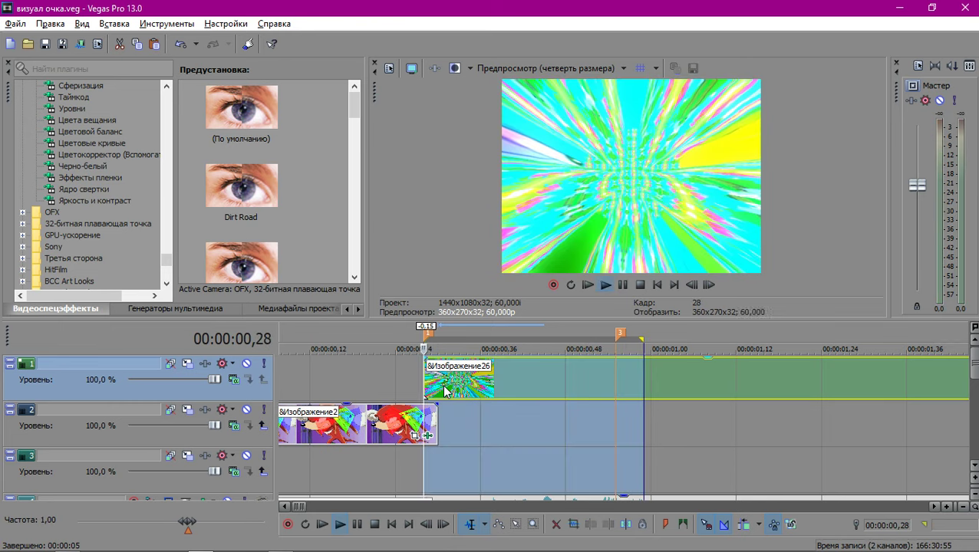
drag(427, 351, 717, 367)
scroll(767, 399, down, 4)
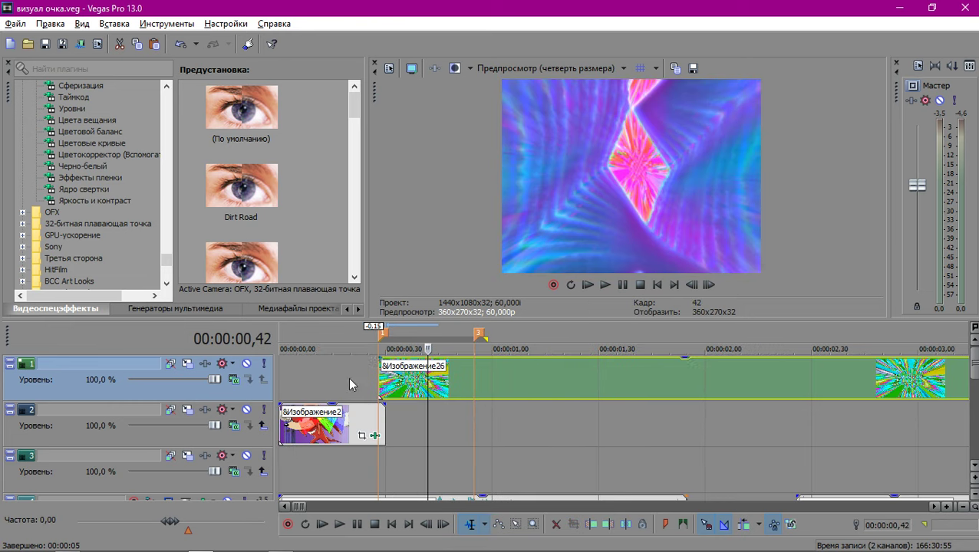
Keyframe the Pan/Crop frame of &Изображение26 at event time 00:00:00,14 with width 1 260,0, height 1 451,3 and centre 606,4 / 410,3.
scroll(803, 418, down, 2)
click(692, 393)
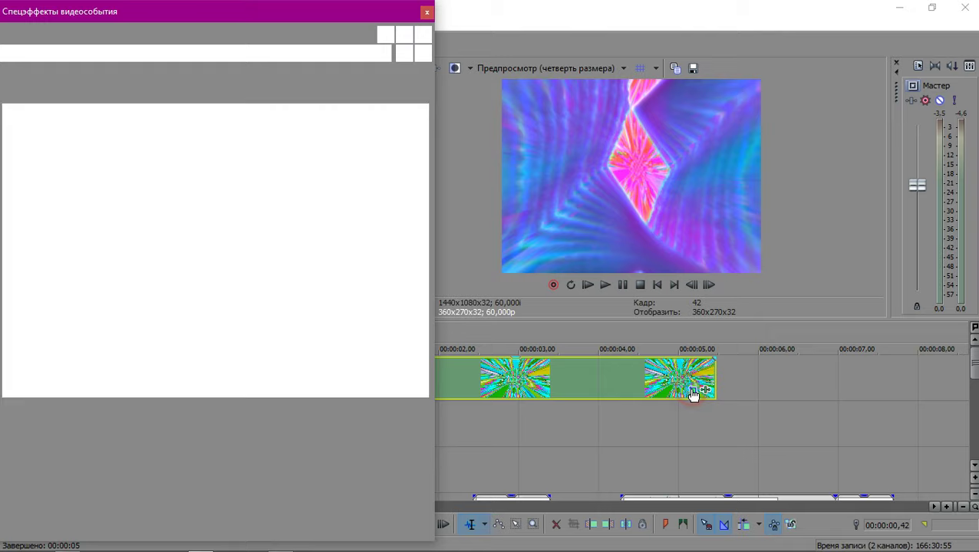
scroll(238, 437, down, 6)
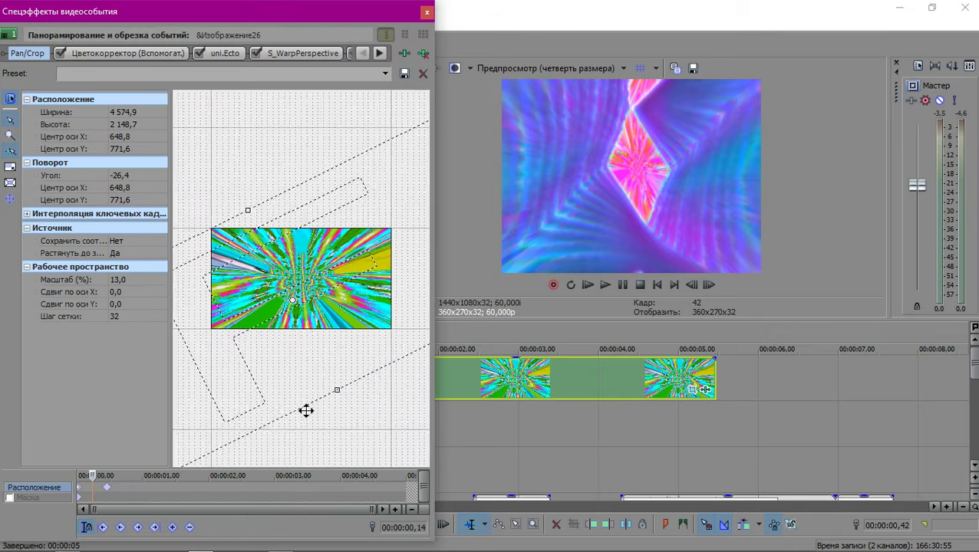
scroll(226, 369, down, 1)
drag(218, 322, 268, 300)
drag(376, 246, 336, 265)
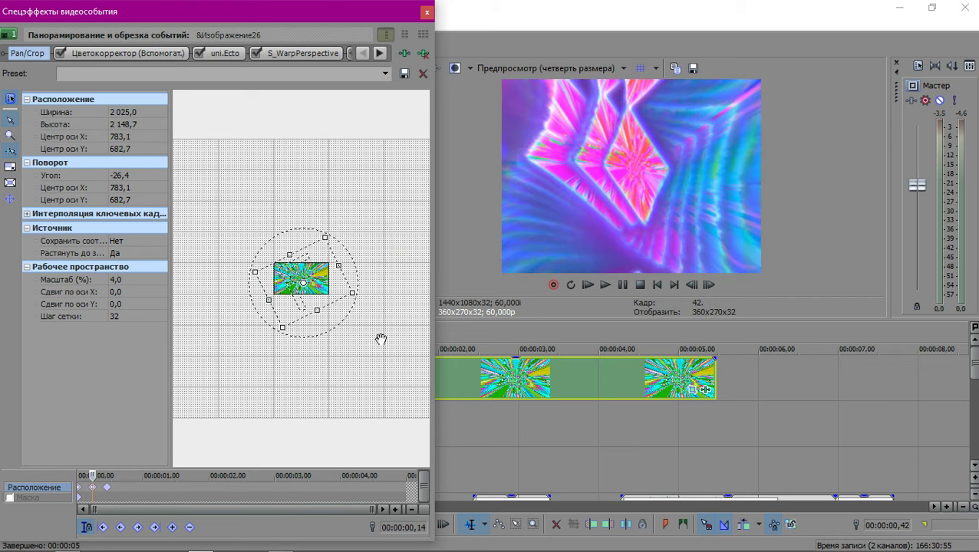
scroll(273, 308, up, 4)
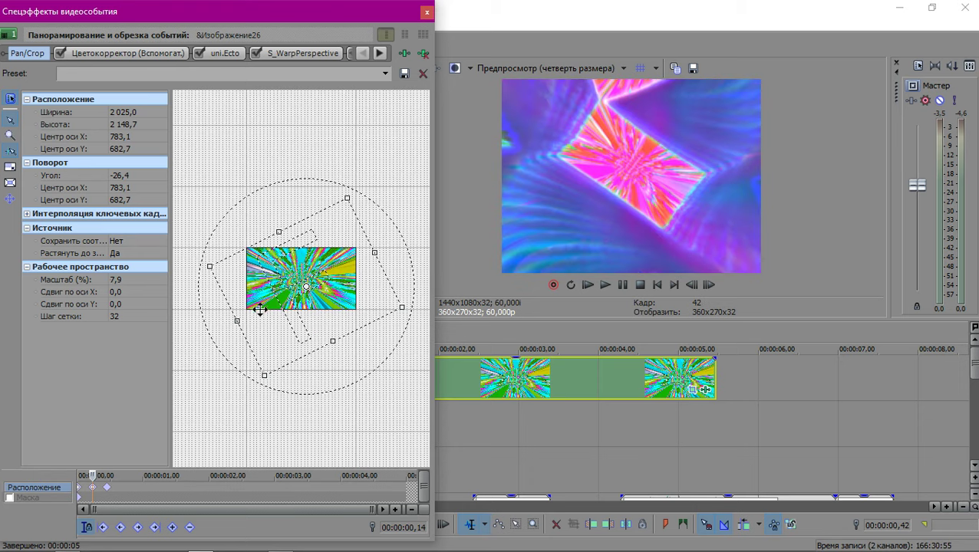
drag(252, 404, 257, 346)
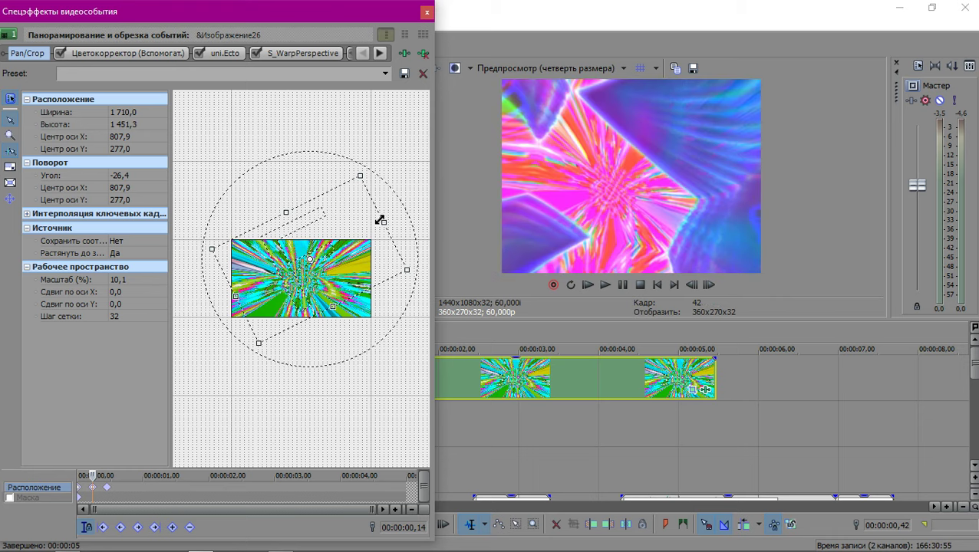
drag(382, 218, 351, 261)
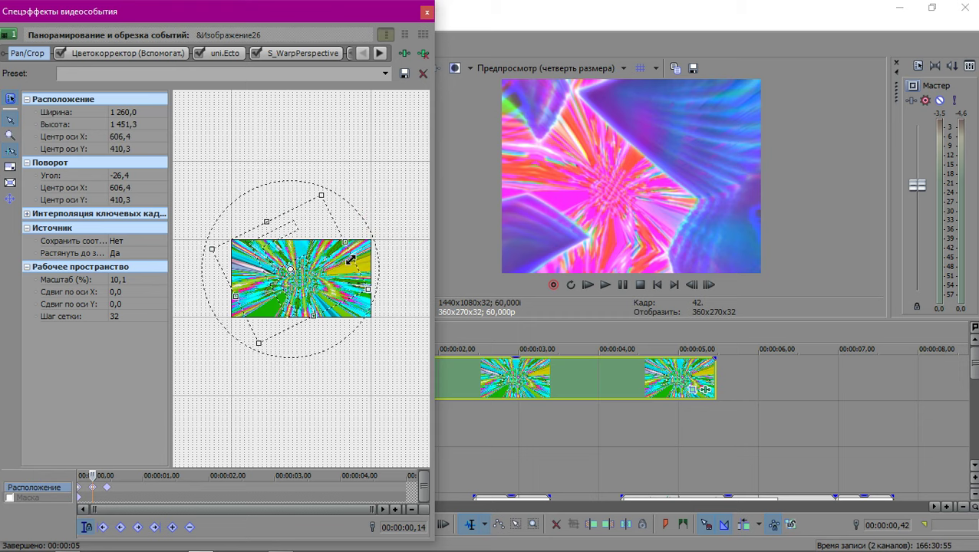
Keep Сглаживание on the 00:00:00,14 Pan/Crop keyframe, set the first keyframe's interpolation to Быстро and close the effects window.
right_click(92, 488)
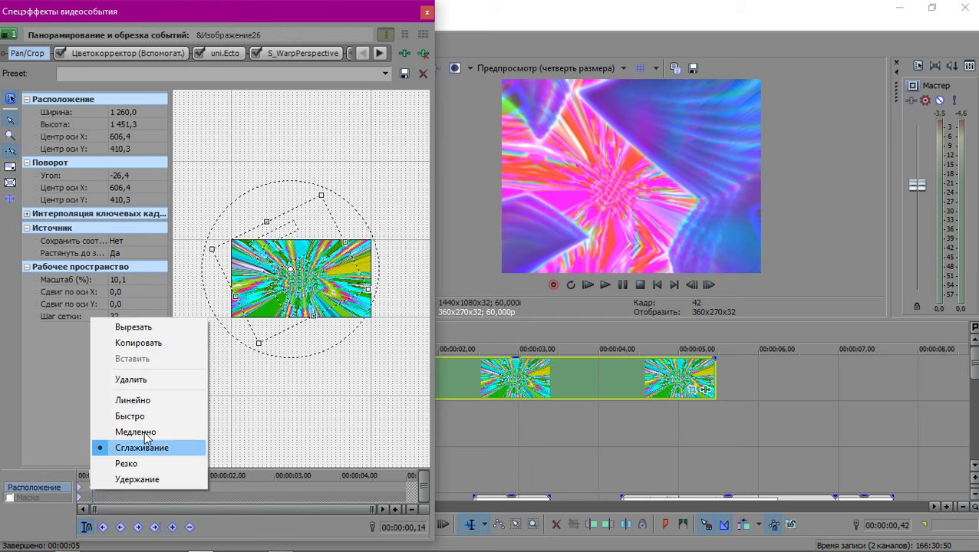
click(131, 449)
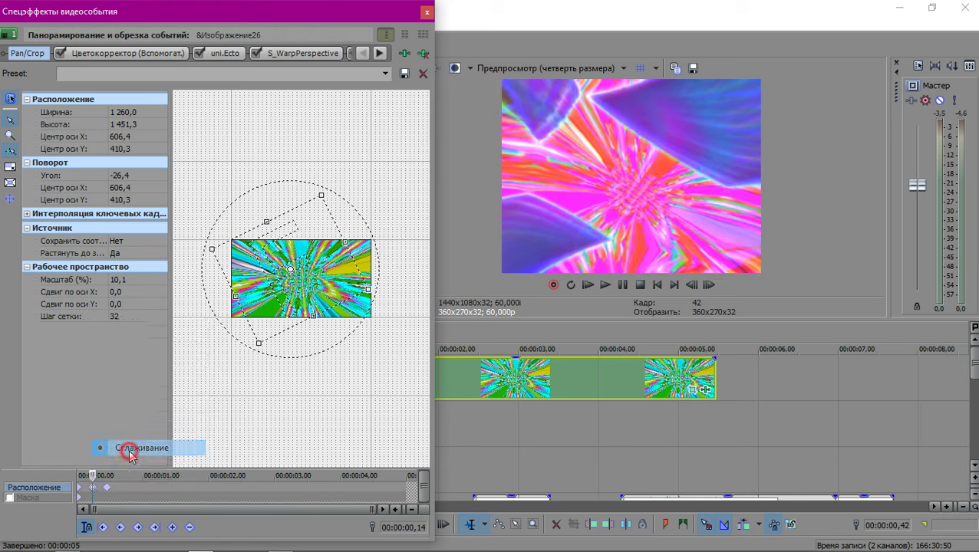
right_click(79, 488)
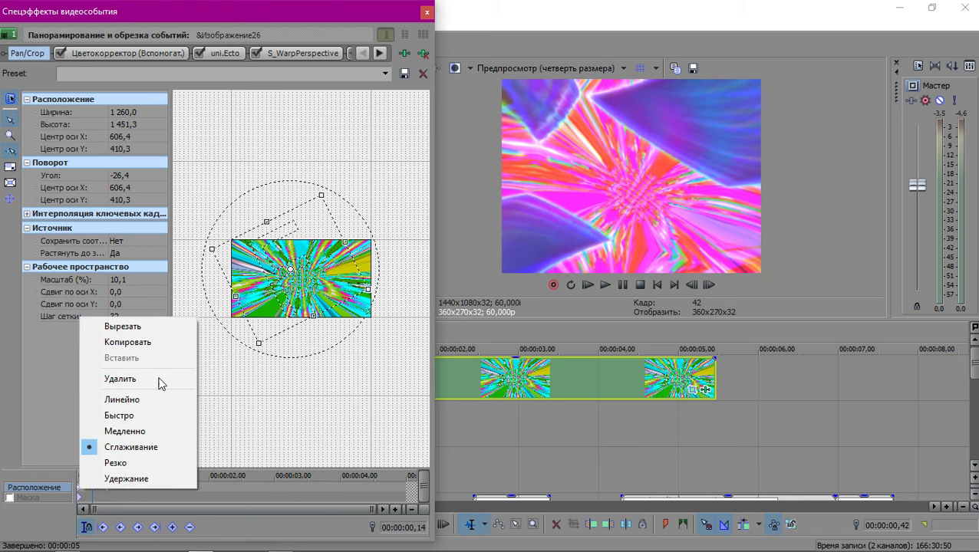
click(131, 409)
click(80, 489)
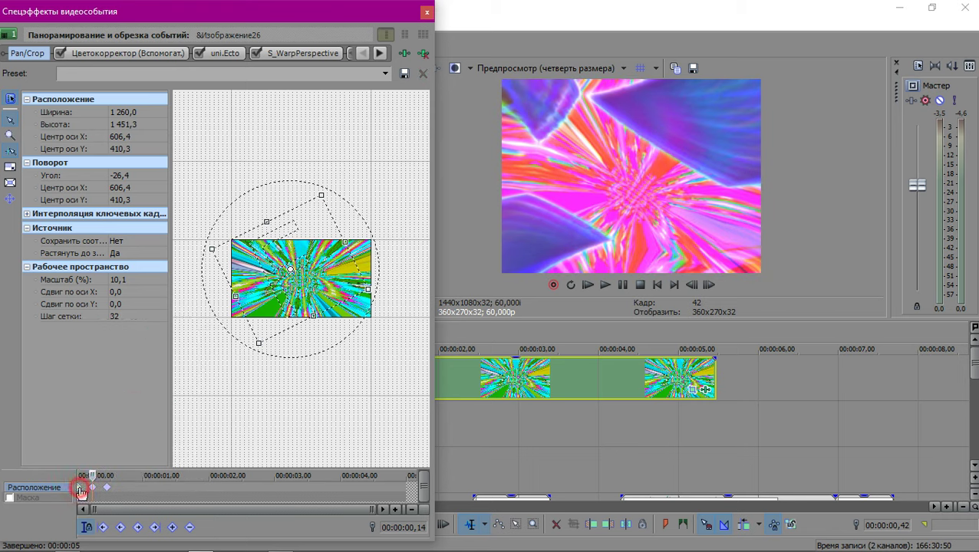
click(424, 13)
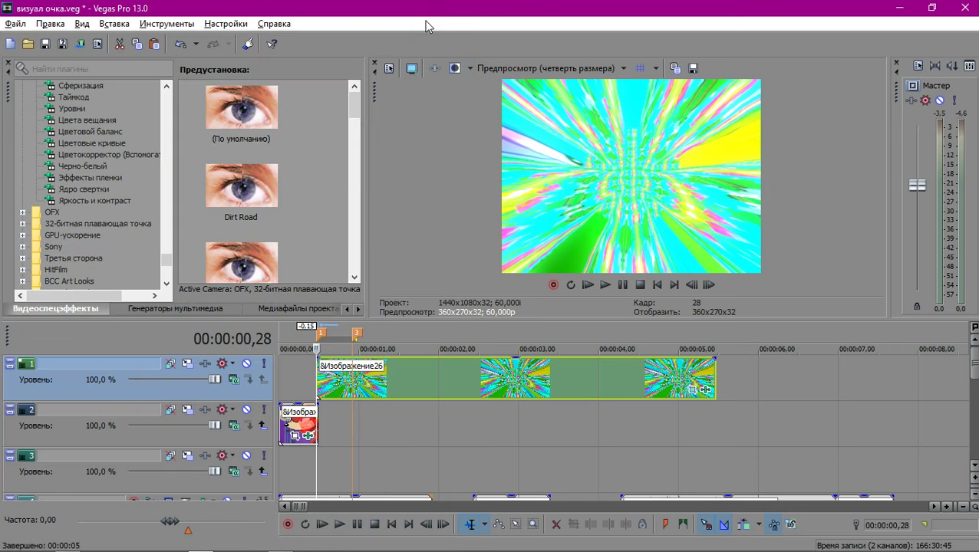
Play back the start of &Изображение26 and step through its frames to 00:00:00,52.
double_click(330, 391)
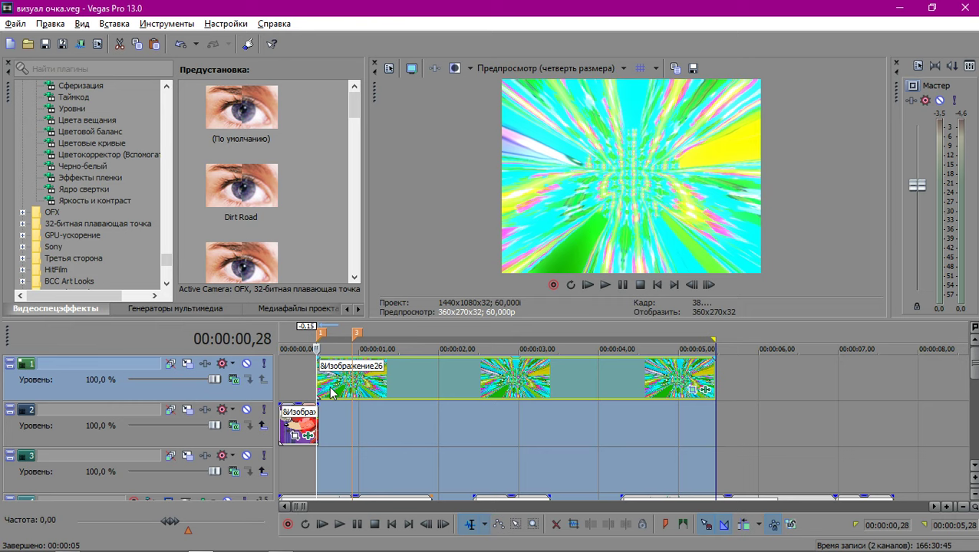
click(330, 391)
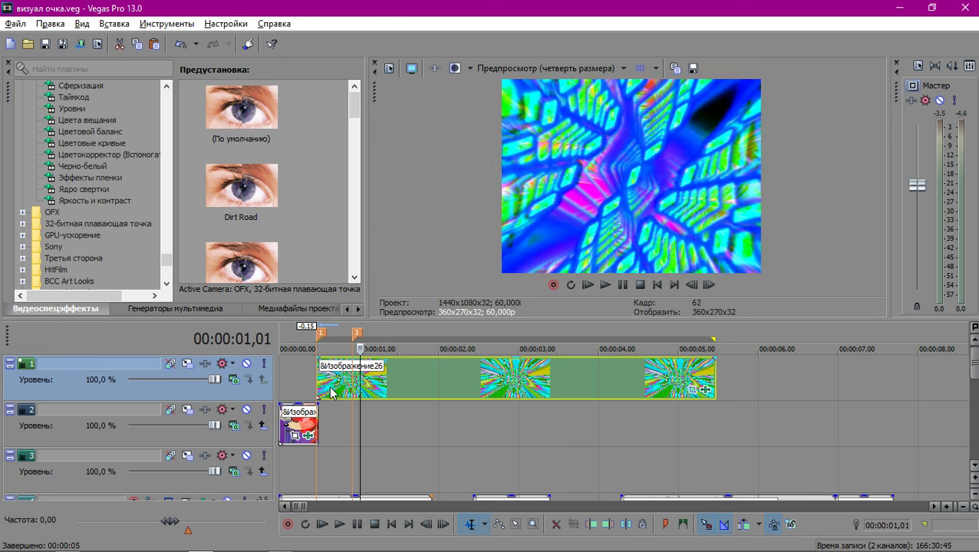
key(space)
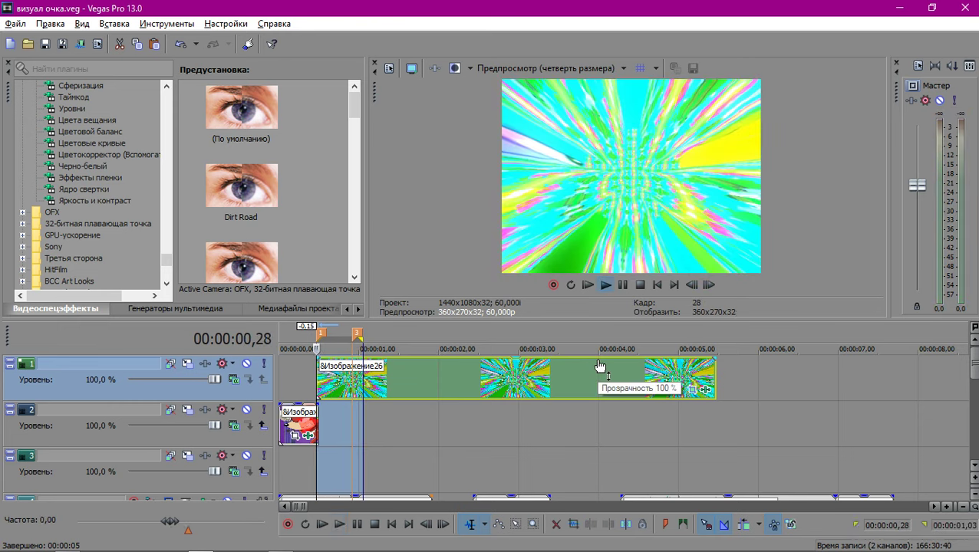
key(space)
key(Right)
key(Right)
key(Right)
key(Right)
key(Right)
key(Right)
key(Right)
key(Right)
key(Right)
key(Right)
key(Right)
key(Right)
key(Right)
key(Right)
key(Right)
key(Right)
key(Right)
key(Right)
key(Right)
key(Right)
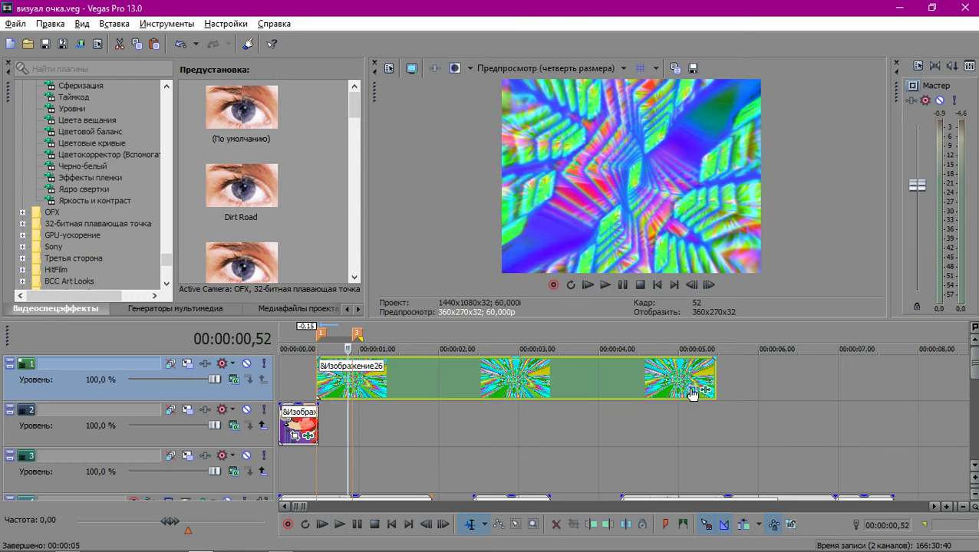
Add S_WarpPerspective from Sapphire Distort to &Изображение26 and move it before uni.RGB Separation in the effect chain.
click(692, 391)
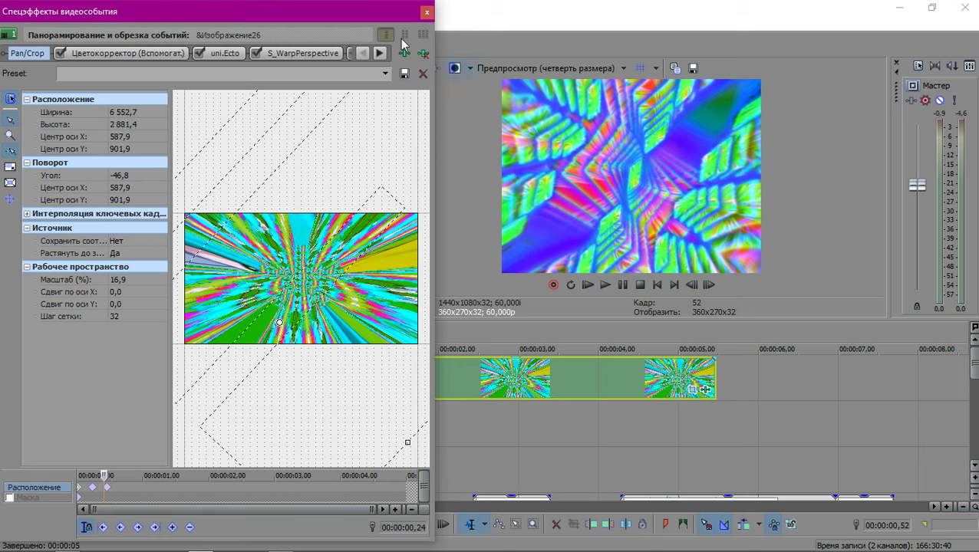
click(379, 53)
click(380, 53)
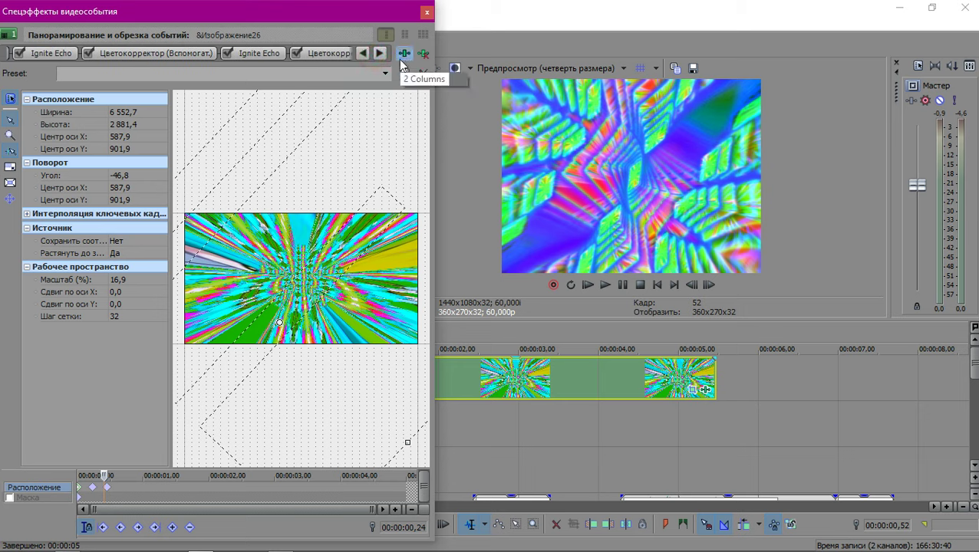
click(399, 58)
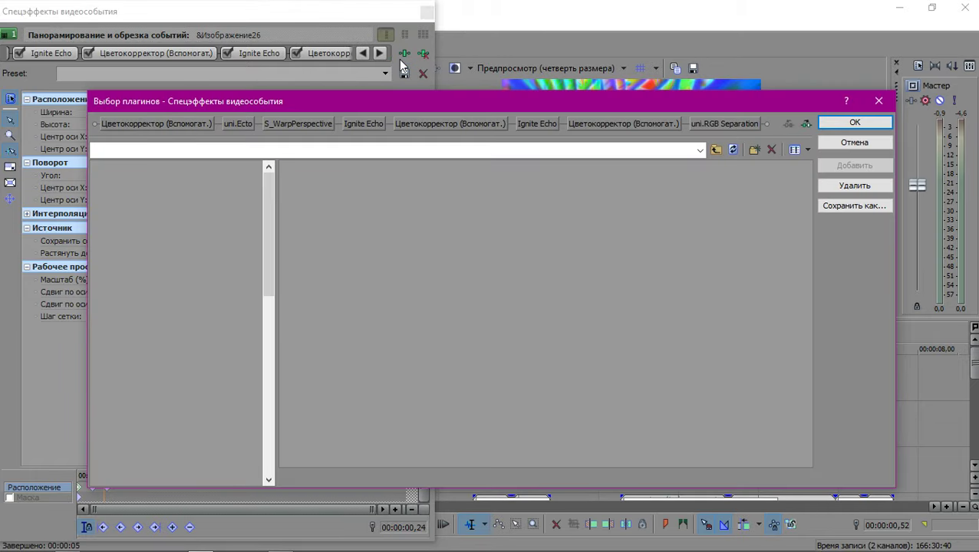
scroll(442, 326, right, 10)
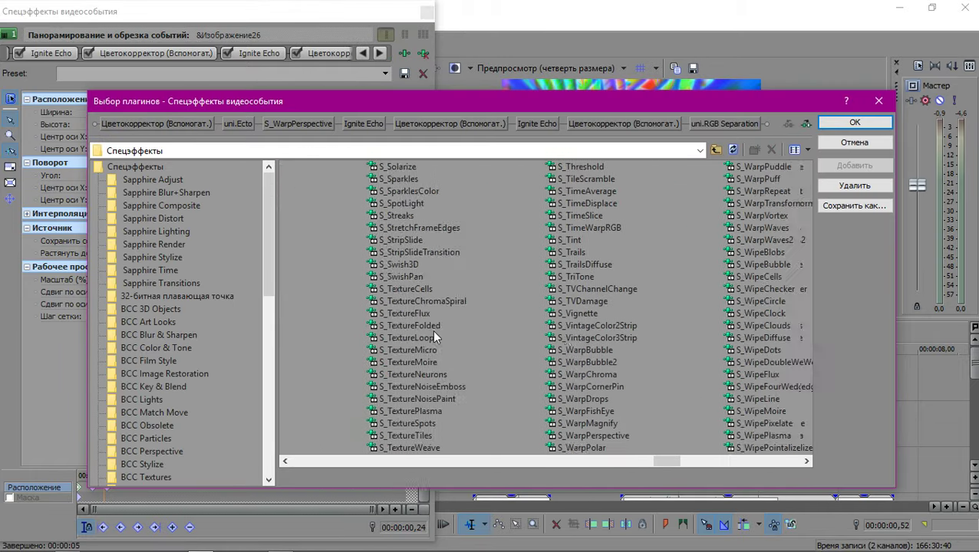
scroll(367, 274, left, 15)
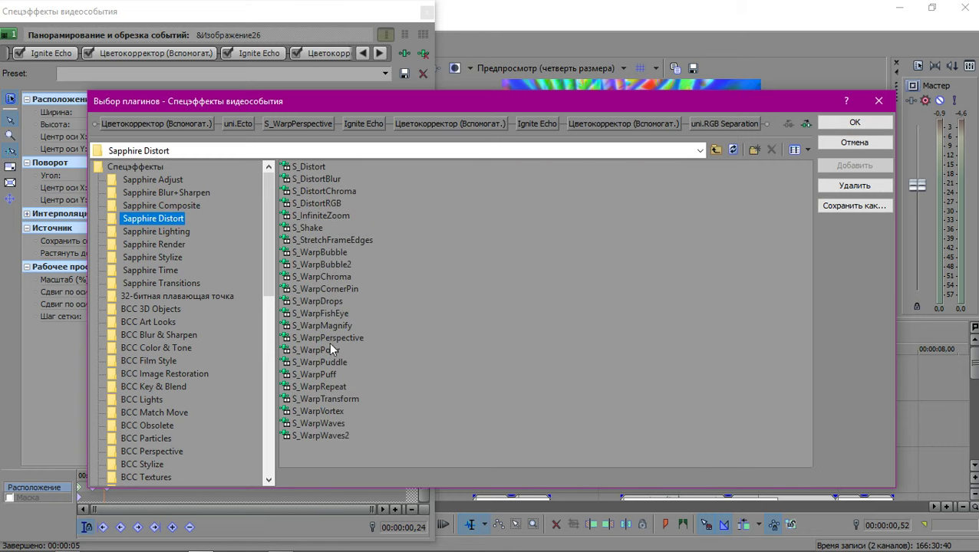
double_click(331, 340)
click(842, 120)
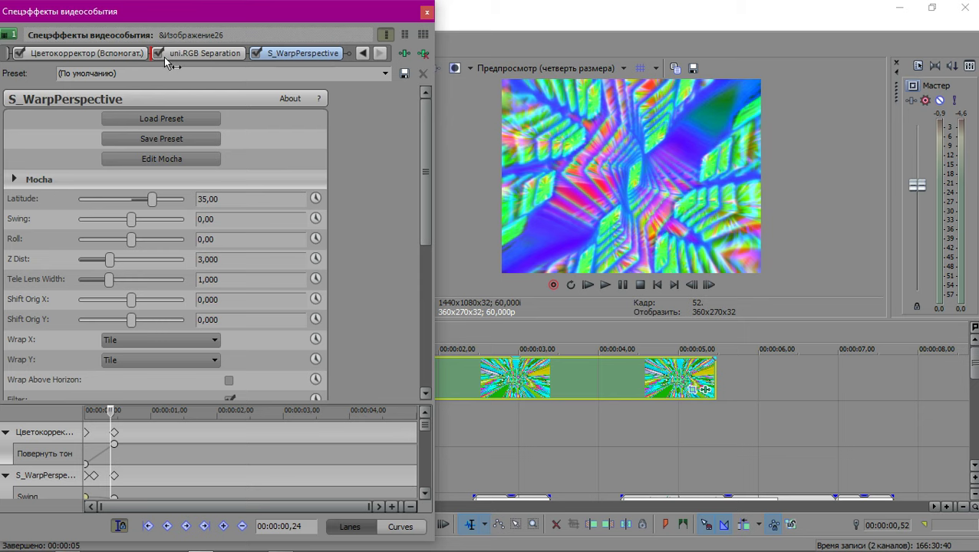
drag(163, 57, 163, 57)
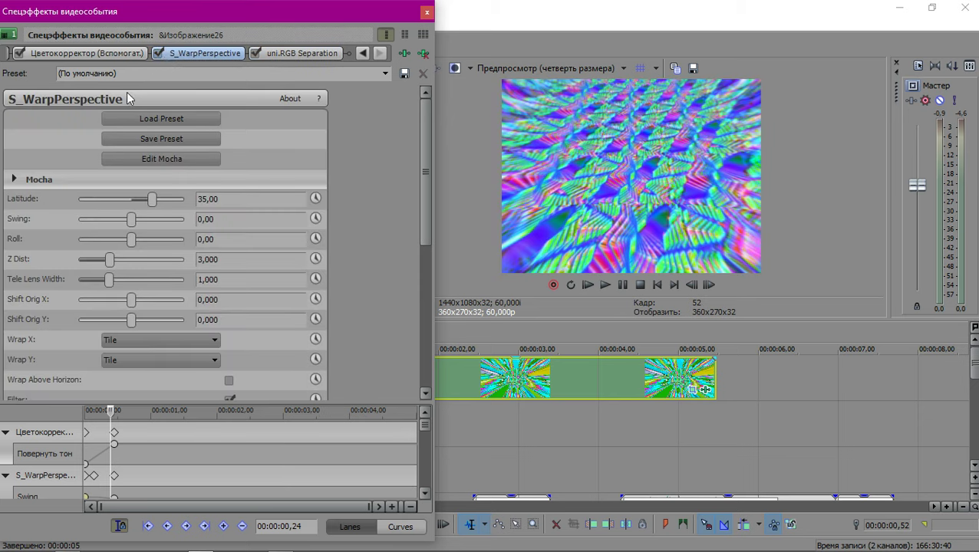
Try the Пусто preset on the new S_WarpPerspective, then apply the Пусто + MB preset instead.
click(381, 72)
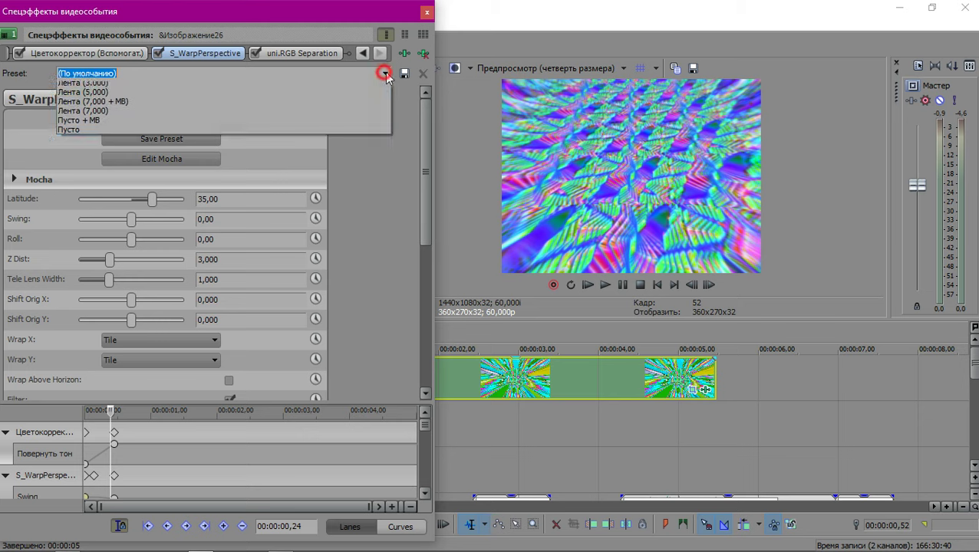
click(117, 172)
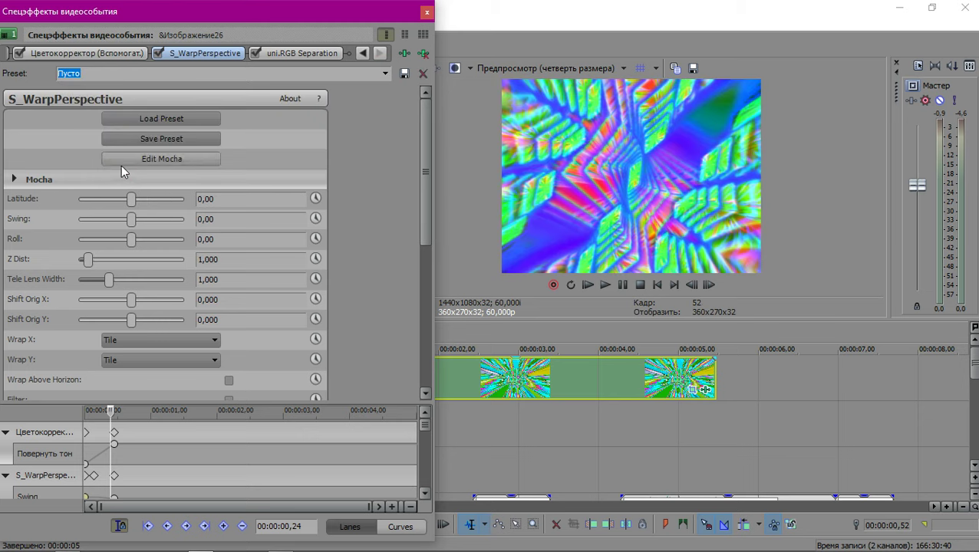
click(117, 158)
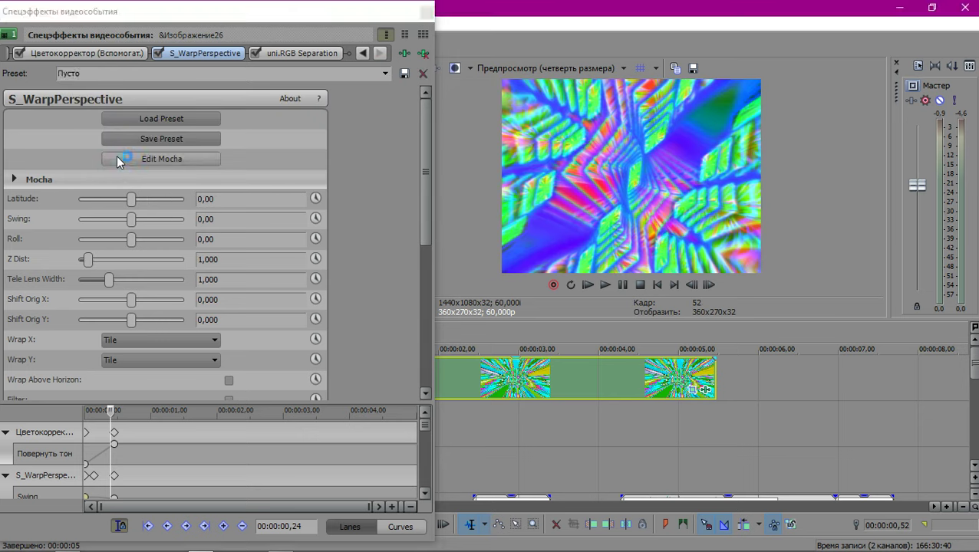
click(386, 72)
click(387, 70)
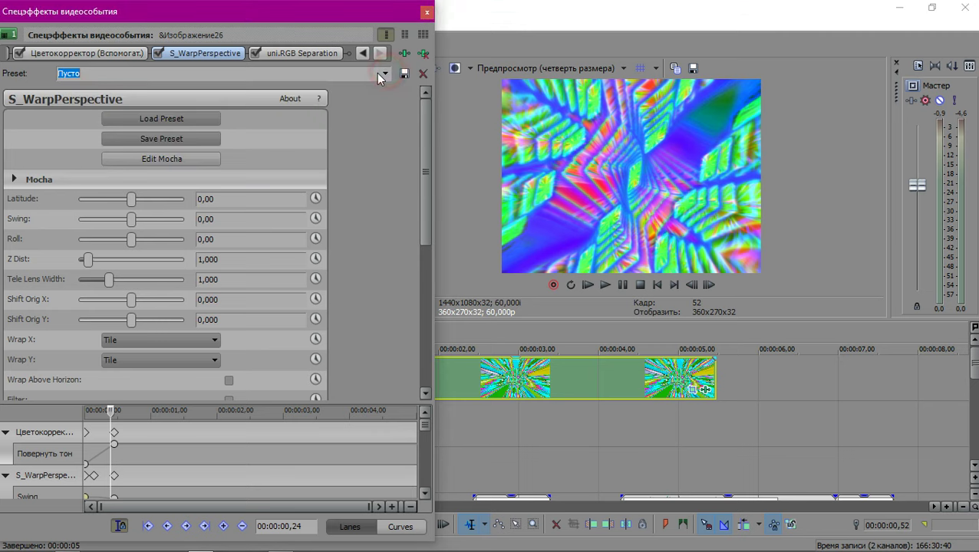
click(385, 74)
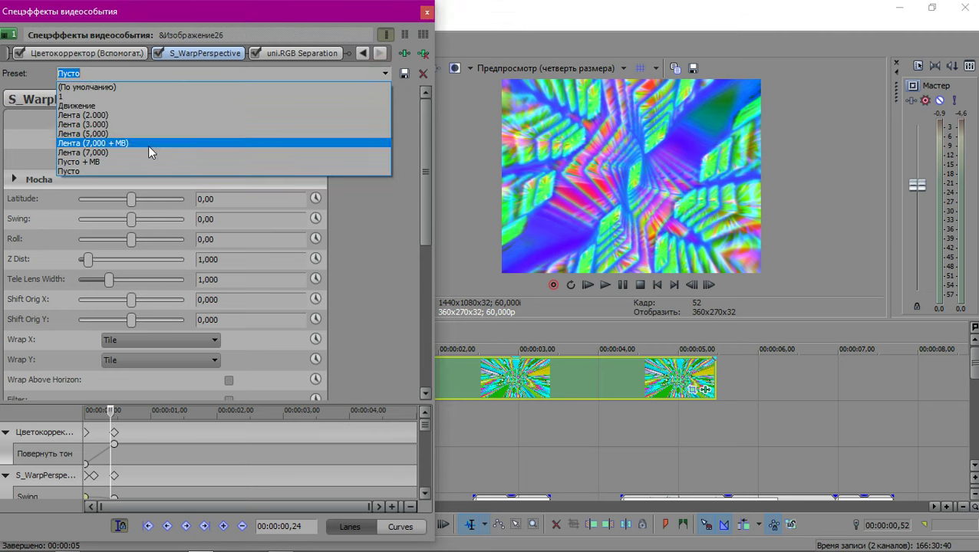
click(142, 160)
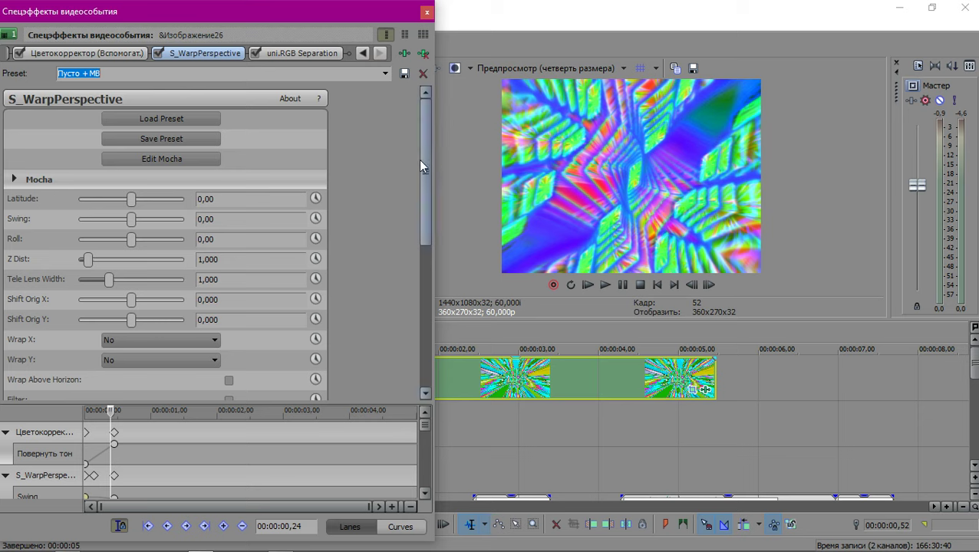
Enable keyframe animation for Z Dist in S_WarpPerspective with the project cursor at 00:00:00,45 on &Изображение26.
drag(424, 158, 441, 181)
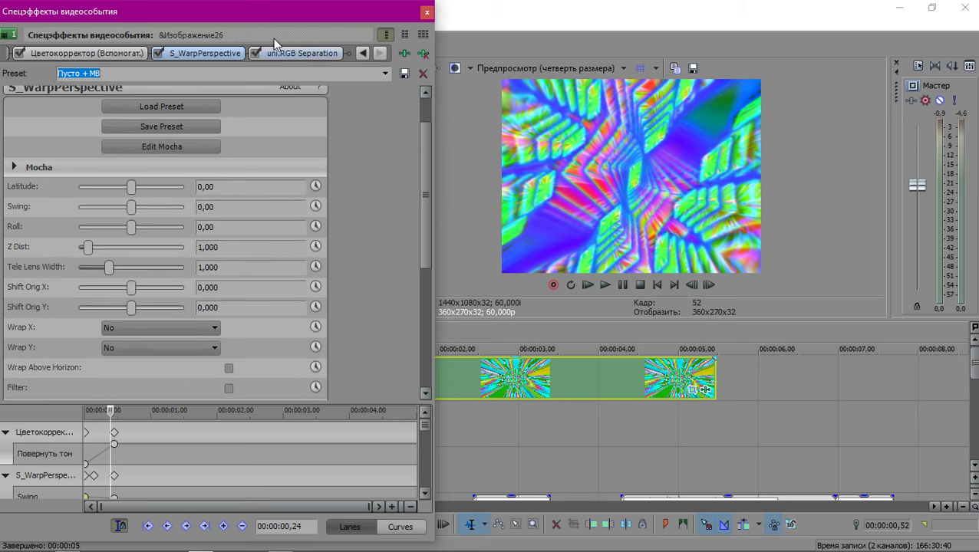
double_click(263, 10)
scroll(540, 383, up, 5)
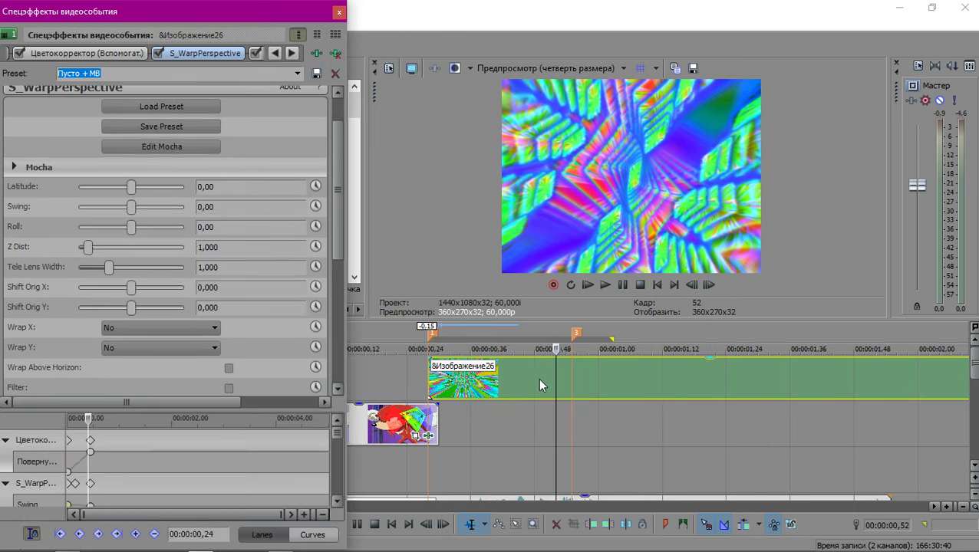
click(572, 373)
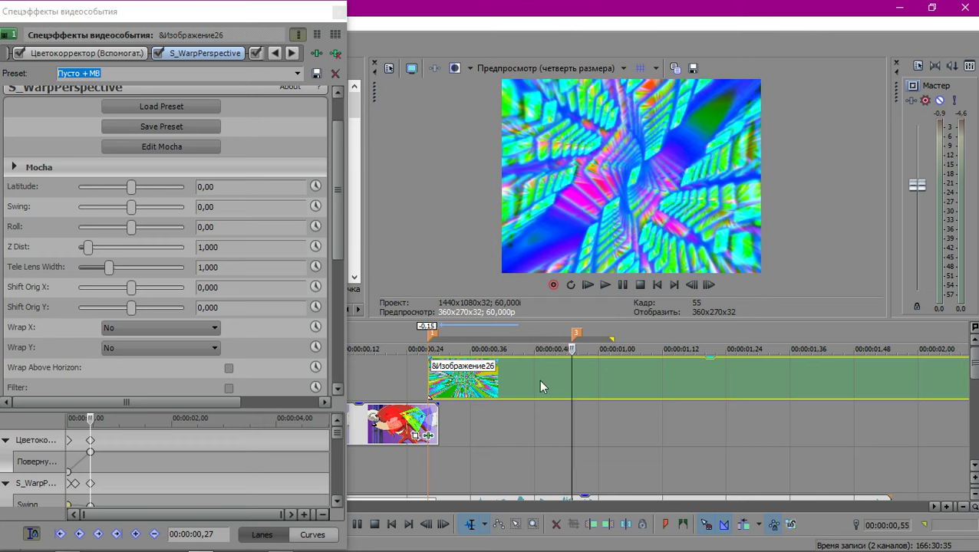
click(501, 373)
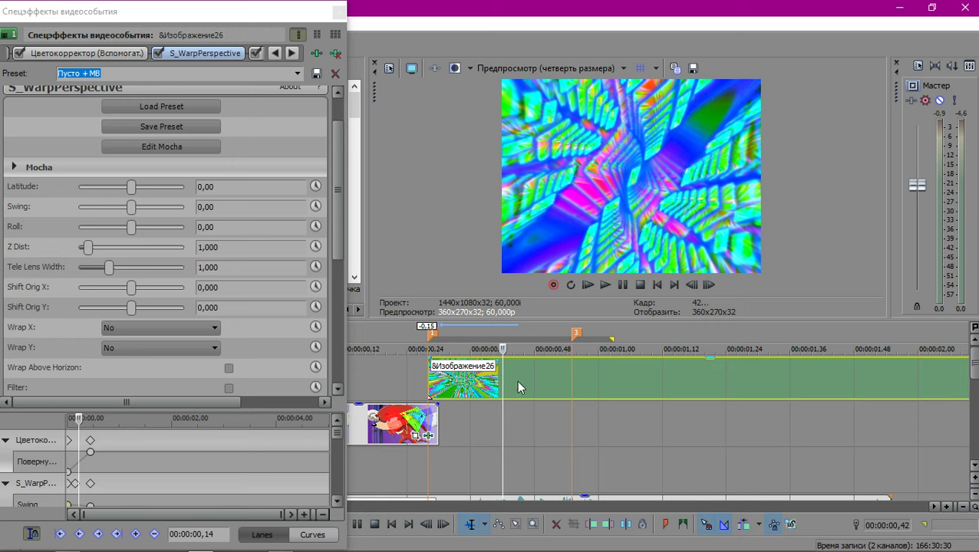
click(518, 384)
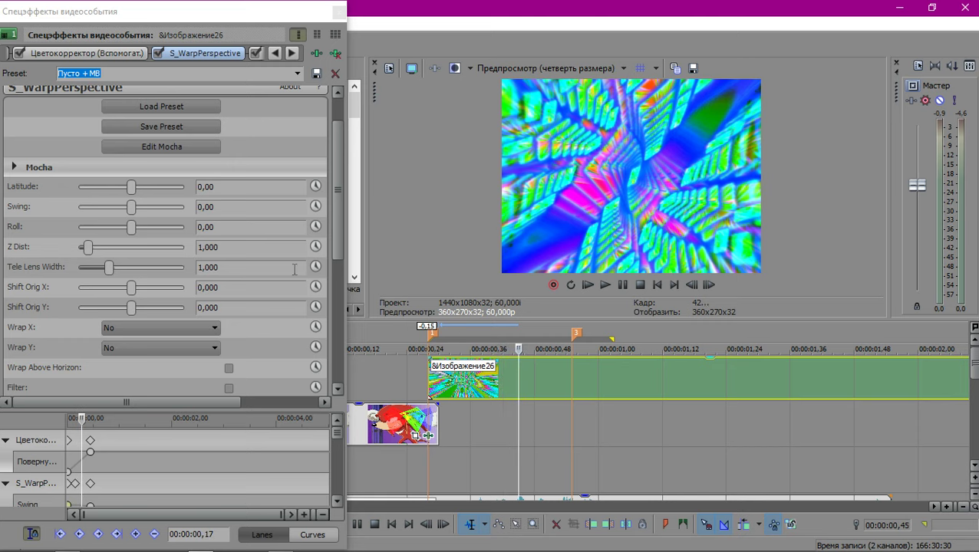
click(317, 246)
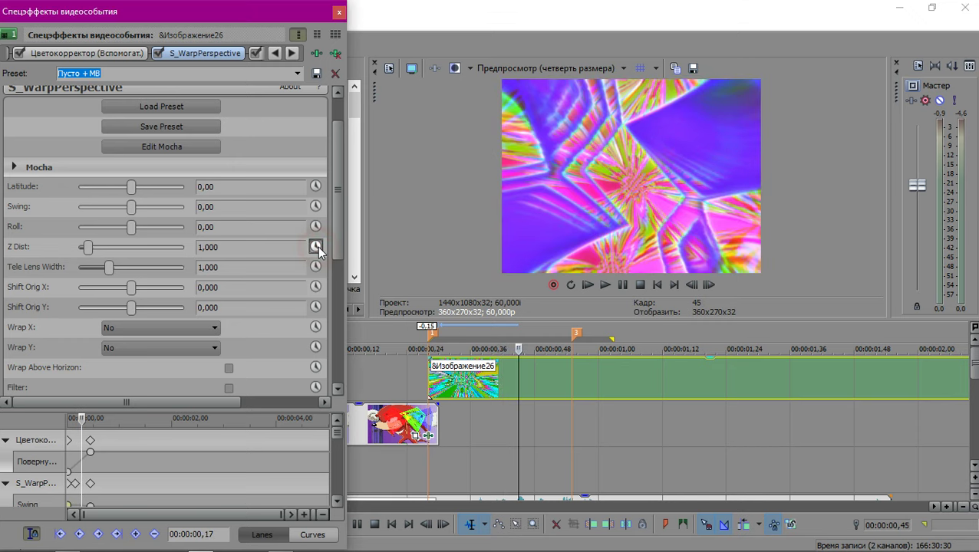
Set the S_WarpPerspective Z Dist to 0,504 at 00:00:00,56, one frame past marker 3.
click(89, 248)
scroll(535, 395, down, 2)
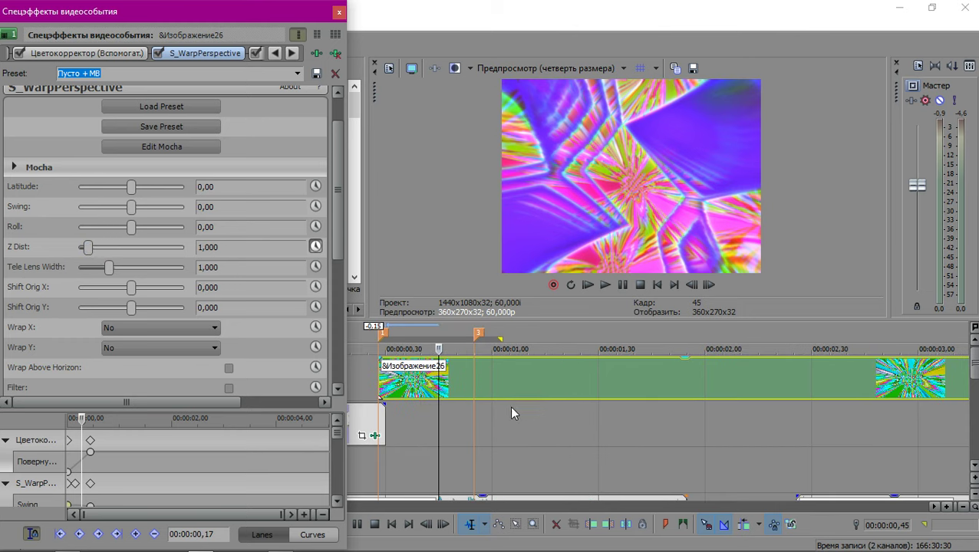
scroll(476, 414, down, 2)
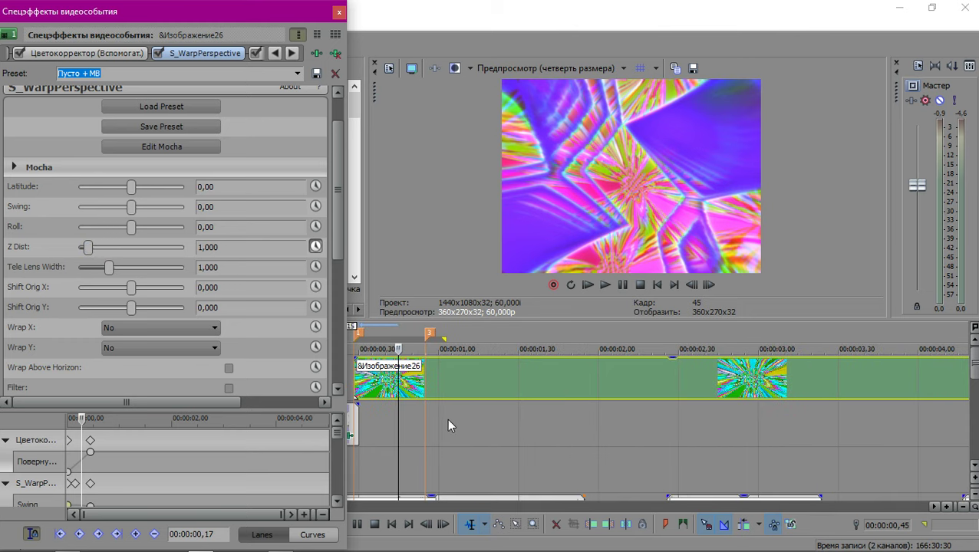
scroll(499, 427, up, 3)
click(668, 415)
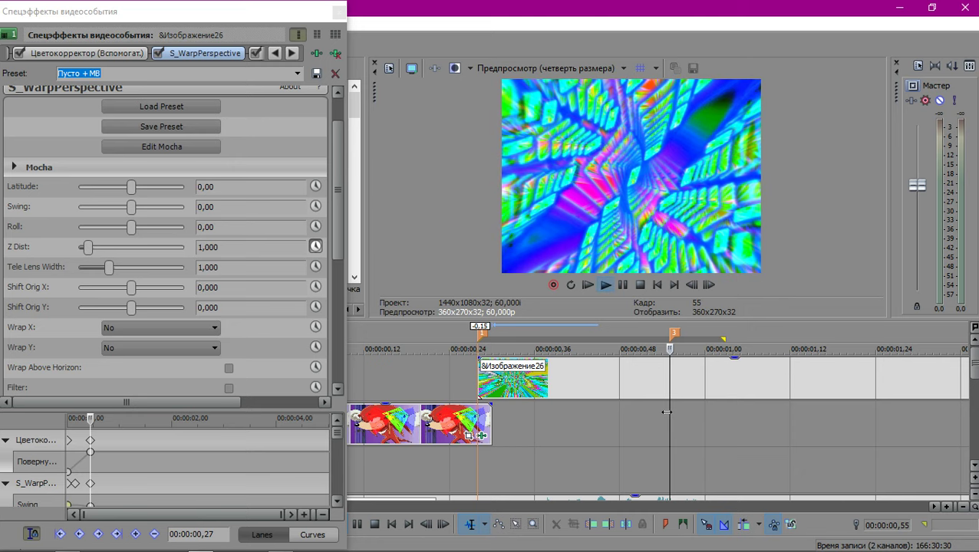
key(Return)
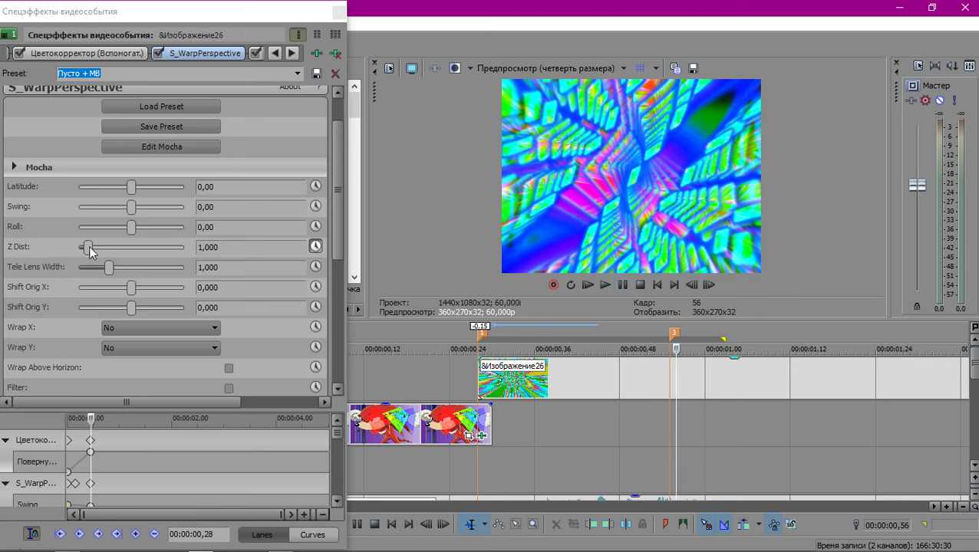
drag(88, 248, 84, 246)
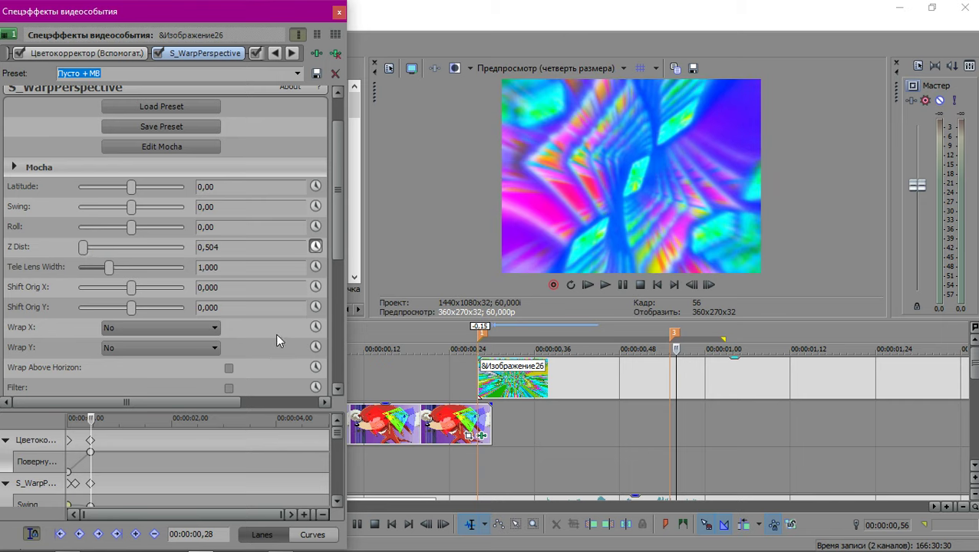
Enable Motion Blur for the S_WarpPerspective effect and check its shutter angle and samples settings.
drag(338, 194, 360, 361)
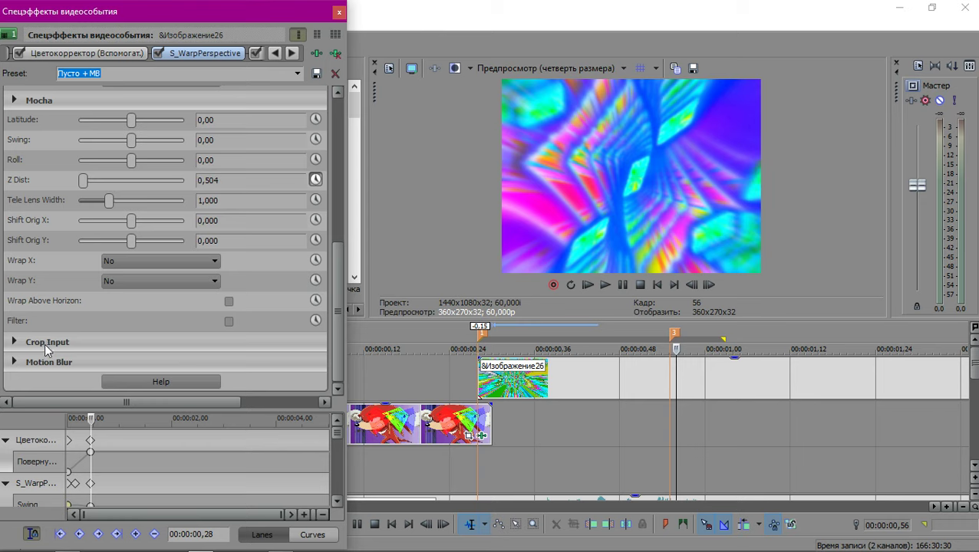
click(13, 362)
click(234, 381)
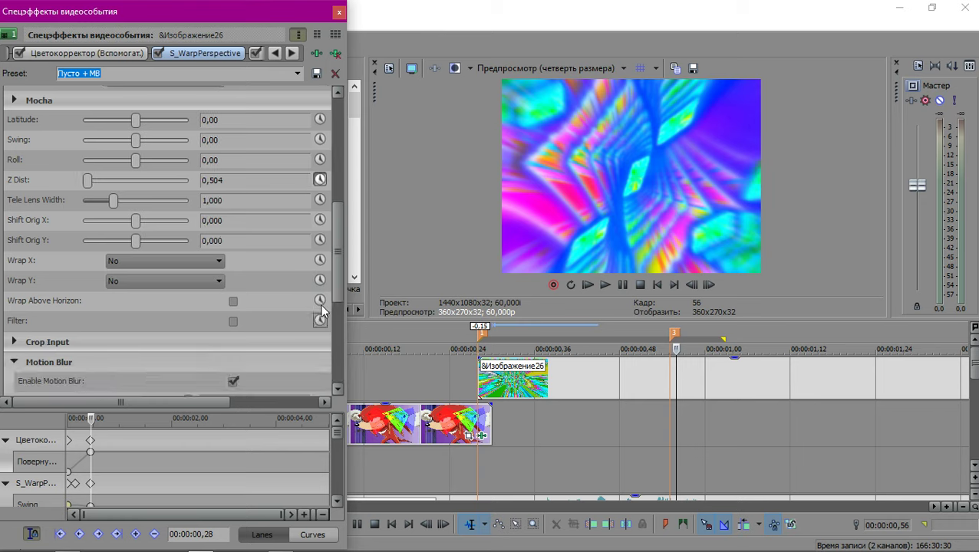
drag(342, 275, 354, 376)
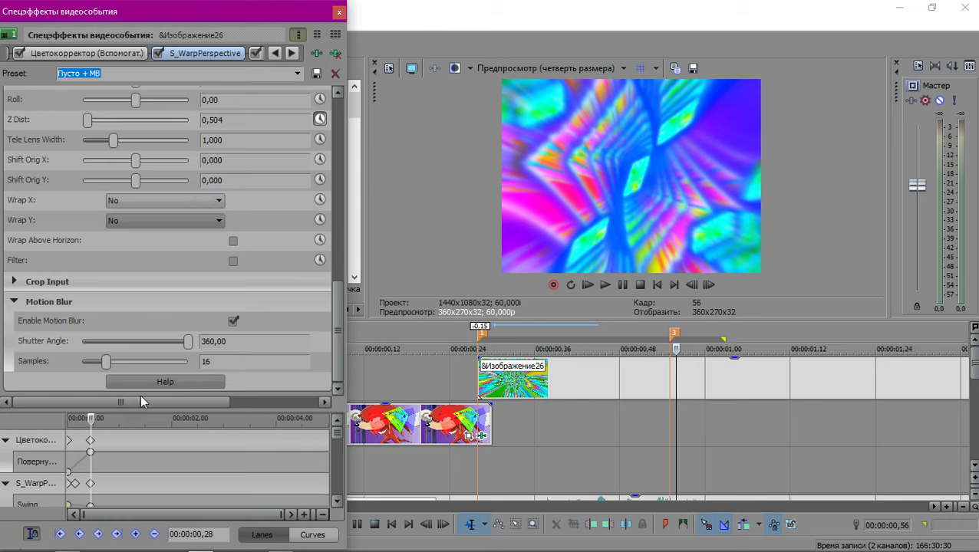
Enlarge the effect keyframe area and set the last S_WarpPerspective's Z Dist keyframe at 00:00:00,17 to Slow Fade.
drag(132, 409, 137, 204)
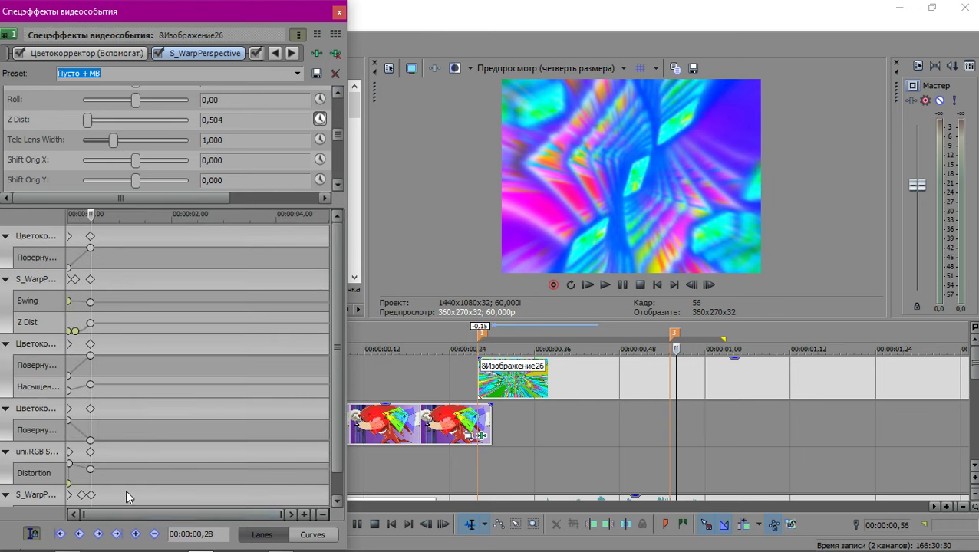
scroll(126, 492, up, 5)
drag(336, 268, 351, 378)
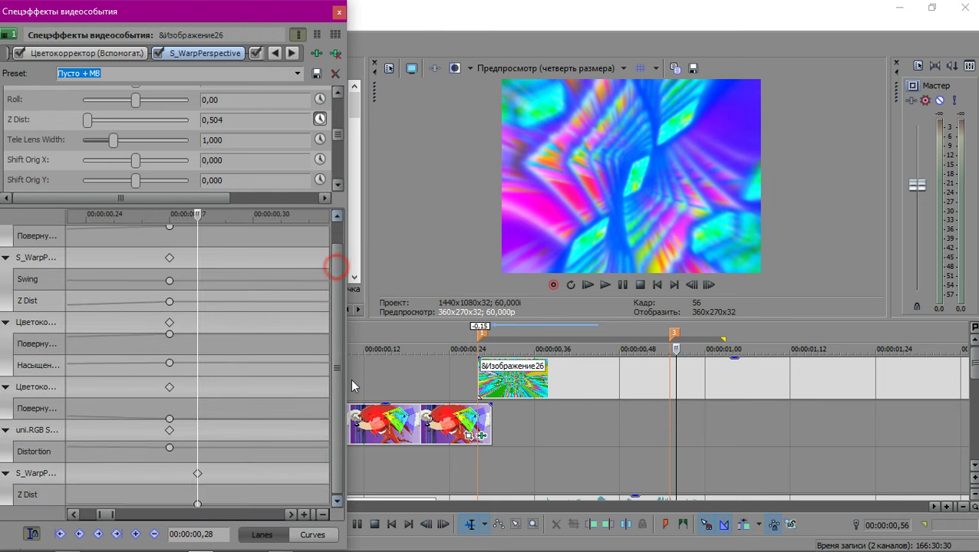
scroll(157, 468, down, 5)
click(128, 504)
right_click(127, 504)
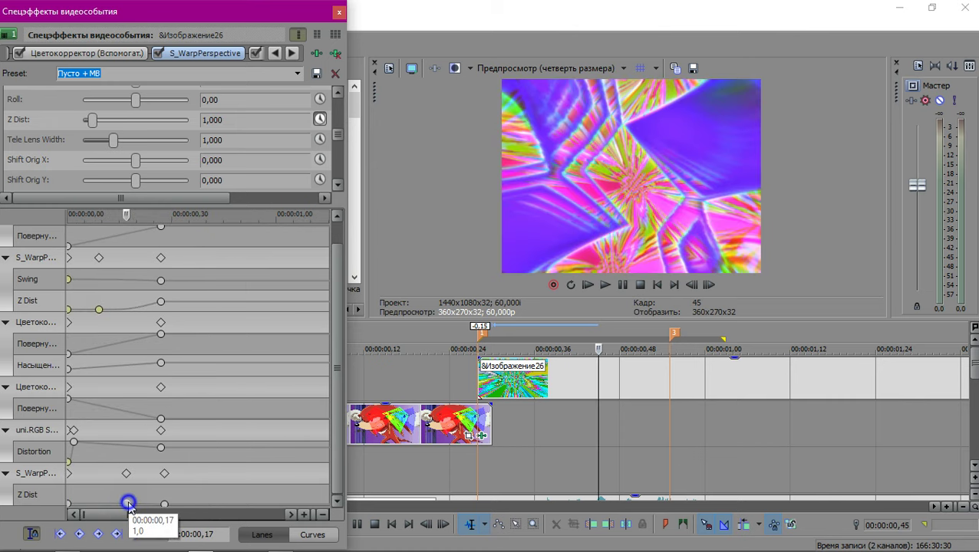
click(172, 424)
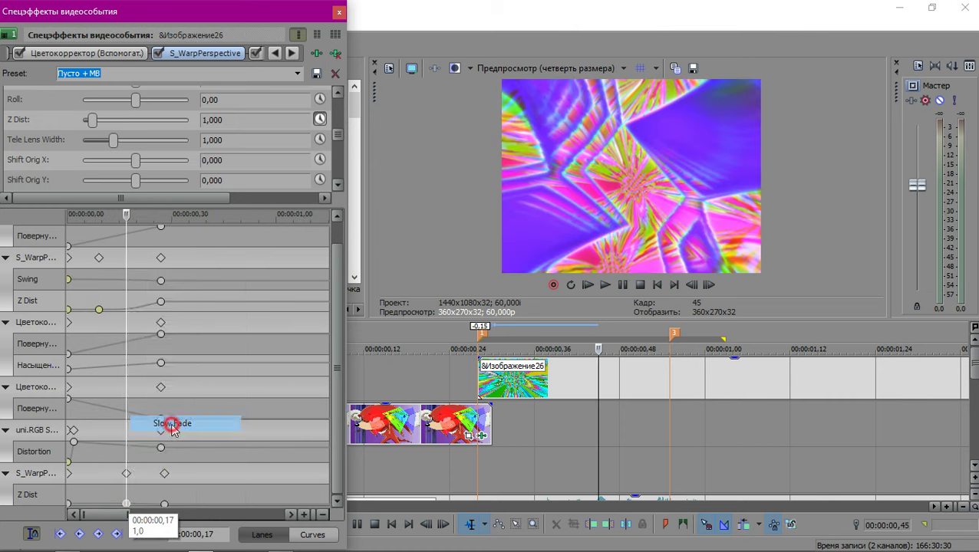
Animate the last S_WarpPerspective's Swing and set it to -22,04 at the 00:00:00,28 keyframe.
click(164, 504)
drag(337, 261, 335, 173)
drag(301, 206, 298, 361)
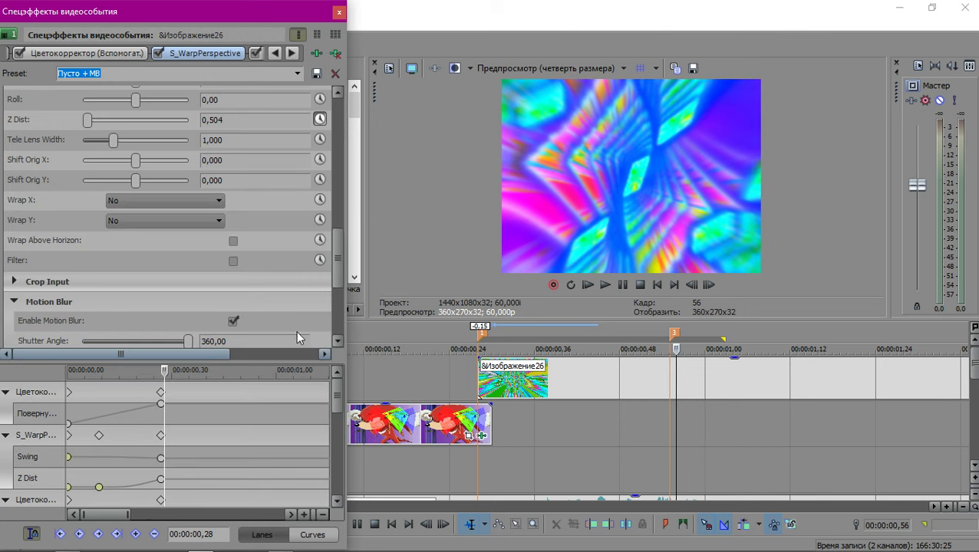
drag(341, 225, 341, 134)
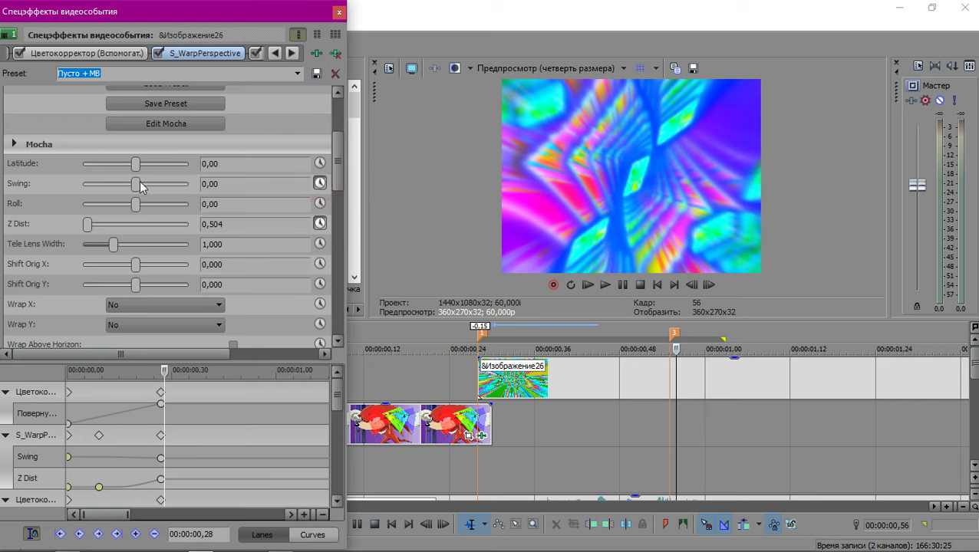
drag(139, 186, 142, 187)
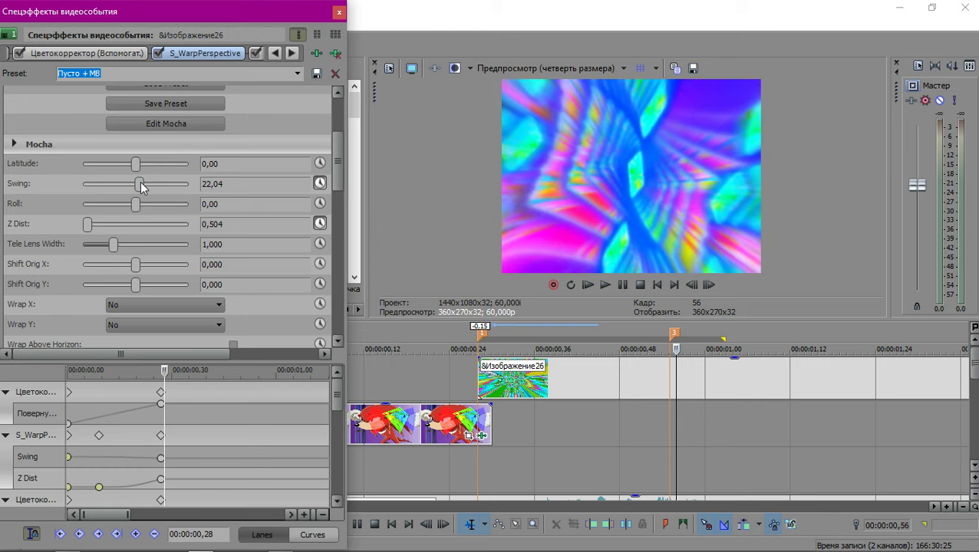
drag(140, 185, 138, 182)
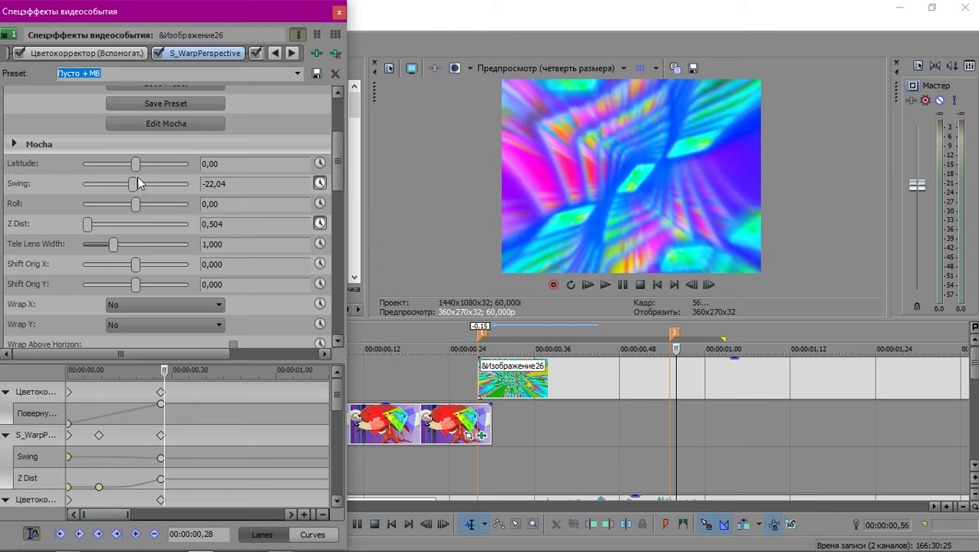
Close the event's video effects and save the project.
click(339, 12)
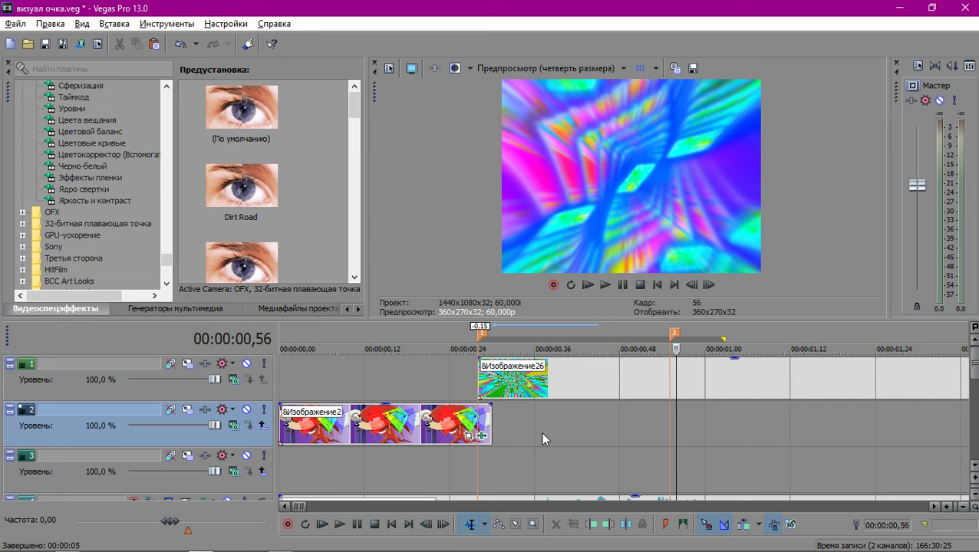
scroll(541, 430, down, 1)
key(ctrl+s)
Play back the section from the start of the &Изображение26 event to just past marker 3.
double_click(523, 385)
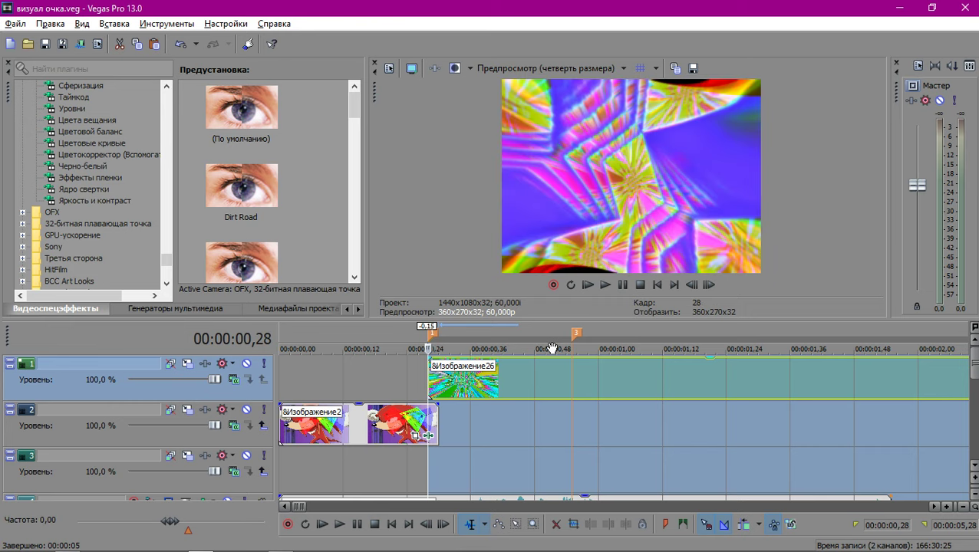
key(Right)
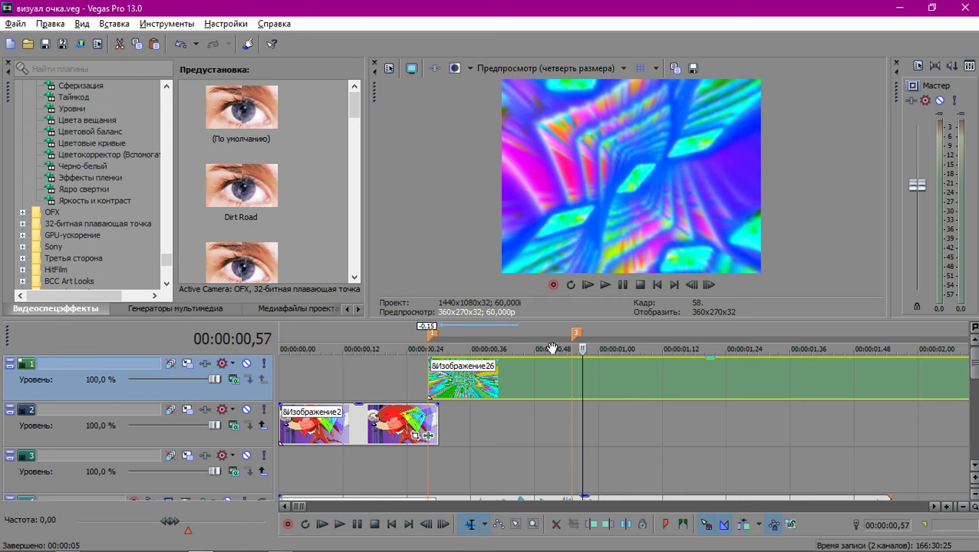
click(552, 349)
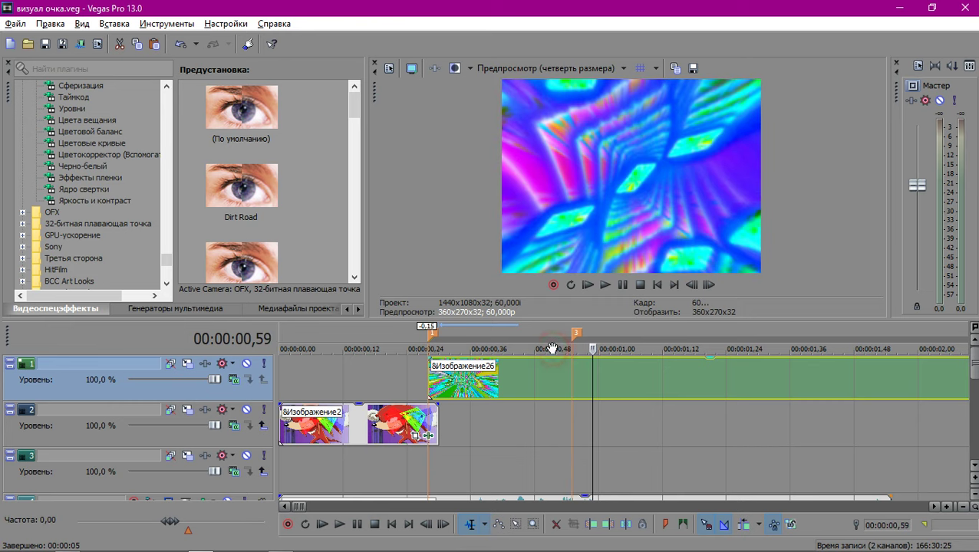
key(space)
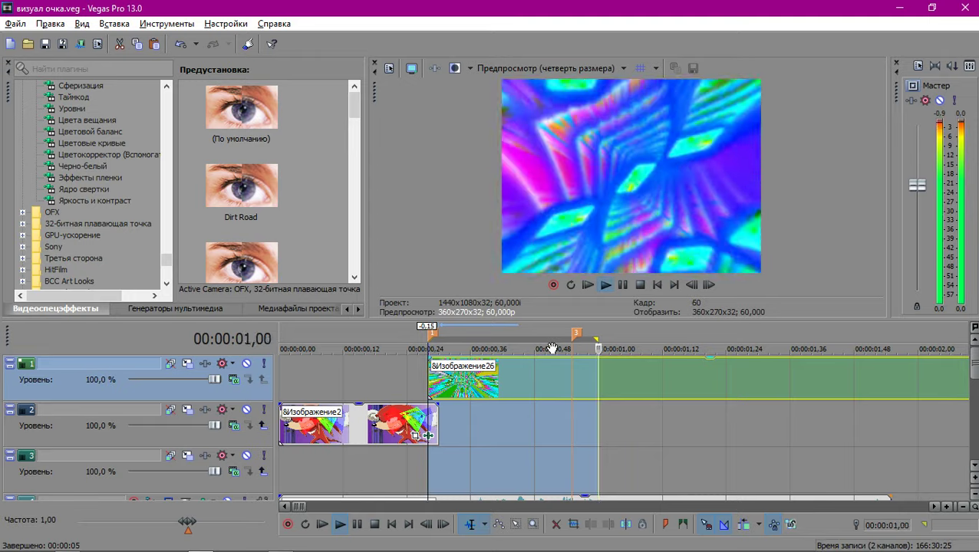
key(space)
key(space)
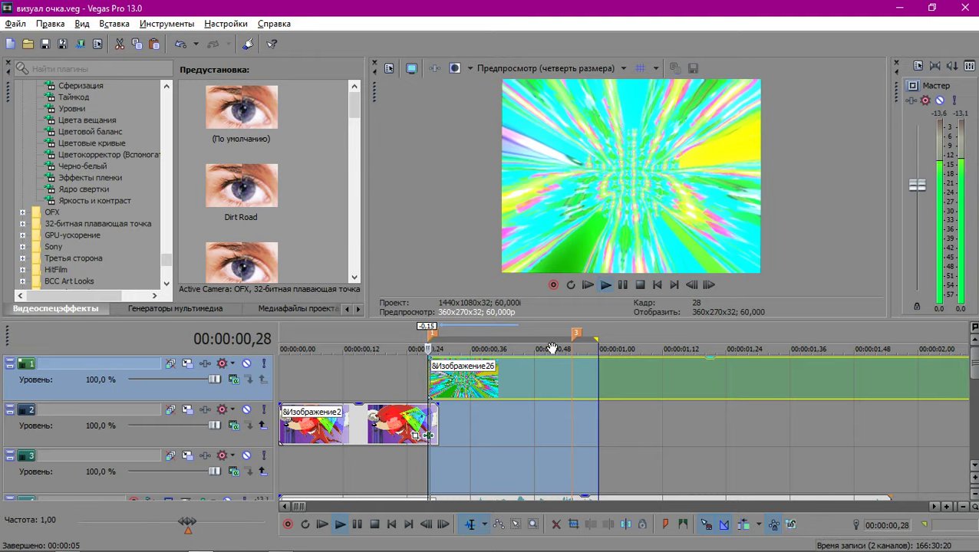
Step frame by frame through the opening of the &Изображение26 event to examine the warp animation.
key(Right)
key(Right)
key(Right)
key(Right)
key(Right)
key(Right)
key(Right)
key(Right)
key(Right)
key(Right)
key(Right)
key(Right)
key(Right)
key(Right)
key(Right)
key(Right)
key(Right)
key(Right)
key(Right)
key(Right)
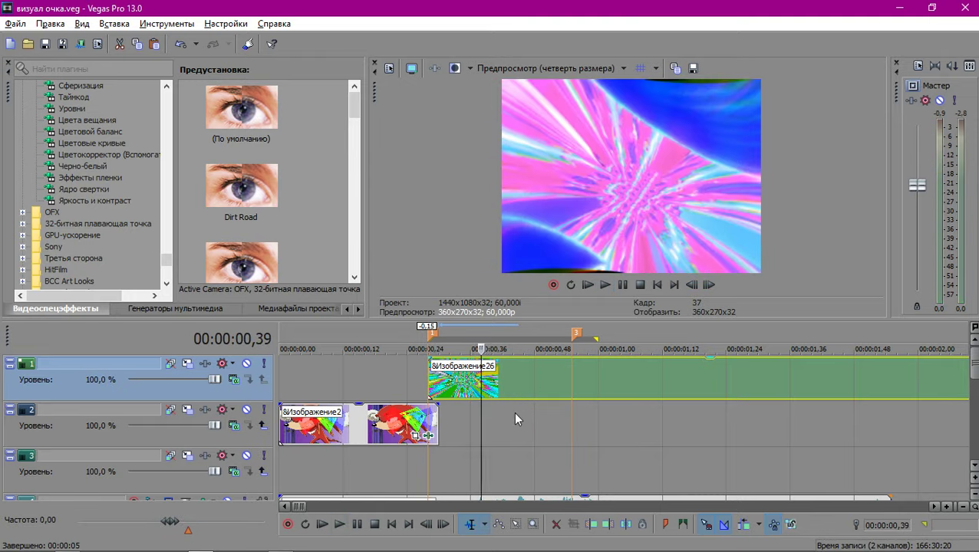
Reopen the &Изображение26 event's effects and move the last S_WarpPerspective ahead of the uni.RGB effect in the chain.
scroll(513, 420, down, 2)
scroll(737, 406, down, 2)
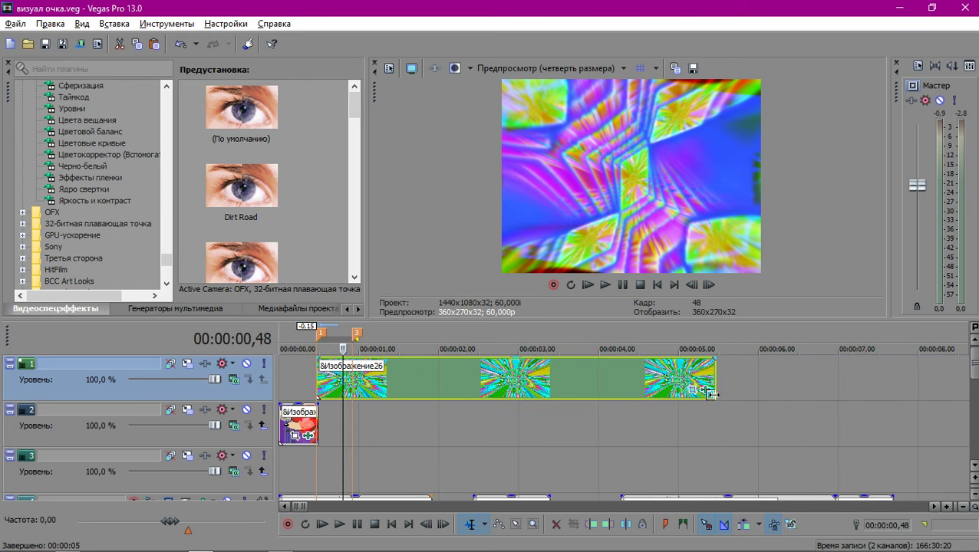
click(705, 392)
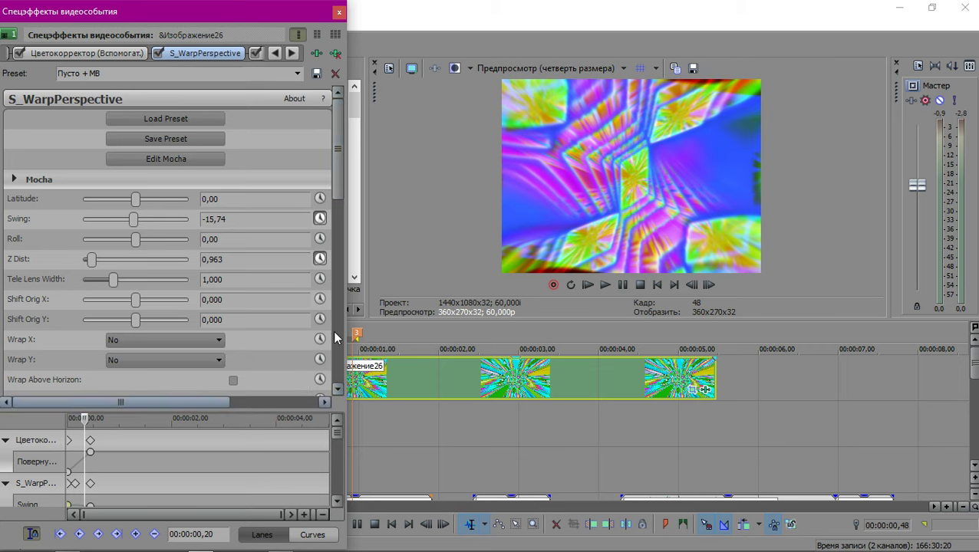
drag(343, 173, 347, 247)
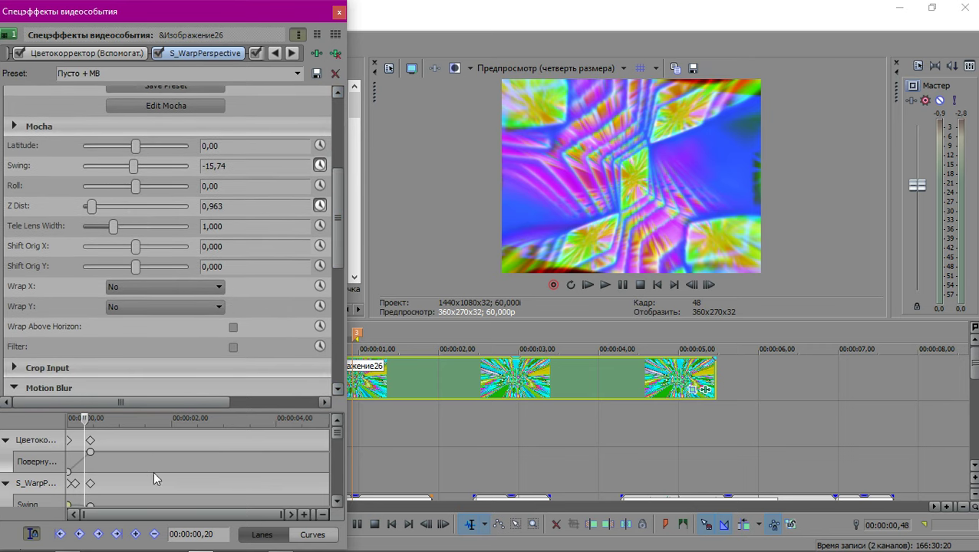
scroll(151, 489, up, 3)
drag(122, 406, 111, 98)
click(962, 489)
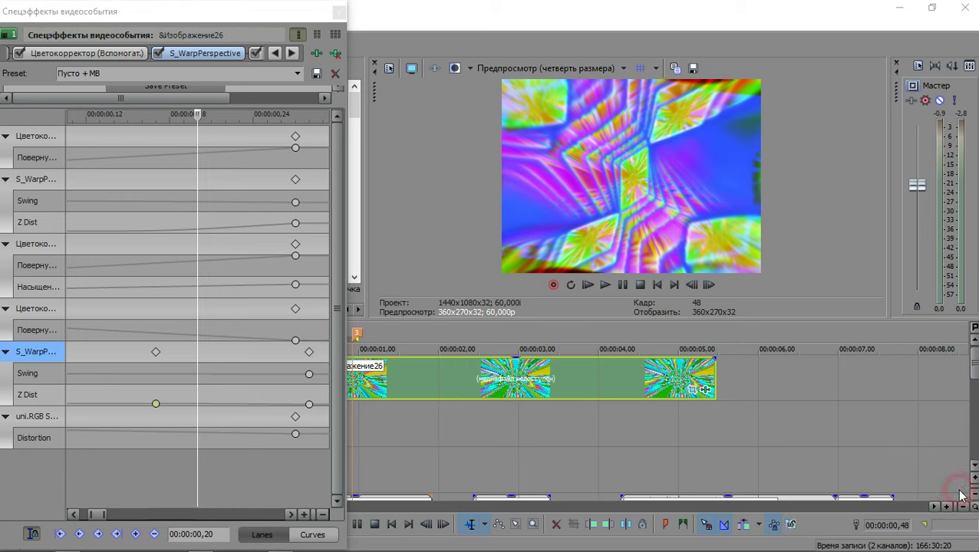
scroll(235, 455, down, 3)
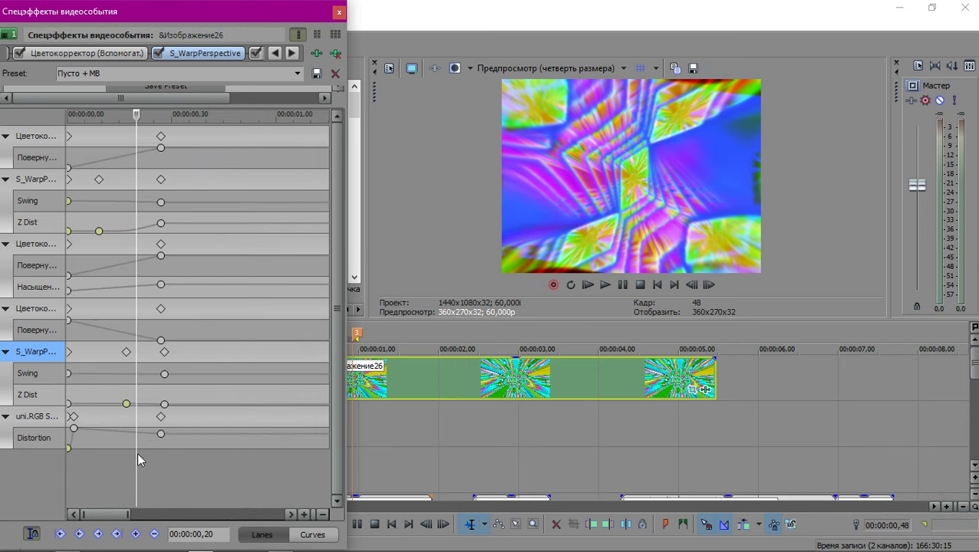
Shift the lower S_WarpPerspective's middle Z Dist keyframe much closer to the event's start, and close the effects.
scroll(175, 455, up, 3)
drag(175, 404, 93, 405)
scroll(92, 405, down, 5)
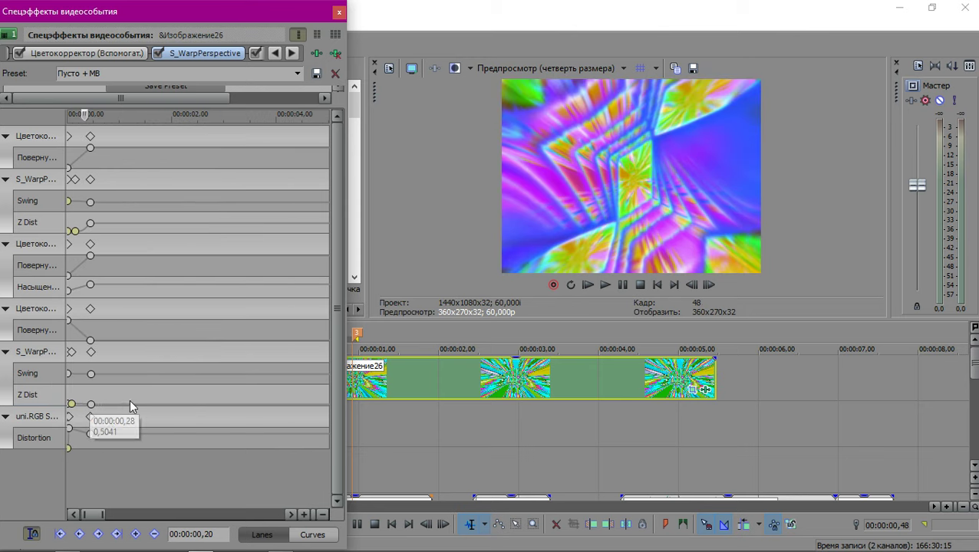
scroll(105, 421, up, 5)
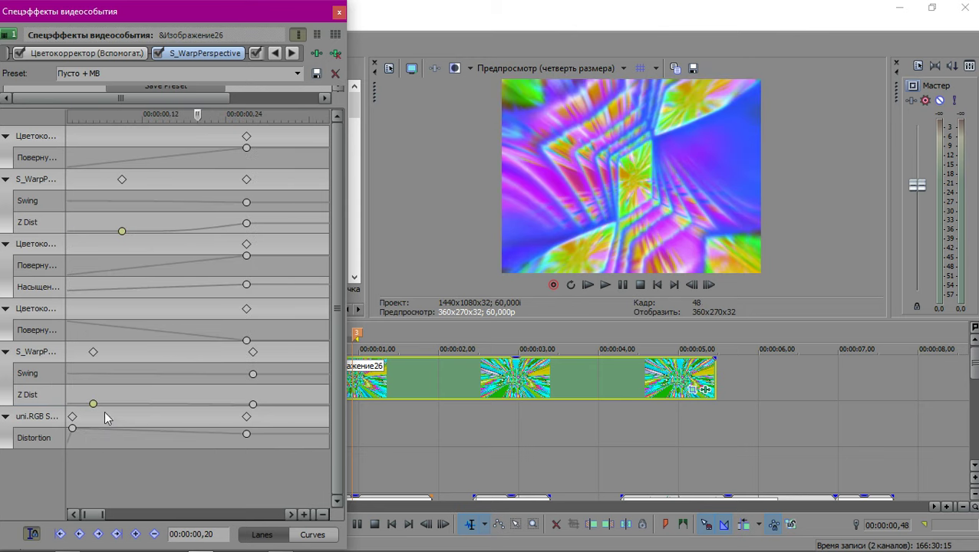
drag(94, 404, 78, 404)
click(339, 12)
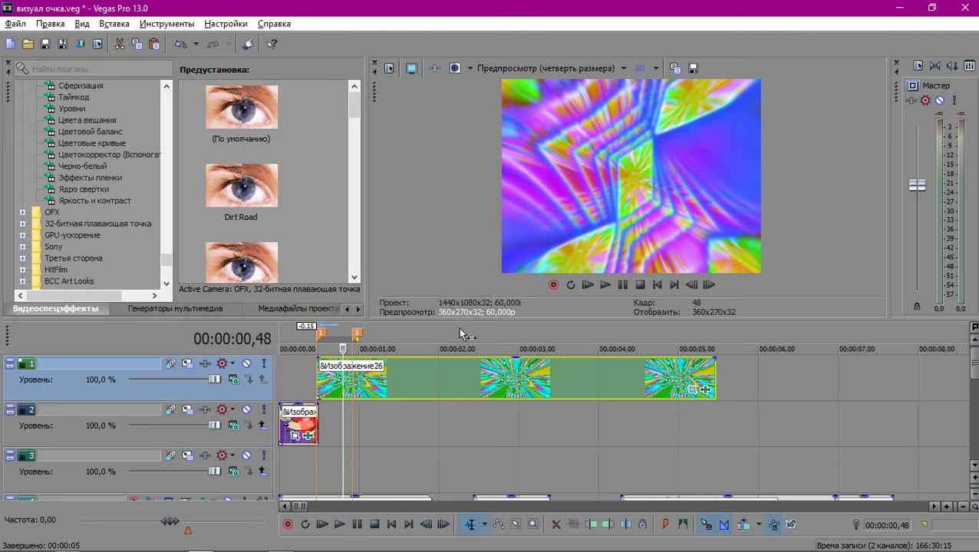
Check the &Изображение26 event's preview just before marker 3, at 00:00:00,55.
scroll(588, 416, up, 5)
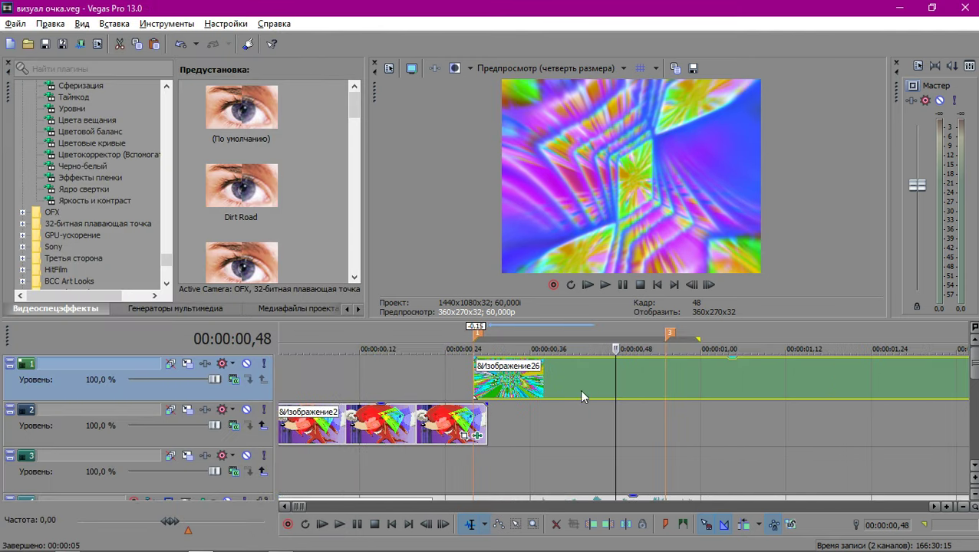
click(665, 380)
scroll(629, 453, down, 6)
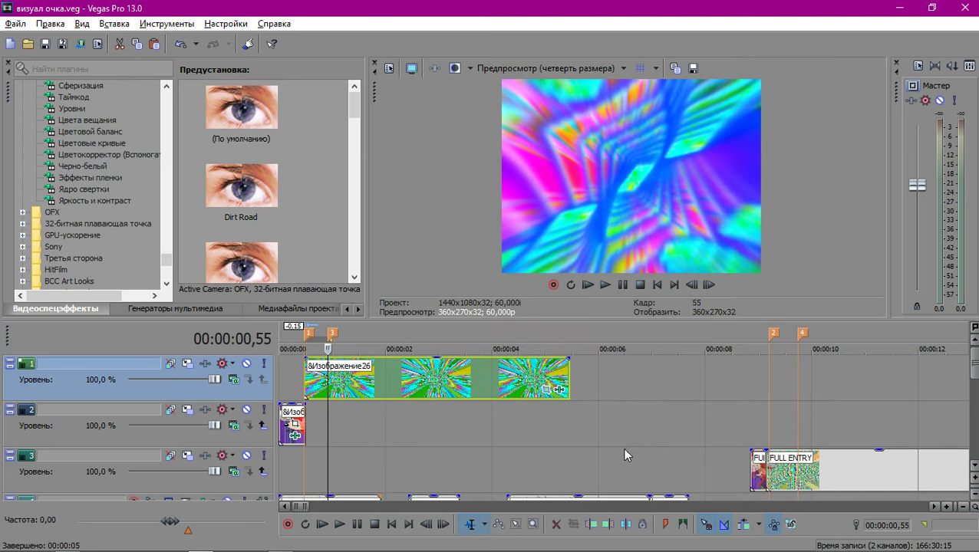
Play back the FULL ENTRY event on track 3 around marker 4 to examine its visuals.
click(535, 430)
scroll(566, 430, up, 4)
key(space)
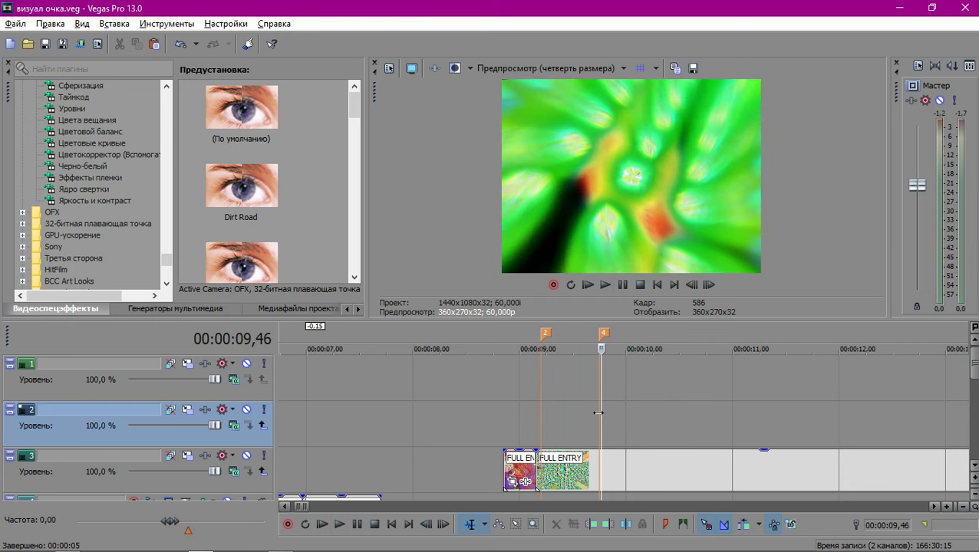
key(Return)
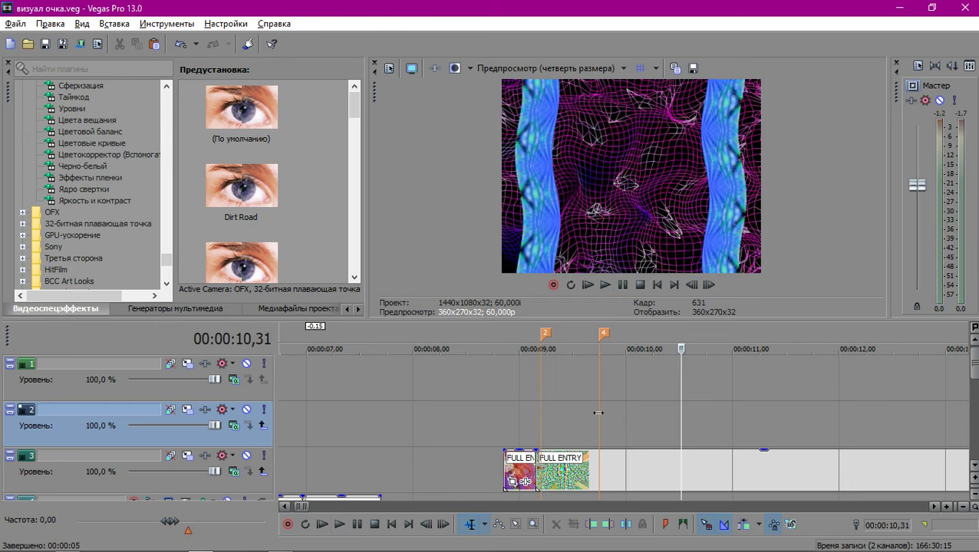
click(591, 412)
key(space)
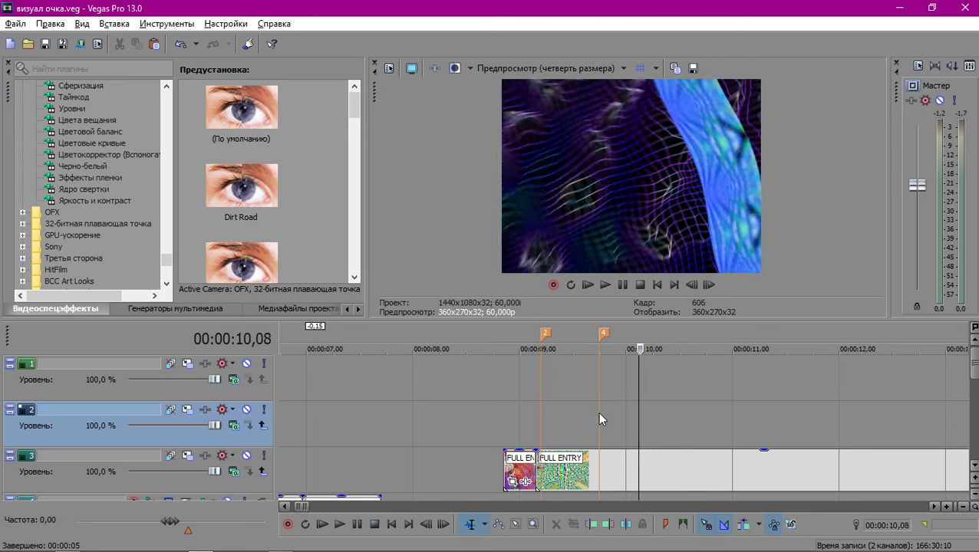
Step back and forth through the FULL ENTRY event's frames around 00:00:10,35 to examine its warp effect.
key(Right)
key(Right)
key(Right)
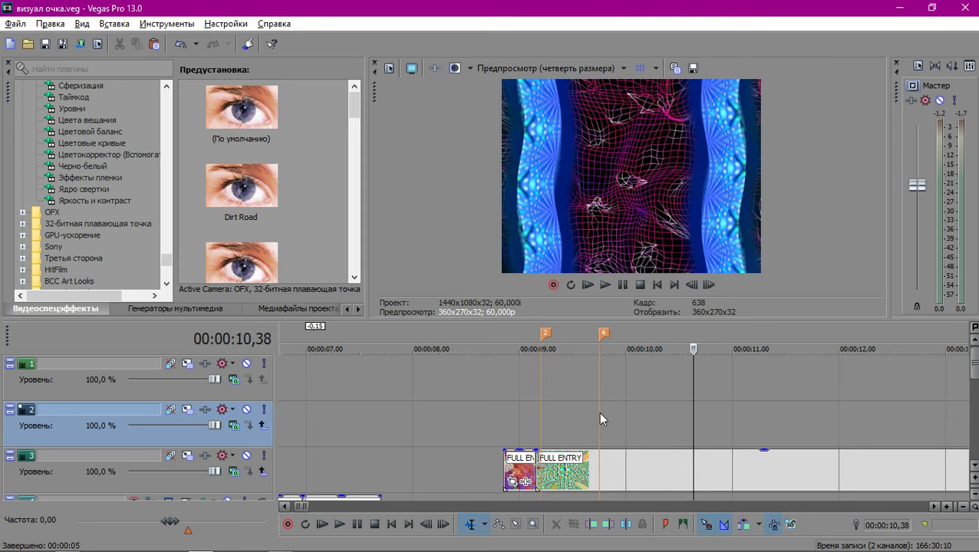
key(Left)
key(Left)
key(Left)
key(Left)
key(Left)
key(Right)
key(Right)
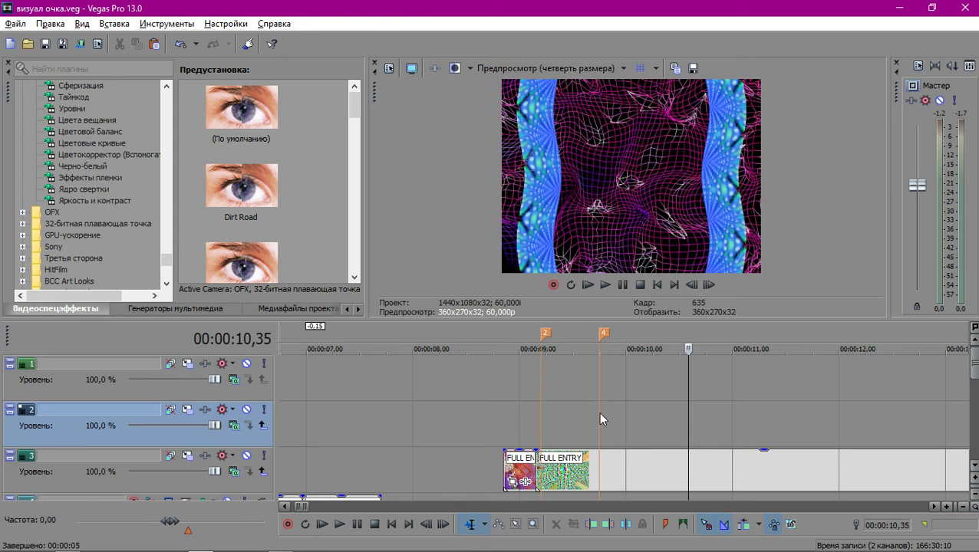
Return to the start of the timeline and play the transition from &Изображение2 into &Изображение26.
scroll(505, 435, down, 5)
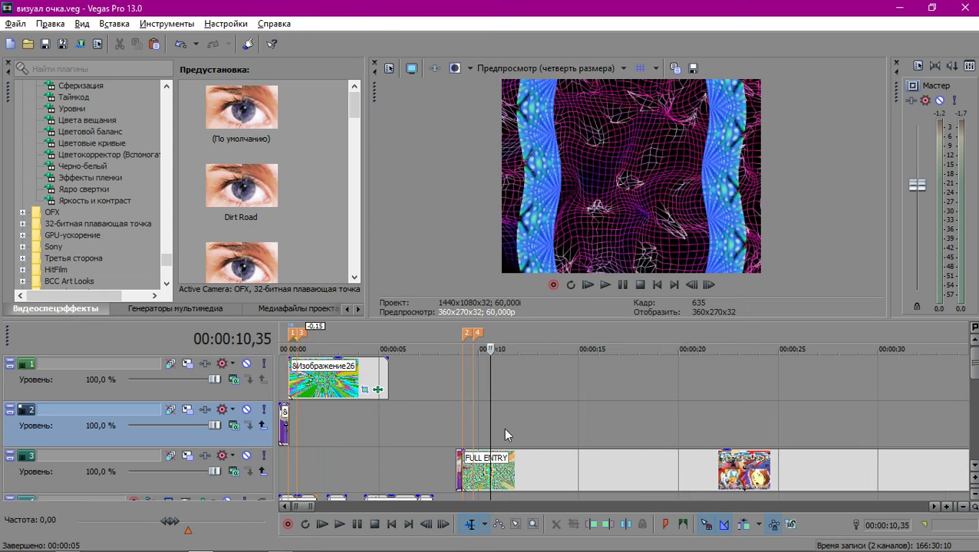
click(298, 411)
scroll(627, 393, up, 8)
scroll(624, 390, down, 1)
key(space)
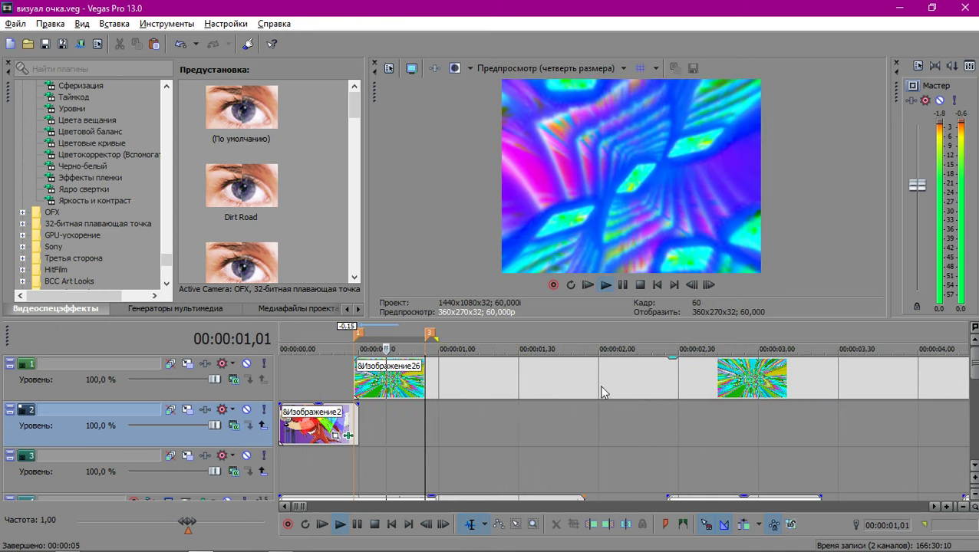
Split the &Изображение26 event on track 1 at about 00:00:01,00 and delete the part after the split.
scroll(614, 391, up, 4)
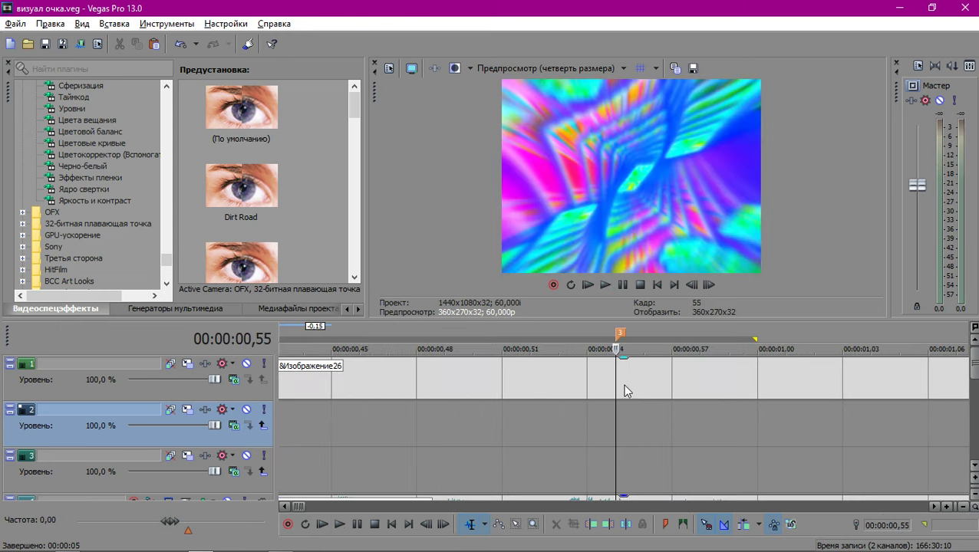
scroll(672, 395, down, 2)
click(669, 385)
key(s)
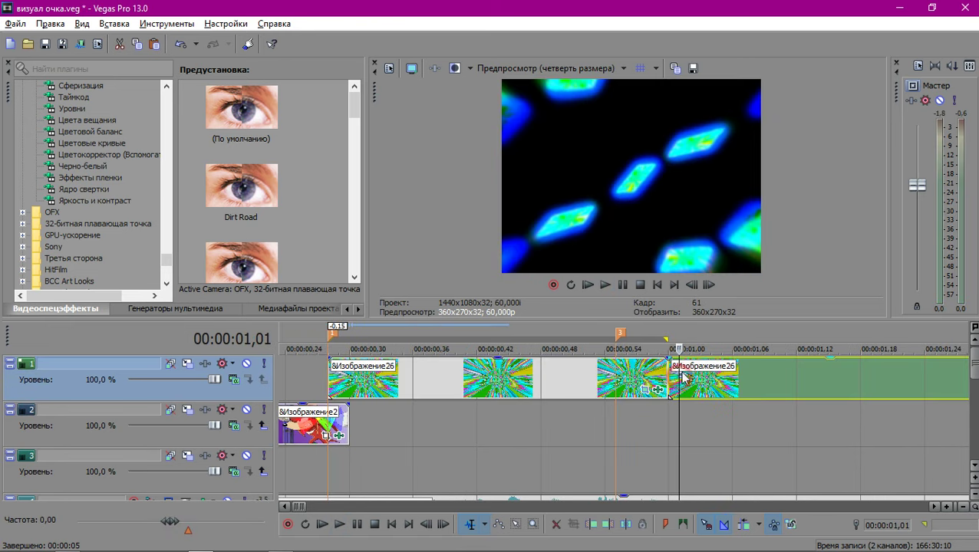
key(Delete)
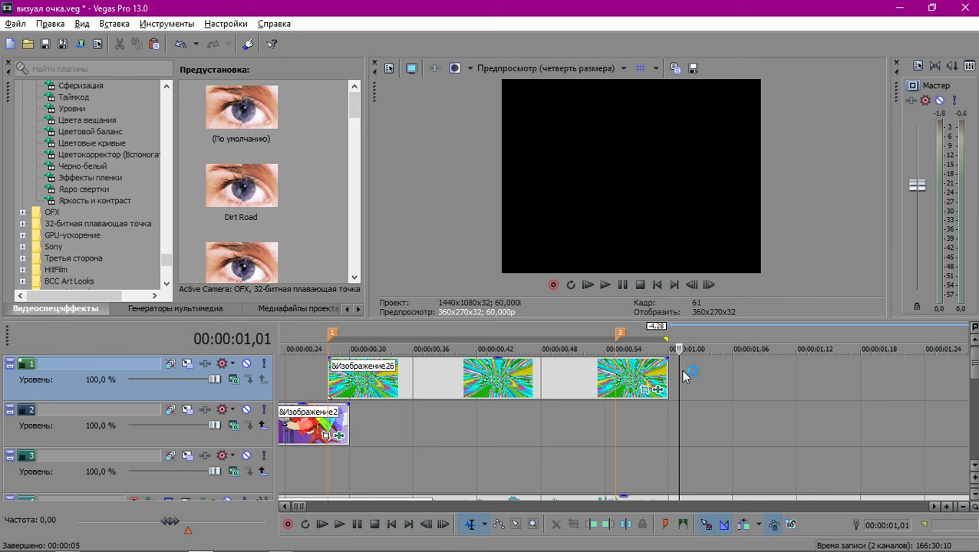
Place &Изображение2.png from the project media on track 1 at 00:00:01,06, after the &Изображение26 event.
scroll(675, 373, down, 2)
scroll(101, 190, up, 4)
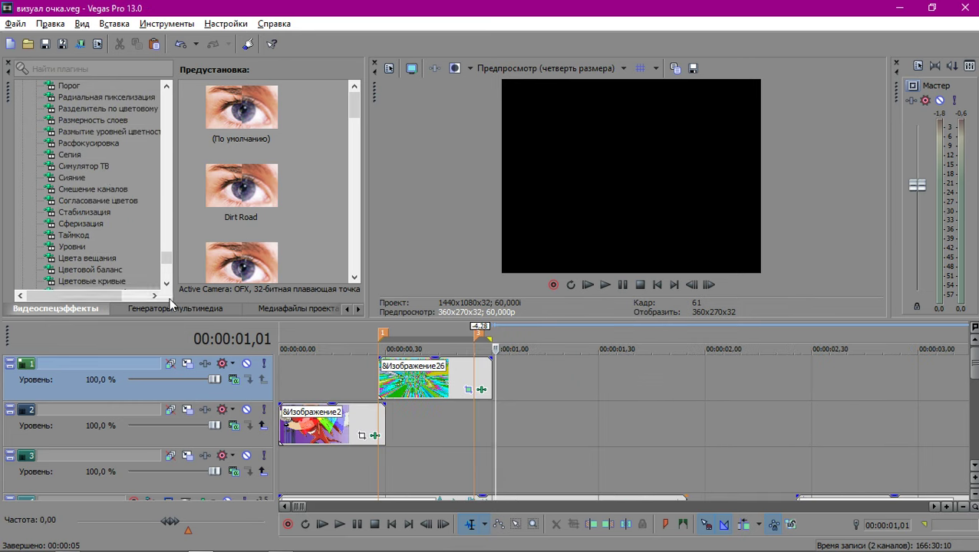
click(307, 307)
scroll(185, 180, down, 3)
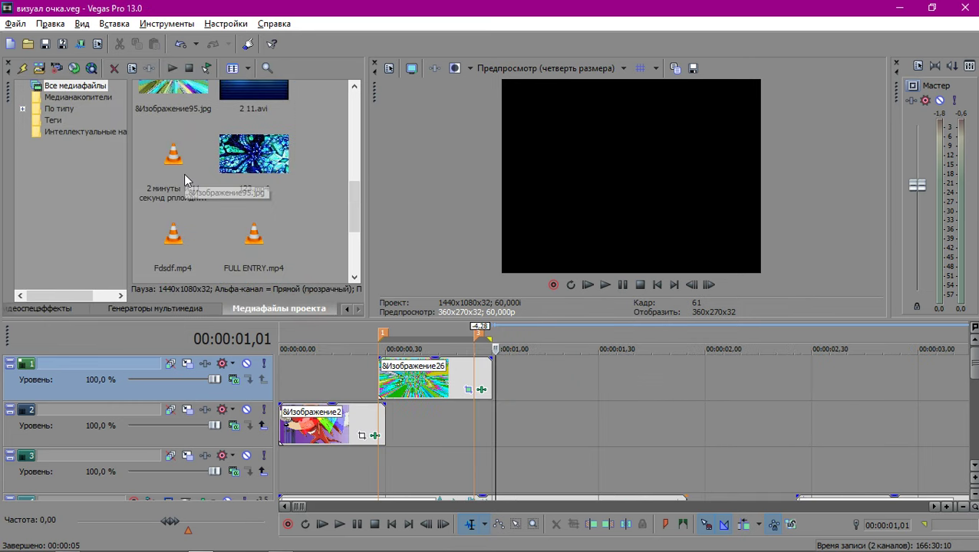
scroll(184, 180, up, 4)
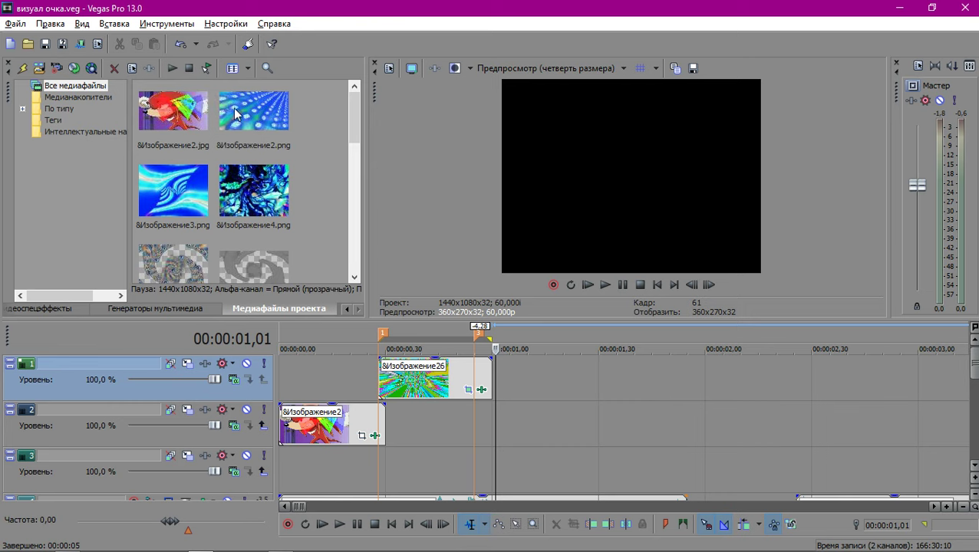
drag(235, 114, 510, 378)
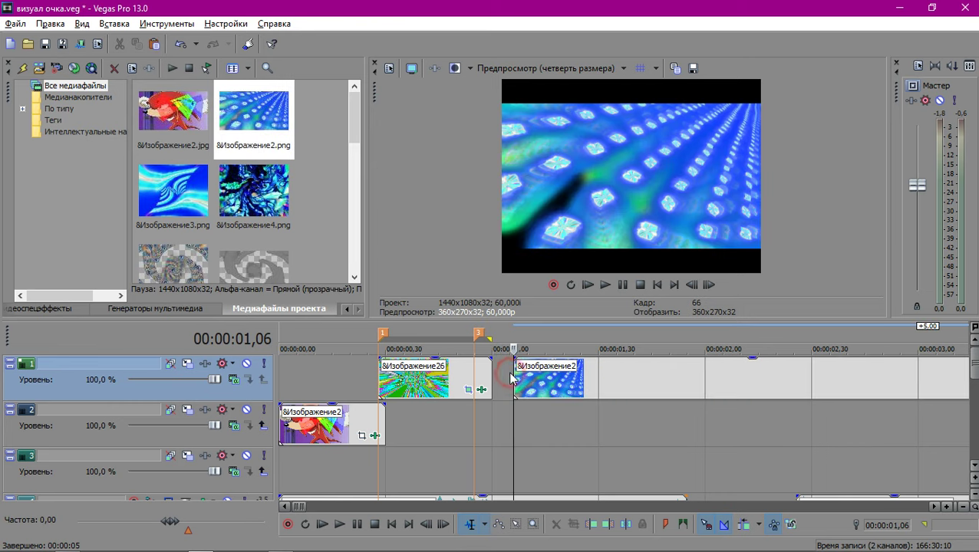
Disable resampling and turn off maintaining the aspect ratio for the new &Изображение2 event.
scroll(604, 358, up, 5)
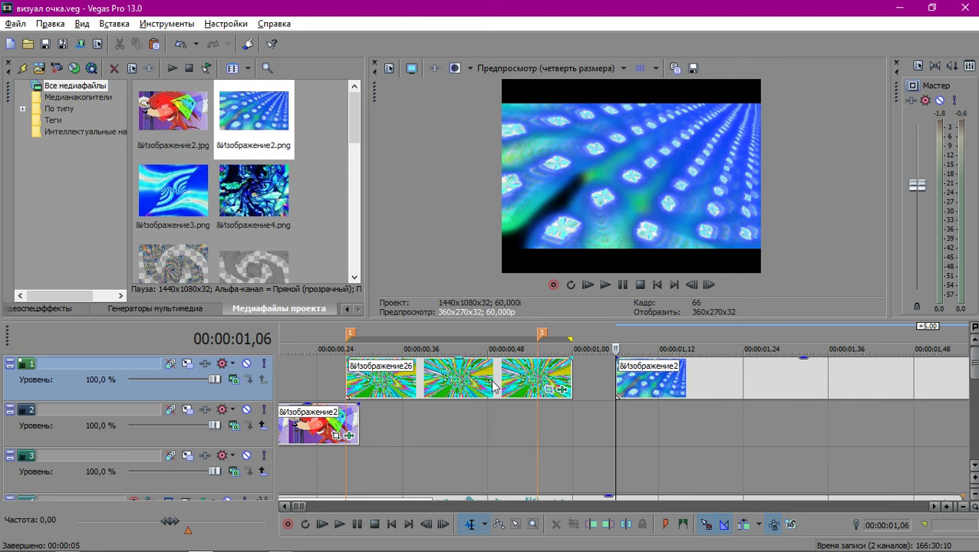
right_click(625, 392)
click(699, 543)
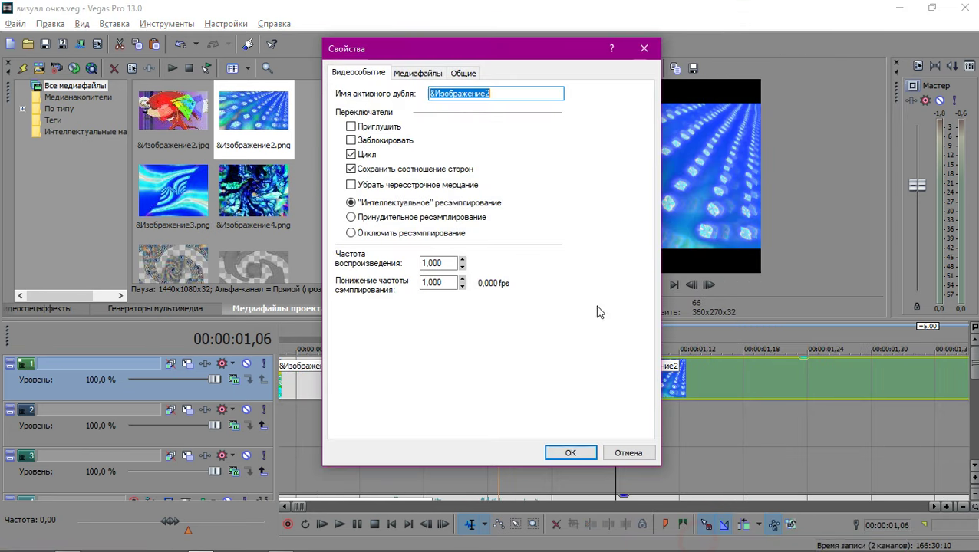
click(376, 232)
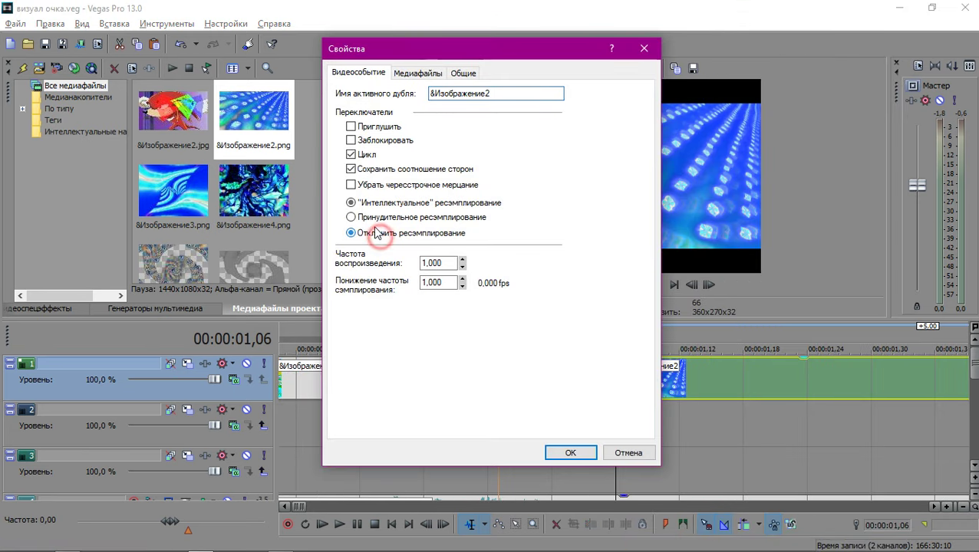
click(574, 452)
right_click(621, 371)
click(662, 540)
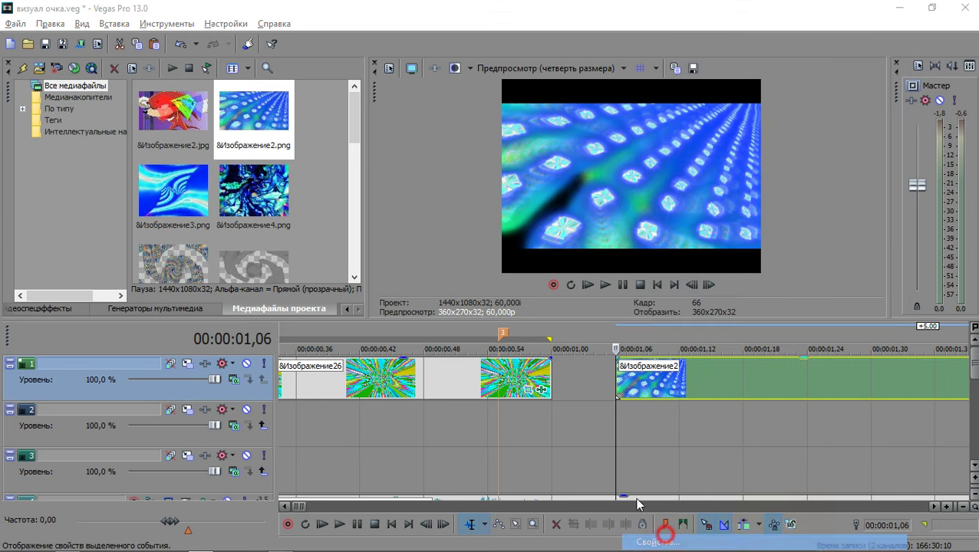
click(351, 169)
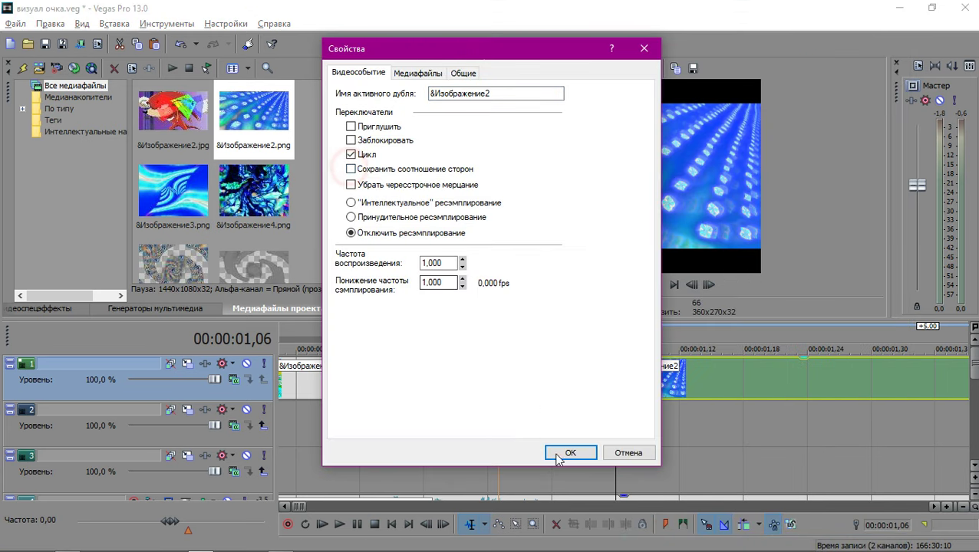
click(570, 453)
Add the S_WarpPerspective, S_WarpWaves and Ignite Drop Shadow effects to the &Изображение2 event on track 1.
scroll(558, 396, down, 4)
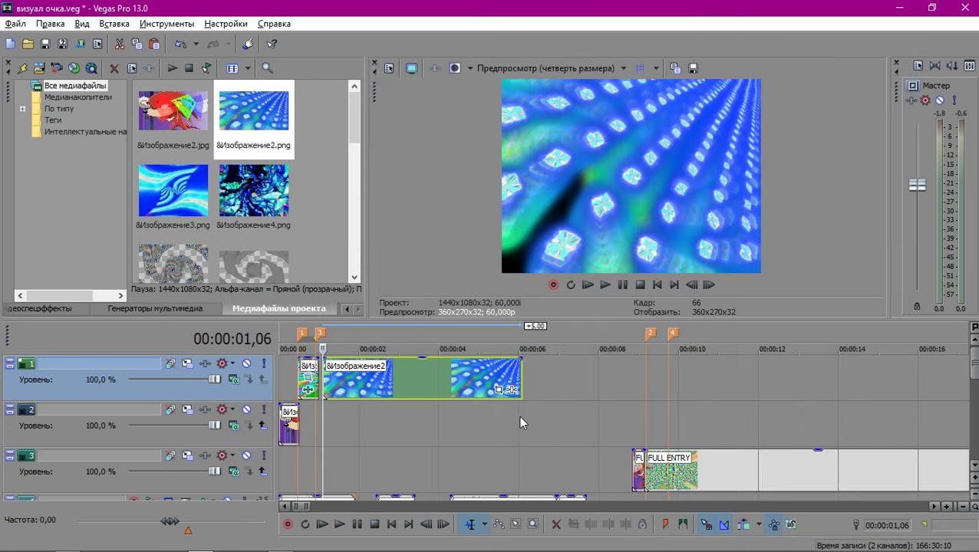
click(513, 391)
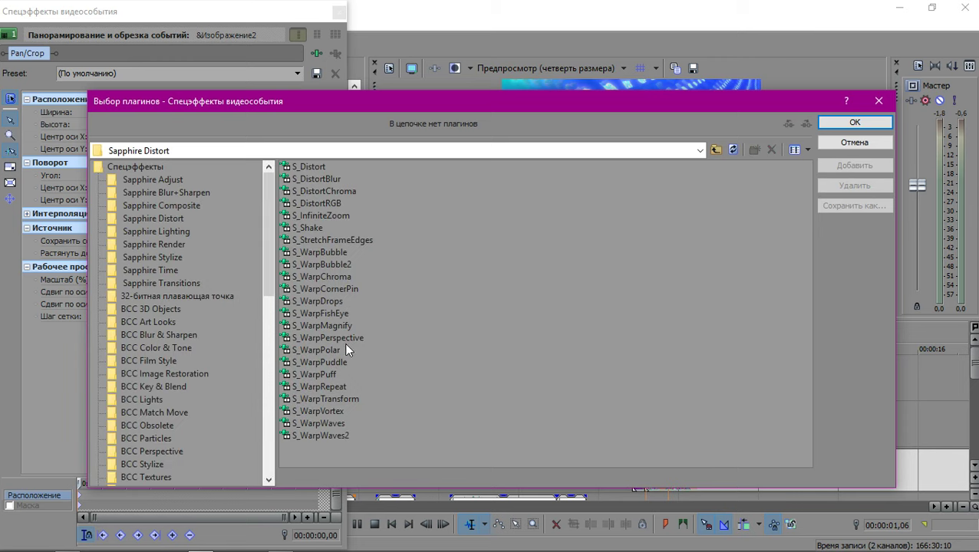
double_click(340, 338)
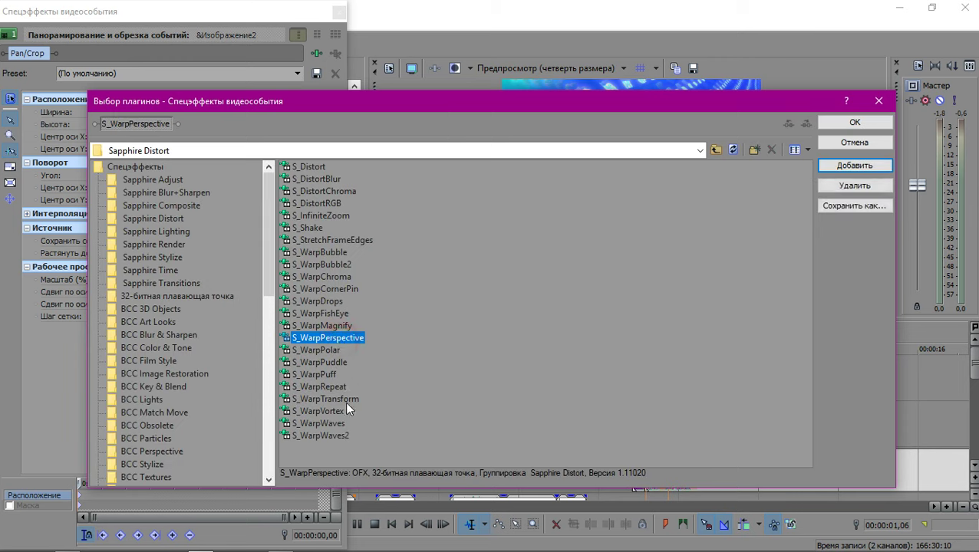
double_click(337, 423)
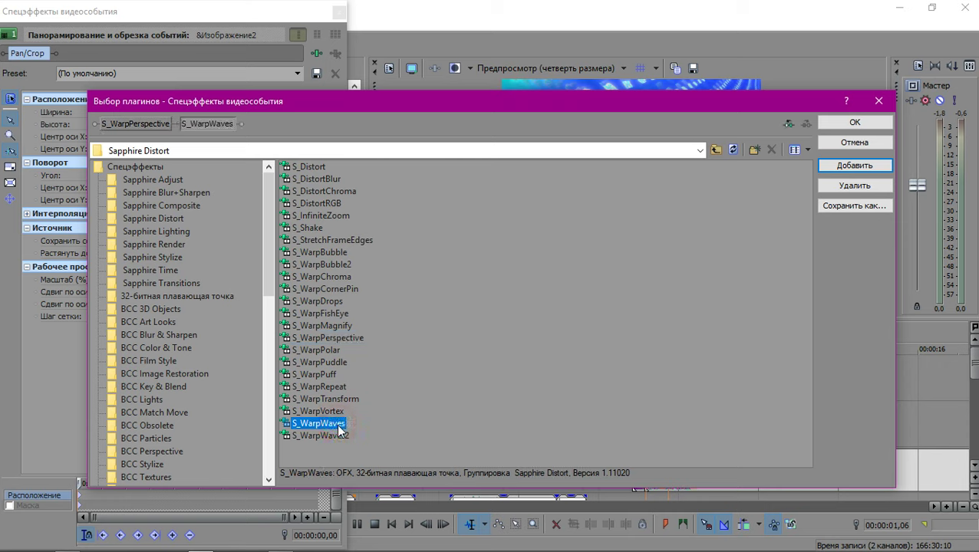
scroll(176, 248, down, 8)
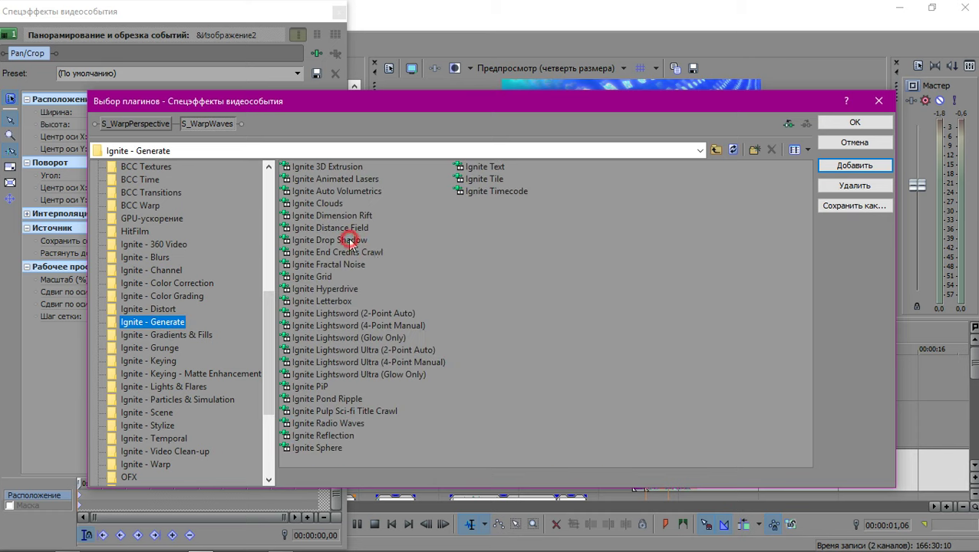
double_click(350, 243)
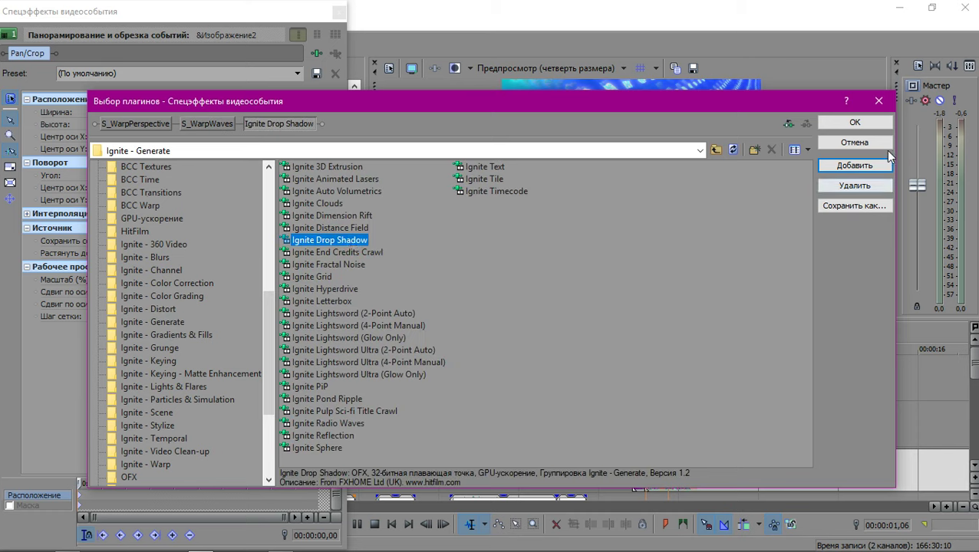
click(839, 122)
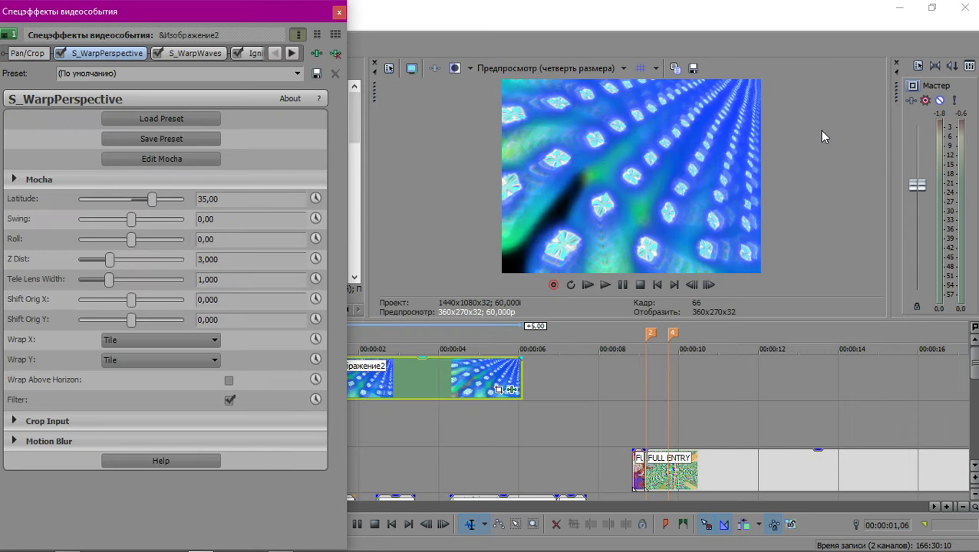
Disable S_WarpWaves and apply the "Лента (7,000 + MB)" preset to S_WarpPerspective on the &Изображение2 event.
click(158, 53)
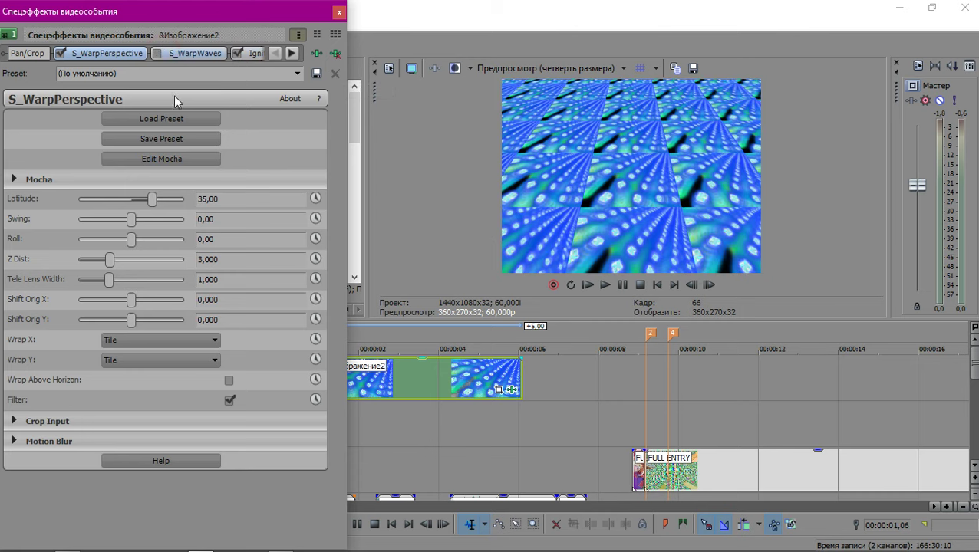
click(298, 74)
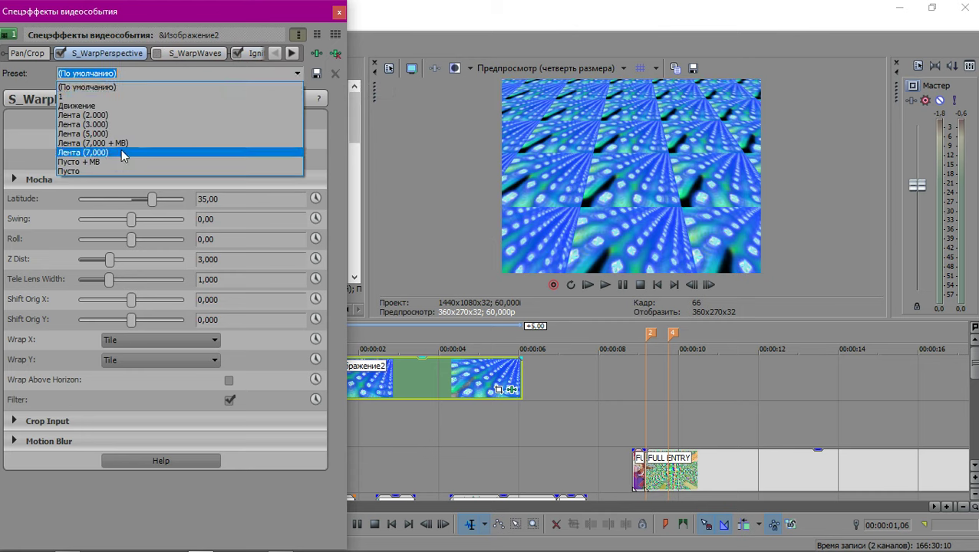
click(127, 144)
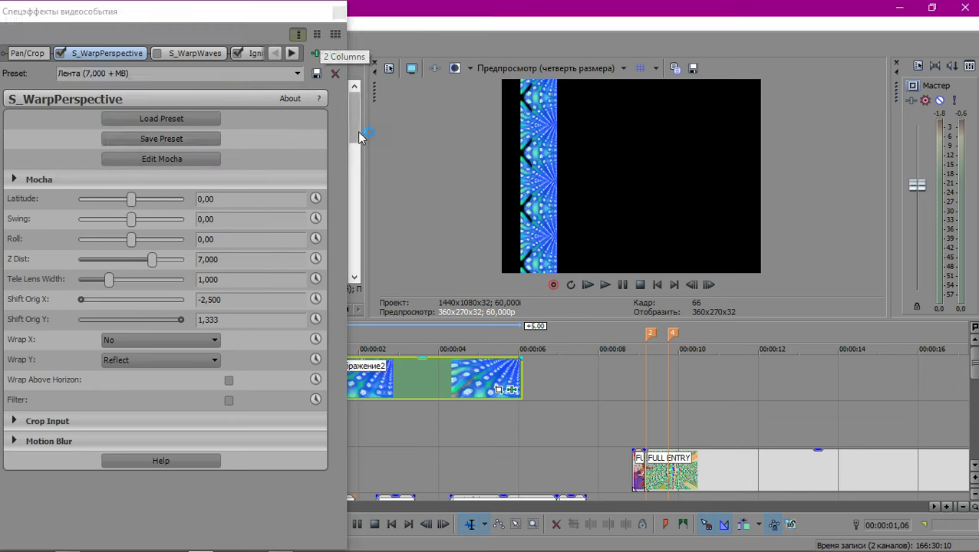
click(339, 12)
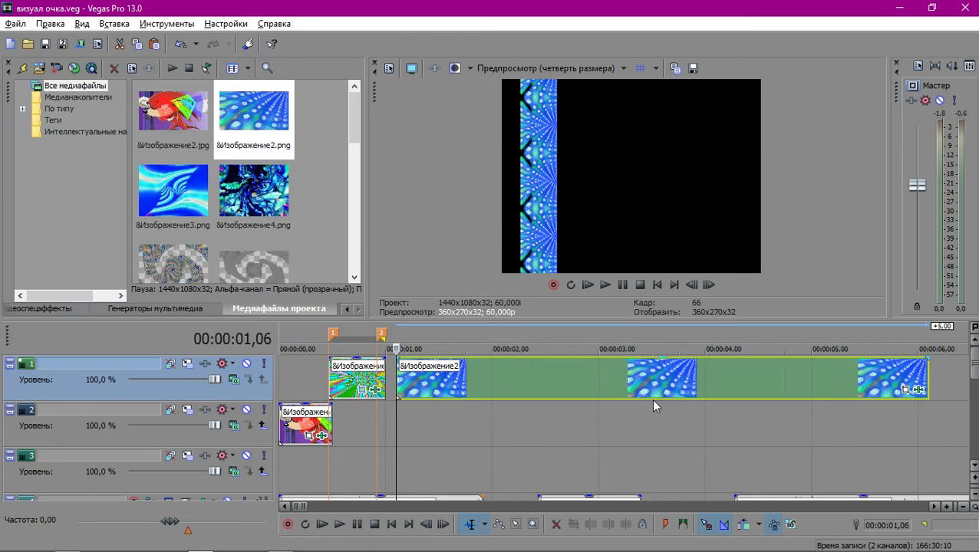
Insert a new video track above the others and move the blue &Изображение2 event onto it.
scroll(653, 404, up, 4)
scroll(669, 395, down, 2)
scroll(661, 421, up, 3)
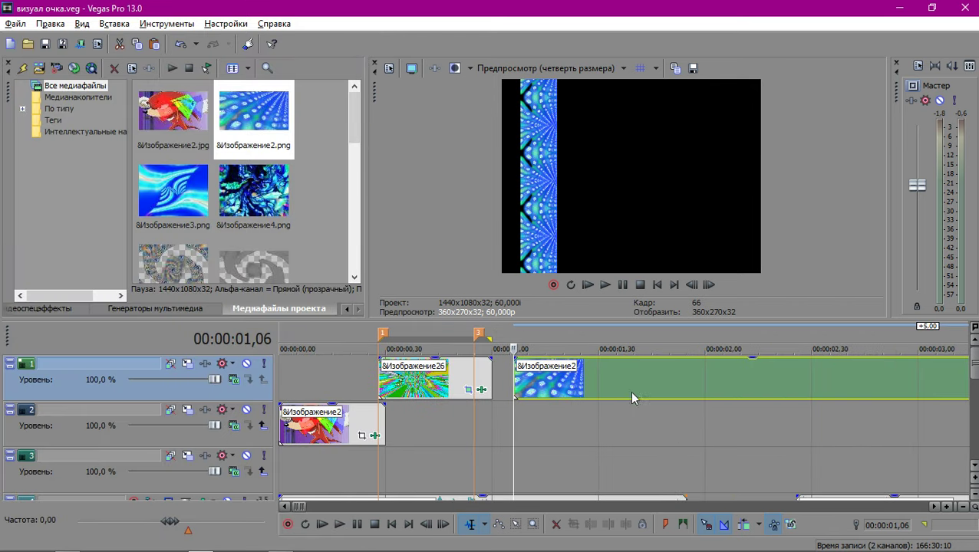
key(ctrl+shift+q)
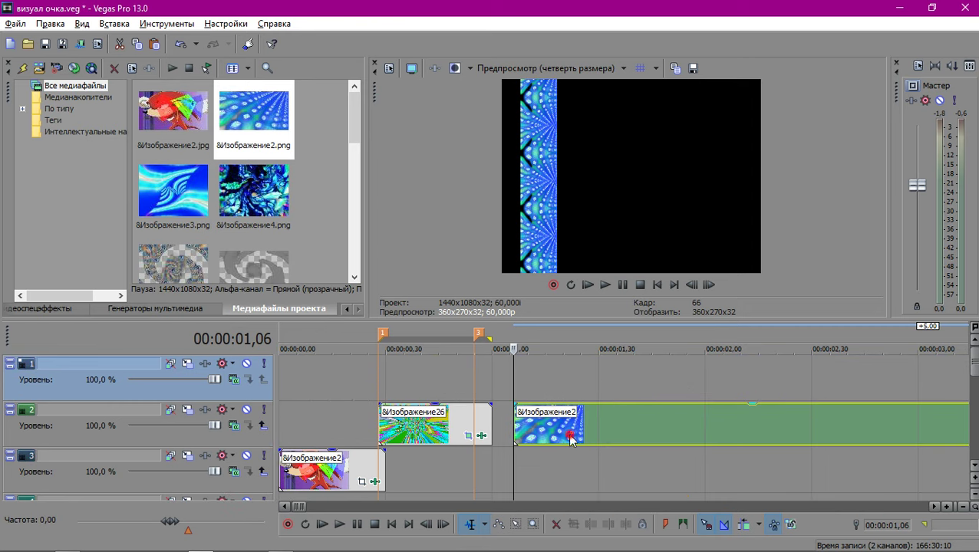
drag(570, 432, 566, 380)
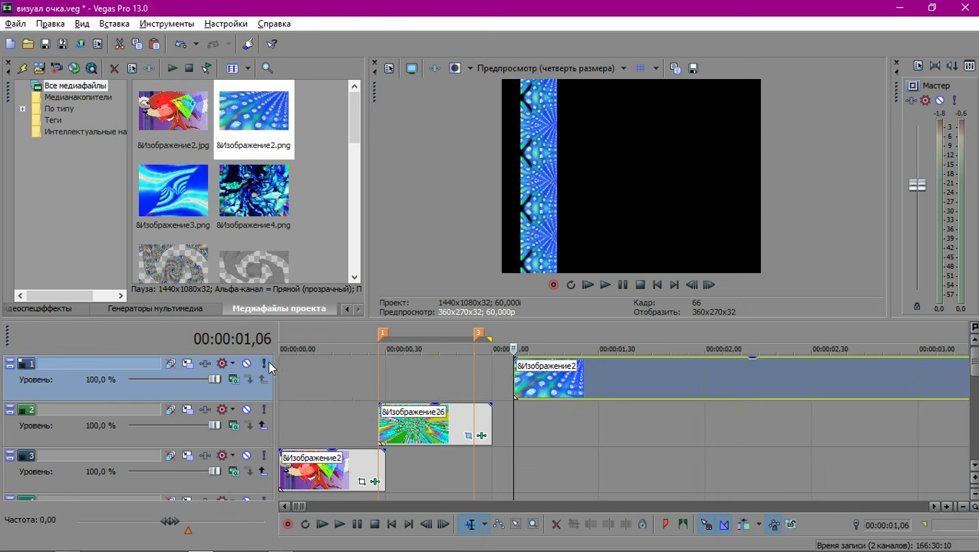
Solo track 1 and move its &Изображение2 event to start at 00:00:01,00, where &Изображение26 ends.
click(264, 363)
click(477, 374)
scroll(656, 396, up, 2)
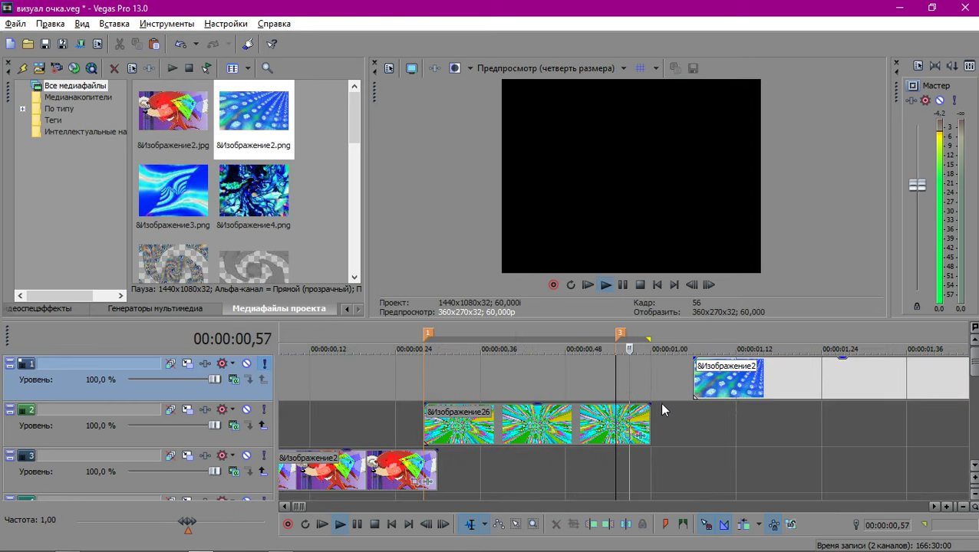
click(654, 381)
drag(713, 377, 670, 378)
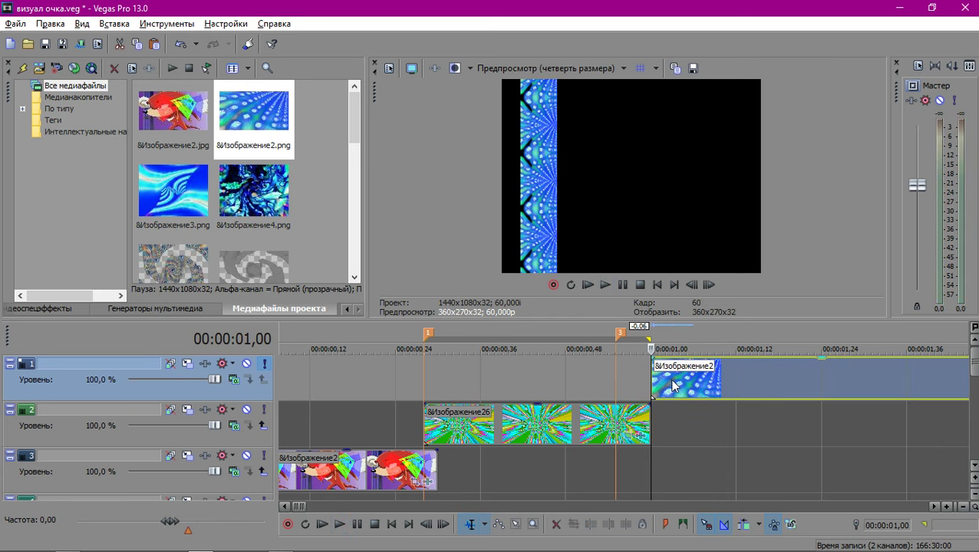
Play back the soloed &Изображение2 event from 00:00:01,00 to check the strip pattern.
key(space)
scroll(655, 395, down, 8)
scroll(628, 414, up, 6)
scroll(628, 415, down, 3)
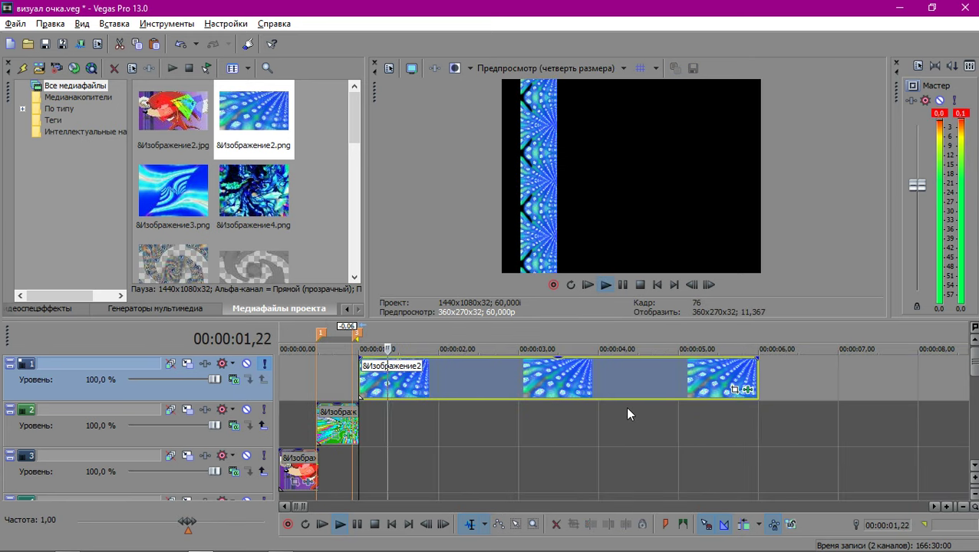
key(space)
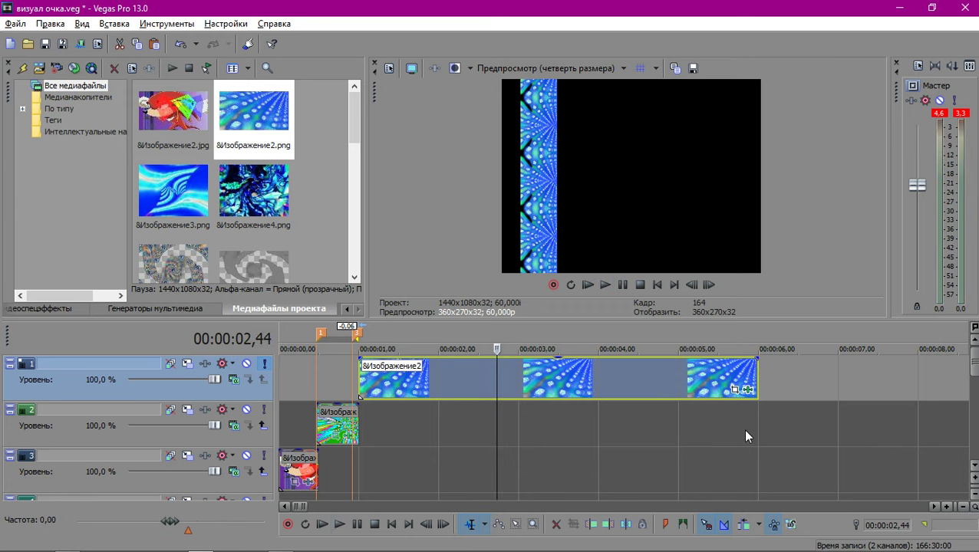
Solo track 4 and play the FULL ENTRY event from just before marker 2 as a reference.
scroll(742, 427, down, 2)
scroll(739, 417, down, 4)
click(264, 409)
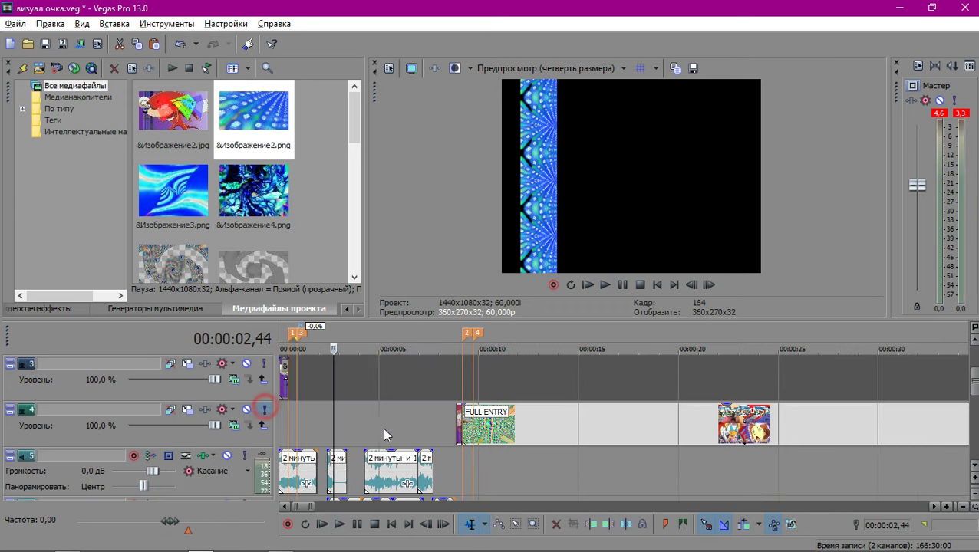
click(460, 422)
scroll(736, 454, up, 5)
key(space)
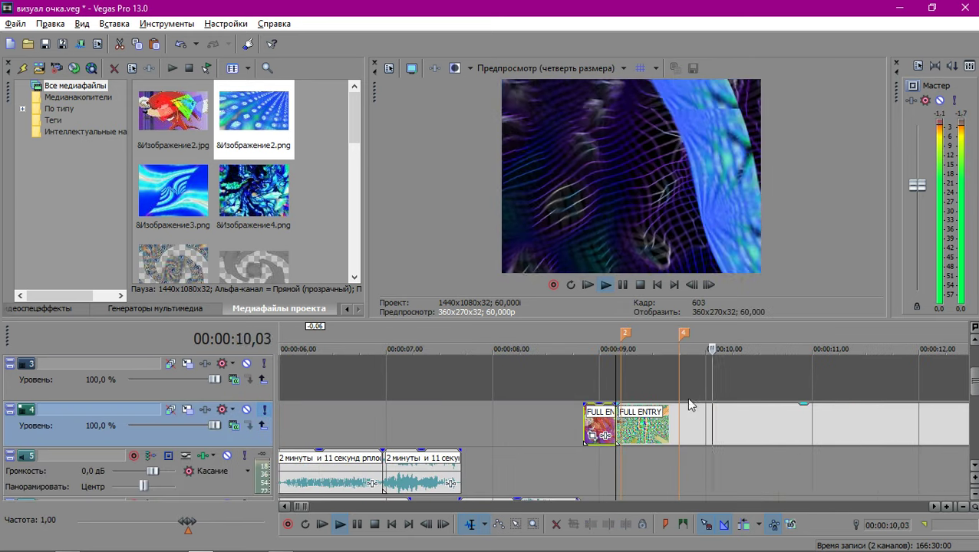
Replay the FULL ENTRY event from around marker 4 up to 00:00:10,49 to examine its moving side strips.
click(679, 380)
scroll(678, 383, down, 3)
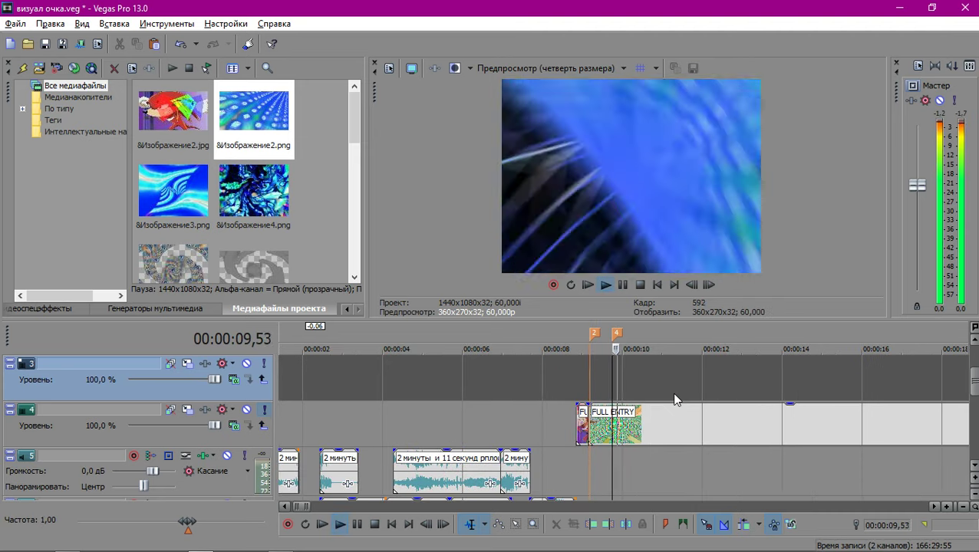
scroll(676, 366, down, 4)
key(space)
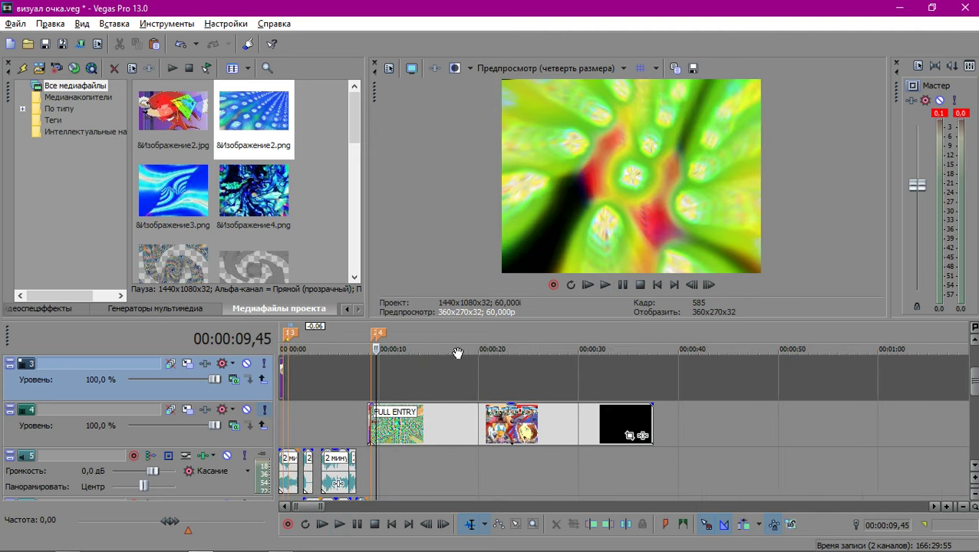
click(388, 388)
scroll(387, 388, up, 6)
key(space)
key(space)
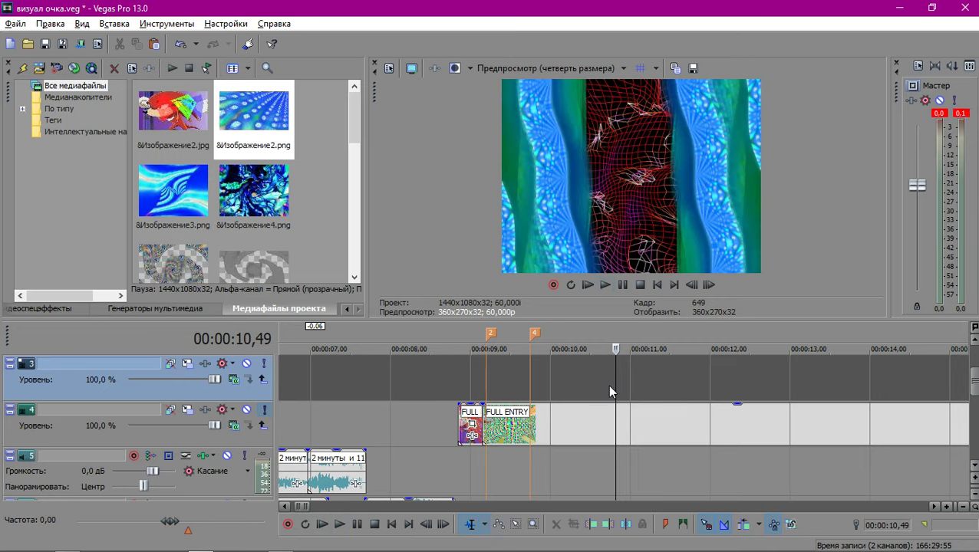
Play short passages of the FULL ENTRY event around 00:00:10,31 to study the waving side strips.
key(space)
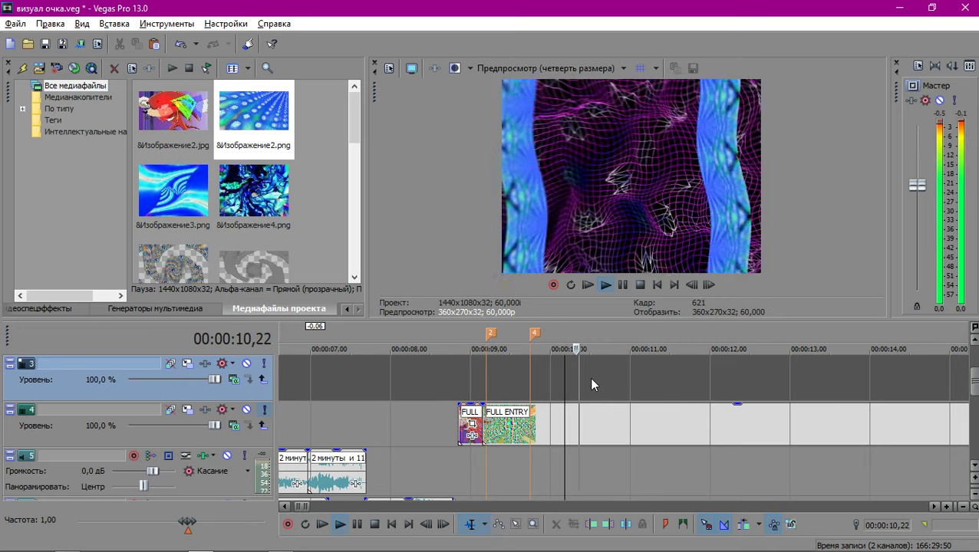
click(590, 379)
key(space)
key(space)
key(space)
key(space)
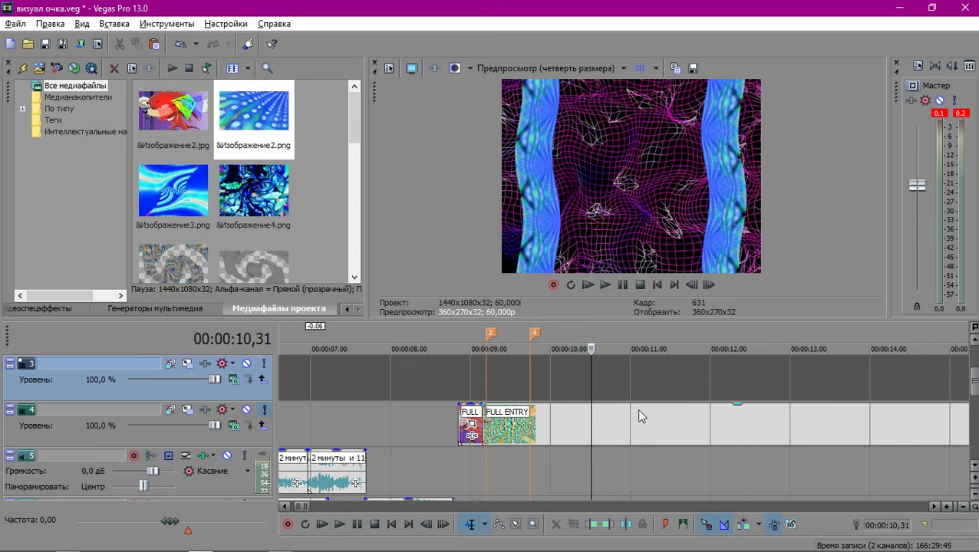
key(space)
Place a marker at 00:00:01,48, where the selected audio event on track 8 starts.
scroll(521, 398, down, 4)
click(293, 414)
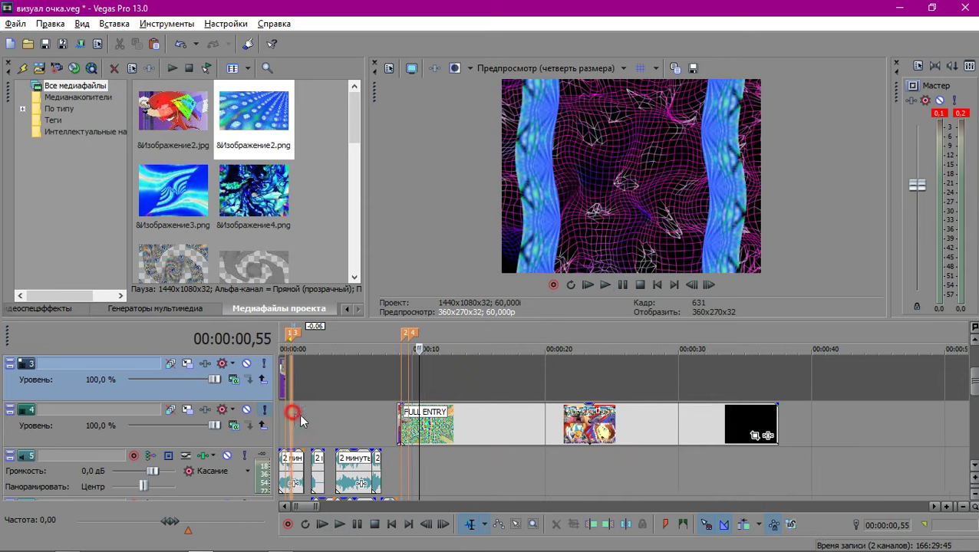
scroll(488, 408, up, 5)
key(space)
scroll(496, 403, down, 3)
key(space)
click(567, 419)
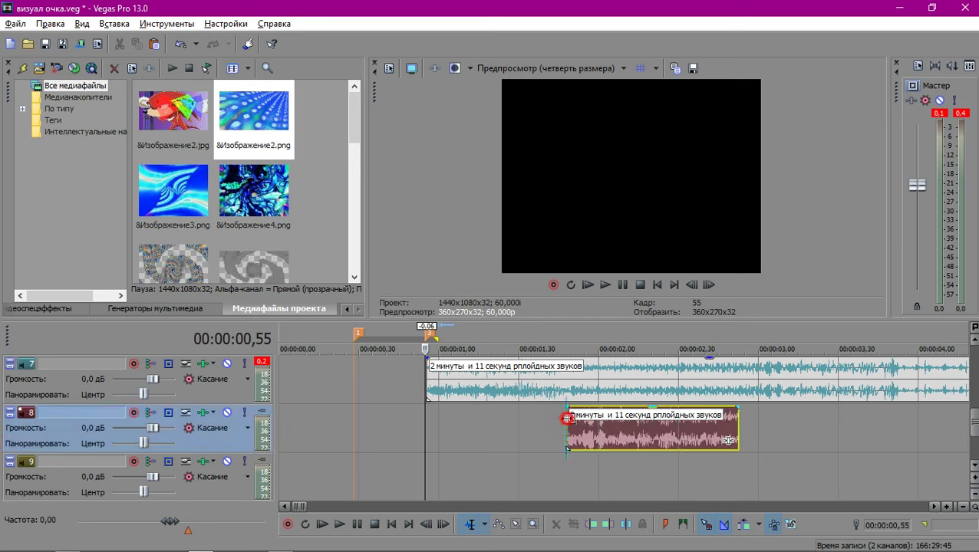
key(space)
key(space)
key(m)
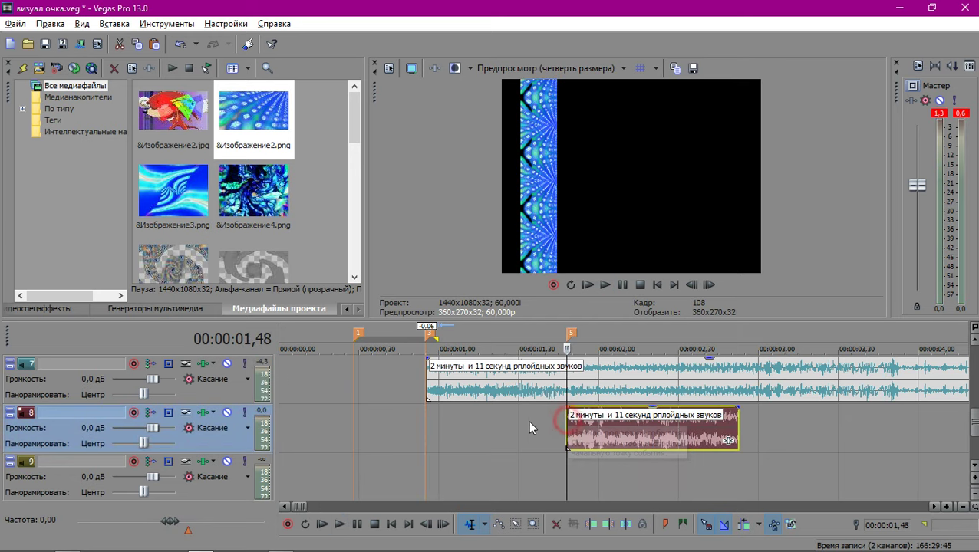
Play back the section after marker 5 to find the next sound cue in the audio tracks.
scroll(531, 426, up, 6)
scroll(536, 379, down, 3)
key(space)
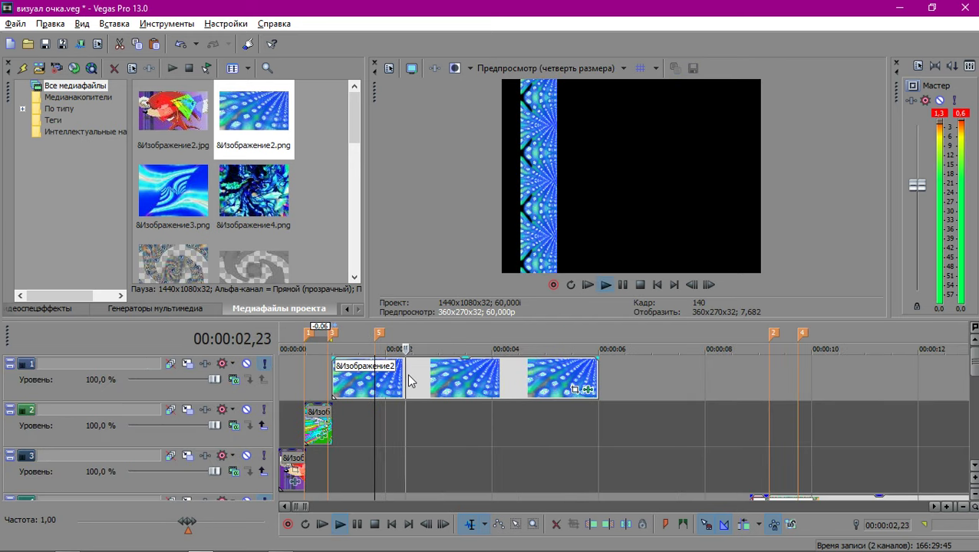
key(space)
scroll(516, 381, up, 3)
key(space)
scroll(640, 417, down, 3)
scroll(640, 418, down, 1)
key(space)
key(space)
scroll(572, 418, down, 2)
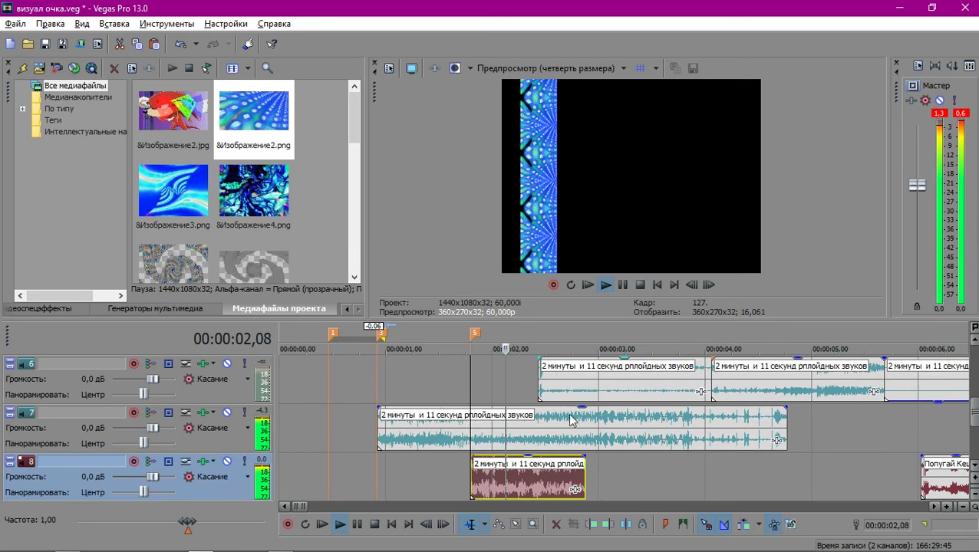
Place a marker at 00:00:02,26, where the audio event on track 6 starts, and save the project.
key(space)
click(538, 379)
key(space)
scroll(547, 383, up, 5)
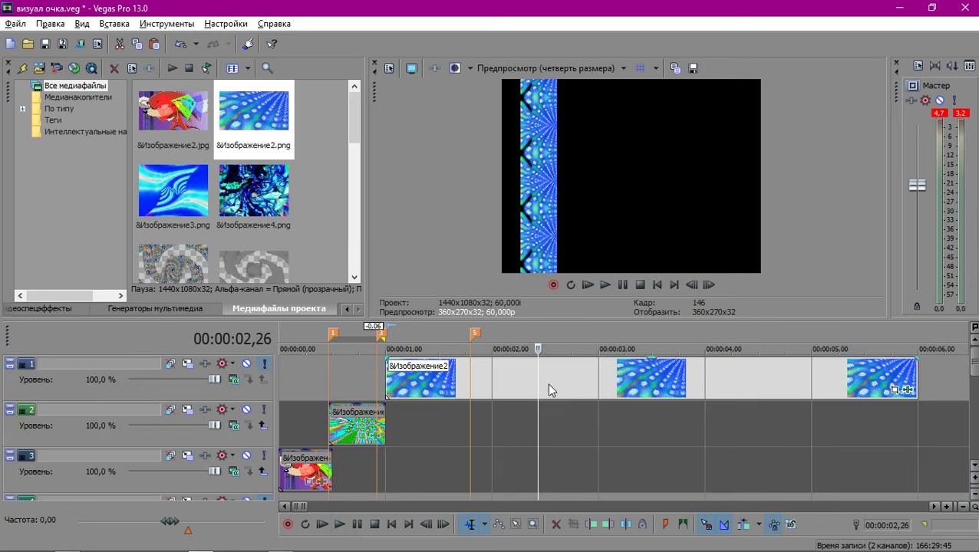
key(m)
key(Return)
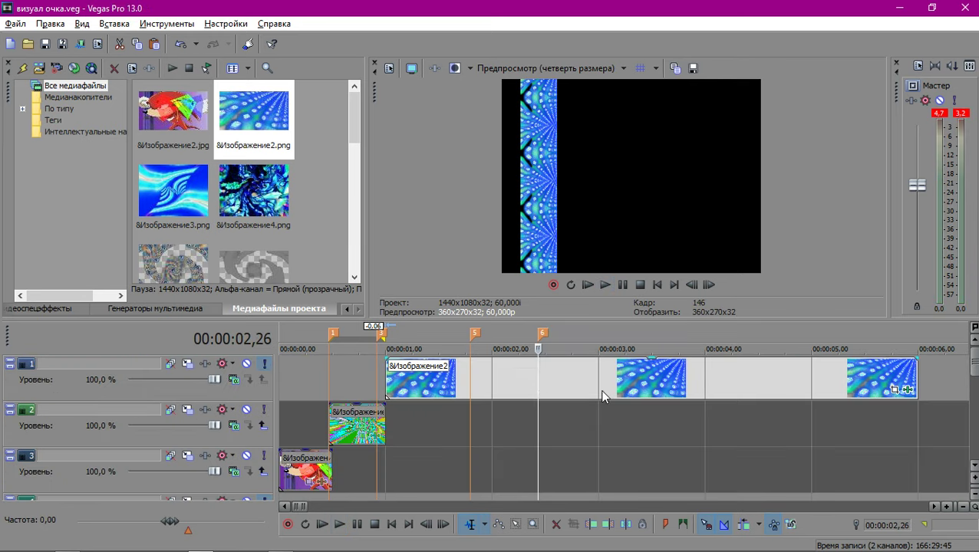
Animate Shift Orig Y in the &Изображение2 event's S_WarpPerspective effect, adding a keyframe of -10,000 at 00:00:02,26.
scroll(602, 396, down, 3)
click(508, 391)
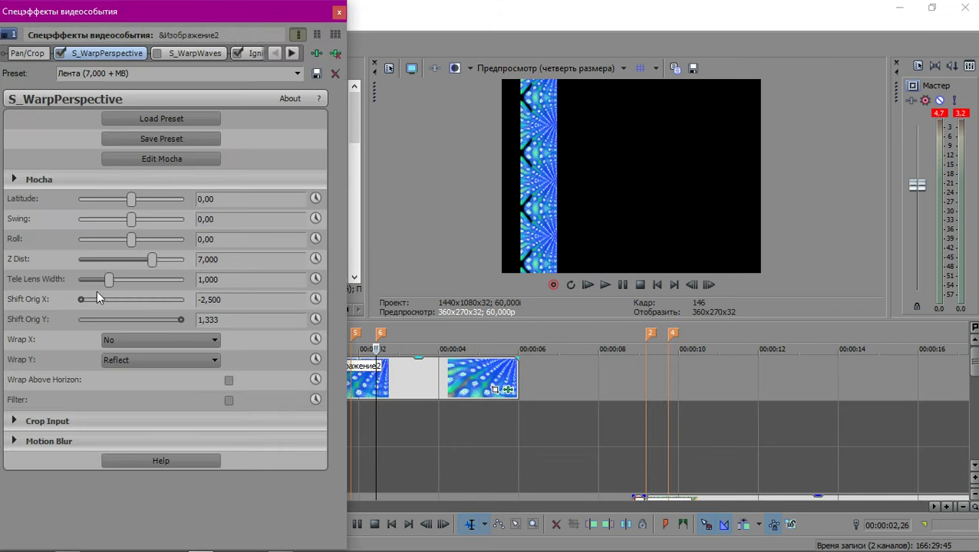
click(317, 321)
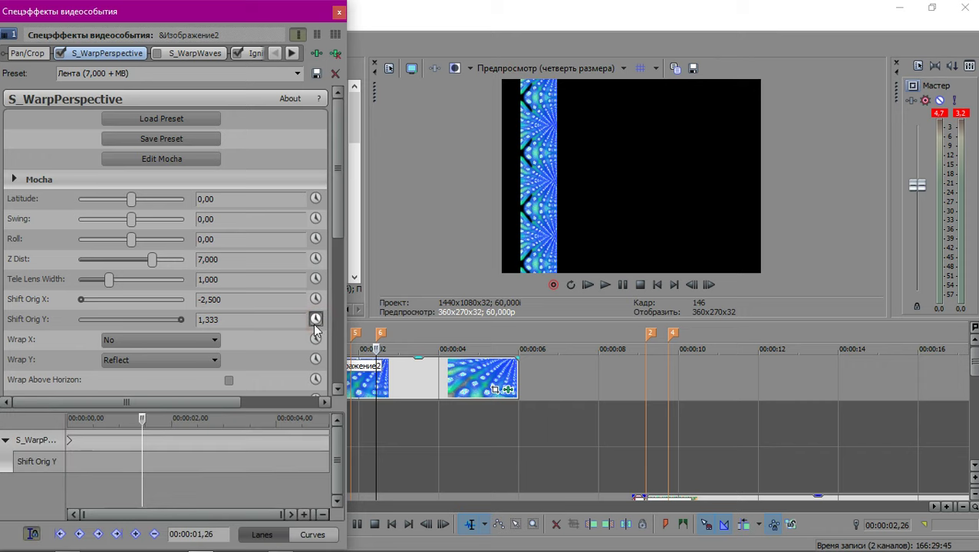
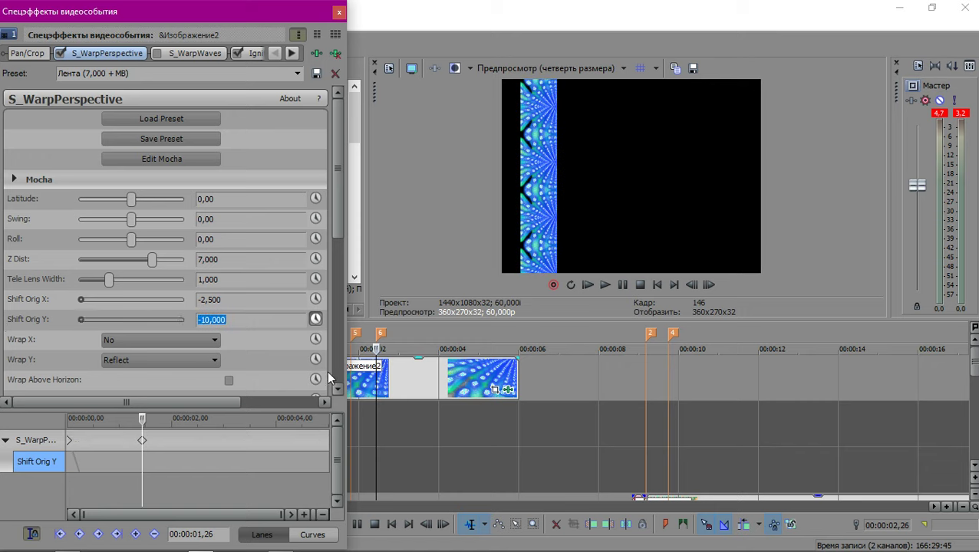
Preview the &Изображение2 event from 00:00:01,00 to check the strip's vertical movement.
scroll(329, 378, down, 1)
scroll(458, 382, up, 3)
double_click(450, 381)
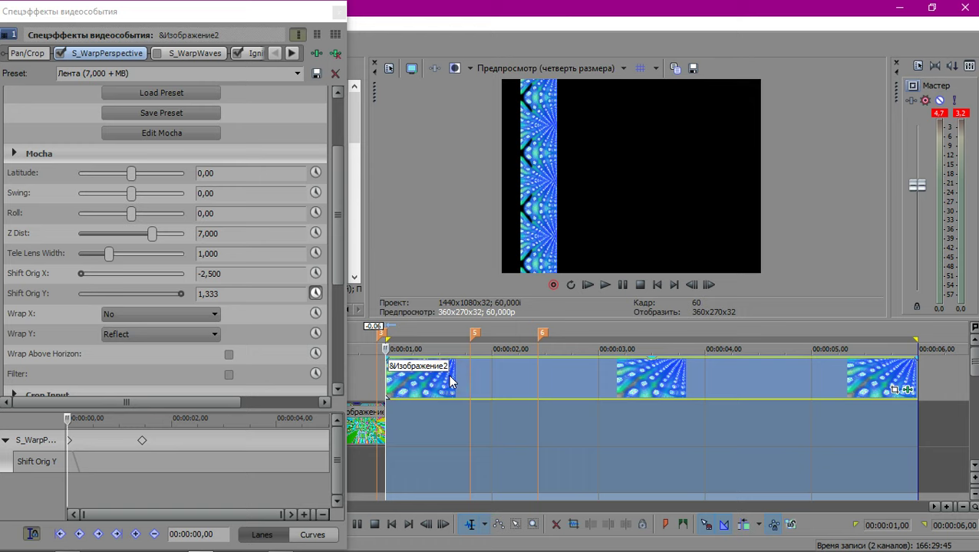
key(Right)
key(Right)
key(Right)
key(Right)
key(Right)
key(Right)
key(Right)
key(Right)
key(Right)
key(Right)
key(Right)
key(Right)
key(Right)
key(Right)
key(Right)
key(Right)
key(Right)
key(Right)
key(Right)
key(Right)
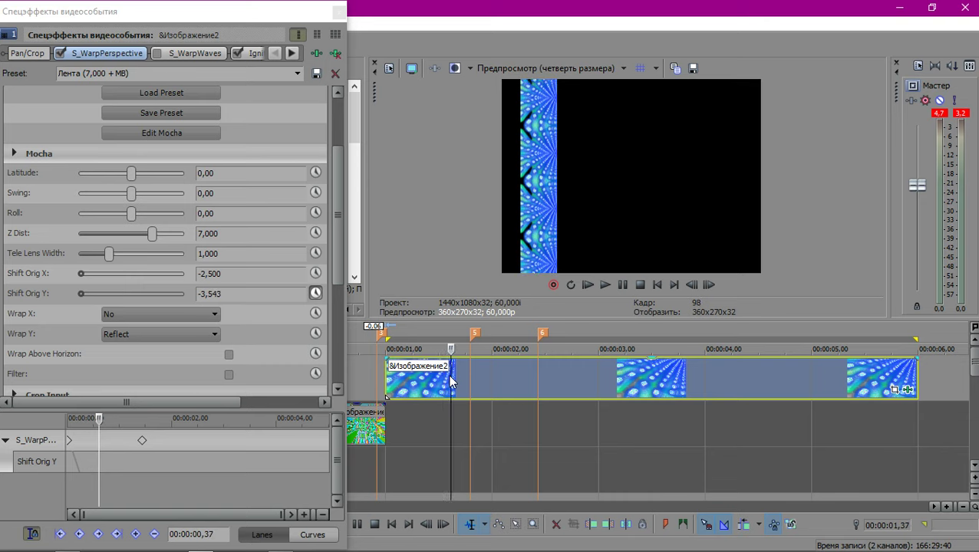
double_click(452, 380)
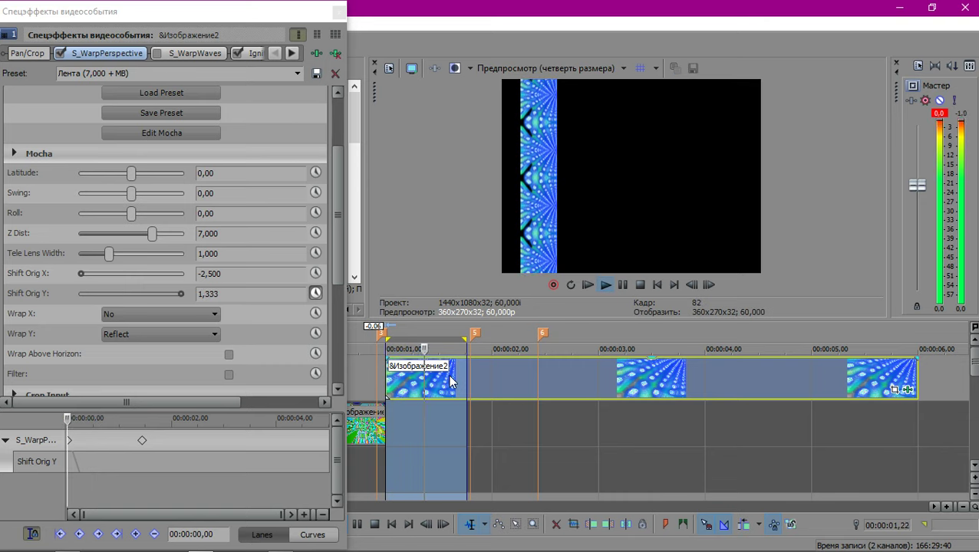
key(space)
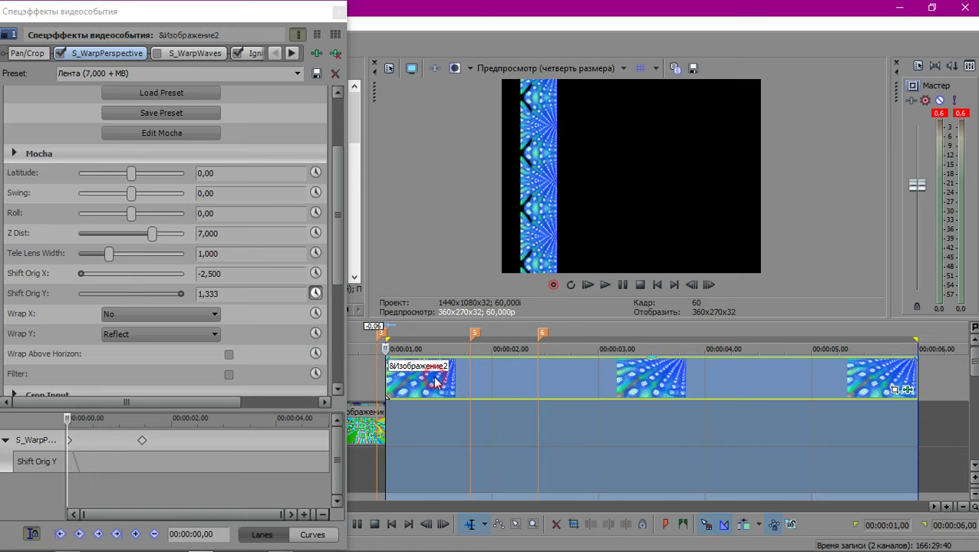
Set Shift Orig Y to -30,000 at the second S_WarpPerspective keyframe.
click(142, 441)
click(259, 294)
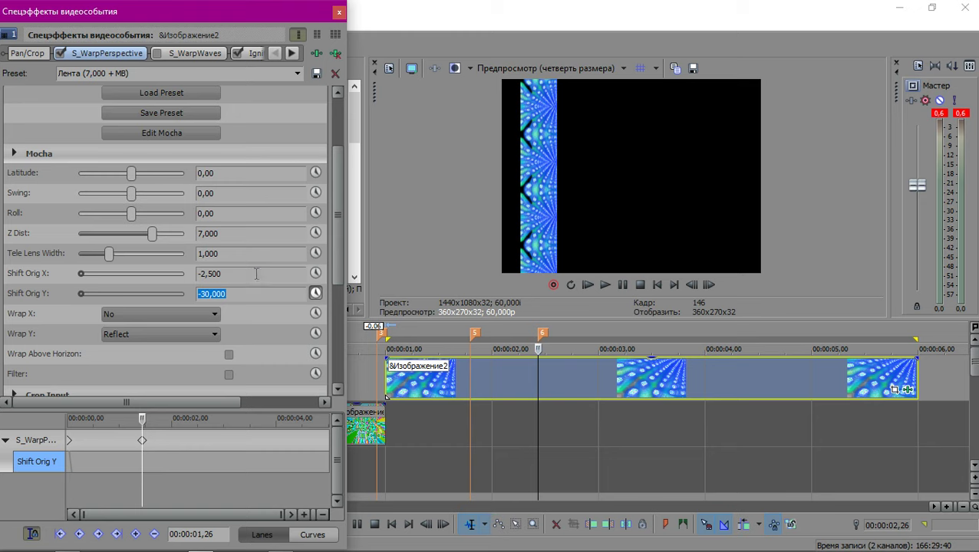
Check the strip at 00:00:01,31 and set the S_WarpPerspective Motion Blur Shutter Angle to 220,41.
drag(336, 198, 284, 346)
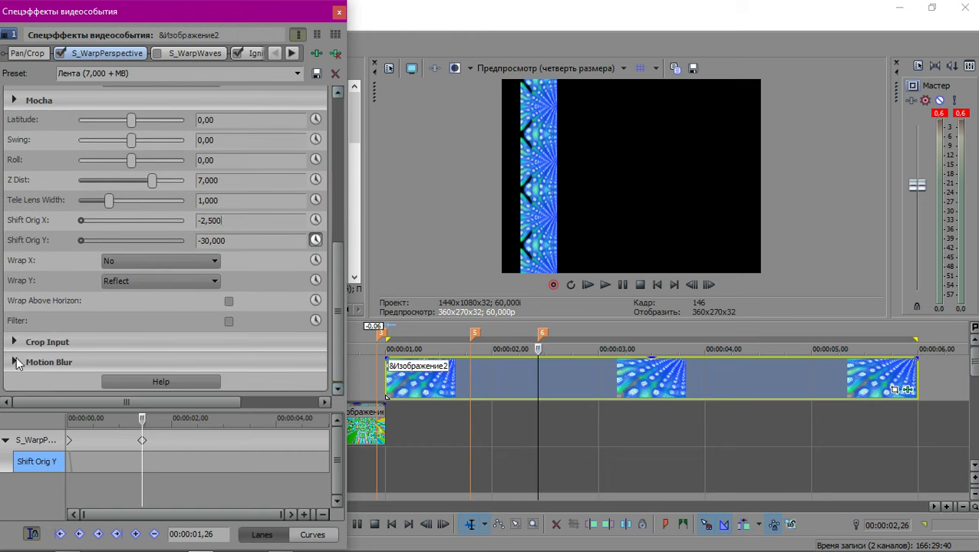
click(14, 362)
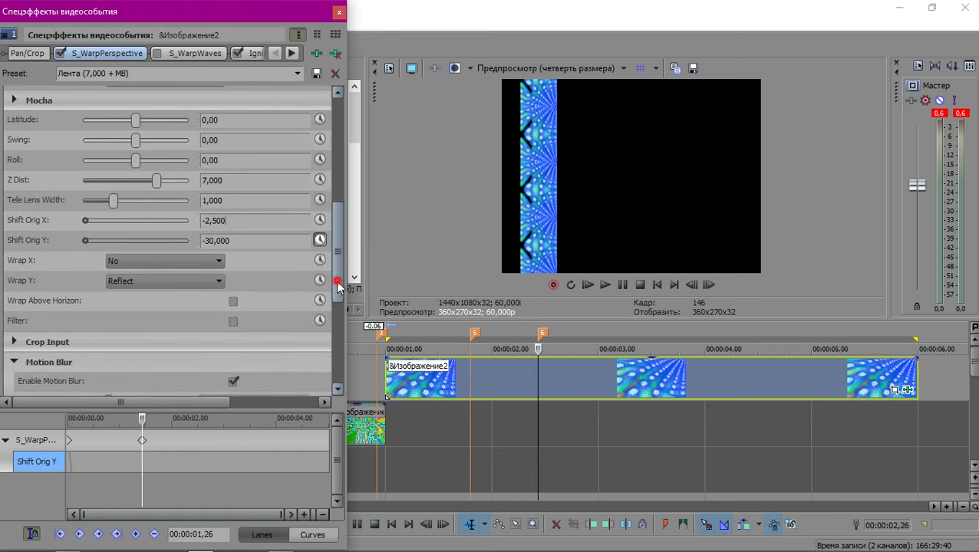
drag(338, 286, 172, 359)
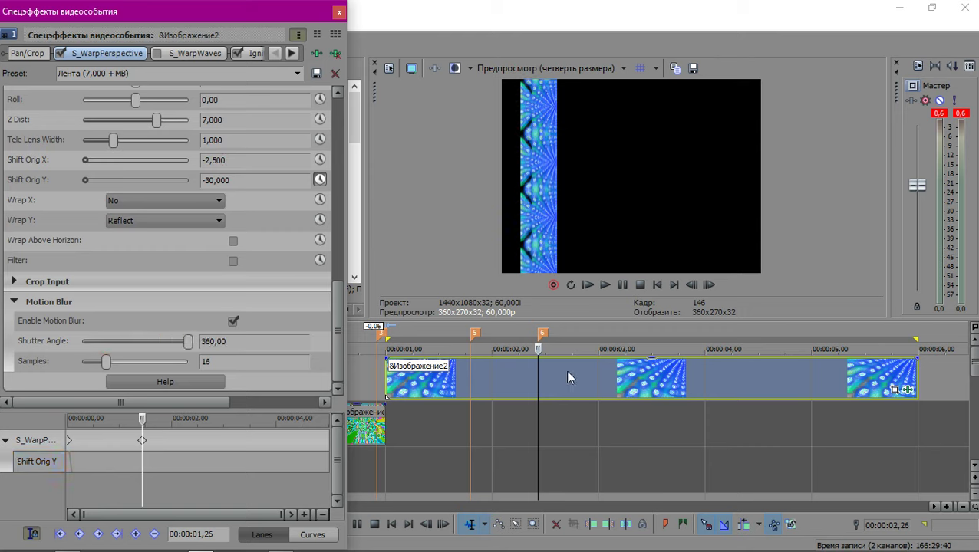
click(484, 418)
click(440, 420)
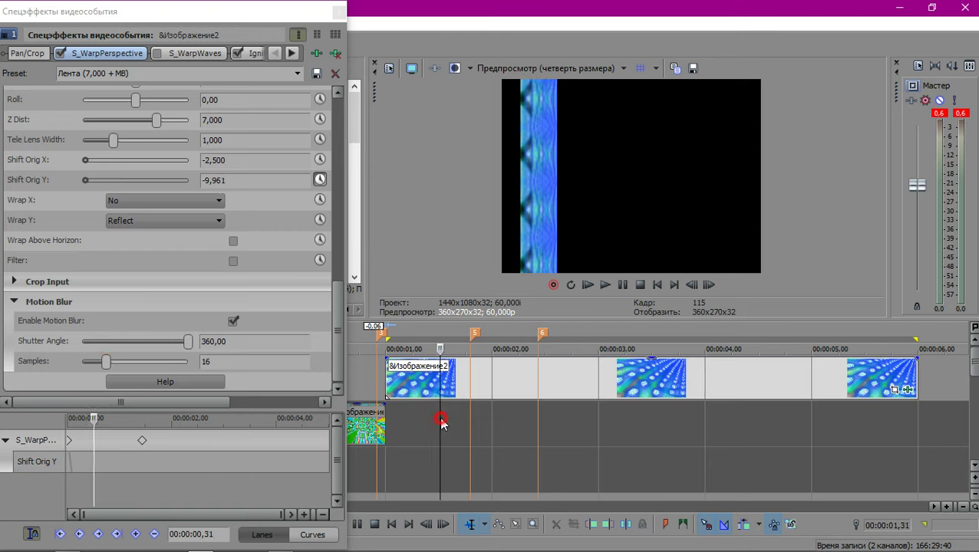
click(148, 344)
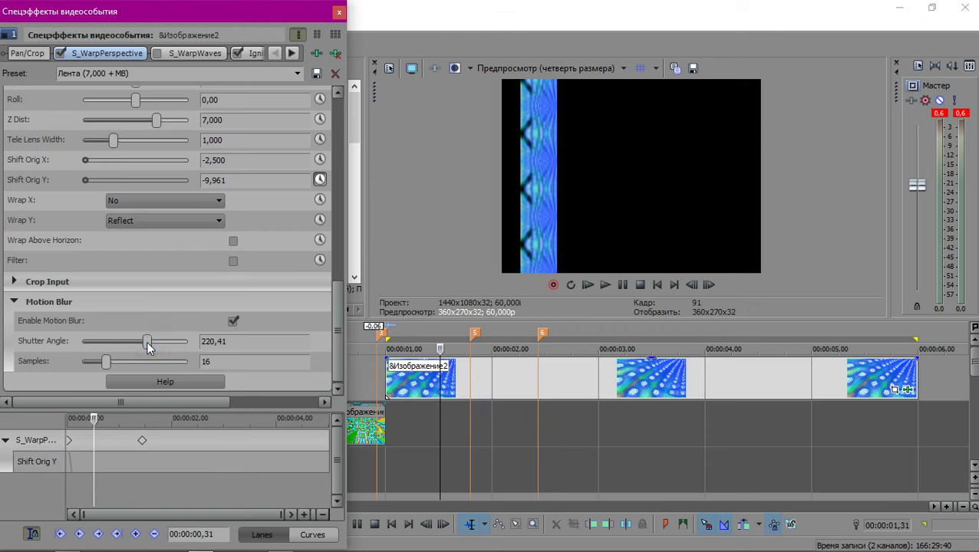
Play the &Изображение2 event from its start to check the motion blur, ending the loop region at 00:00:01,33.
double_click(435, 388)
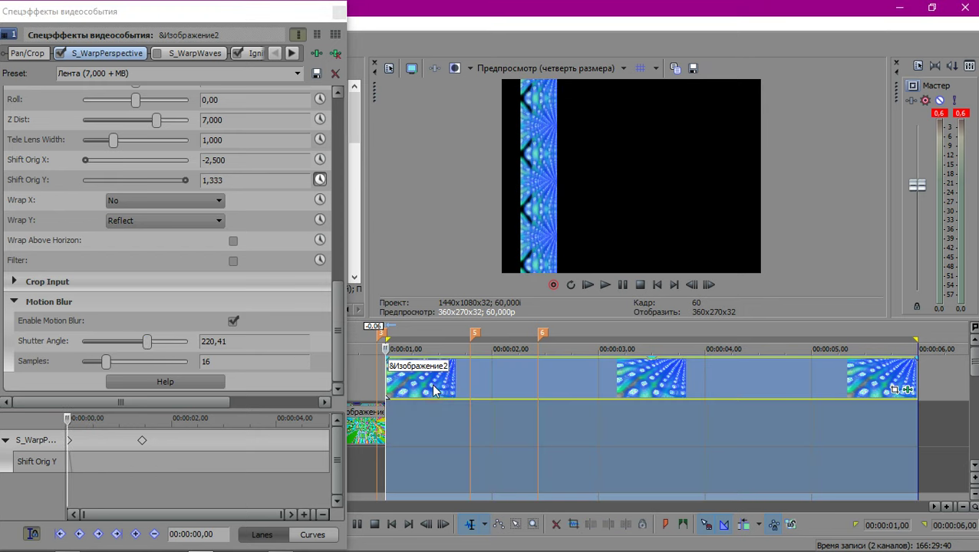
key(space)
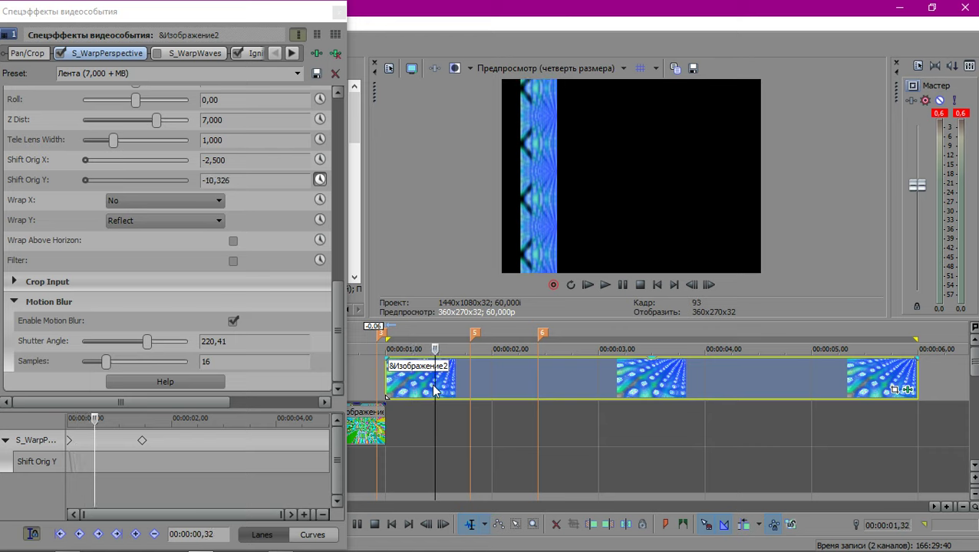
key(o)
key(space)
key(space)
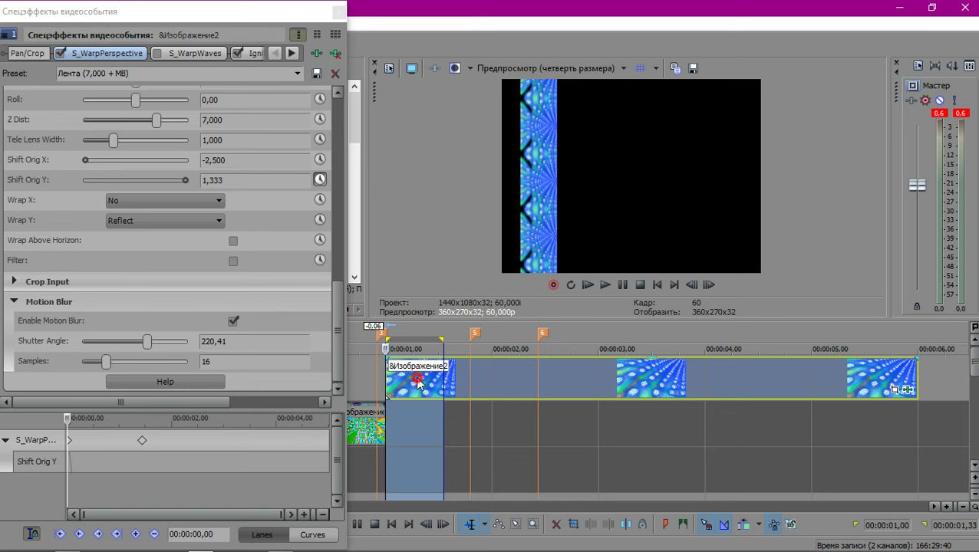
Enable S_WarpWaves on the &Изображение2 event, apply its preset 1, and save the project.
click(416, 380)
click(156, 53)
click(189, 54)
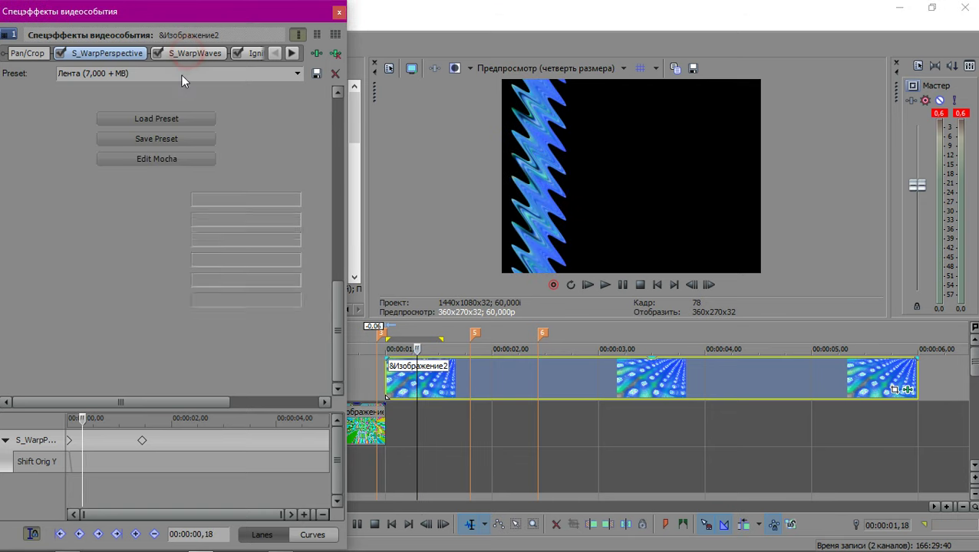
click(294, 76)
click(254, 94)
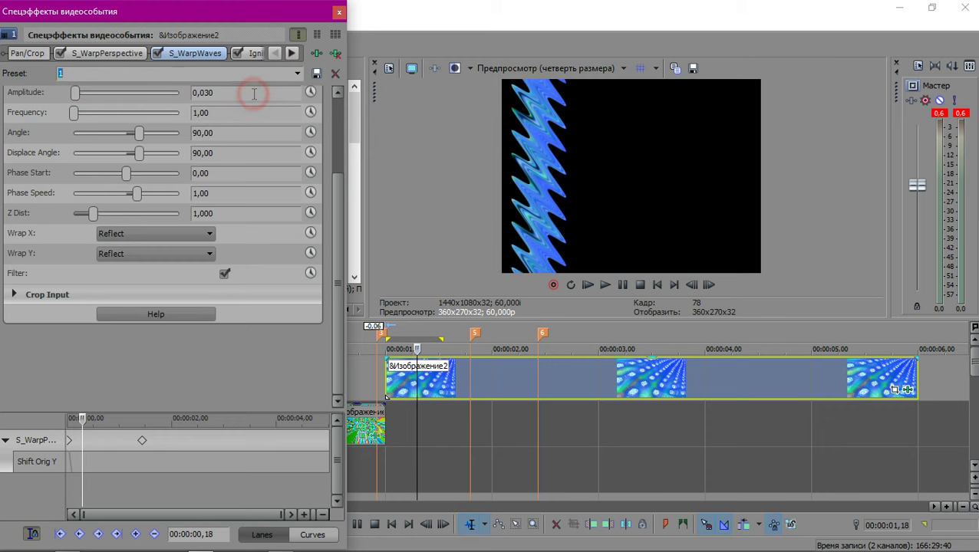
scroll(234, 384, up, 3)
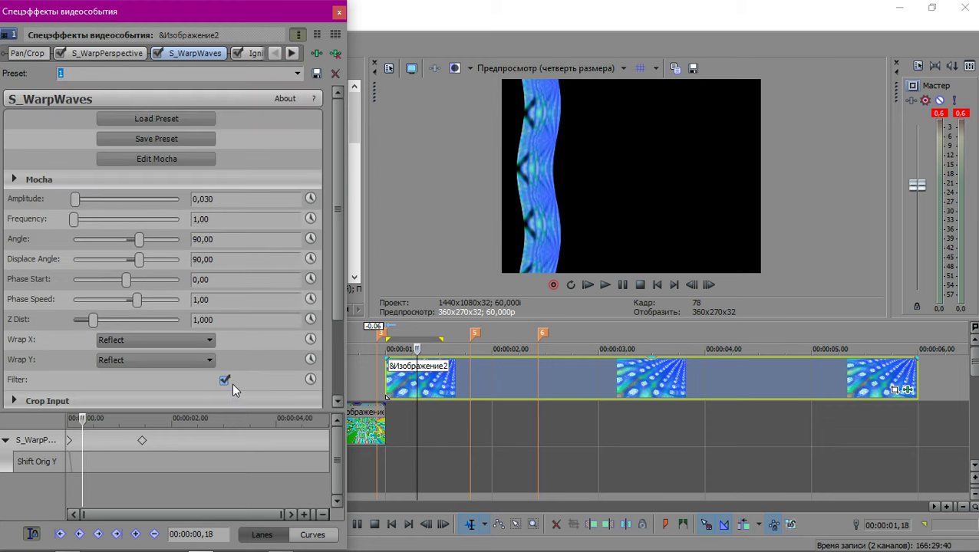
click(337, 15)
key(ctrl+s)
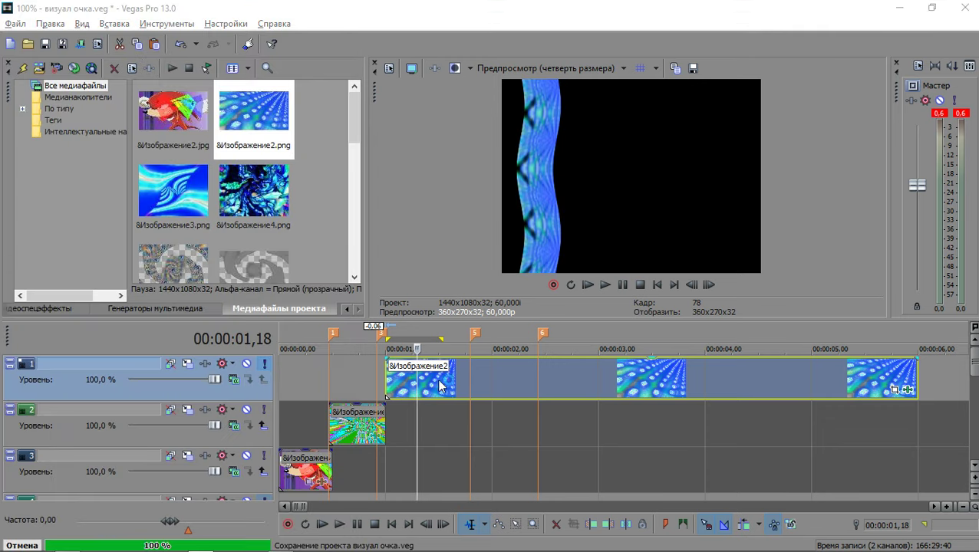
Play the wavy strip from 00:00:01,00, end the loop region at 00:00:01,34 and save the project.
double_click(398, 394)
key(space)
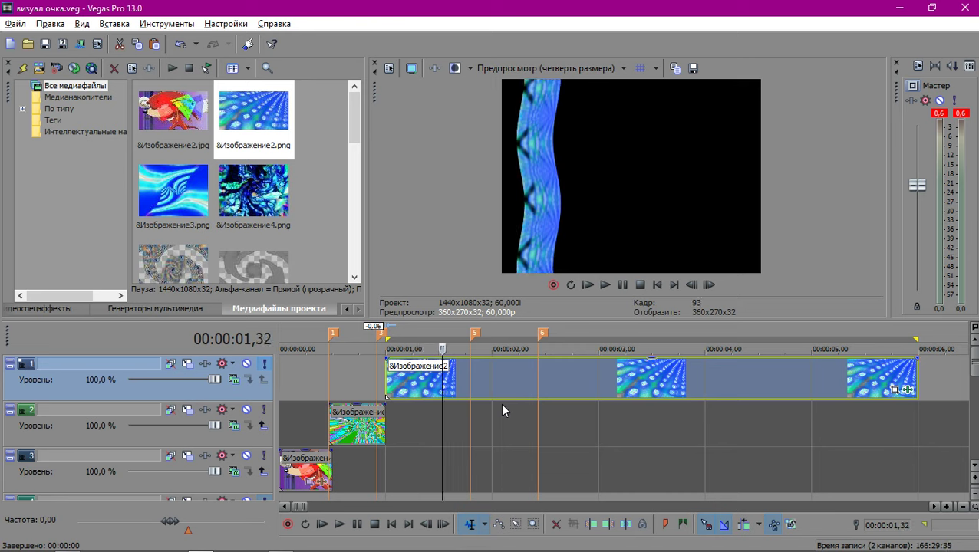
key(o)
key(space)
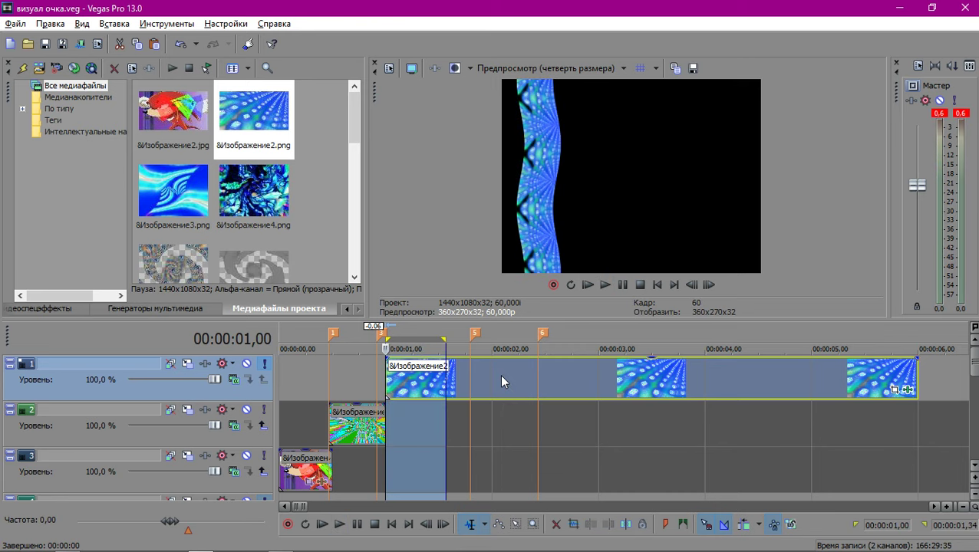
key(ctrl+s)
Place the cursor at 00:00:01,14 and turn off solo on tracks 1 and 4.
click(410, 386)
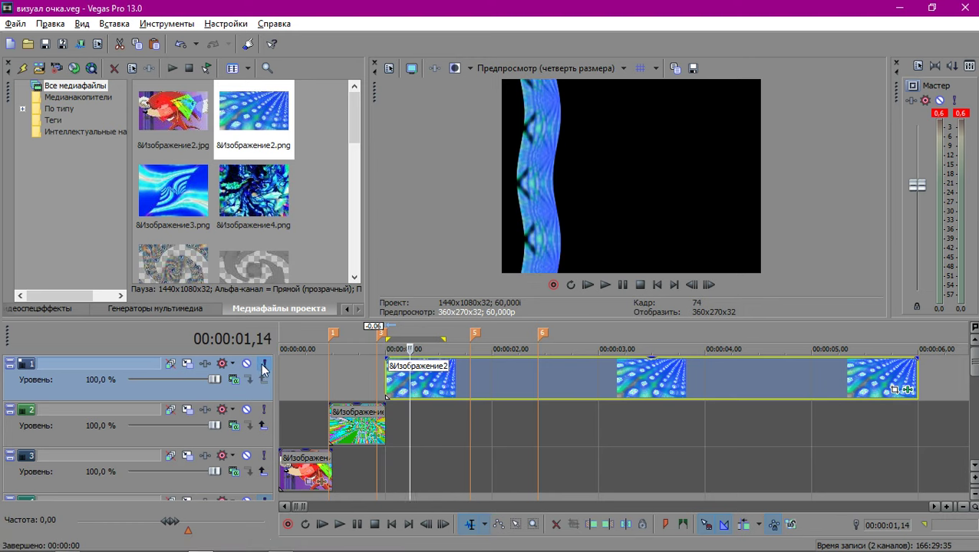
click(263, 366)
scroll(371, 448, down, 2)
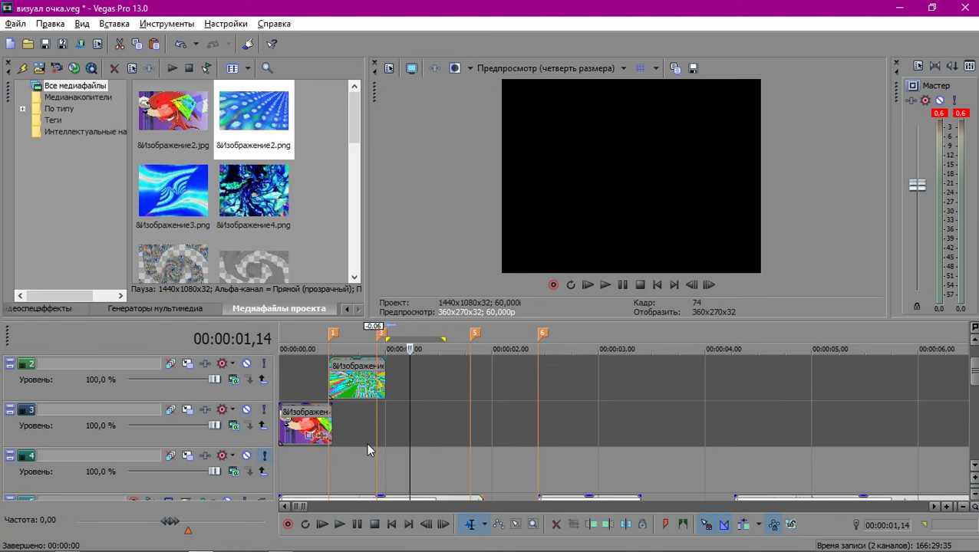
click(263, 409)
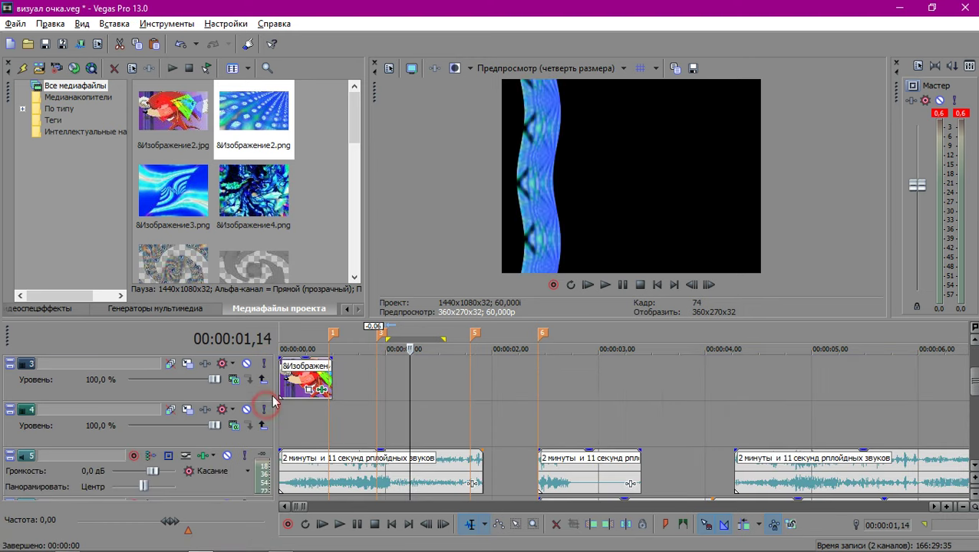
Add a white solid colour generator at 00:00:01,14 on track 4 and save the project.
click(150, 308)
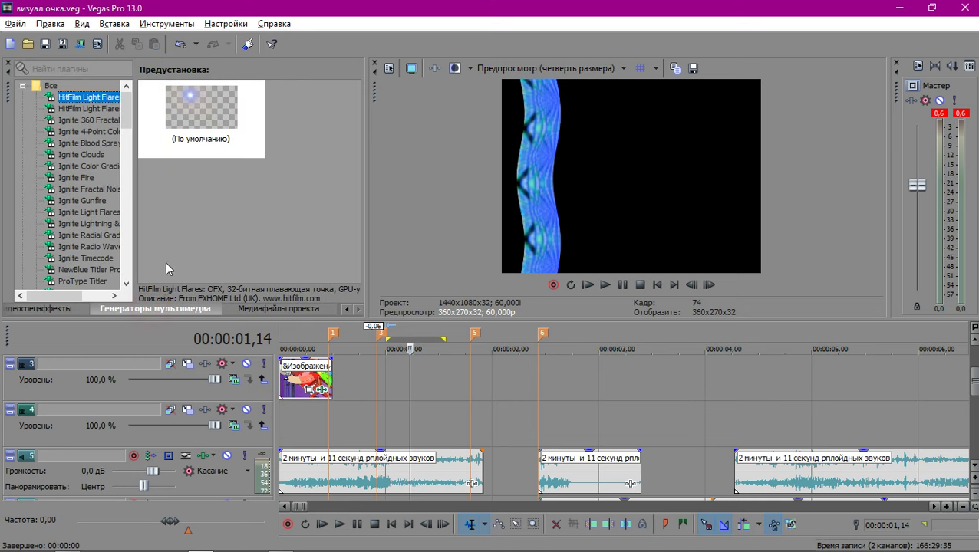
scroll(103, 140, down, 9)
drag(126, 160, 142, 219)
scroll(141, 217, down, 1)
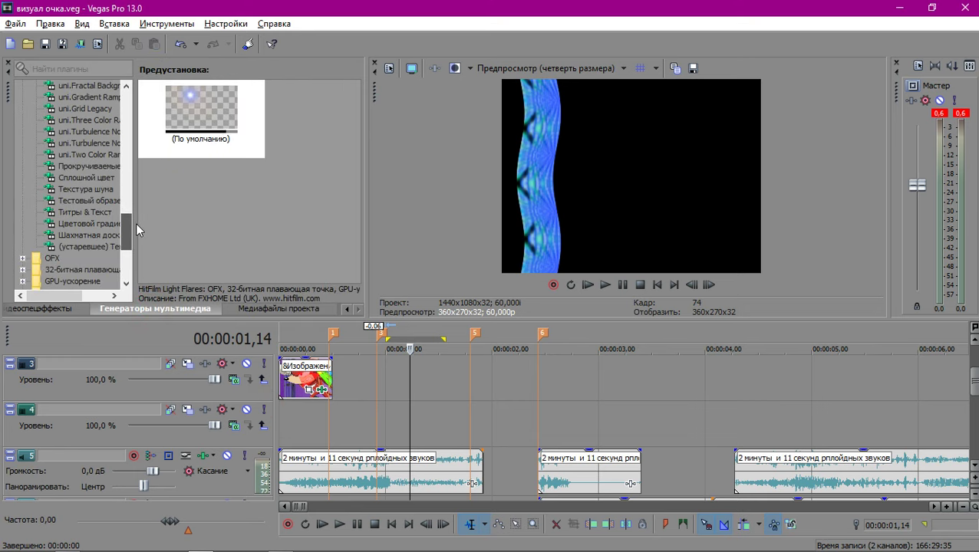
click(80, 176)
drag(202, 119, 410, 433)
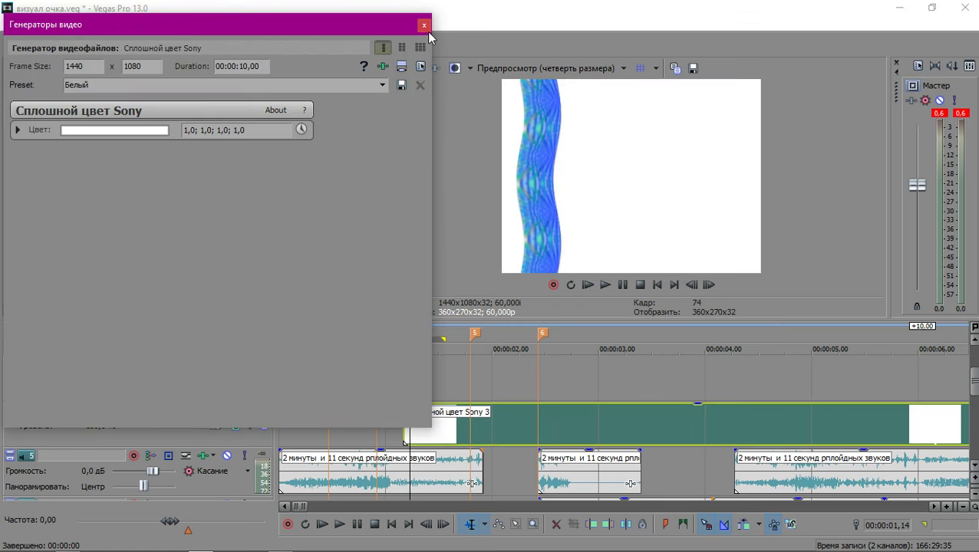
click(424, 28)
scroll(534, 384, up, 4)
key(ctrl+s)
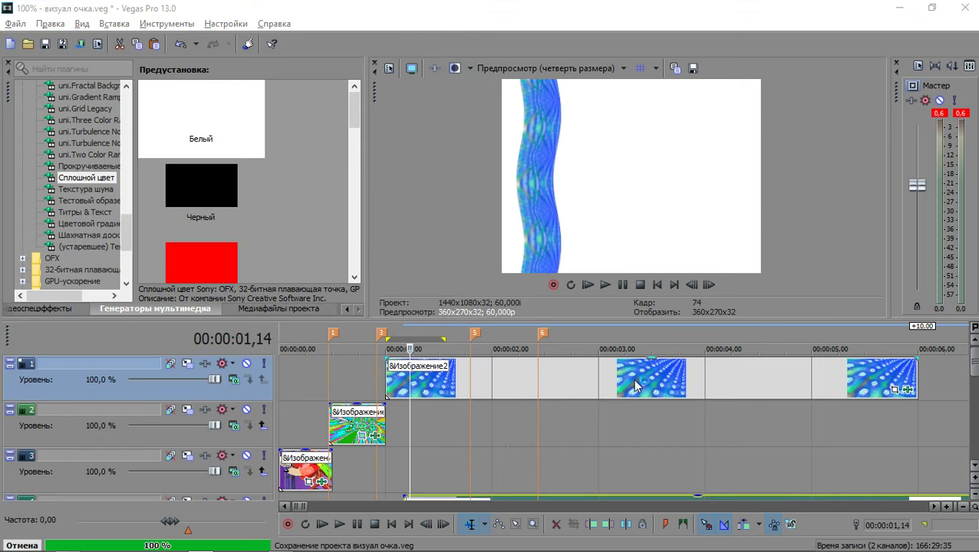
Compare the Ignite Drop Shadow presets тень1 and f on the &Изображение2 strip, then apply preset 2.
scroll(700, 388, down, 2)
click(510, 391)
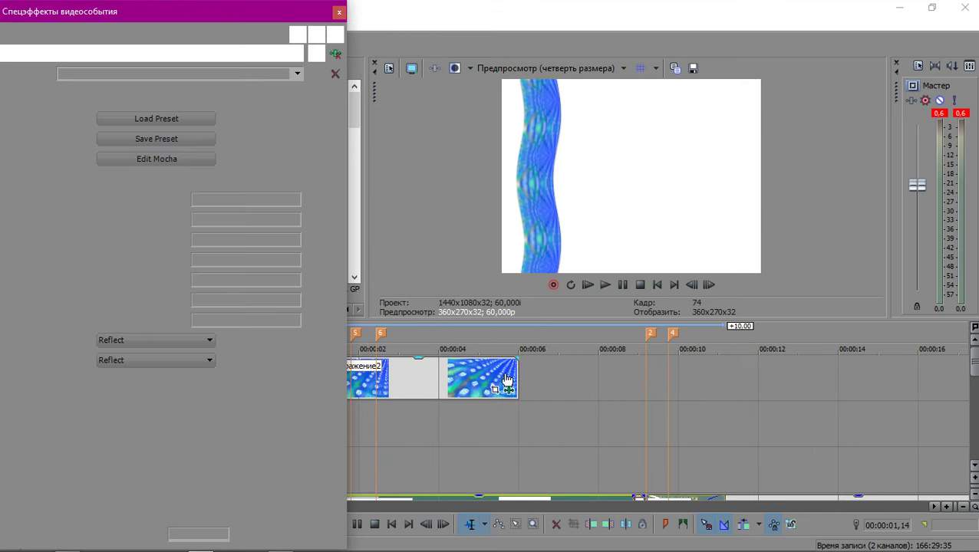
click(293, 53)
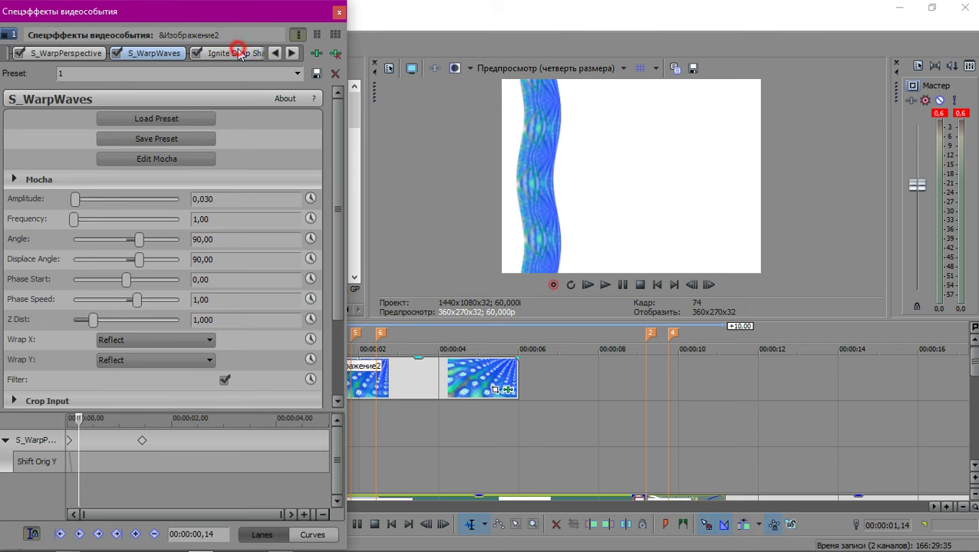
click(296, 72)
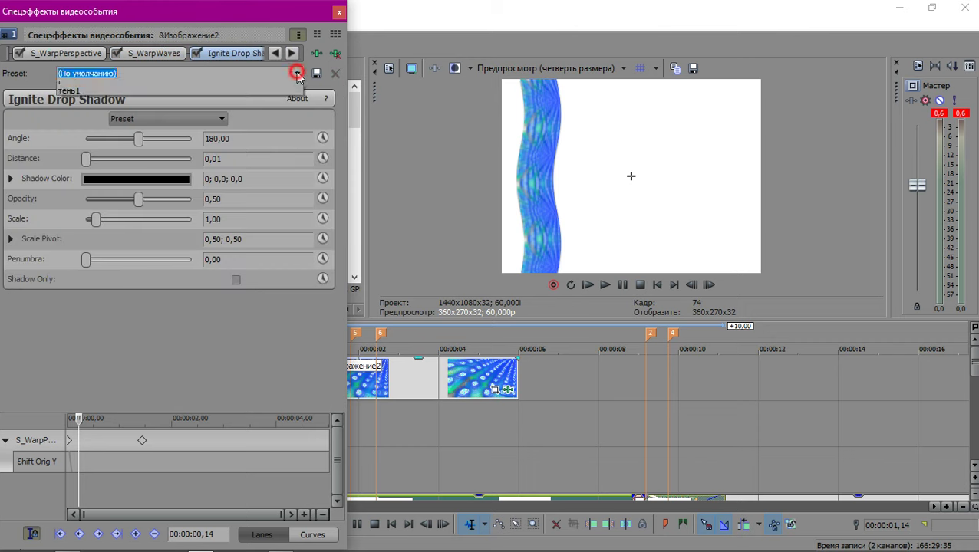
click(138, 109)
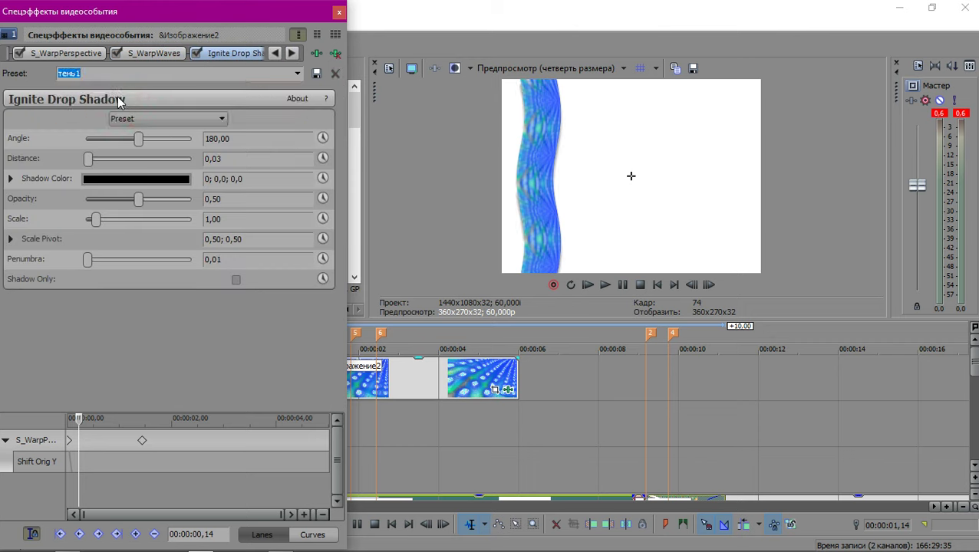
click(302, 71)
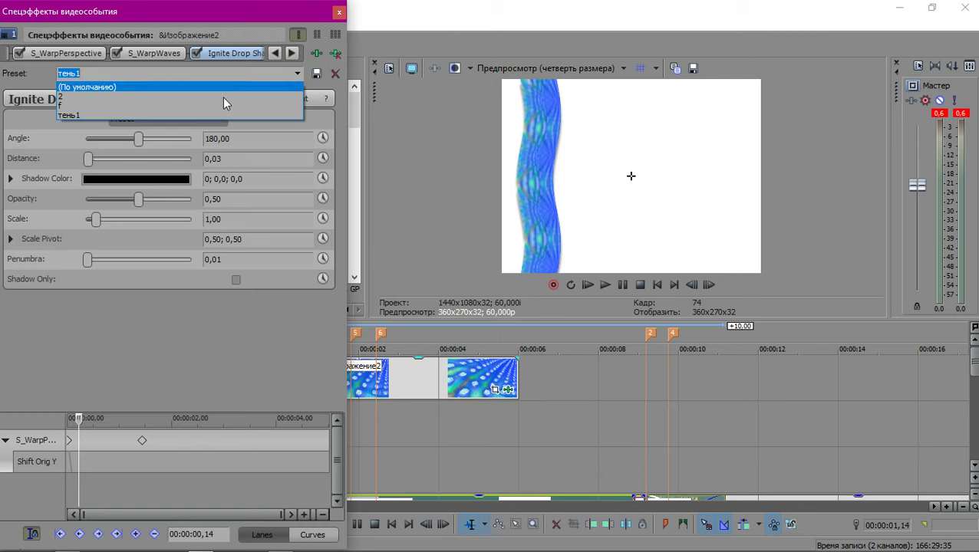
click(222, 93)
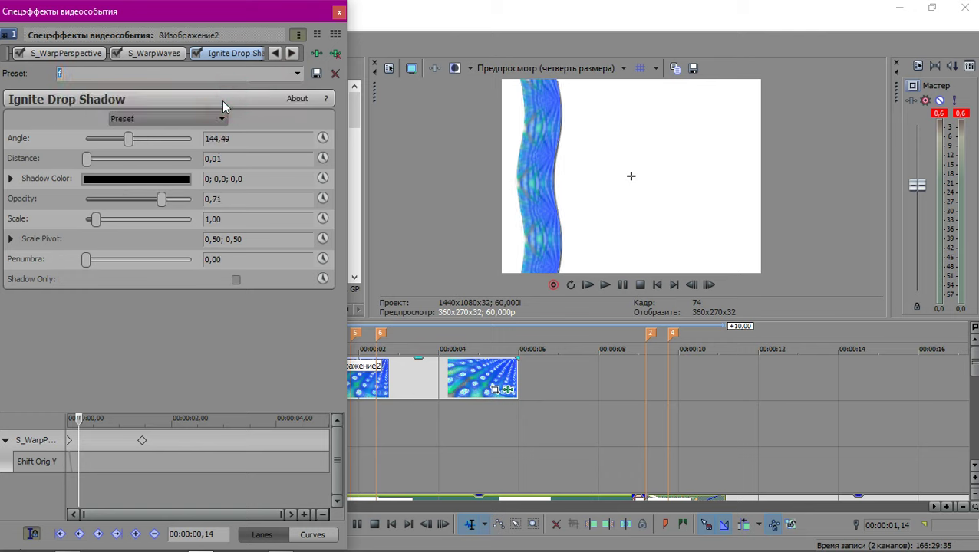
click(297, 73)
click(138, 99)
scroll(259, 73, down, 1)
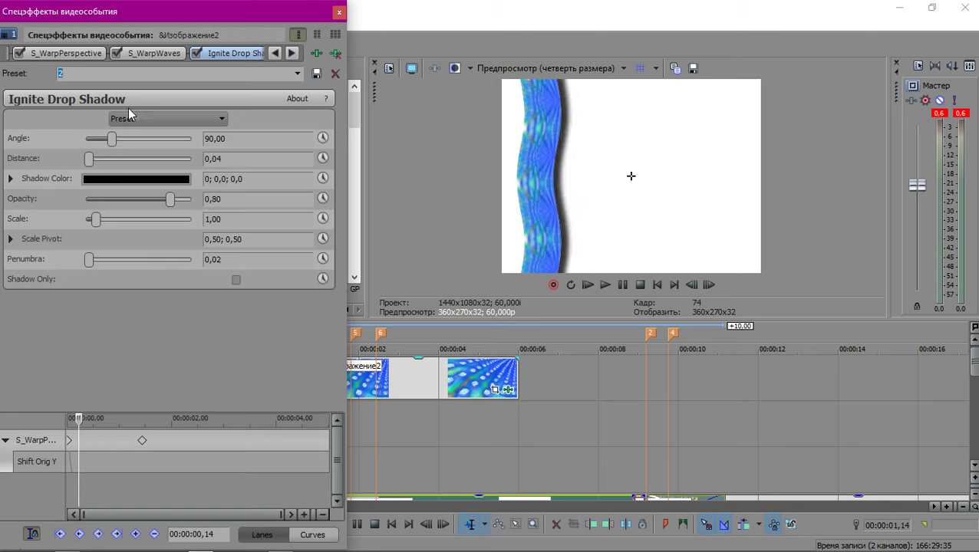
Set the strip's Ignite Drop Shadow distance to 0,03 and close the event's effects.
click(231, 159)
double_click(225, 158)
text(0,03)
key(Return)
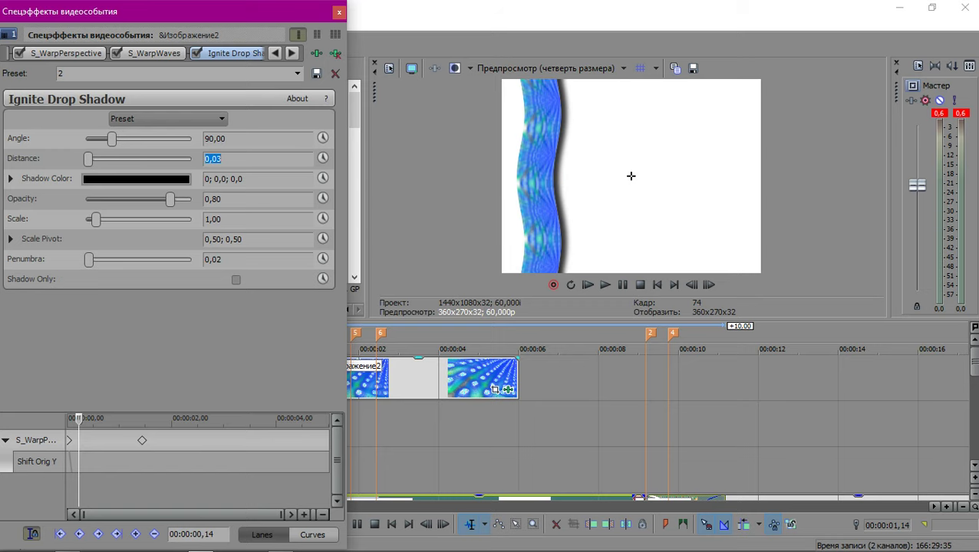
click(150, 198)
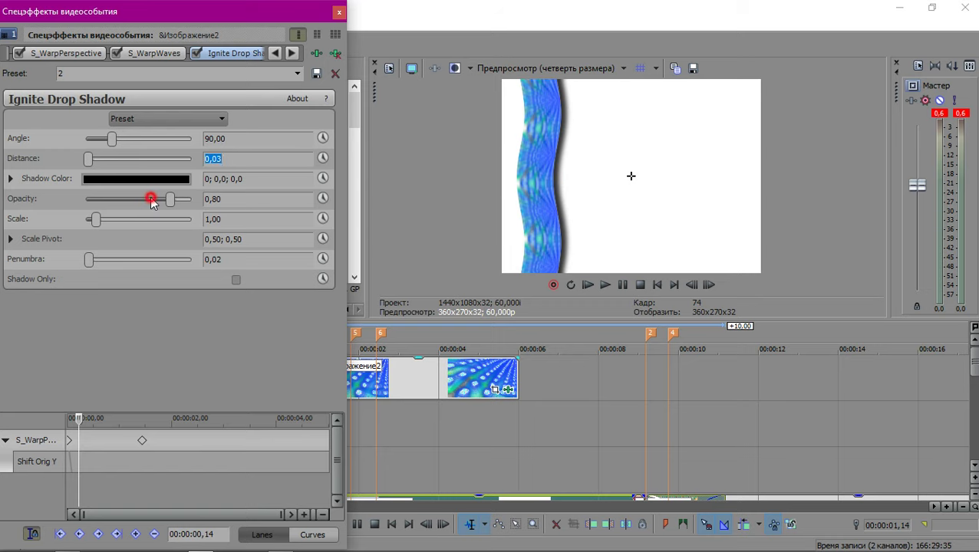
click(338, 13)
Duplicate track 1 with the wavy &Изображение2 strip and place the cursor at the strip's start, 00:00:01,00.
scroll(397, 427, up, 4)
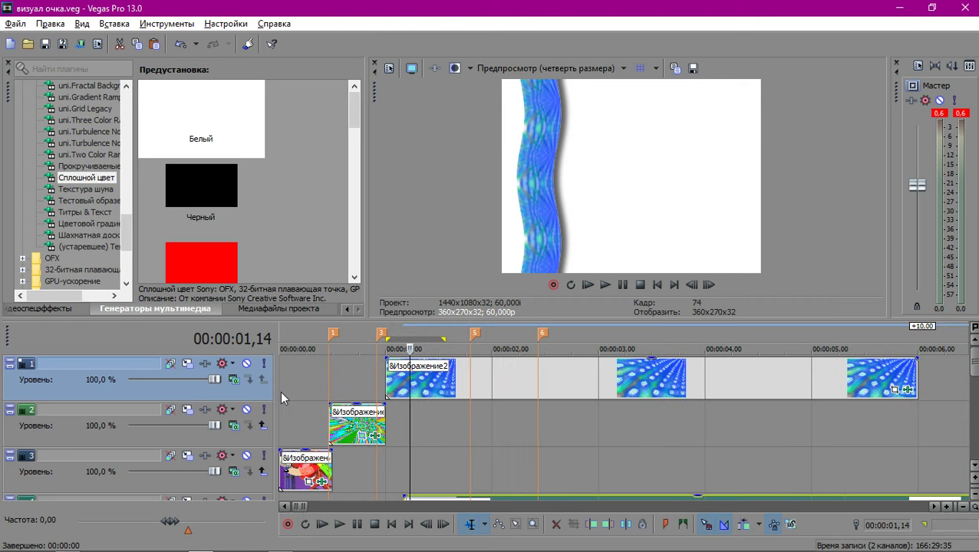
right_click(268, 388)
click(339, 209)
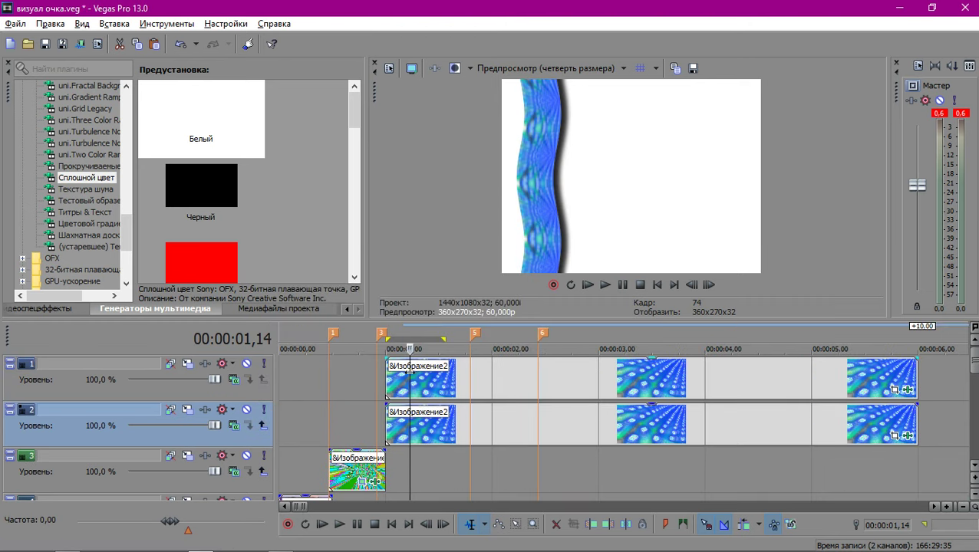
click(404, 377)
click(377, 377)
click(386, 376)
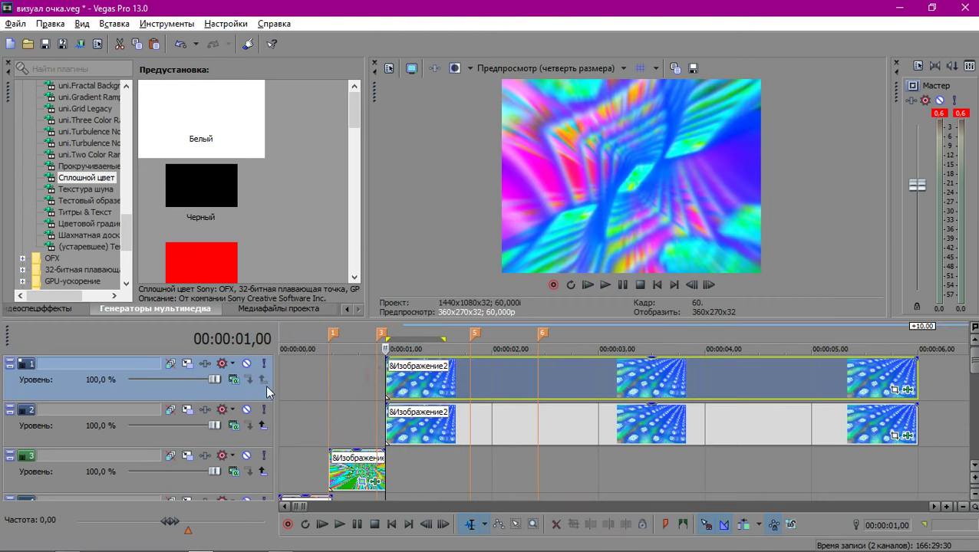
Move the white solid colour event so it starts at 00:00:01,00.
scroll(477, 431, up, 1)
scroll(478, 433, down, 2)
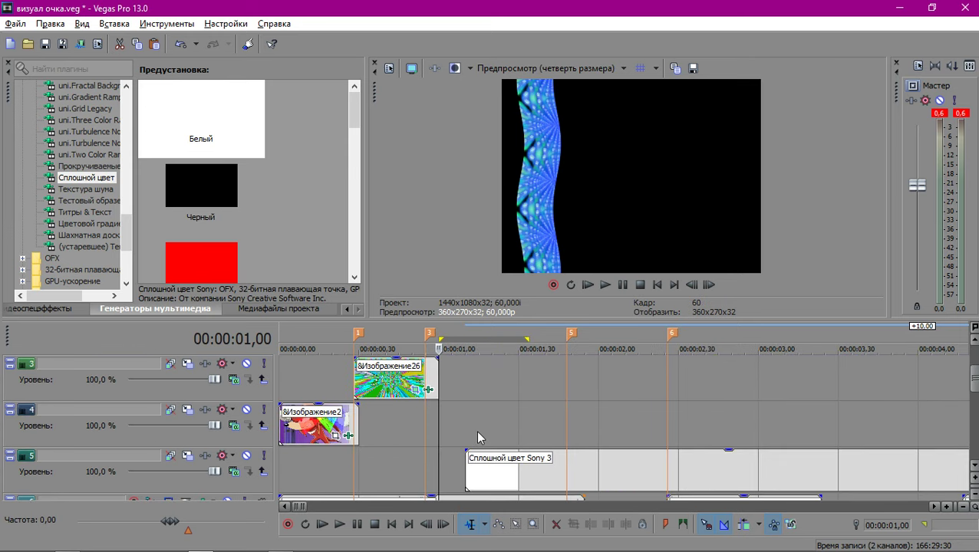
drag(491, 460, 464, 460)
scroll(305, 396, up, 2)
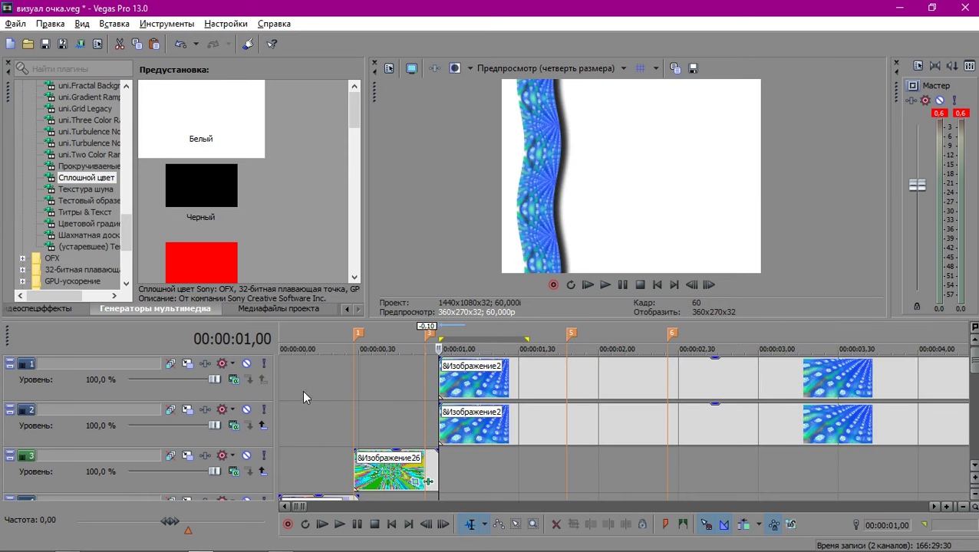
Rotate track 1 with track motion, setting its orientation angle to 180 so the strip copy sits on the opposite side.
click(188, 365)
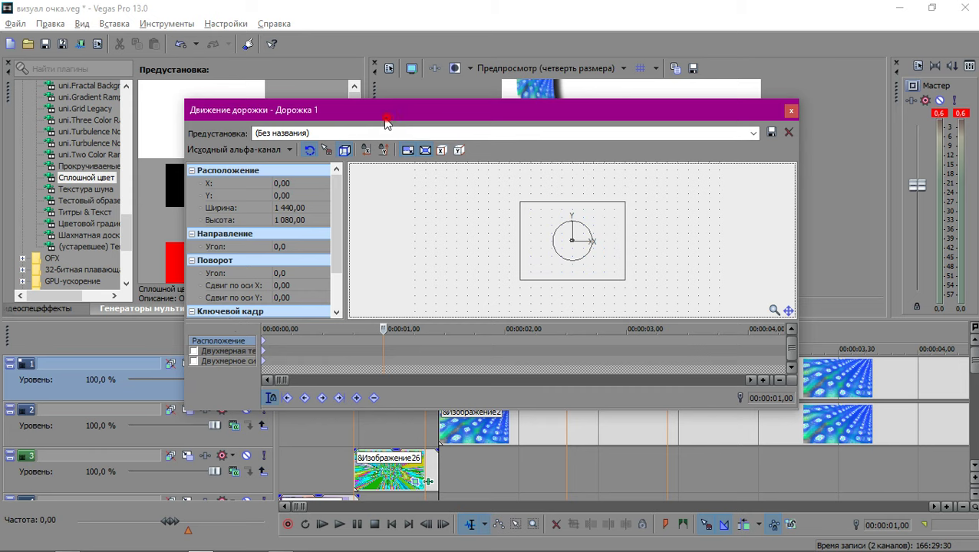
drag(382, 107, 95, 98)
scroll(262, 221, up, 3)
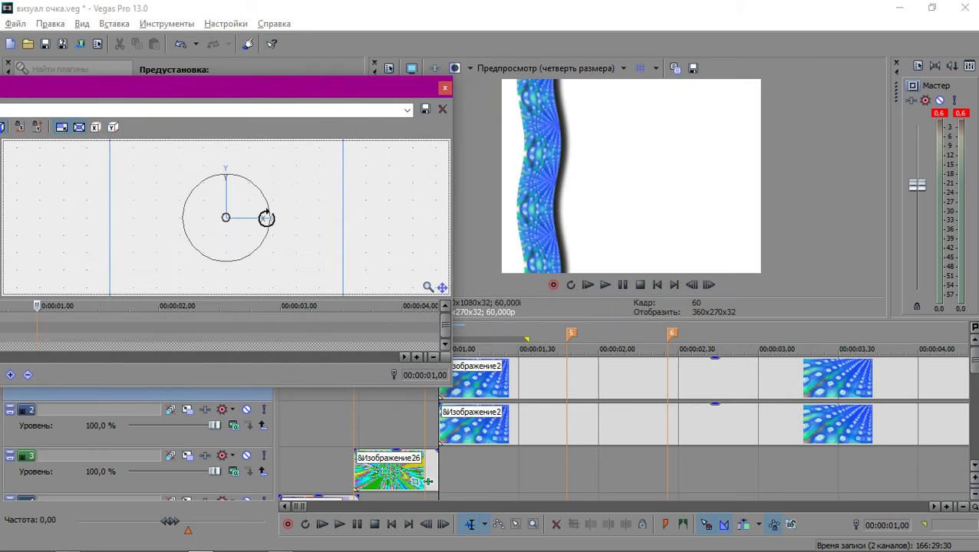
drag(266, 218, 155, 215)
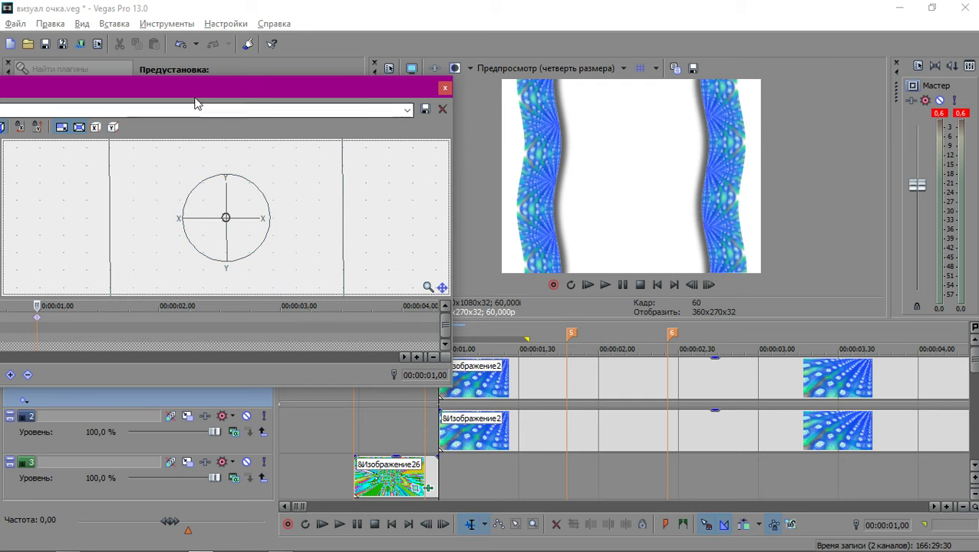
drag(197, 88, 475, 80)
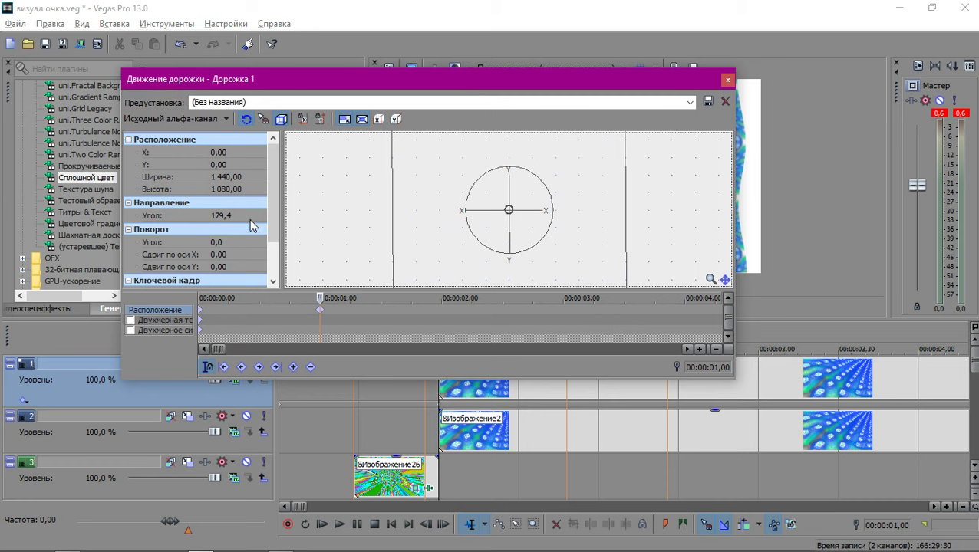
click(221, 215)
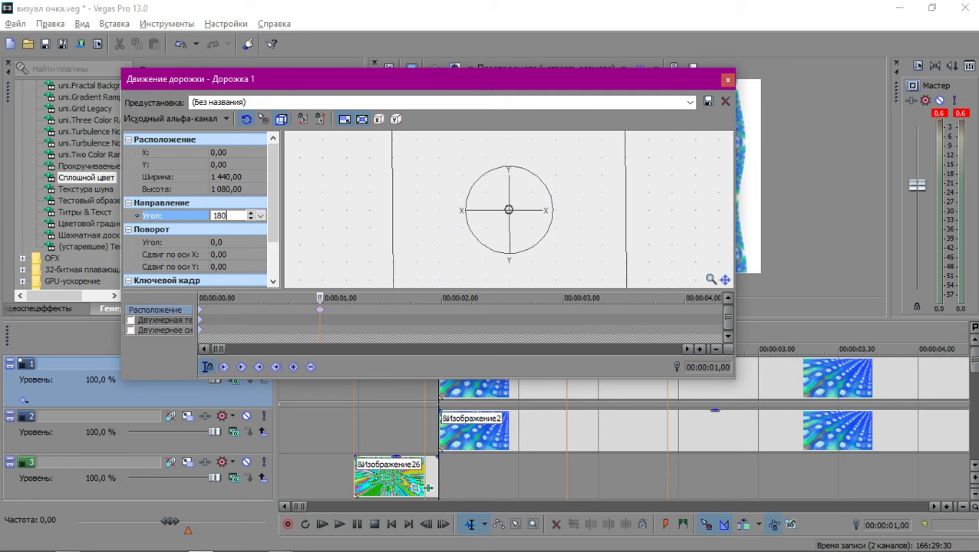
text(180)
key(Return)
click(728, 80)
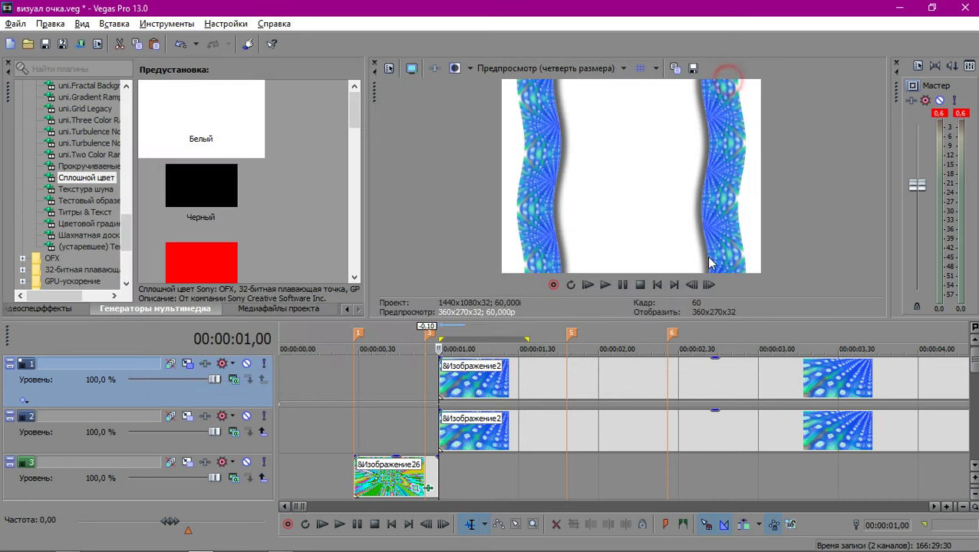
Play both wavy side strips from 00:00:01,00 and end the loop region at 00:00:01,24.
key(space)
key(space)
key(space)
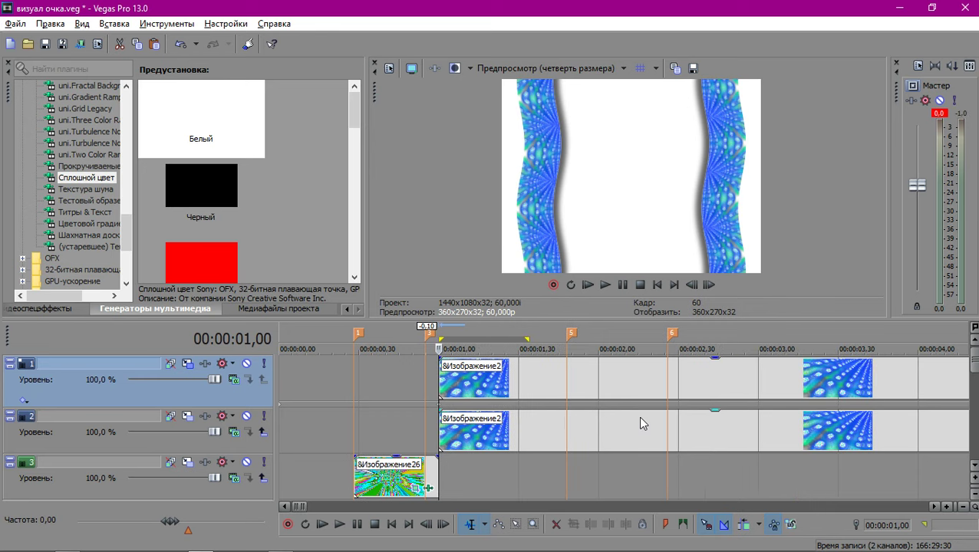
double_click(489, 396)
key(space)
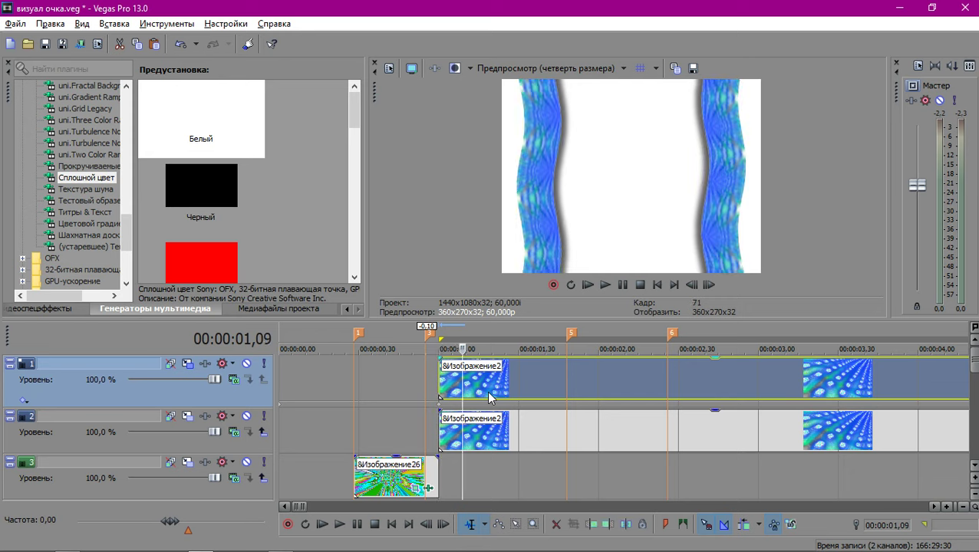
scroll(488, 397, down, 2)
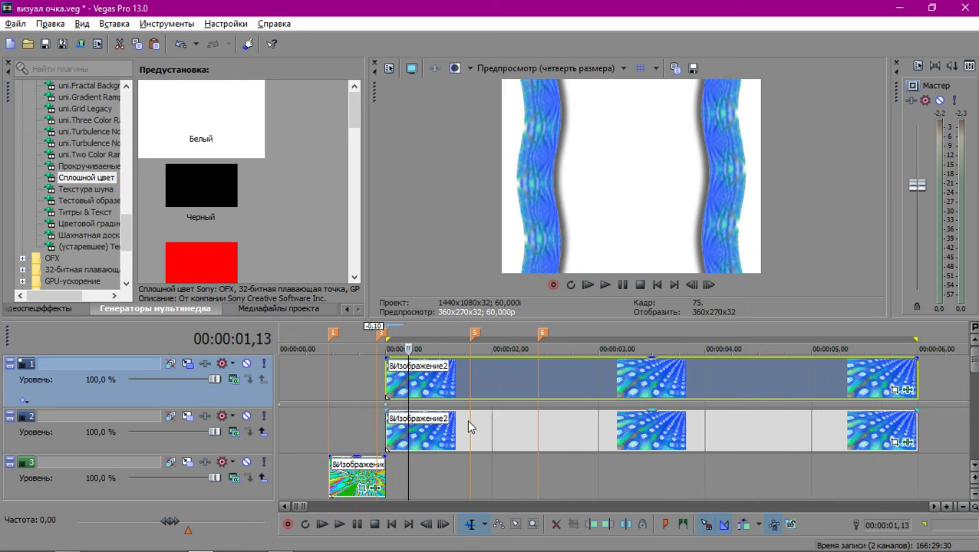
scroll(468, 423, down, 3)
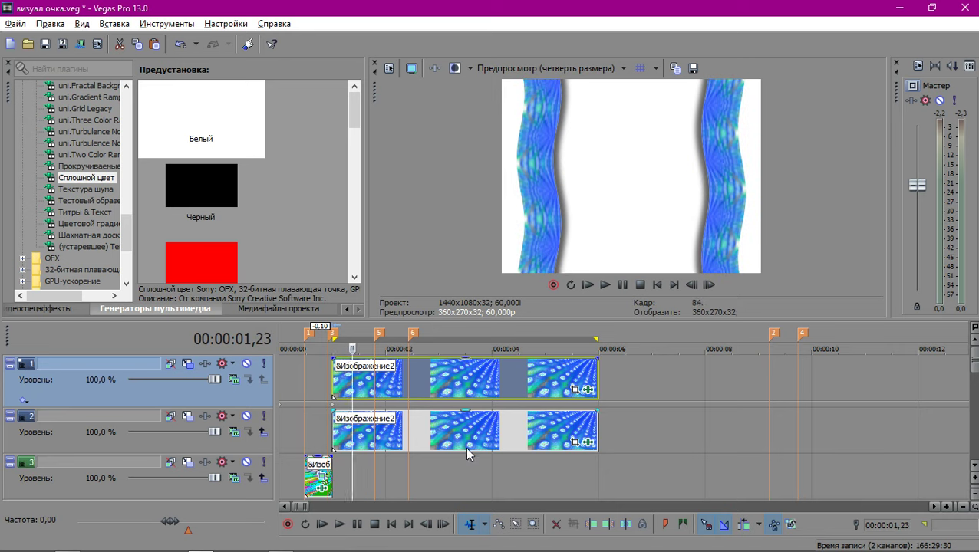
key(space)
key(space)
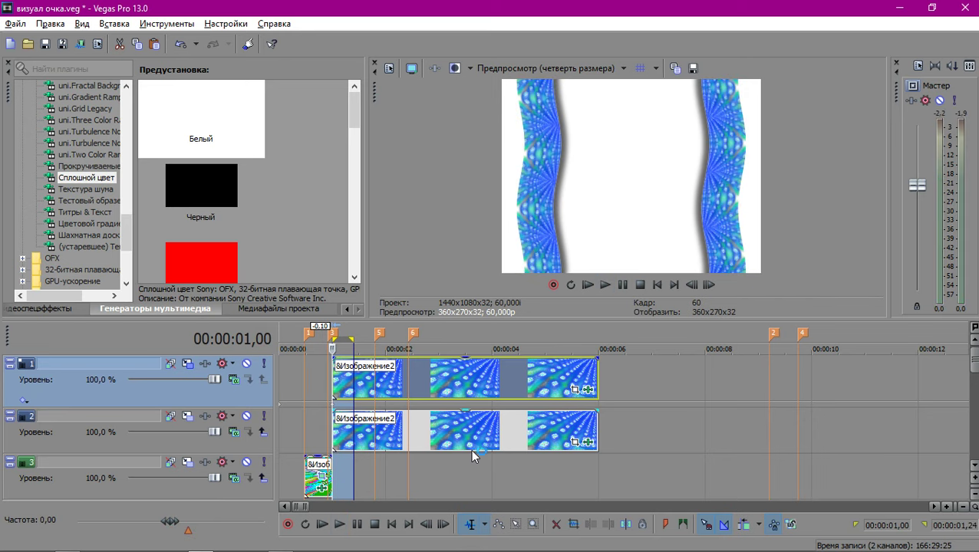
Play the FULL ENTRY reference clip from marker 2 and past 00:00:11,00 to examine the strips' motion and the background behind them.
scroll(471, 449, up, 3)
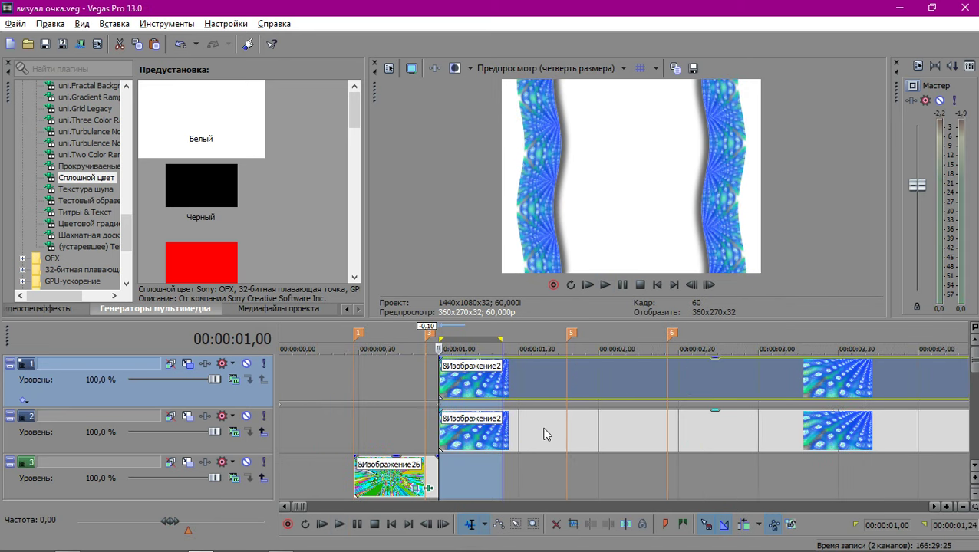
scroll(543, 434, down, 5)
scroll(543, 434, down, 3)
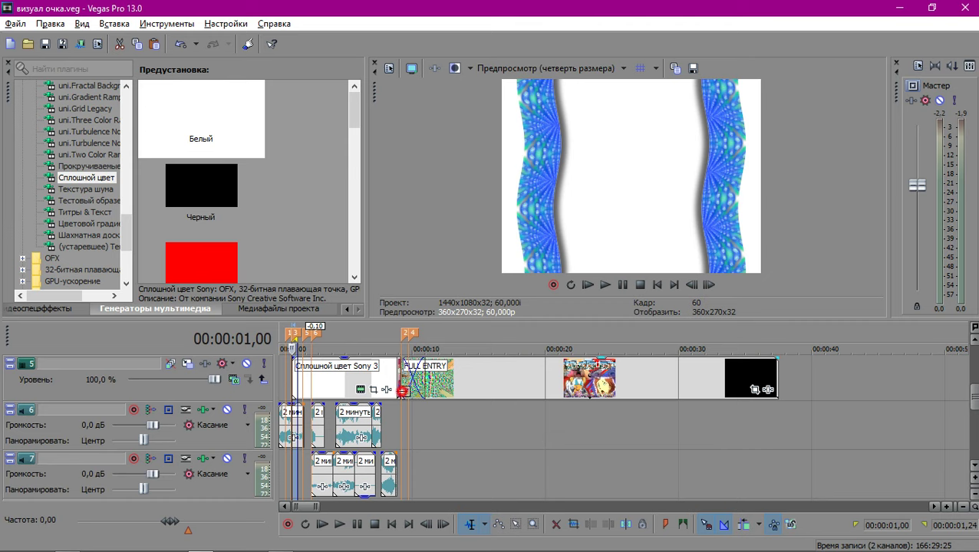
click(401, 391)
scroll(555, 393, up, 3)
key(space)
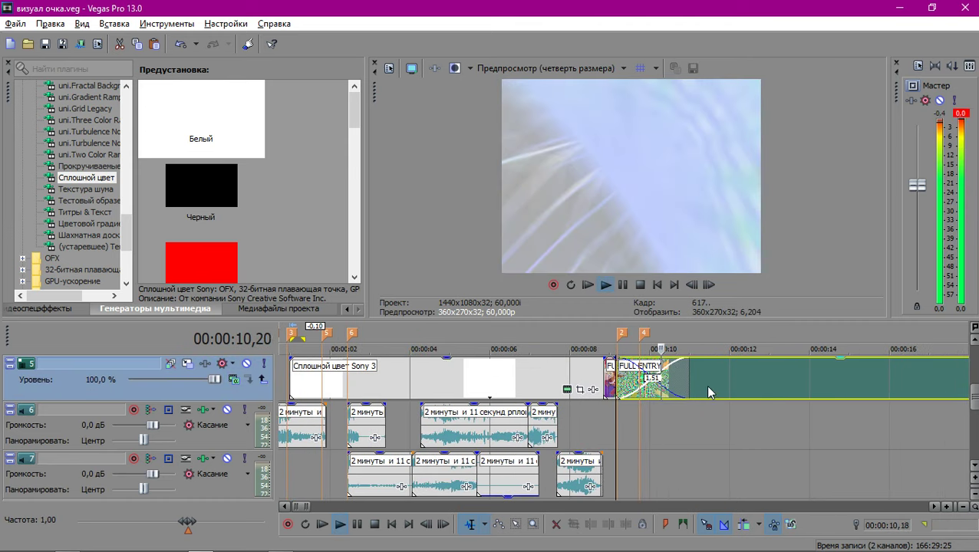
scroll(686, 382, down, 2)
key(space)
key(space)
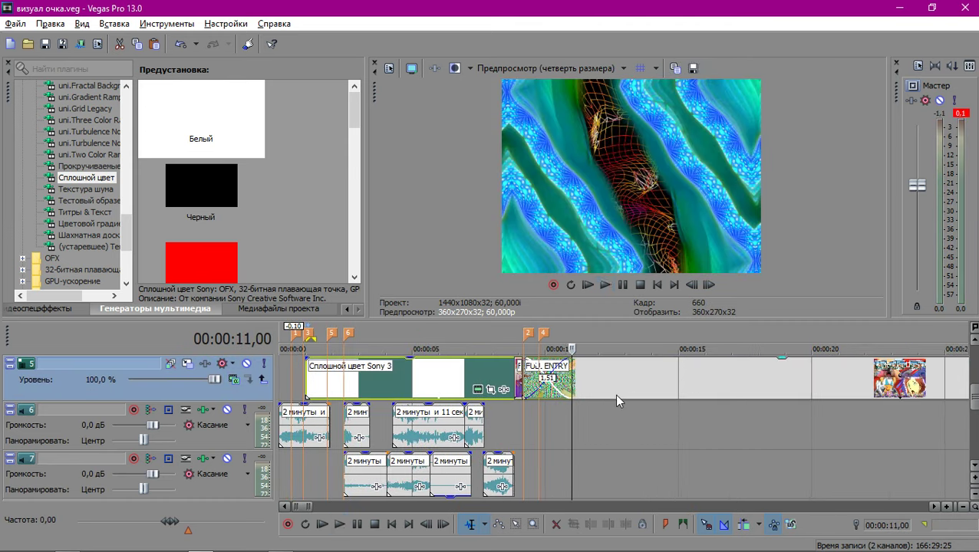
scroll(614, 394, up, 1)
key(space)
scroll(607, 390, down, 1)
key(space)
key(space)
key(space)
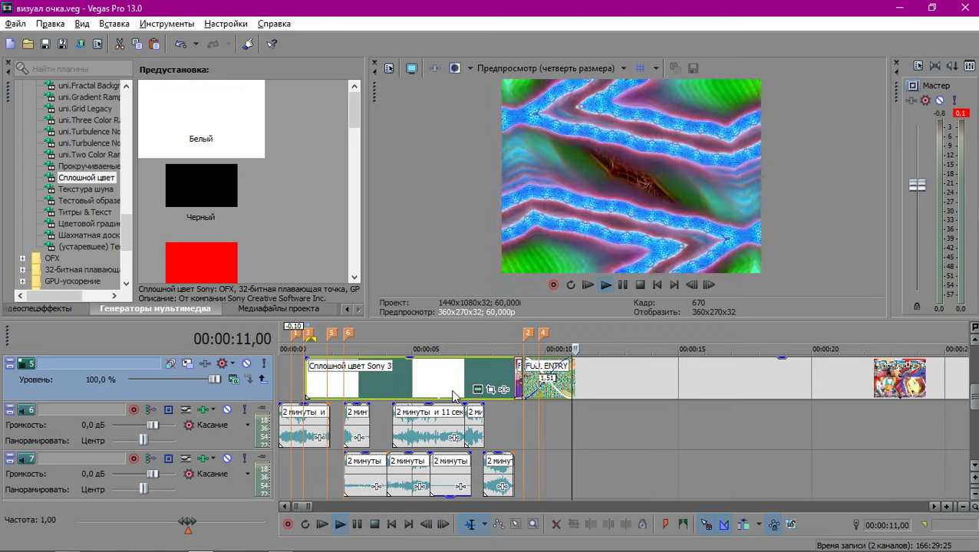
Delete the white solid colour event from track 5.
click(405, 380)
key(Delete)
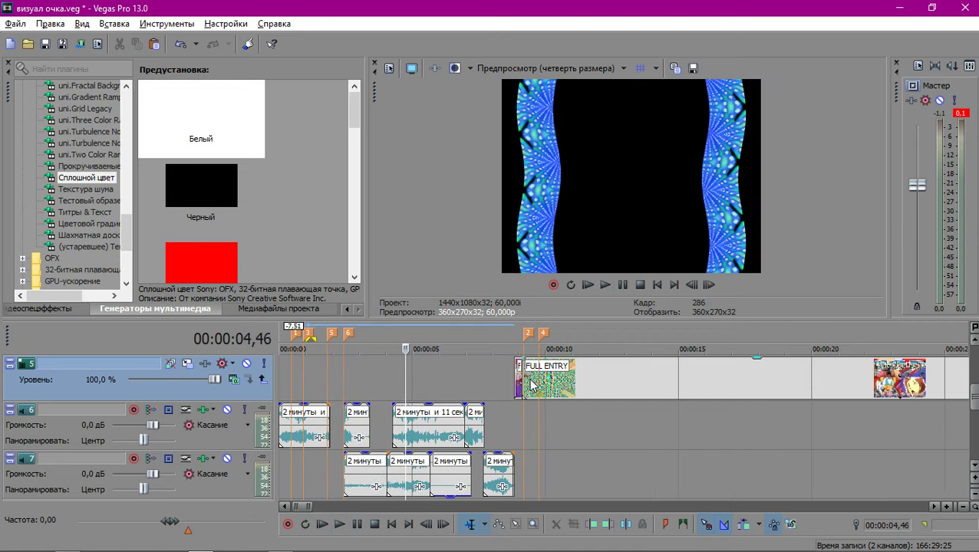
Play the FULL ENTRY reference clip around markers 2 and 4 to examine the wavy grid background behind the strips.
click(529, 387)
key(space)
scroll(612, 388, up, 2)
scroll(643, 389, down, 2)
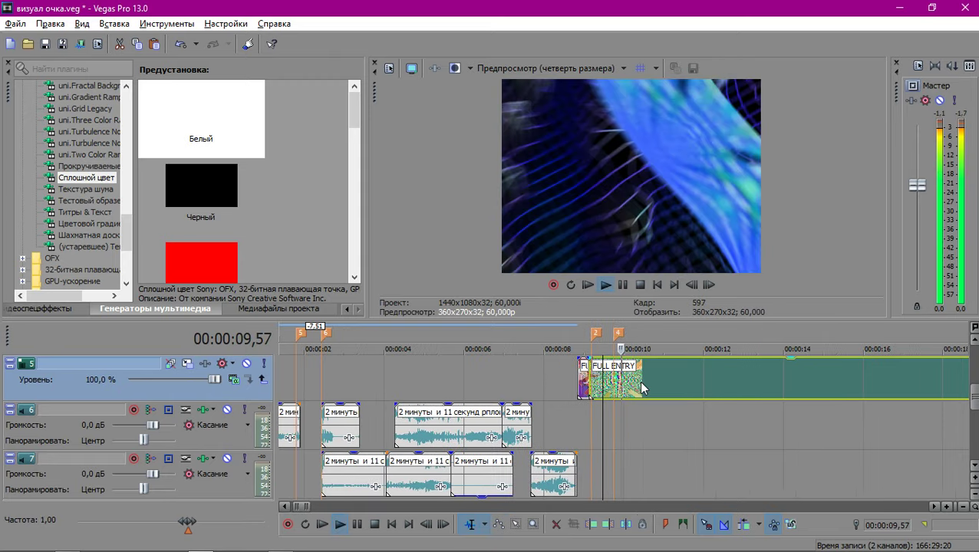
key(space)
scroll(594, 389, up, 2)
key(space)
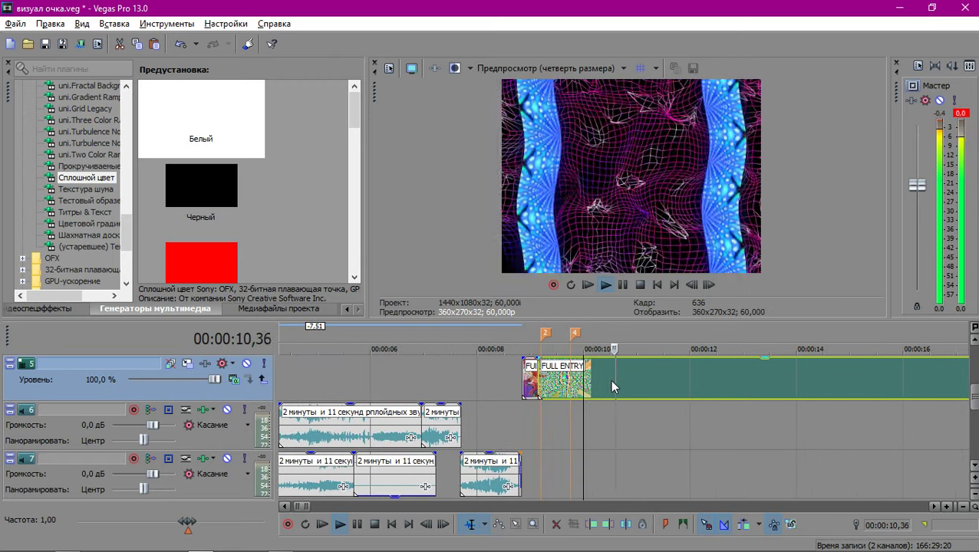
key(space)
Return to the two side strips at 00:00:01,04 and mute tracks 1 and 2.
scroll(320, 377, down, 1)
click(319, 381)
scroll(353, 390, up, 2)
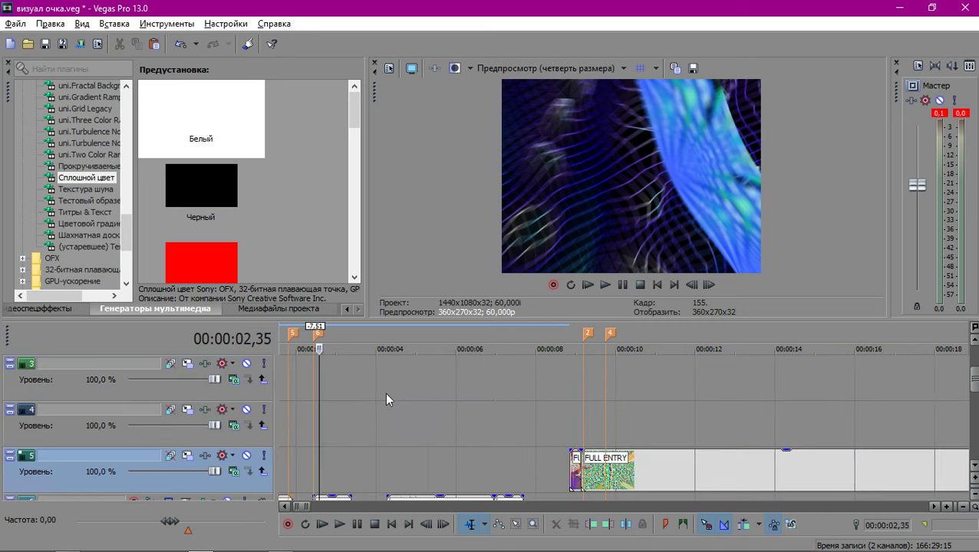
scroll(389, 398, up, 5)
scroll(432, 420, down, 2)
click(365, 415)
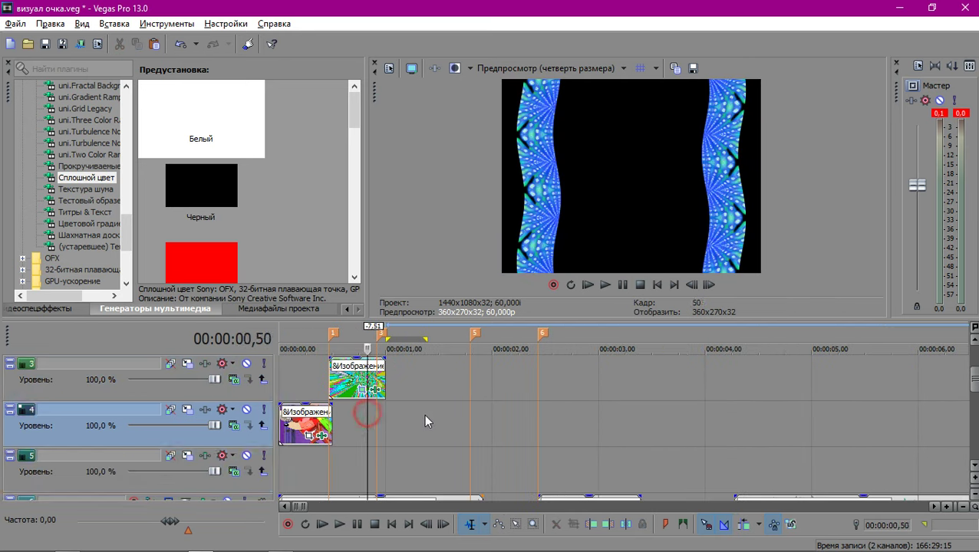
scroll(426, 418, up, 2)
click(393, 439)
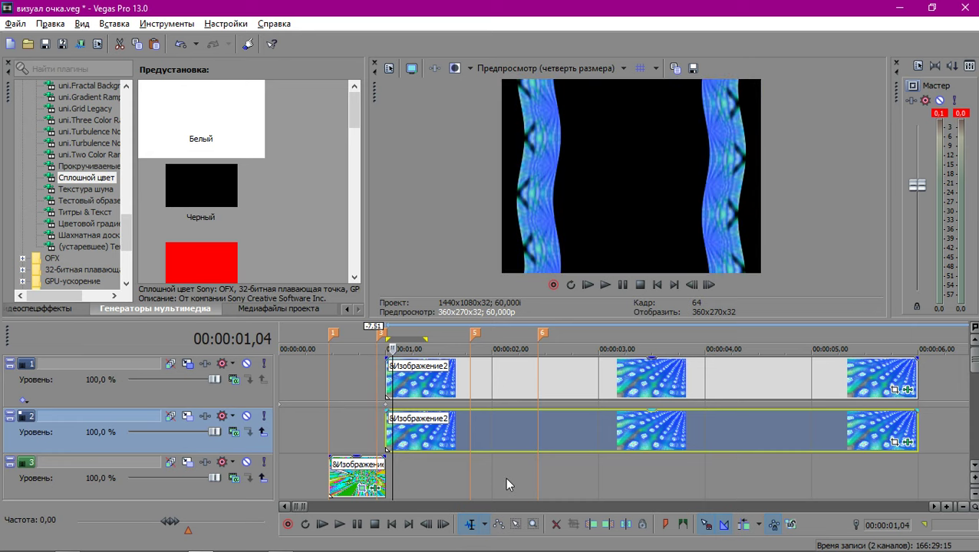
click(246, 416)
click(247, 363)
Place &Изображение2.png on track 3 below the strips and disable its maintain aspect ratio option so it fills the frame.
click(261, 310)
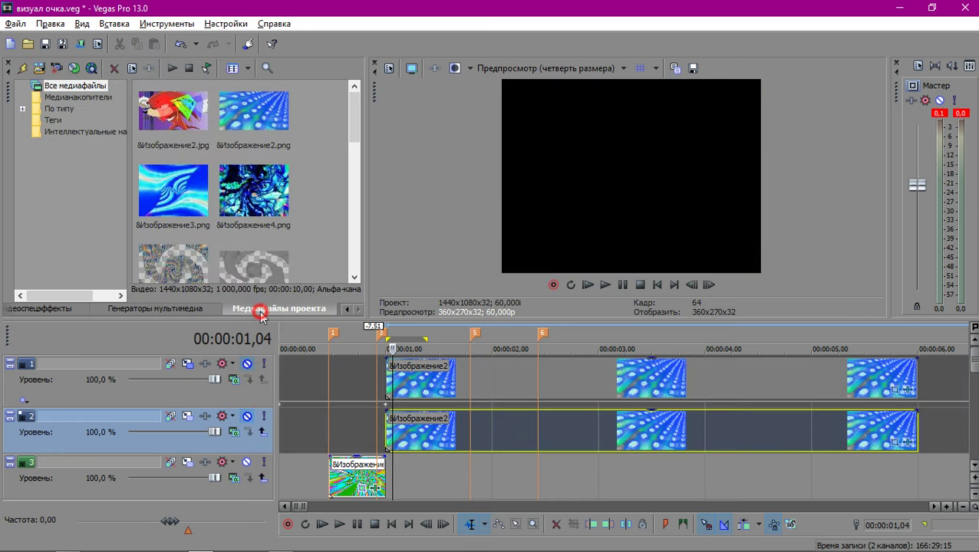
drag(220, 132, 405, 477)
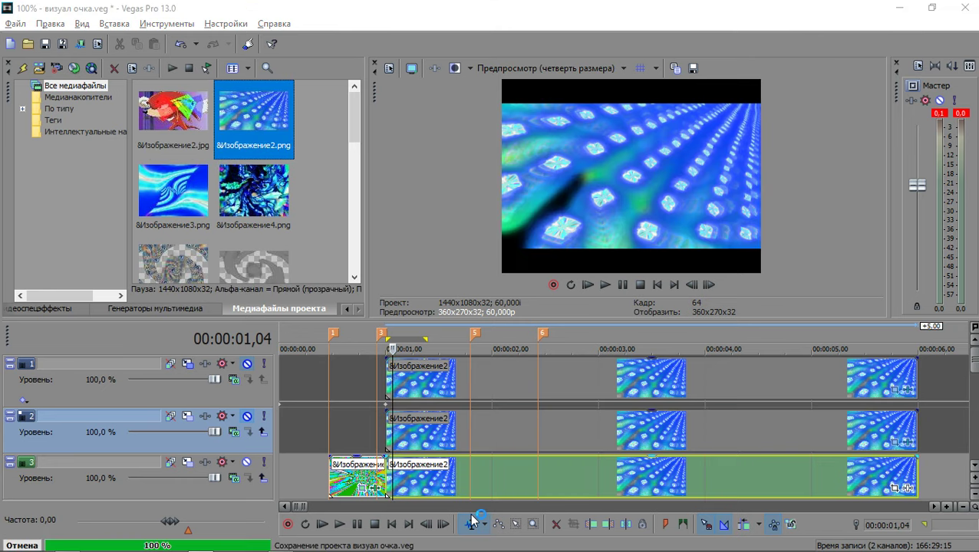
right_click(410, 482)
click(430, 541)
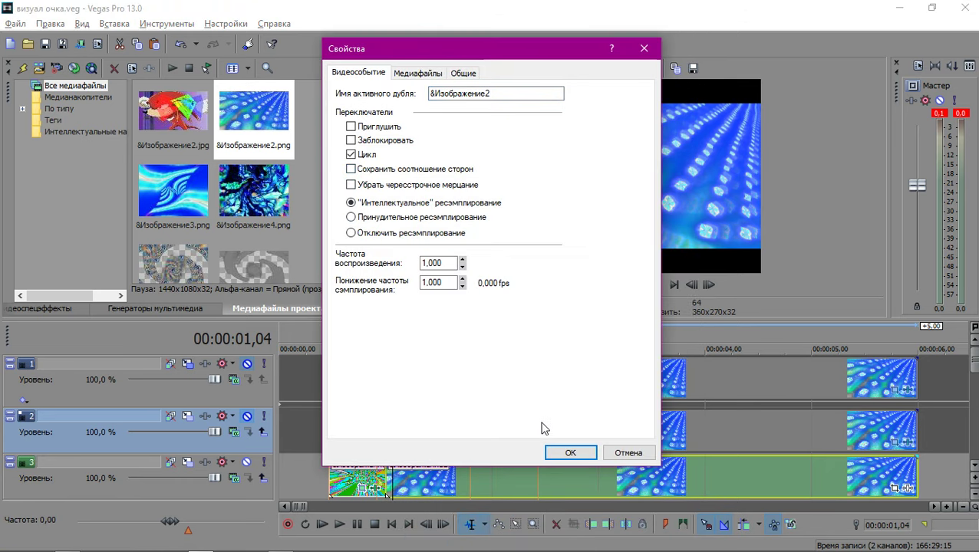
click(549, 451)
scroll(557, 445, down, 4)
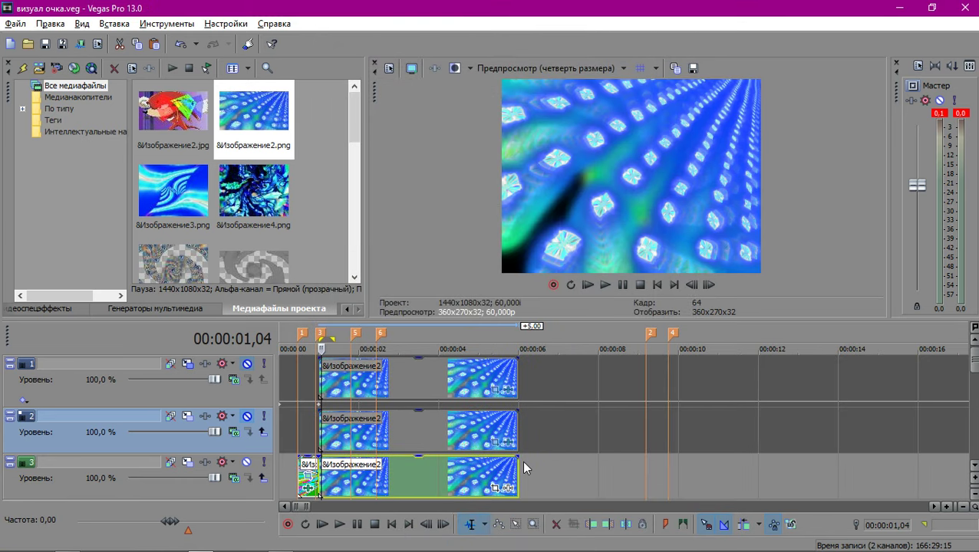
Apply the BCC Pin Art 3D effect from BCC Particles to the new &Изображение2 event on track 3.
click(508, 489)
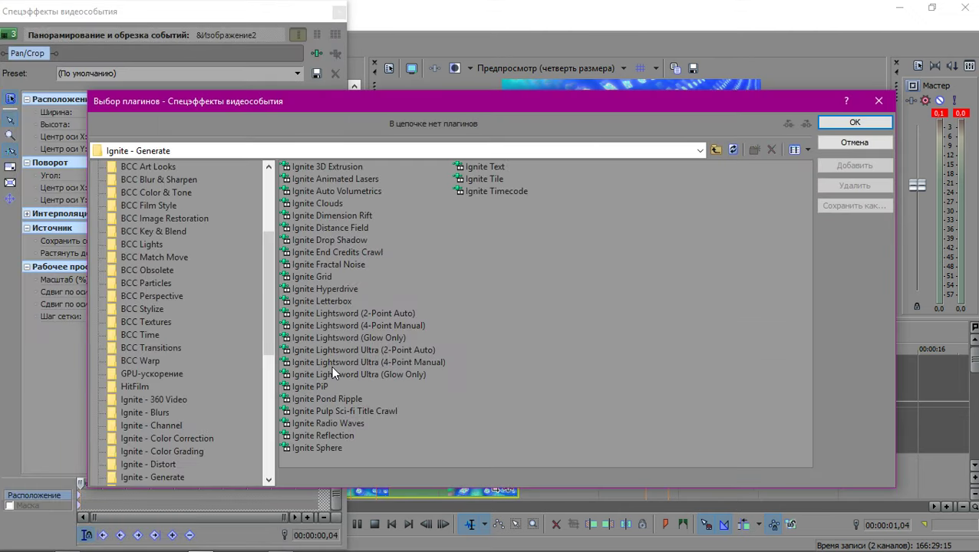
scroll(247, 191, up, 4)
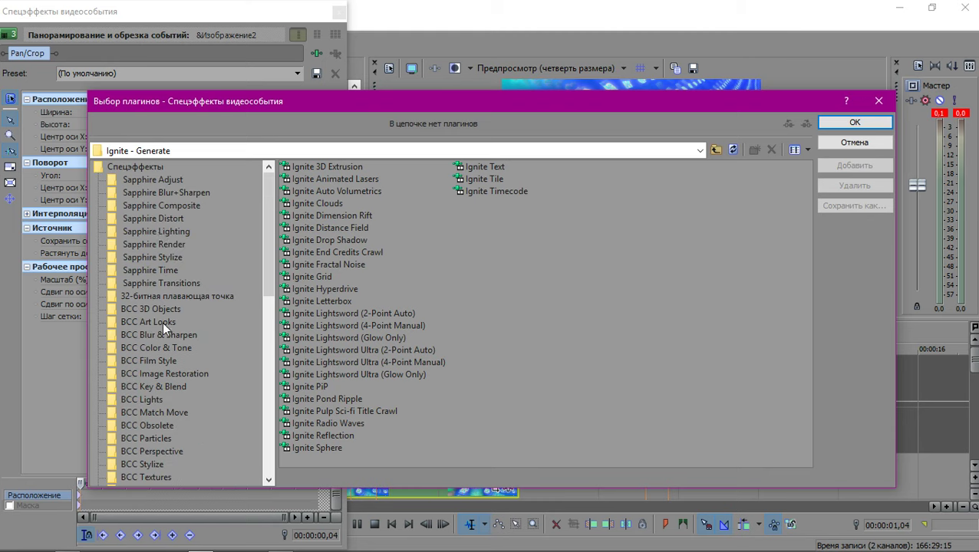
click(156, 438)
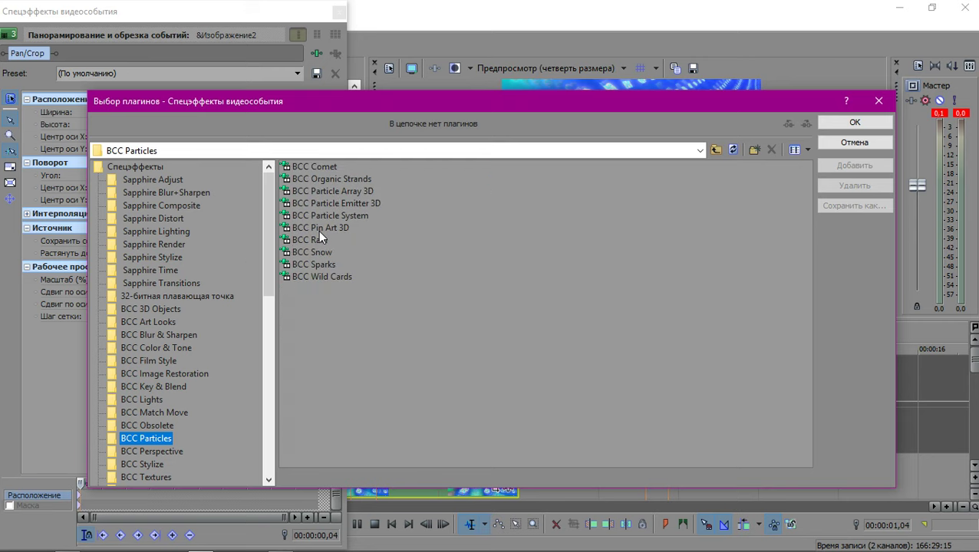
double_click(319, 229)
click(819, 124)
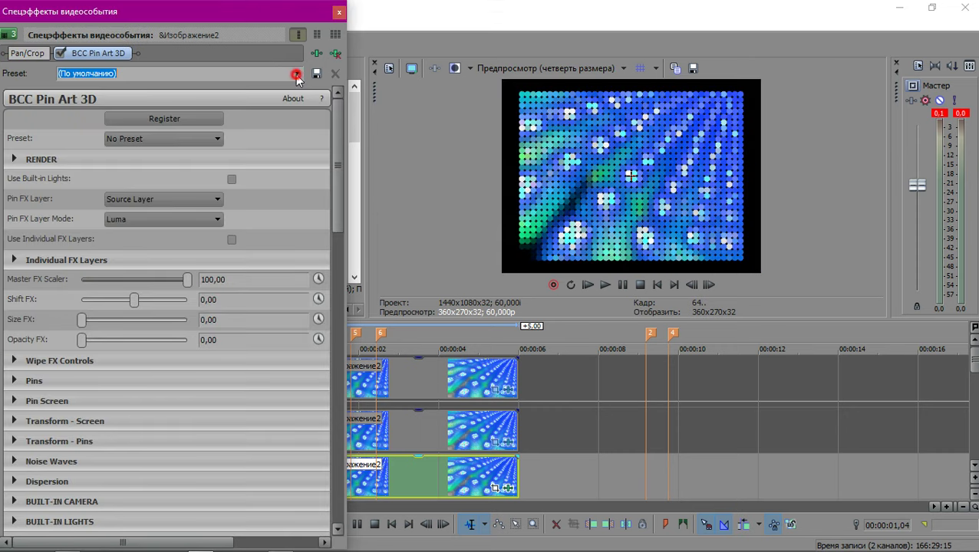
Try saved preset 3 of BCC Pin Art 3D with Shift FX raised to about 36.
click(296, 75)
click(244, 113)
text(3)
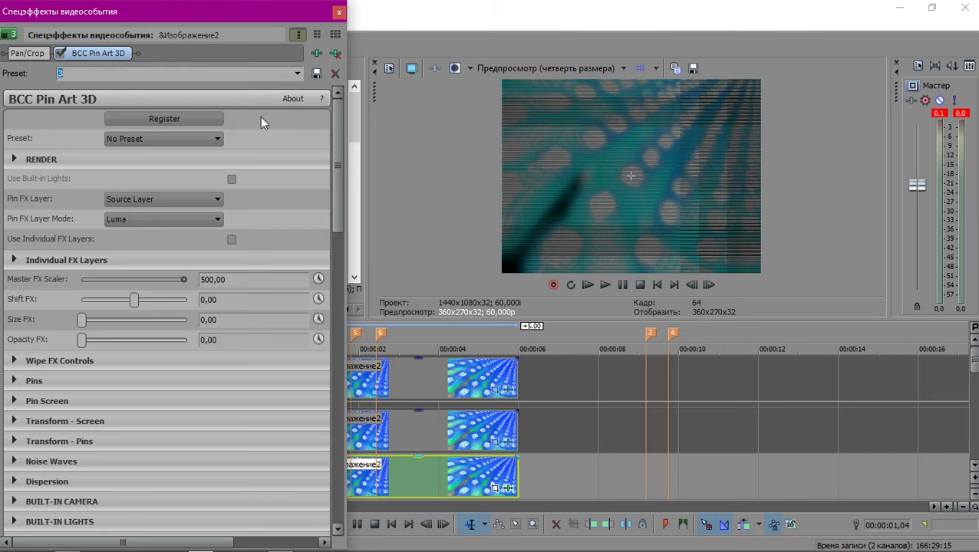
drag(158, 299, 153, 299)
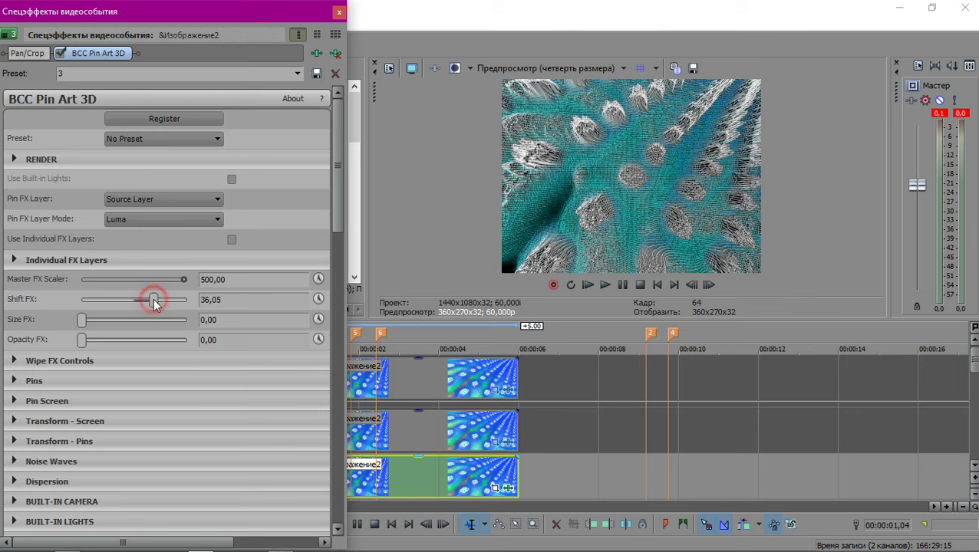
Try saved preset 2 of BCC Pin Art 3D and return the effect to its default settings.
click(296, 74)
click(221, 109)
click(298, 74)
scroll(298, 75, up, 1)
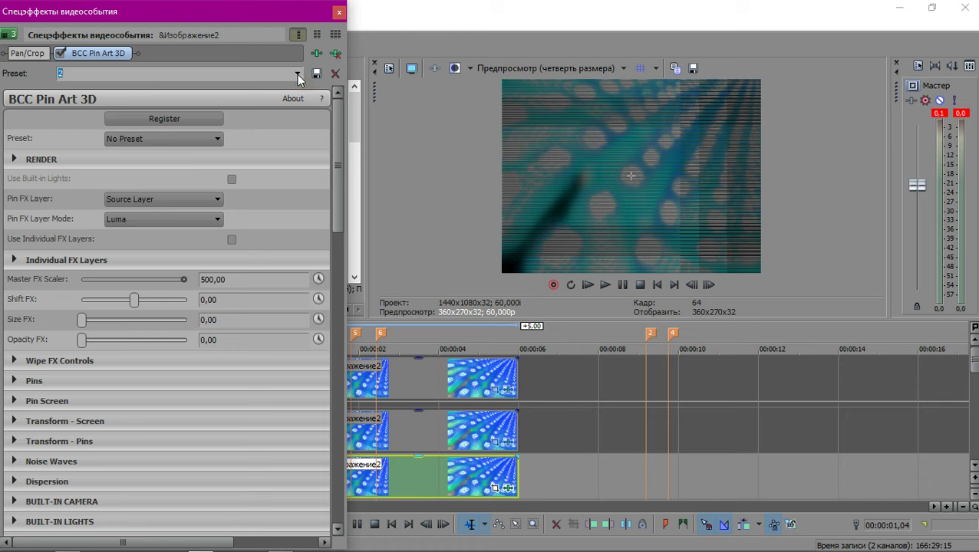
click(297, 75)
click(297, 74)
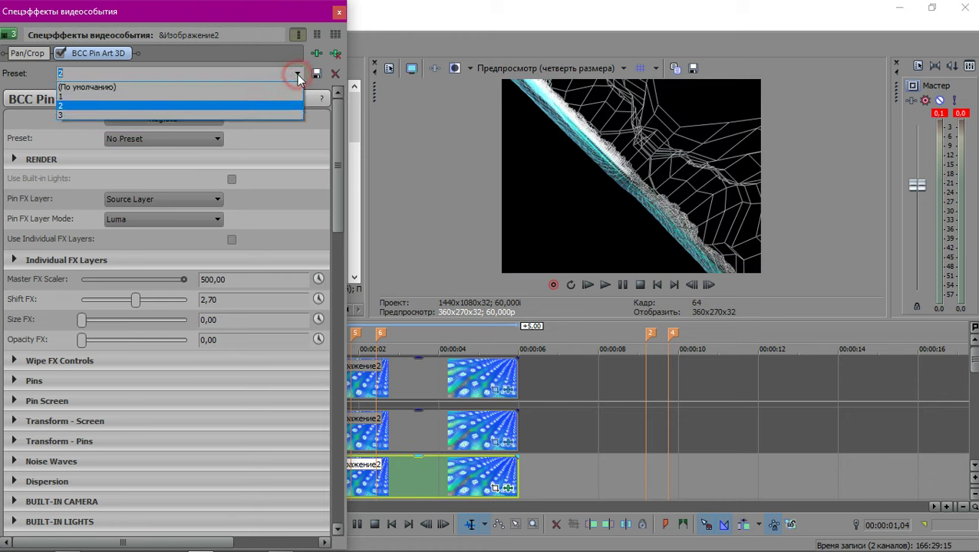
click(297, 74)
click(297, 75)
click(213, 86)
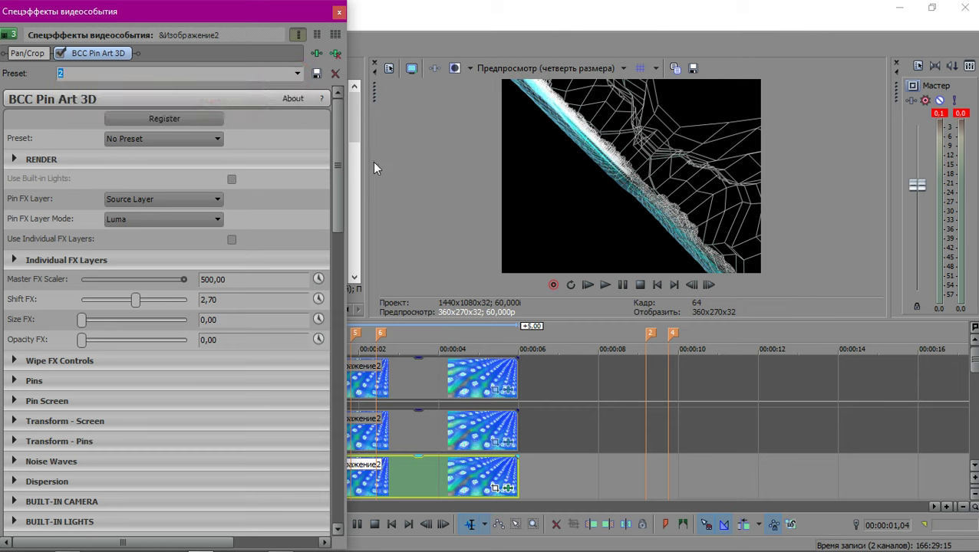
click(335, 74)
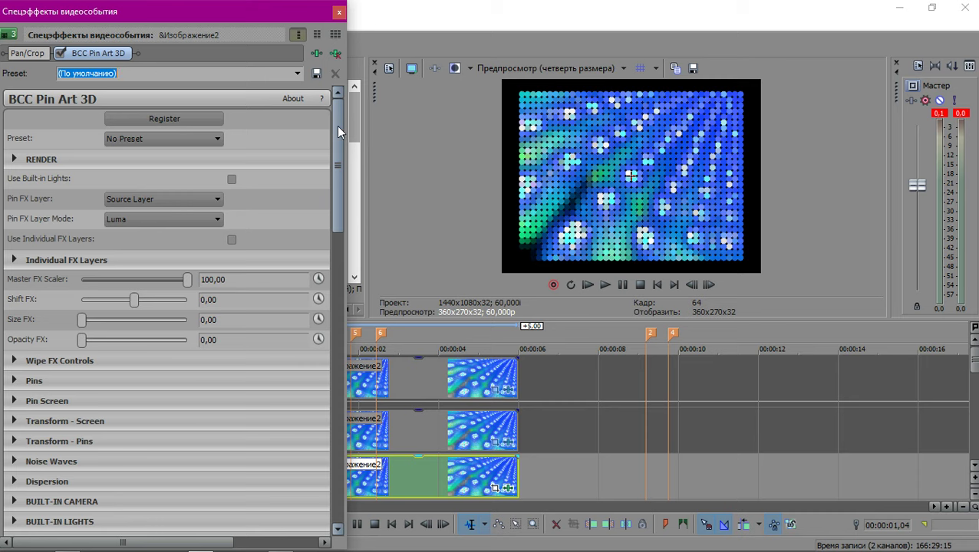
Set the Pin Type in the Pins settings of BCC Pin Art 3D to Grid Lines.
drag(336, 125, 335, 210)
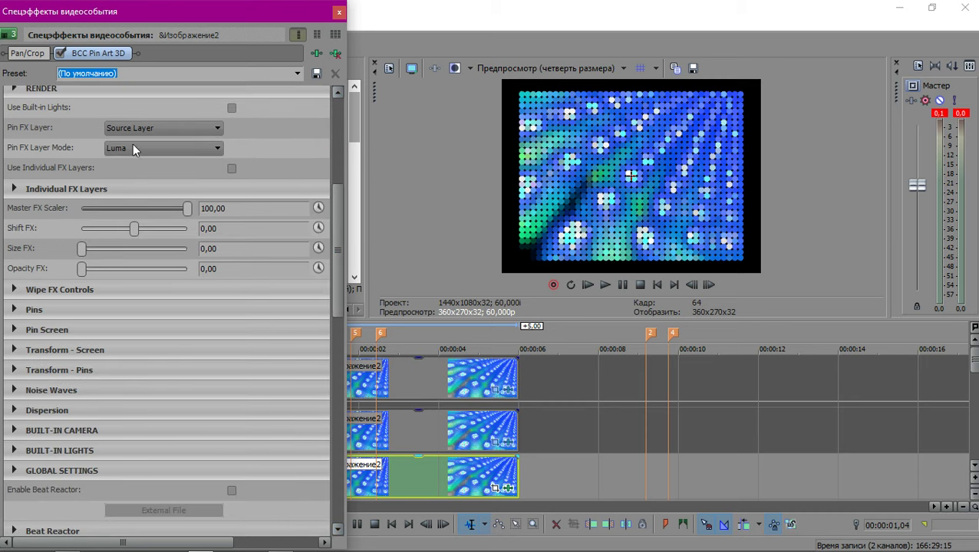
drag(333, 197, 329, 284)
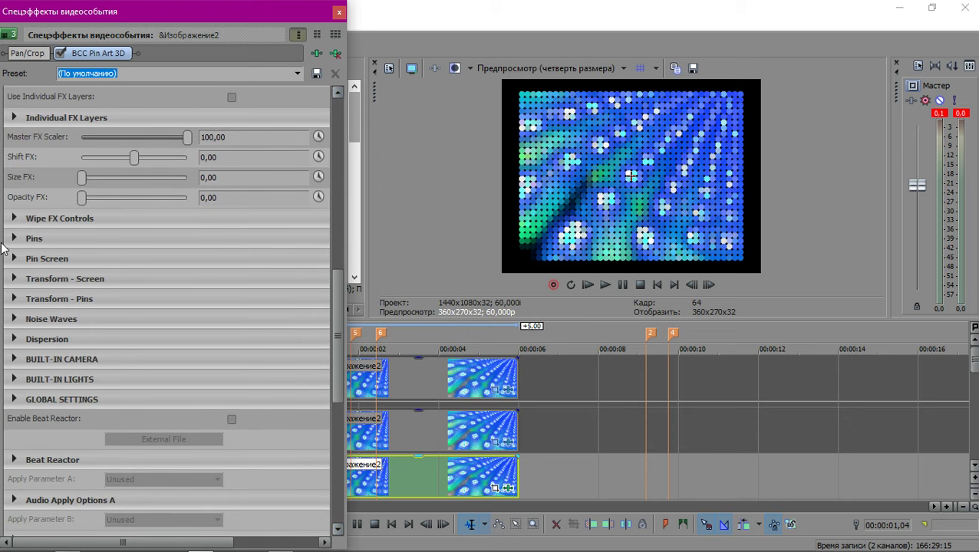
click(34, 238)
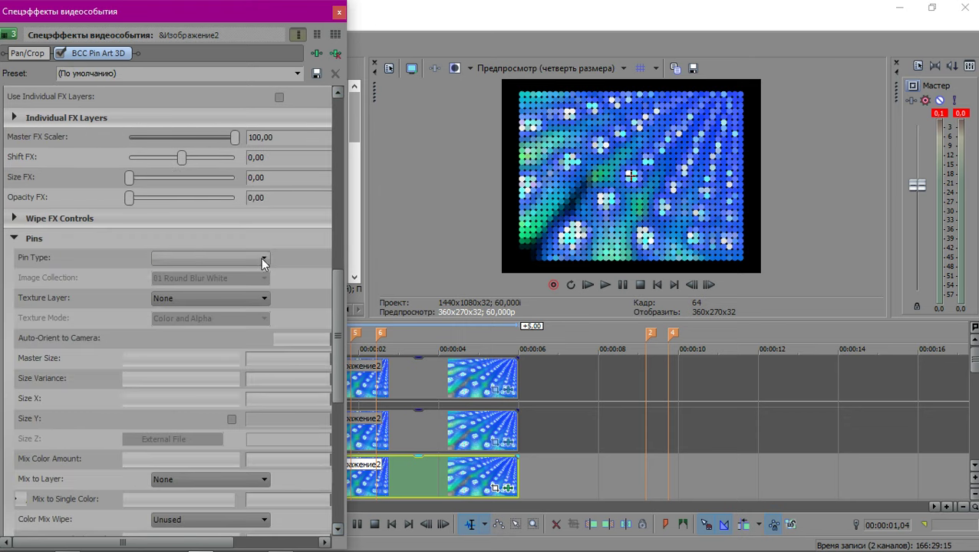
click(252, 258)
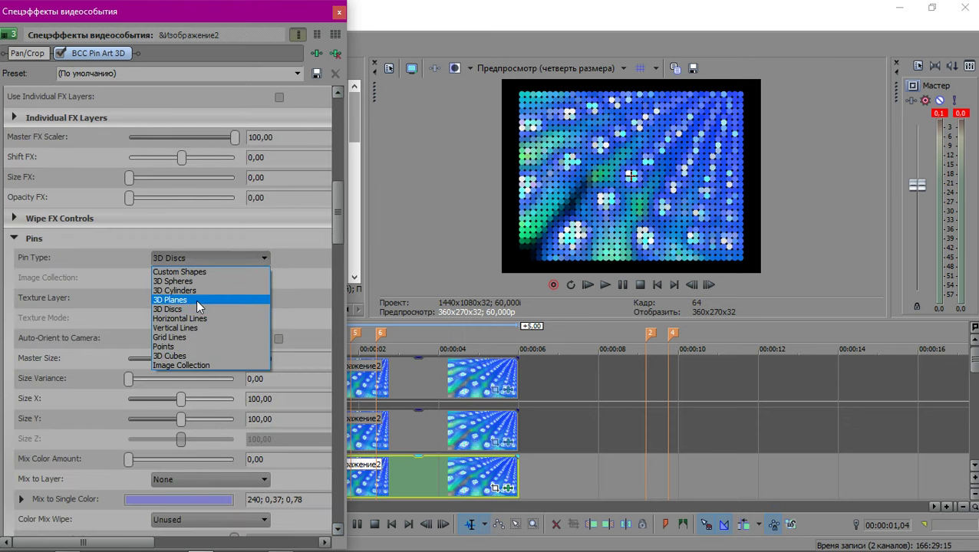
click(188, 337)
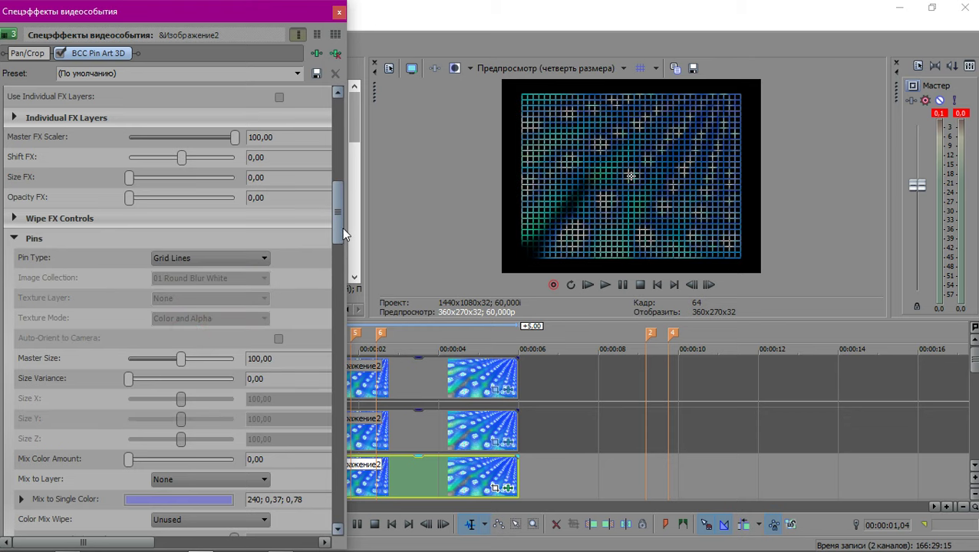
Try a Master Size of about 116 for the pins and reset it to 100.
mouse_move(342, 227)
mouse_down()
mouse_move(340, 247)
mouse_move(126, 265)
mouse_move(188, 261)
mouse_up()
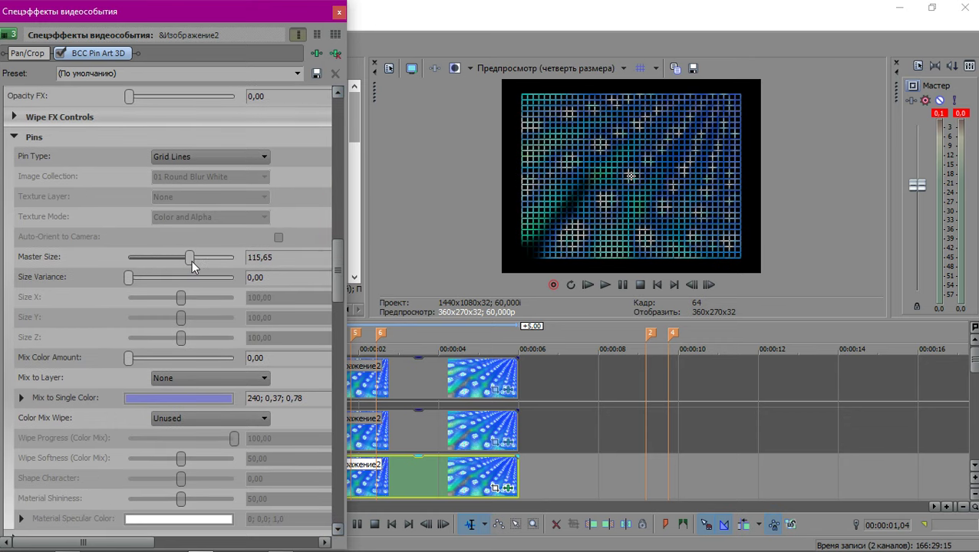
click(191, 260)
double_click(191, 260)
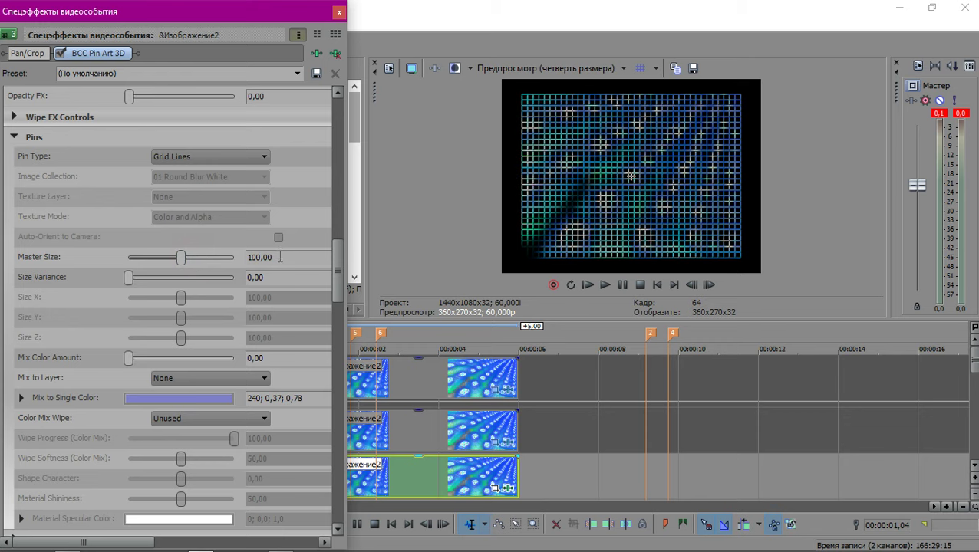
Expand the Wipe FX Controls and set the pins' Mix to Layer option to Source Layer.
drag(337, 268, 360, 139)
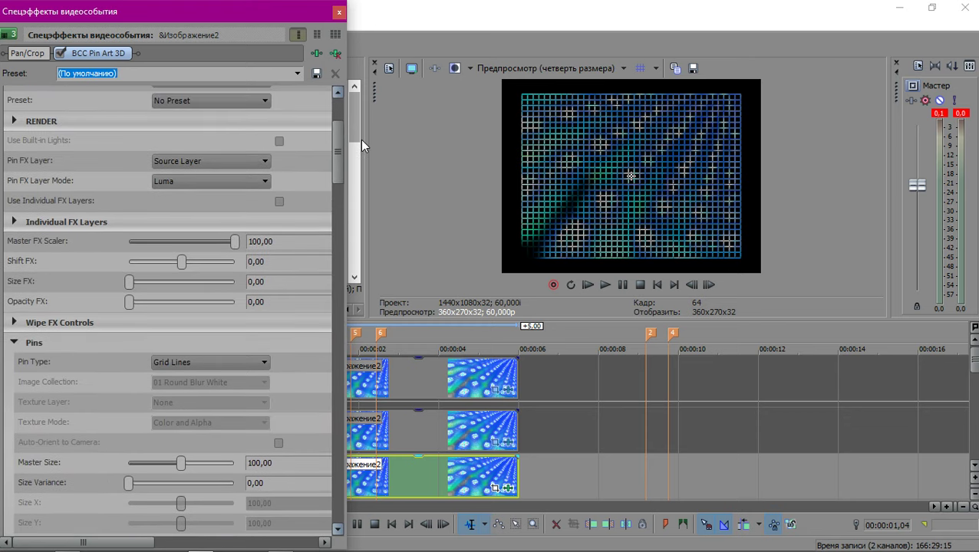
click(14, 324)
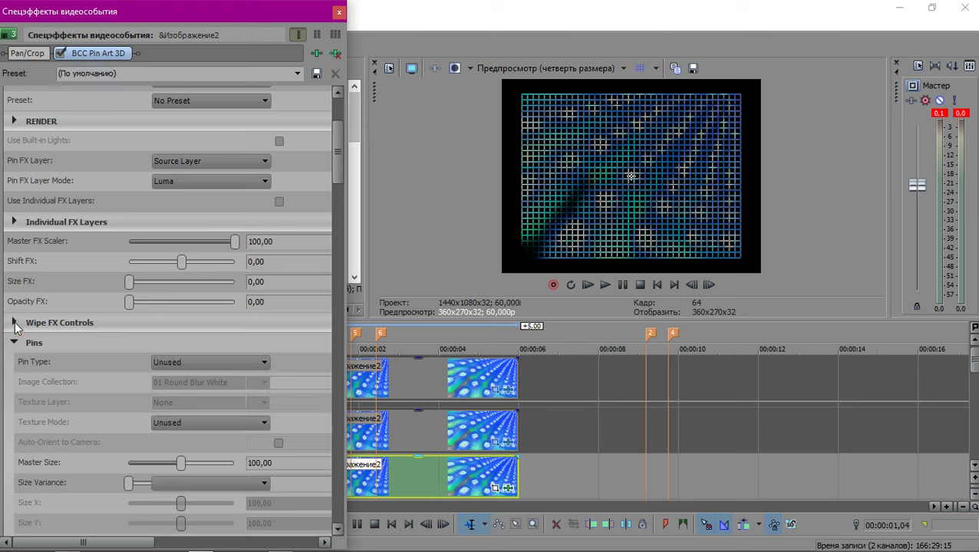
click(15, 324)
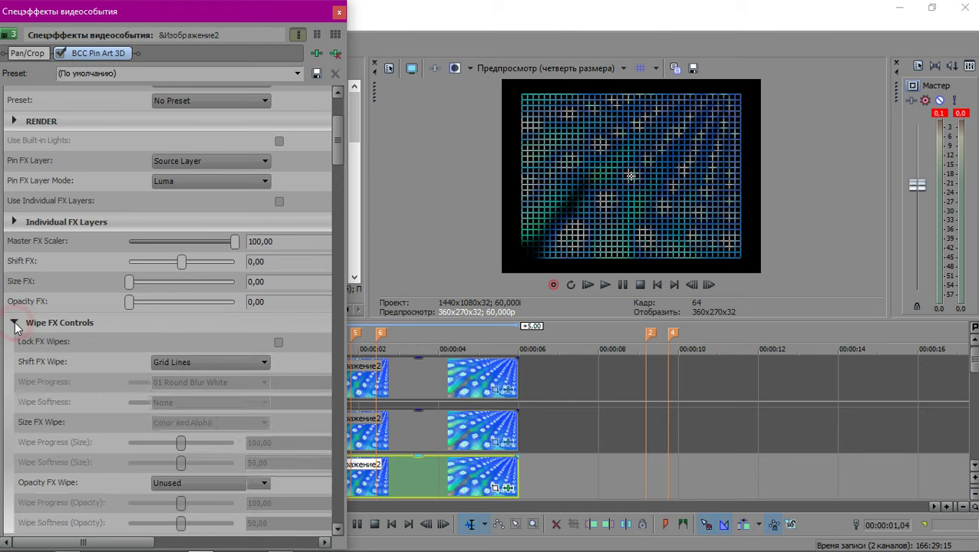
drag(342, 151, 332, 331)
click(192, 262)
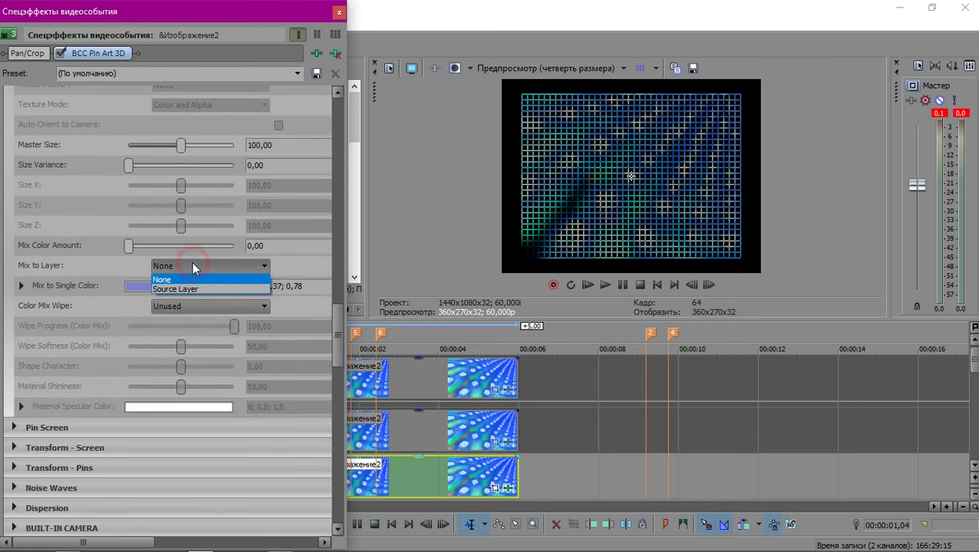
click(181, 290)
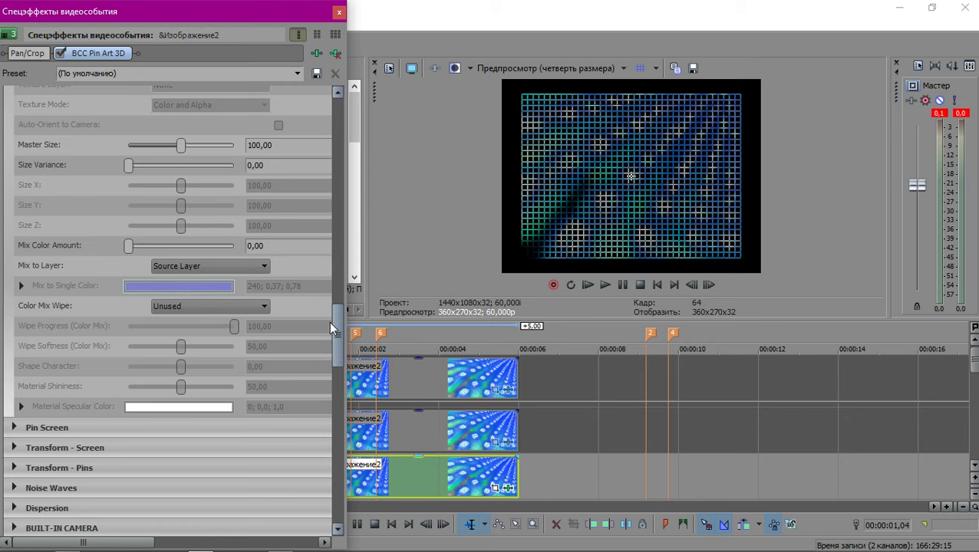
Expand the Pin Screen settings and raise Density Master to 200.
scroll(333, 328, down, 5)
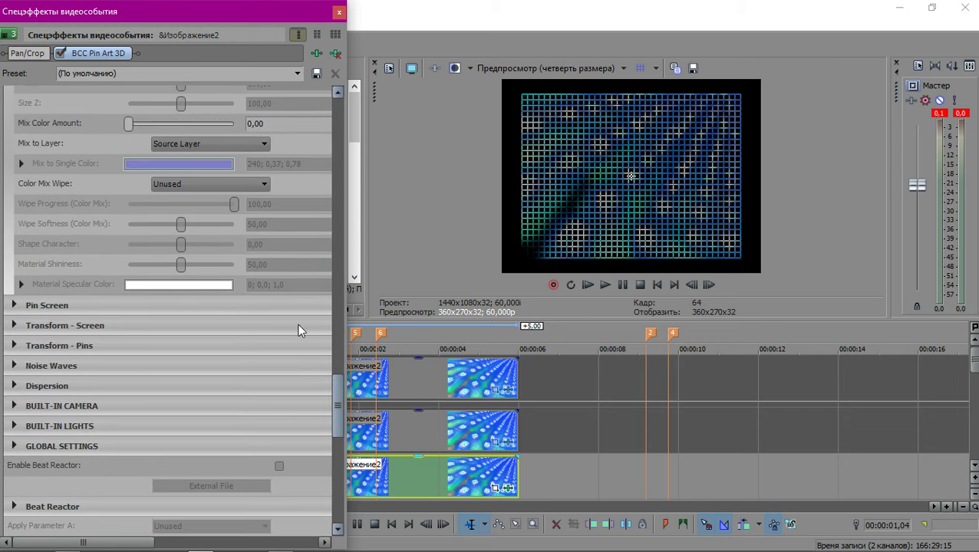
click(18, 305)
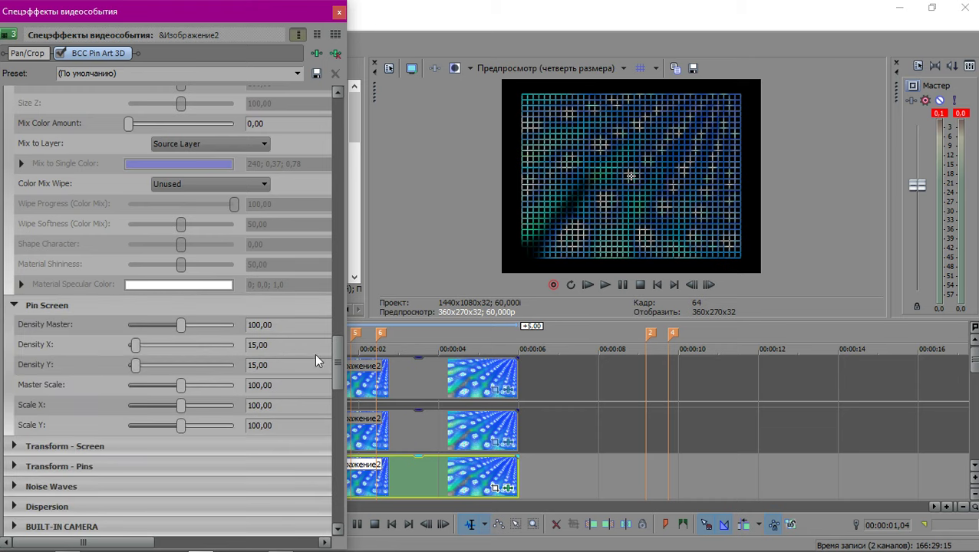
drag(334, 353, 338, 376)
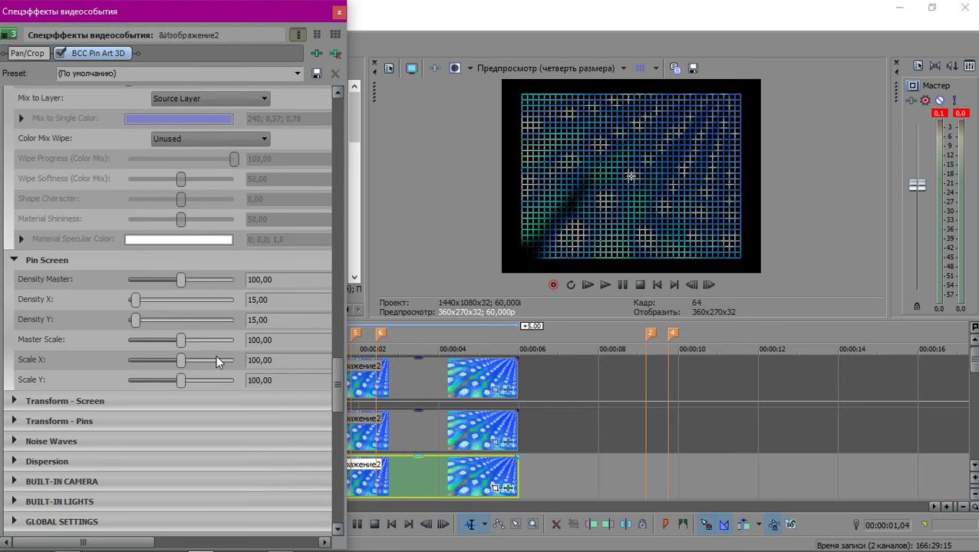
drag(178, 276, 240, 278)
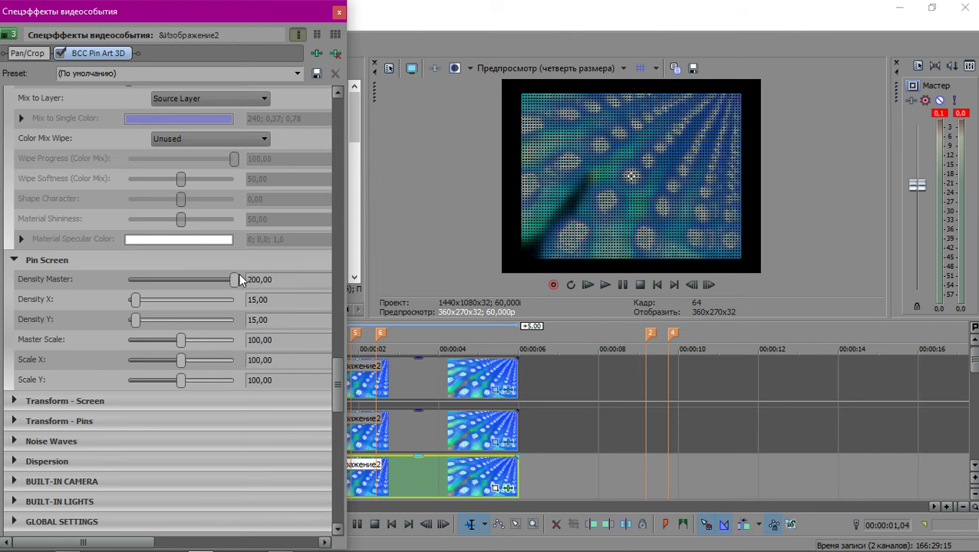
Set the Master Scale of the Pin Screen to 120.
click(351, 274)
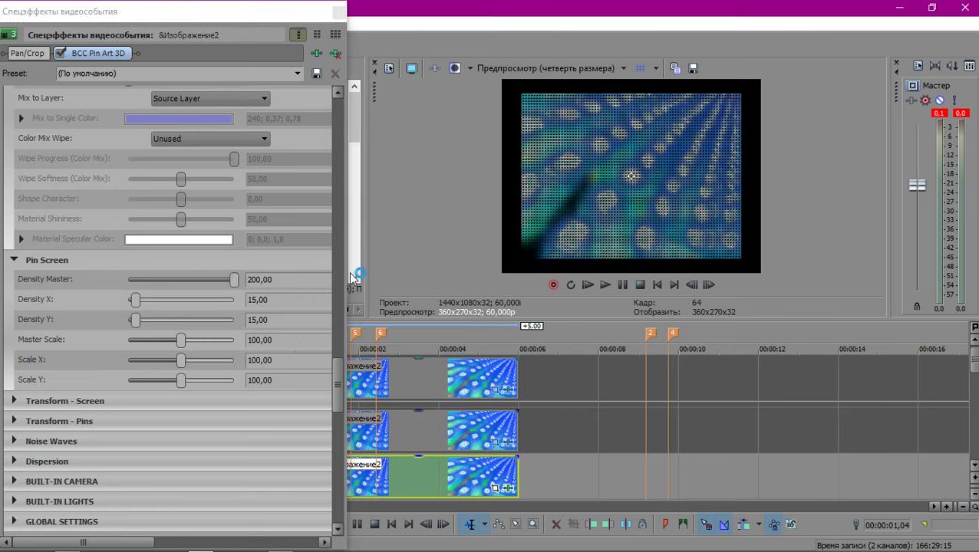
click(291, 339)
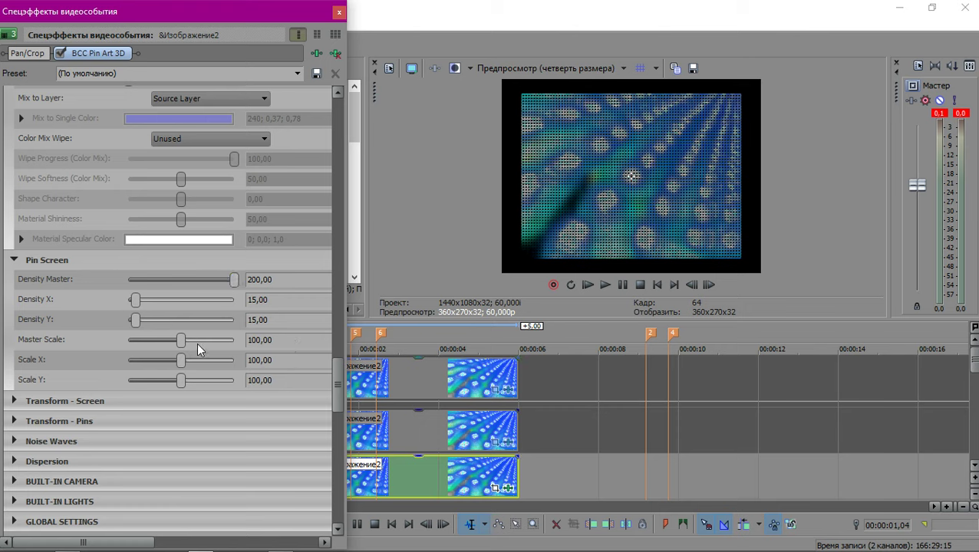
drag(188, 339, 192, 340)
click(310, 340)
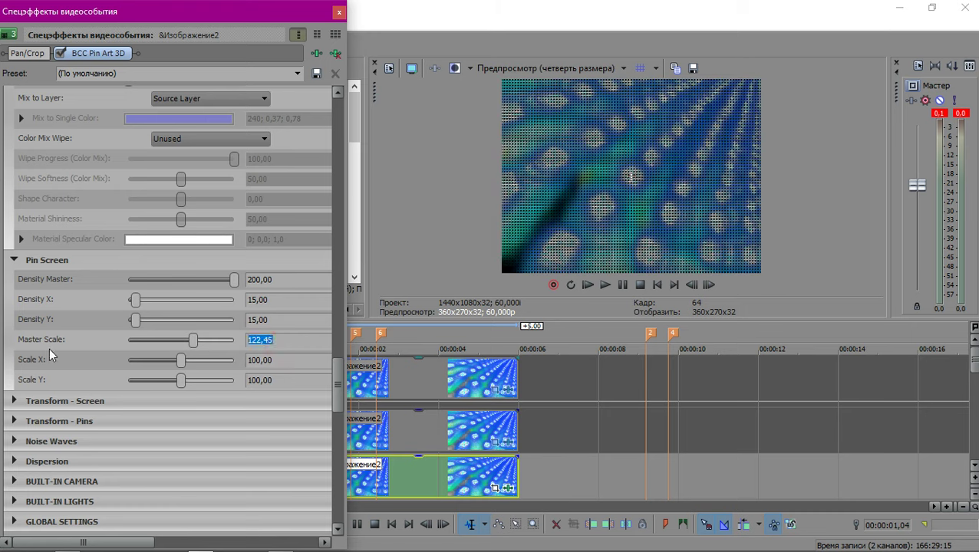
text(120)
key(Return)
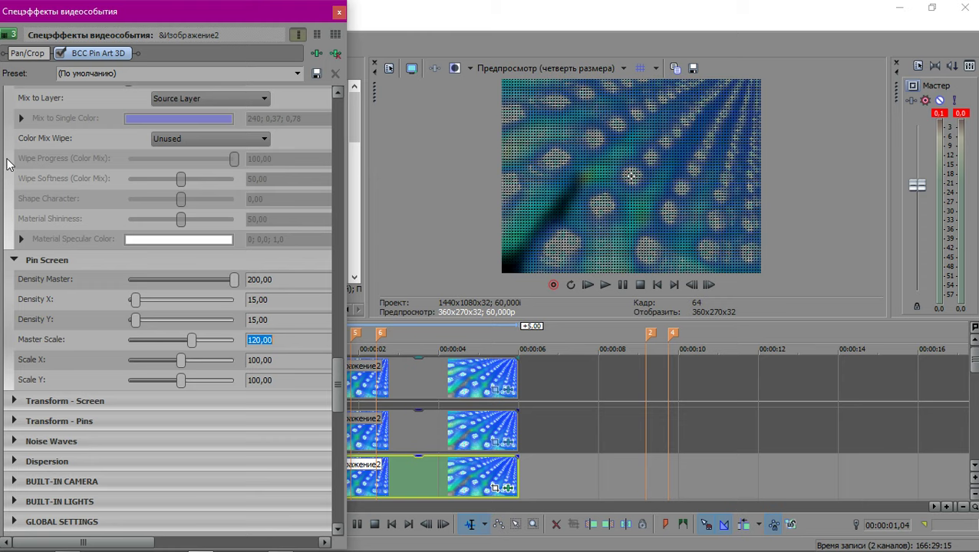
click(282, 346)
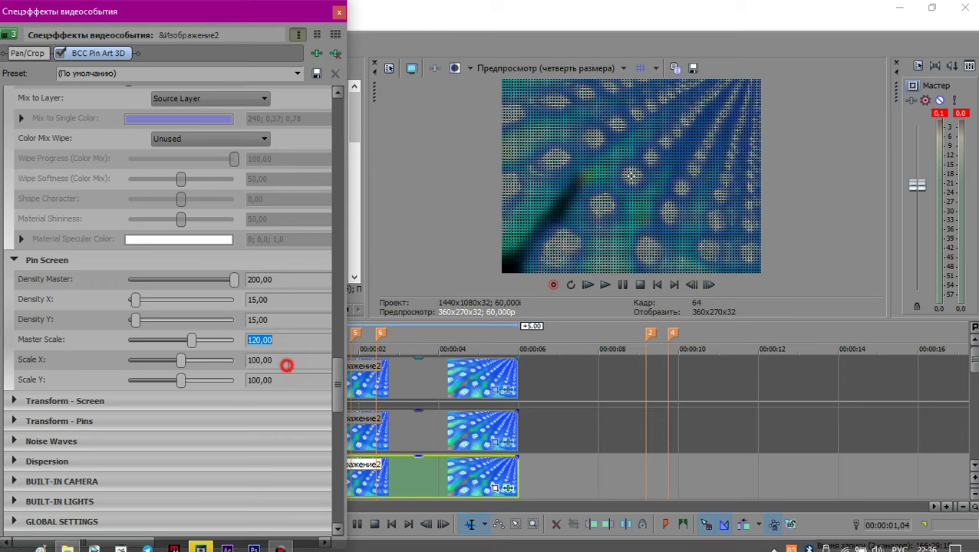
click(286, 366)
click(201, 541)
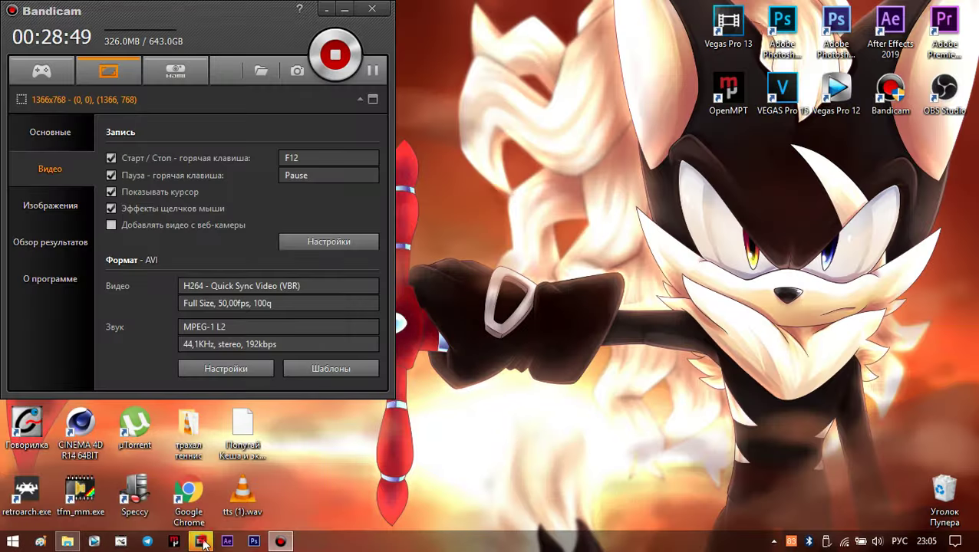
click(201, 541)
Set the Master FX Scaler of BCC Pin Art 3D to 500 and Shift FX to about 32.
drag(343, 376, 347, 146)
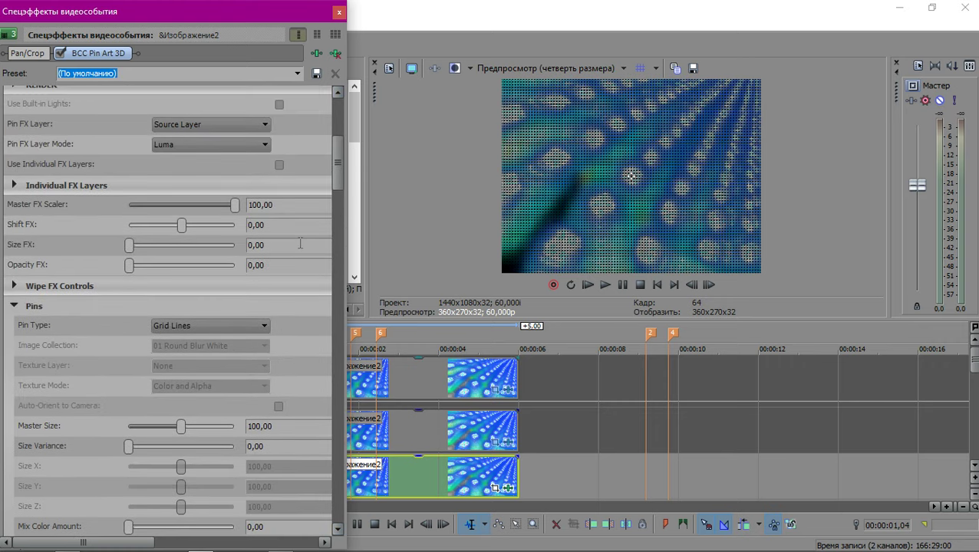
drag(185, 227, 276, 222)
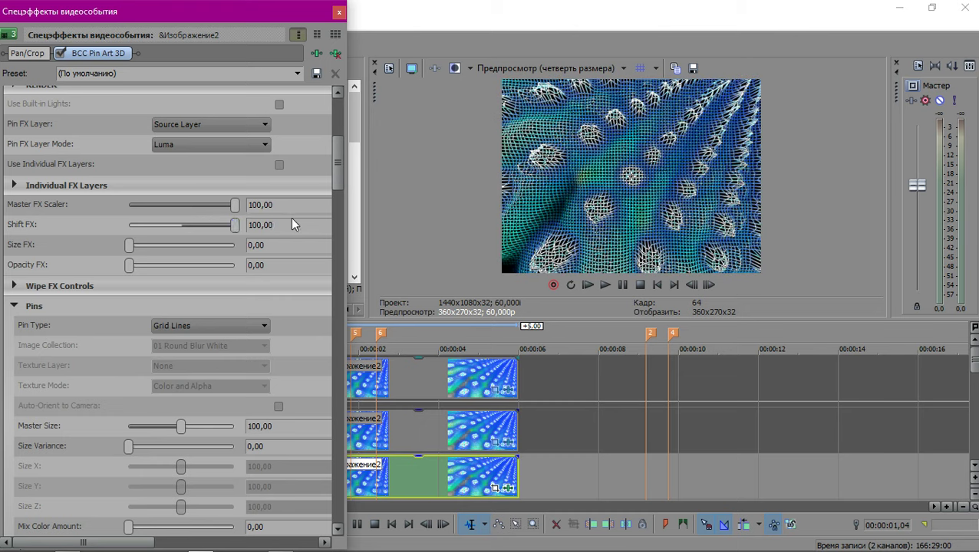
click(299, 204)
text(500)
key(Return)
mouse_move(204, 224)
mouse_down()
mouse_move(183, 222)
mouse_move(200, 228)
mouse_up()
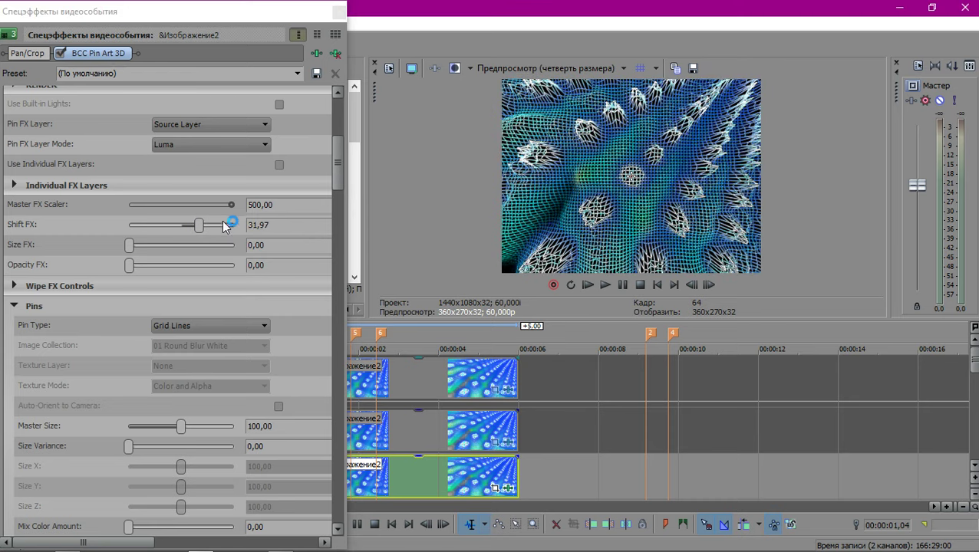
Expand the Built-In Camera settings and try adjusting Cam Tumble.
mouse_move(338, 161)
mouse_down()
mouse_move(355, 328)
mouse_move(343, 461)
mouse_up()
click(16, 312)
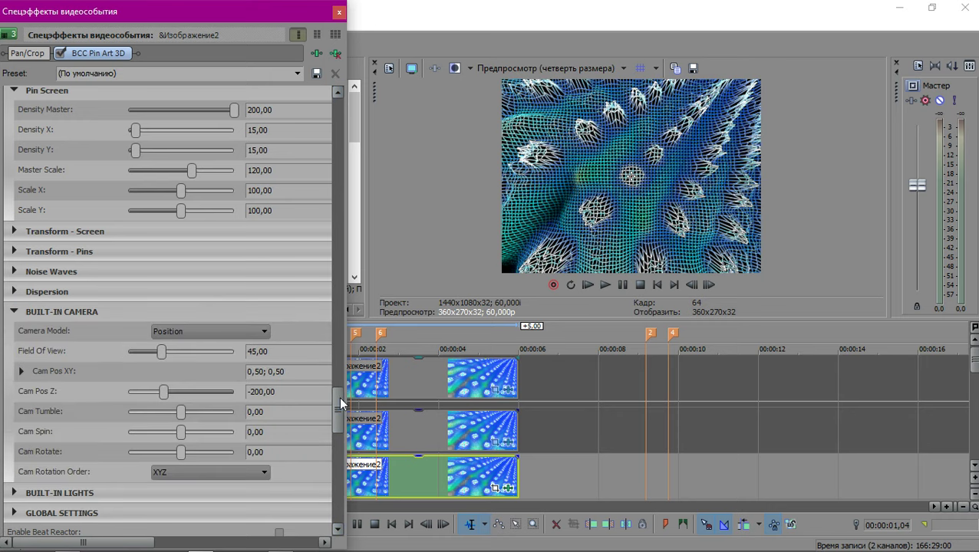
click(340, 405)
drag(340, 409, 339, 422)
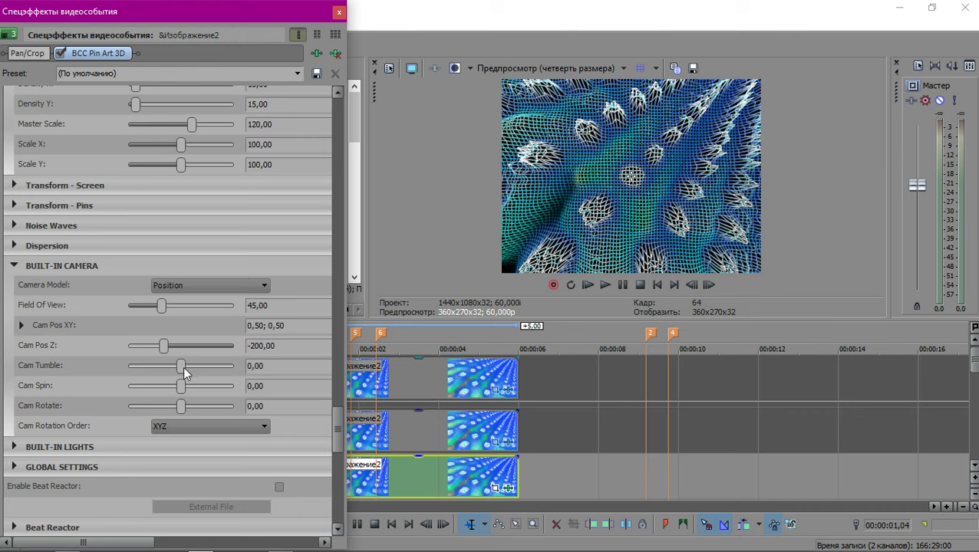
drag(183, 367, 181, 368)
drag(334, 421, 332, 347)
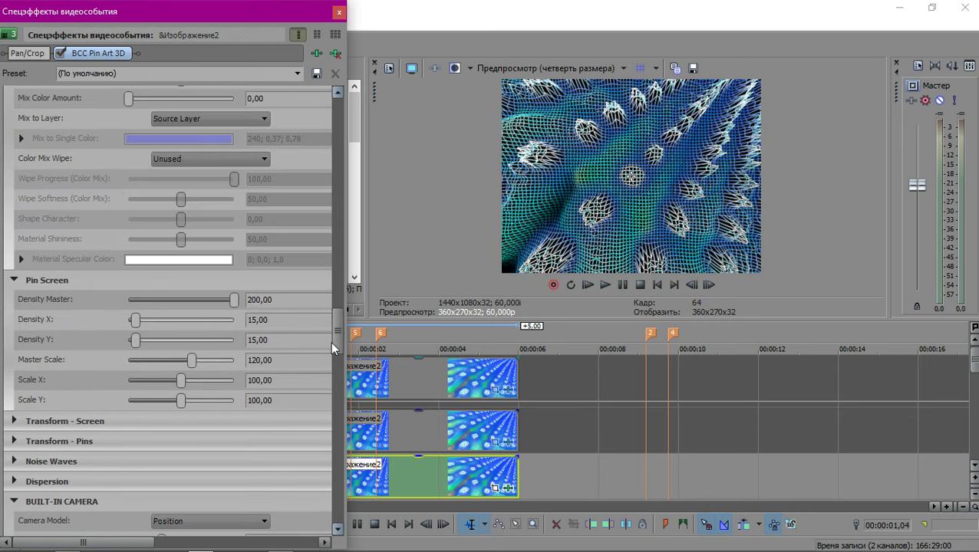
Expand the Transform - Screen settings of BCC Pin Art 3D.
click(14, 421)
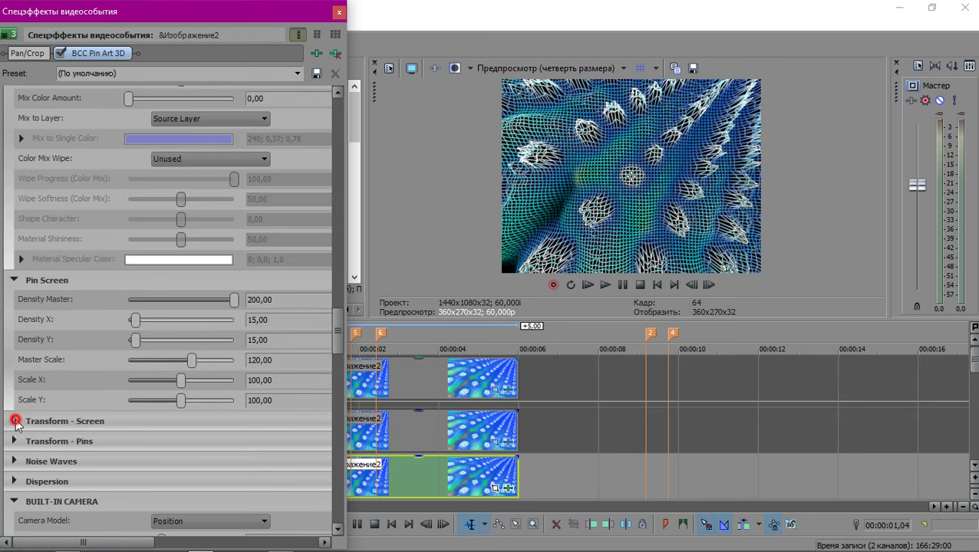
click(336, 320)
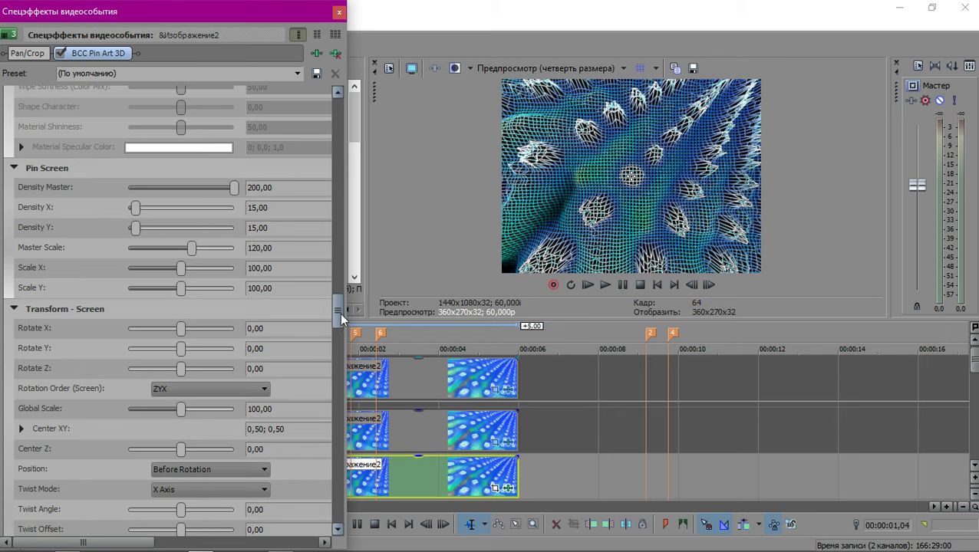
drag(340, 313, 341, 318)
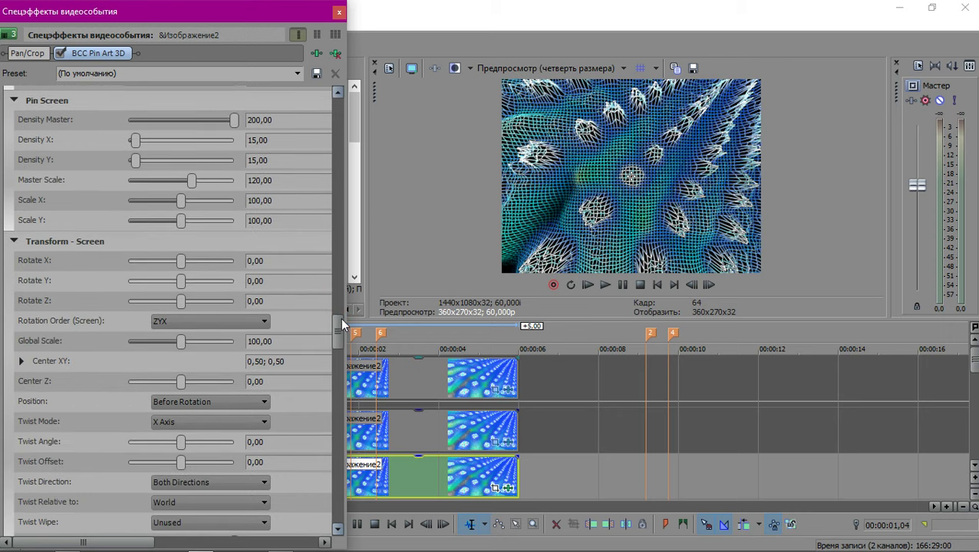
Try Rotate Z and Rotate Y on the pin screen and reset both to 0.
drag(181, 301, 182, 282)
double_click(184, 298)
double_click(183, 282)
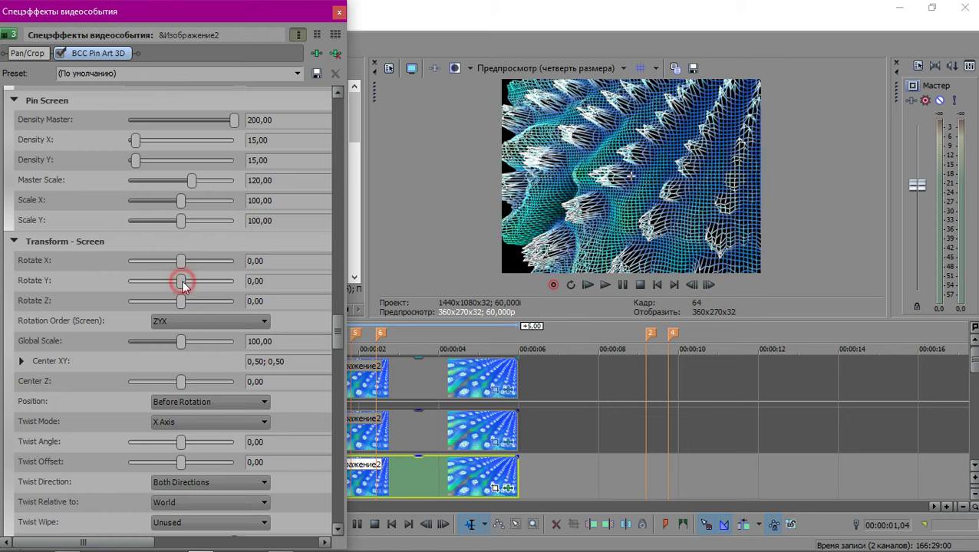
Tilt the pin screen by setting Rotate X to -20, after trying -10.
drag(179, 264, 184, 271)
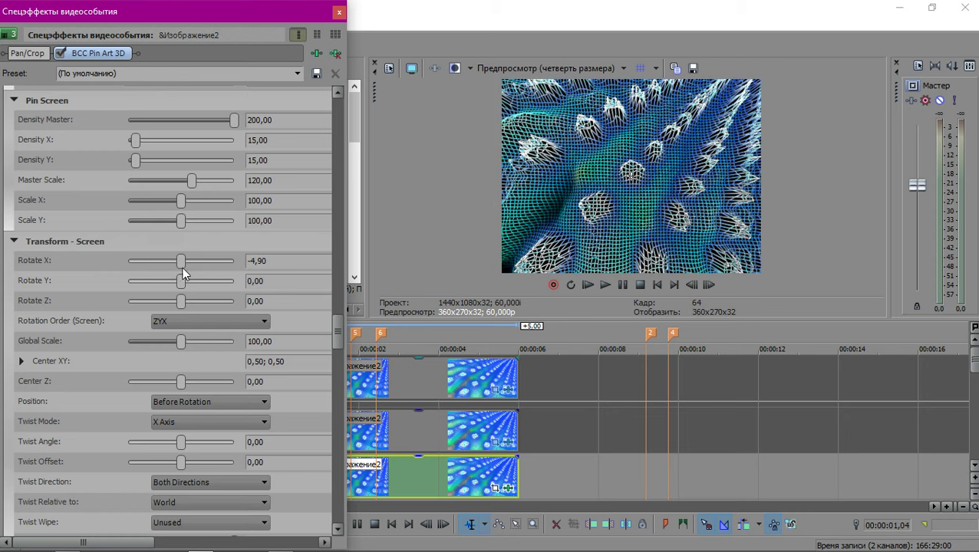
click(297, 260)
text(-10)
key(Return)
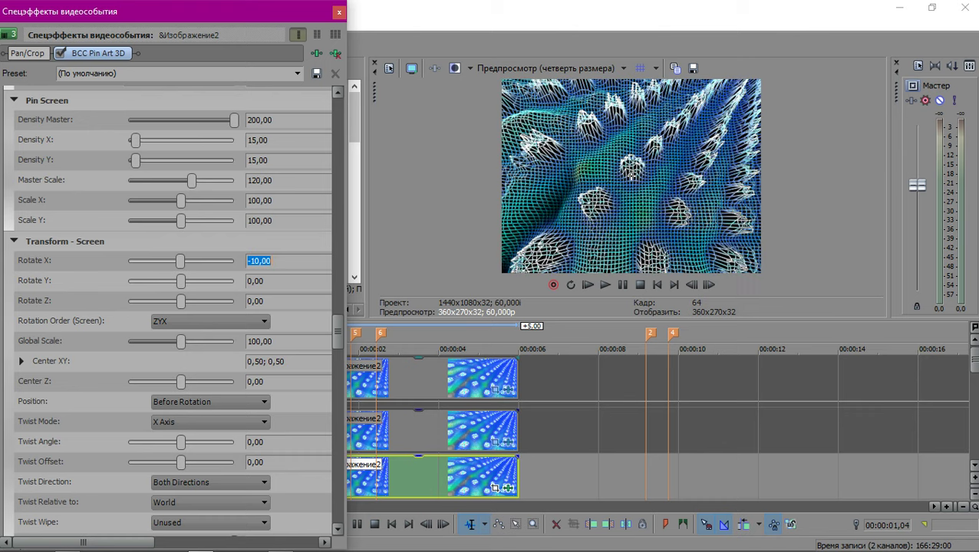
text(-20)
key(Return)
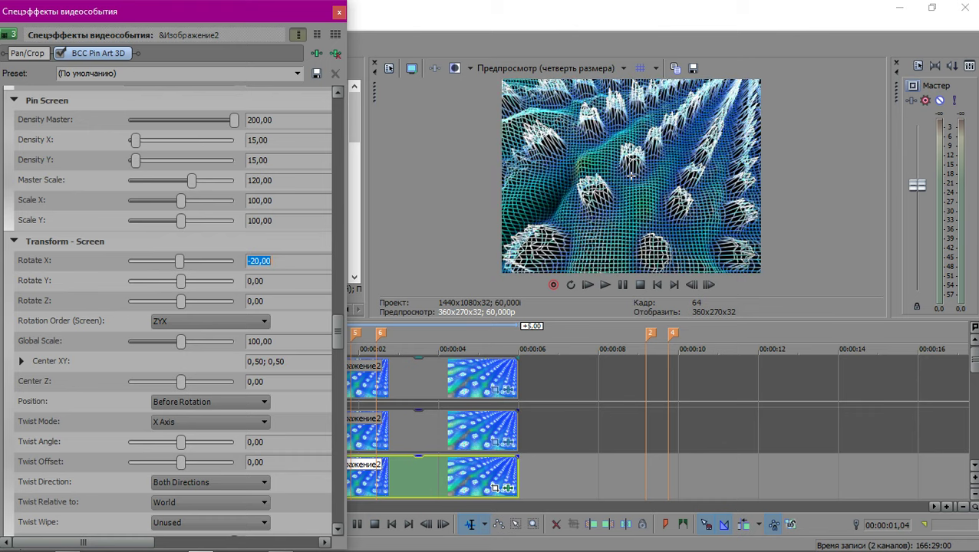
click(273, 262)
Expand the Noise Waves settings and raise Amplitude to 100.
click(347, 313)
drag(337, 330, 339, 412)
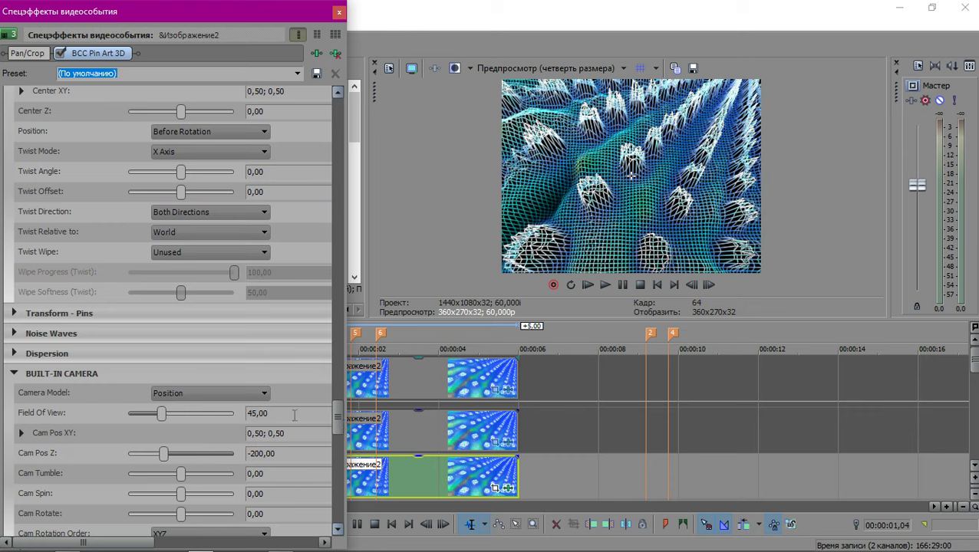
click(14, 333)
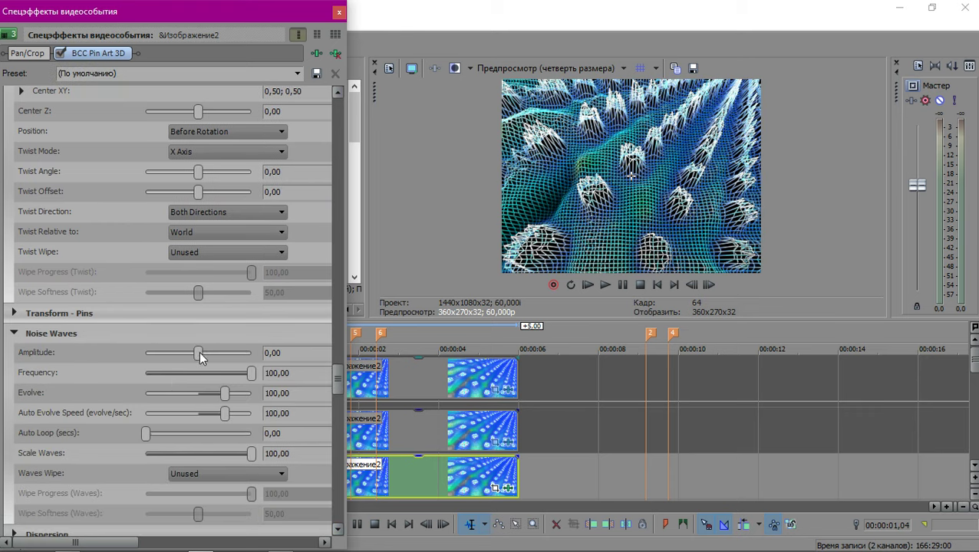
click(199, 353)
drag(247, 357, 253, 353)
Close the effects window and play back the &Изображение2 event on track 3 to check the wave motion.
click(398, 473)
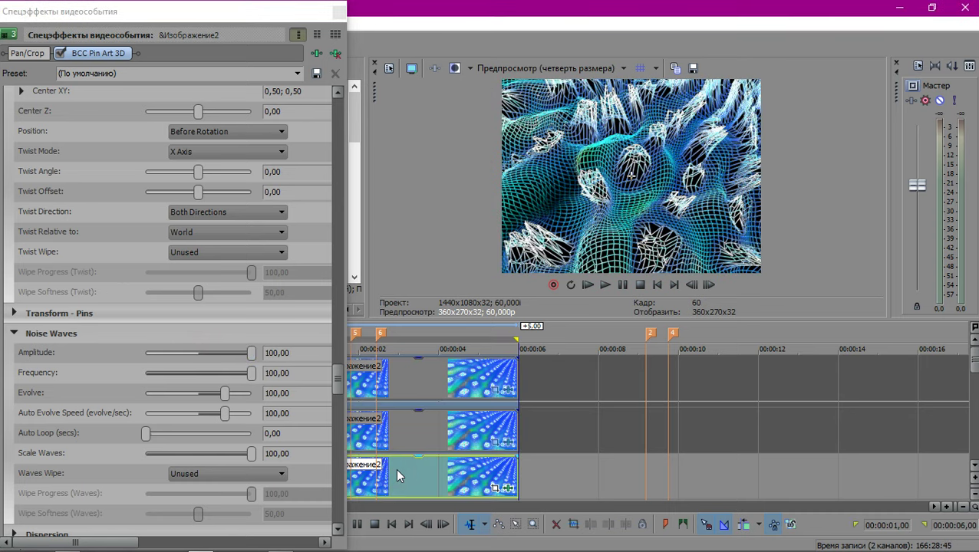
click(399, 475)
key(space)
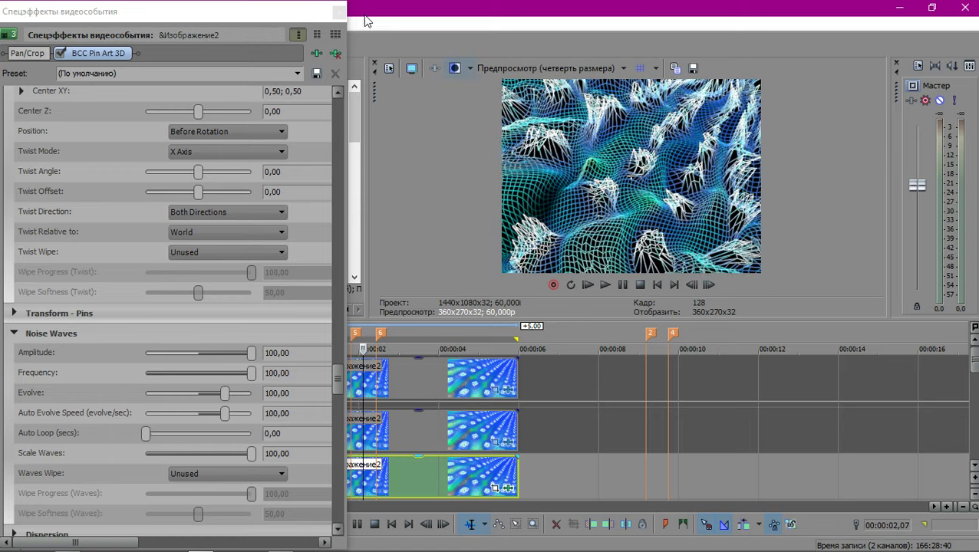
click(339, 12)
key(space)
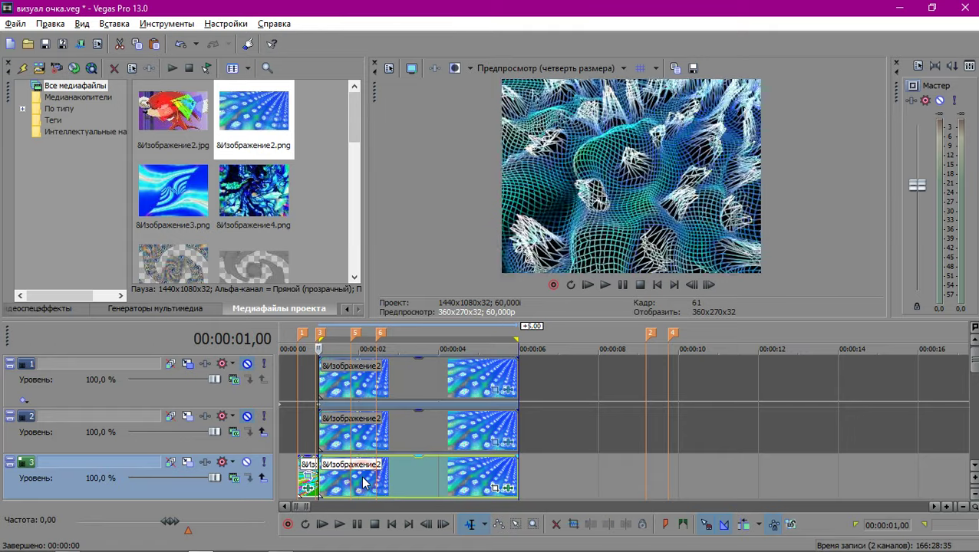
click(364, 482)
key(space)
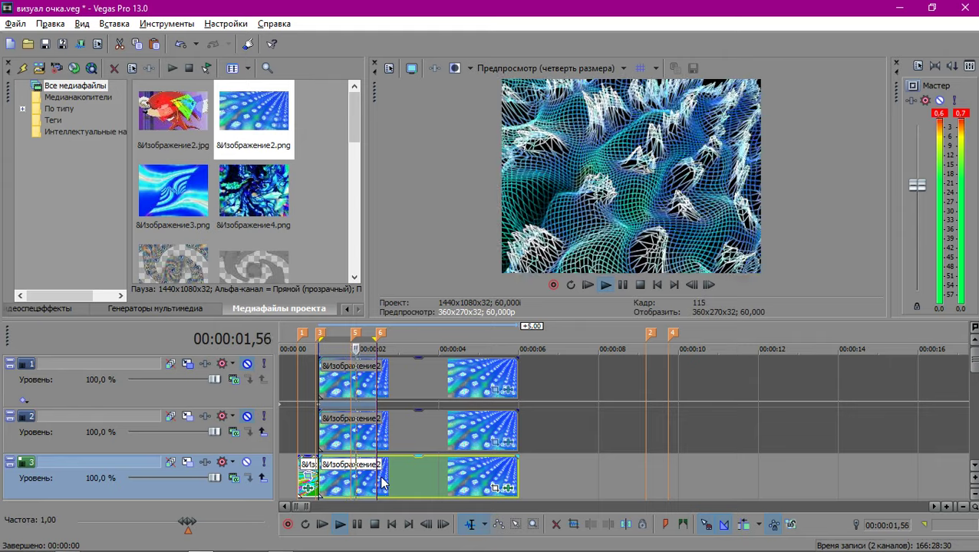
key(space)
click(376, 476)
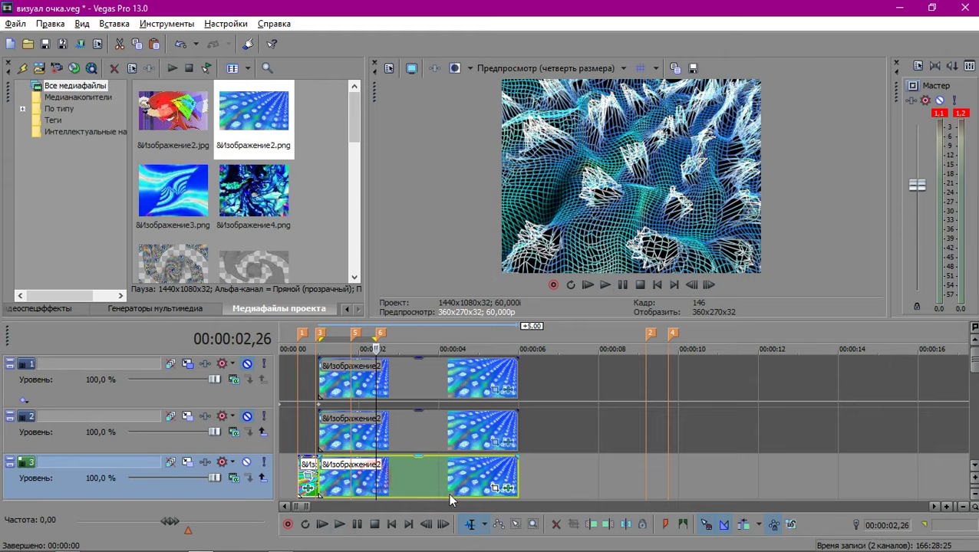
Reopen the BCC Pin Art 3D settings of the track 3 event at the Noise Waves section.
click(507, 491)
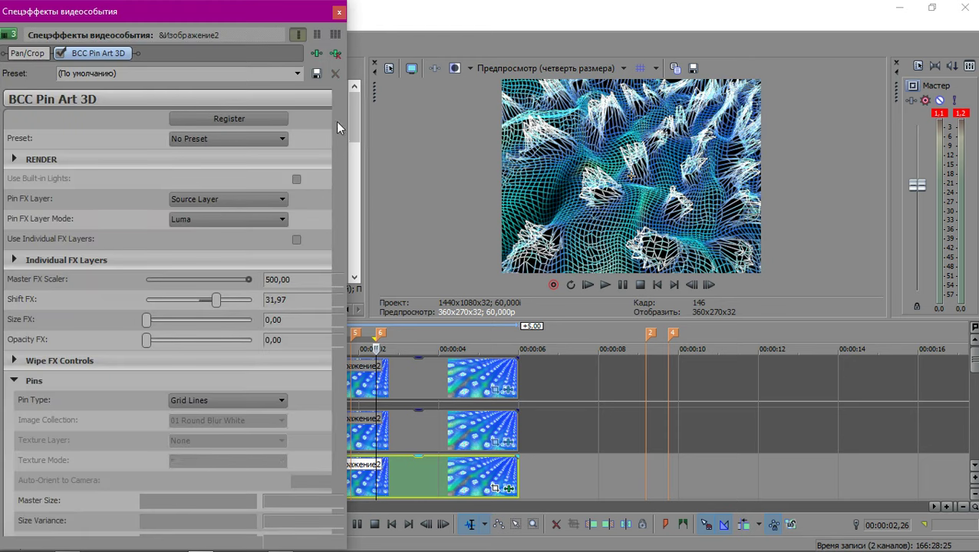
drag(333, 114, 342, 412)
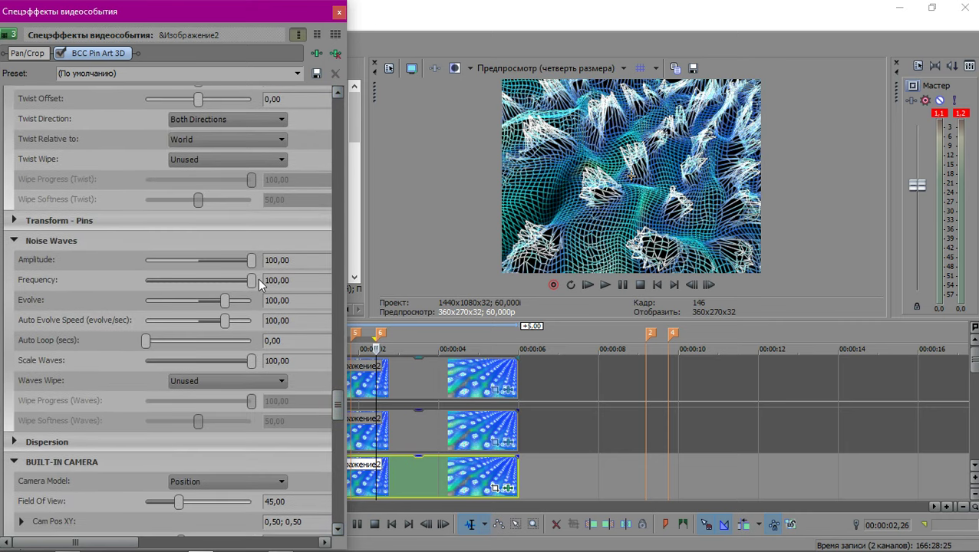
Try Noise Waves Frequency values of 500 and 200 and return it to 100.
mouse_move(253, 282)
mouse_down()
mouse_move(127, 282)
mouse_move(268, 287)
mouse_up()
click(296, 279)
text(500)
key(Return)
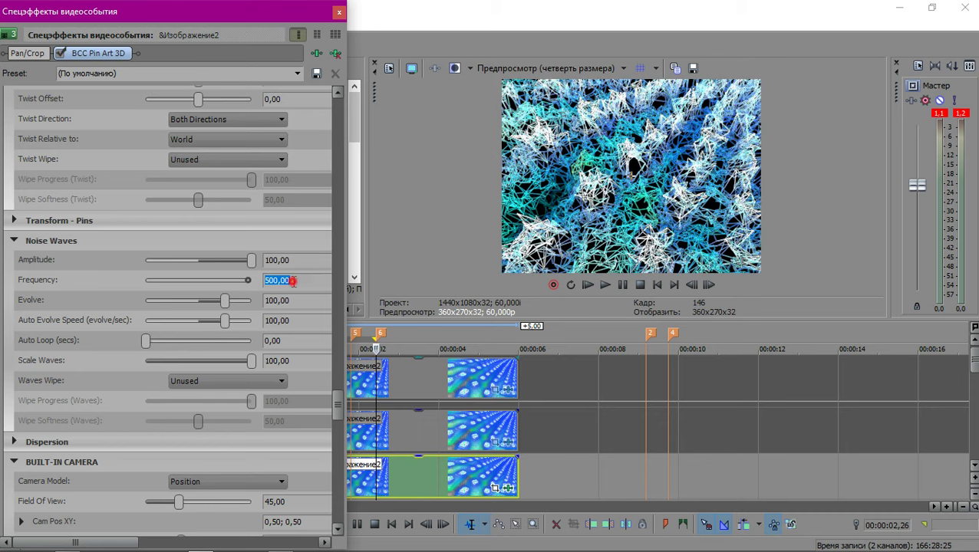
key(Return)
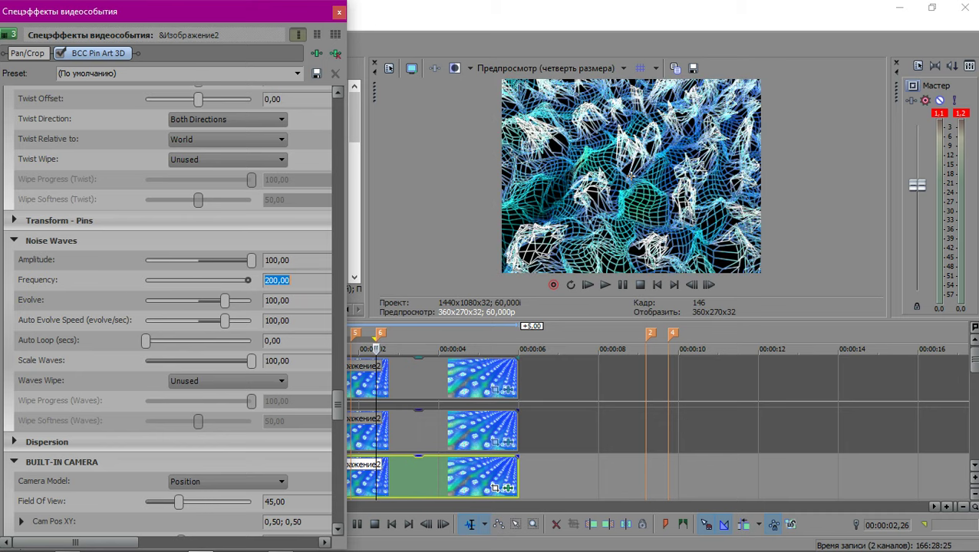
key(Return)
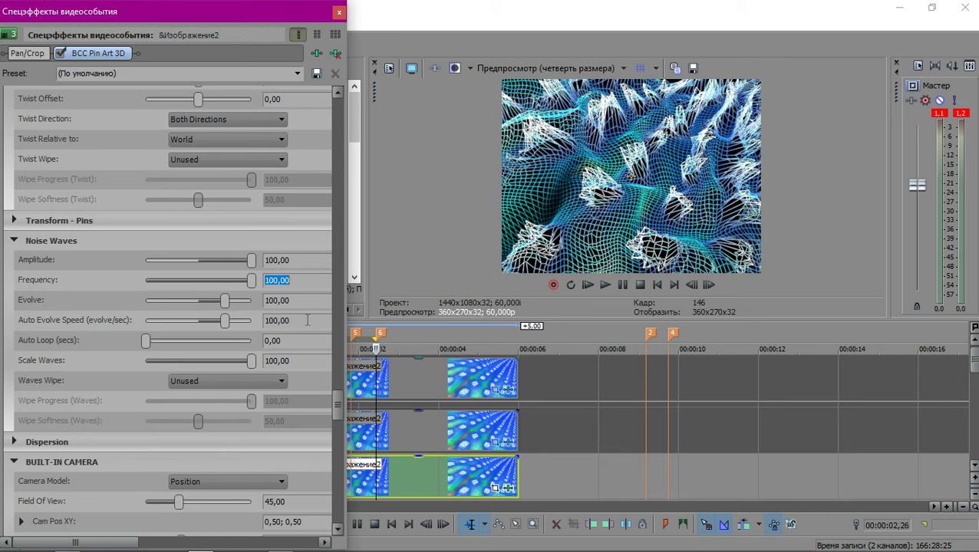
Set the Noise Waves Auto Evolve Speed to 200, play back the event and close the effects window.
click(292, 302)
drag(228, 323, 284, 320)
double_click(388, 495)
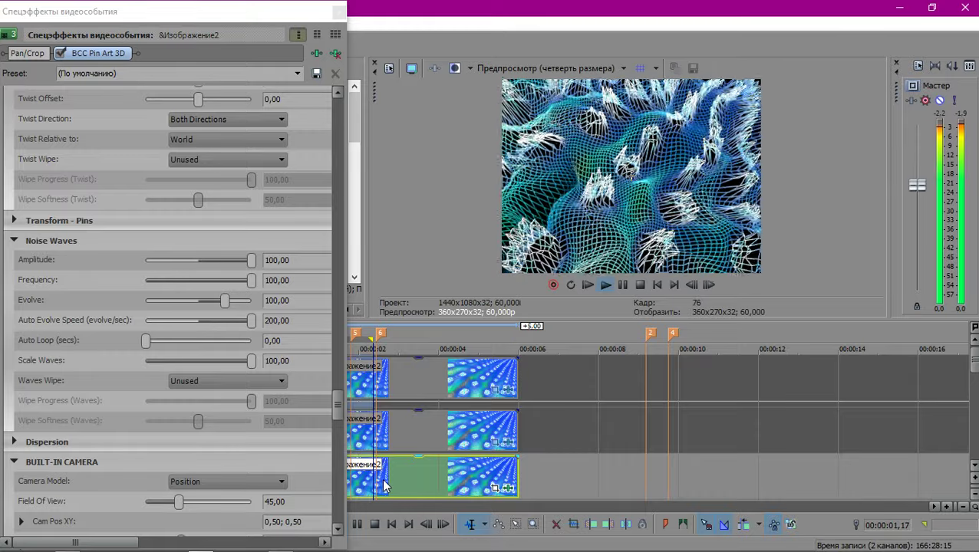
key(space)
click(342, 14)
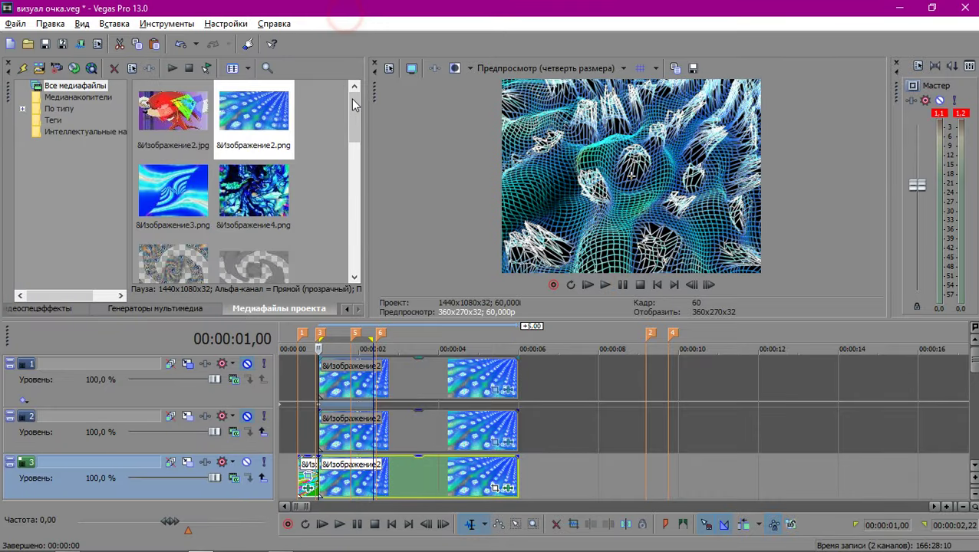
Play the FULL ENTRY clip on track 5 to examine its grid background and side strips for comparison.
scroll(611, 382, down, 5)
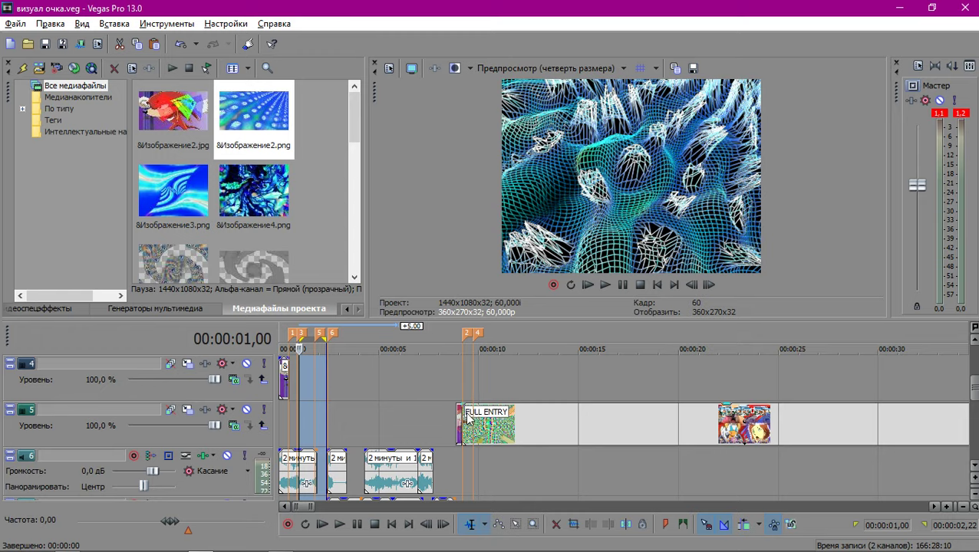
click(463, 415)
scroll(573, 454, up, 3)
key(space)
scroll(638, 411, down, 2)
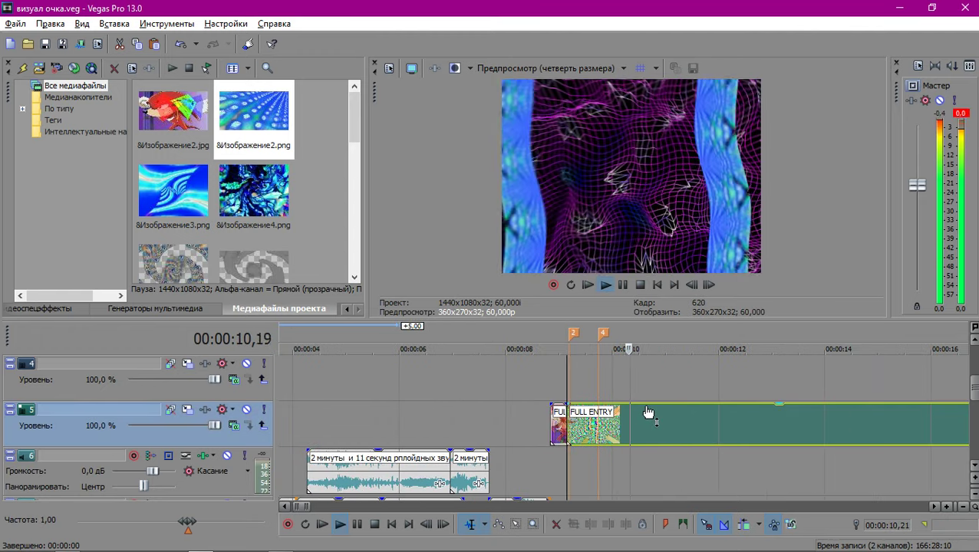
Examine frames of the FULL ENTRY clip on track 5 around 9 to 11 seconds for its grid and strip colours.
scroll(605, 368, up, 2)
click(607, 372)
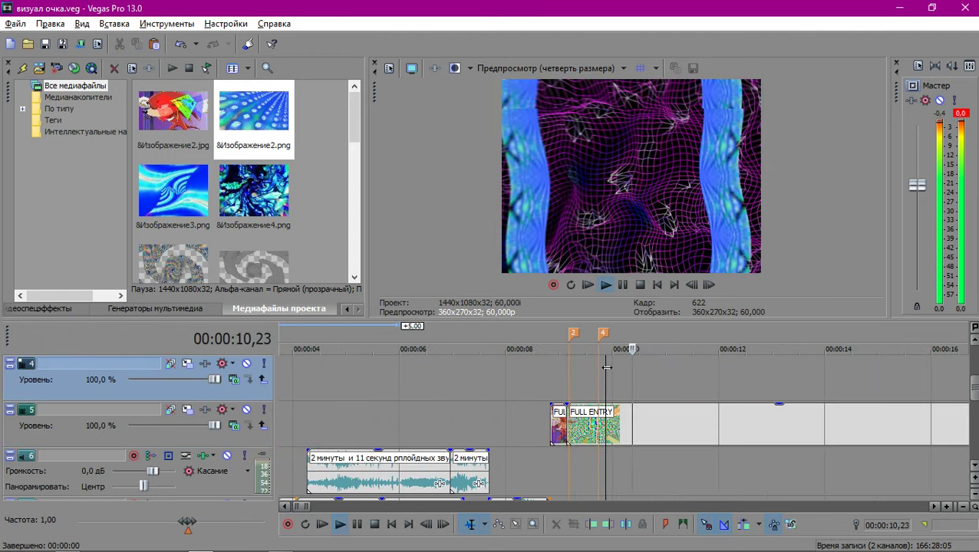
key(space)
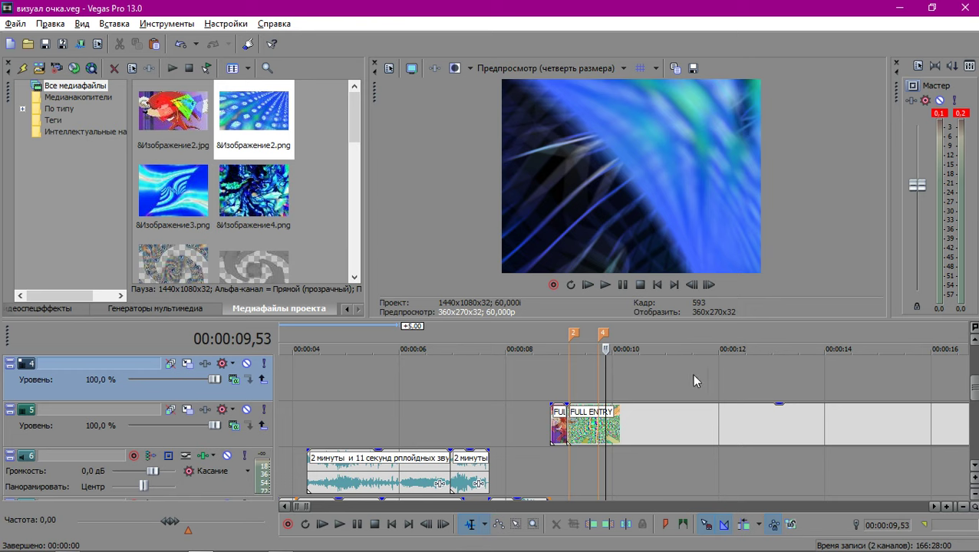
click(658, 371)
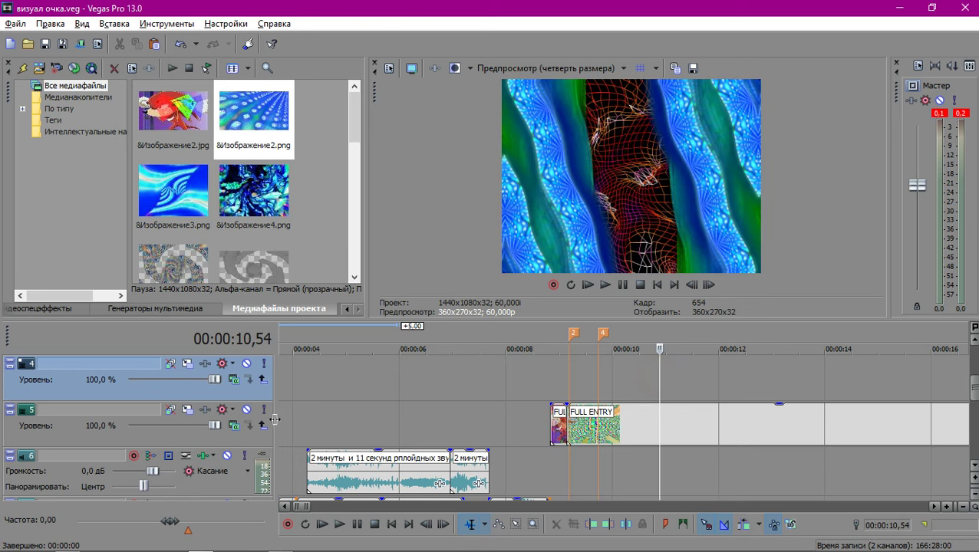
click(649, 396)
click(628, 394)
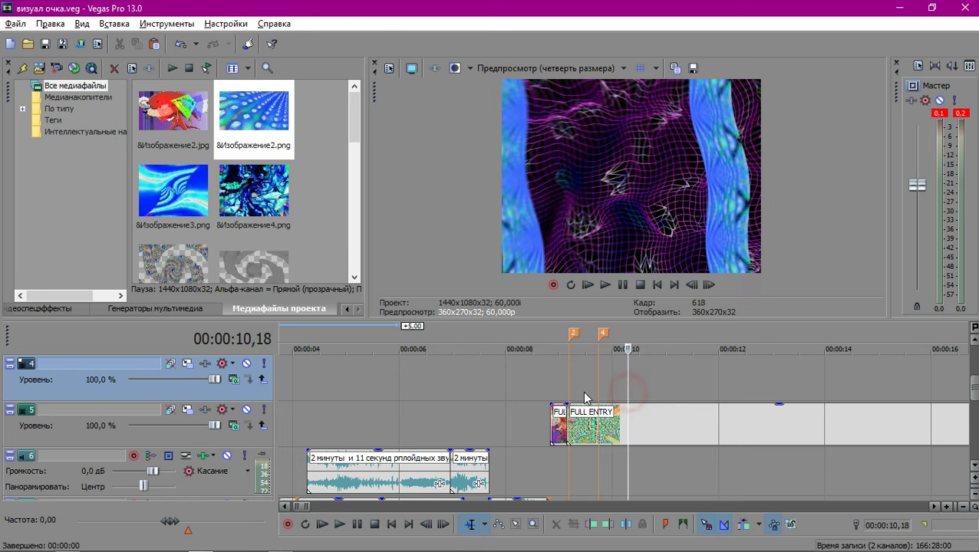
scroll(341, 386, down, 1)
Apply the default preset of Цветокорректор (Вспомогат.) to the grid event on track 3.
click(313, 419)
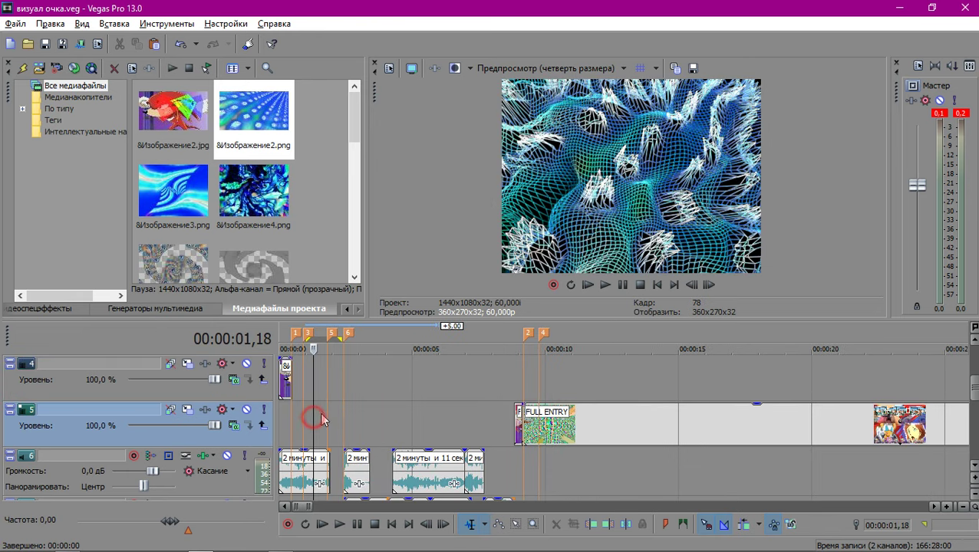
scroll(463, 396, up, 2)
scroll(465, 406, up, 3)
scroll(466, 417, down, 1)
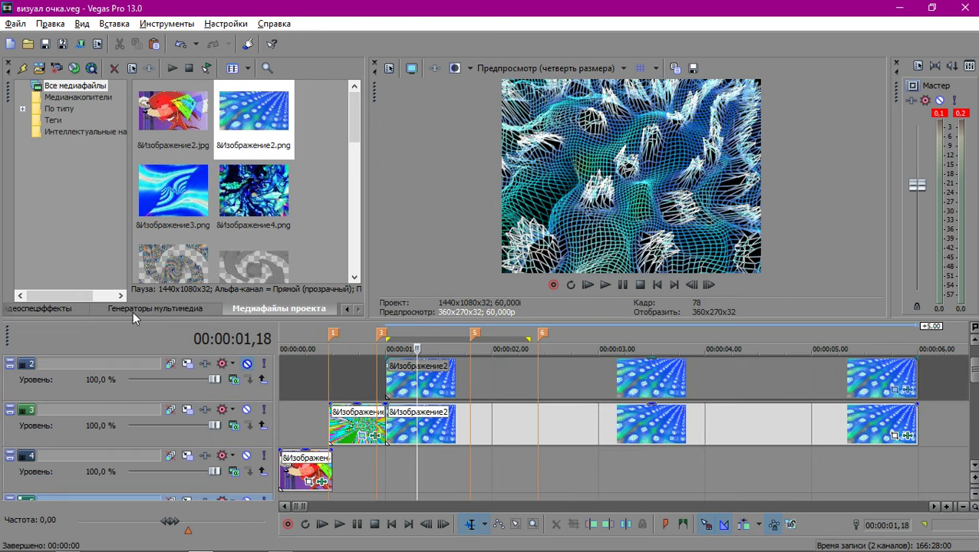
click(58, 309)
scroll(118, 163, down, 5)
scroll(118, 163, up, 3)
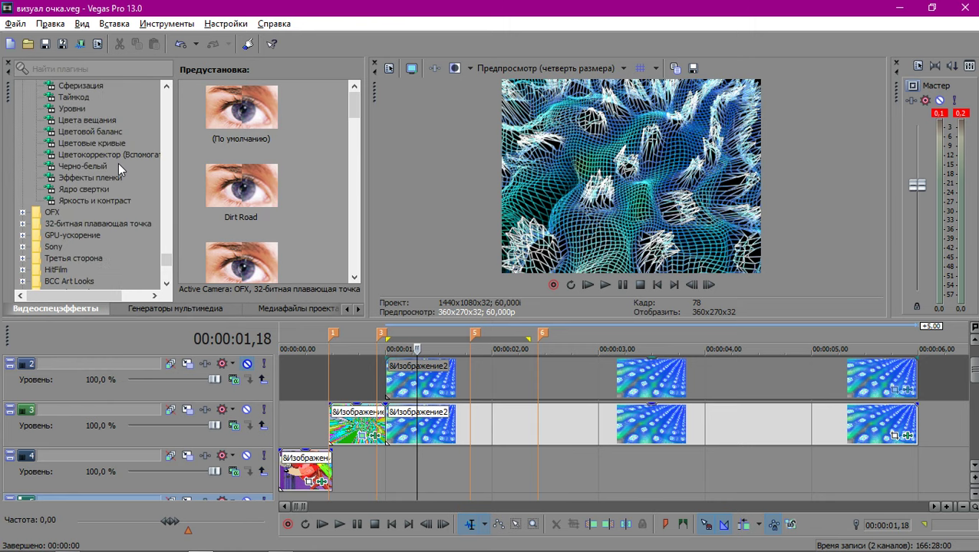
scroll(141, 222, up, 1)
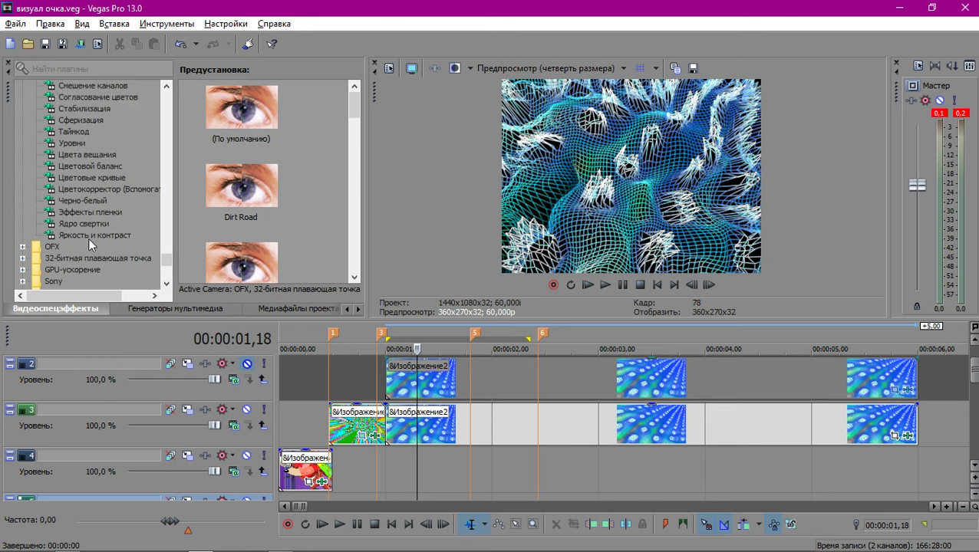
scroll(96, 223, up, 3)
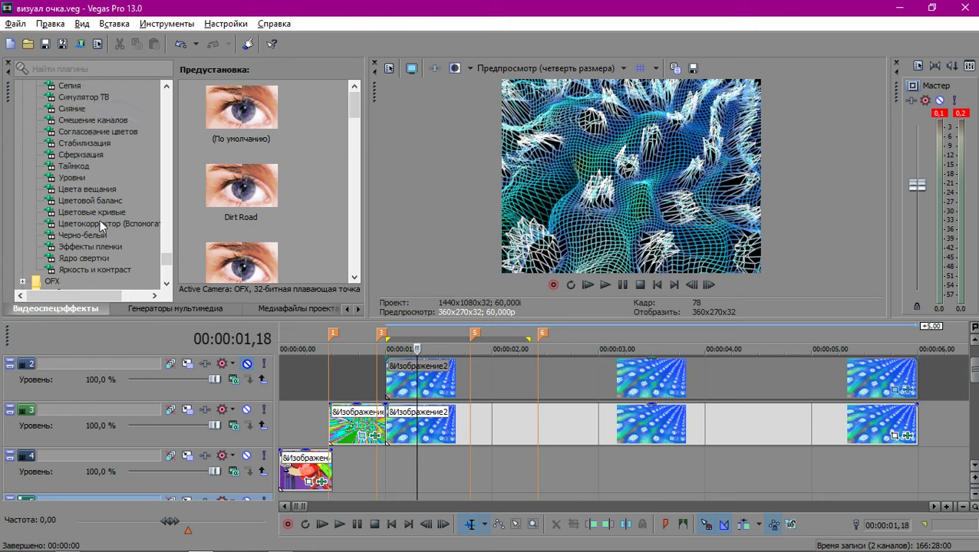
click(105, 223)
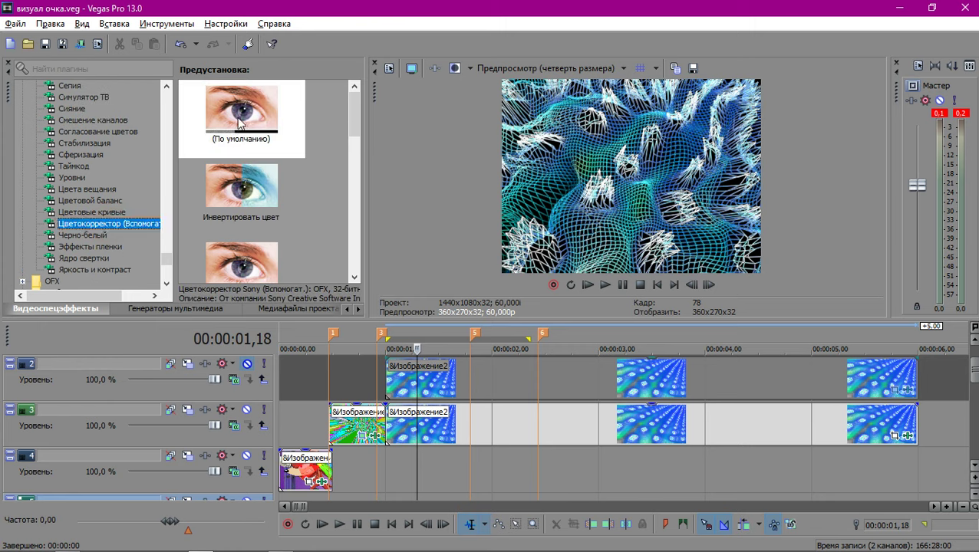
drag(240, 123, 424, 415)
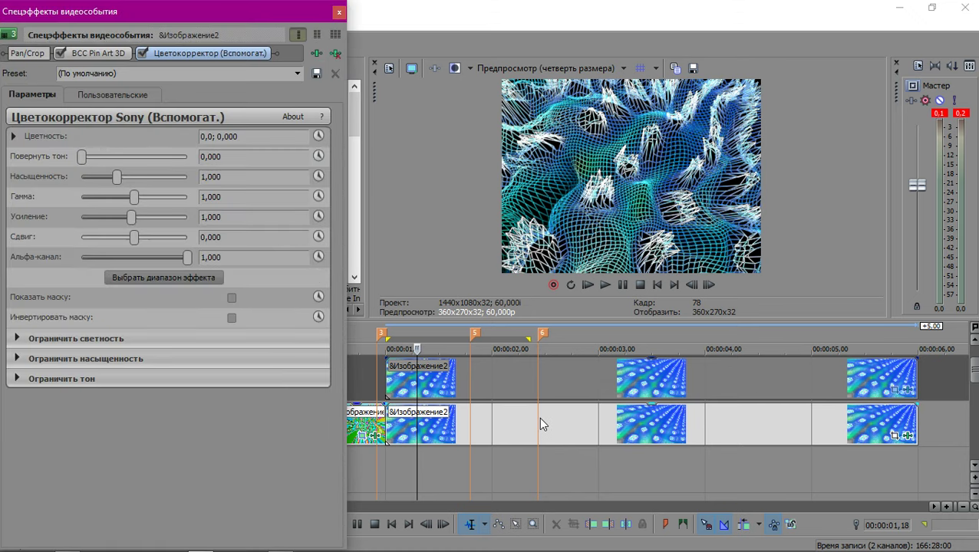
Keyframe the corrector's hue rotation to 360 at 00:00:02,26 and place the effect before BCC Pin Art 3D.
click(540, 419)
click(319, 155)
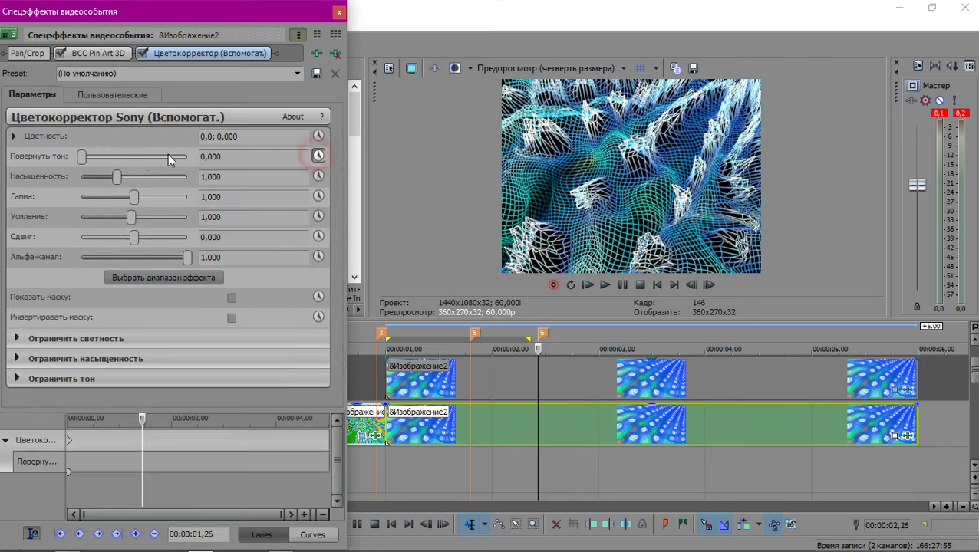
drag(81, 156, 255, 159)
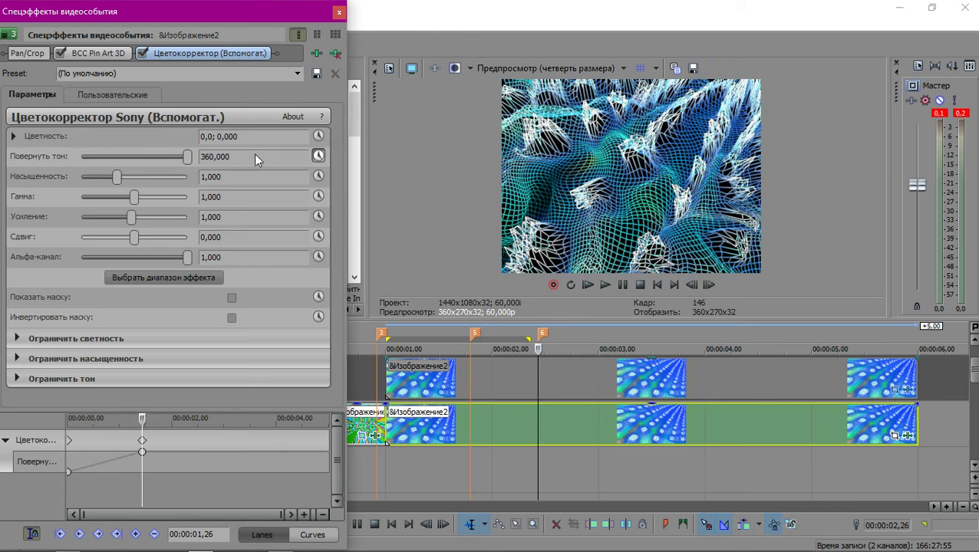
drag(187, 52, 31, 56)
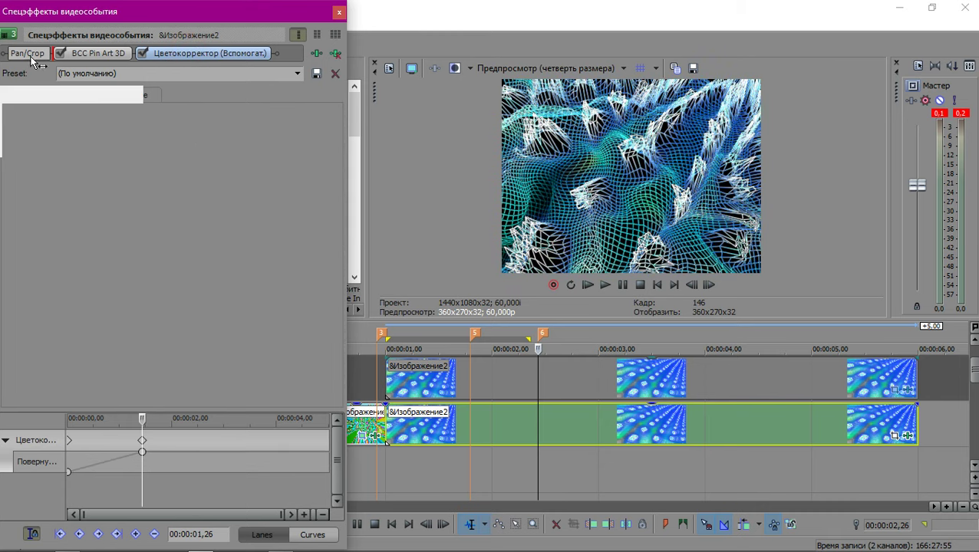
drag(188, 156, 216, 168)
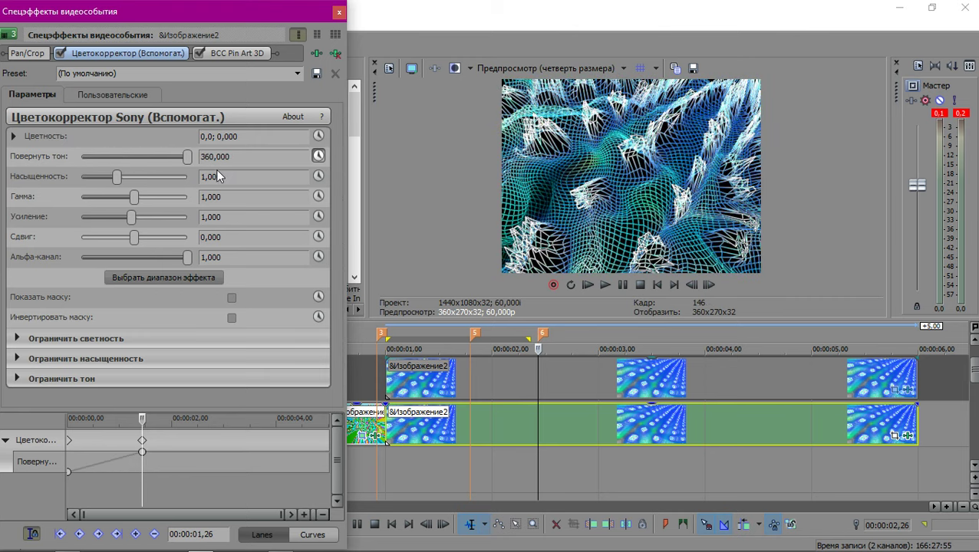
Animate the corrector's saturation with a higher keyframe at the same time, play back the event and close the effects window.
click(318, 177)
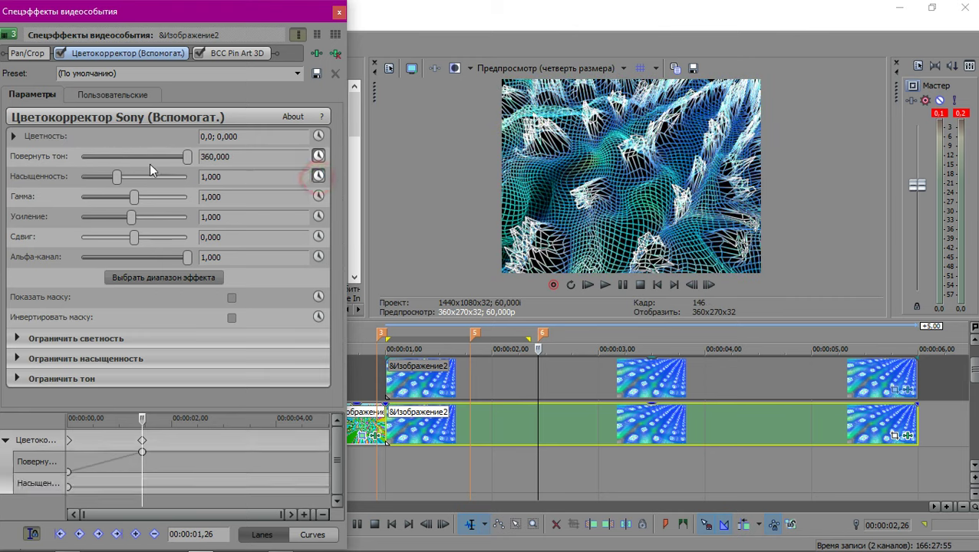
drag(141, 178, 177, 181)
double_click(435, 445)
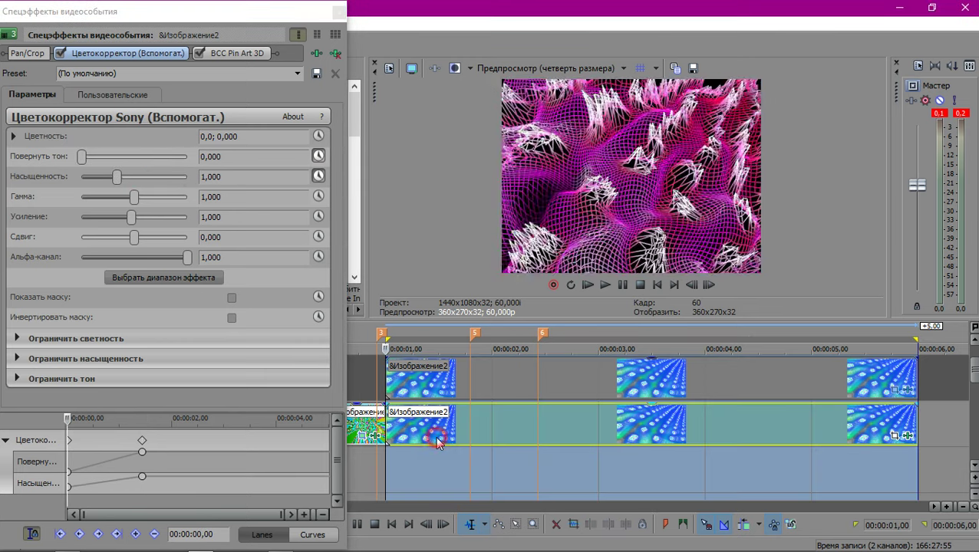
key(space)
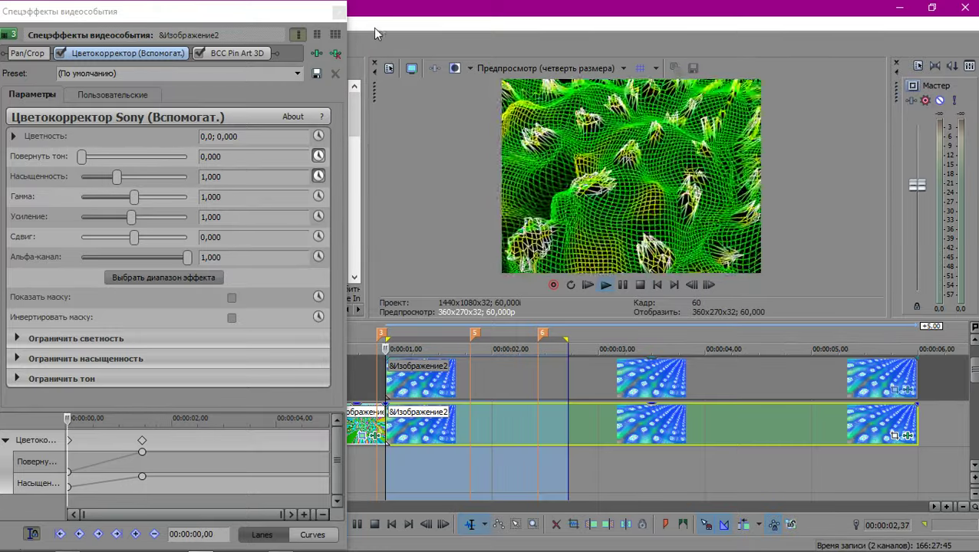
click(338, 13)
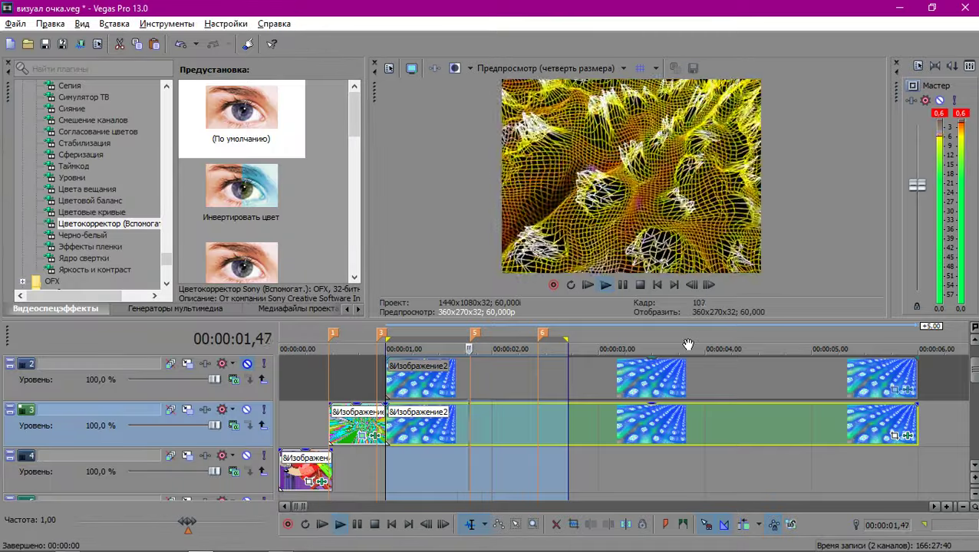
key(space)
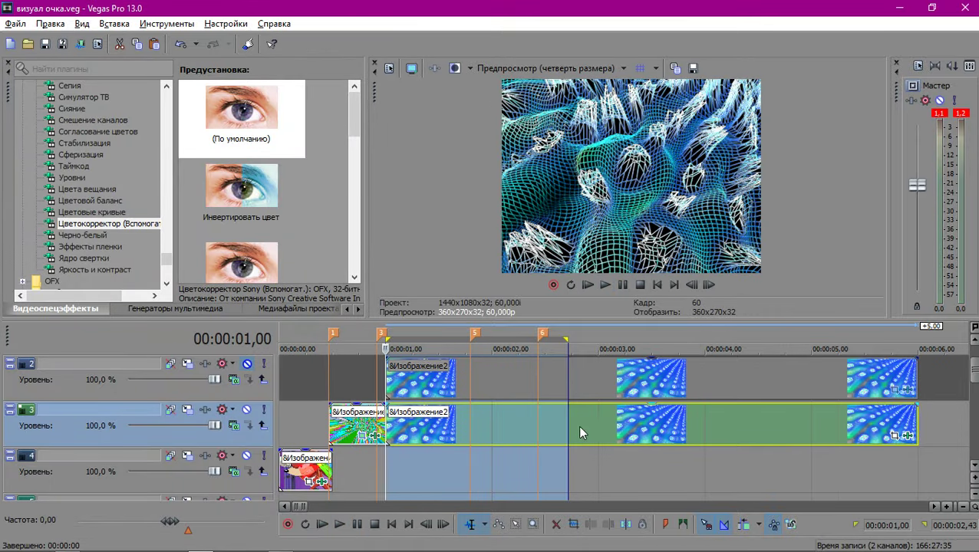
Unmute tracks 1 and 2 so both side strips are composited over the grid.
scroll(578, 425, down, 2)
scroll(456, 442, up, 1)
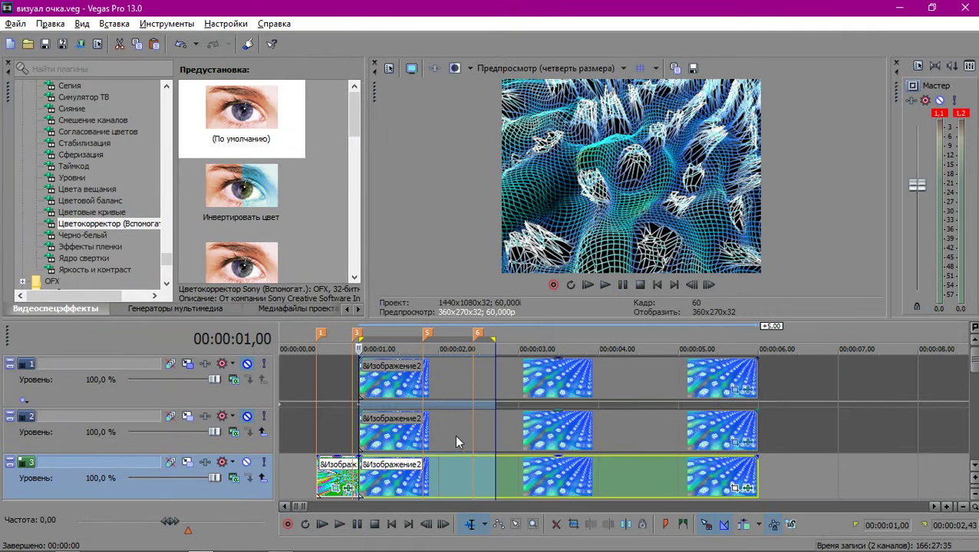
click(246, 416)
click(246, 364)
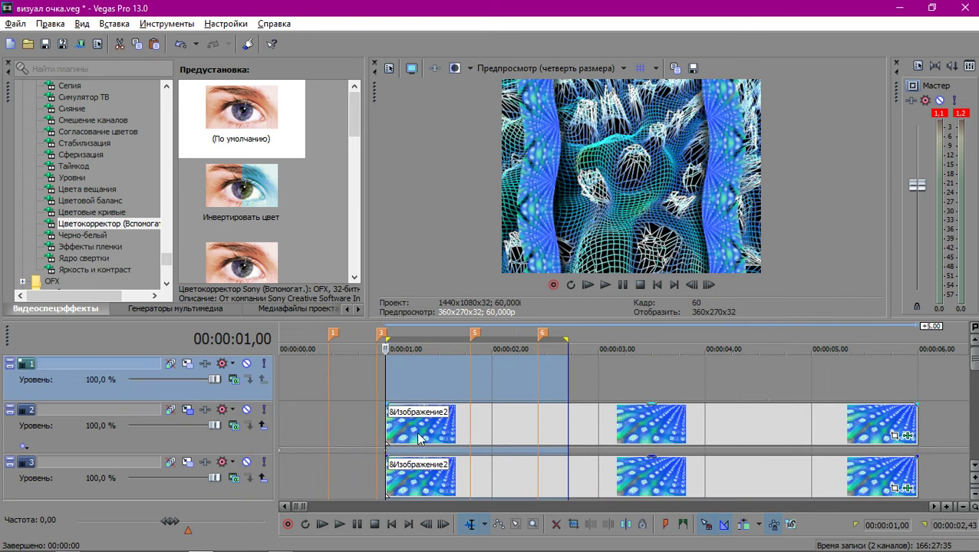
Try to move the upper strip event onto the empty track above it and undo the move.
drag(418, 439, 424, 383)
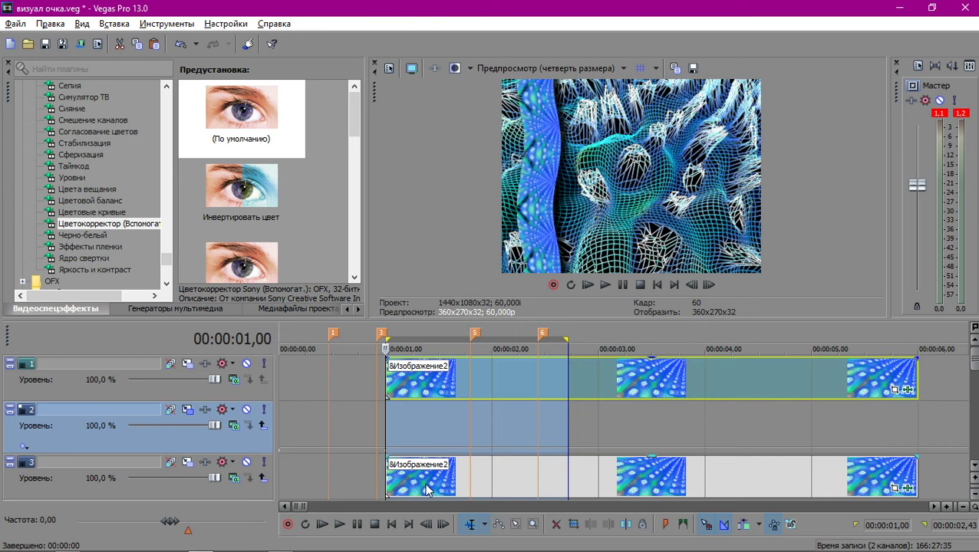
scroll(426, 484, down, 1)
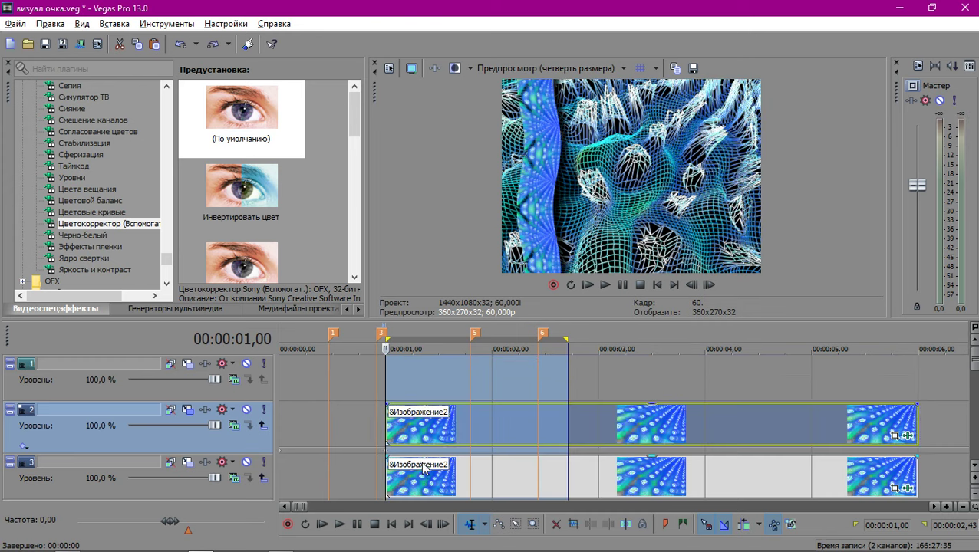
scroll(412, 430, down, 1)
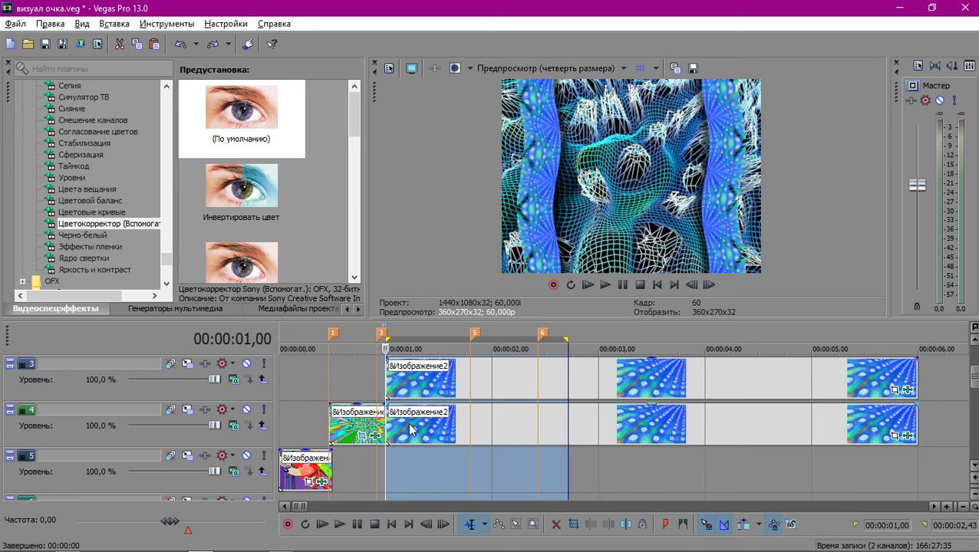
scroll(430, 362, up, 2)
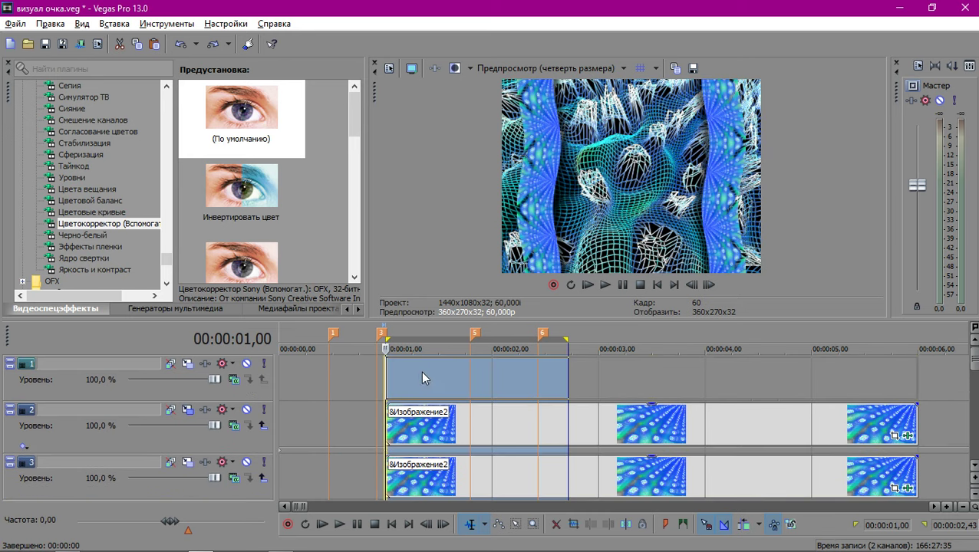
Select tracks 1, 2 and 3 and make tracks 2 and 3 compositing children of track 1.
click(261, 489)
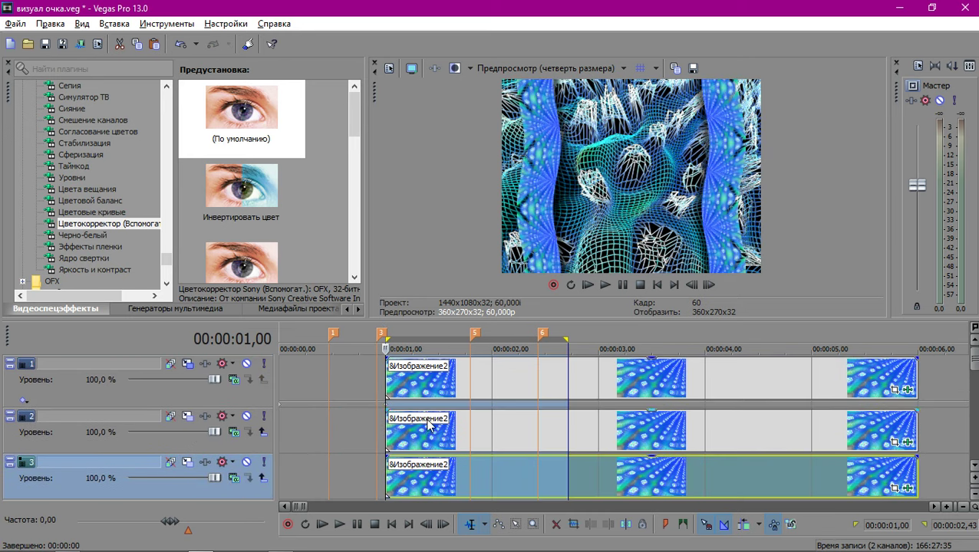
click(264, 395)
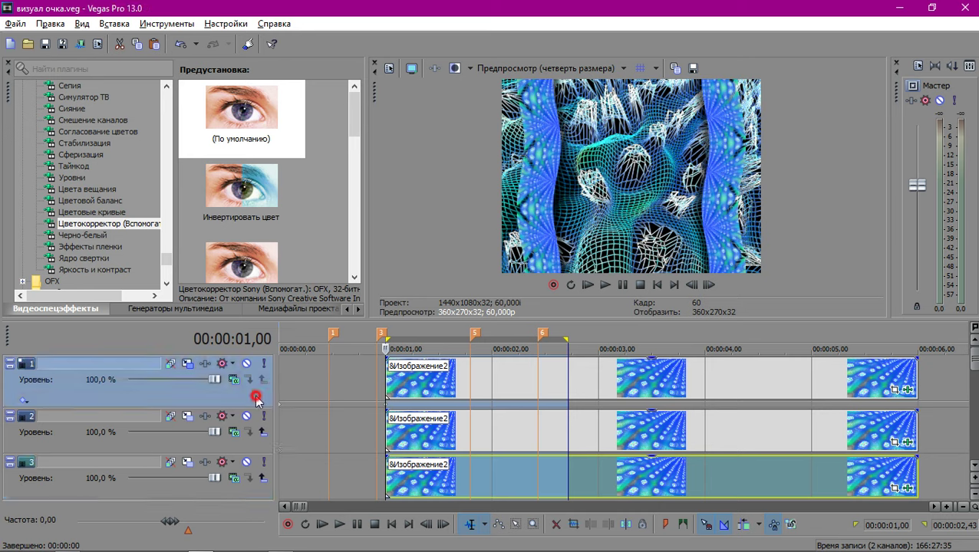
ctrl+click(256, 451)
ctrl+click(249, 491)
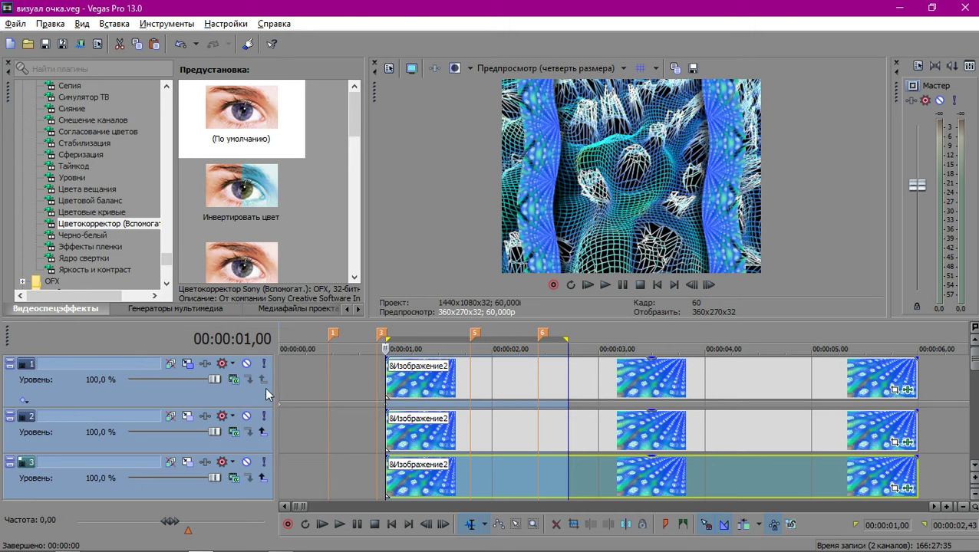
click(262, 434)
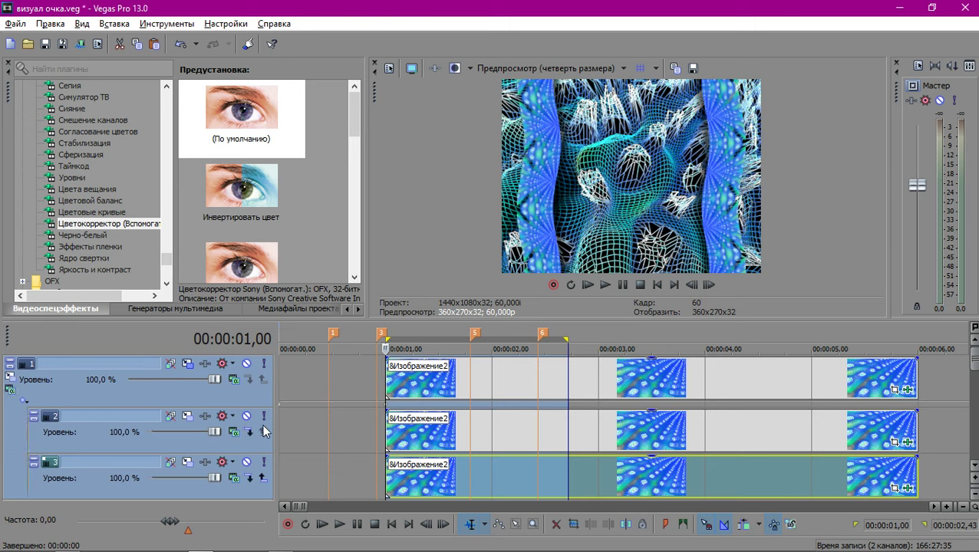
Try enlarging the whole composite with track 1's parent motion, undo the enlargement and close the motion window.
click(389, 378)
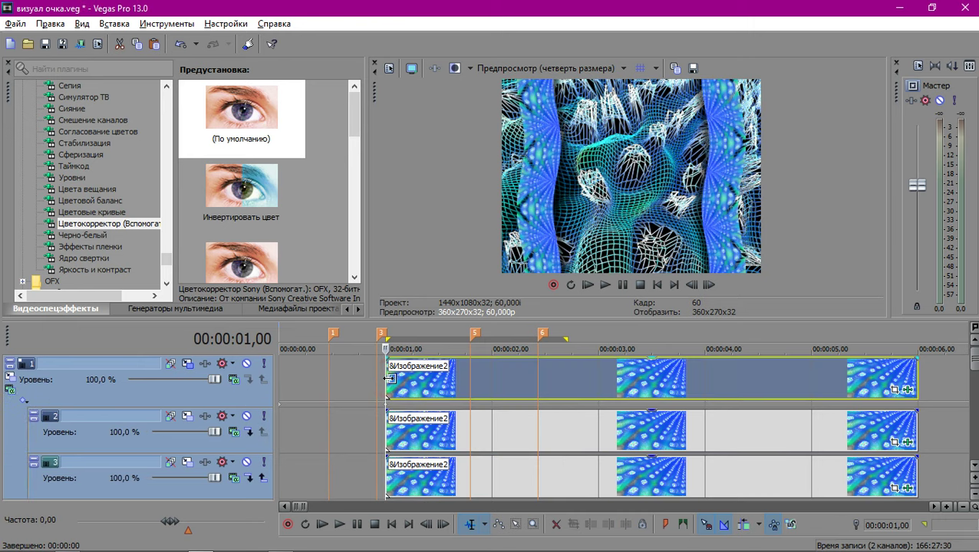
click(12, 378)
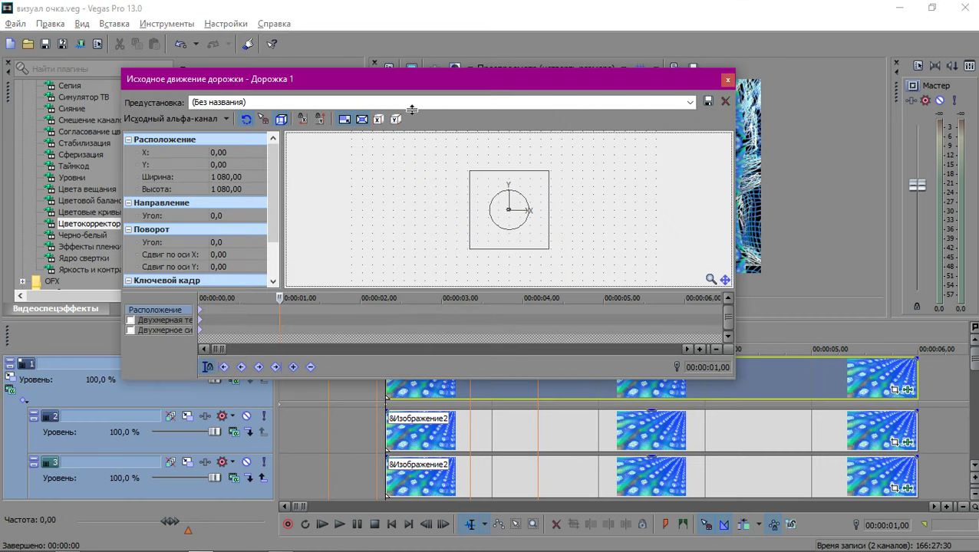
drag(346, 77, 88, 77)
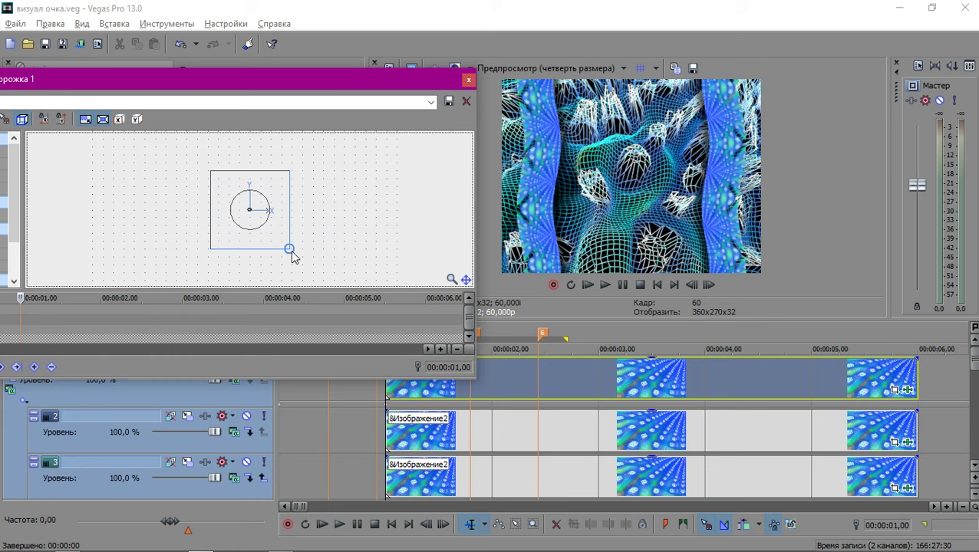
mouse_move(292, 257)
mouse_down()
mouse_move(332, 271)
mouse_move(308, 266)
mouse_up()
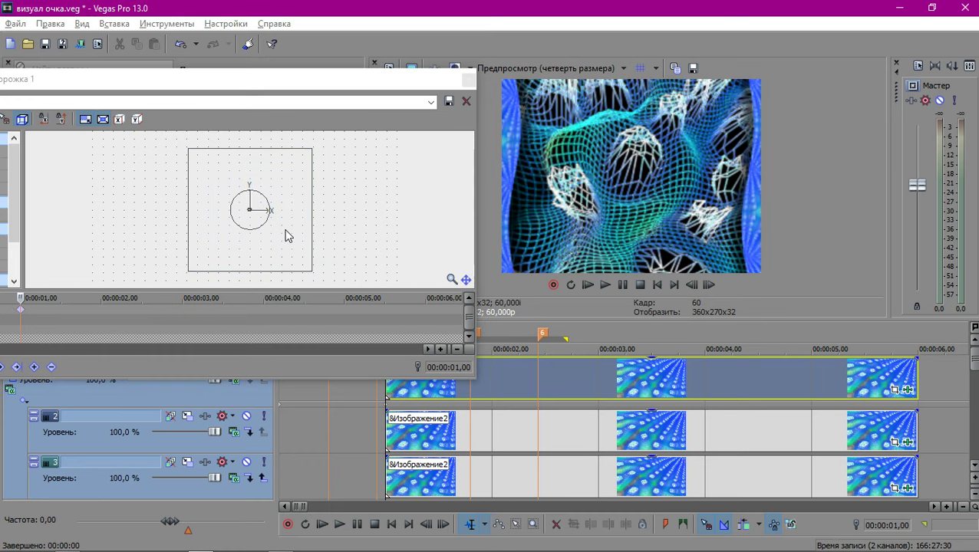
key(ctrl+z)
click(467, 101)
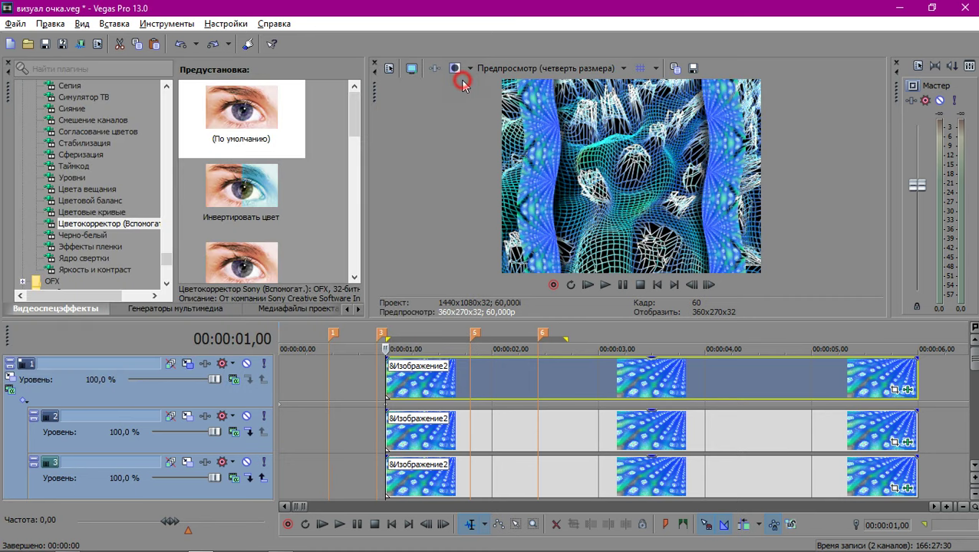
Add the Sapphire Distort effect S_WarpPerspective to parent track 1 and place it after Composite in the effect chain.
click(245, 395)
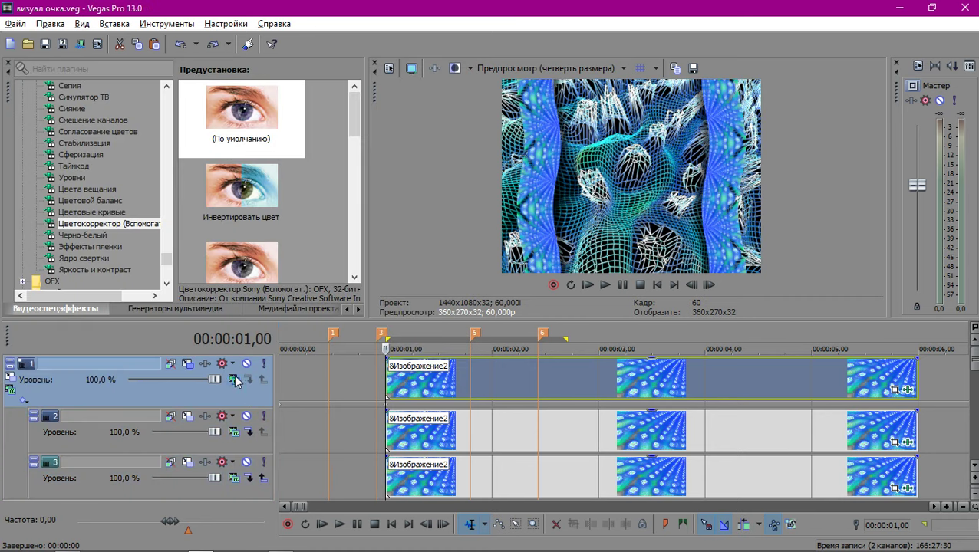
click(205, 364)
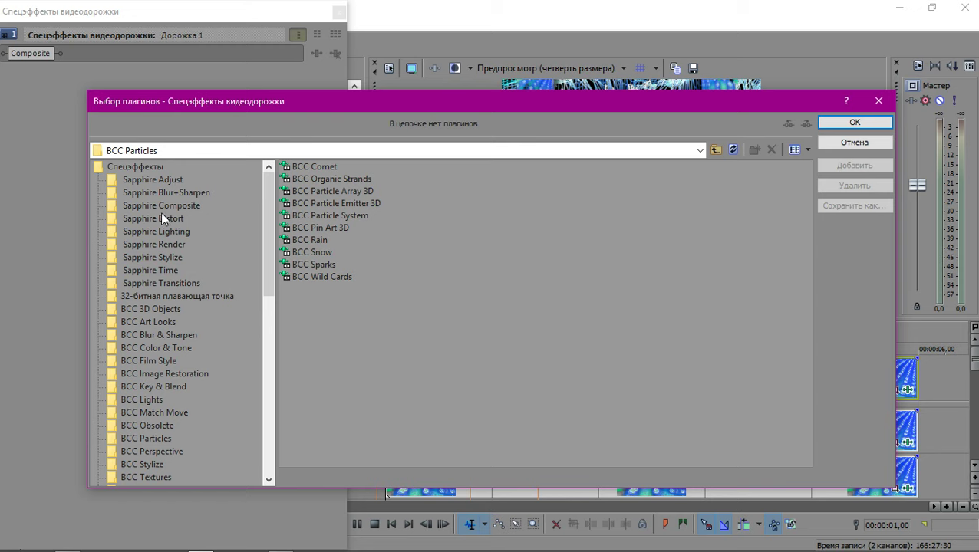
click(170, 218)
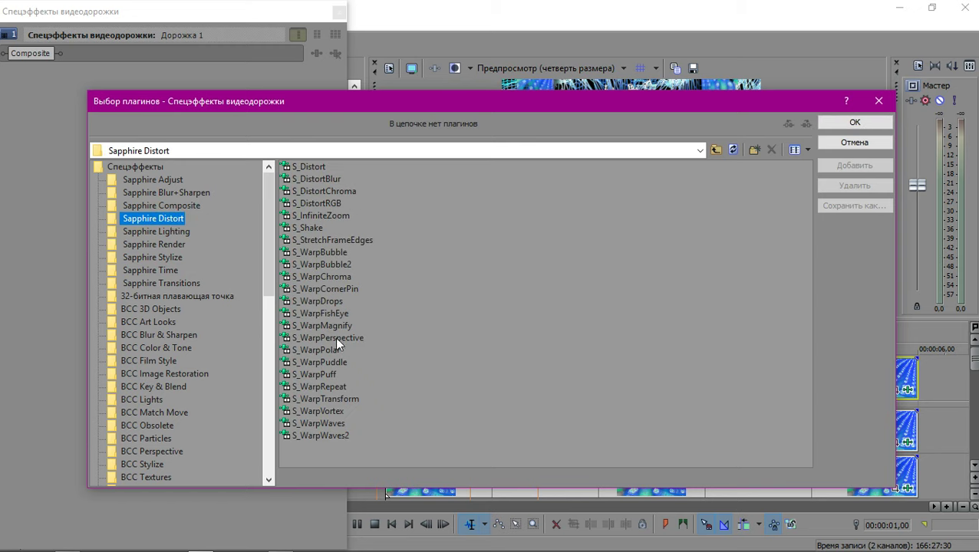
double_click(335, 337)
click(828, 121)
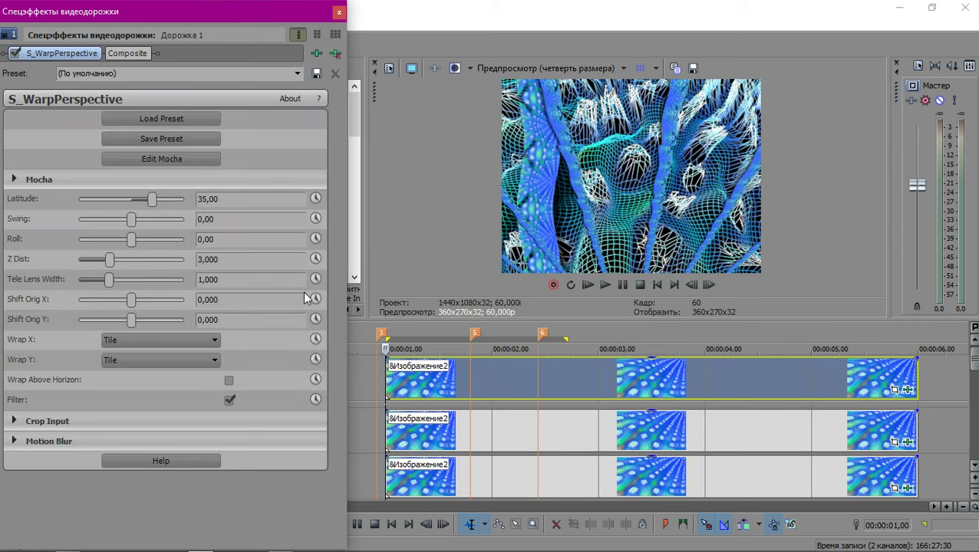
drag(121, 51, 174, 49)
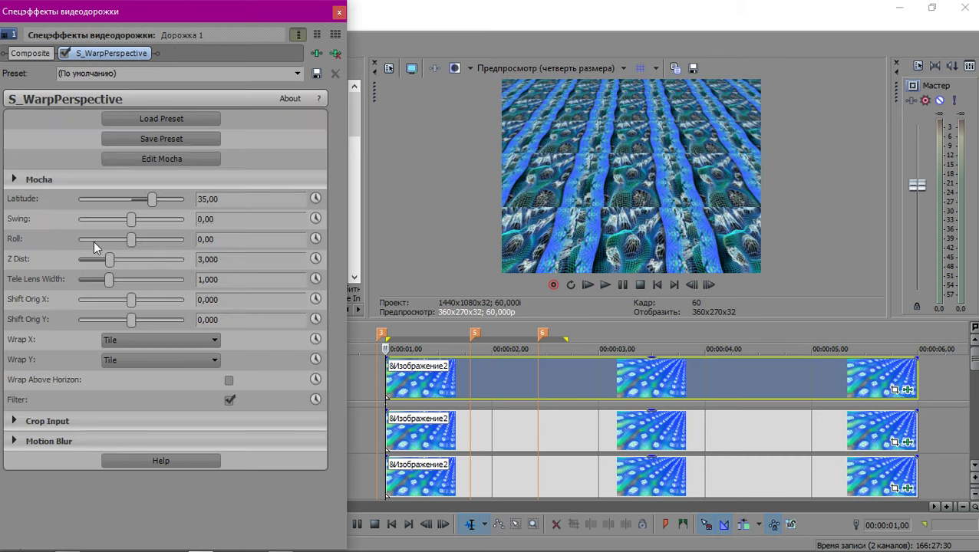
Apply the "Пусто + MB" preset to S_WarpPerspective and set Z Dist to 0,5.
click(296, 72)
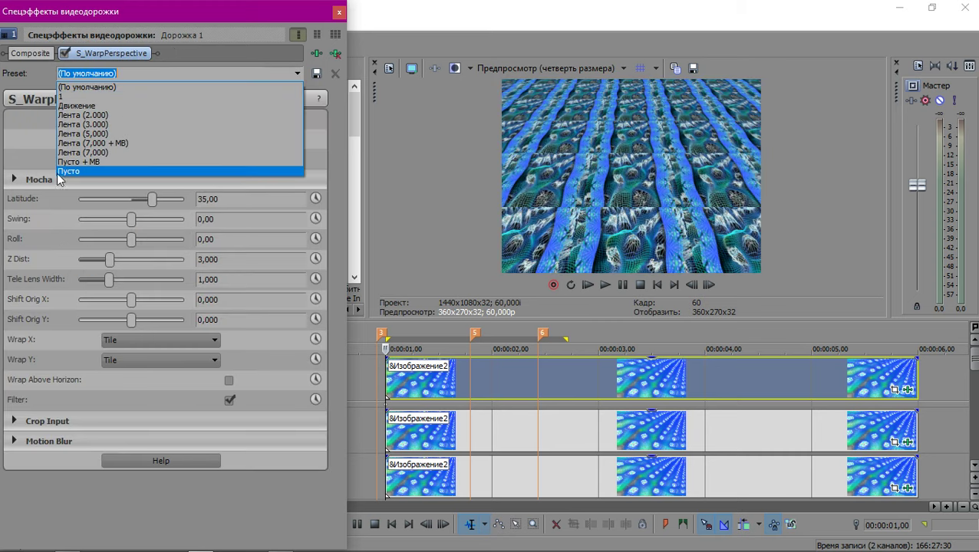
click(89, 161)
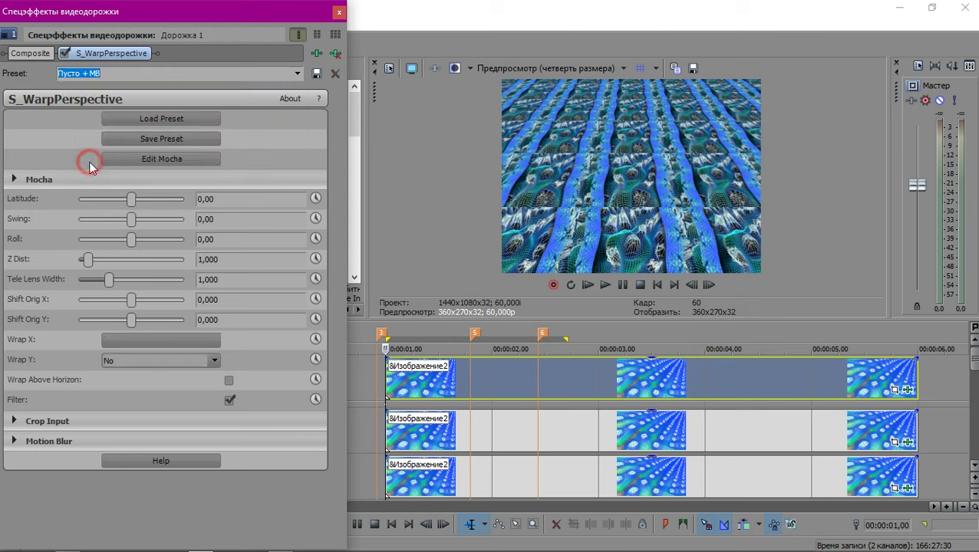
click(132, 162)
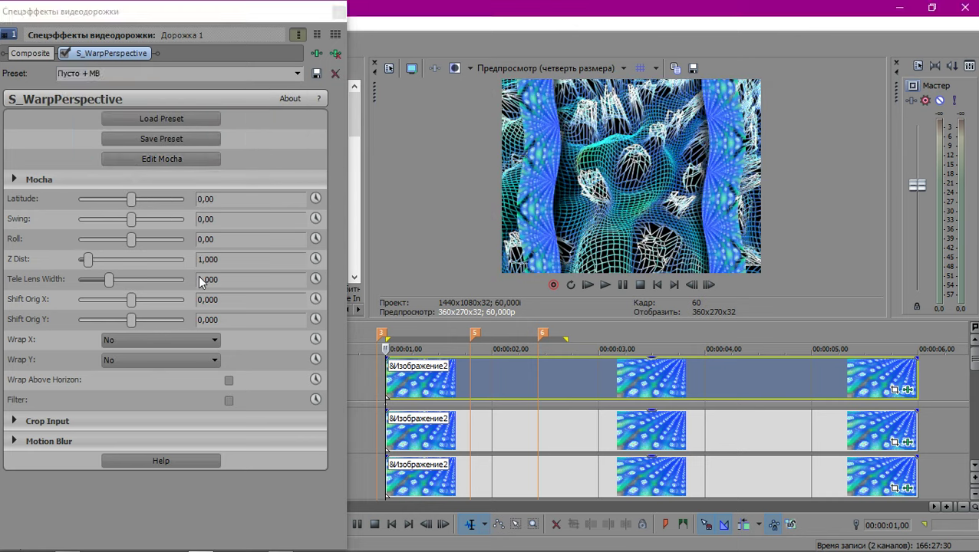
mouse_move(89, 261)
mouse_down()
mouse_move(100, 260)
mouse_move(84, 263)
mouse_up()
click(231, 259)
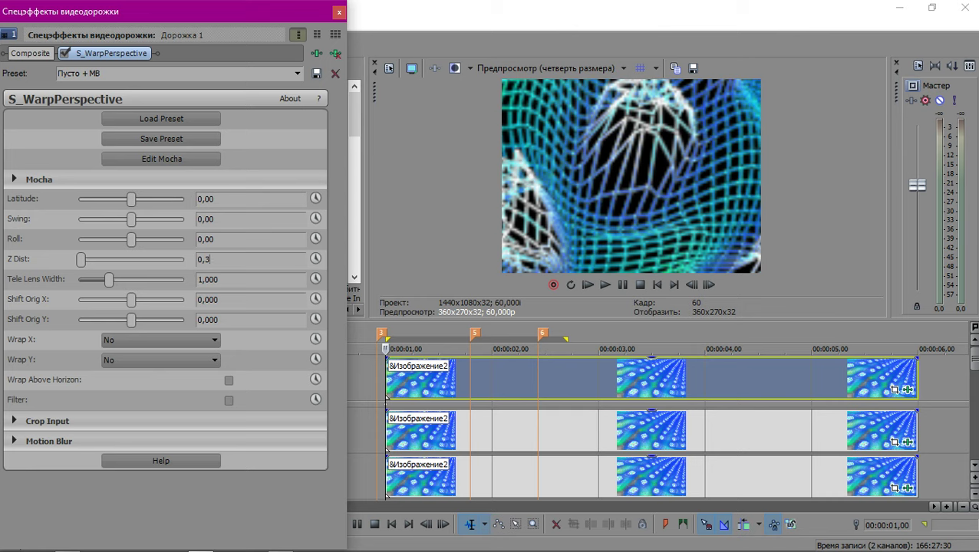
key(Return)
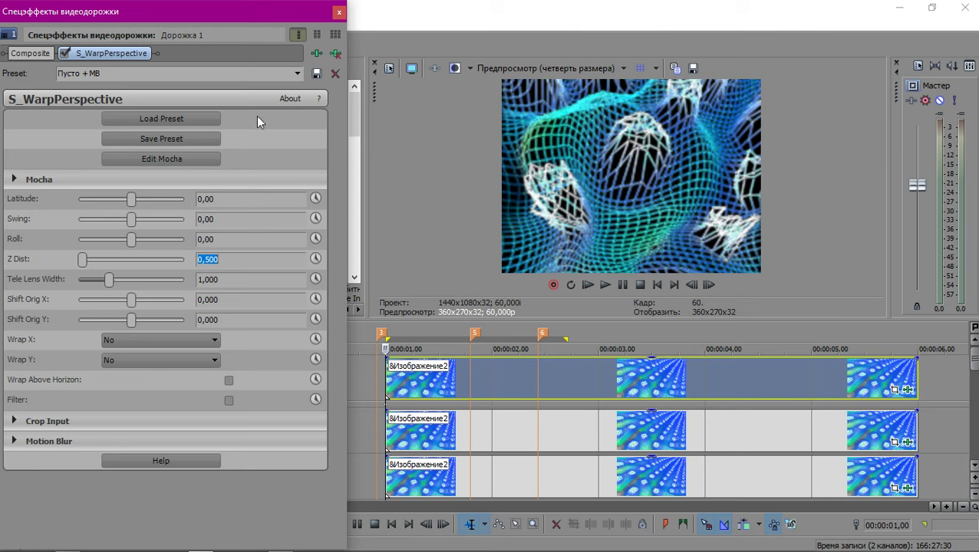
click(245, 265)
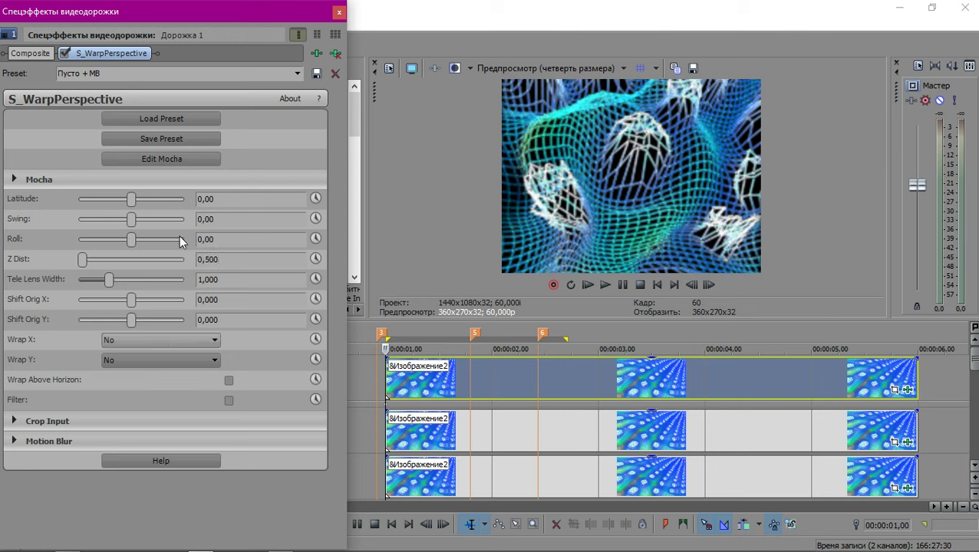
Set the S_WarpPerspective Swing to 45 and Shift Orig X to -0,250.
double_click(257, 218)
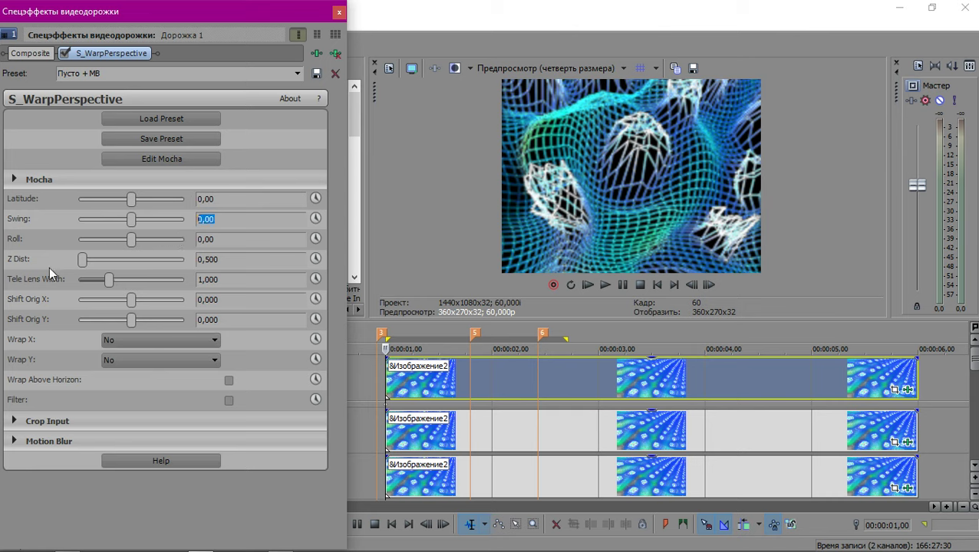
text(45)
key(Return)
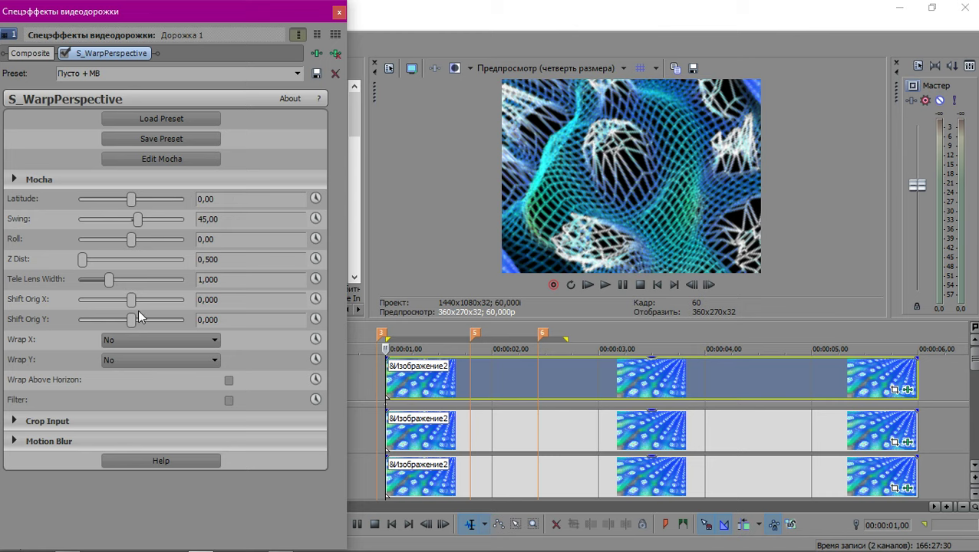
drag(132, 294, 112, 300)
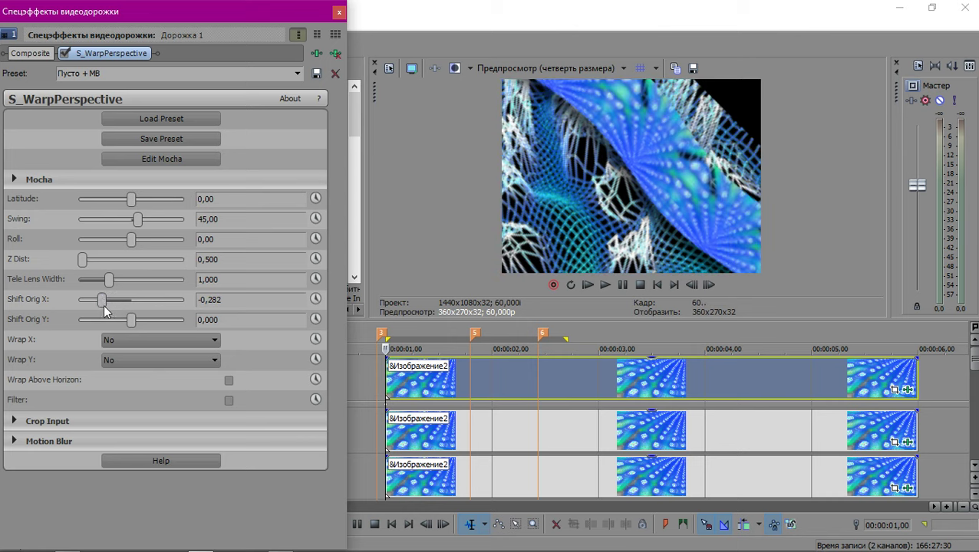
click(243, 299)
key(BackSpace)
key(BackSpace)
text(50)
key(Return)
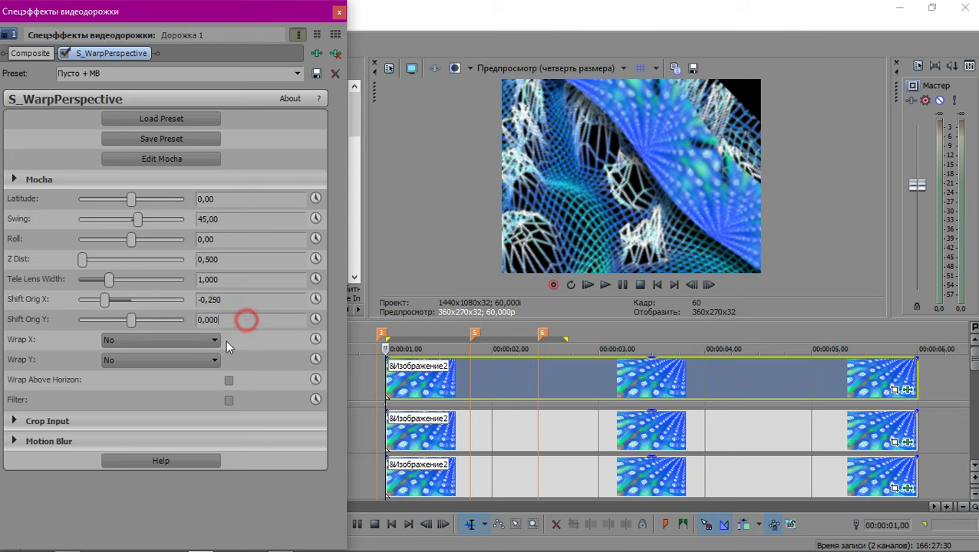
Set both Wrap Y and Wrap X of S_WarpPerspective to Reflect.
scroll(200, 359, down, 2)
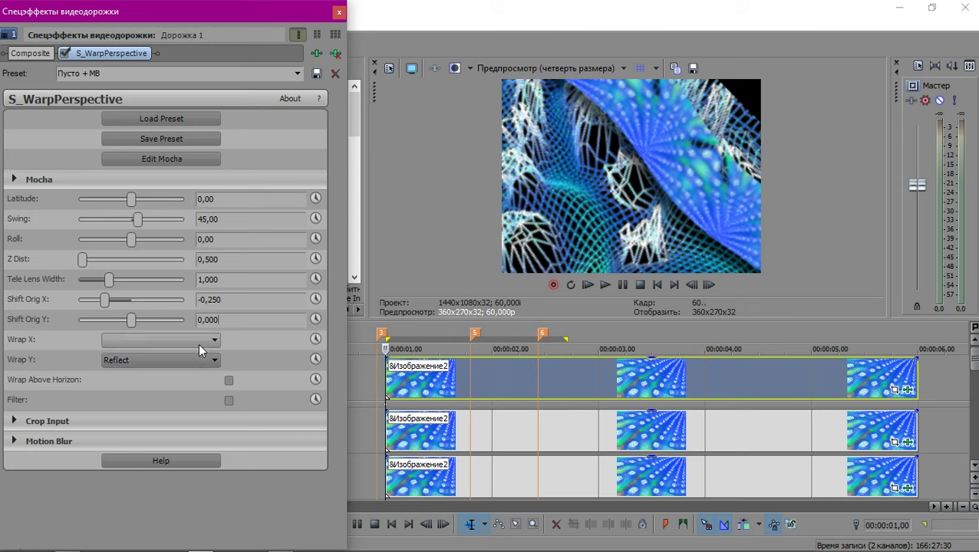
scroll(198, 343, down, 2)
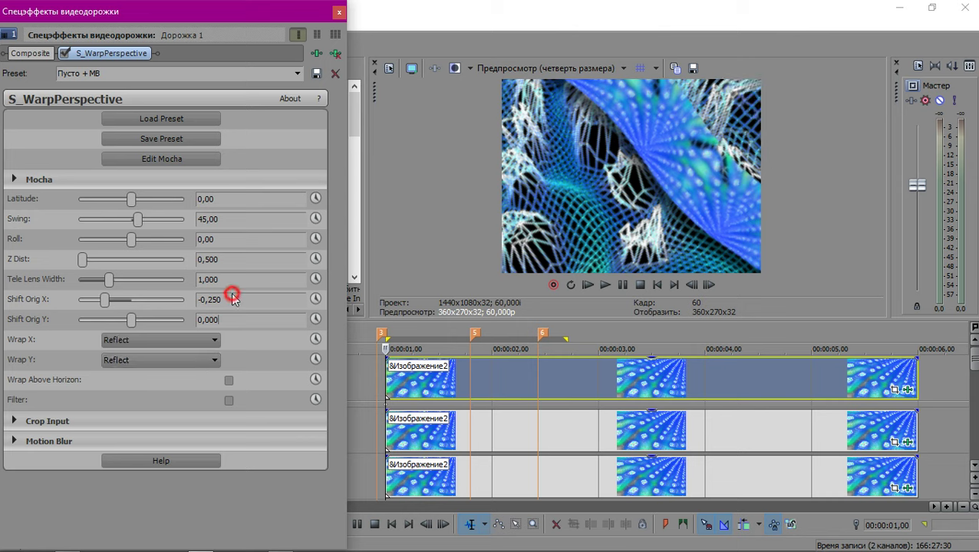
click(230, 301)
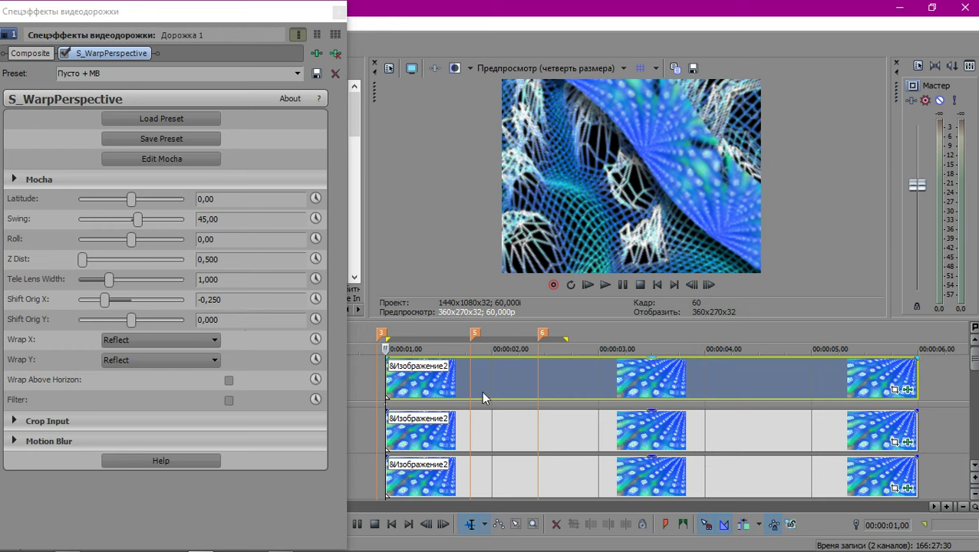
Position the playhead at 00:00:01,30 and enable keyframe animation for Shift Orig X, Swing and Z Dist.
scroll(482, 391, up, 3)
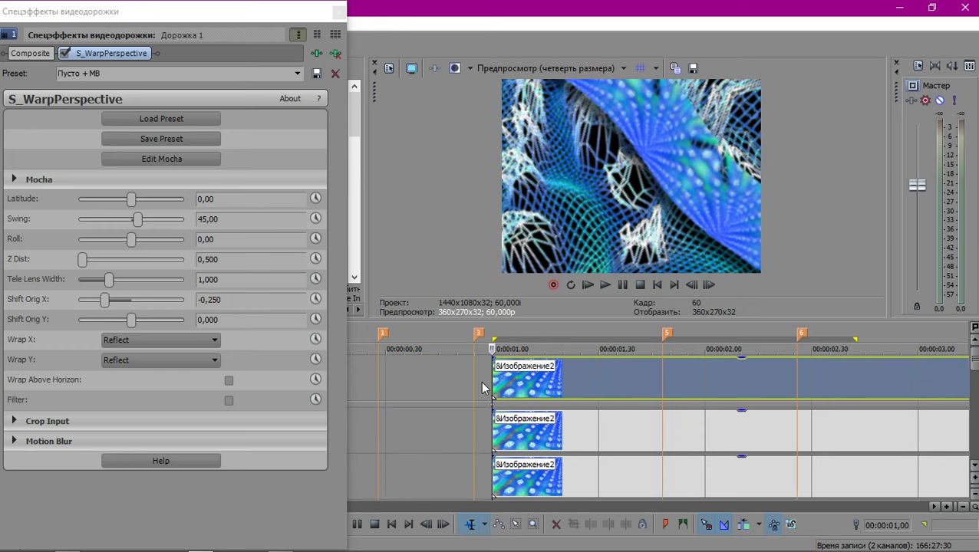
click(585, 370)
key(space)
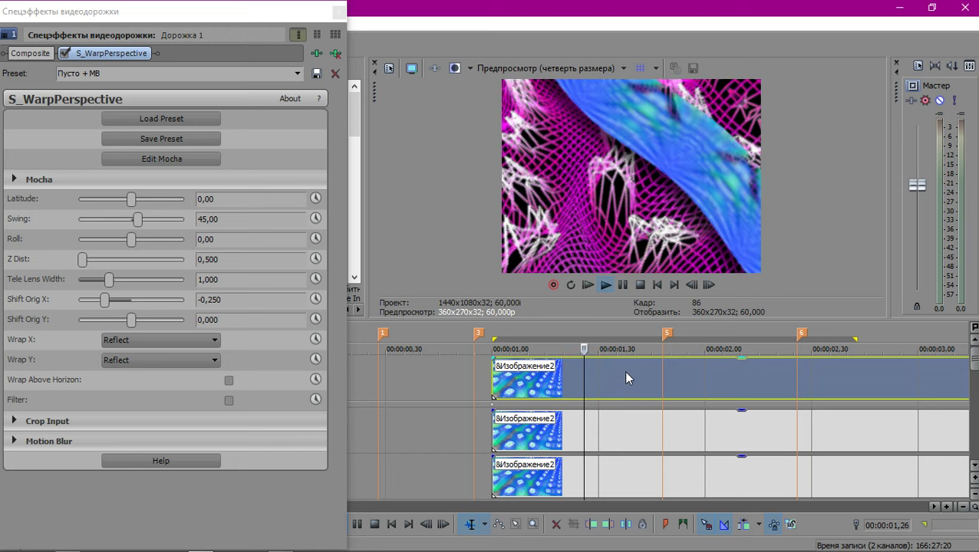
click(612, 376)
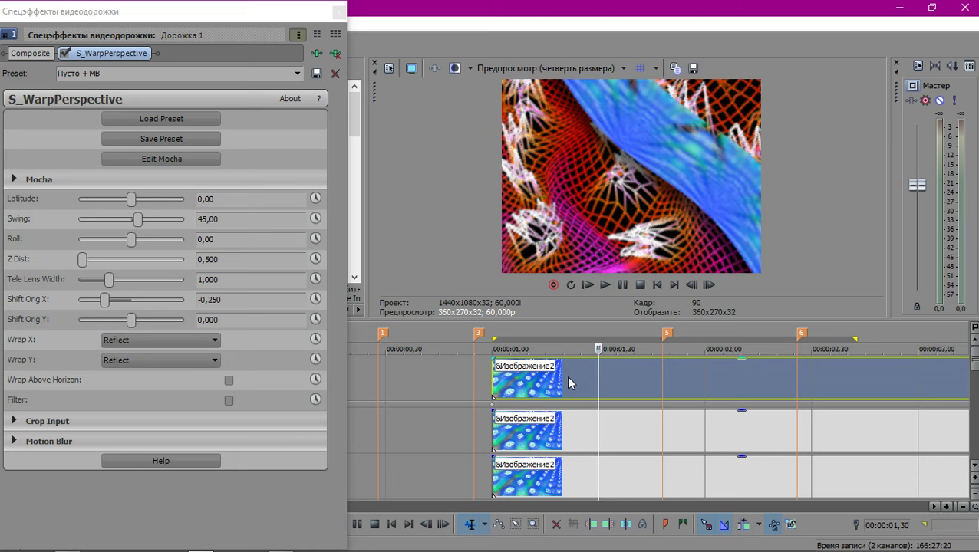
click(569, 376)
click(595, 376)
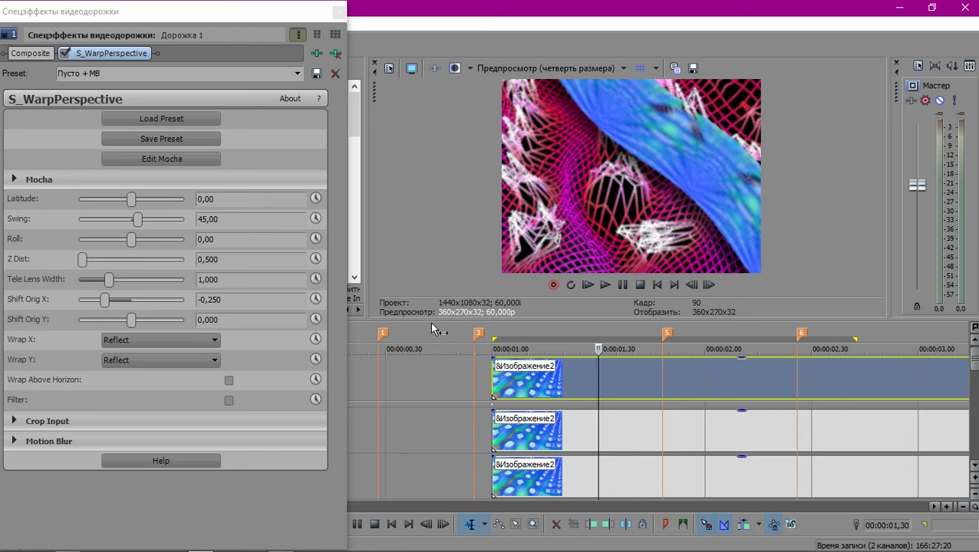
click(317, 298)
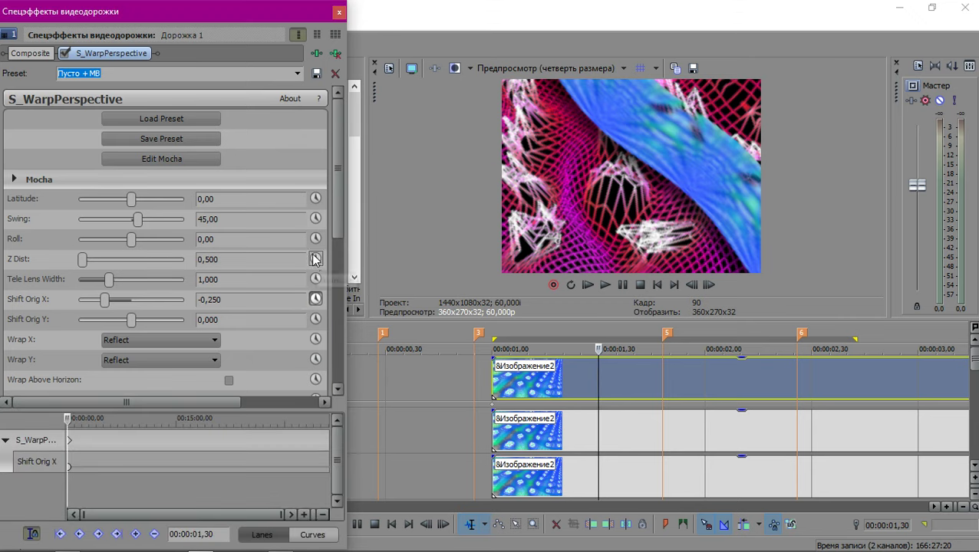
click(315, 218)
click(316, 259)
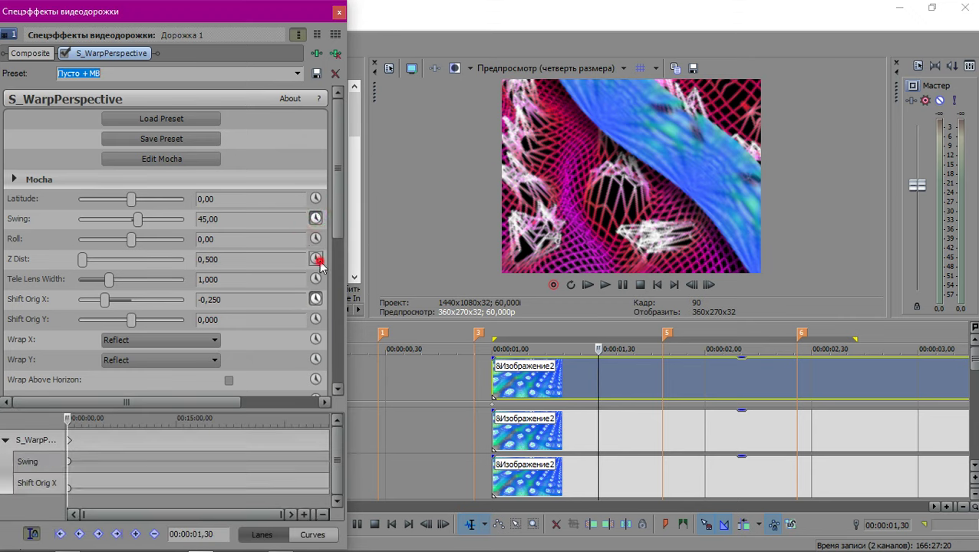
Keyframe Z Dist to 1, Swing to 0 and Shift Orig X to 0 at 00:00:01,30.
click(253, 260)
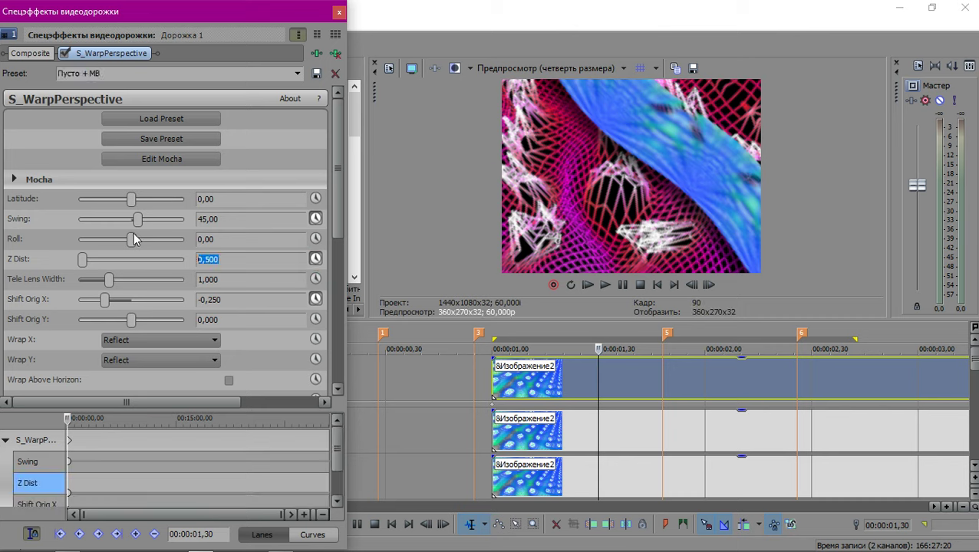
text(1)
click(235, 219)
text(0)
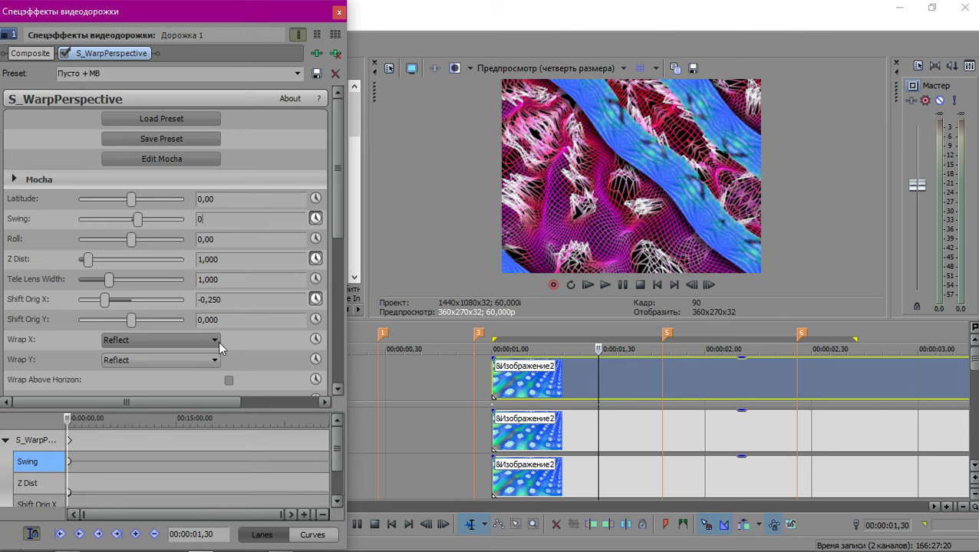
click(247, 303)
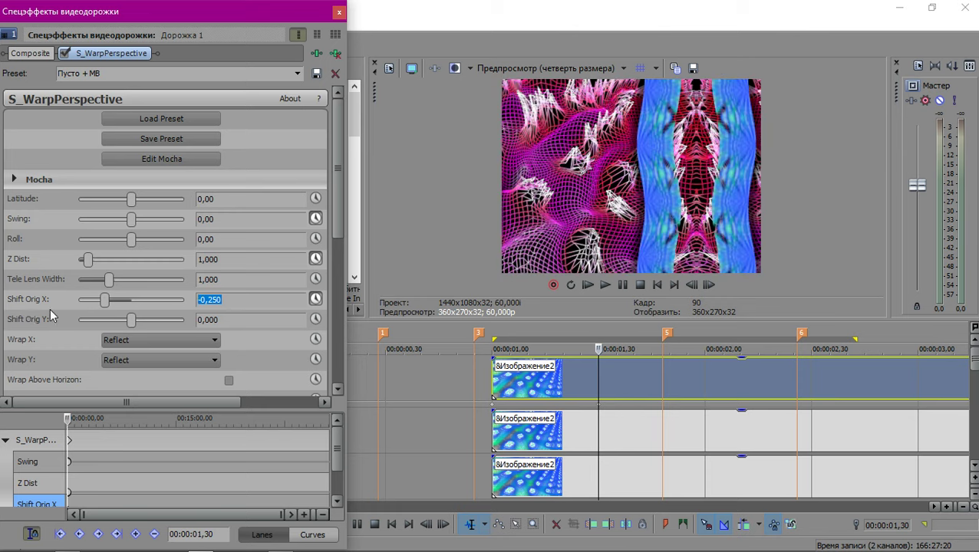
text(0)
key(Return)
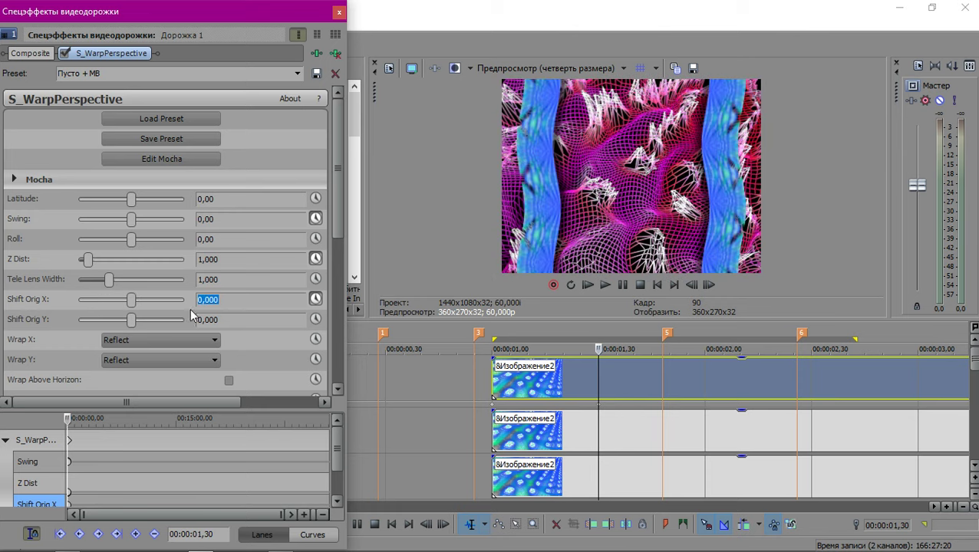
click(242, 301)
Move the first S_WarpPerspective keyframe to 00:00:01,00, where the strip events start.
drag(99, 409, 100, 312)
scroll(80, 390, up, 7)
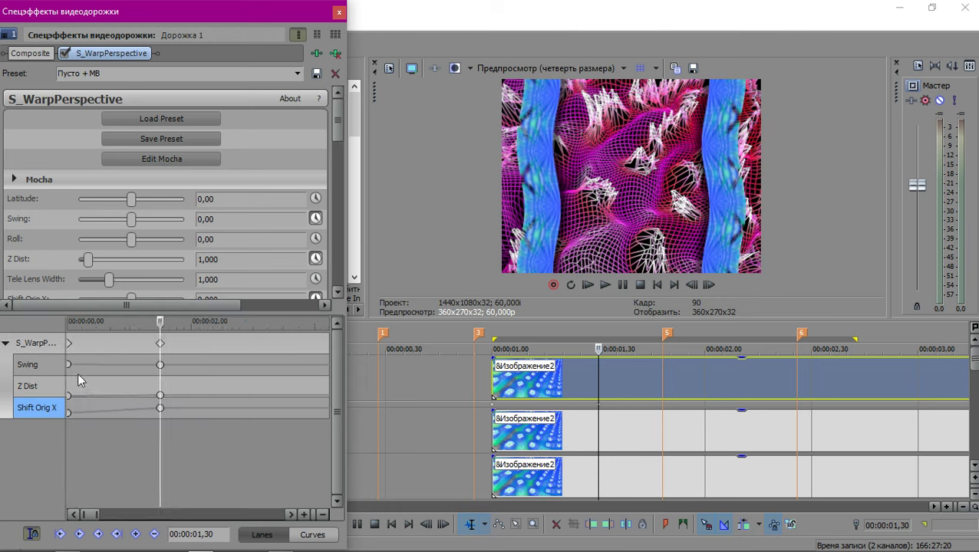
scroll(78, 372, down, 3)
click(491, 377)
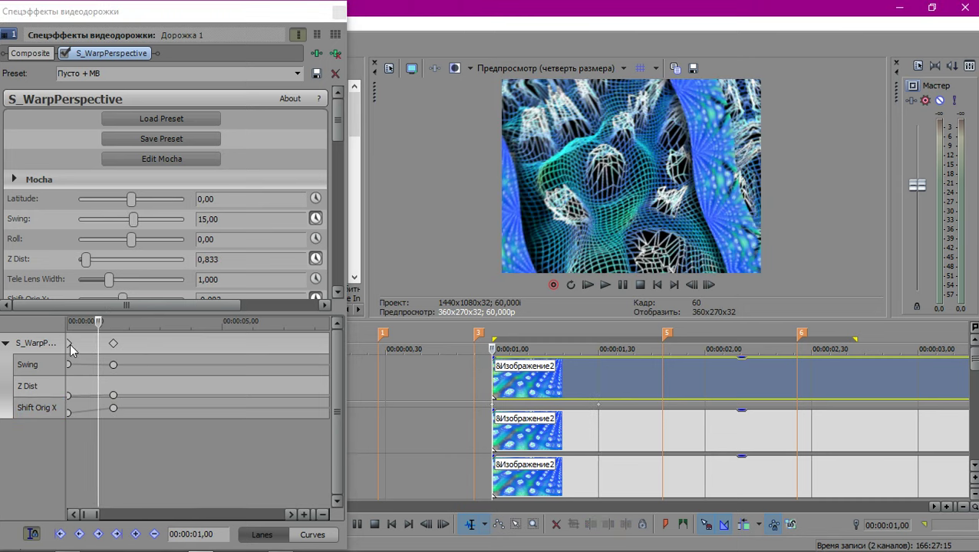
drag(69, 343, 144, 389)
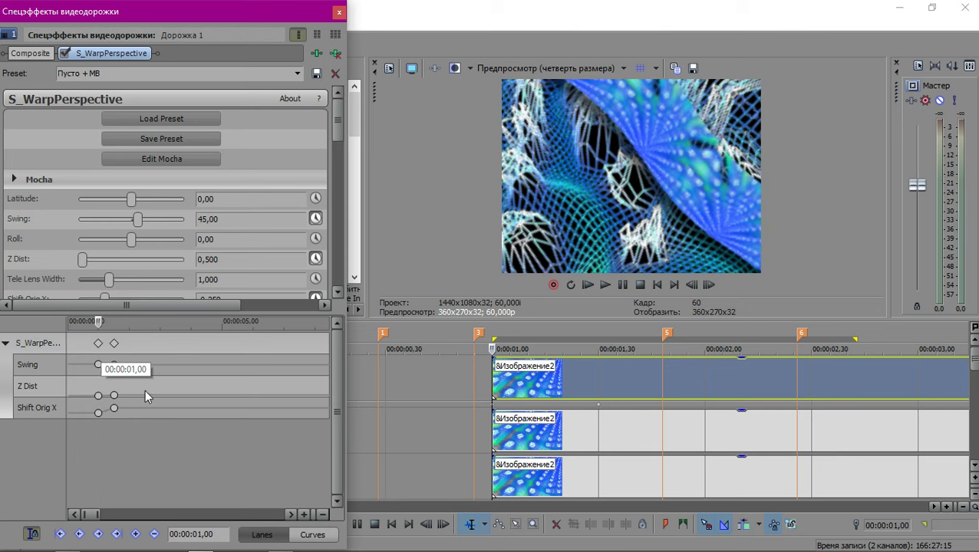
Step frame by frame from 00:00:01,00 to examine the start of the animated perspective move.
click(508, 388)
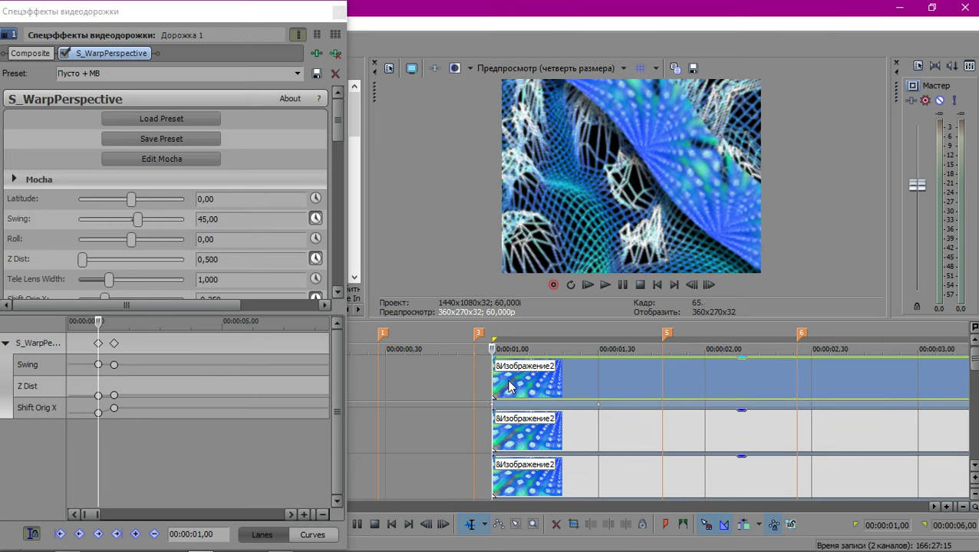
key(Right)
key(Right)
key(Right)
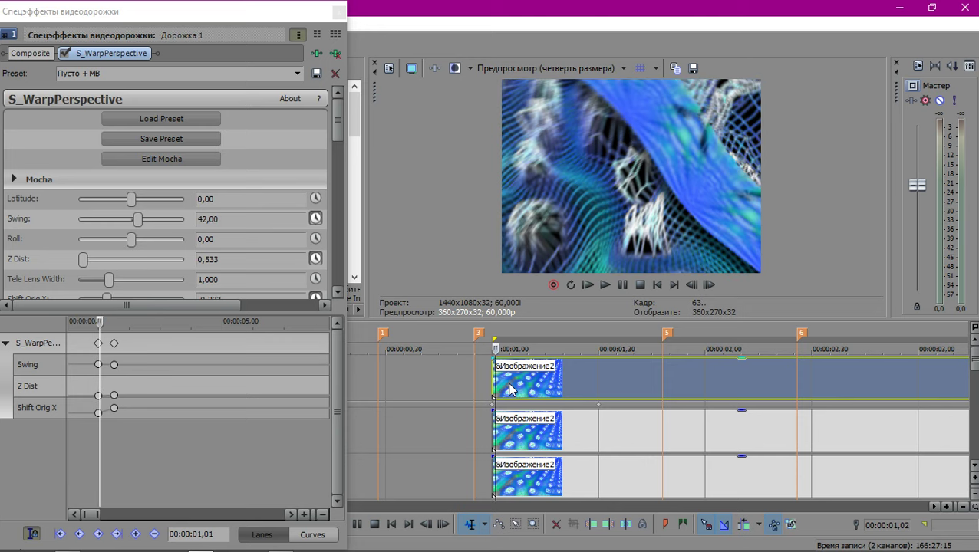
key(Right)
key(Right)
key(Right)
key(Right)
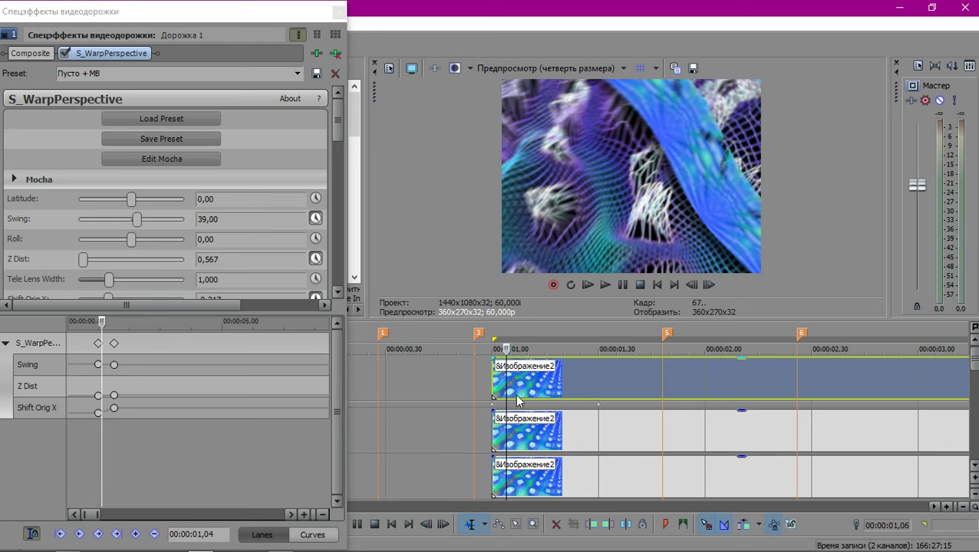
key(Right)
key(Right)
key(Right)
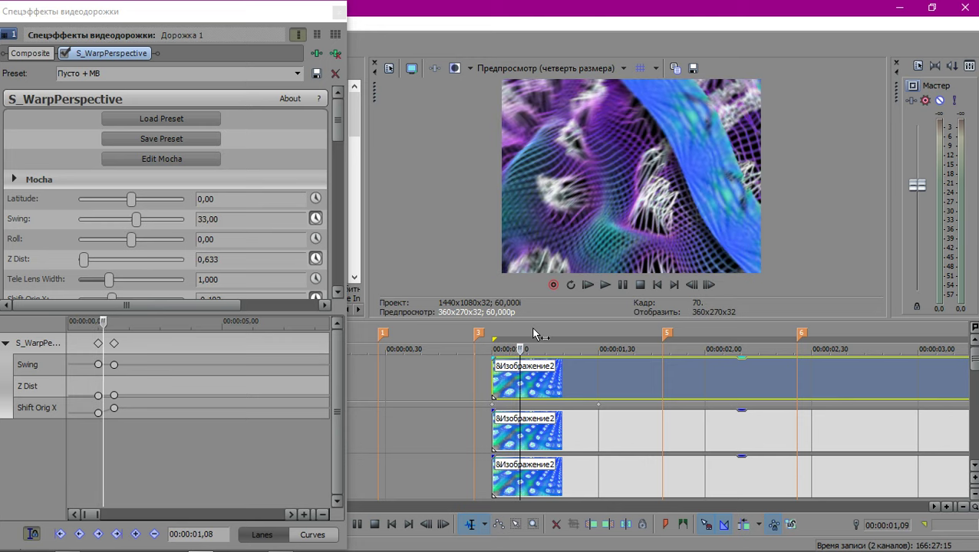
Step through the frames following 00:00:01,09 and play back the animated perspective move.
key(Right)
key(Right)
key(Right)
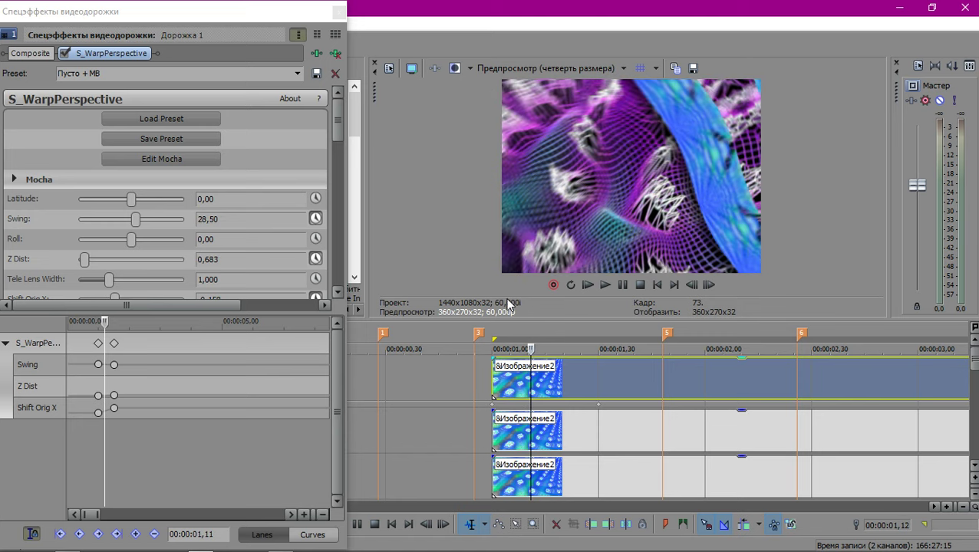
key(space)
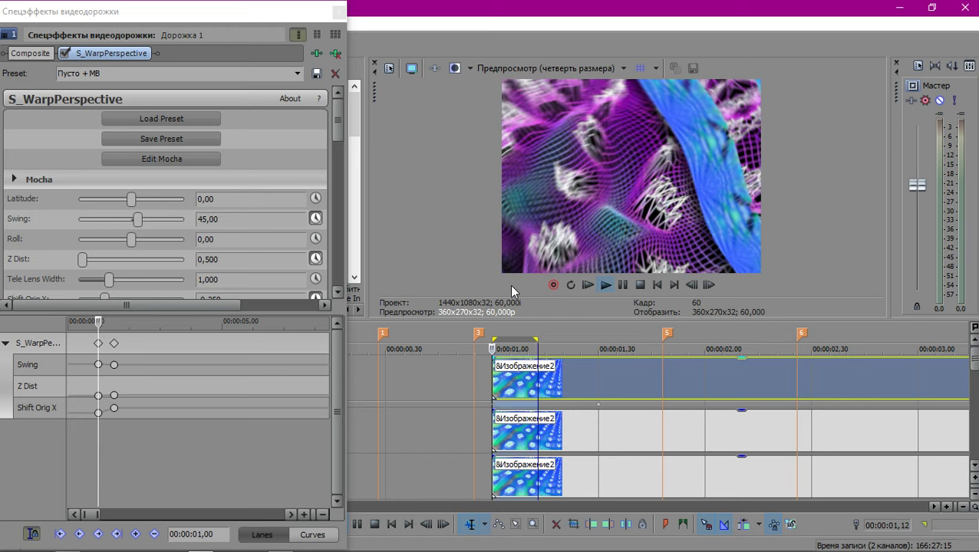
Set Z Dist to 0,332 on the first S_WarpPerspective keyframe at 00:00:01,00.
click(495, 371)
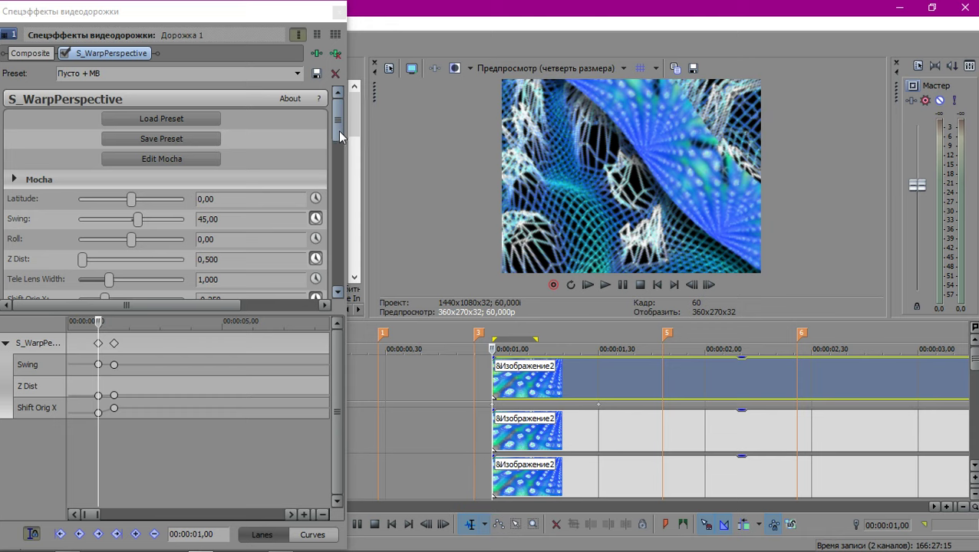
drag(340, 136, 340, 227)
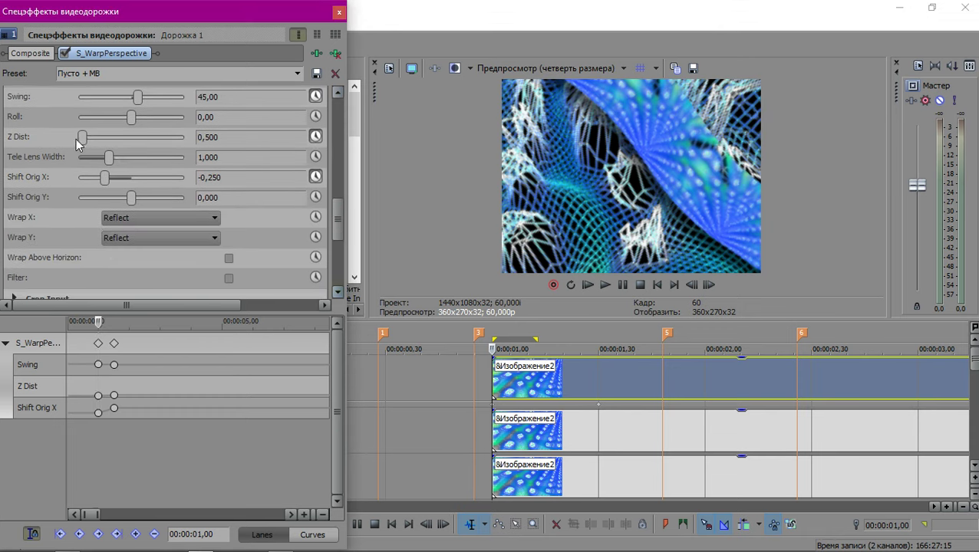
drag(81, 138, 85, 142)
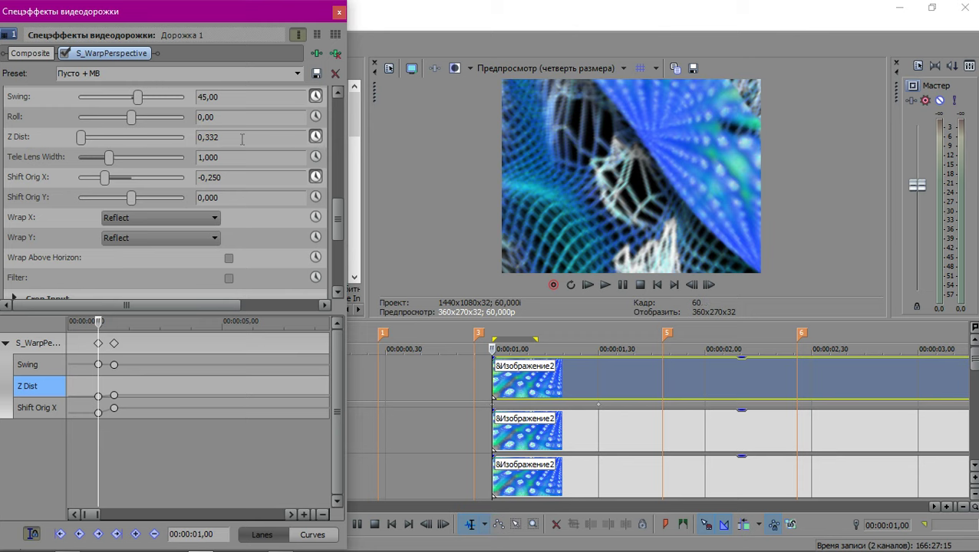
Step frame by frame from 00:00:01,00 to 00:00:01,20 and play that range to check the closer perspective start.
click(504, 389)
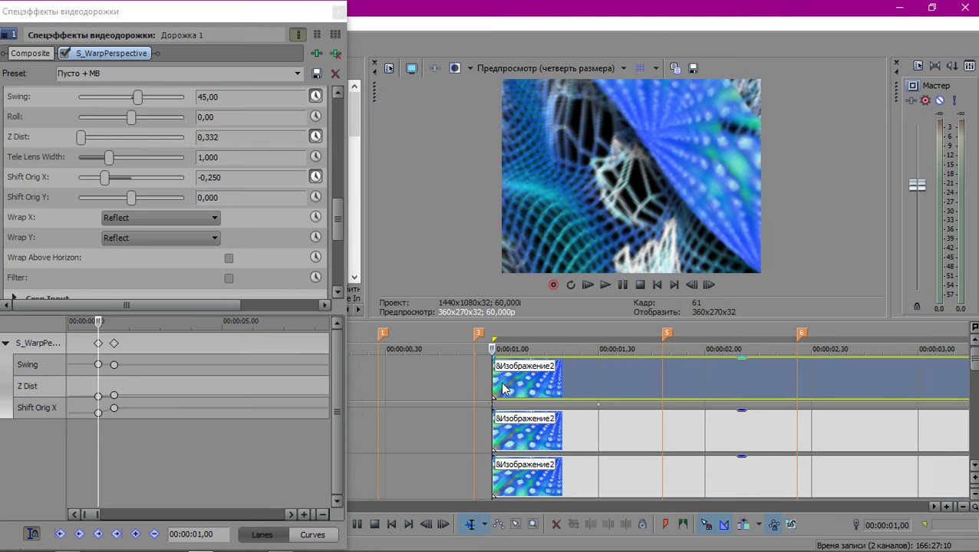
key(Right)
key(Right)
key(Right)
key(Right)
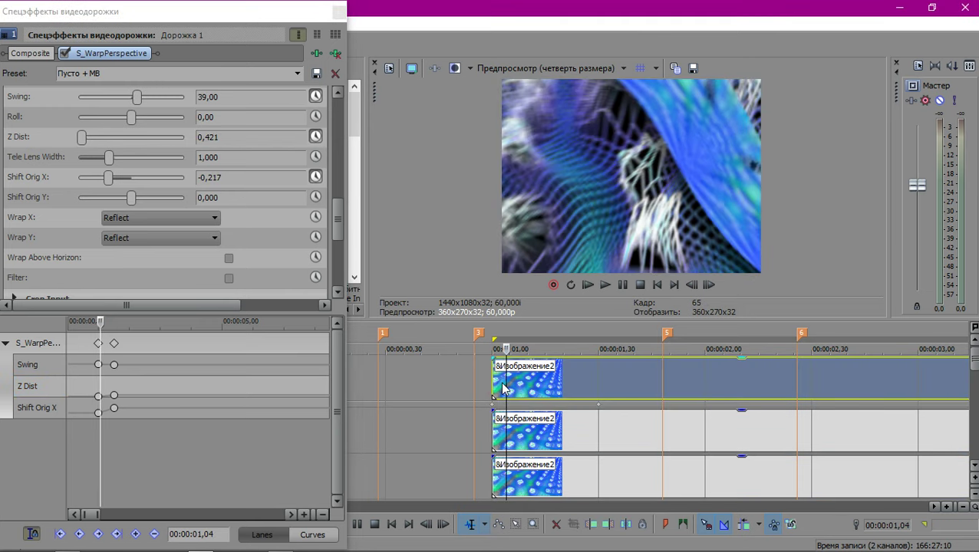
key(Right)
key(Right)
key(Right)
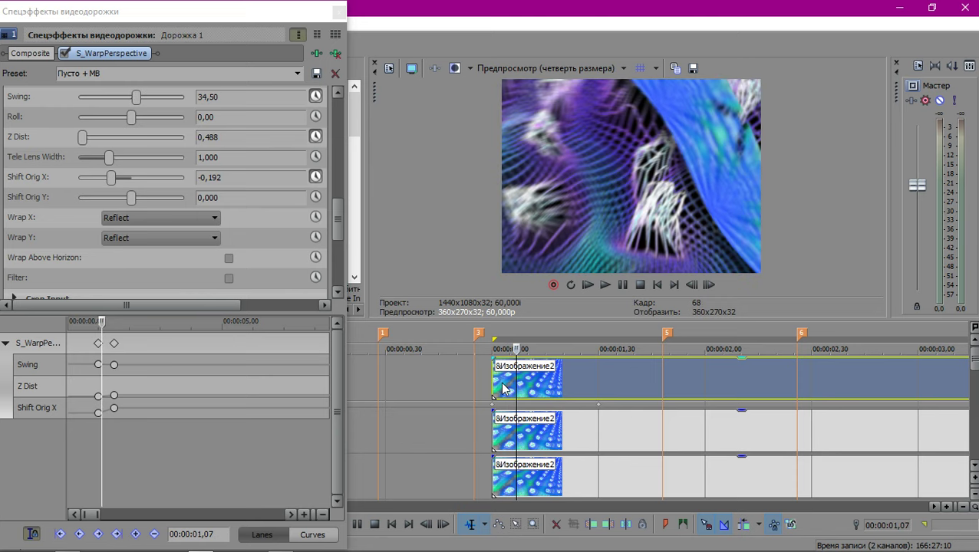
key(Right)
key(Right)
key(Right)
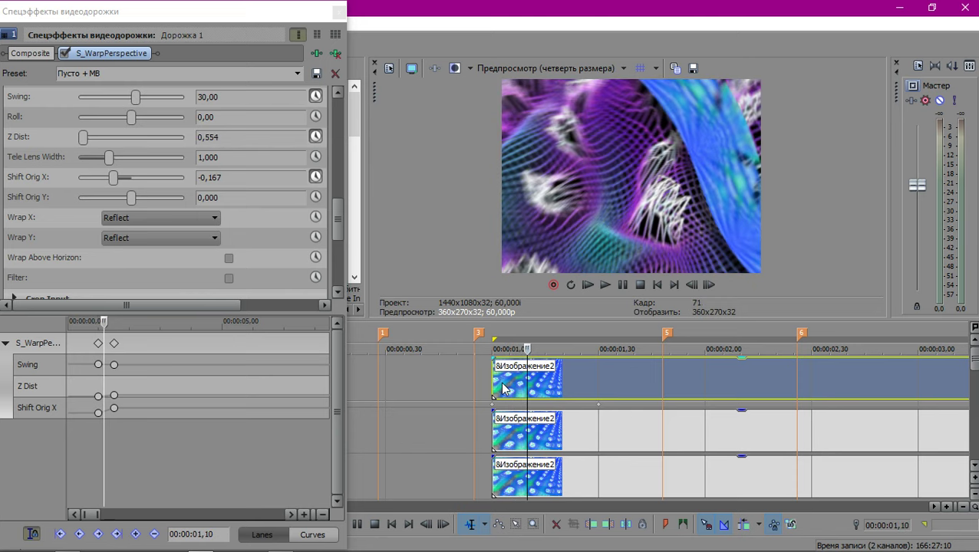
key(Right)
key(Right)
key(Right)
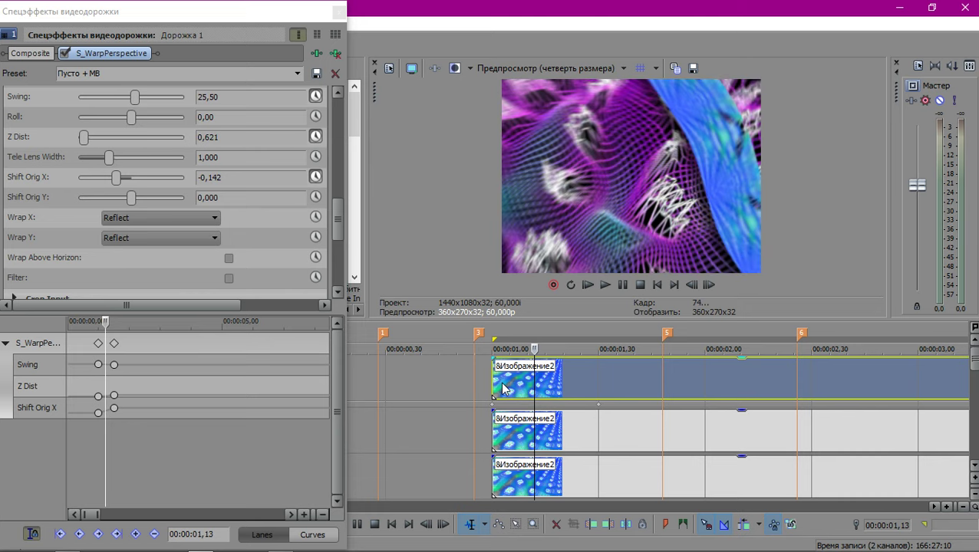
key(Right)
key(Right)
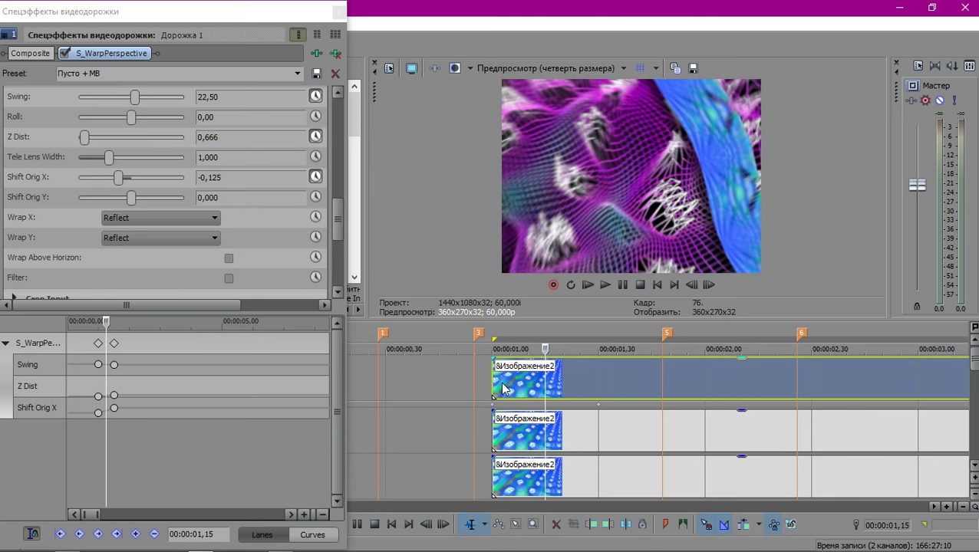
key(Right)
key(Right)
key(Right)
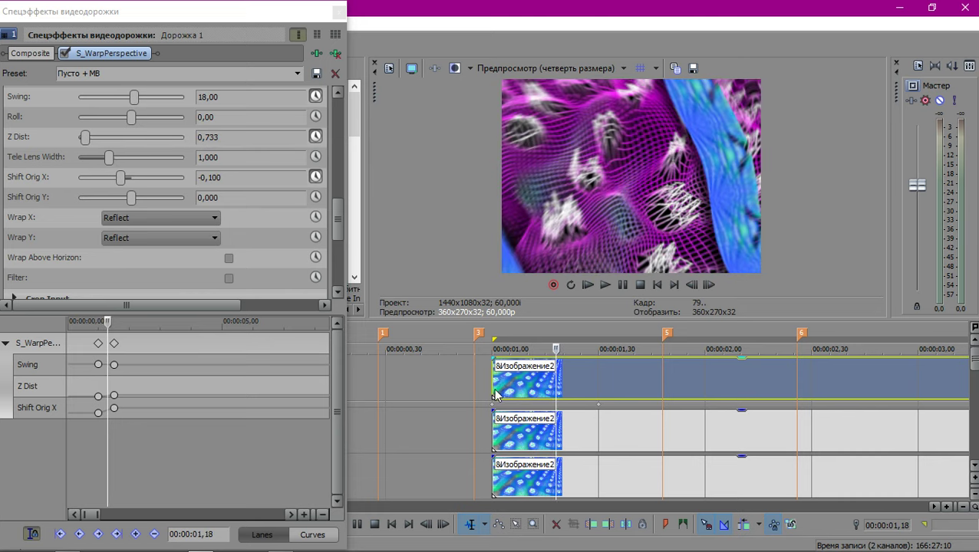
key(Right)
key(Right)
key(o)
key(space)
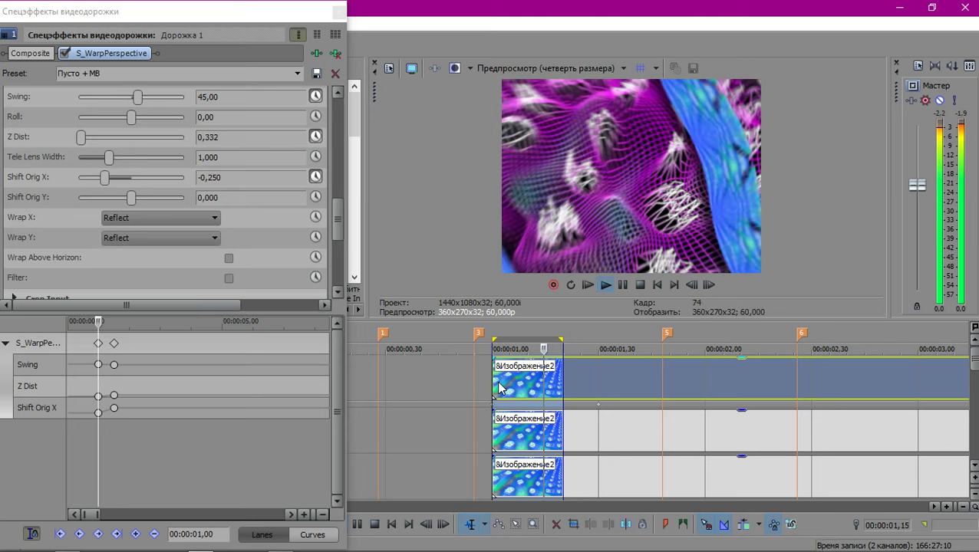
key(space)
Set Shift Orig X to -0,357 on the keyframe at 00:00:01,00 and close the track effects window.
click(489, 378)
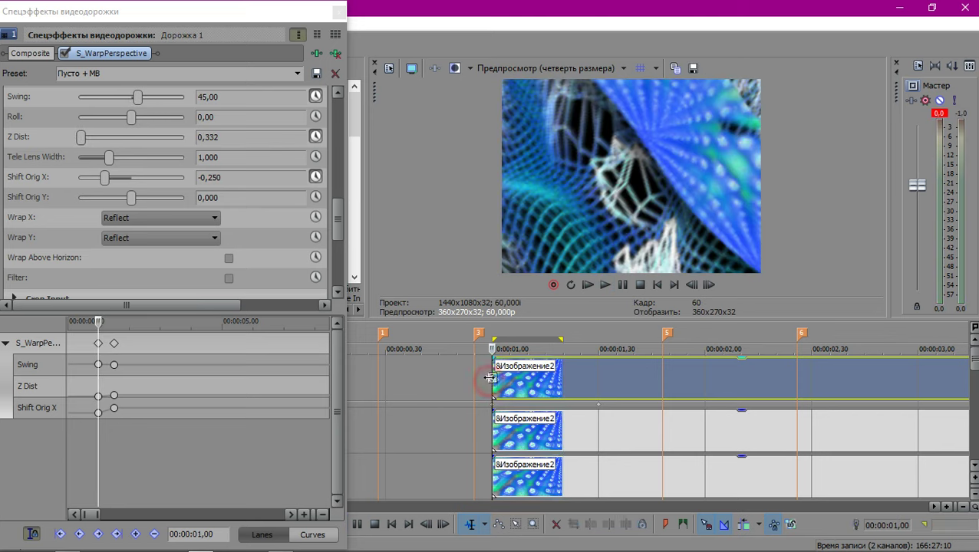
drag(107, 175, 95, 175)
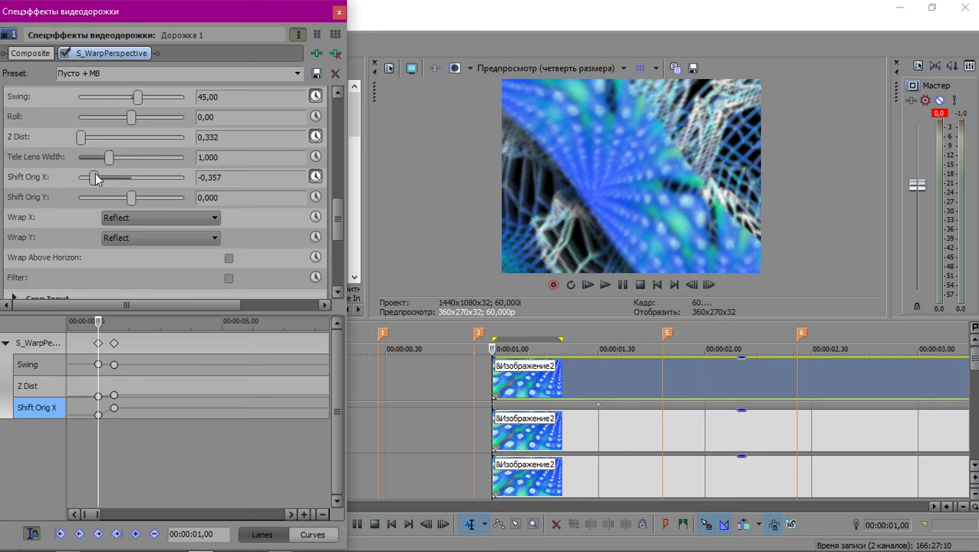
click(339, 12)
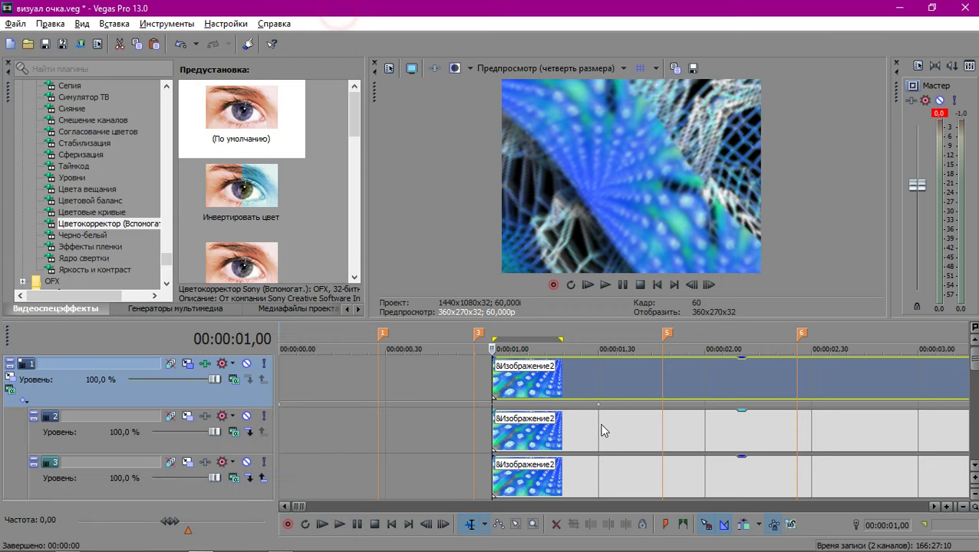
Step through the frames from 00:00:01,00 to 00:00:01,12 and preview that range with the changed origin shift.
click(527, 434)
click(526, 434)
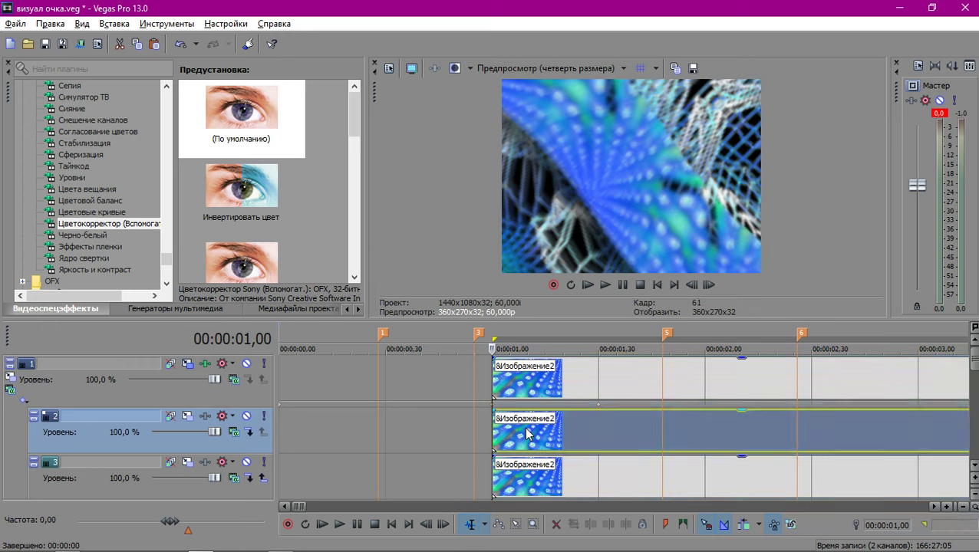
key(Right)
key(Right)
key(Right)
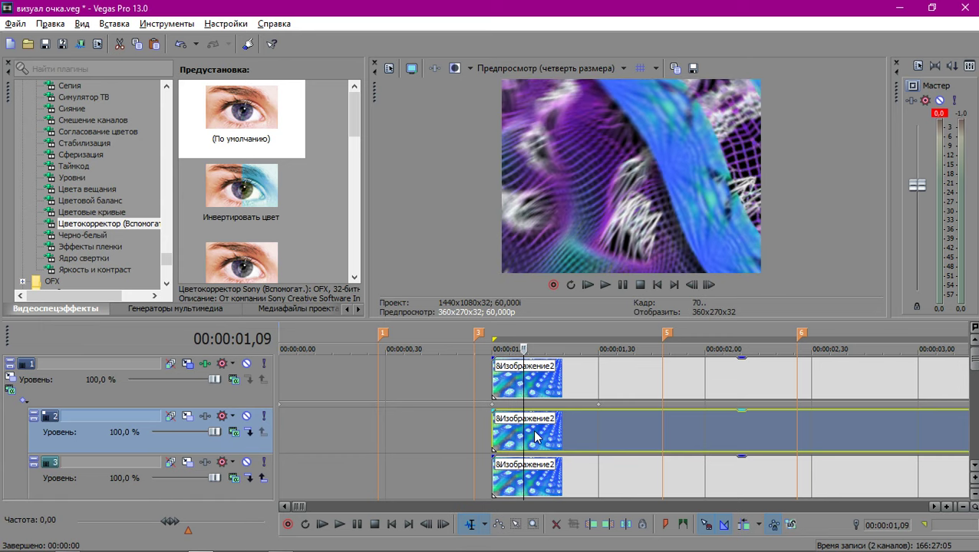
key(Right)
key(Right)
key(Right)
key(o)
key(space)
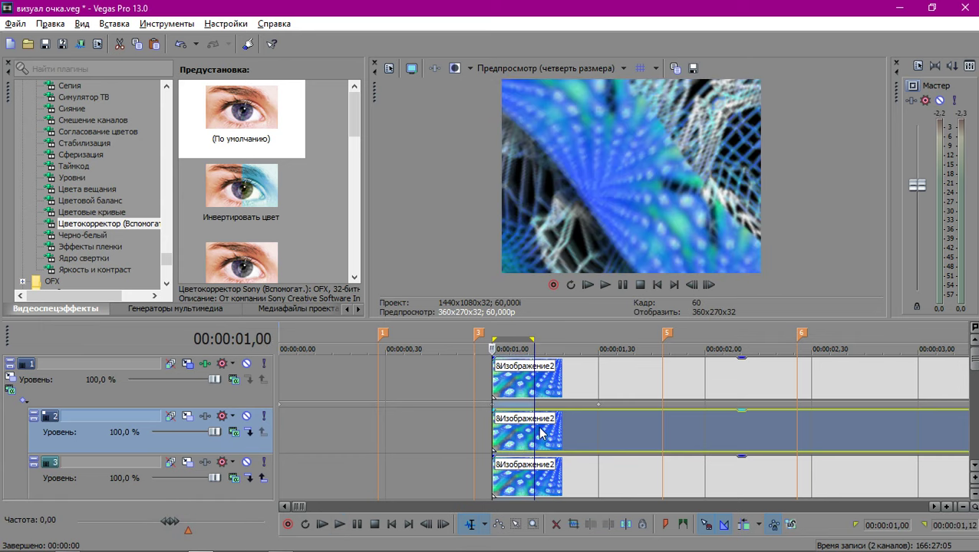
key(space)
Play the transition from 00:00:00,46, and preview the range from 00:00:00,38 to 00:00:01,20.
click(443, 373)
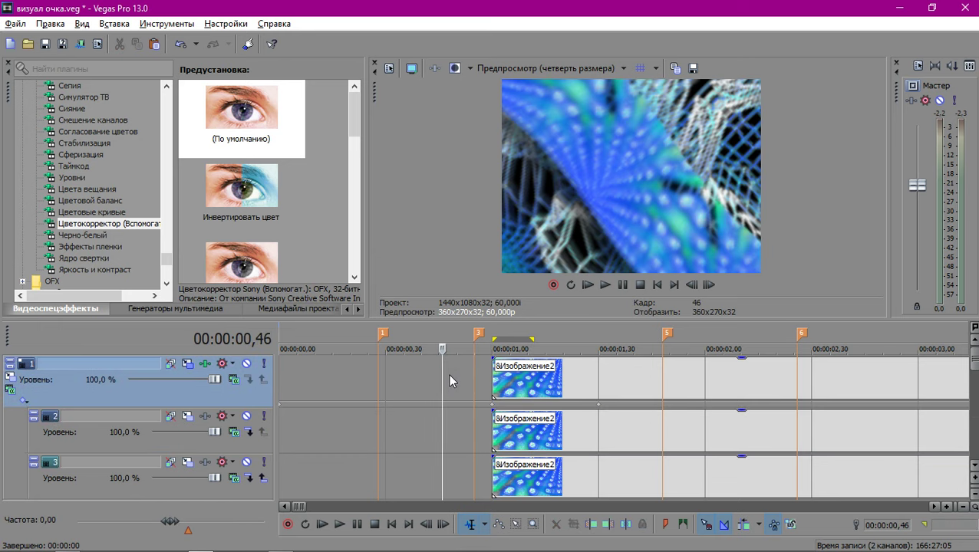
key(space)
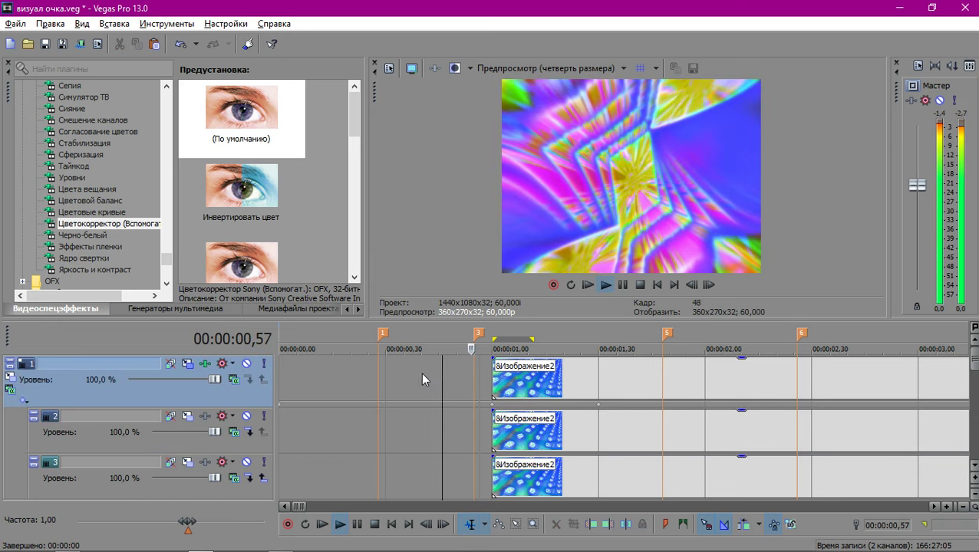
drag(415, 376, 562, 383)
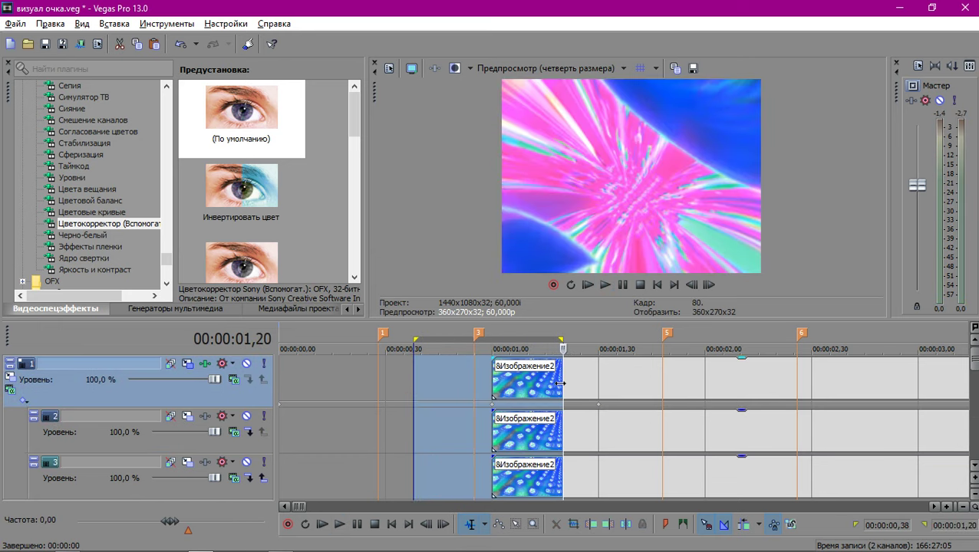
key(space)
key(space)
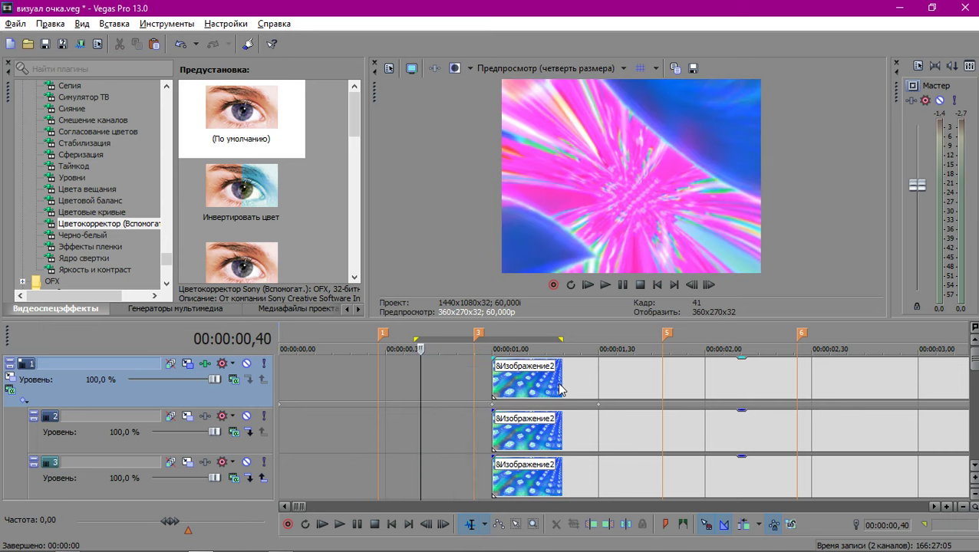
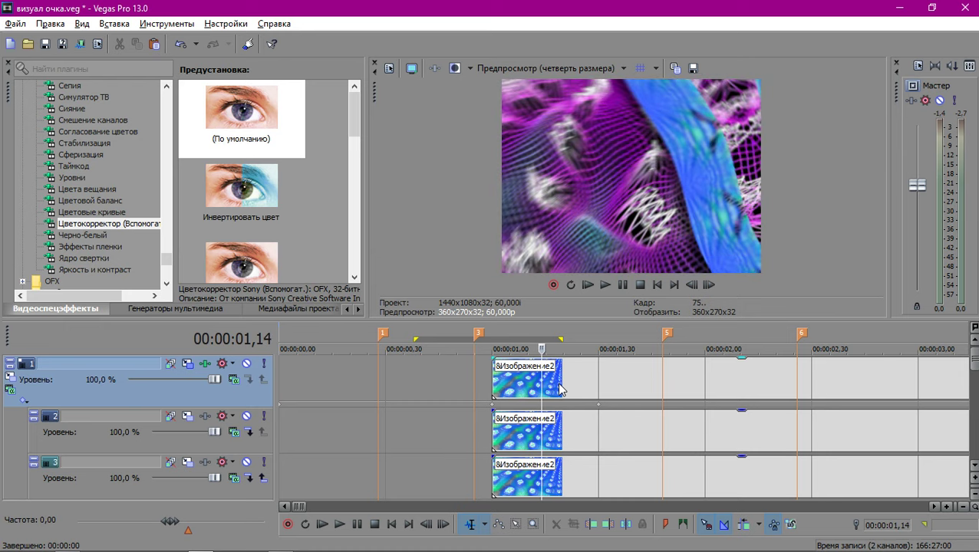
End the preview range at 00:00:01,16 and play the transition from 00:00:00,38.
key(Right)
key(Right)
key(o)
key(space)
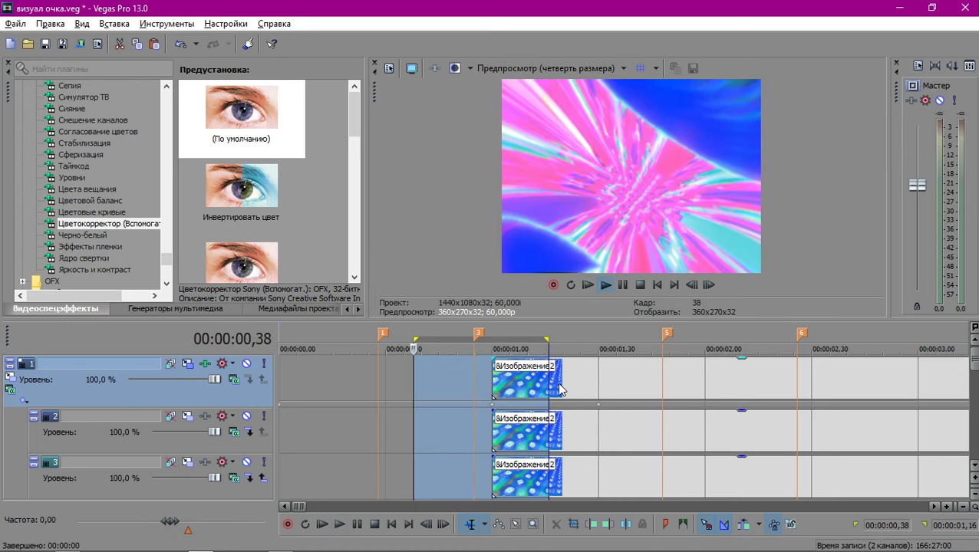
key(space)
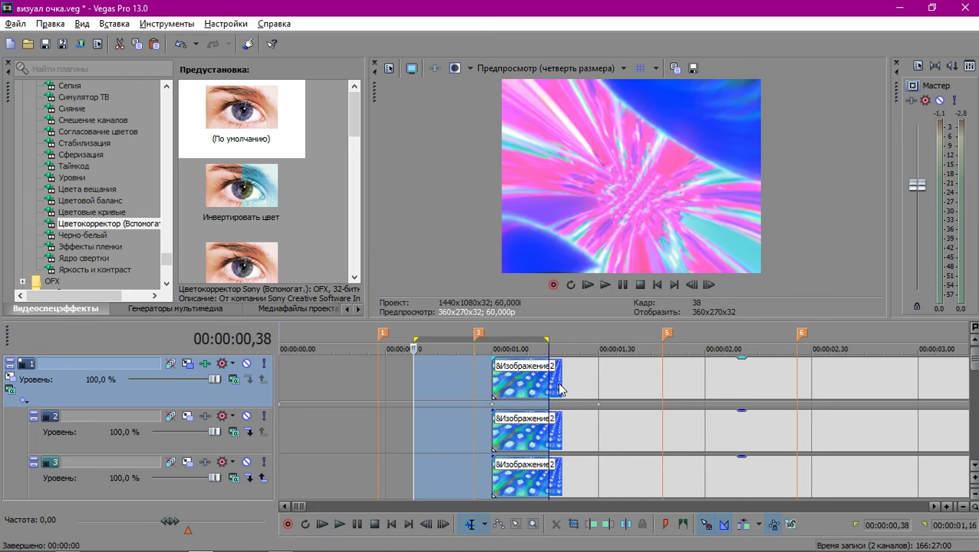
Play the sequence from 00:00:00,55 to review the cut into the strip-and-grid composite.
click(473, 379)
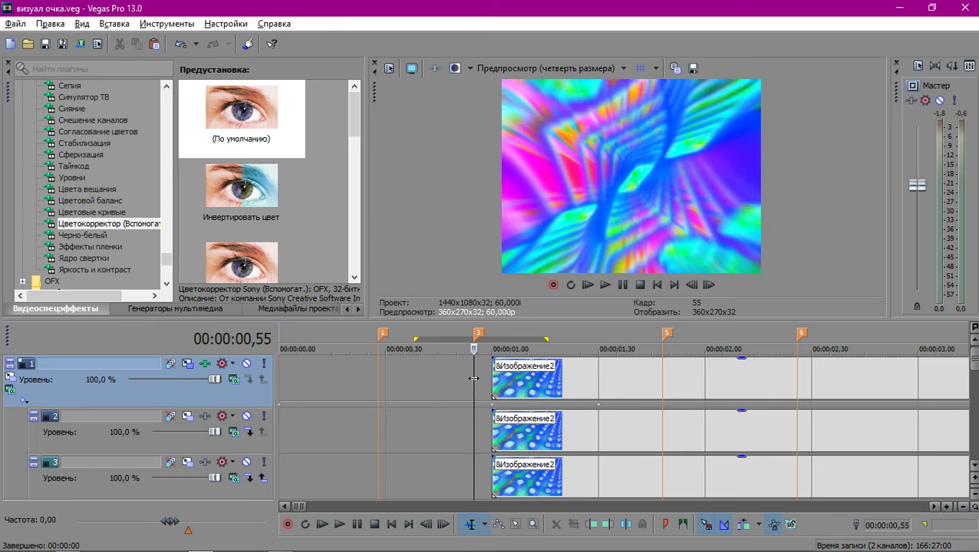
key(space)
scroll(473, 378, down, 4)
key(space)
key(space)
key(space)
key(space)
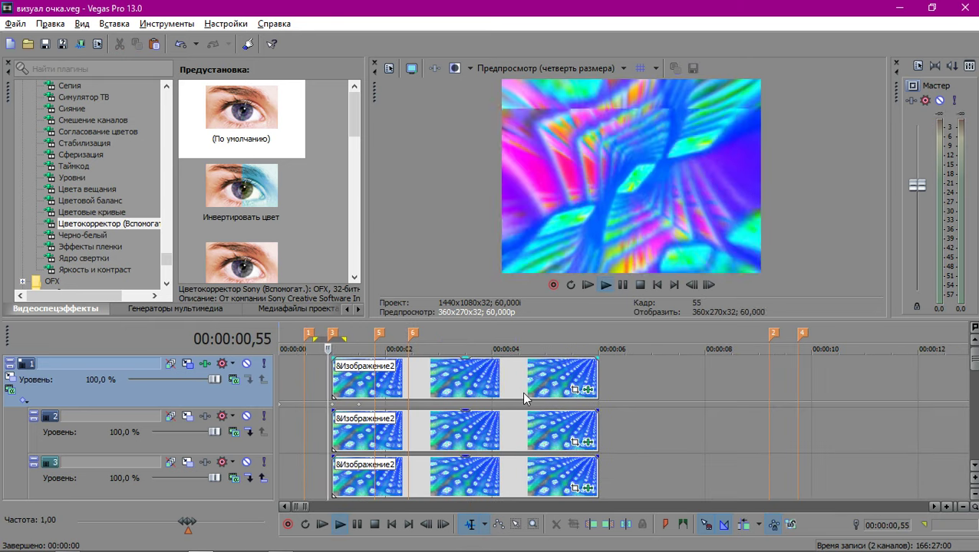
Position the playhead at 00:00:01,48 and insert an empty video track above the two child tracks of the composite.
click(374, 382)
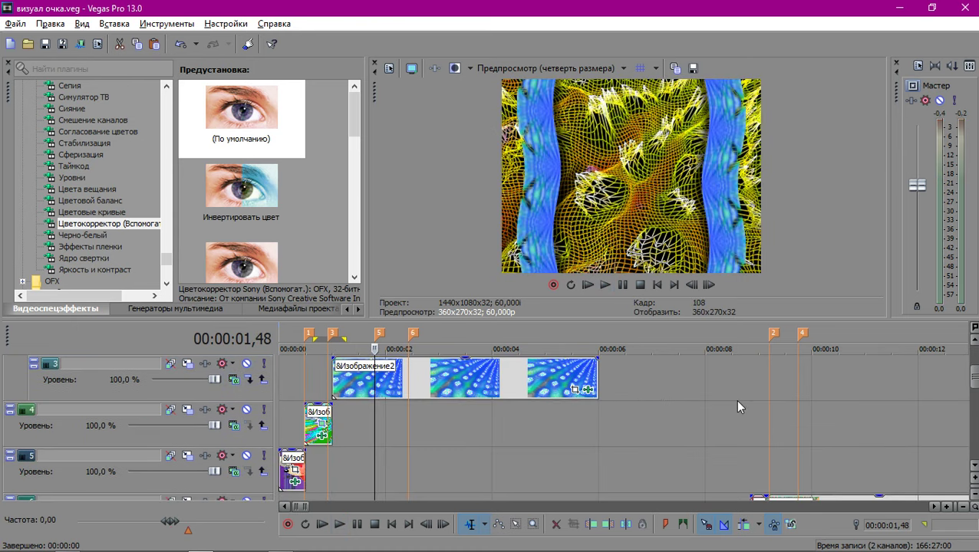
scroll(735, 399, down, 2)
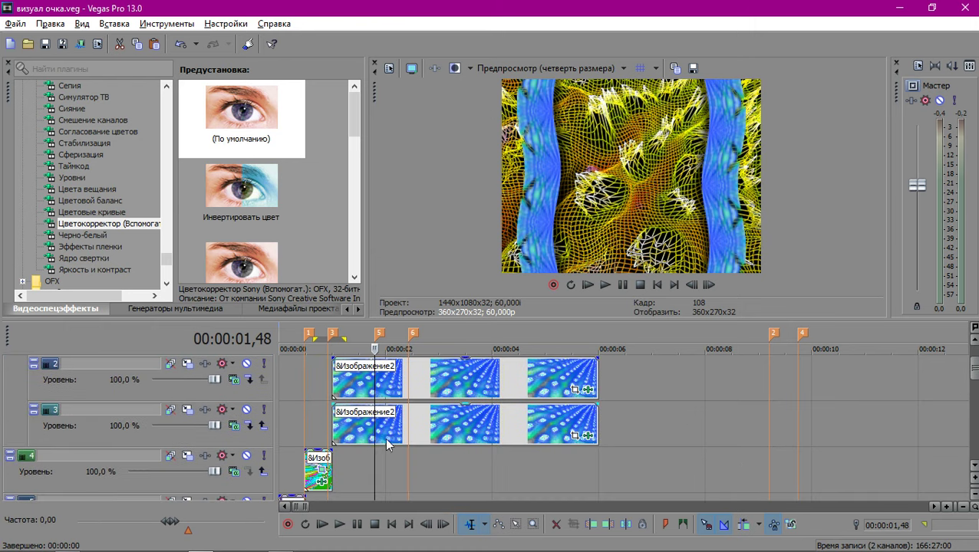
click(245, 392)
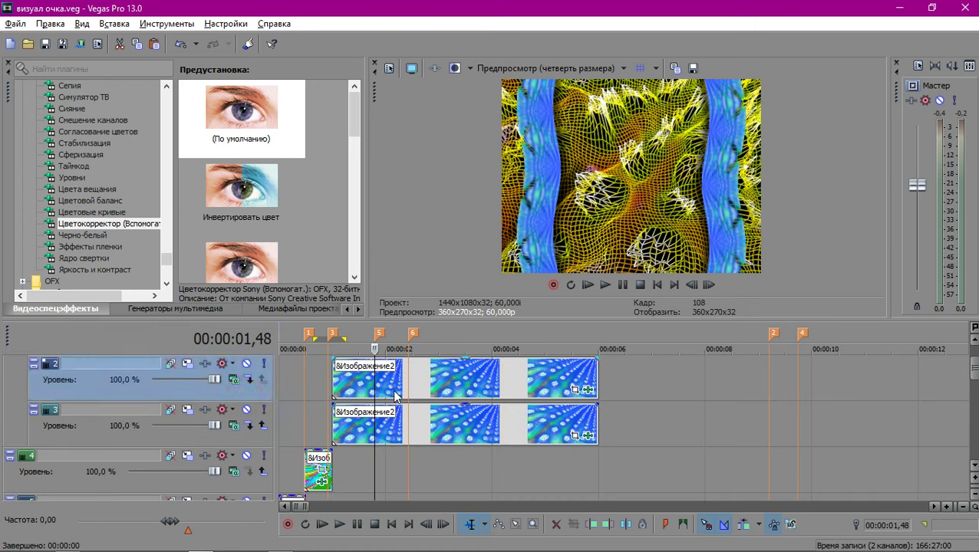
key(ctrl+shift+q)
drag(198, 397, 228, 423)
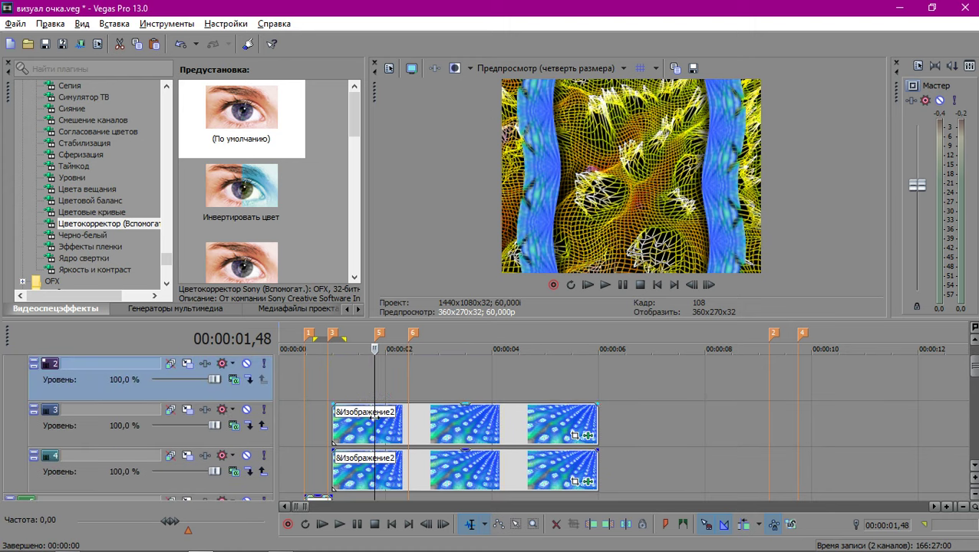
Make tracks 3 and 4 compositing children of the new empty track 2.
scroll(374, 417, up, 1)
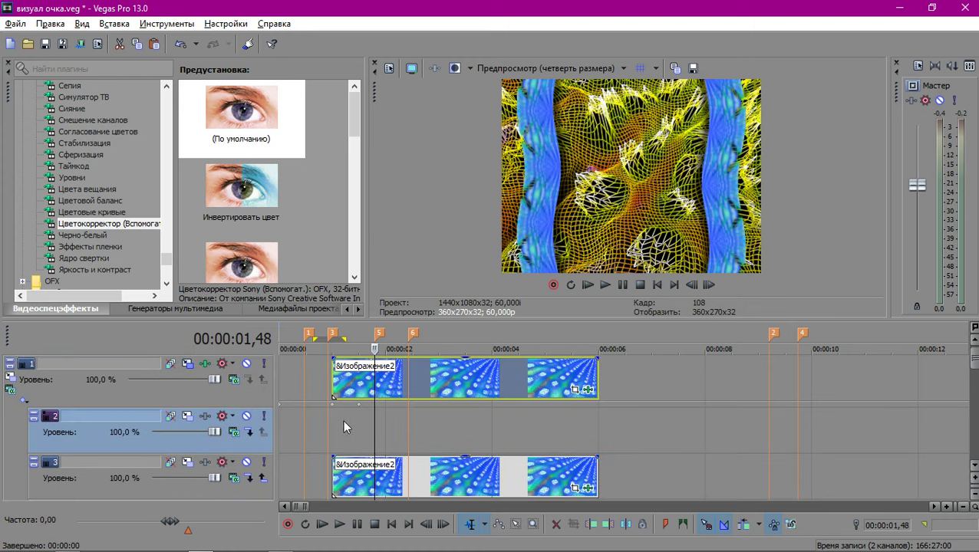
scroll(343, 420, down, 1)
click(187, 443)
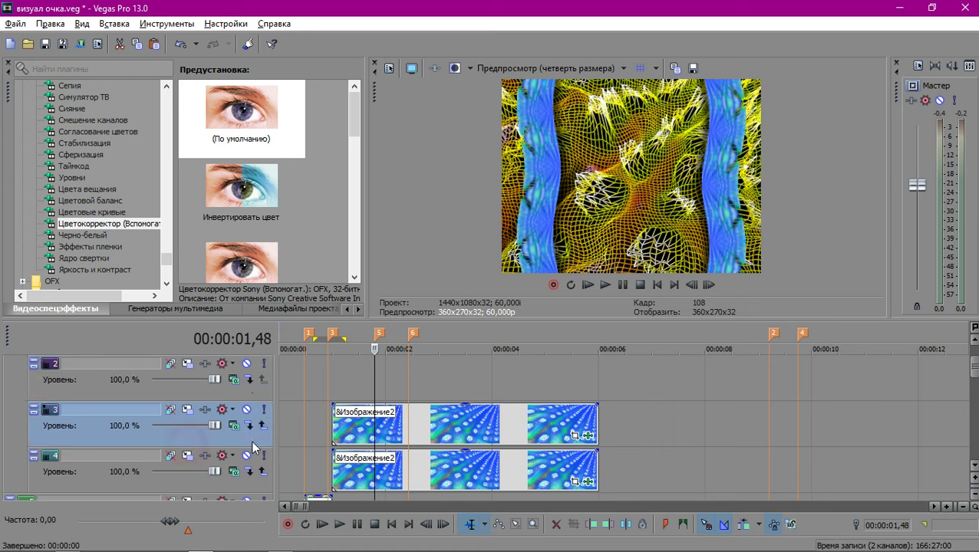
shift+click(228, 483)
click(263, 470)
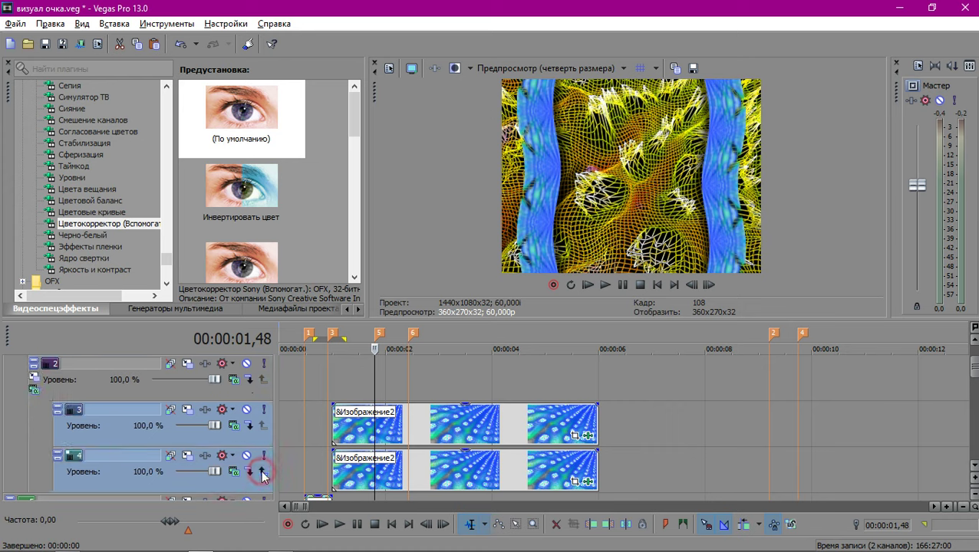
Position the playhead at the start of the strip-and-grid composite, 00:00:01,00, to view its opening frame.
click(230, 391)
scroll(665, 380, up, 2)
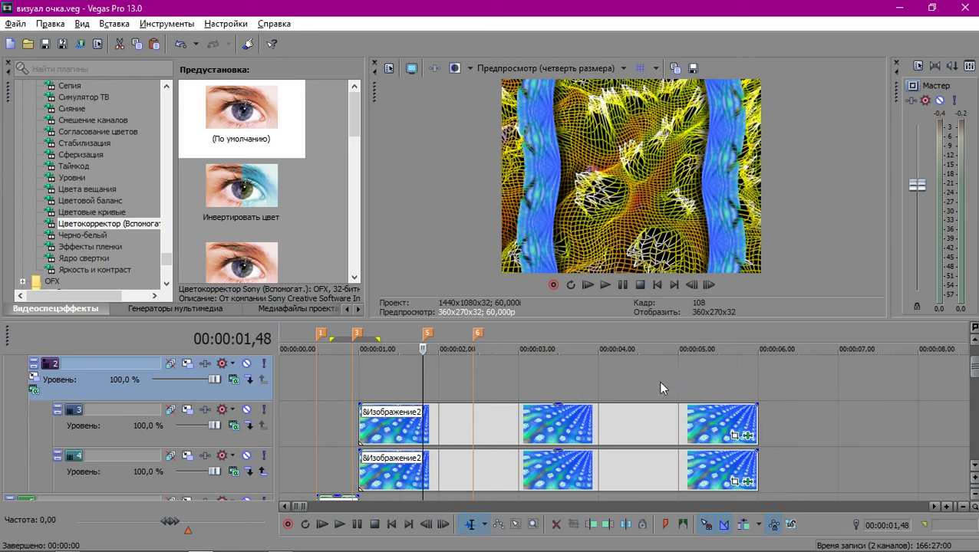
scroll(626, 399, up, 3)
click(509, 381)
click(475, 376)
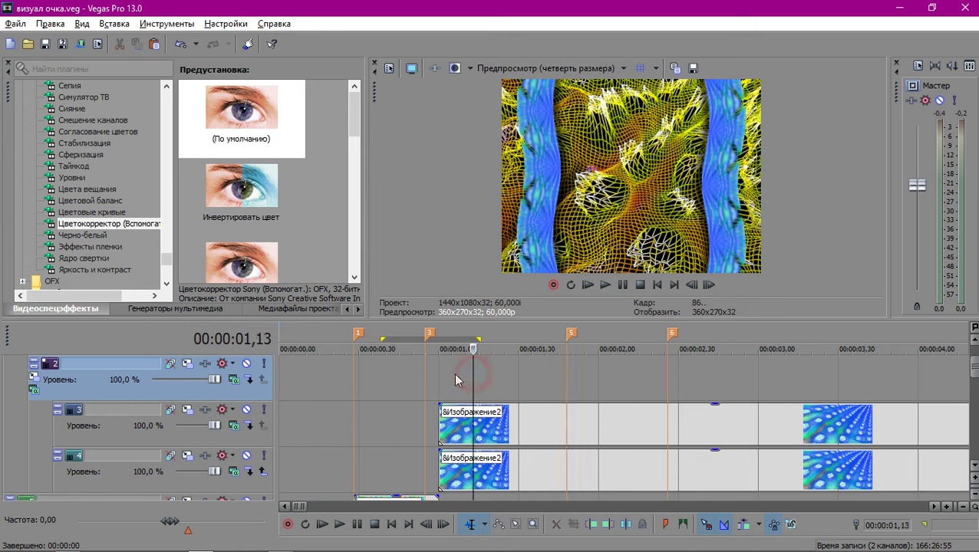
click(456, 375)
click(439, 373)
Play the FULL ENTRY reference from 00:00:09,04, just before marker 2.
scroll(608, 374, down, 5)
scroll(610, 375, down, 6)
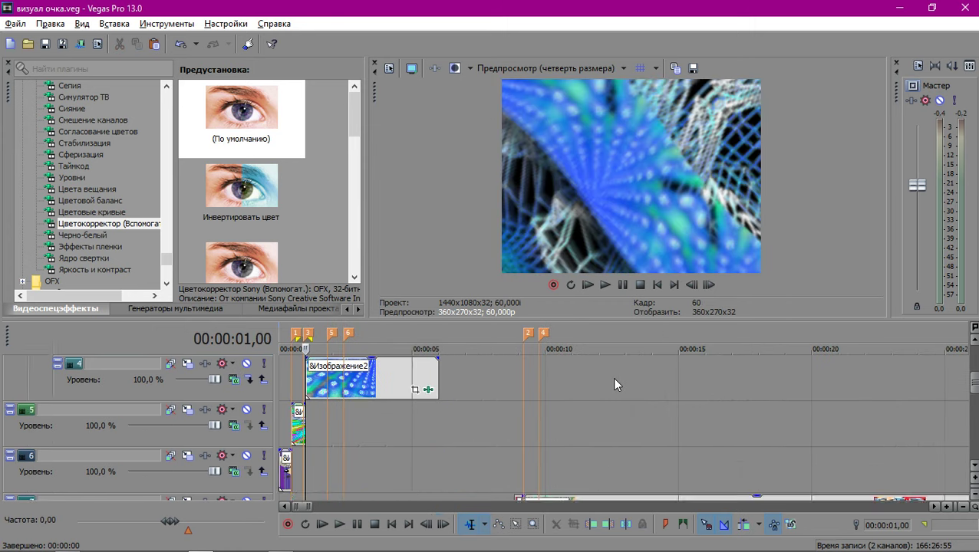
click(520, 424)
scroll(522, 417, up, 8)
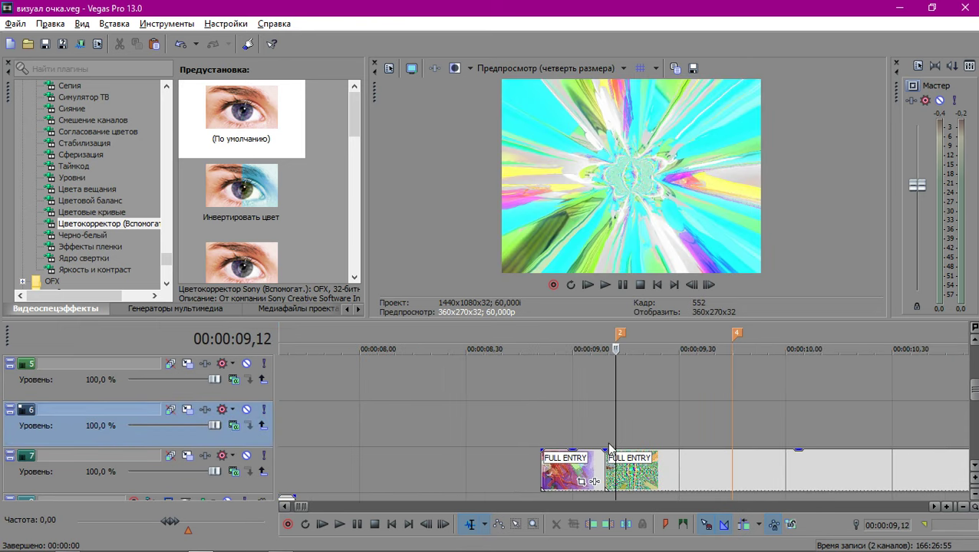
click(581, 451)
key(space)
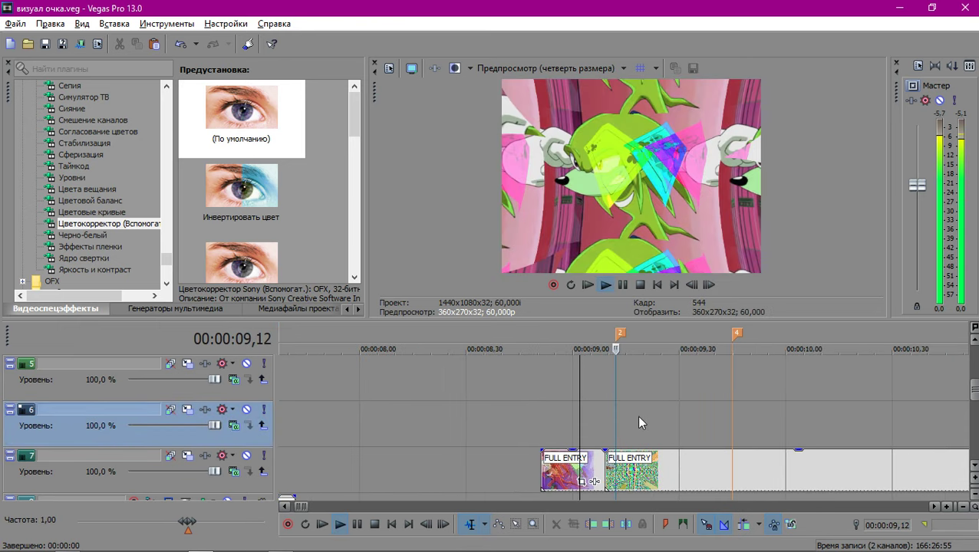
Step frame by frame through the FULL ENTRY reference around 00:00:09,50 to examine how the strip transition begins.
scroll(642, 418, down, 3)
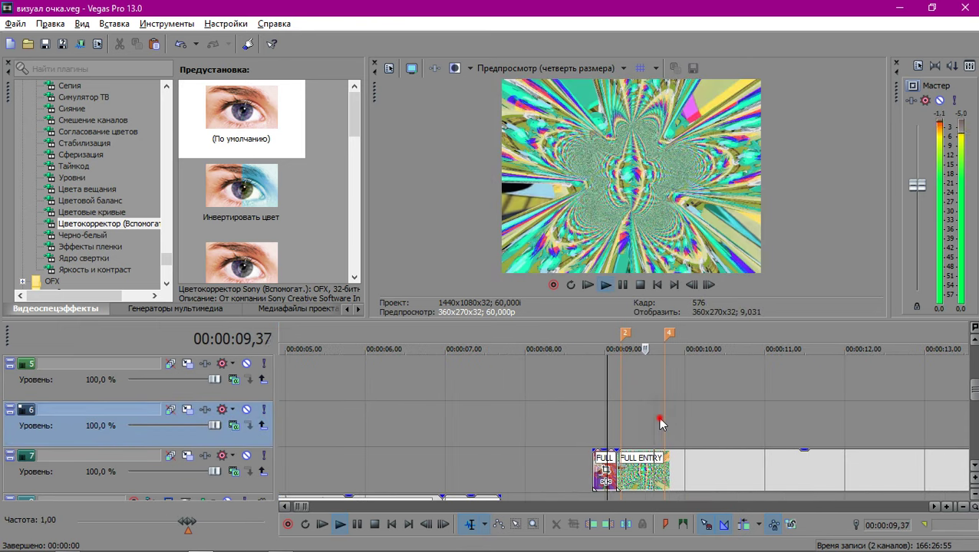
scroll(657, 416, down, 5)
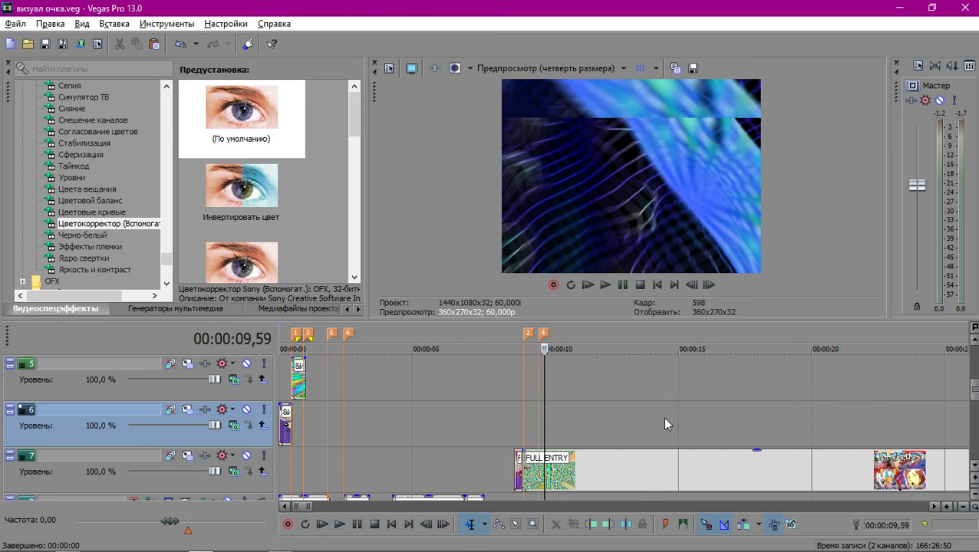
key(alt+Left)
key(alt+Left)
key(alt+Left)
key(alt+Left)
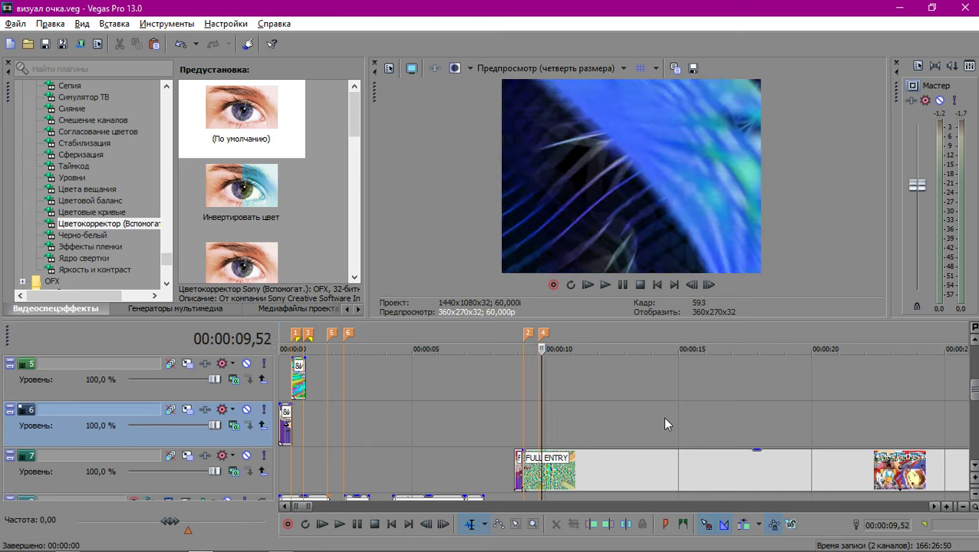
key(alt+Right)
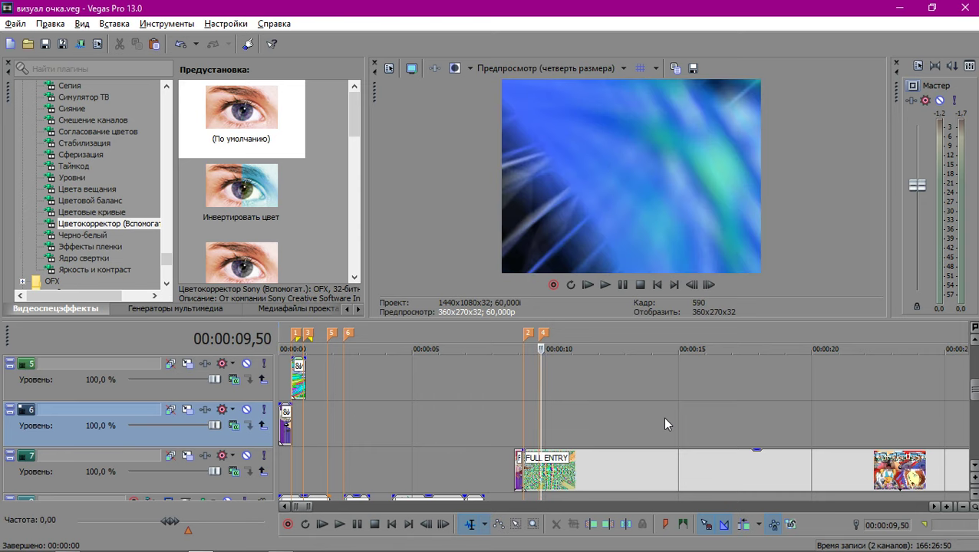
Return to the recreated sequence and place the playhead at 00:00:01,00, the start of the track 1 clip.
scroll(283, 451, down, 2)
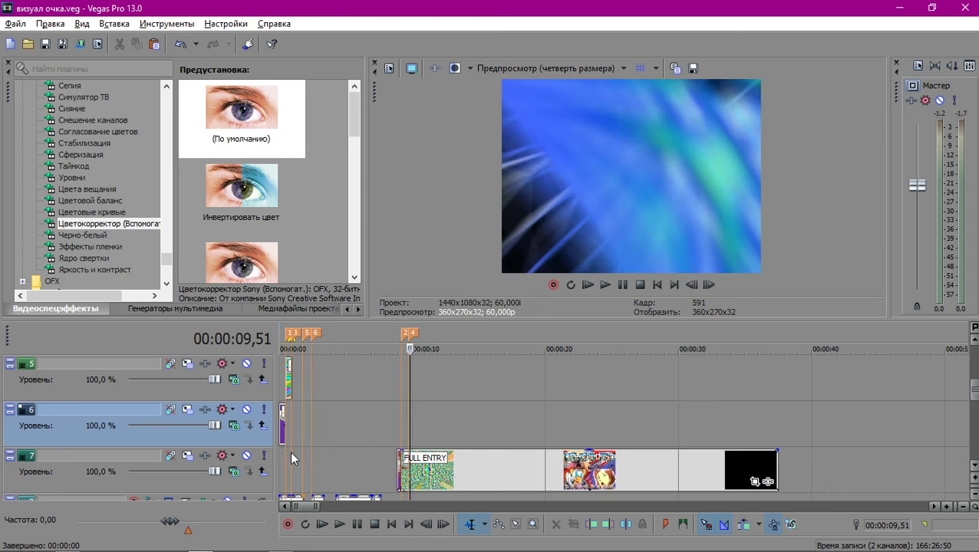
click(290, 451)
scroll(412, 414, up, 5)
scroll(443, 413, up, 3)
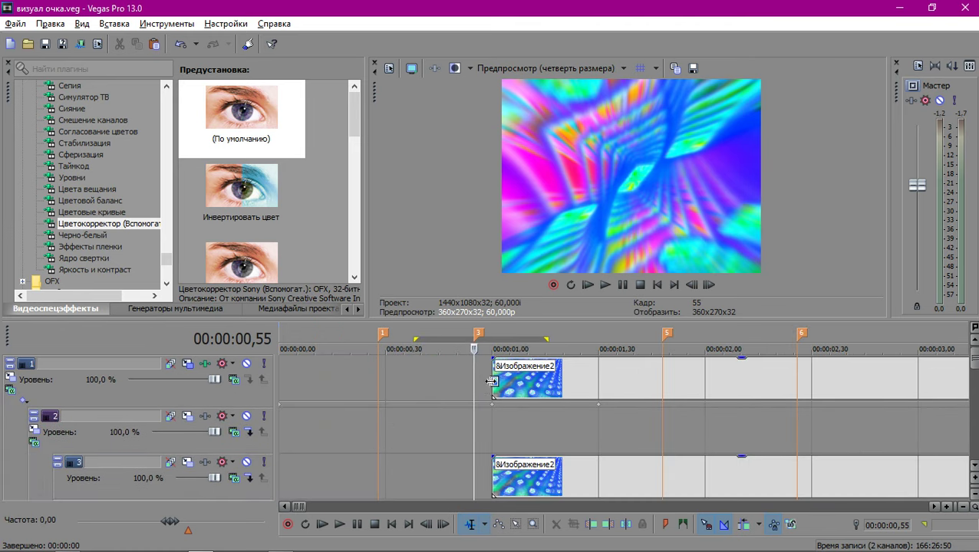
click(491, 381)
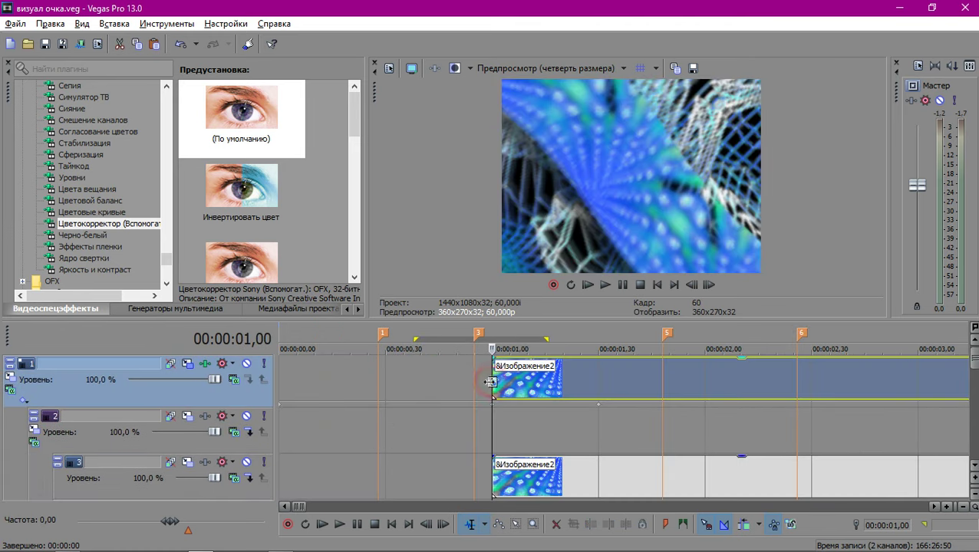
Set the Z Dist of track 1's S_WarpPerspective effect to 0,150 at 00:00:01,00.
click(206, 365)
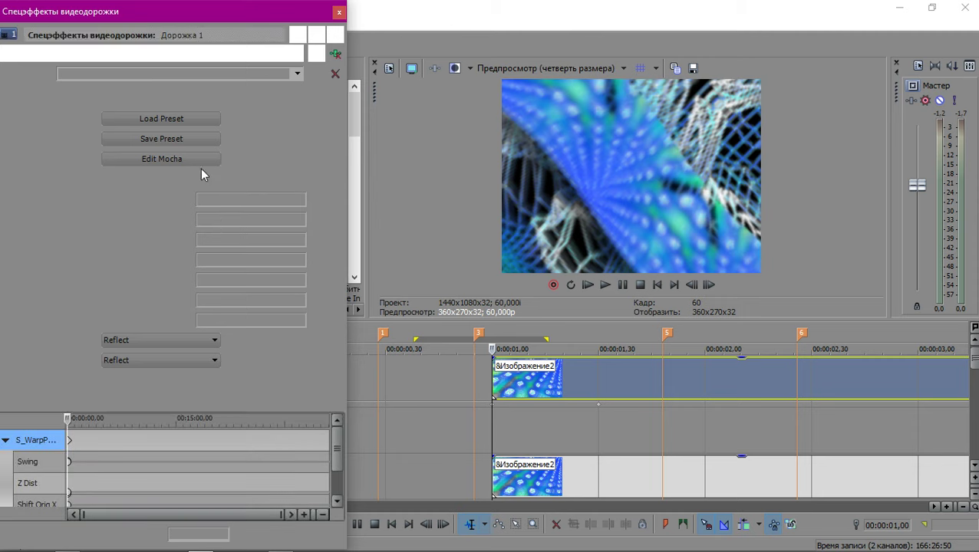
click(243, 259)
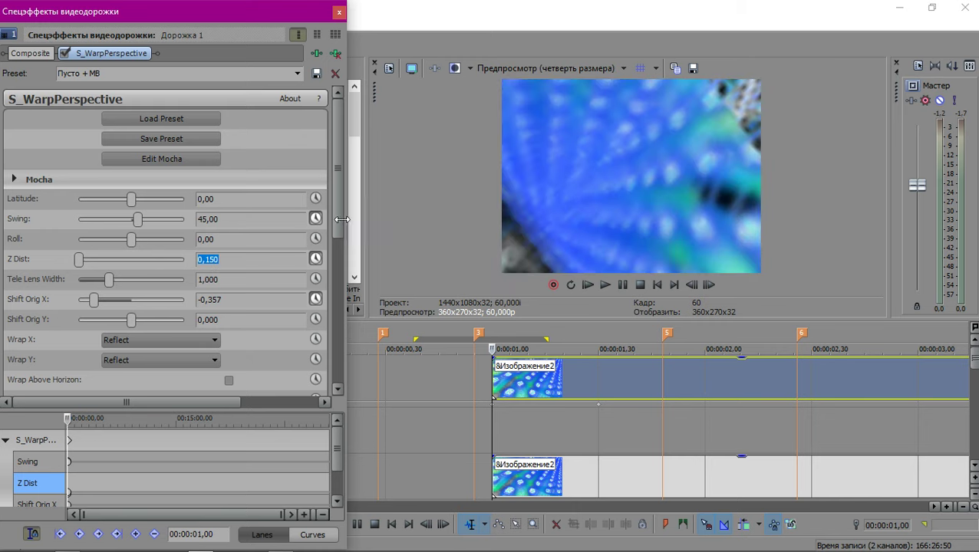
click(251, 261)
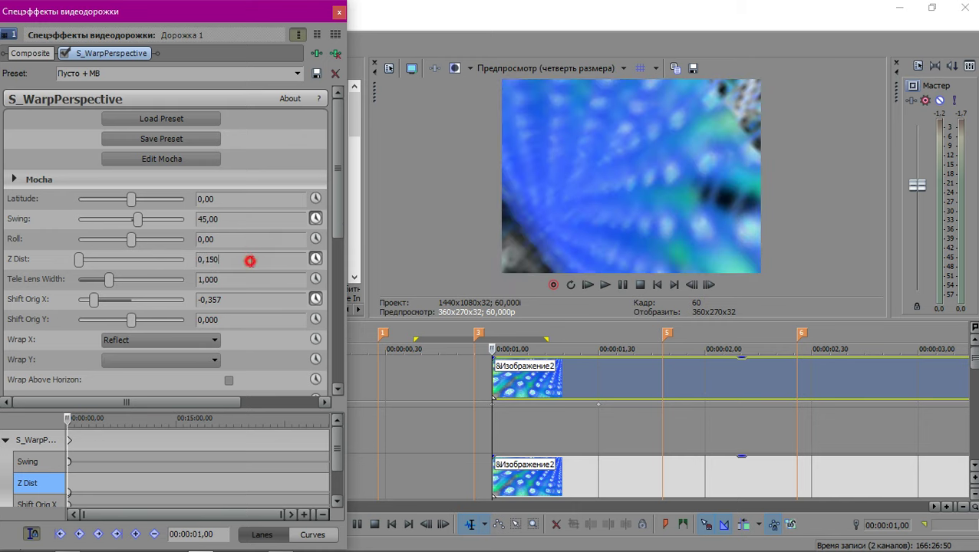
click(340, 13)
Advance three frames to 00:00:01,03 to check the changed perspective at the start of the composite.
key(Right)
key(Right)
key(Right)
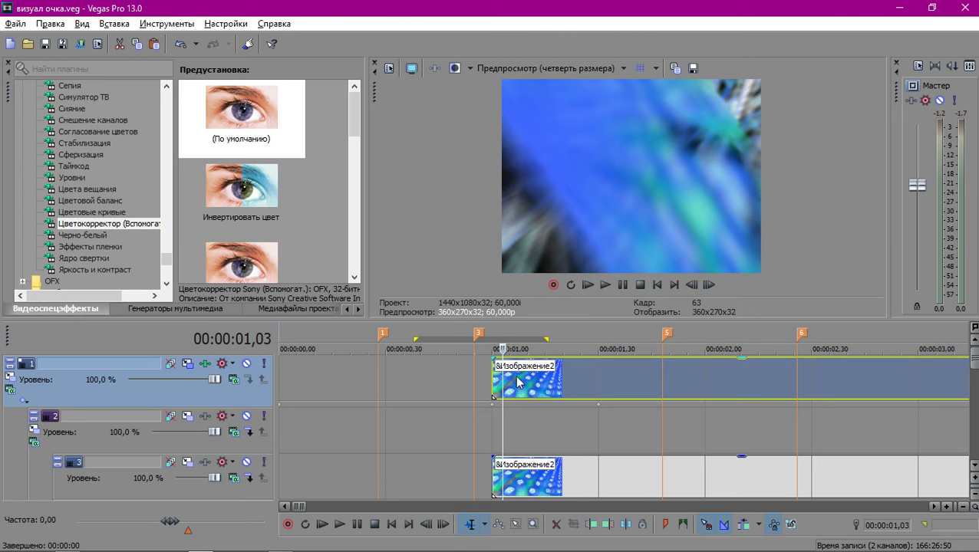
scroll(517, 382, down, 10)
scroll(592, 439, down, 2)
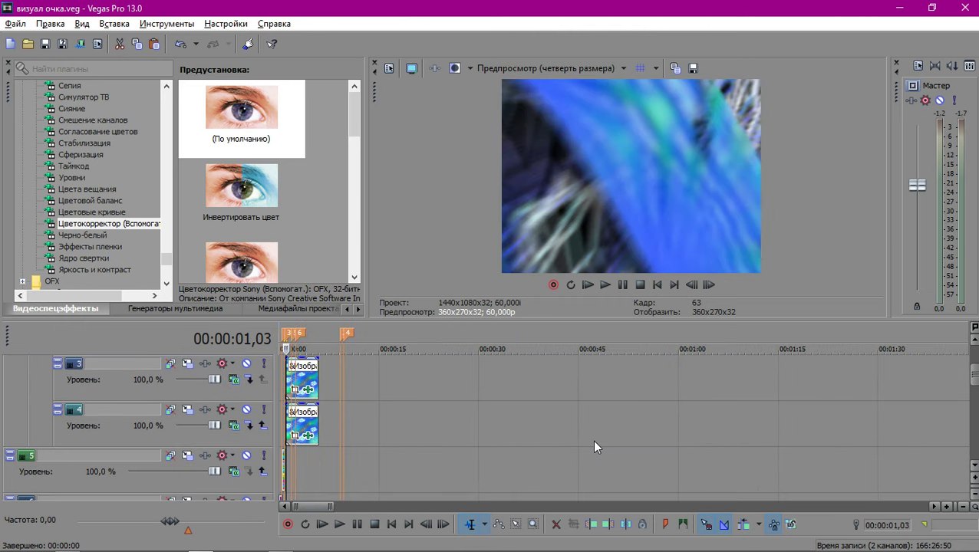
scroll(592, 440, down, 5)
scroll(543, 394, up, 5)
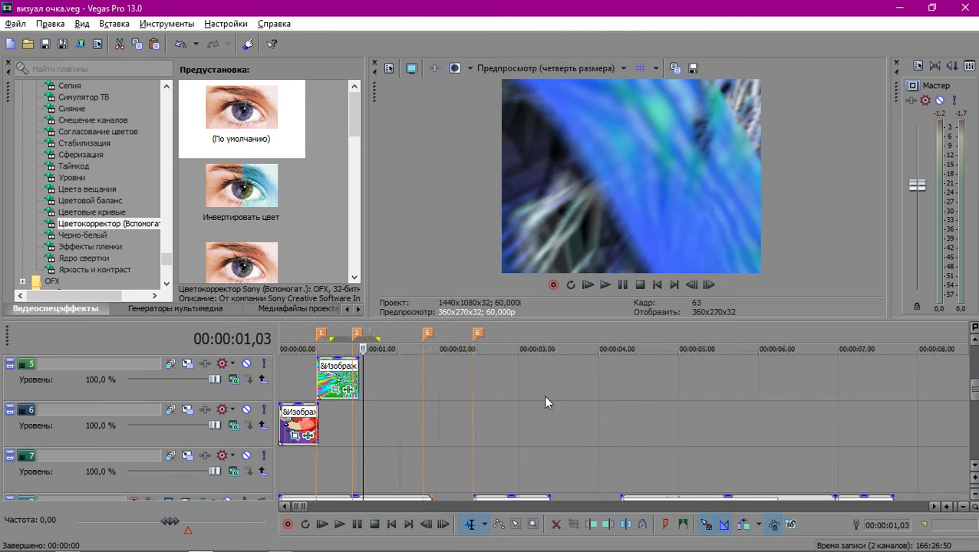
scroll(563, 402, up, 4)
Preview the track 1 clip from its start and place the playhead at 00:00:01,04.
double_click(615, 390)
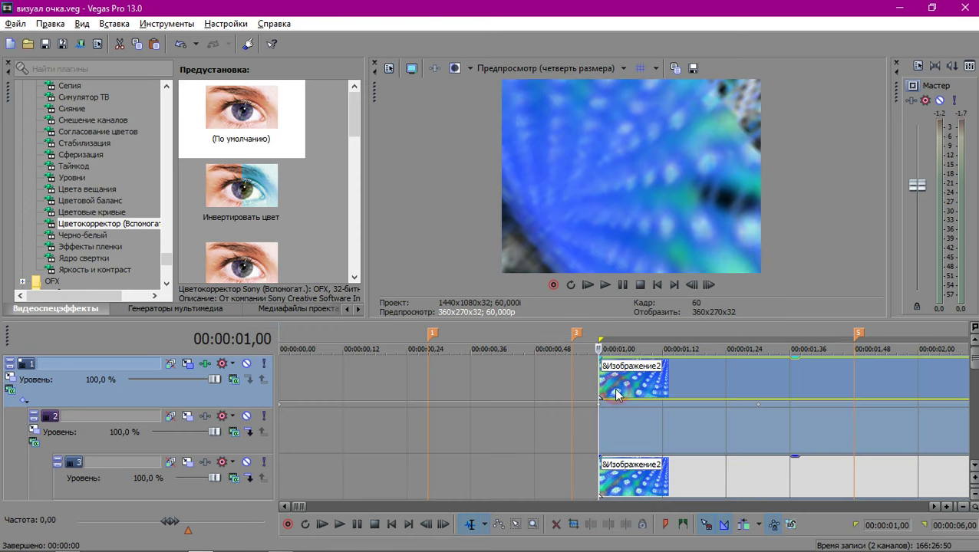
key(space)
click(618, 393)
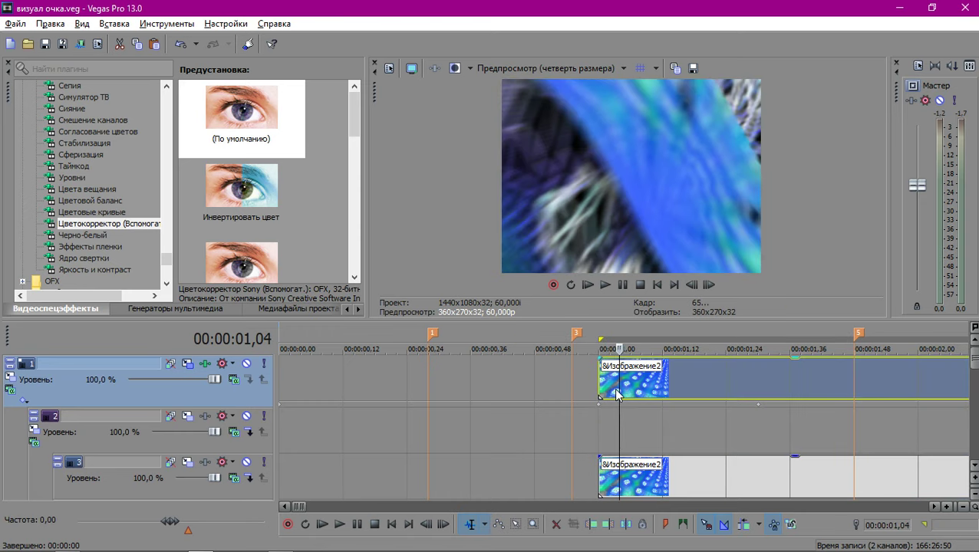
Step frame by frame from 00:00:01,04 to 00:00:01,49 to examine the perspective move and the grid's colour shift.
key(Right)
key(Right)
key(Right)
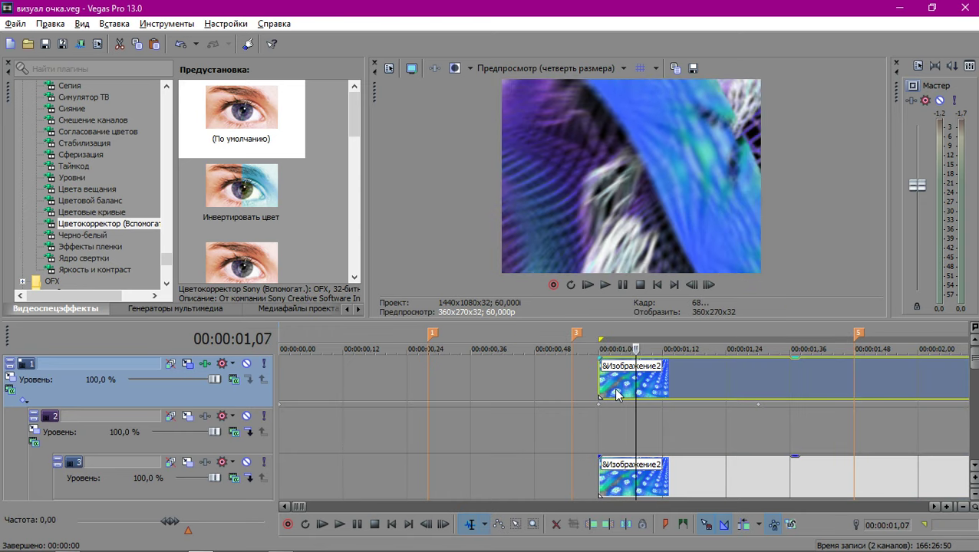
key(Right)
key(Right)
key(Right)
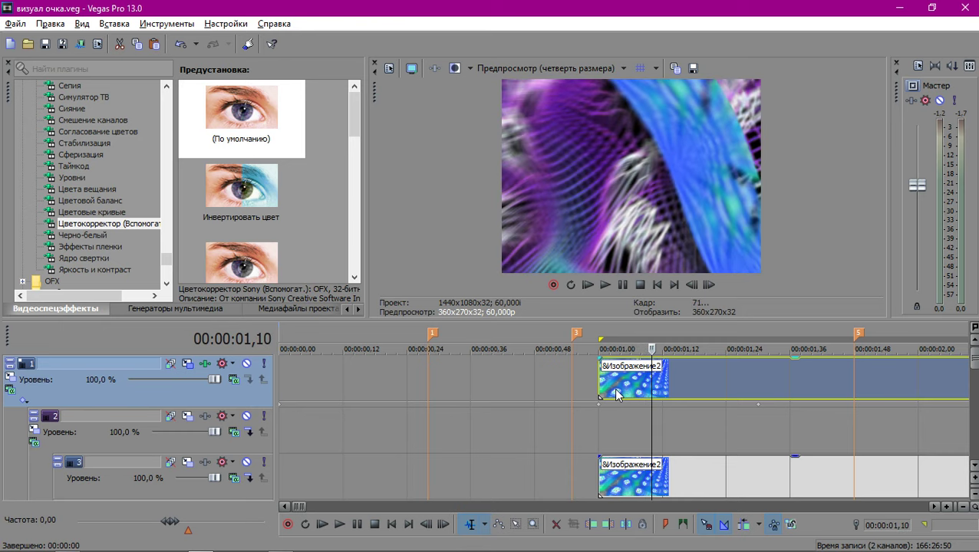
key(Right)
key(Right)
key(Right)
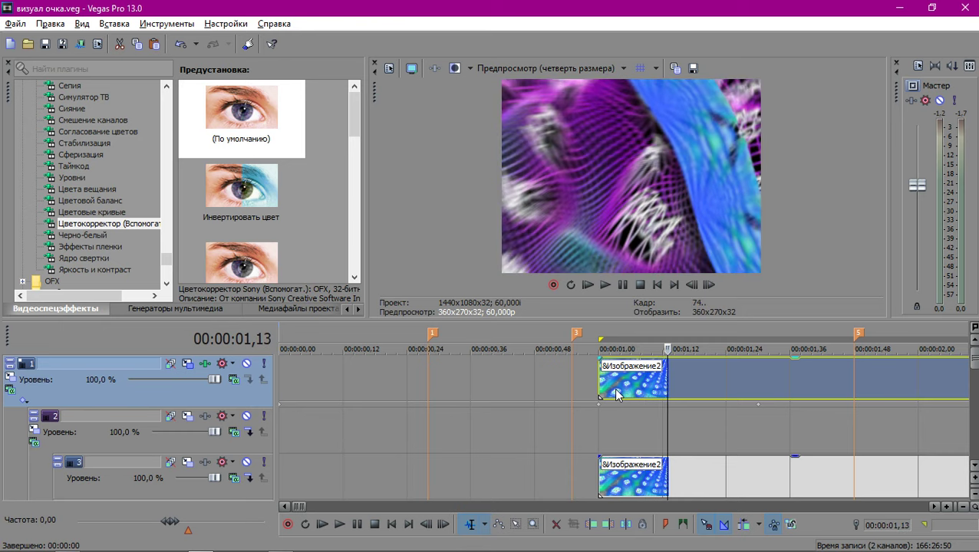
key(Right)
key(Right)
key(Right)
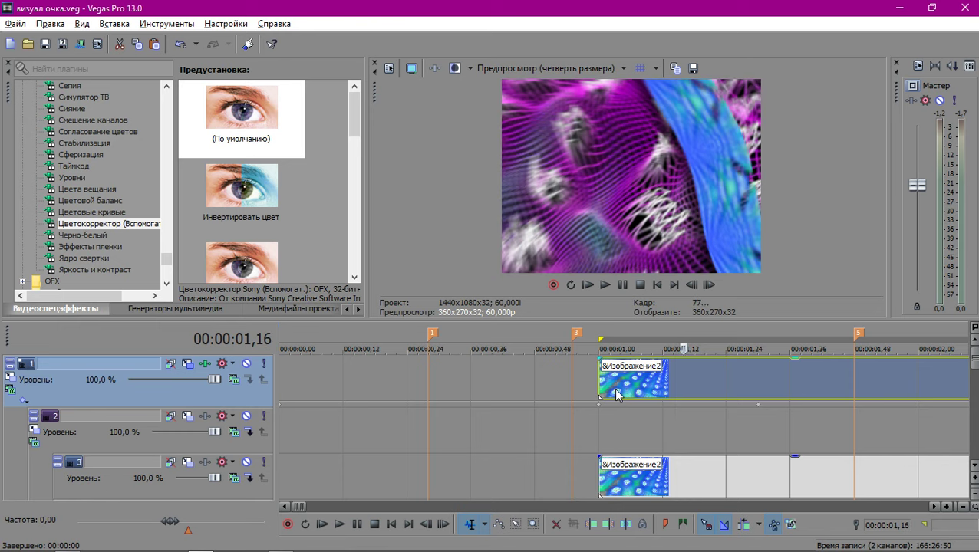
key(Right)
key(Right)
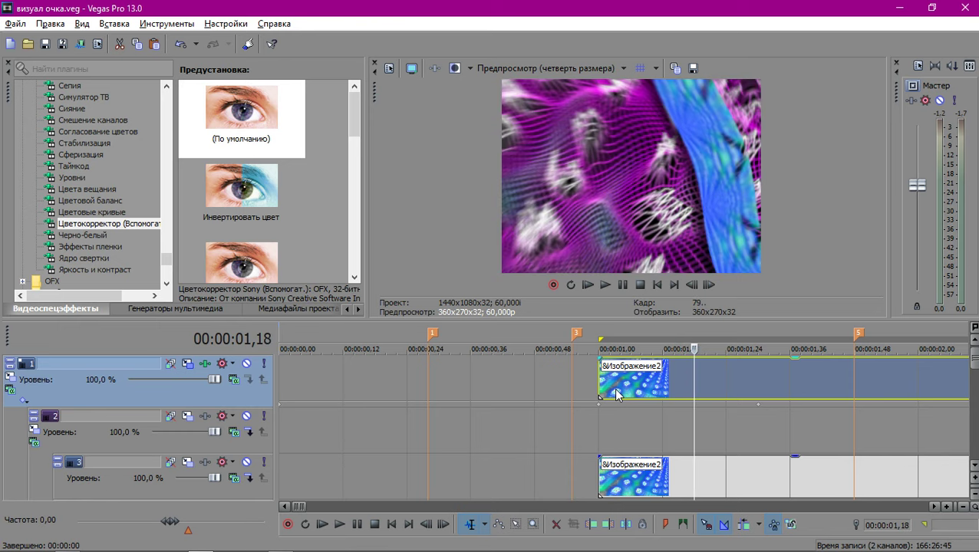
key(Right)
key(Right)
key(Right)
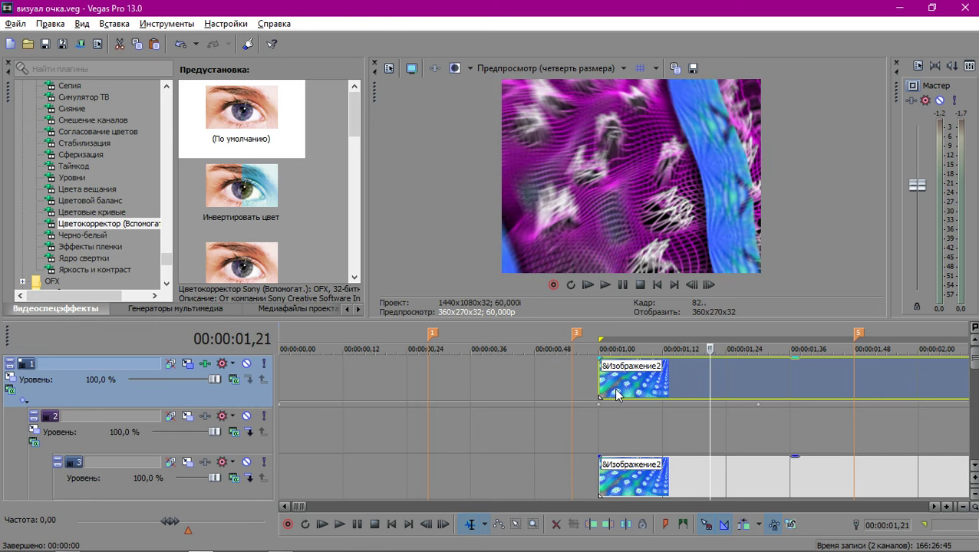
key(Right)
key(Right)
key(Right)
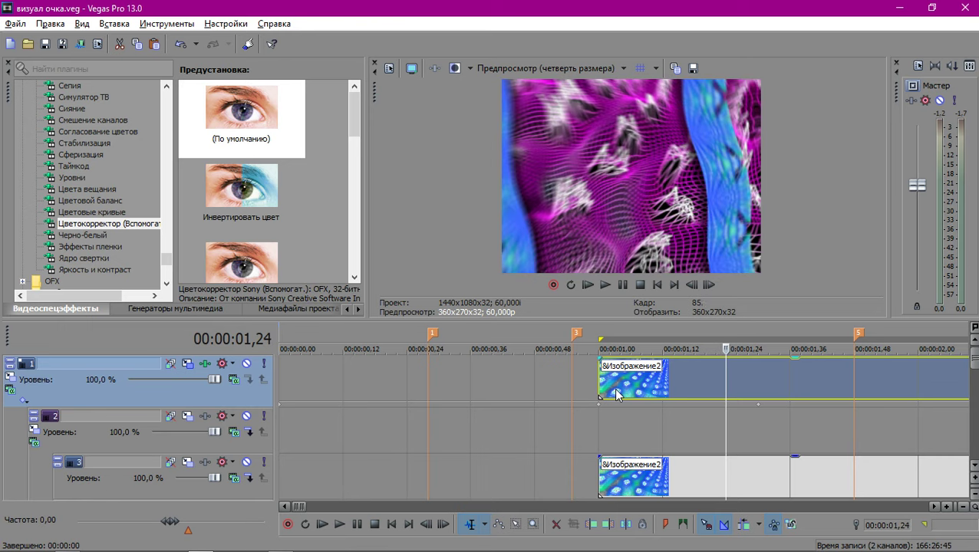
key(Right)
key(Right)
key(Right)
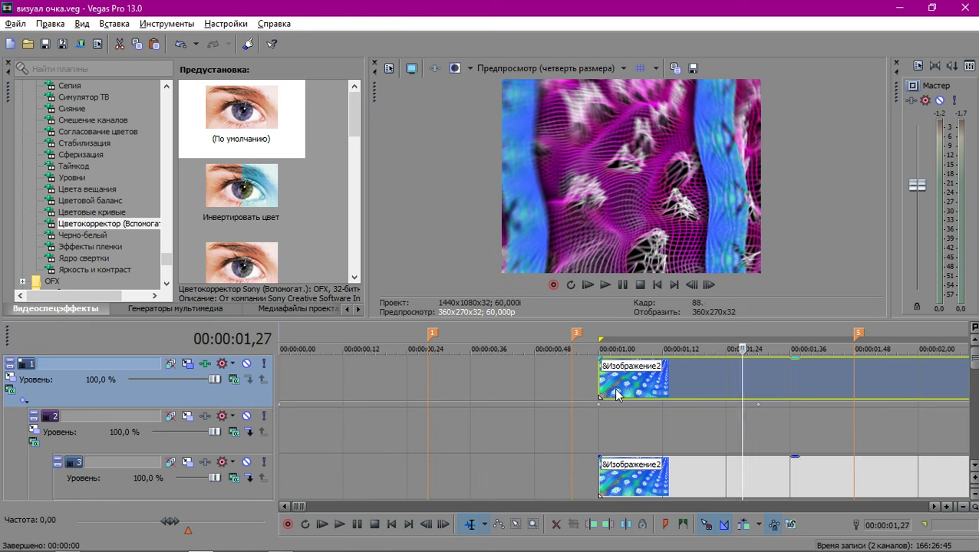
key(Right)
key(Right)
key(Right)
key(Right)
key(Right)
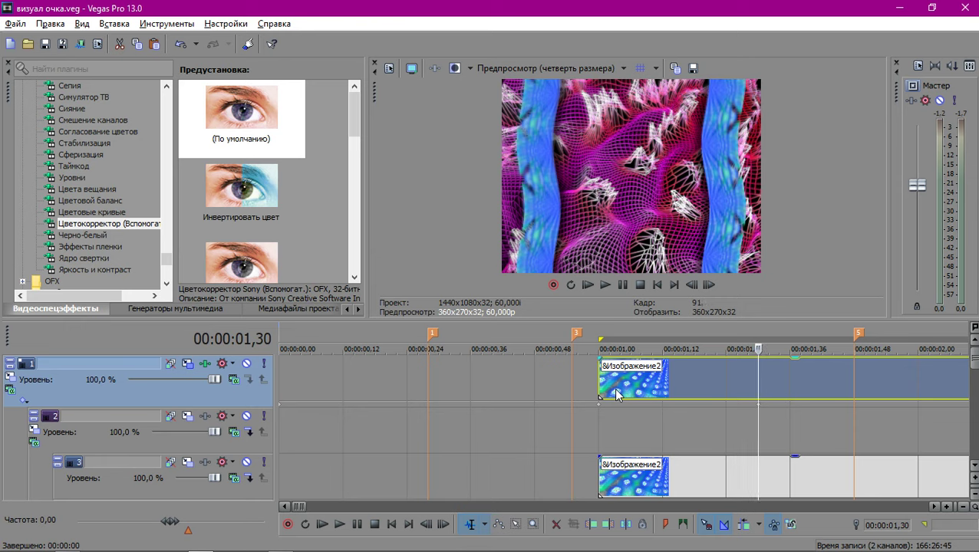
key(Right)
key(Right)
key(Right)
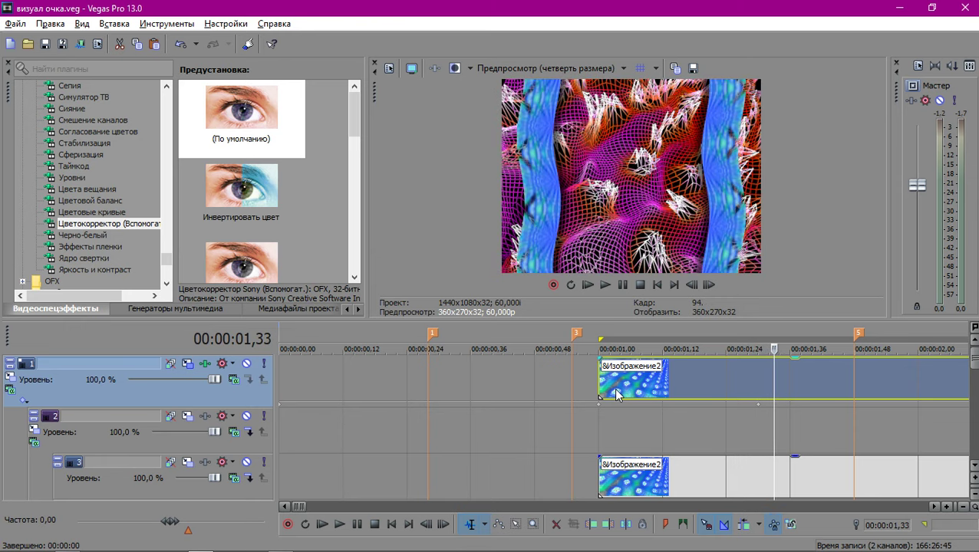
key(Right)
key(Right)
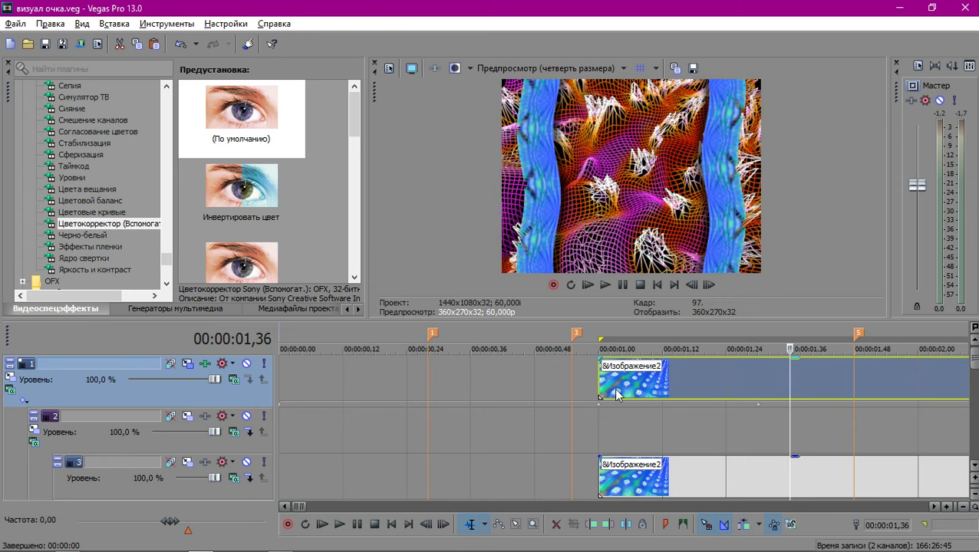
key(Right)
key(Right)
key(Right)
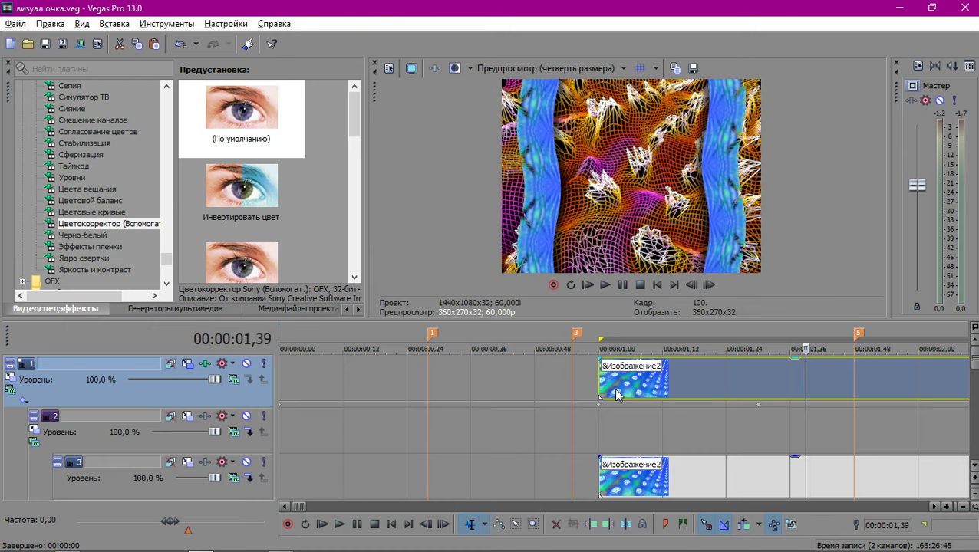
key(Right)
key(Right)
key(Right)
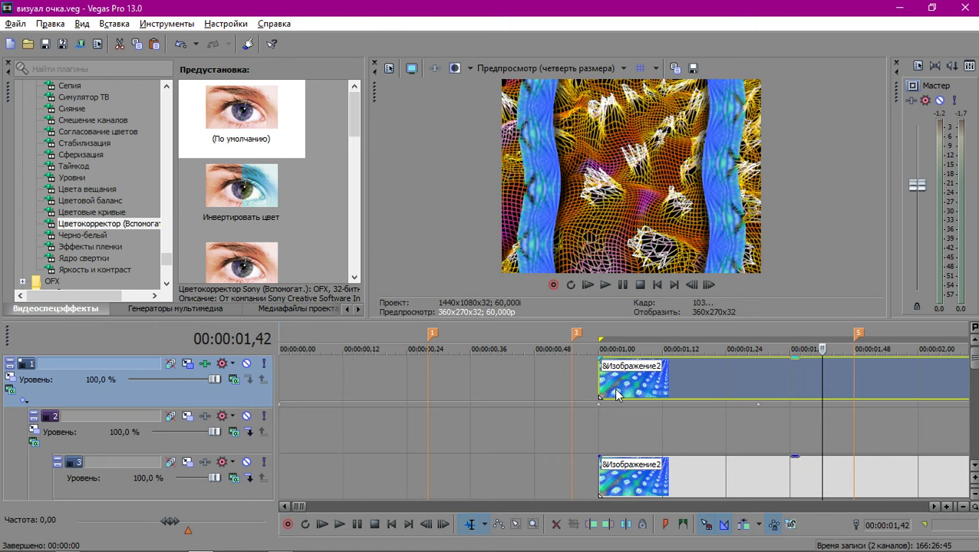
key(Right)
key(Right)
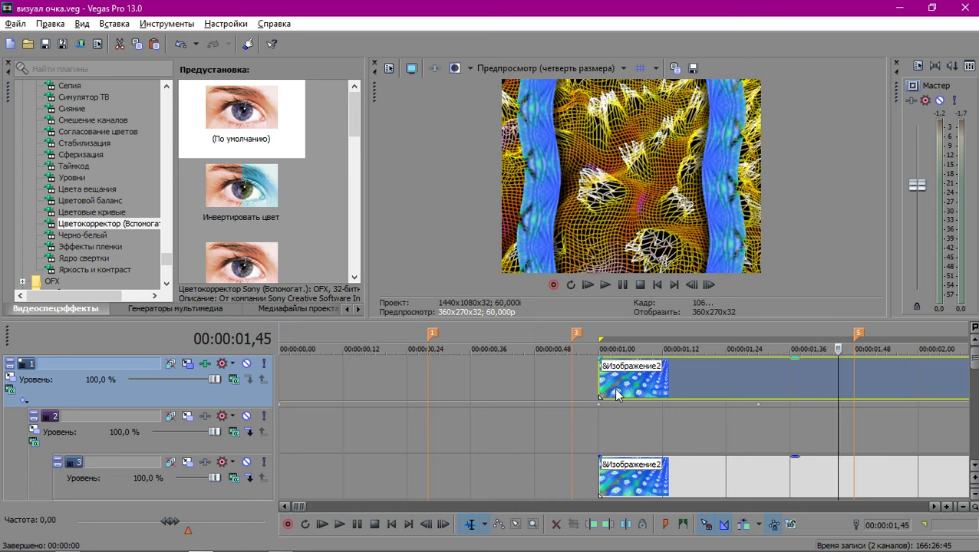
key(Right)
key(Right)
key(Right)
key(Right)
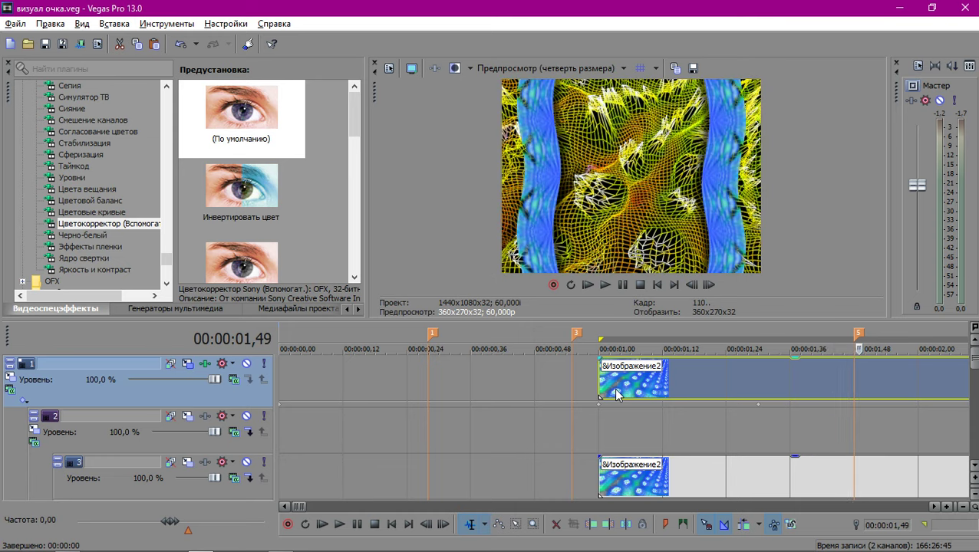
Preview the track 1 clip from 00:00:01,00 and stop playback at 00:00:01,31.
key(Right)
double_click(617, 395)
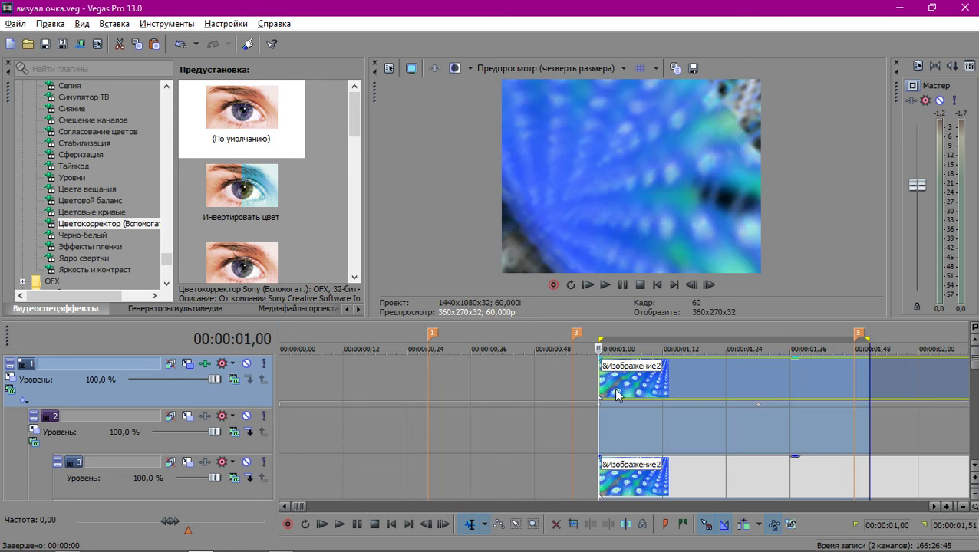
key(space)
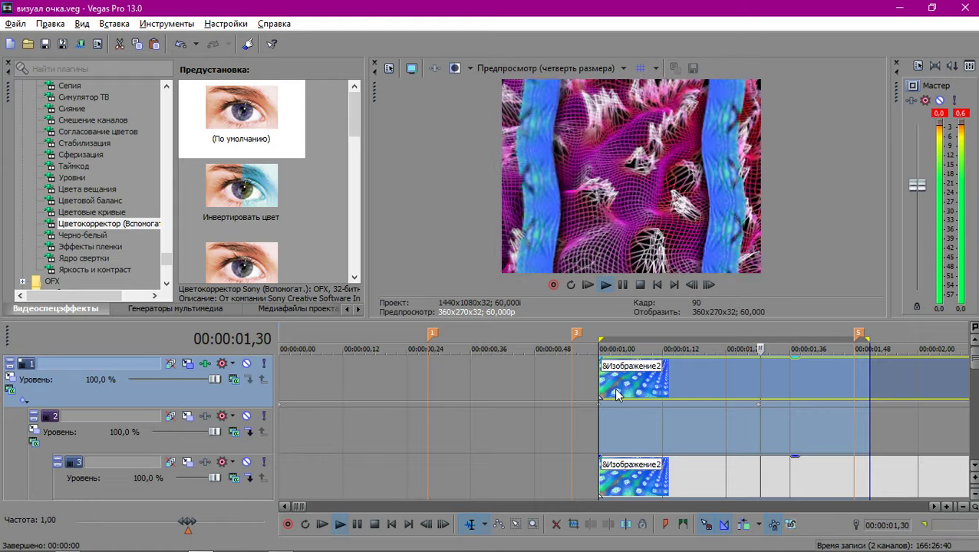
click(586, 347)
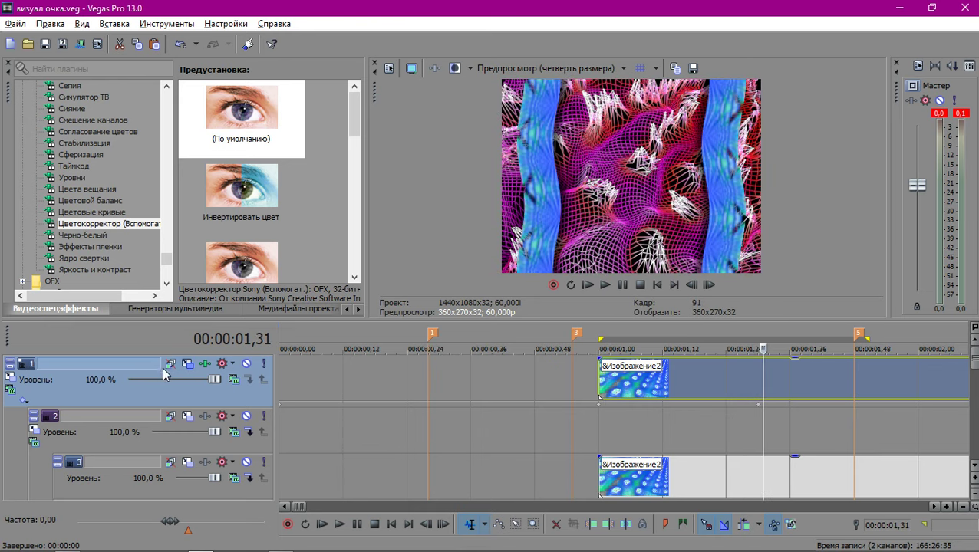
In track 1's S_WarpPerspective effect, change the Swing keyframe at 00:00:01,00 to an interpolation that starts fast and eases out.
click(206, 364)
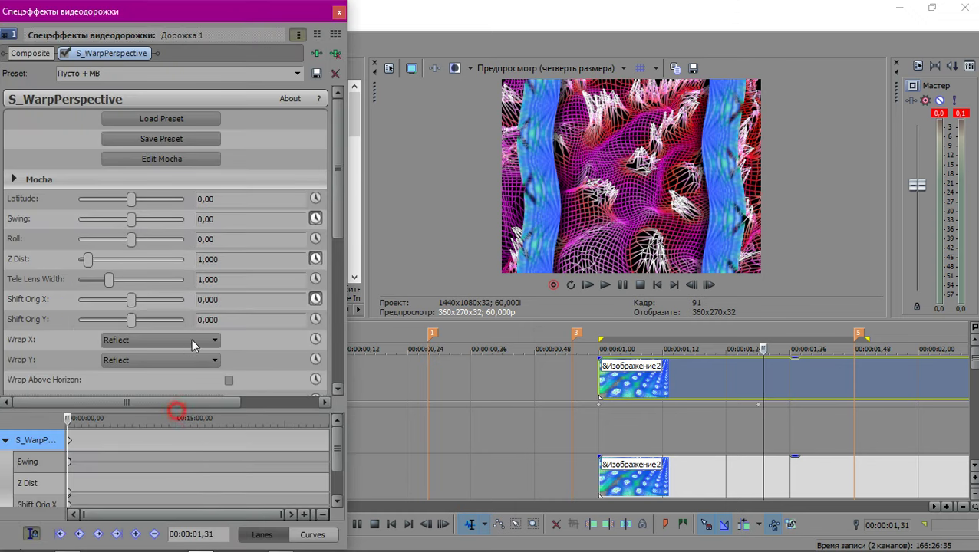
drag(192, 340, 192, 334)
scroll(142, 424, up, 5)
click(135, 386)
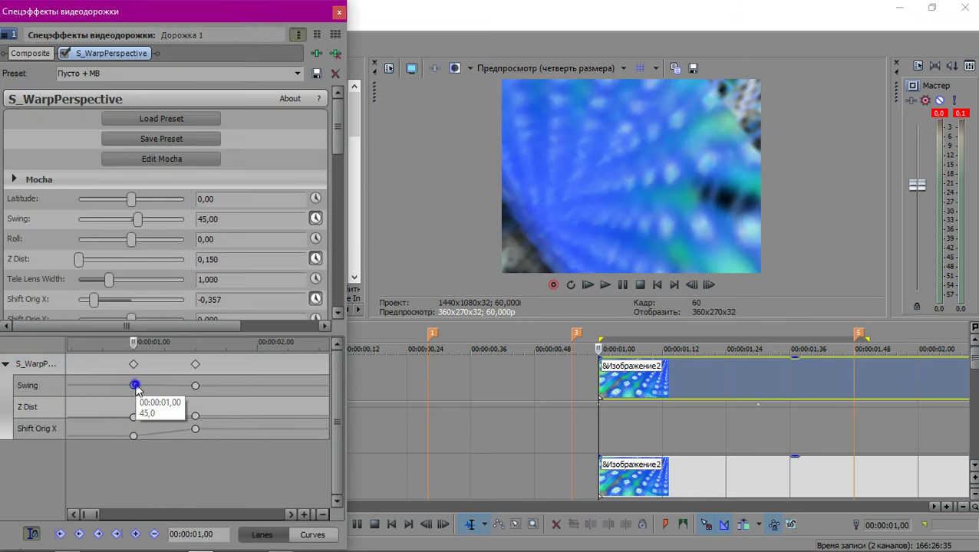
right_click(136, 385)
click(168, 287)
Give the Z Dist and Shift Orig X keyframes at 00:00:01,00 the same fast-start, ease-out interpolation as the Swing keyframe.
scroll(129, 424, down, 5)
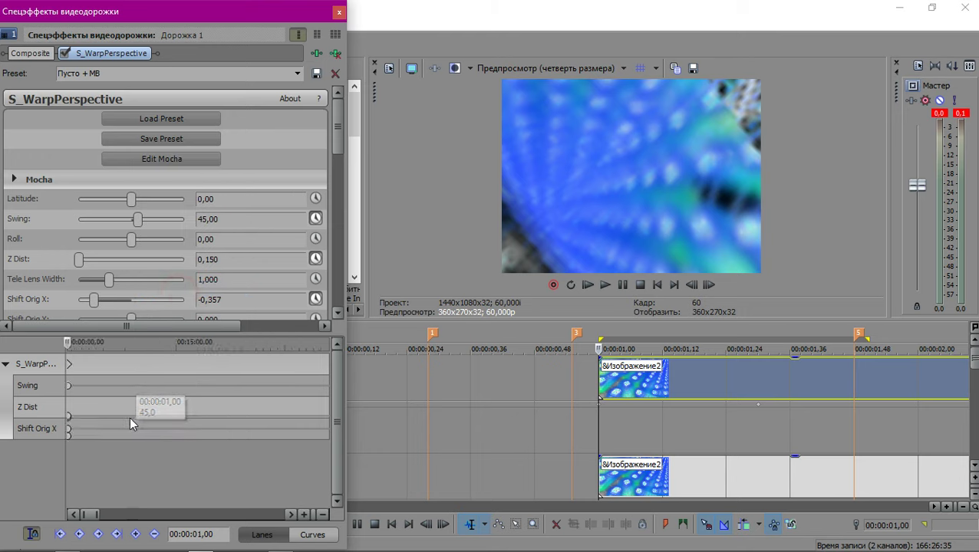
scroll(129, 416, up, 5)
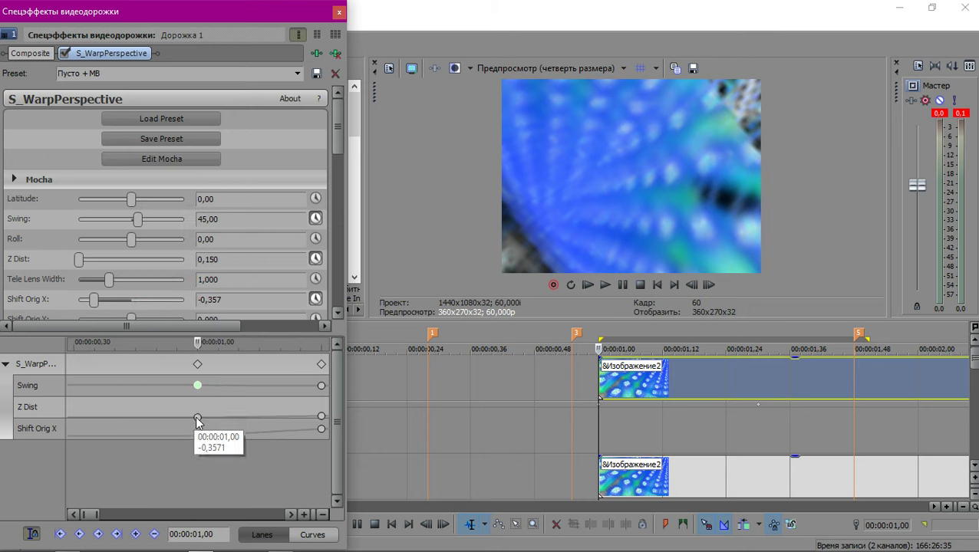
right_click(197, 418)
click(232, 320)
click(198, 436)
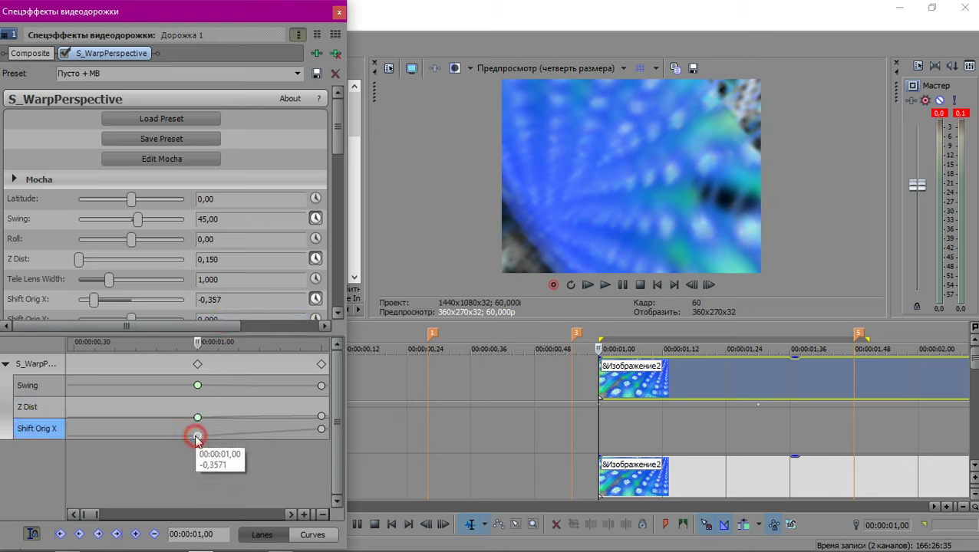
right_click(197, 436)
click(232, 323)
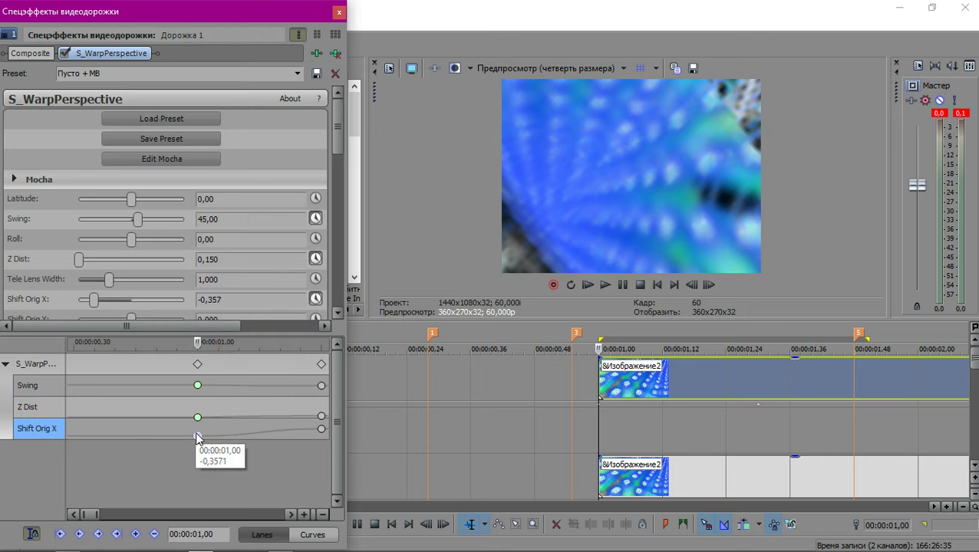
right_click(197, 436)
click(231, 341)
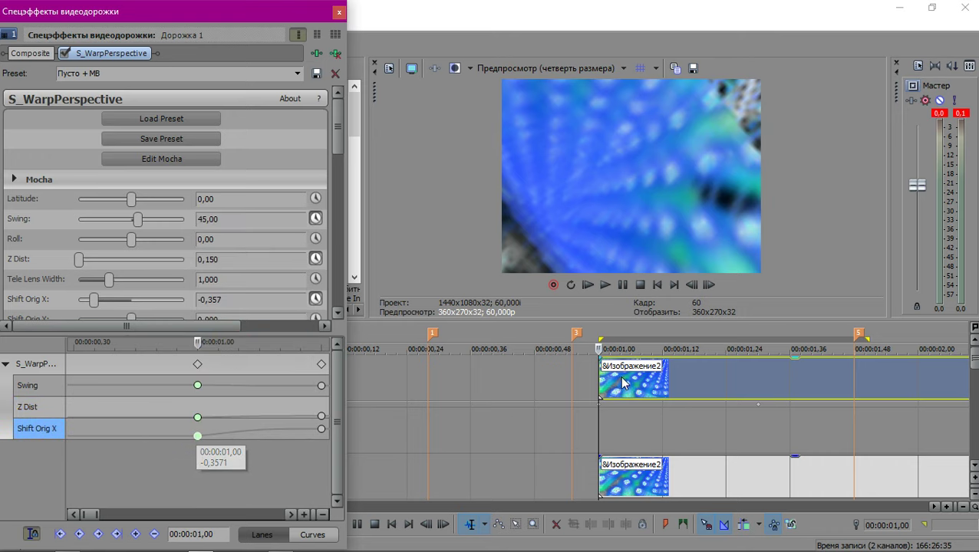
Step forward frame by frame from 00:00:01,00 past 00:00:01,11 to check how the eased perspective move begins.
click(596, 372)
key(space)
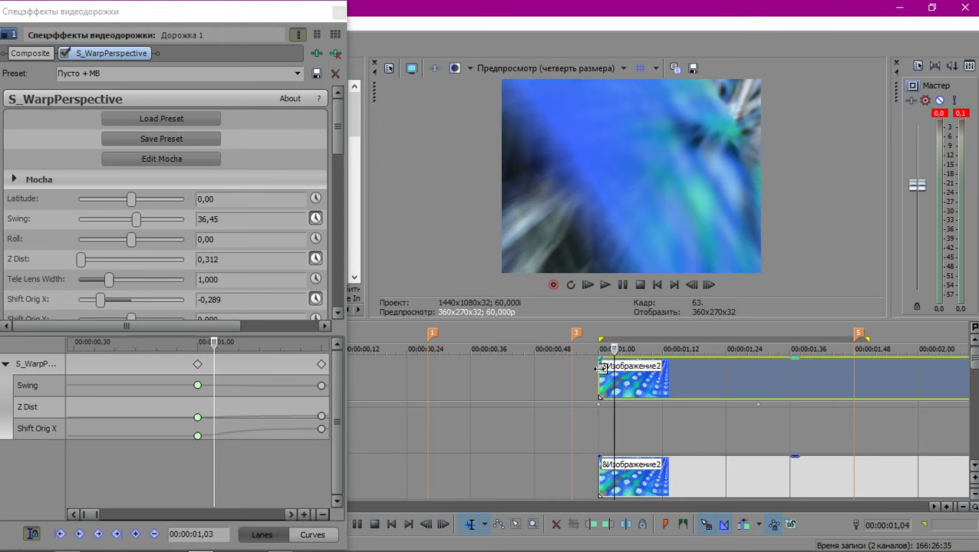
key(Right)
key(Right)
key(Right)
key(Right)
key(Right)
key(Right)
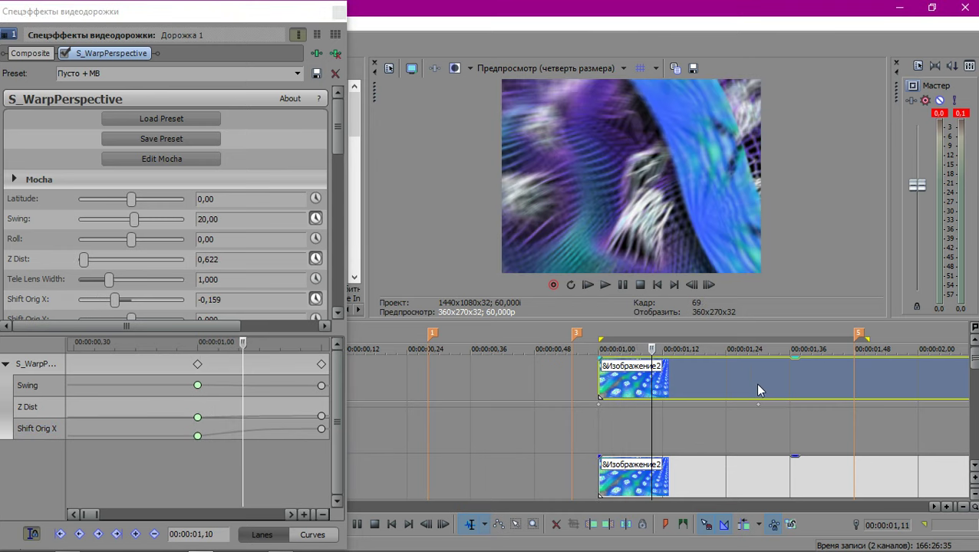
key(Right)
key(Right)
key(Right)
Step back frame by frame from 00:00:01,33 to 00:00:01,23 to check the move's ending, and close the track effects window.
click(774, 382)
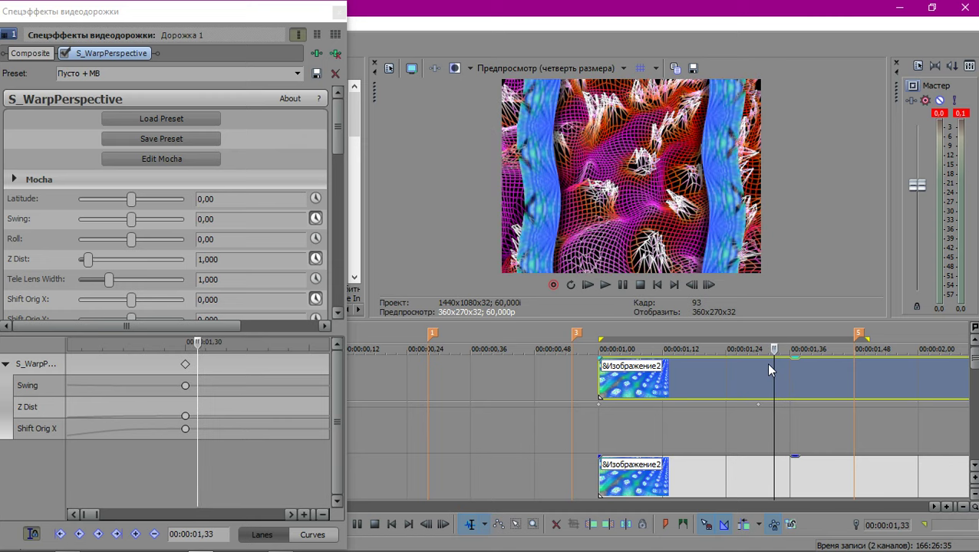
key(Left)
key(Left)
key(Left)
key(Left)
key(Left)
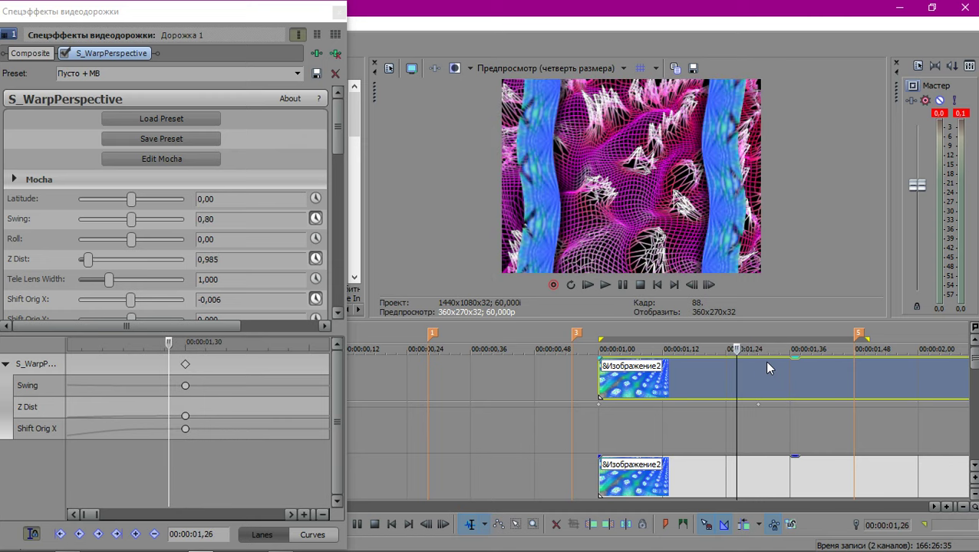
key(Left)
key(Left)
key(Left)
key(Left)
click(336, 14)
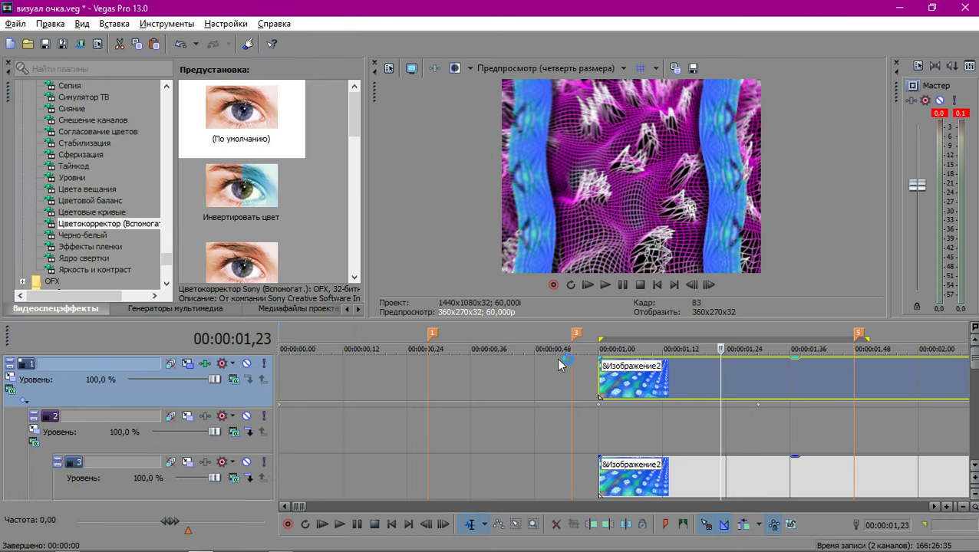
Check the last frames of the perspective move and place the playhead at its closing keyframe at 00:00:01,30.
drag(711, 411, 779, 421)
scroll(718, 397, down, 1)
key(Right)
key(Right)
key(Right)
key(Right)
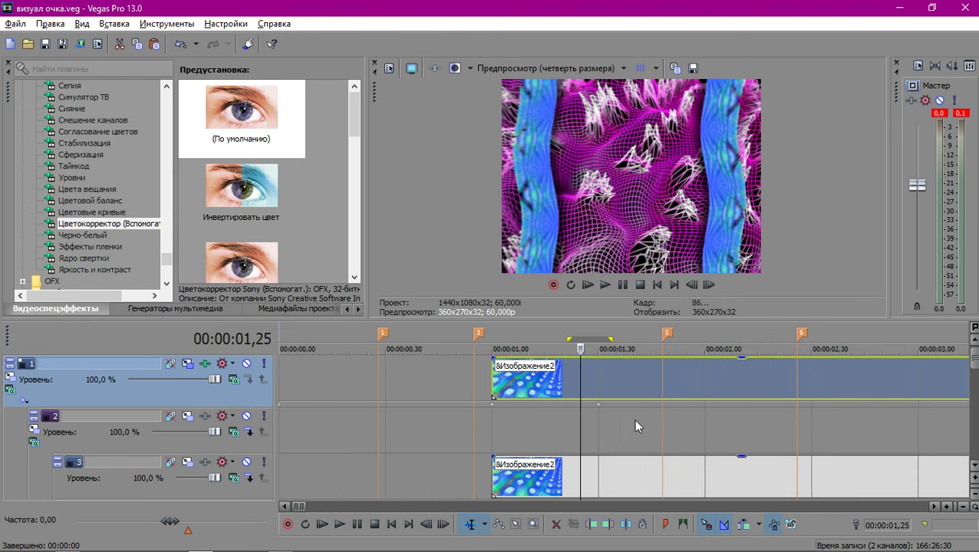
click(600, 427)
key(BackSpace)
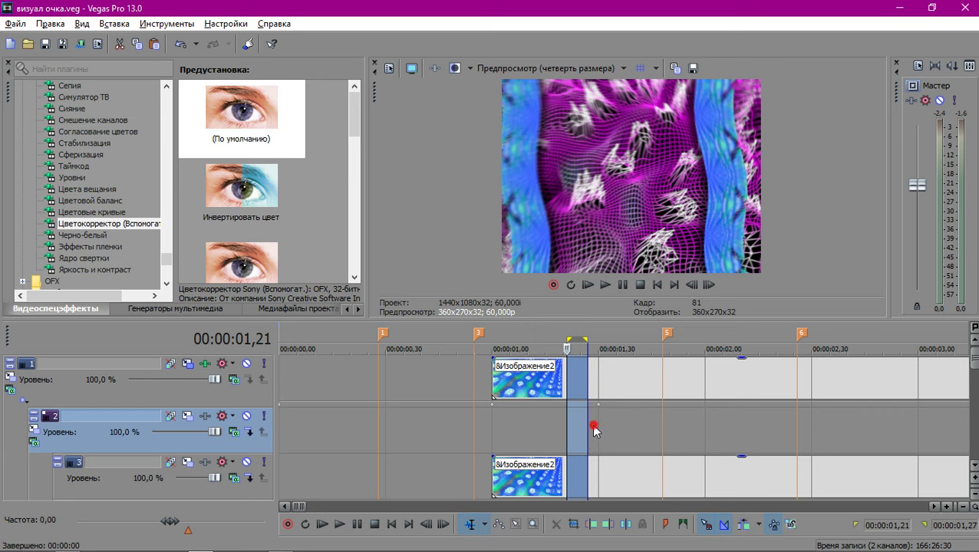
click(598, 423)
Play the FULL ENTRY reference on track 7 from 00:00:09,12, 00:00:10,00 and about 00:00:10,23 to compare its perspective move.
scroll(671, 395, down, 6)
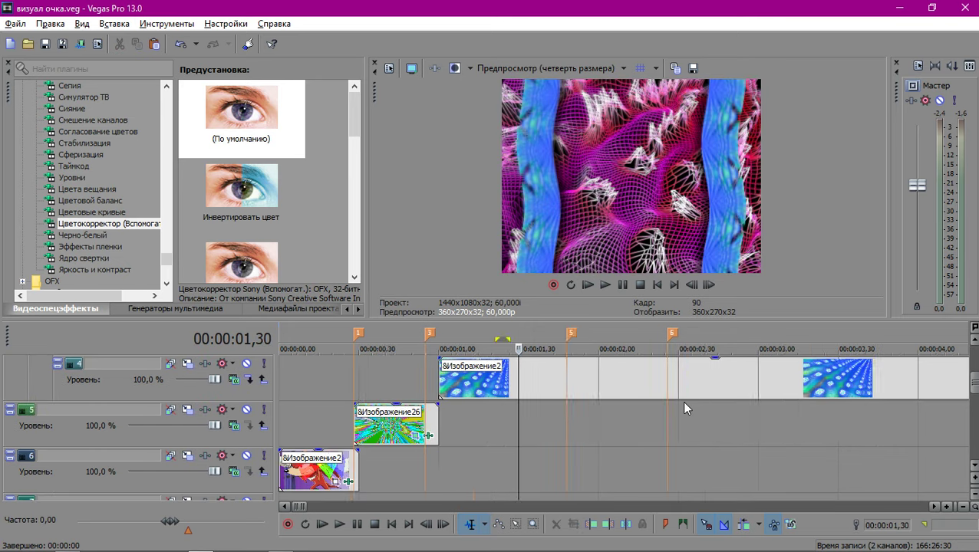
click(647, 427)
key(space)
scroll(629, 429, down, 2)
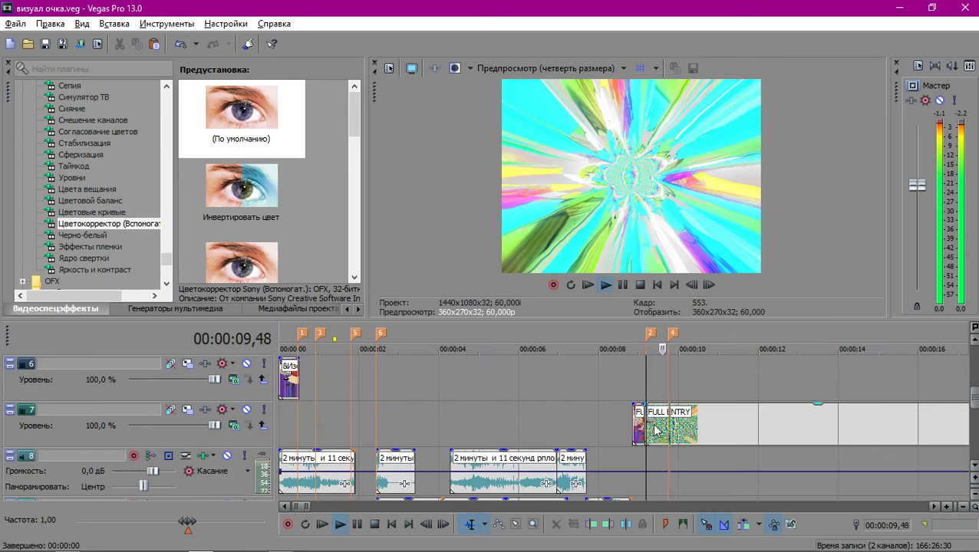
key(space)
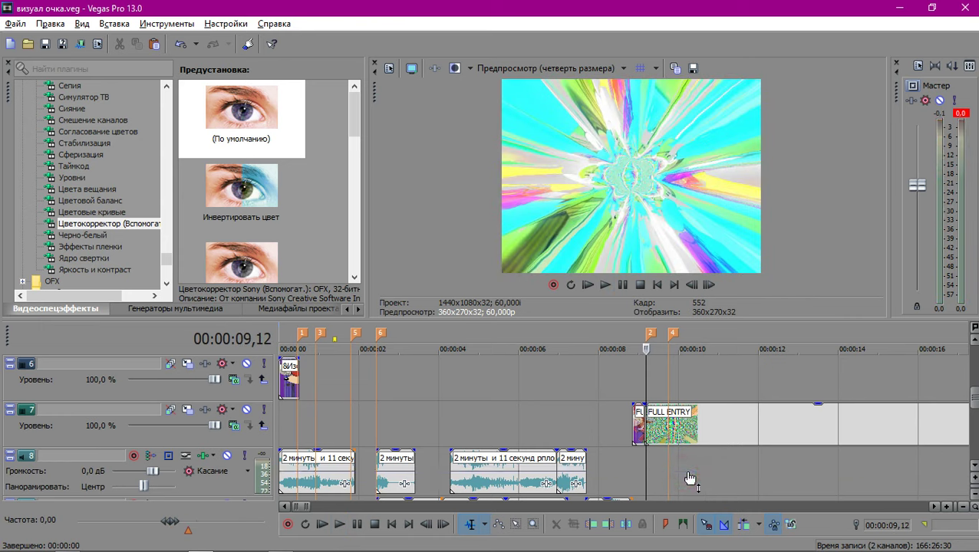
click(674, 387)
scroll(673, 388, up, 3)
scroll(670, 386, up, 2)
key(space)
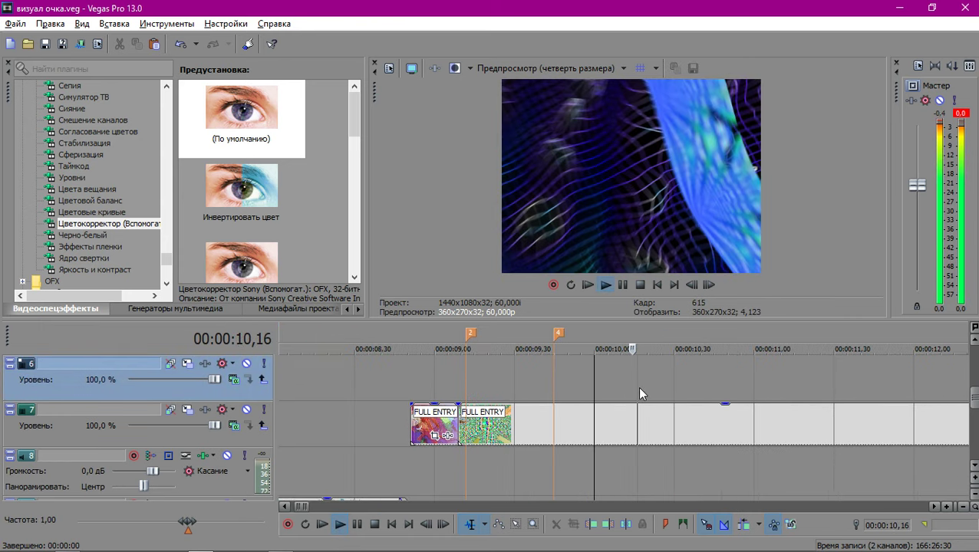
key(space)
click(654, 385)
key(space)
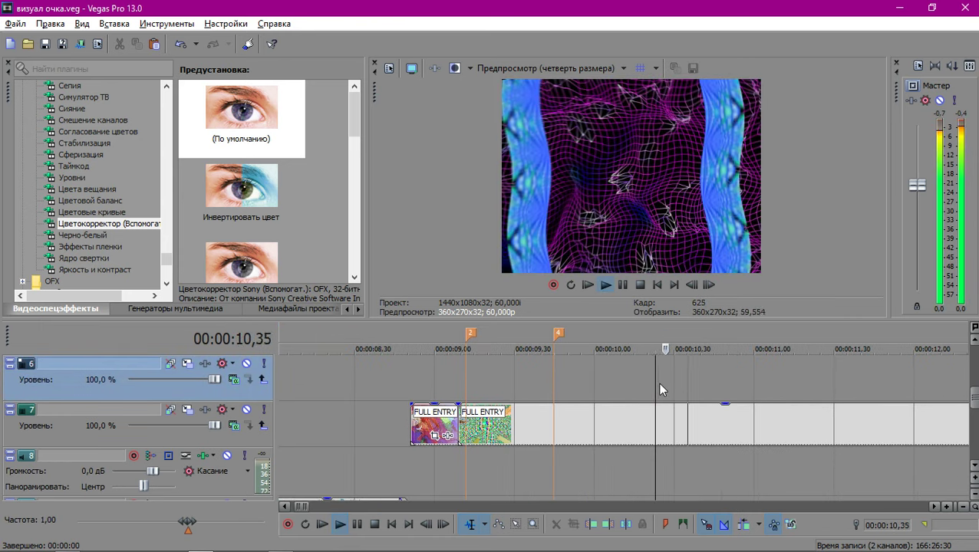
Replay the FULL ENTRY reference from about 00:00:10,35 and 00:00:10,44 to locate where the strips start to warp.
click(687, 383)
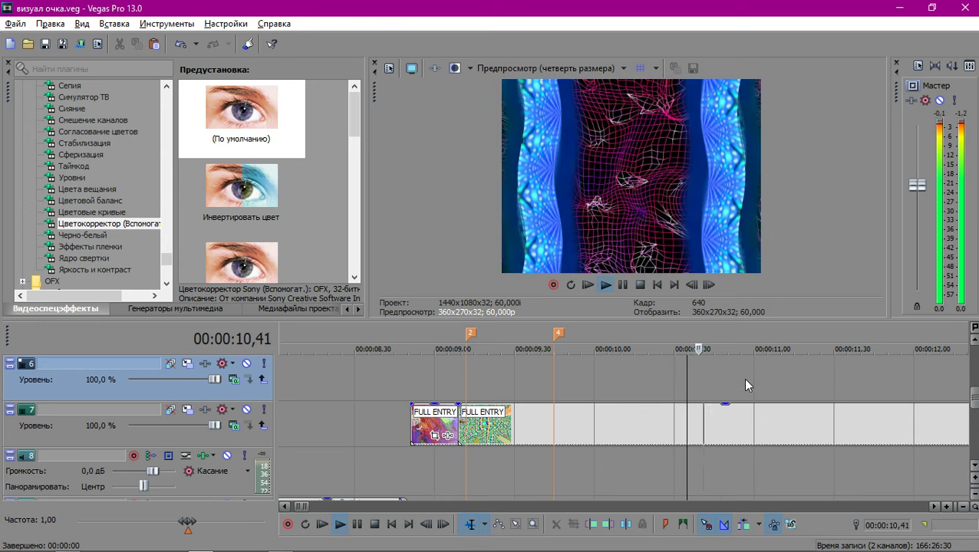
key(space)
key(space)
key(space)
key(space)
key(space)
key(space)
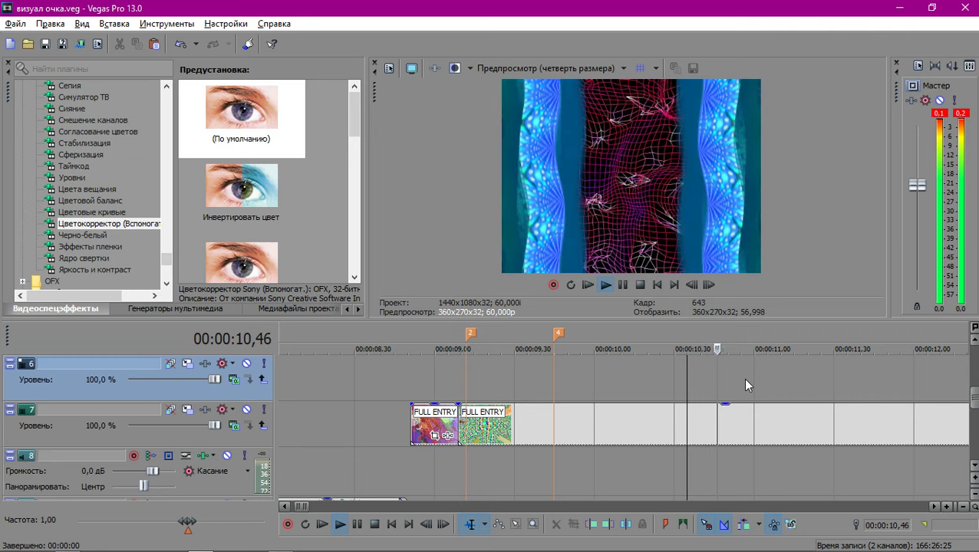
key(space)
key(space)
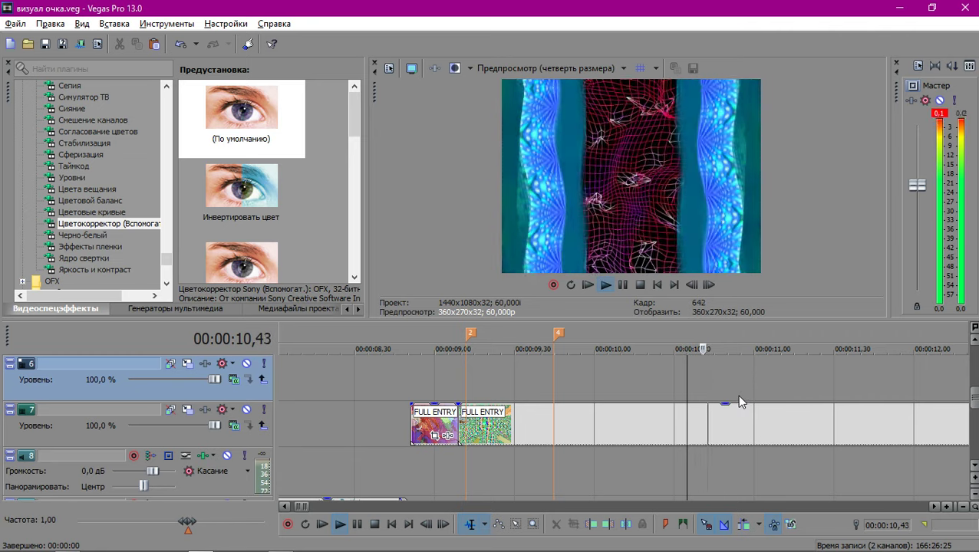
key(space)
key(space)
key(space)
click(710, 386)
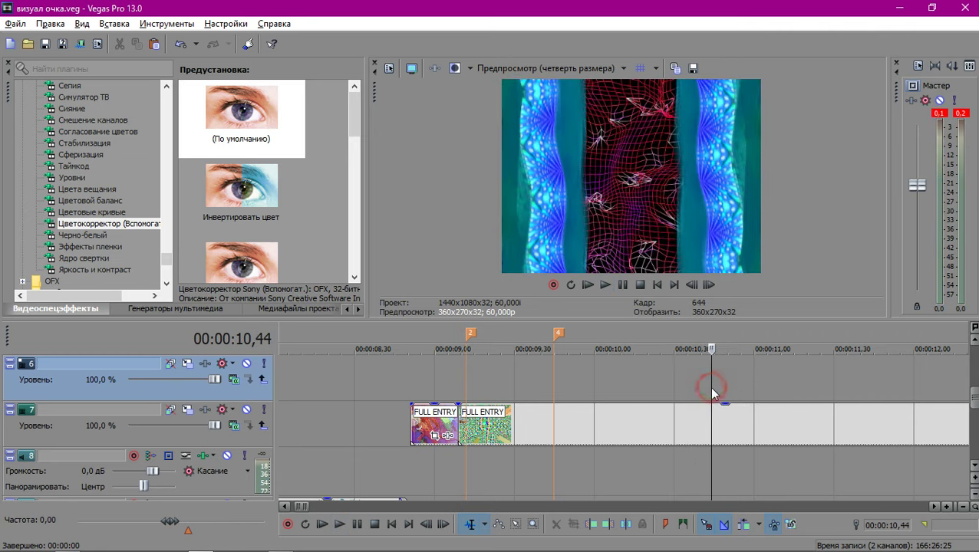
key(space)
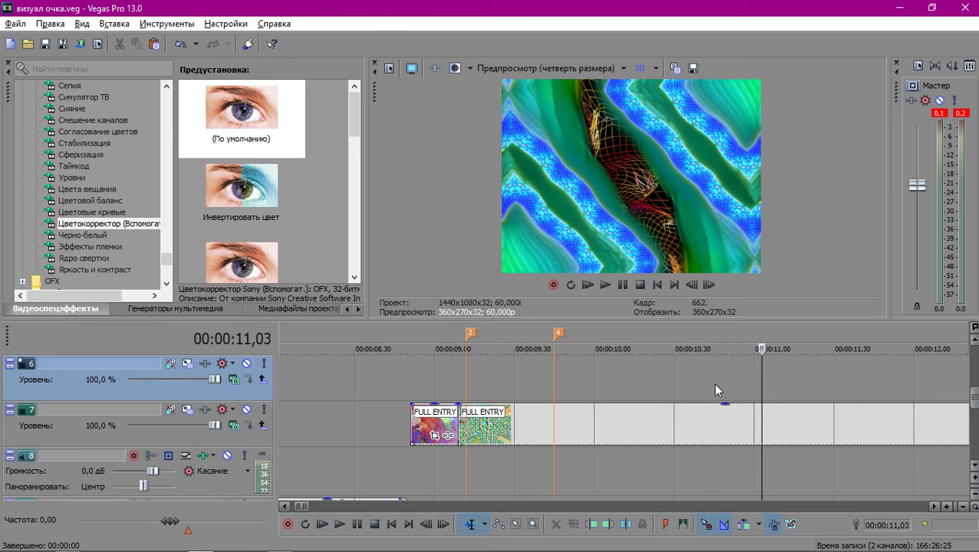
Step through the FULL ENTRY reference between 00:00:10,49 and 00:00:11,08 to examine how the strips tilt and mirror.
key(Left)
key(Left)
key(Left)
key(Left)
key(Left)
key(Left)
key(Left)
key(Left)
key(Left)
key(Left)
key(Left)
key(Left)
key(Left)
key(Left)
key(Left)
key(Left)
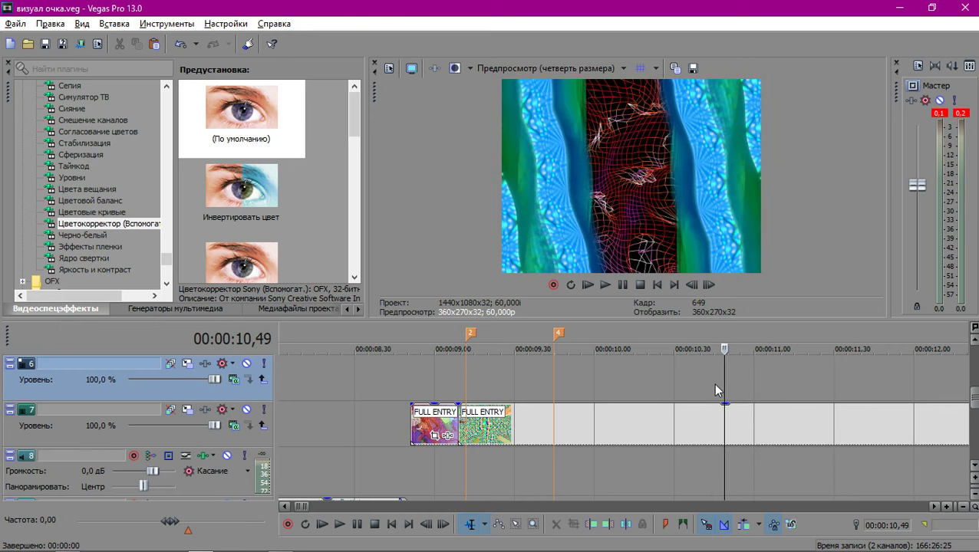
key(space)
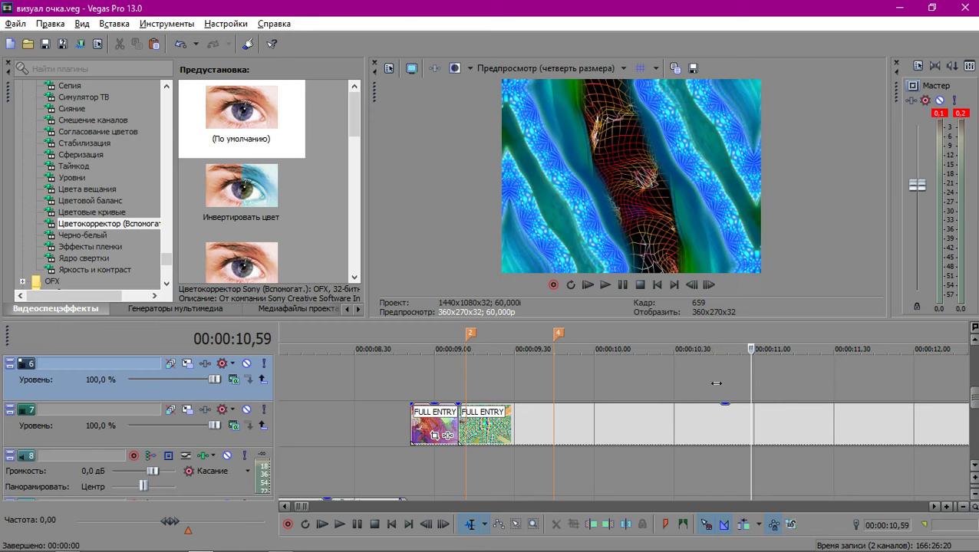
key(Right)
key(Right)
key(Right)
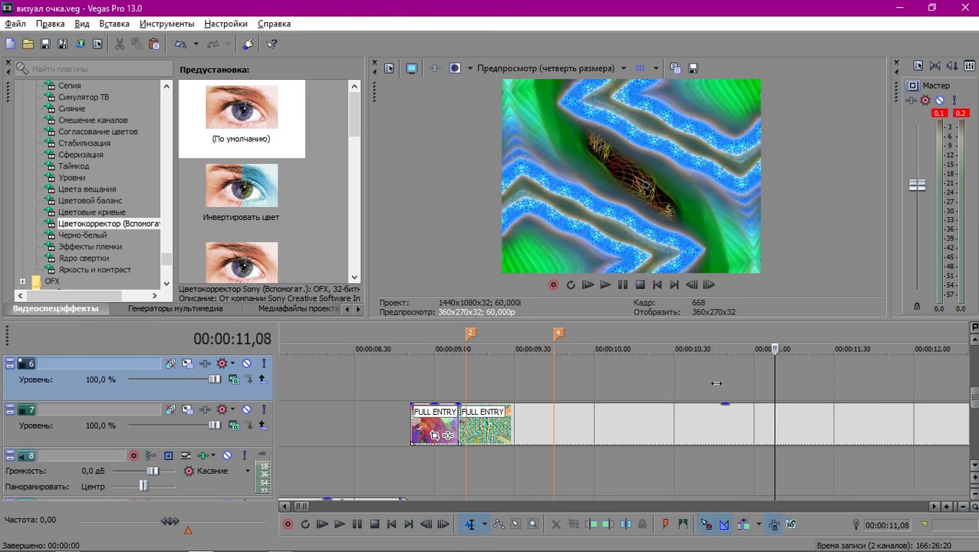
Examine the transition frame by frame between about 00:00:10,44 and 00:00:11,33, moving back and forth through the preview.
key(Left)
key(Left)
key(Left)
key(Left)
key(Left)
key(Left)
key(Left)
key(Left)
key(Left)
key(Left)
key(Left)
key(Left)
key(Left)
key(Left)
key(Left)
key(Left)
key(Left)
key(Left)
key(Left)
key(Left)
key(Left)
key(Left)
key(Left)
key(Left)
key(Left)
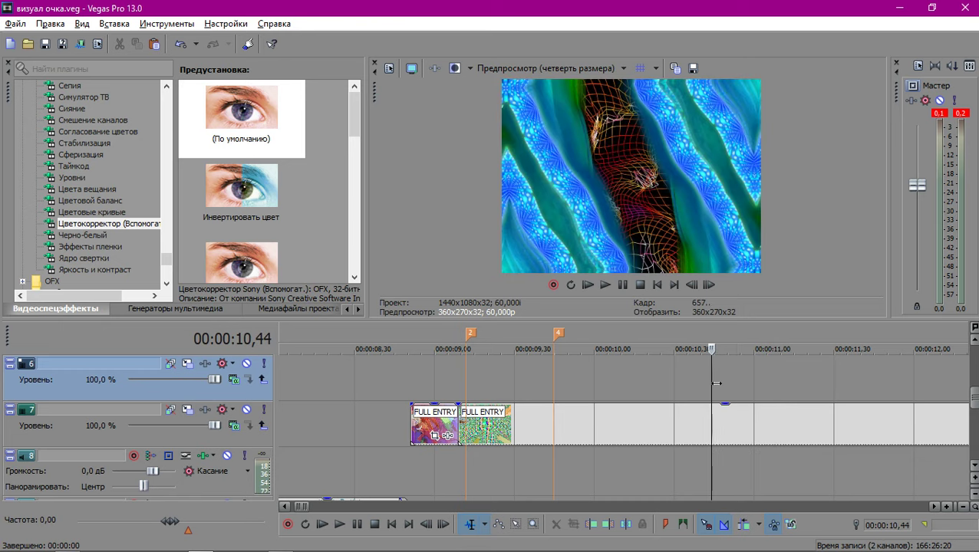
key(Right)
key(Right)
key(Right)
key(Right)
key(Right)
key(Right)
key(Right)
key(Right)
key(Right)
key(Right)
key(Right)
key(Right)
key(Right)
key(Right)
key(Right)
key(Right)
key(Right)
key(Right)
key(Right)
key(Right)
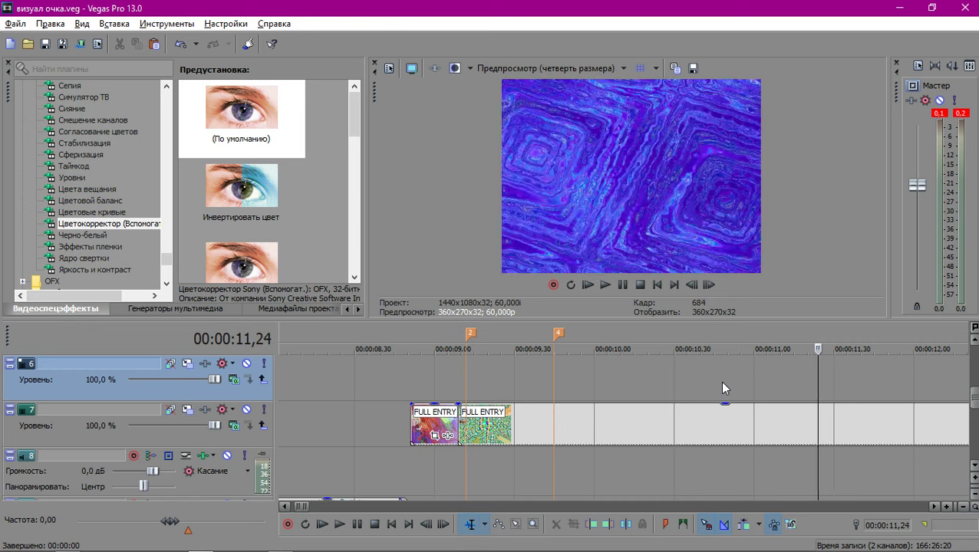
key(Right)
key(Right)
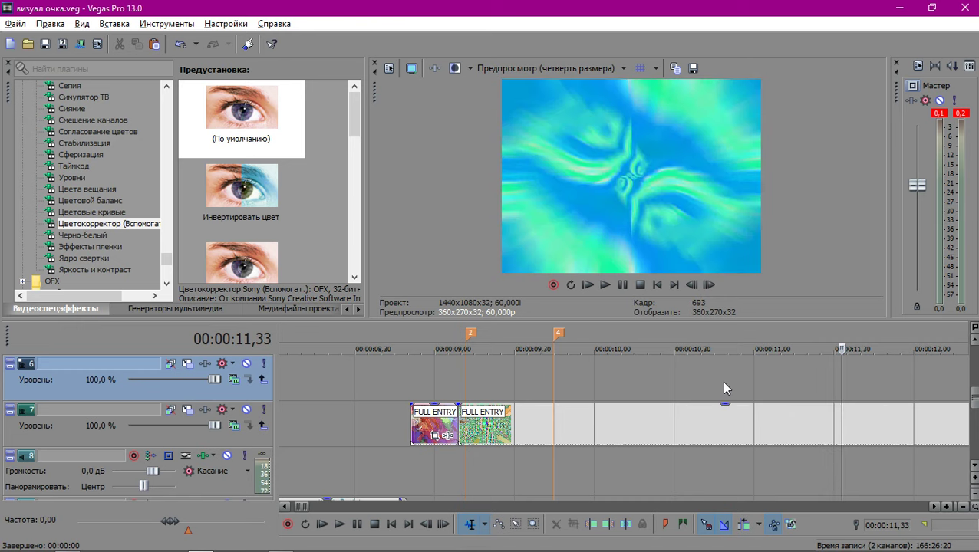
key(Left)
key(Left)
key(Left)
key(Left)
key(Left)
key(Left)
key(Left)
key(Left)
key(Left)
key(Left)
key(Left)
key(Left)
key(Left)
key(Left)
key(Left)
key(Left)
key(Left)
key(Left)
key(Left)
key(Left)
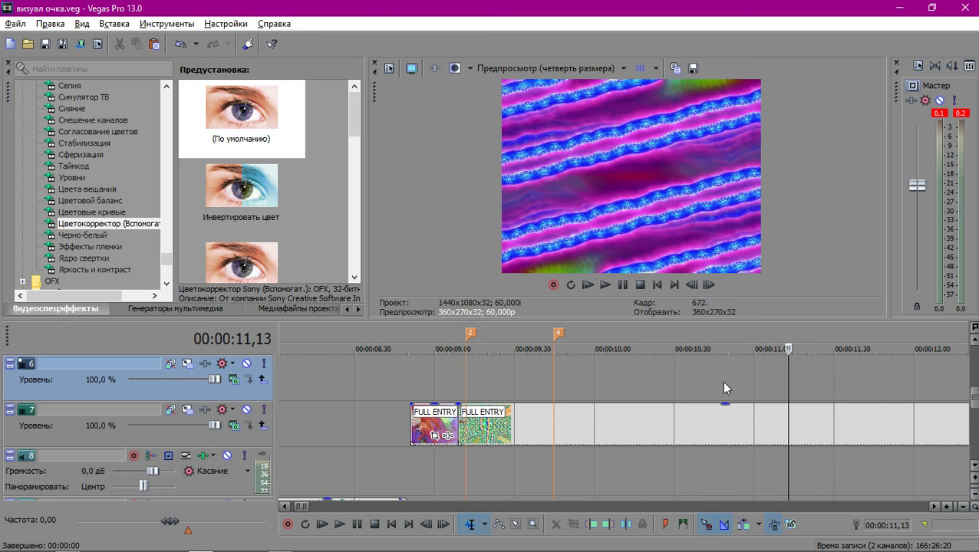
key(l)
key(Left)
key(Left)
key(Left)
key(Left)
key(Left)
key(Left)
key(Left)
key(Left)
key(Left)
key(Left)
key(Left)
key(Left)
key(Left)
key(Left)
key(Left)
key(Left)
key(Left)
key(Left)
key(Left)
key(Left)
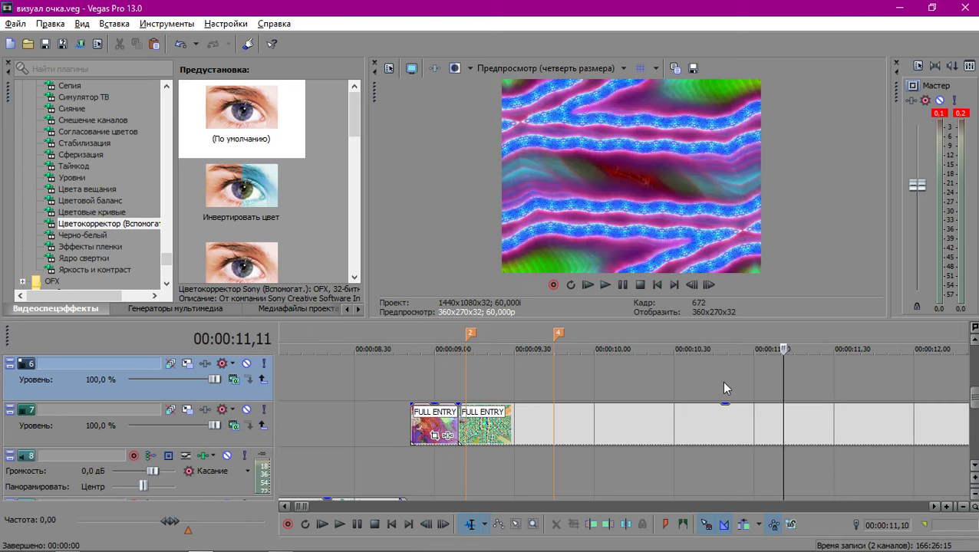
key(Right)
key(Right)
key(Right)
key(Right)
key(Right)
key(Right)
key(Right)
key(Right)
key(Right)
key(Right)
key(Right)
key(Right)
key(Right)
key(Right)
key(Right)
key(Right)
key(Right)
key(Right)
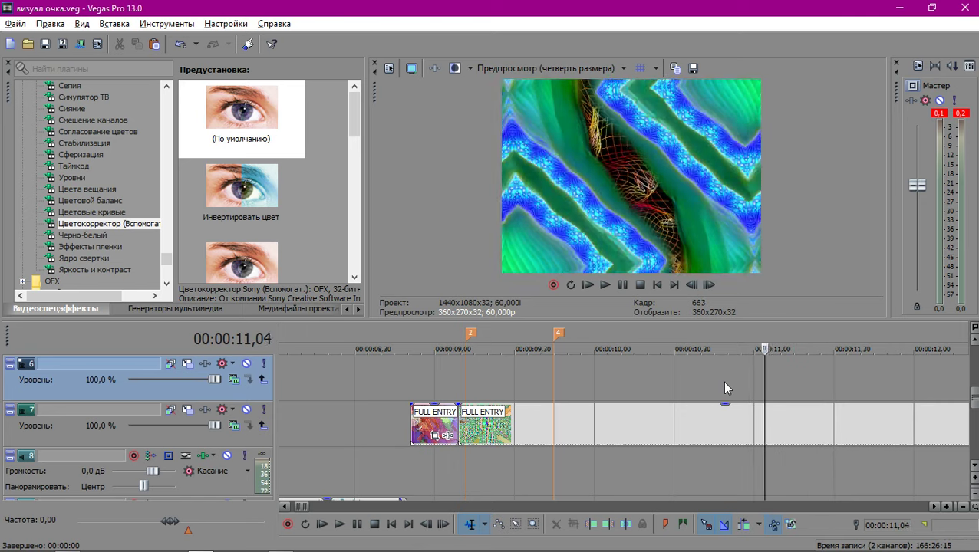
scroll(348, 408, down, 7)
scroll(318, 413, up, 5)
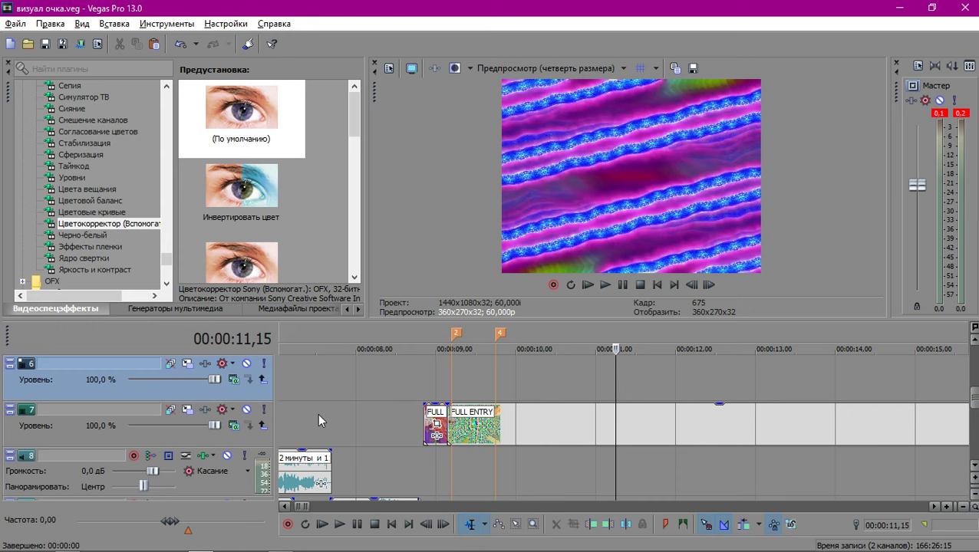
Return to the project's opening section and briefly play back the composited clips from about 00:00:01,45.
click(296, 414)
scroll(464, 425, up, 3)
scroll(508, 411, up, 2)
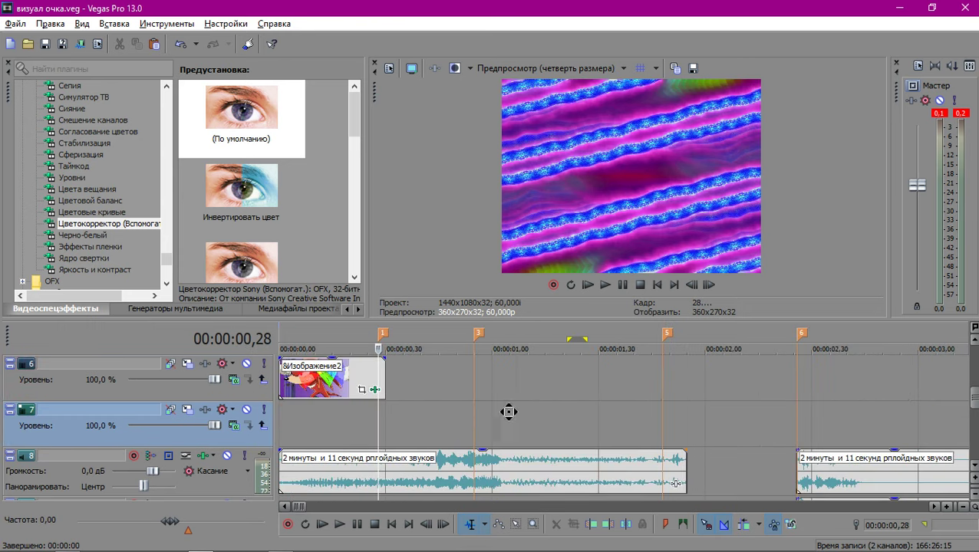
scroll(505, 408, up, 2)
click(506, 432)
scroll(506, 427, down, 2)
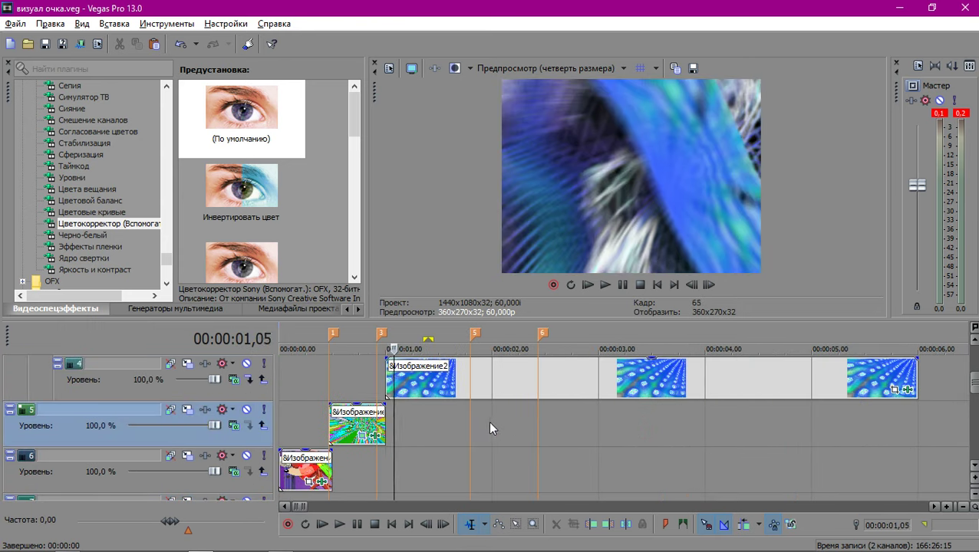
click(463, 419)
scroll(461, 414, up, 3)
click(616, 418)
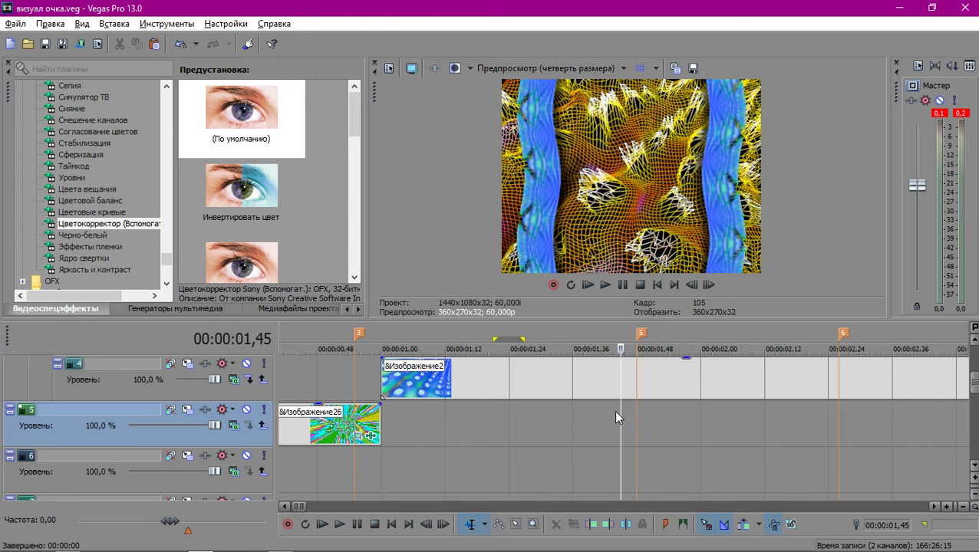
key(space)
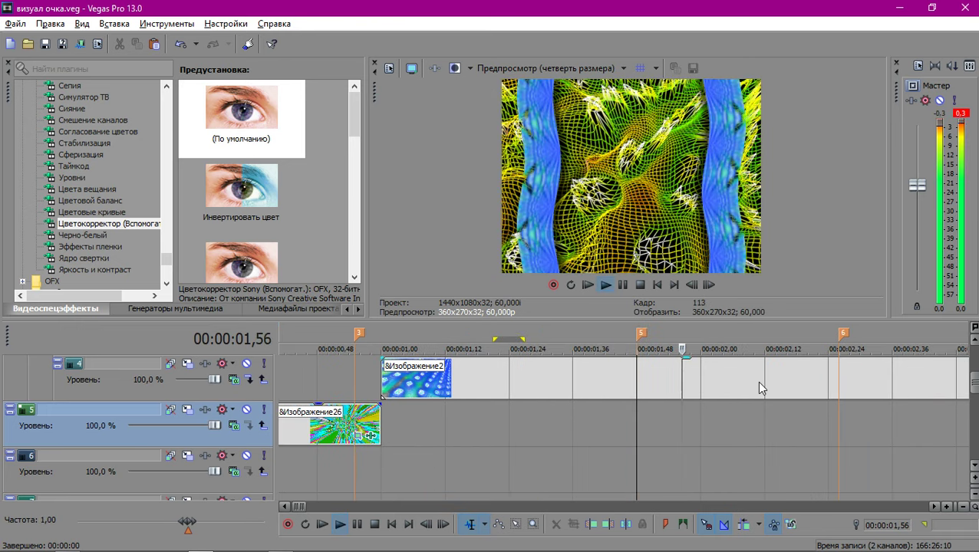
key(space)
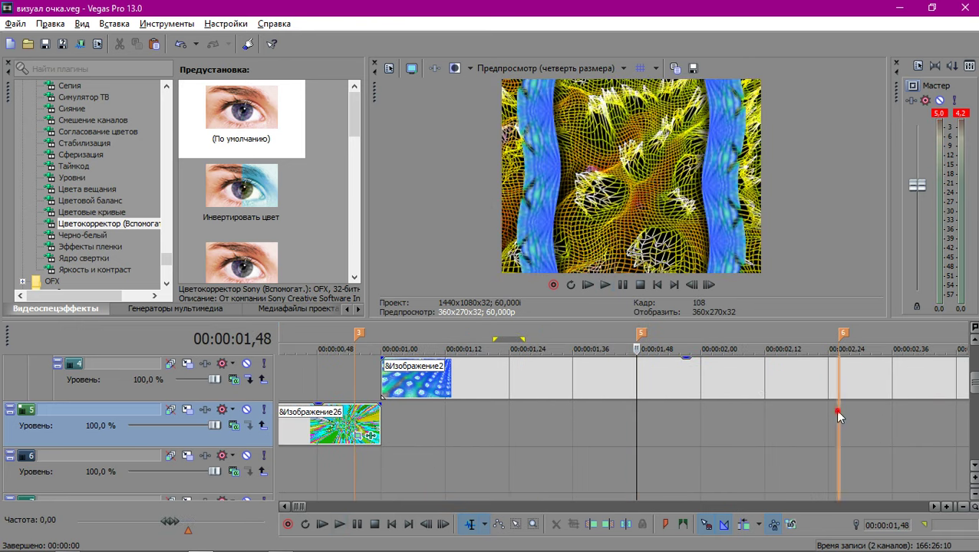
Compare the preview frames at marker 6 and at 00:00:02,06 between markers 5 and 6.
click(835, 409)
scroll(715, 426, down, 5)
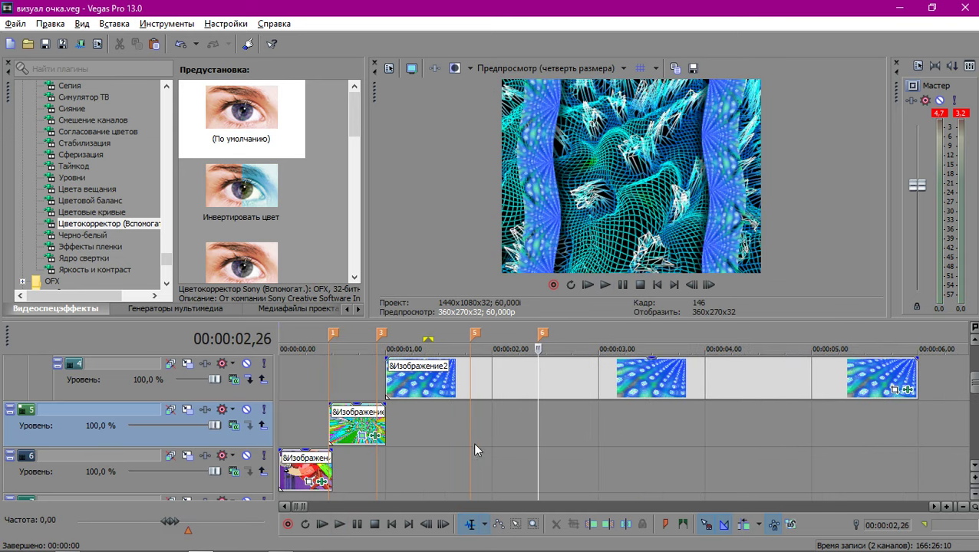
scroll(460, 442, up, 3)
click(544, 434)
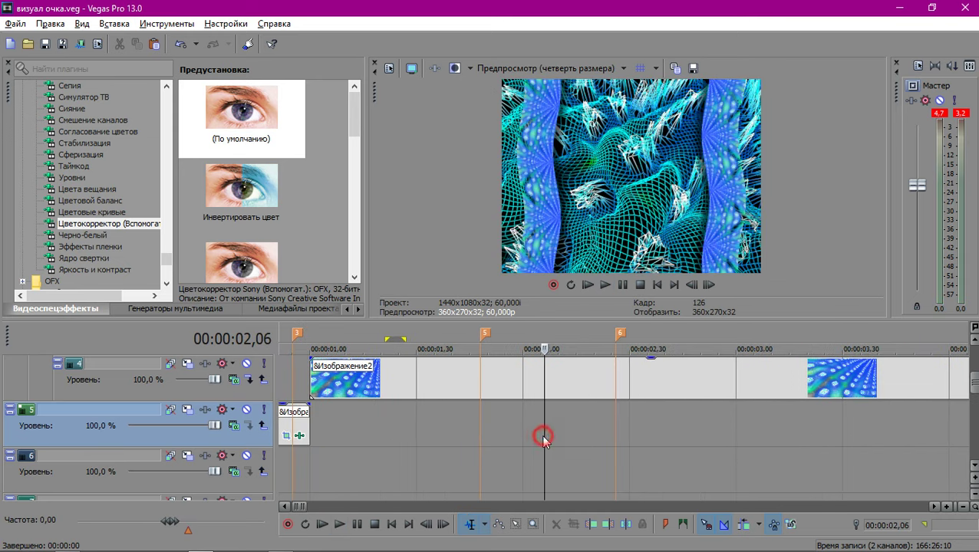
scroll(522, 442, up, 1)
scroll(521, 442, up, 2)
scroll(513, 441, down, 1)
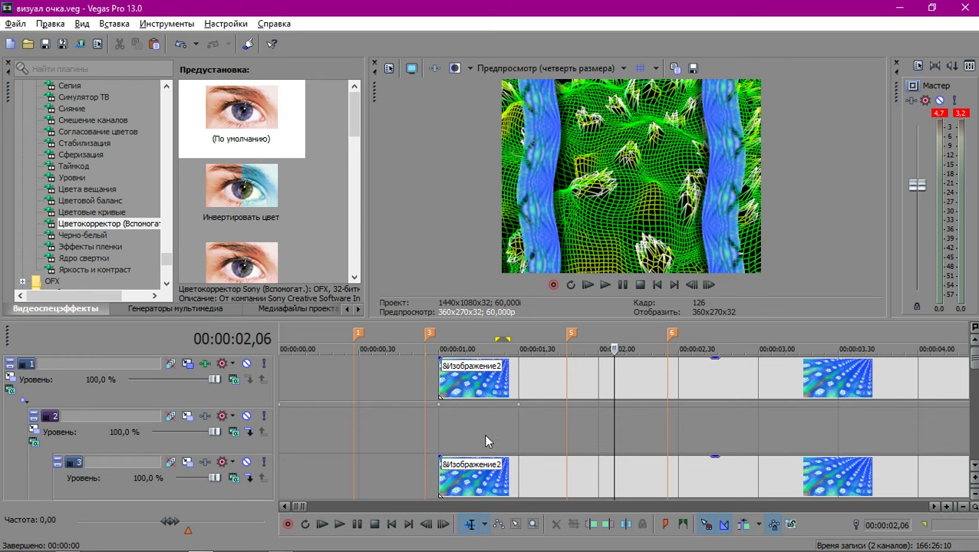
Try the uni.Ecto effect from the Universe Text group on the empty parent track 2, previewing at marker 5.
click(568, 417)
scroll(586, 420, down, 3)
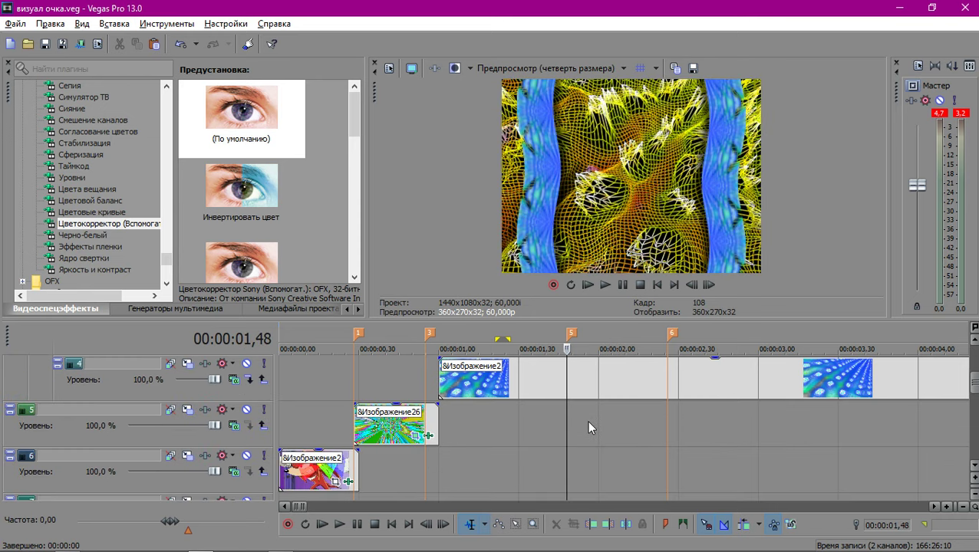
scroll(587, 420, up, 2)
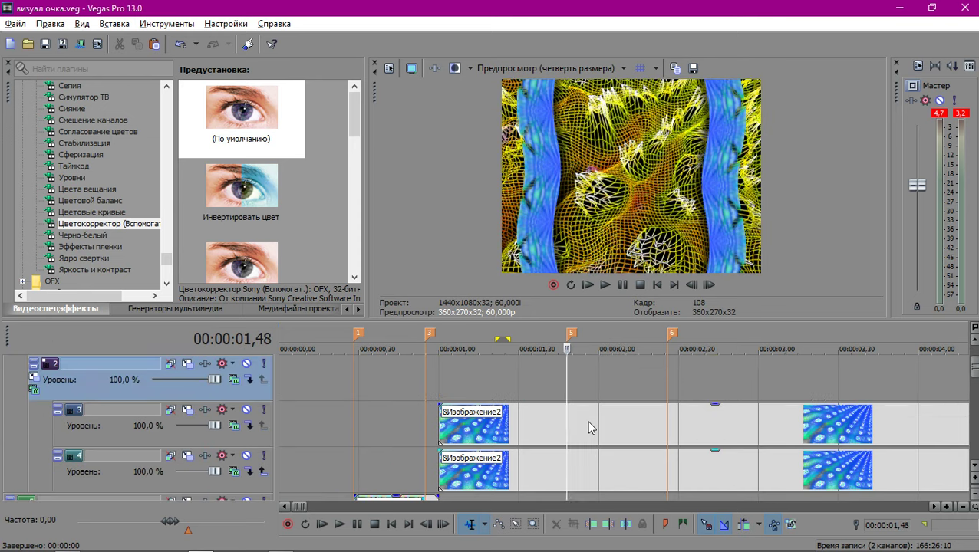
click(205, 364)
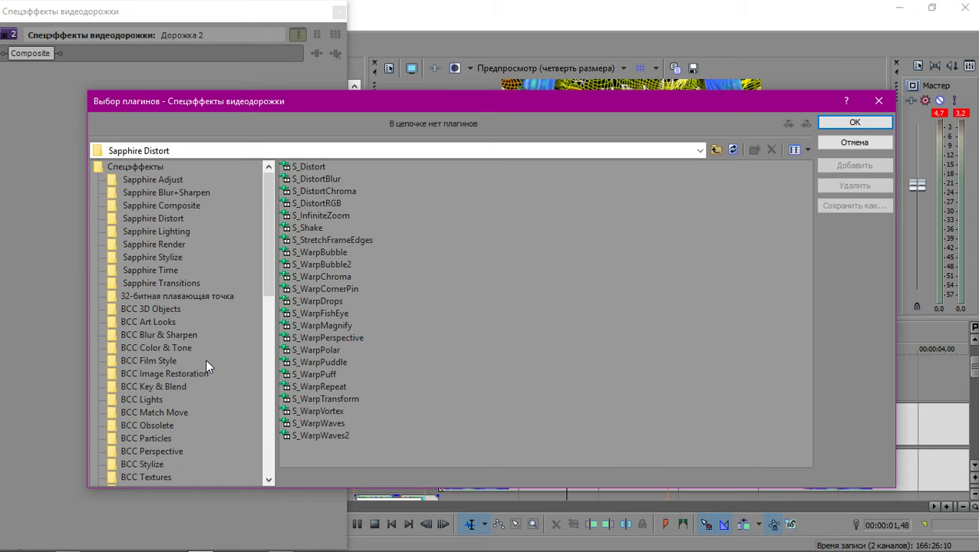
scroll(150, 348, down, 10)
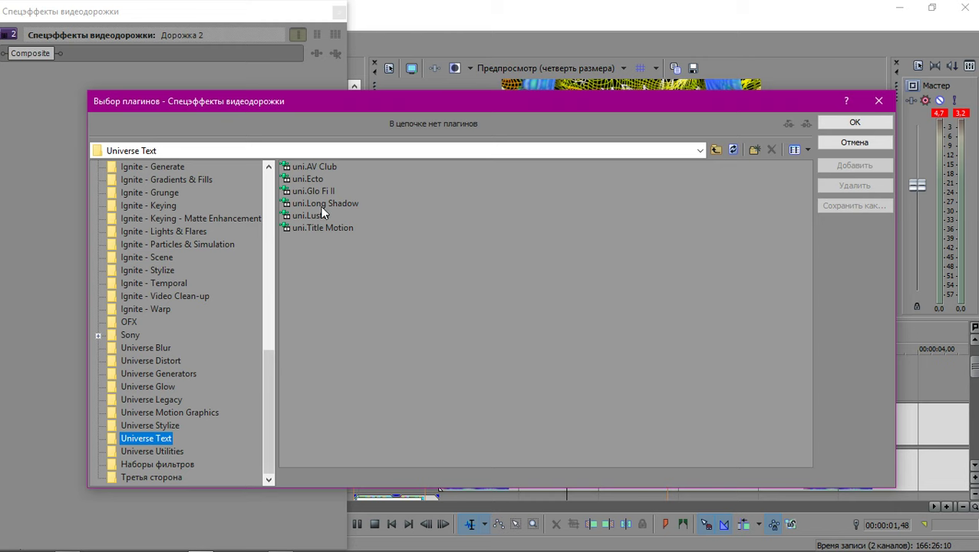
click(307, 179)
click(854, 165)
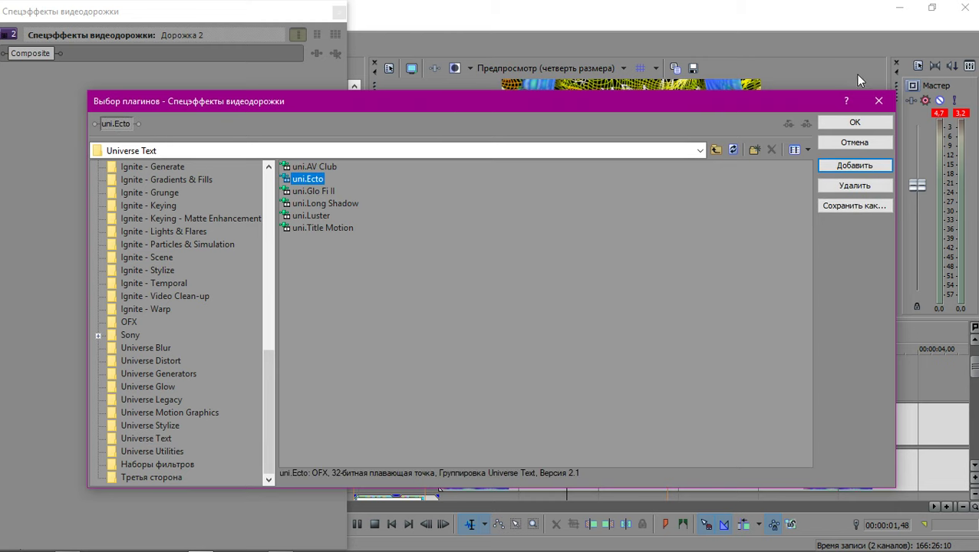
click(854, 122)
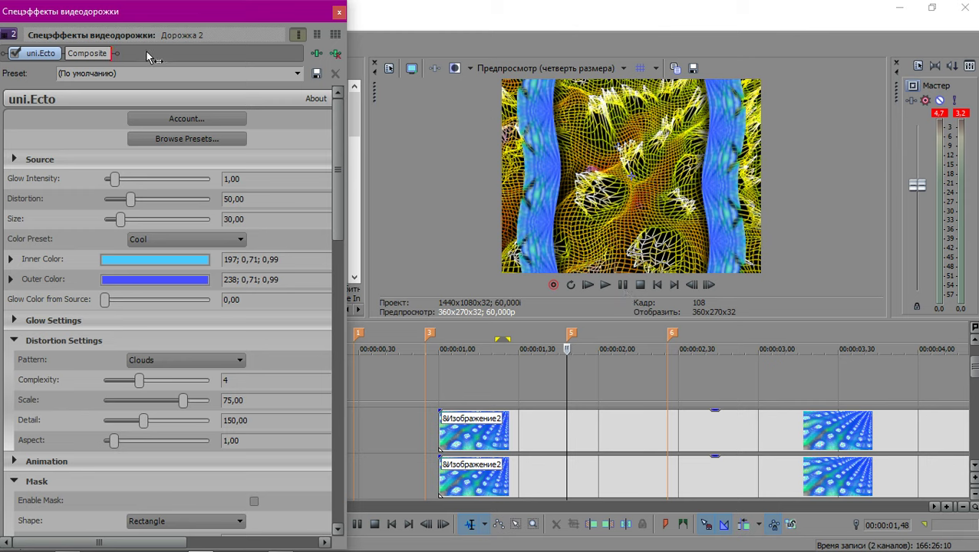
Place uni.Ecto after Composite in track 2's effect chain, and remove the effect from the chain.
drag(146, 53, 145, 53)
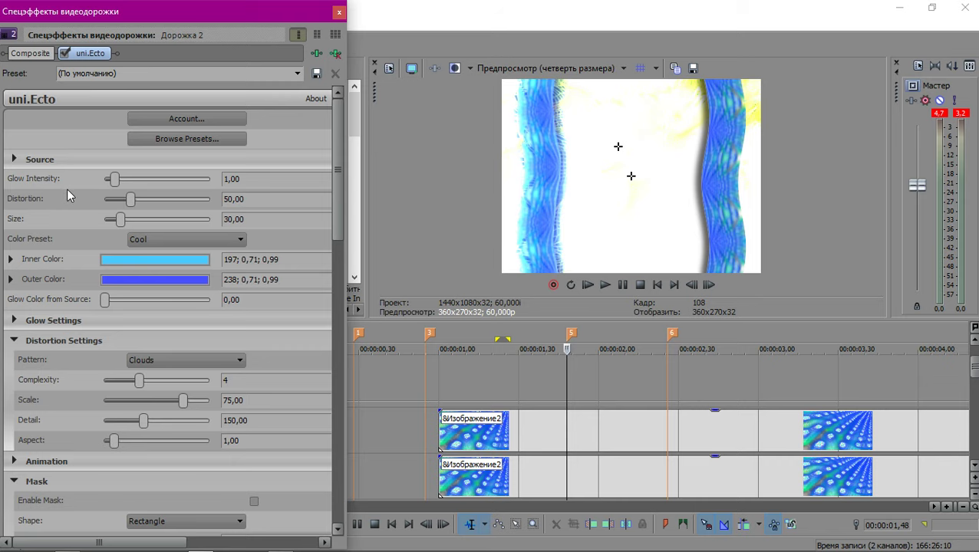
click(338, 53)
click(339, 11)
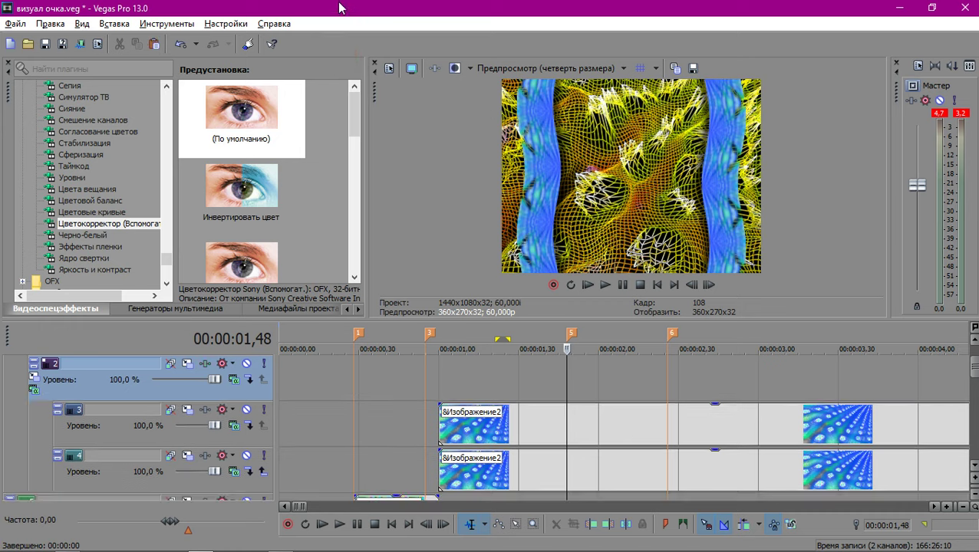
Solo and unsolo track 4, and mute and unmute it, to examine what it contributes to the composite.
click(266, 456)
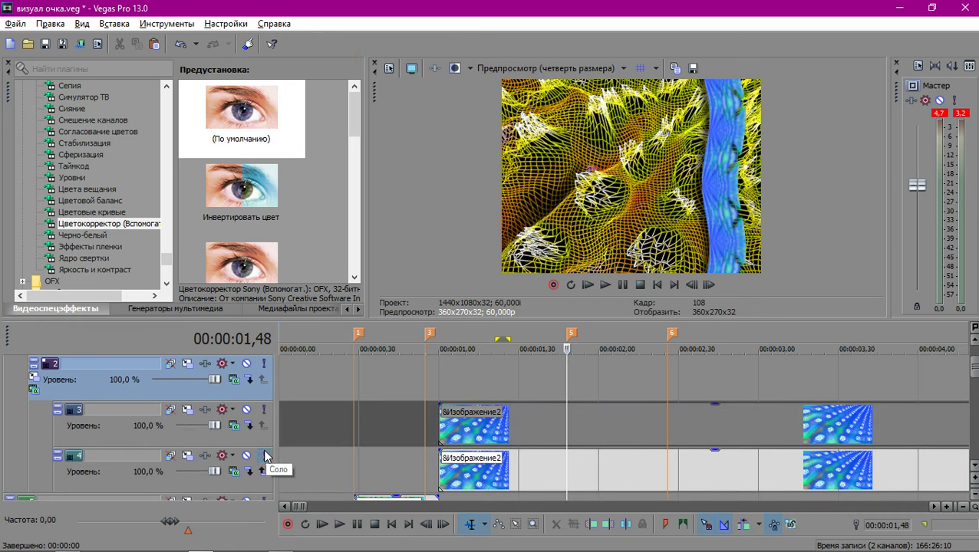
click(266, 457)
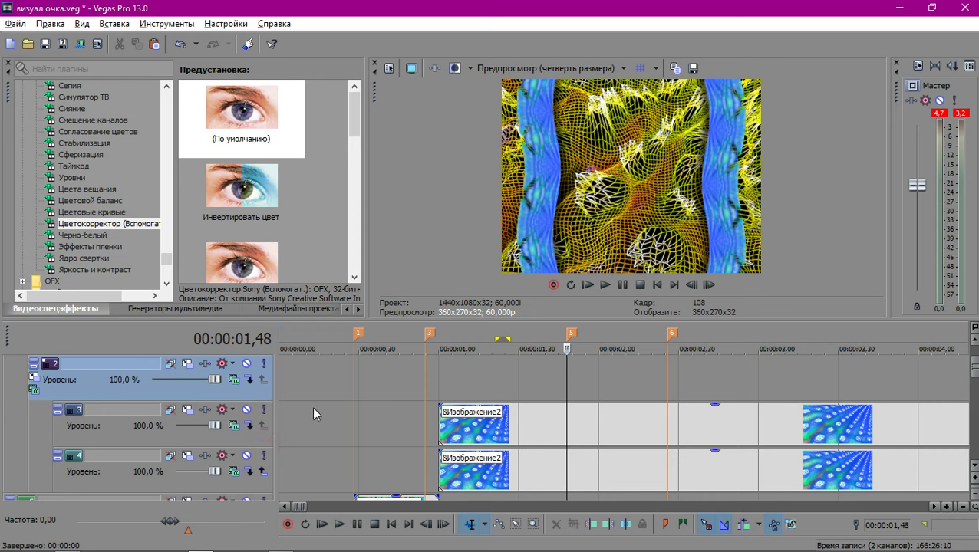
click(247, 457)
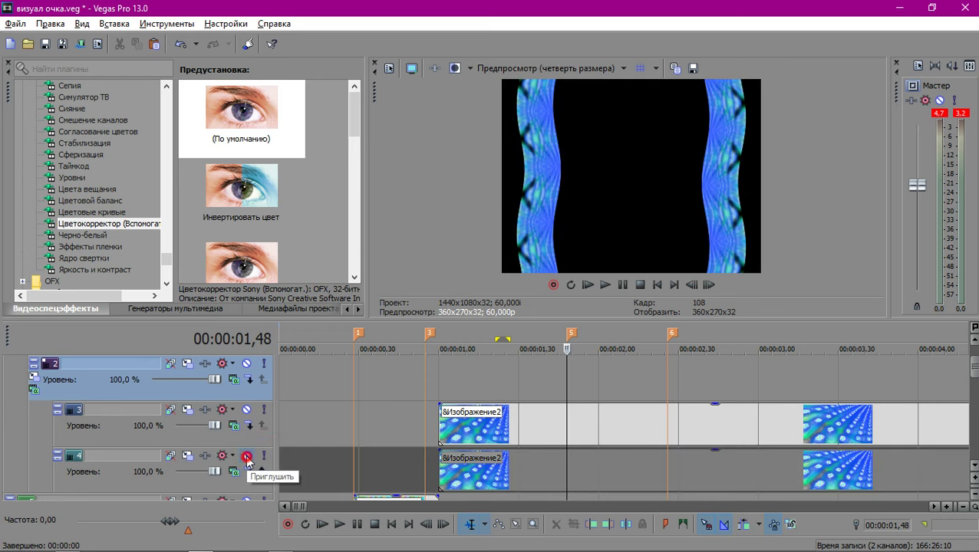
click(247, 457)
Delete the empty parent track 2 from the group under track 1.
scroll(341, 448, up, 1)
scroll(341, 449, down, 2)
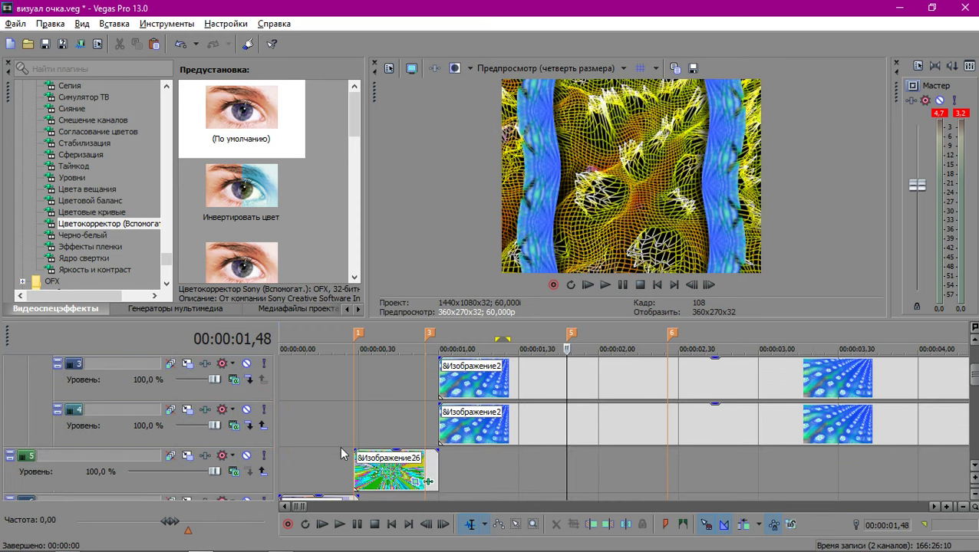
scroll(340, 448, up, 2)
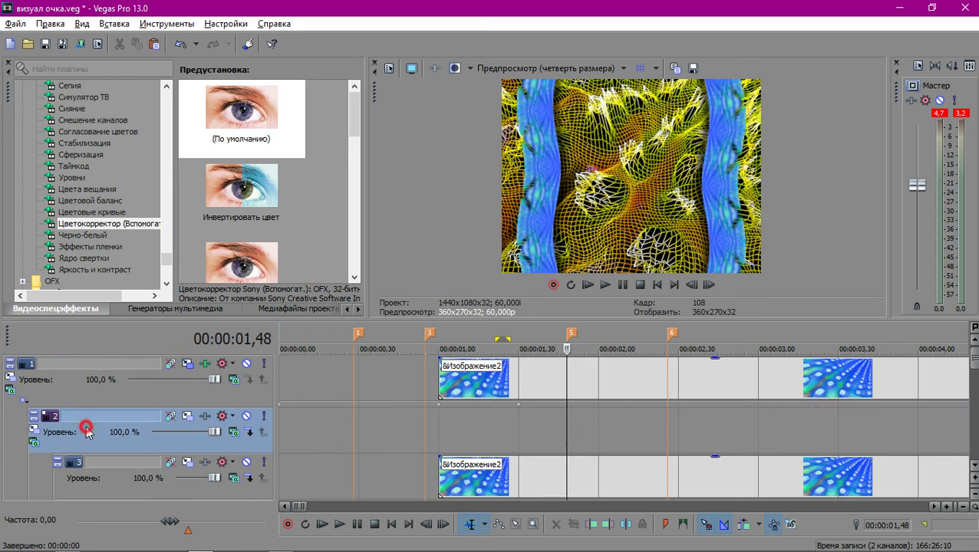
click(82, 427)
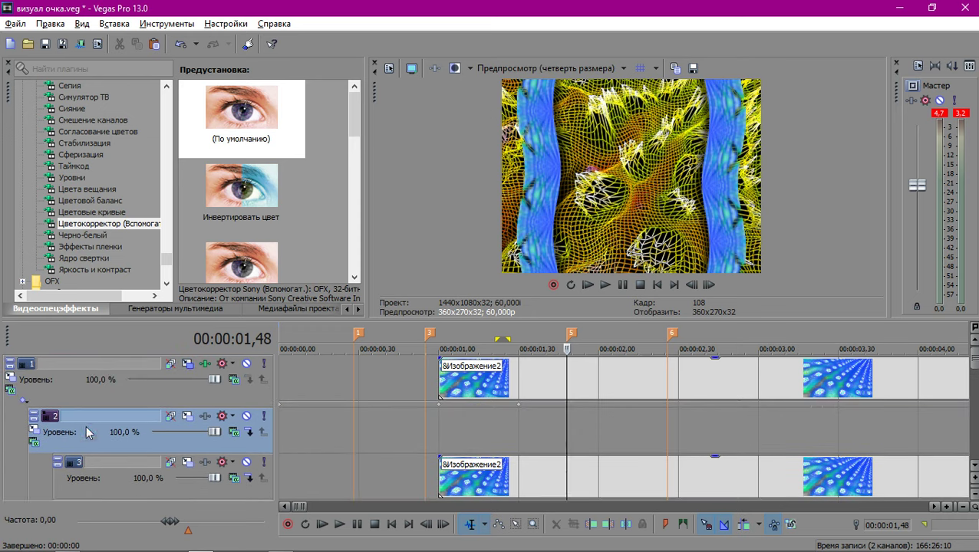
click(434, 436)
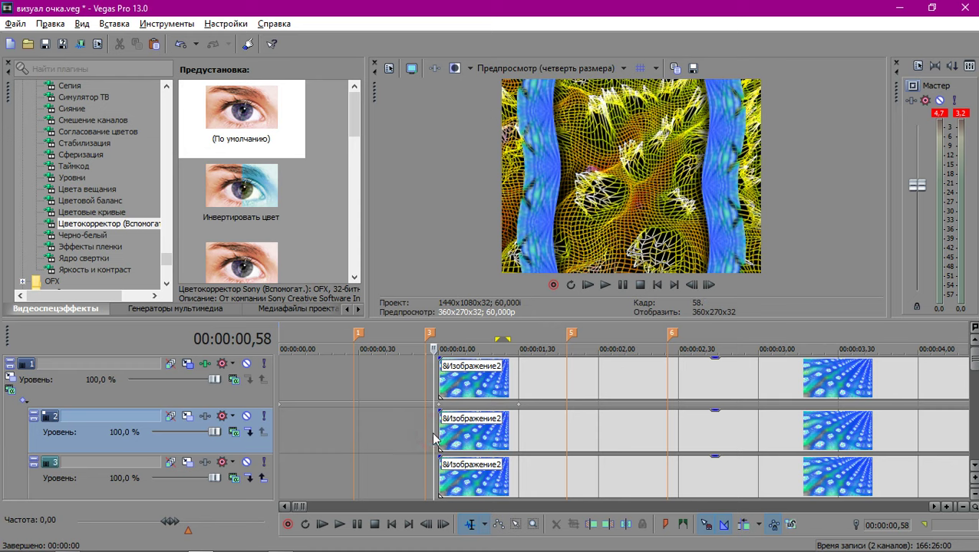
Check the regrouped composite in the preview at 00:00:01,00, 00:00:02,12 and just before the clips' start.
ctrl+click(192, 398)
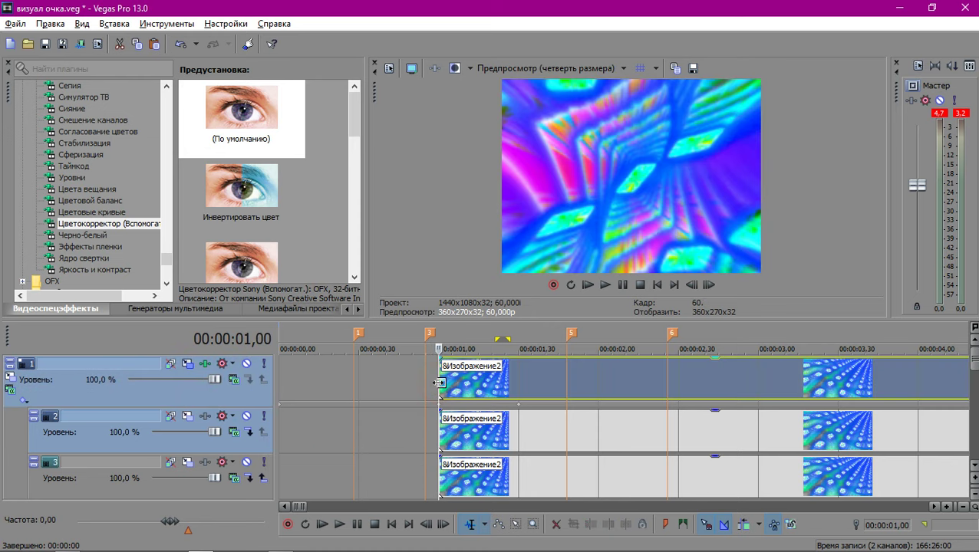
scroll(439, 383, down, 4)
scroll(561, 409, up, 4)
click(575, 389)
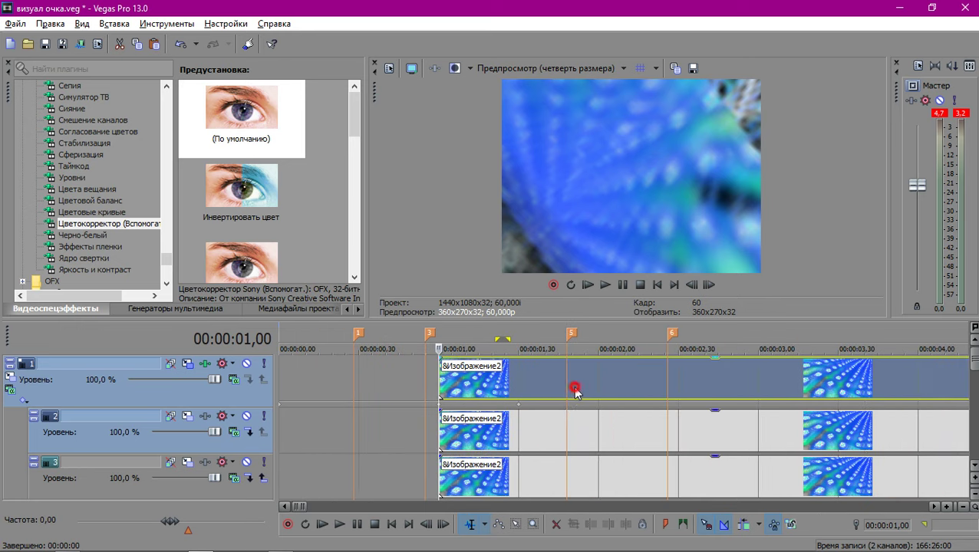
click(631, 389)
scroll(631, 389, down, 2)
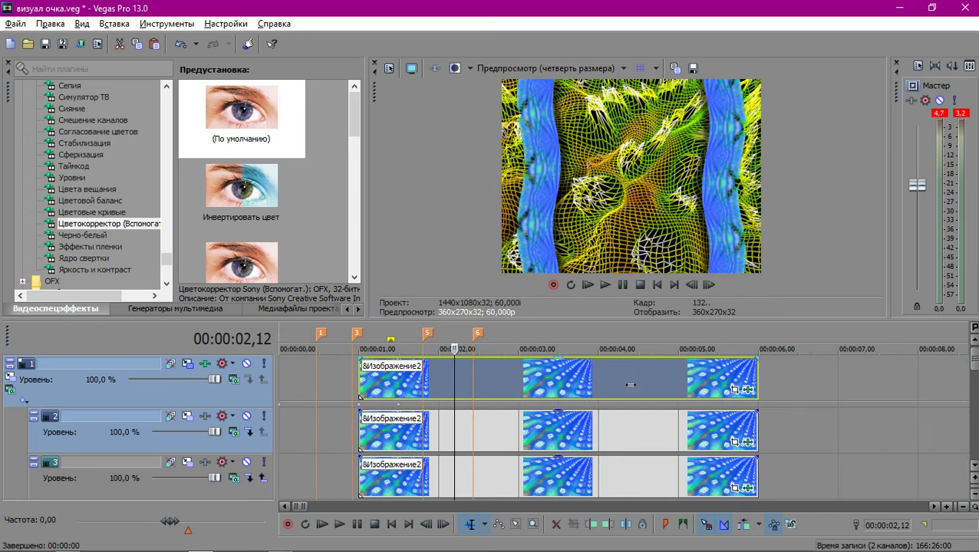
scroll(443, 421, down, 3)
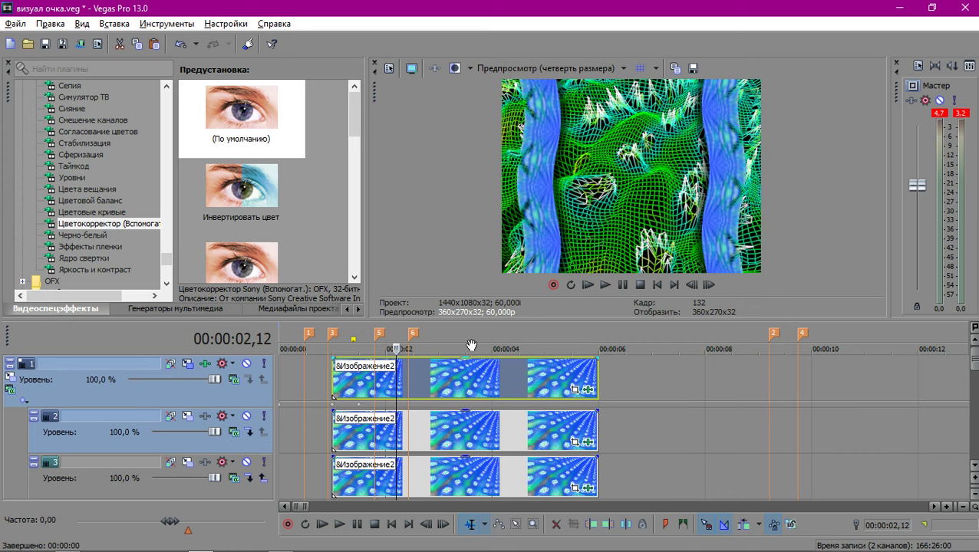
click(329, 382)
scroll(329, 381, up, 5)
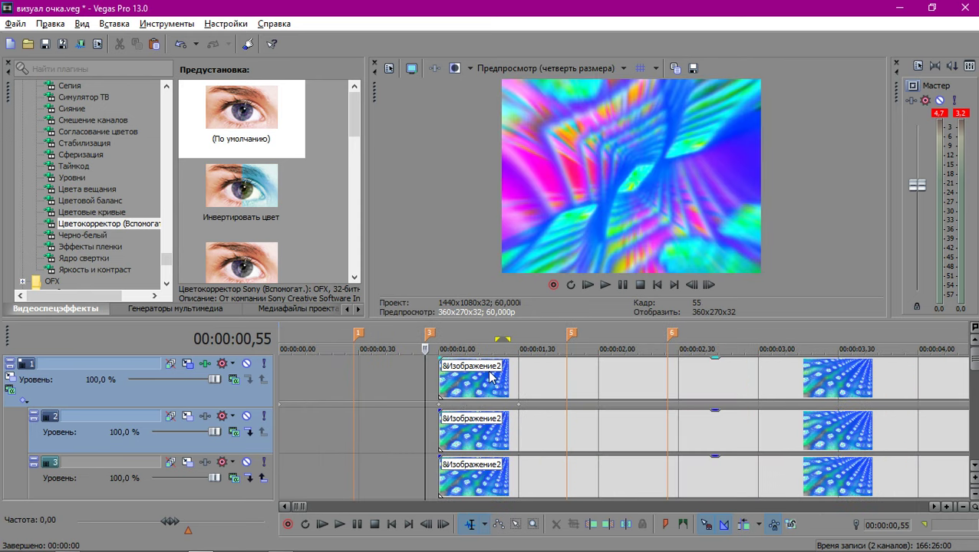
Save track 1's S_WarpPerspective settings as a preset named "Блять не на ту дорожку поставил!".
click(447, 386)
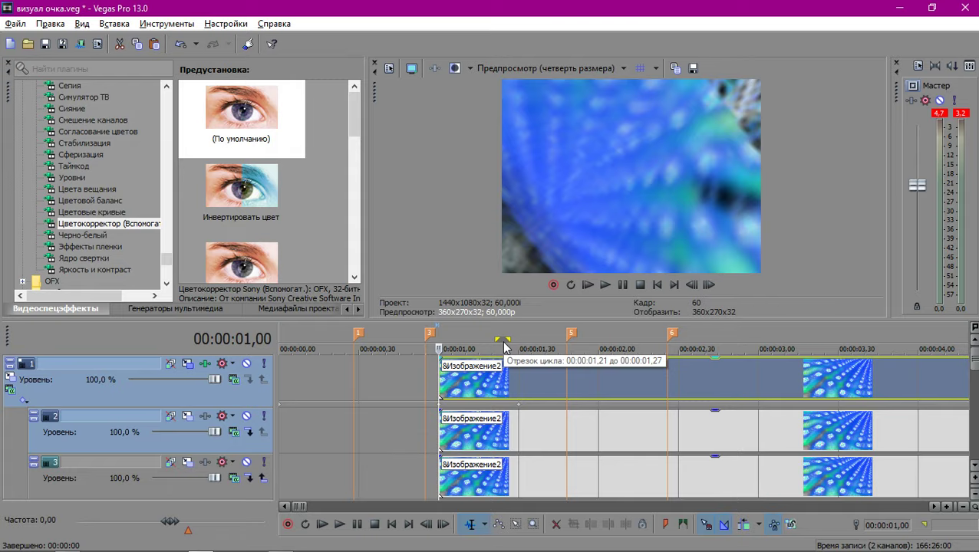
drag(215, 9, 811, 324)
drag(675, 457, 470, 4)
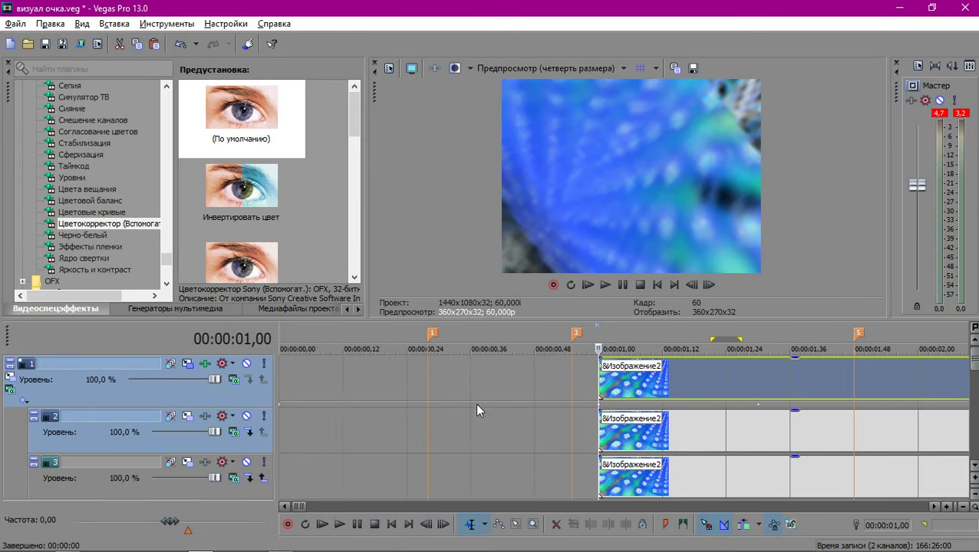
scroll(475, 403, down, 5)
click(207, 366)
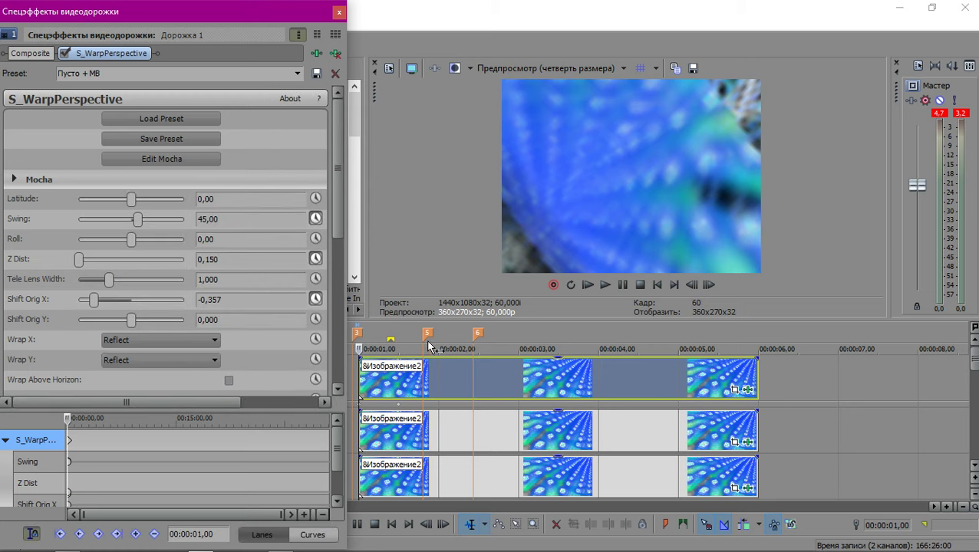
click(297, 74)
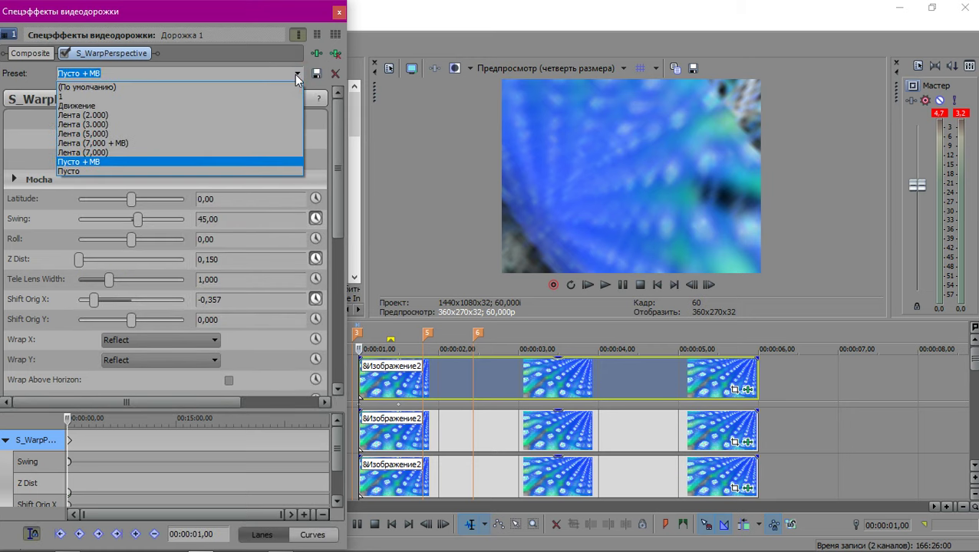
click(295, 74)
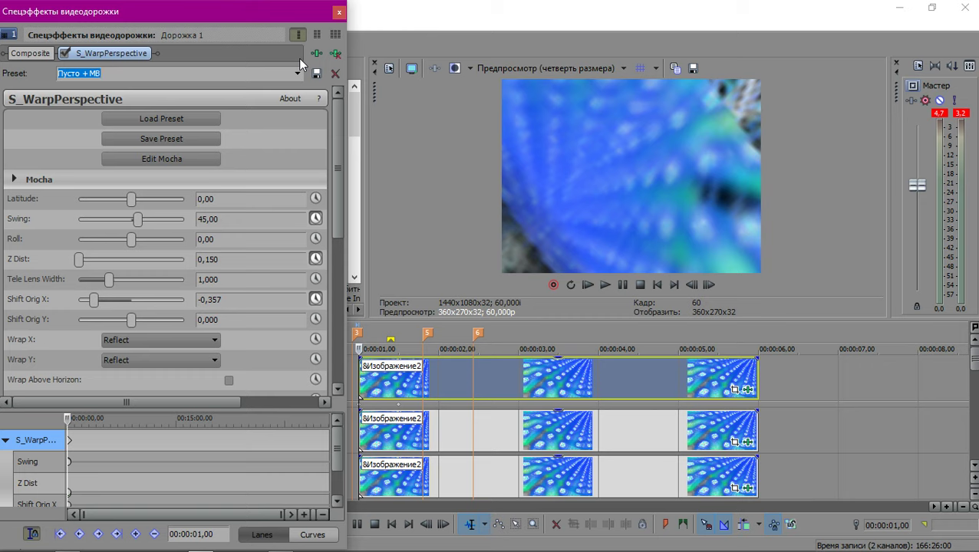
text(Блять не на ту дорожку поставил!)
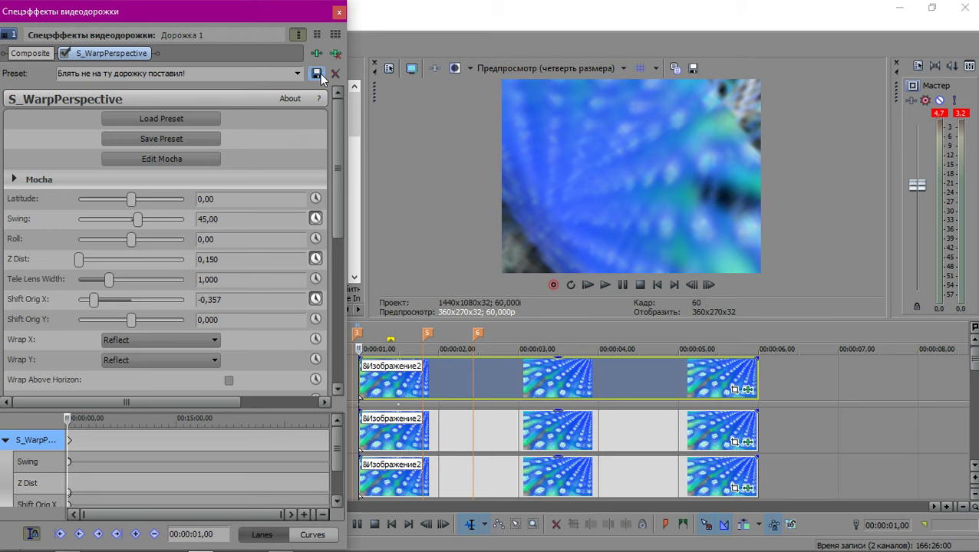
Remove S_WarpPerspective from track 1's effect chain.
scroll(469, 432, up, 5)
scroll(240, 476, up, 5)
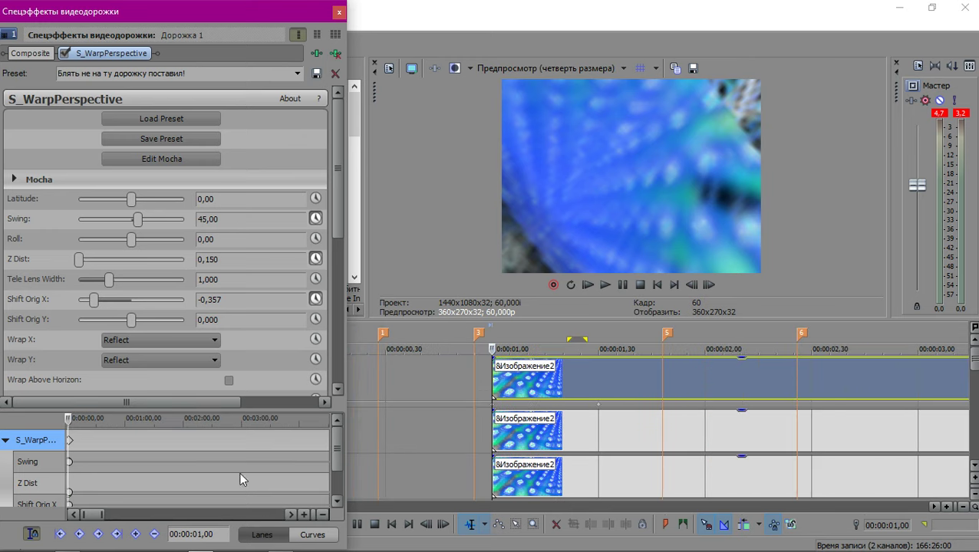
scroll(218, 452, up, 3)
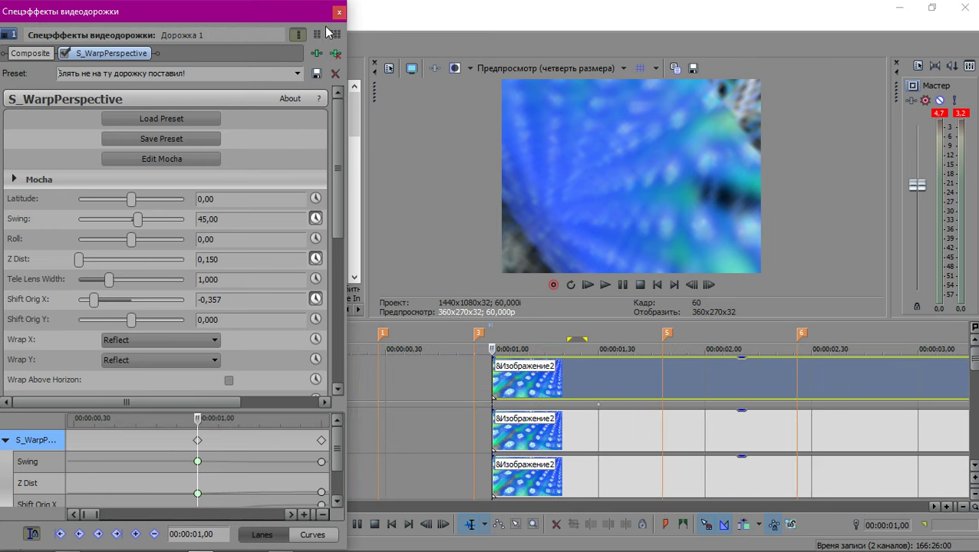
click(335, 53)
scroll(476, 384, down, 2)
scroll(396, 430, up, 2)
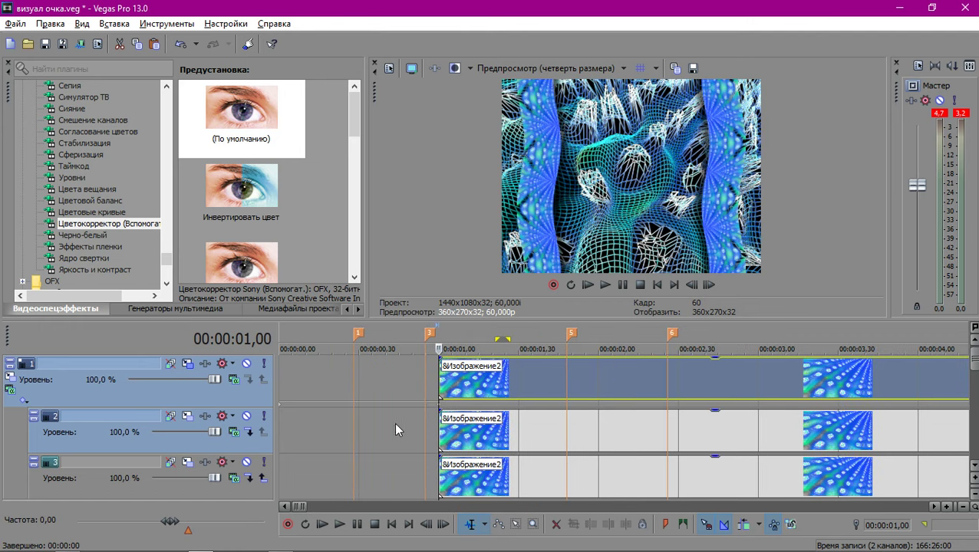
Insert an empty video track above track 1 and its composited group.
click(255, 398)
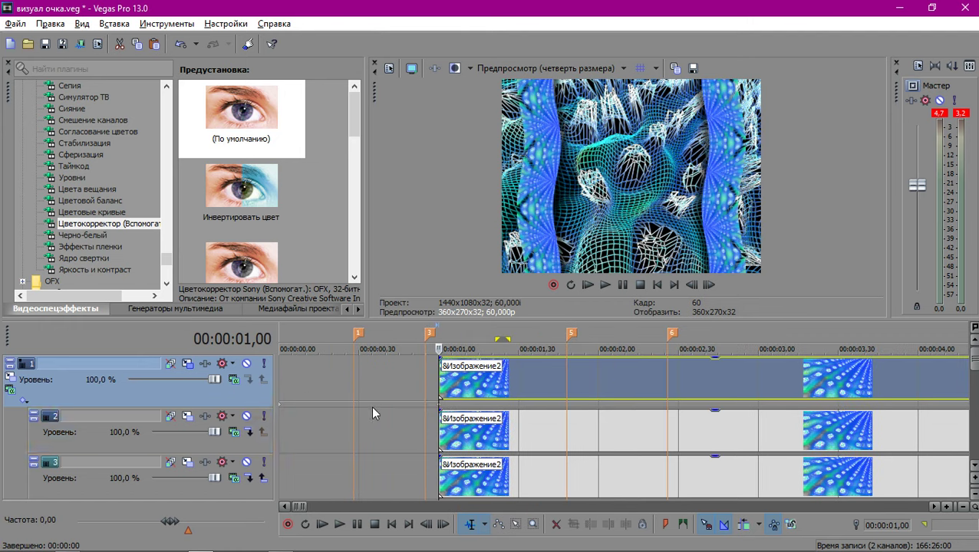
key(ctrl+shift+q)
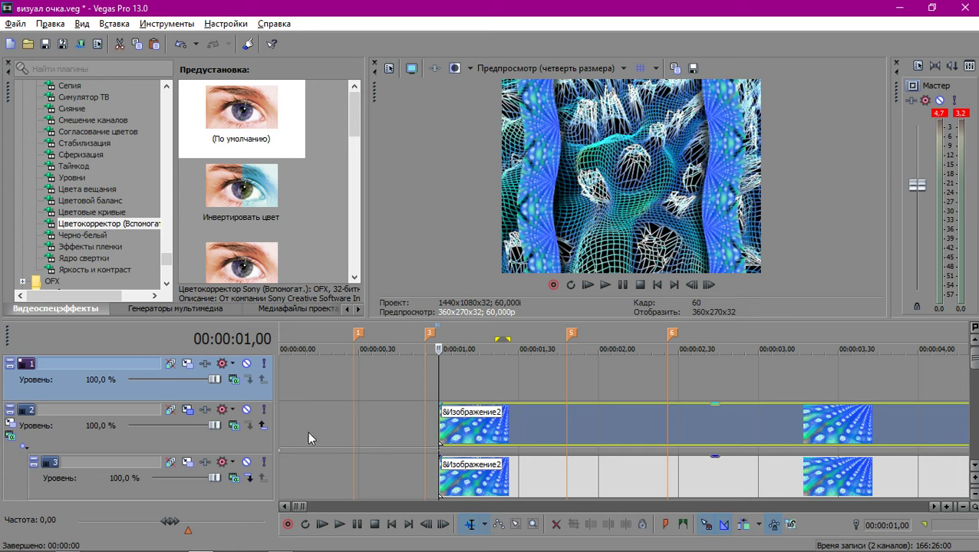
scroll(394, 430, down, 2)
scroll(334, 431, up, 1)
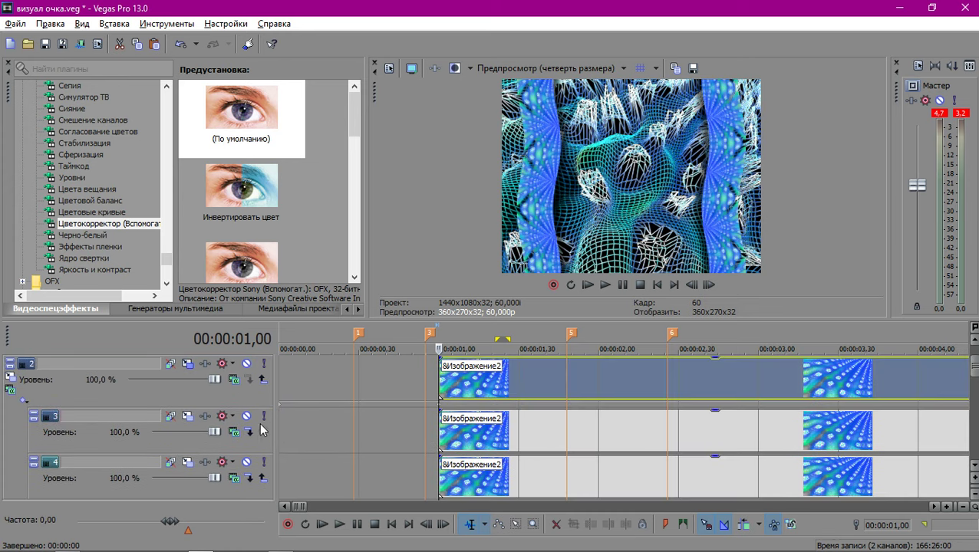
Release child tracks 3 and 4 from the compositing group of parent track 2.
click(128, 449)
scroll(438, 419, down, 1)
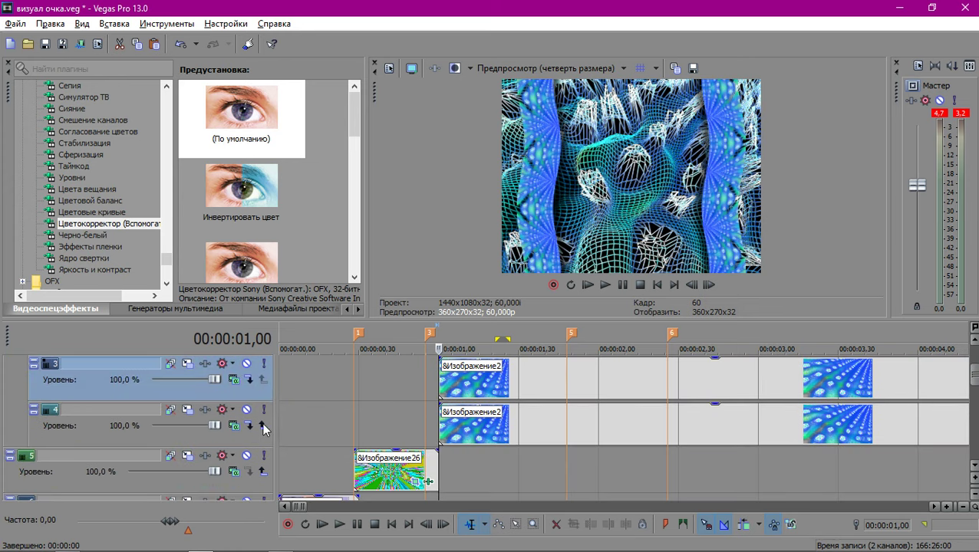
click(249, 426)
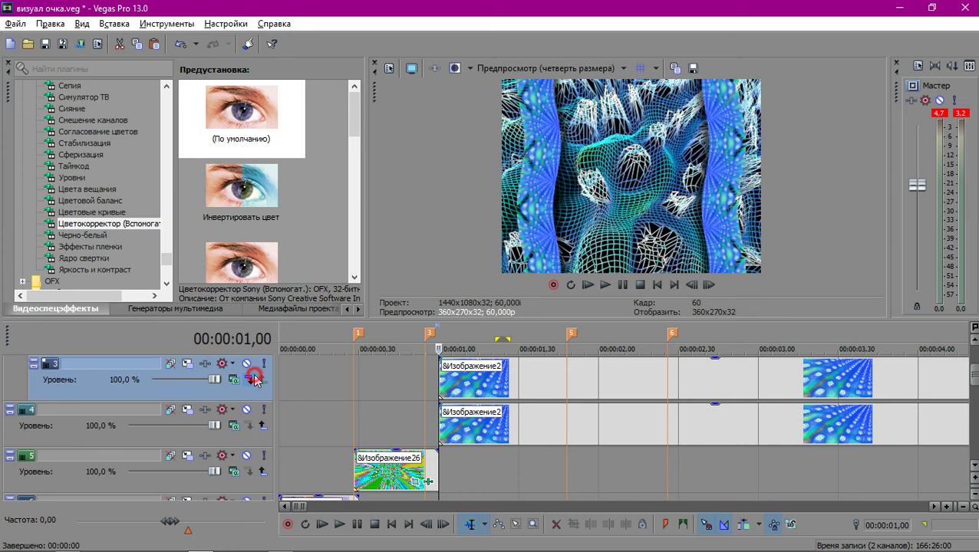
key(ctrl+z)
click(185, 401)
scroll(206, 404, up, 1)
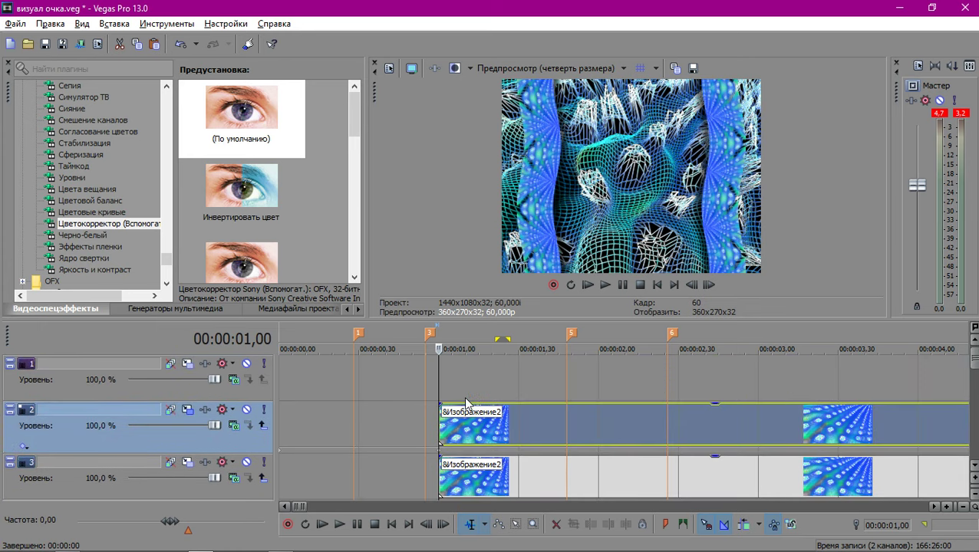
Make tracks 2, 3 and 4 compositing children of the empty track 1.
click(440, 420)
click(230, 391)
click(263, 426)
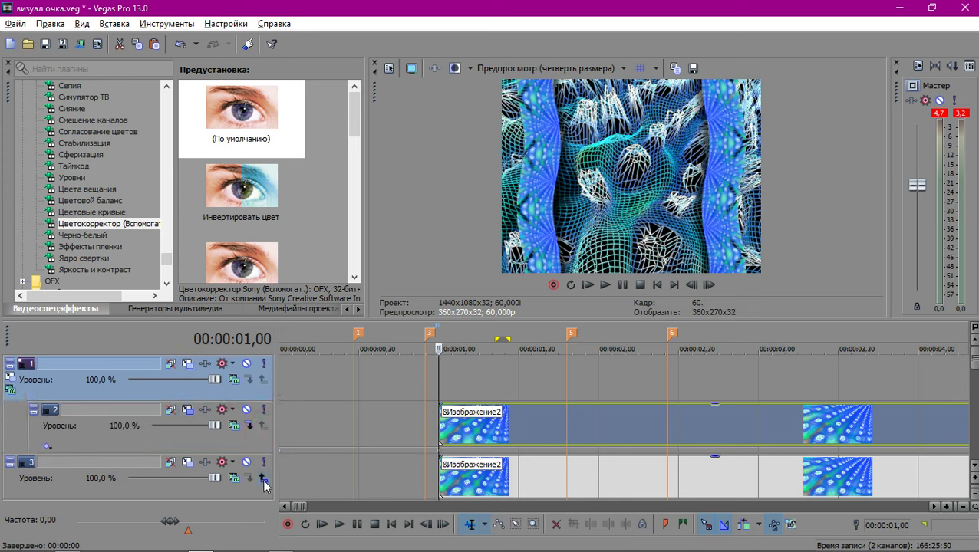
click(263, 478)
scroll(313, 429, down, 2)
click(262, 427)
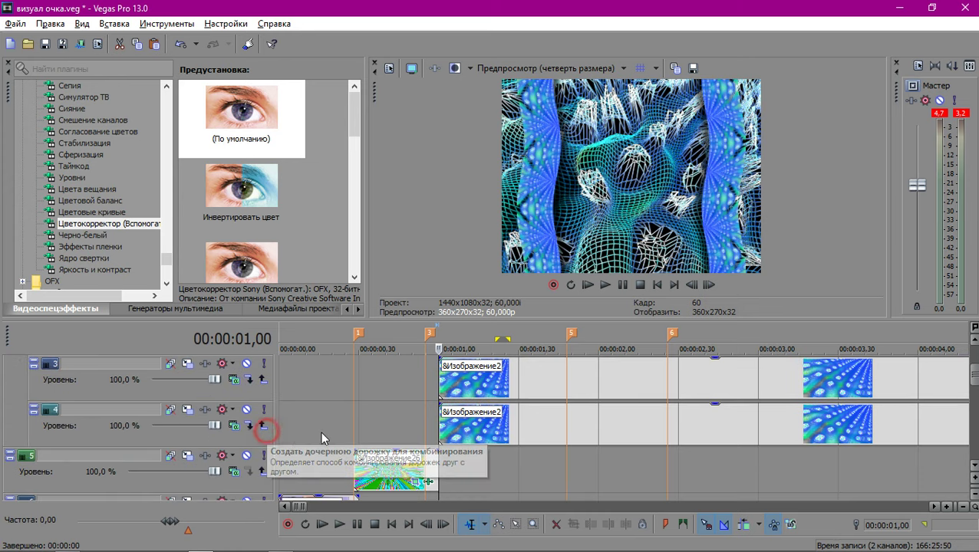
Insert an empty video track above track 2 inside track 1's compositing group.
scroll(366, 423, up, 2)
scroll(368, 422, down, 1)
click(235, 397)
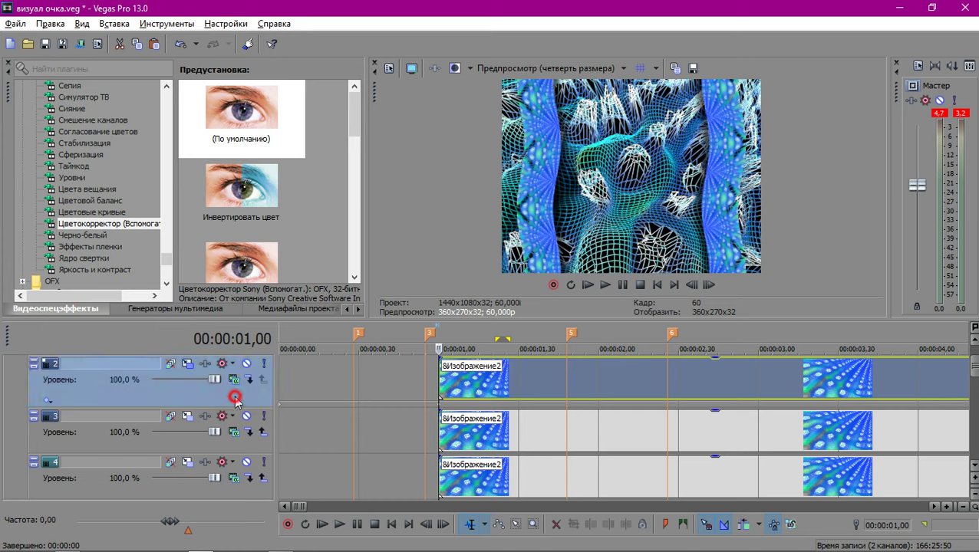
scroll(360, 397, up, 1)
scroll(360, 402, down, 1)
scroll(359, 395, up, 1)
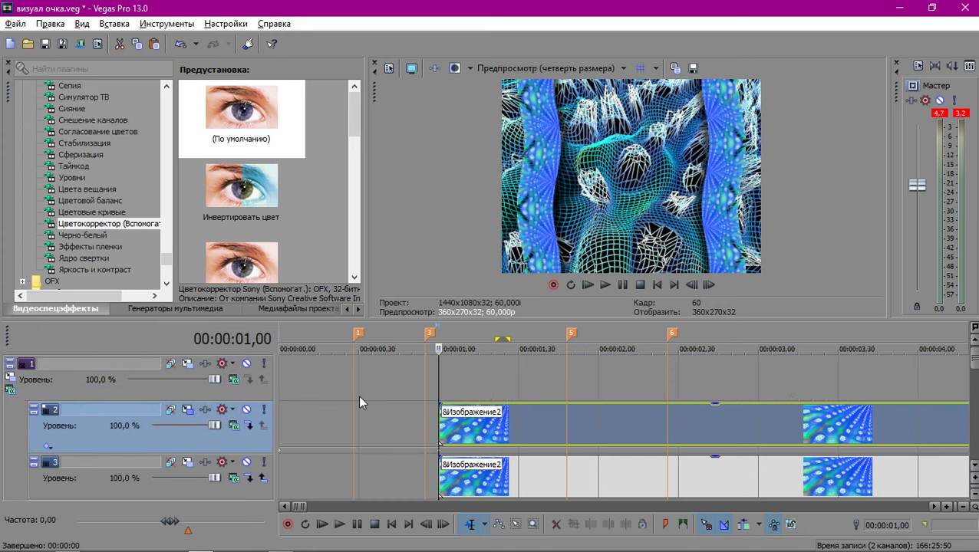
scroll(358, 402, down, 1)
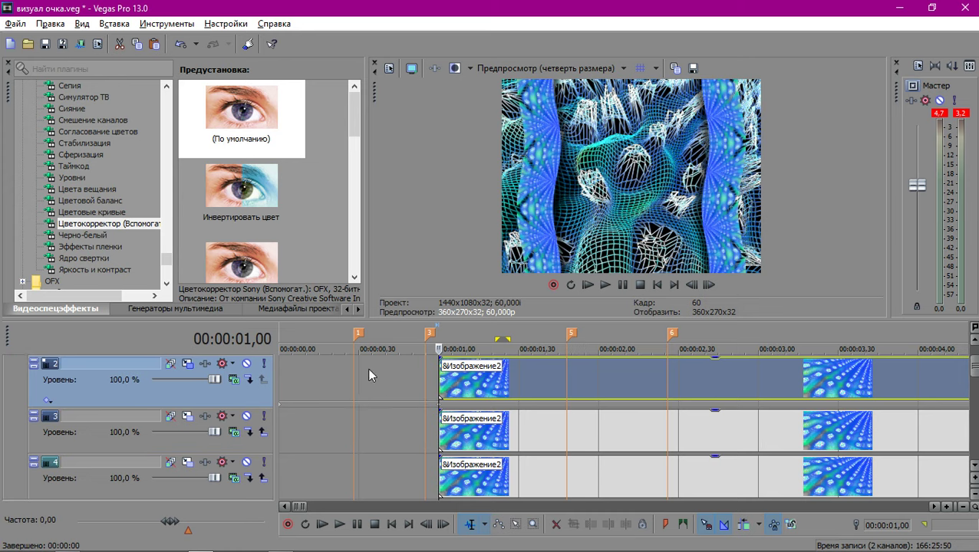
scroll(368, 375, up, 1)
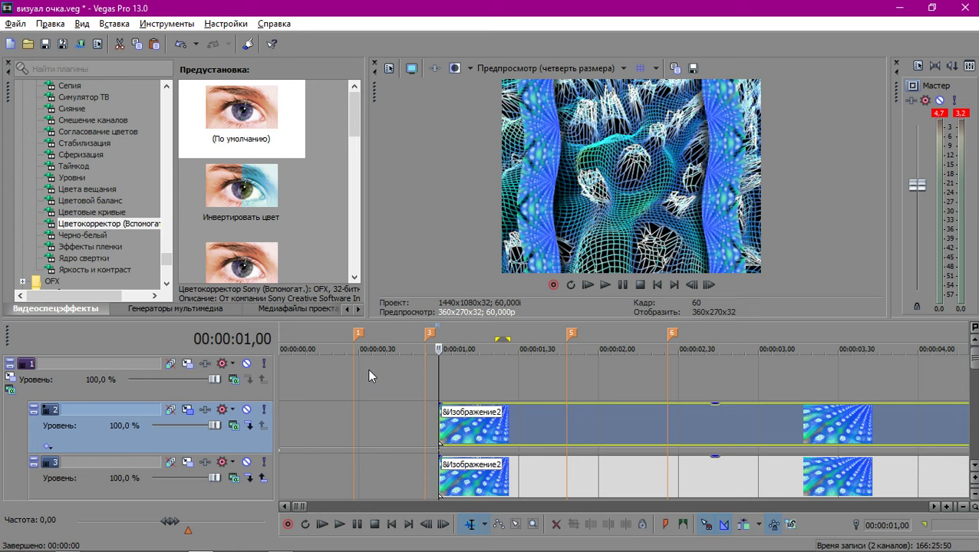
key(ctrl+shift+q)
drag(252, 393, 261, 455)
scroll(331, 418, down, 1)
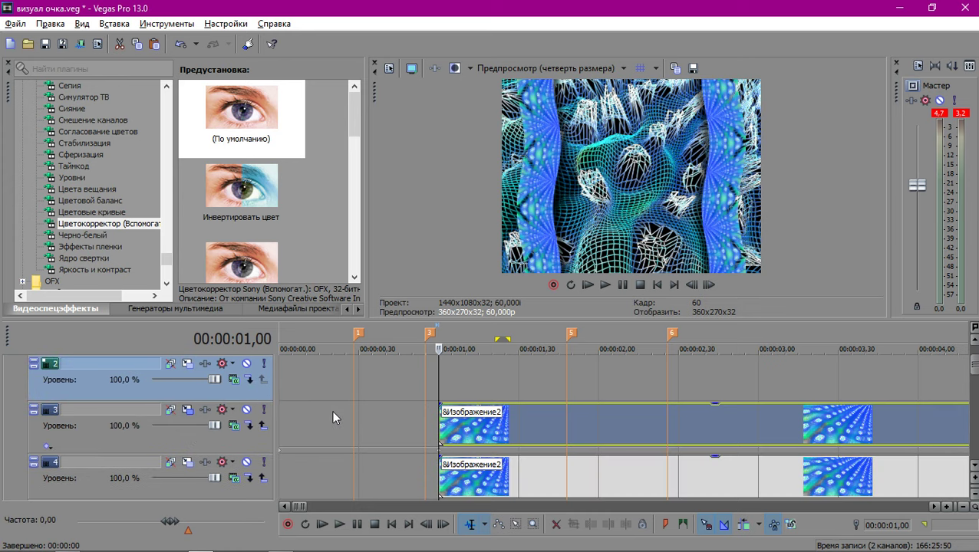
Nest tracks 3 and 4 as compositing children of the empty track 2.
click(261, 426)
click(264, 463)
click(264, 464)
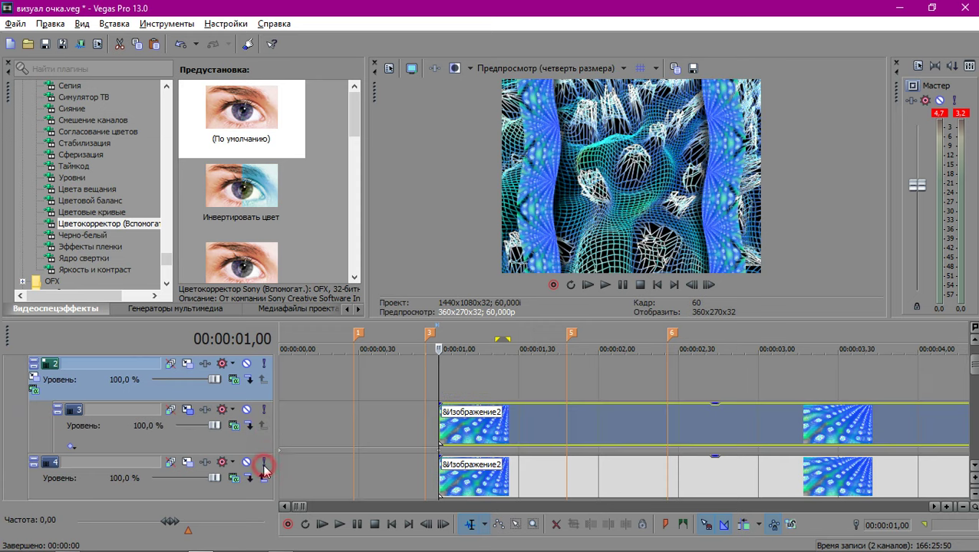
click(262, 477)
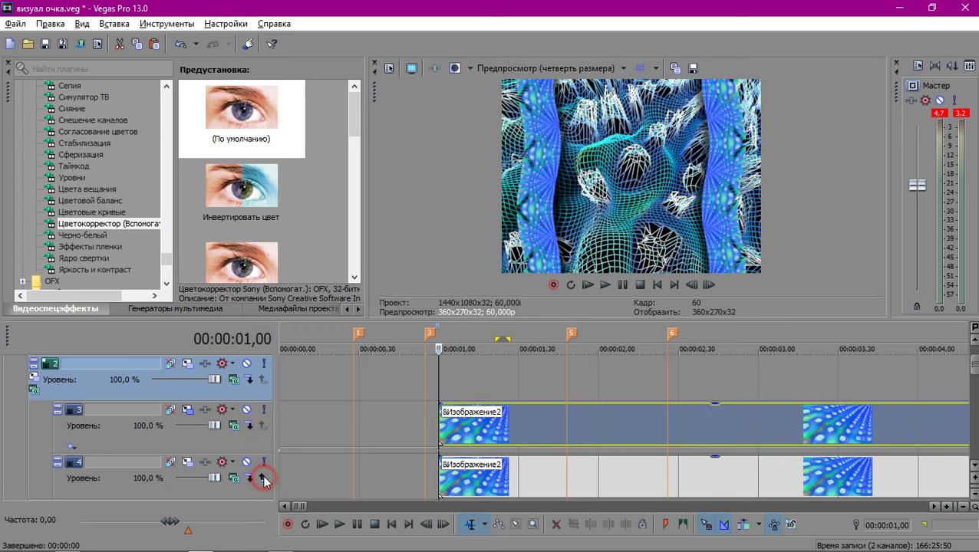
scroll(345, 405, down, 2)
scroll(344, 399, up, 1)
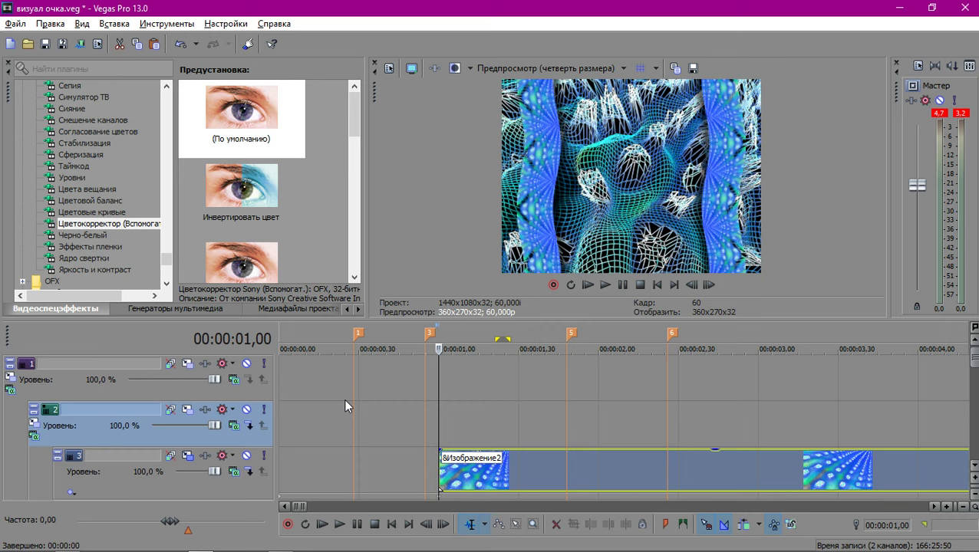
scroll(344, 398, up, 1)
Rotate track 2 slightly clockwise in its own Track Motion at 00:00:01,00.
click(234, 380)
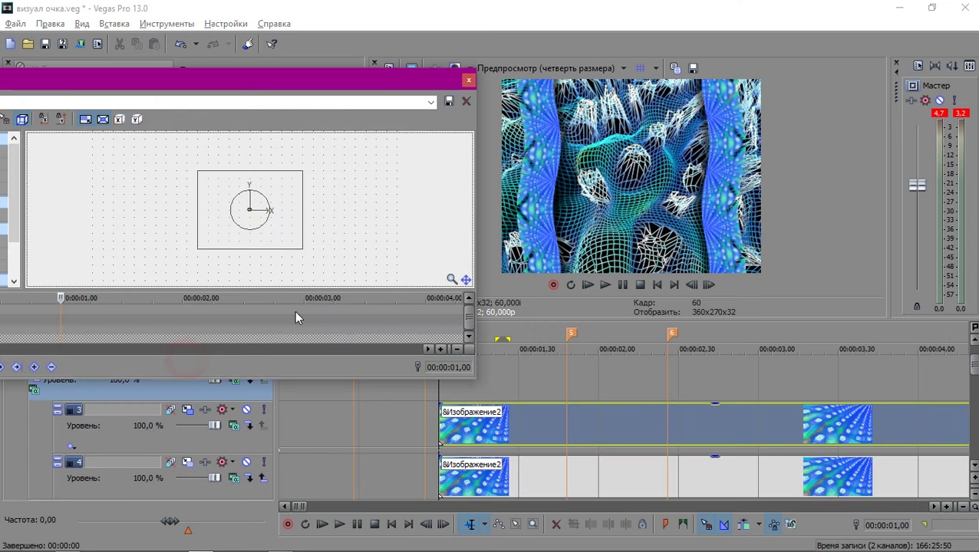
drag(270, 210, 270, 218)
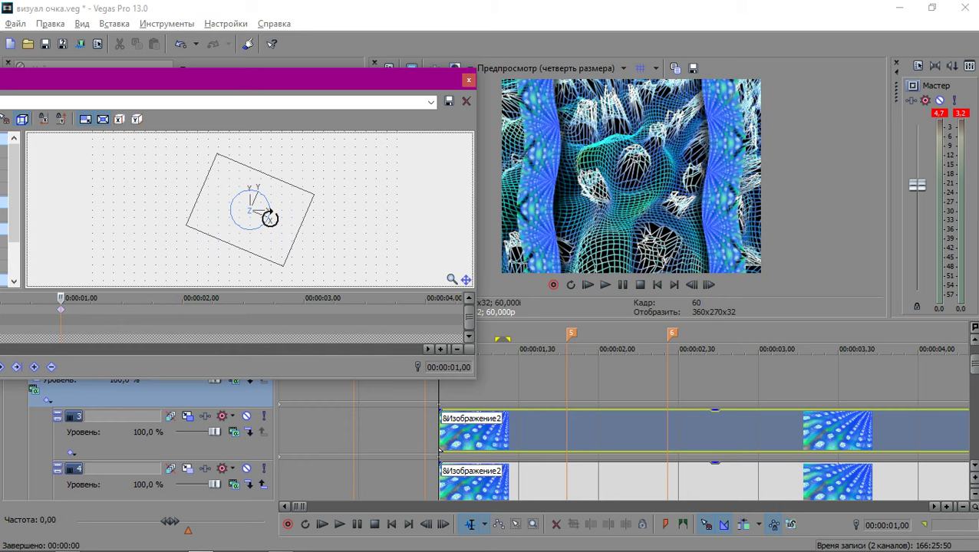
click(469, 80)
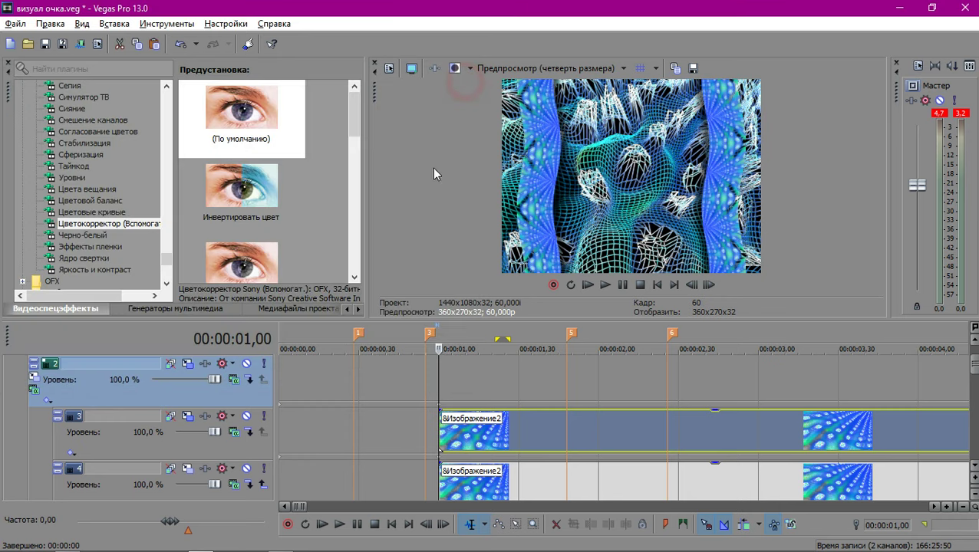
Try rotating track 2's whole group slightly clockwise with parent motion, and undo the rotation.
click(37, 378)
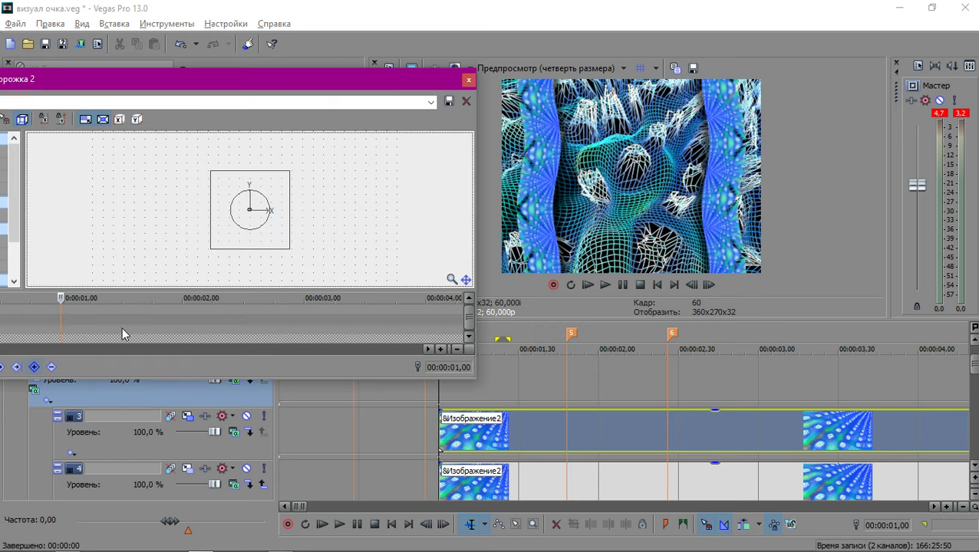
drag(266, 207, 271, 216)
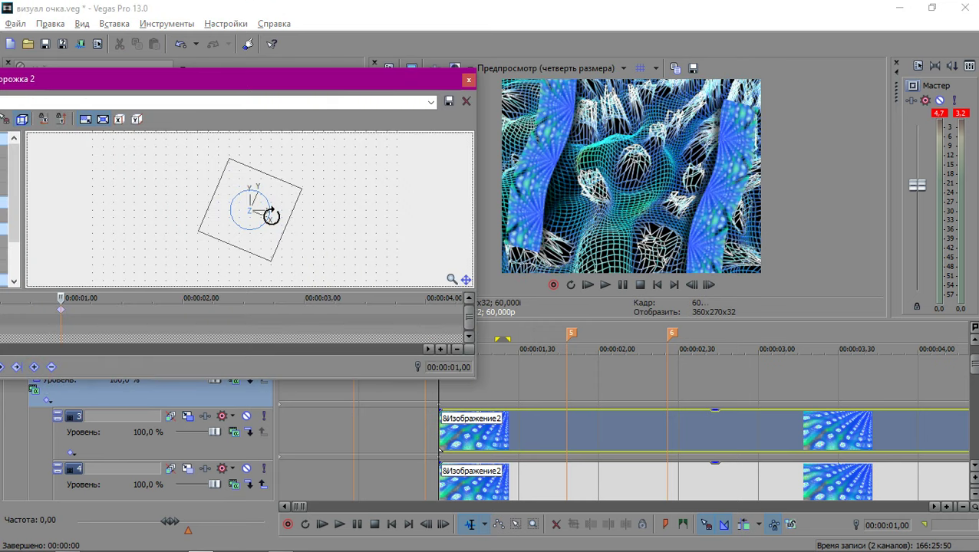
key(ctrl+z)
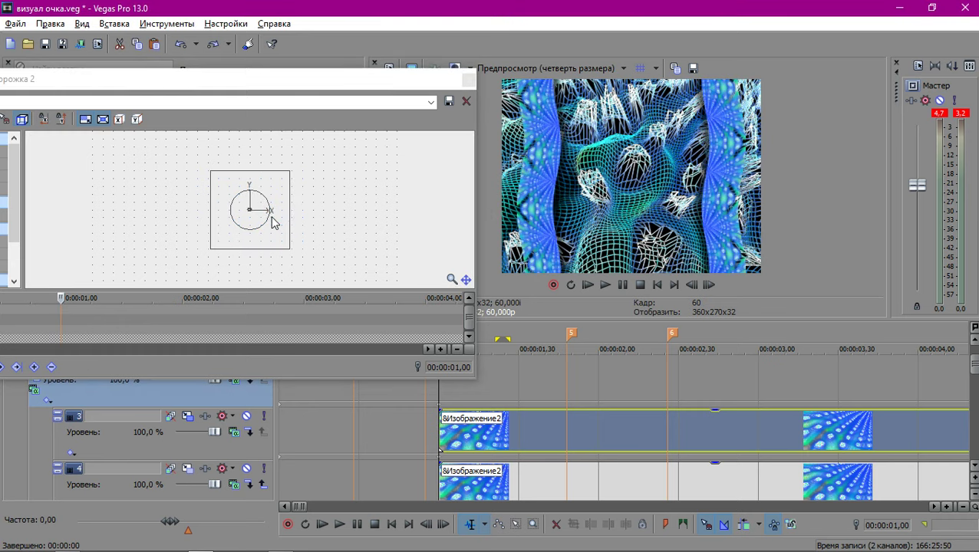
click(468, 80)
Name track 2 "2 ленты" and its first child, track 3, "1 лента".
double_click(142, 363)
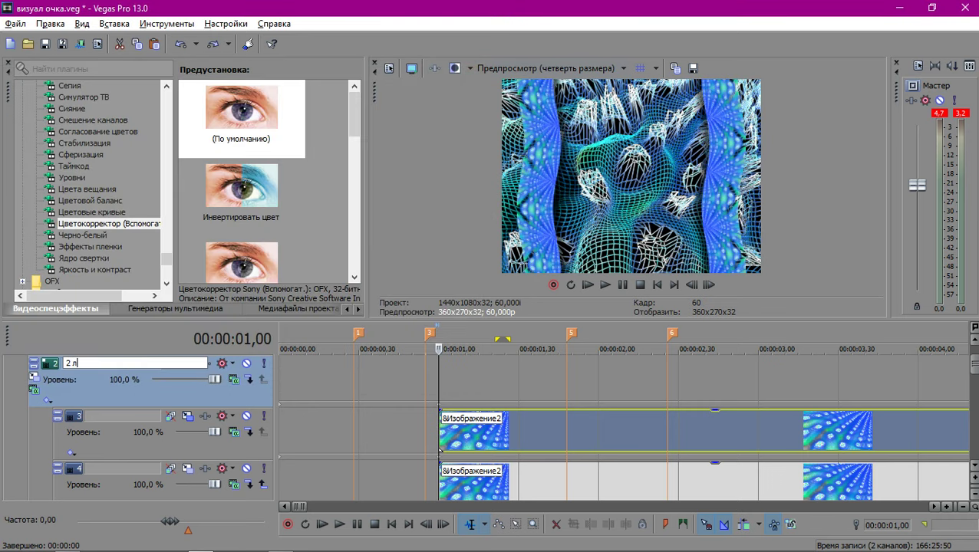
key(Return)
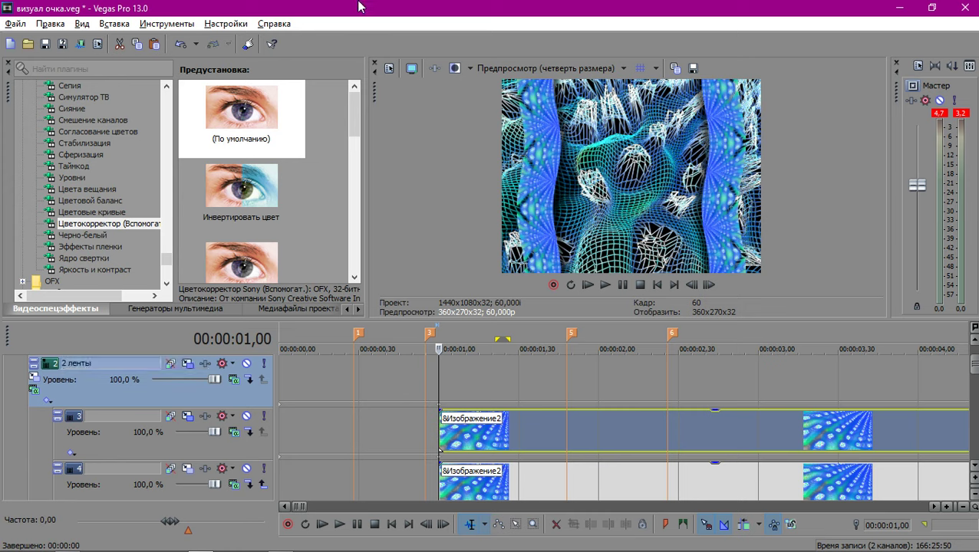
click(124, 418)
double_click(123, 416)
text(1 лент)
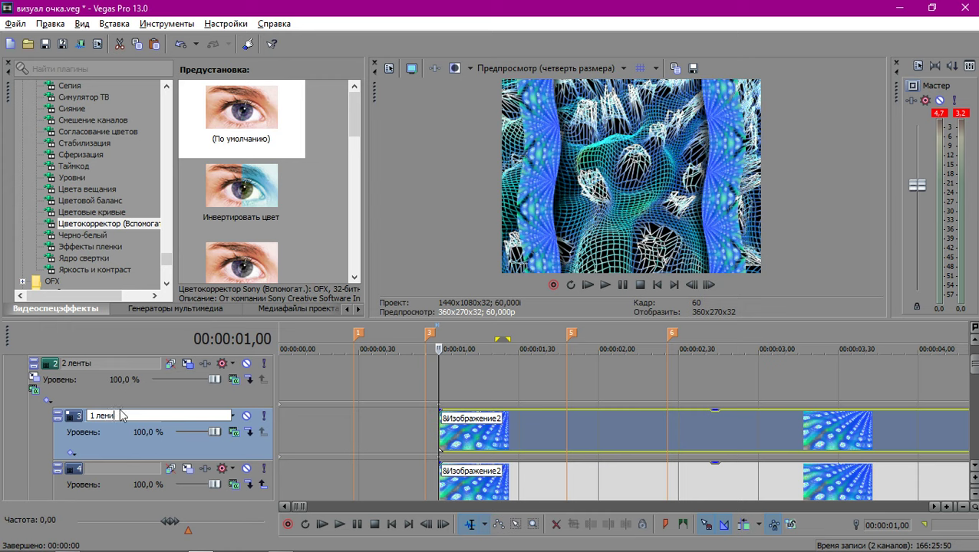
key(BackSpace)
key(Return)
Name the second child track, track 4, "2 лента" and the background track 5 "фон".
click(132, 474)
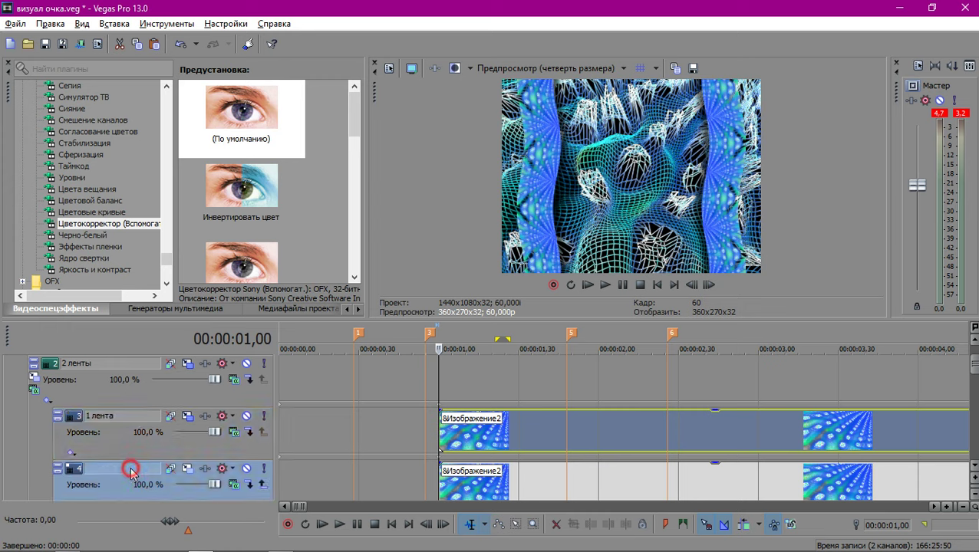
double_click(132, 470)
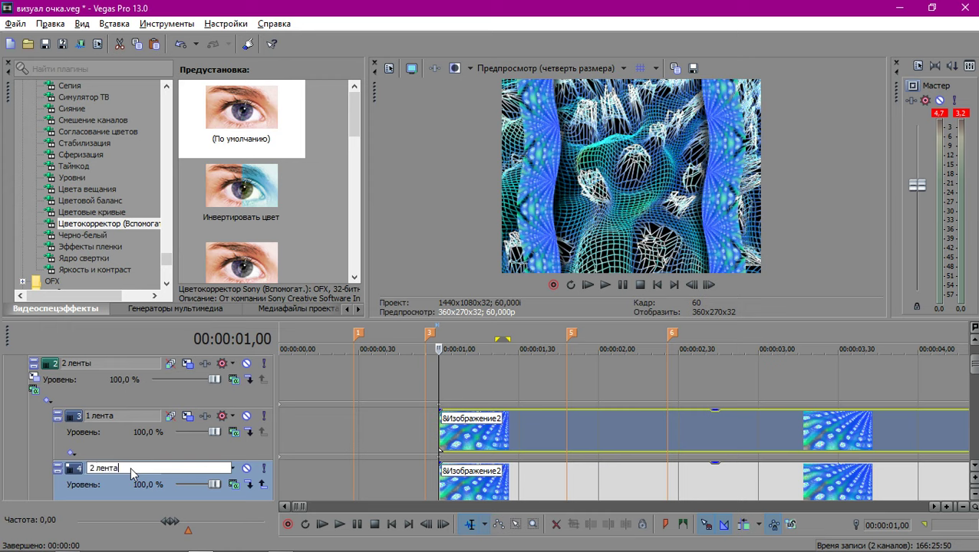
key(Return)
scroll(543, 371, down, 1)
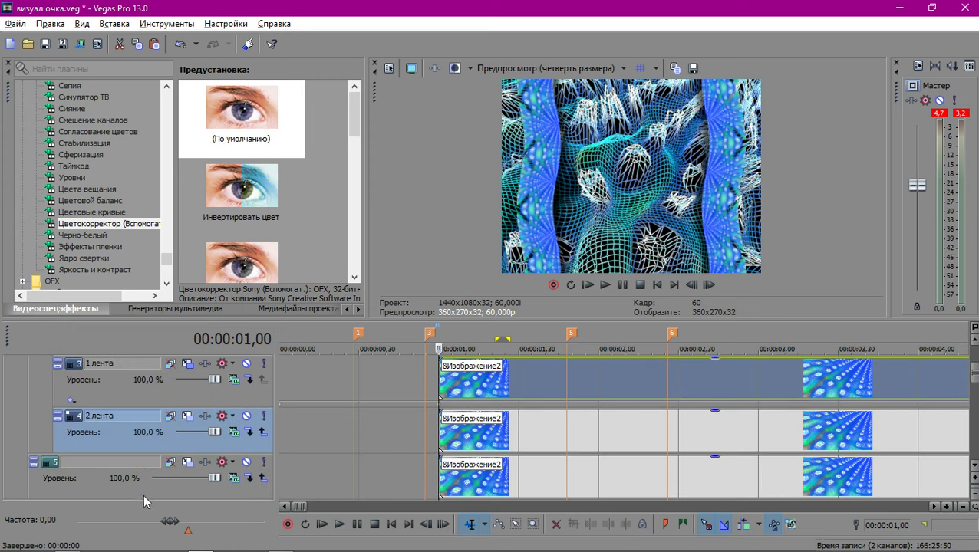
double_click(134, 468)
text(фон)
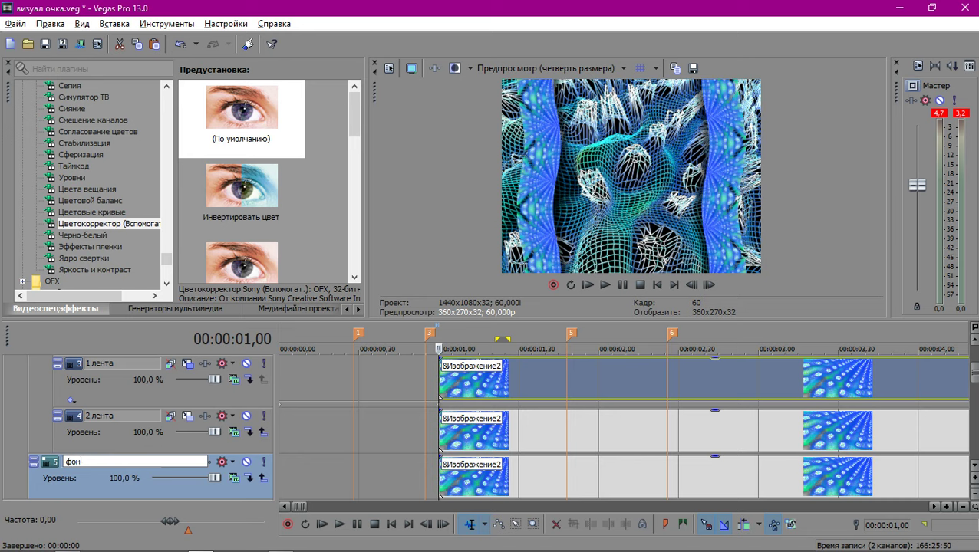
key(Return)
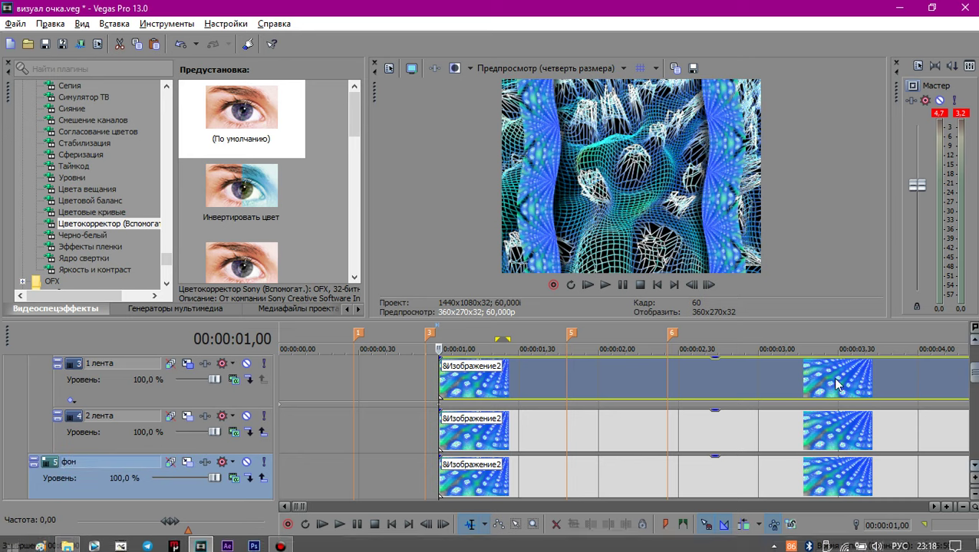
Name the topmost parent track 1 "вся комп." and save the project.
scroll(445, 445, up, 2)
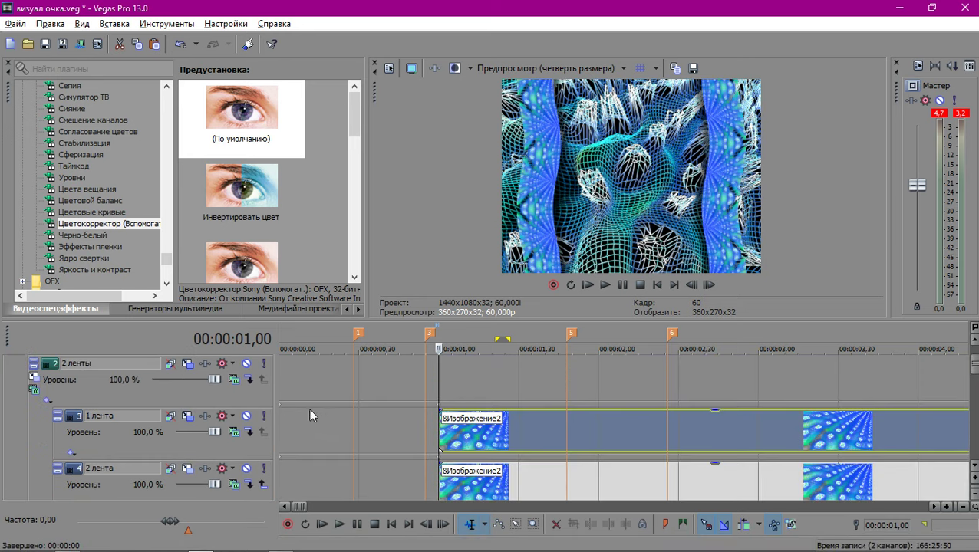
double_click(95, 363)
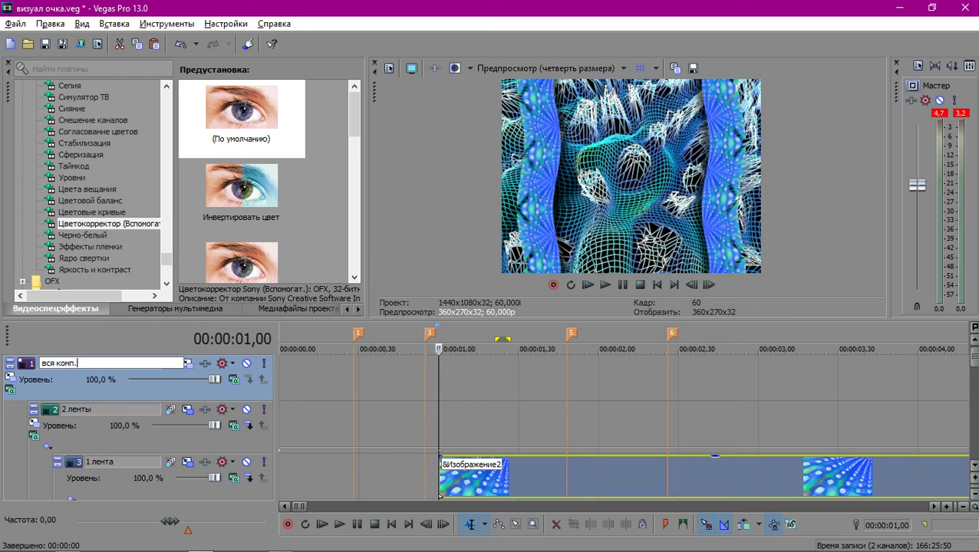
key(Return)
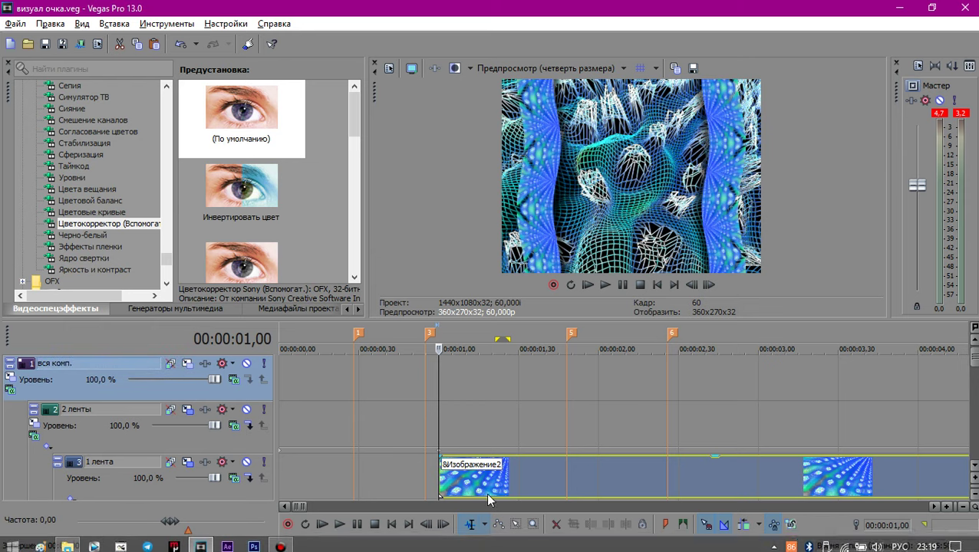
scroll(472, 460, down, 2)
scroll(471, 428, up, 1)
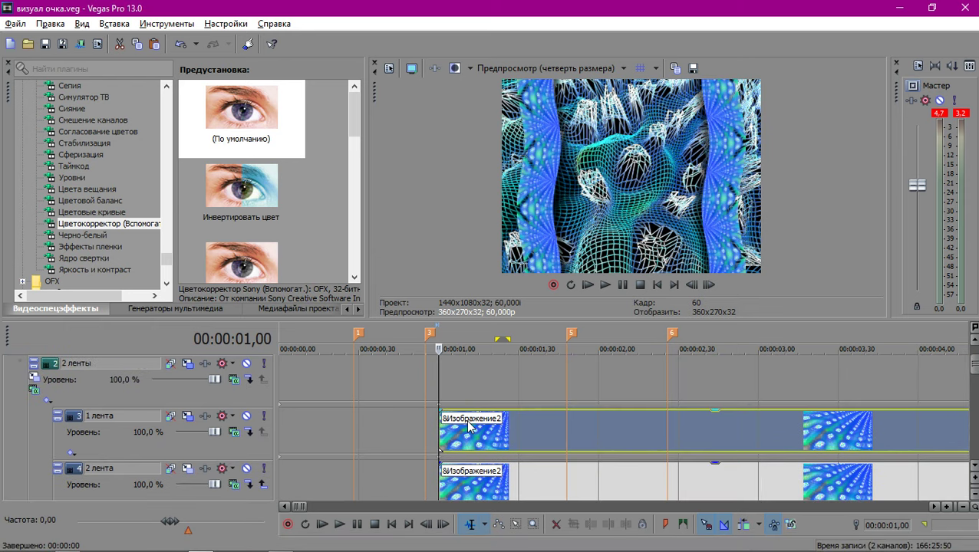
scroll(470, 426, up, 1)
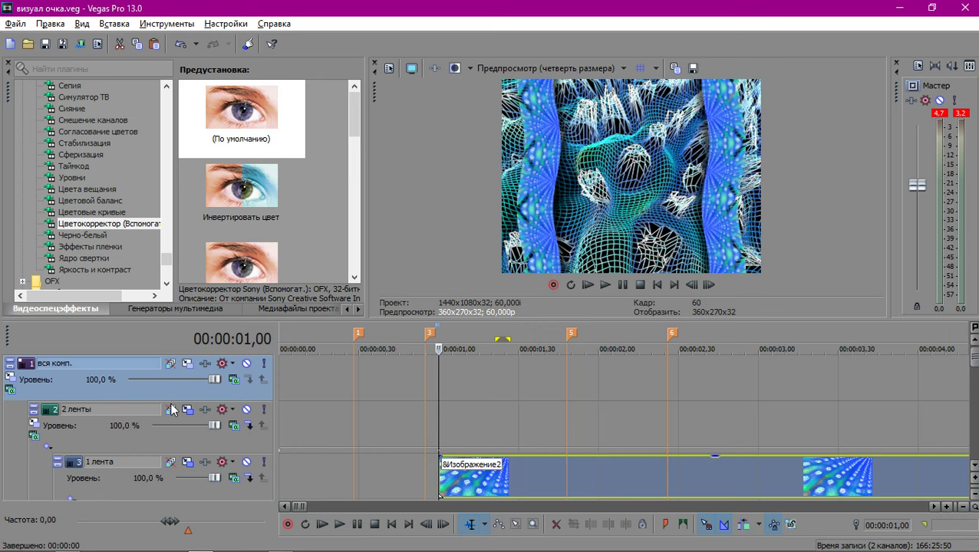
Add the S_WarpPerspective effect from Sapphire Distort to the "вся комп." track, removing the mistakenly added S_WarpTransform.
click(205, 364)
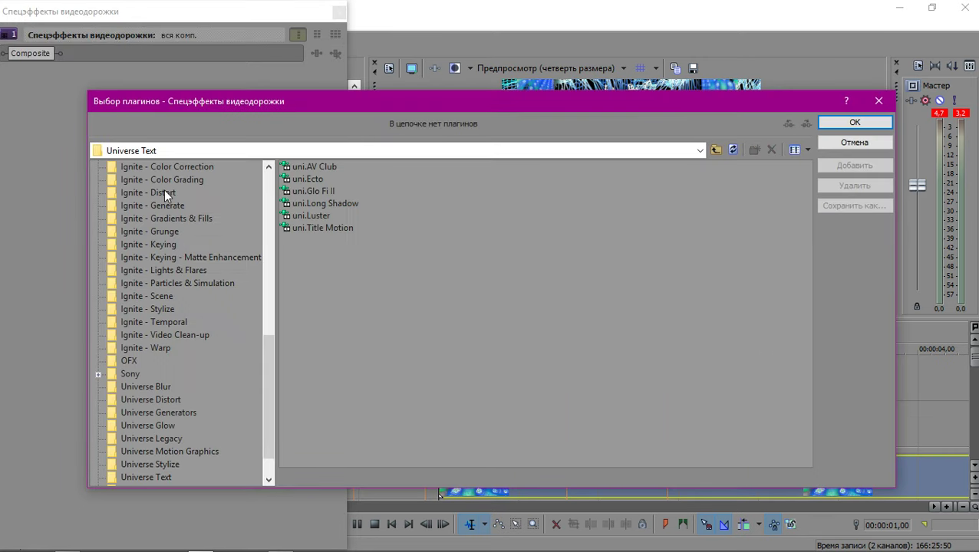
scroll(158, 227, up, 11)
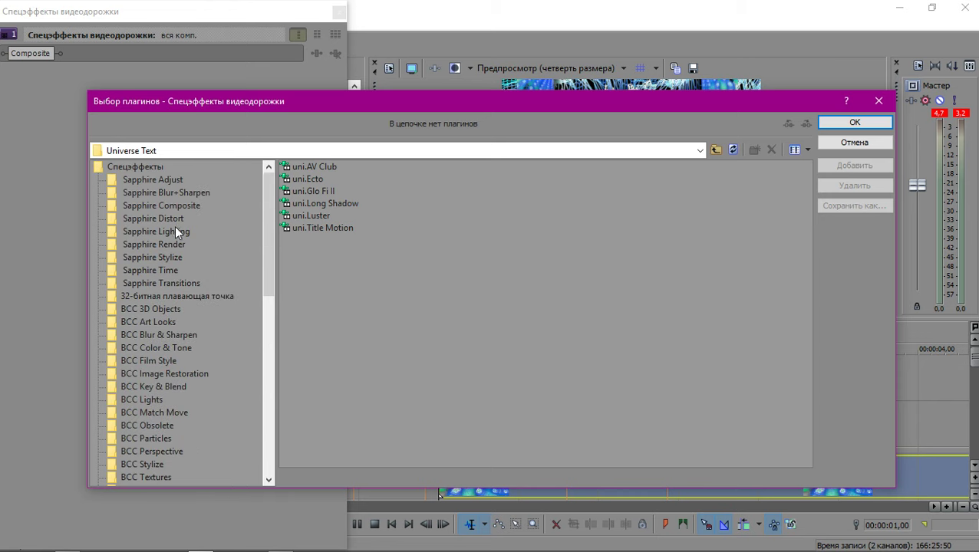
click(175, 220)
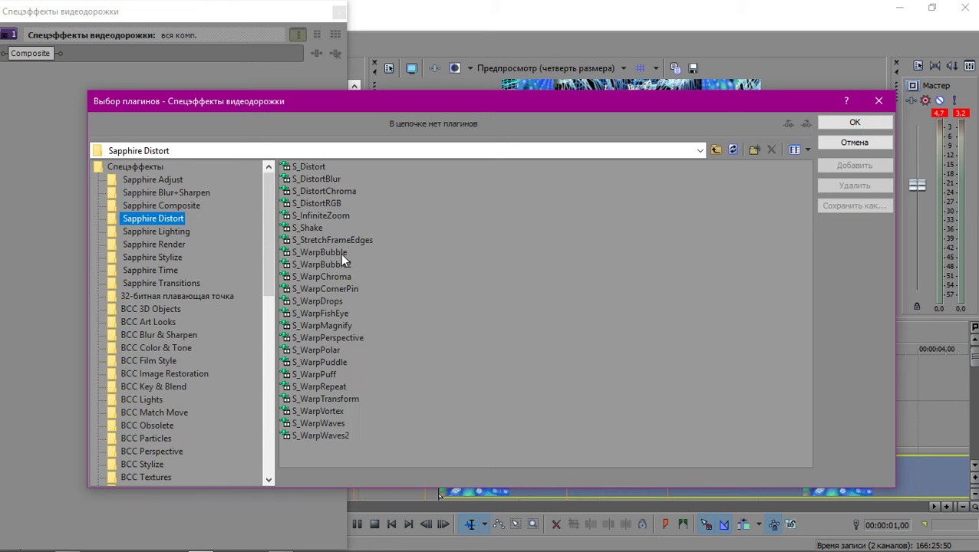
double_click(323, 400)
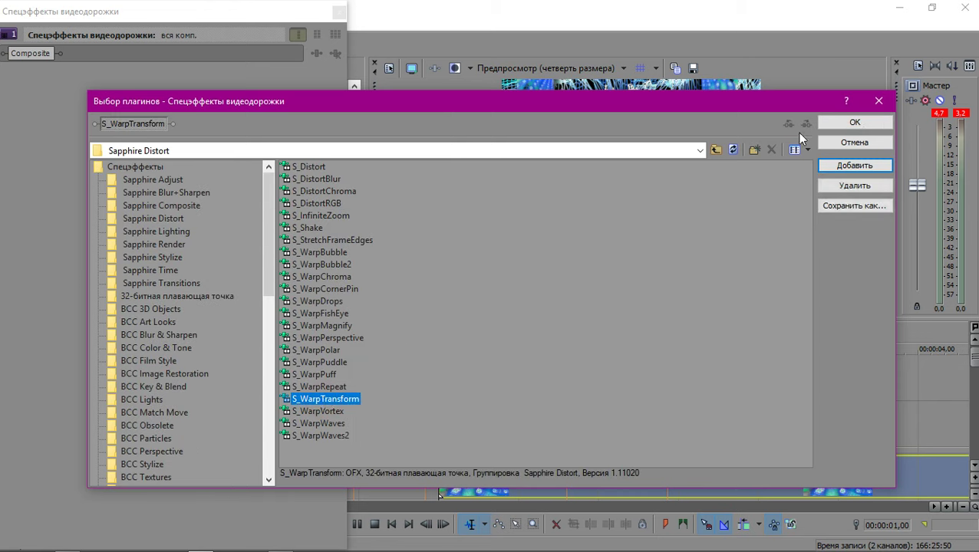
click(854, 187)
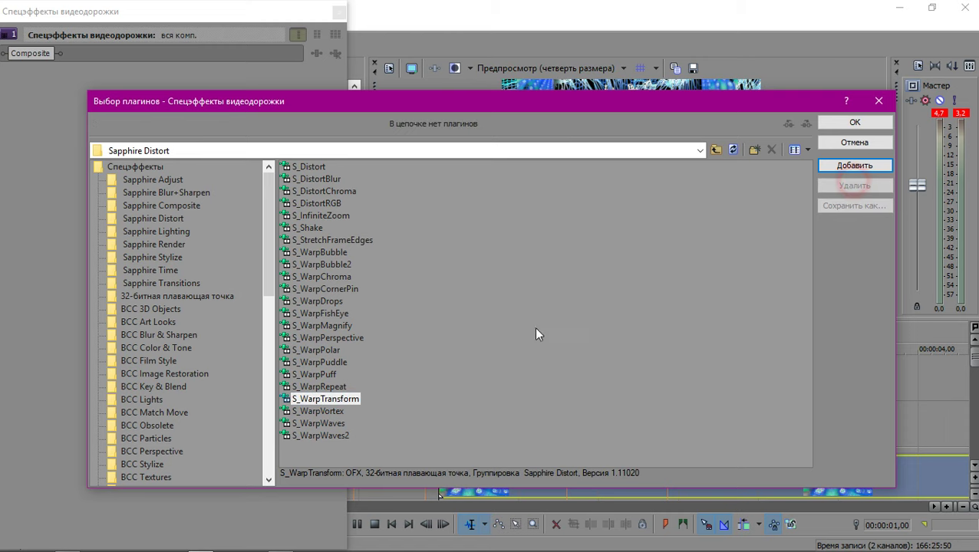
double_click(334, 337)
click(833, 122)
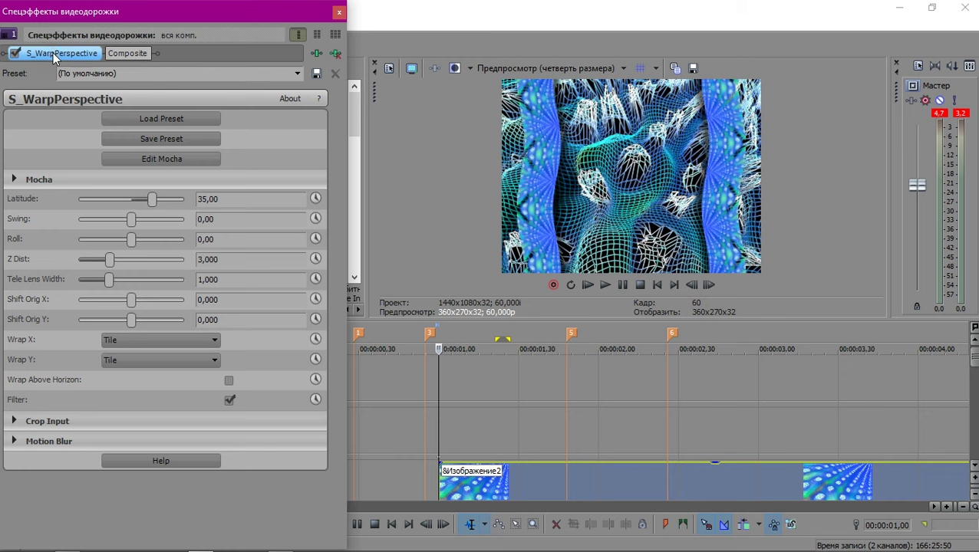
Place S_WarpPerspective after Composite in the effect chain and load its preset "Блять не на ту дорожку поставил!".
drag(53, 53, 234, 55)
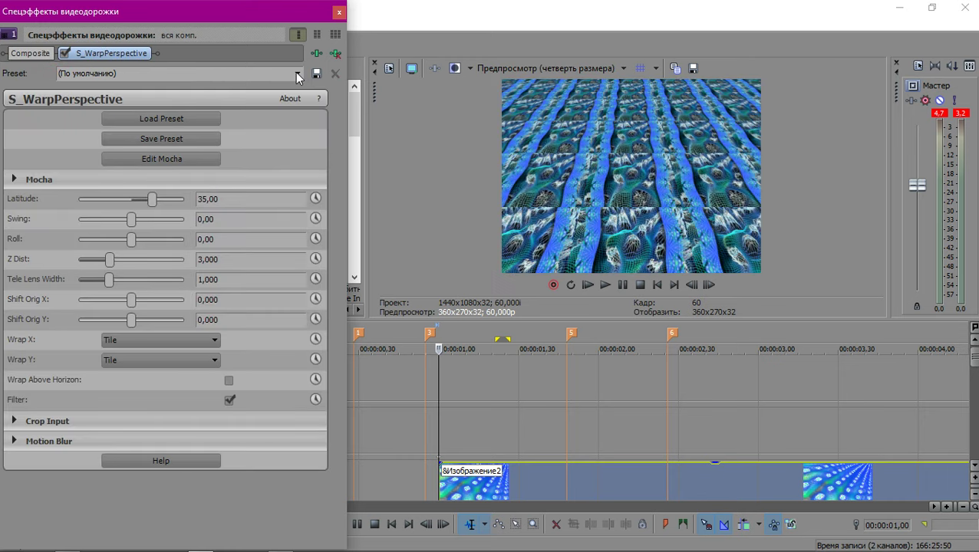
click(298, 74)
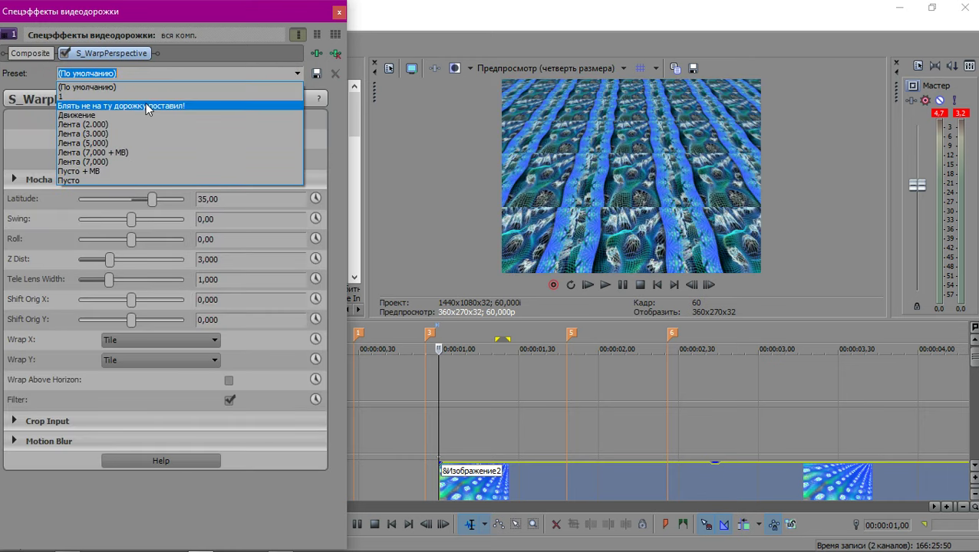
click(145, 105)
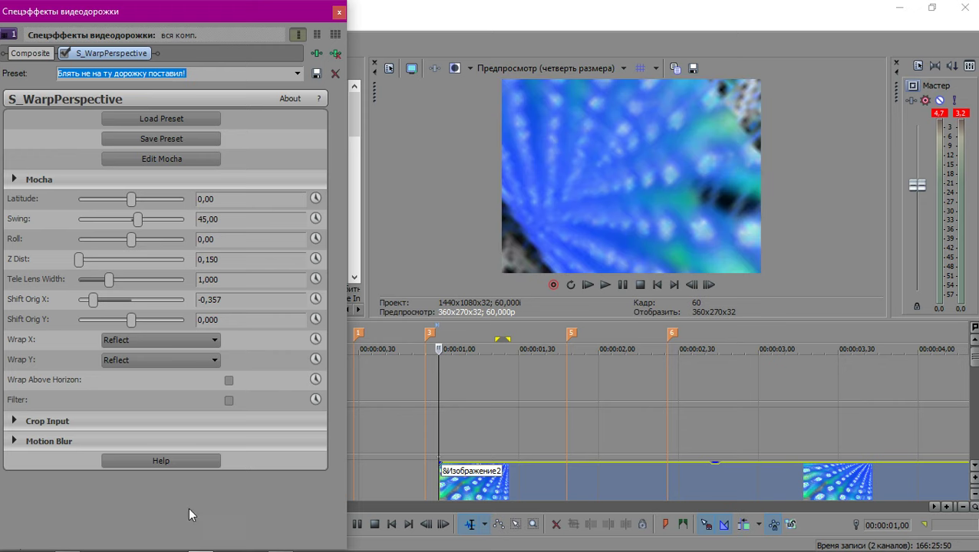
Preview the warped composition by playing it from 00:00:01,05.
scroll(641, 444, up, 5)
click(651, 438)
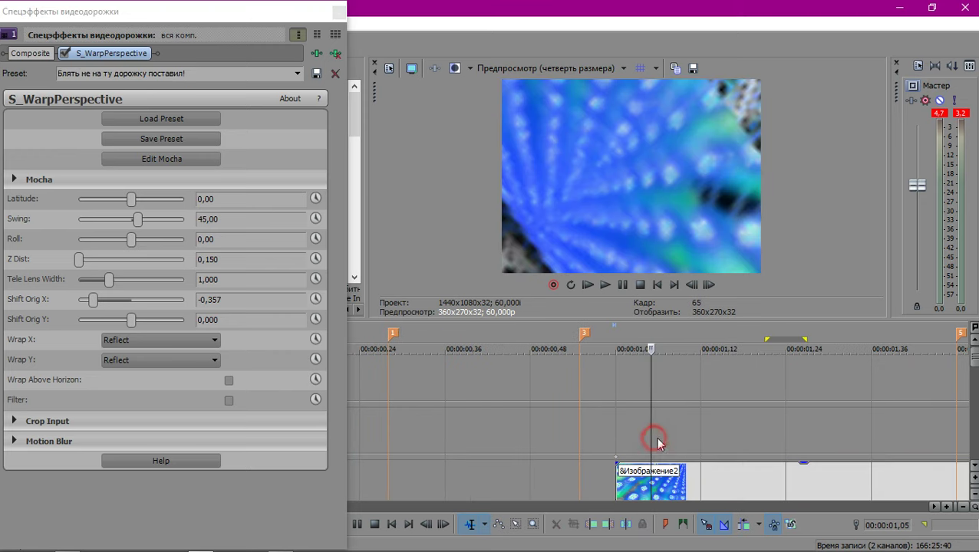
key(space)
scroll(699, 431, down, 4)
click(516, 432)
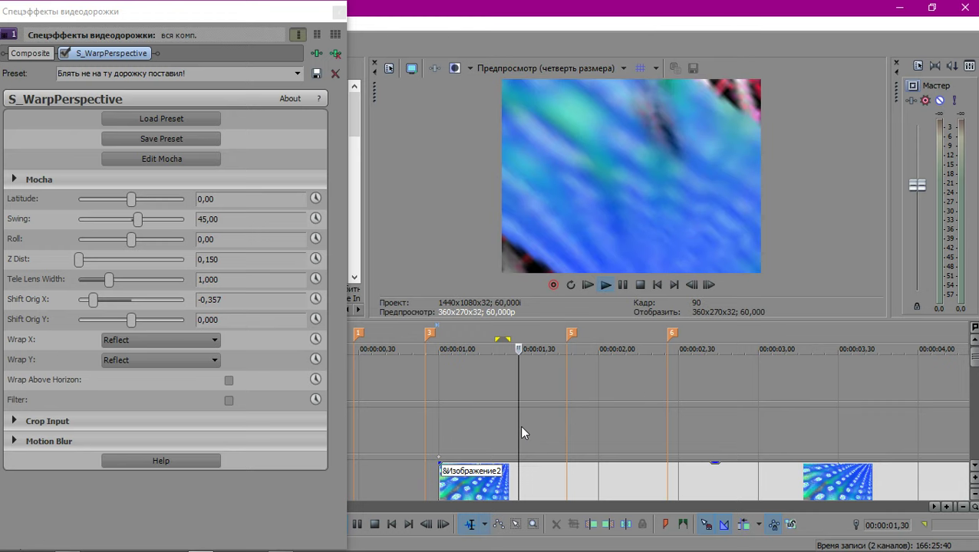
key(space)
Move the cursor to 00:00:01,36 and enable keyframe animation for Swing, Z Dist and Shift Orig X in S_WarpPerspective.
click(532, 428)
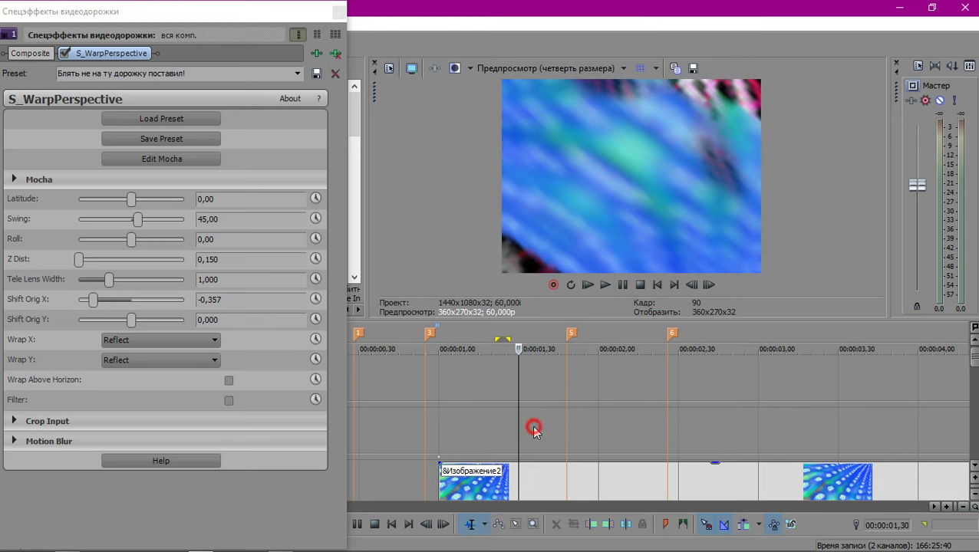
click(315, 219)
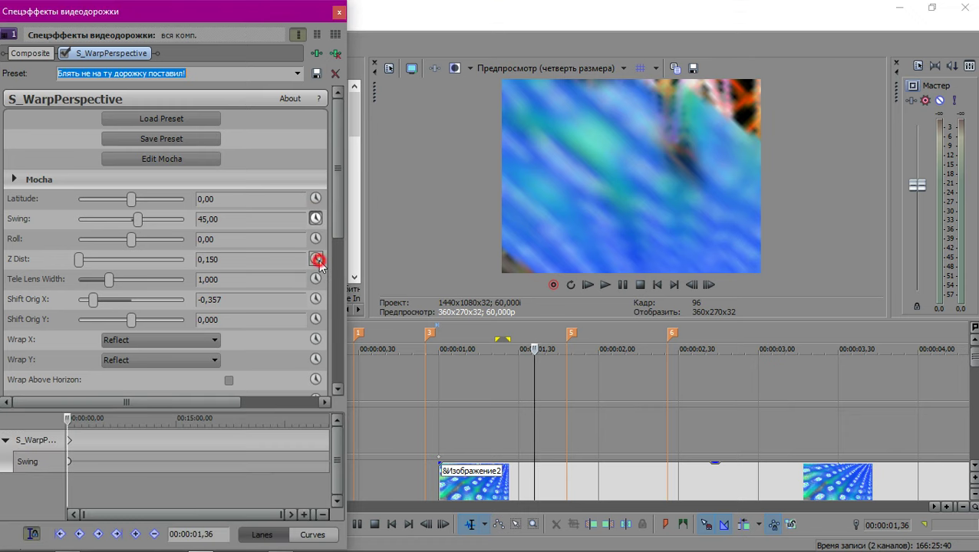
click(315, 259)
click(315, 299)
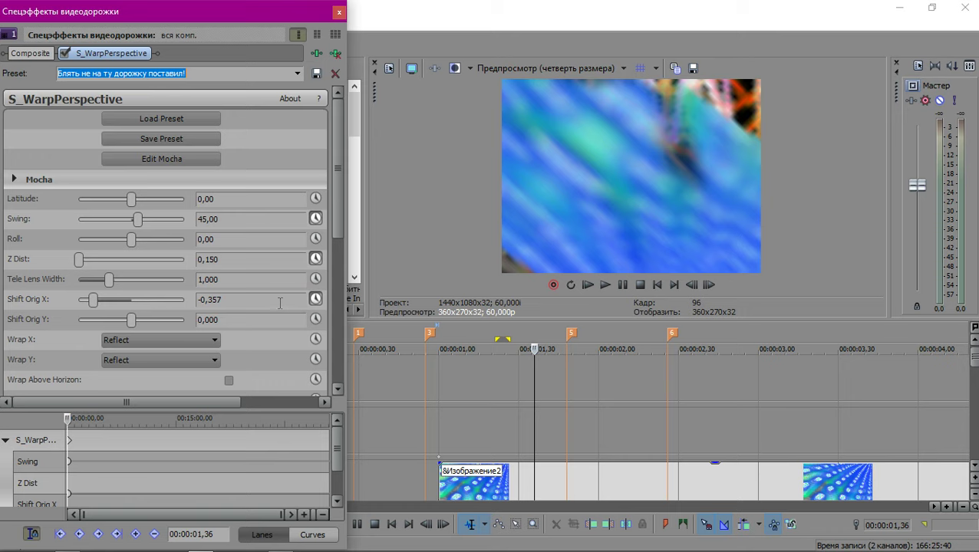
At 00:00:01,36, set Shift Orig X to 0, Z Dist to 1 and Swing to 0 in S_WarpPerspective.
click(280, 300)
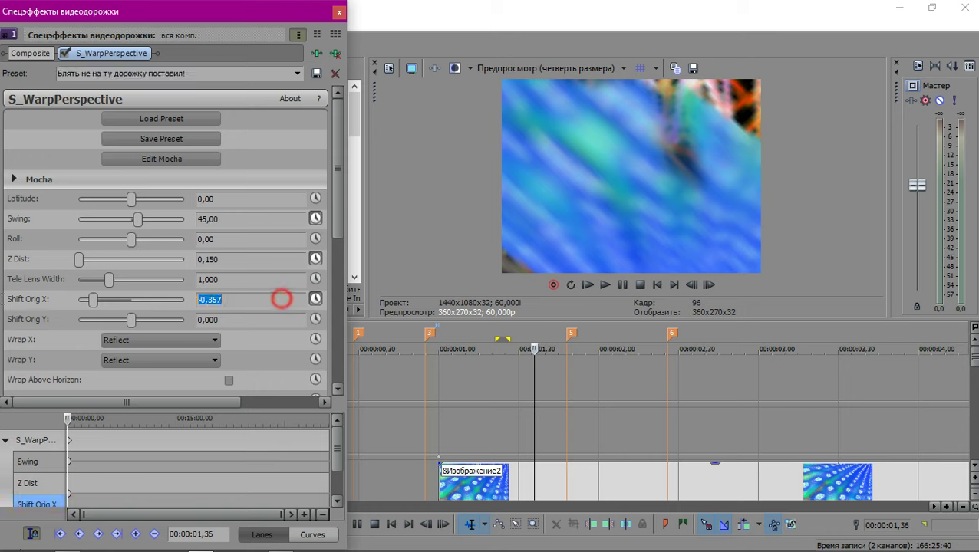
click(241, 260)
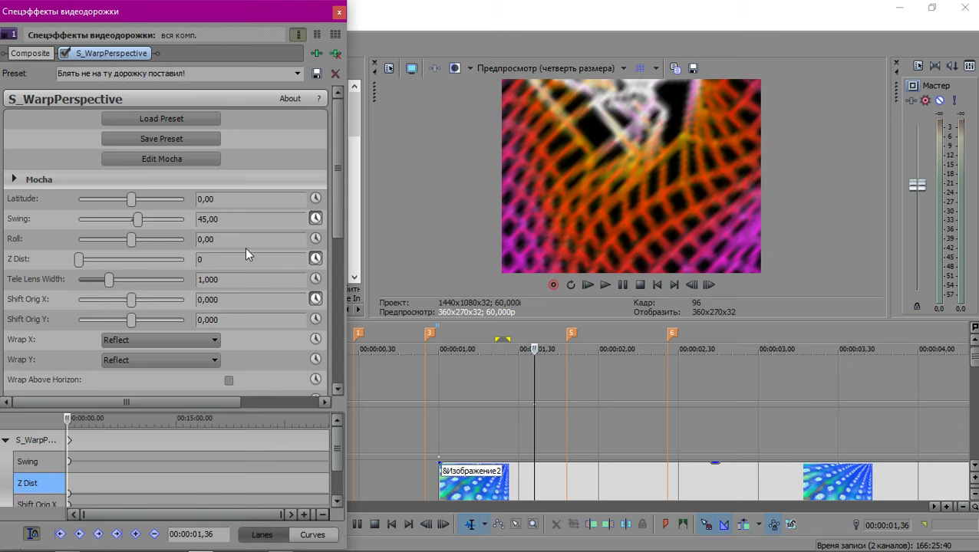
drag(245, 253, 221, 258)
click(247, 218)
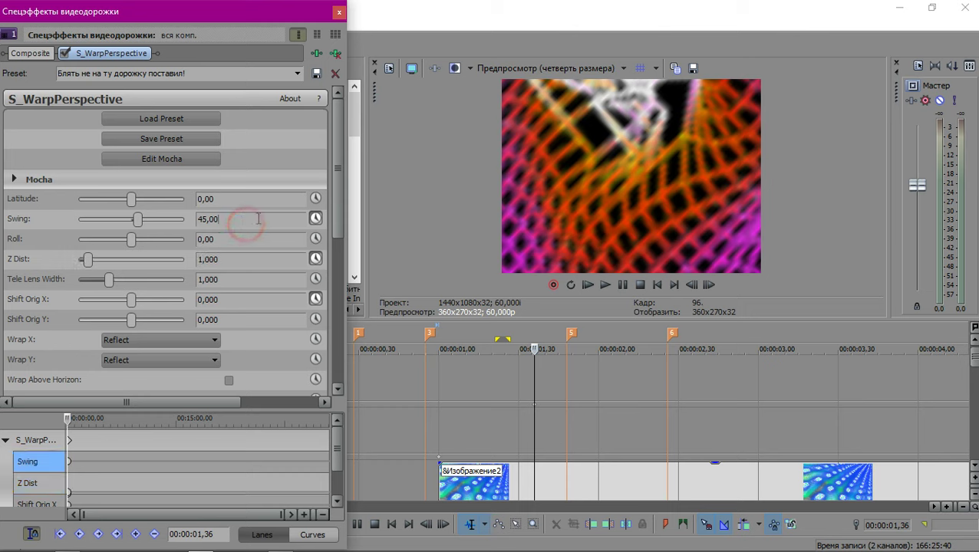
text(0)
key(Return)
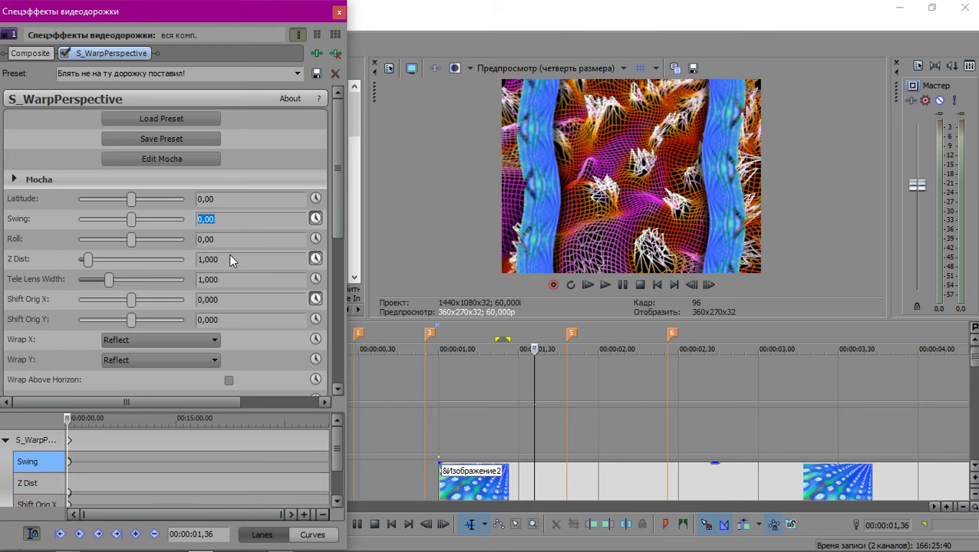
click(230, 261)
click(237, 325)
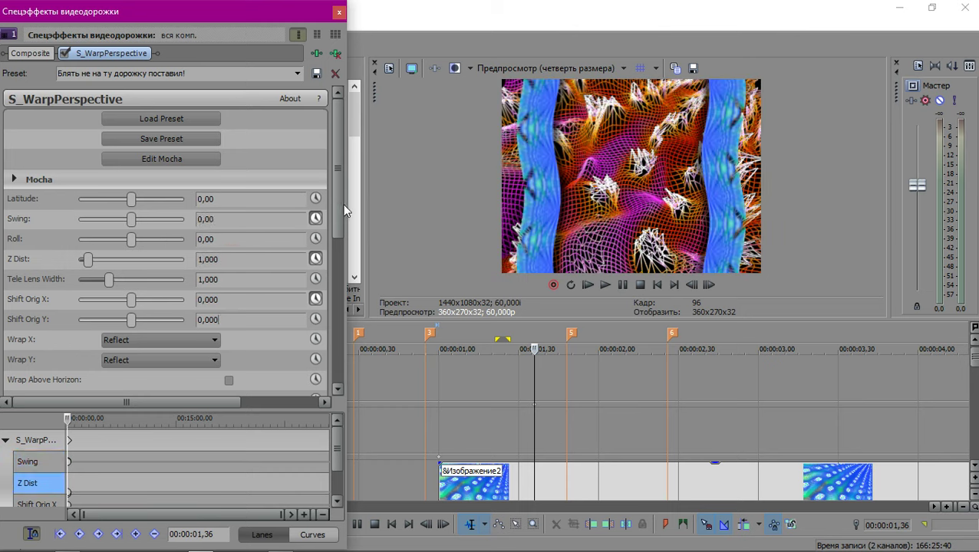
Expand the Motion Blur settings of S_WarpPerspective to check whether motion blur is enabled.
drag(338, 210, 342, 333)
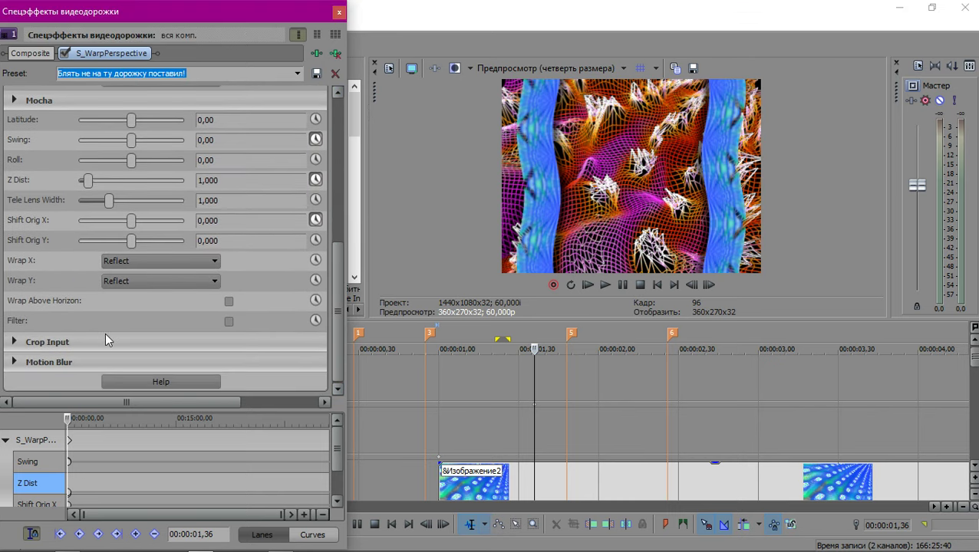
click(14, 362)
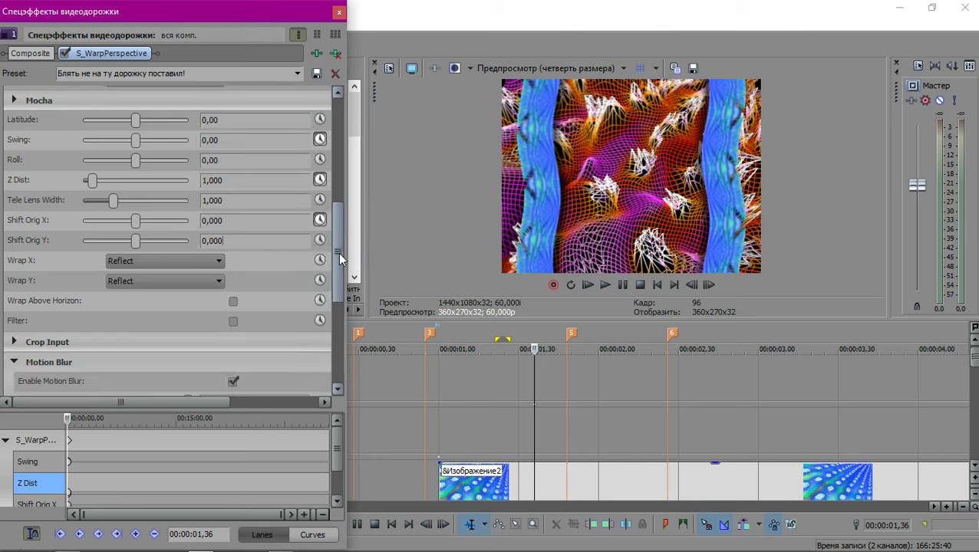
mouse_move(339, 253)
mouse_down()
mouse_move(333, 328)
mouse_move(333, 266)
mouse_up()
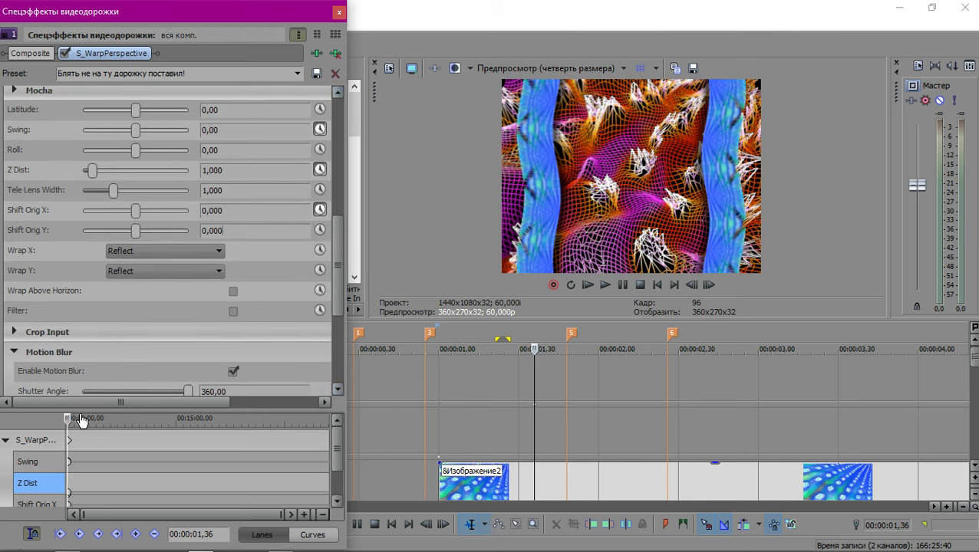
Enlarge the effect's keyframe area and move the starting S_WarpPerspective keyframe to 00:00:01,00.
drag(81, 410, 77, 280)
scroll(106, 376, up, 5)
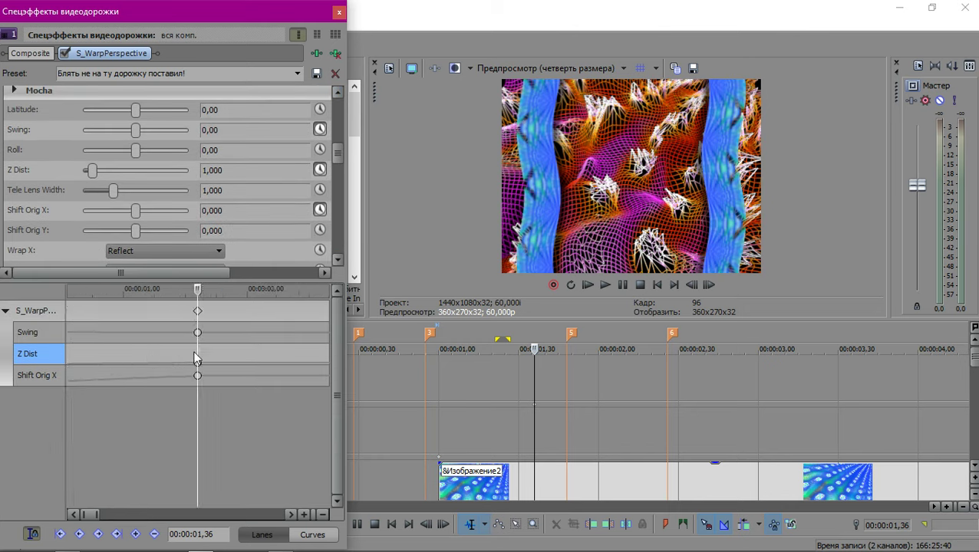
click(442, 476)
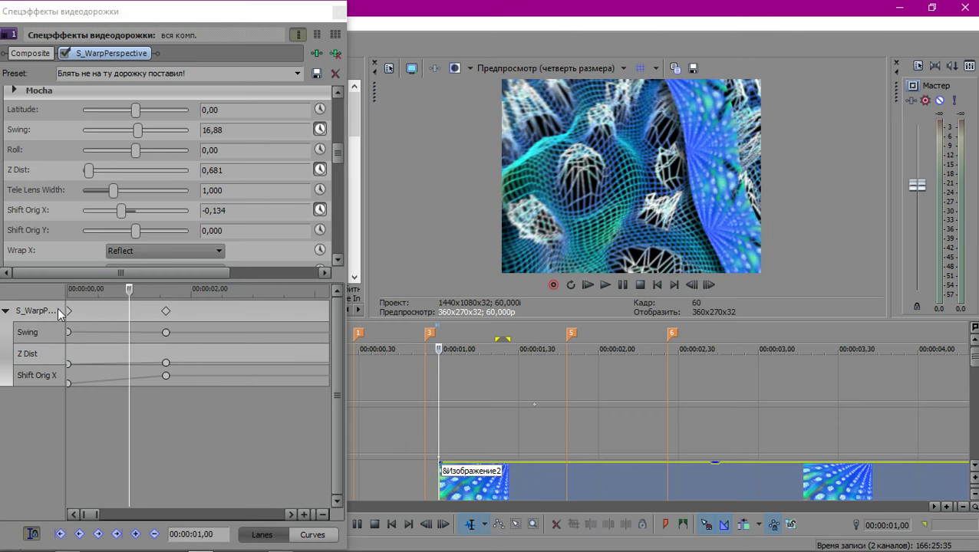
drag(69, 311, 127, 327)
scroll(206, 332, up, 5)
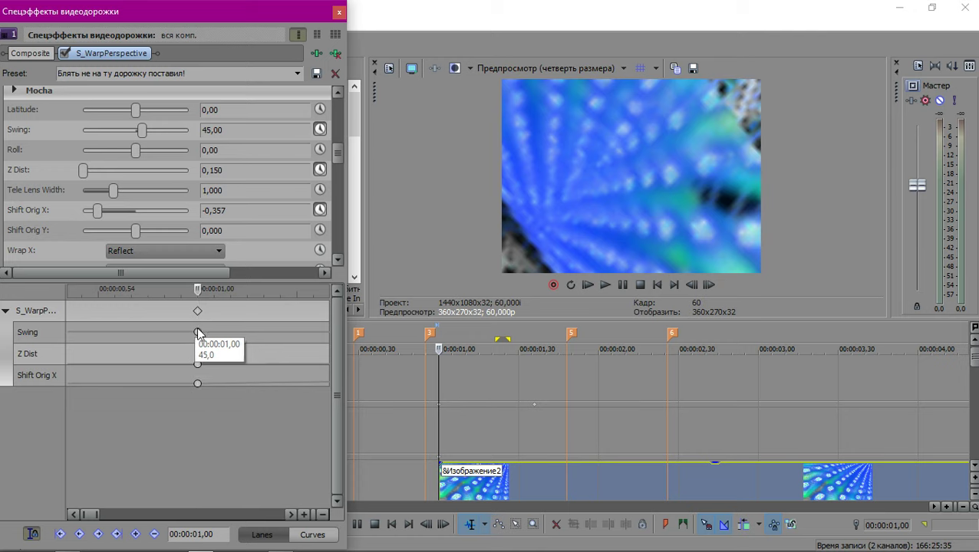
Set the Swing, Shift Orig X and Z Dist keyframes at 00:00:01,00 to Fast Fade and close the track effects window.
right_click(198, 331)
click(249, 234)
click(198, 381)
right_click(199, 362)
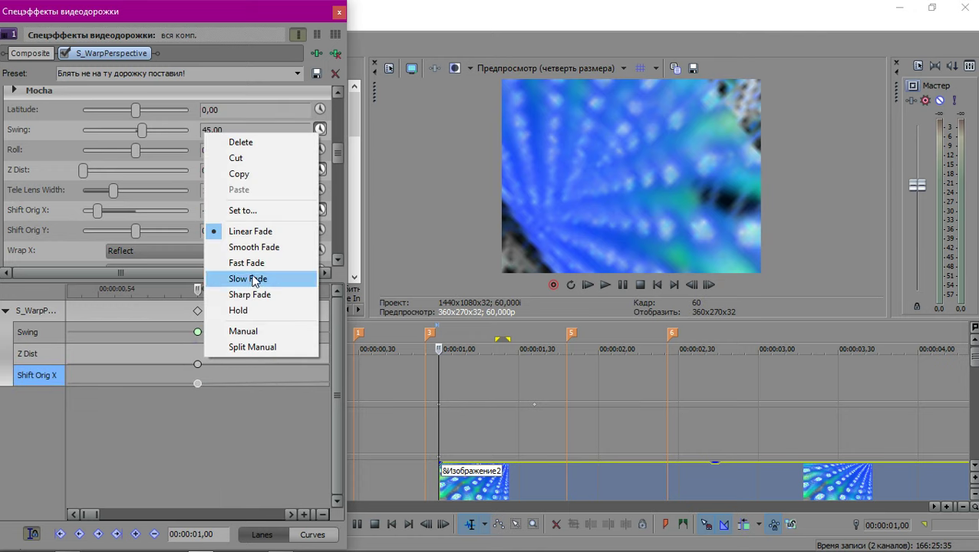
click(249, 262)
click(198, 362)
right_click(199, 362)
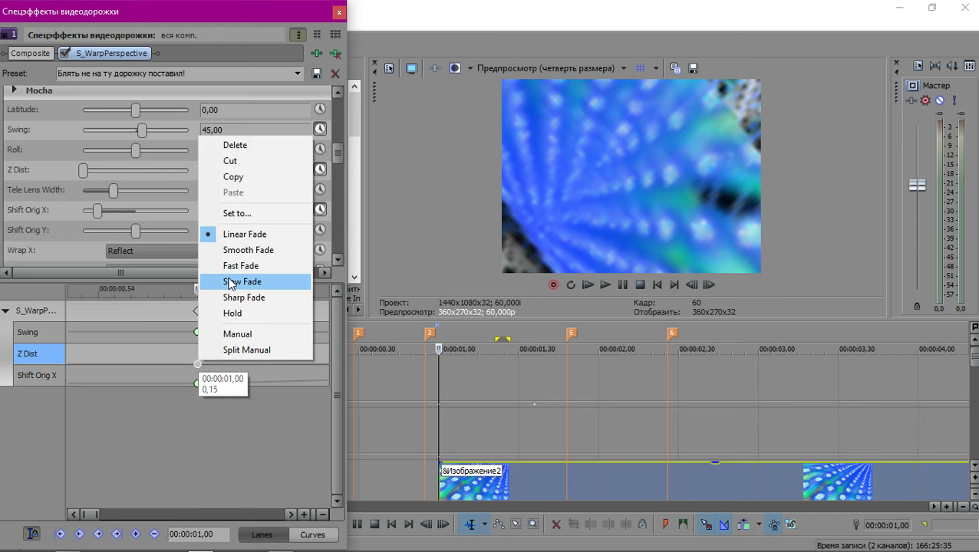
click(239, 264)
click(339, 12)
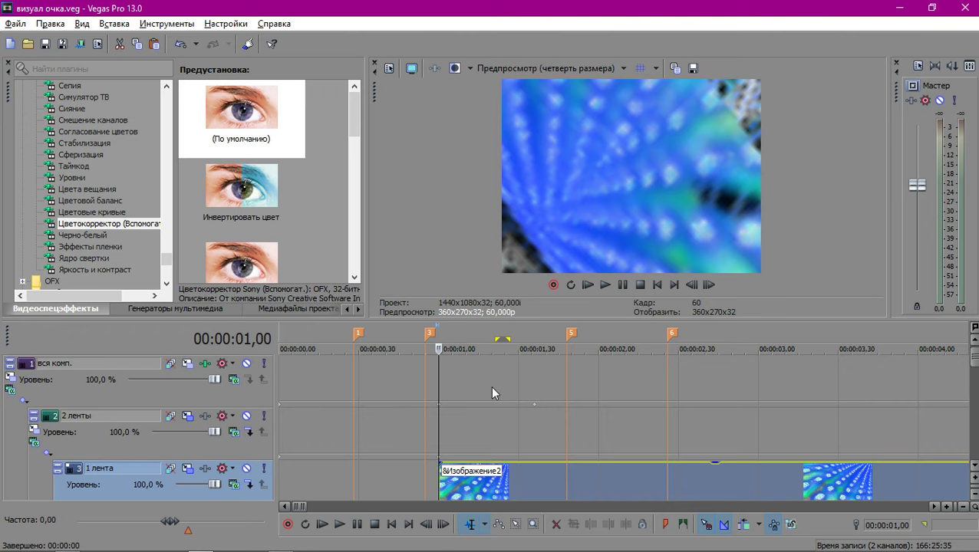
Step through the frames between 00:00:01,00 and 00:00:01,36 to check the S_WarpPerspective motion.
scroll(492, 388, down, 1)
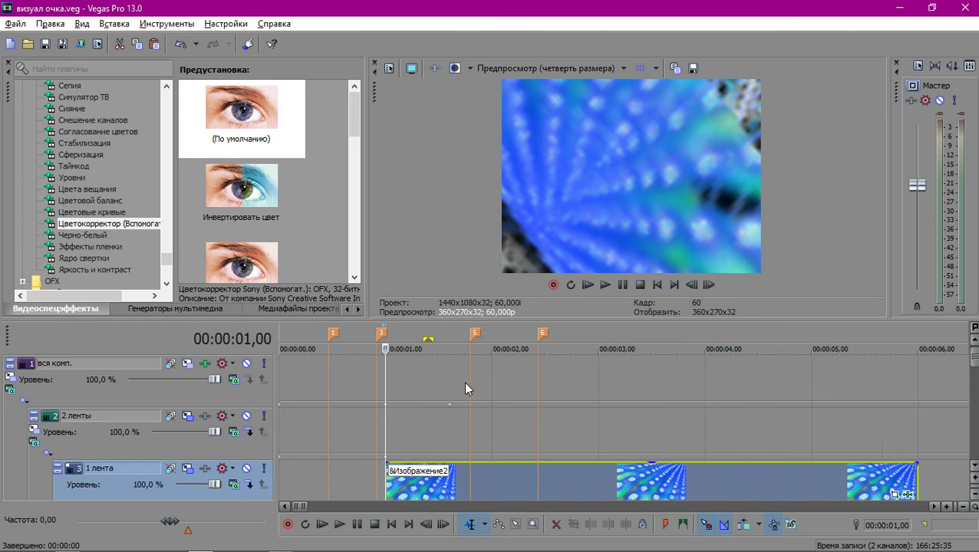
key(Right)
key(Right)
key(Right)
key(Right)
scroll(543, 404, up, 3)
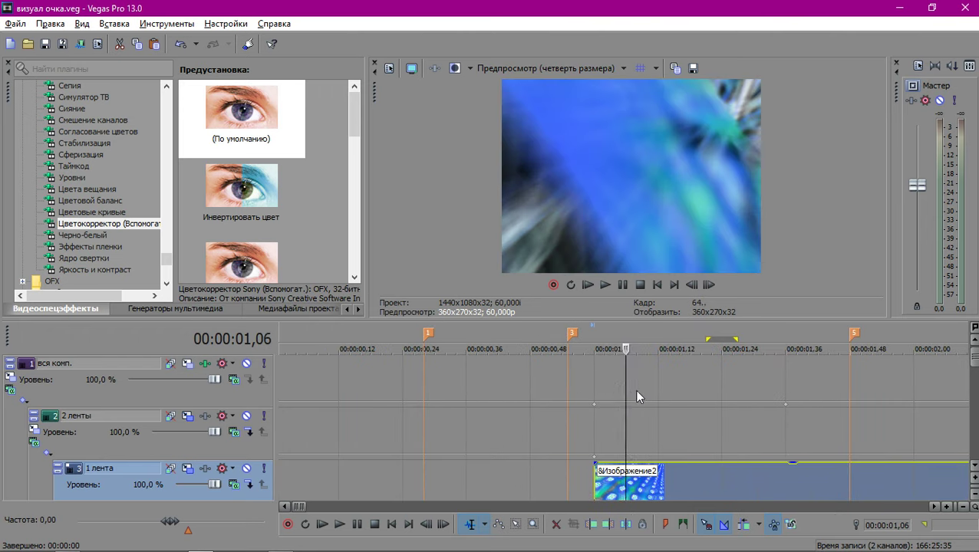
scroll(644, 387, down, 2)
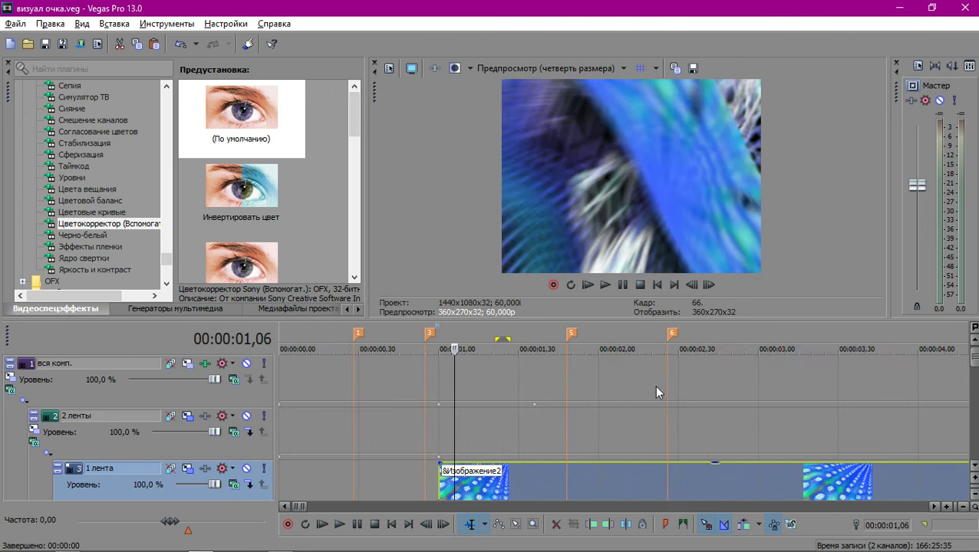
click(525, 377)
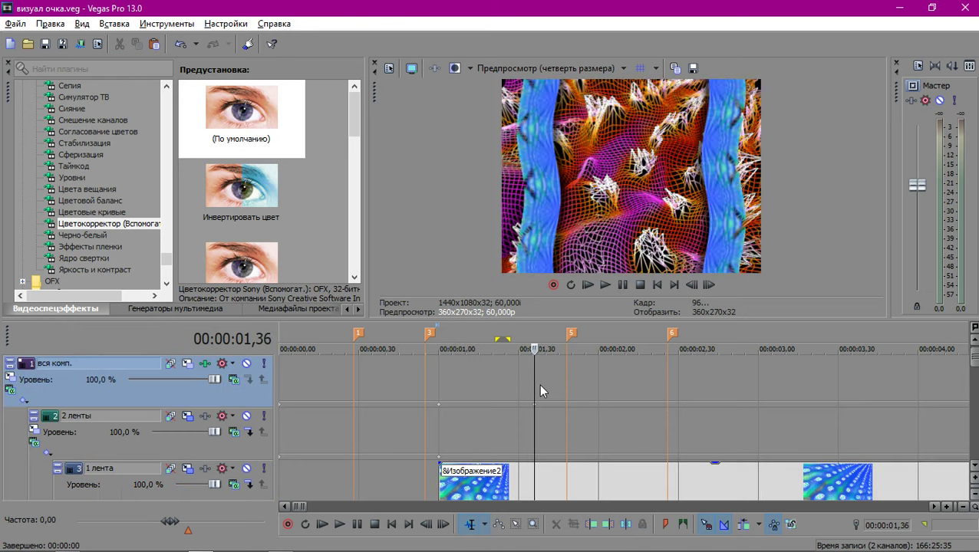
click(514, 389)
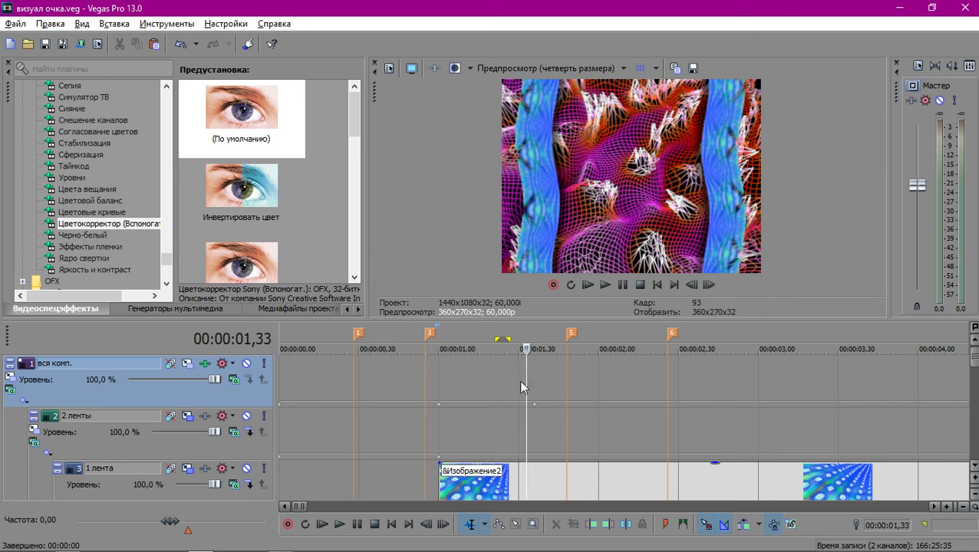
Add the uni.Ecto effect from Universe Text to the 2 ленты track and place it after Composite in the chain.
scroll(514, 390, down, 1)
scroll(516, 397, up, 1)
scroll(533, 461, down, 1)
click(531, 437)
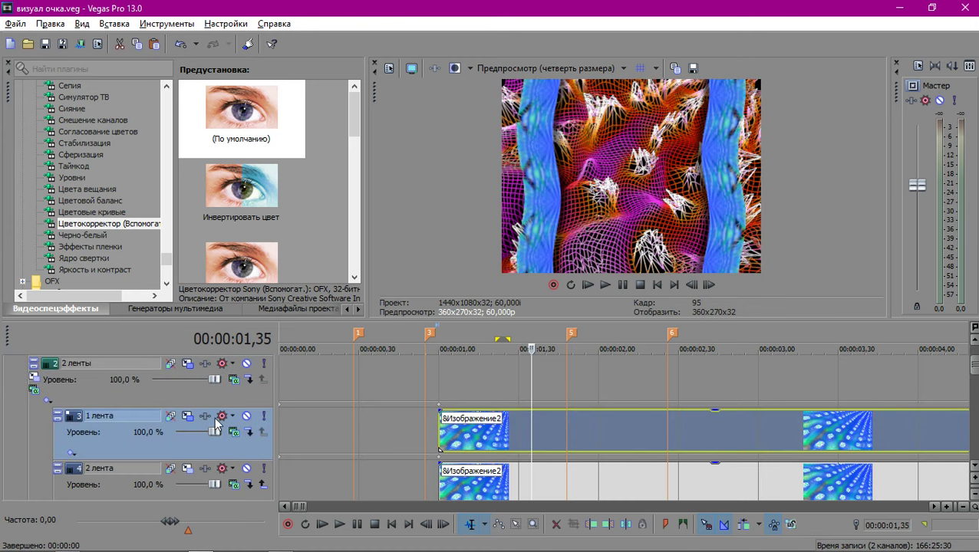
scroll(579, 414, down, 2)
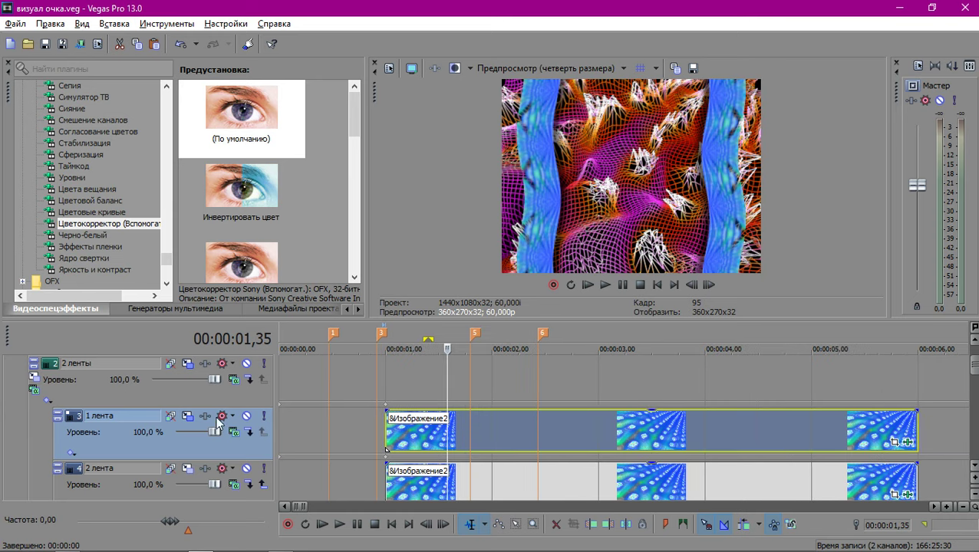
click(207, 364)
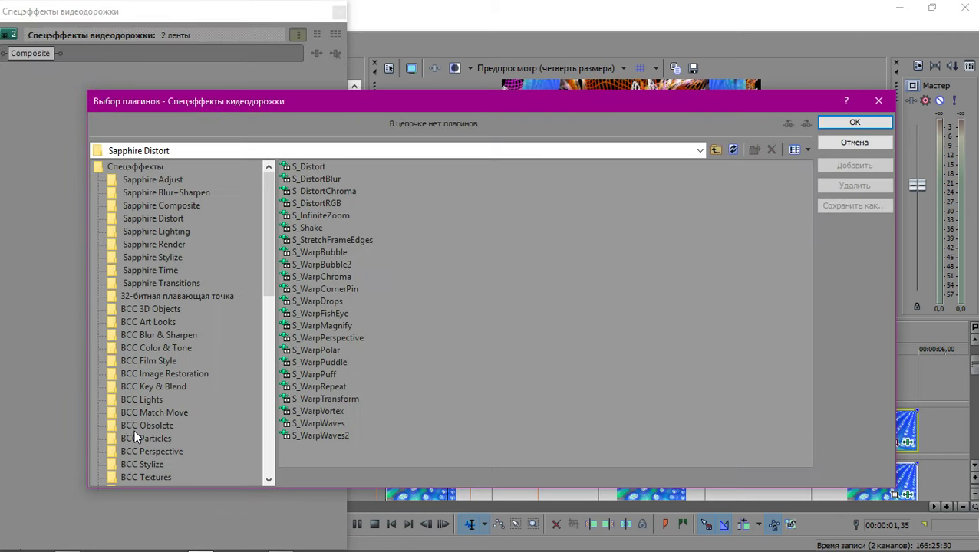
scroll(134, 430, down, 11)
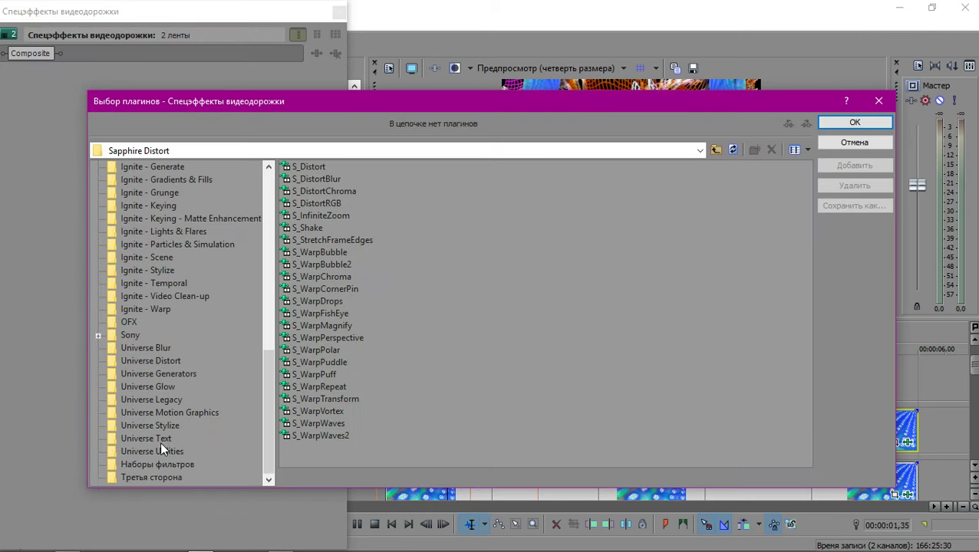
click(149, 440)
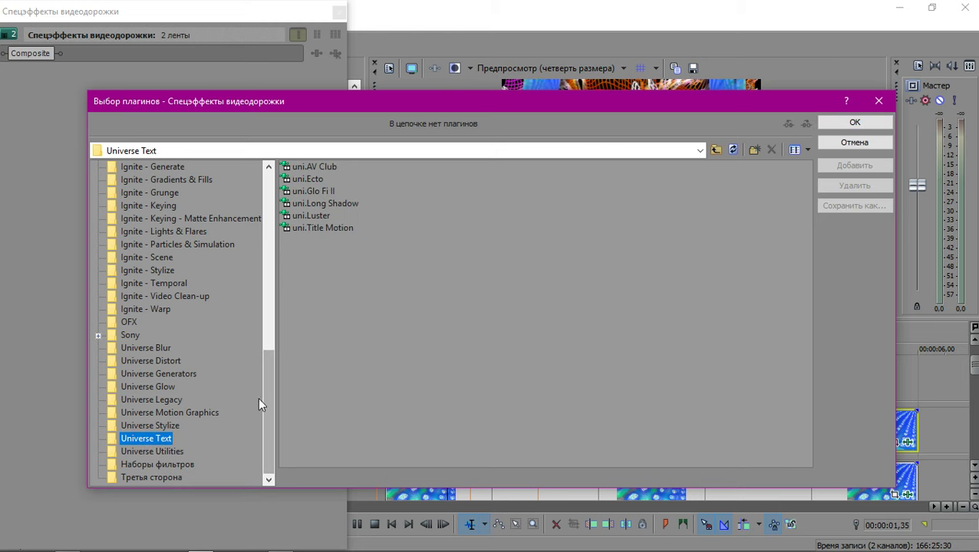
double_click(308, 179)
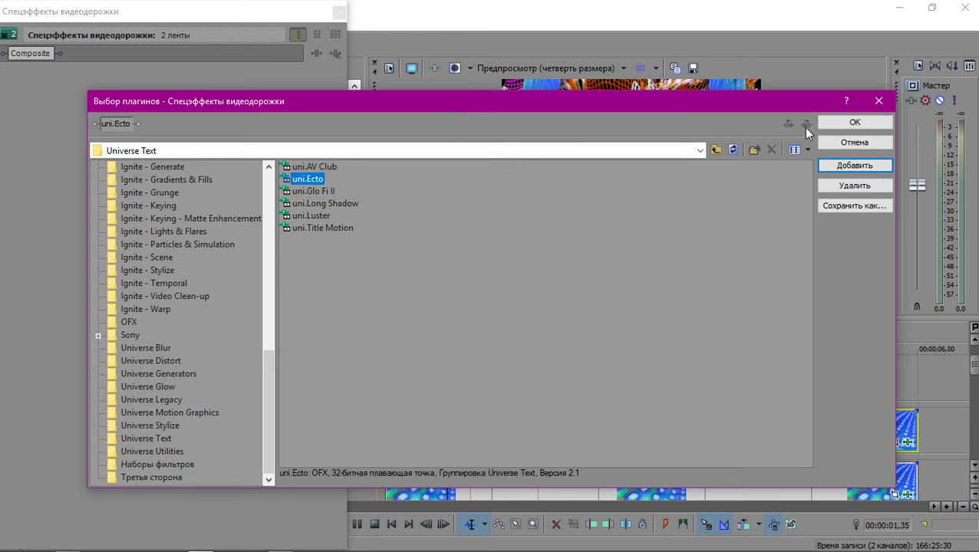
click(838, 124)
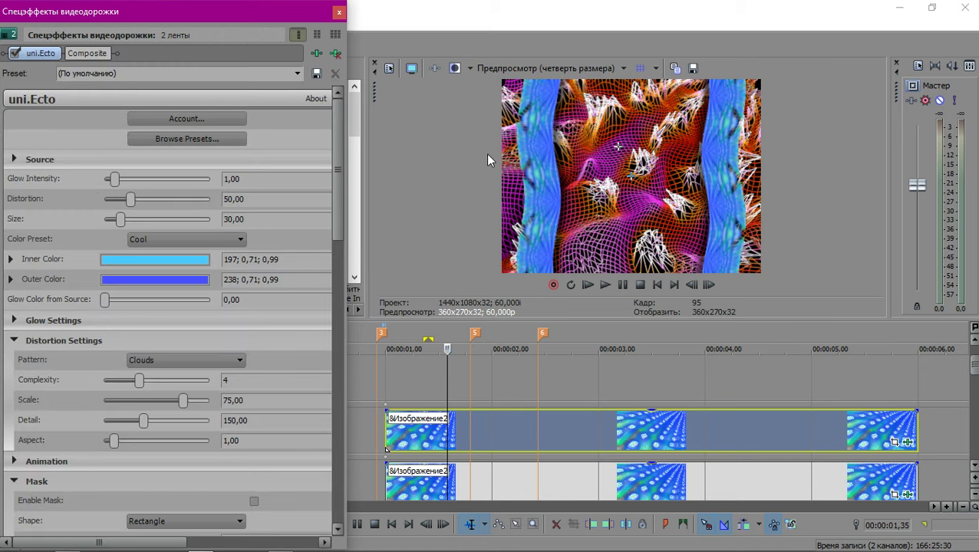
drag(39, 53, 141, 59)
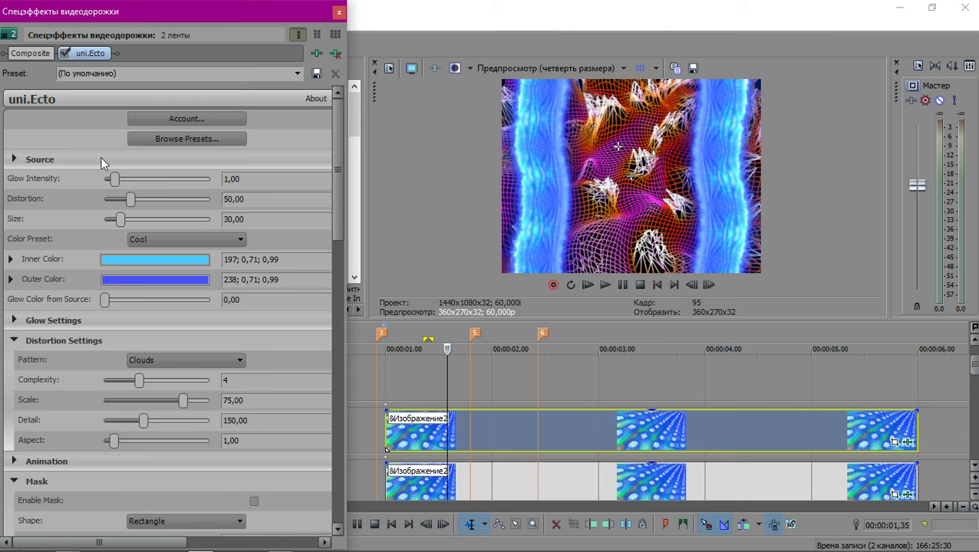
In uni.Ecto, set Glow Color from Source to 100, Glow Intensity to 0,5 and Size to 20.
drag(156, 301, 252, 289)
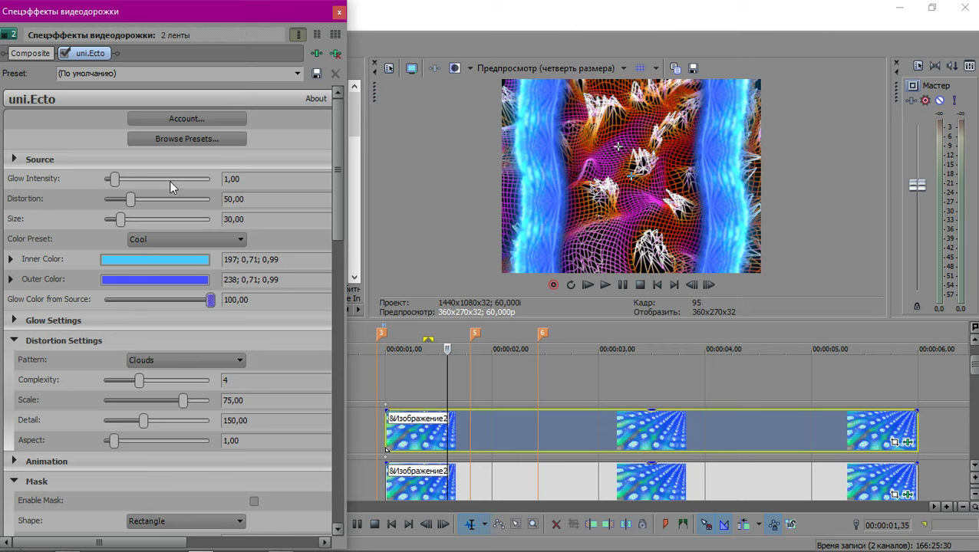
double_click(261, 178)
text(0,5)
key(Return)
double_click(252, 220)
text(20)
key(Return)
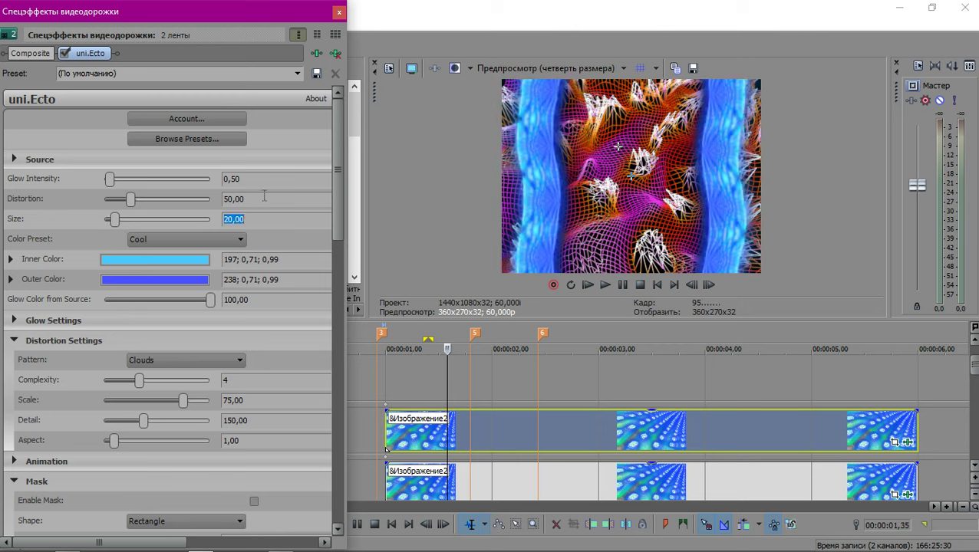
click(264, 196)
Expand the Glow Settings of uni.Ecto and set Post Glow to 0.
click(14, 321)
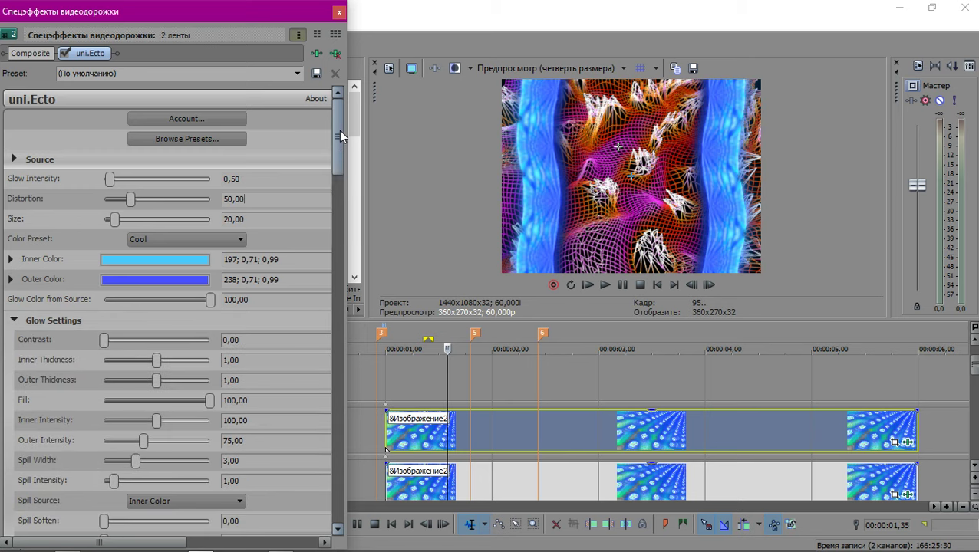
drag(339, 130, 343, 273)
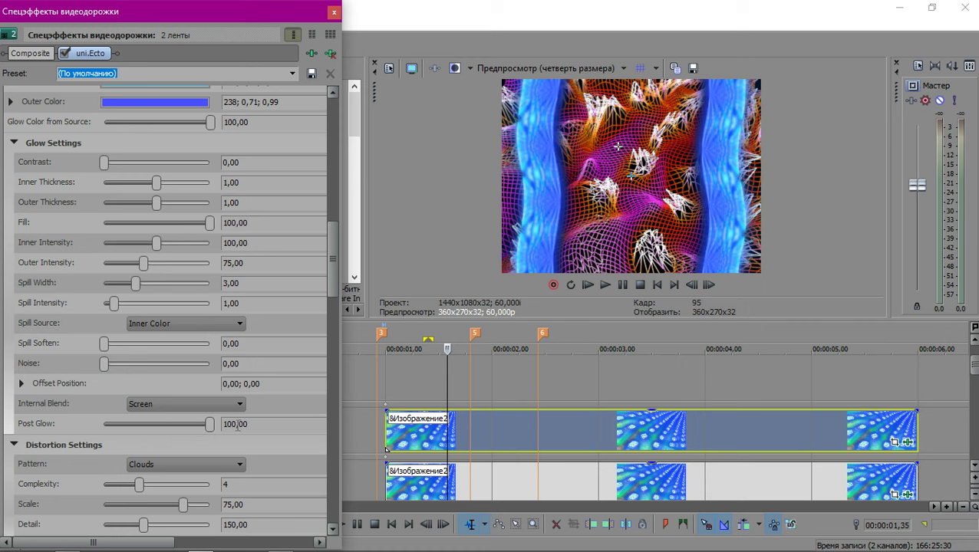
drag(210, 424, 2, 430)
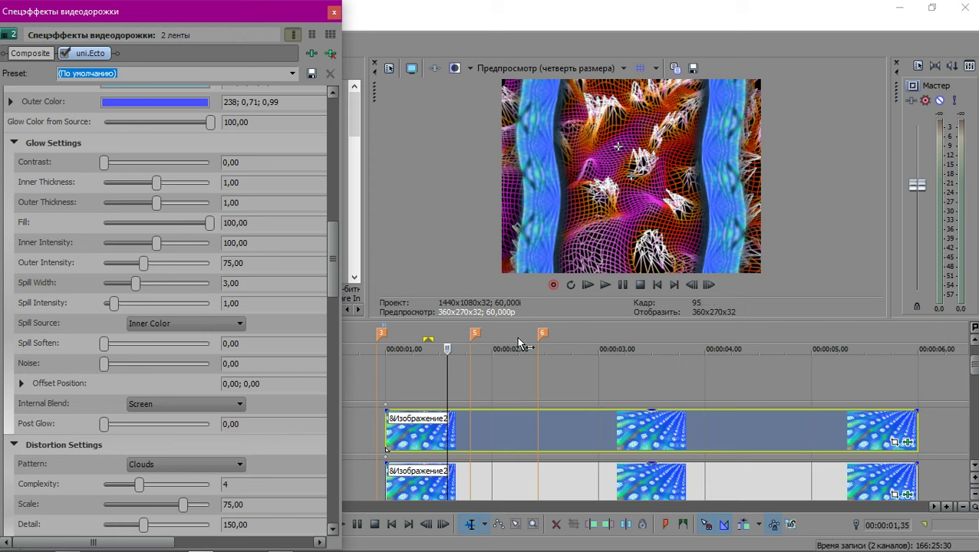
Play back the section around marker 5 and place the cursor at 00:00:01,48.
scroll(526, 393, up, 3)
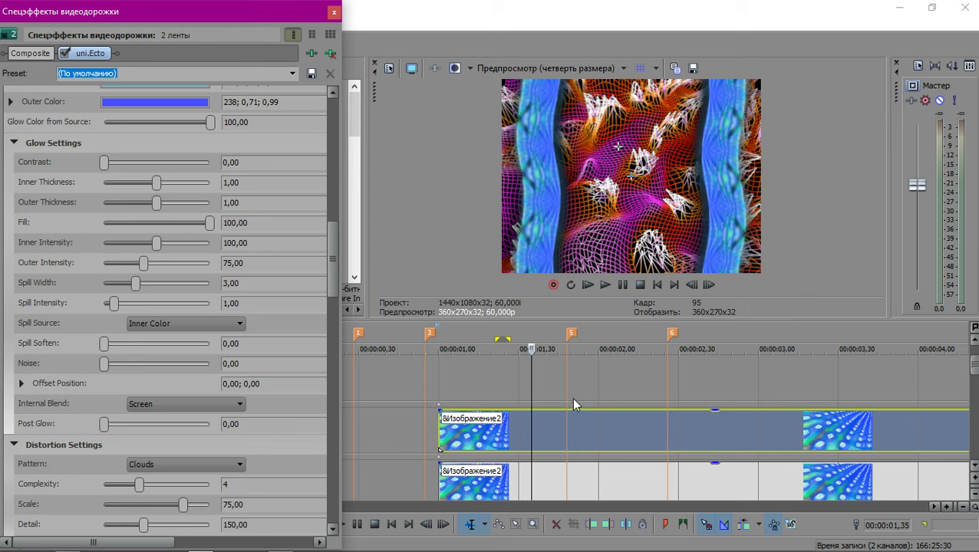
click(548, 388)
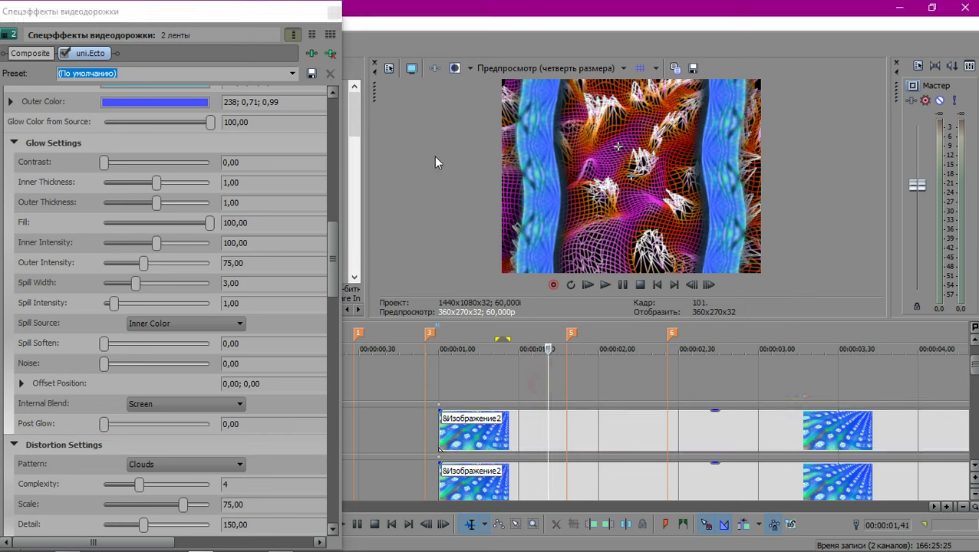
key(space)
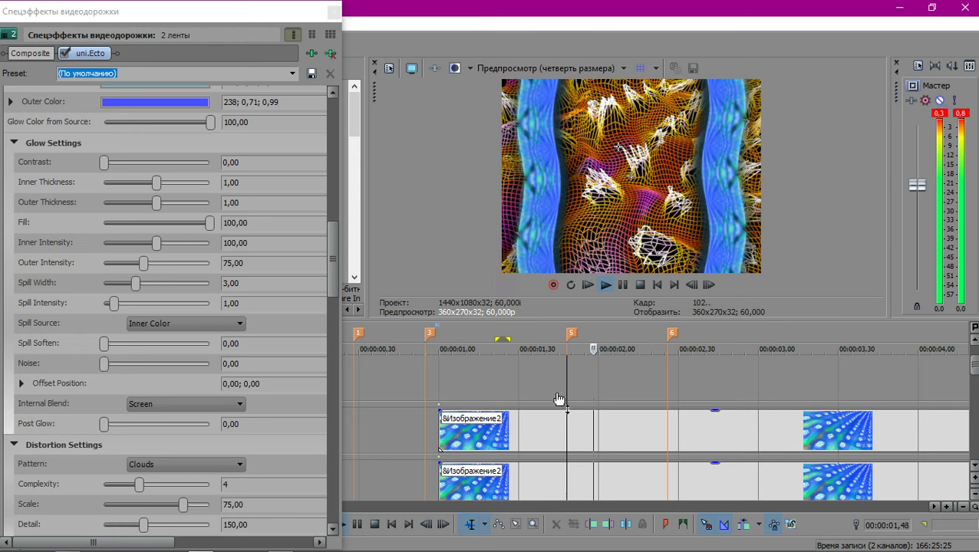
key(space)
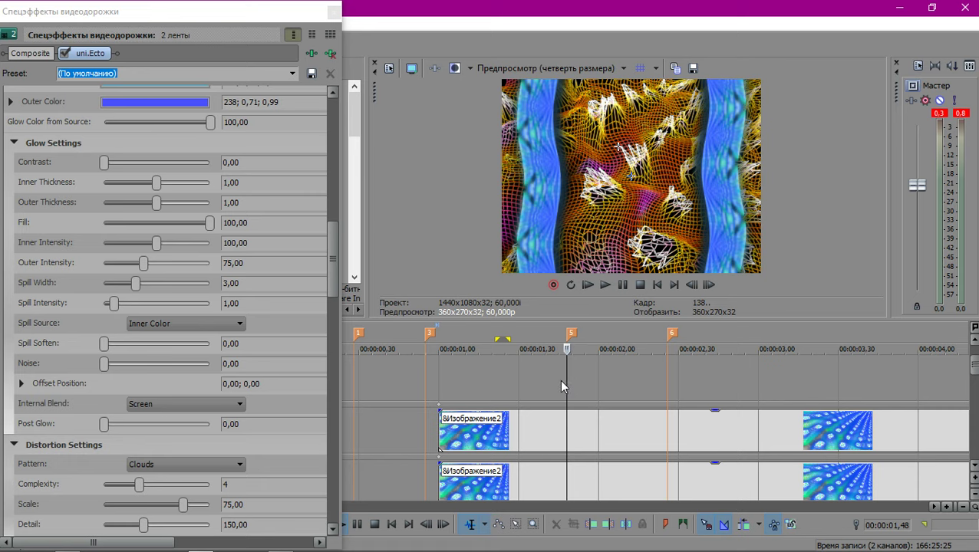
click(565, 383)
key(space)
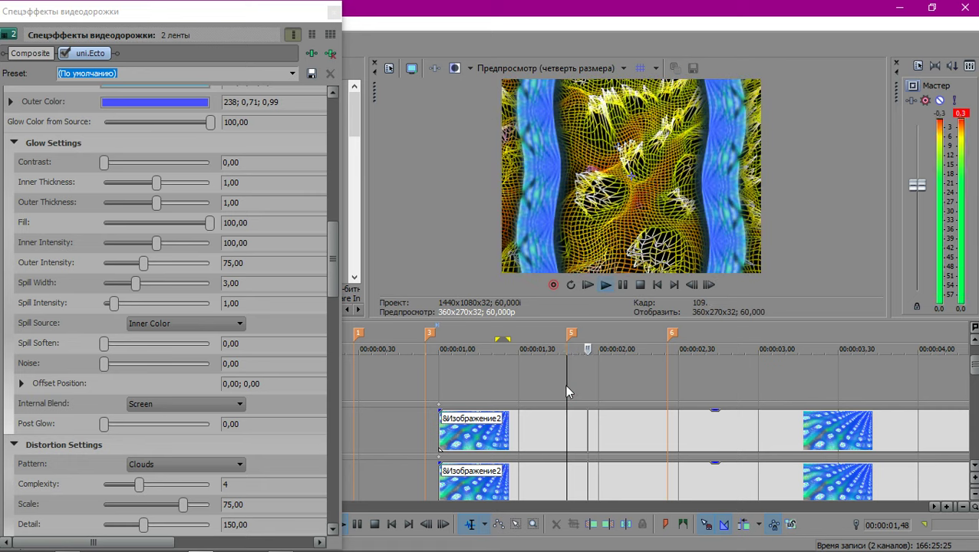
key(space)
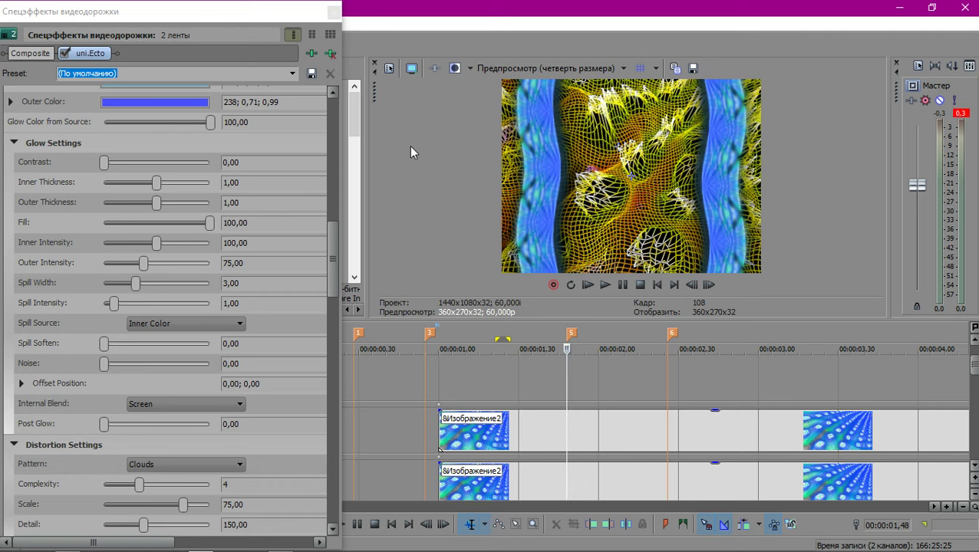
Widen the effects window, enable keyframe animation for Post Glow and add a keyframe of 0 at 00:00:01,48.
drag(344, 422, 419, 415)
click(345, 425)
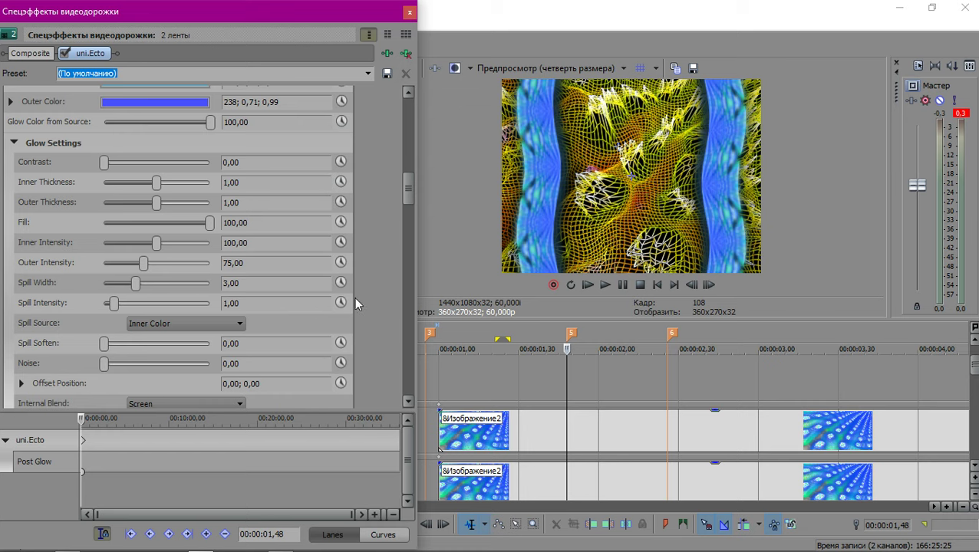
scroll(354, 297, down, 5)
scroll(50, 247, up, 2)
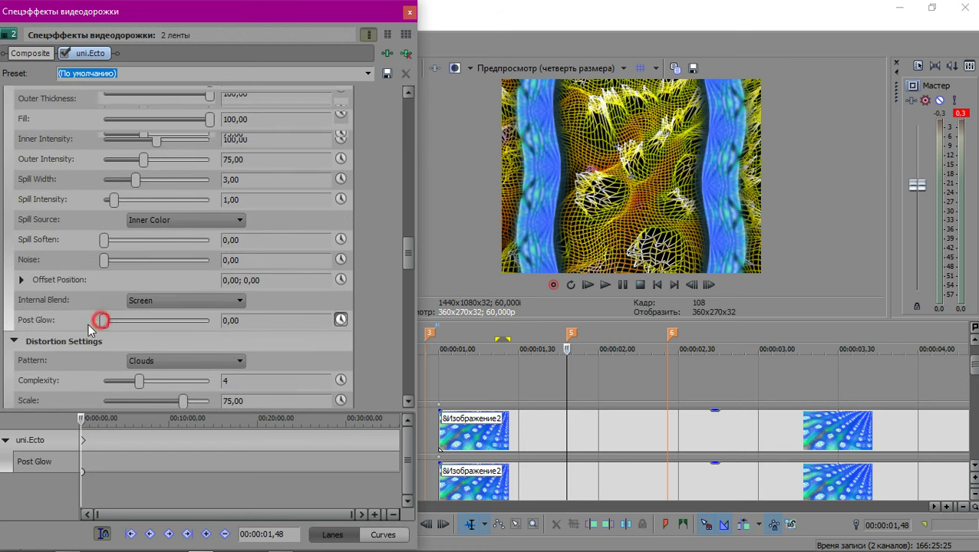
scroll(126, 492, up, 3)
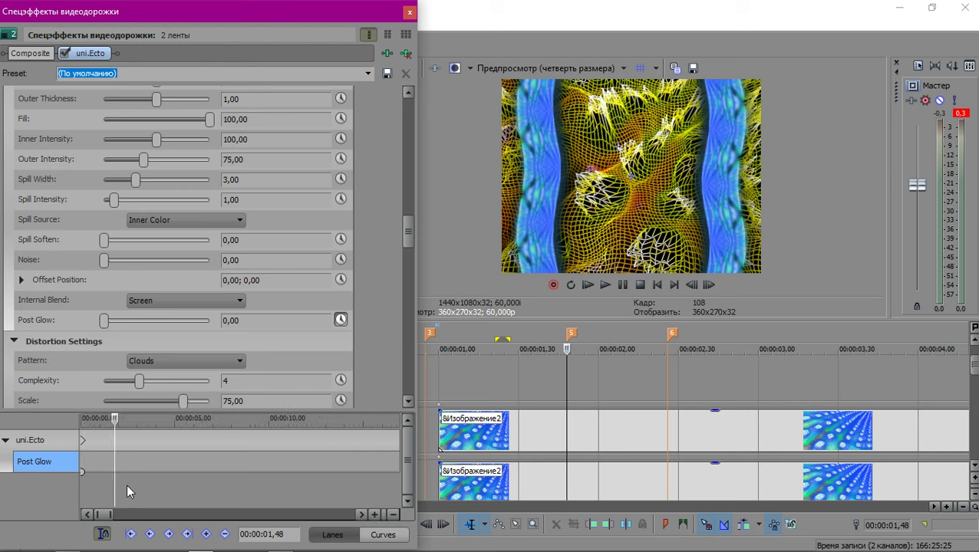
drag(105, 321, 79, 331)
Move the cursor to 00:00:02,10 and set Post Glow to 100 in uni.Ecto.
click(623, 375)
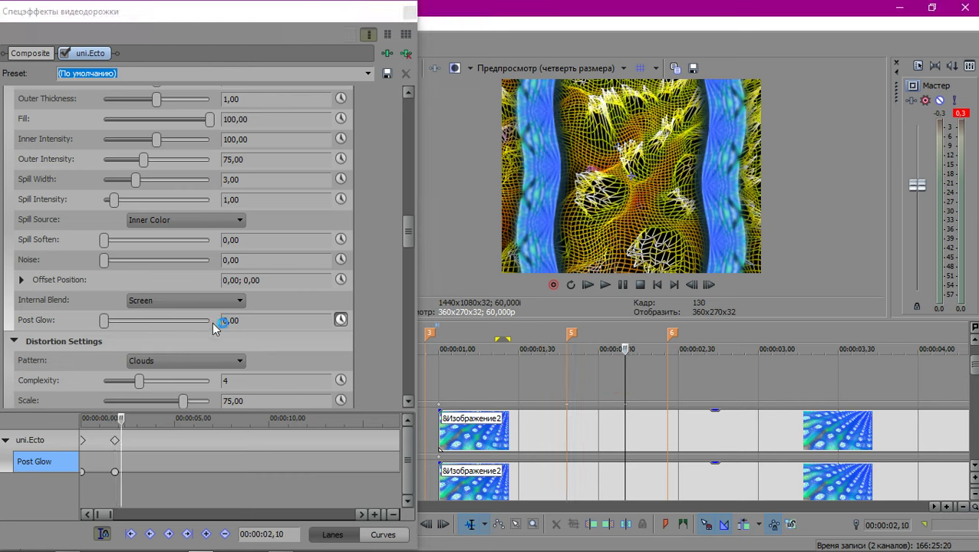
scroll(367, 247, down, 4)
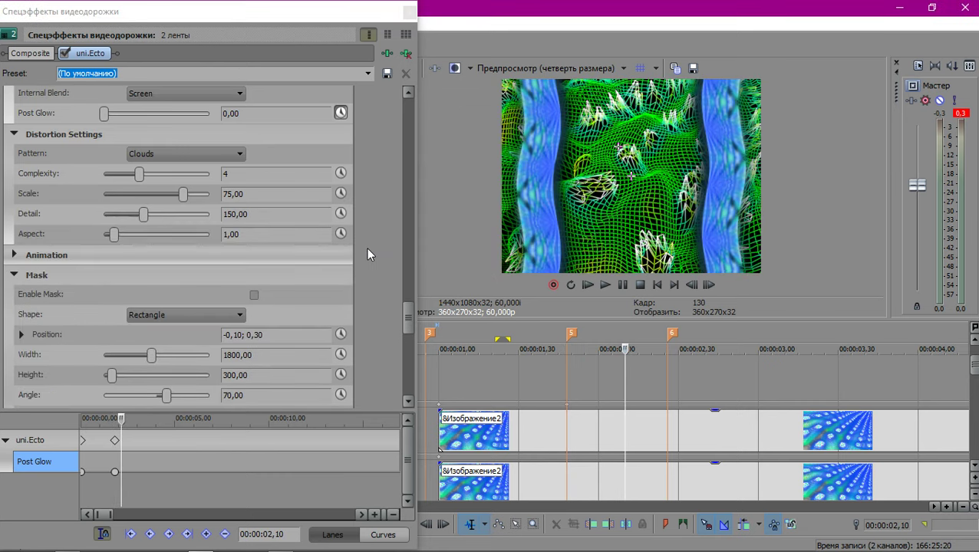
scroll(367, 248, up, 3)
drag(105, 268, 349, 271)
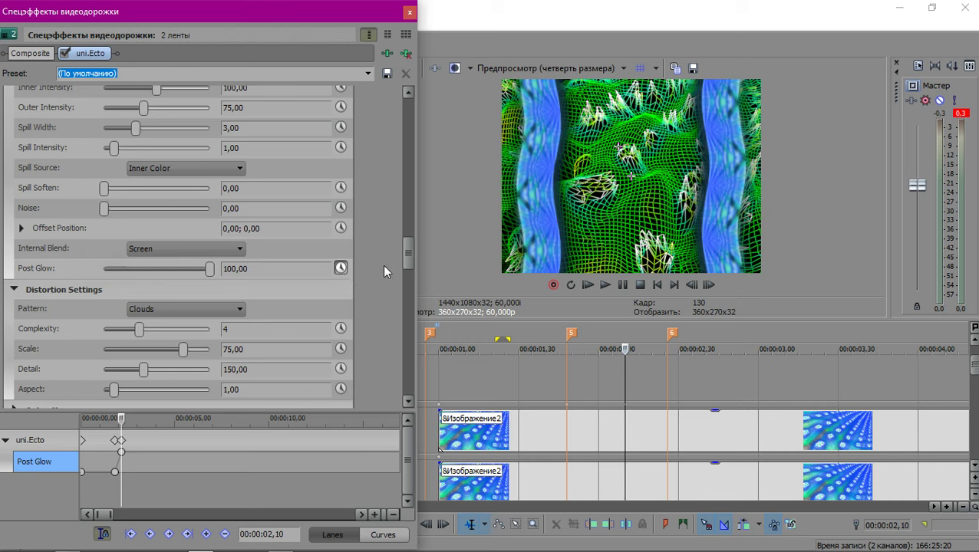
Set Size to 30 in uni.Ecto and save the project.
click(435, 224)
click(343, 245)
scroll(368, 219, up, 10)
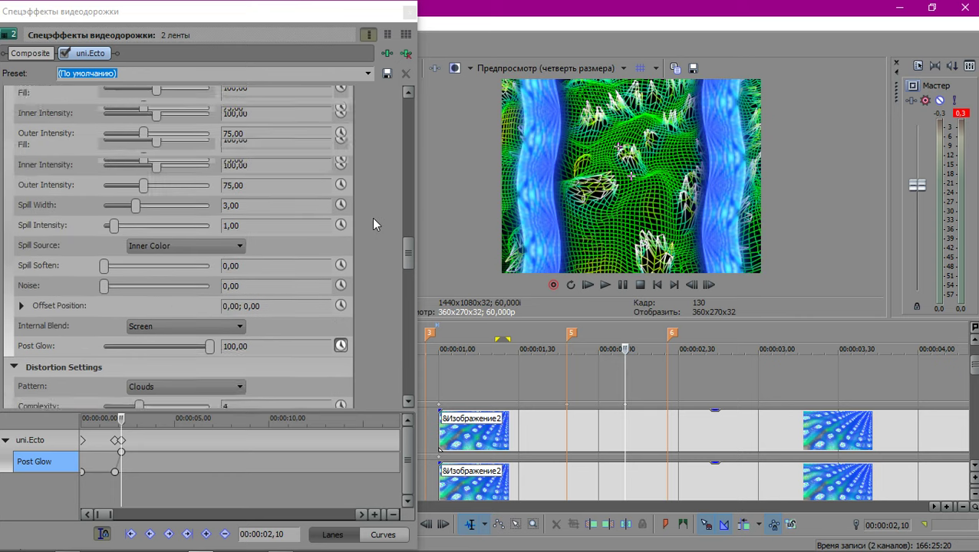
scroll(368, 196, up, 2)
click(283, 217)
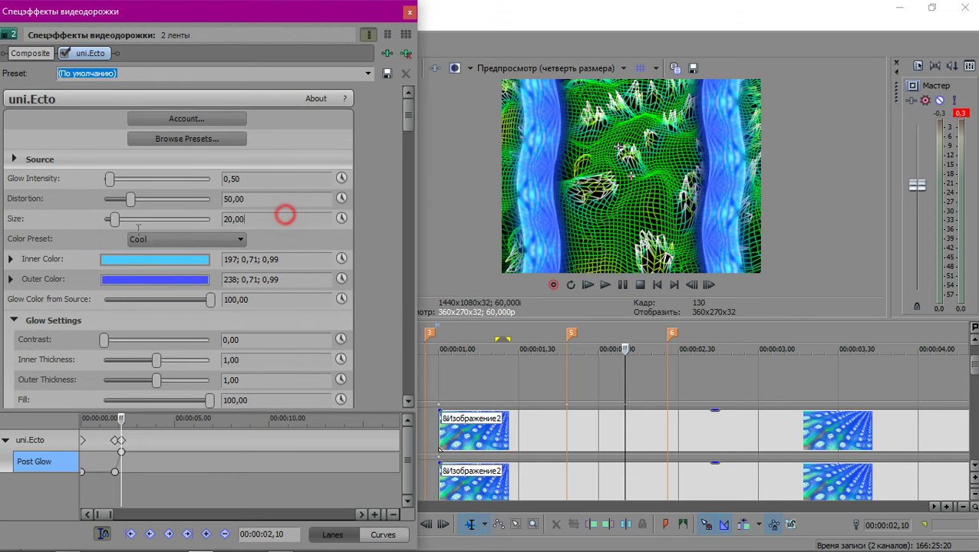
text(30)
key(Return)
click(271, 198)
key(ctrl+s)
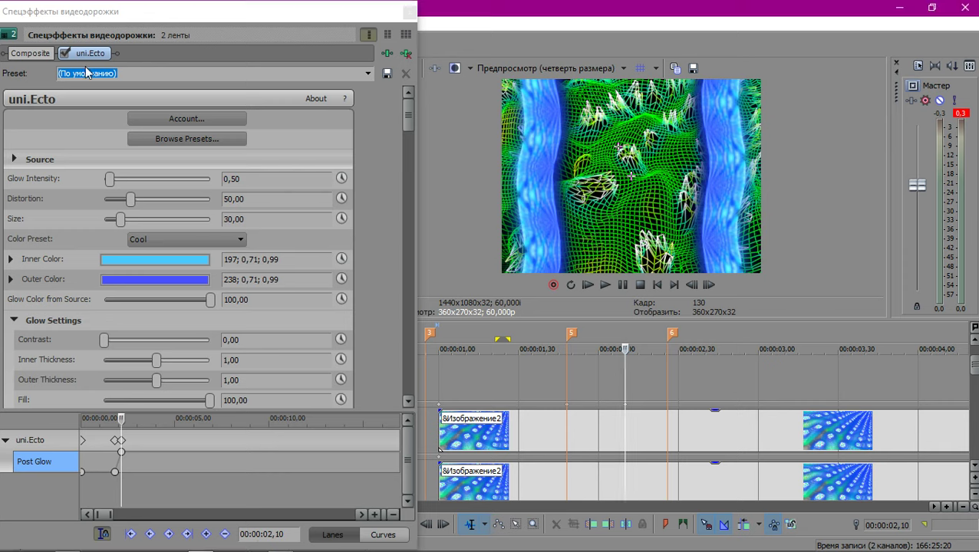
Bypass uni.Ecto and add two Ignite Echo effects from the Ignite - Temporal group to the 2 ленты track.
click(64, 54)
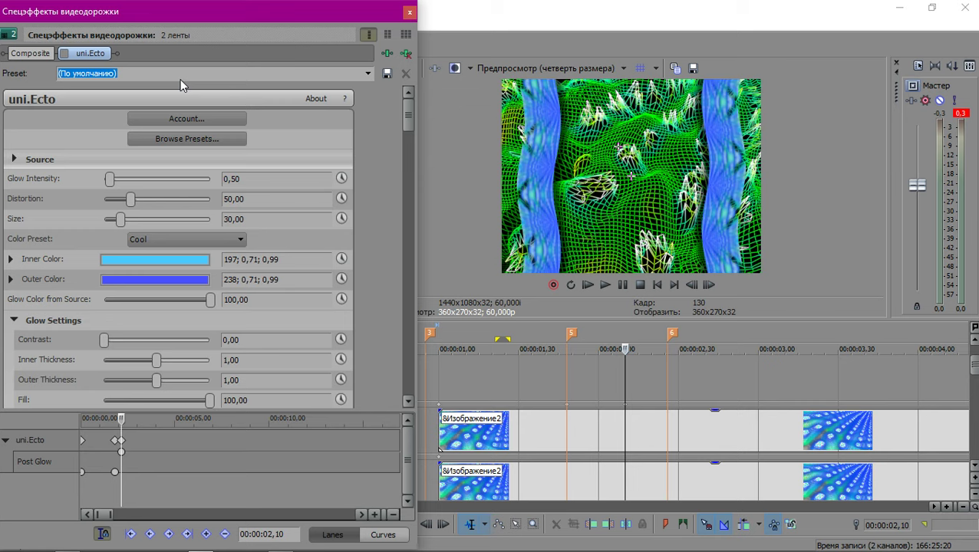
click(389, 55)
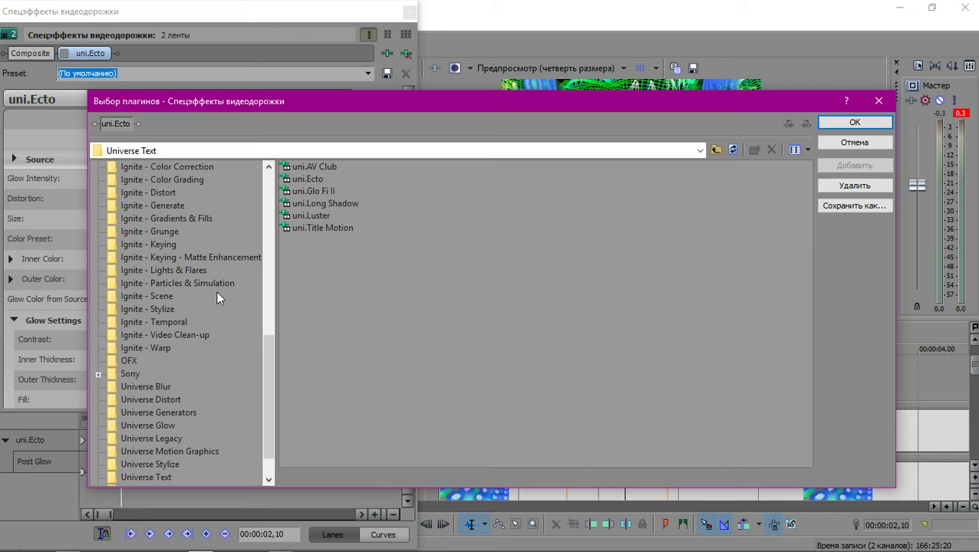
scroll(217, 293, up, 2)
scroll(213, 290, up, 3)
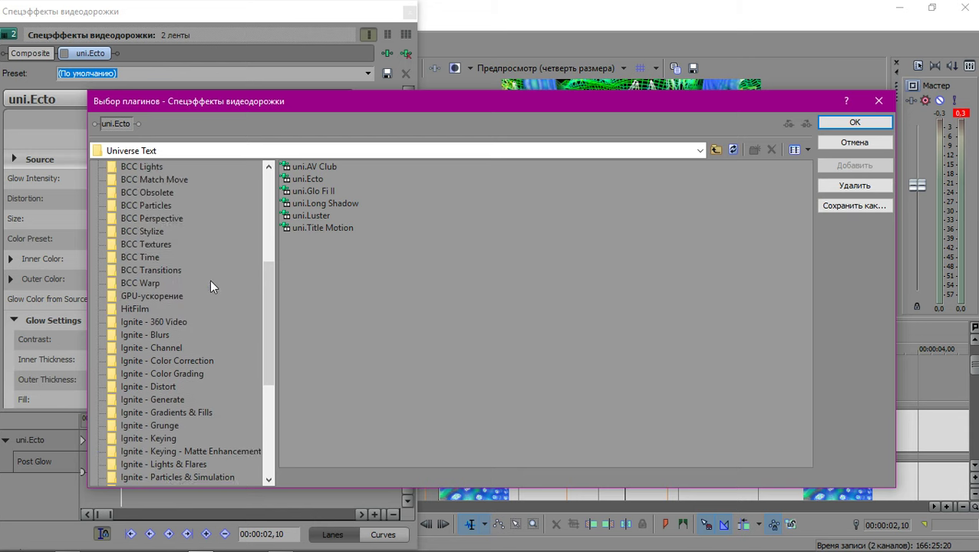
scroll(200, 292, down, 6)
scroll(197, 299, up, 12)
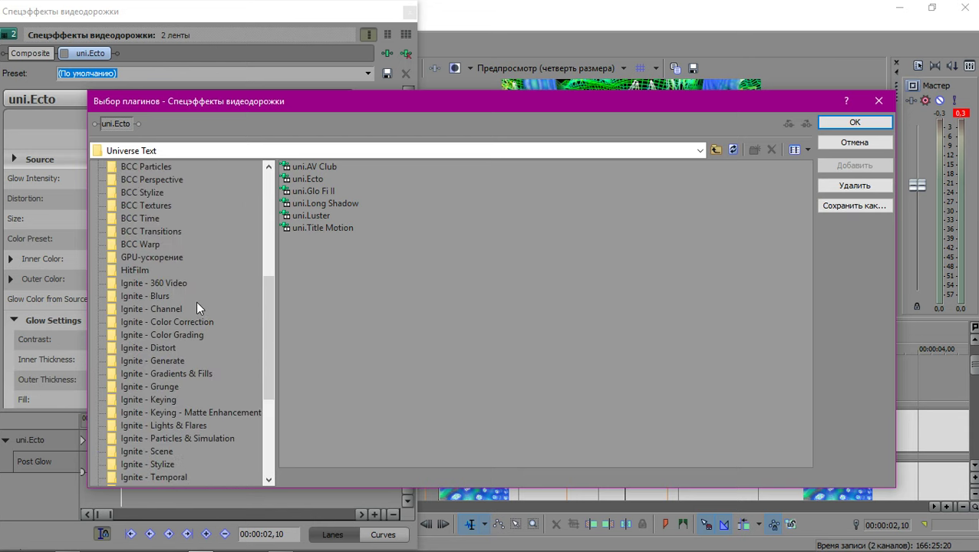
scroll(197, 303, down, 5)
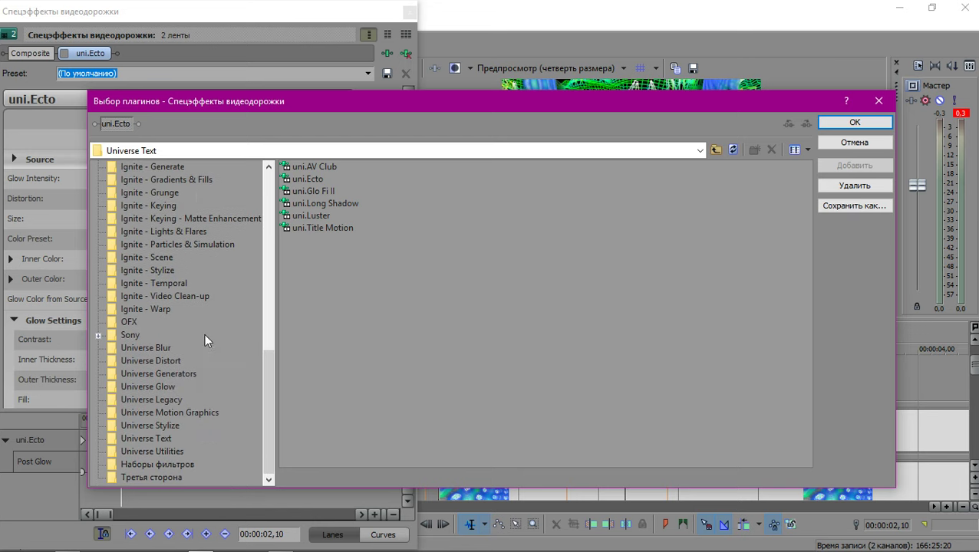
scroll(152, 396, up, 4)
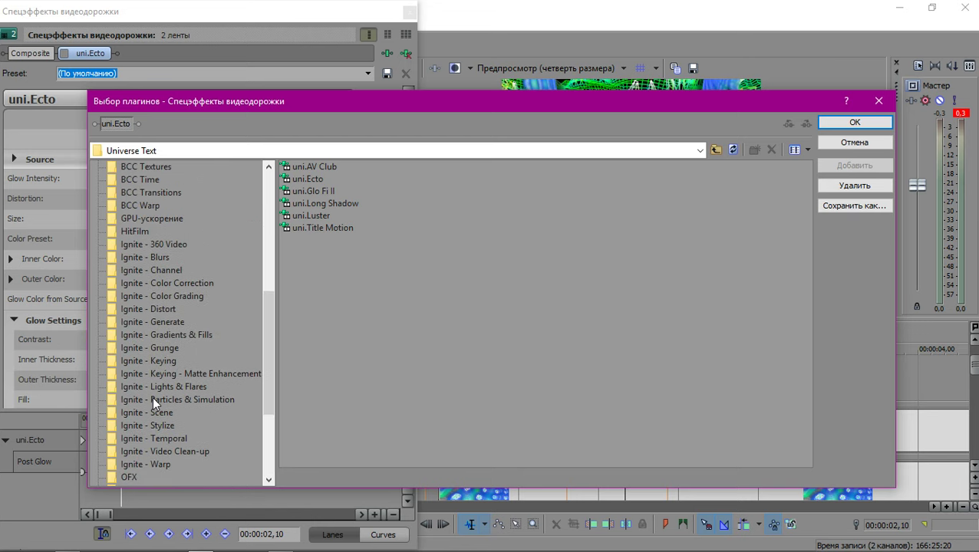
click(162, 348)
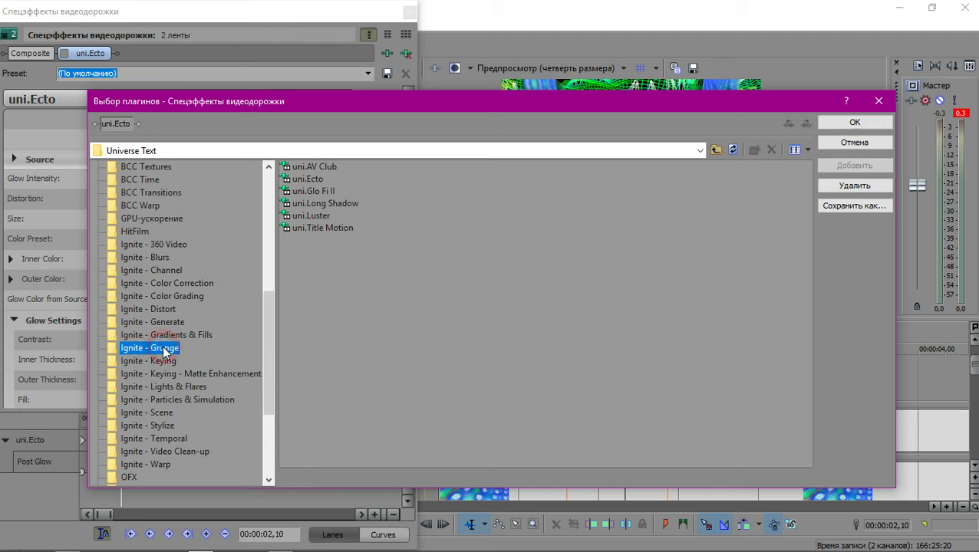
click(168, 439)
click(322, 167)
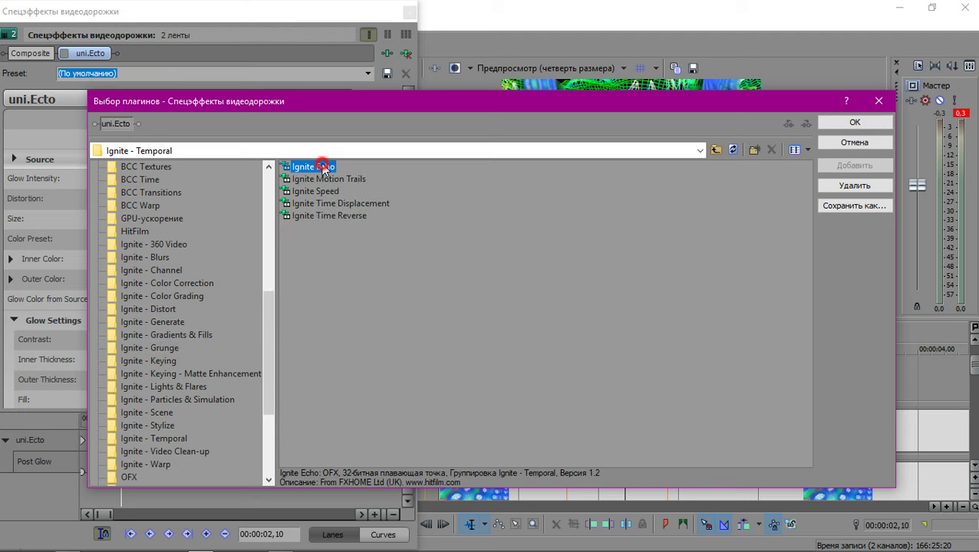
double_click(322, 167)
double_click(322, 167)
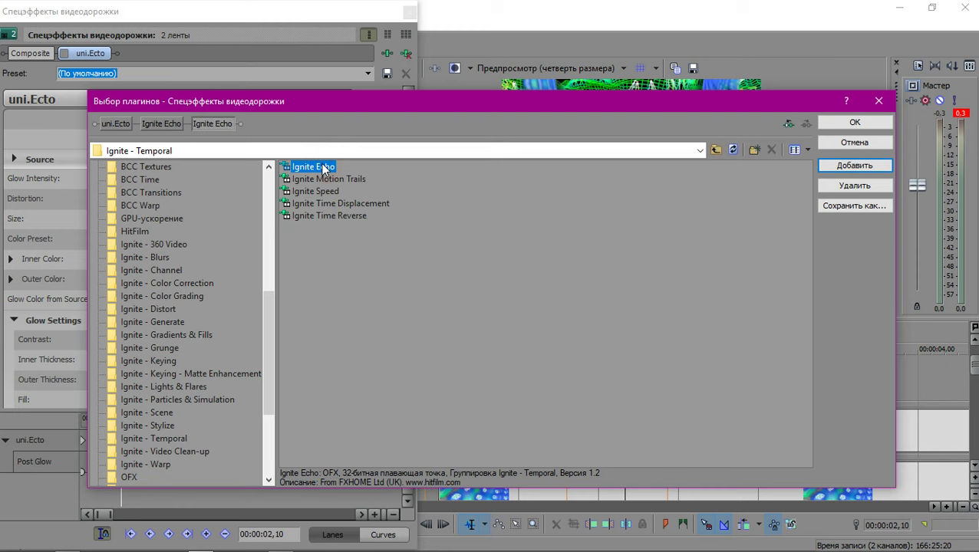
click(878, 125)
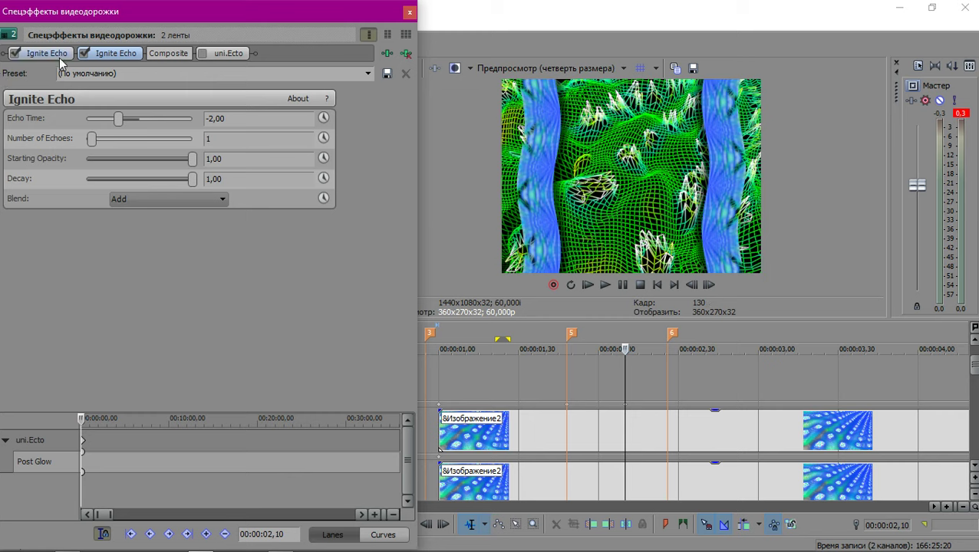
Bypass the first Ignite Echo and move the second one to the end of the effect chain, after uni.Ecto.
click(83, 53)
click(32, 59)
drag(360, 64, 359, 62)
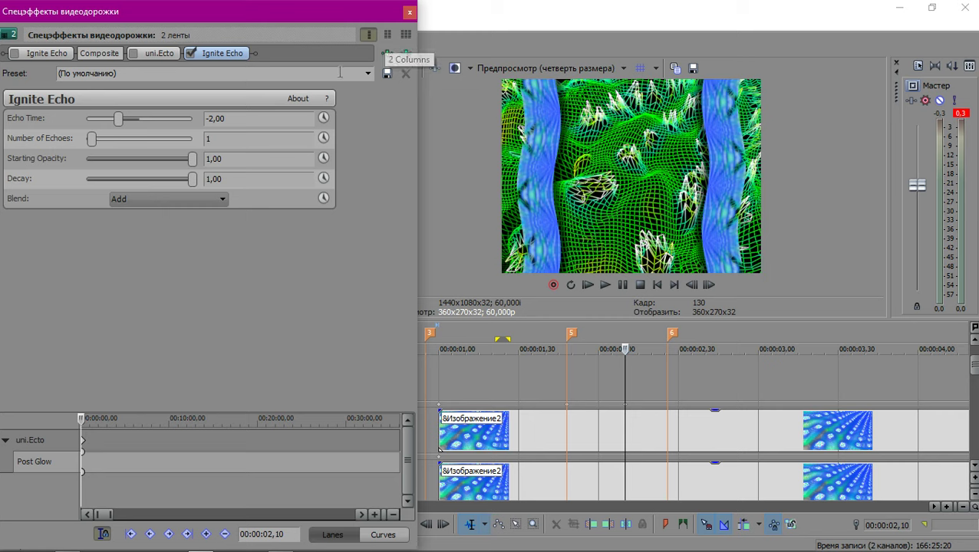
Apply the Exo 2 preset to the Ignite Echo at the end of the chain.
click(274, 117)
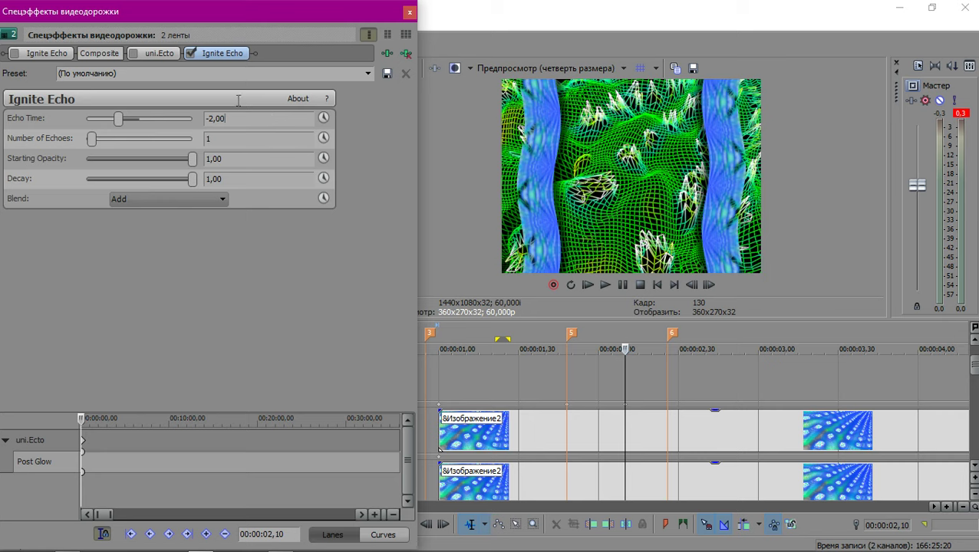
drag(237, 101, 141, 119)
scroll(368, 75, down, 1)
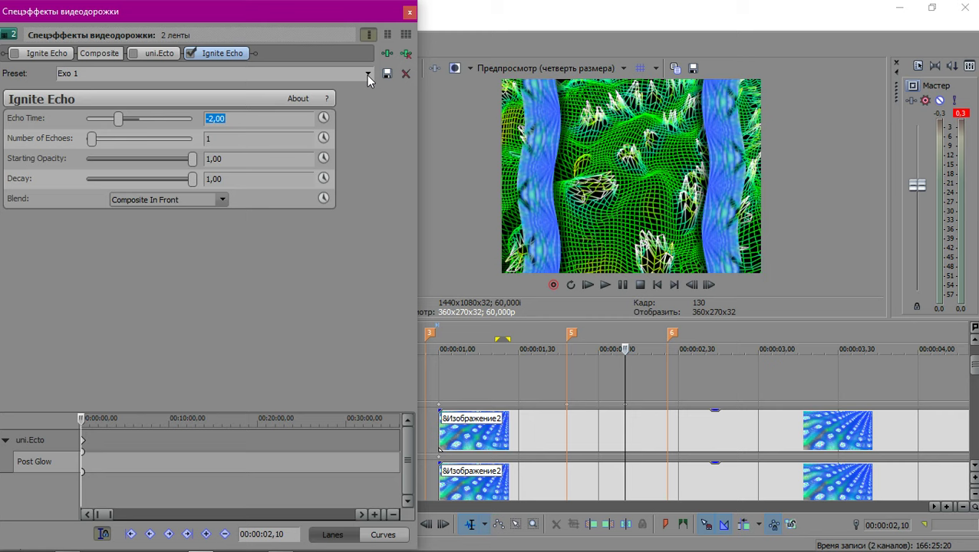
click(374, 74)
scroll(369, 70, down, 1)
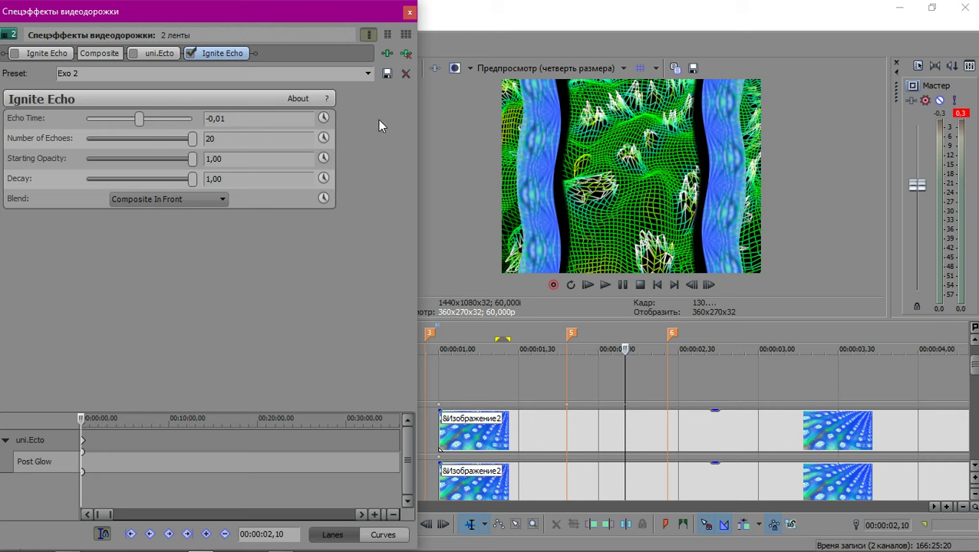
click(367, 73)
click(324, 99)
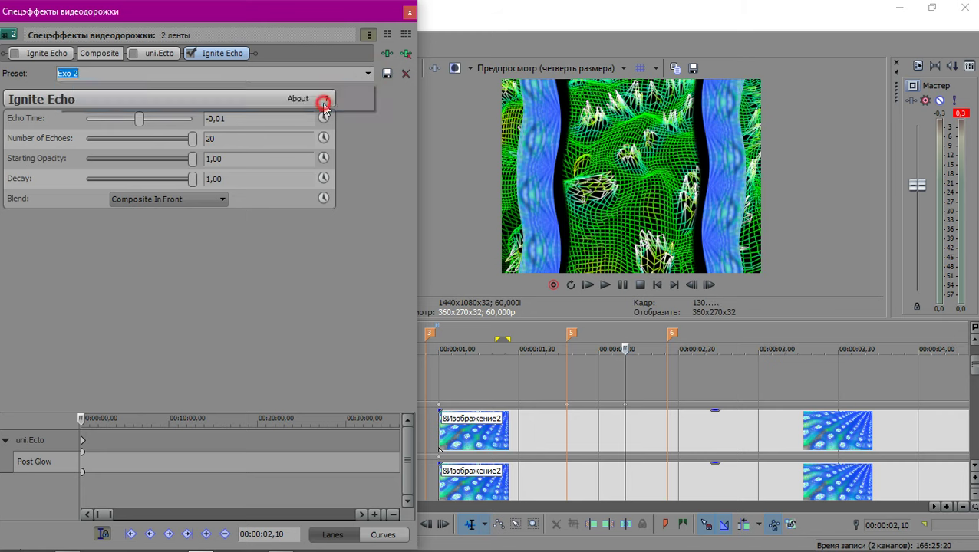
Keep the timeline cursor at 00:00:02,10 and set Number of Echoes to 0 in Ignite Echo.
scroll(631, 384, up, 4)
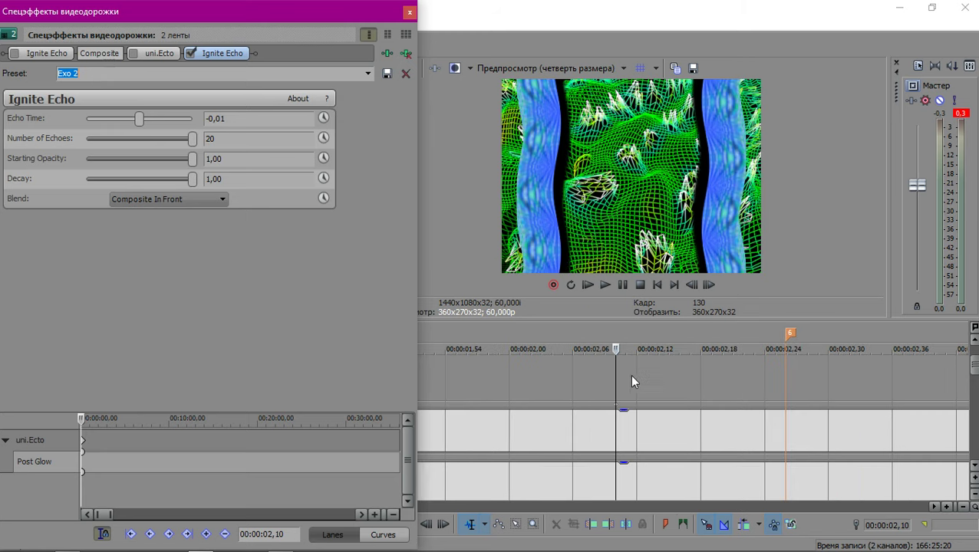
scroll(610, 383, down, 2)
click(613, 391)
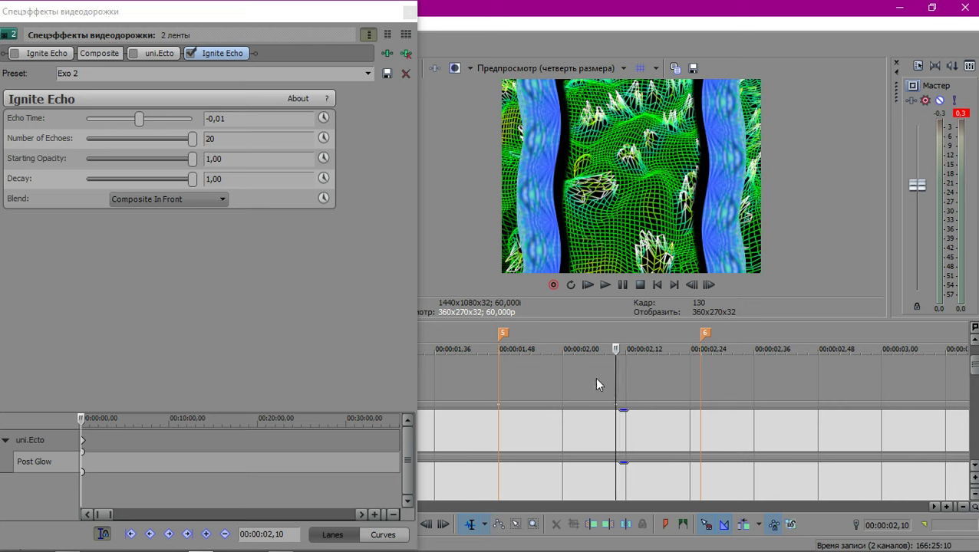
key(Right)
key(Left)
key(Left)
drag(193, 138, 87, 138)
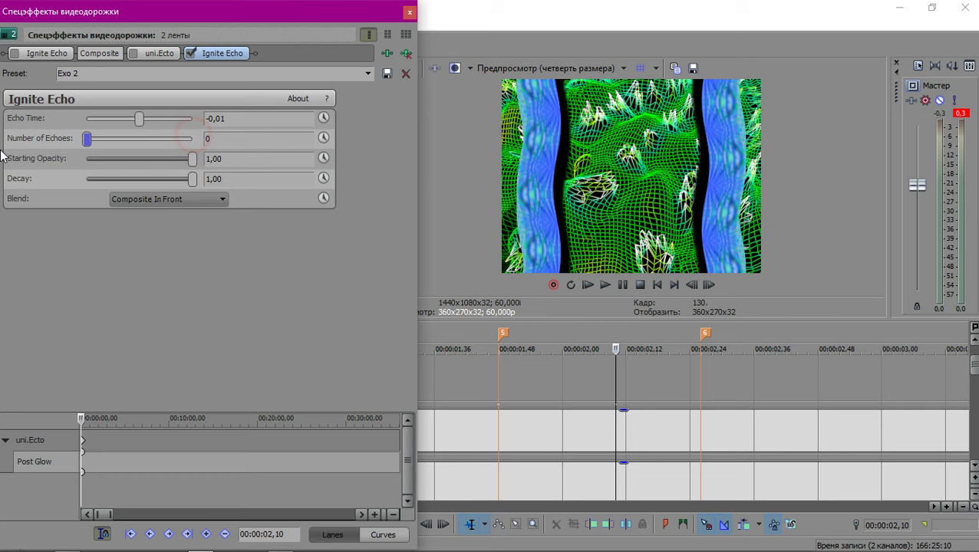
Enable keyframe animation for Number of Echoes and add a keyframe of 0 at 00:00:02,10.
click(614, 376)
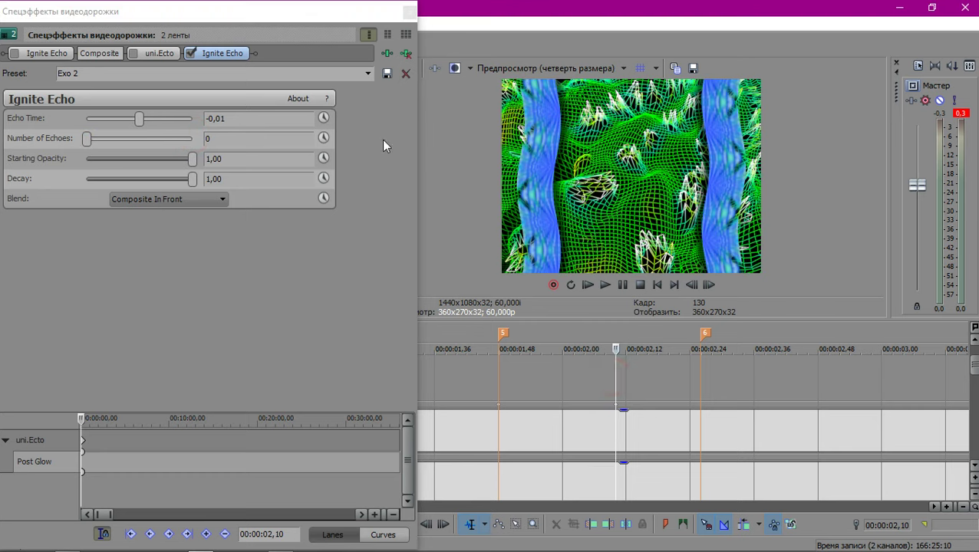
click(323, 139)
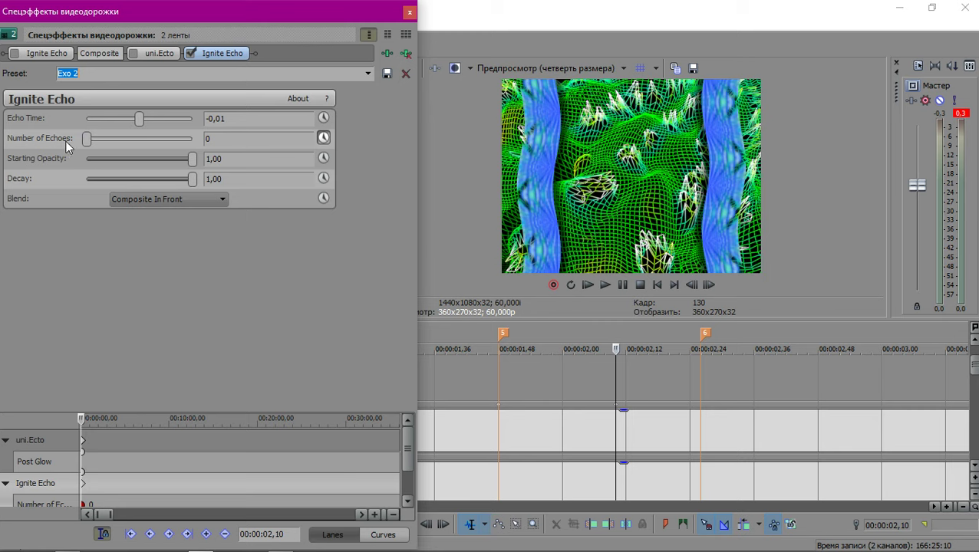
click(86, 138)
scroll(149, 489, up, 8)
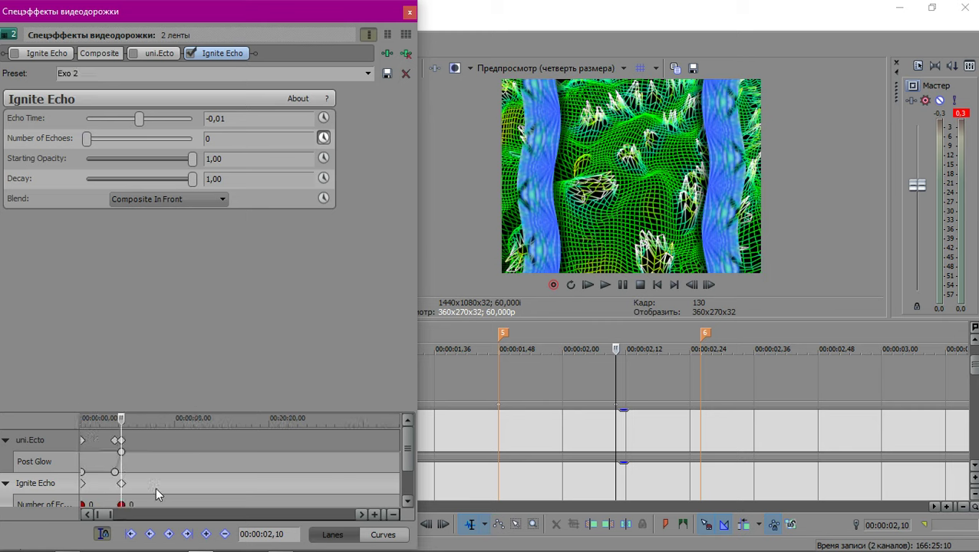
scroll(230, 485, up, 3)
Move the Ignite Echo keyframe from 00:00:02,10 to 00:00:02,00.
click(240, 484)
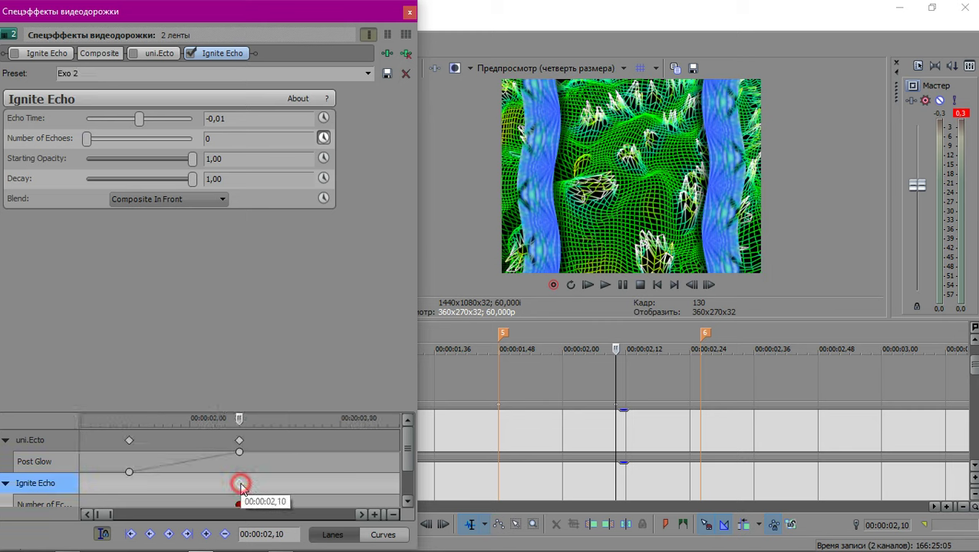
key(Right)
key(Left)
key(Left)
key(Left)
key(Left)
key(Left)
key(Left)
key(Left)
key(Left)
key(Left)
key(Left)
key(Left)
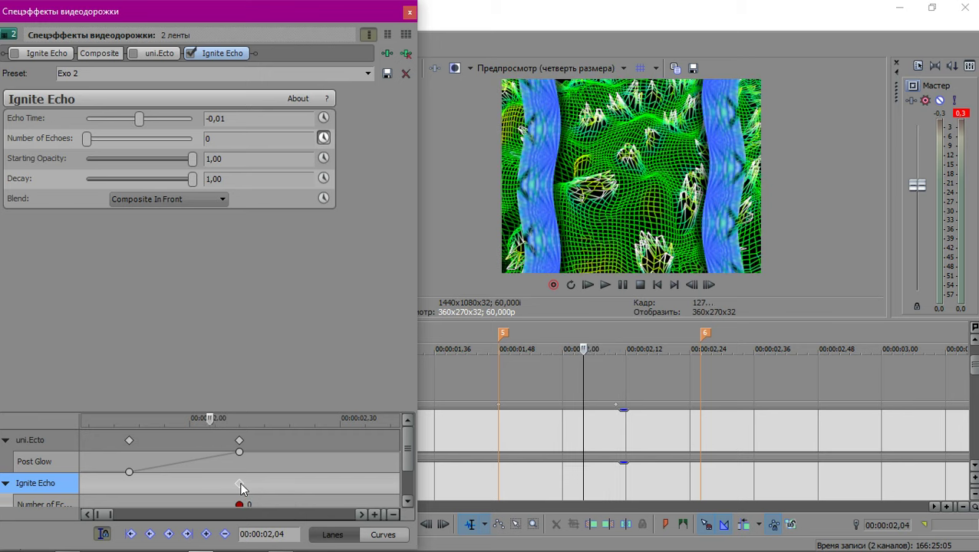
drag(238, 484, 192, 485)
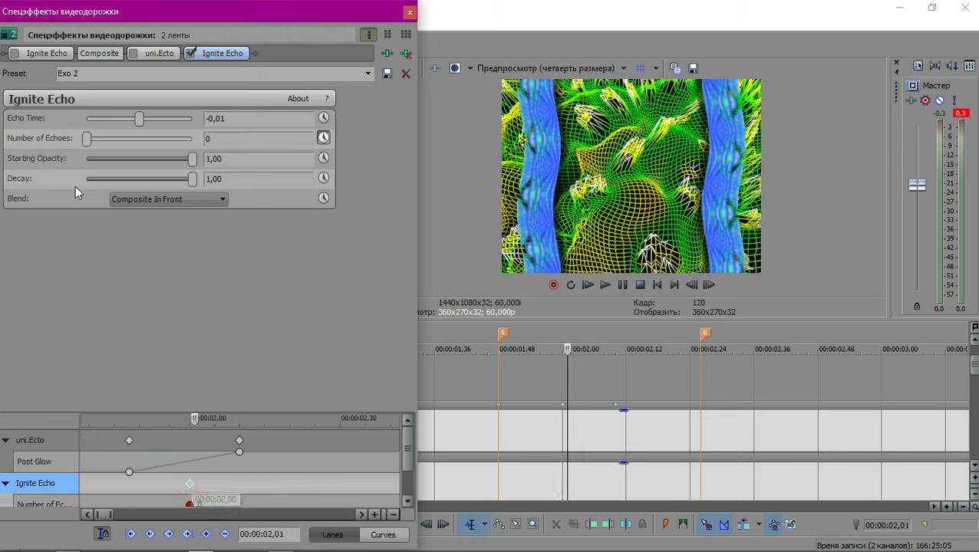
Add a Number of Echoes keyframe of 1 at 00:00:02,01 and advance the cursor to 00:00:02,02.
key(Right)
click(90, 139)
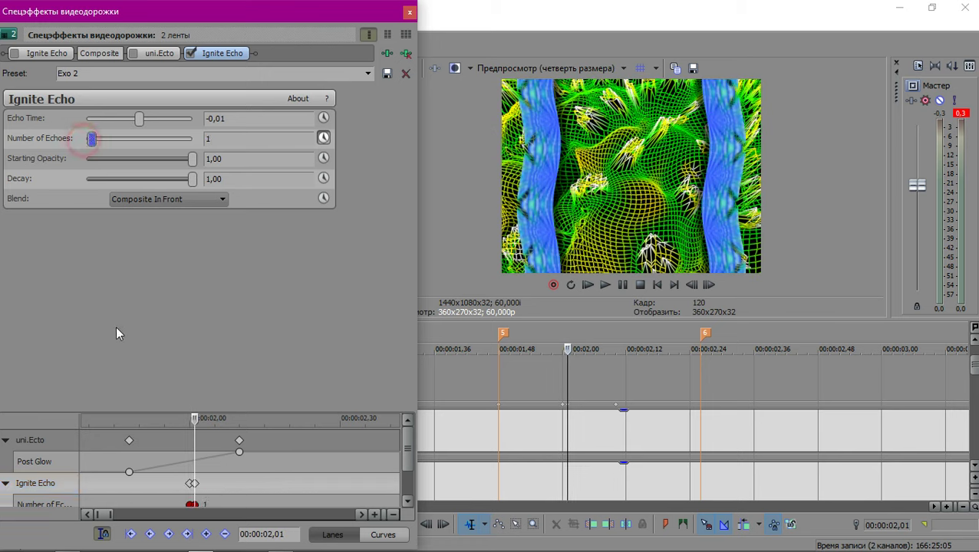
click(192, 484)
key(Right)
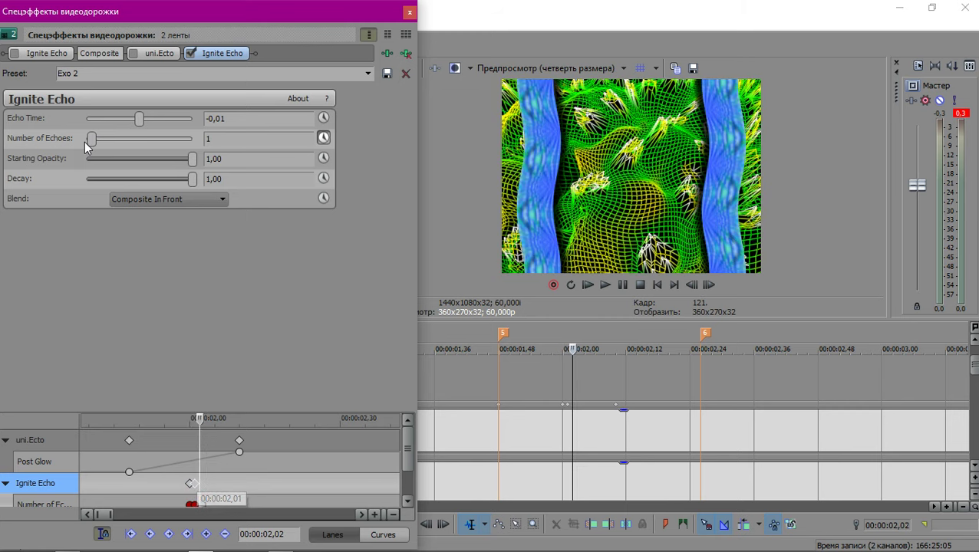
Bypass the last Ignite Echo and add S_WarpPerspective from the Sapphire Distort group to the 2 ленты track.
click(190, 54)
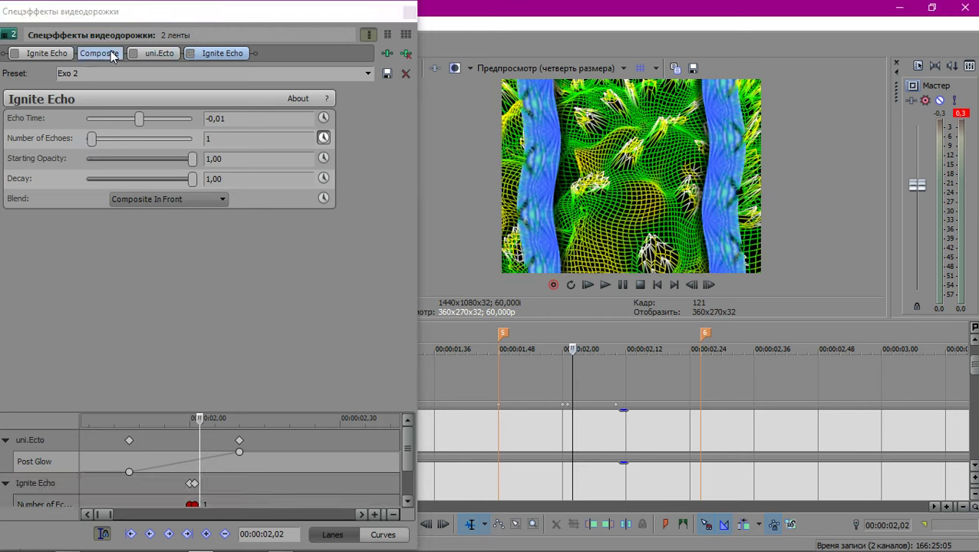
click(387, 52)
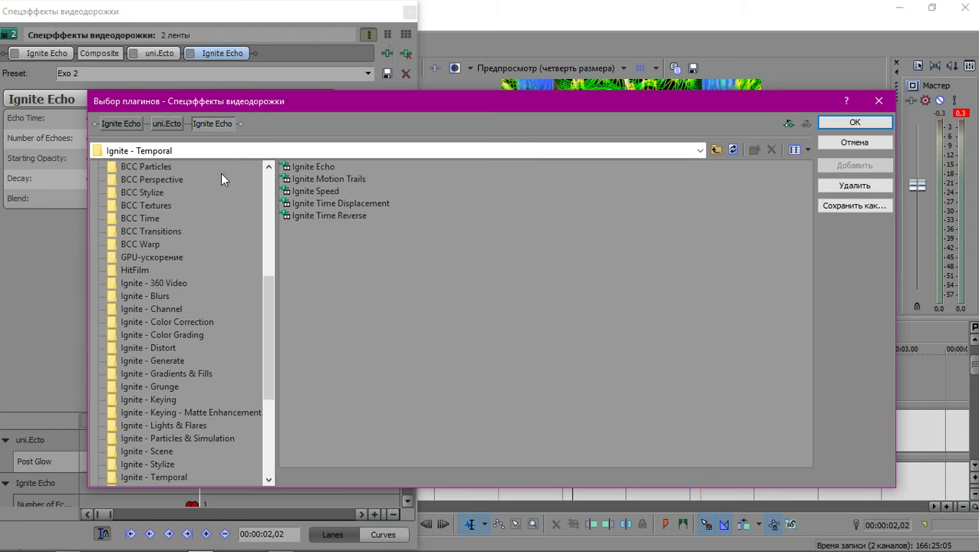
scroll(171, 294, down, 2)
scroll(168, 258, up, 9)
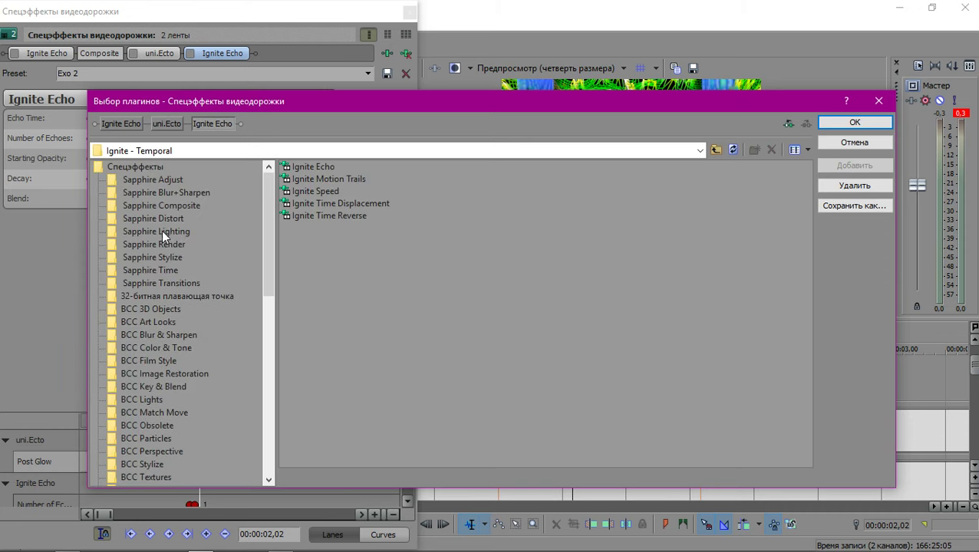
click(162, 220)
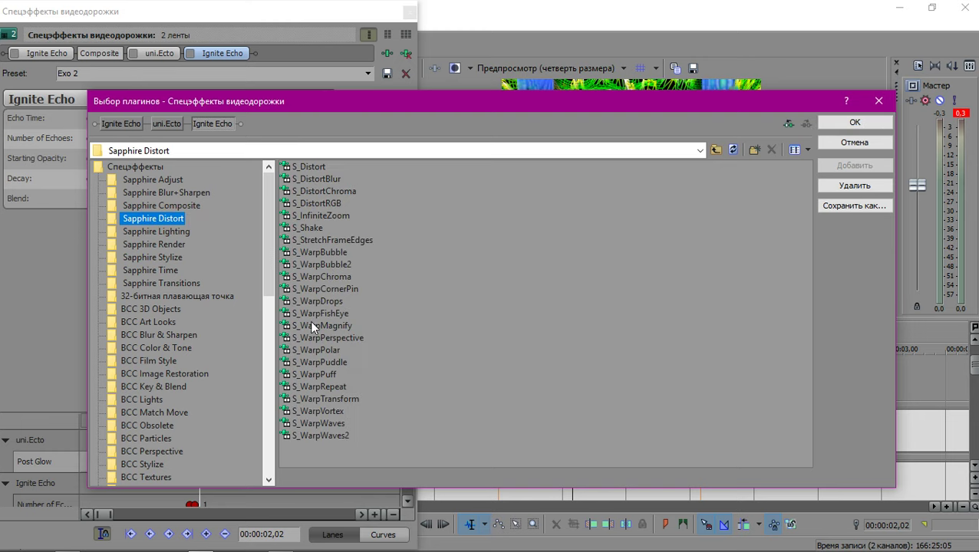
double_click(328, 339)
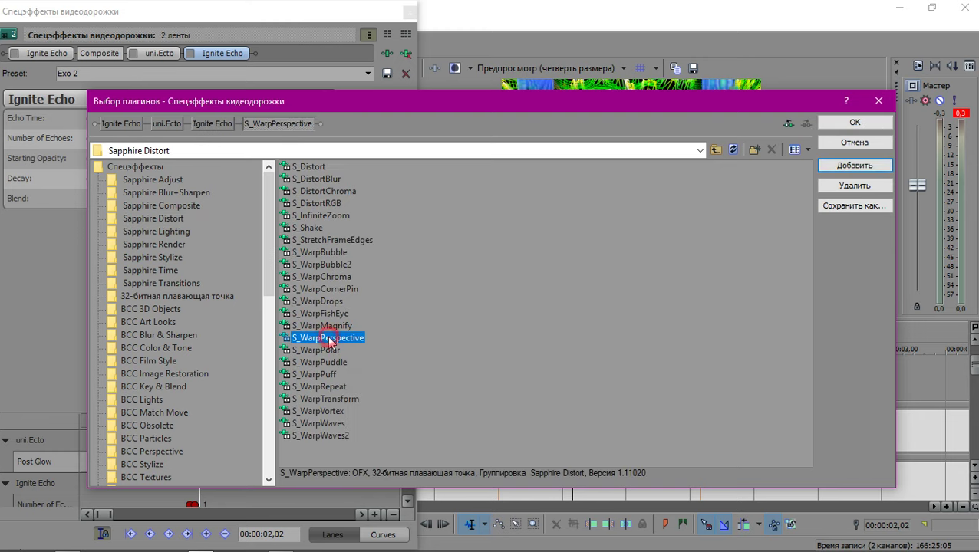
click(855, 123)
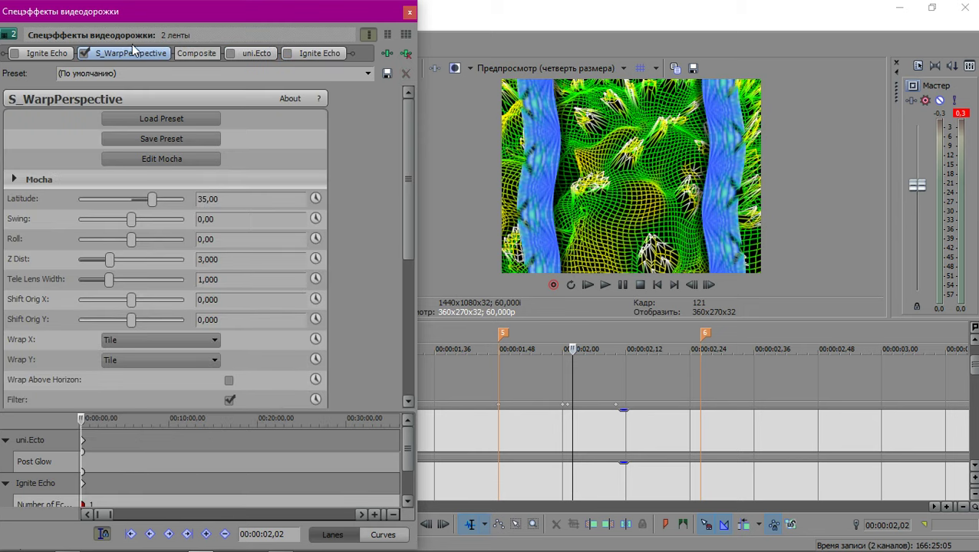
Move S_WarpPerspective to the end of the 2 ленты effect chain and remove the first Ignite Echo.
drag(132, 53, 370, 60)
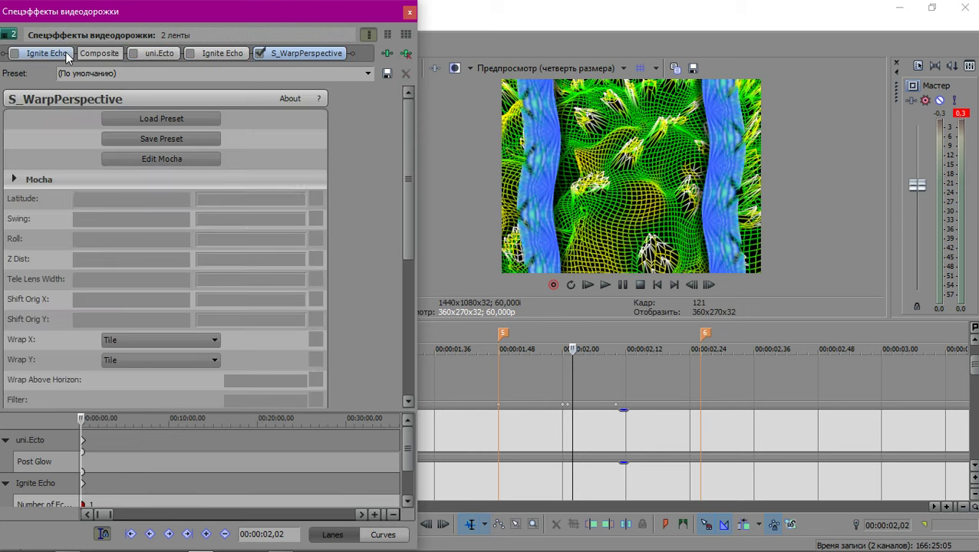
click(66, 55)
click(406, 55)
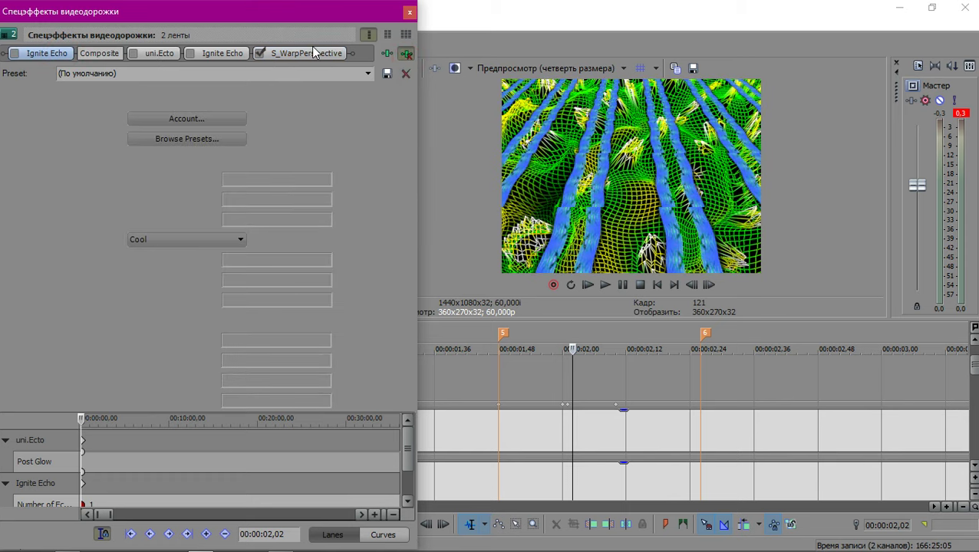
click(268, 53)
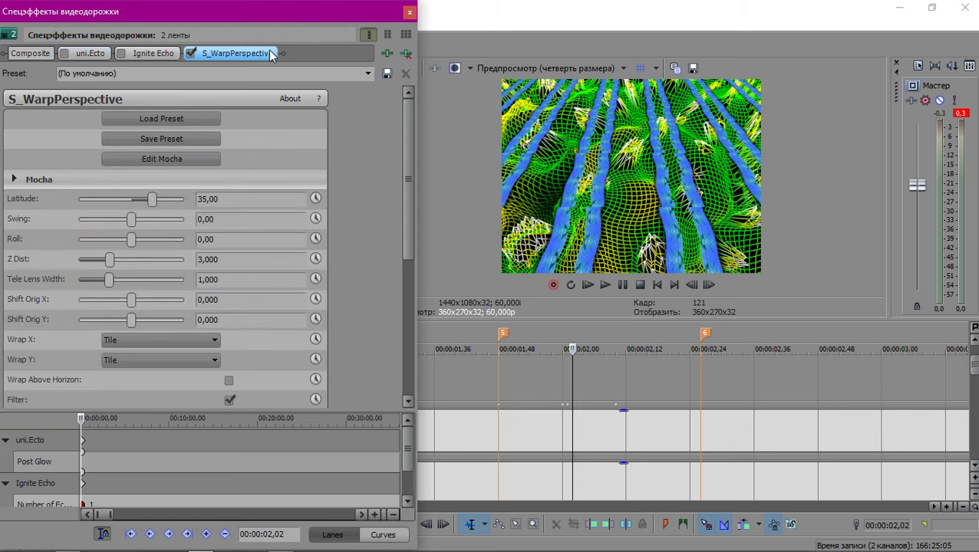
click(269, 54)
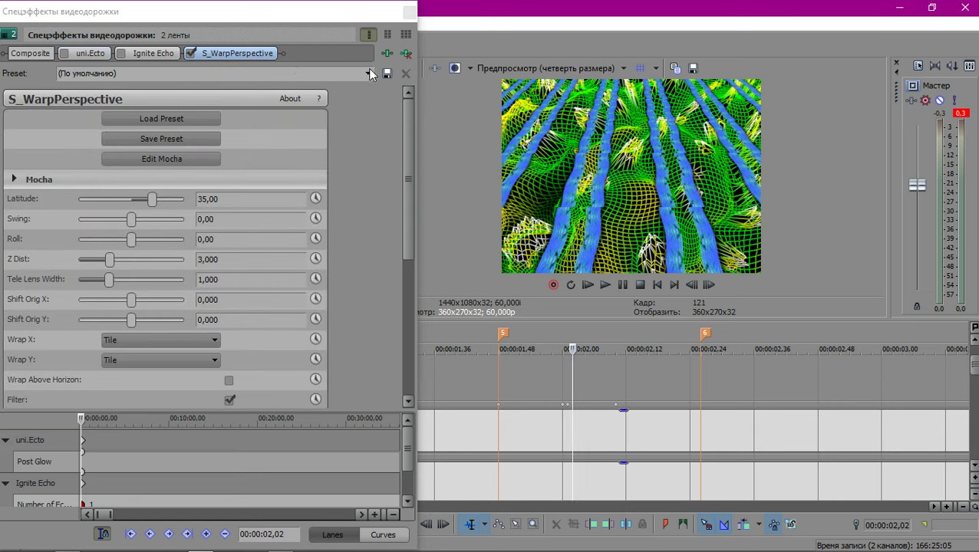
Set both Wrap X and Wrap Y of S_WarpPerspective to Reflect.
click(368, 73)
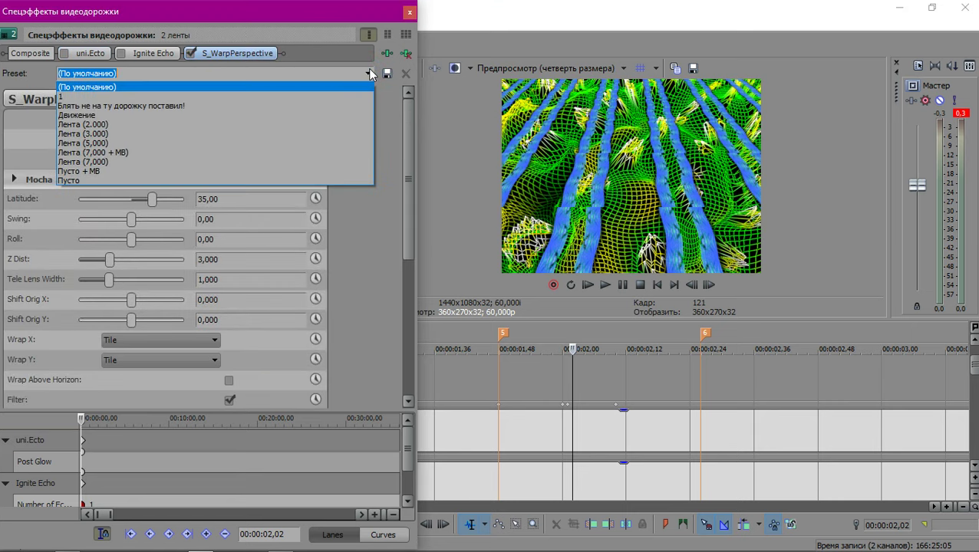
click(369, 71)
scroll(352, 194, down, 1)
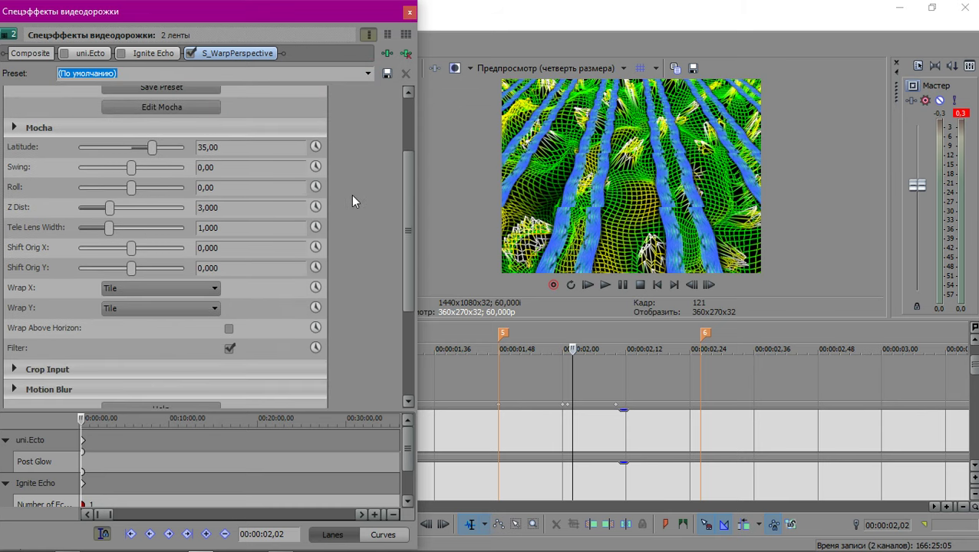
scroll(189, 307, up, 1)
scroll(185, 285, down, 1)
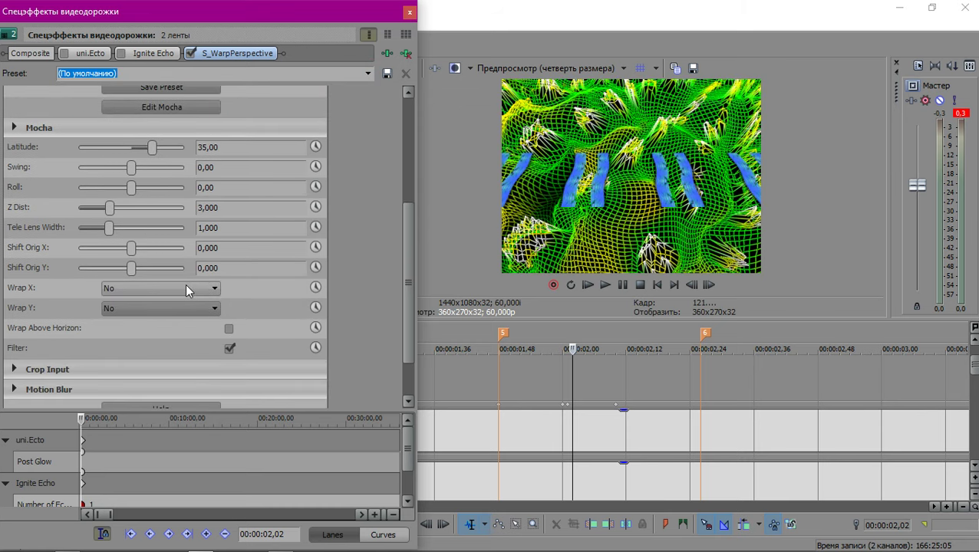
scroll(165, 299, down, 2)
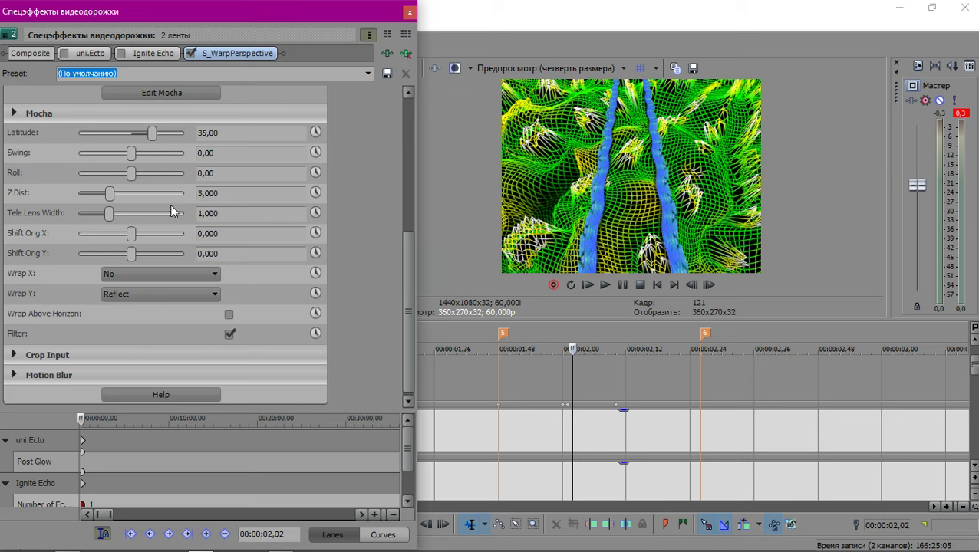
scroll(176, 274, down, 2)
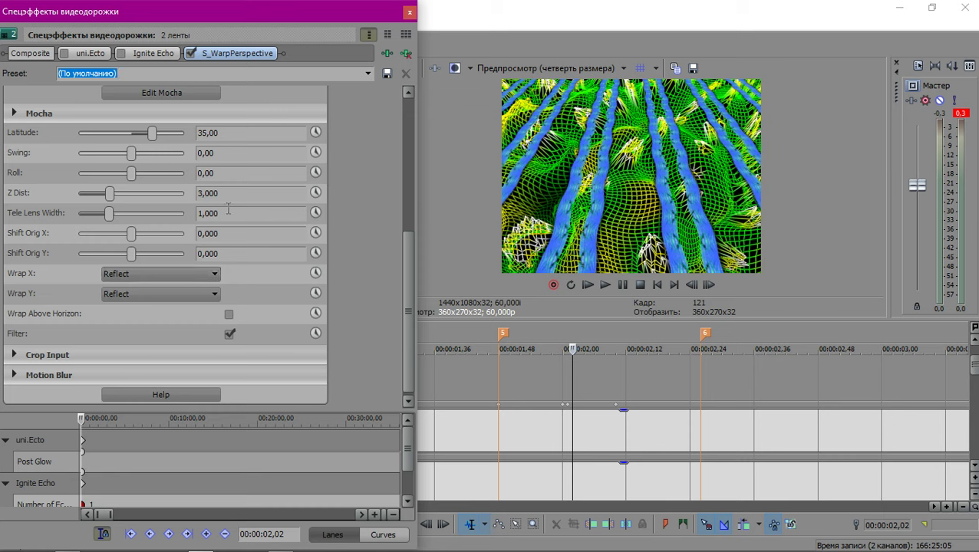
Set S_WarpPerspective's Z Dist to 1 and Latitude to 0, and close the track effects window.
click(249, 196)
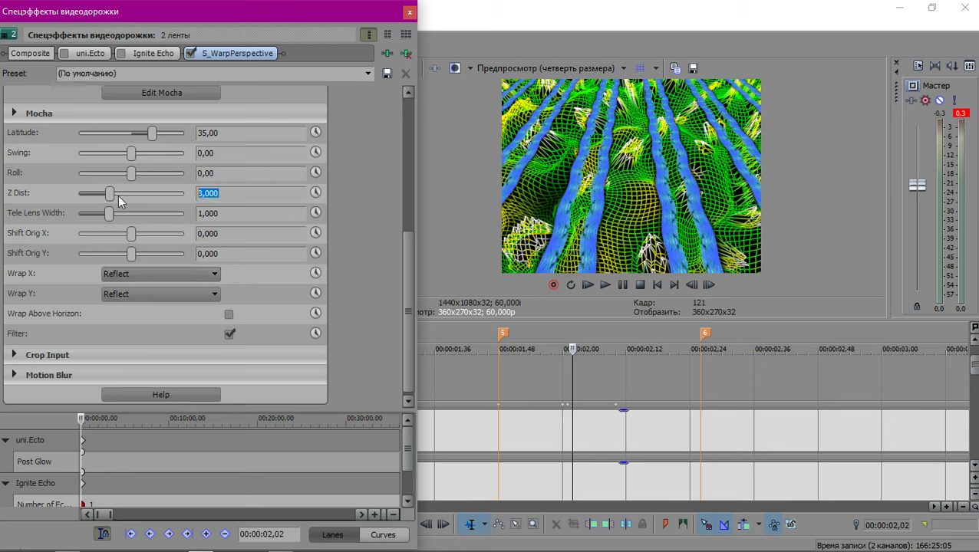
text(1)
key(Return)
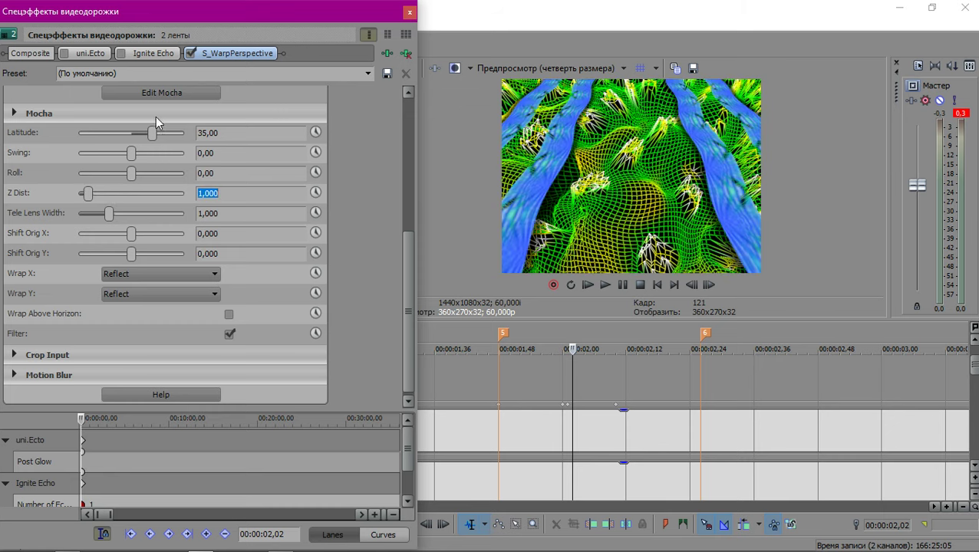
click(234, 132)
text(0)
key(Return)
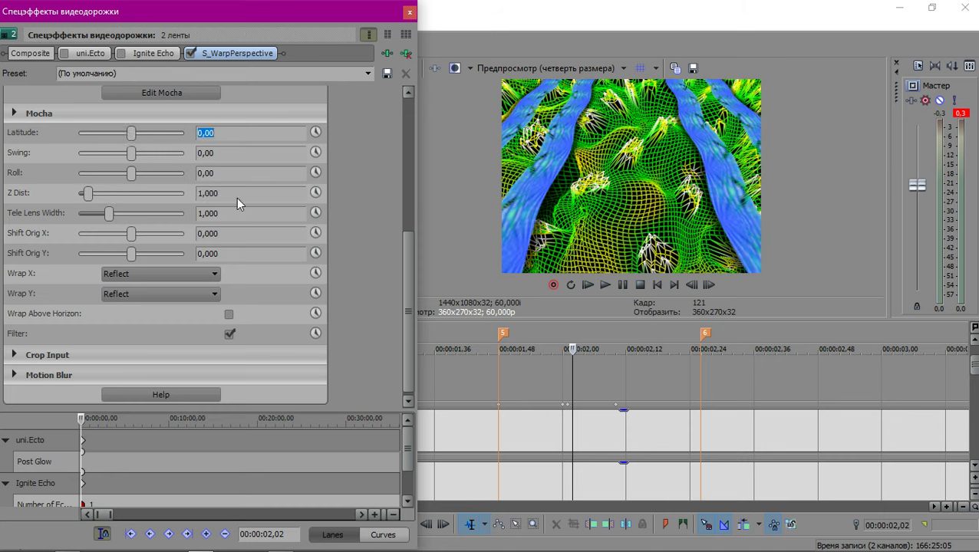
click(268, 133)
click(409, 12)
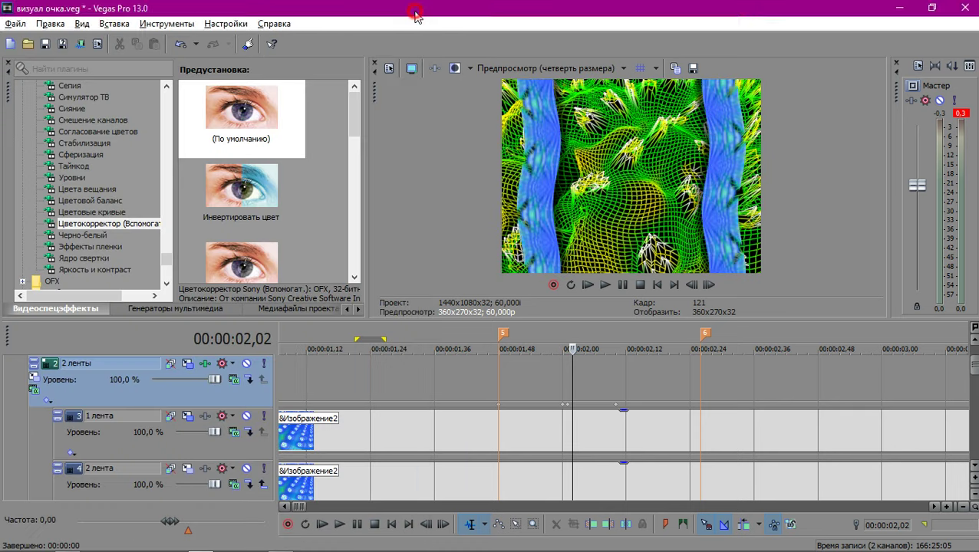
Solo the 1 лента and 2 лента tracks and reopen the effects of the 2 ленты parent track.
click(264, 416)
click(263, 468)
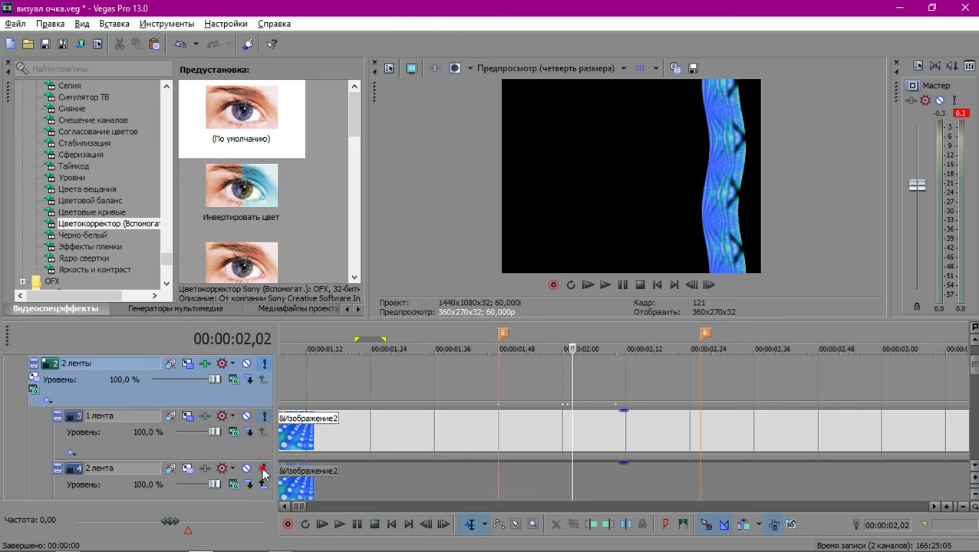
click(204, 363)
scroll(616, 399, up, 2)
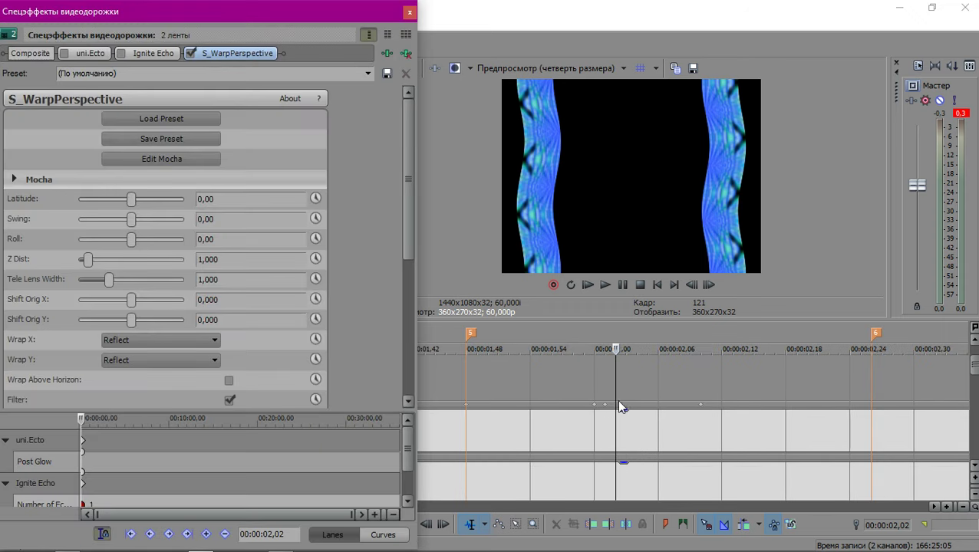
Examine the ribbons at the existing keyframe times and play back the animation from 00:00:02,00.
click(603, 388)
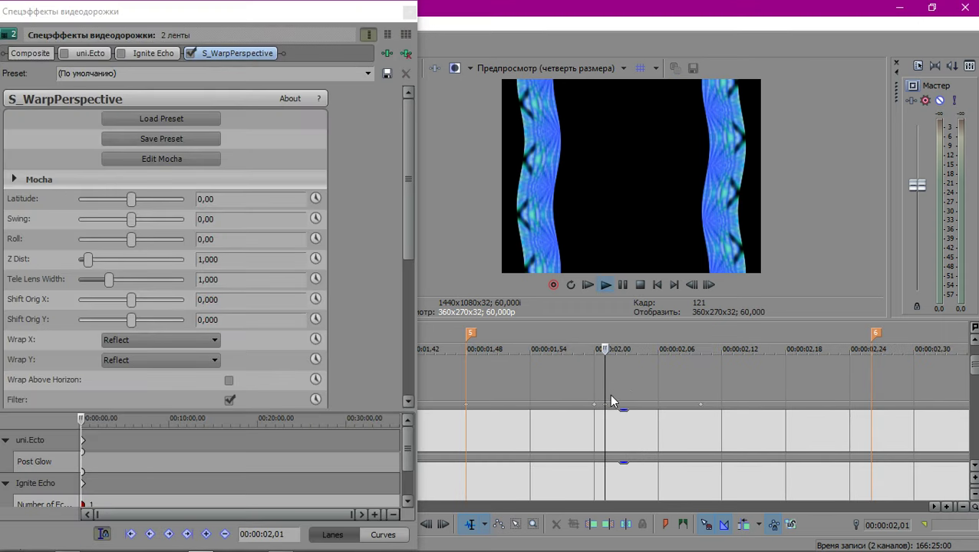
click(700, 386)
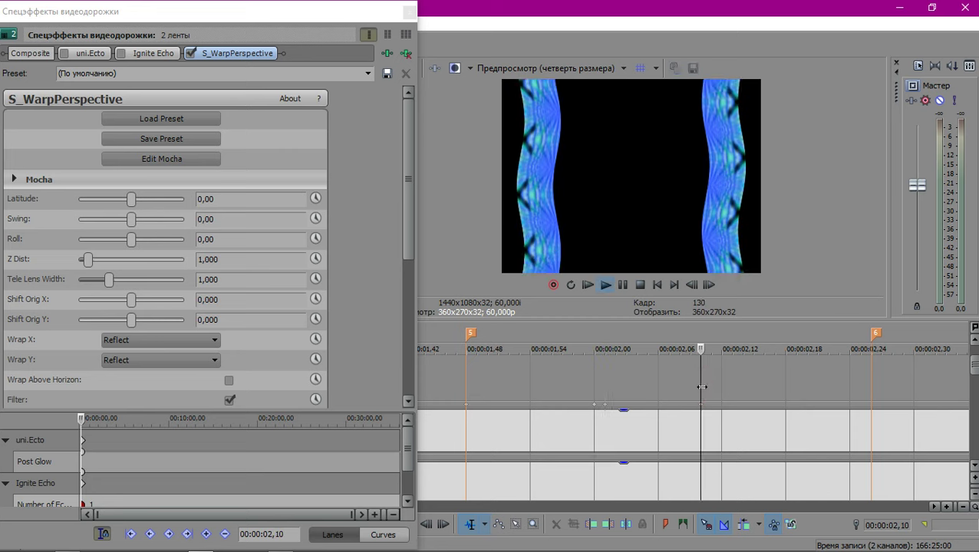
click(465, 383)
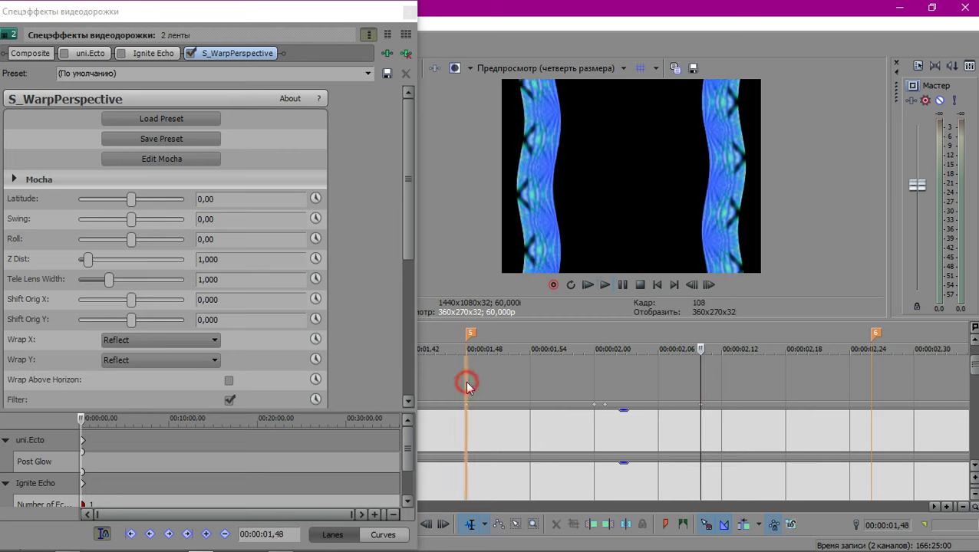
click(593, 393)
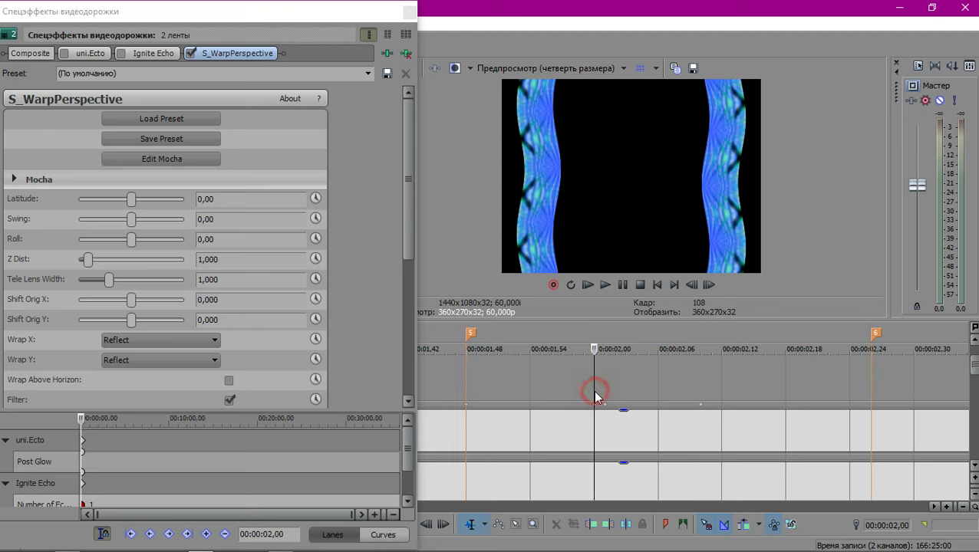
key(space)
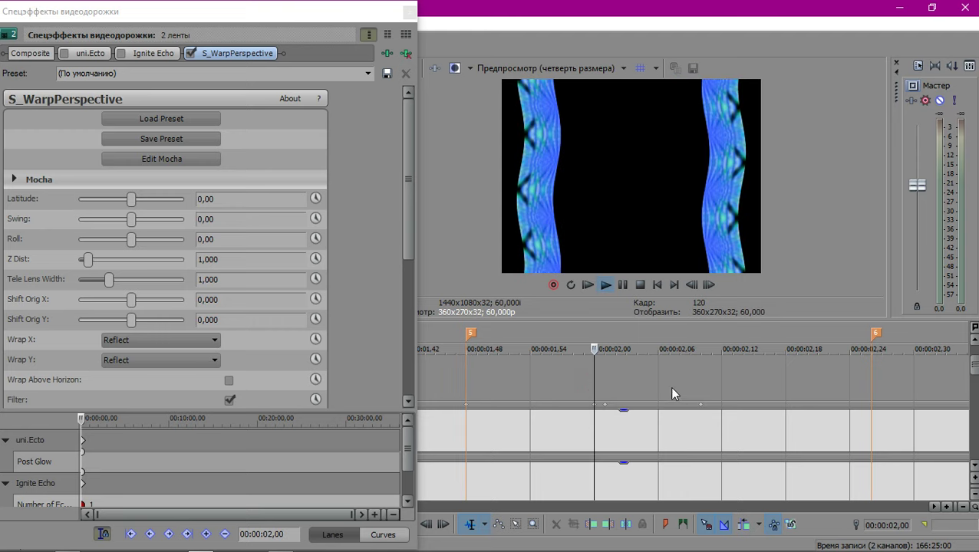
click(700, 386)
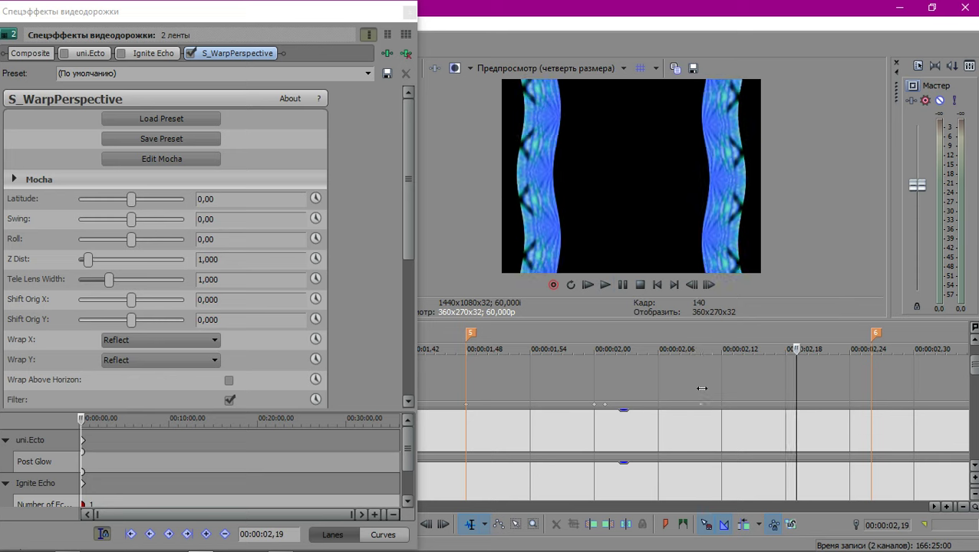
key(space)
Place the cursor at 00:00:02,08 and enable keyframe animation for S_WarpPerspective's Z Dist.
key(Left)
key(Left)
key(Left)
key(Right)
key(Right)
key(Right)
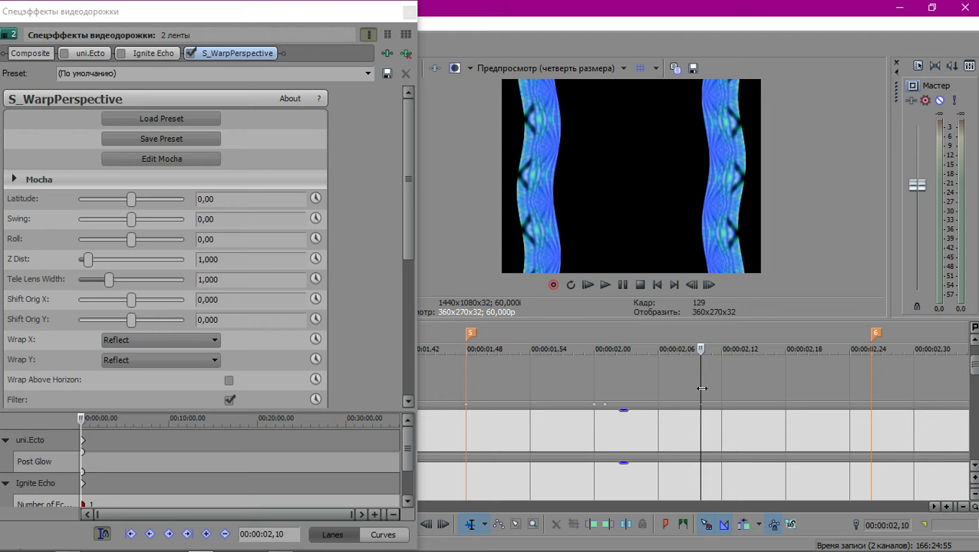
key(Left)
key(Left)
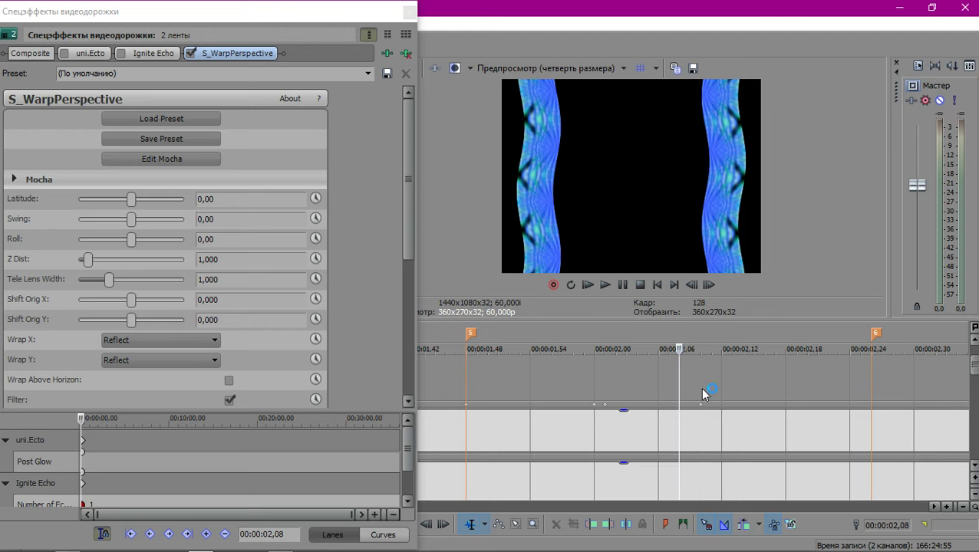
click(315, 260)
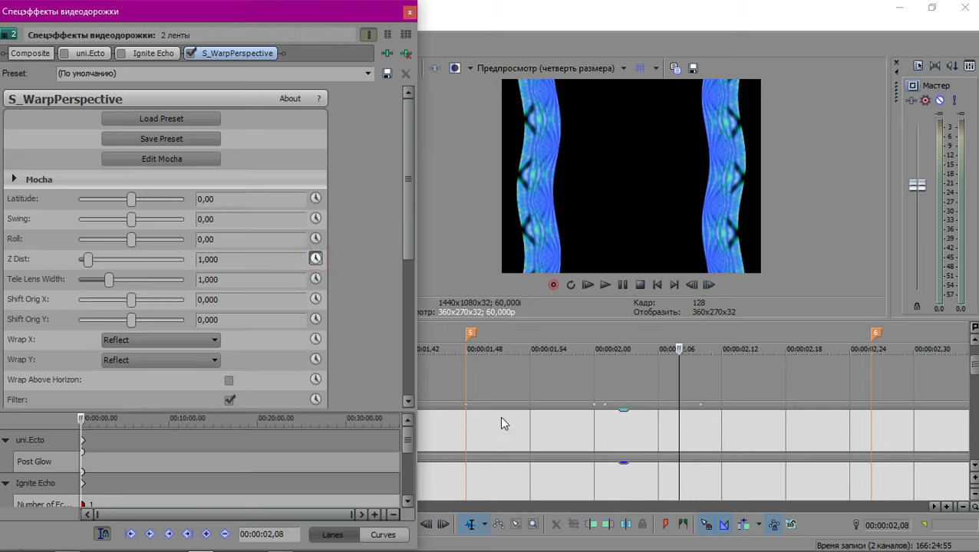
Add a Z Dist keyframe of 2,120 at 00:00:02,26 on marker 6 and enable keyframe animation for Swing.
click(876, 380)
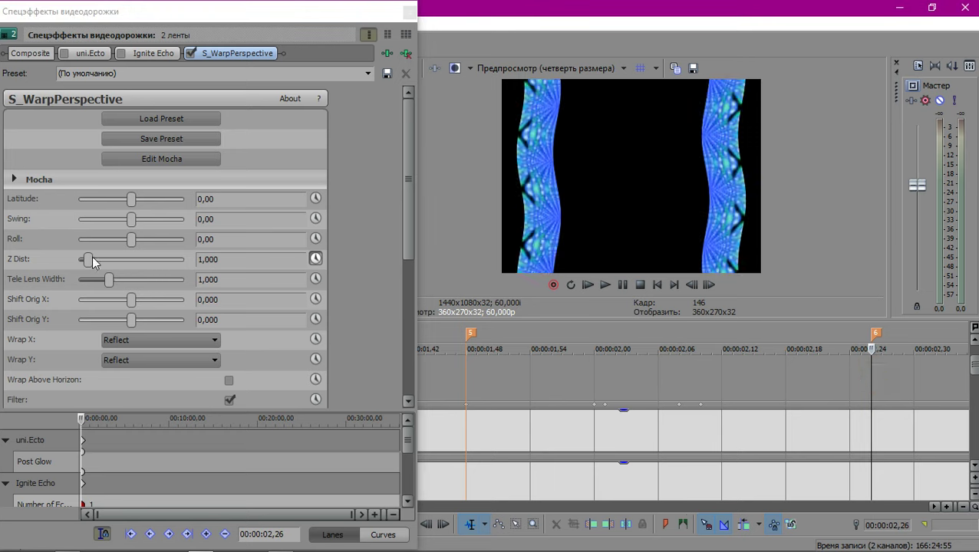
drag(89, 259, 101, 263)
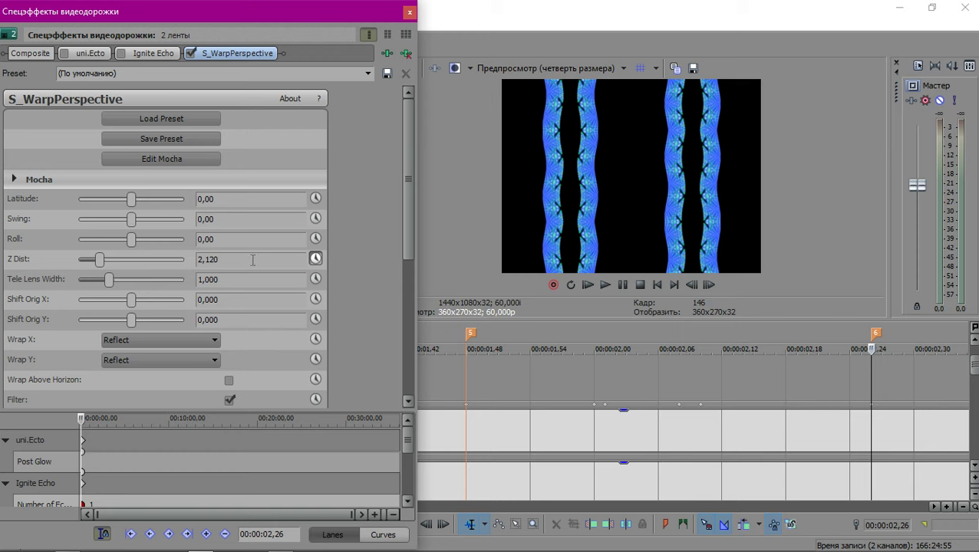
click(316, 219)
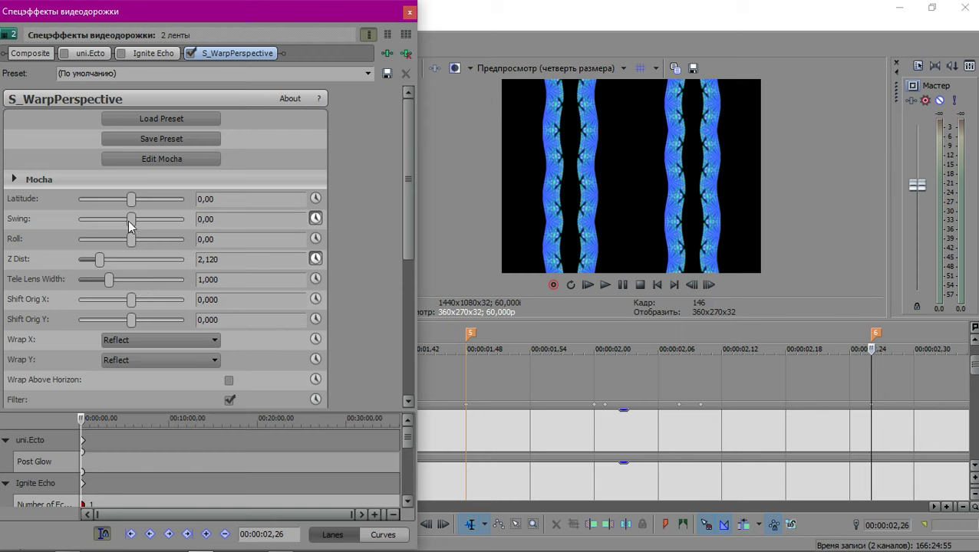
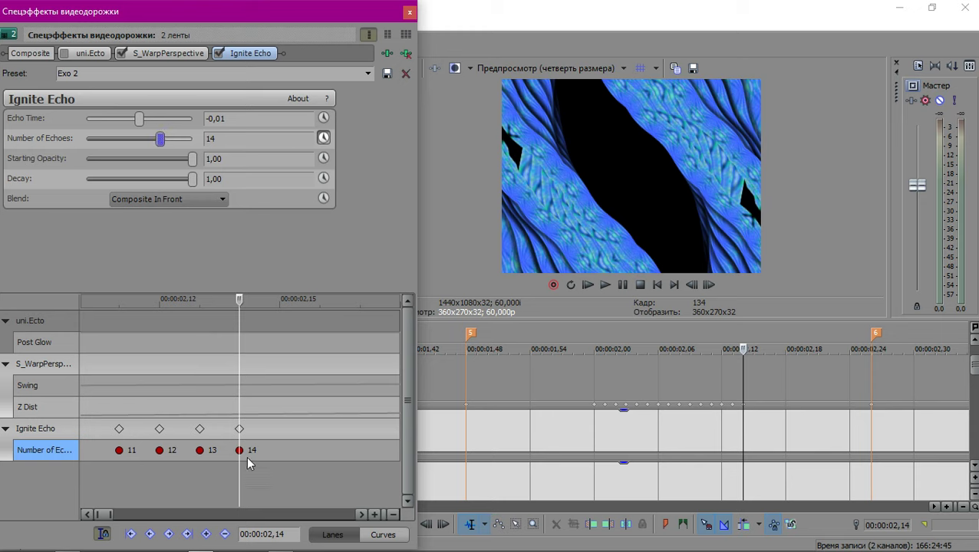
Add Ignite Echo Number of Echoes keyframes rising by one per frame, from 15 at 00:00:02,15 to 20 at 00:00:02,20.
click(239, 450)
key(Right)
click(162, 135)
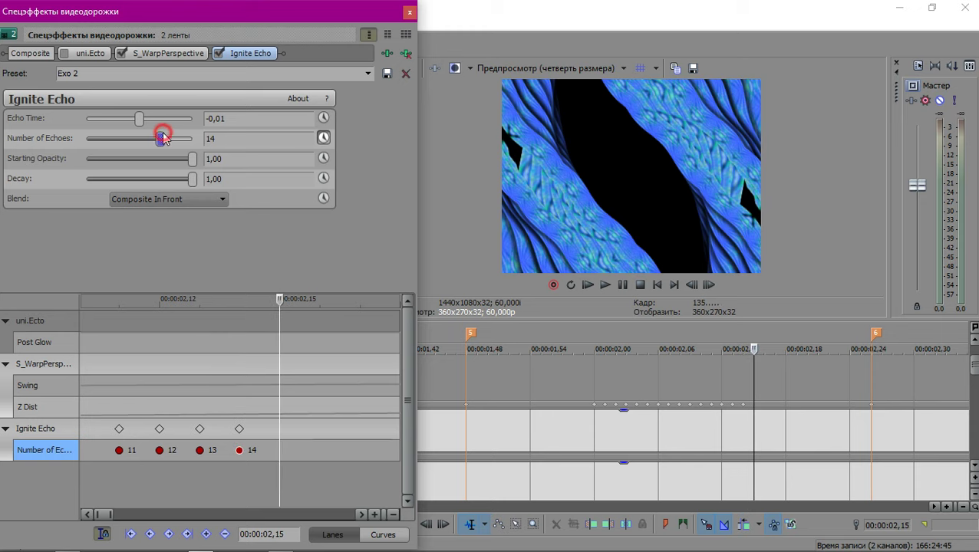
drag(162, 138, 193, 139)
click(280, 451)
key(Right)
click(320, 450)
key(Right)
click(361, 451)
key(Right)
key(Right)
key(Right)
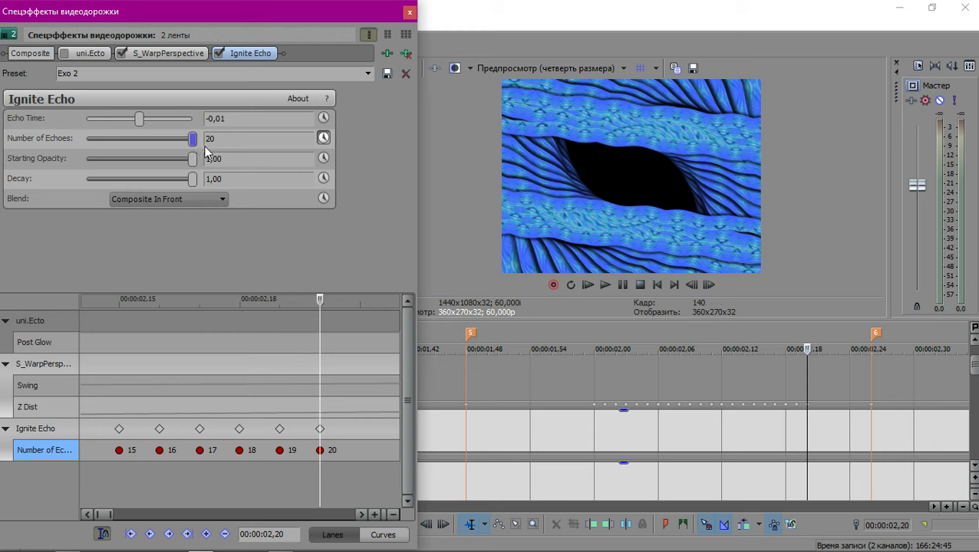
Place the cursor at 00:00:02,12, then move uni.Ecto behind Ignite Echo in the 2 ленты effect chain and enable it.
scroll(261, 363, down, 3)
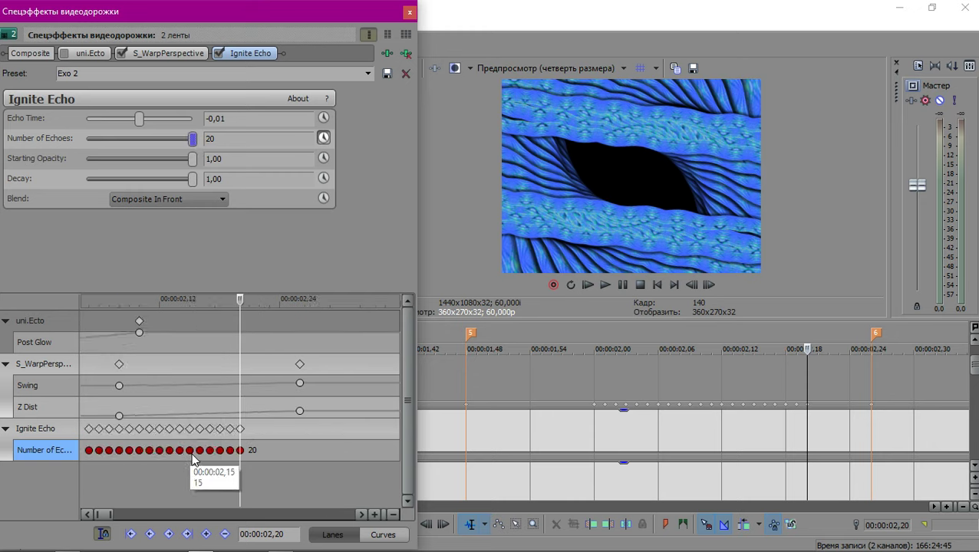
click(161, 451)
scroll(204, 451, down, 5)
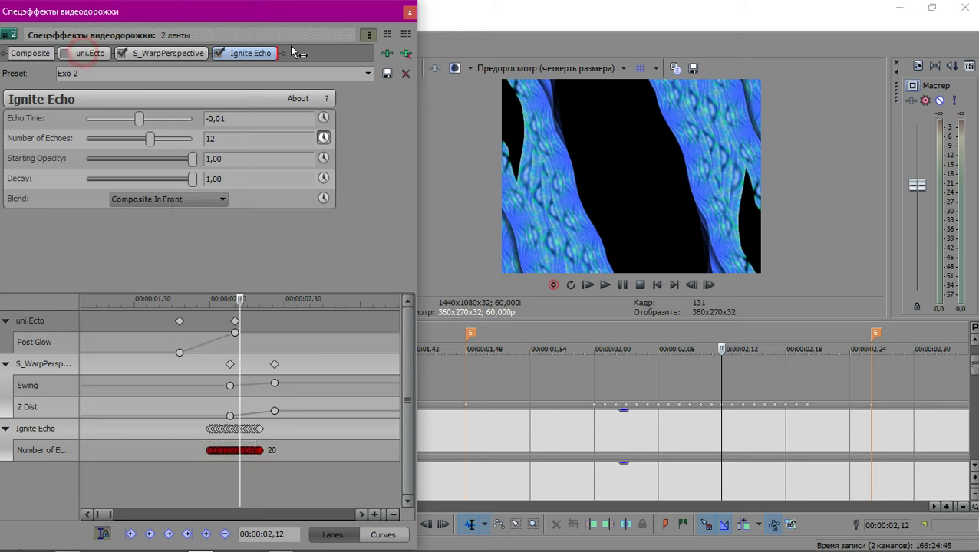
click(267, 54)
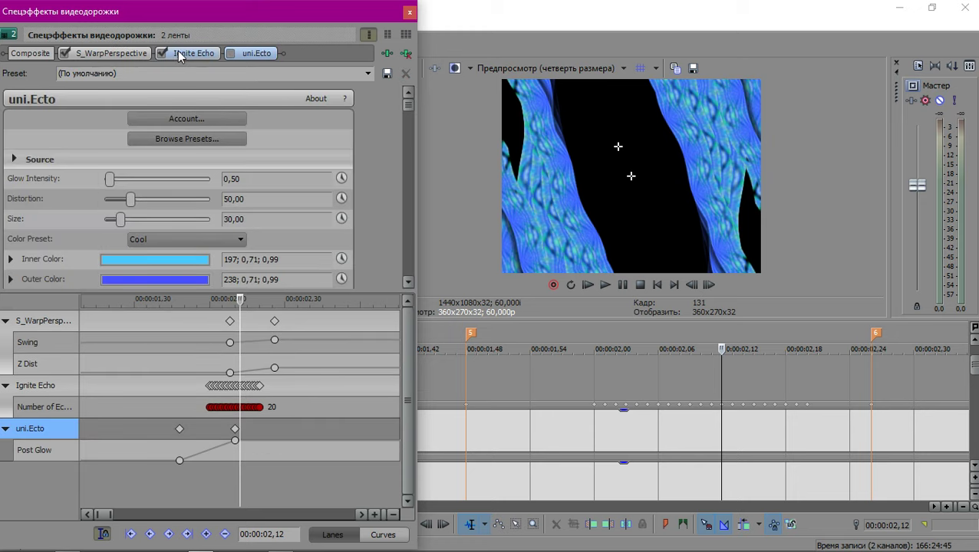
click(230, 52)
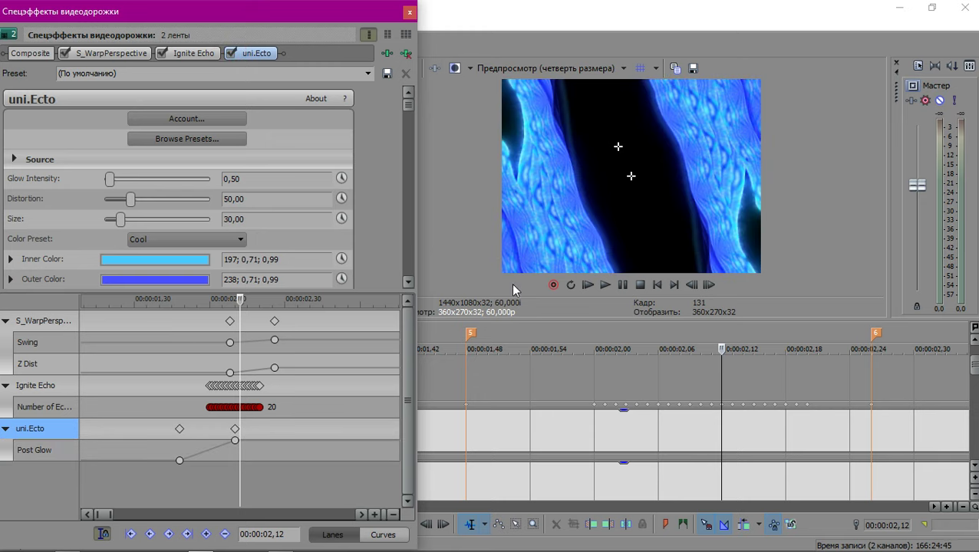
click(579, 333)
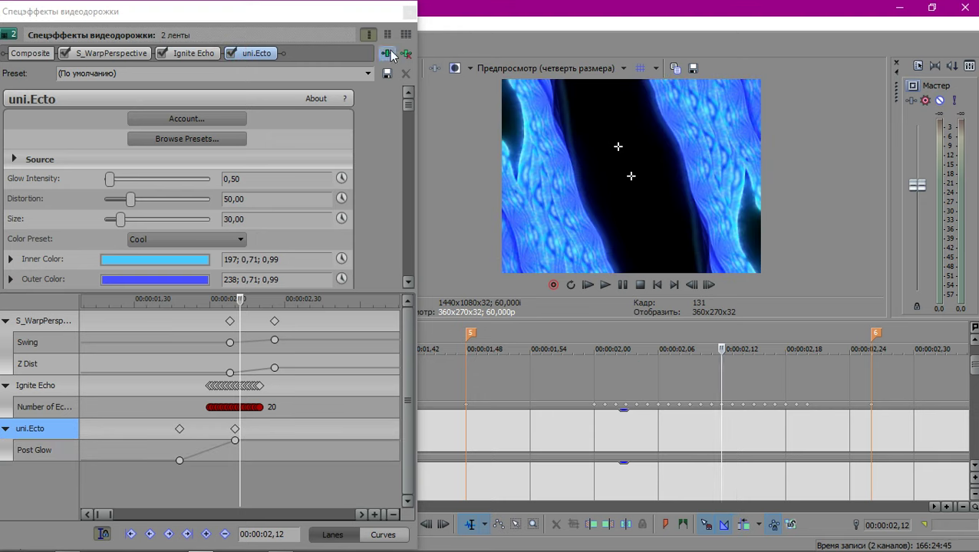
Close the 2 ленты track effects window without adding another plug-in.
click(388, 53)
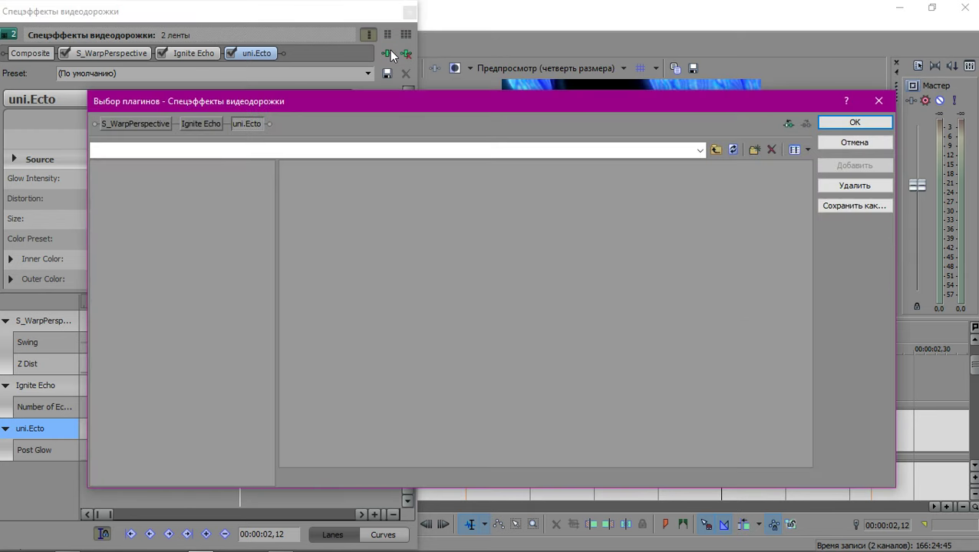
click(879, 100)
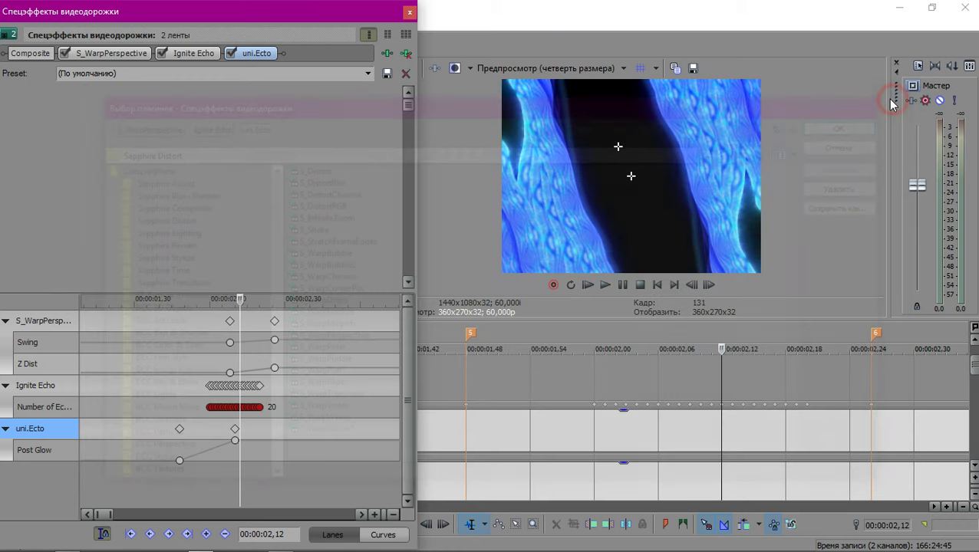
click(407, 12)
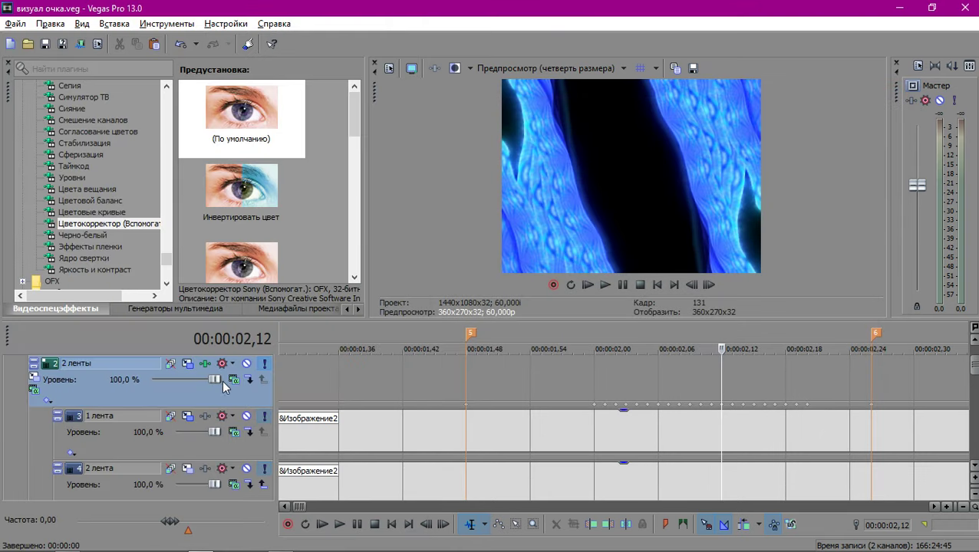
Turn off solo on the 2 ленты, 1 лента and 2 лента tracks and save the project.
click(263, 469)
click(264, 416)
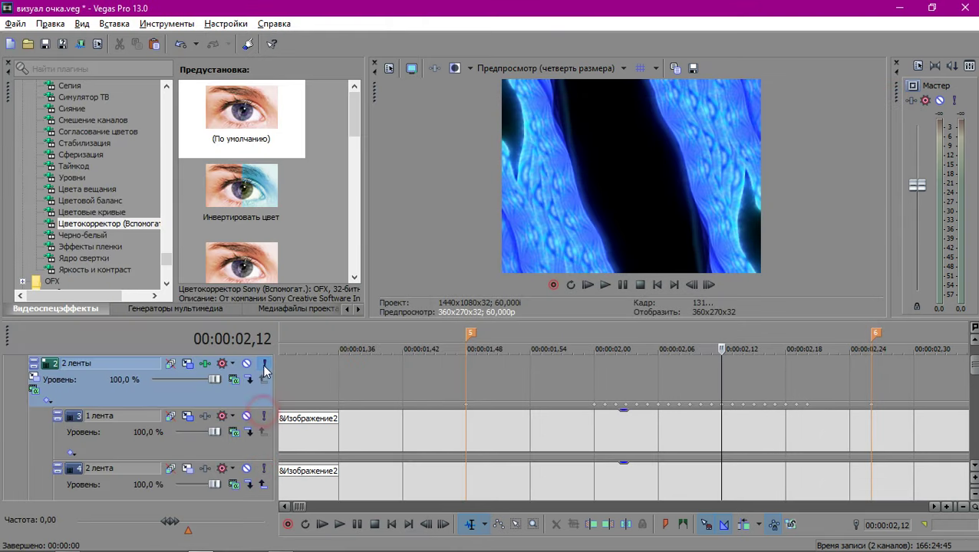
click(265, 363)
scroll(614, 422, down, 2)
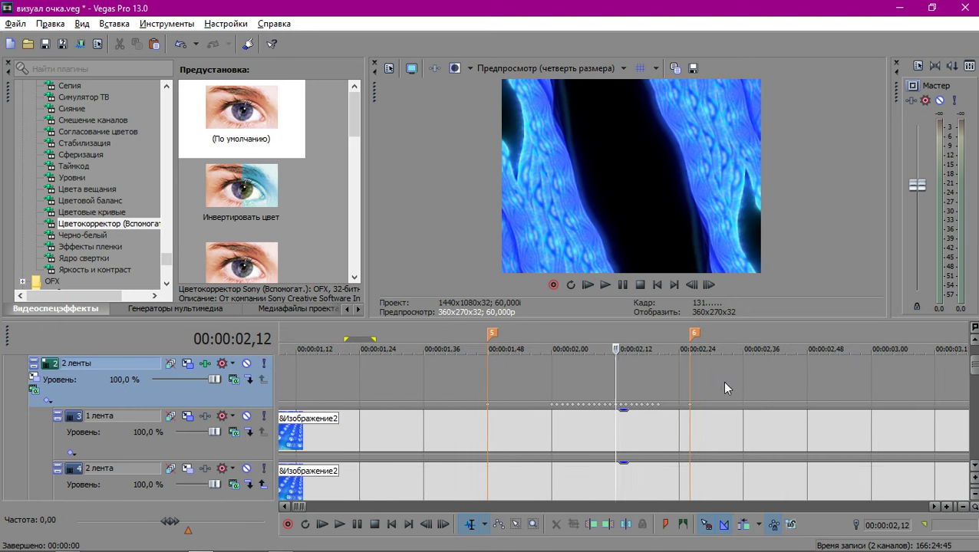
key(ctrl+s)
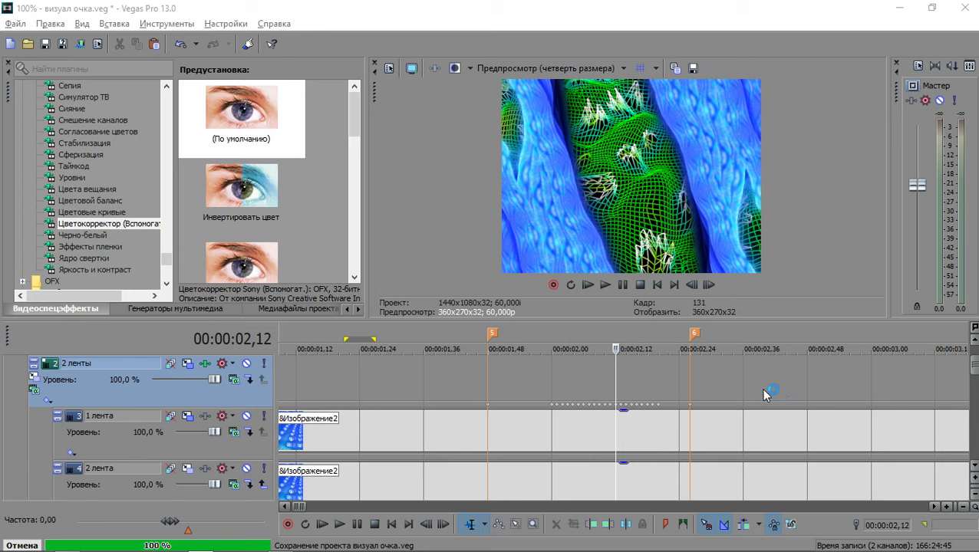
Play the reference FULL ENTRY clip on track 8 from 00:00:09,28.
scroll(761, 393, down, 6)
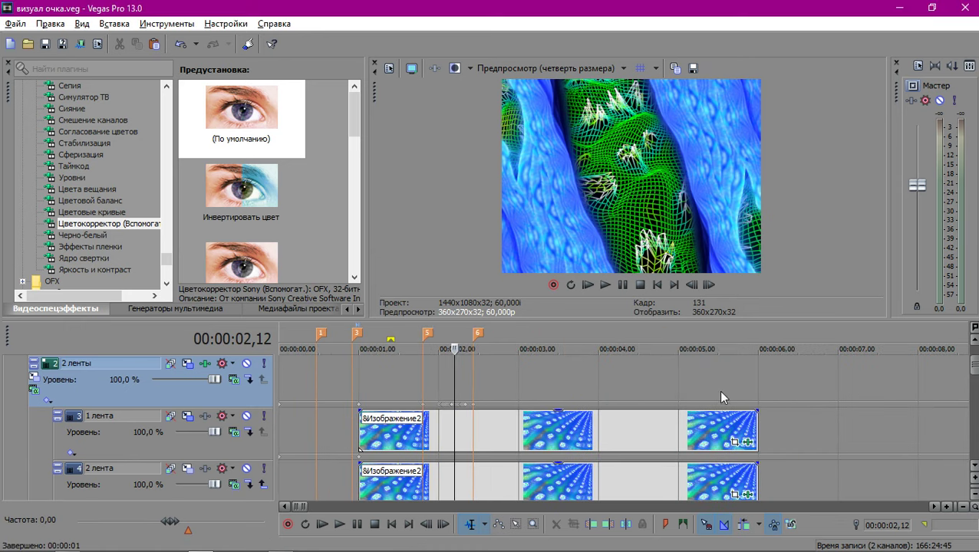
scroll(721, 393, down, 3)
scroll(721, 395, up, 4)
scroll(720, 394, down, 7)
scroll(576, 418, down, 5)
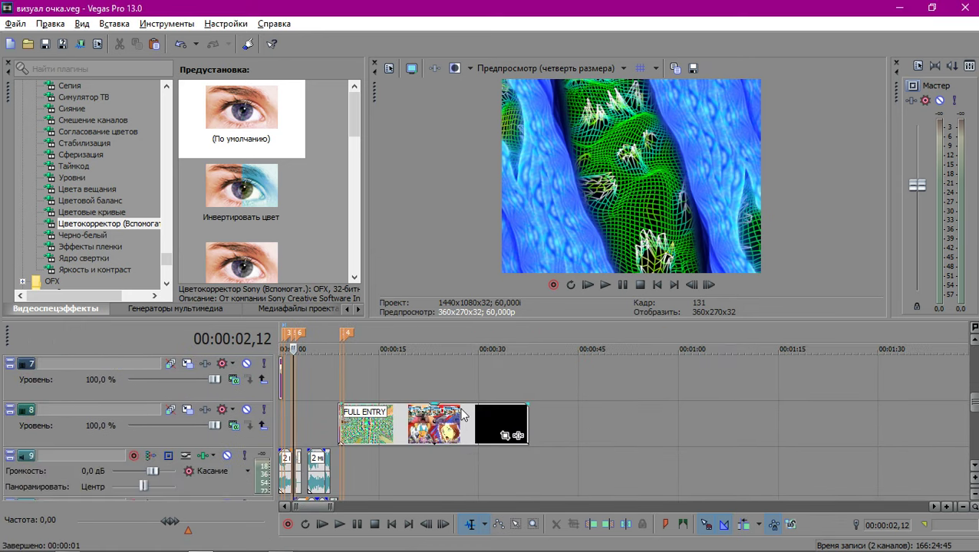
scroll(464, 414, up, 4)
click(531, 430)
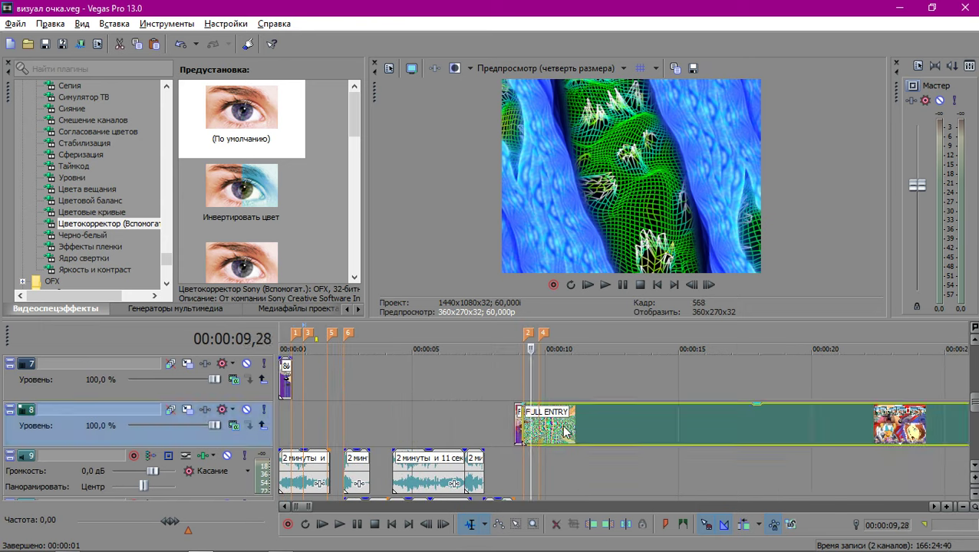
scroll(565, 432, up, 5)
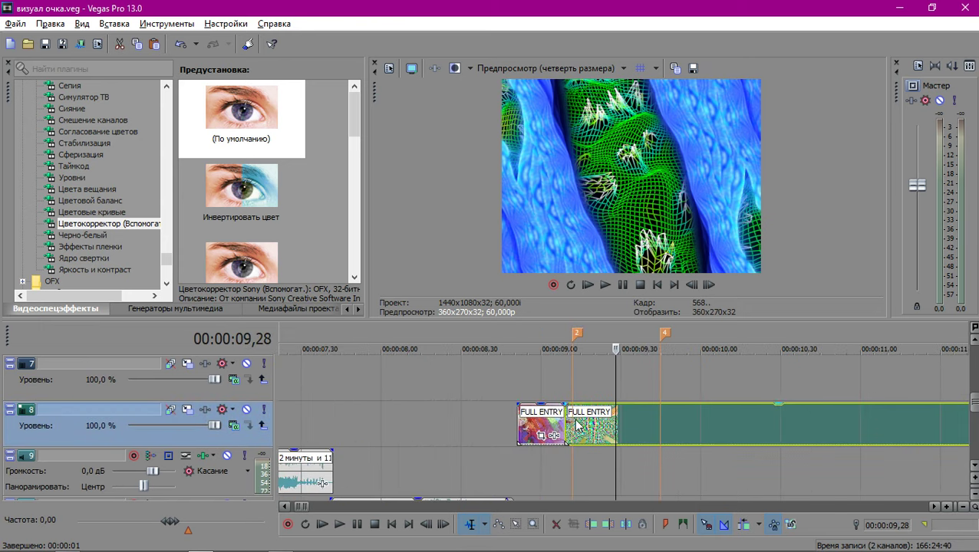
key(space)
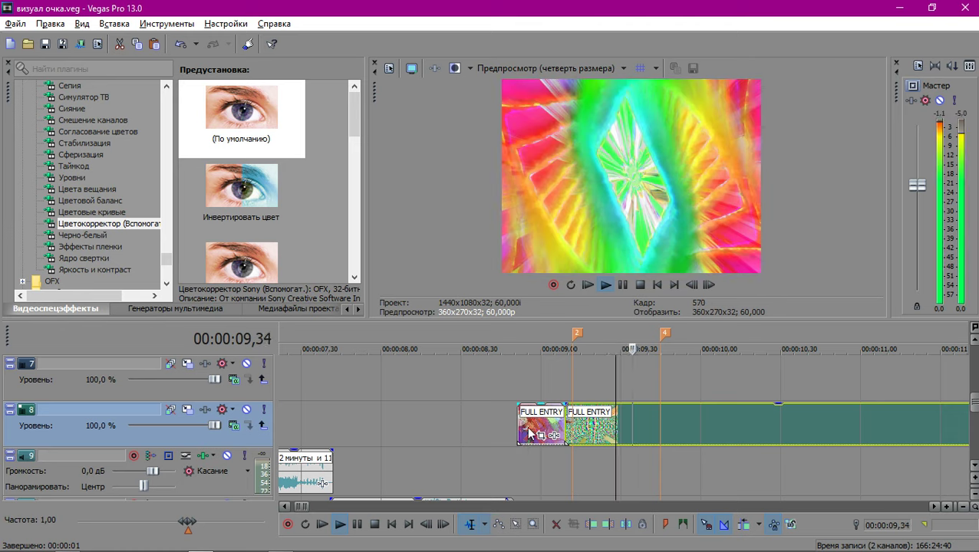
scroll(569, 405, down, 3)
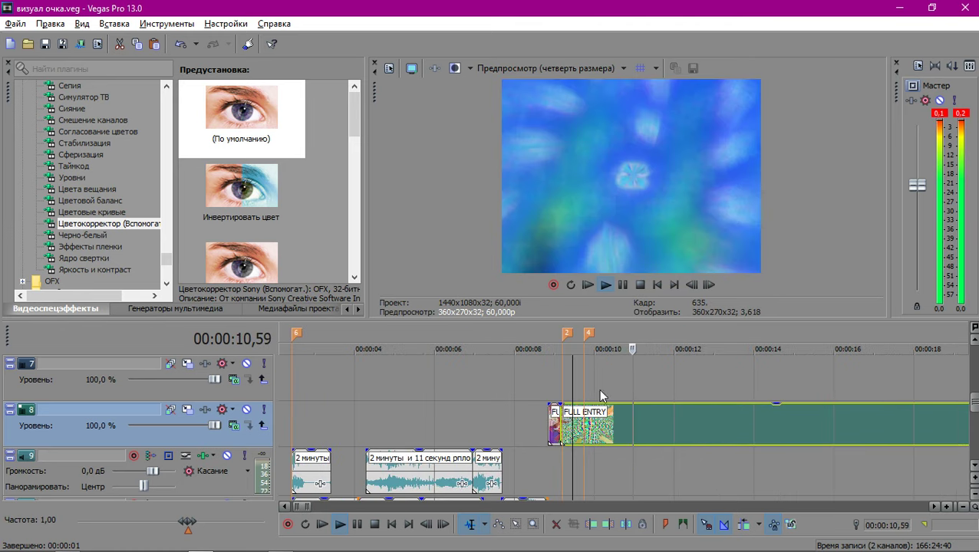
Step frame by frame back and forth through the FULL ENTRY clip around 00:00:11 to examine how the ribbons rotate and multiply.
click(639, 396)
key(Right)
key(Right)
key(Right)
key(Right)
key(Right)
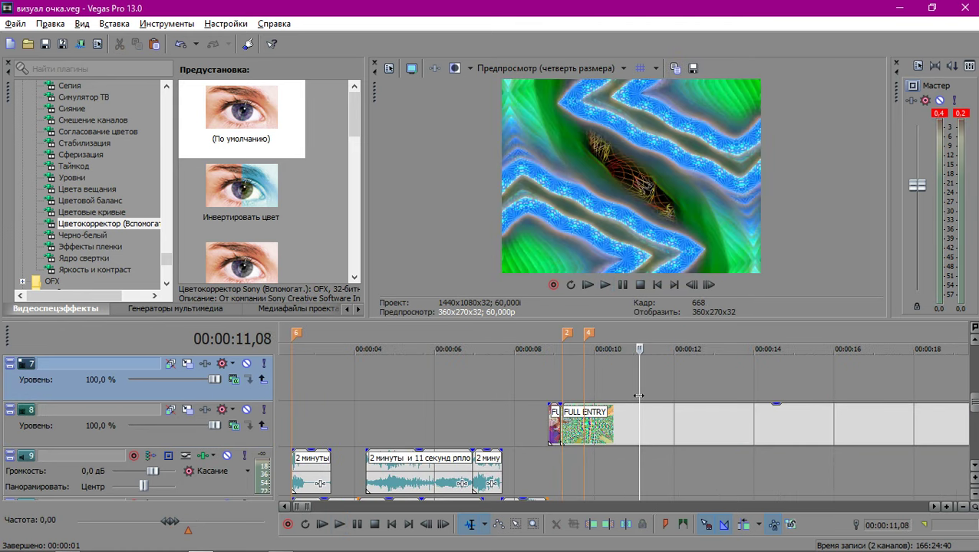
key(Right)
key(Left)
key(Left)
key(Left)
key(Left)
key(Left)
key(Left)
key(Left)
key(Left)
key(Left)
key(Left)
key(Left)
key(Left)
key(Left)
key(Left)
key(Left)
key(Left)
key(Left)
key(Left)
key(Left)
key(Left)
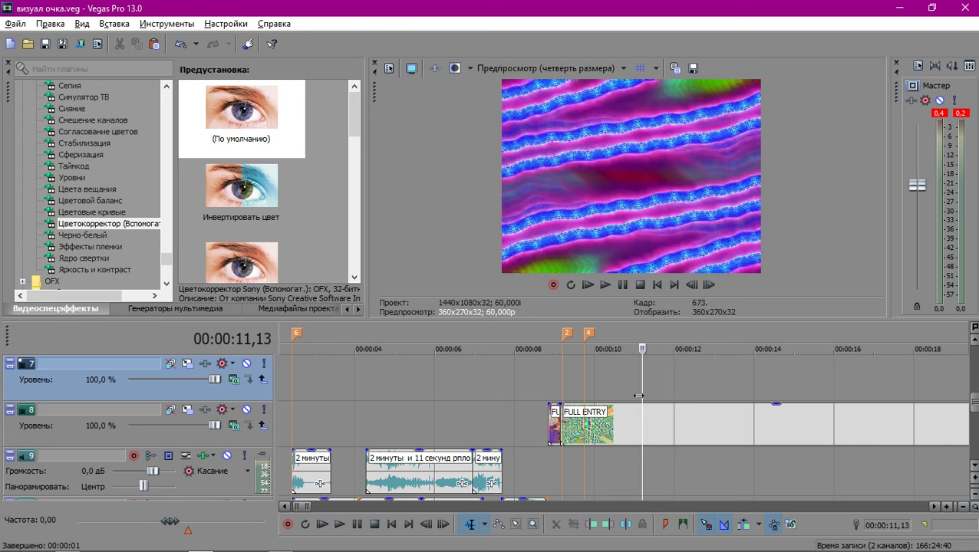
key(Right)
key(Right)
key(Right)
key(Right)
key(Right)
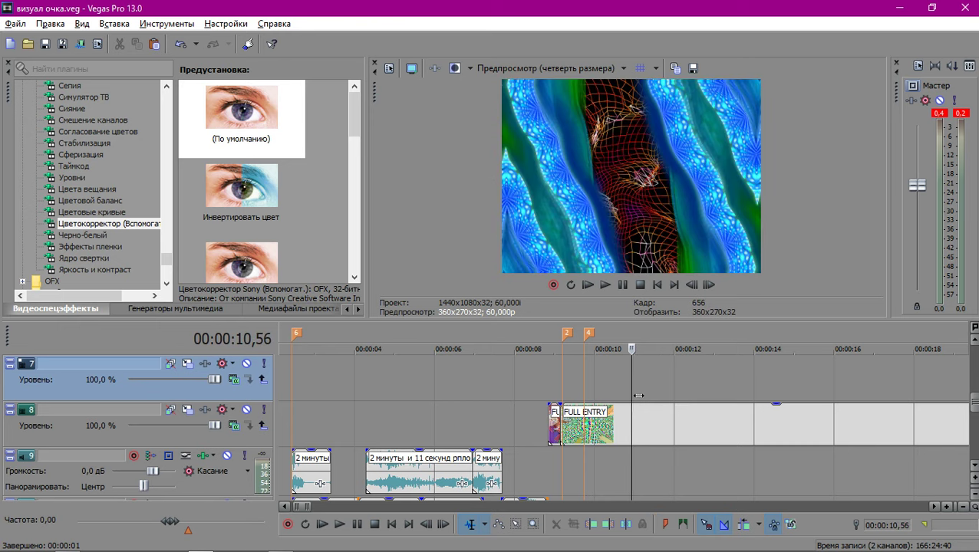
key(Right)
key(Right)
key(Right)
key(Right)
key(Right)
key(Right)
key(Right)
key(Right)
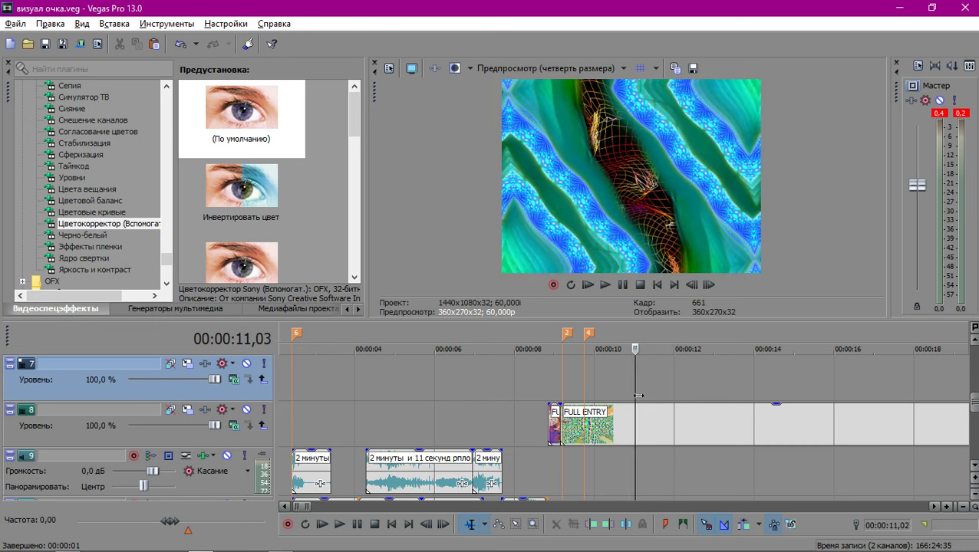
Place the cursor at 00:00:01,48 and solo the 2 ленты, 1 лента and 2 лента tracks.
scroll(524, 405, down, 2)
scroll(521, 400, down, 2)
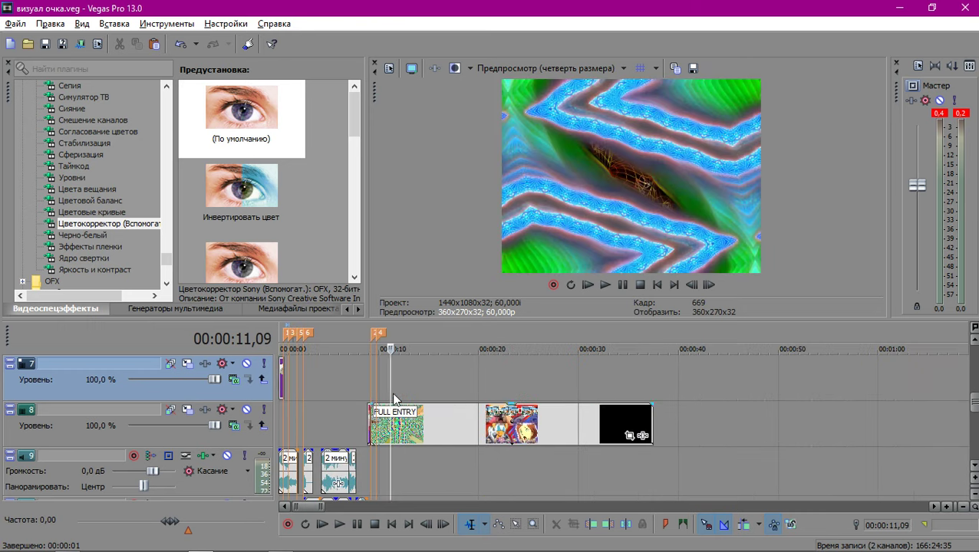
scroll(391, 399, up, 2)
scroll(332, 408, up, 2)
click(315, 418)
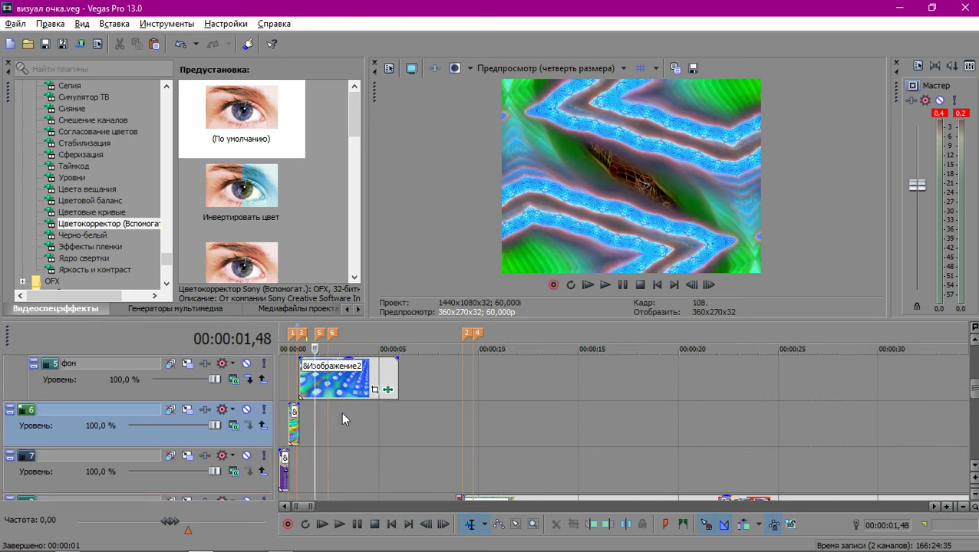
scroll(343, 422, up, 2)
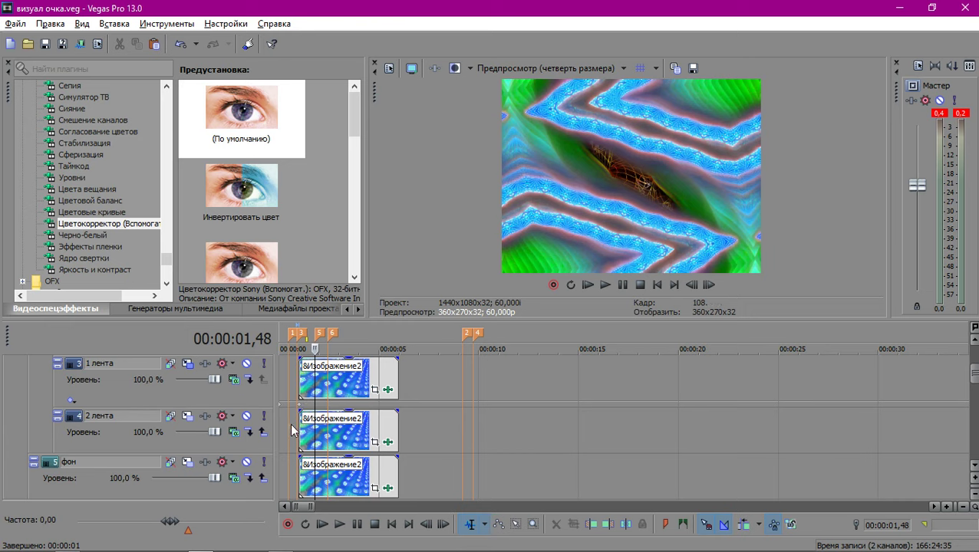
scroll(294, 431, up, 1)
click(264, 416)
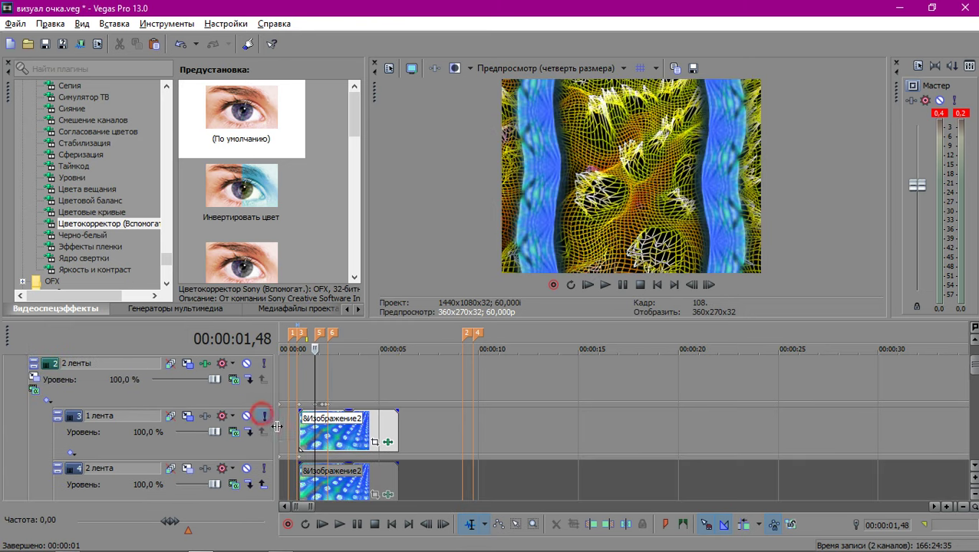
click(264, 471)
scroll(264, 470, down, 1)
click(264, 464)
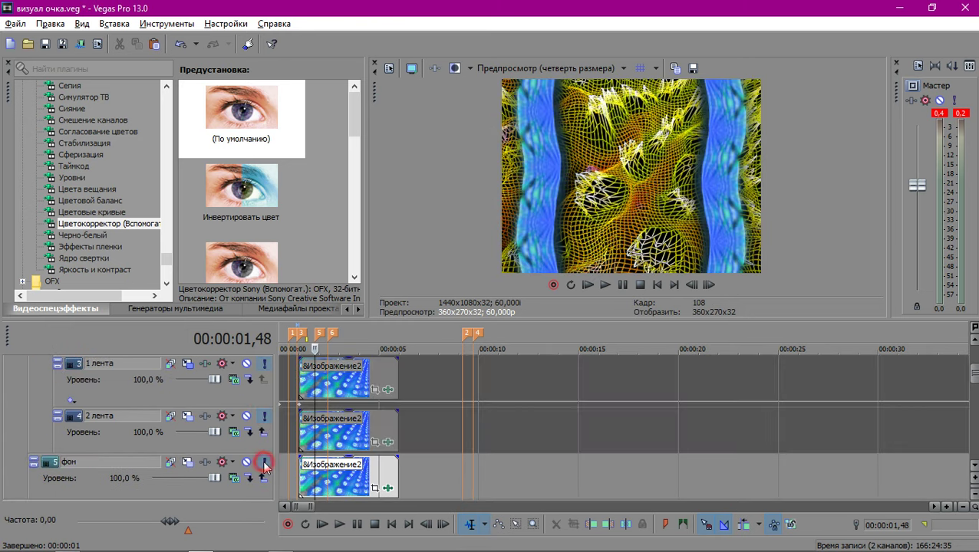
scroll(347, 438, up, 2)
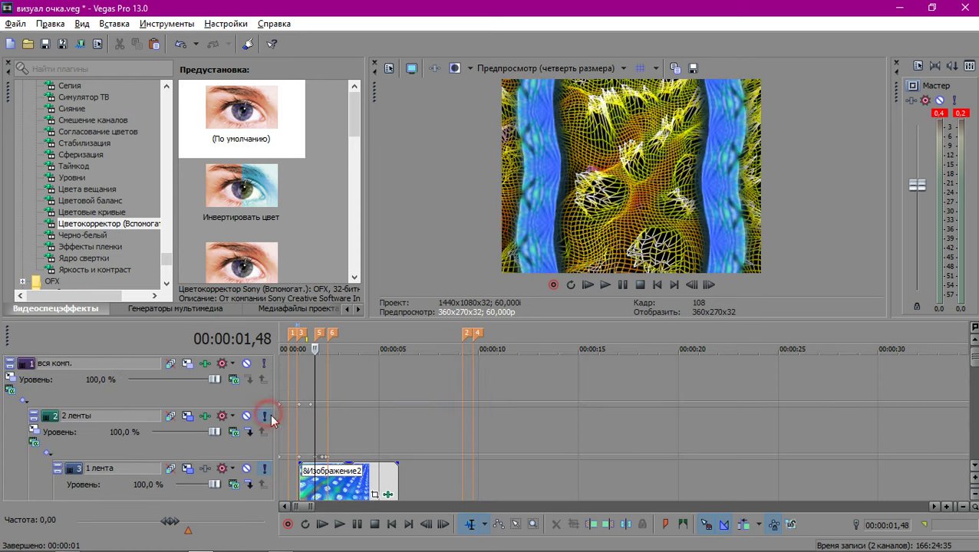
scroll(480, 435, up, 5)
Check the ribbon animation at several frames between 00:00:02,09 and 00:00:02,19.
scroll(495, 434, down, 2)
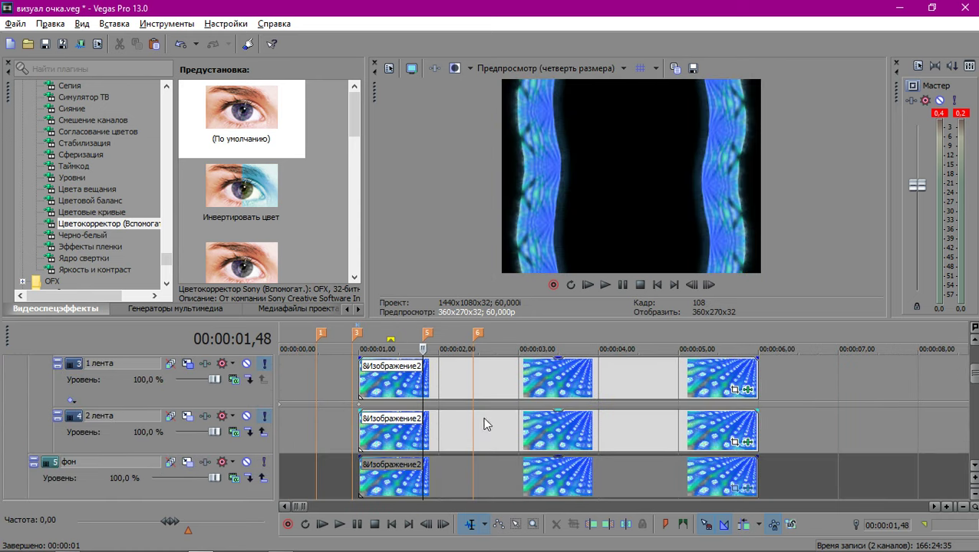
click(452, 377)
click(461, 379)
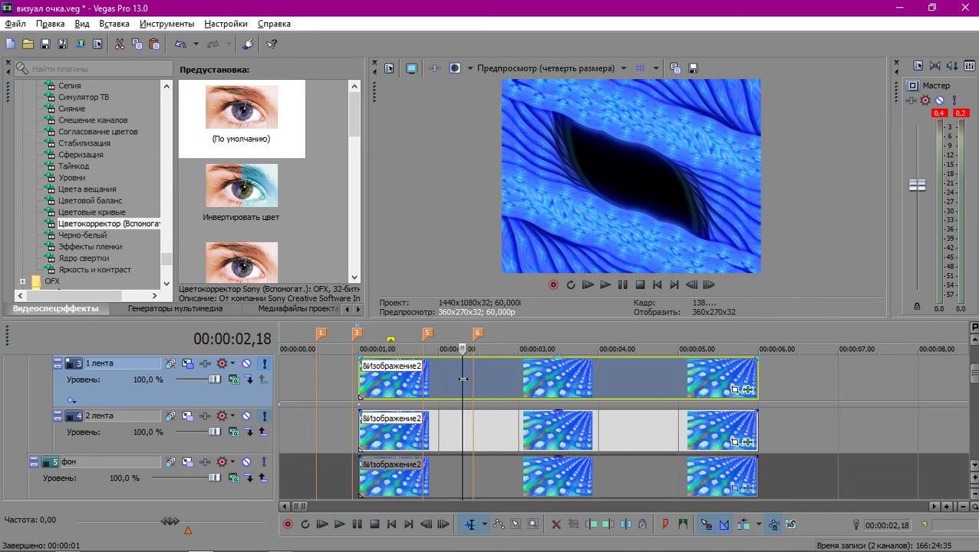
click(448, 377)
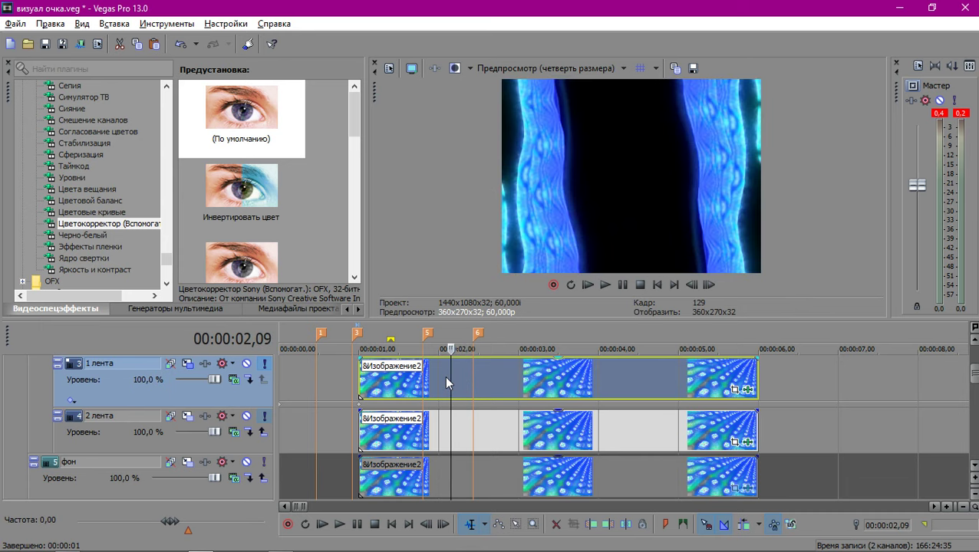
scroll(506, 418, up, 1)
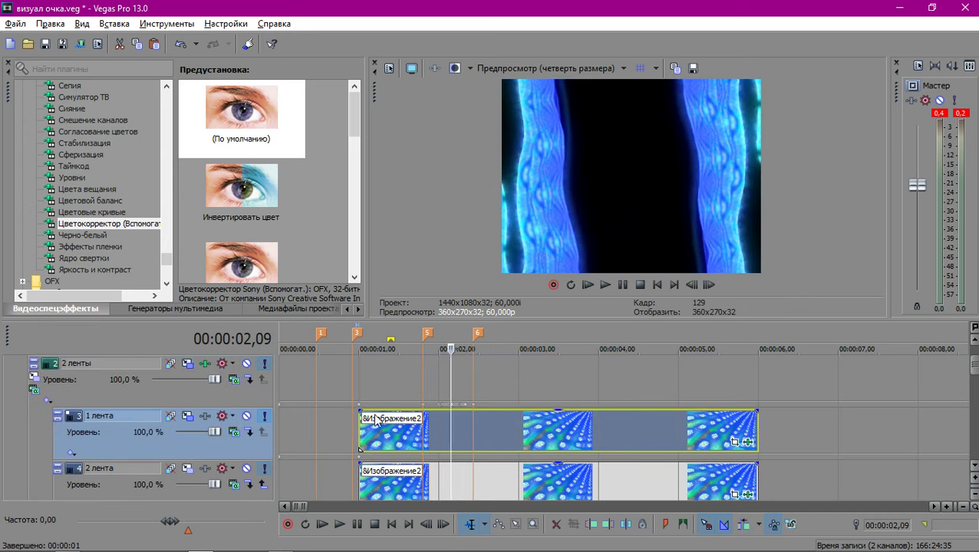
click(464, 392)
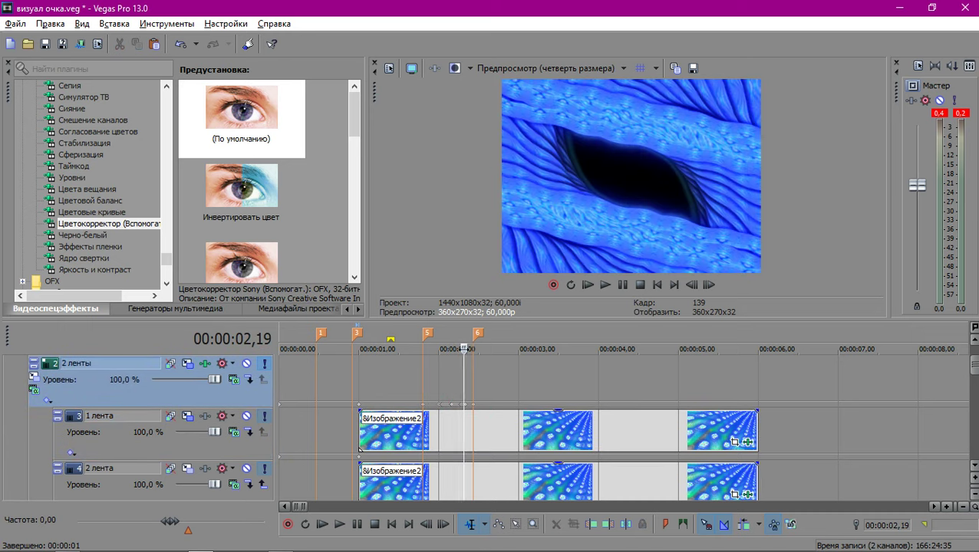
Label marker 6 "Ну примерно похоже =)".
click(480, 333)
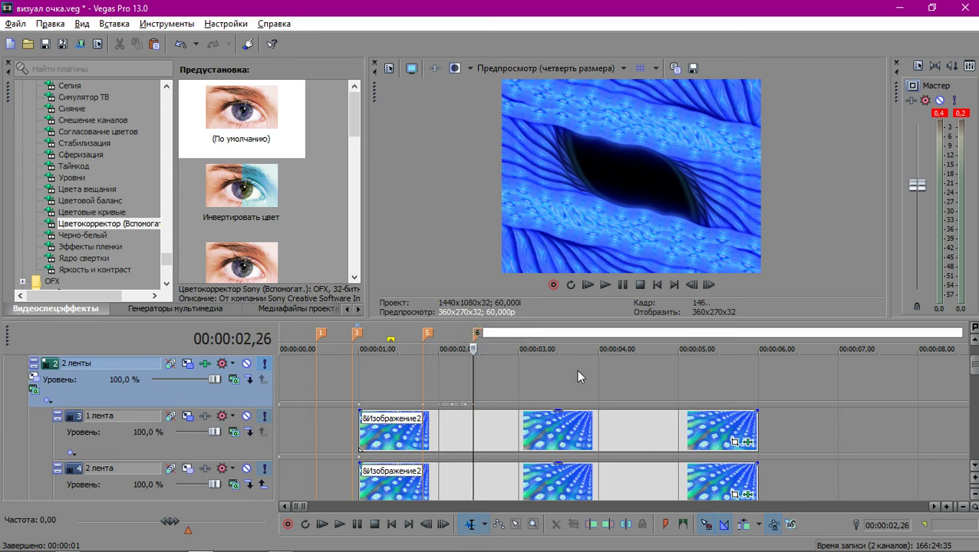
text(Ну примерно похоже =))
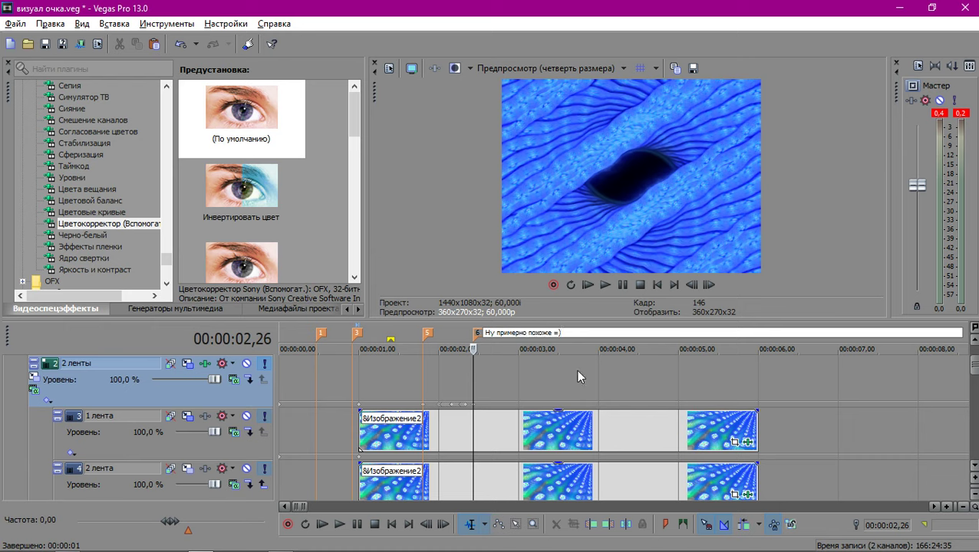
key(Return)
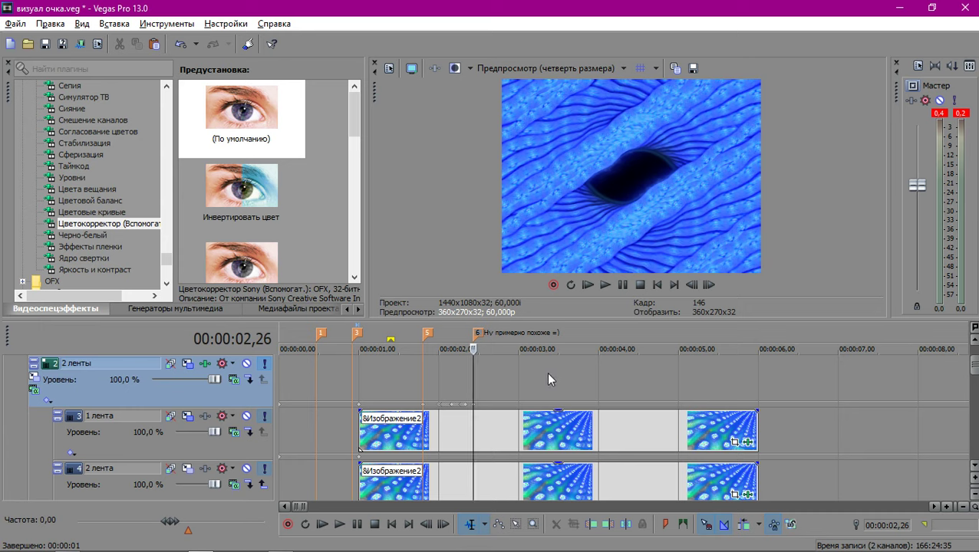
Play the ribbon animation twice from marker 6 at 00:00:02,26.
scroll(589, 382, up, 10)
key(space)
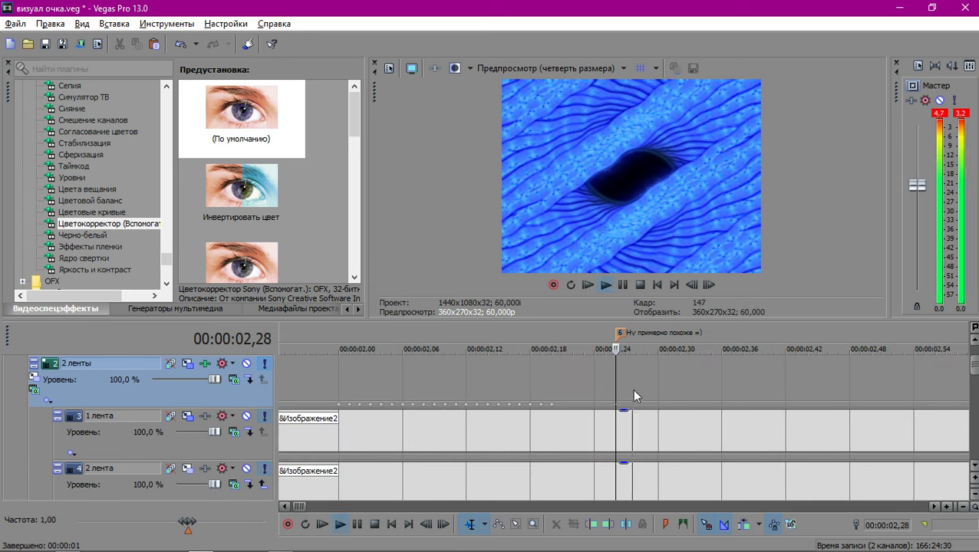
key(space)
click(615, 377)
key(space)
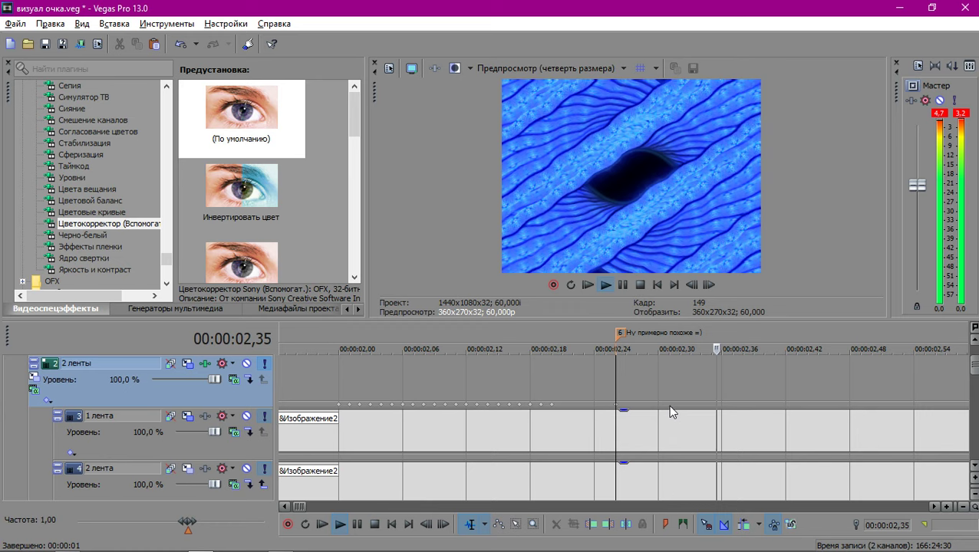
key(space)
View the reference FULL ENTRY clip on track 8 at 00:00:09,29 and 00:00:10,34.
scroll(670, 407, down, 6)
scroll(614, 408, down, 3)
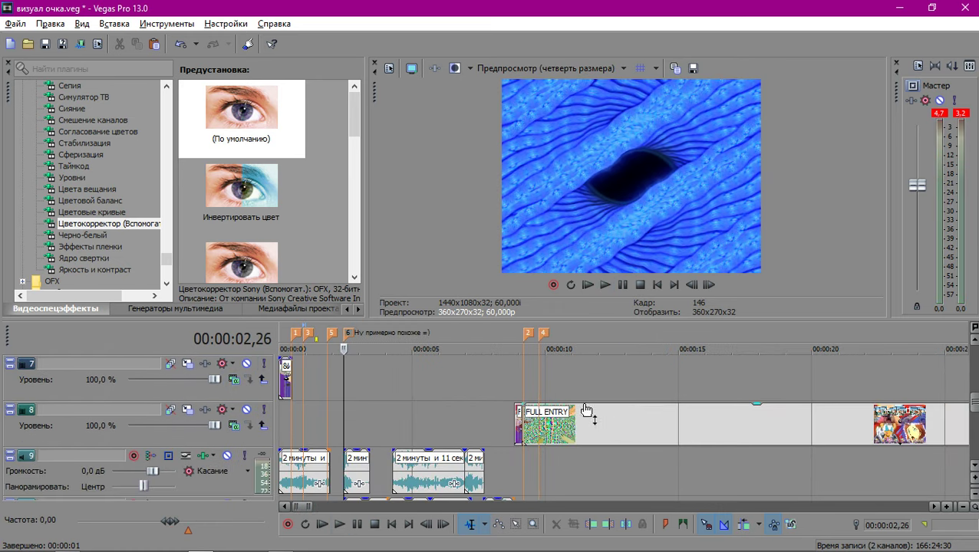
click(531, 426)
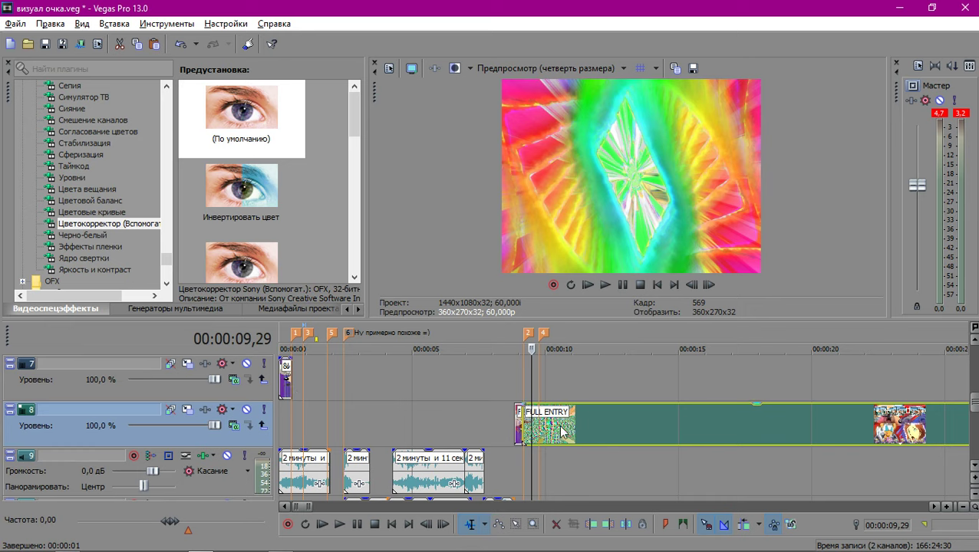
click(562, 432)
scroll(604, 436, up, 5)
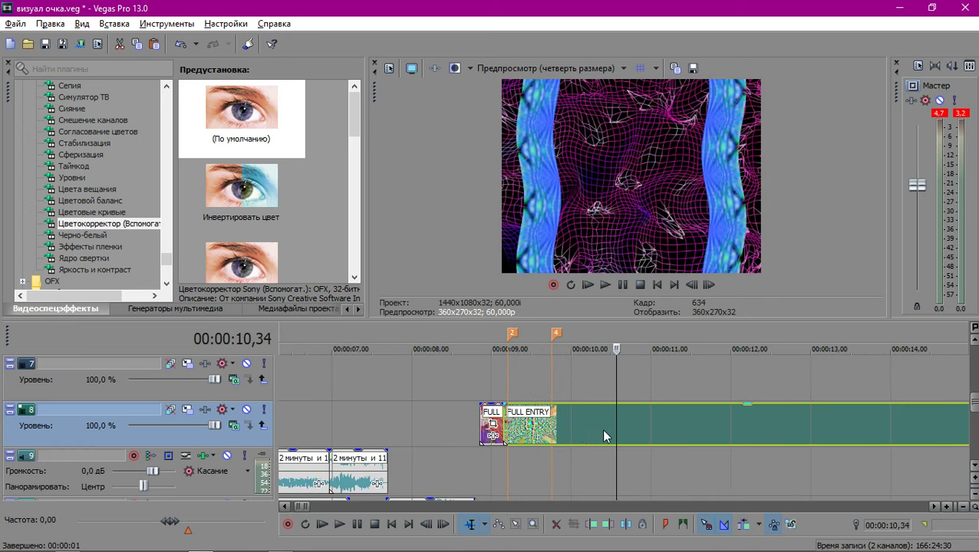
Examine the reference FULL ENTRY clip frame by frame between 00:00:10,34 and 00:00:11,23, ending at 00:00:10,53.
key(Right)
key(Right)
key(Right)
key(Right)
key(Right)
key(Right)
key(Right)
key(Right)
key(Right)
key(Right)
key(Right)
key(Right)
key(Right)
key(Right)
key(Right)
key(Right)
key(Right)
key(Right)
key(Right)
key(Right)
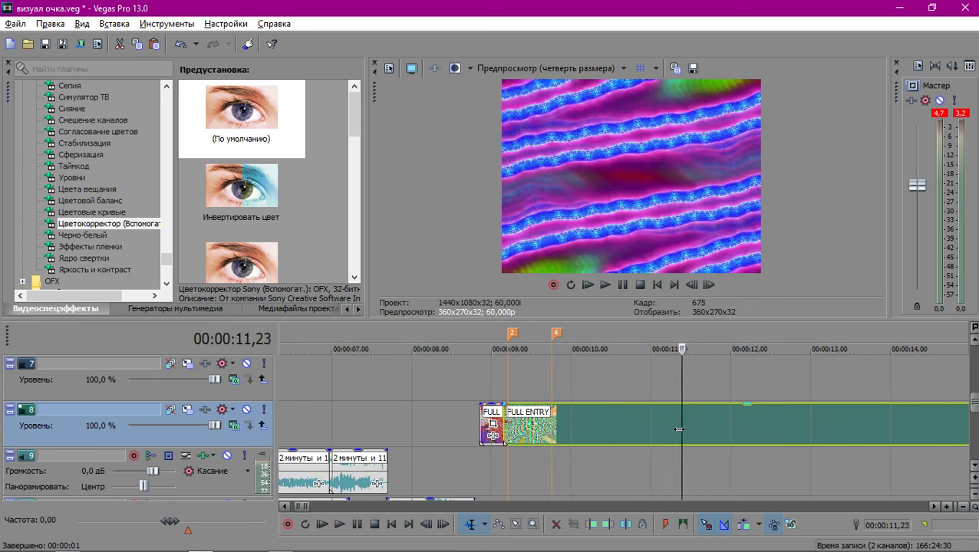
key(Left)
click(667, 430)
click(652, 427)
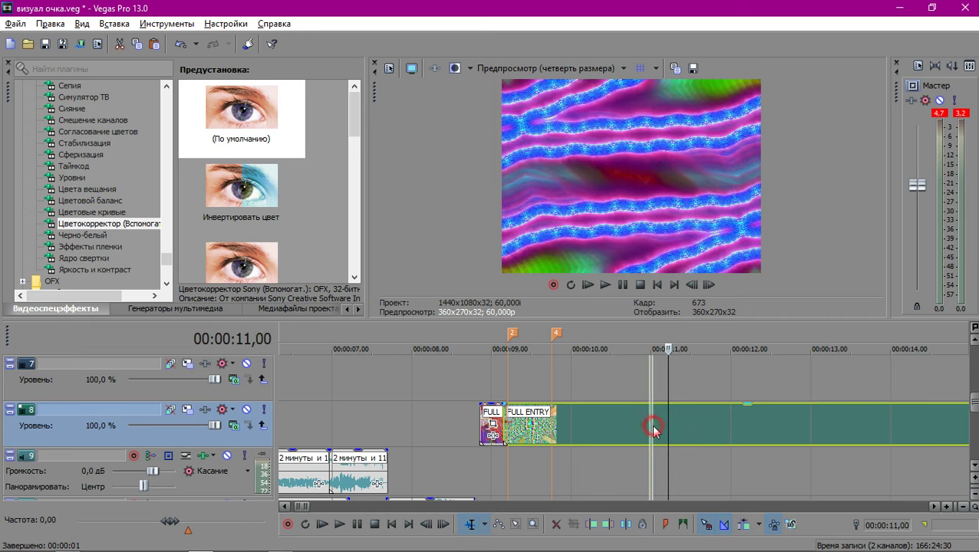
drag(652, 427, 640, 424)
Add Цветокорректор (Вспомогат.) to the 2 ленты track with the cursor at marker 6 and set Повернуть тон to 360.
scroll(280, 445, up, 5)
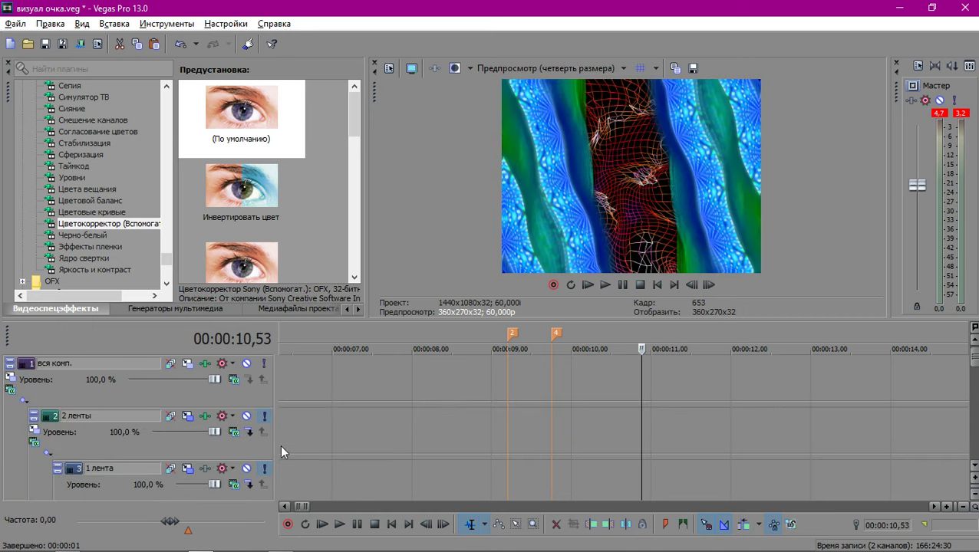
scroll(304, 392, down, 8)
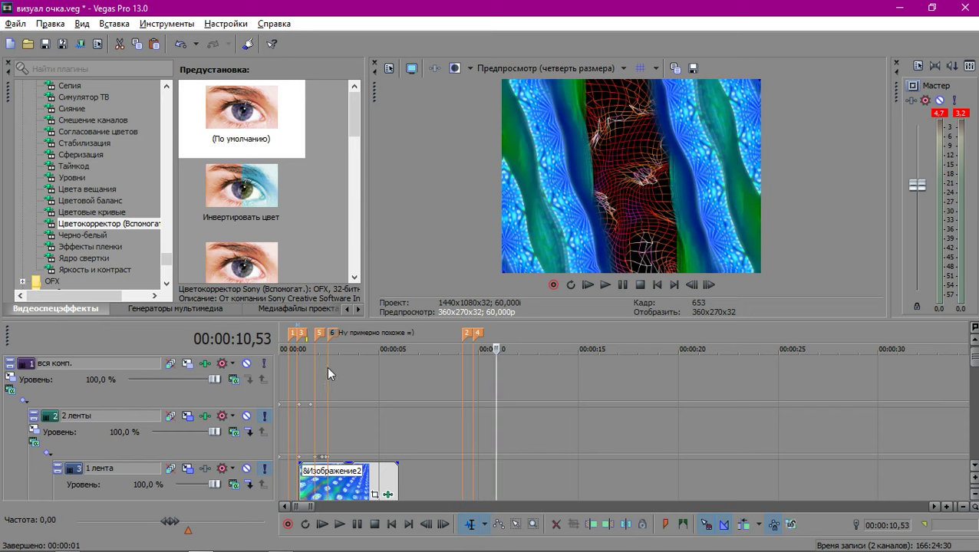
click(327, 367)
scroll(424, 401, up, 10)
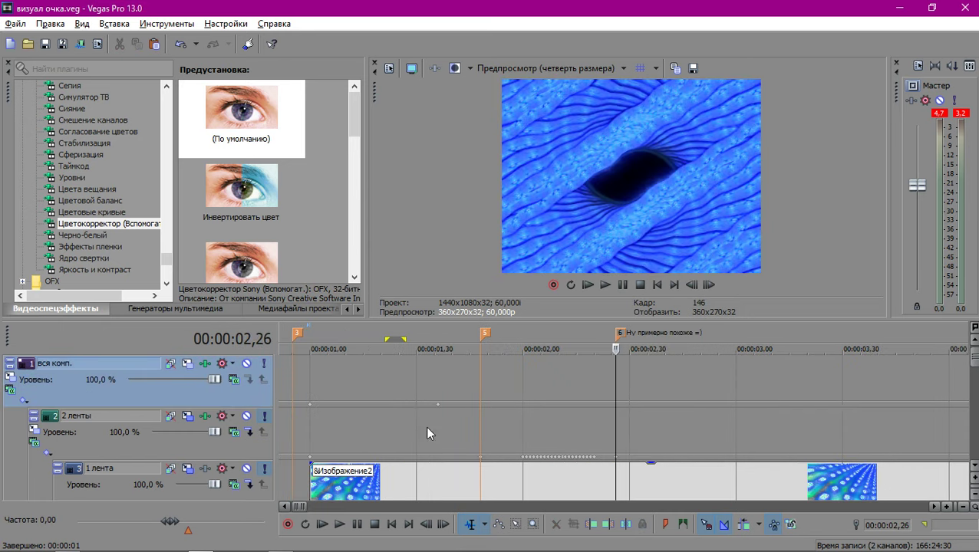
scroll(423, 442, down, 3)
scroll(424, 442, up, 3)
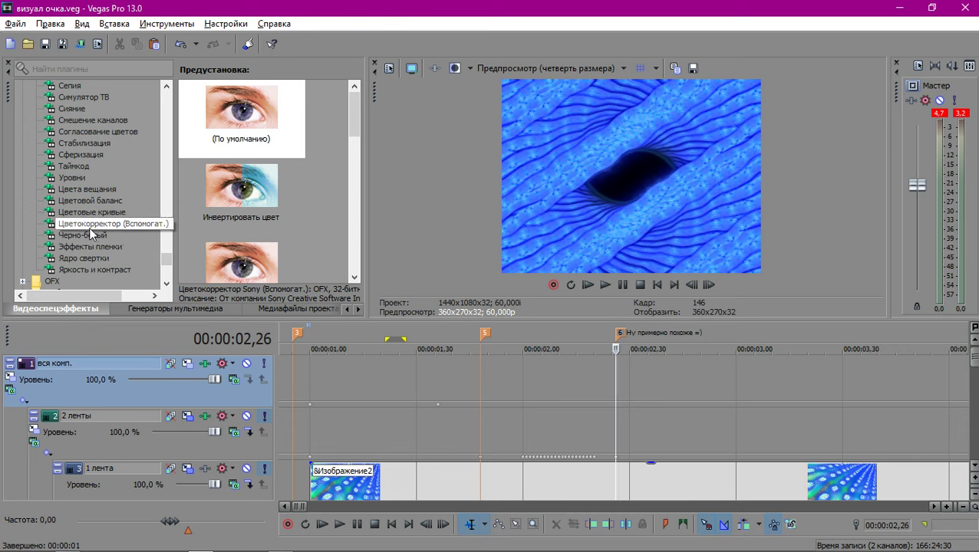
drag(88, 223, 207, 453)
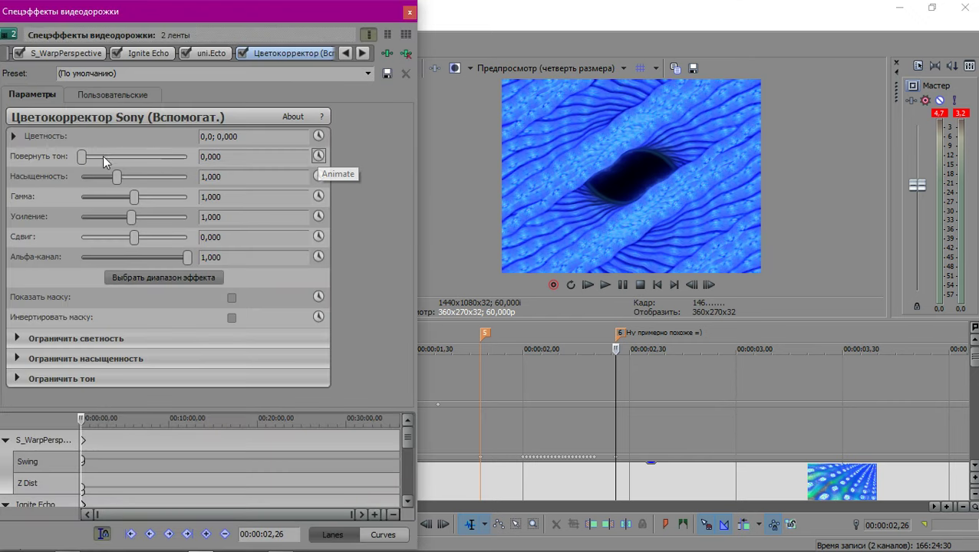
click(81, 156)
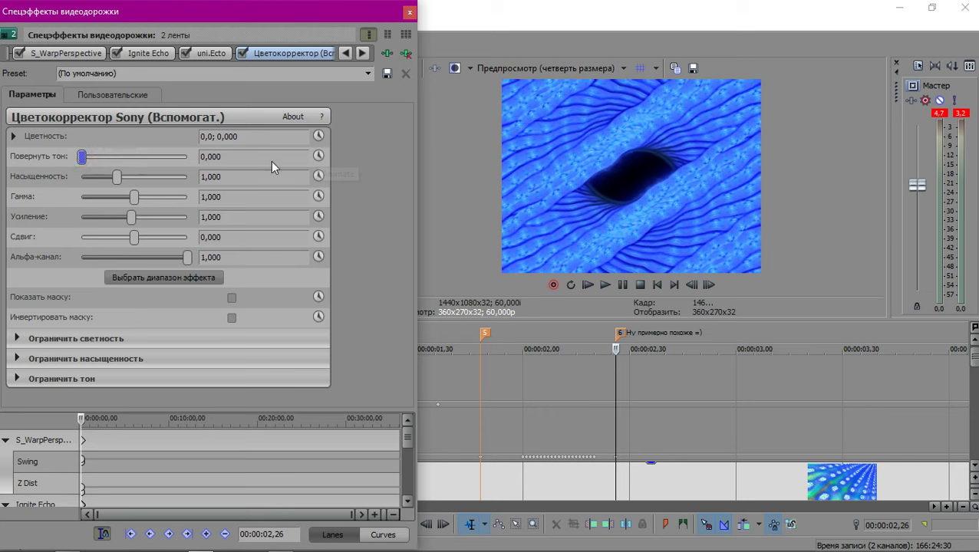
key(End)
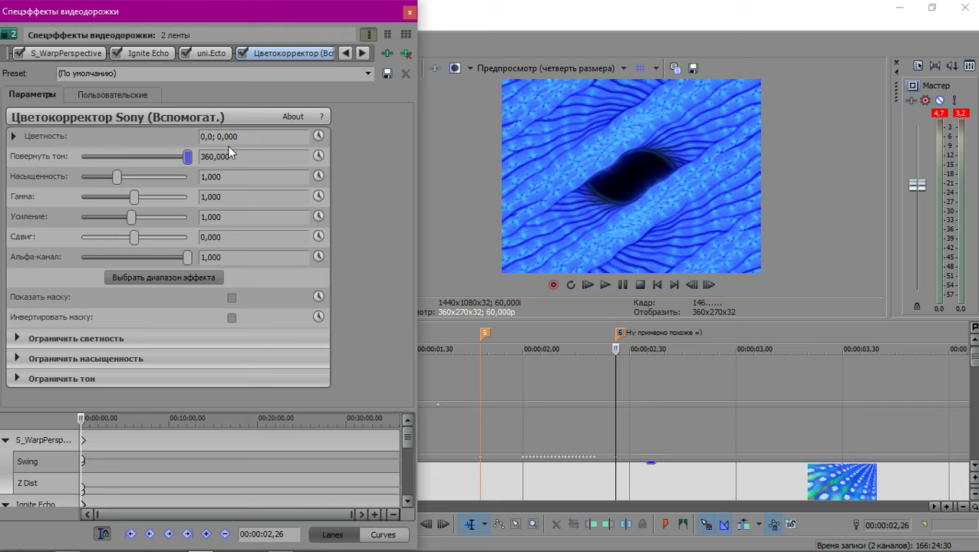
Enable animation of Повернуть тон at marker 5 (00:00:01,48) and set its value to 0.
click(476, 439)
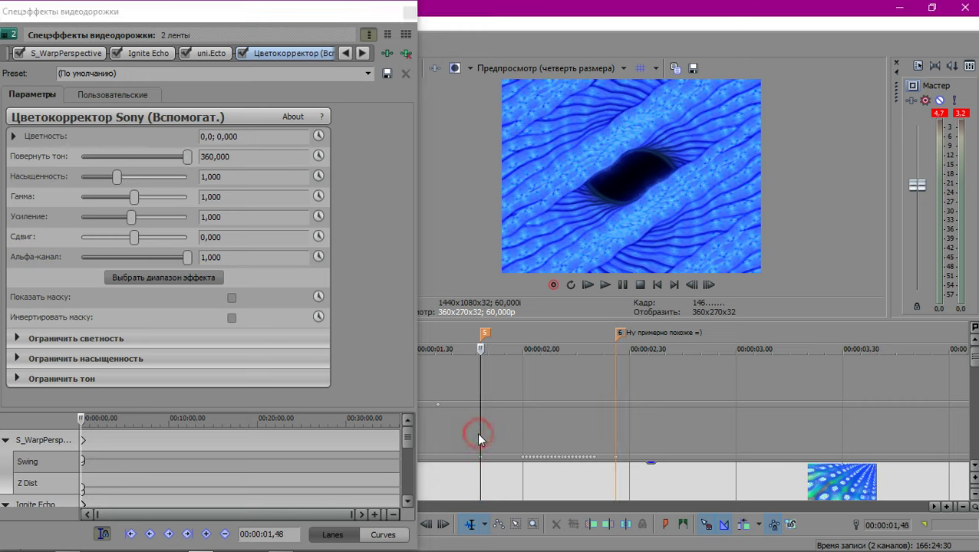
click(319, 155)
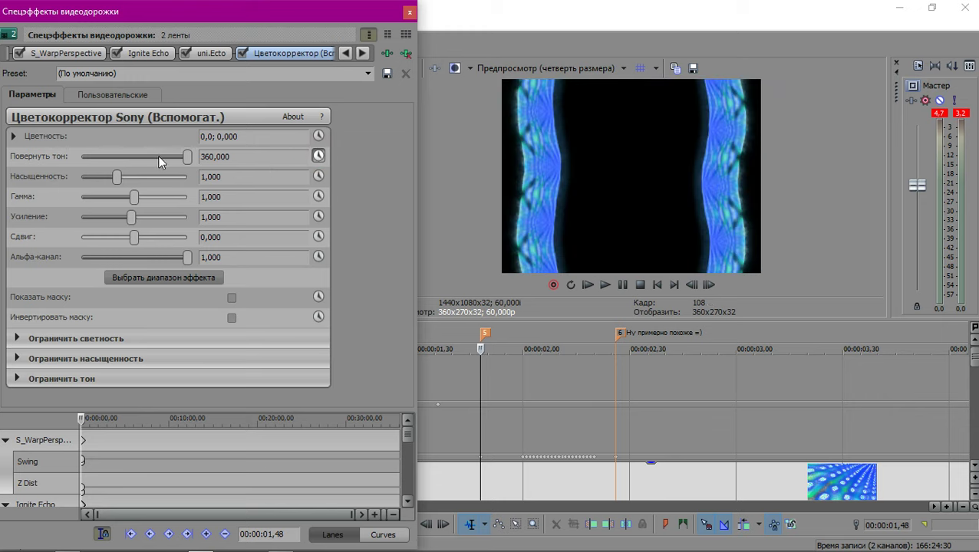
click(272, 157)
text(0)
key(Return)
click(243, 157)
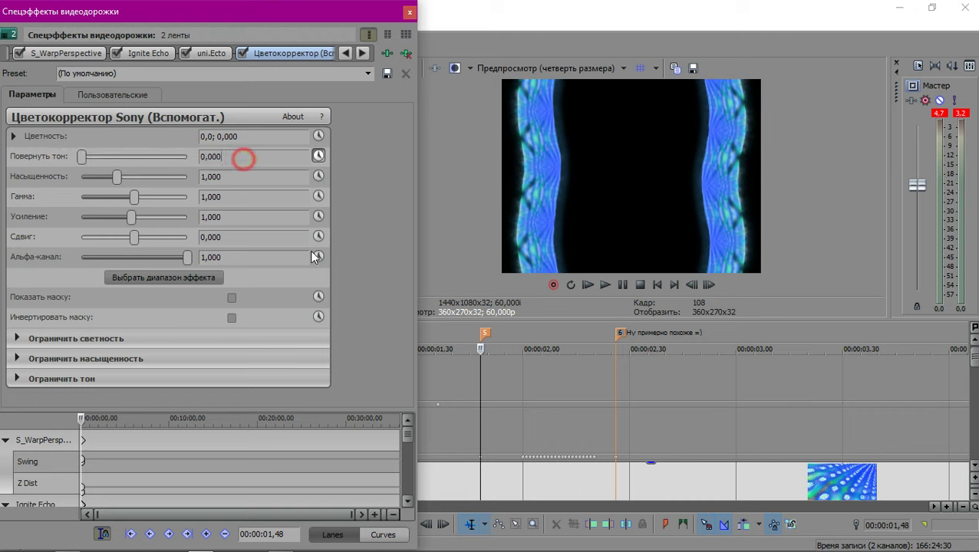
Keyframe Повернуть тон at its maximum of 360 at marker 6 (00:00:02,26) and check the frame at 00:00:02,17.
click(546, 422)
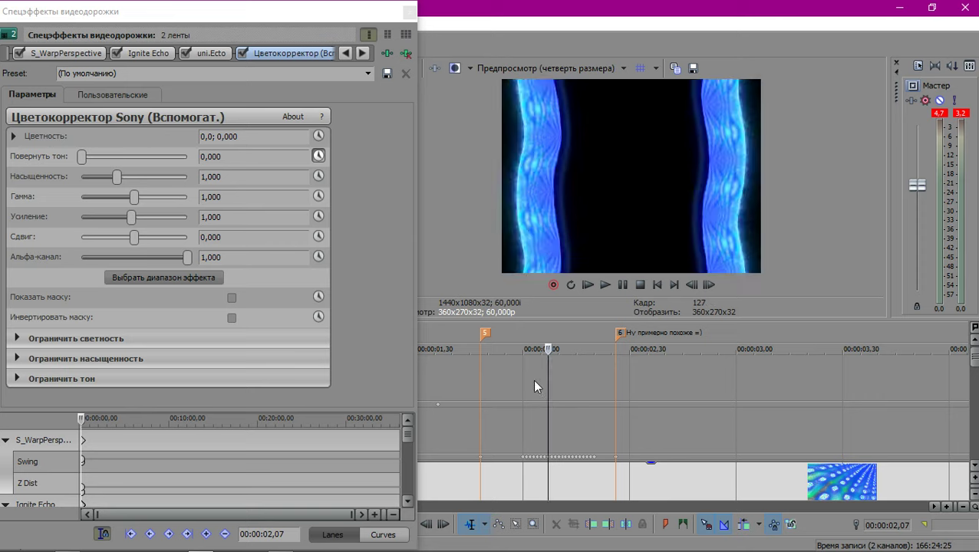
click(575, 403)
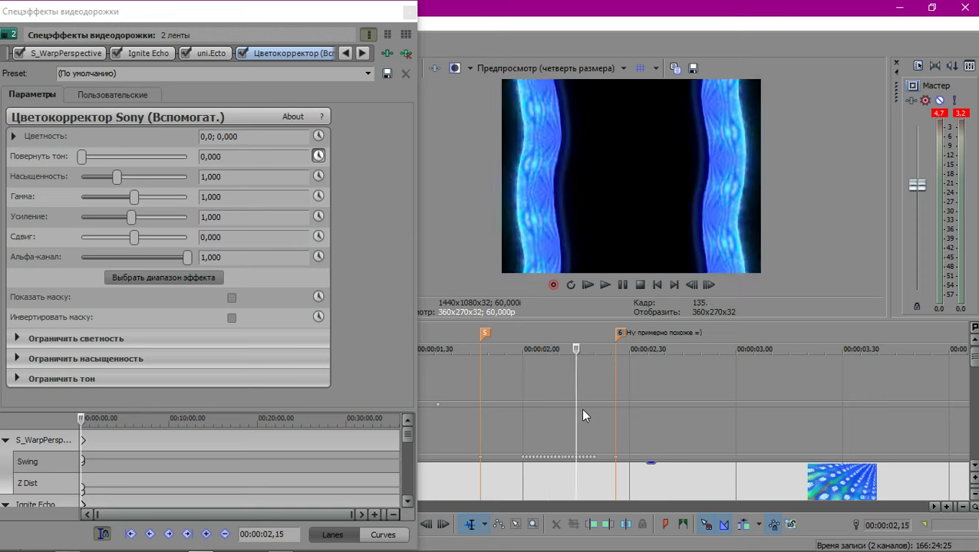
click(595, 418)
click(612, 419)
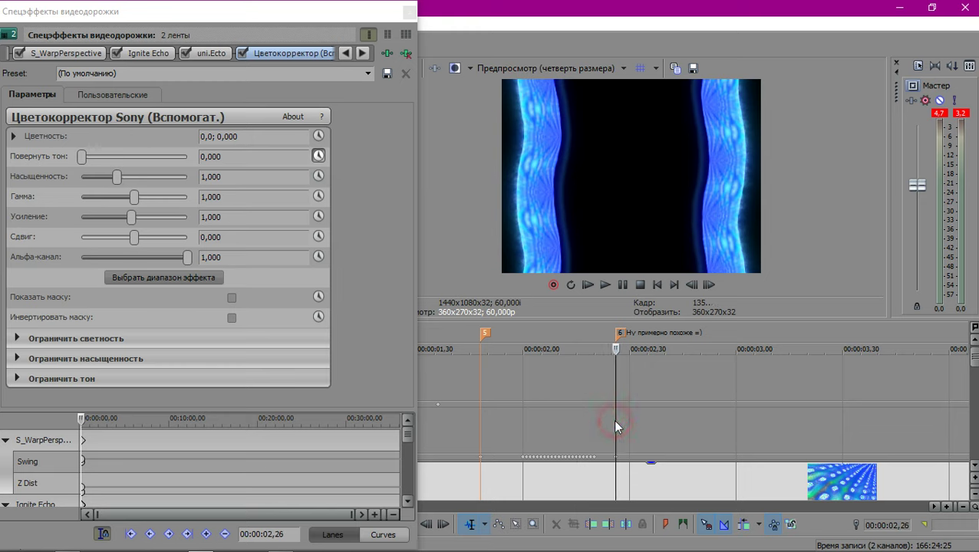
drag(82, 155, 209, 153)
click(580, 427)
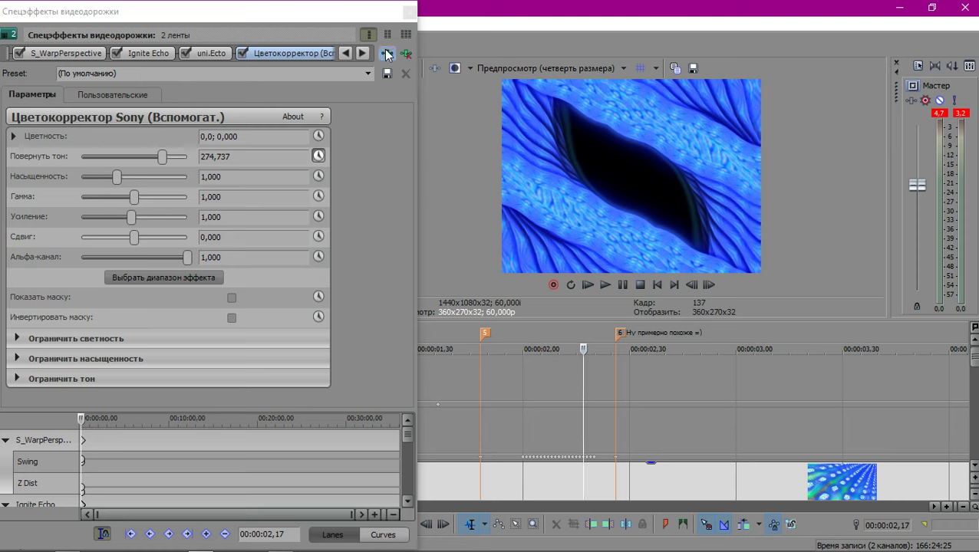
click(409, 11)
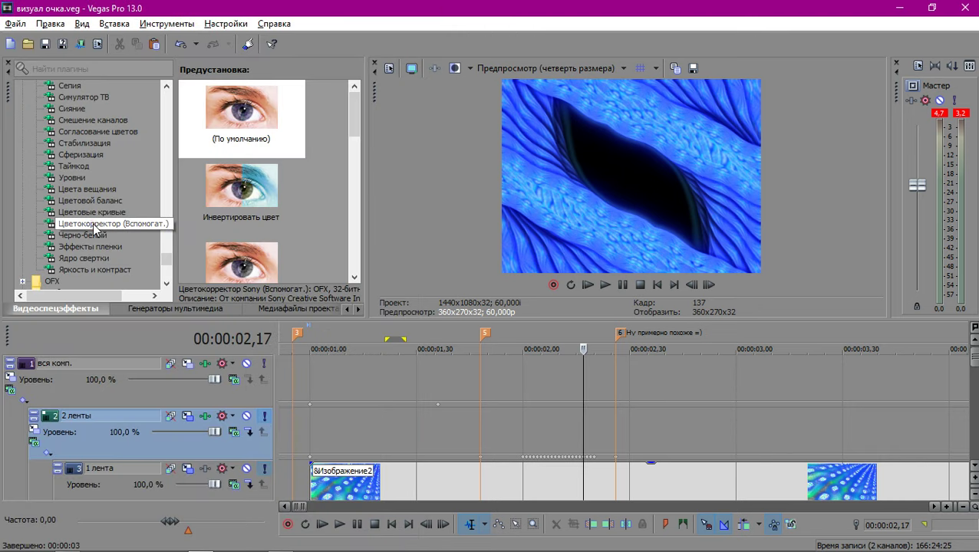
Add a second Цветокорректор (Вспомогат.) to the 2 ленты track and place it directly after S_WarpPerspective in the effect chain.
drag(94, 228, 178, 434)
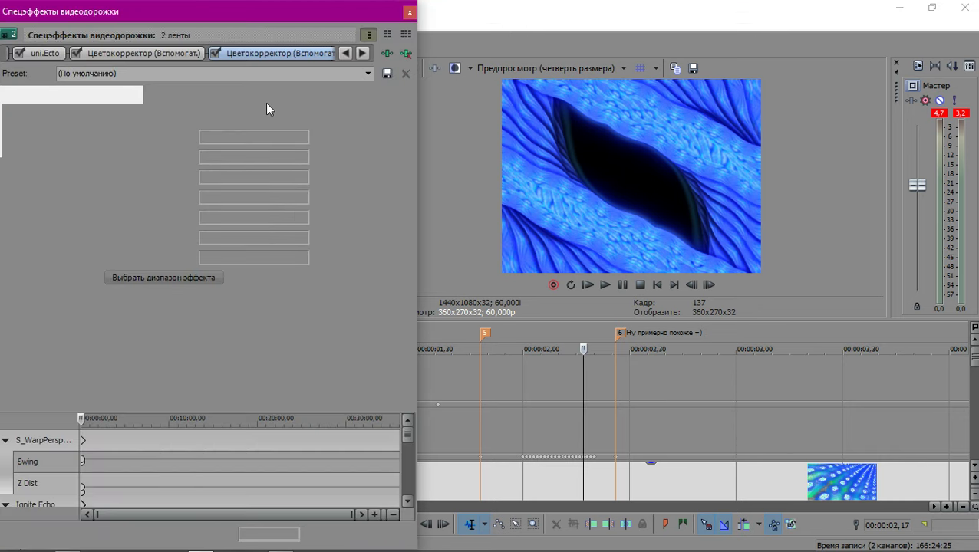
drag(284, 54, 263, 58)
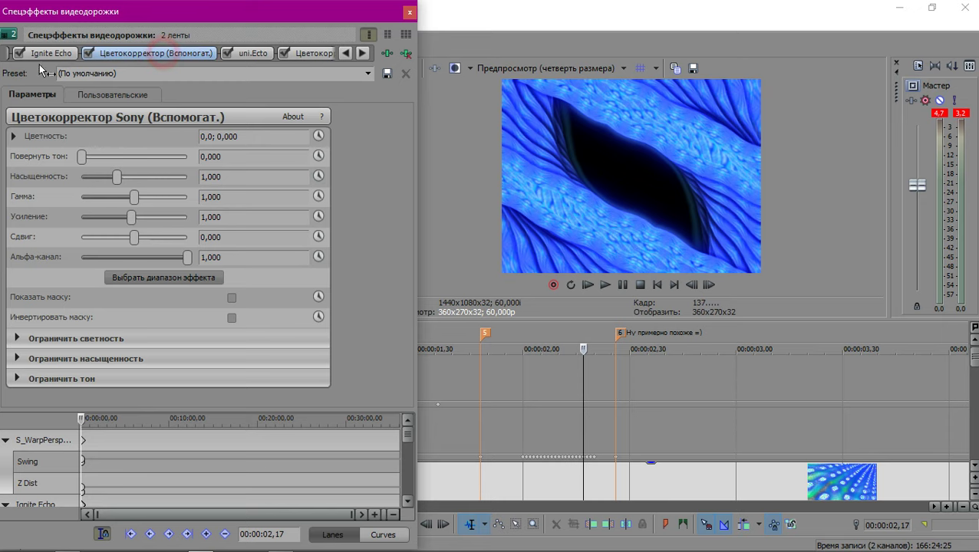
drag(17, 55, 18, 55)
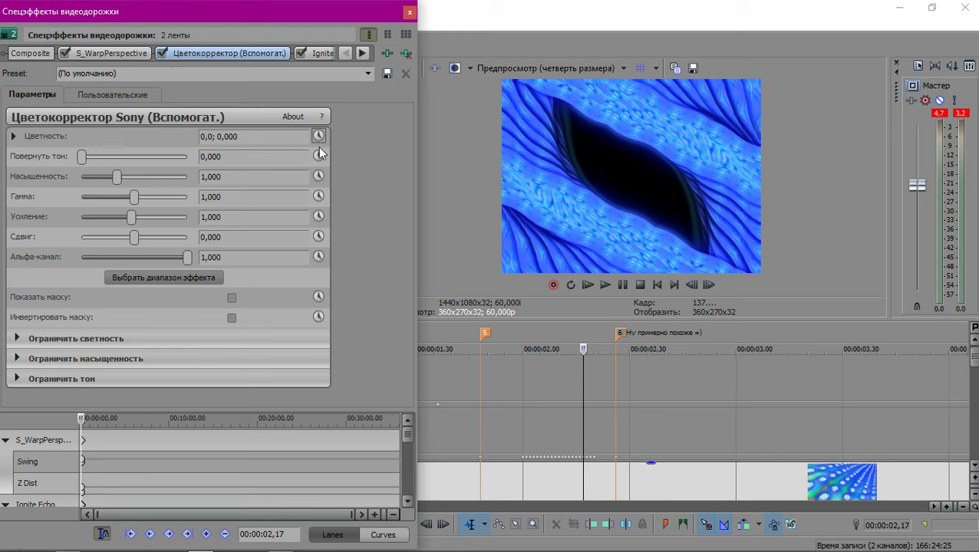
Set Повернуть тон of the second colour corrector to 360 and enable animation for this parameter.
drag(88, 157, 138, 160)
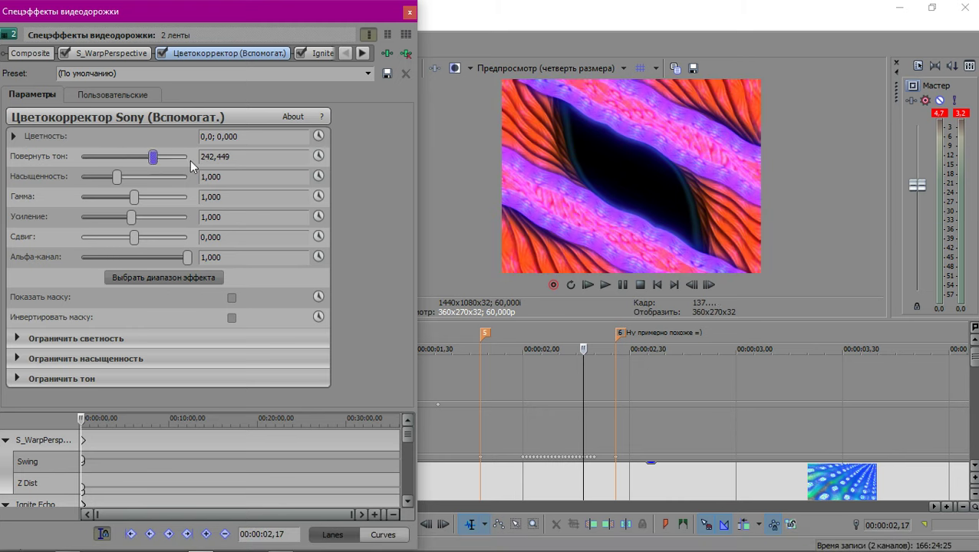
drag(259, 156, 205, 152)
text(360)
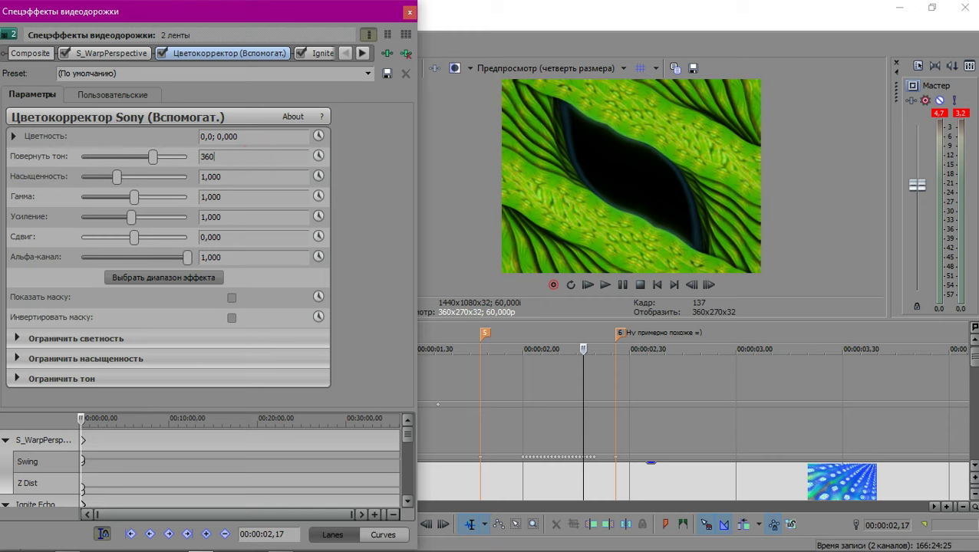
key(Return)
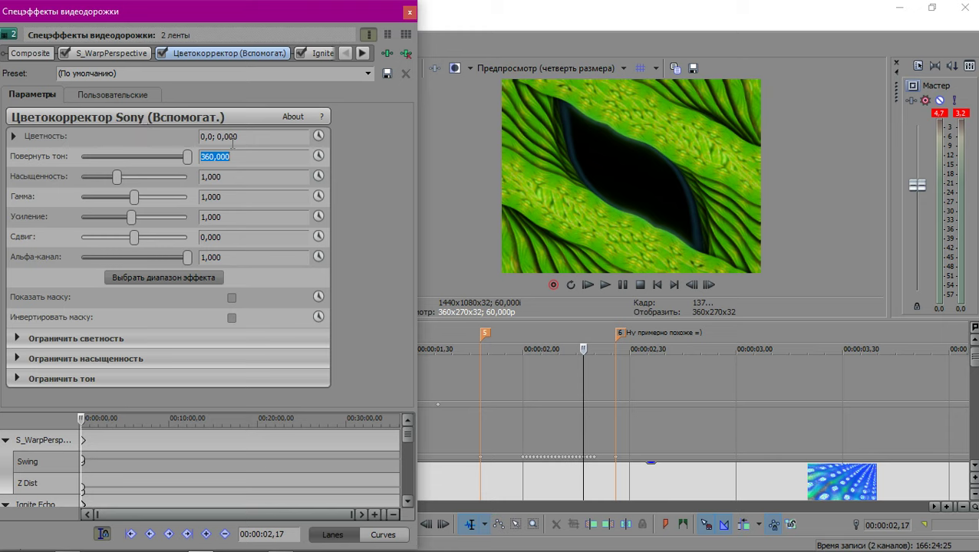
click(318, 157)
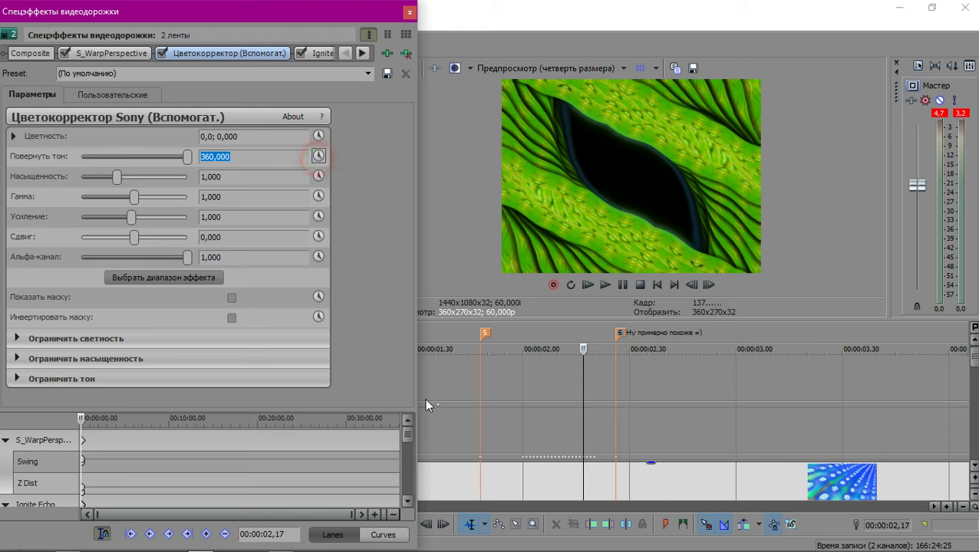
Keyframe the second corrector's Повернуть тон at 360 at marker 5 (00:00:01,48) and at 0 at marker 6 (00:00:02,26).
click(480, 415)
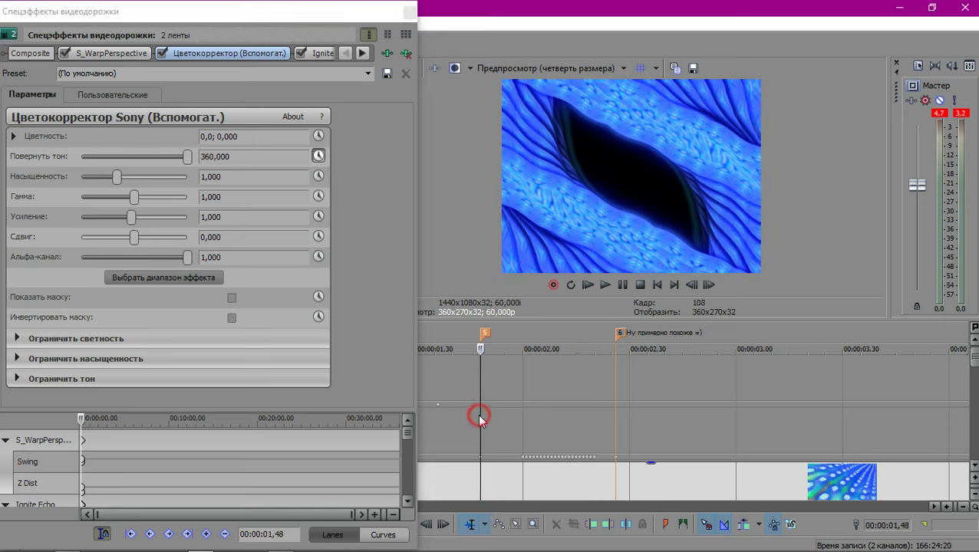
click(187, 157)
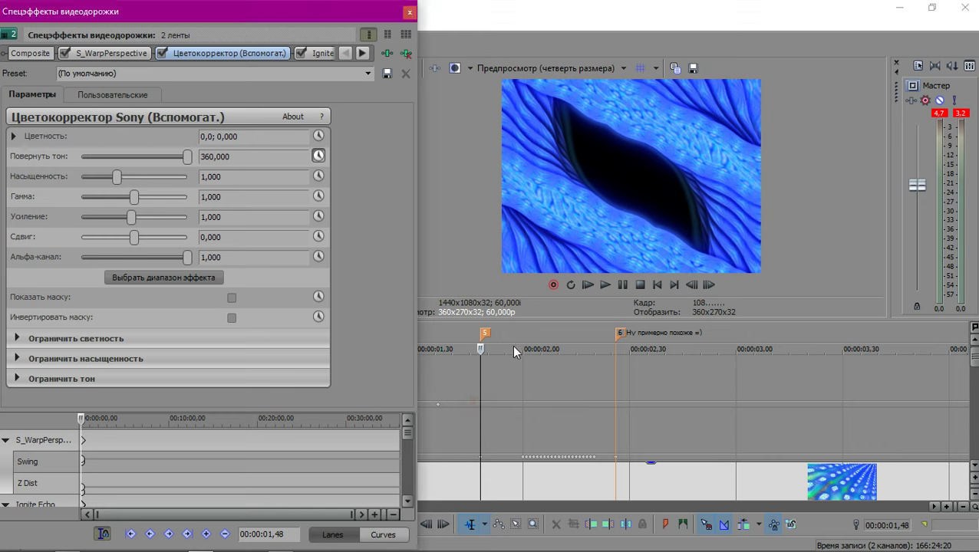
click(619, 422)
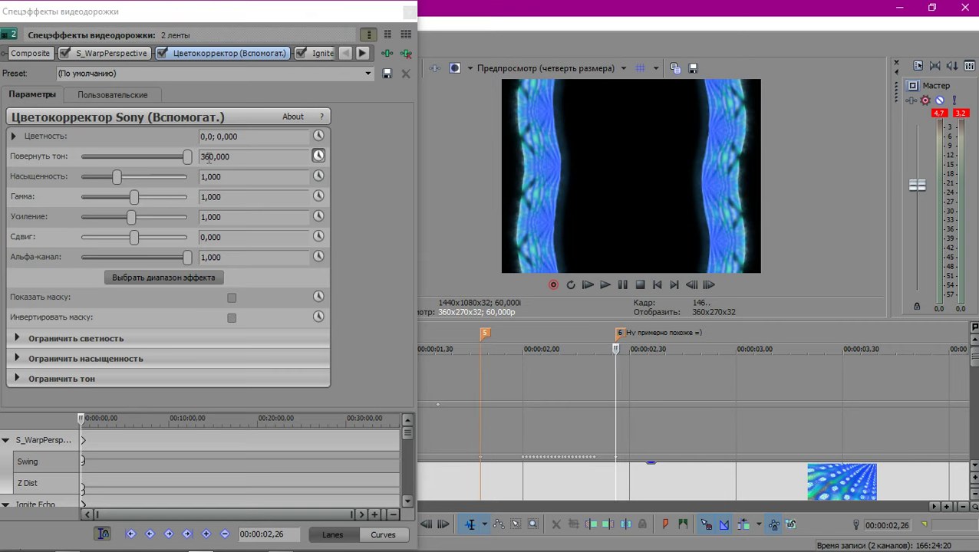
click(269, 157)
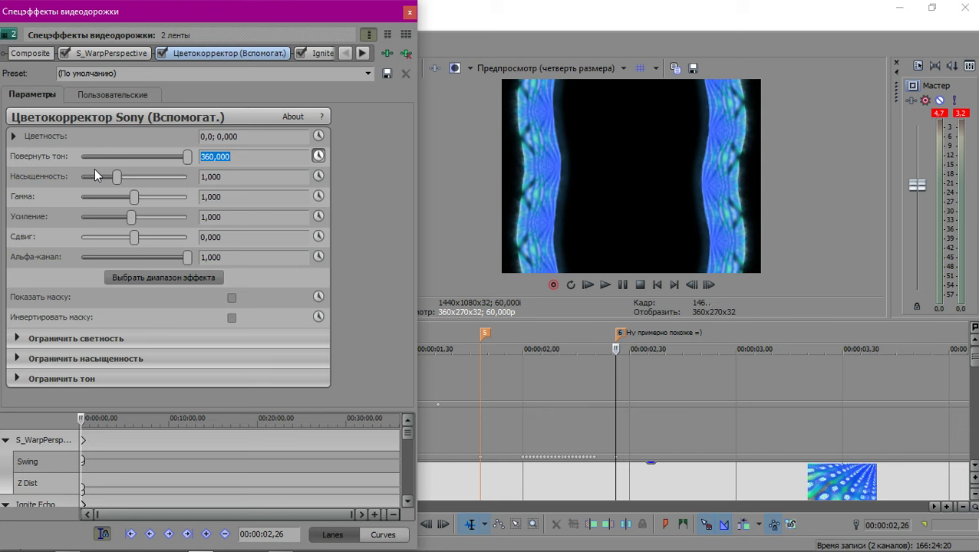
text(0,)
key(Return)
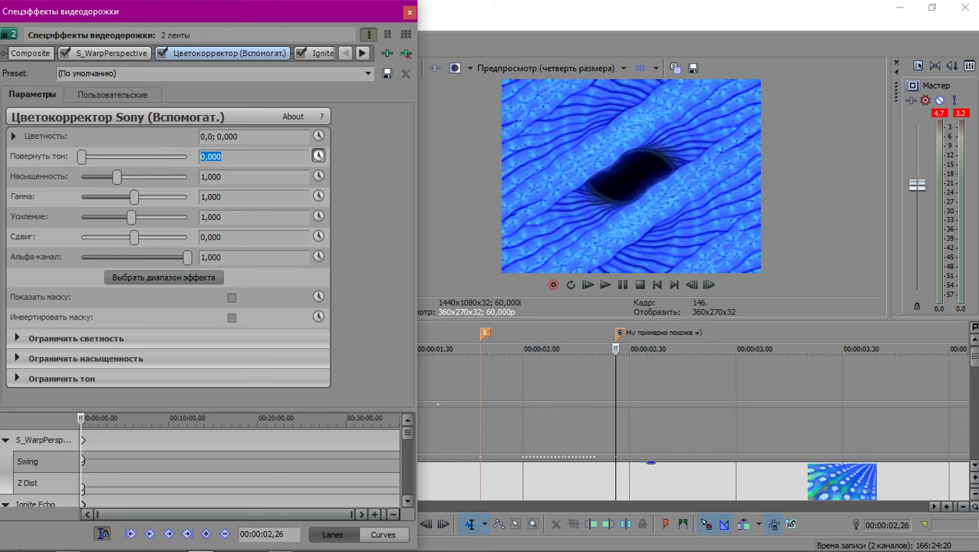
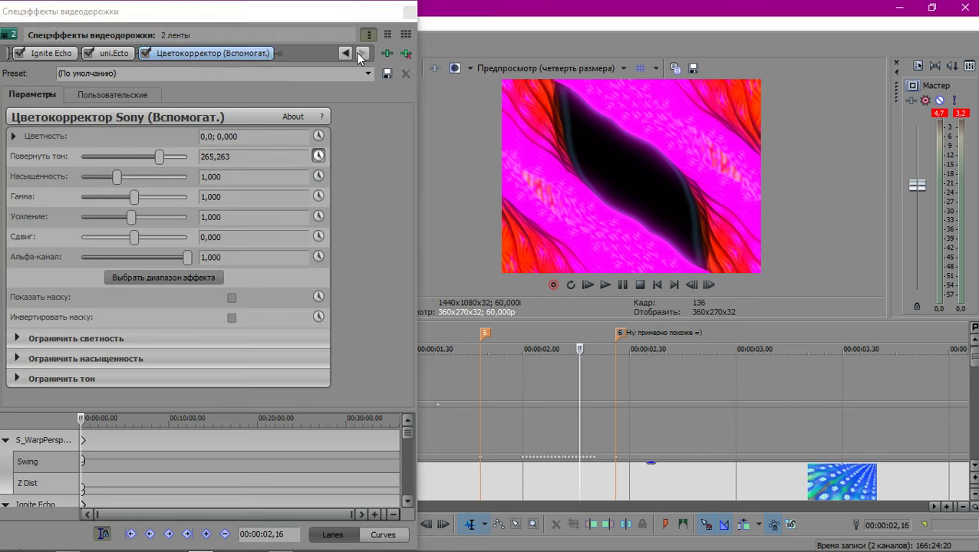
click(388, 55)
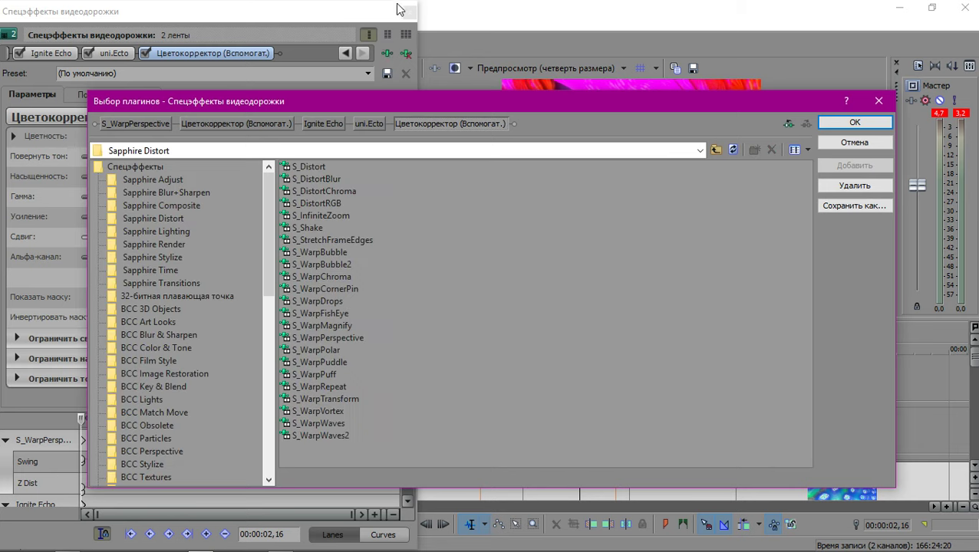
drag(364, 117, 294, 93)
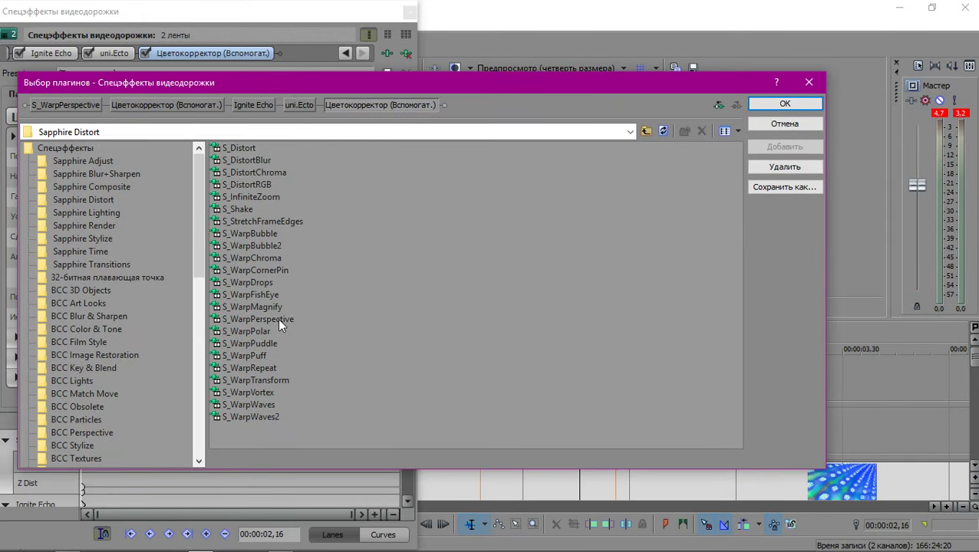
scroll(123, 302, down, 10)
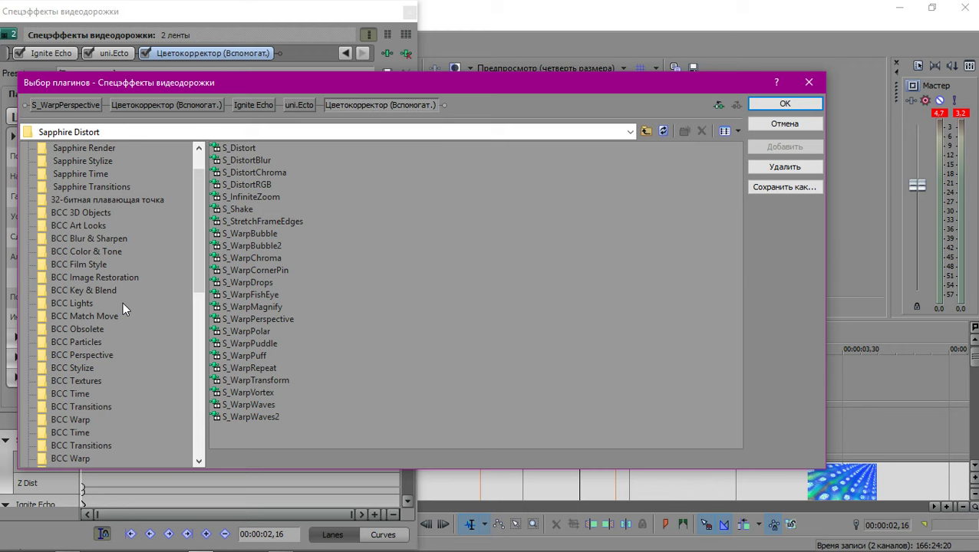
click(785, 103)
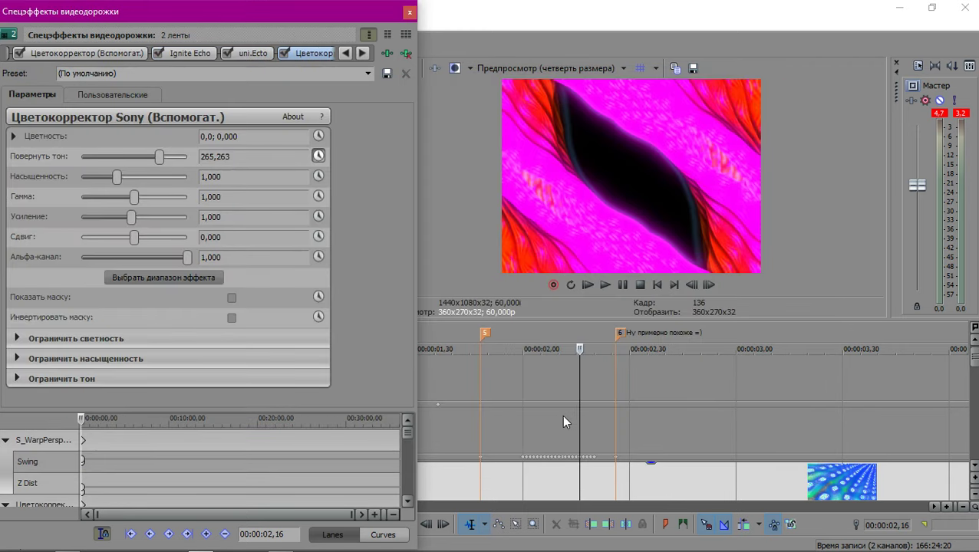
click(159, 155)
drag(142, 157, 144, 157)
drag(211, 155, 162, 157)
drag(177, 421, 177, 217)
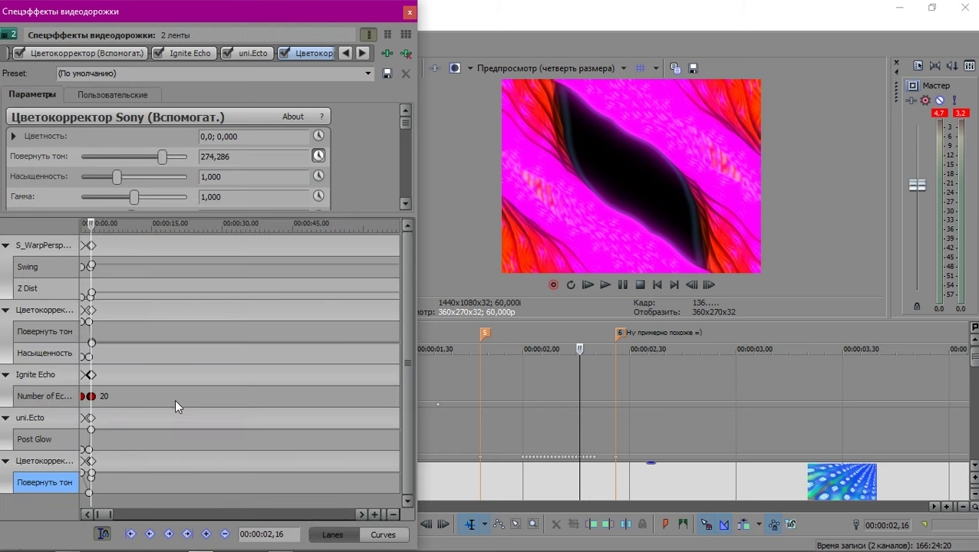
scroll(199, 412, up, 10)
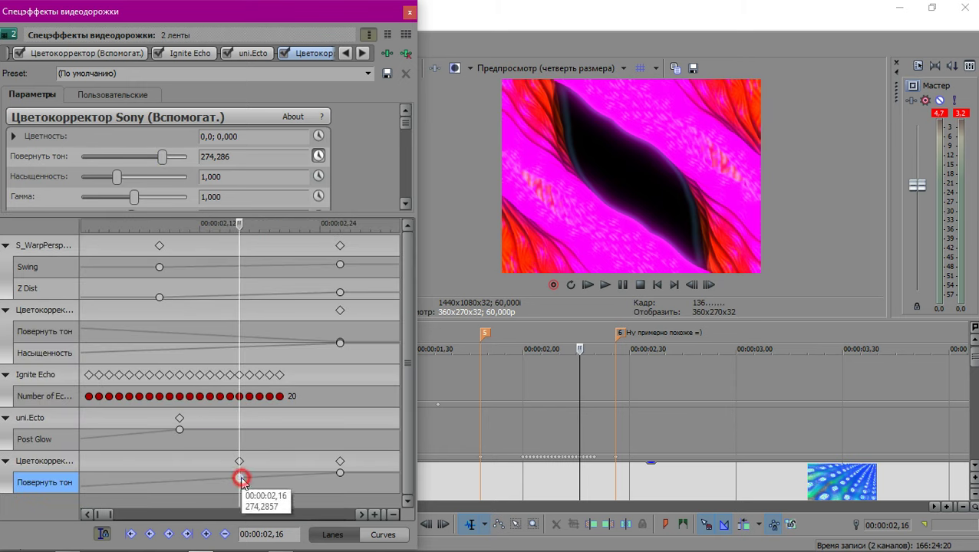
key(Delete)
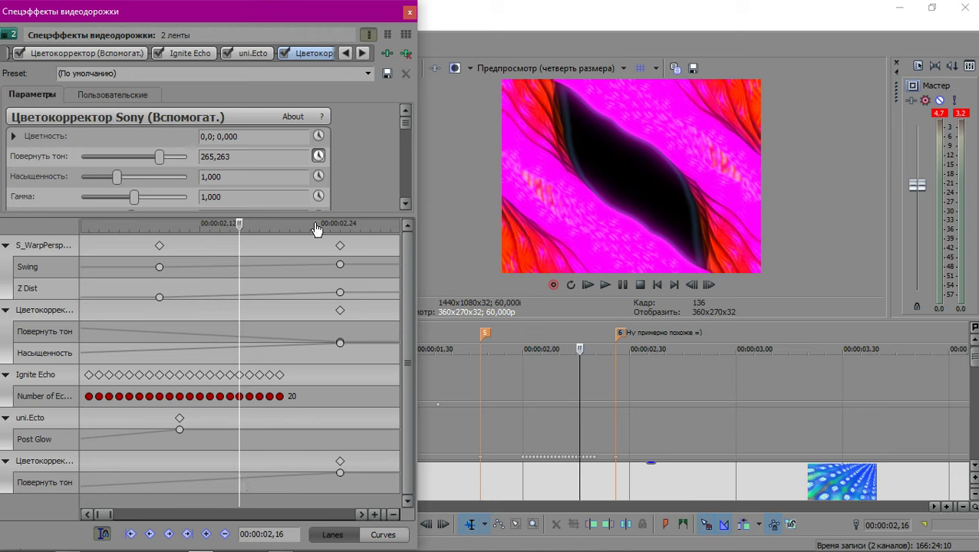
Move the second colour corrector's keyframe from 00:00:02,26 back to 00:00:02,09.
scroll(250, 494, down, 3)
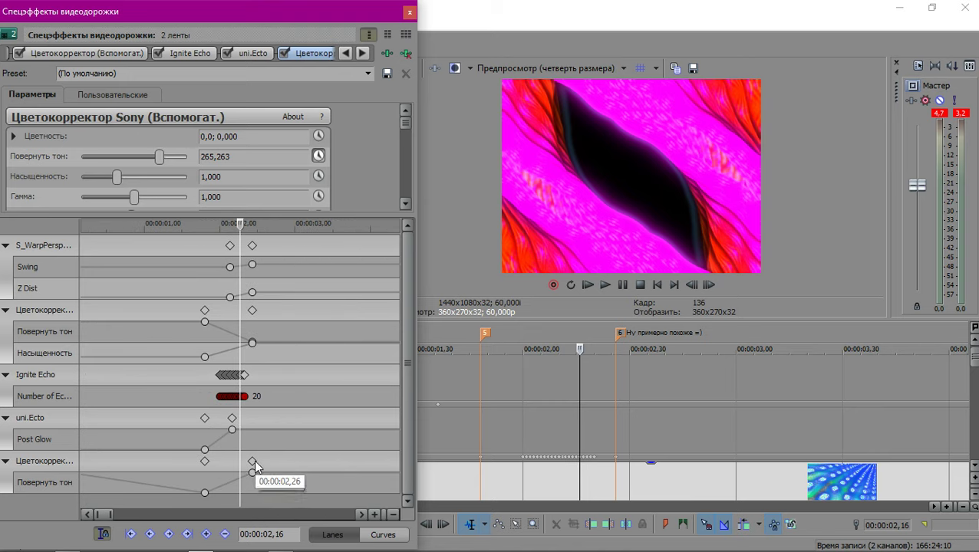
drag(252, 461, 232, 470)
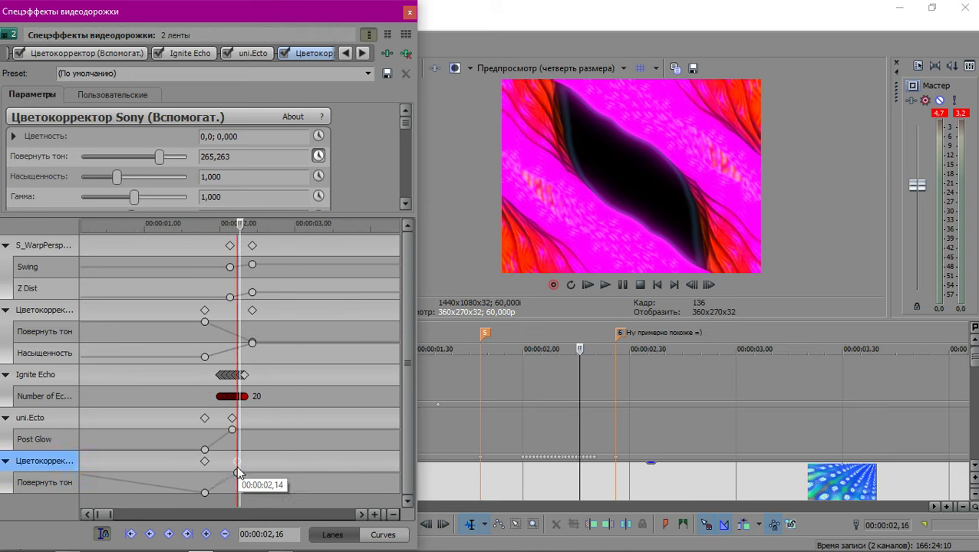
click(233, 468)
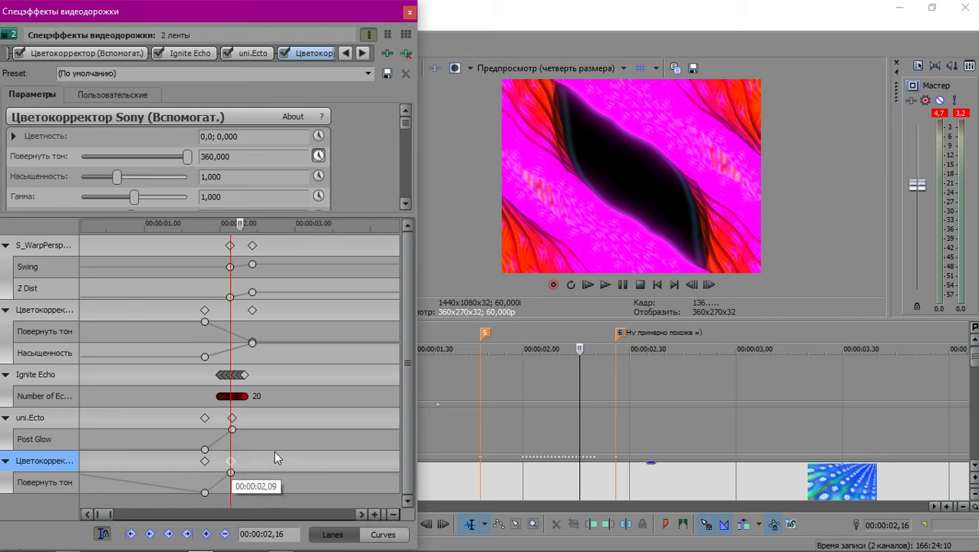
Add a keyframe with Повернуть тон at 0 at 00:00:02,10 in the second colour corrector.
scroll(303, 414, up, 2)
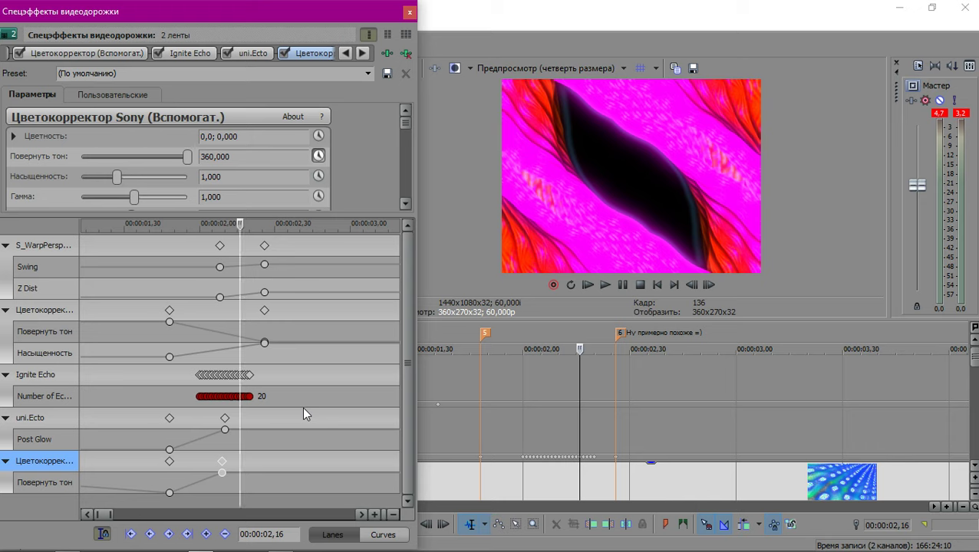
scroll(274, 427, up, 5)
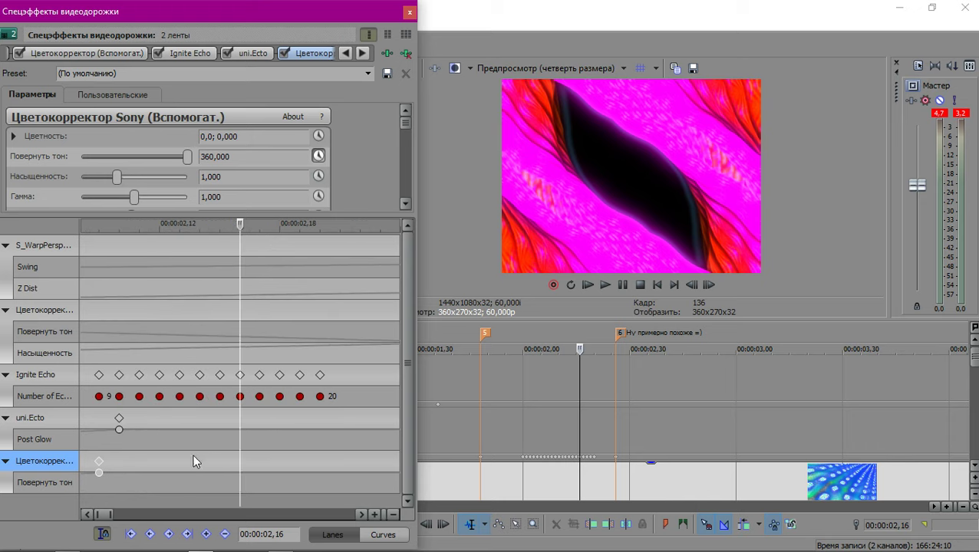
click(99, 474)
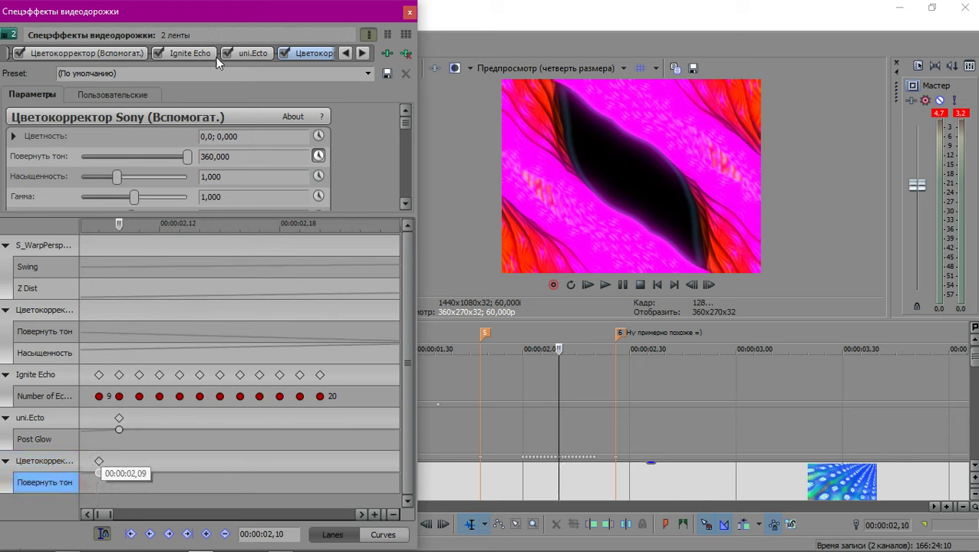
drag(190, 156, 81, 157)
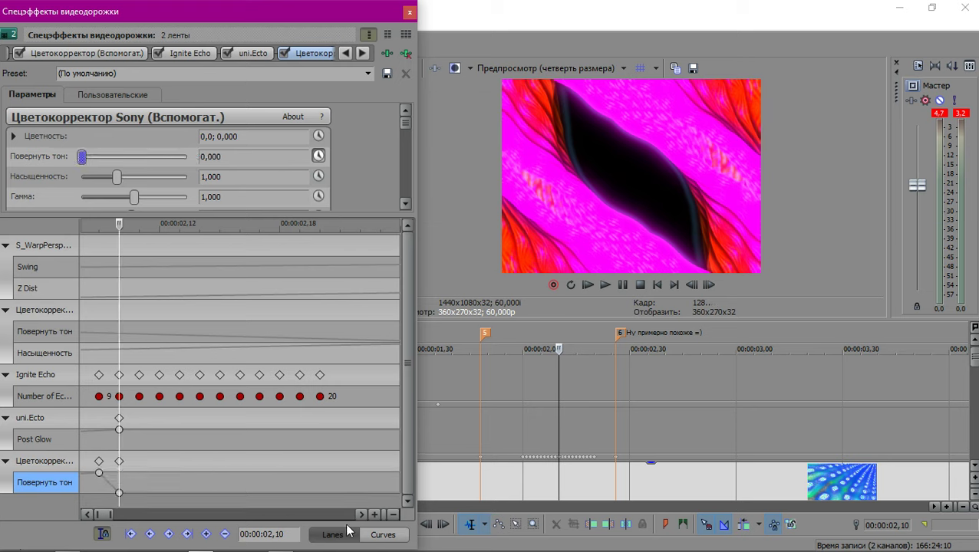
Keyframe the second corrector's Повернуть тон at 360 at 00:00:02,26 and close the track effects window.
scroll(361, 465, down, 5)
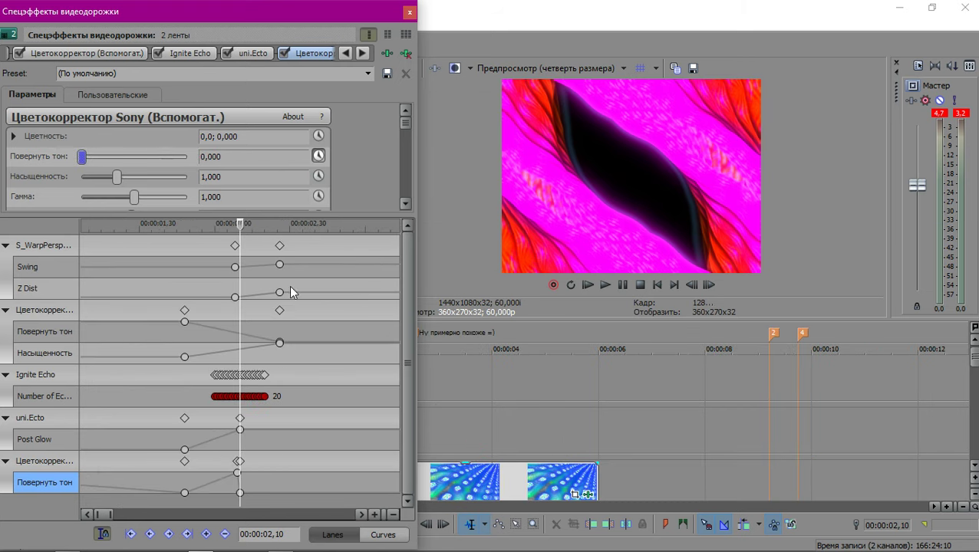
click(278, 244)
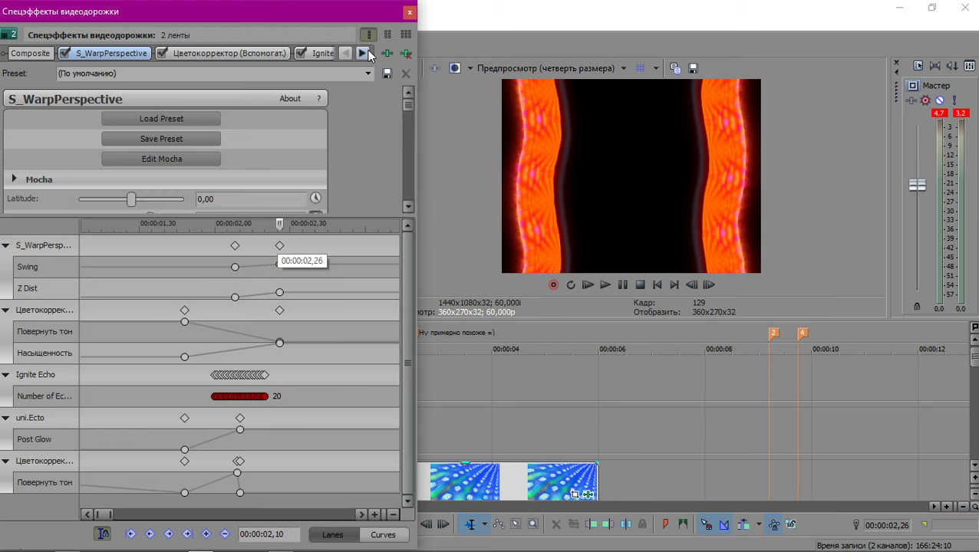
click(367, 51)
click(367, 53)
click(253, 53)
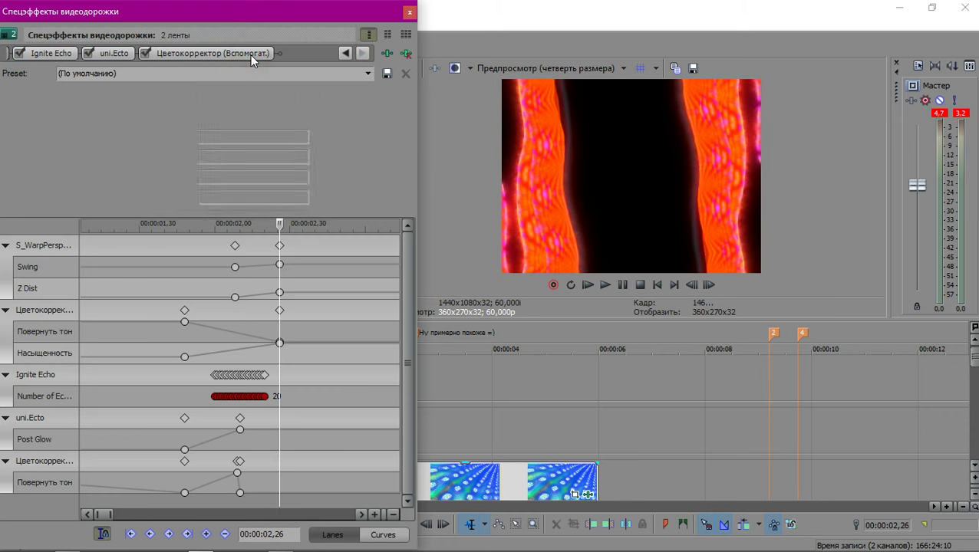
click(83, 155)
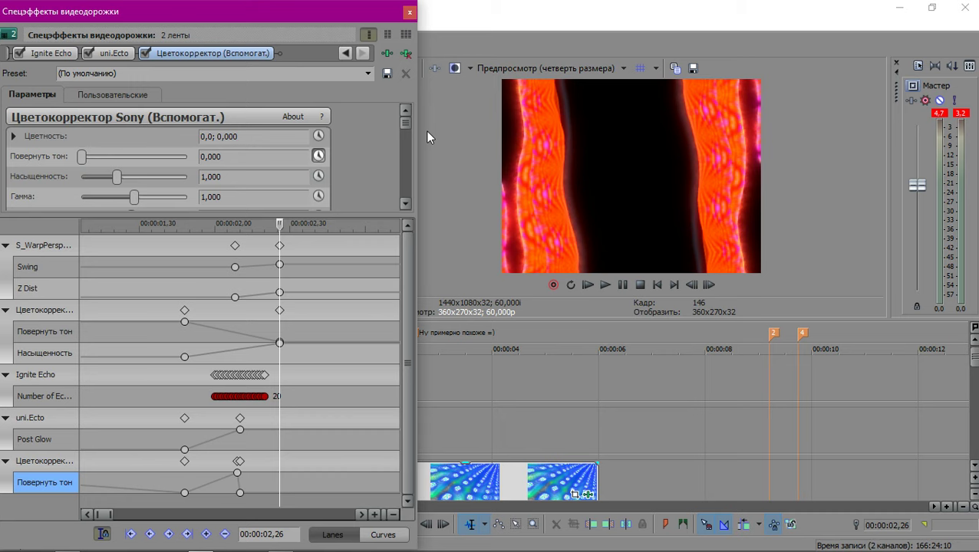
key(End)
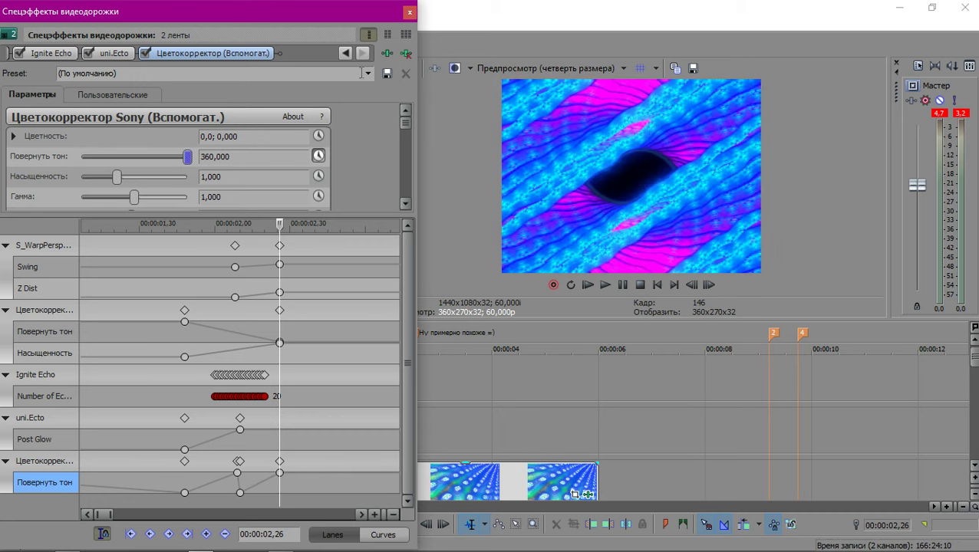
click(410, 13)
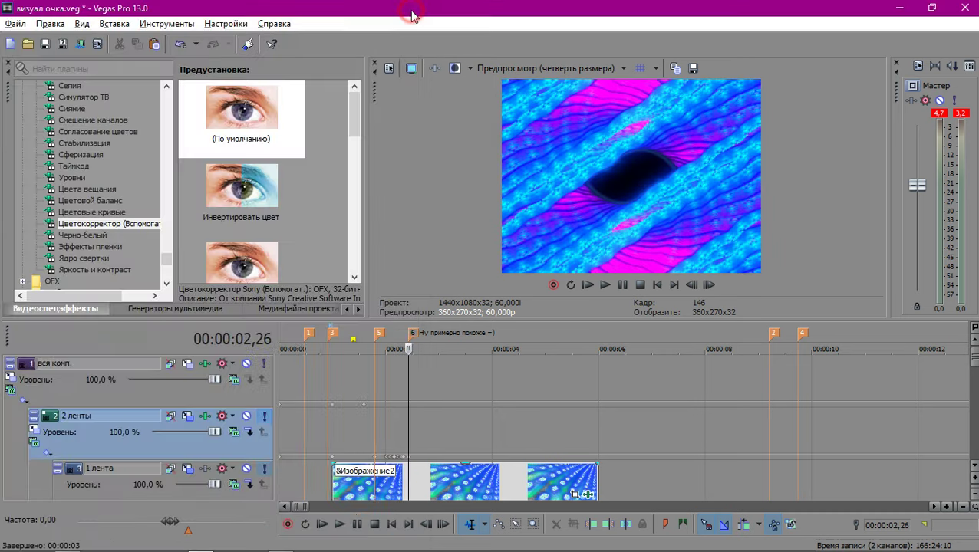
Go back frame by frame from marker 6 to 00:00:02,22 and examine the colour transition in the preview.
scroll(706, 392, down, 4)
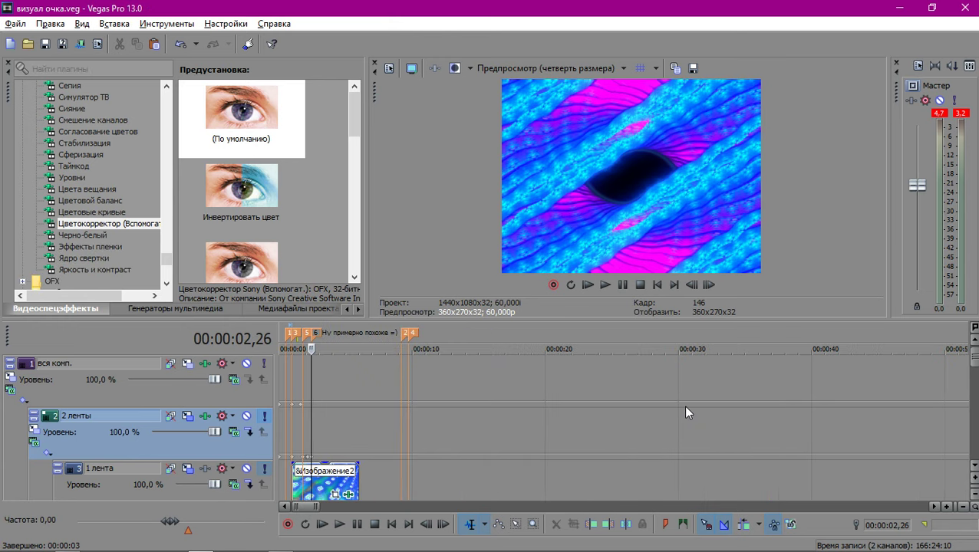
scroll(522, 414, up, 4)
scroll(517, 421, down, 2)
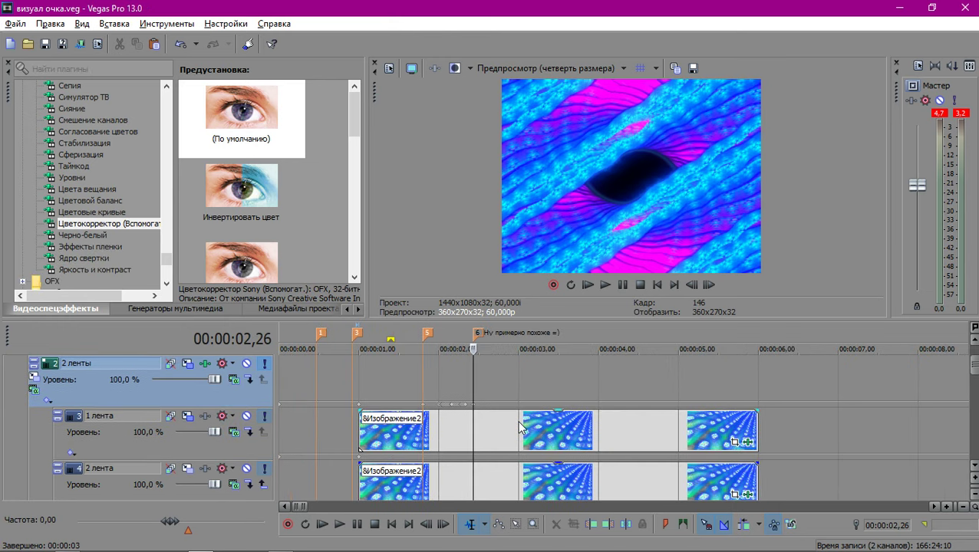
scroll(520, 428, up, 5)
scroll(618, 415, up, 4)
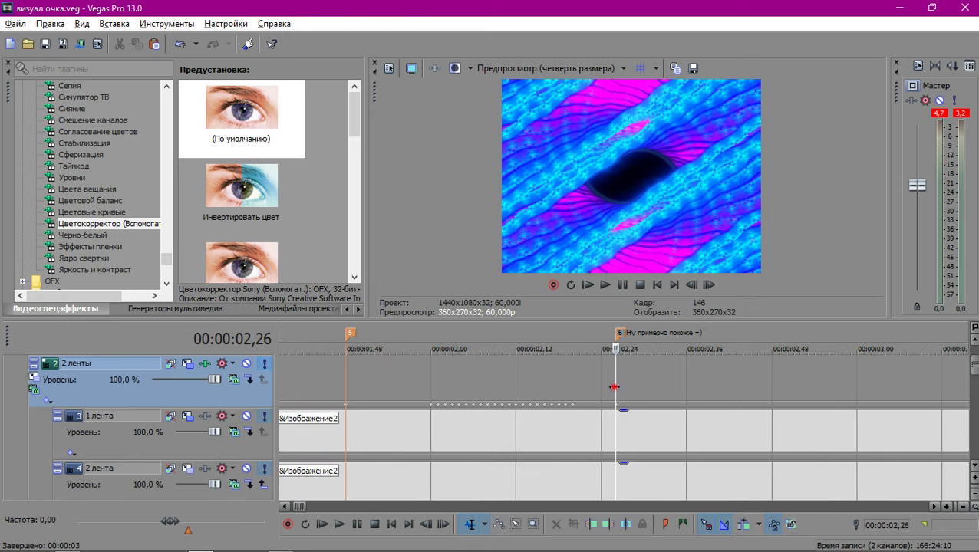
click(612, 385)
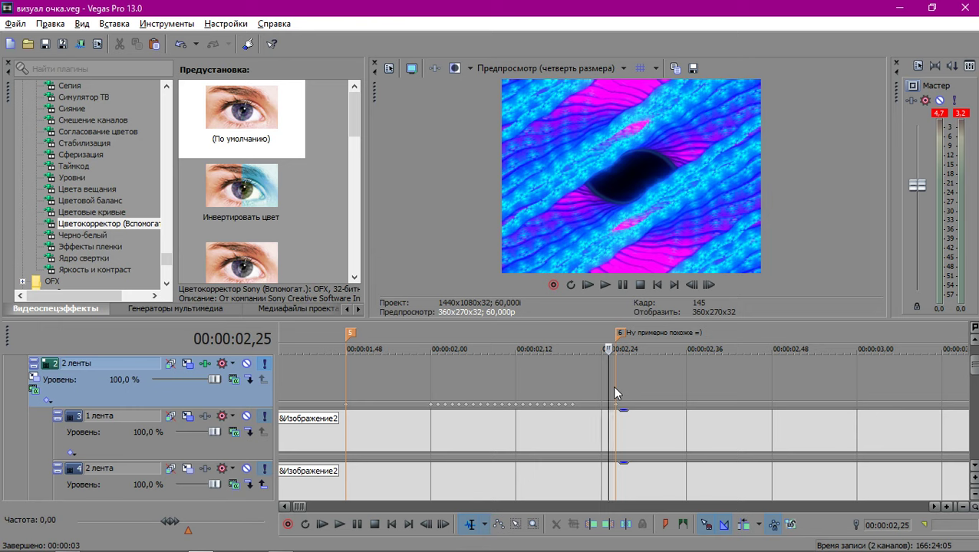
scroll(612, 385, down, 4)
scroll(612, 385, up, 7)
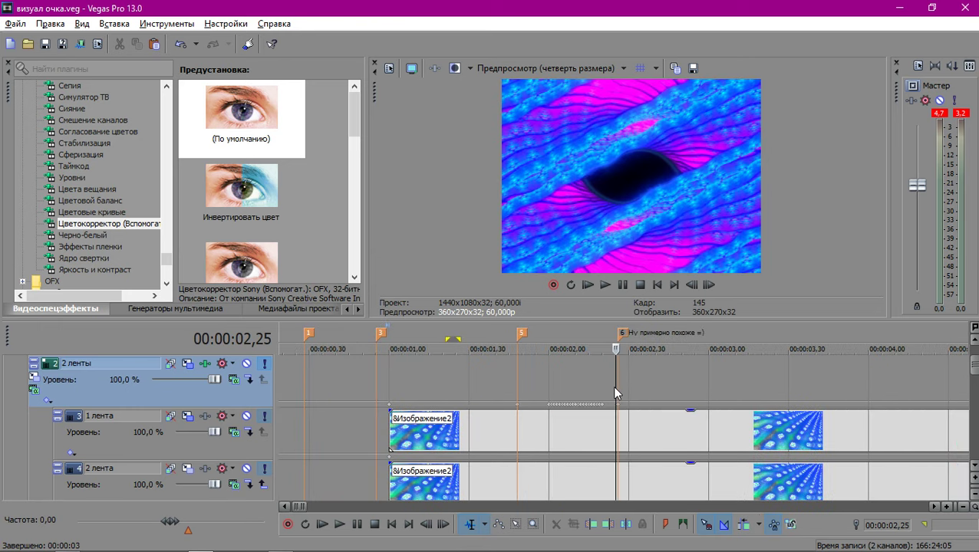
key(Left)
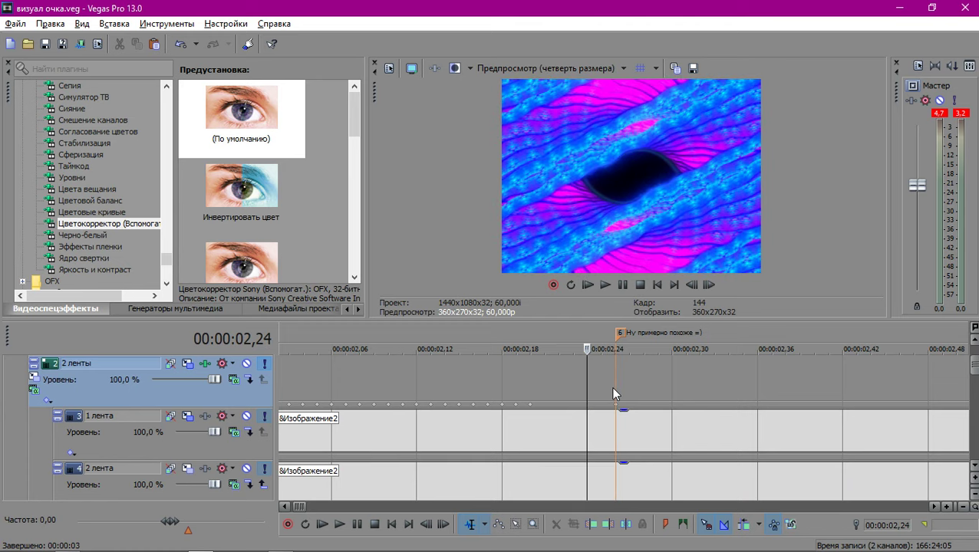
scroll(613, 389, down, 5)
key(Left)
scroll(613, 389, up, 1)
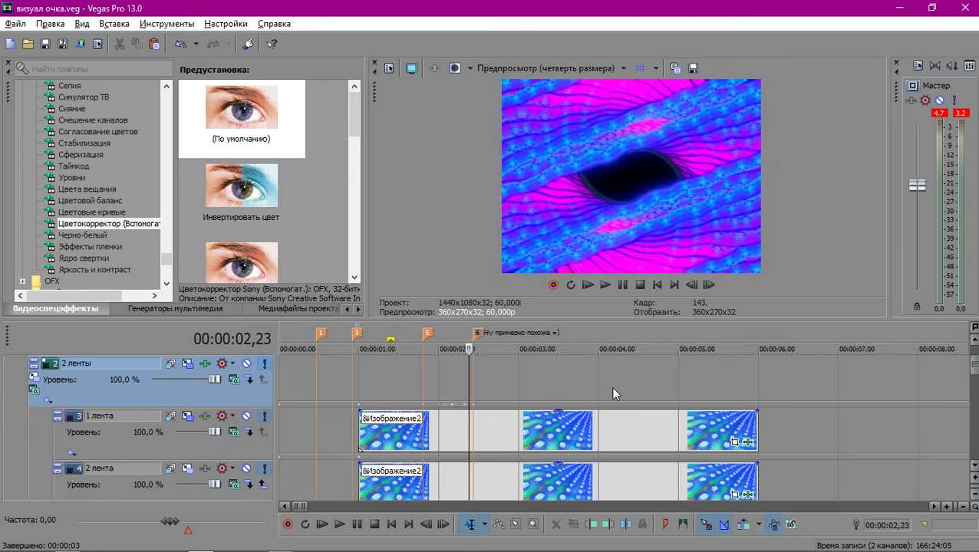
scroll(613, 389, up, 2)
key(Left)
scroll(612, 394, up, 1)
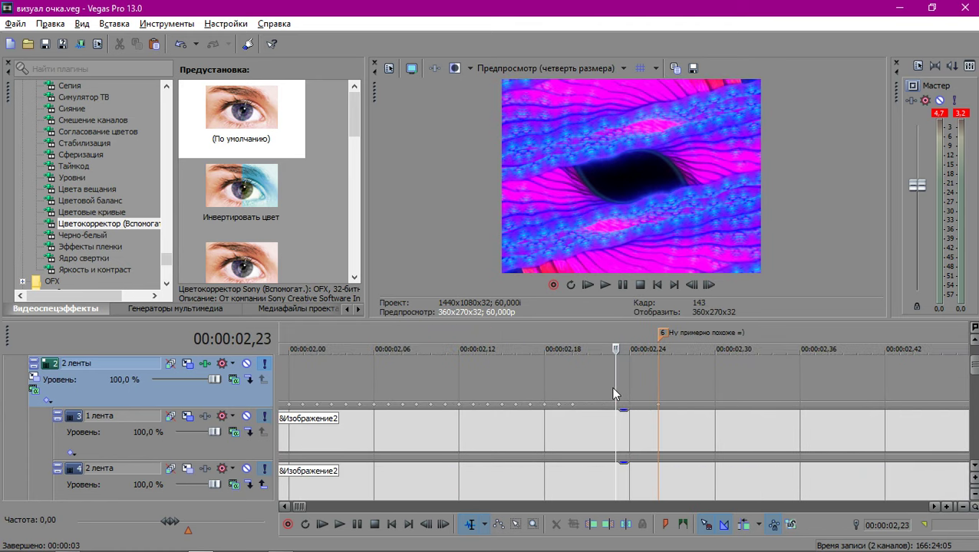
scroll(613, 394, up, 1)
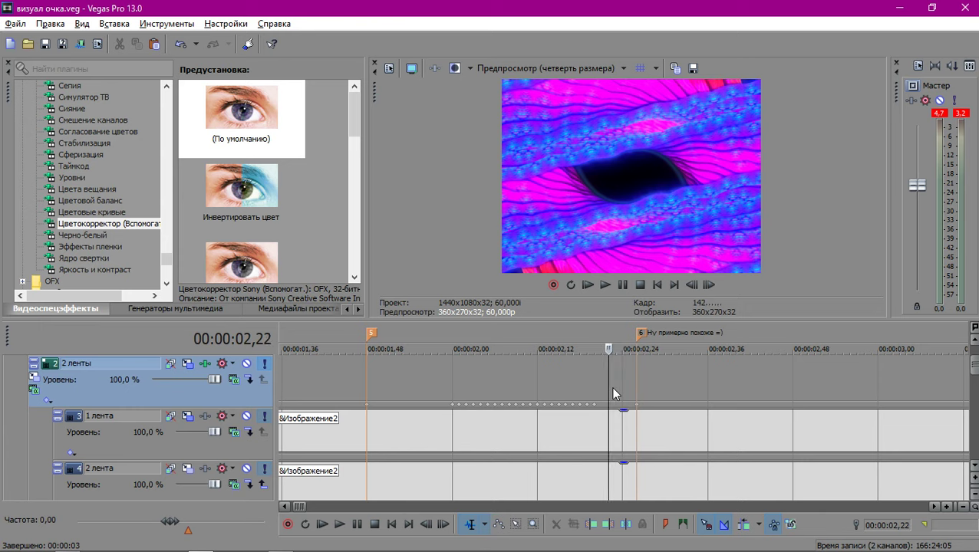
scroll(611, 390, down, 1)
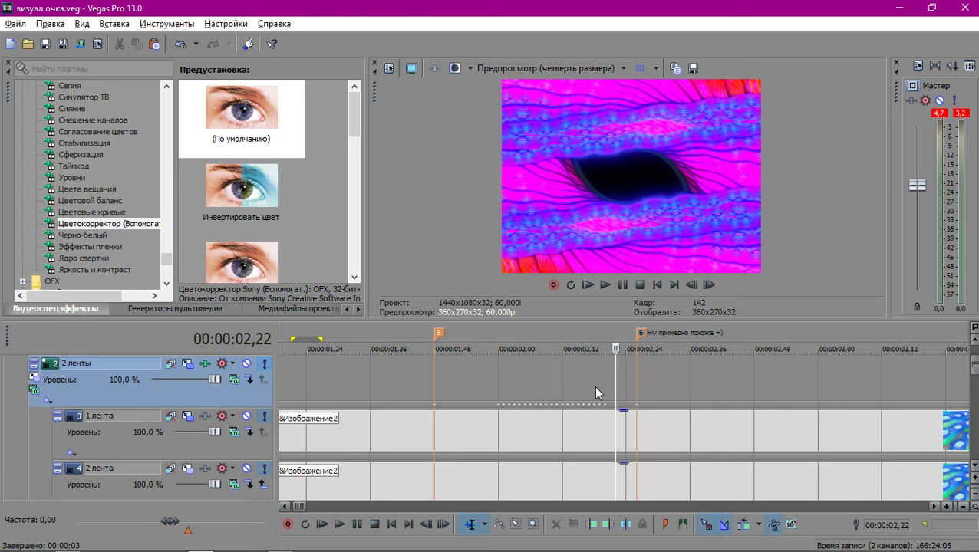
Select the time range from 00:00:02,17 to 00:00:02,27 and play it back to check the transition.
drag(589, 381, 642, 379)
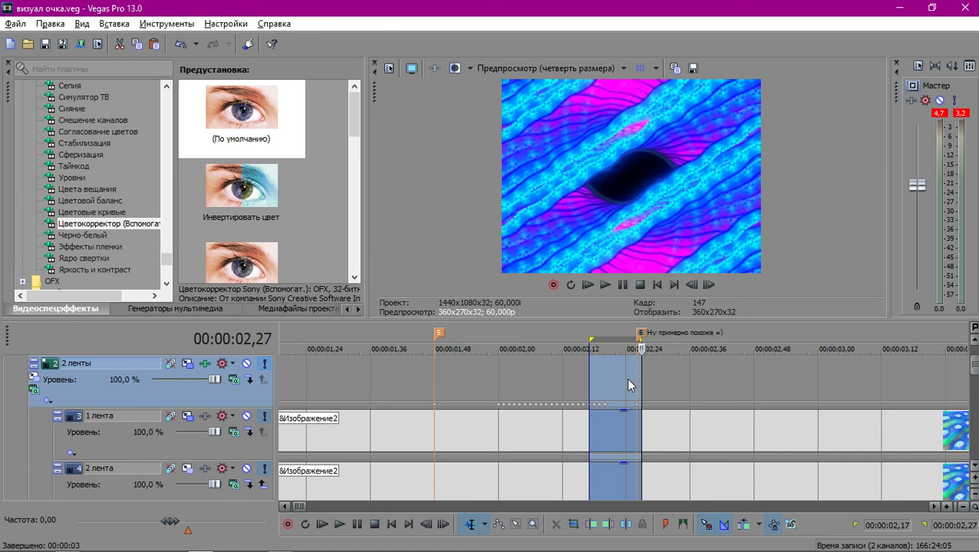
key(space)
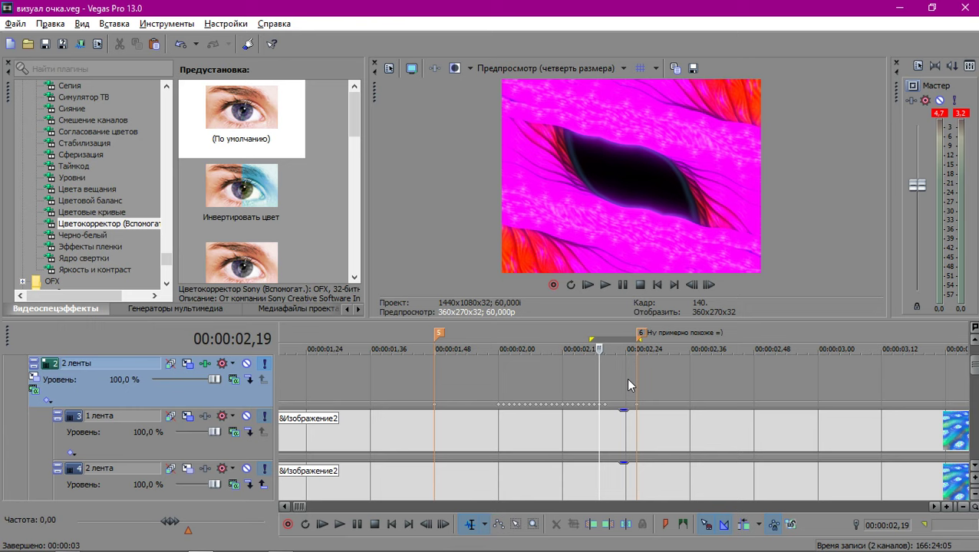
key(space)
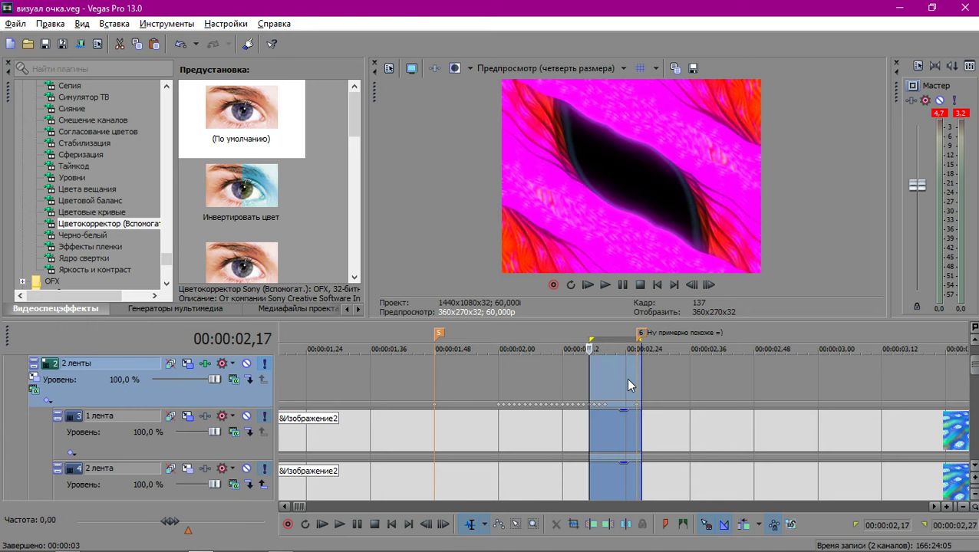
key(space)
key(space)
key(space)
click(247, 364)
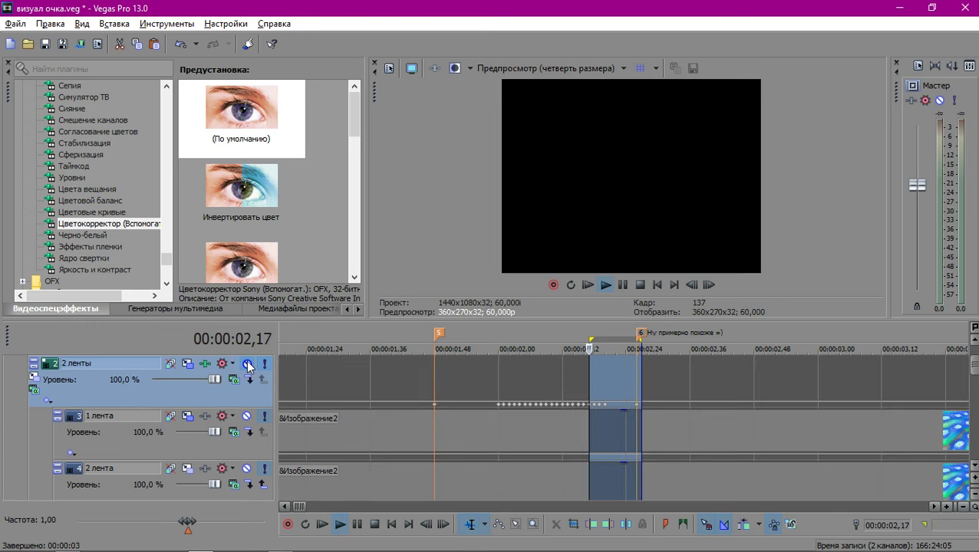
click(635, 375)
key(space)
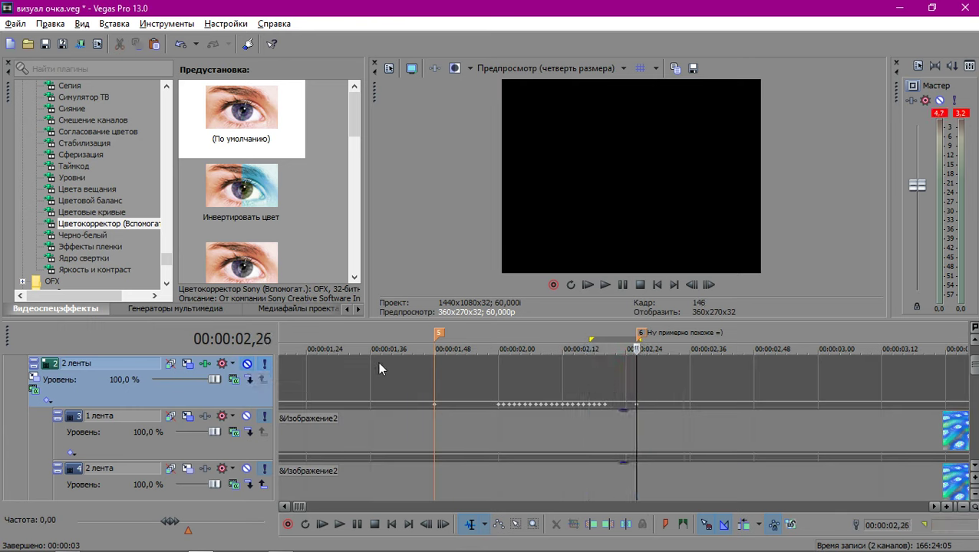
click(246, 363)
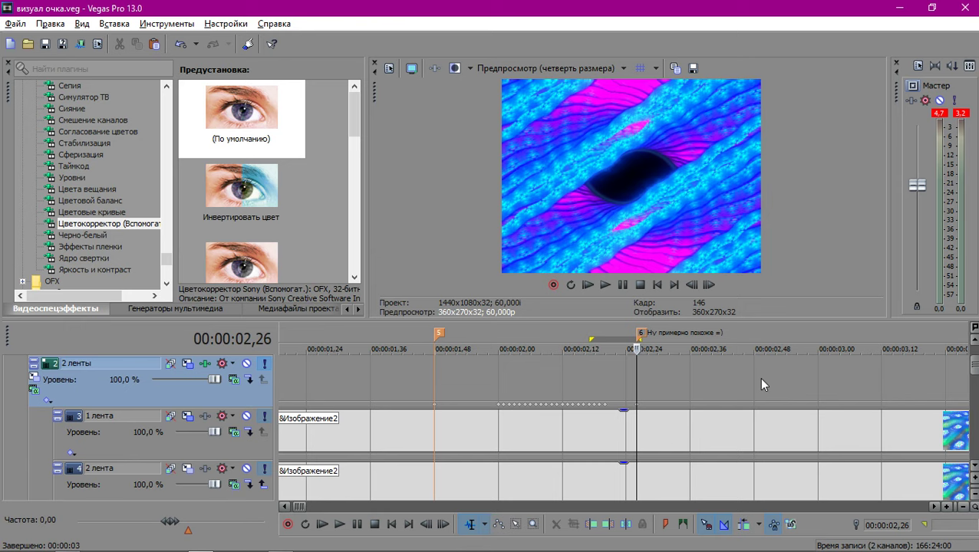
Set up a render to a new track with the MainConcept AVC/AAC Internet HD 1080p template and open its custom settings.
key(ctrl+m)
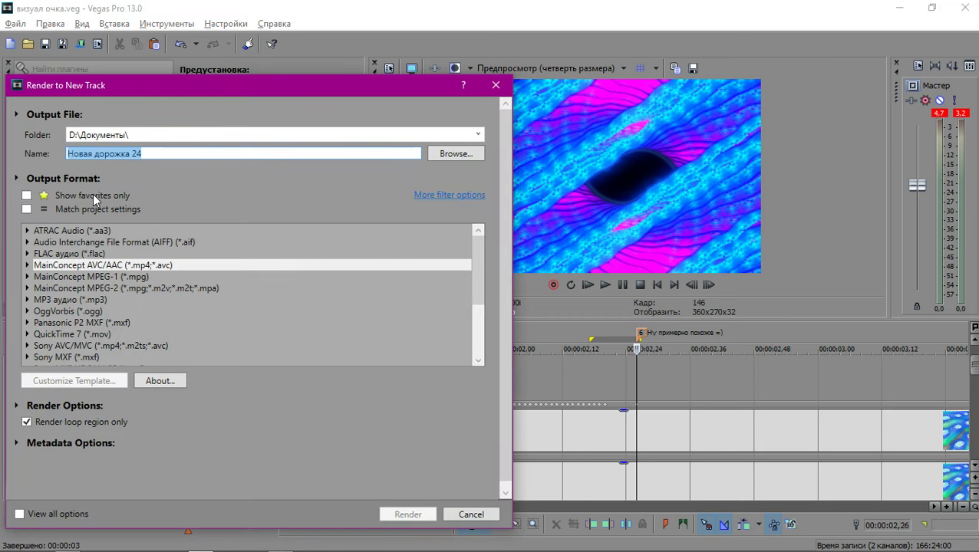
click(27, 265)
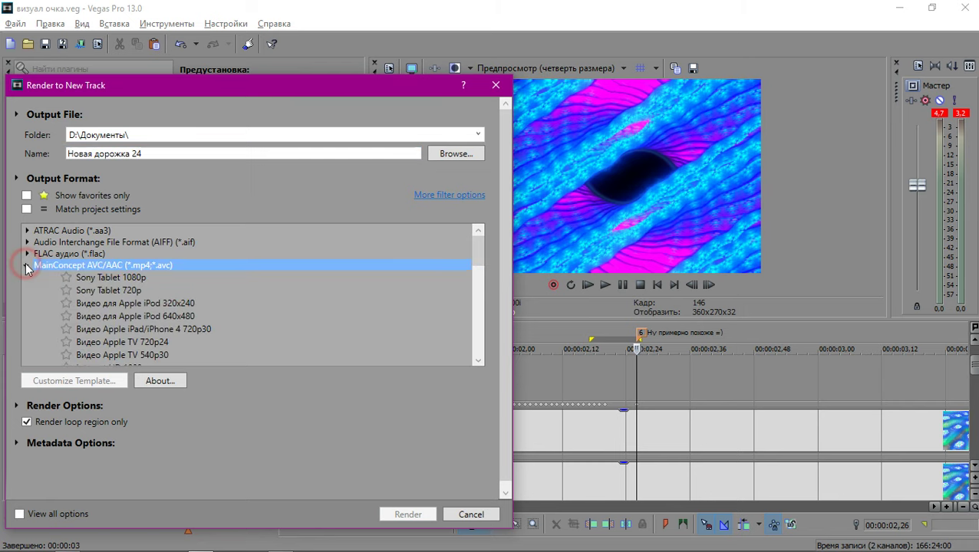
scroll(101, 275, down, 3)
click(105, 265)
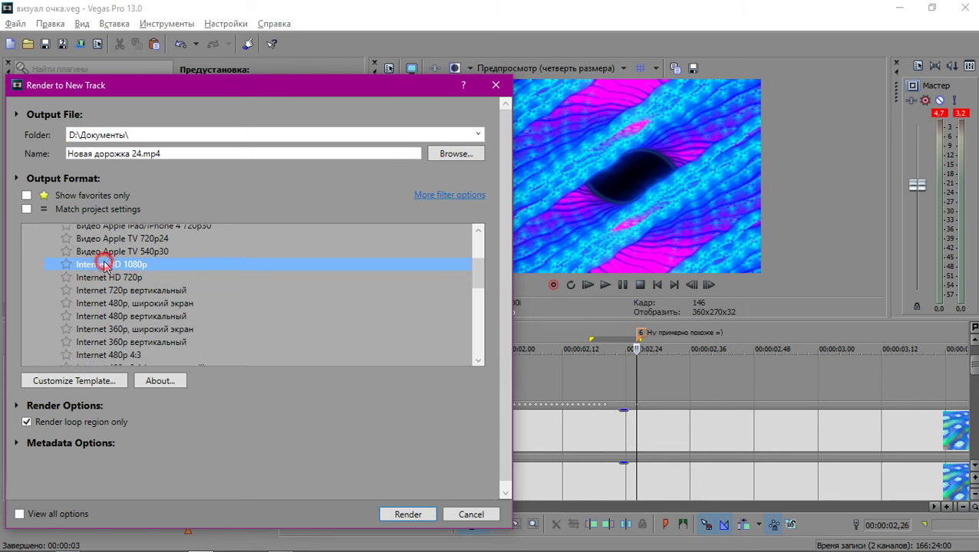
click(91, 381)
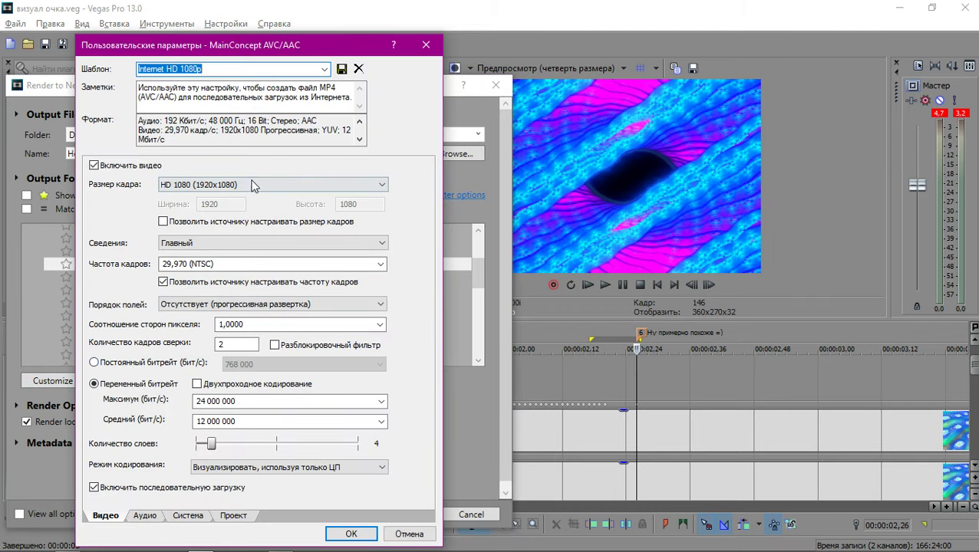
Set a custom frame size with a width of 1440 and a frame rate of 60 in the template.
click(251, 184)
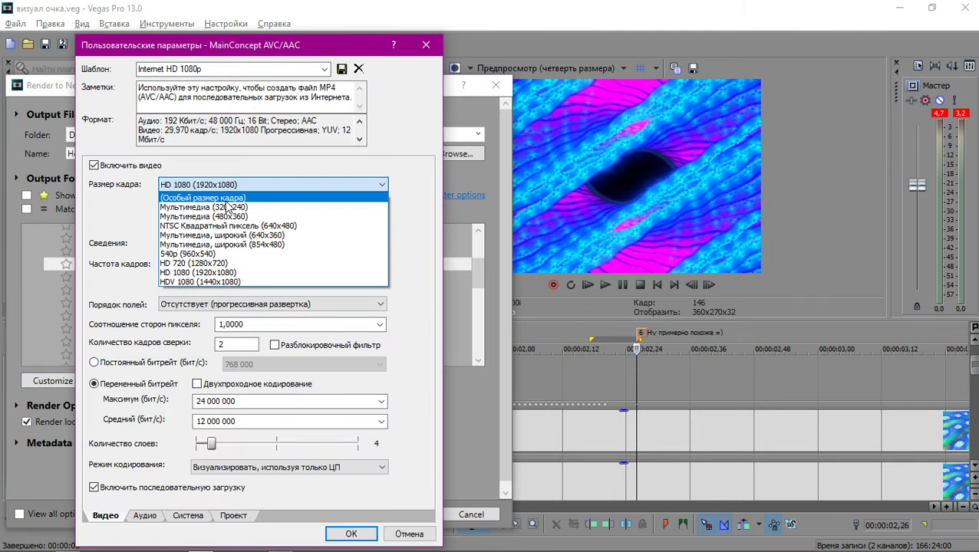
click(223, 195)
double_click(234, 204)
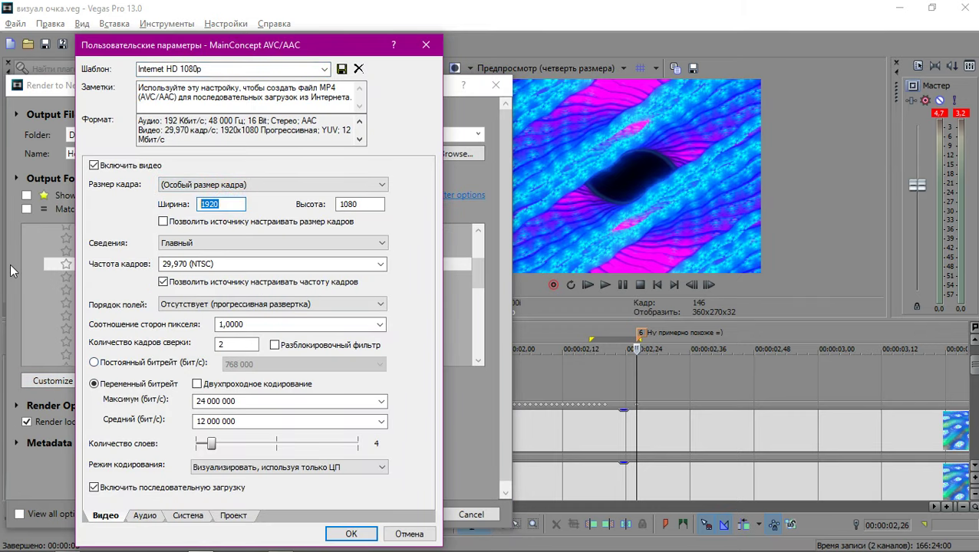
text(1440)
click(377, 264)
click(377, 265)
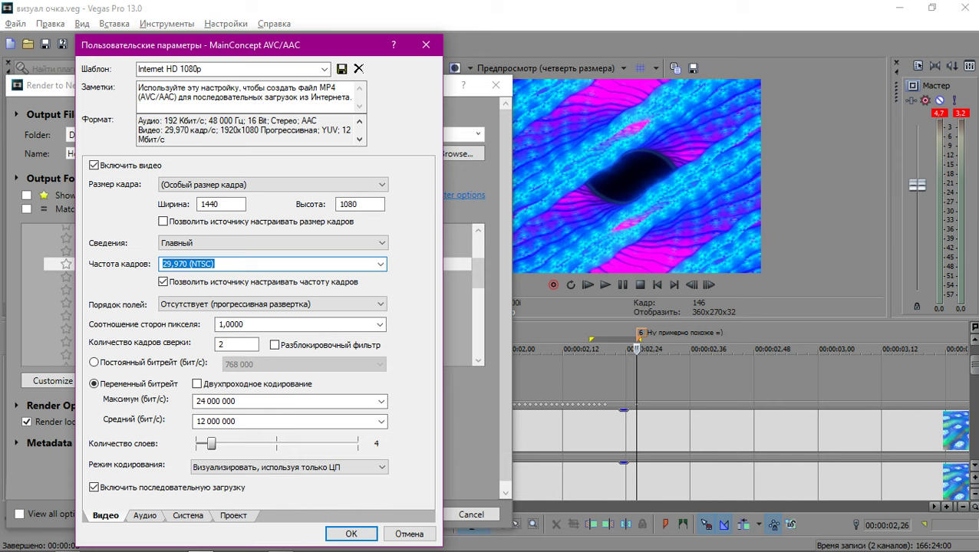
text(60)
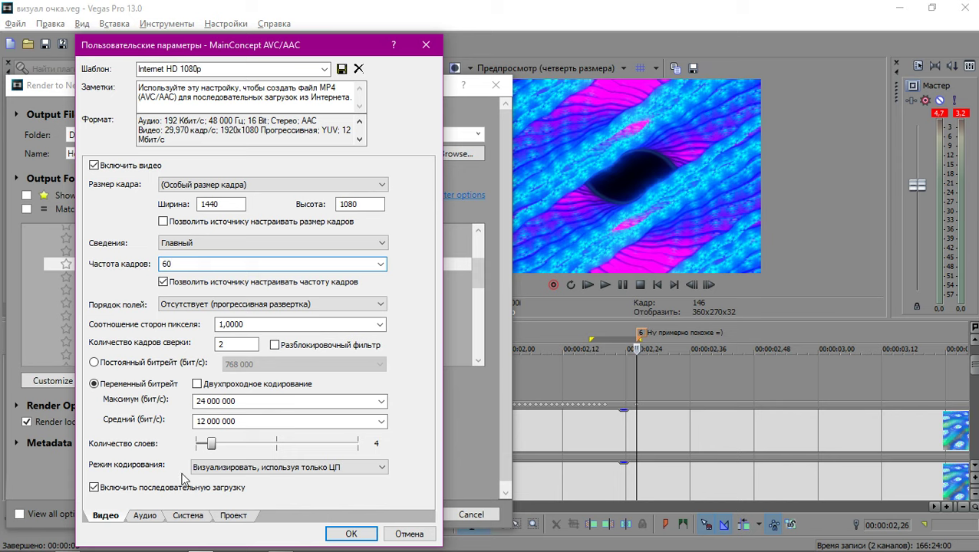
Set a constant bitrate of 50 000 000 bit/s, accept the template settings and start rendering the loop region.
click(254, 405)
click(145, 362)
click(244, 365)
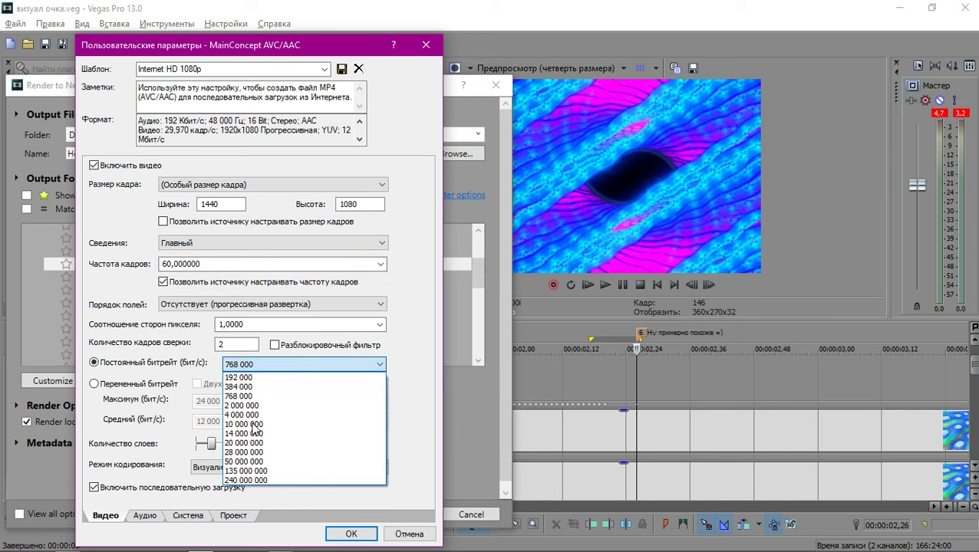
click(250, 462)
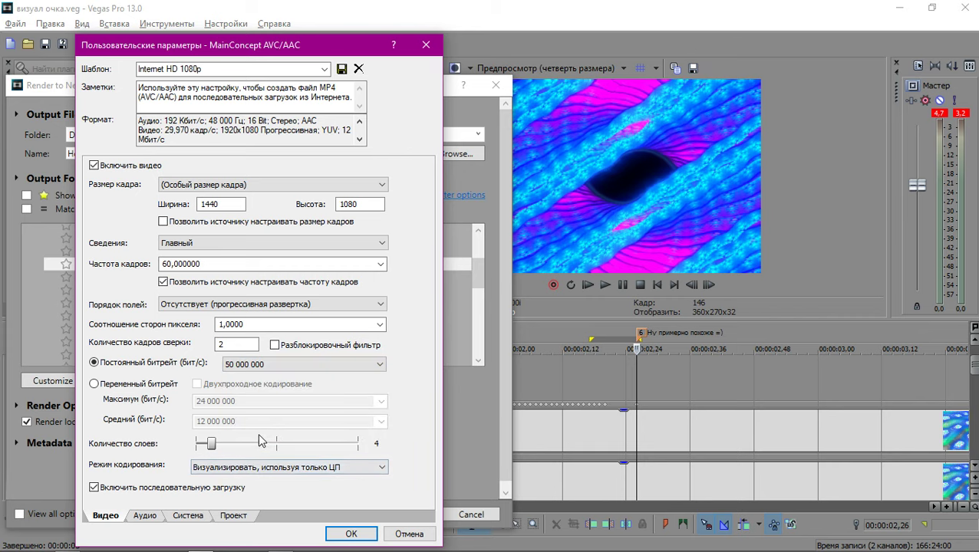
click(350, 533)
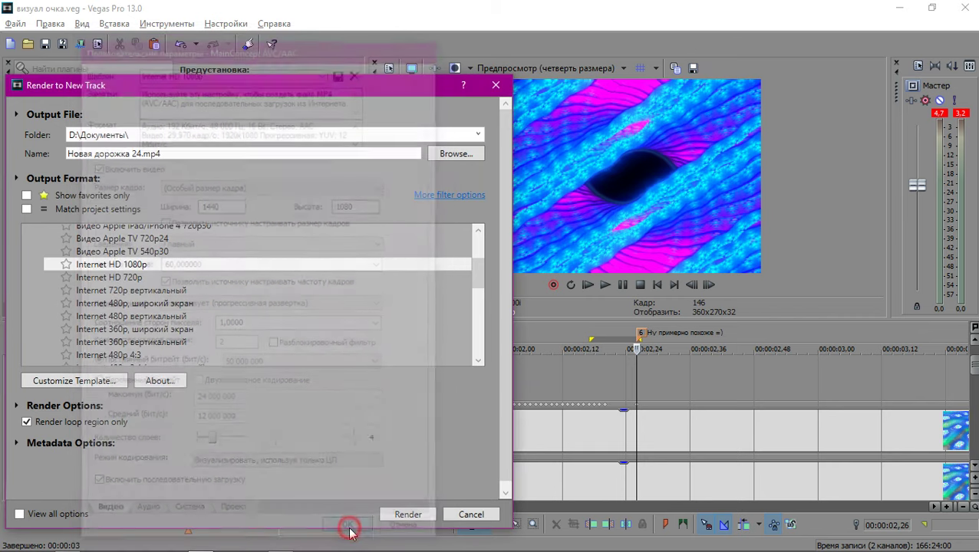
click(408, 515)
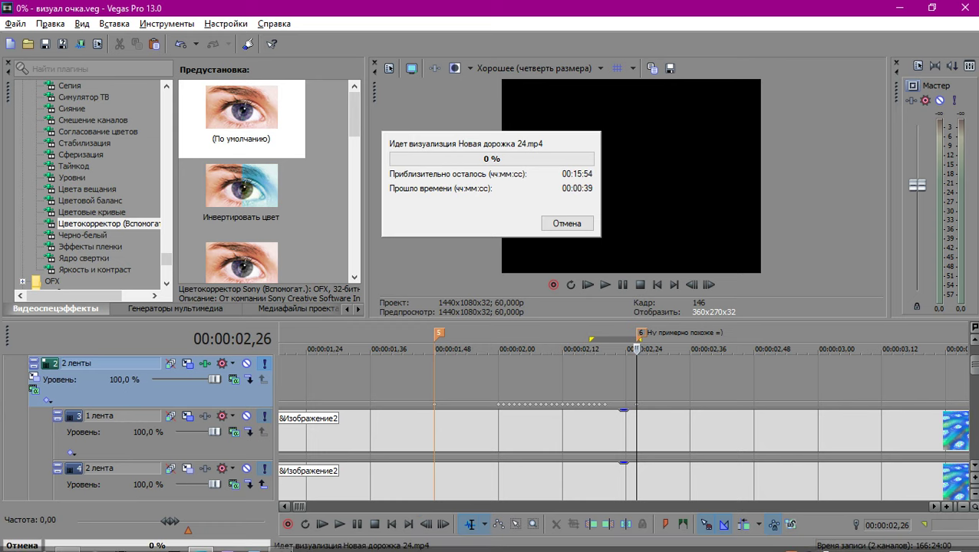
Switch to Bandicam to check the recording's time and size, minimize it and dismiss the YouTube notification.
click(280, 542)
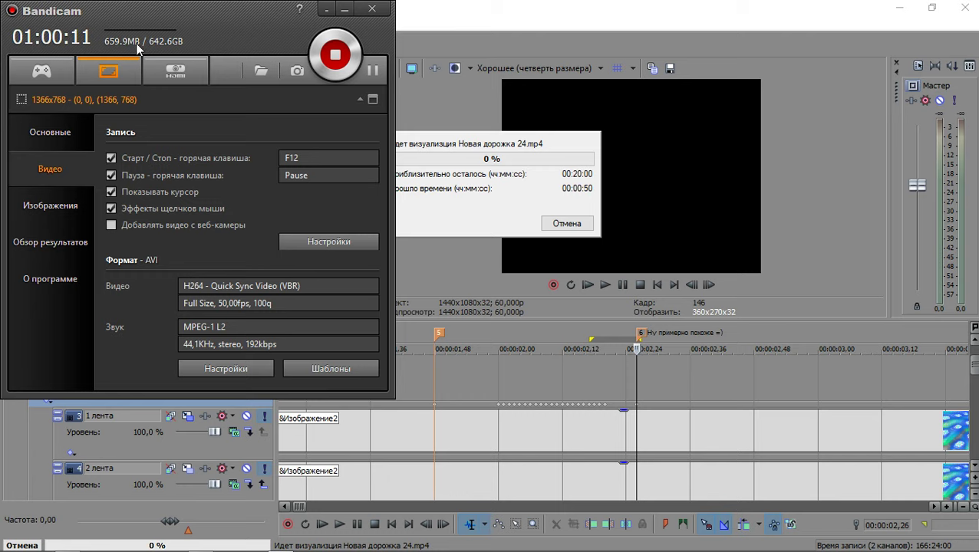
click(346, 9)
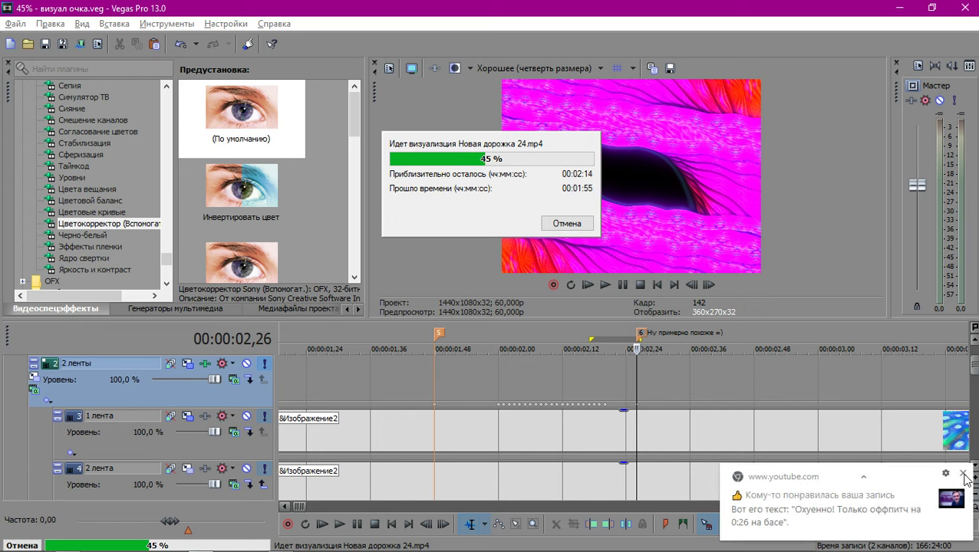
click(963, 474)
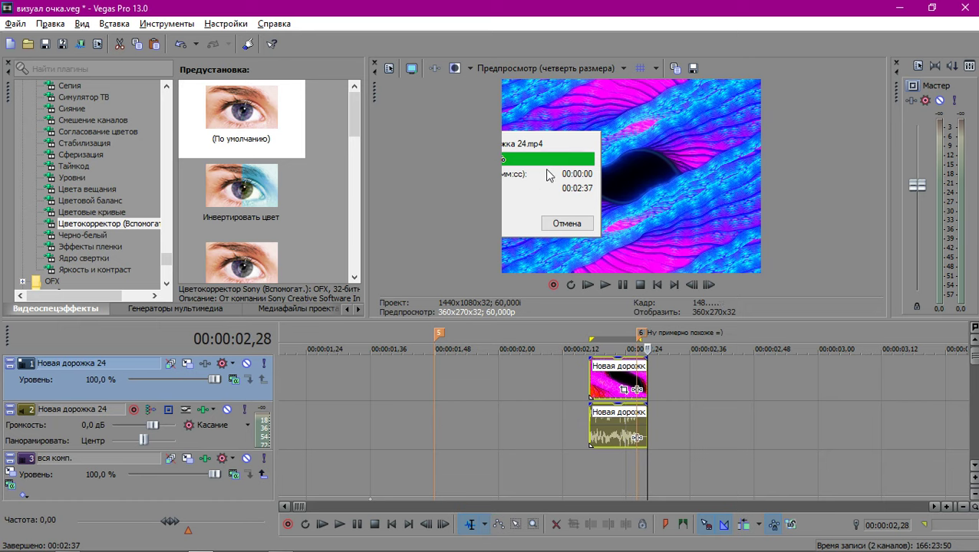
Close the render progress dialog and disable resampling for the rendered video event Новая дорожка 24.
click(574, 223)
scroll(629, 399, up, 3)
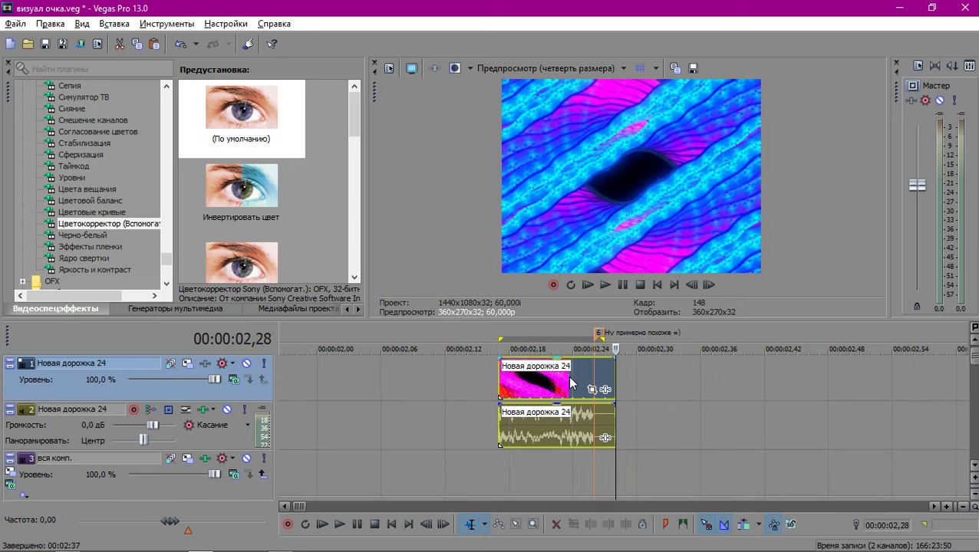
click(572, 381)
right_click(573, 382)
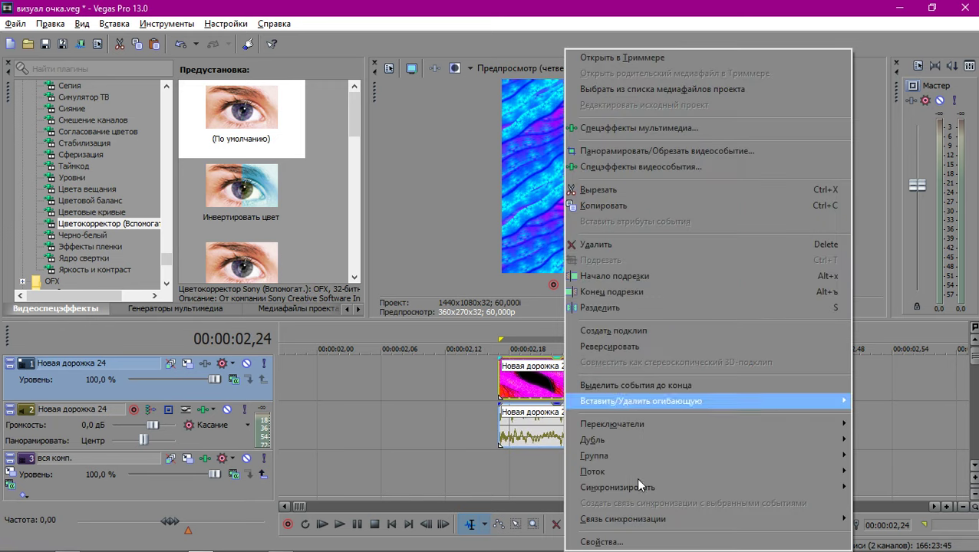
click(606, 544)
click(405, 233)
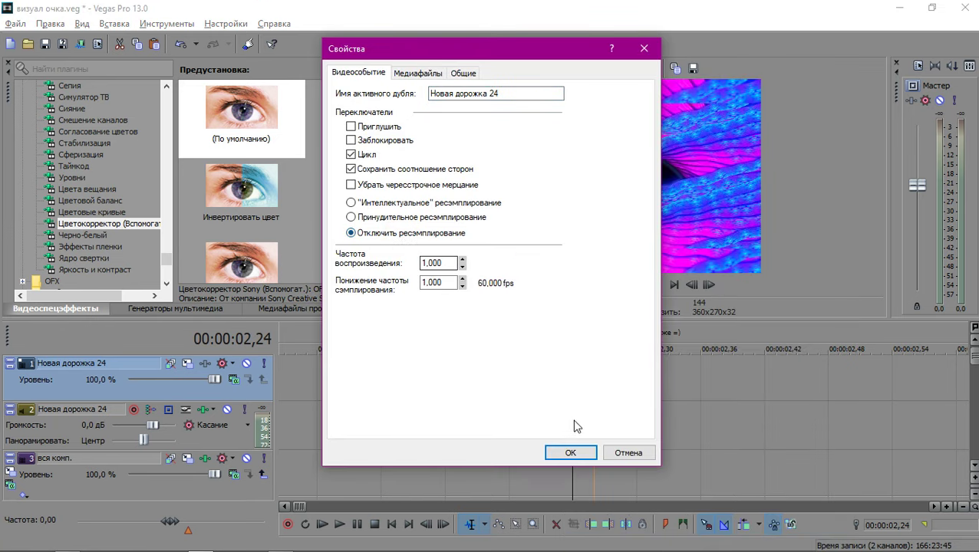
click(584, 454)
Reopen the rendered video event's properties to check that Отключить ресэмплирование is selected.
scroll(566, 422, down, 3)
scroll(567, 427, up, 4)
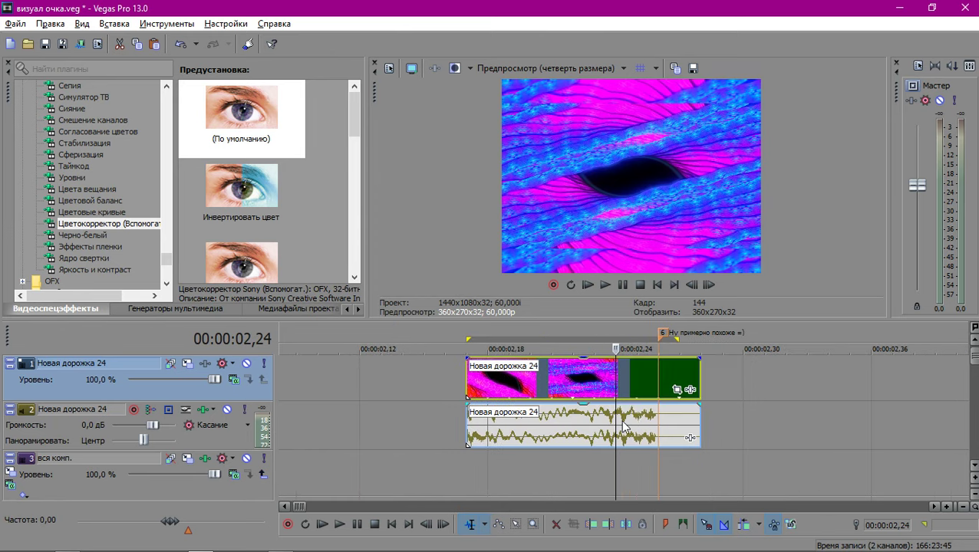
click(654, 380)
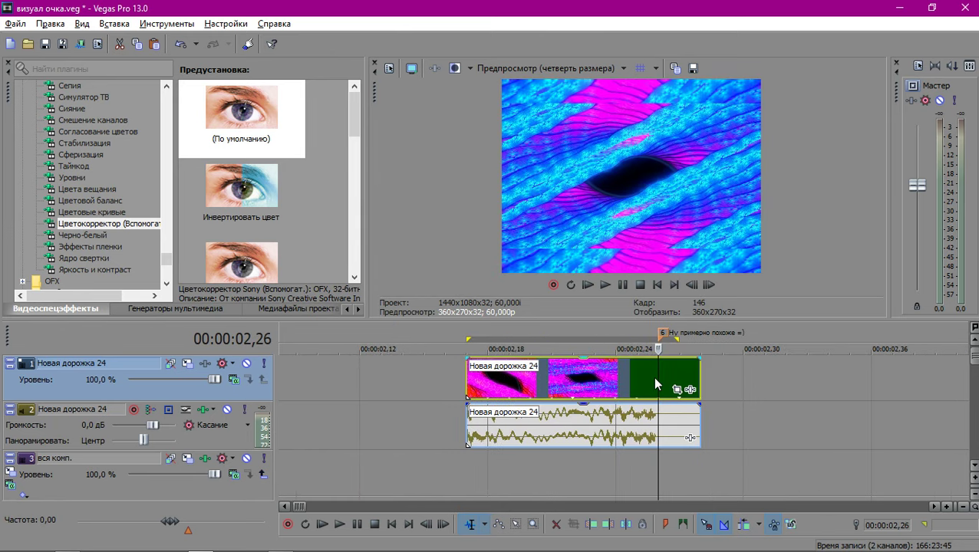
right_click(655, 379)
click(693, 542)
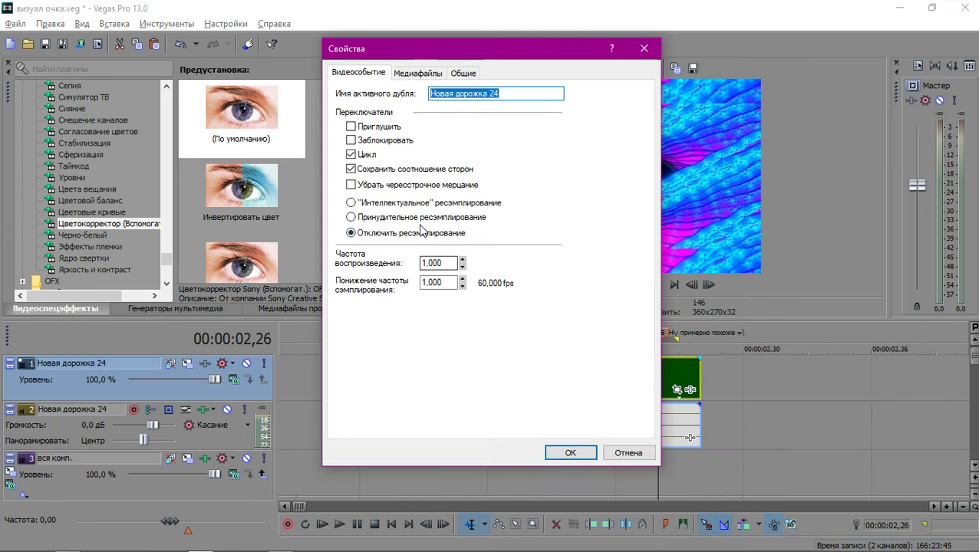
click(421, 234)
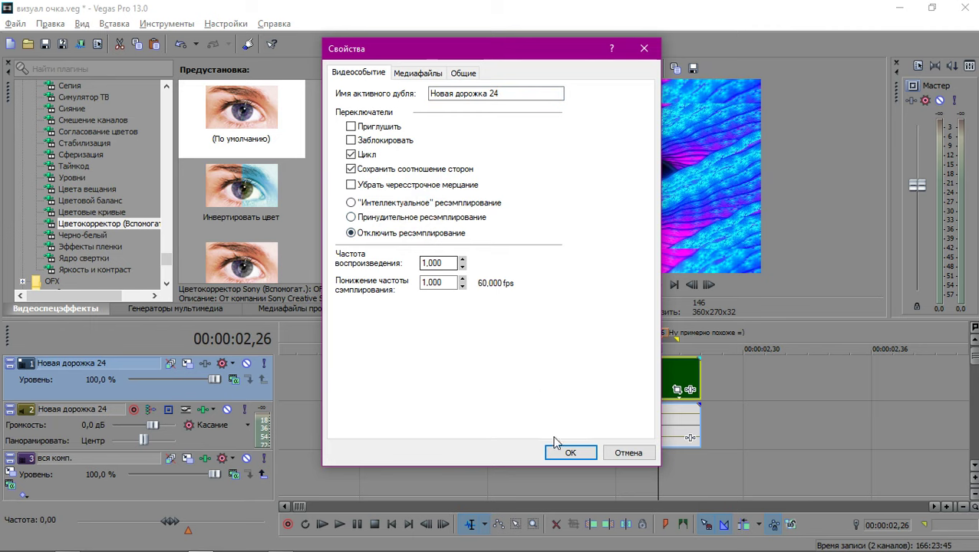
click(572, 453)
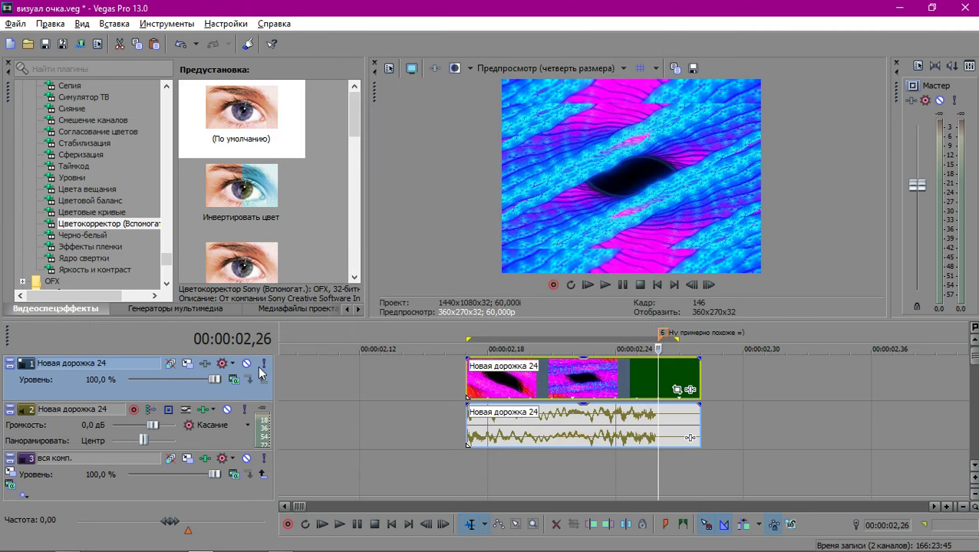
Solo the rendered video track and turn off Сохранить соотношение сторон for its event, keeping resampling disabled.
click(264, 363)
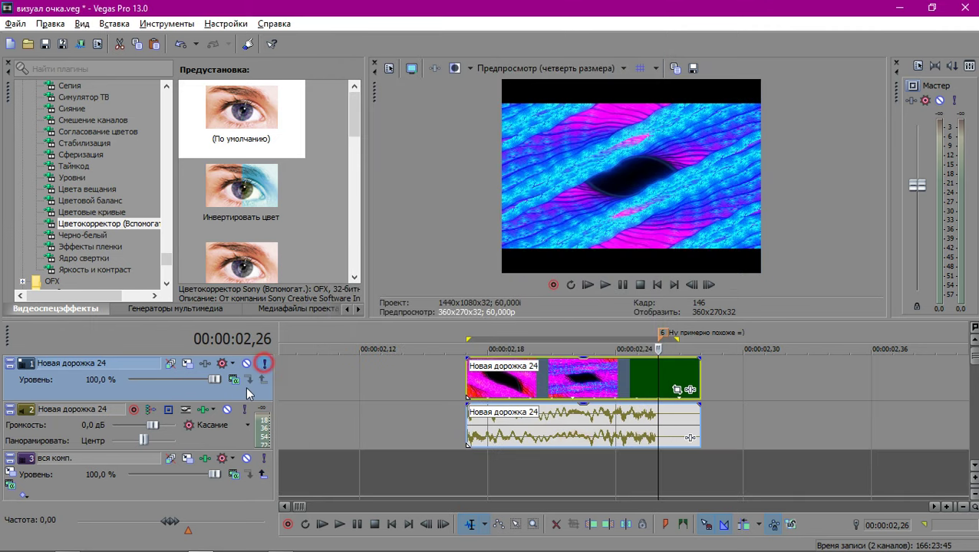
right_click(485, 379)
click(551, 542)
click(414, 204)
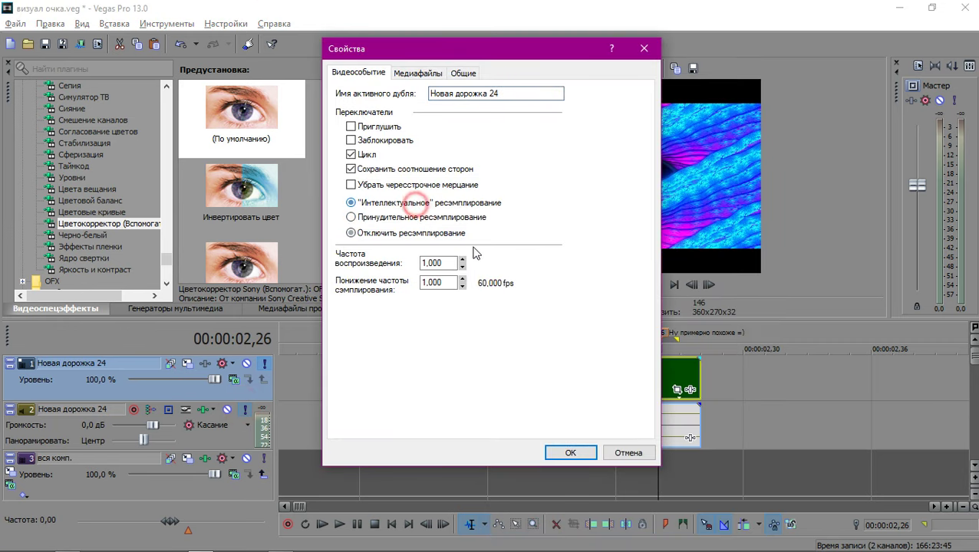
click(399, 233)
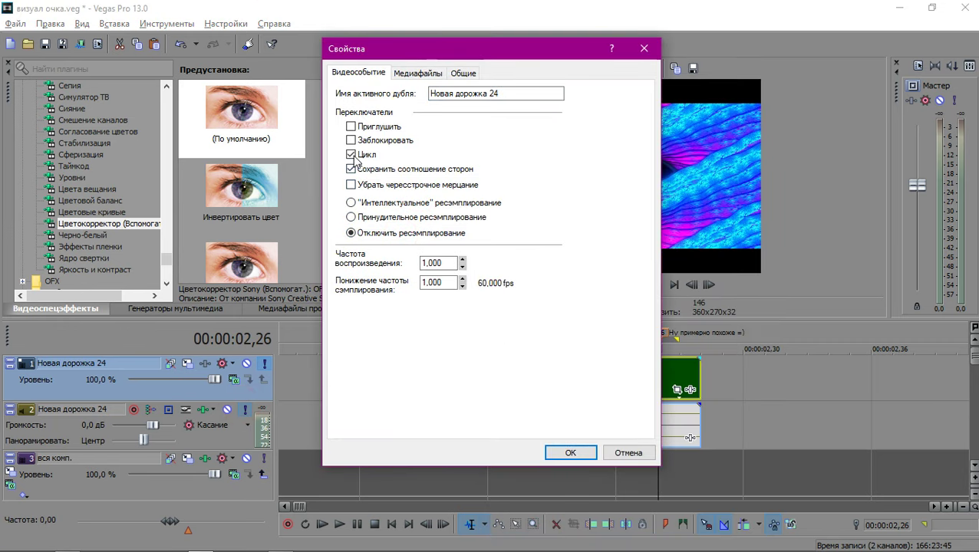
click(350, 169)
click(570, 453)
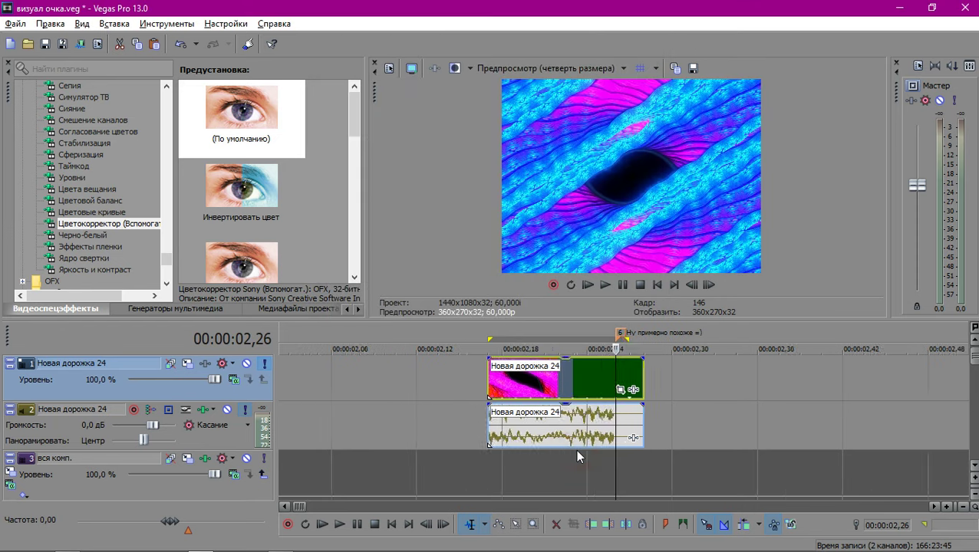
Select the rendered event's time range and delete the audio track Новая дорожка 24.
key(Left)
key(Left)
key(Left)
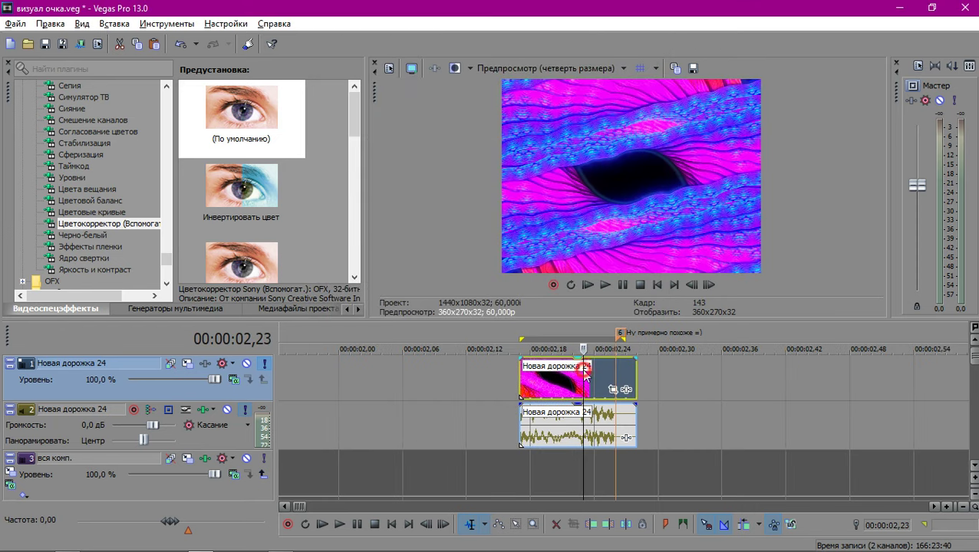
double_click(571, 376)
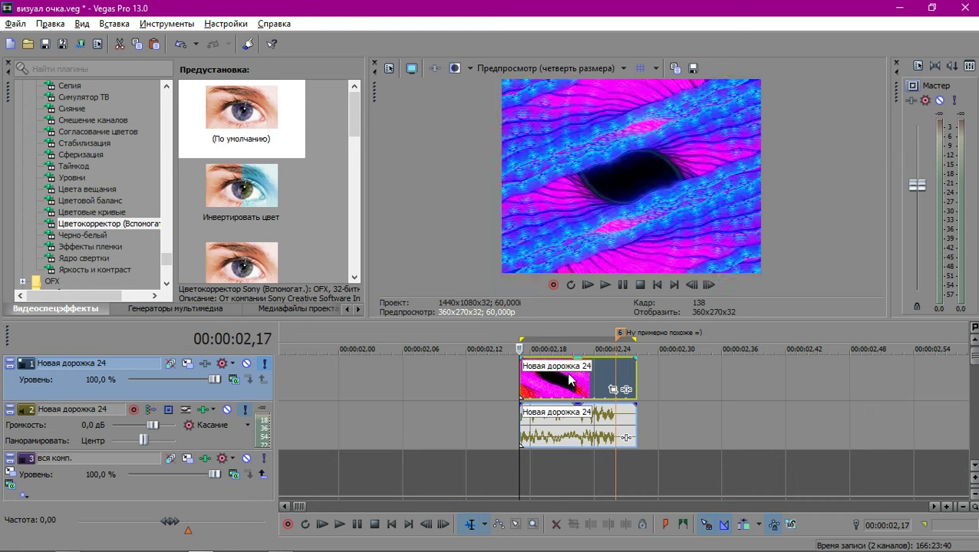
click(232, 443)
key(Delete)
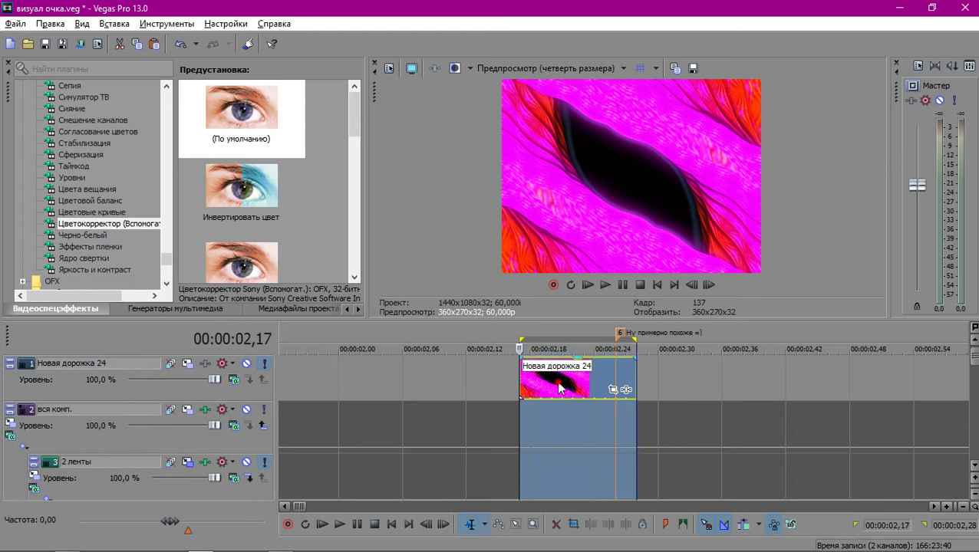
Play back the rendered event and step through its final frames to examine how it ends.
click(559, 387)
key(space)
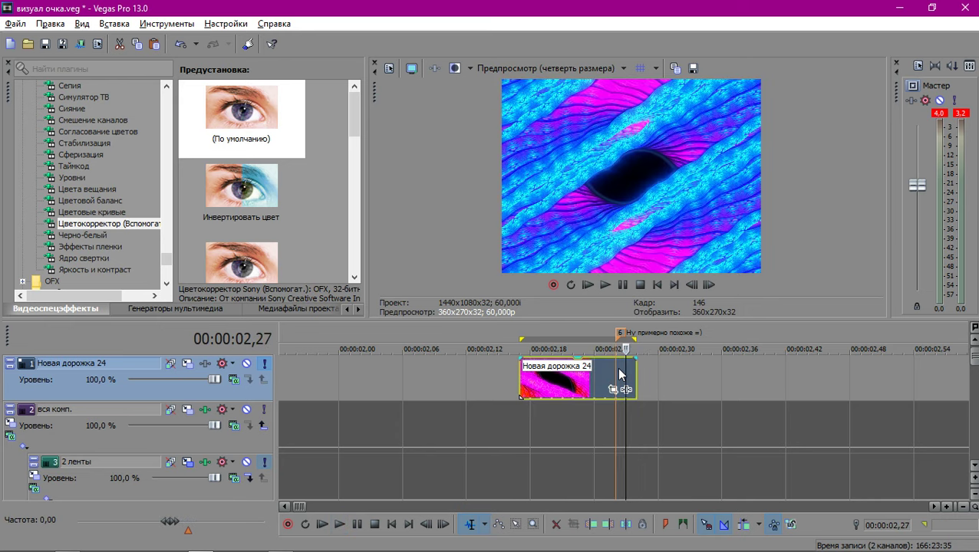
key(Left)
key(Left)
key(Right)
key(Left)
key(Right)
key(Right)
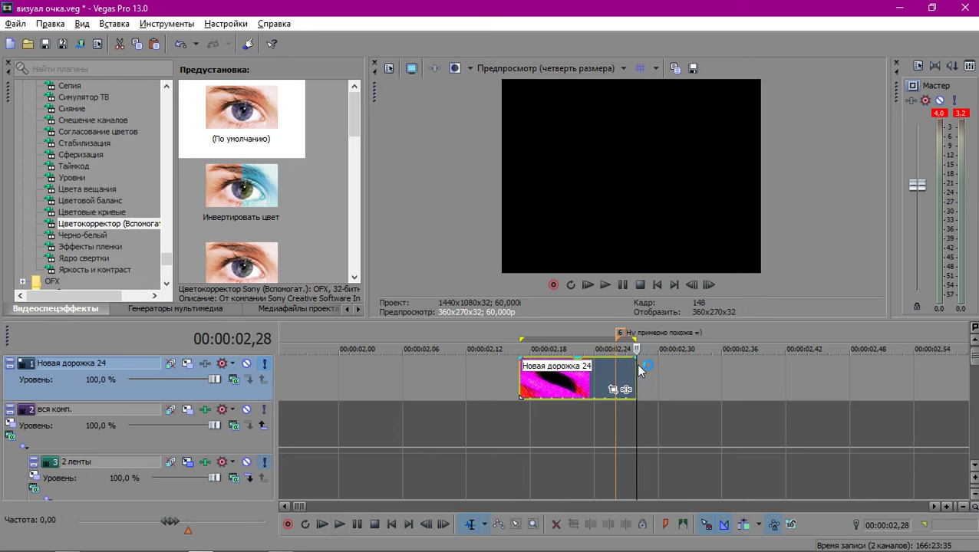
Trim the end of the rendered video event by one frame to 00:00:02,27.
key(Left)
key(Left)
drag(636, 365, 625, 370)
key(Right)
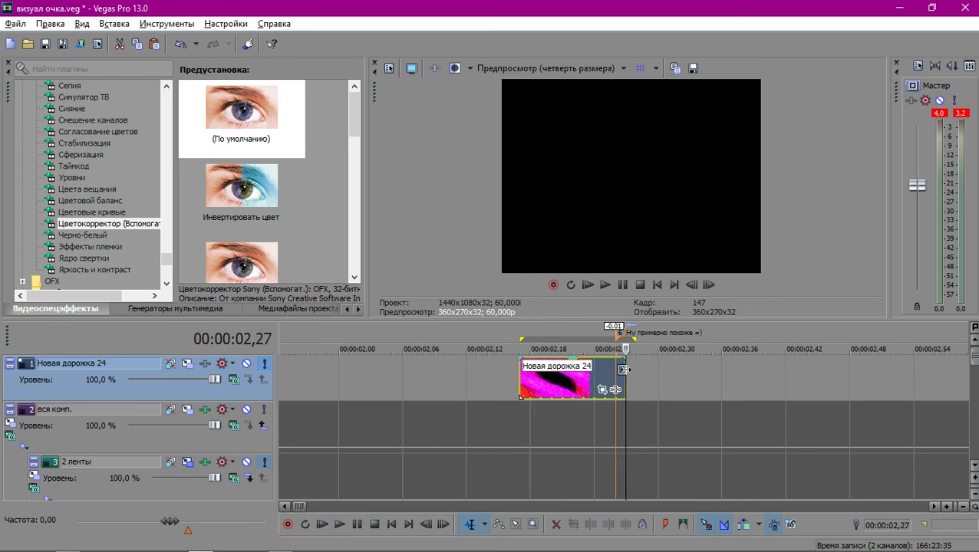
Step back through the trimmed event to 00:00:02,21 and forward to its end to examine every frame, and deselect it.
key(Left)
scroll(624, 370, up, 1)
scroll(624, 369, up, 2)
key(Right)
key(Left)
scroll(626, 375, down, 1)
key(Left)
key(Left)
key(Left)
key(Left)
key(Left)
key(Left)
key(Left)
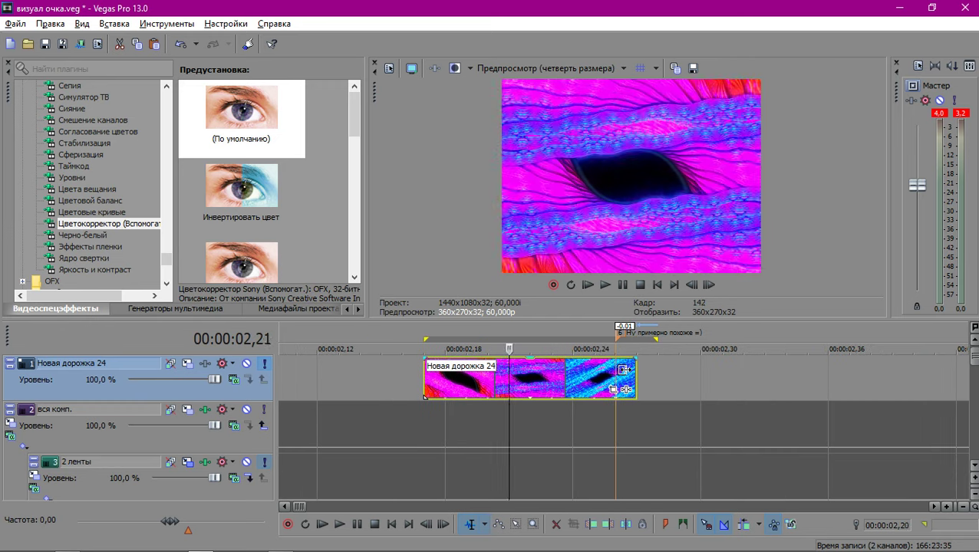
key(Right)
key(Right)
key(Right)
key(Right)
key(Right)
key(Right)
key(Right)
key(Right)
key(Right)
key(Right)
key(Right)
key(Right)
click(643, 367)
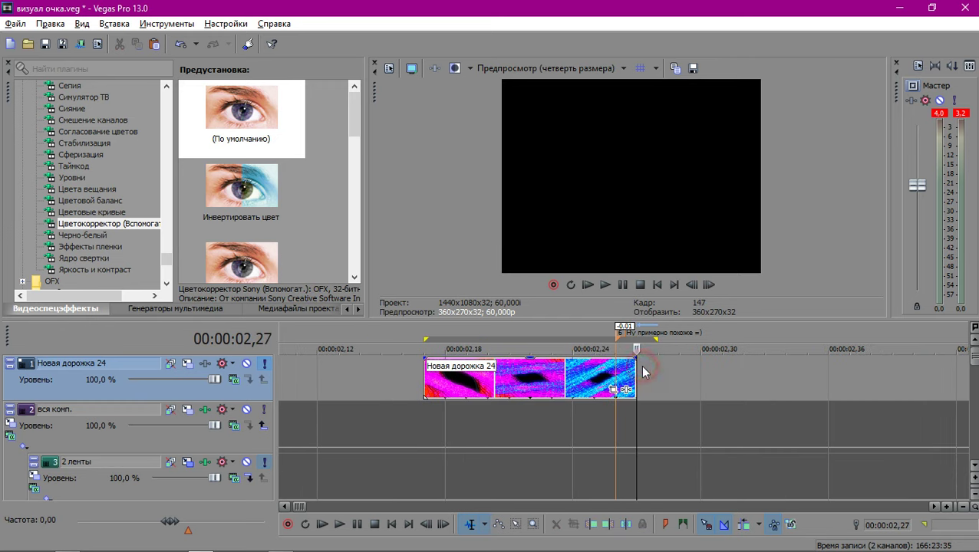
Switch from the video effect presets to the project media list.
scroll(645, 368, down, 2)
scroll(646, 368, up, 3)
scroll(642, 369, down, 3)
scroll(227, 176, down, 6)
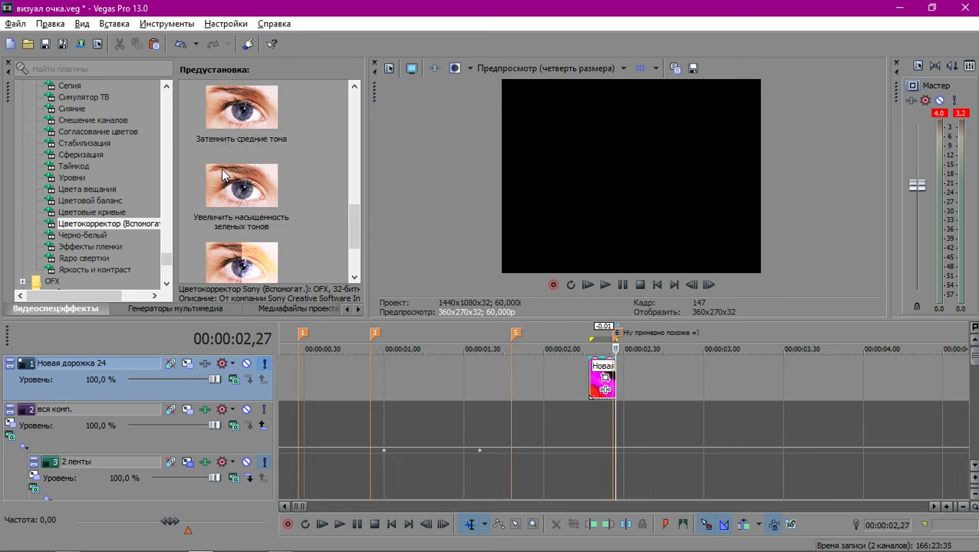
click(279, 314)
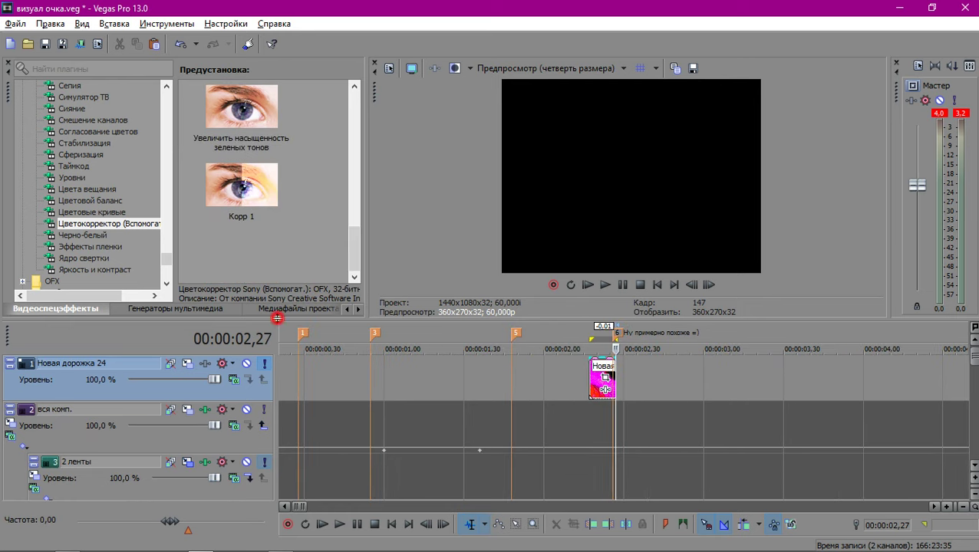
drag(280, 317, 280, 317)
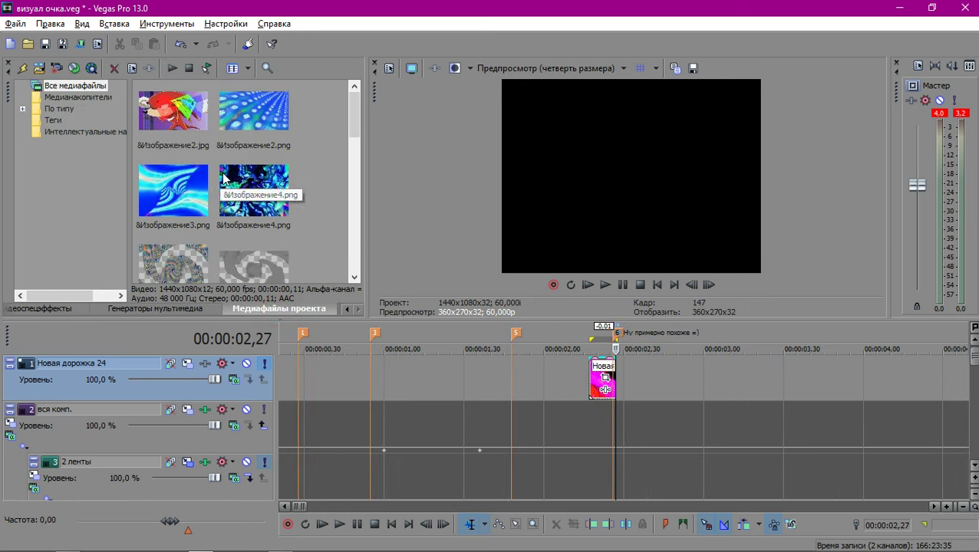
click(166, 190)
drag(165, 190, 198, 177)
scroll(260, 161, down, 1)
scroll(264, 163, up, 1)
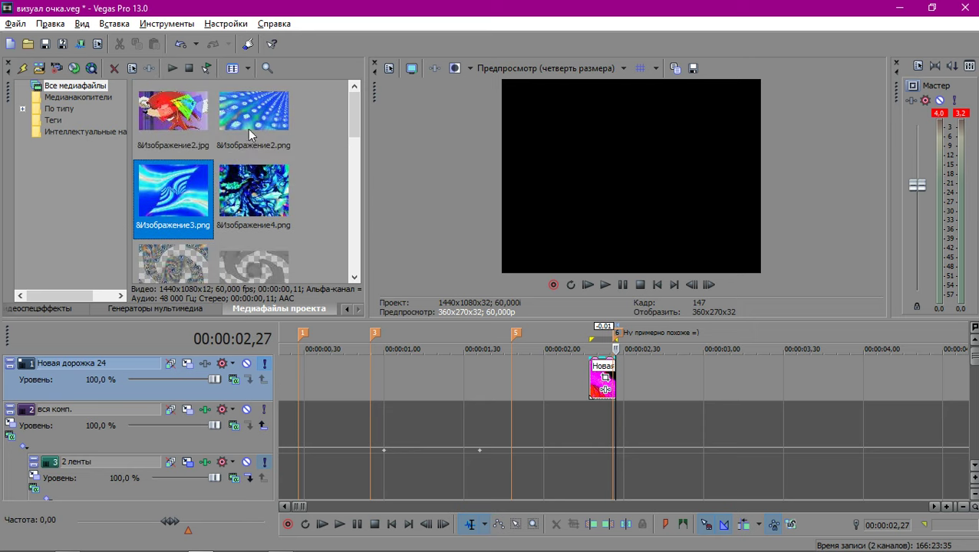
drag(240, 107, 628, 376)
click(624, 383)
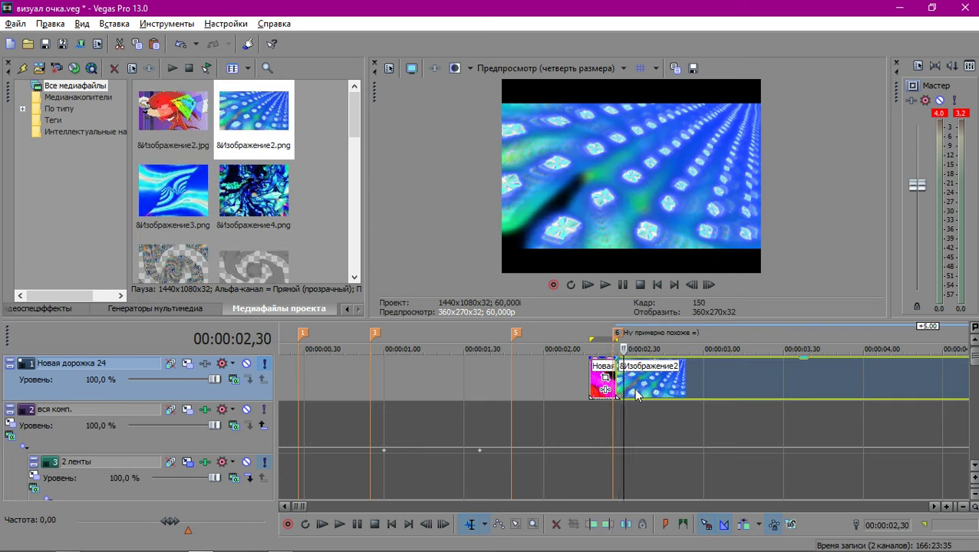
click(629, 385)
key(Delete)
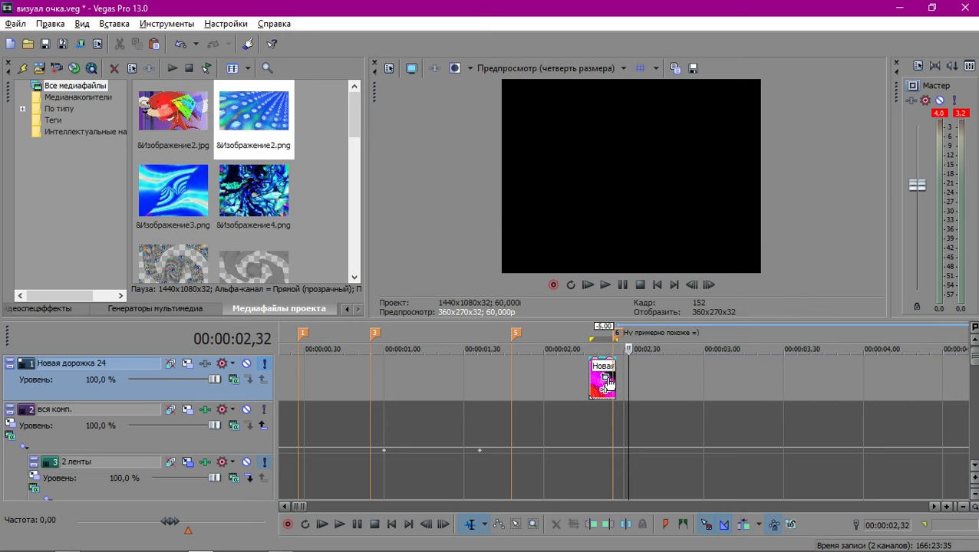
Set the preview to Предпросмотр, Полный размер and save the frame at 00:00:02,26 as the still image &Изображение27.png.
scroll(606, 380, up, 5)
click(556, 371)
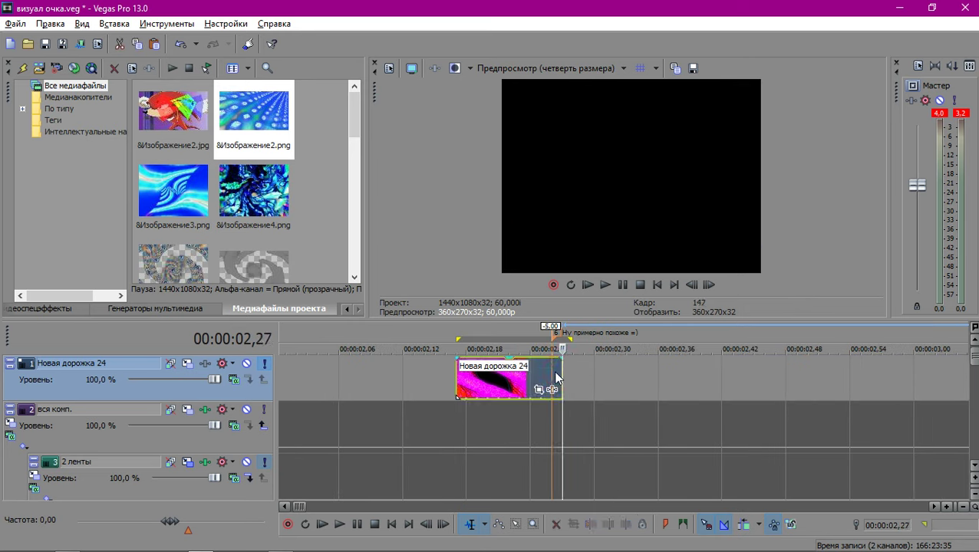
click(553, 370)
click(575, 69)
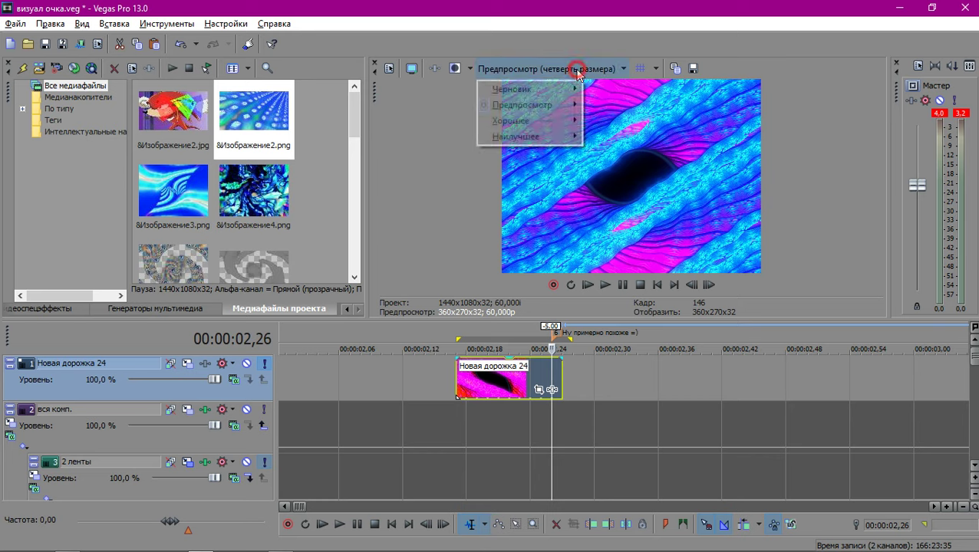
mouse_move(564, 109)
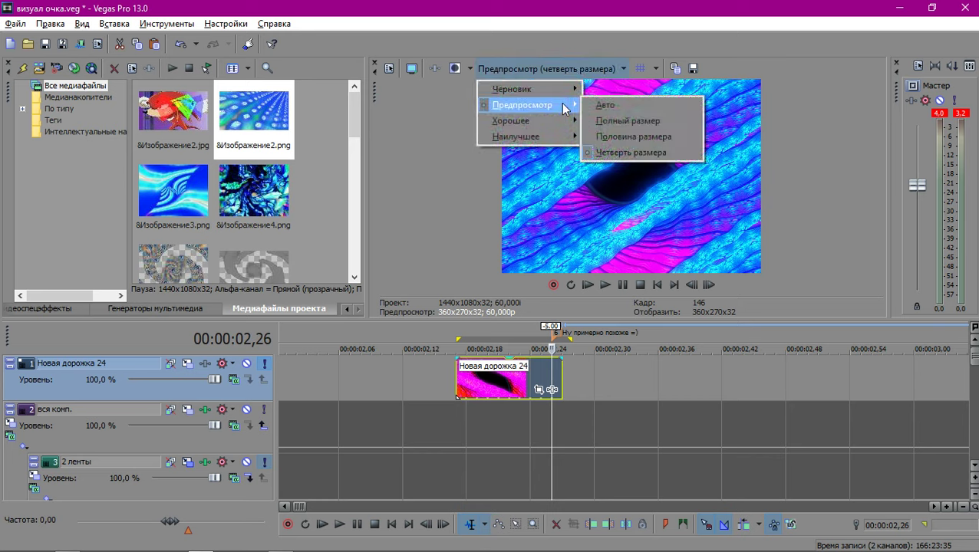
click(535, 26)
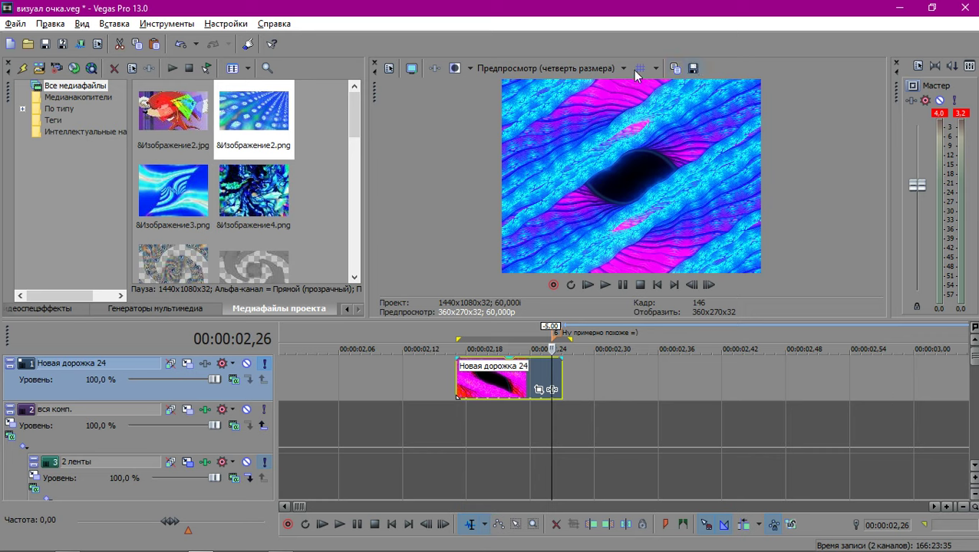
click(543, 66)
mouse_move(524, 103)
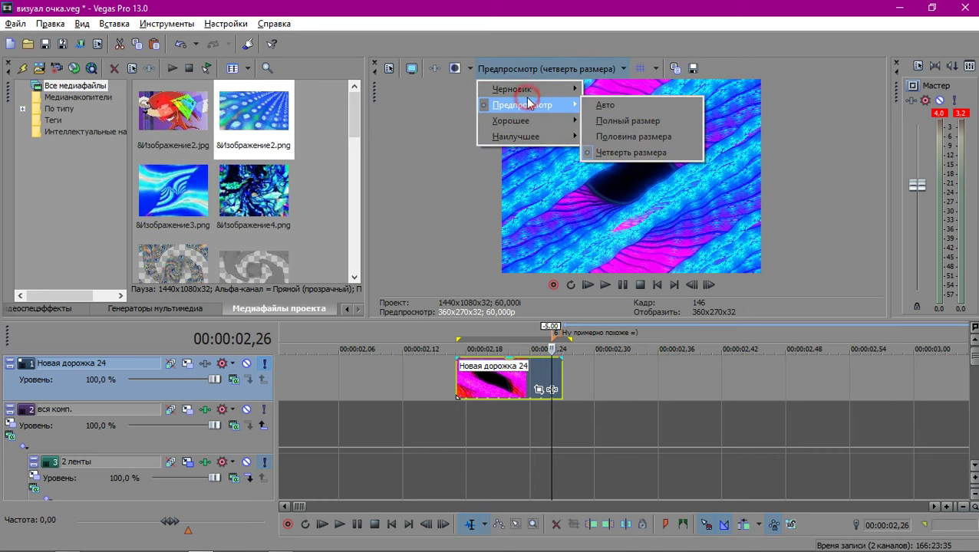
click(638, 121)
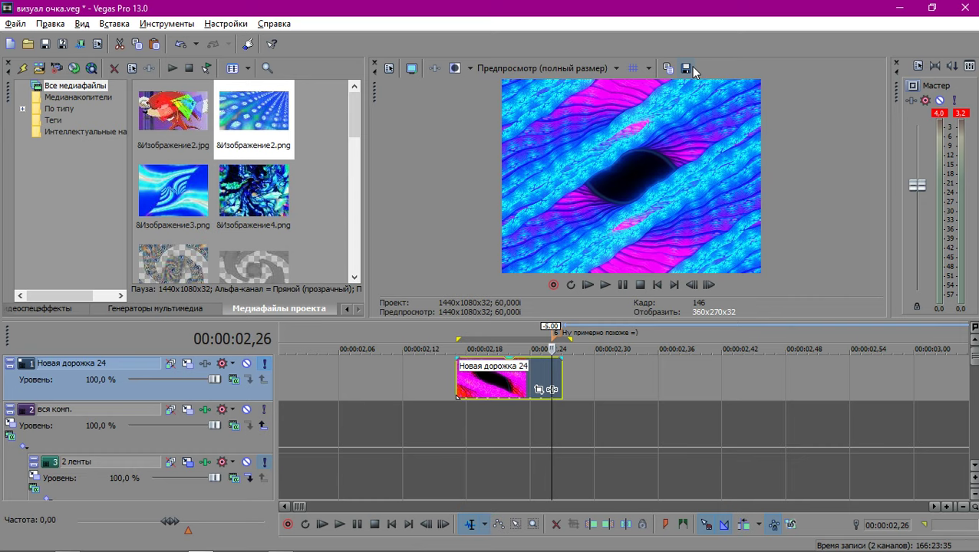
click(686, 72)
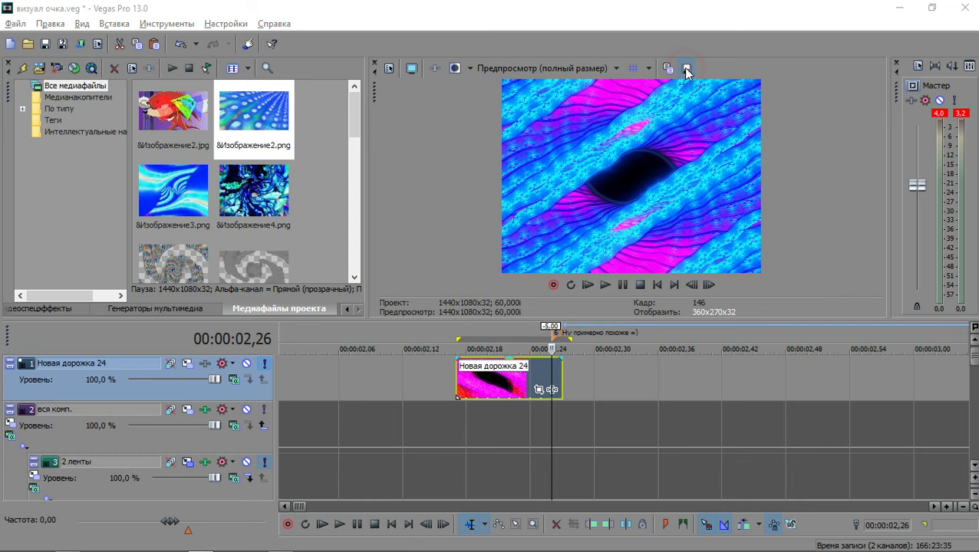
click(938, 514)
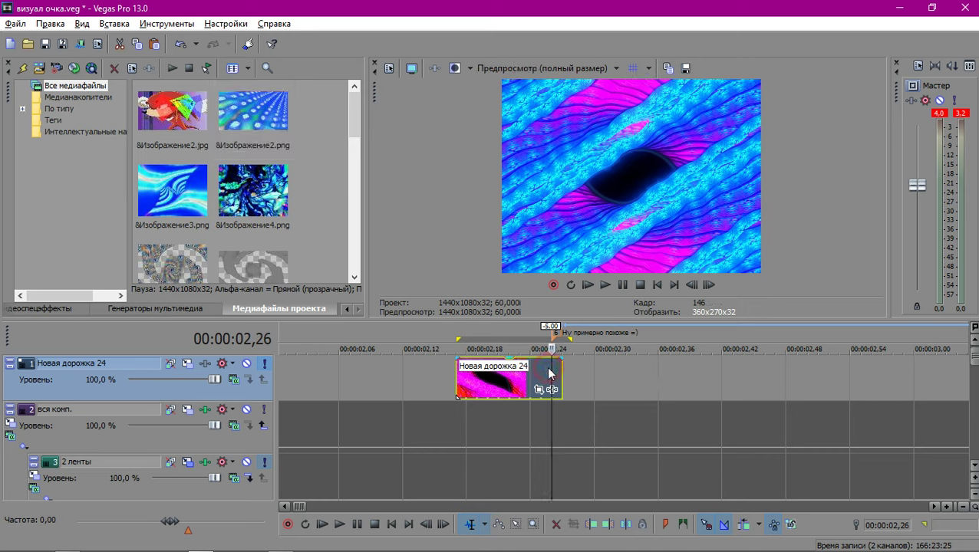
Place &Изображение27.png on the track Новая дорожка 24, overlapping the rendered clip.
scroll(194, 165, down, 6)
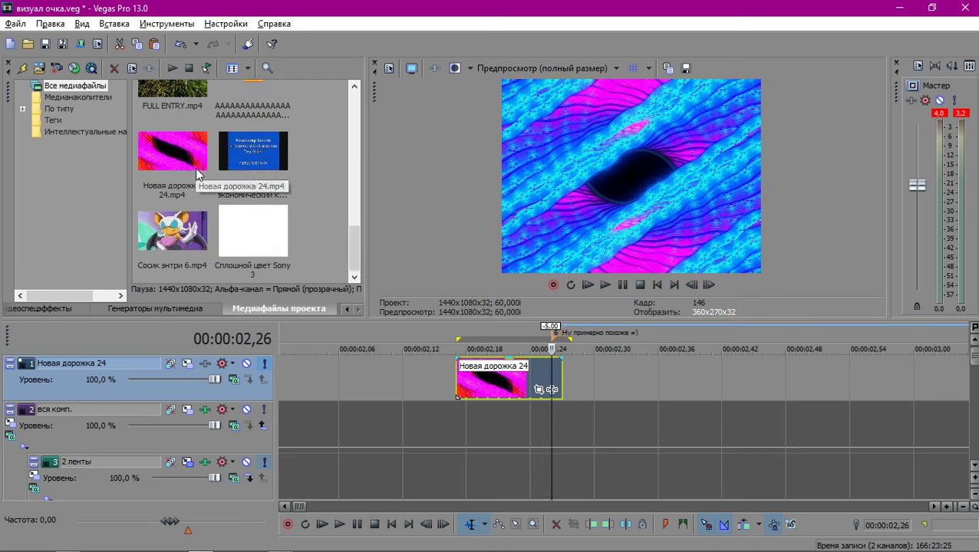
scroll(196, 176, up, 5)
drag(175, 196, 564, 389)
drag(567, 386, 481, 381)
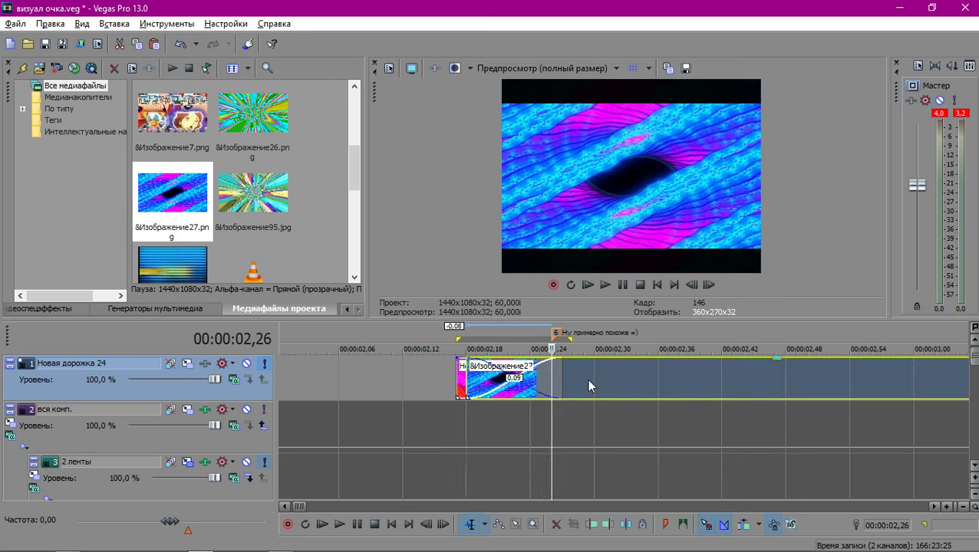
Turn off Сохранить соотношение сторон in the properties of the &Изображение27 event.
right_click(588, 380)
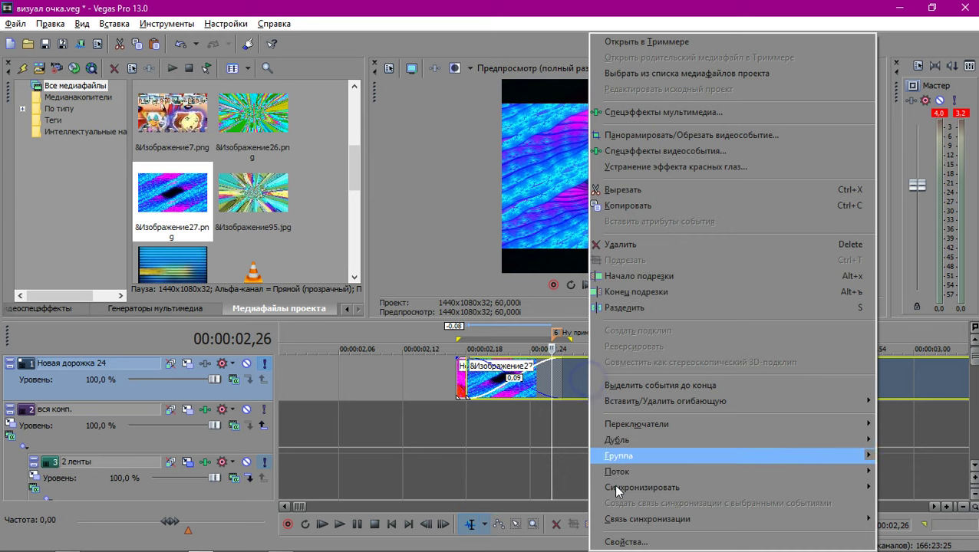
click(622, 541)
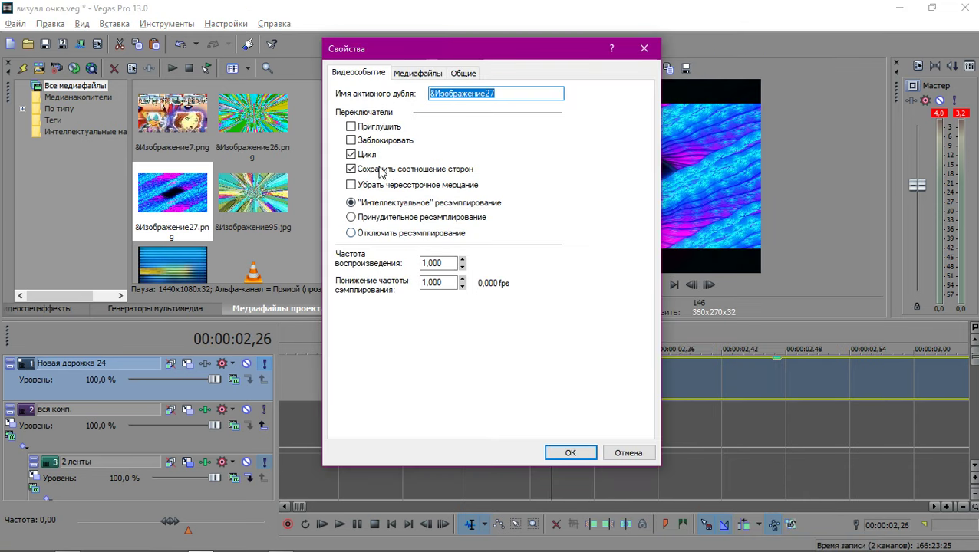
click(351, 169)
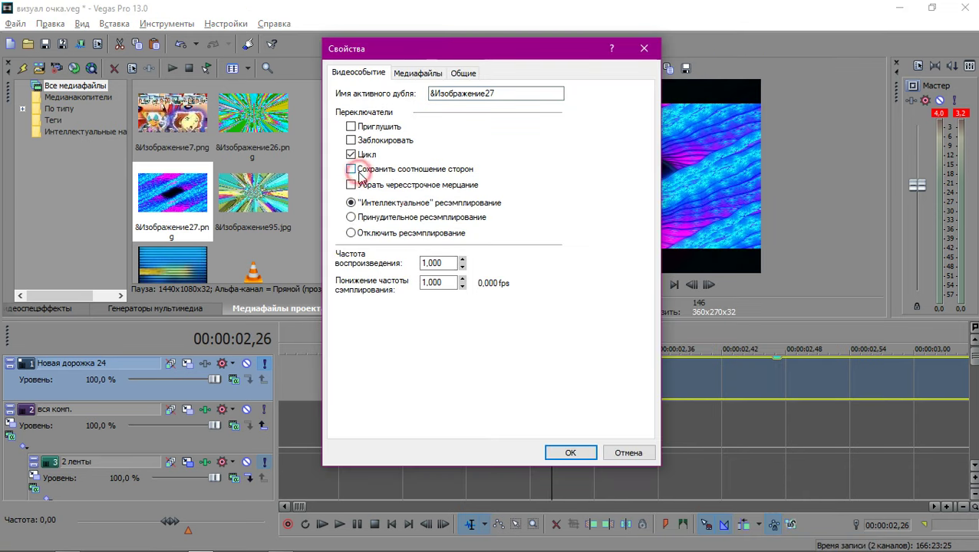
click(567, 452)
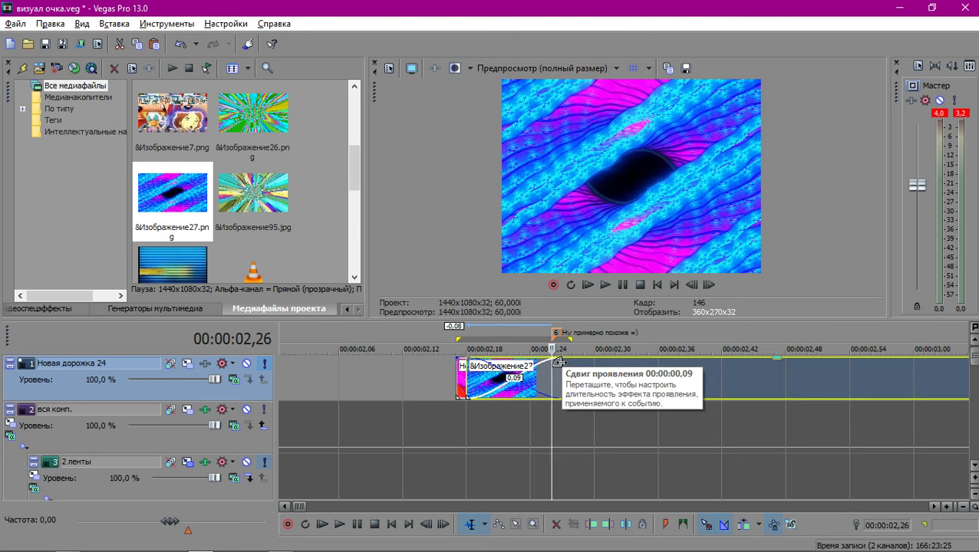
Save the project and move the &Изображение27 event so it starts right where the rendered clip ends.
key(space)
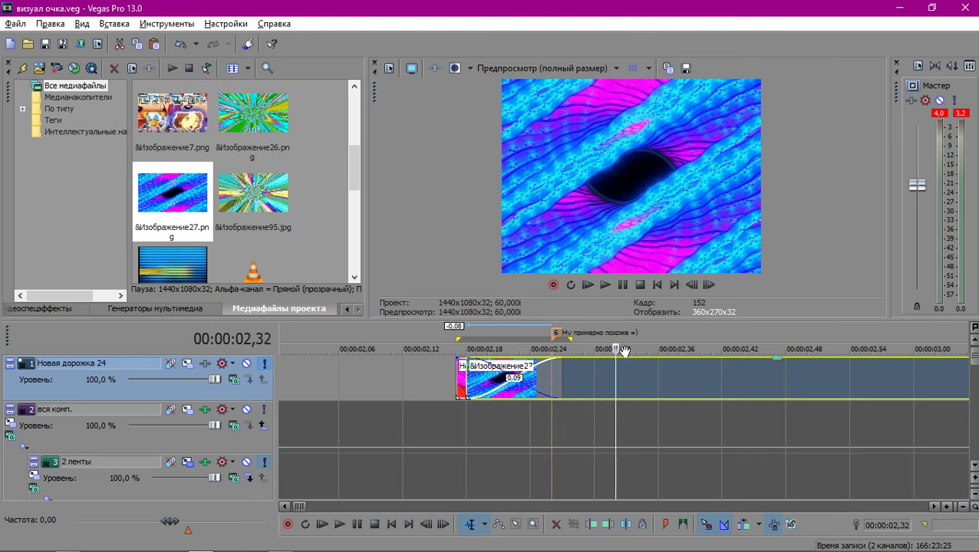
drag(614, 377, 719, 385)
Solo video track 9 with the FULL ENTRY reference and play it from 00:00:08,51.
scroll(535, 491, down, 4)
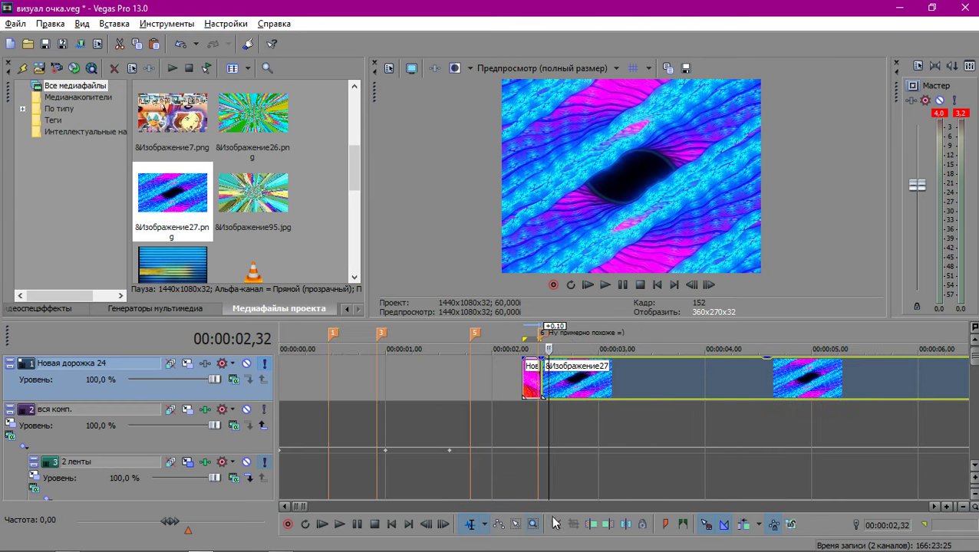
scroll(626, 452, down, 6)
scroll(645, 437, up, 3)
scroll(645, 437, down, 2)
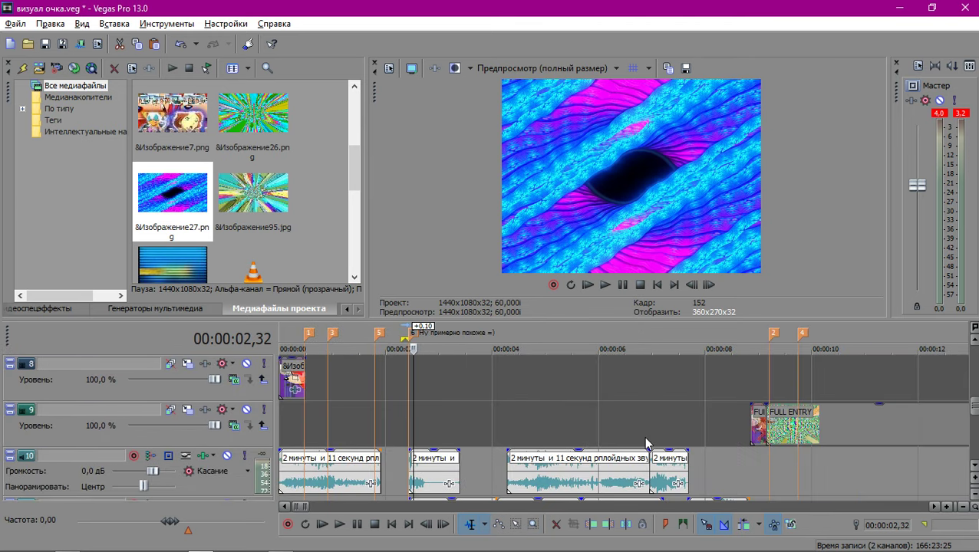
scroll(643, 436, down, 2)
click(519, 422)
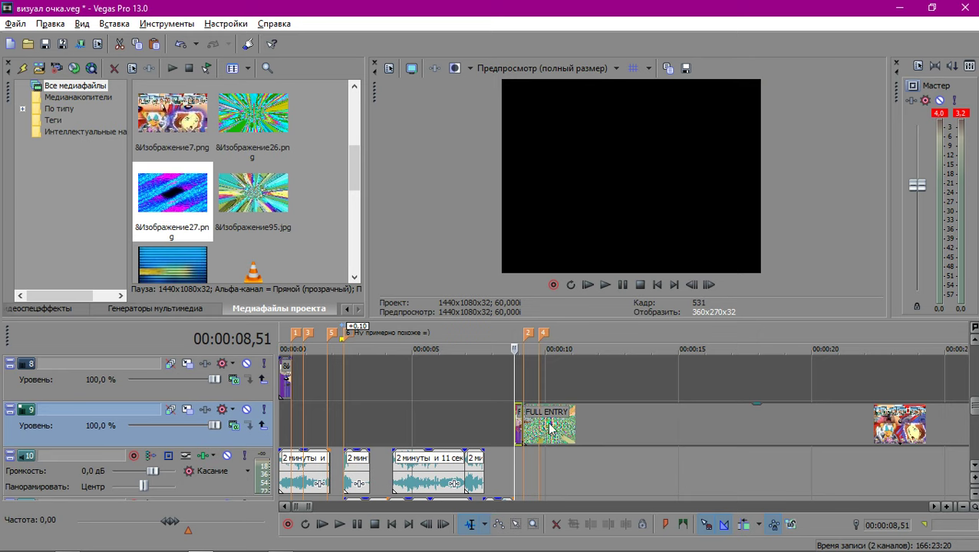
scroll(549, 423, up, 4)
key(space)
key(space)
click(264, 409)
key(space)
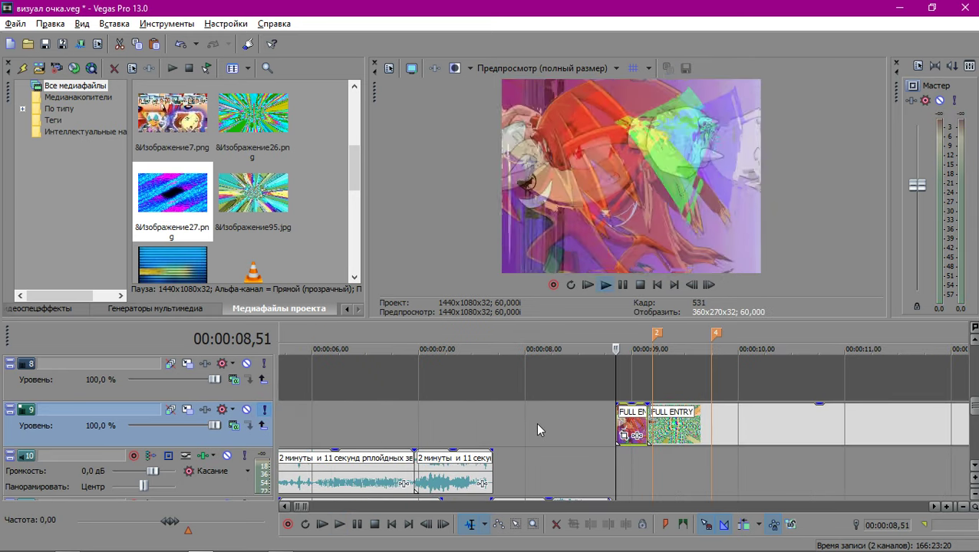
Play FULL ENTRY around 00:00:11,39 and step back to 00:00:11,19 and forward to 00:00:11,25 to examine the frames.
scroll(537, 424, down, 4)
scroll(641, 432, up, 5)
scroll(641, 430, down, 4)
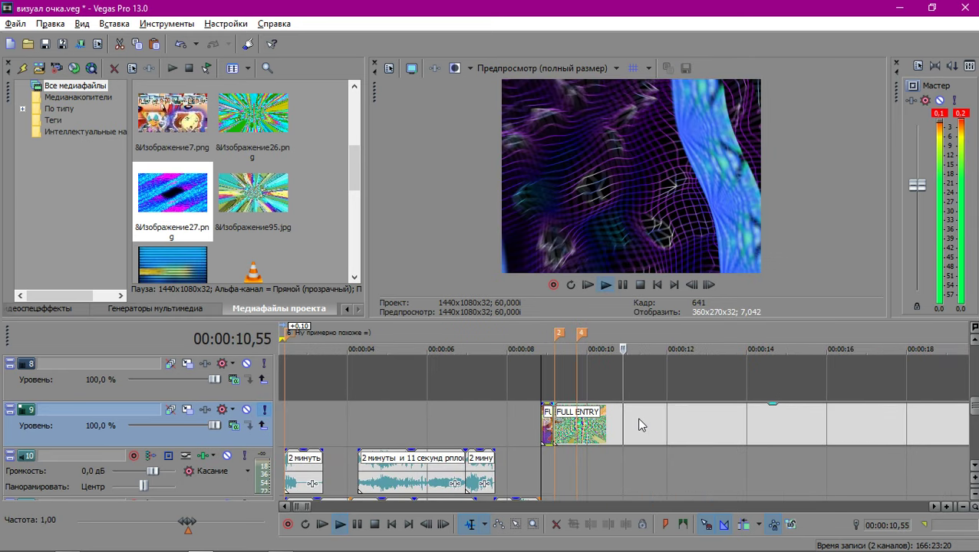
scroll(649, 424, up, 5)
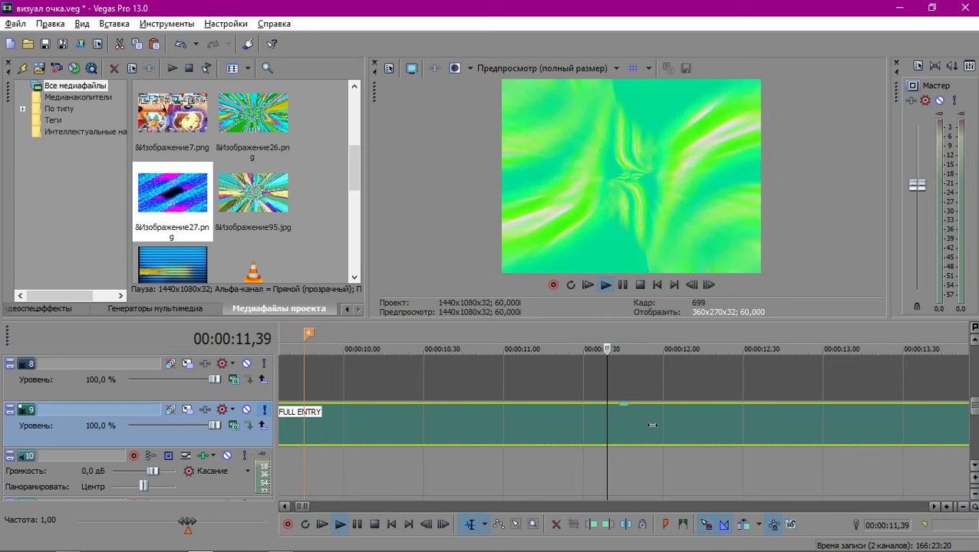
key(space)
key(Left)
key(Left)
key(Left)
key(Left)
key(Left)
key(Left)
key(Left)
key(Left)
key(Left)
key(Left)
key(Left)
key(Left)
key(Left)
key(Left)
key(Left)
key(Left)
key(Left)
key(Left)
key(Left)
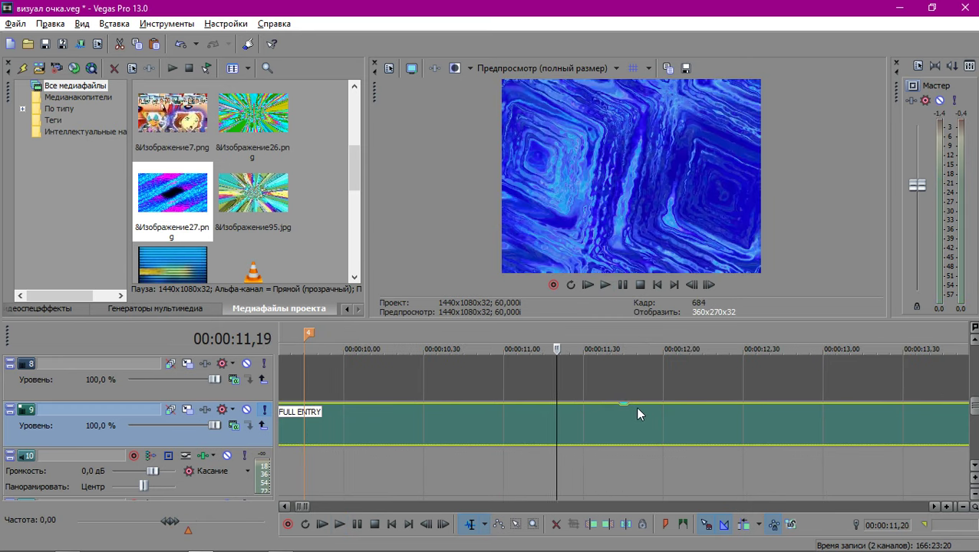
key(Right)
key(Right)
key(Right)
key(Right)
key(Right)
key(Right)
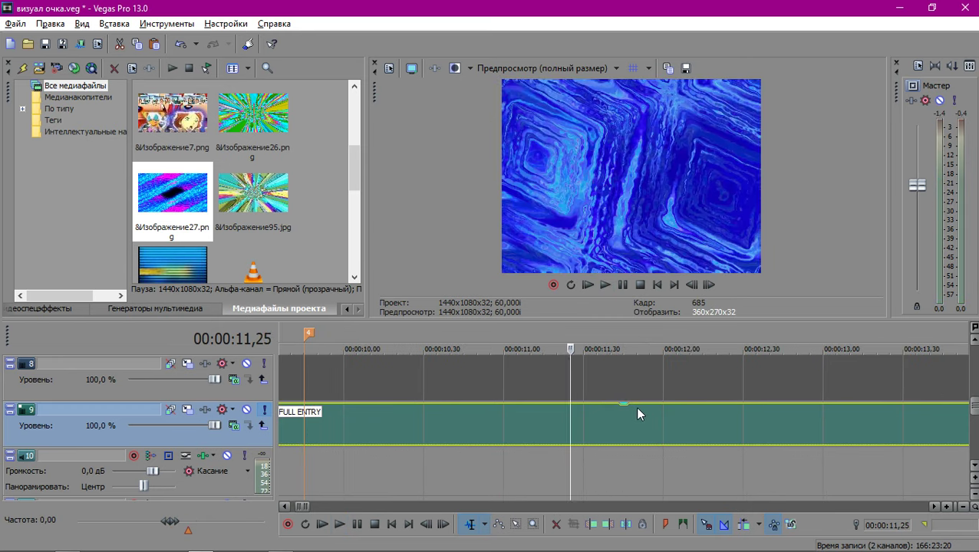
Step back and forth through FULL ENTRY between 00:00:11,10 and 00:00:11,26 to examine how the ribbon pattern changes.
key(Left)
key(Left)
key(Left)
key(Left)
key(Left)
key(Left)
key(Left)
key(Left)
key(Left)
key(Left)
key(Left)
key(Left)
key(Left)
key(Left)
key(Left)
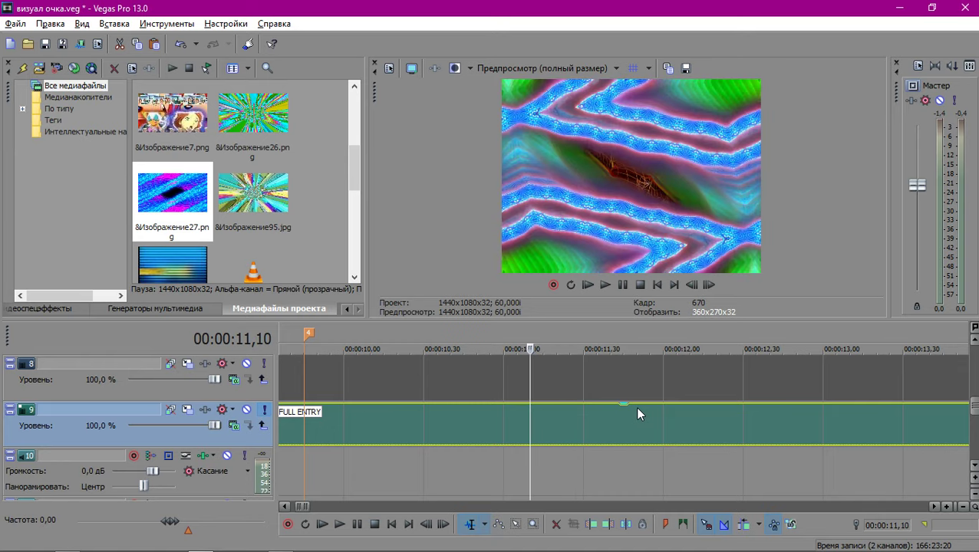
key(Right)
key(Right)
key(Right)
key(Right)
key(Right)
key(Right)
key(Right)
key(Right)
key(Right)
key(Right)
key(Right)
key(Right)
key(Right)
key(Right)
key(Right)
key(Right)
key(Right)
key(Left)
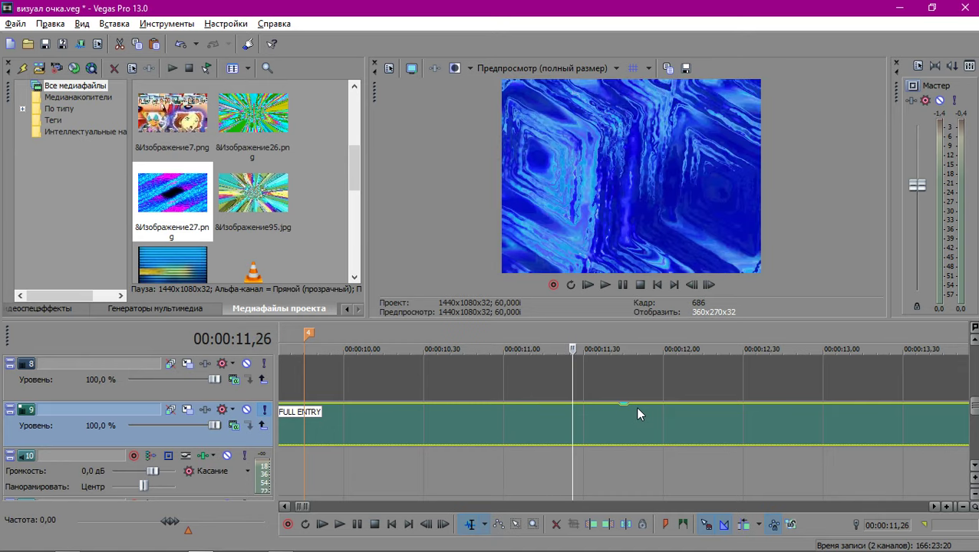
key(Left)
key(Left)
key(Left)
key(Left)
key(Left)
key(Left)
key(Left)
key(Left)
key(Left)
key(Left)
key(Left)
key(Left)
key(Left)
key(Left)
key(Left)
key(Left)
Play FULL ENTRY repeatedly from 00:00:11,10 to examine the motion of the passage up to 00:00:11,50.
key(space)
key(space)
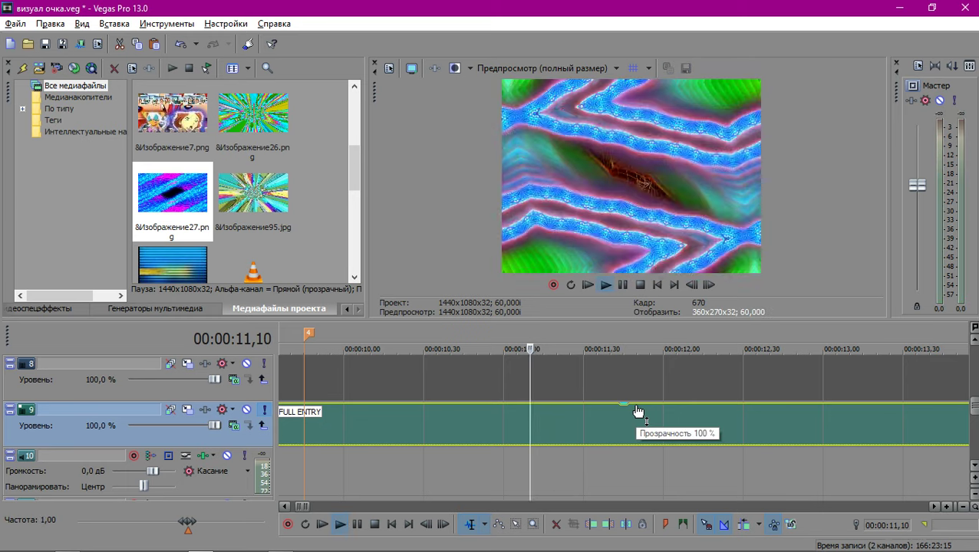
key(space)
scroll(638, 412, down, 5)
key(space)
scroll(612, 409, up, 6)
key(space)
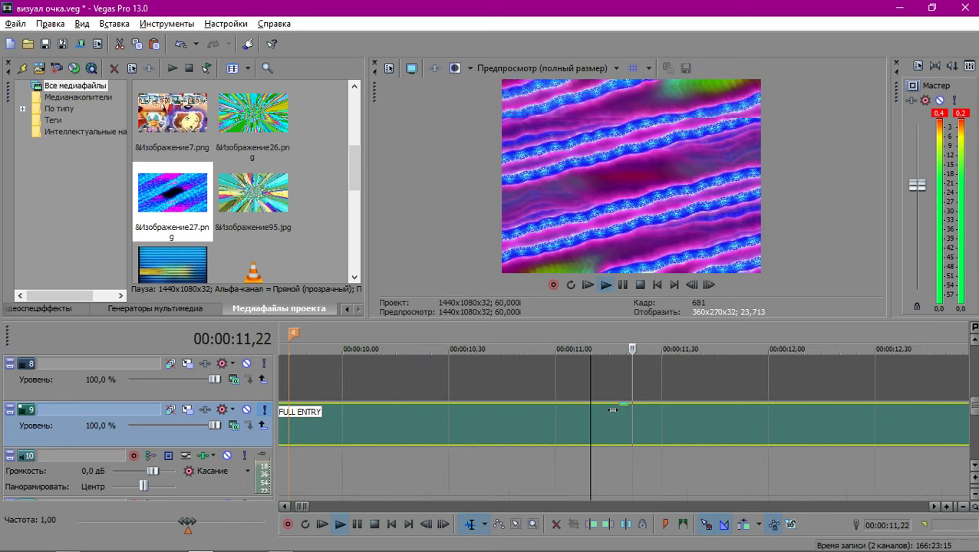
key(space)
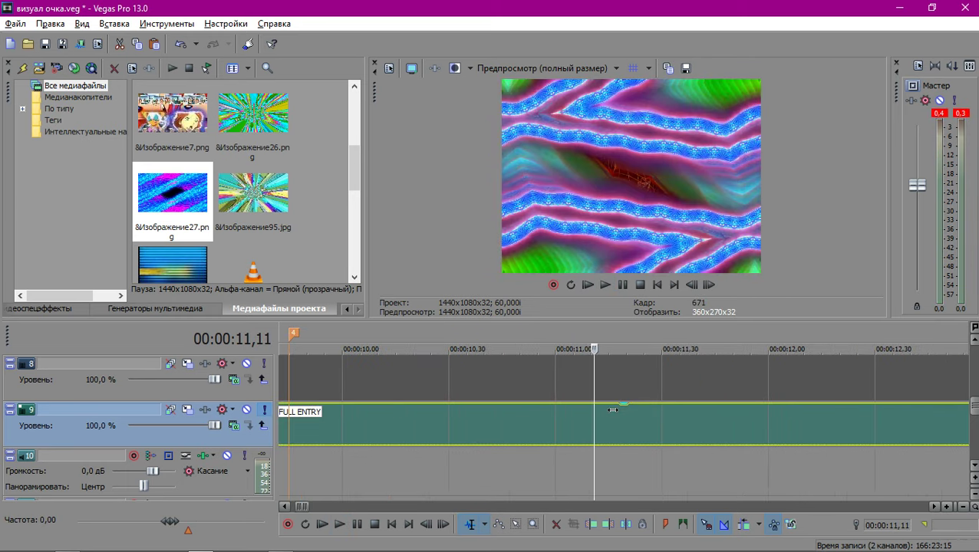
key(space)
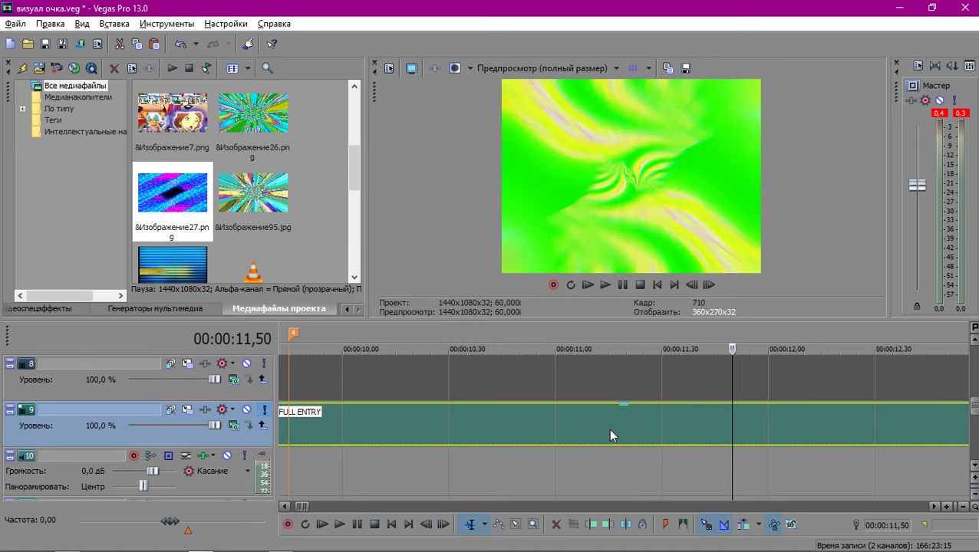
Place the playhead on the &Изображение27 clip on track 1 at 00:00:03,24 and save the project.
key(Return)
middle_click(619, 457)
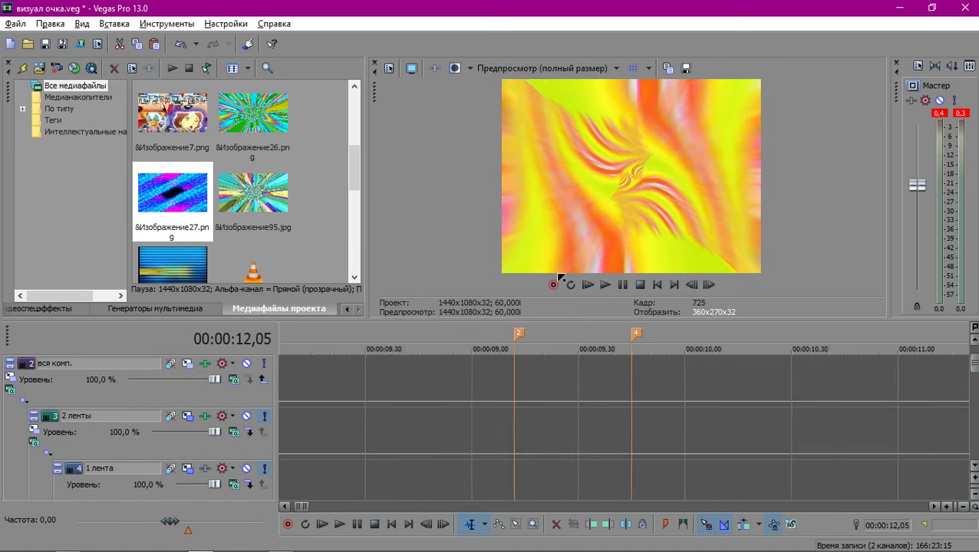
scroll(611, 370, down, 4)
click(435, 368)
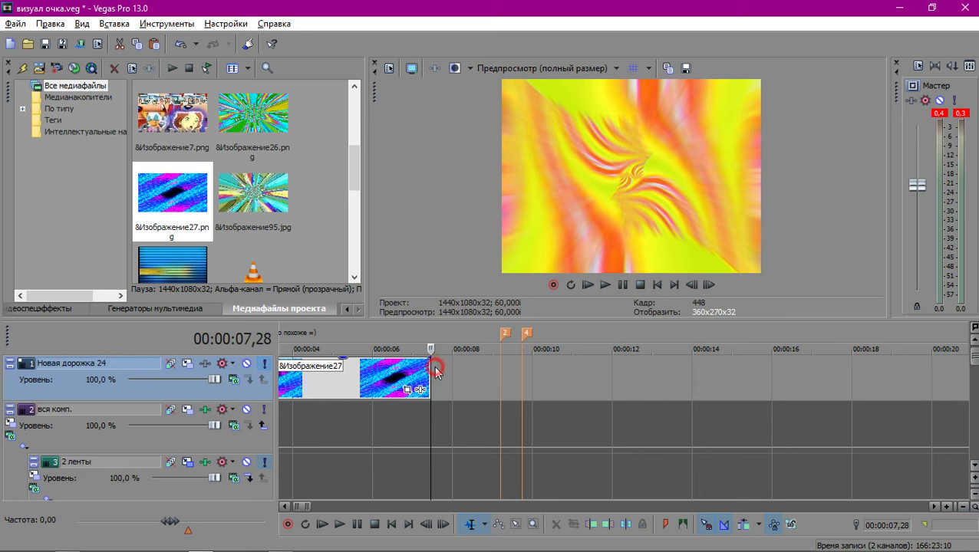
scroll(460, 371, up, 3)
key(Left)
scroll(486, 390, up, 1)
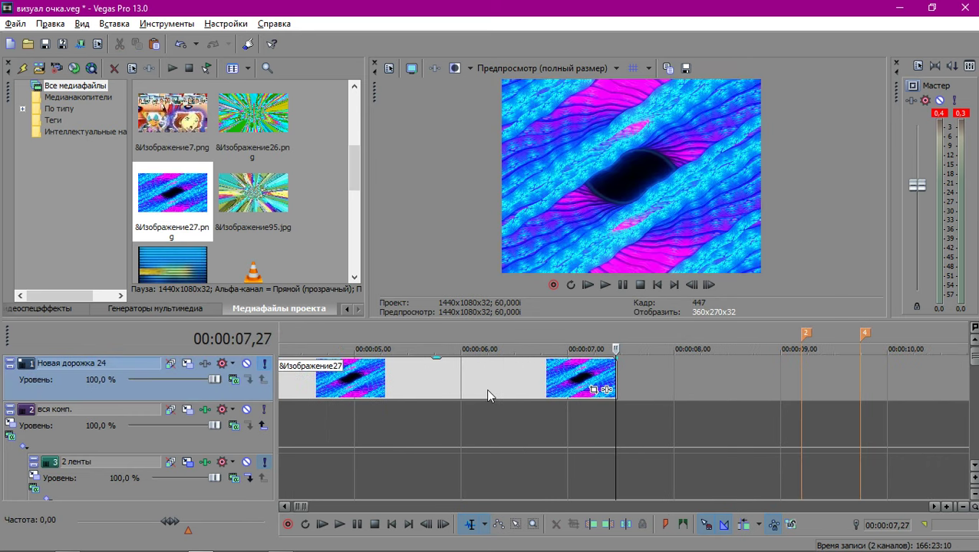
scroll(485, 388, down, 4)
click(370, 382)
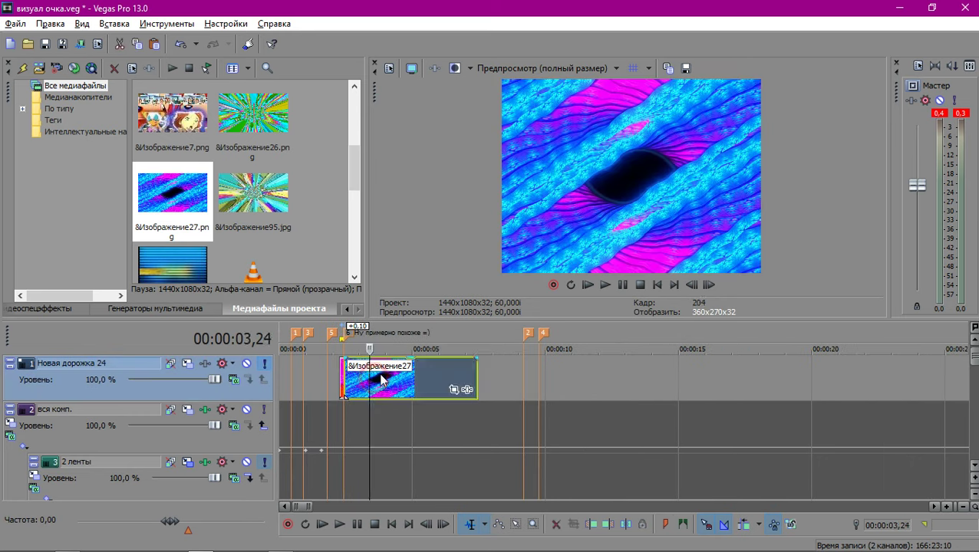
key(ctrl+s)
Apply the S_InfiniteZoom video effect to the &Изображение27 clip.
click(182, 307)
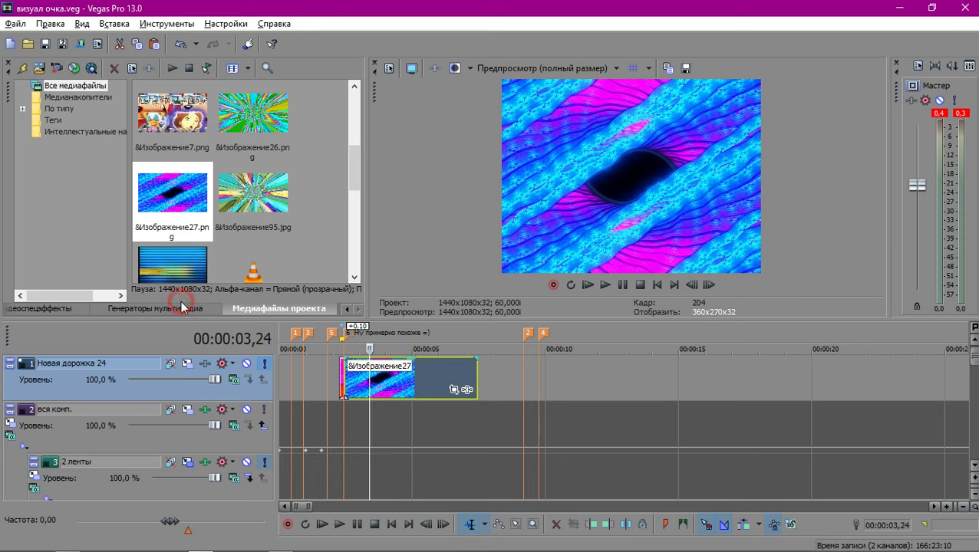
click(65, 308)
scroll(96, 215, down, 4)
scroll(103, 233, up, 4)
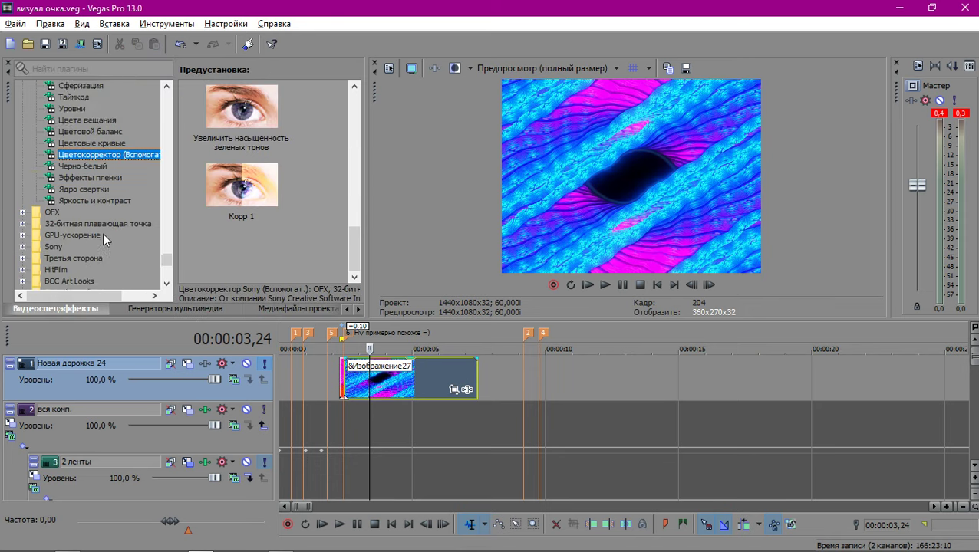
scroll(88, 234, up, 15)
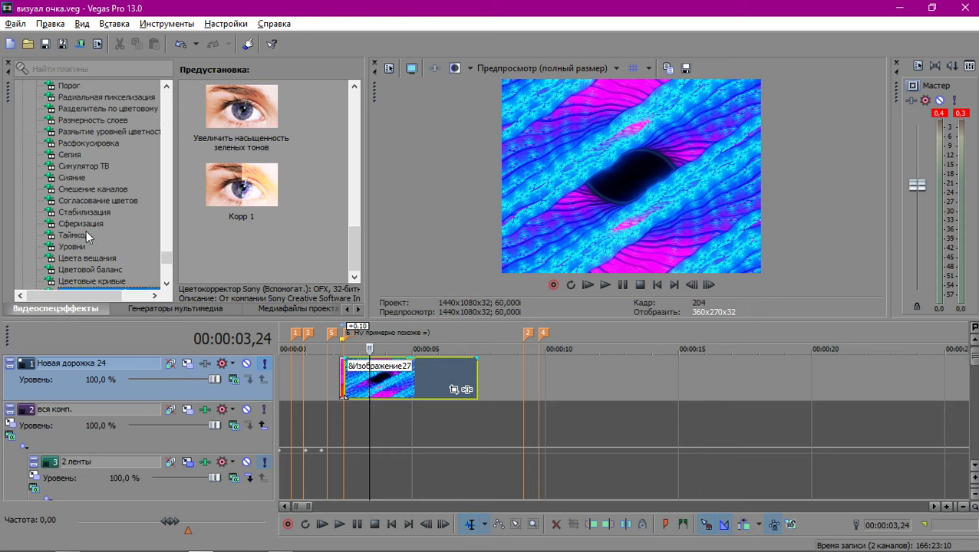
scroll(86, 230, up, 15)
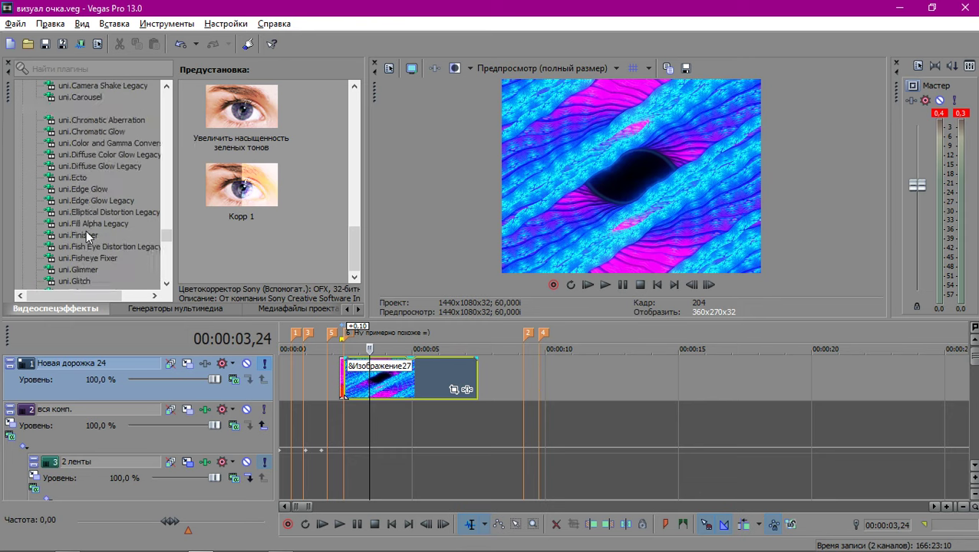
scroll(86, 230, up, 20)
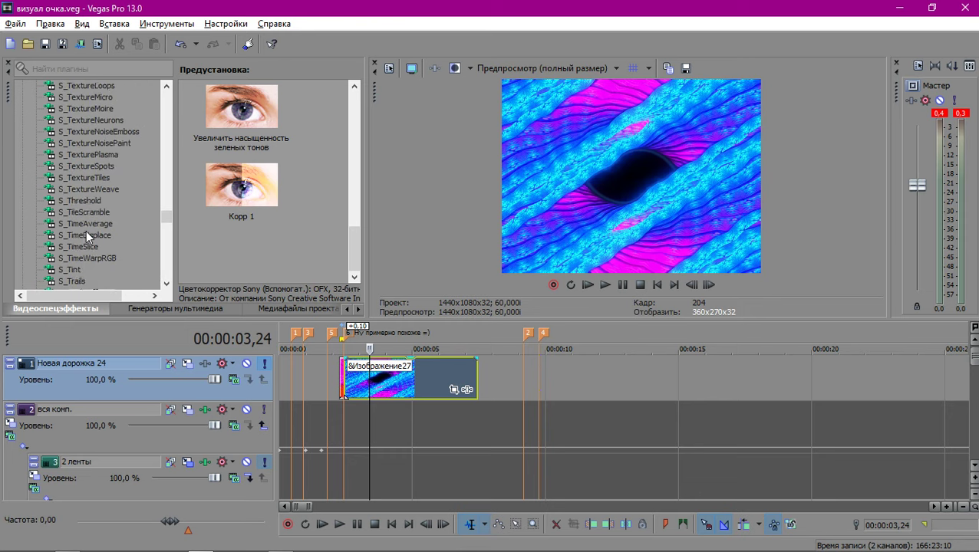
scroll(86, 231, up, 20)
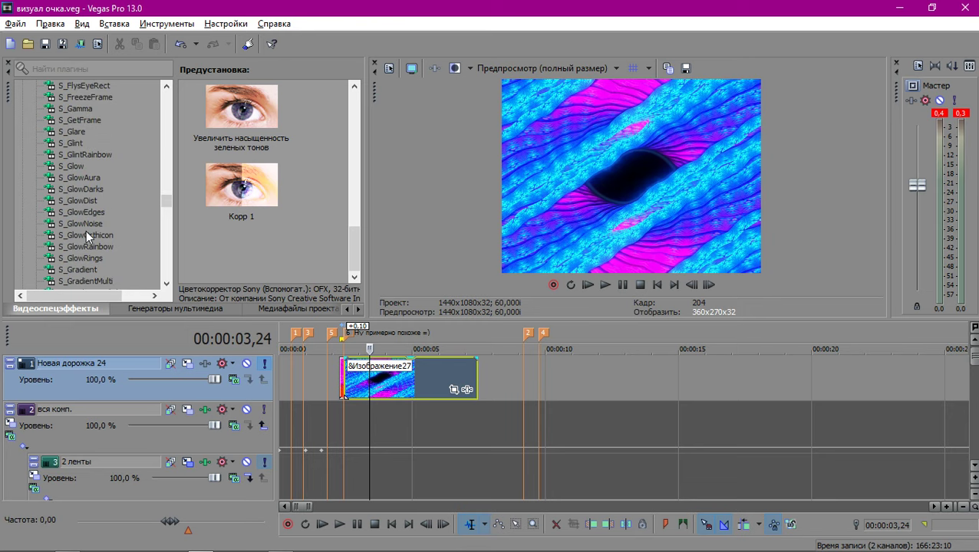
scroll(86, 230, up, 20)
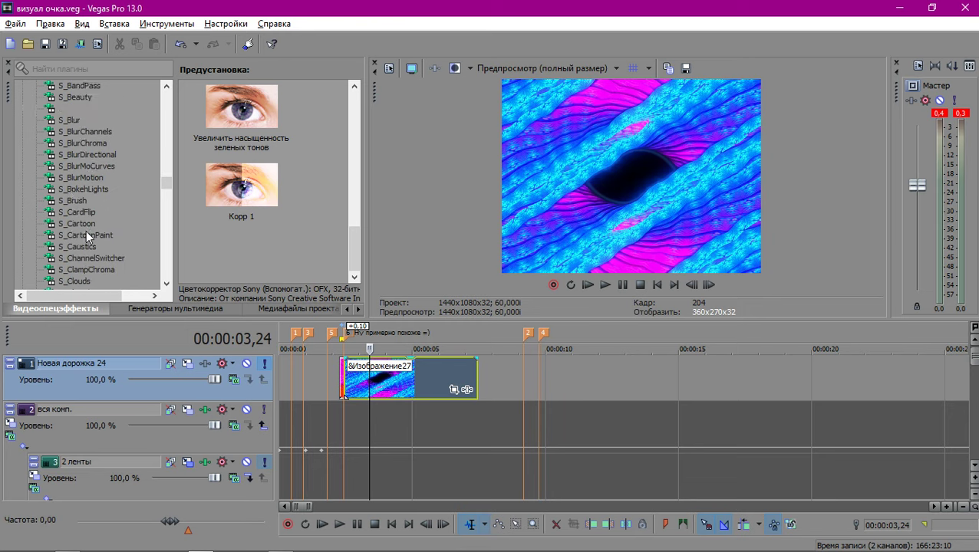
scroll(86, 230, down, 17)
scroll(86, 230, down, 15)
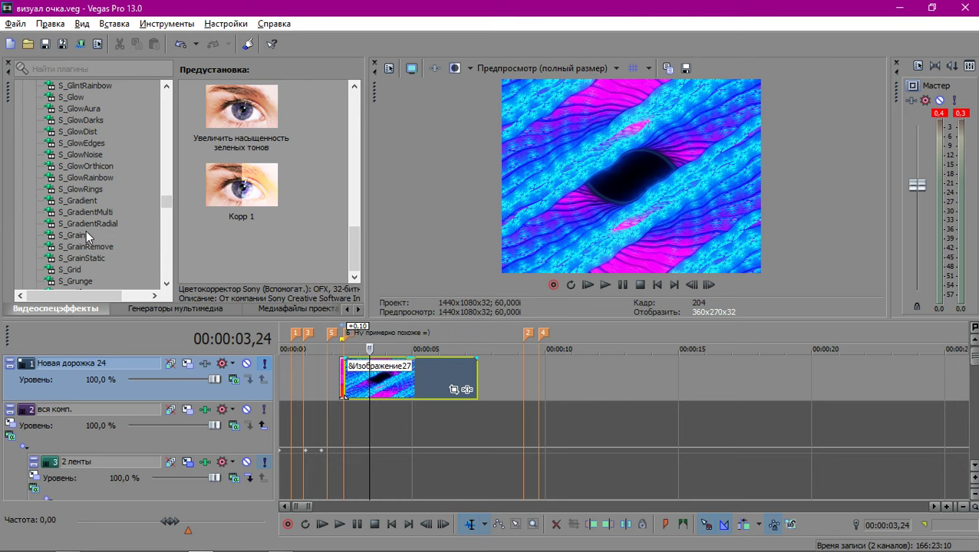
drag(76, 153, 416, 403)
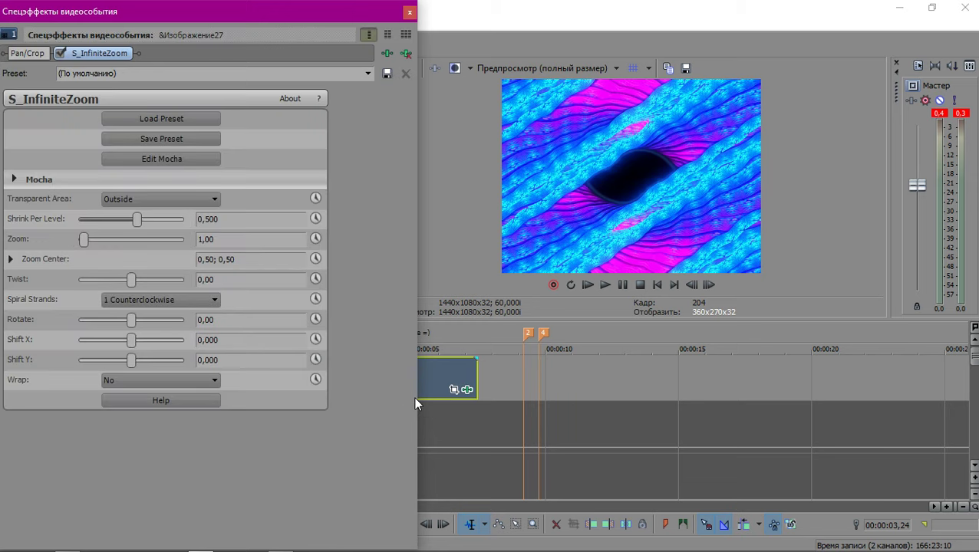
Set the S_InfiniteZoom Transparent Area to Inside, keeping the default preset and Rotate at 0,00.
scroll(464, 370, up, 3)
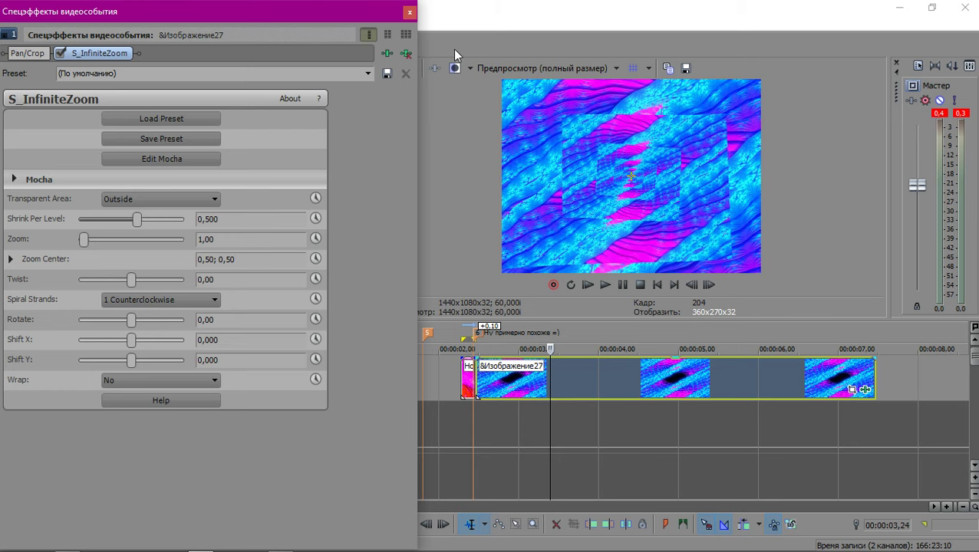
click(368, 74)
click(342, 74)
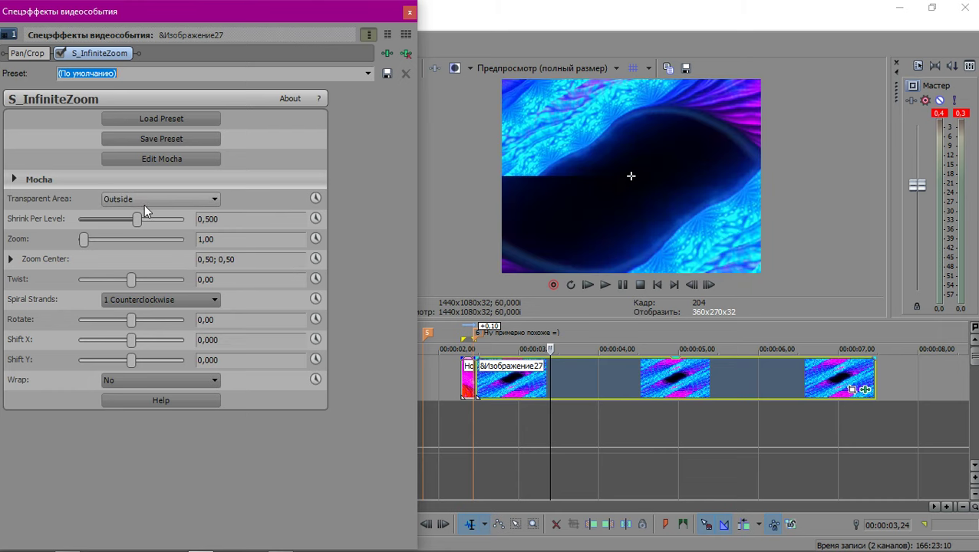
scroll(142, 201, up, 1)
scroll(142, 200, up, 1)
scroll(142, 201, down, 1)
click(129, 203)
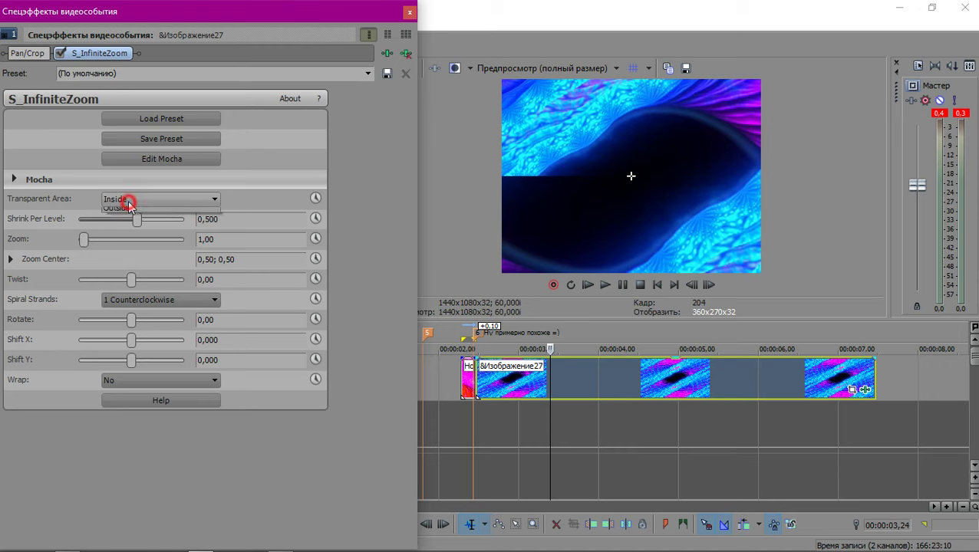
click(129, 201)
mouse_move(129, 321)
mouse_down()
mouse_move(116, 323)
mouse_move(125, 322)
mouse_up()
double_click(125, 322)
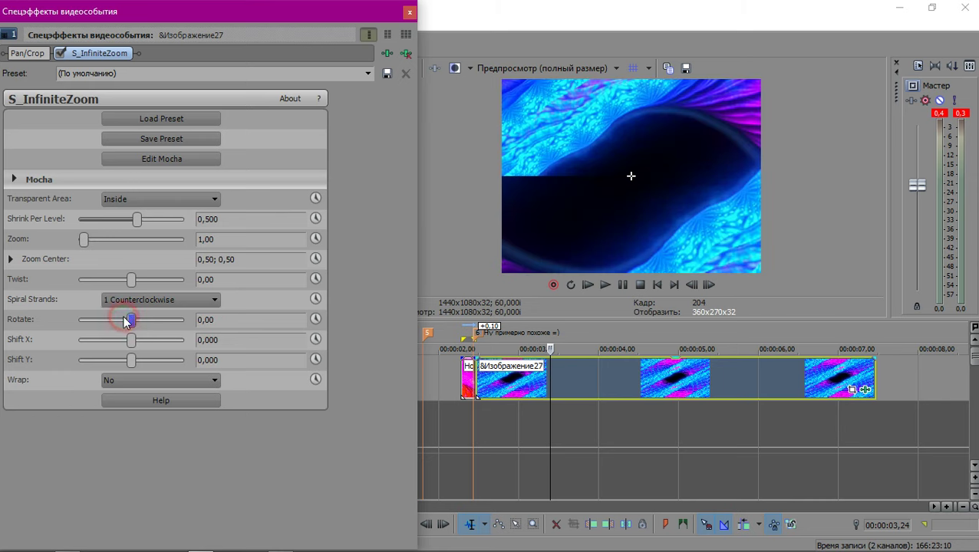
Keep Wrap at No and set Spiral Strands to No Spiral.
click(142, 379)
click(141, 380)
click(138, 300)
click(138, 302)
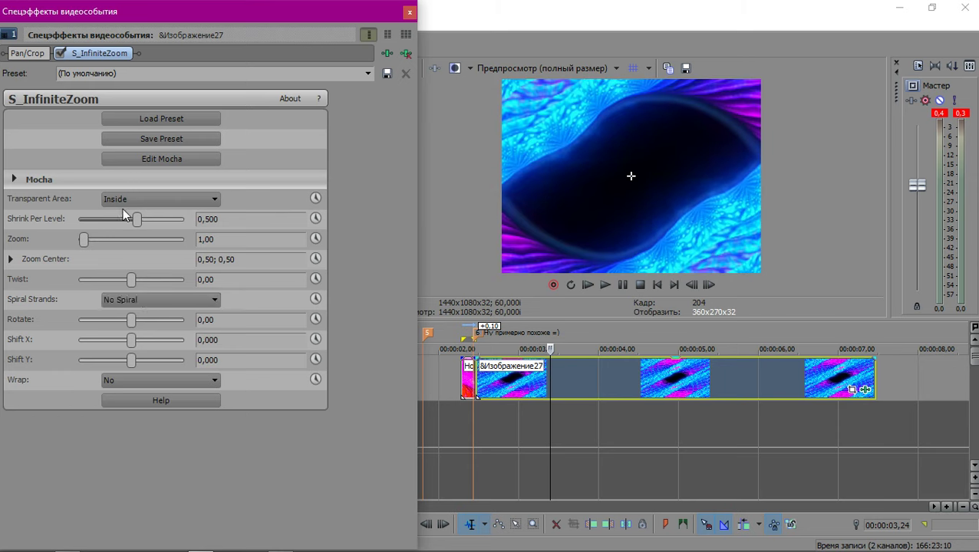
Lower Shrink Per Level to 0,025 and Zoom to 0,00.
drag(137, 219, 129, 223)
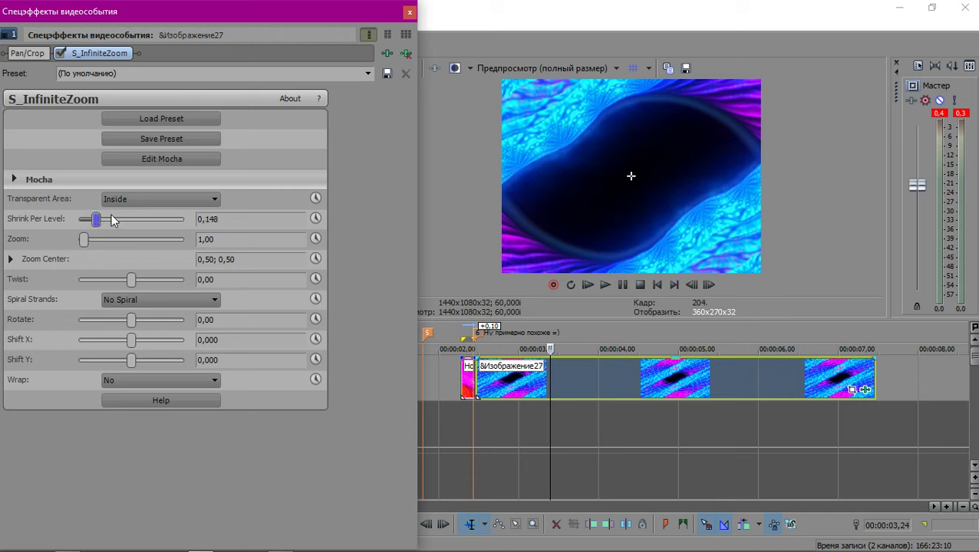
drag(113, 221, 173, 220)
click(83, 222)
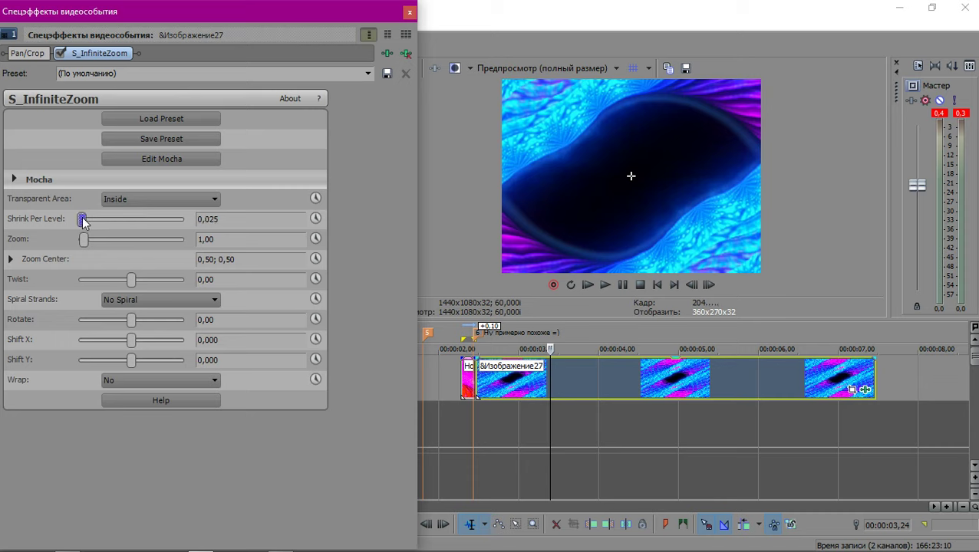
drag(87, 242, 66, 246)
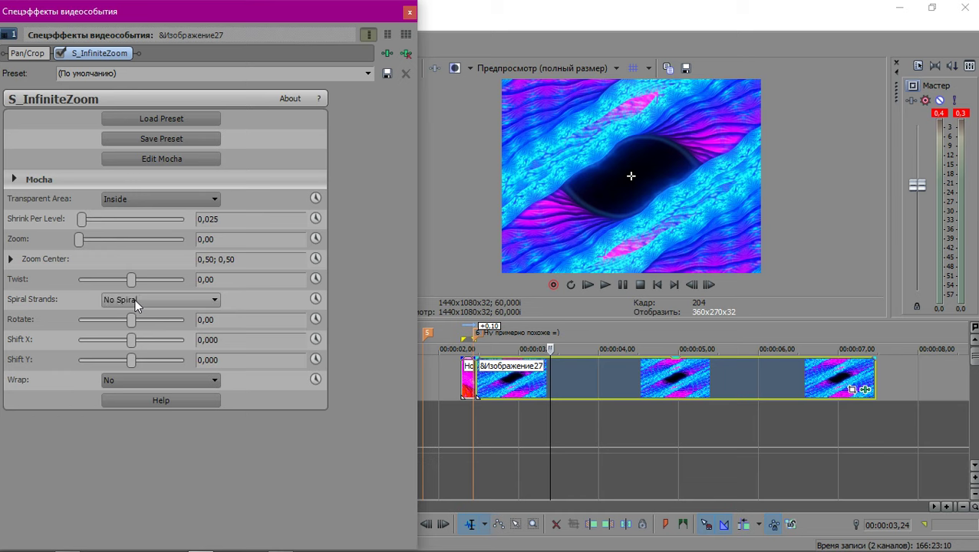
Set Spiral Strands to 1 Clockwise and Shrink Per Level to about 0,166.
scroll(132, 300, down, 1)
scroll(132, 300, up, 2)
scroll(122, 299, up, 1)
scroll(122, 298, down, 2)
scroll(122, 297, up, 1)
drag(81, 239, 205, 221)
click(81, 219)
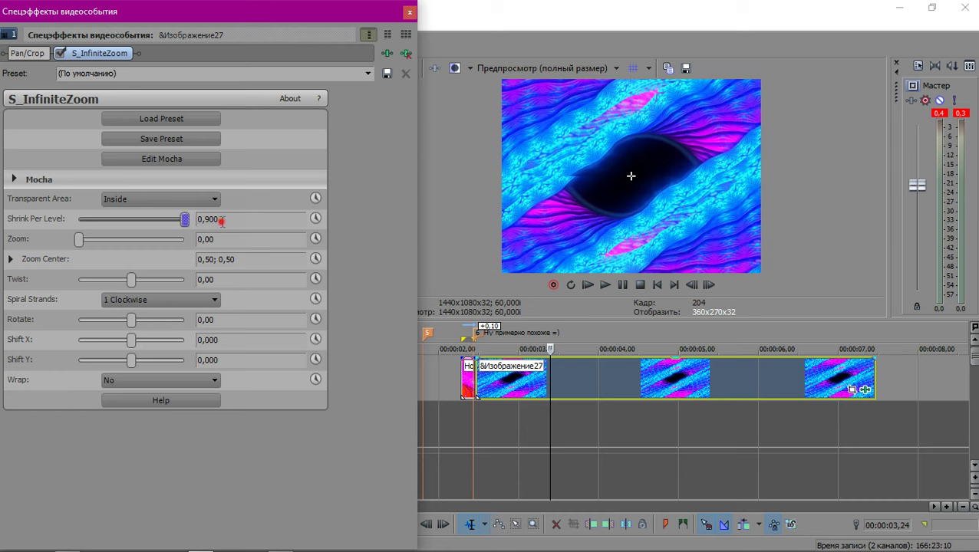
drag(184, 220, 98, 224)
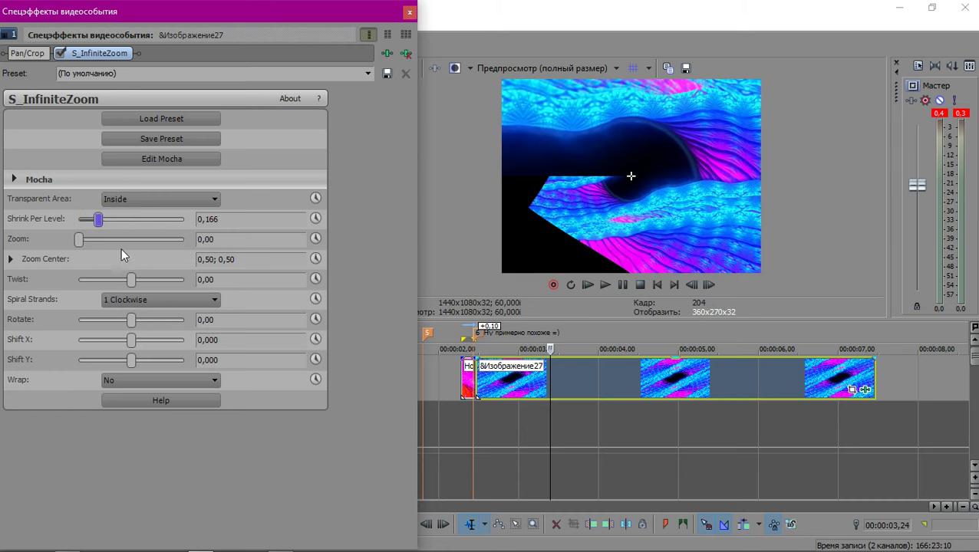
Try the counterclockwise Spiral Strands options and settle on 2 Clockwise.
click(135, 300)
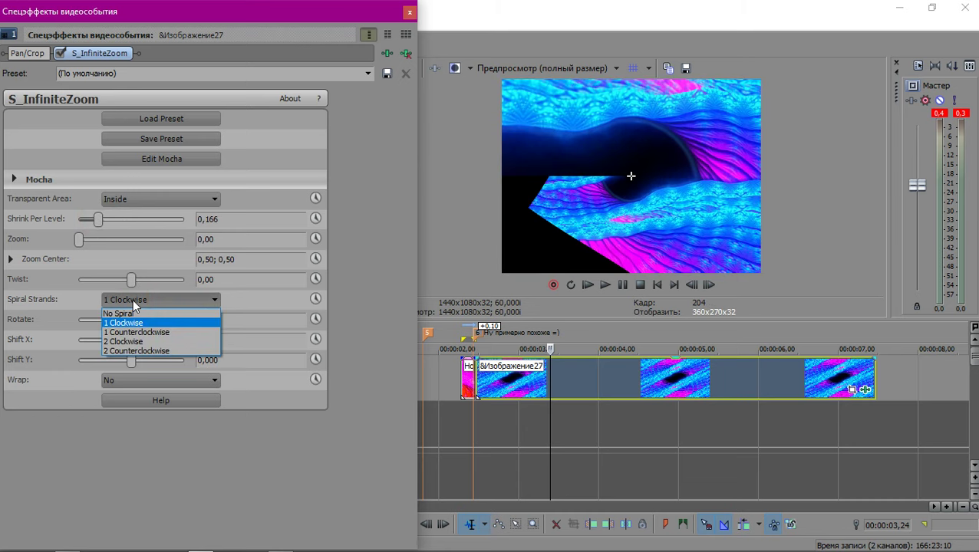
click(129, 330)
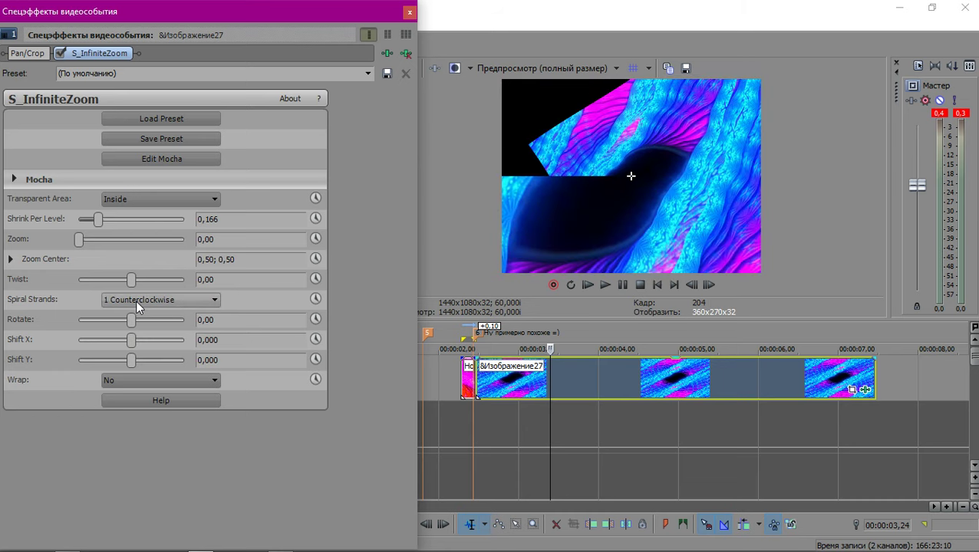
scroll(137, 301, down, 1)
scroll(135, 301, down, 1)
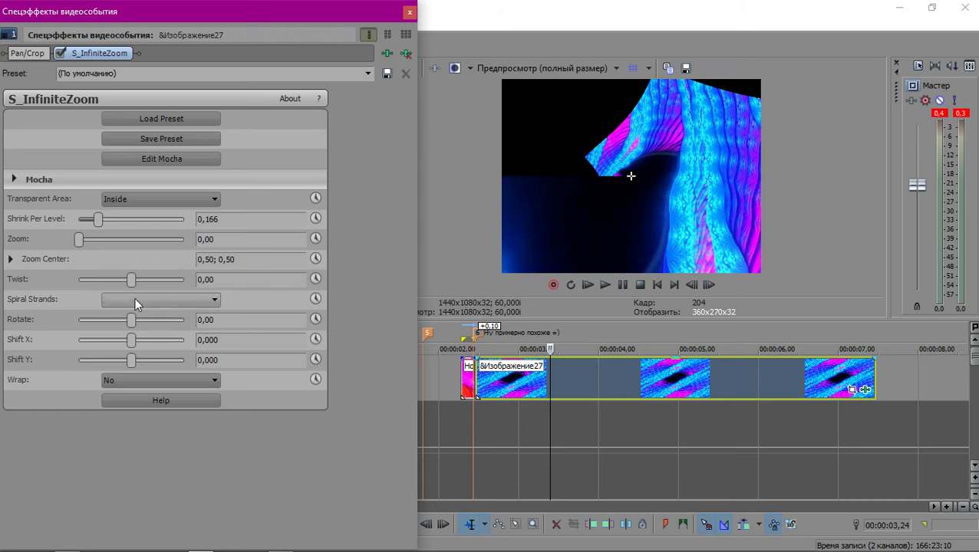
scroll(134, 299, down, 1)
scroll(135, 302, down, 2)
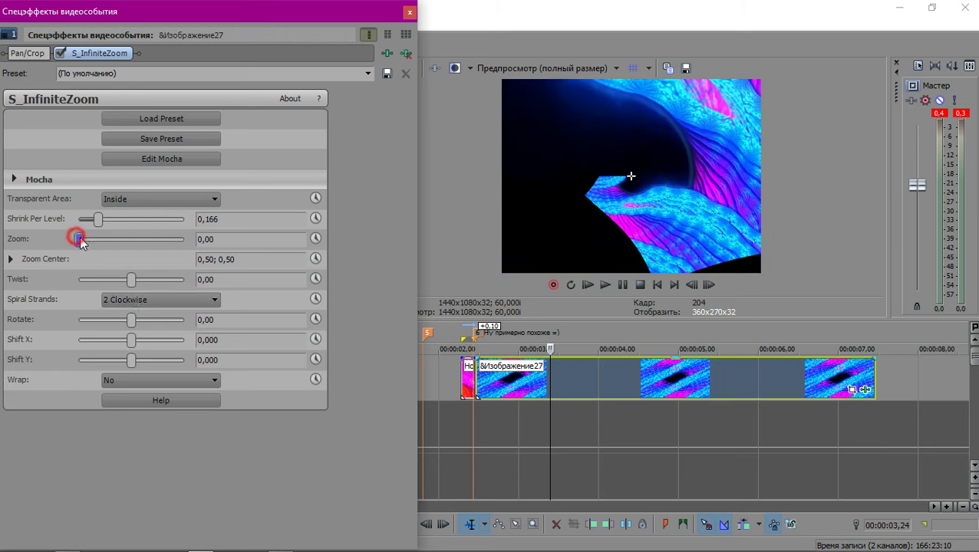
Set Transparent Area to Outside, Zoom to about 12,65 and Twist to about -0,92.
mouse_move(82, 243)
mouse_down()
mouse_move(99, 242)
mouse_move(89, 239)
mouse_up()
scroll(130, 198, down, 1)
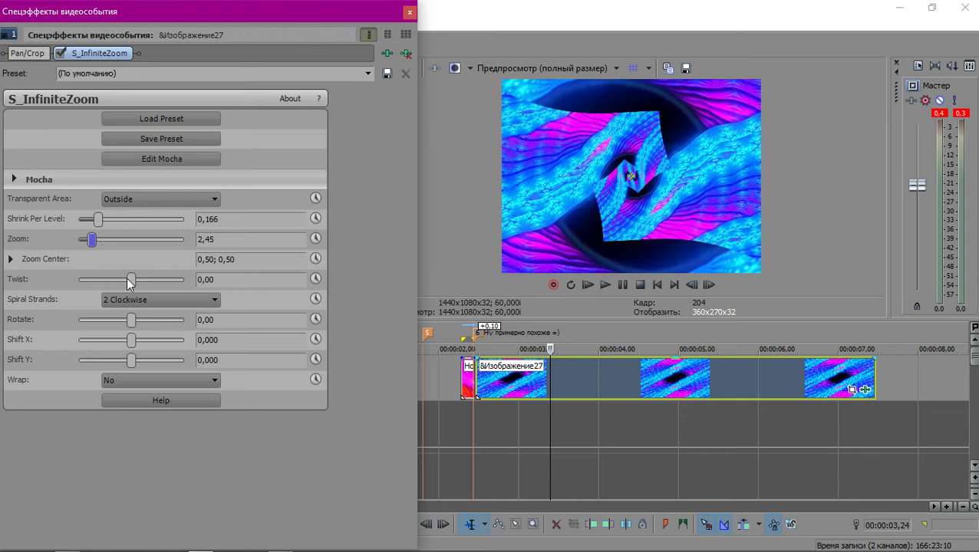
drag(92, 240, 147, 244)
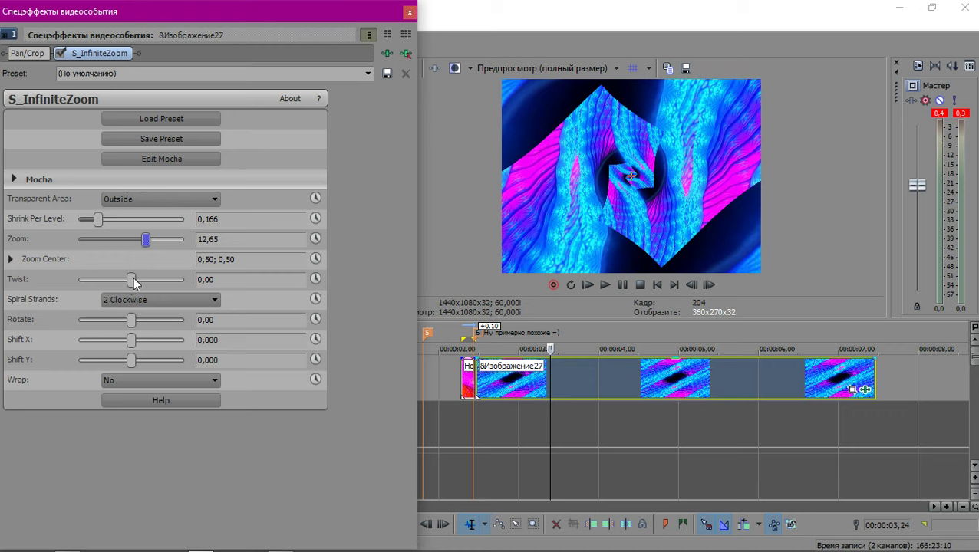
drag(133, 283, 130, 283)
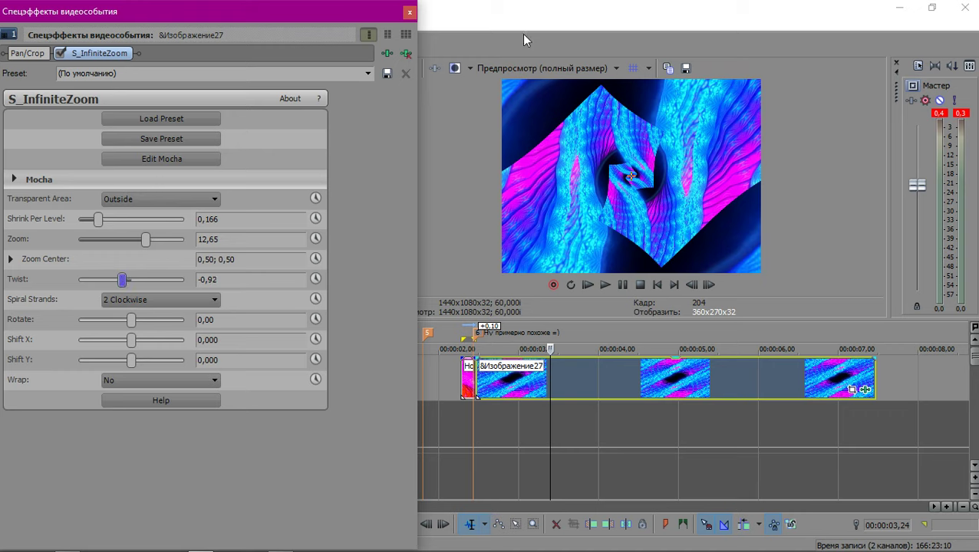
Set the video preview quality to Предпросмотр at quarter size (Четверть размера).
click(521, 70)
mouse_move(525, 104)
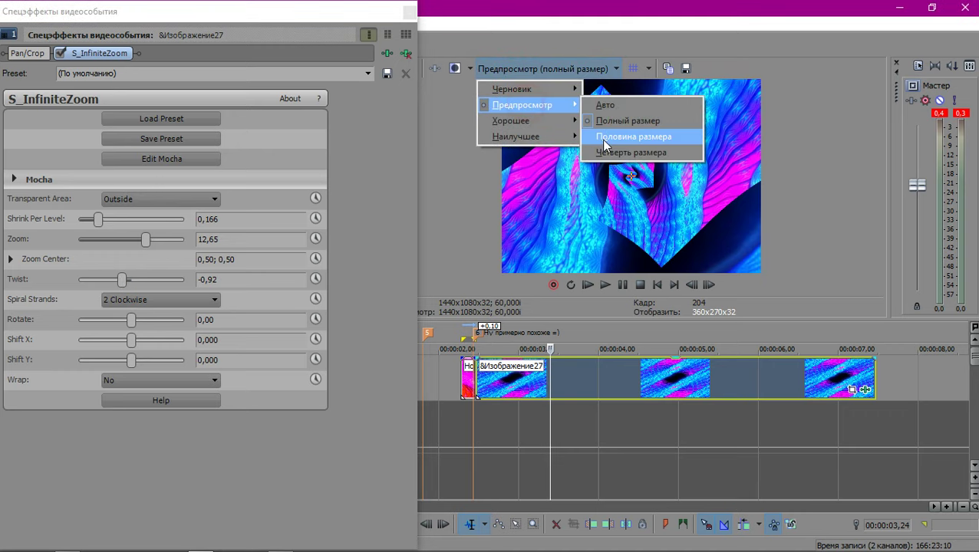
click(610, 156)
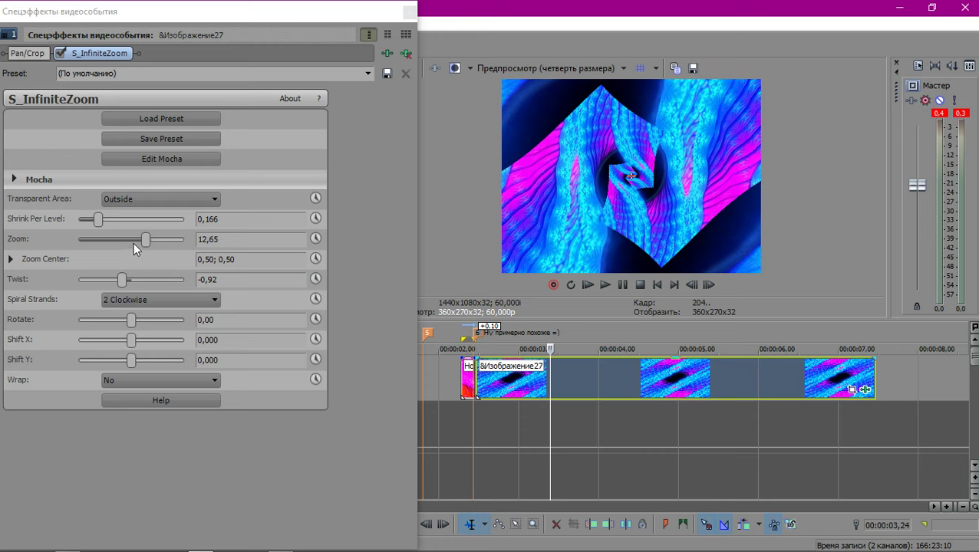
Try other Zoom and Twist amounts, ending with Zoom at about 8,57 and Twist at 0,00.
drag(148, 239, 161, 255)
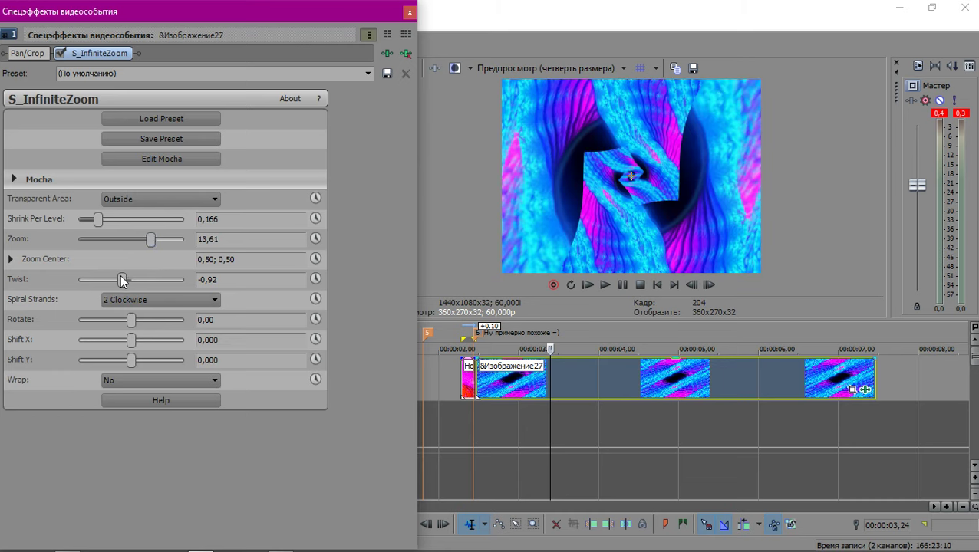
drag(122, 281, 142, 284)
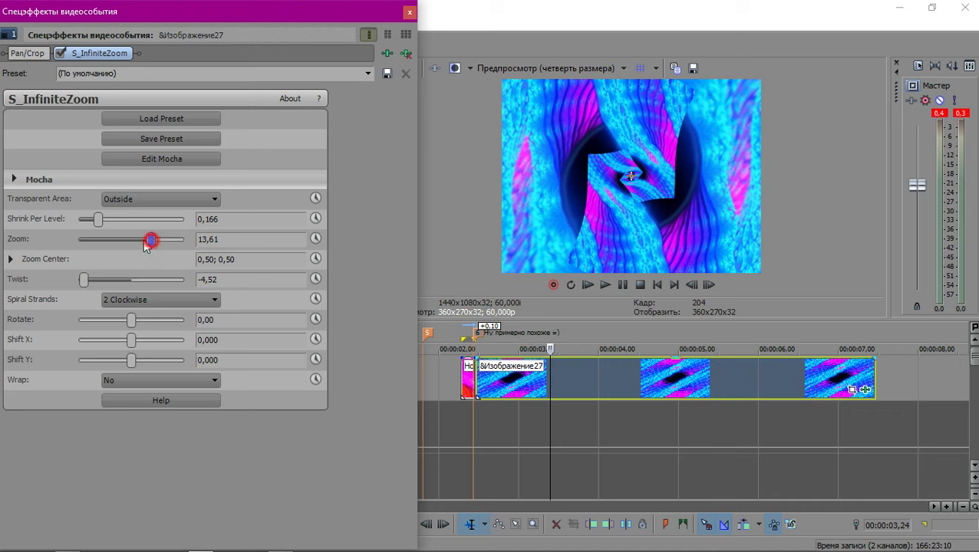
drag(151, 241, 125, 244)
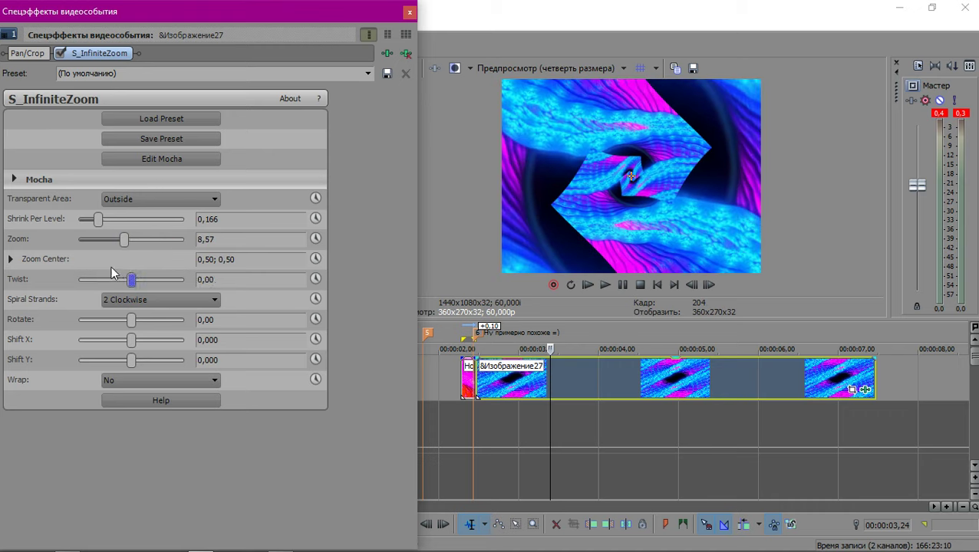
Try different Shrink Per Level and Zoom amounts, ending with Shrink Per Level at 0,050 and Zoom at 10,88.
drag(96, 219, 199, 220)
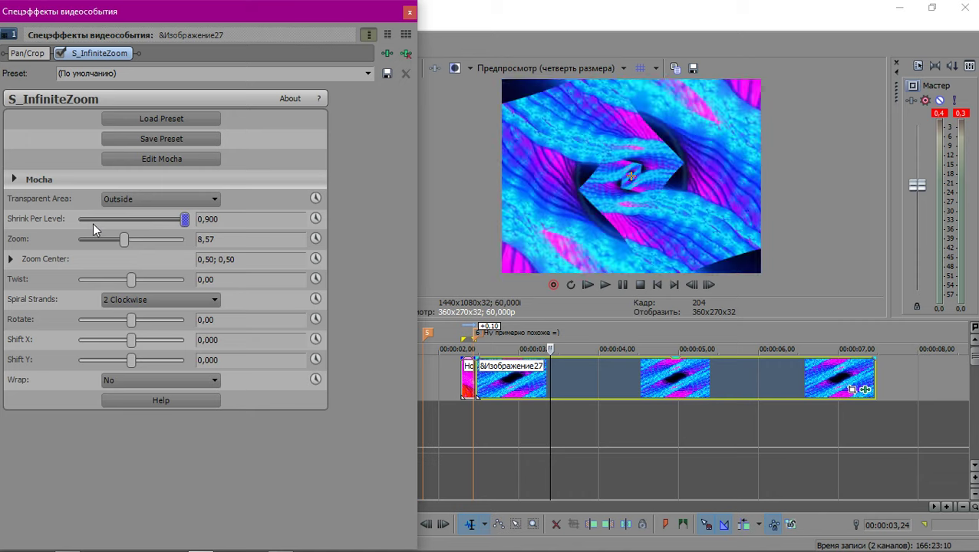
drag(91, 223, 144, 240)
drag(85, 219, 65, 230)
mouse_move(140, 244)
mouse_down()
mouse_move(94, 237)
mouse_move(135, 241)
mouse_up()
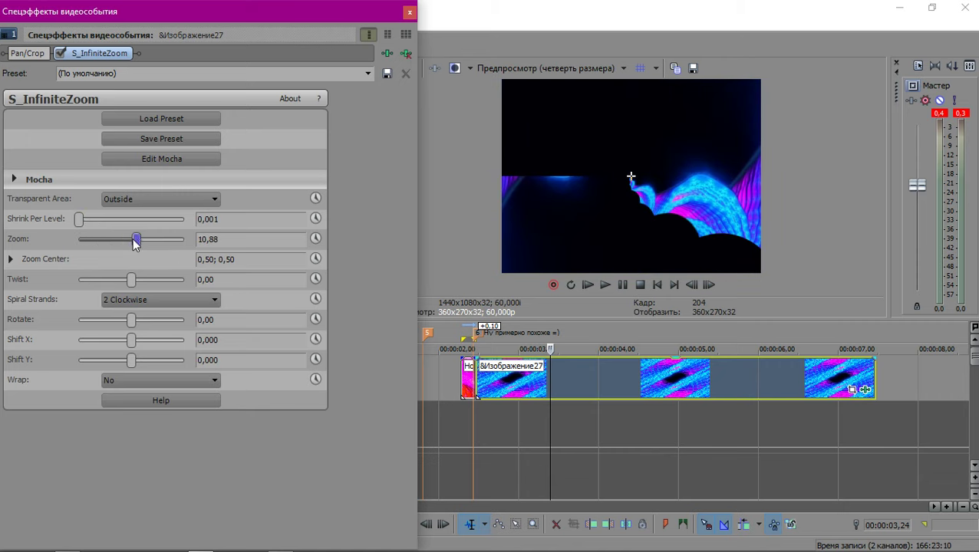
drag(85, 223, 83, 224)
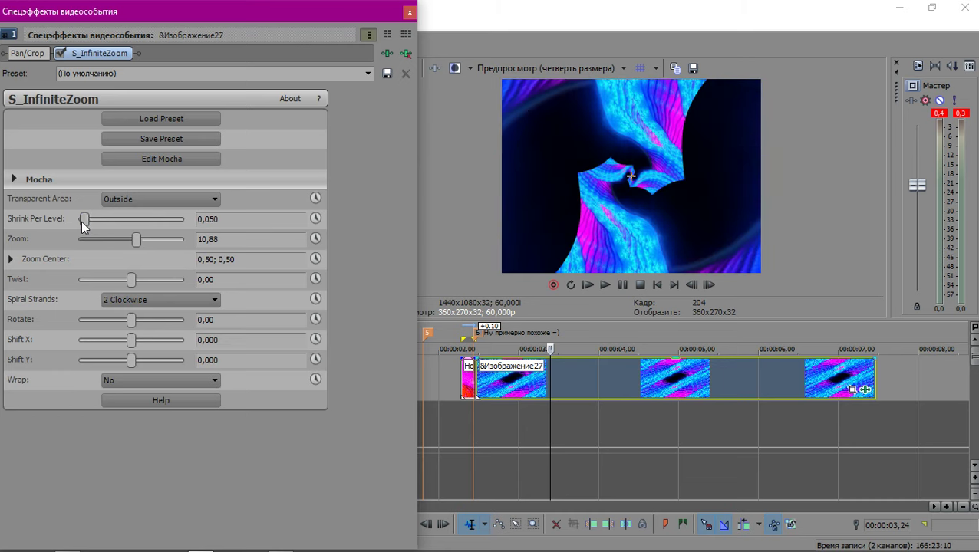
Find the FULL ENTRY clip on the timeline and preview its spiral frames around 00:00:12 for reference.
scroll(550, 405, down, 3)
scroll(540, 407, right, 3)
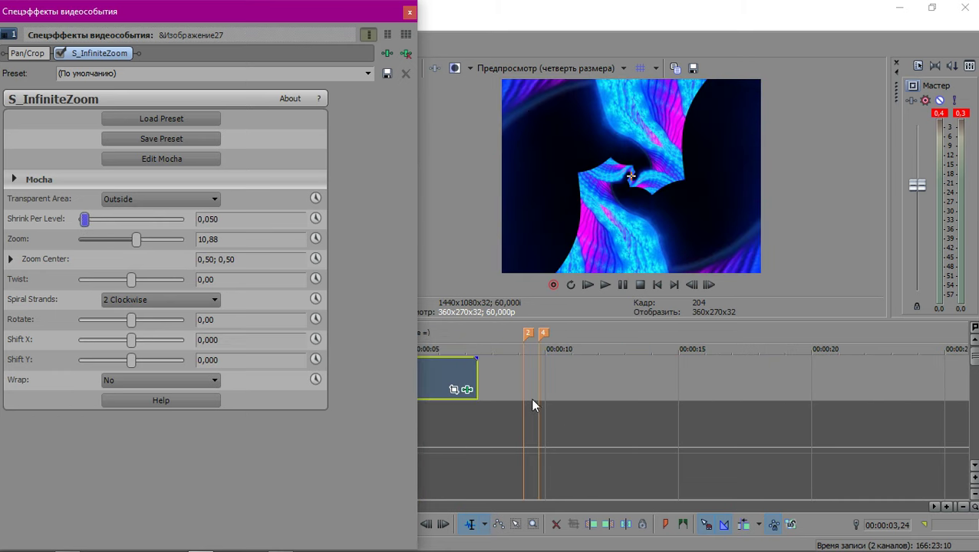
scroll(531, 395, down, 2)
scroll(534, 401, down, 2)
click(477, 409)
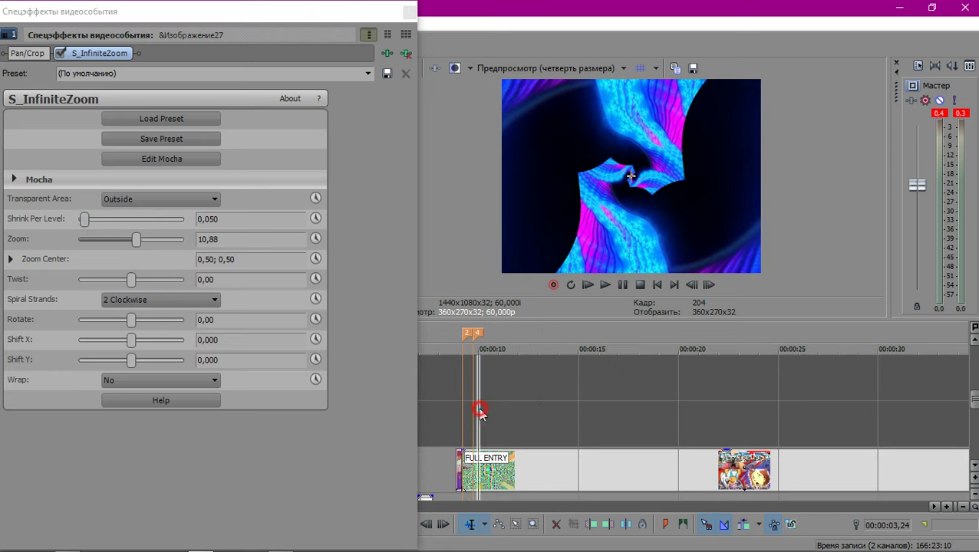
click(527, 421)
click(526, 414)
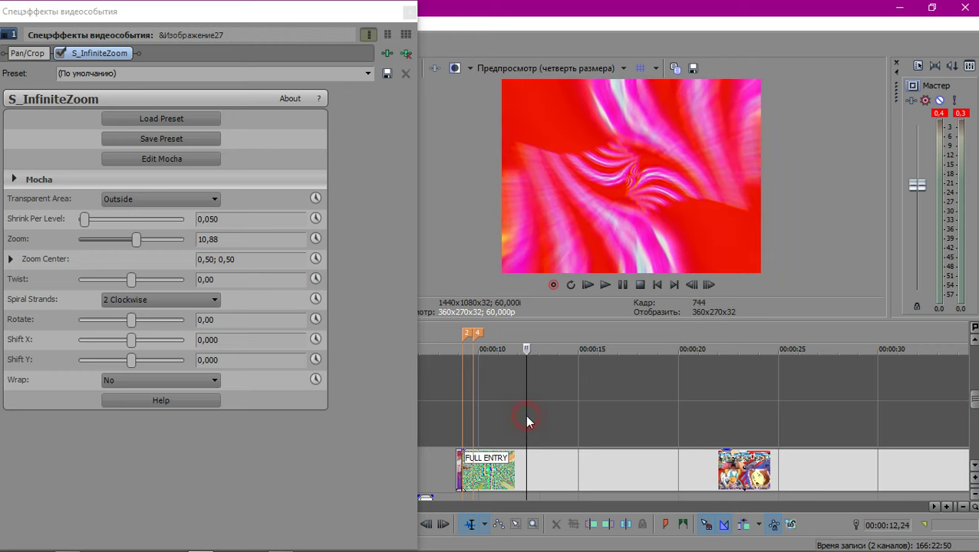
click(510, 415)
key(space)
key(space)
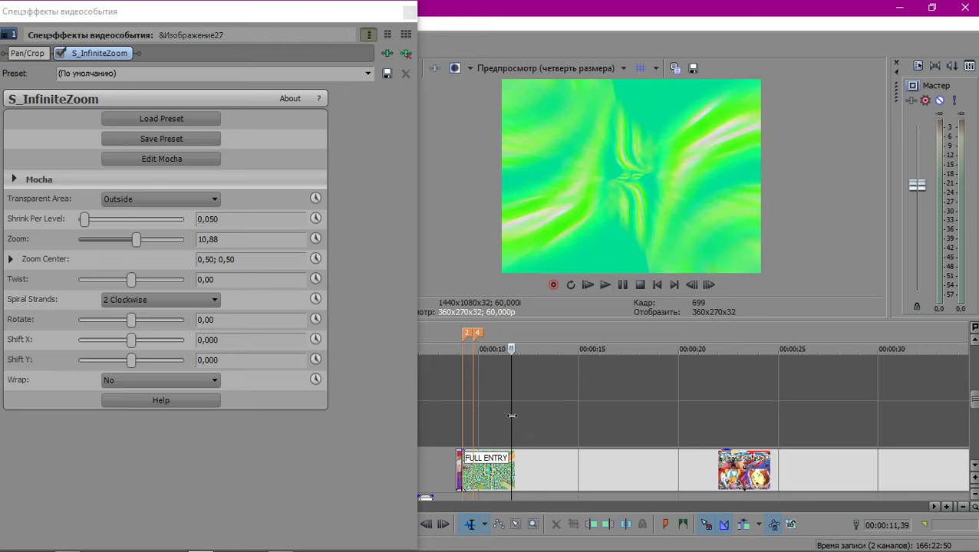
key(space)
key(space)
Narrow the video event effects window to uncover more of the timeline.
scroll(428, 406, up, 2)
scroll(429, 412, down, 2)
scroll(431, 398, down, 3)
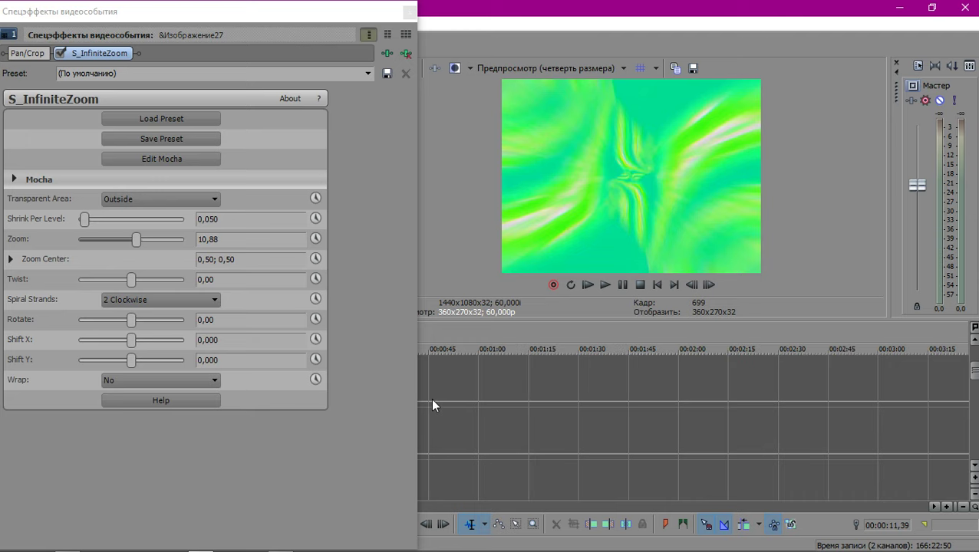
click(421, 393)
click(424, 388)
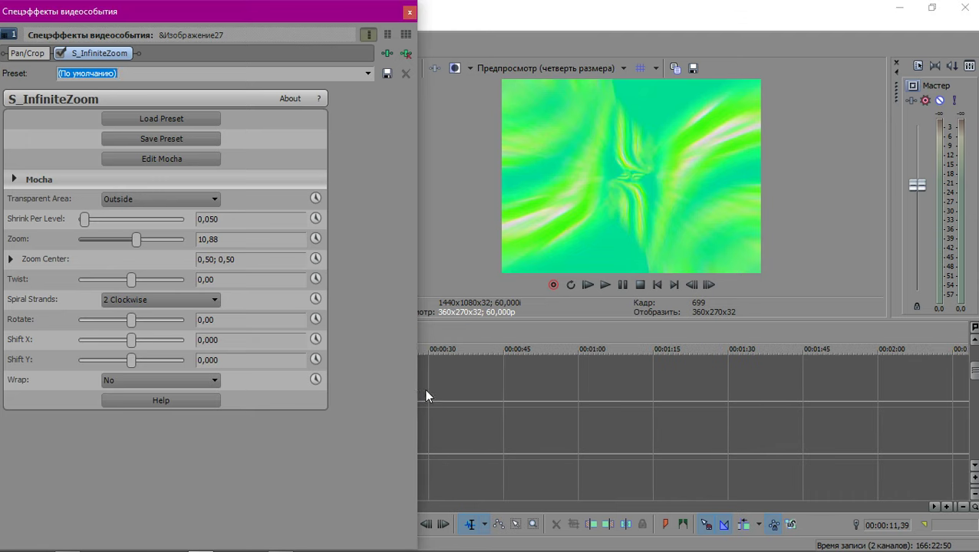
scroll(424, 387, up, 4)
click(288, 31)
double_click(286, 18)
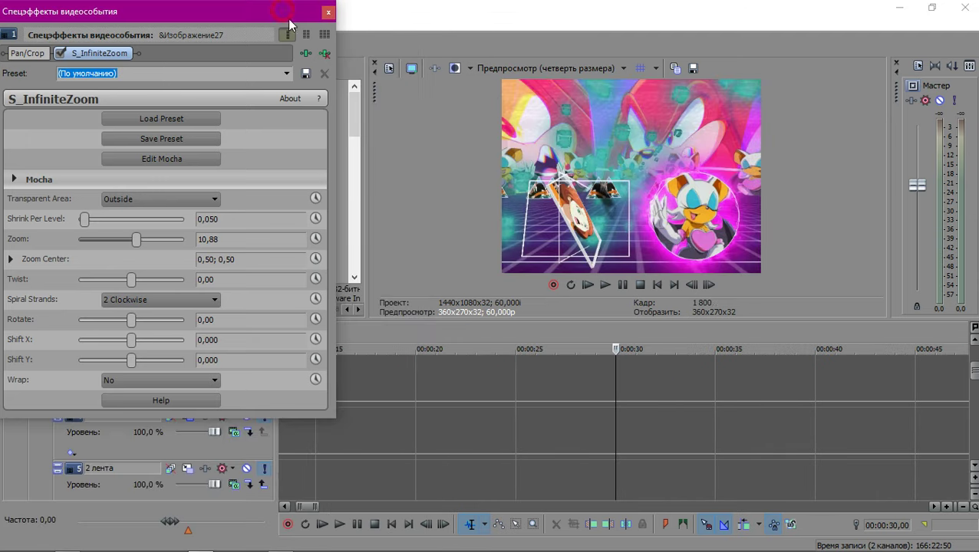
Near the start of the &Изображение27 clip, at 00:00:02,31, set Zoom to about 4,22 and enable keyframe animation for Zoom.
scroll(390, 387, down, 3)
click(348, 437)
scroll(407, 435, up, 3)
scroll(411, 435, up, 2)
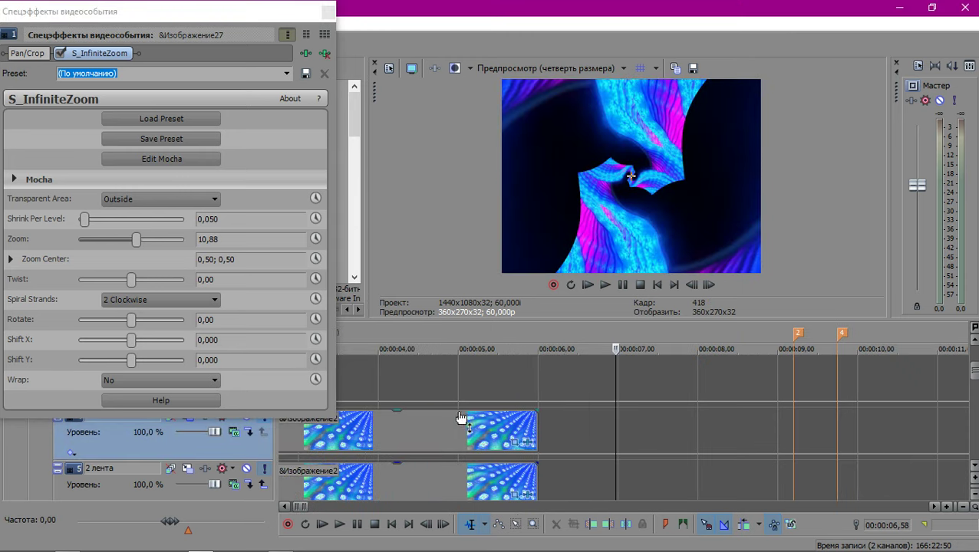
click(344, 387)
scroll(493, 386, up, 4)
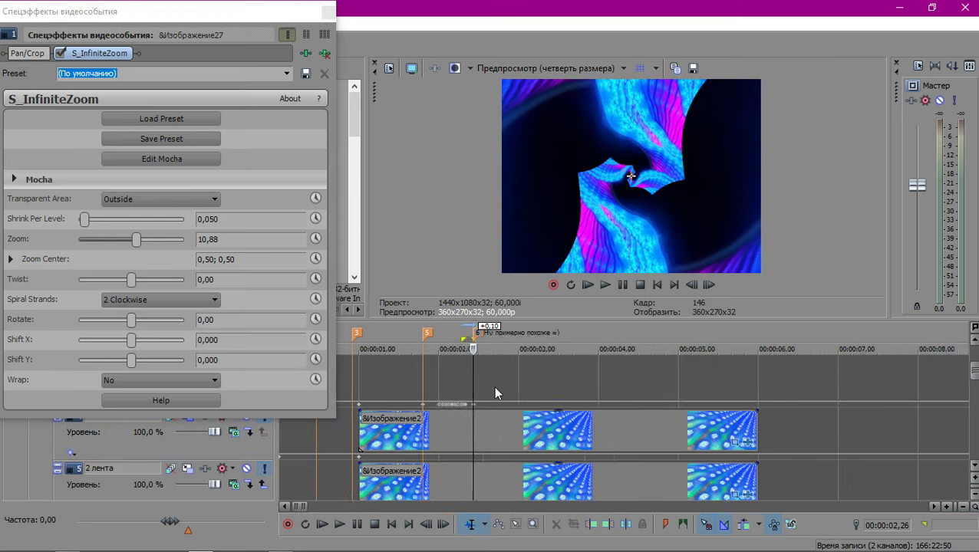
scroll(638, 385, up, 2)
click(638, 384)
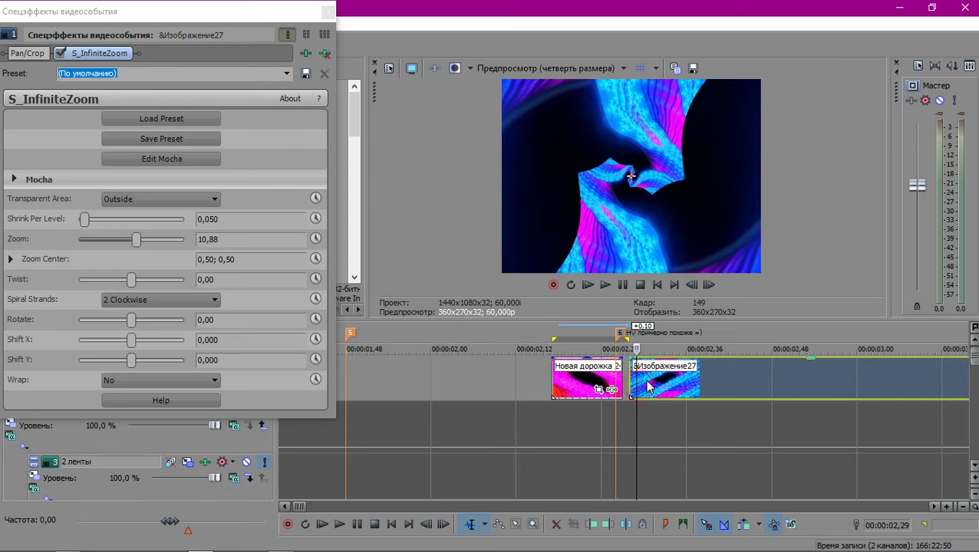
click(646, 383)
click(653, 379)
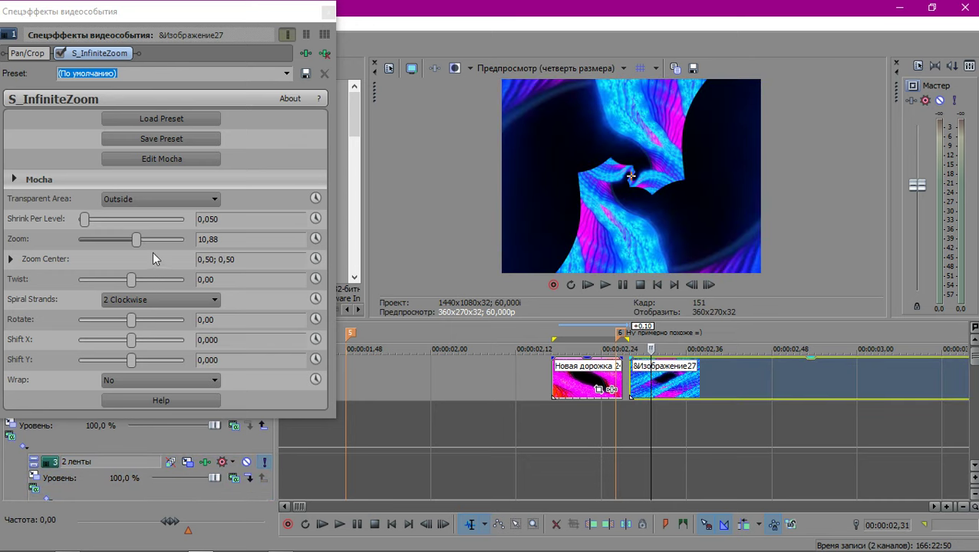
drag(95, 221, 97, 254)
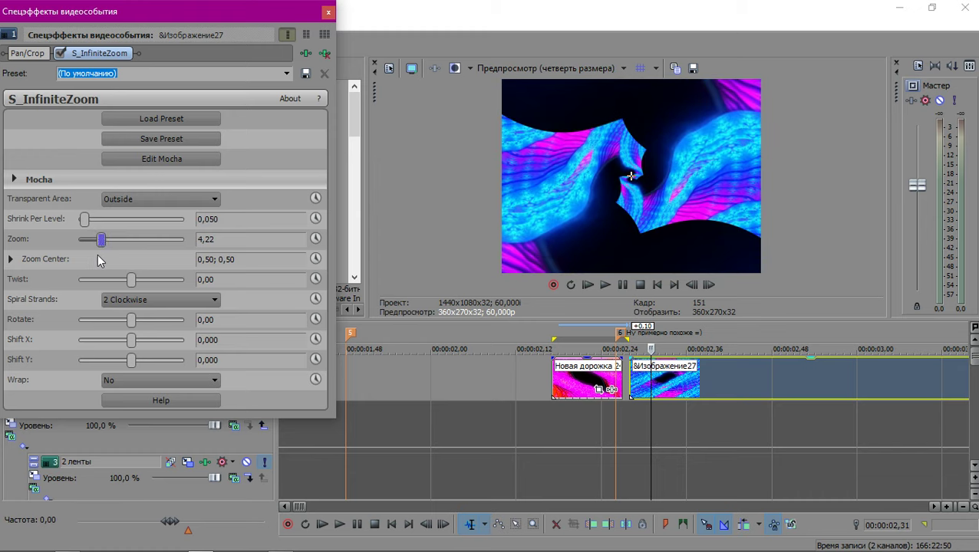
click(317, 239)
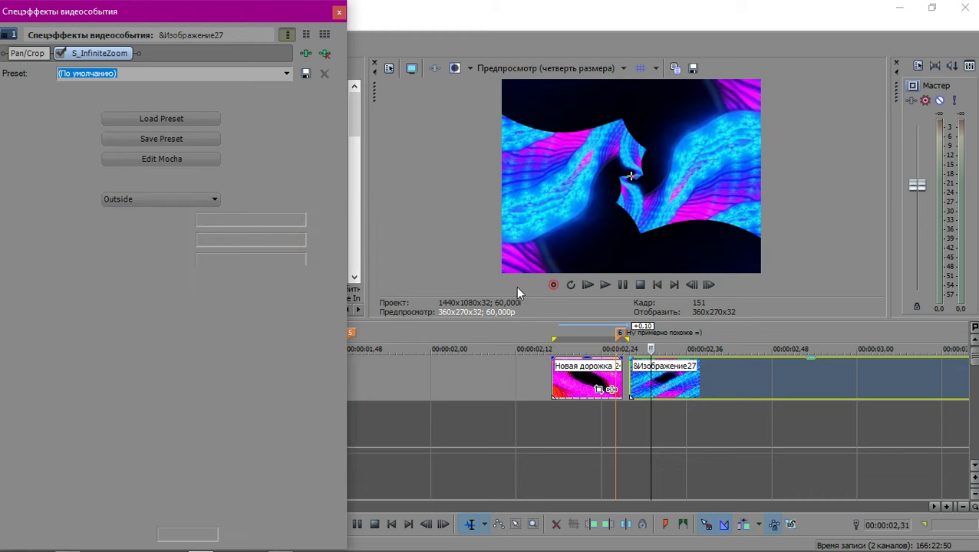
Examine the FULL ENTRY clip's zoom motion from marker 2 and its frame at 00:00:12,41.
scroll(614, 366, down, 3)
scroll(655, 402, down, 4)
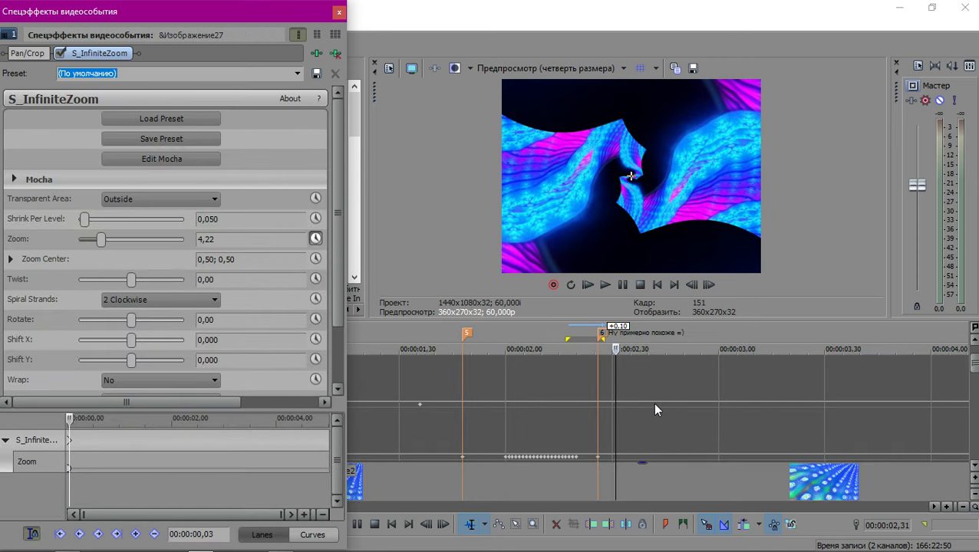
scroll(697, 408, up, 2)
scroll(693, 408, down, 6)
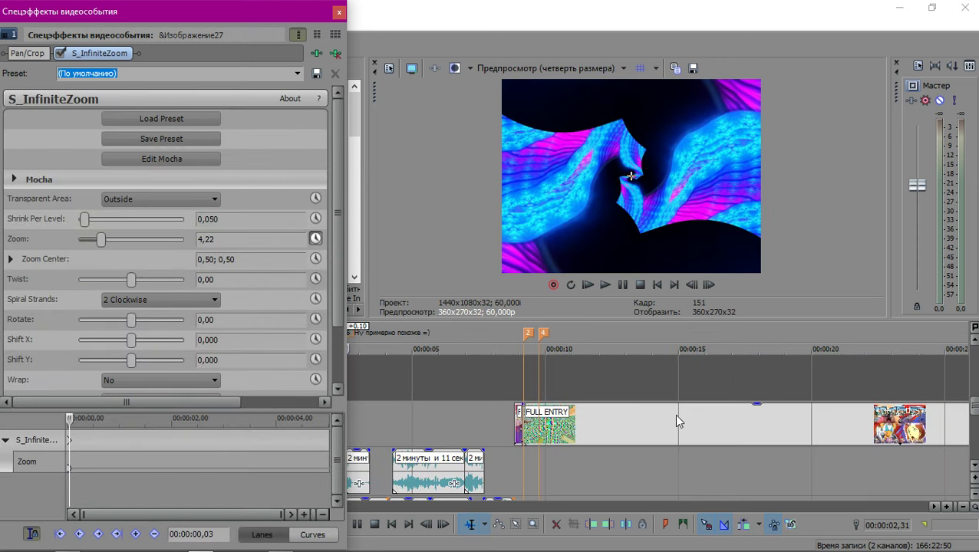
click(524, 383)
scroll(644, 385, up, 3)
key(space)
scroll(650, 398, down, 3)
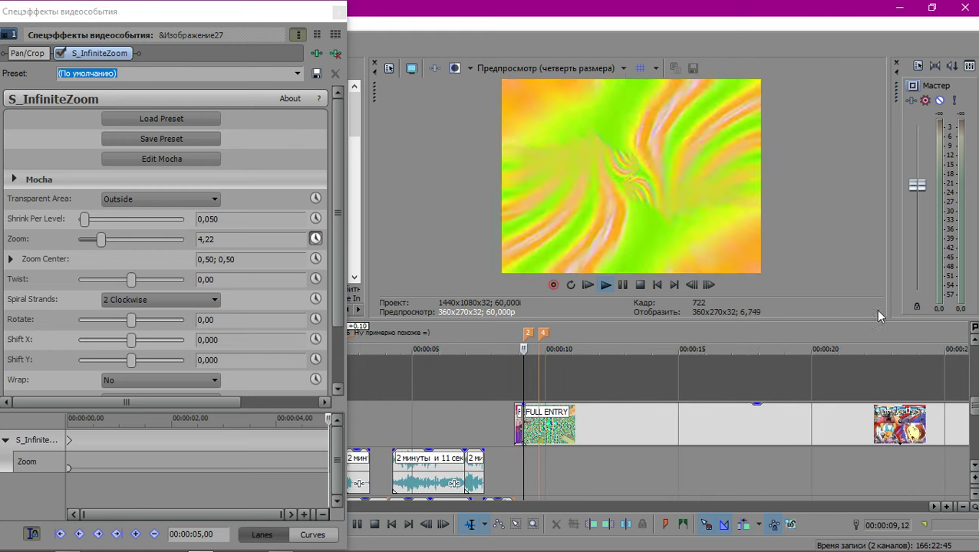
scroll(814, 445, up, 3)
scroll(690, 384, down, 3)
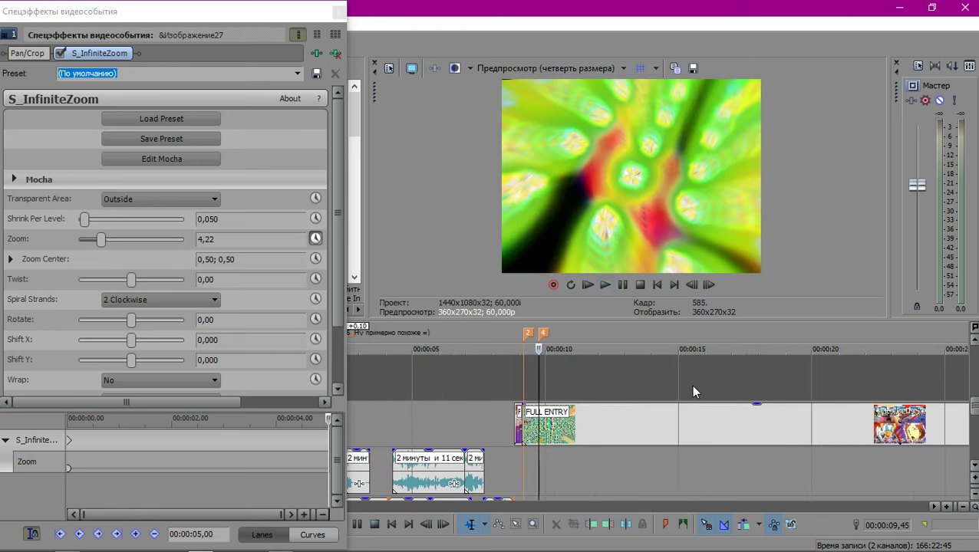
scroll(652, 391, down, 1)
click(614, 399)
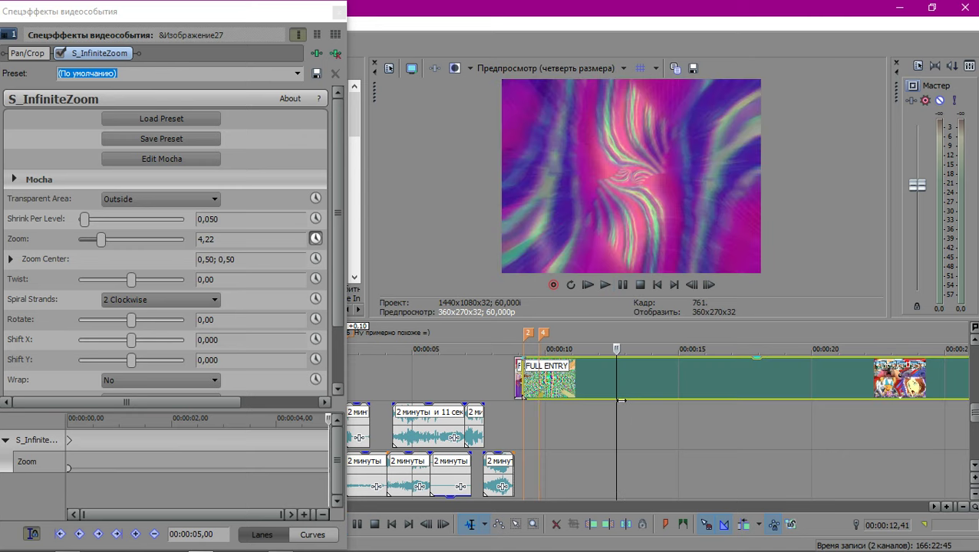
scroll(652, 393, up, 1)
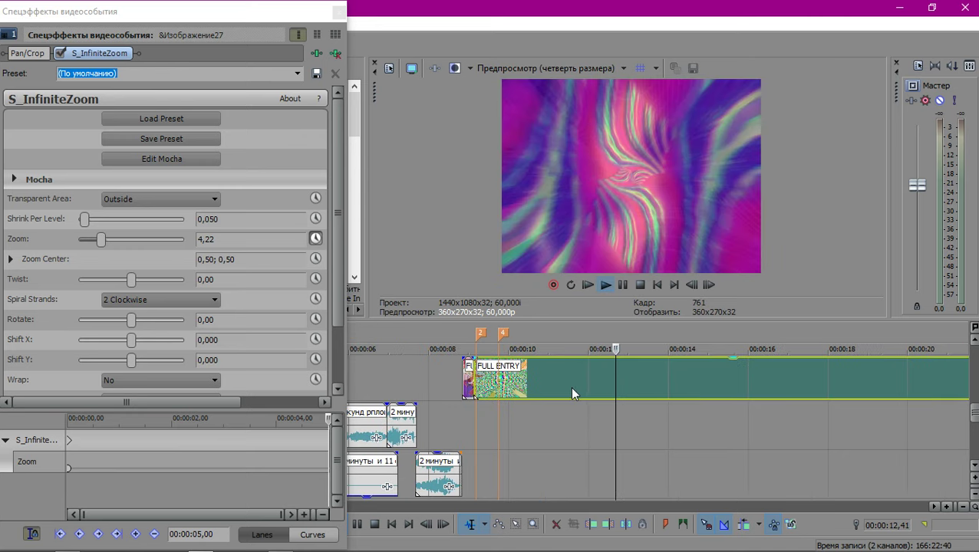
scroll(537, 390, down, 8)
scroll(430, 384, up, 8)
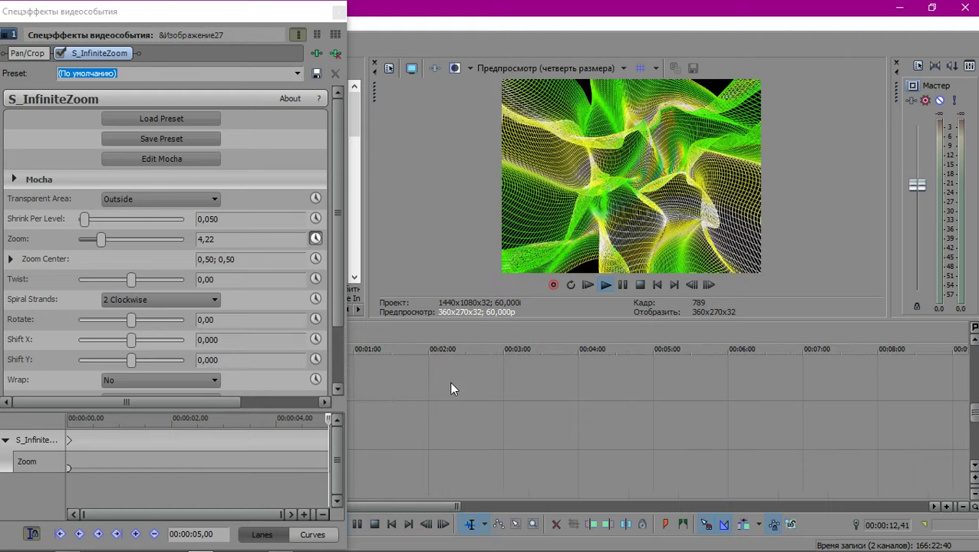
scroll(387, 395, up, 10)
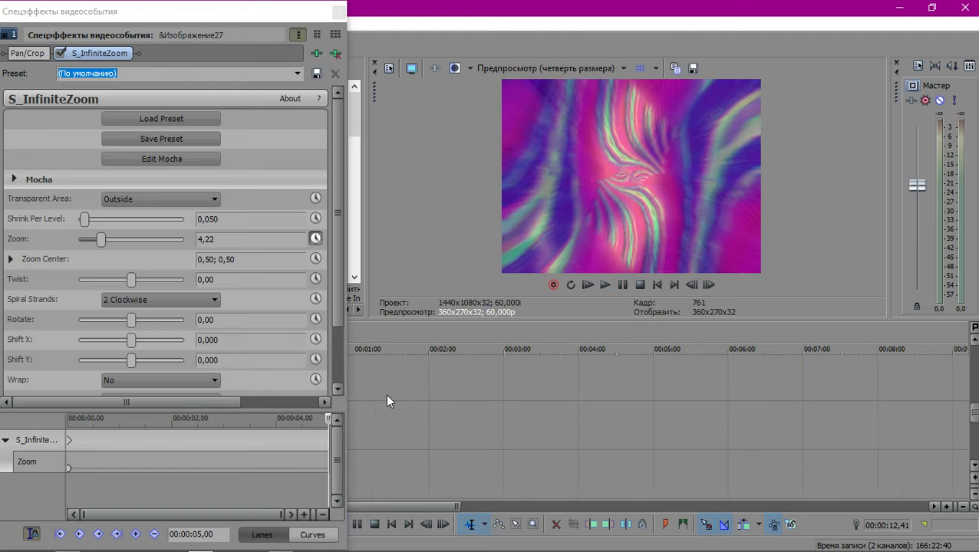
scroll(386, 393, up, 1)
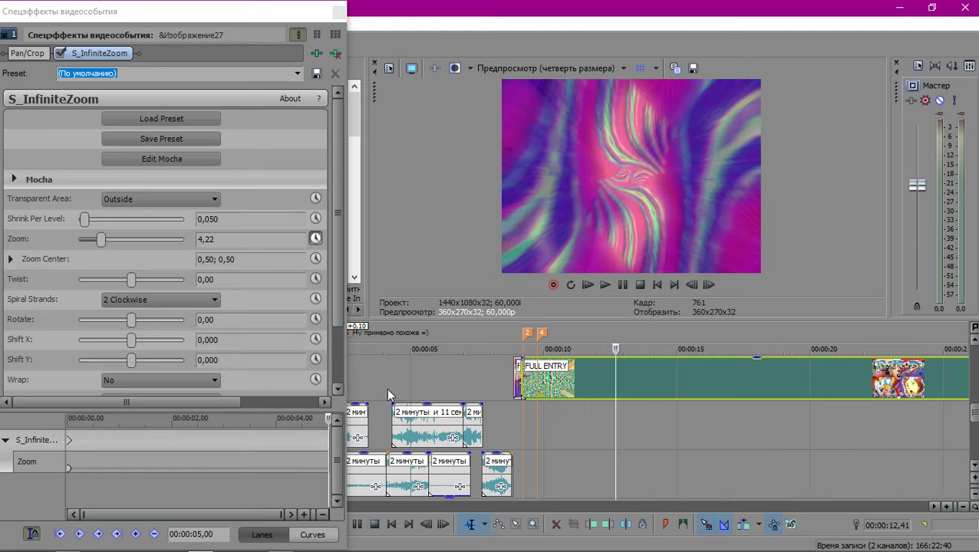
Add an unnamed timeline marker at 00:00:04,17, where the upper audio clip begins.
click(386, 387)
scroll(447, 408, up, 4)
scroll(547, 406, down, 3)
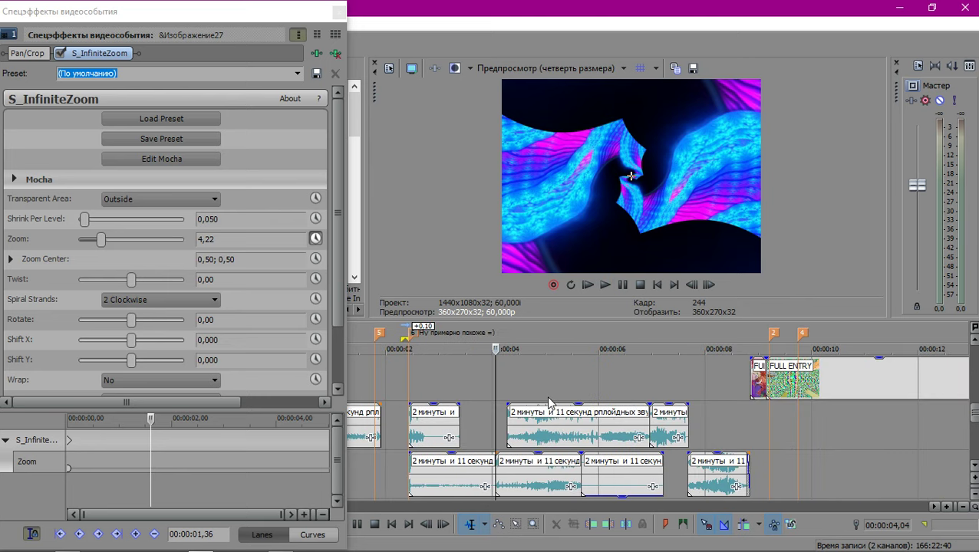
scroll(543, 403, up, 4)
click(664, 415)
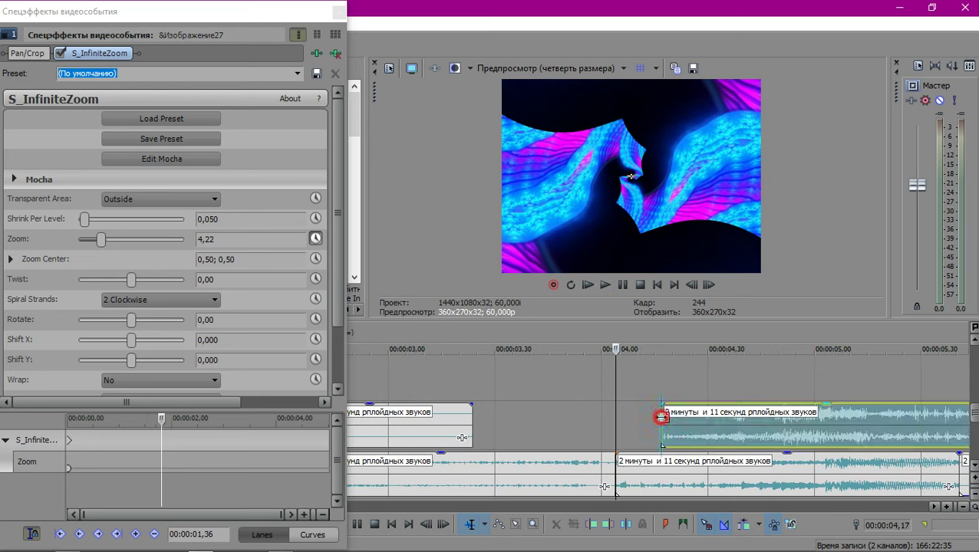
key(m)
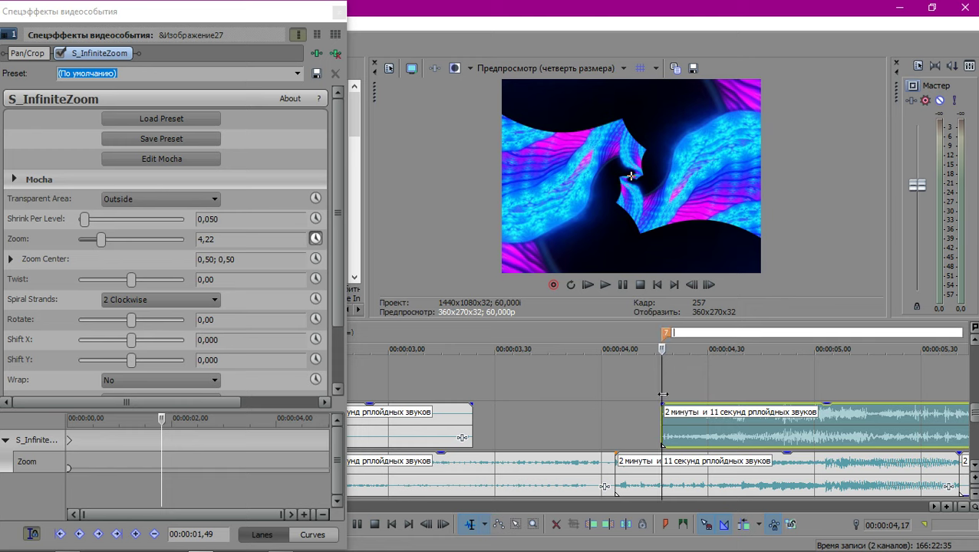
click(661, 395)
Add a Zoom keyframe of about 33,20 on the &Изображение27 clip at marker 7.
scroll(599, 388, down, 3)
scroll(585, 389, up, 4)
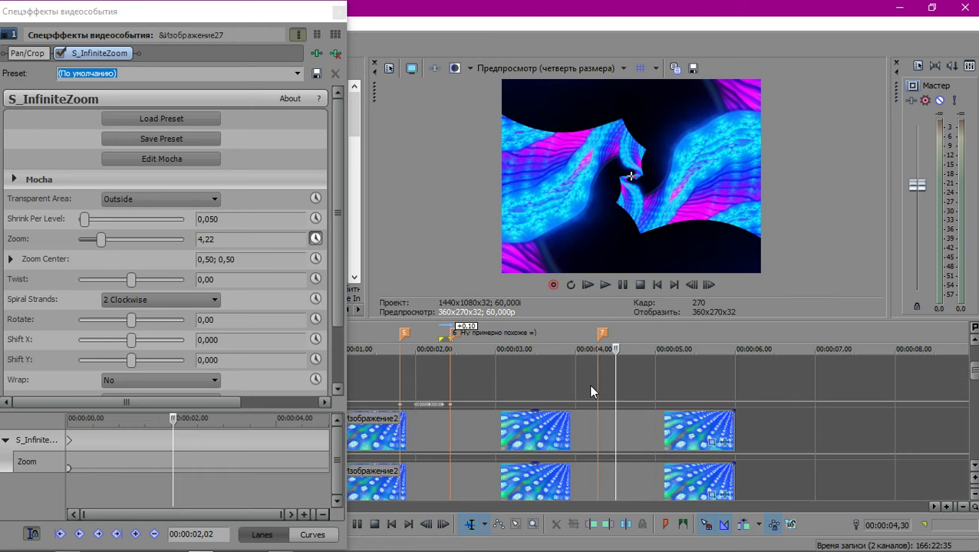
click(597, 378)
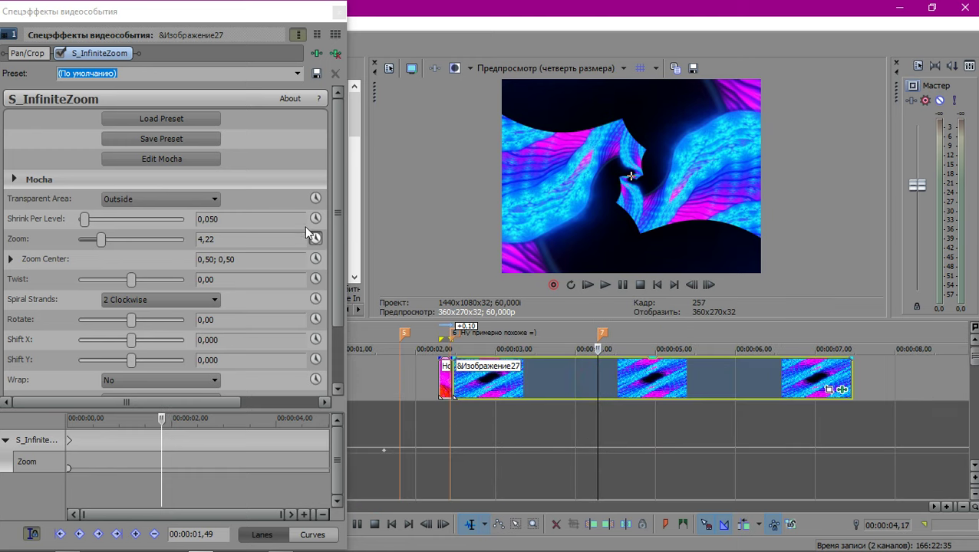
drag(99, 232, 247, 231)
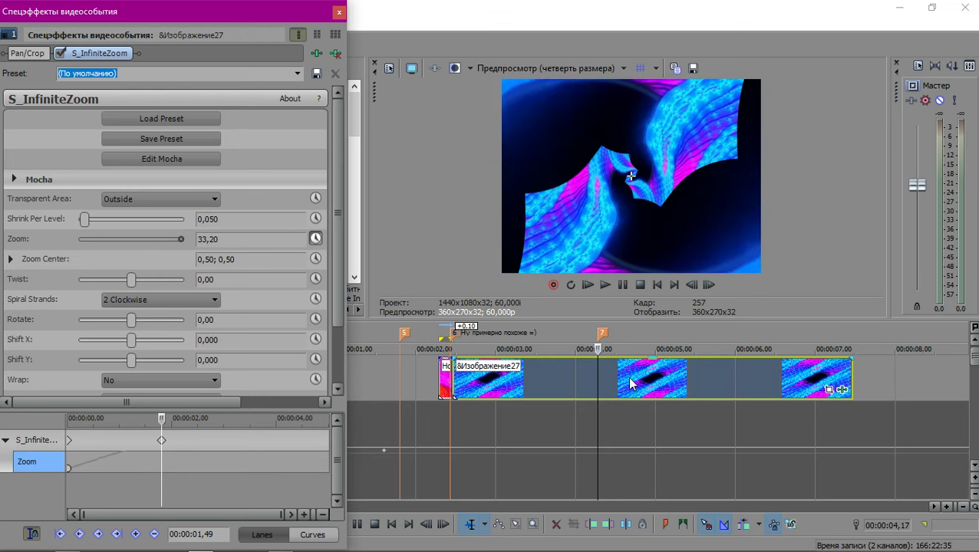
Preview the zoom animation from the start of the &Изображение27 clip and end the playback region at about 00:00:03,54.
click(495, 367)
double_click(528, 367)
key(space)
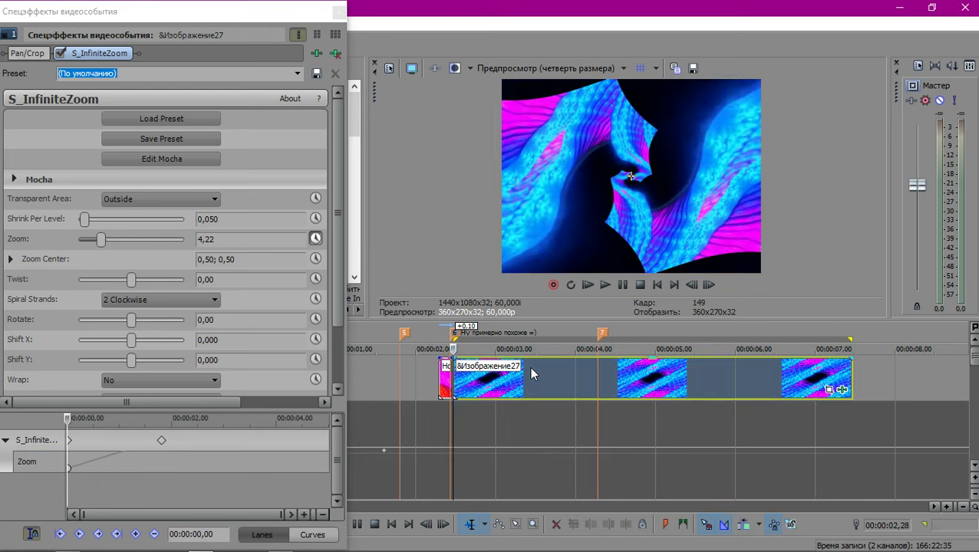
key(space)
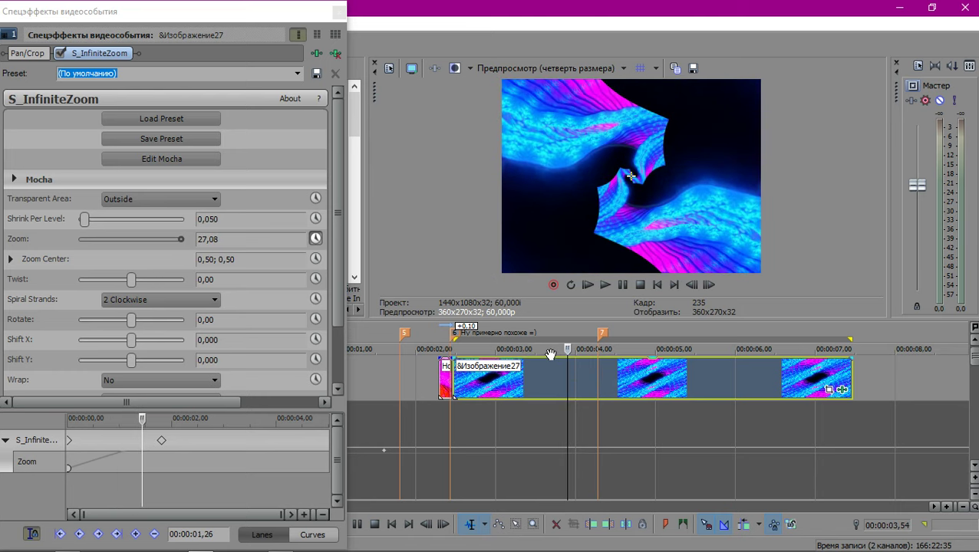
key(o)
click(544, 386)
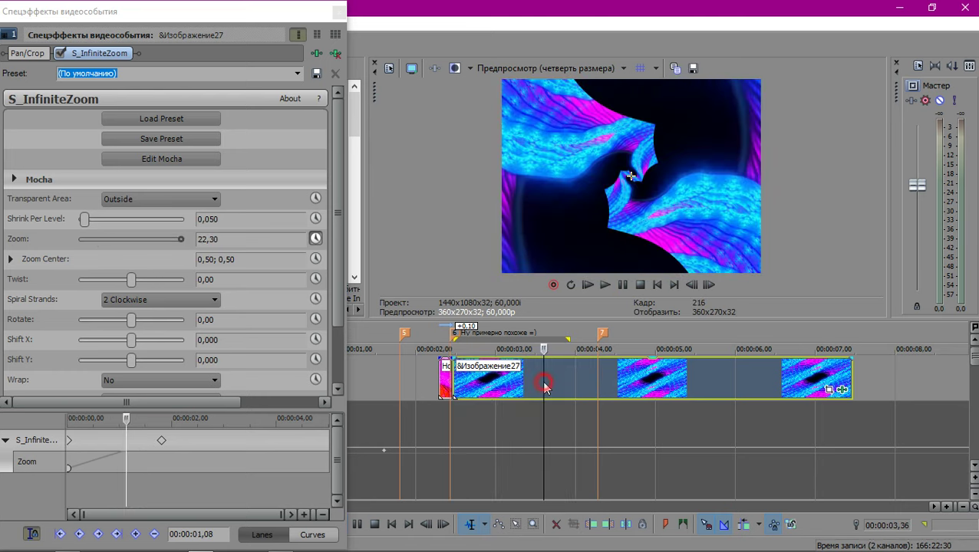
click(574, 381)
click(559, 373)
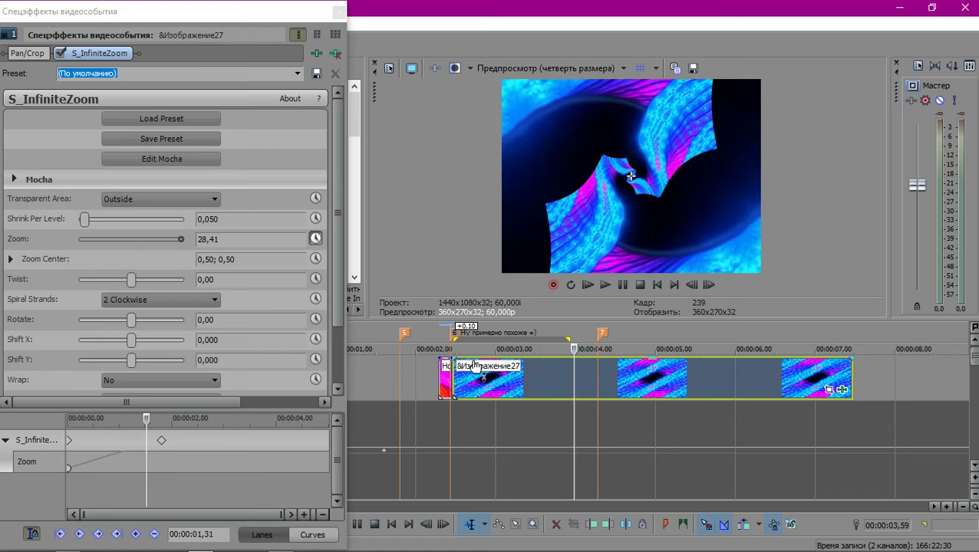
Examine the zoom motion of the &Изображение27 clip frame by frame between about 00:00:03,18 and 00:00:03,54.
key(Left)
key(Left)
key(Left)
key(Left)
key(Left)
key(Left)
key(Left)
key(Left)
key(Left)
key(Left)
key(Left)
key(Left)
key(Left)
key(Left)
key(Left)
key(Left)
key(Left)
key(Left)
key(Left)
key(Left)
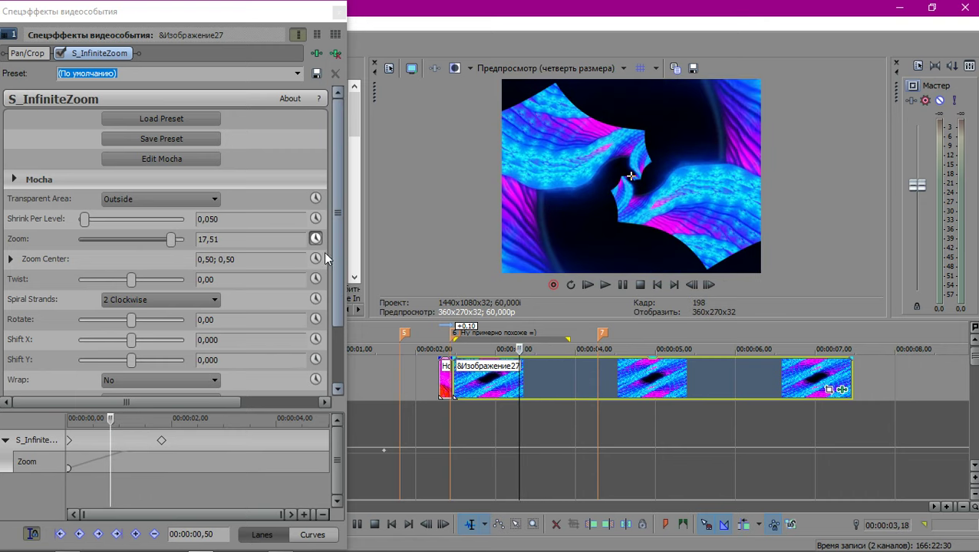
key(space)
key(Right)
key(Right)
key(Right)
key(Right)
key(Right)
key(Right)
key(Right)
key(Right)
key(Right)
key(Right)
key(Right)
key(Right)
key(Right)
click(567, 369)
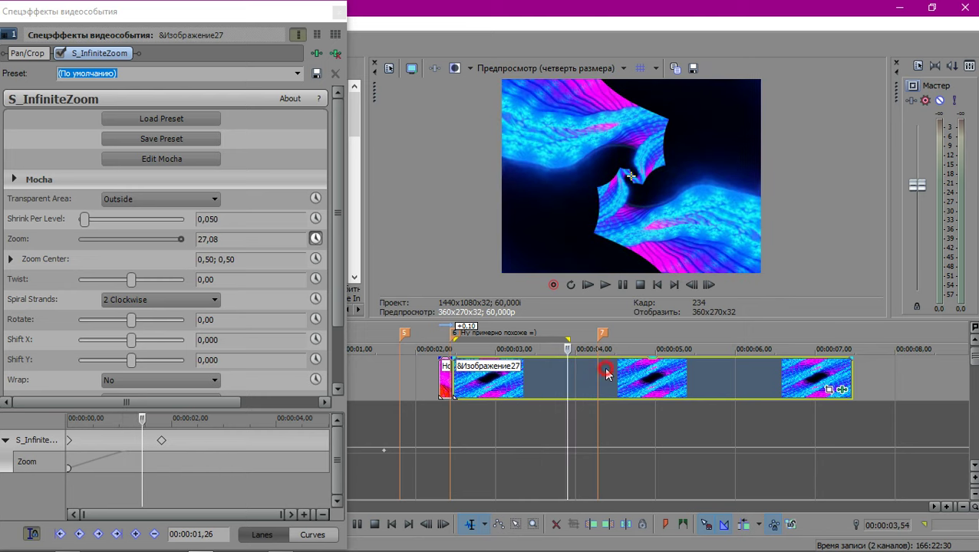
Enable animation for Shrink Per Level and add a keyframe of about 0,021 at marker 7 on the &Изображение27 clip.
click(597, 368)
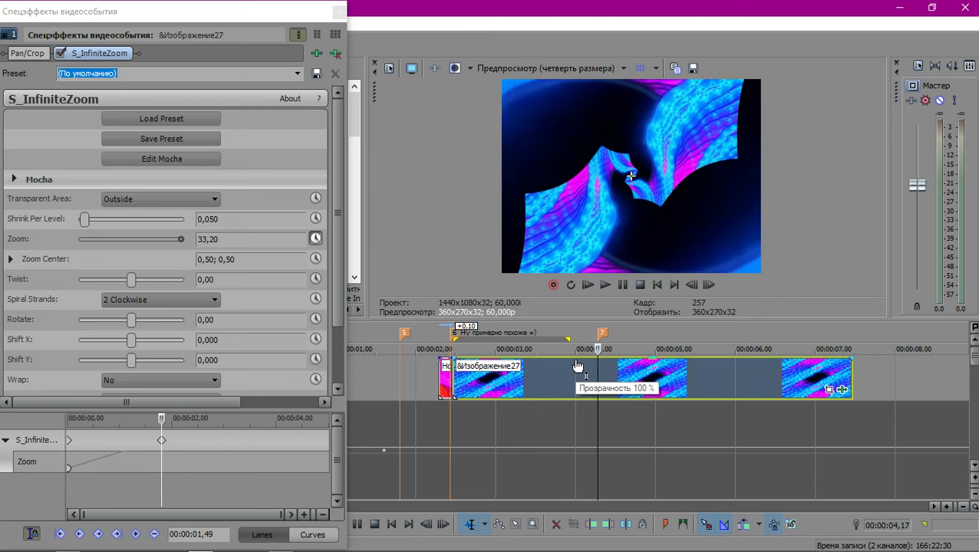
click(314, 219)
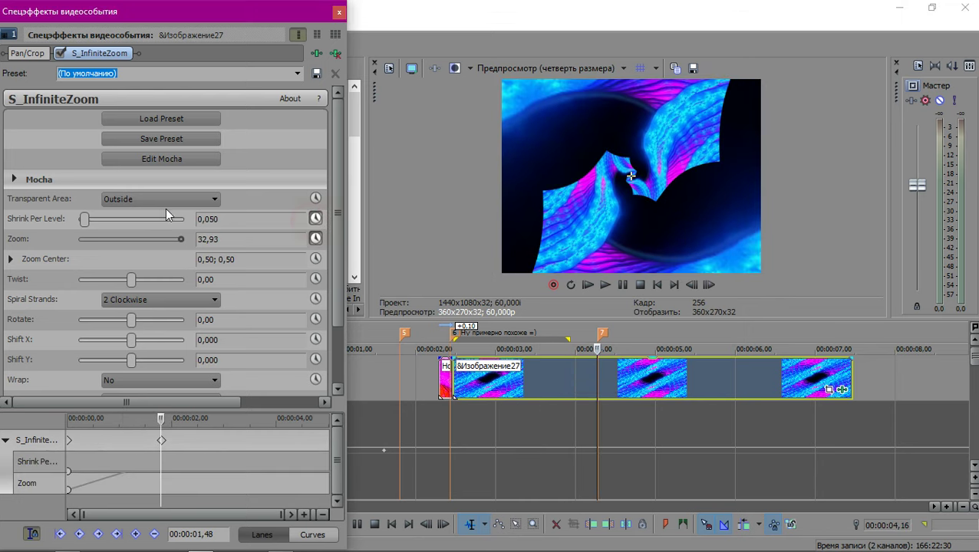
drag(82, 219, 80, 216)
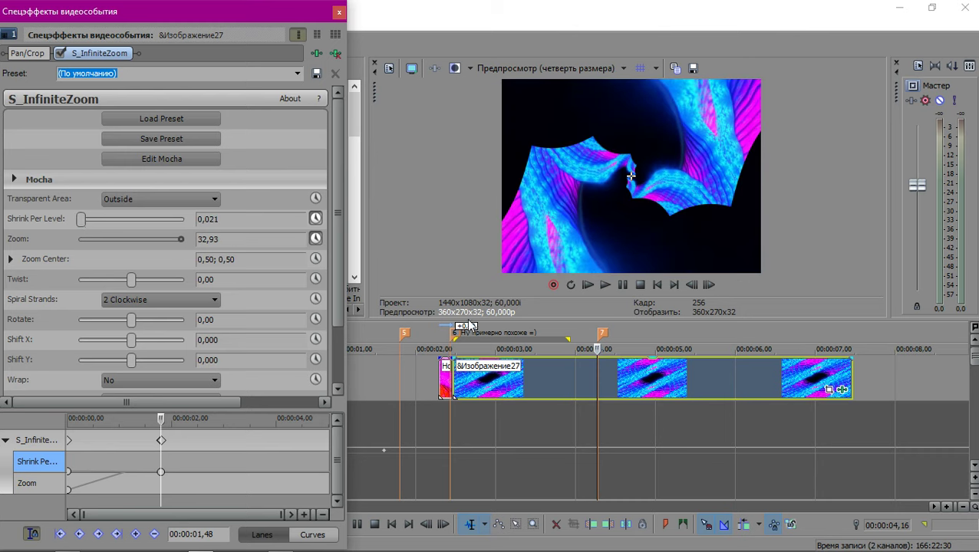
Set the Shrink Per Level keyframe at the start of the &Изображение27 clip to about 0,184.
click(559, 383)
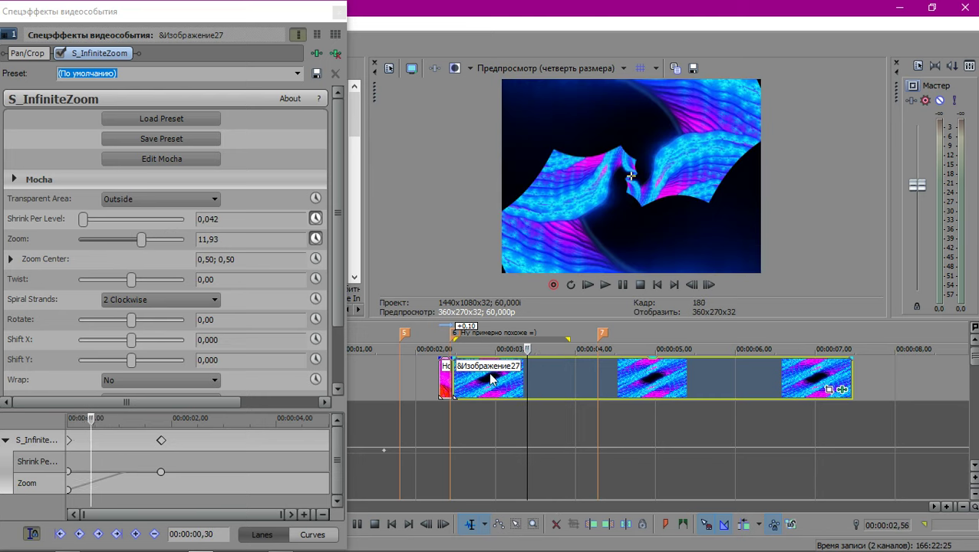
scroll(465, 384, up, 10)
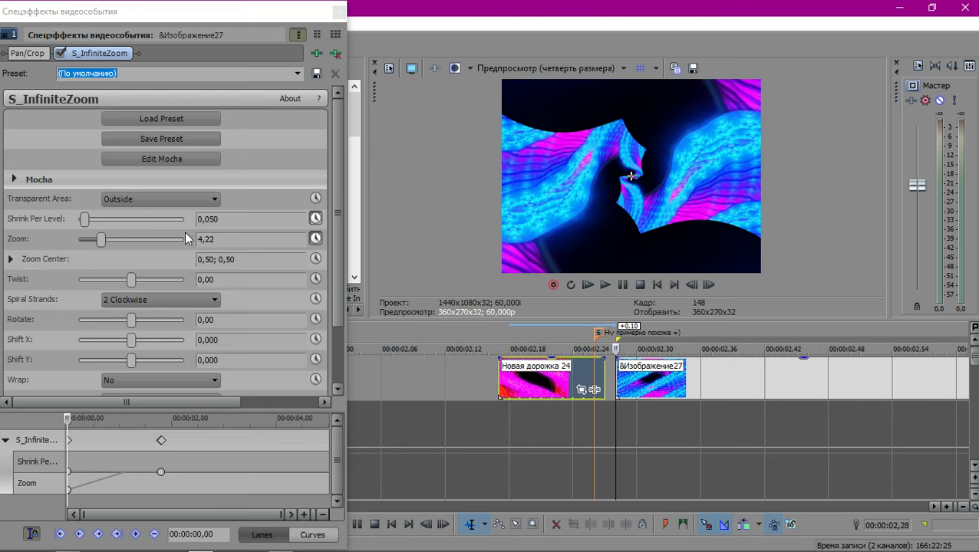
click(101, 218)
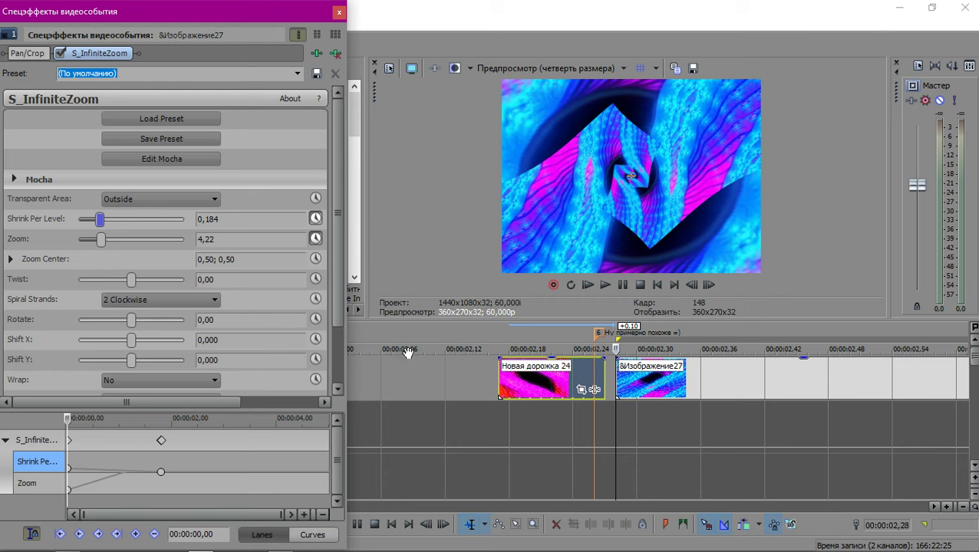
Examine the combined shrink and zoom animation frame by frame from the start of the &Изображение27 clip.
scroll(602, 371, up, 3)
click(621, 380)
key(Right)
key(Right)
key(Right)
key(Right)
key(Right)
key(Right)
key(Right)
key(Right)
key(Right)
key(Right)
key(Right)
key(Right)
key(Right)
key(Right)
key(Right)
key(Right)
key(Right)
key(Right)
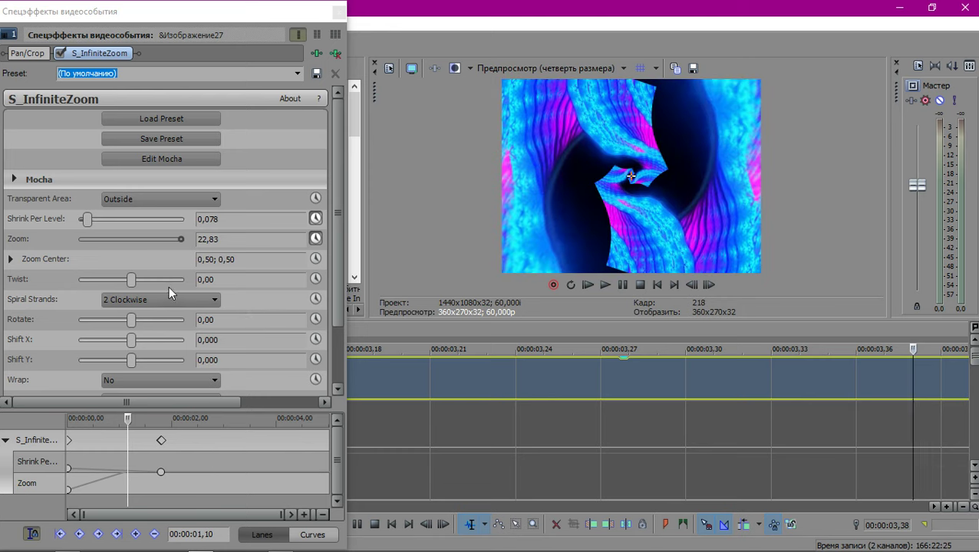
Try different Rotate, Shift X and Shift Y values in S_InfiniteZoom and reset all three to zero.
drag(132, 320, 125, 363)
double_click(141, 321)
double_click(122, 340)
double_click(123, 360)
Try the Reflect and Tile wrap modes in S_InfiniteZoom and return Wrap to No.
scroll(175, 378, down, 2)
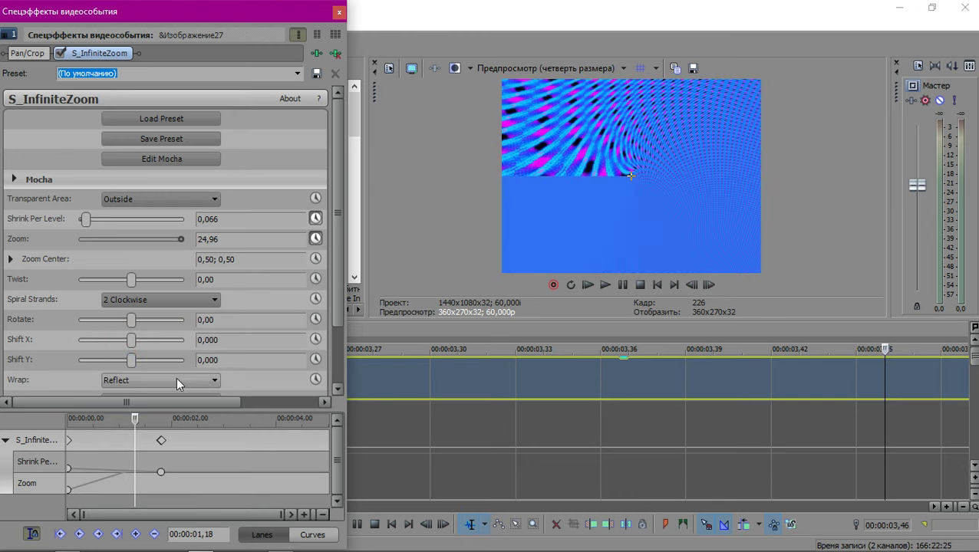
scroll(176, 379, up, 2)
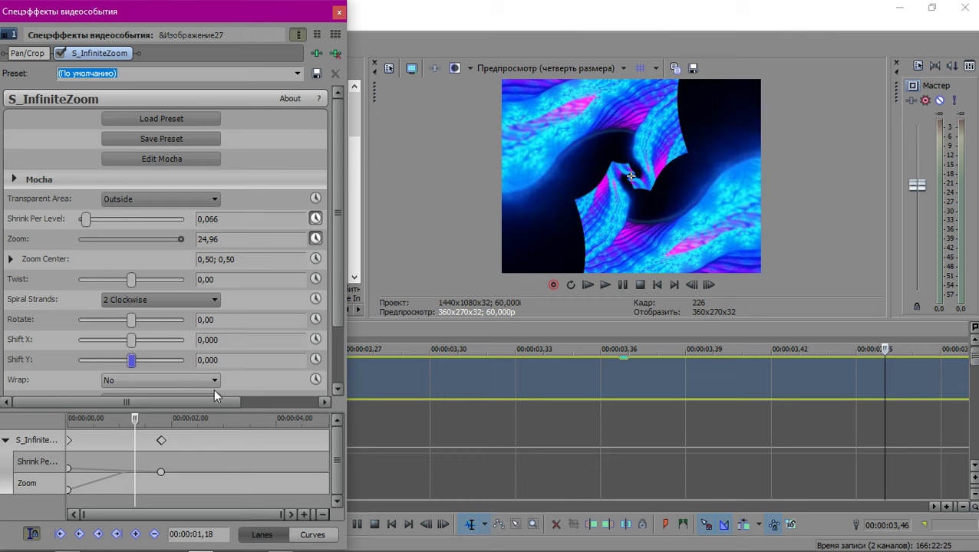
drag(341, 273, 335, 327)
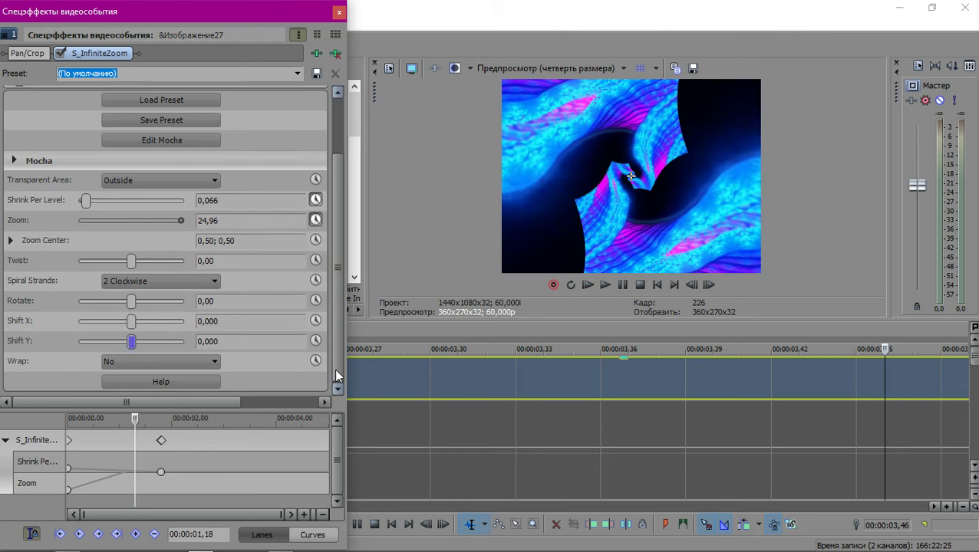
scroll(335, 366, up, 1)
scroll(552, 424, down, 3)
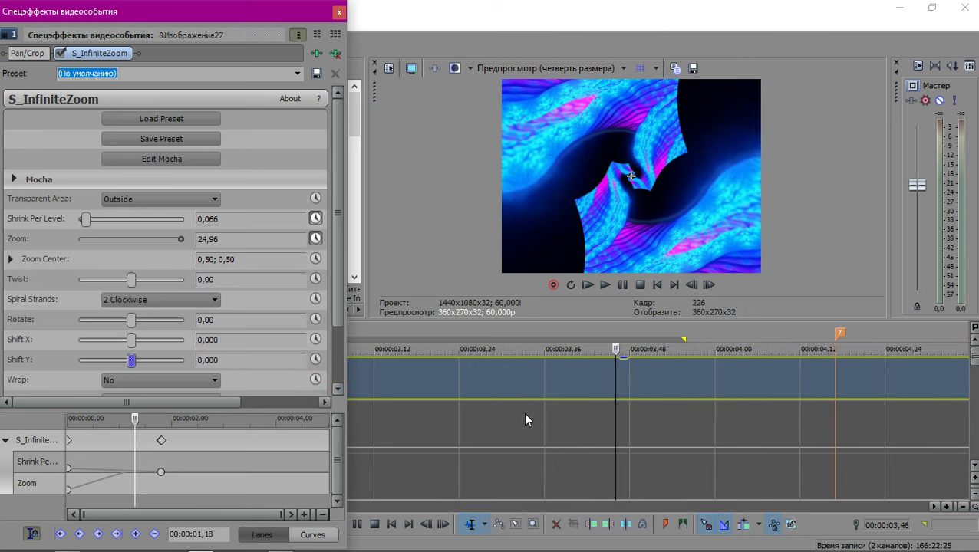
scroll(212, 387, down, 1)
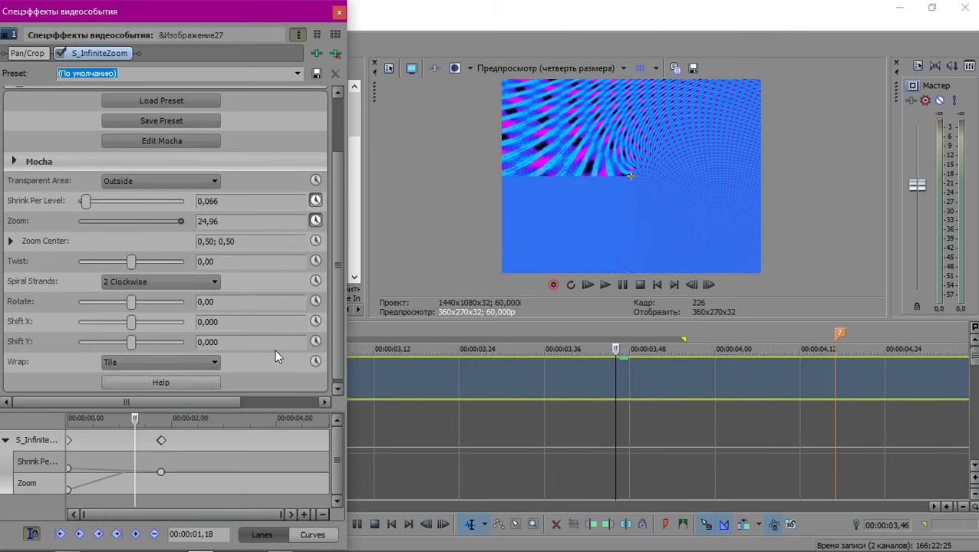
scroll(185, 362, up, 1)
scroll(530, 403, down, 4)
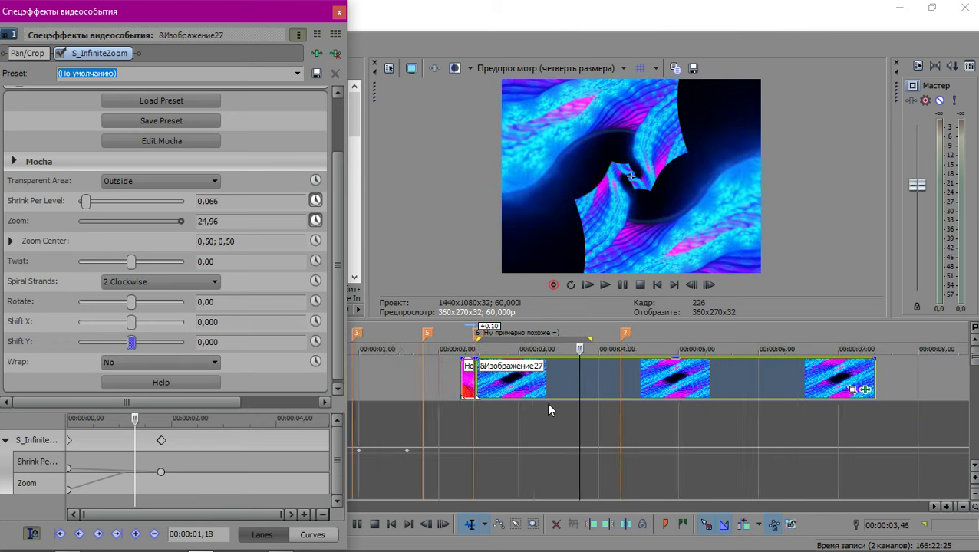
Move the &Изображение27 clip earlier to about 00:00:02,18 so it crossfades with the Новая дорожка 24 clip.
click(660, 376)
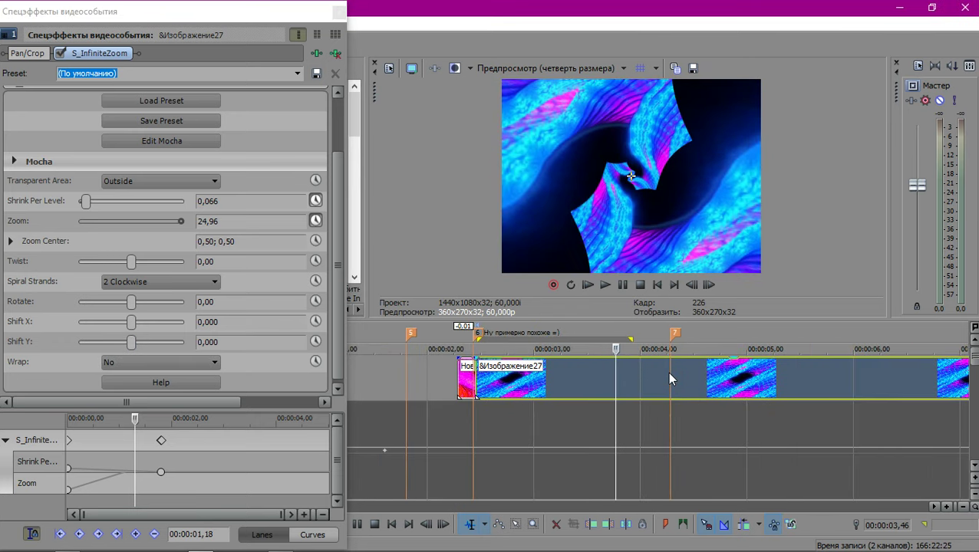
click(477, 376)
scroll(477, 376, up, 4)
scroll(595, 383, up, 3)
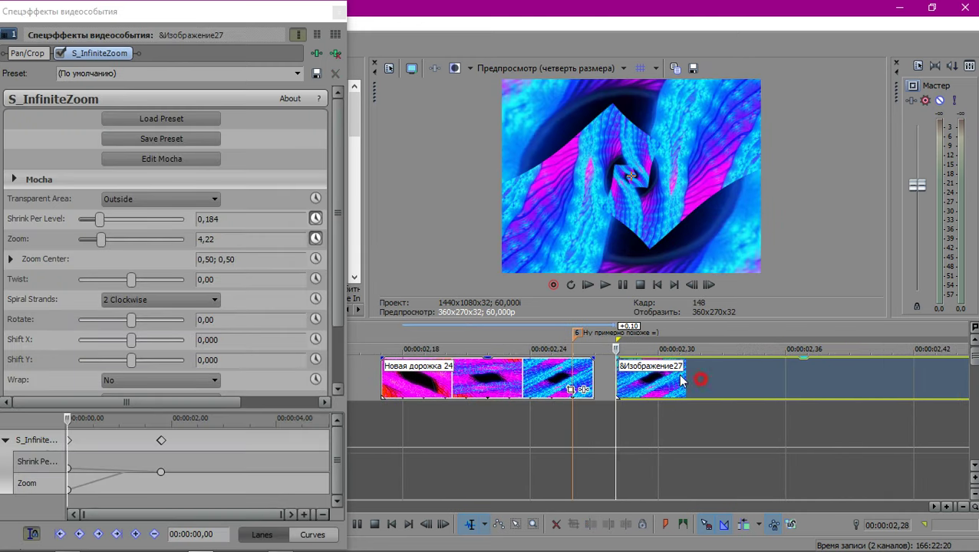
drag(680, 379, 488, 368)
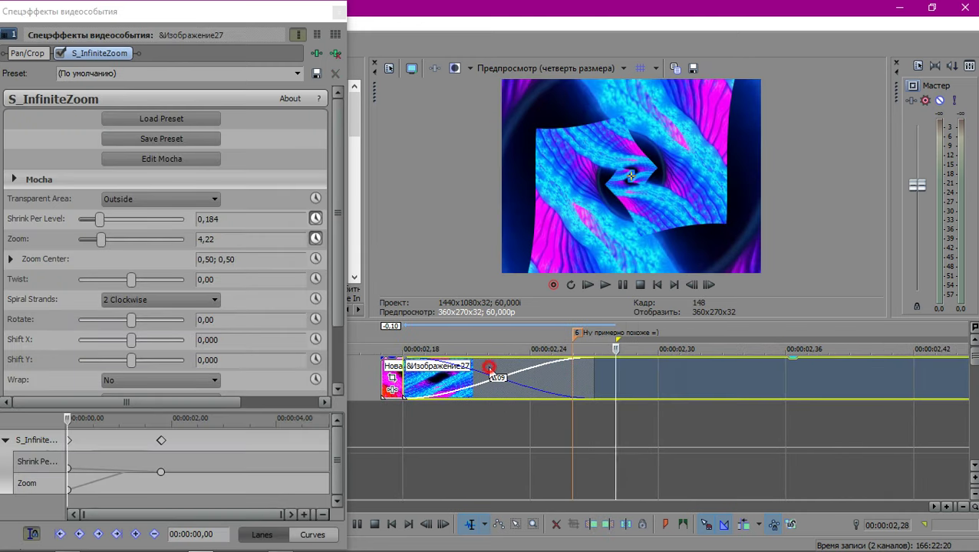
click(488, 367)
Apply the Metallic transition with the Cobalt Steel preset to the crossfade between the two clips.
click(339, 12)
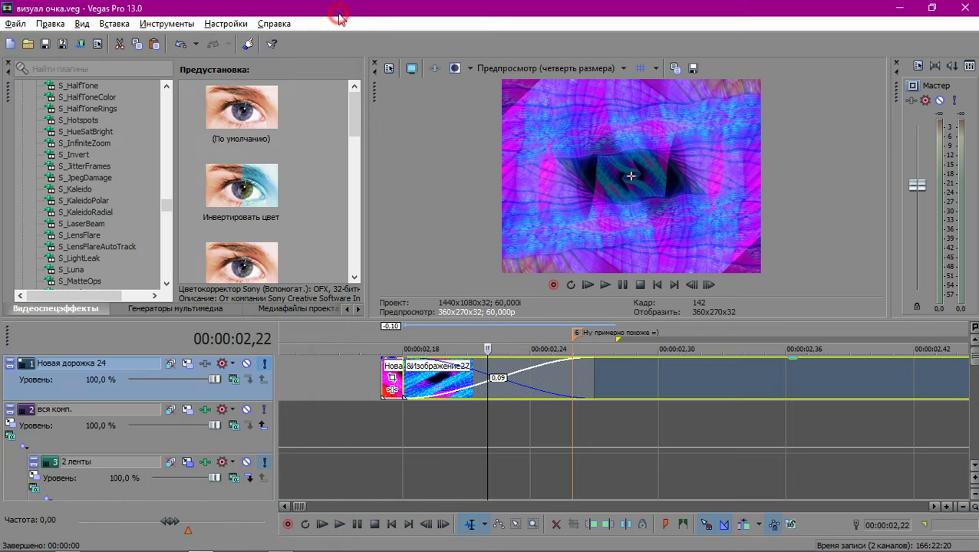
click(349, 309)
click(348, 310)
click(227, 309)
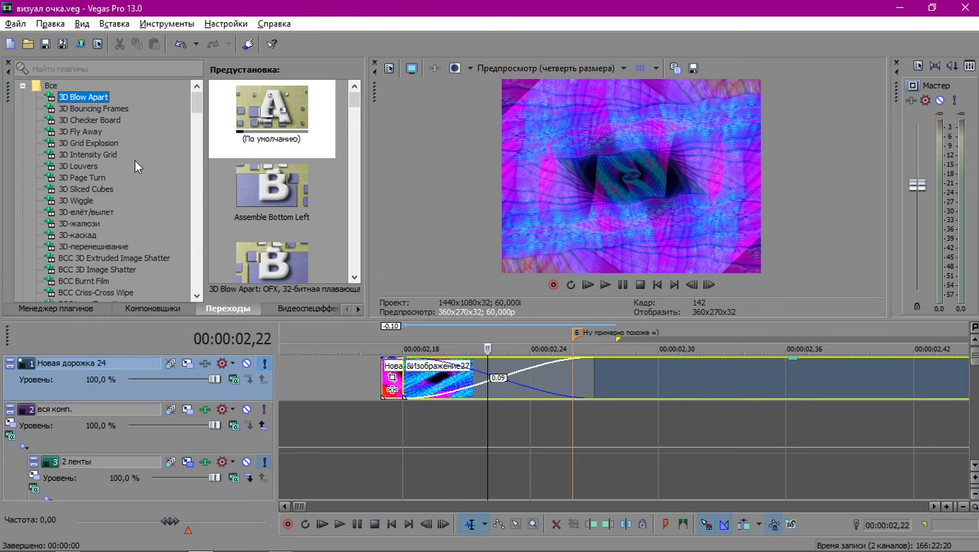
scroll(169, 155, down, 3)
scroll(169, 151, down, 4)
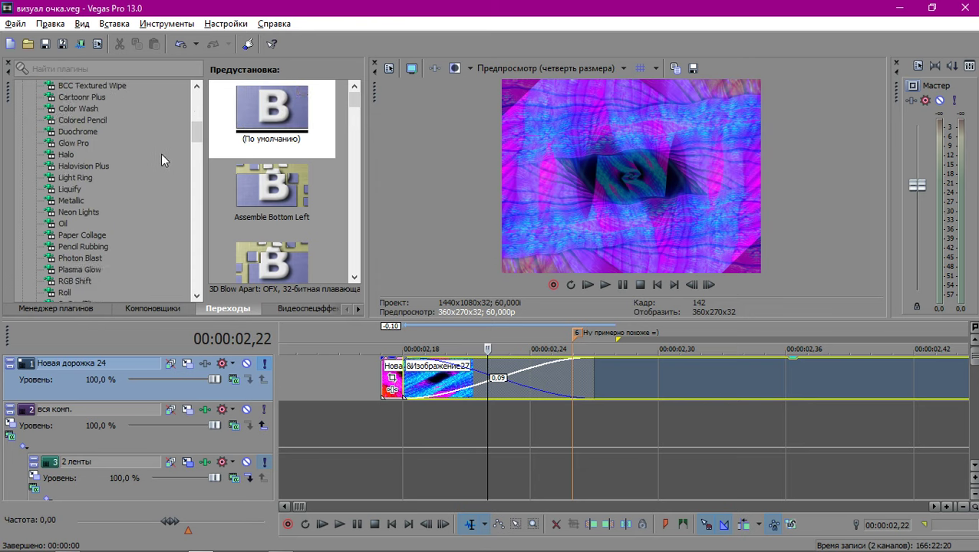
click(75, 201)
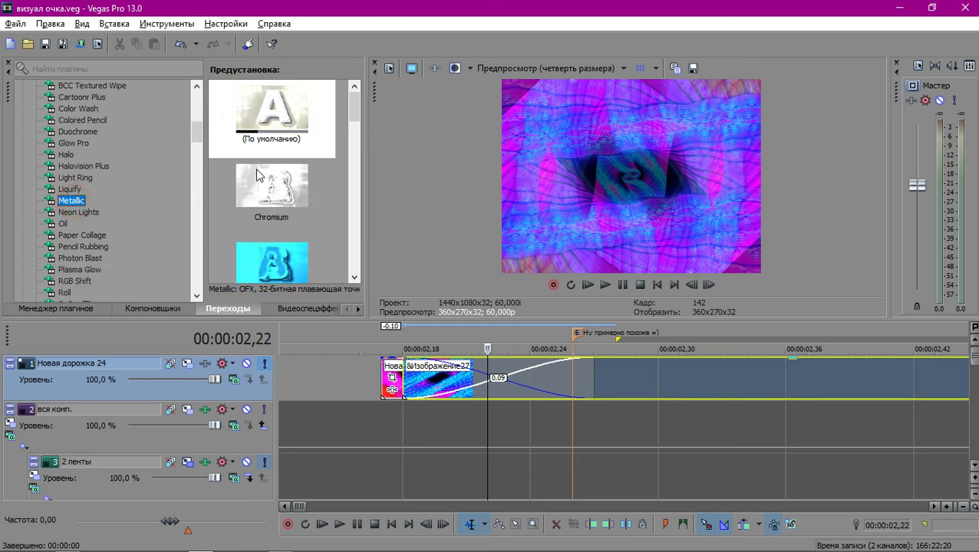
drag(272, 261, 490, 368)
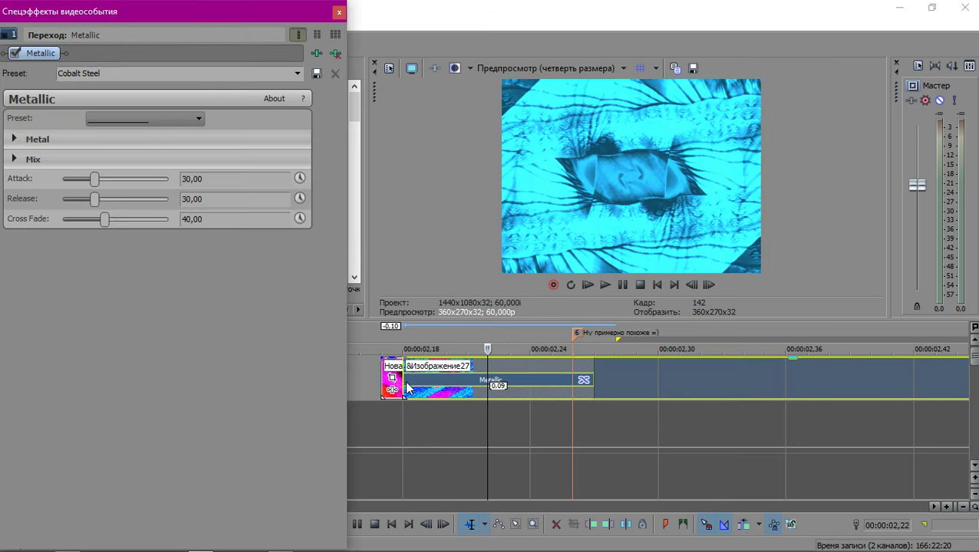
Play and step through the Metallic transition to check its look, and close its settings.
click(405, 382)
key(space)
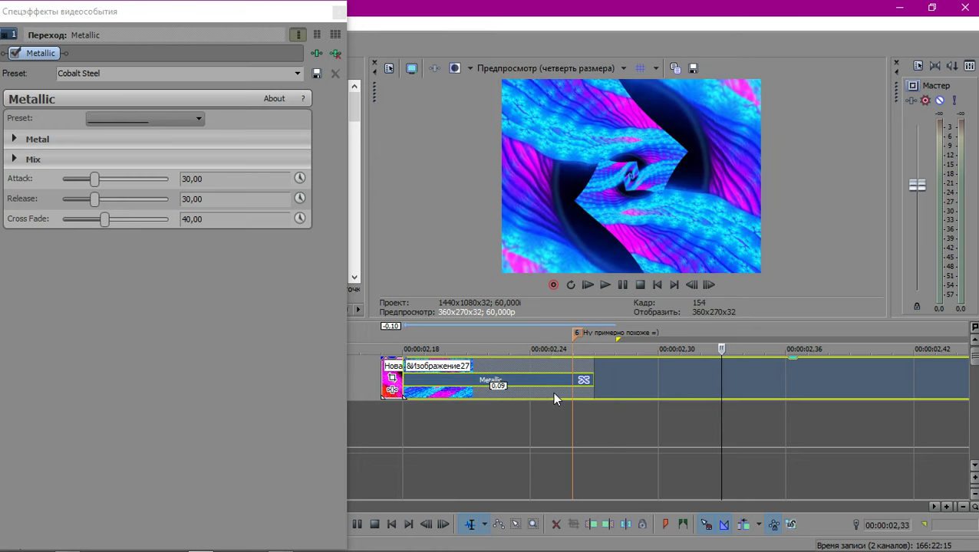
key(Right)
key(Right)
key(Right)
key(Right)
key(Right)
key(Right)
key(Right)
key(Right)
key(Right)
key(Right)
key(Right)
key(Right)
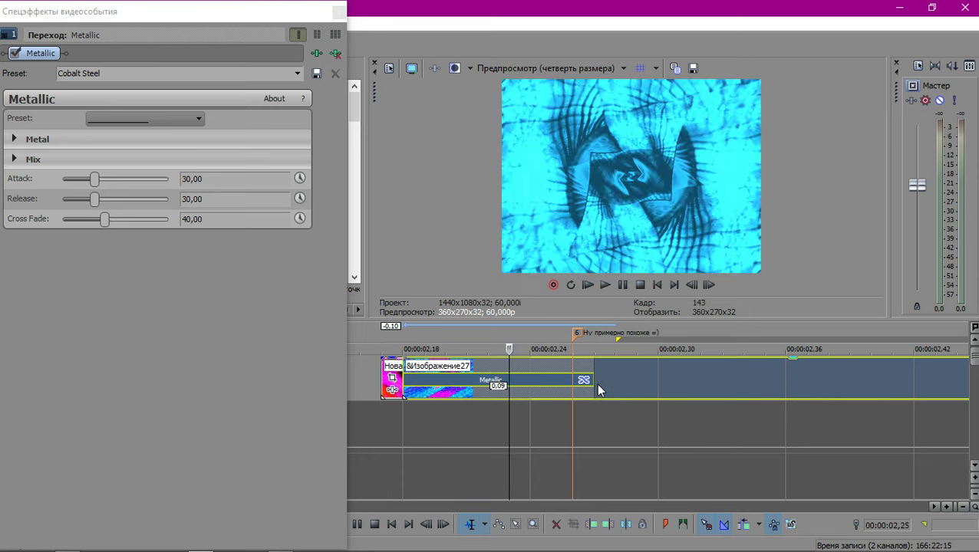
click(342, 9)
scroll(722, 349, down, 5)
scroll(722, 349, down, 2)
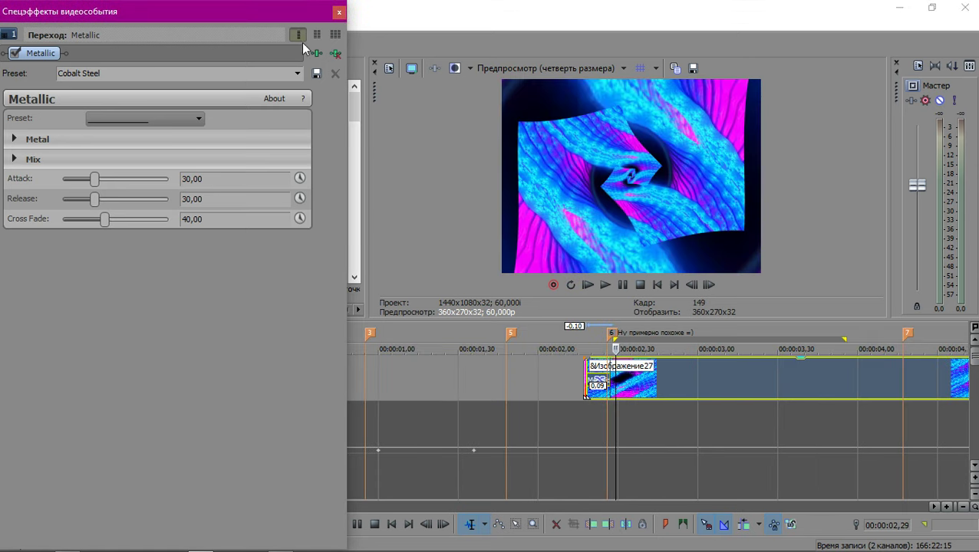
click(342, 11)
scroll(648, 403, down, 4)
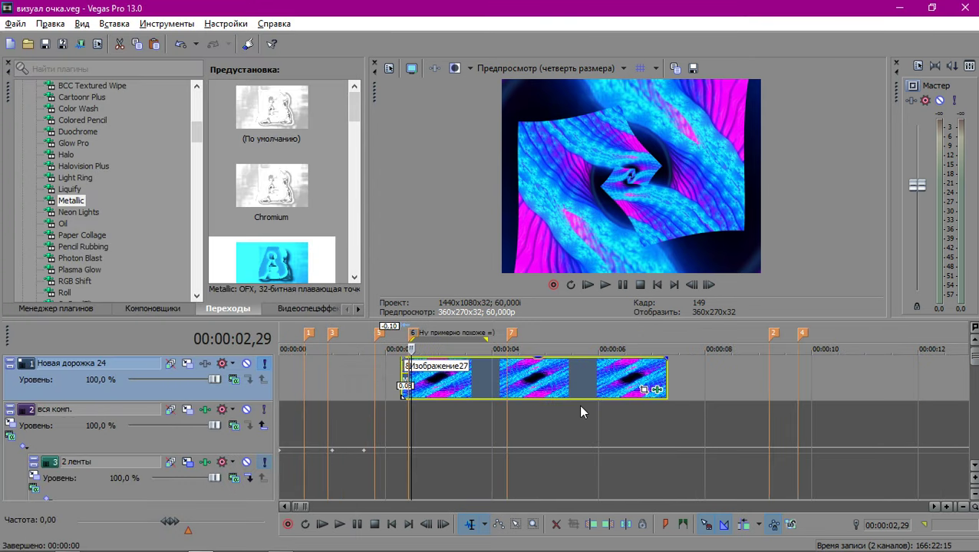
Browse the presets of the Metallic, Halo and Neon Lights transitions.
scroll(285, 212, down, 2)
scroll(285, 212, down, 3)
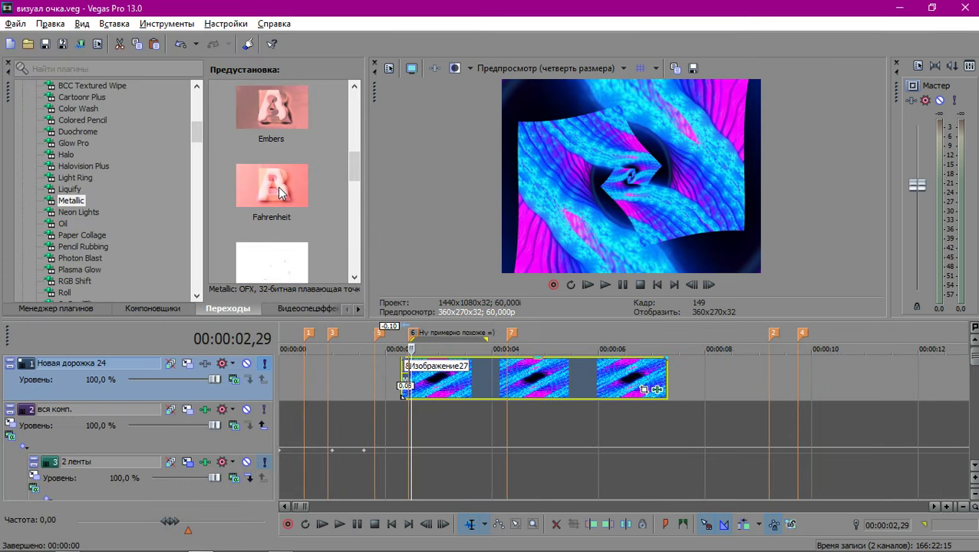
scroll(284, 205, down, 2)
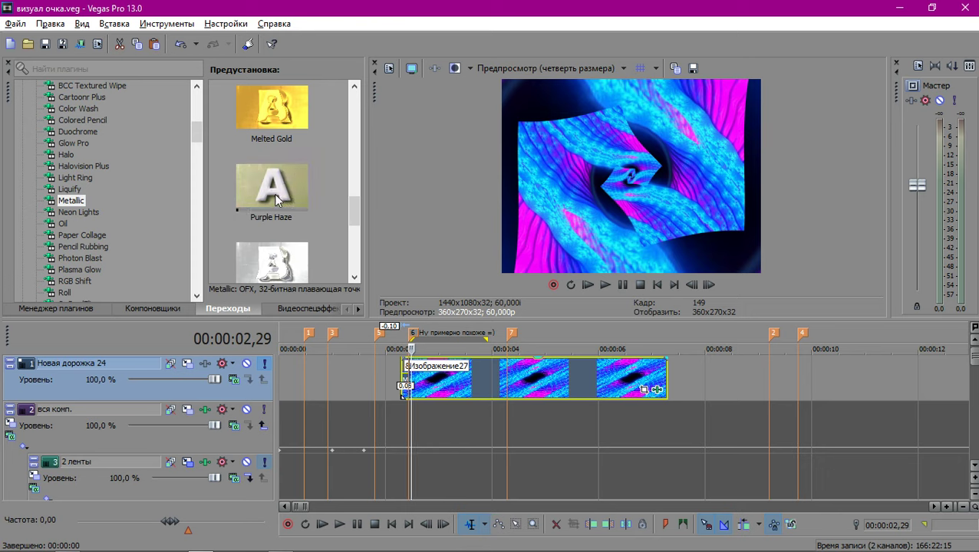
scroll(300, 260, down, 4)
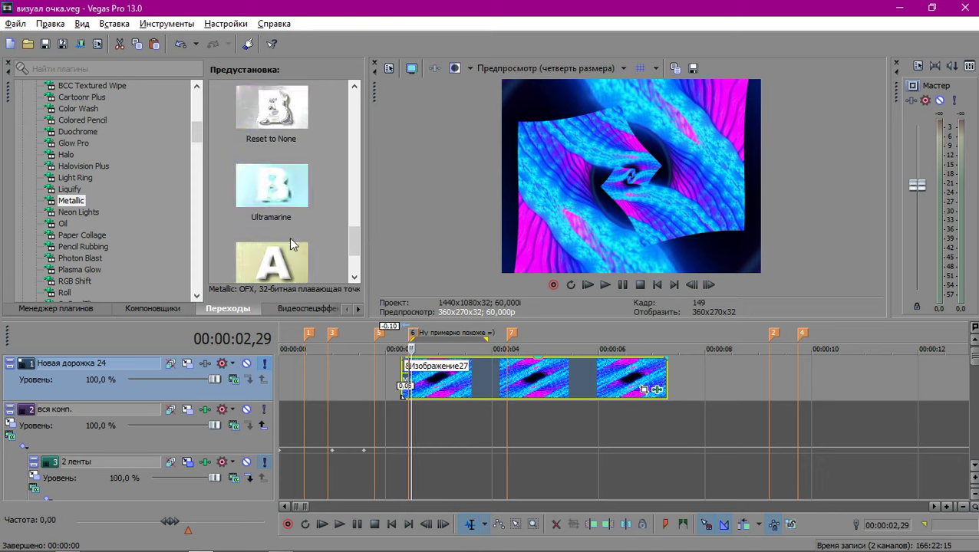
click(66, 154)
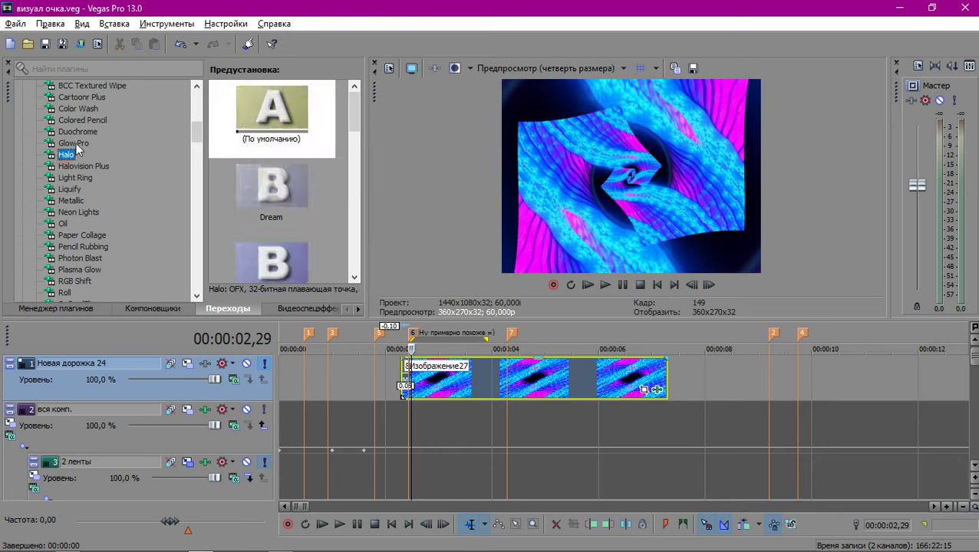
scroll(239, 151, down, 4)
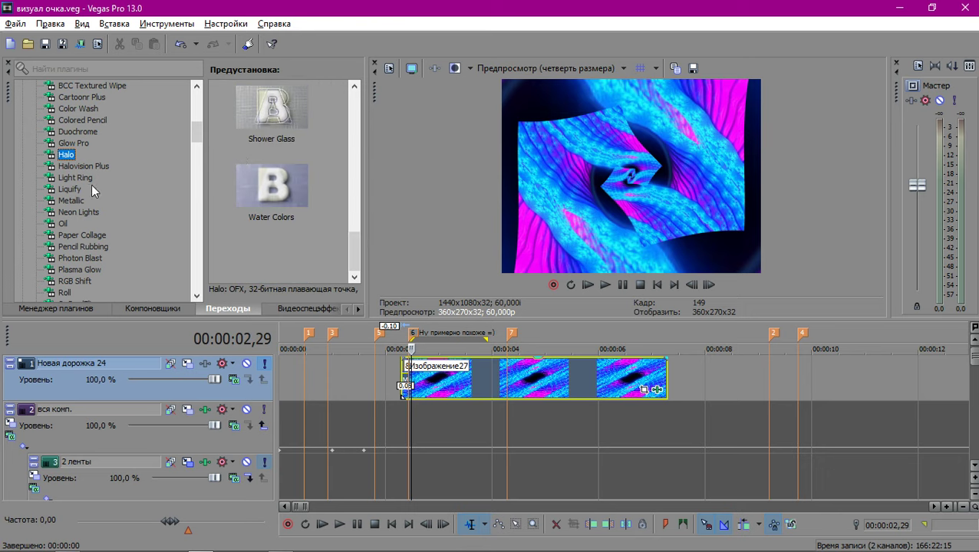
click(69, 201)
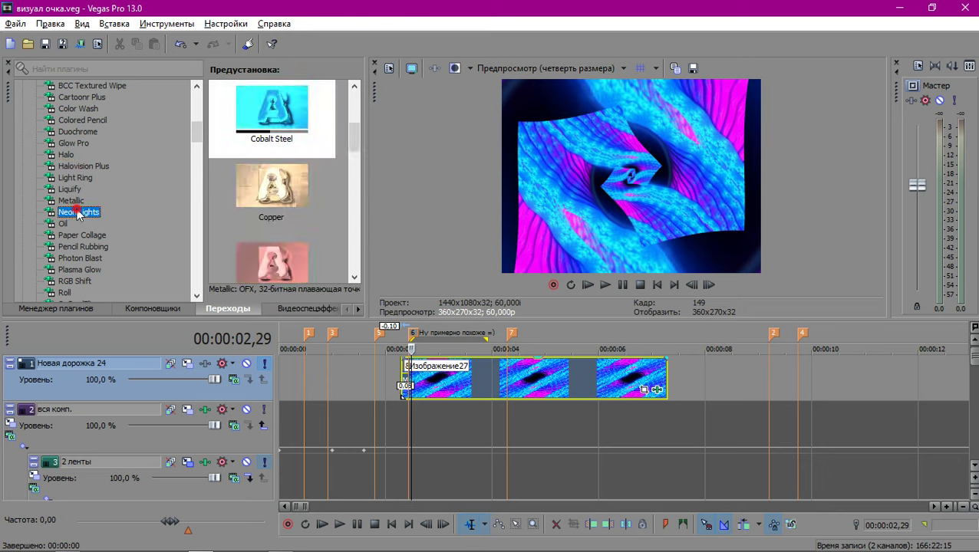
click(72, 211)
scroll(273, 176, down, 4)
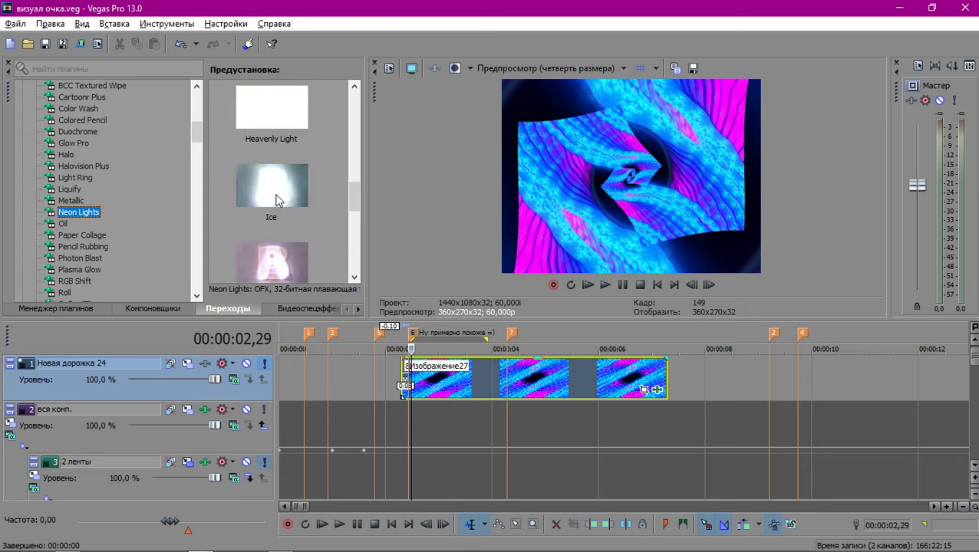
scroll(277, 200, down, 2)
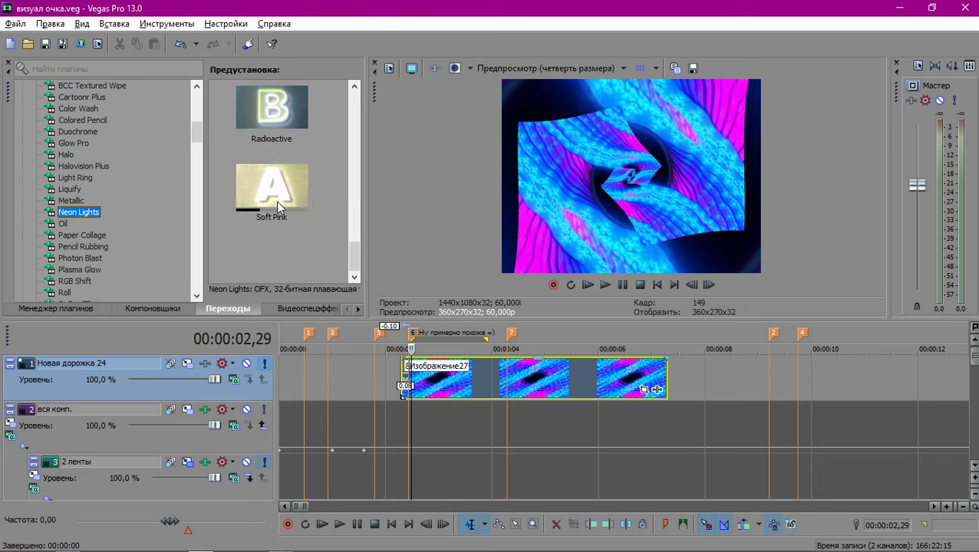
scroll(276, 169, up, 5)
scroll(275, 124, up, 3)
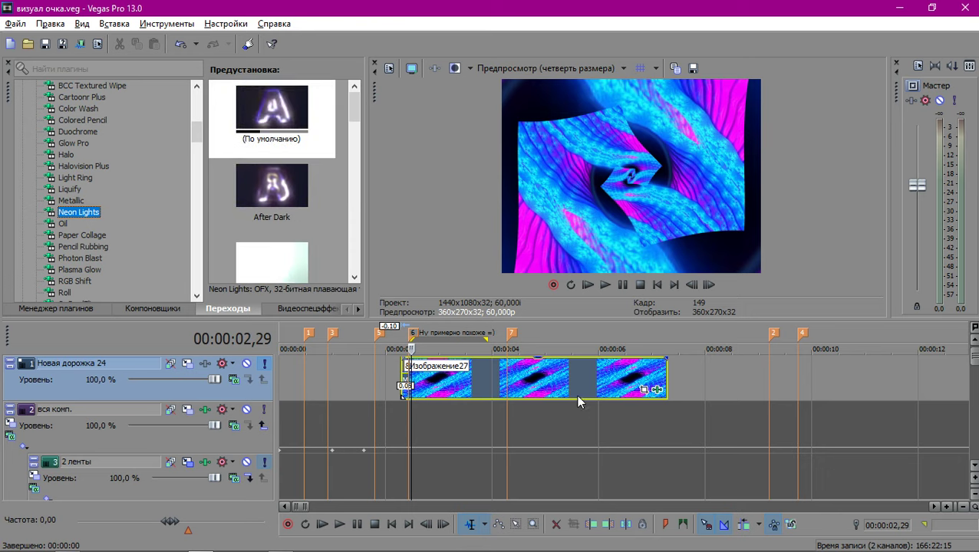
Step frame by frame through the Metallic transition between the two clips to examine its look.
scroll(576, 395, up, 2)
scroll(558, 406, up, 3)
click(530, 424)
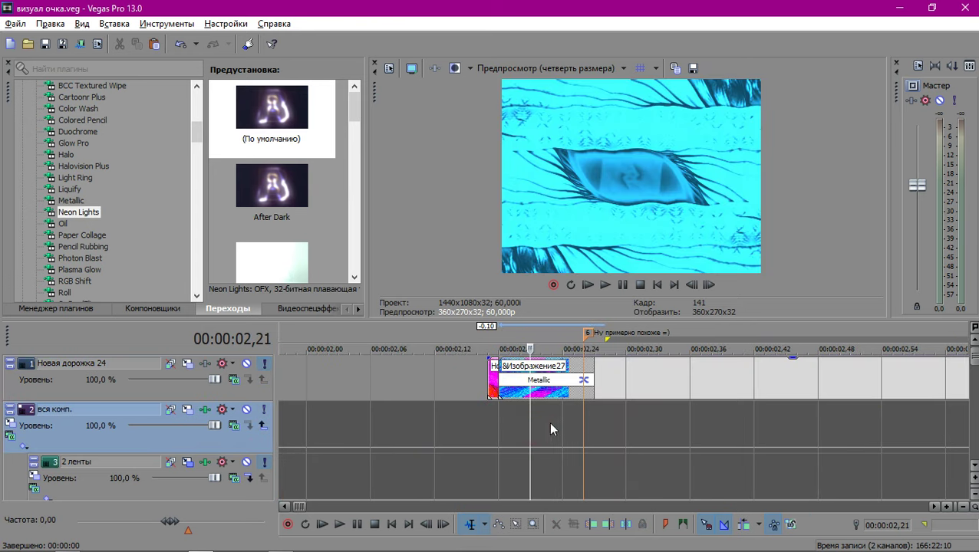
key(Left)
key(Left)
key(Left)
key(Left)
key(Left)
key(Left)
key(Left)
key(Right)
key(Right)
key(Right)
key(Right)
key(Right)
key(Right)
key(Right)
key(Right)
key(Right)
key(Right)
key(Right)
key(Right)
key(Right)
key(Right)
key(Right)
scroll(546, 423, up, 1)
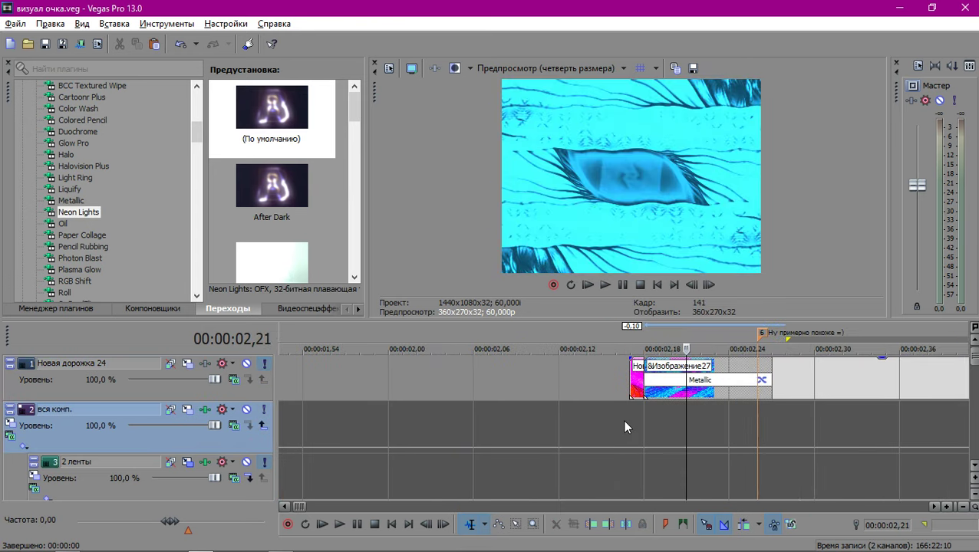
scroll(619, 426, down, 2)
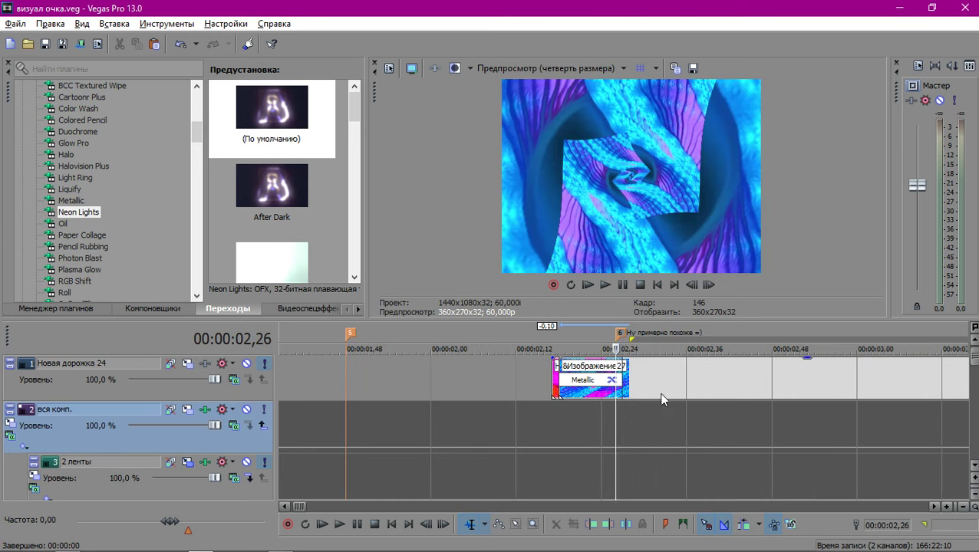
Add the uni.RGB Separation effect from Universe Distort to the &Изображение27 clip after S_InfiniteZoom.
scroll(670, 415, down, 4)
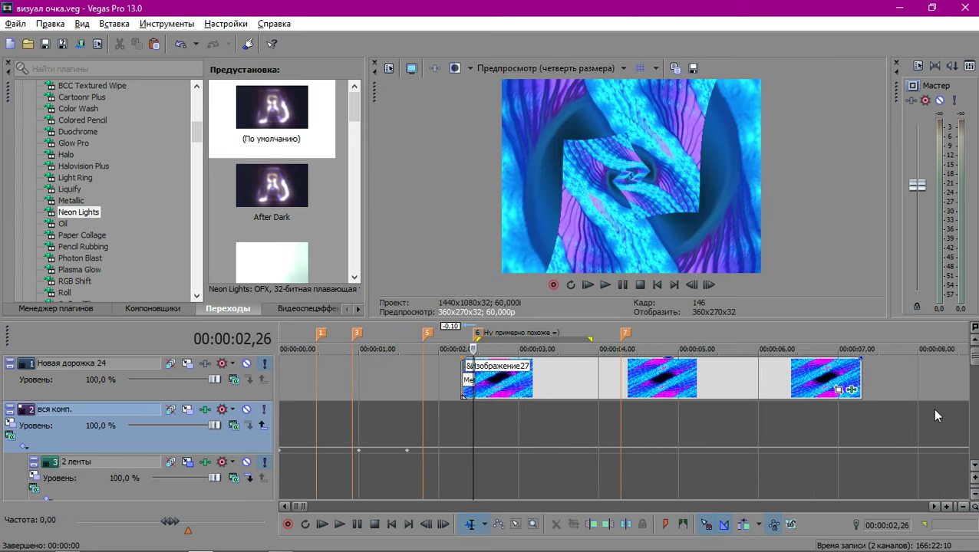
click(853, 391)
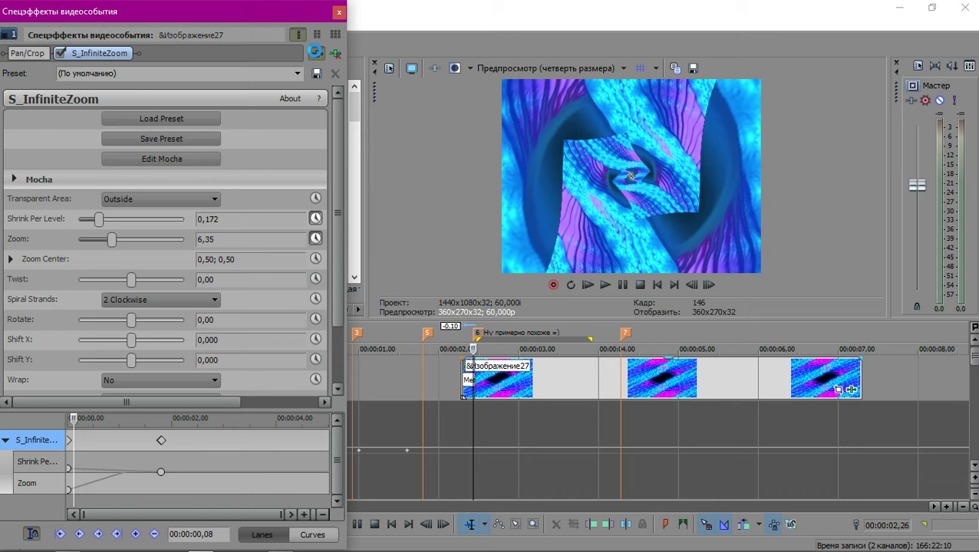
click(316, 52)
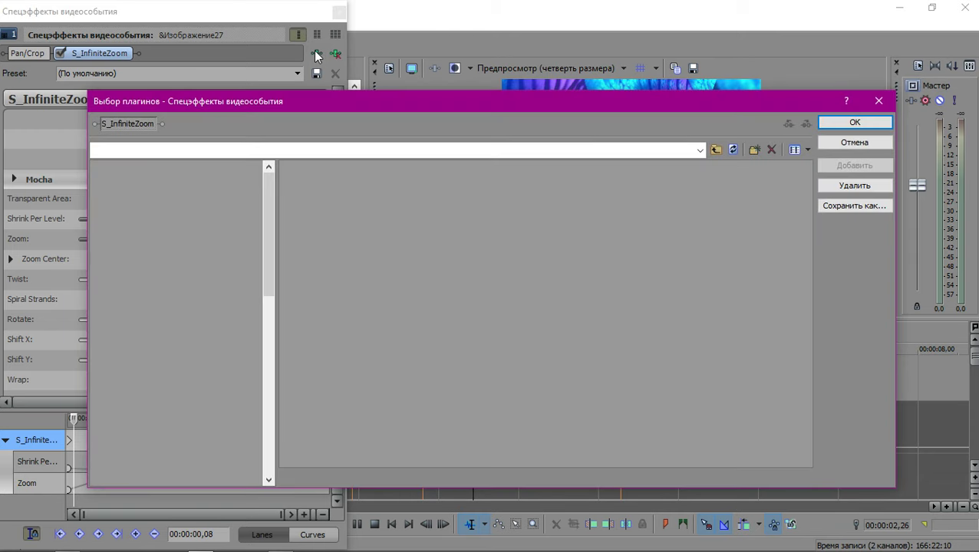
scroll(139, 289, down, 10)
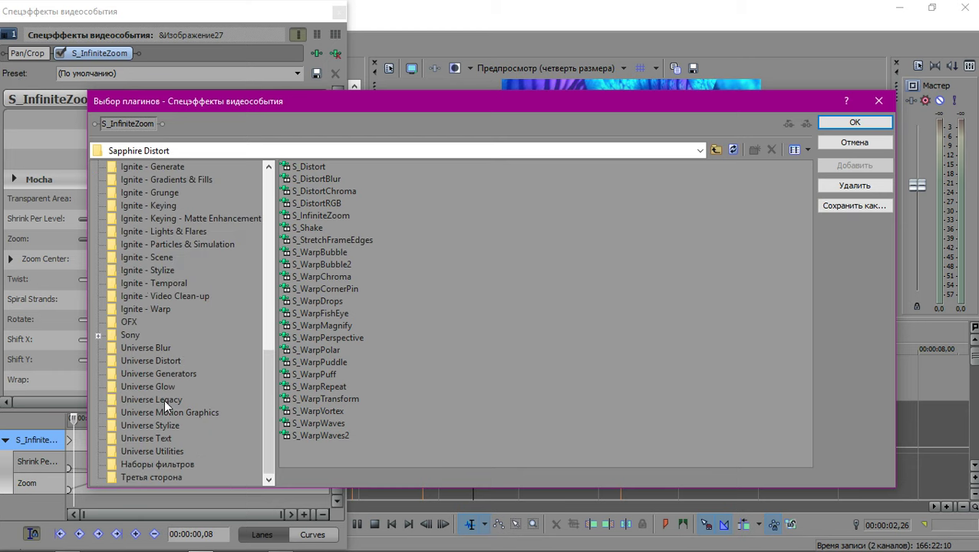
click(167, 375)
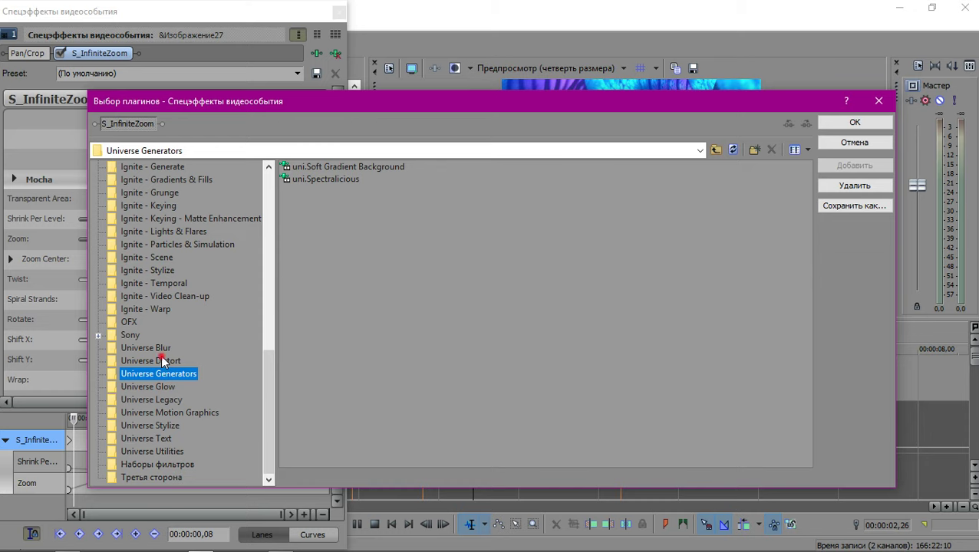
click(161, 360)
double_click(329, 179)
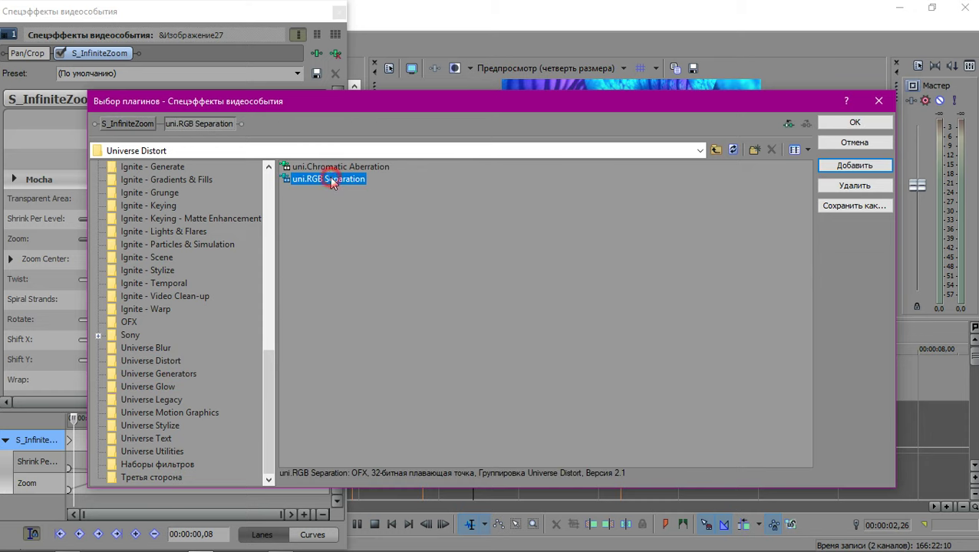
click(838, 125)
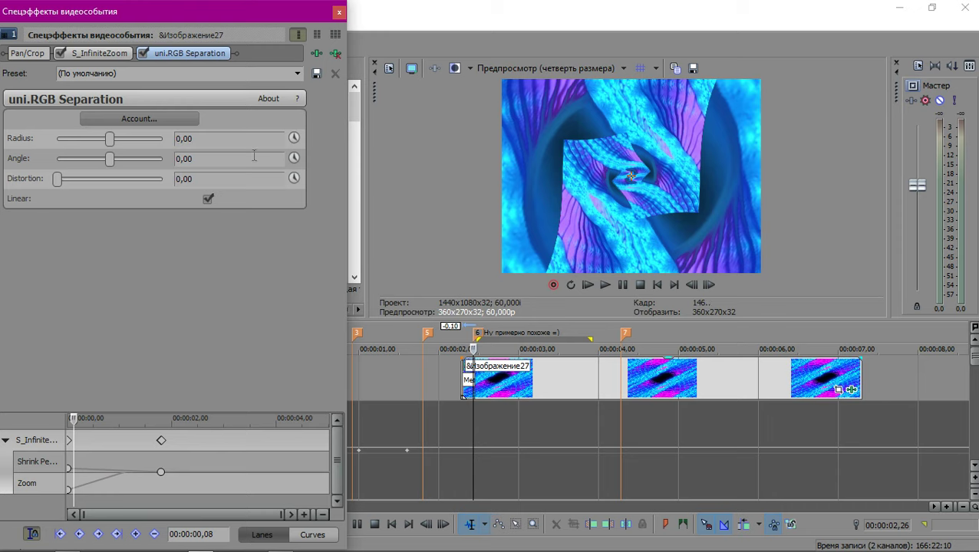
Set uni.RGB Separation's Distortion to 100,00, enable its animation and keep that value at the clip's start.
drag(60, 180, 225, 172)
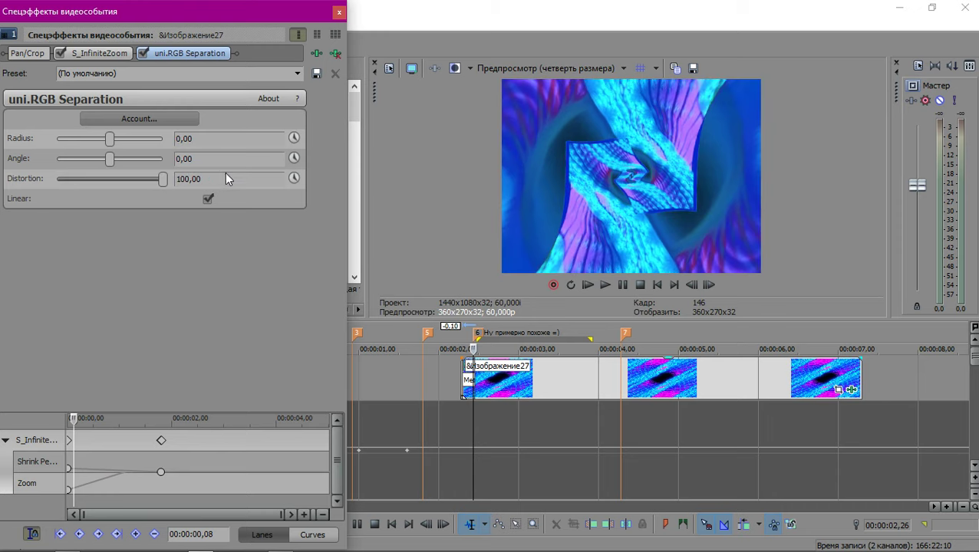
click(289, 177)
scroll(263, 481, up, 2)
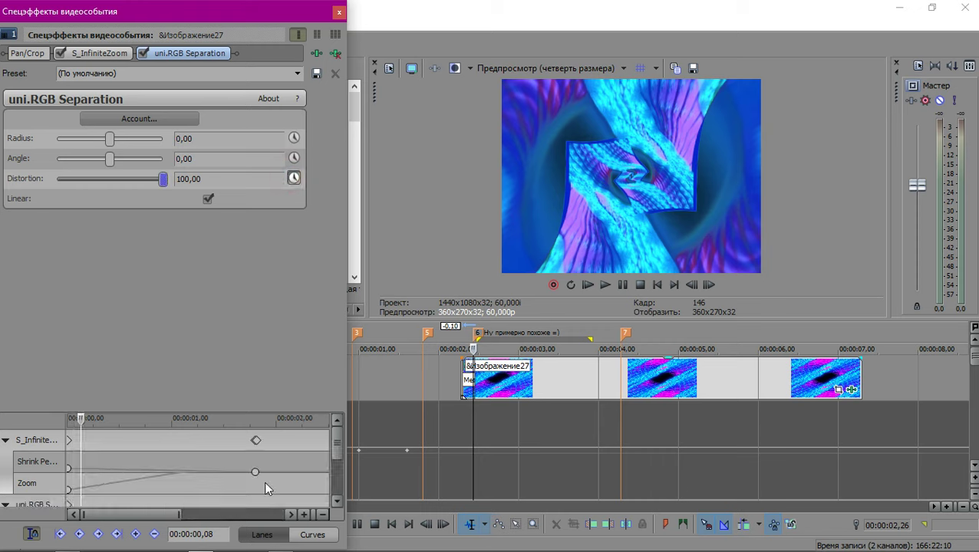
scroll(518, 410, up, 5)
scroll(609, 381, up, 3)
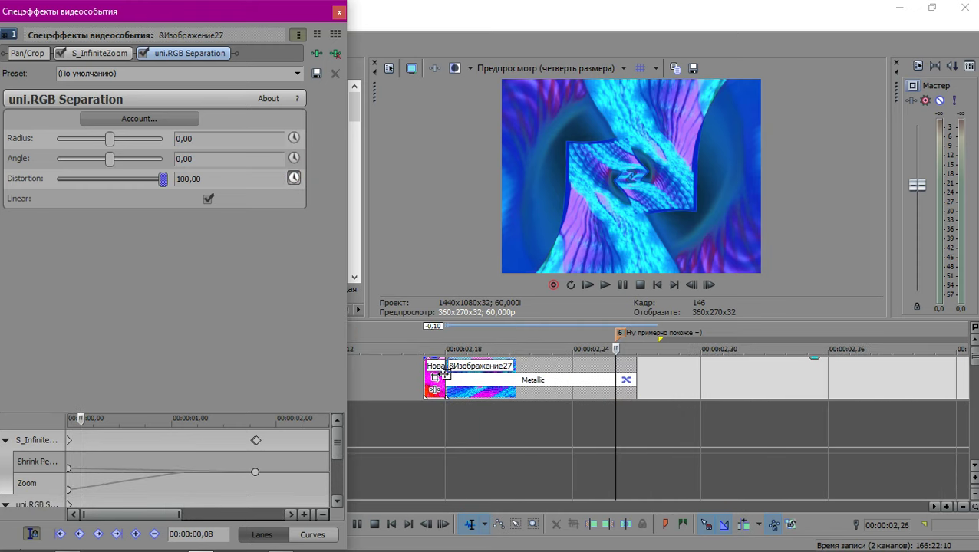
click(443, 375)
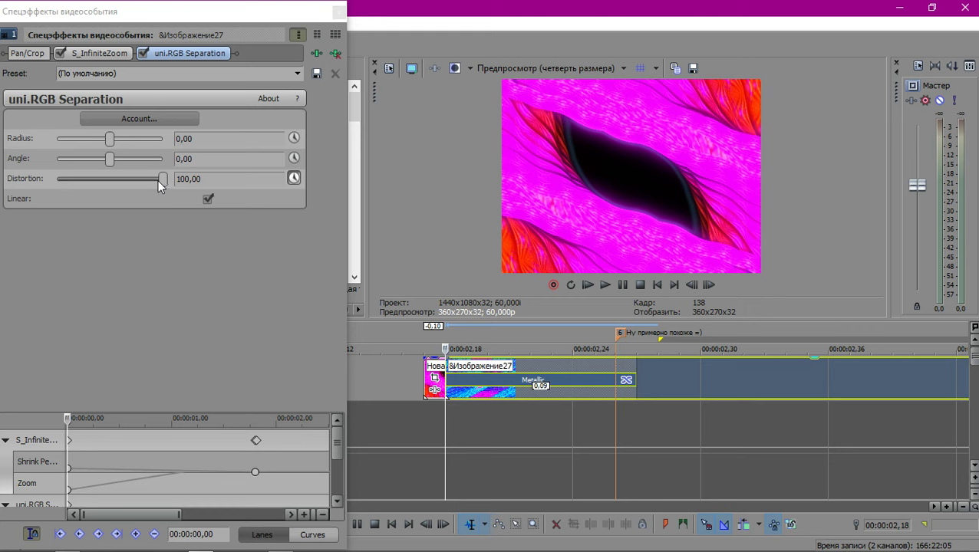
click(157, 181)
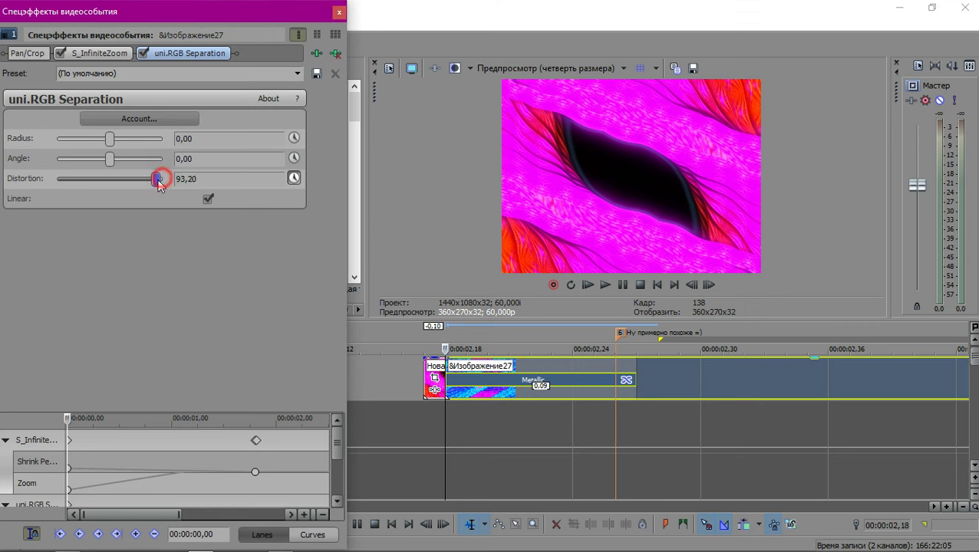
drag(159, 183, 305, 186)
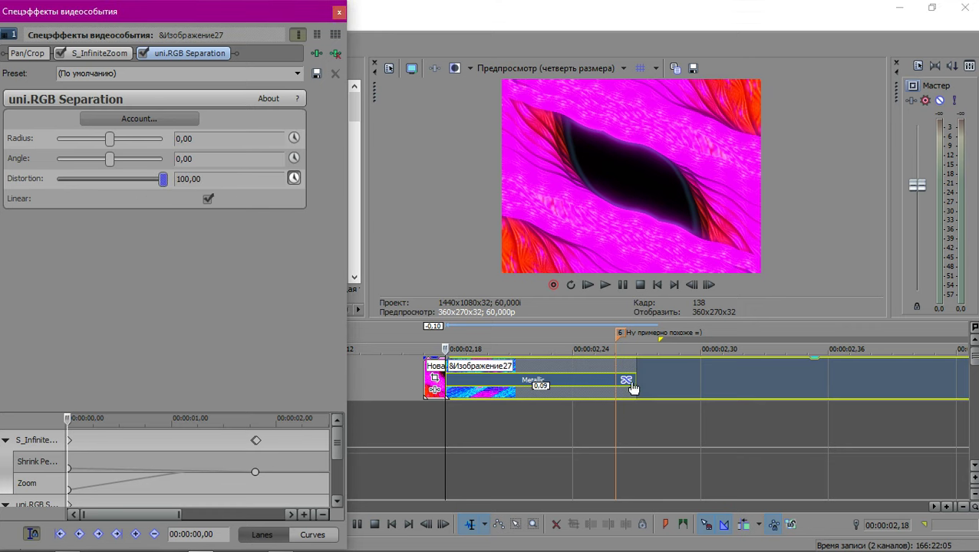
Keyframe uni.RGB Separation's Distortion to 75,51 at 00:00:02,27 and enlarge the effect's keyframe area.
click(629, 384)
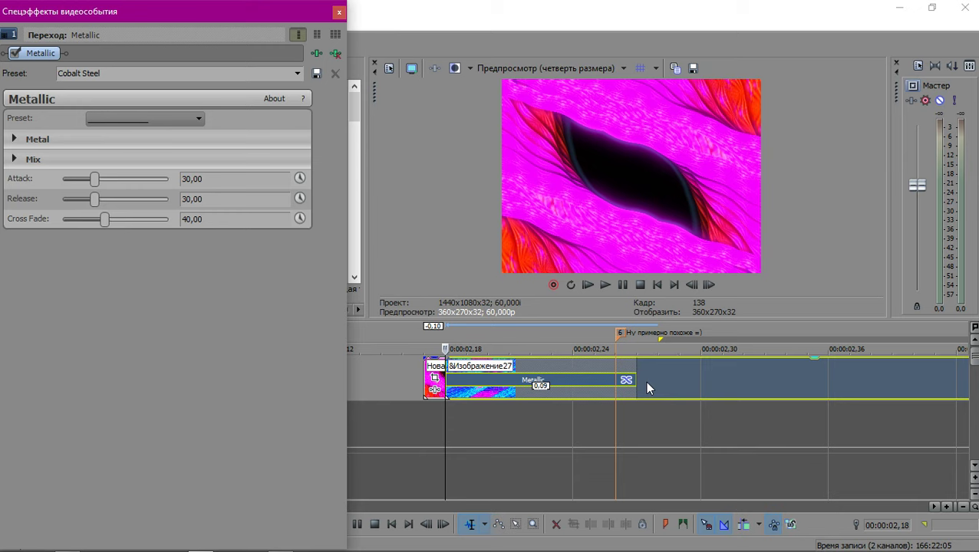
click(644, 380)
scroll(657, 398, down, 10)
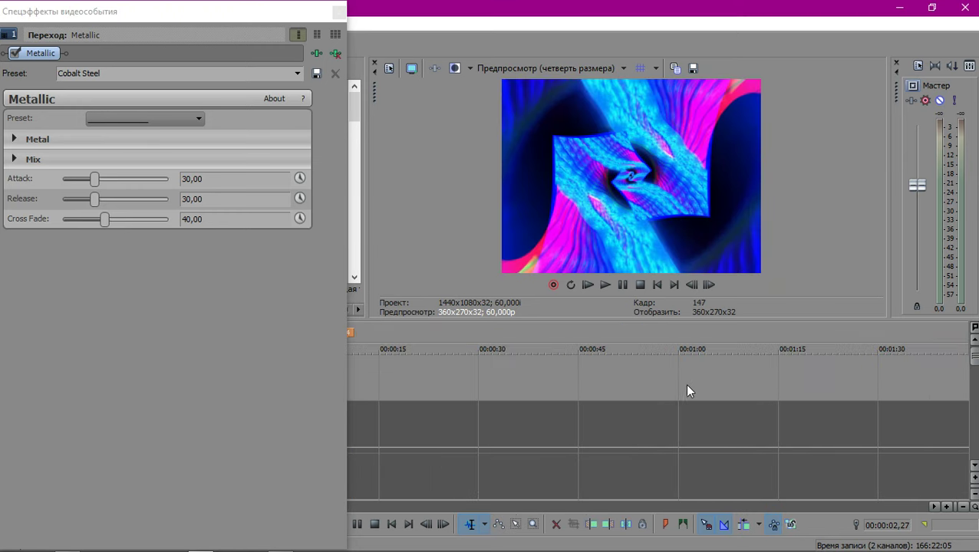
scroll(617, 391, up, 8)
click(561, 390)
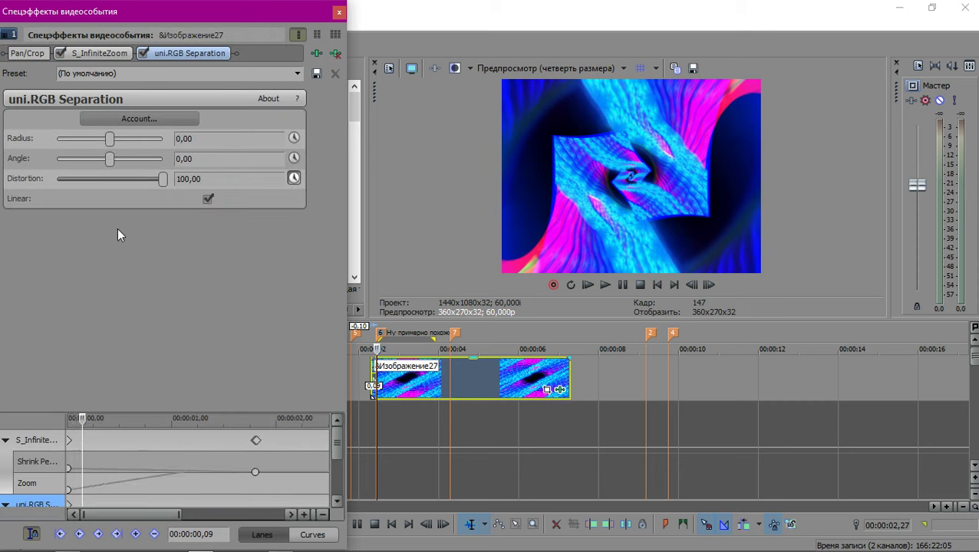
drag(161, 181, 135, 192)
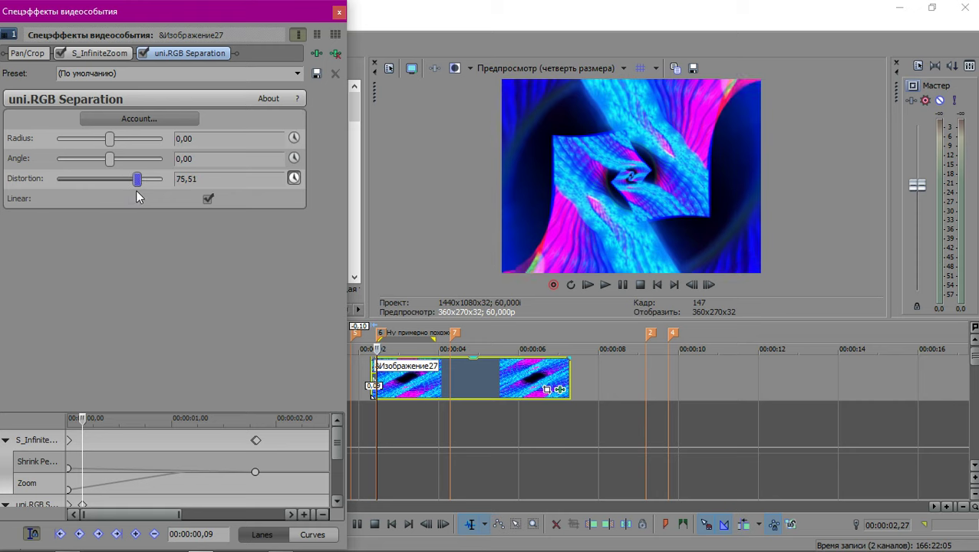
scroll(147, 438, up, 5)
drag(147, 412, 157, 336)
Add the Настройка Цвет-Насыщ.-Ярк. Sony effect to the &Изображение27 clip after uni.RGB Separation, keeping only one instance.
click(421, 377)
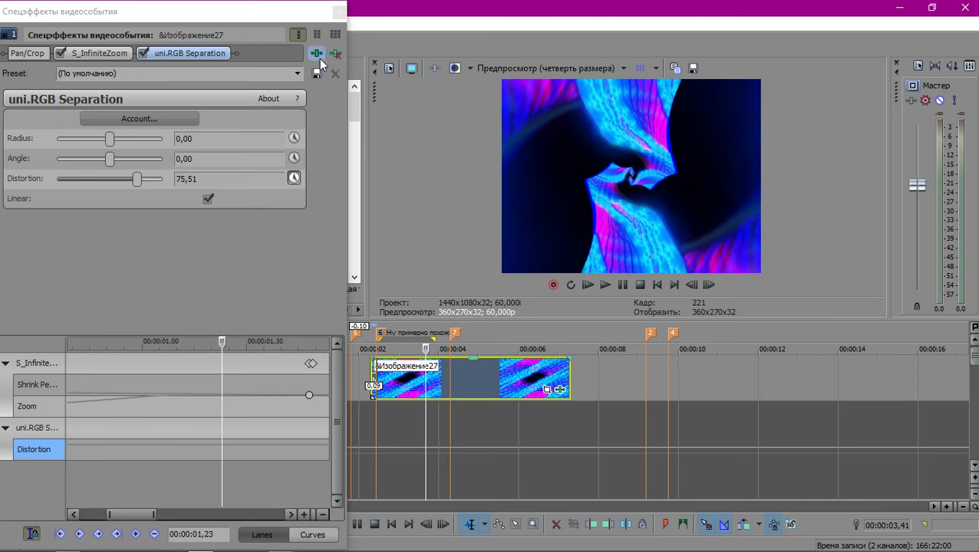
click(320, 54)
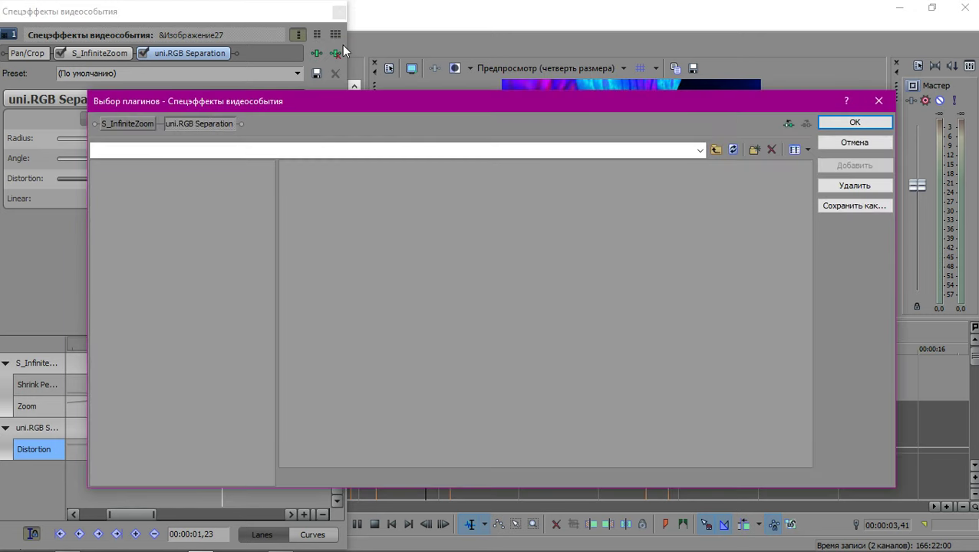
scroll(120, 262, up, 9)
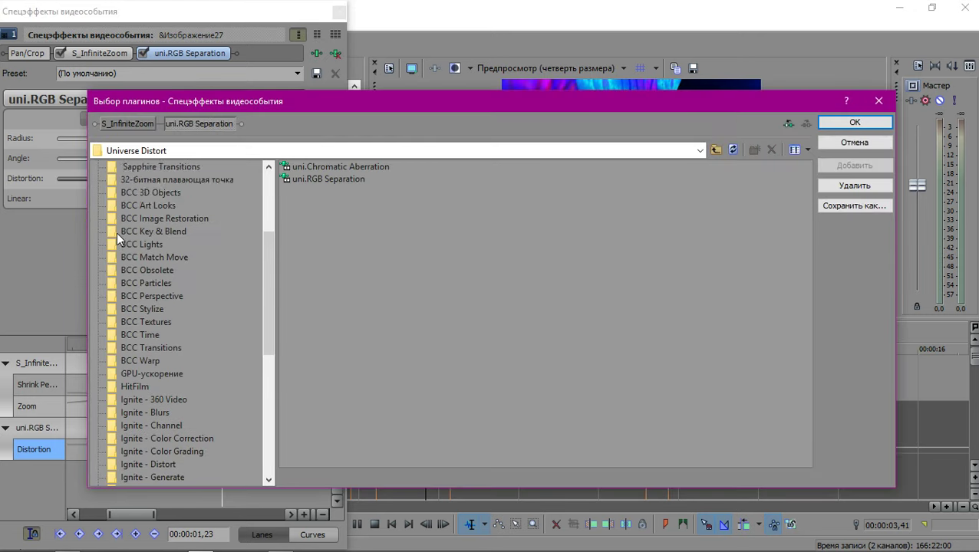
click(137, 166)
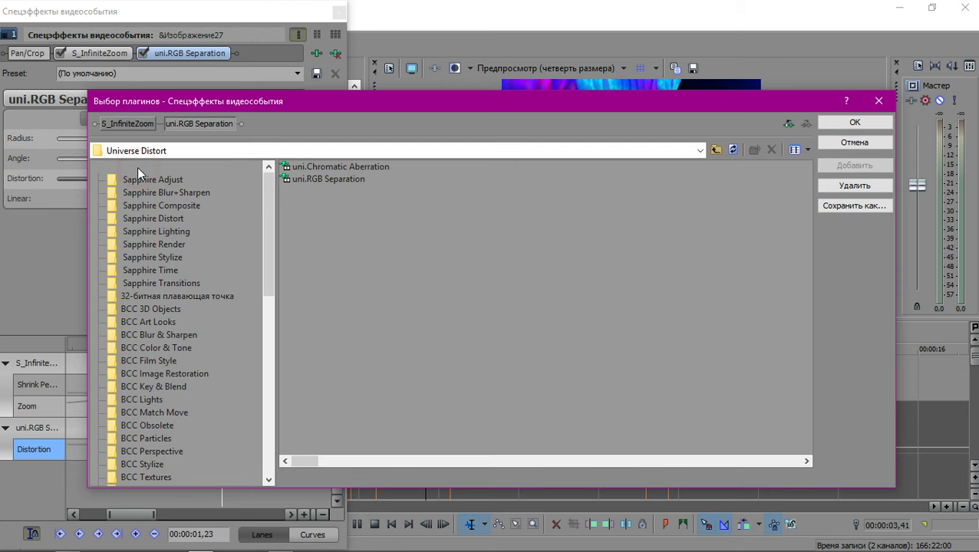
drag(296, 465, 807, 459)
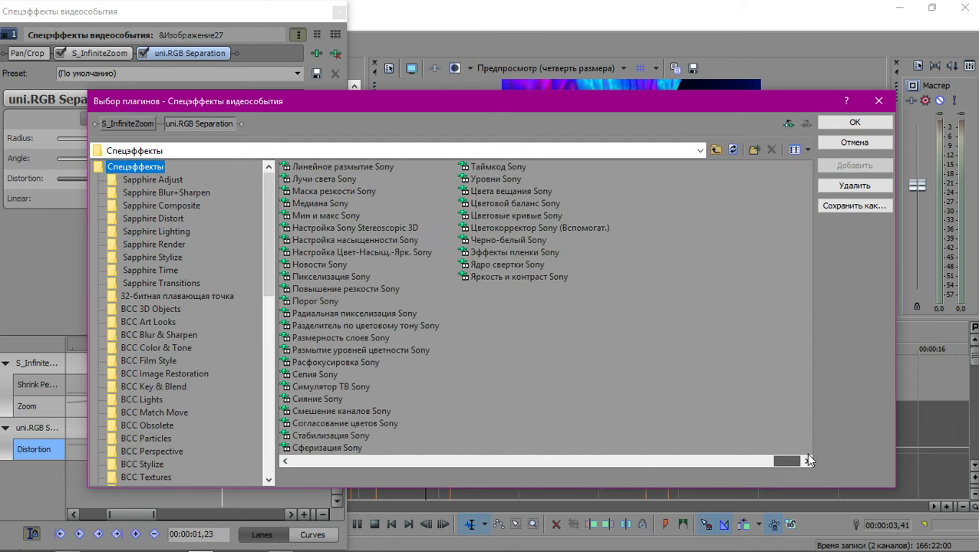
double_click(389, 252)
double_click(389, 253)
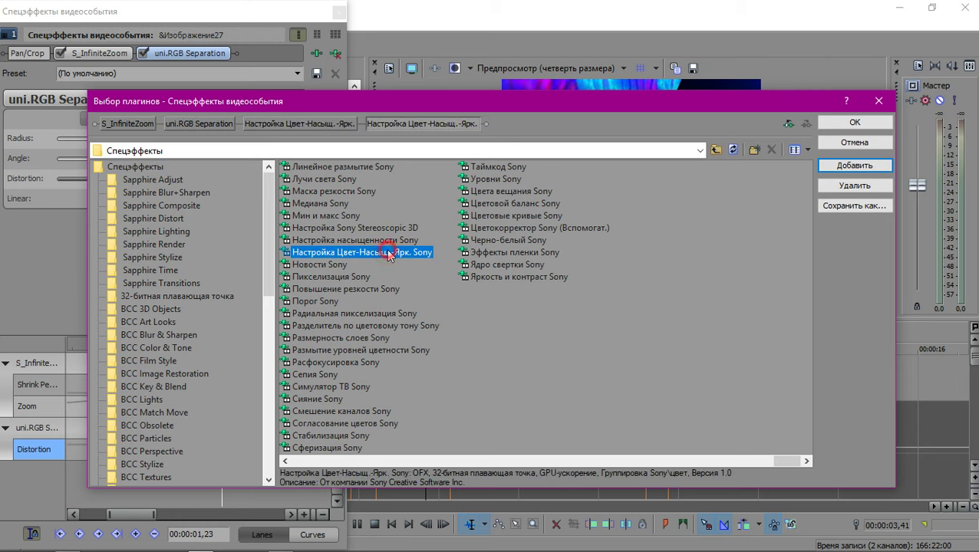
click(852, 123)
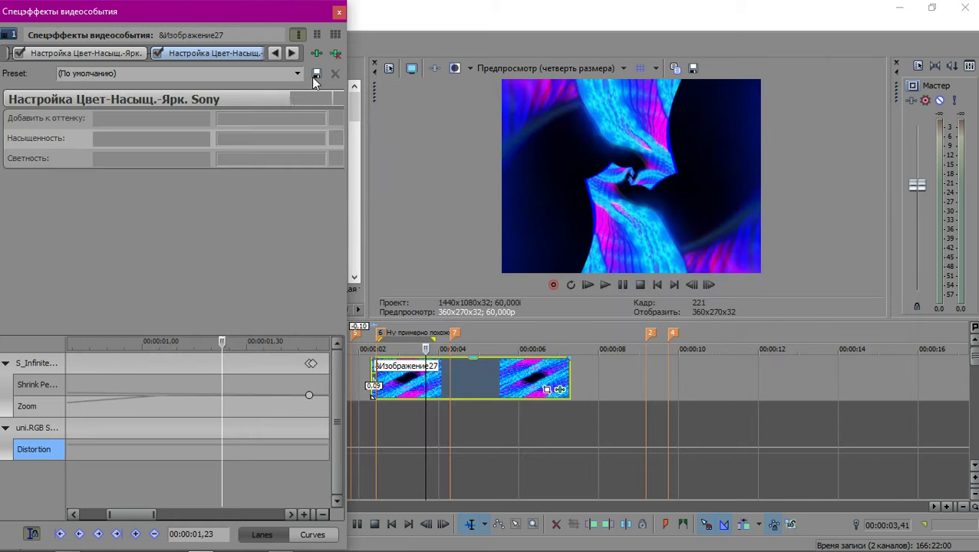
click(335, 53)
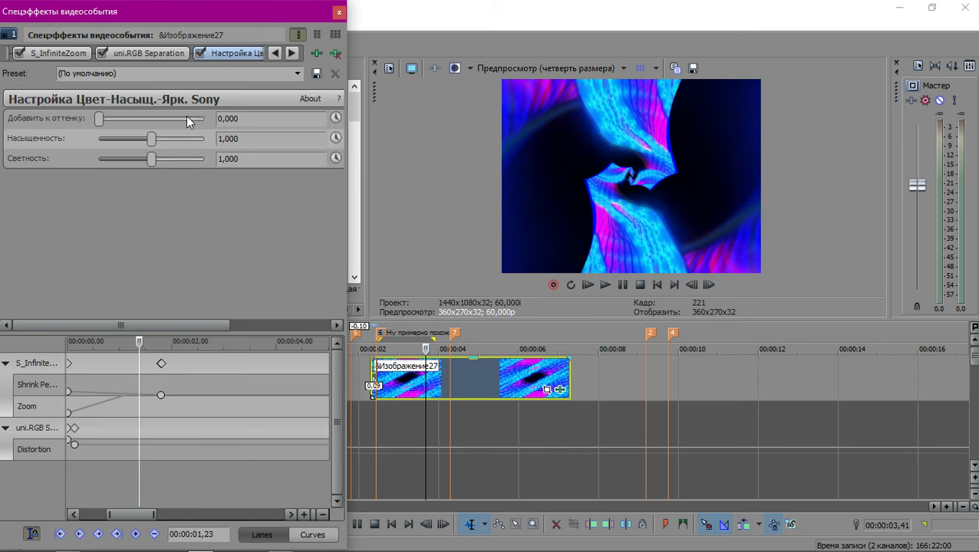
Enable animation of the effect's Добавить к оттенку value and keyframe it to 1,000 at 00:00:04,17 near marker 7.
click(338, 115)
scroll(615, 447, up, 5)
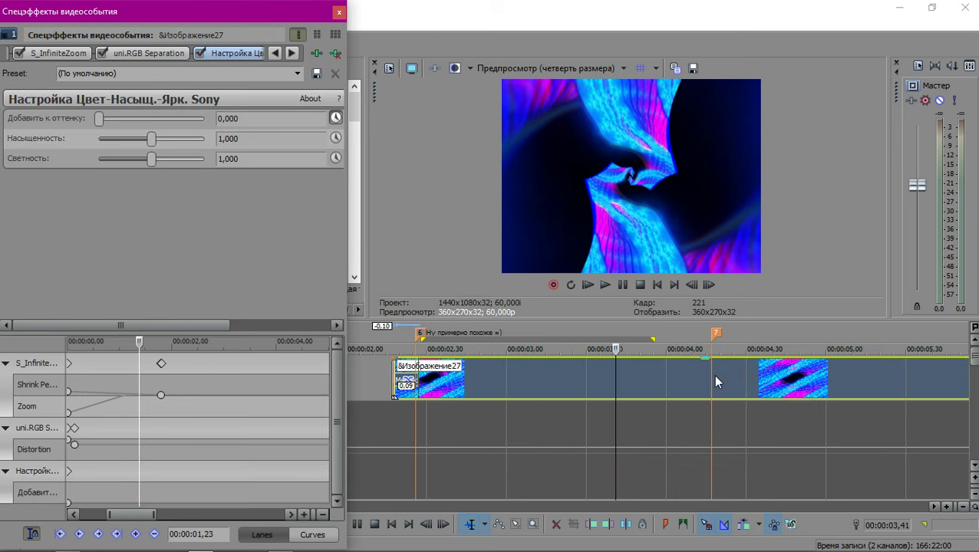
click(712, 374)
drag(100, 119, 244, 121)
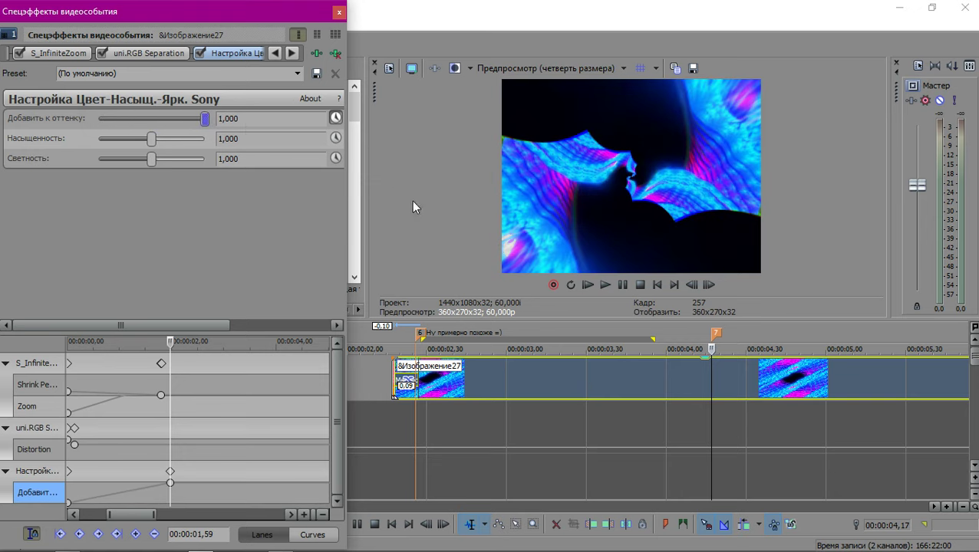
Animate Насыщенность up to its maximum at 00:00:04,17, check the colours at an earlier frame and close the effect settings.
click(336, 139)
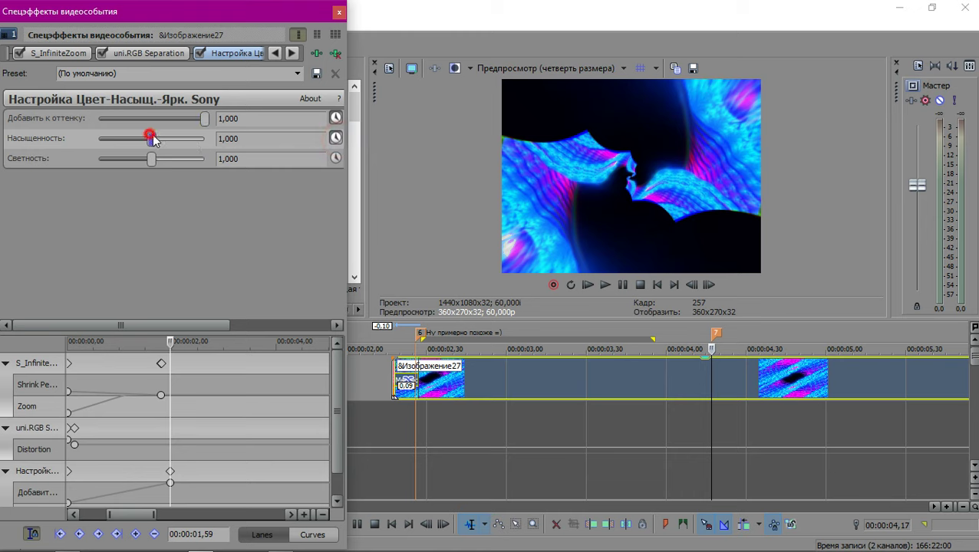
drag(152, 136, 313, 157)
drag(651, 376, 526, 373)
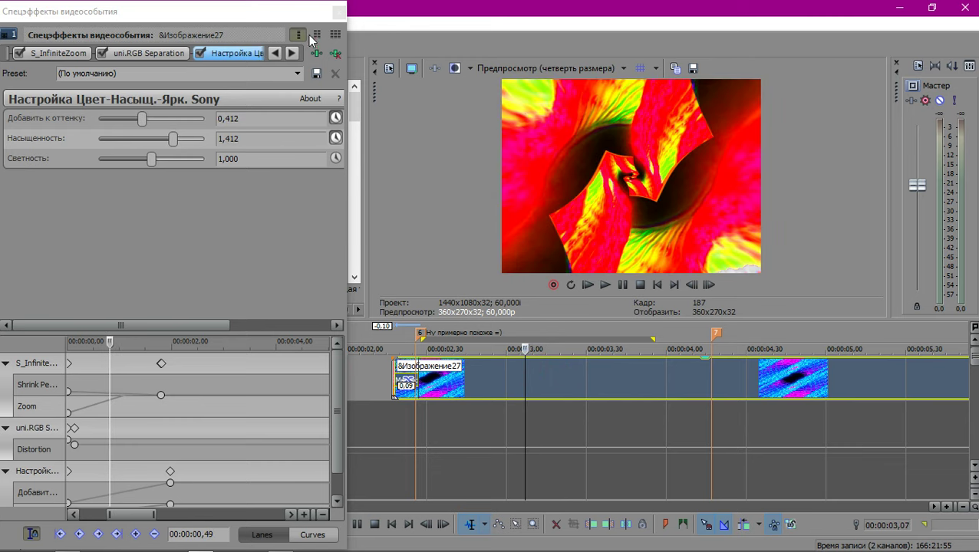
click(339, 12)
Step backward frame by frame through the recoloured &Изображение27 clip to its start to examine the colour change.
scroll(503, 391, up, 3)
key(Left)
key(Left)
key(Left)
key(Left)
key(Left)
key(Left)
key(Left)
key(Left)
key(Left)
key(Left)
key(Left)
key(Left)
key(Left)
key(Left)
key(Left)
key(Left)
key(Left)
key(Left)
key(Left)
key(Left)
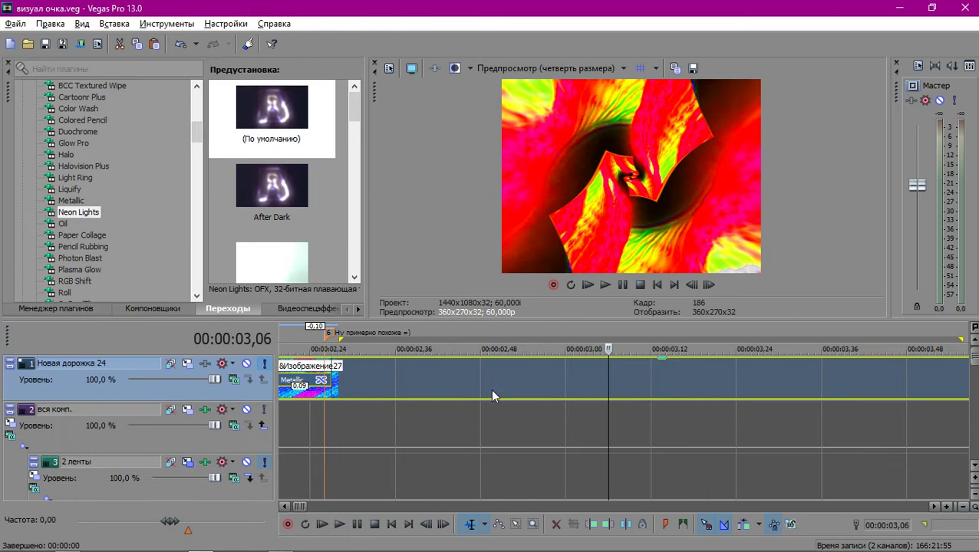
key(Left)
key(Left)
key(Left)
key(Left)
key(Left)
key(Left)
key(Left)
key(Left)
key(Left)
key(Left)
key(Left)
key(Left)
key(Left)
key(Left)
key(Left)
key(Left)
key(Left)
key(Left)
key(Left)
key(Left)
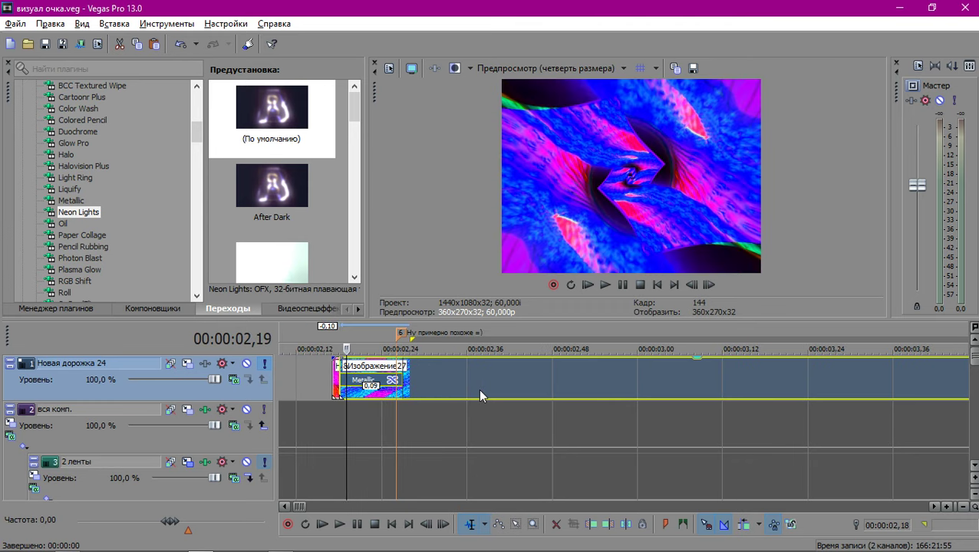
Play a short range from the Metallic transition into the &Изображение27 clip to review the combined effects.
drag(397, 415, 723, 406)
key(space)
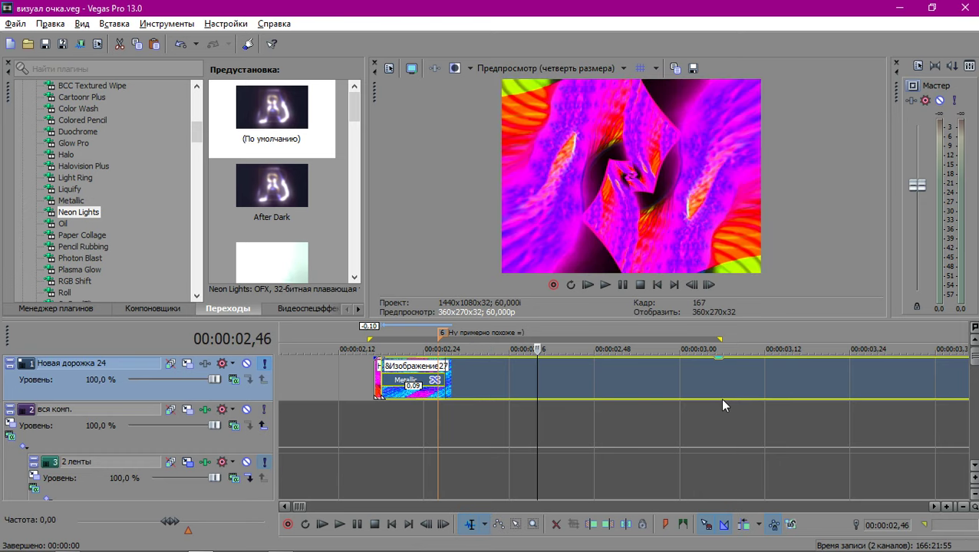
key(space)
key(space)
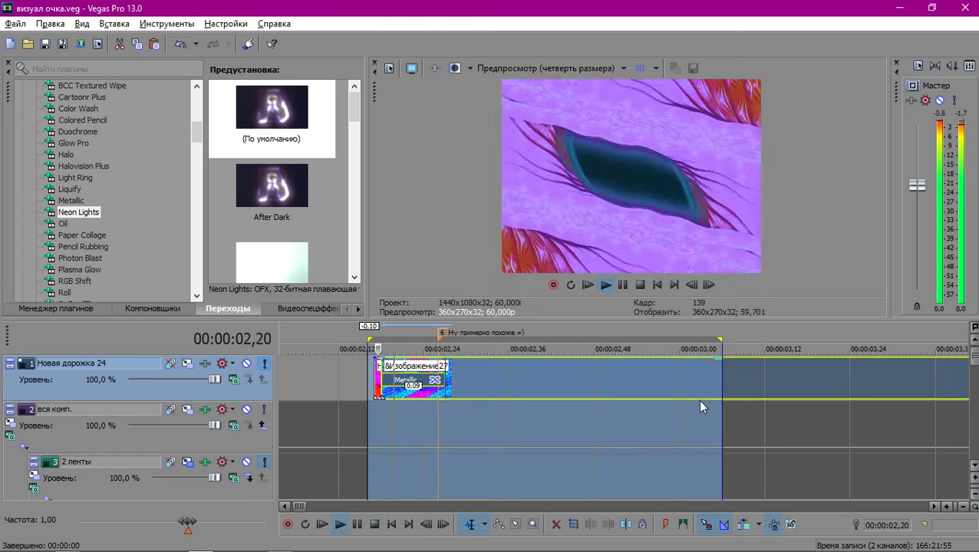
key(space)
key(space)
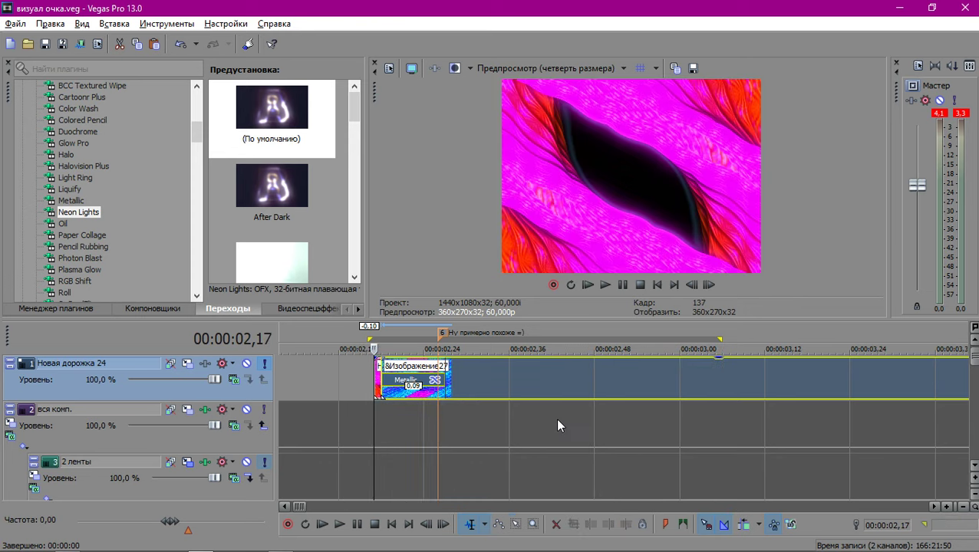
Lengthen the Metallic transition at the start of the &Изображение27 clip to 0,21 and return to the transition's start.
scroll(659, 419, up, 2)
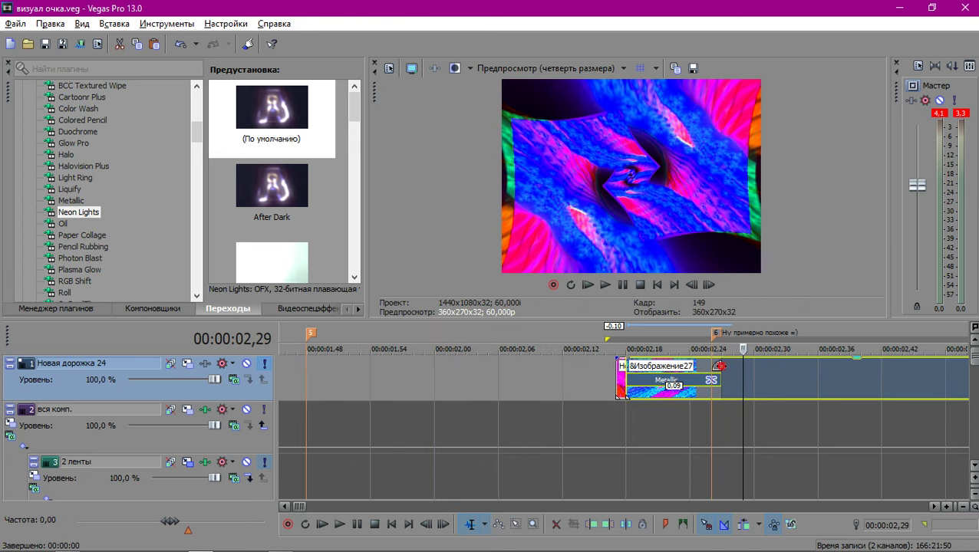
drag(720, 365, 849, 381)
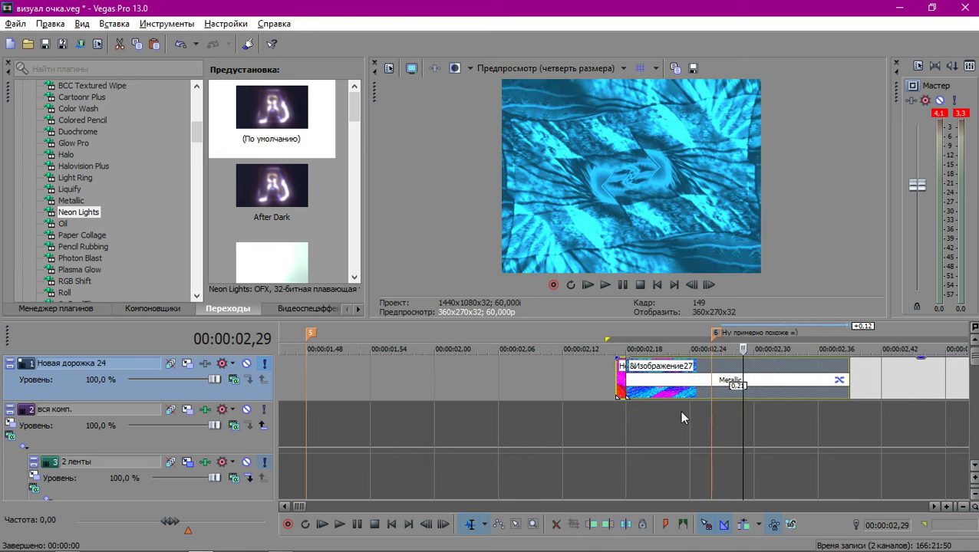
click(617, 418)
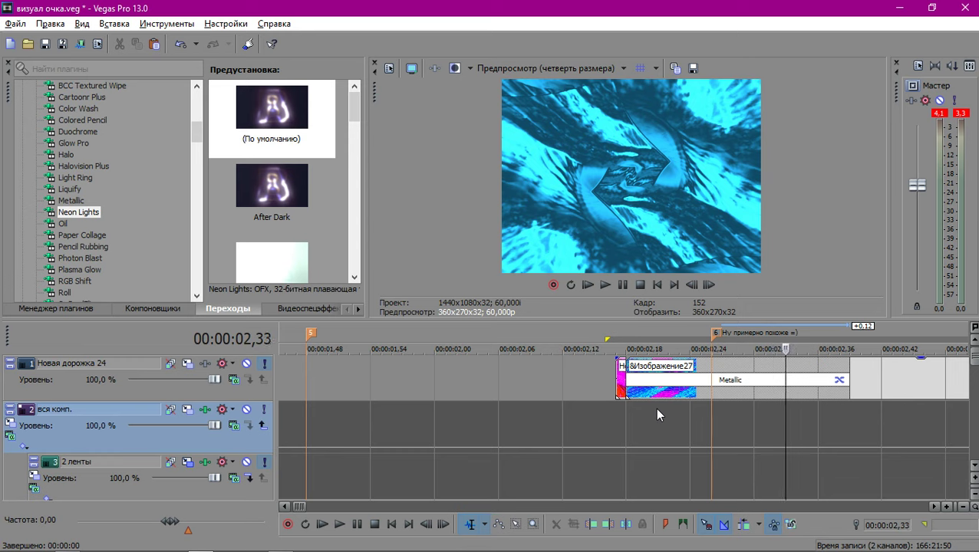
Step through the lengthened Metallic transition and replay it repeatedly from its start to judge its timing and look.
key(Left)
key(Left)
key(Left)
key(Left)
key(Left)
key(Left)
key(Left)
key(Left)
key(Left)
key(Left)
key(Left)
key(Left)
key(Left)
key(Left)
key(Left)
key(Left)
key(Left)
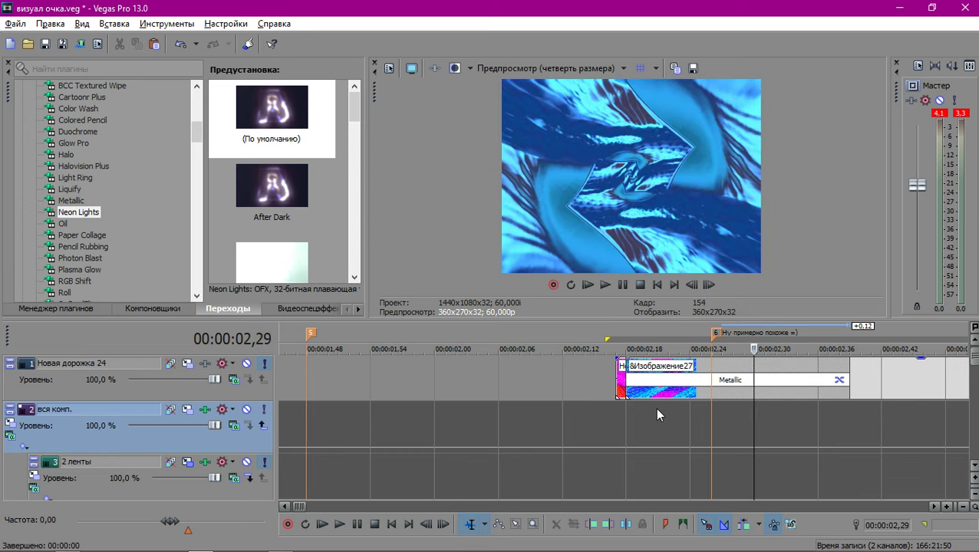
key(space)
key(space)
key(space)
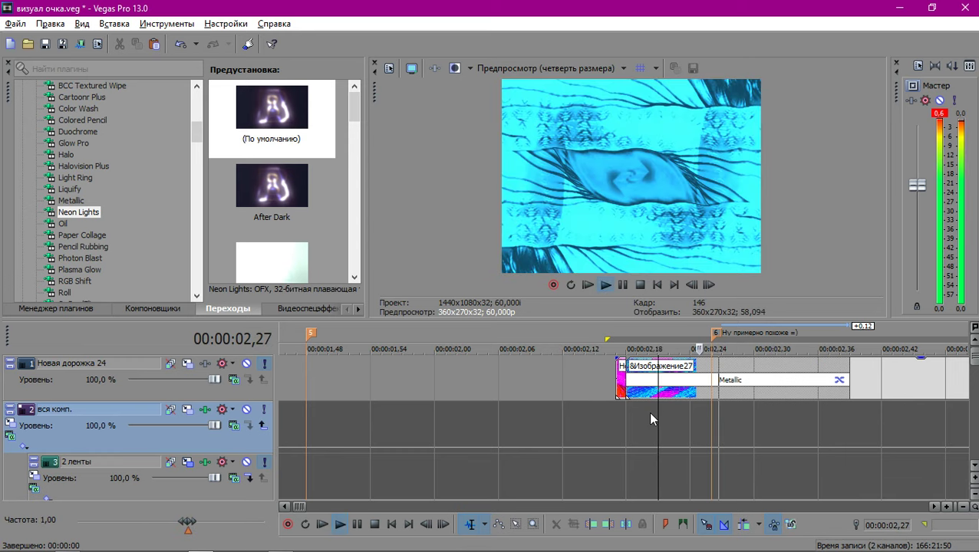
click(614, 421)
key(space)
key(space)
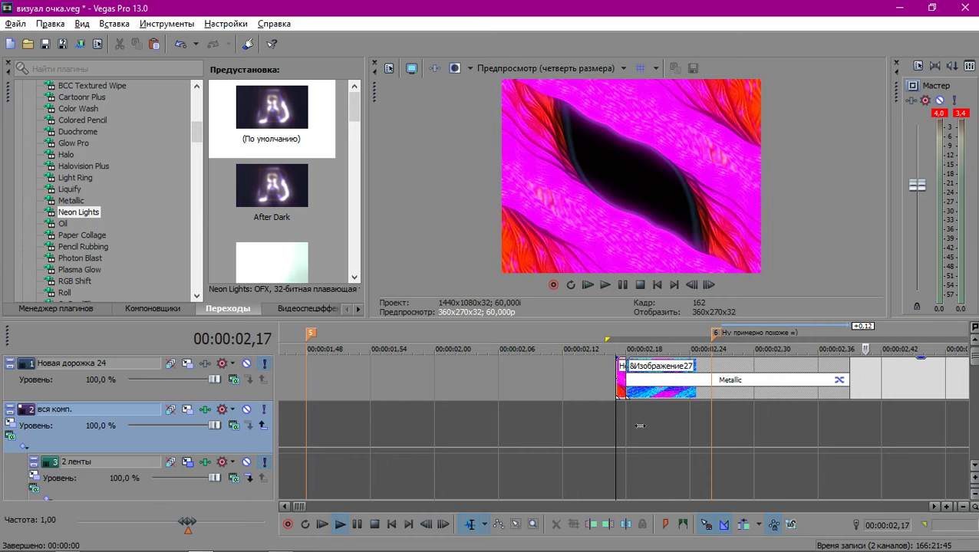
key(space)
key(space)
key(space)
key(space)
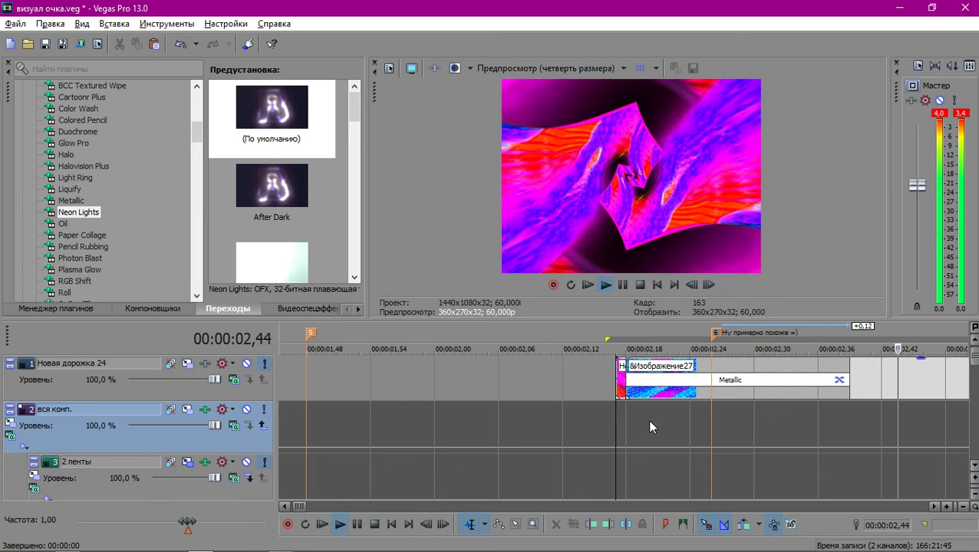
key(space)
key(space)
key(space)
key(Right)
key(space)
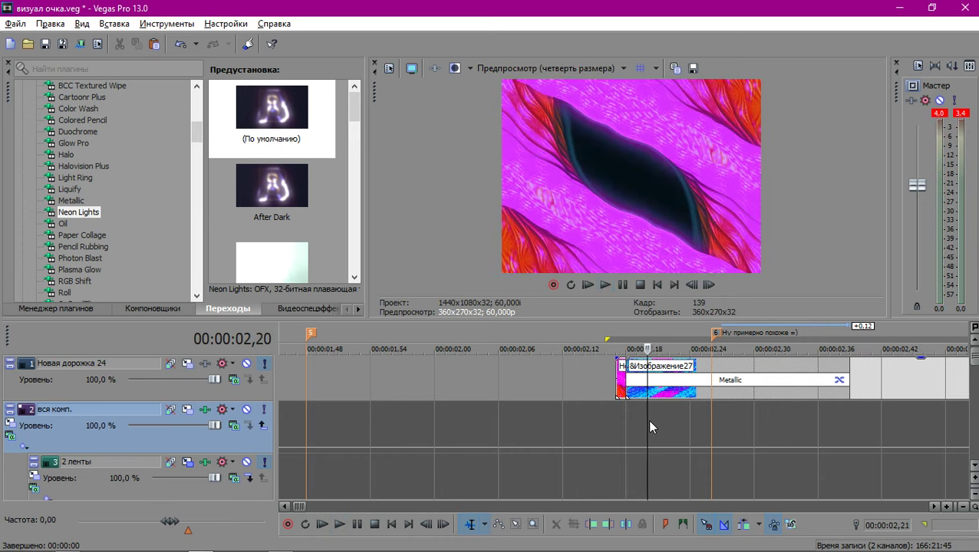
Examine the spiral section of the FULL ENTRY reference clip on track 9 between about 00:00:11 and 00:00:12,12.
scroll(647, 419, down, 3)
scroll(647, 419, down, 2)
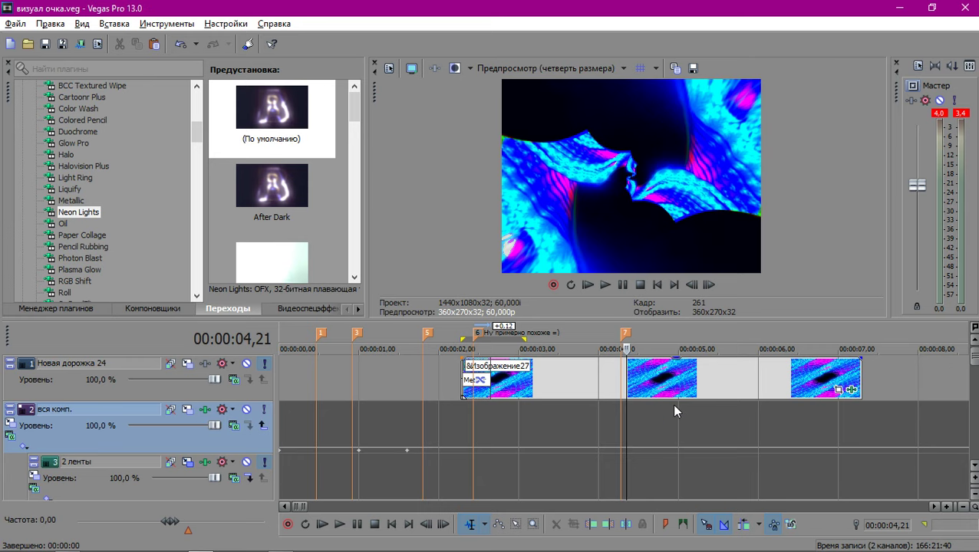
scroll(673, 409, down, 2)
scroll(632, 410, down, 3)
scroll(614, 406, down, 2)
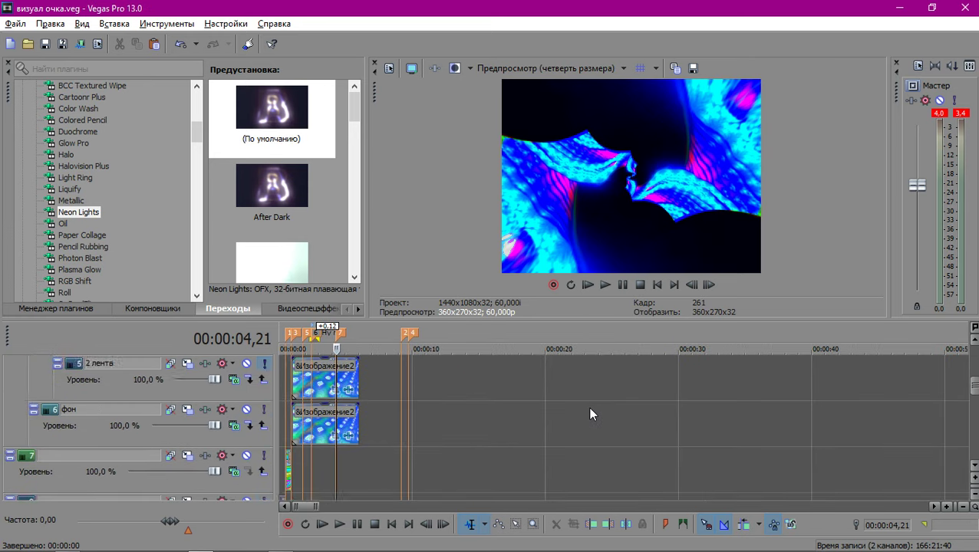
scroll(537, 399, down, 4)
click(427, 377)
click(519, 384)
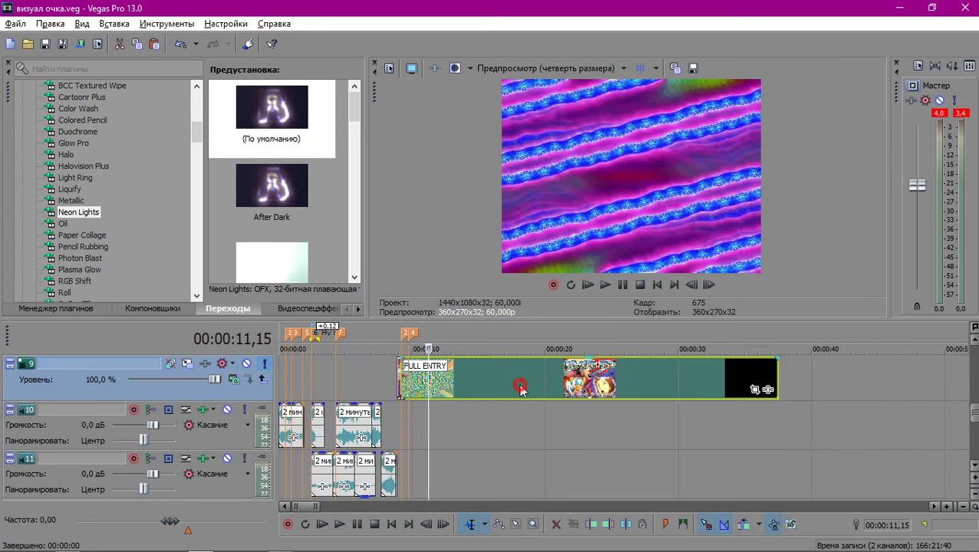
scroll(539, 385, up, 2)
click(442, 379)
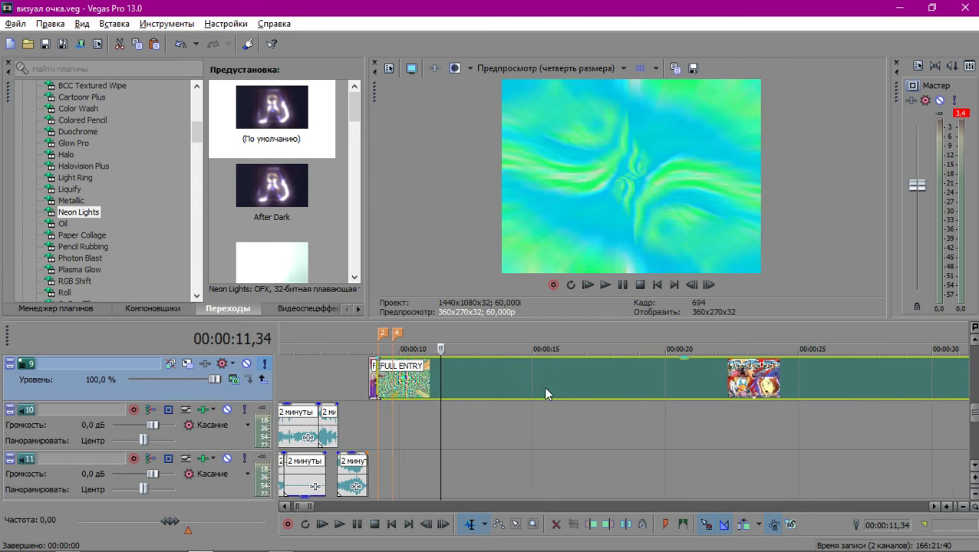
scroll(628, 393, up, 2)
key(space)
scroll(630, 393, up, 3)
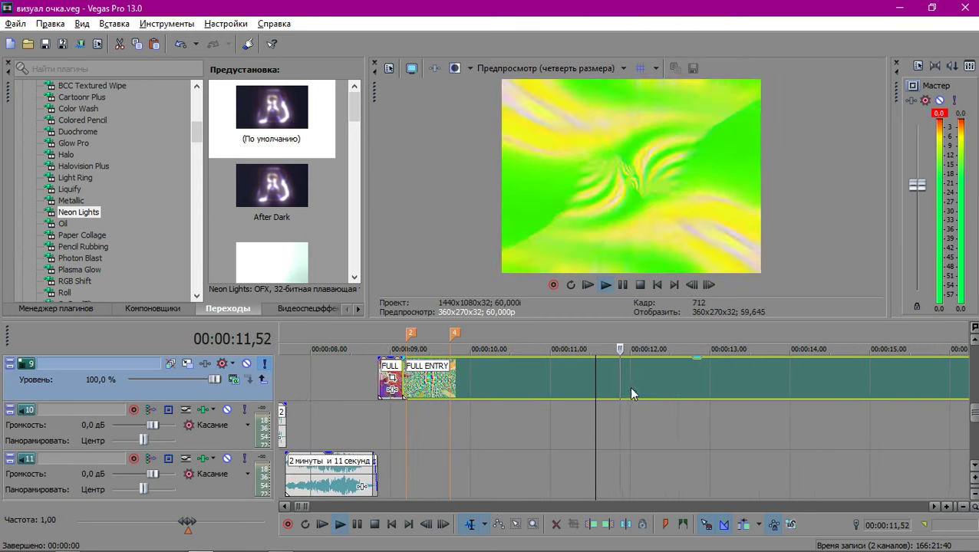
key(space)
click(621, 377)
key(space)
key(space)
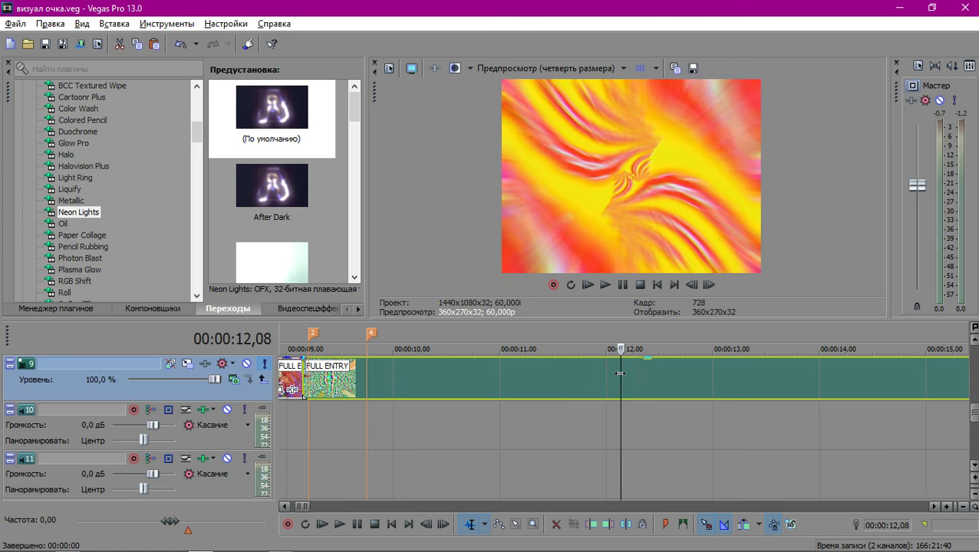
key(Right)
key(Right)
key(Right)
key(Right)
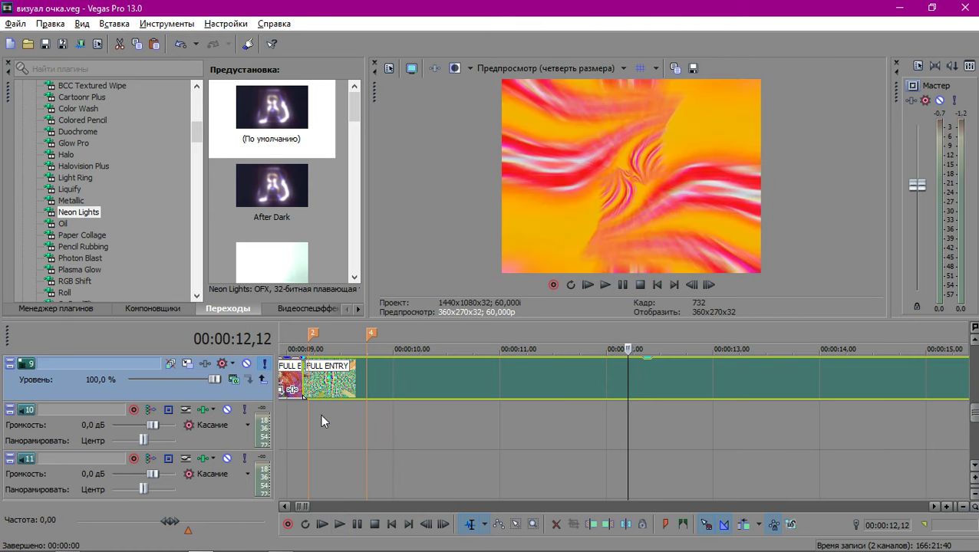
Add the BCC Radial Blur effect to the &Изображение27 clip on the Новая дорожка 24 track.
scroll(414, 439, up, 5)
scroll(373, 394, down, 6)
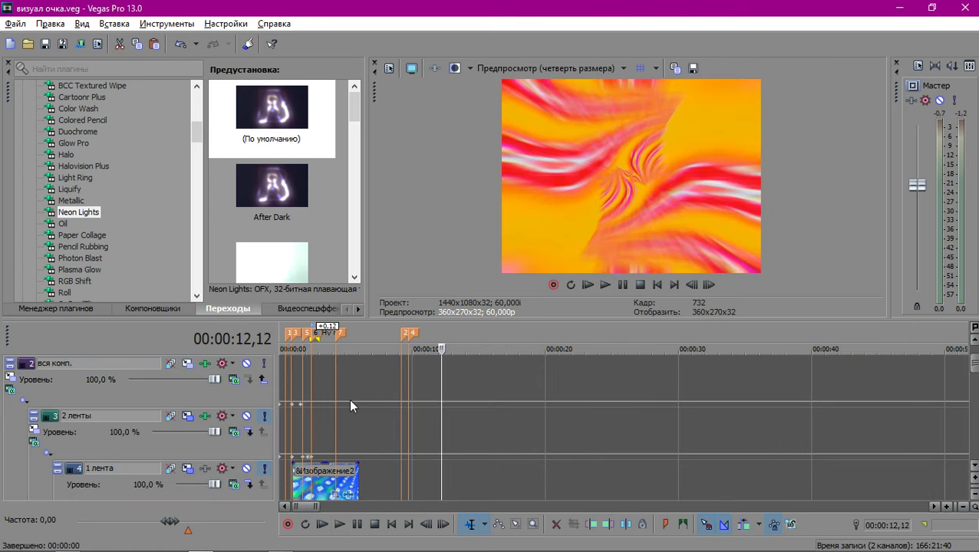
click(352, 401)
scroll(423, 411, up, 6)
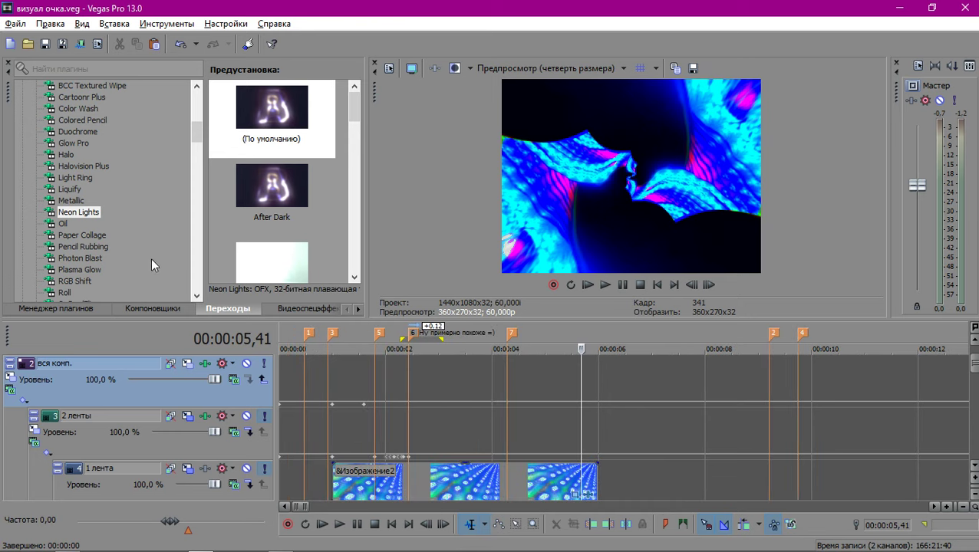
click(310, 309)
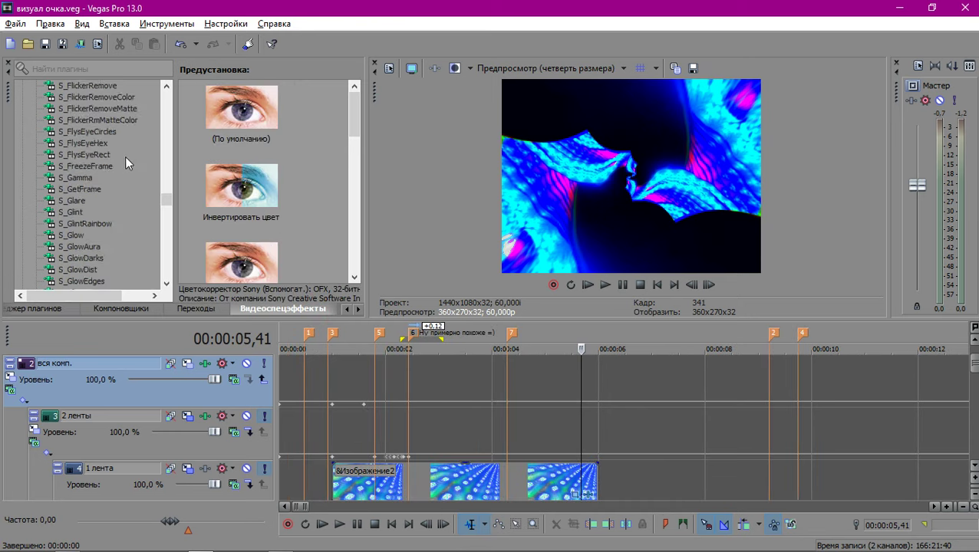
drag(166, 201, 166, 91)
scroll(167, 106, down, 6)
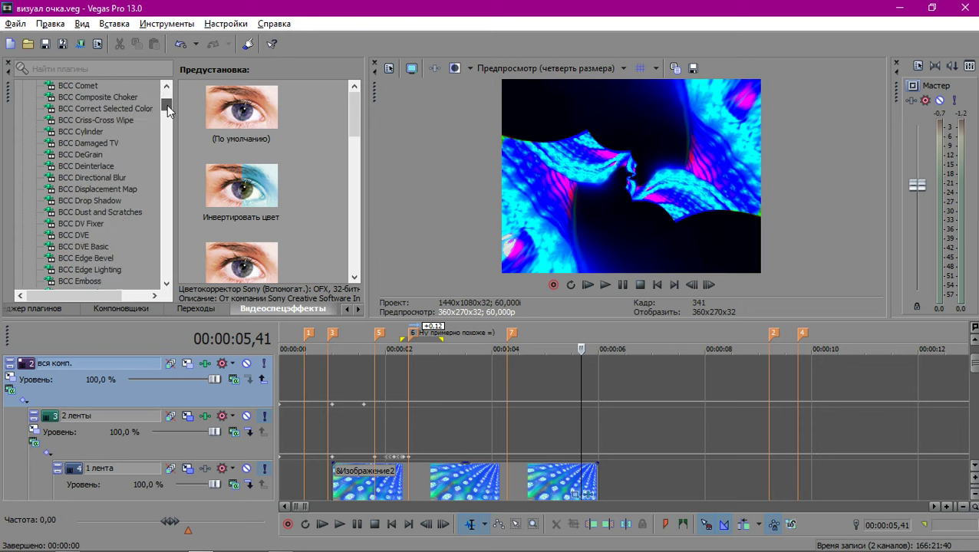
scroll(98, 173, down, 8)
scroll(100, 184, down, 12)
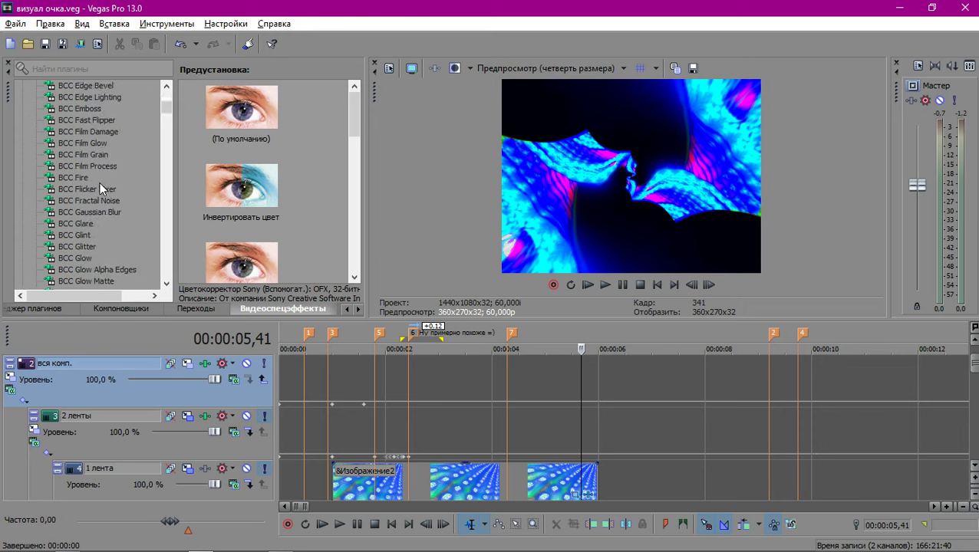
scroll(115, 190, down, 5)
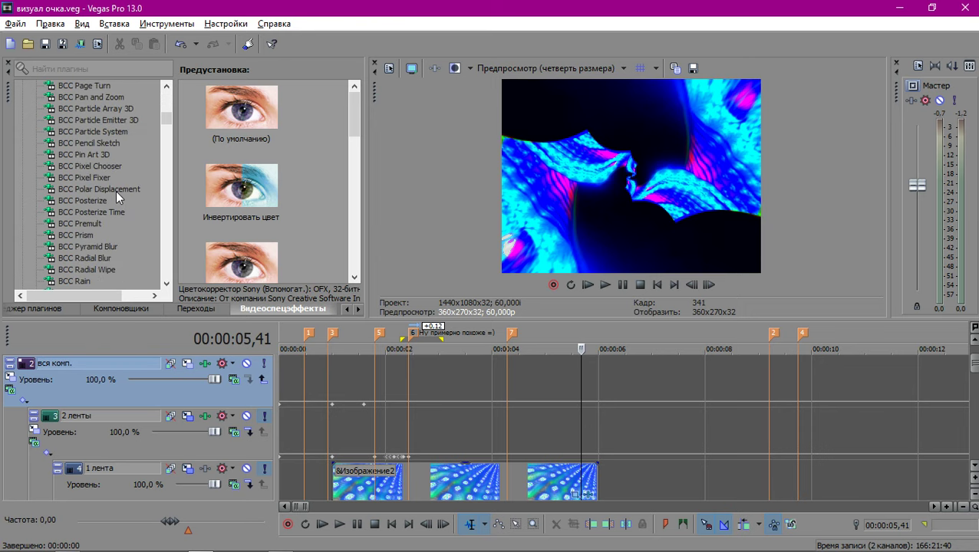
drag(94, 261, 508, 488)
scroll(537, 418, up, 1)
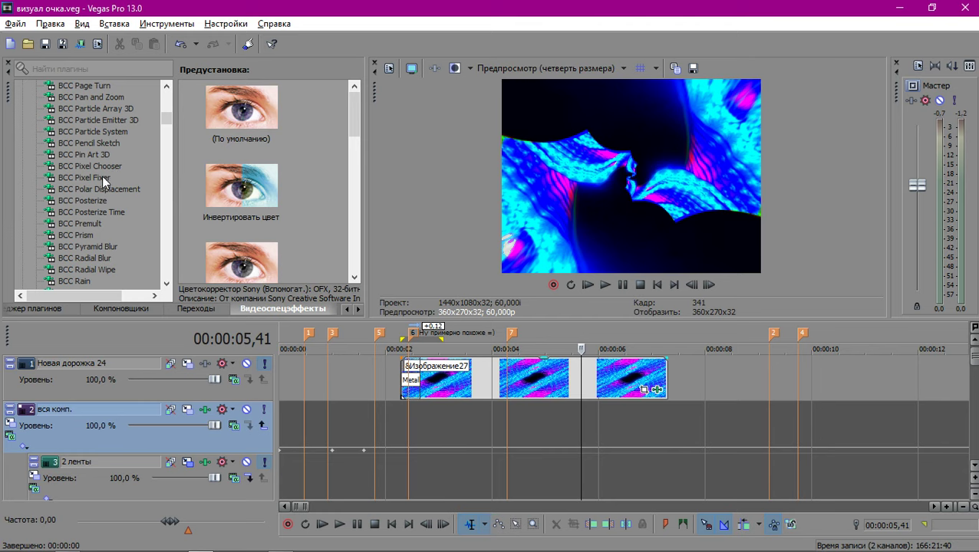
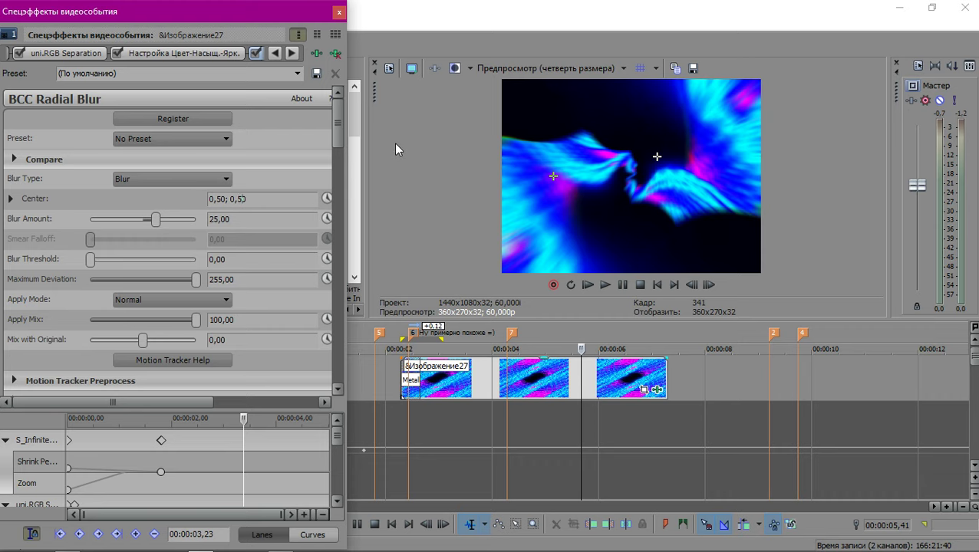
Centre the BCC Radial Blur at 0,50; 0,50, raise its Blur Amount to 41,50 and close the effect settings.
text(0)
key(Return)
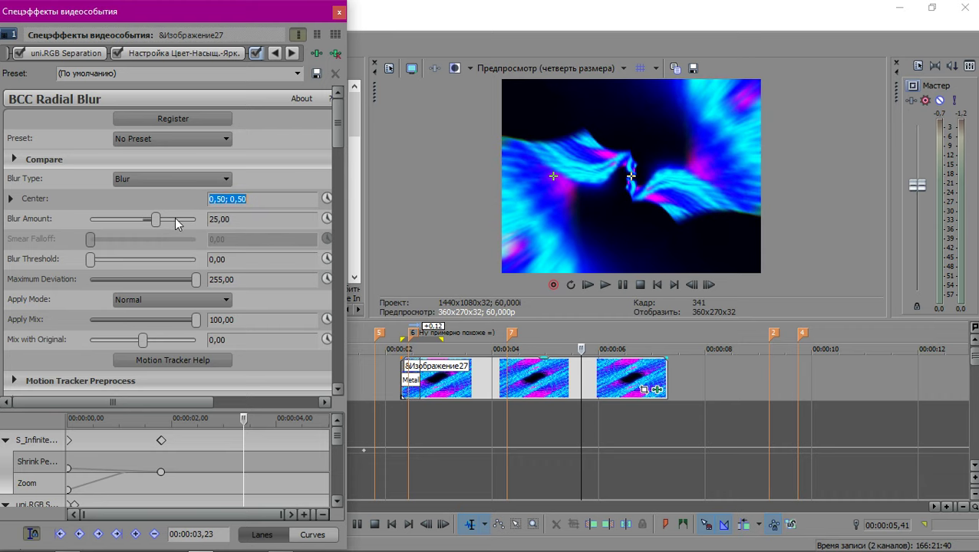
drag(157, 219, 165, 219)
click(338, 13)
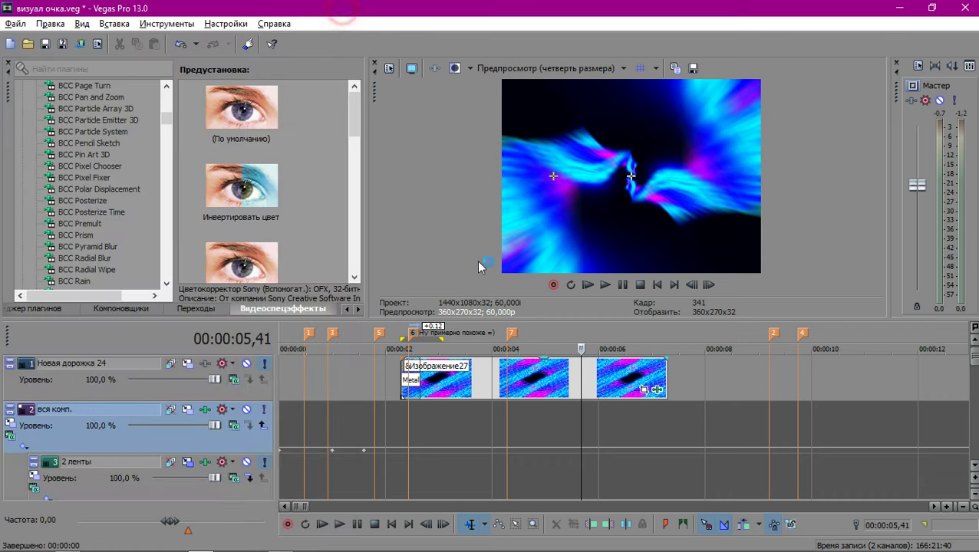
Step backward through the blurred &Изображение27 clip from about 00:00:04,13 to 00:00:03,31 to check the radial blur.
click(498, 376)
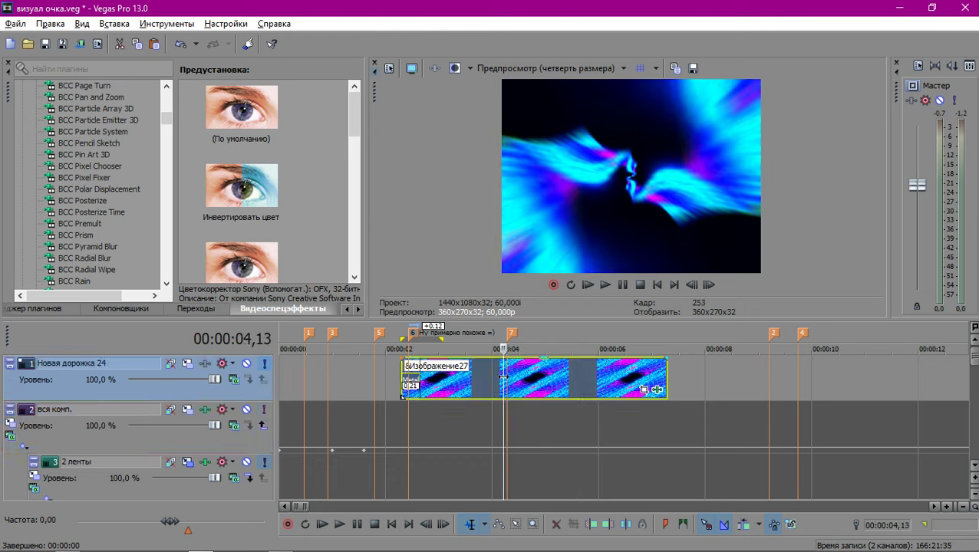
click(484, 372)
key(Left)
key(Left)
key(Left)
key(Left)
key(Left)
key(Left)
key(Left)
key(Left)
key(Left)
key(Left)
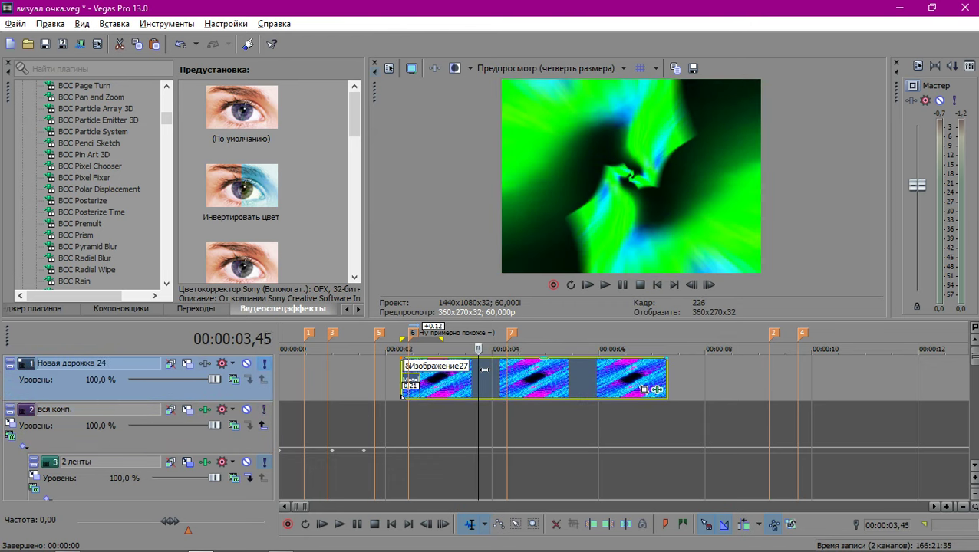
drag(485, 369, 483, 369)
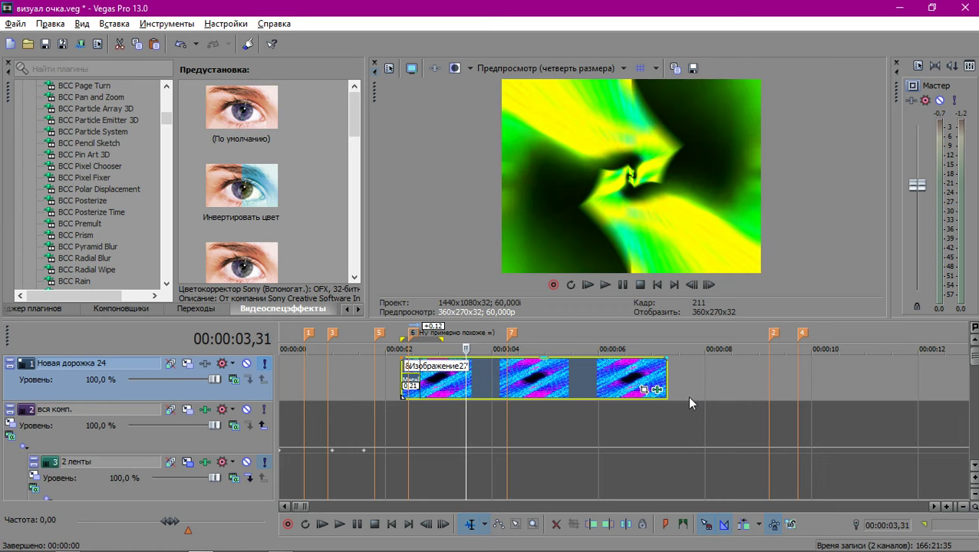
Play the FULL ENTRY reference clip on track 9 from 00:00:11,12 to study what follows the spiral.
scroll(686, 396, down, 5)
scroll(689, 404, up, 1)
scroll(685, 401, down, 3)
scroll(598, 397, down, 2)
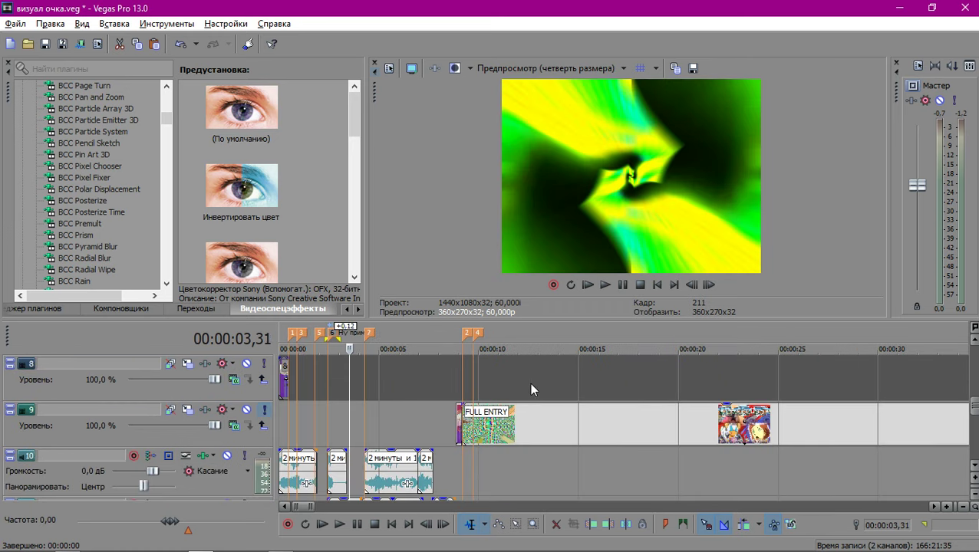
click(499, 382)
scroll(638, 396, up, 1)
key(space)
scroll(670, 405, down, 3)
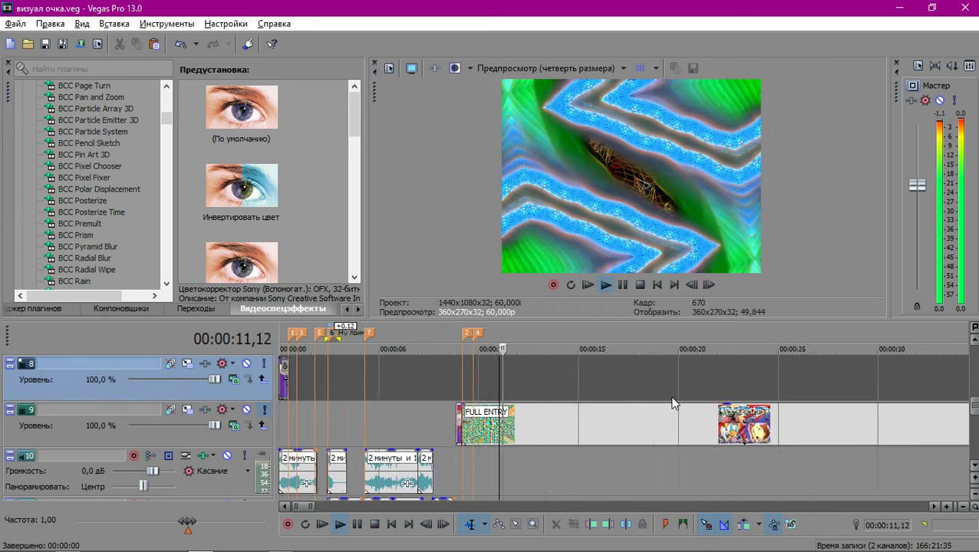
scroll(583, 395, up, 3)
scroll(601, 396, down, 2)
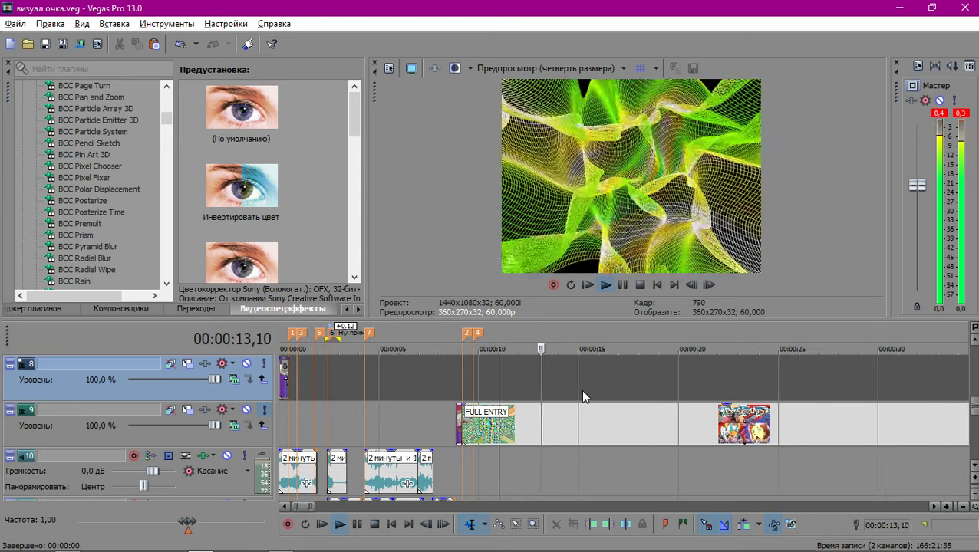
scroll(582, 389, up, 2)
Jump ahead in the FULL ENTRY reference to about 00:00:13,39 and step backward frame by frame to study the change of visuals.
click(566, 389)
key(space)
click(598, 389)
click(611, 390)
click(632, 391)
key(space)
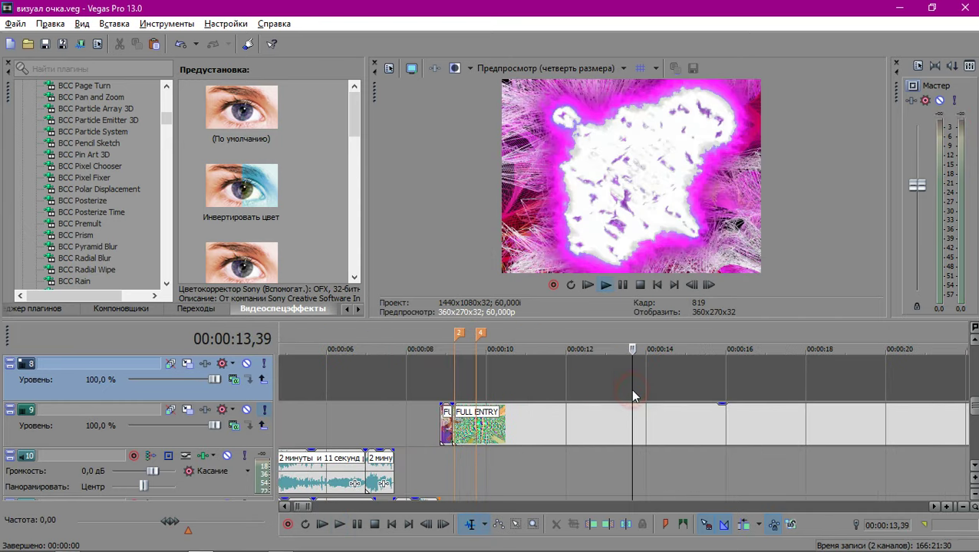
key(space)
key(Left)
key(Right)
key(Left)
key(Left)
key(Left)
key(Left)
key(Left)
key(Left)
key(Left)
key(Left)
key(Left)
key(Left)
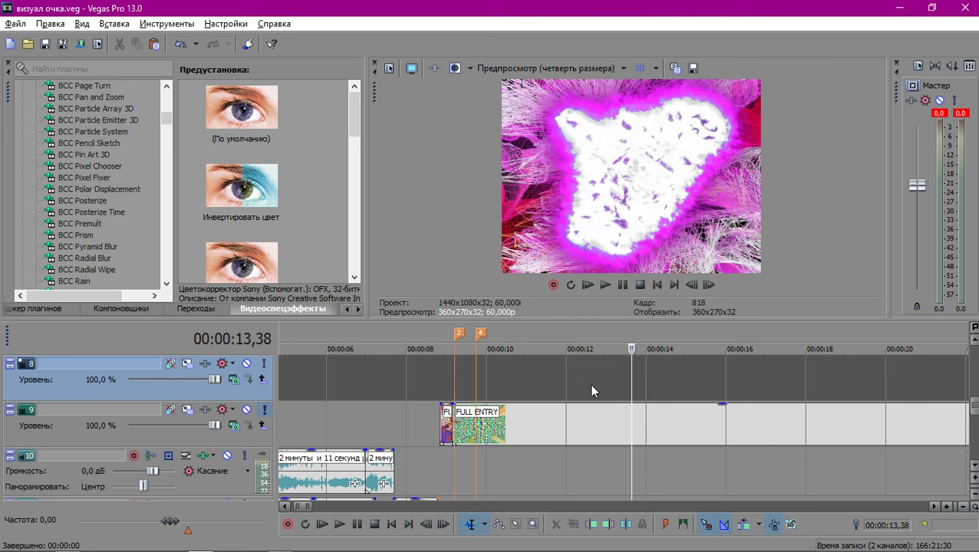
key(Left)
key(Left)
key(Left)
key(Left)
key(Left)
key(Left)
key(Left)
key(Left)
key(Left)
Return to the &Изображение27 clip and trim its end back to marker 7 at 00:00:04,17.
scroll(485, 393, down, 3)
scroll(381, 394, up, 3)
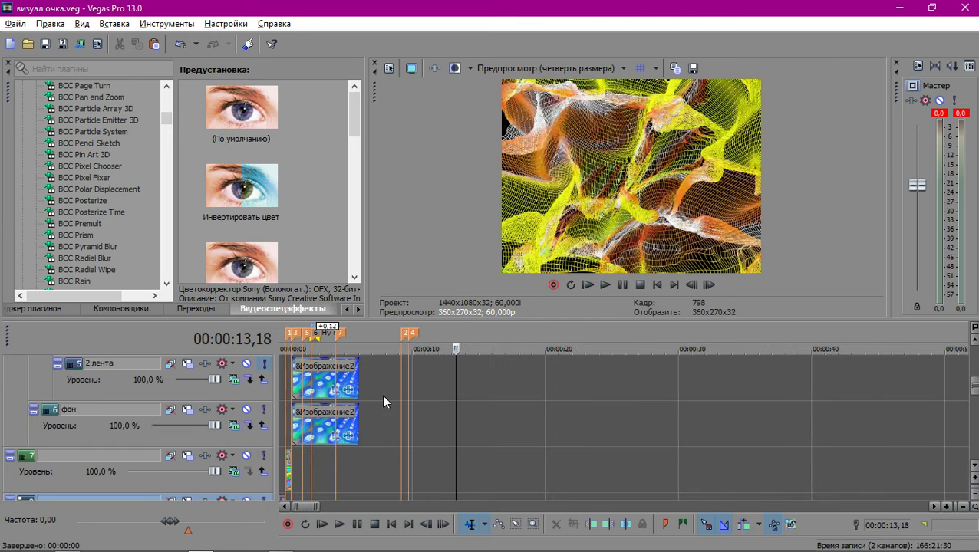
scroll(382, 395, up, 1)
click(398, 375)
scroll(438, 381, up, 4)
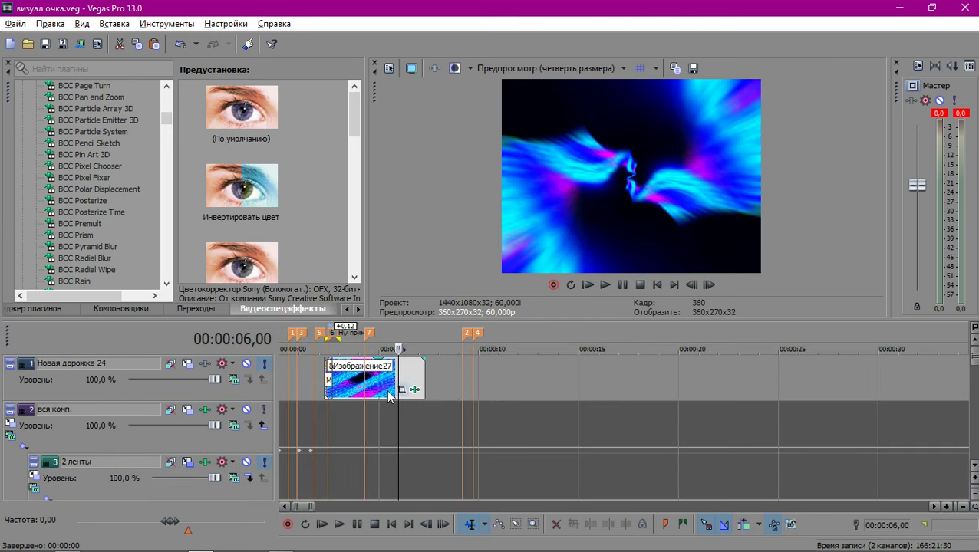
click(372, 412)
click(367, 418)
scroll(367, 418, up, 5)
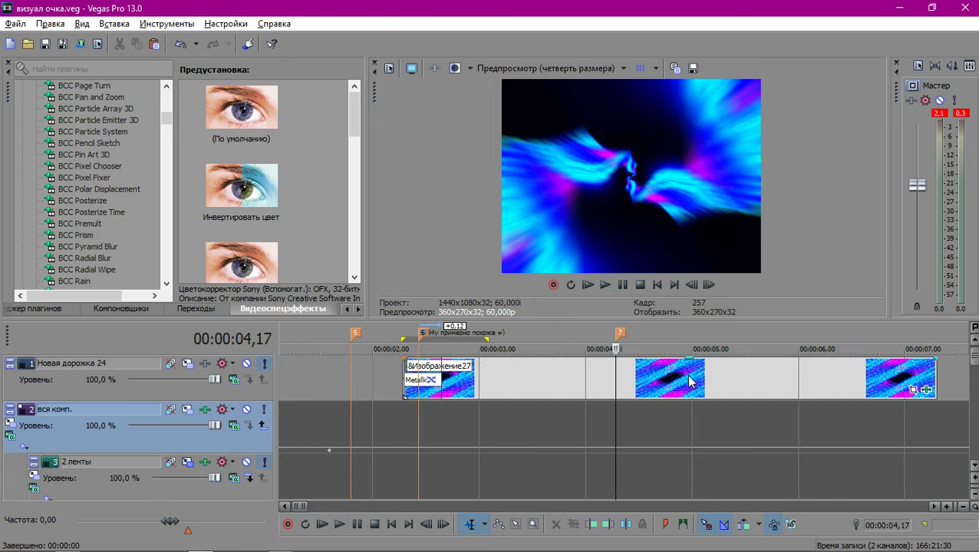
key(Left)
key(Left)
key(Left)
key(Left)
key(Left)
key(Left)
key(Left)
key(Left)
key(Left)
key(Left)
key(Left)
key(Left)
key(Left)
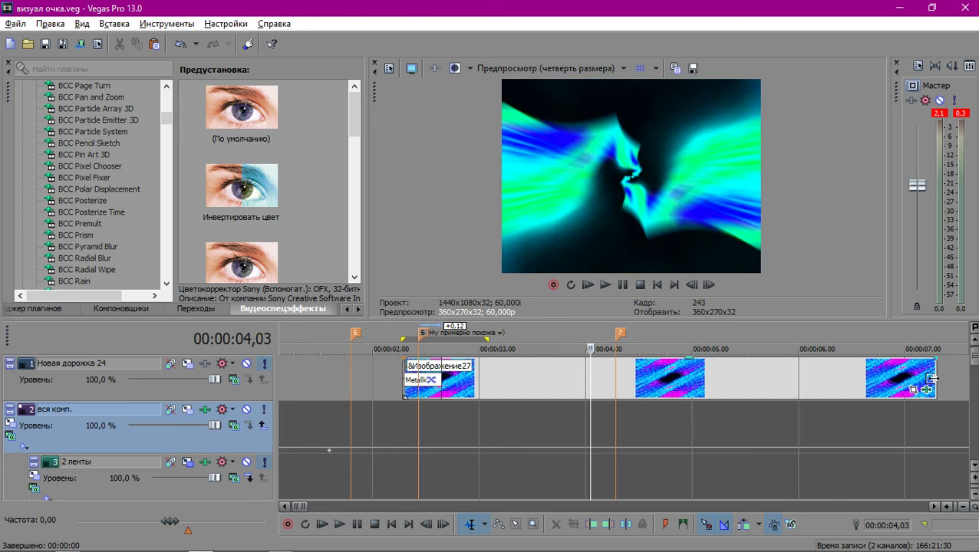
drag(935, 379, 611, 381)
Move the closing S_InfiniteZoom keyframe from 00:00:01,48 to the end of the trimmed &Изображение27 clip and close the effect settings.
click(605, 390)
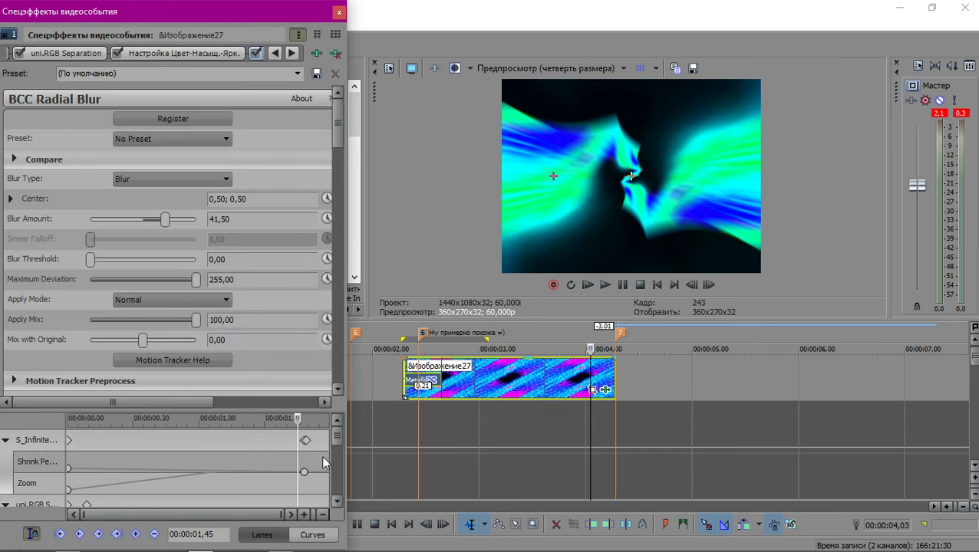
click(305, 442)
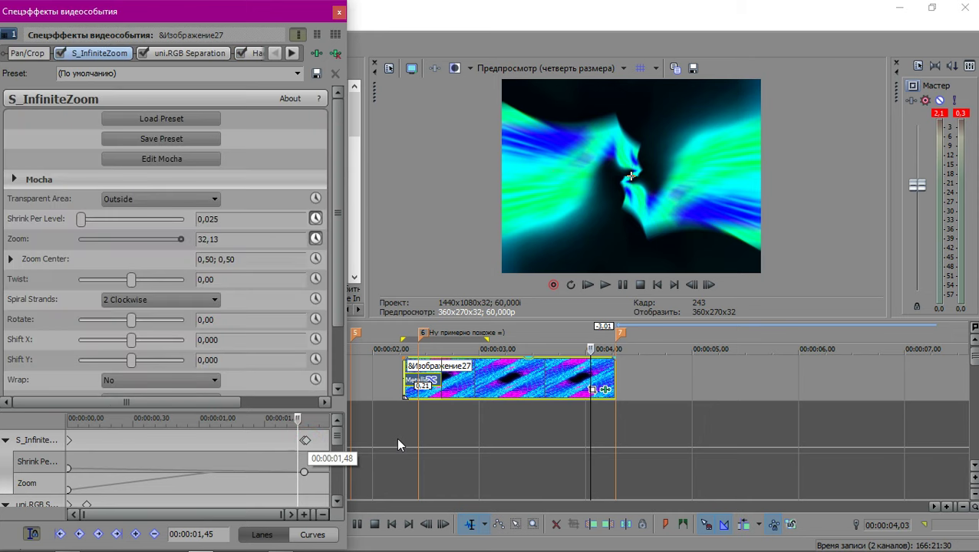
drag(306, 443, 344, 445)
click(339, 14)
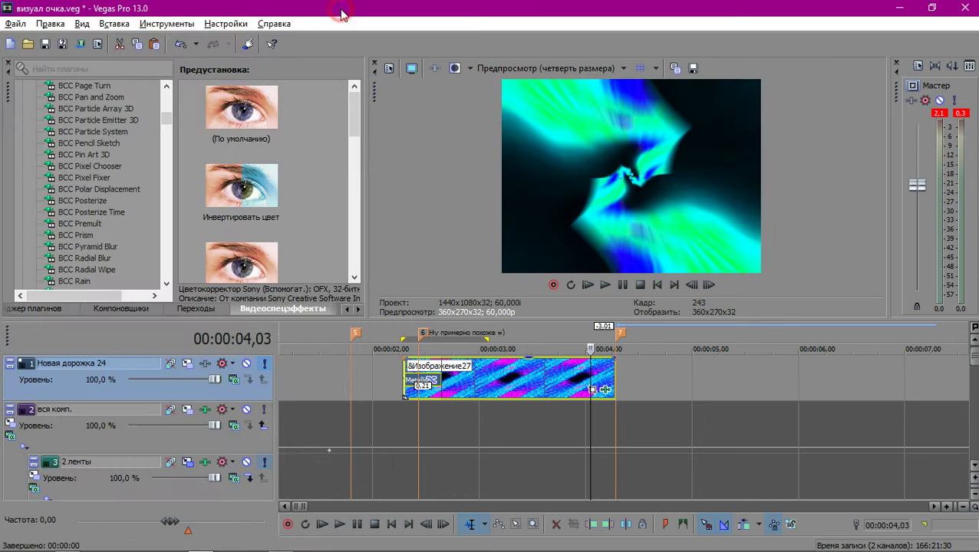
Insert an empty video track above the Новая дорожка 24 track.
click(614, 429)
scroll(613, 429, down, 3)
scroll(613, 429, up, 1)
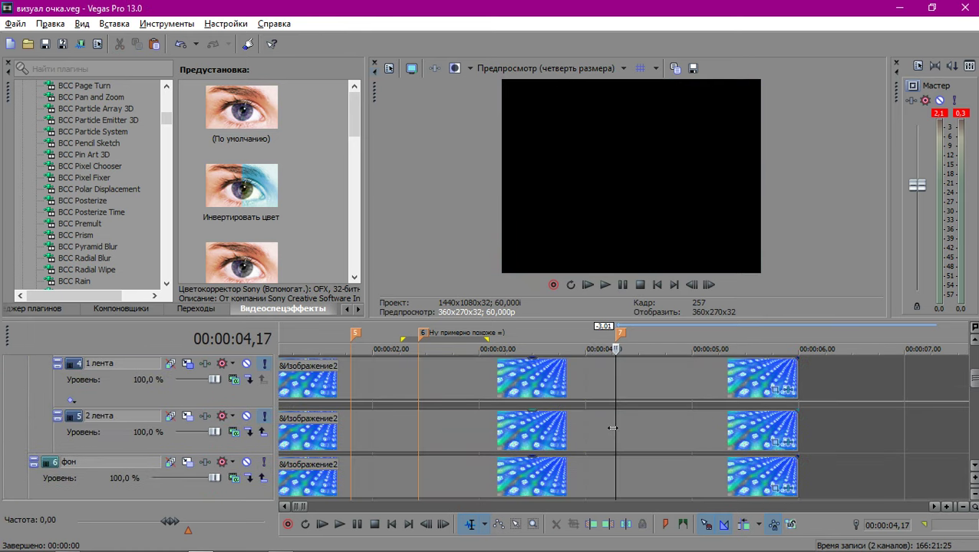
scroll(613, 429, down, 3)
scroll(533, 434, down, 8)
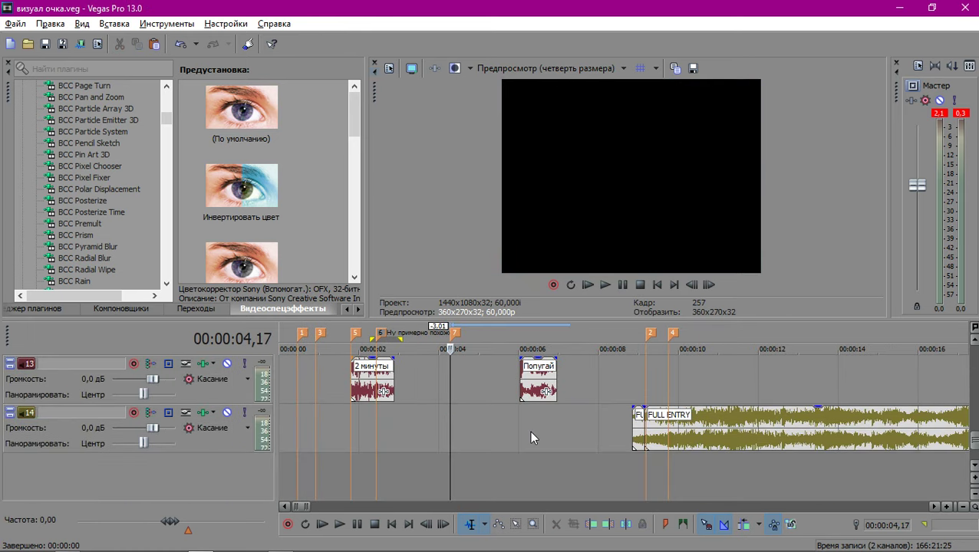
scroll(531, 432, up, 8)
scroll(531, 426, up, 4)
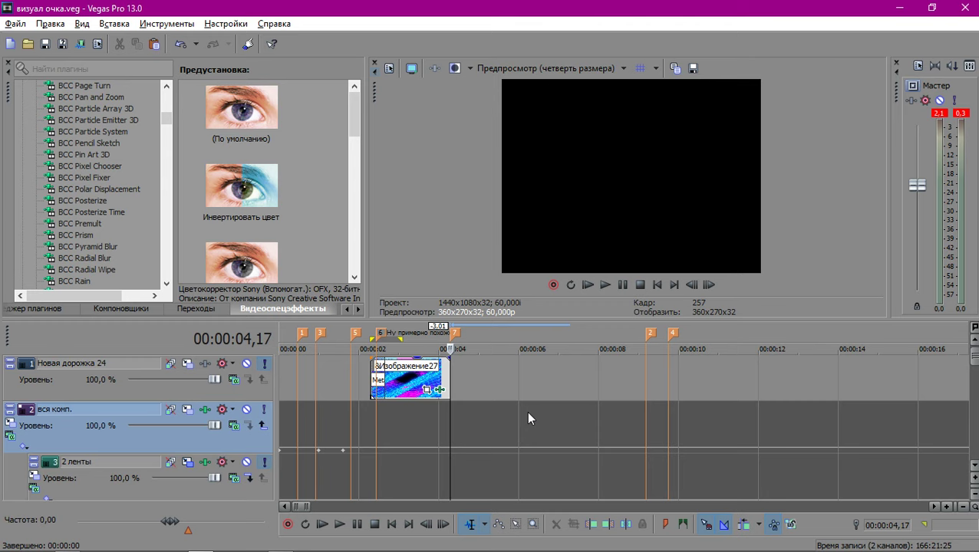
key(ctrl+shift+q)
scroll(526, 415, up, 4)
Copy the &Изображение2 clip from the фон track and paste it on the Новая дорожка 24 track at about 00:00:04,27.
scroll(591, 415, down, 4)
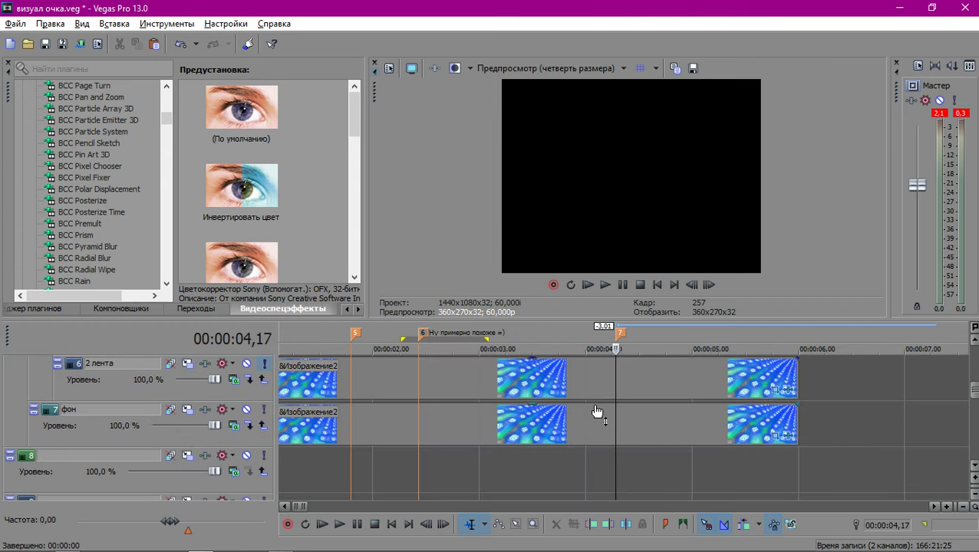
scroll(591, 415, down, 1)
click(591, 421)
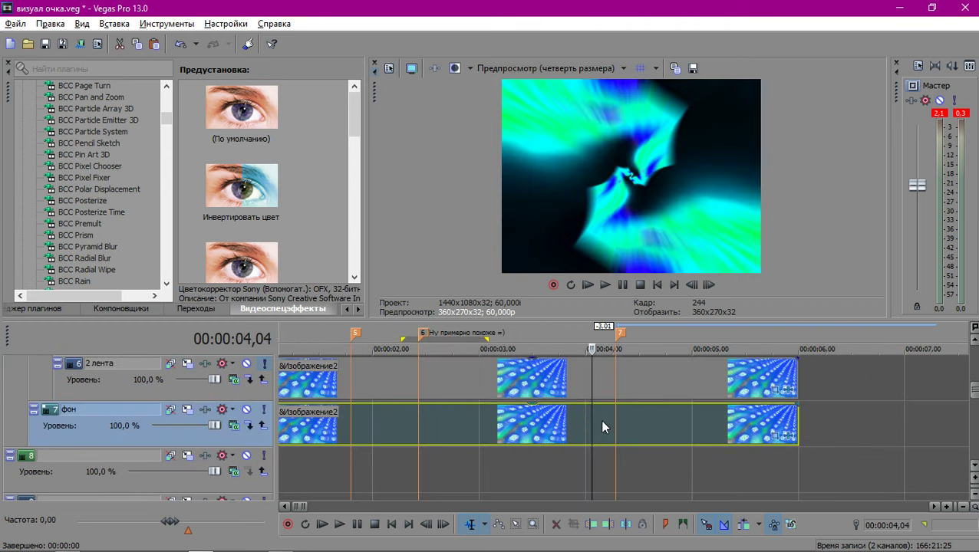
scroll(603, 421, up, 5)
click(631, 415)
key(ctrl+v)
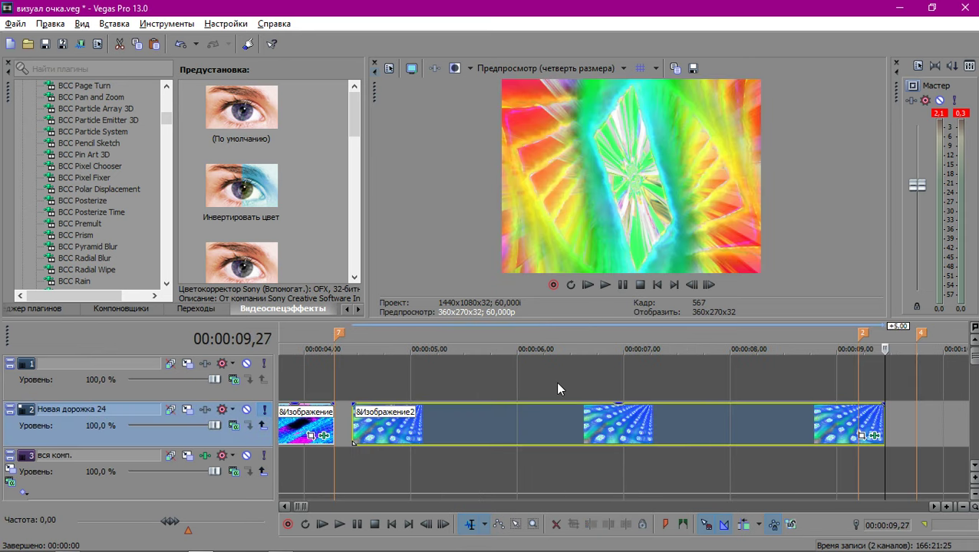
Move the pasted &Изображение2 clip earlier so it overlaps the end of the &Изображение27 clip with a 0,13 crossfade.
scroll(558, 389, down, 3)
click(400, 382)
scroll(658, 437, up, 4)
key(space)
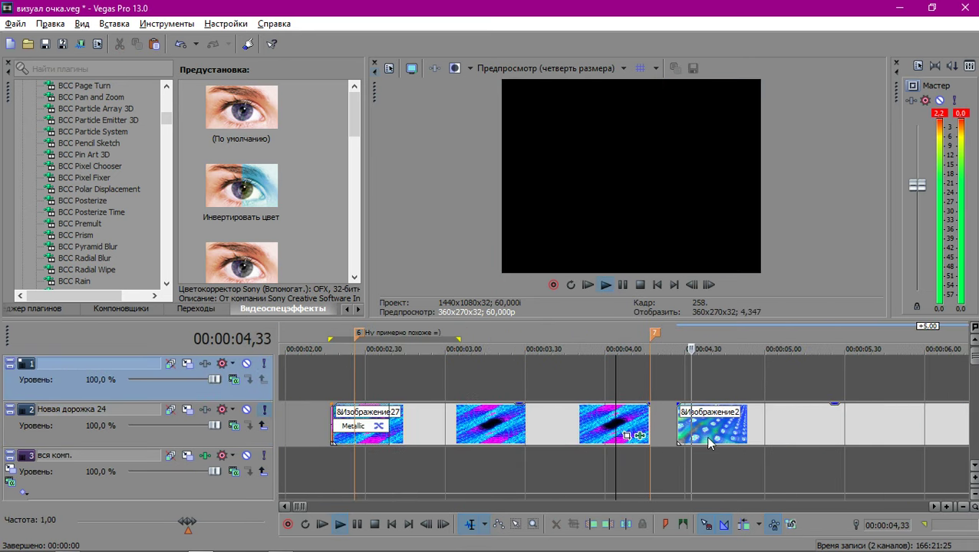
key(space)
drag(708, 439, 689, 424)
scroll(687, 420, down, 2)
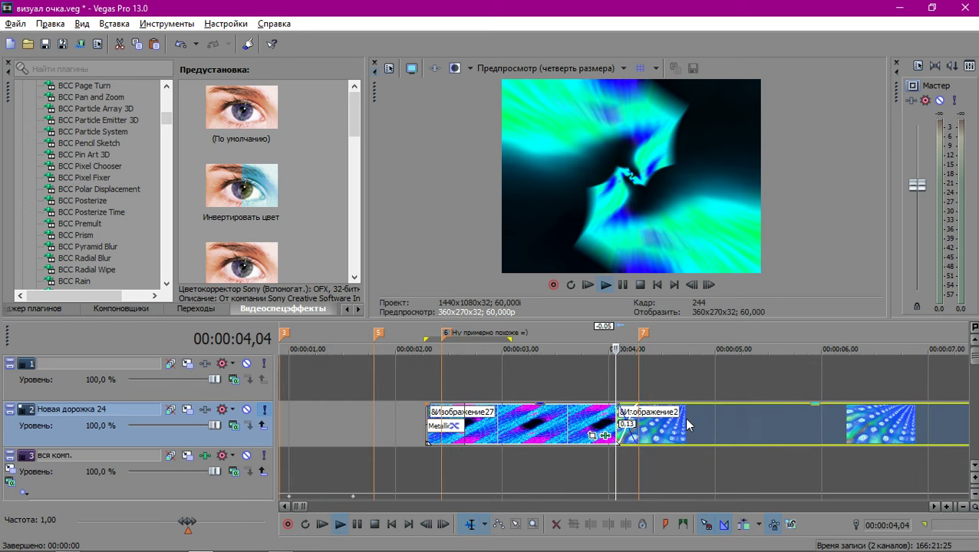
Step forward frame by frame through the pasted &Изображение2 clip from 00:00:06,25 to 00:00:06,37 to examine its mesh animation.
scroll(689, 426, down, 2)
click(622, 384)
key(Right)
key(Right)
key(Right)
key(Right)
key(Right)
key(Right)
key(Right)
key(Right)
key(Right)
key(Right)
key(Right)
key(Right)
key(Right)
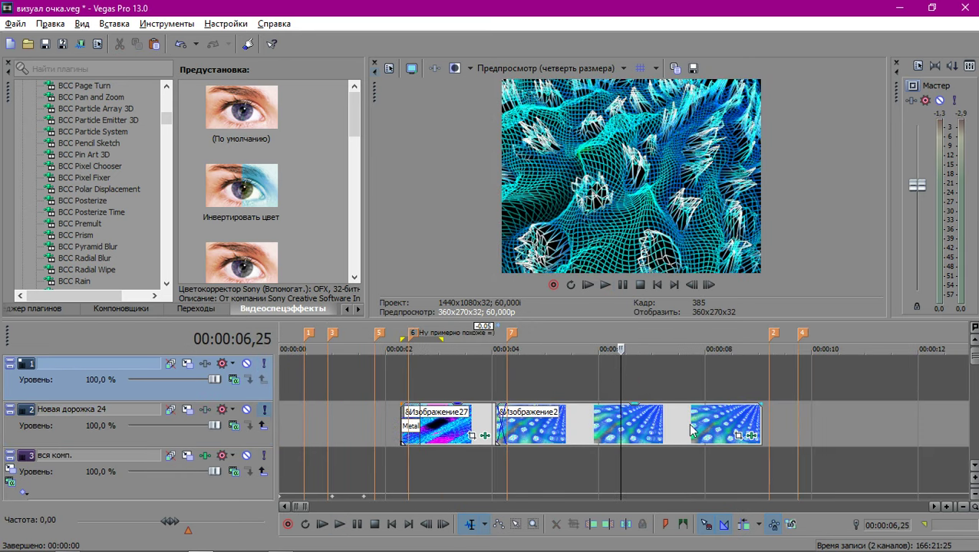
scroll(755, 423, down, 3)
scroll(635, 413, up, 3)
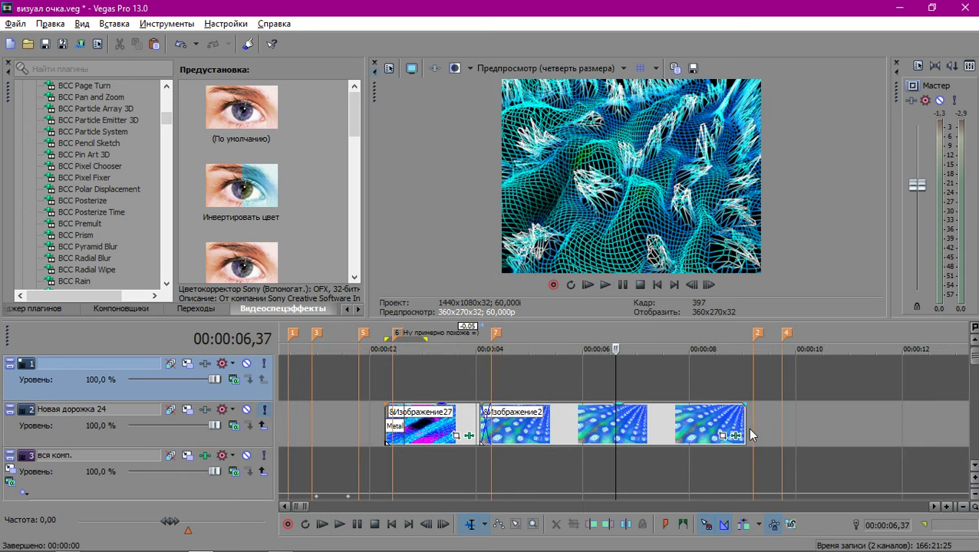
Set the Shift FX of the BCC Pin Art 3D effect on the &Изображение2 clip to 5,00.
click(733, 437)
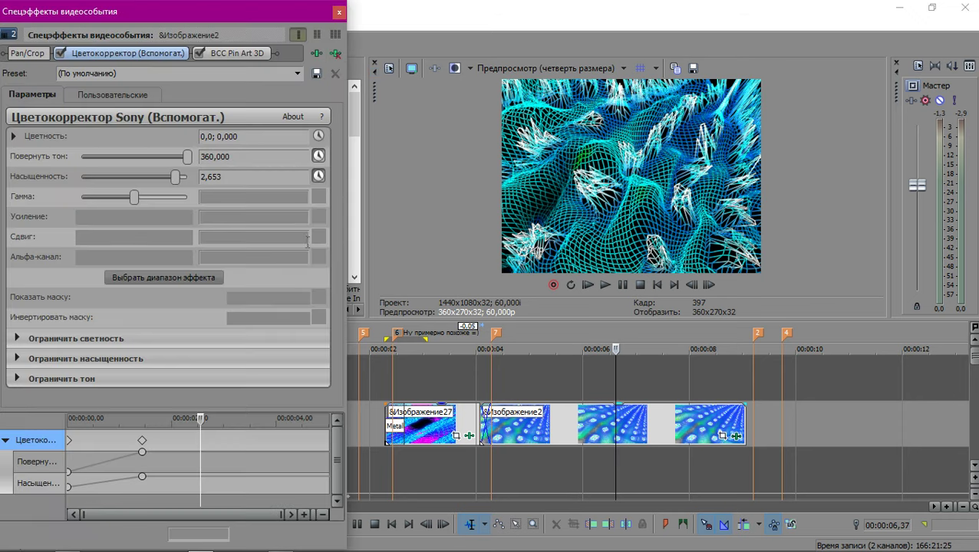
click(236, 55)
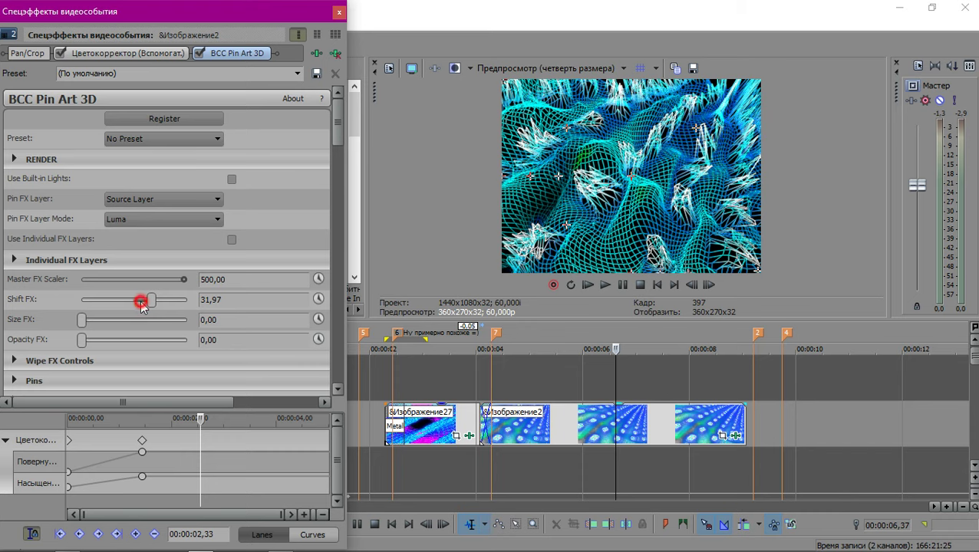
mouse_move(225, 543)
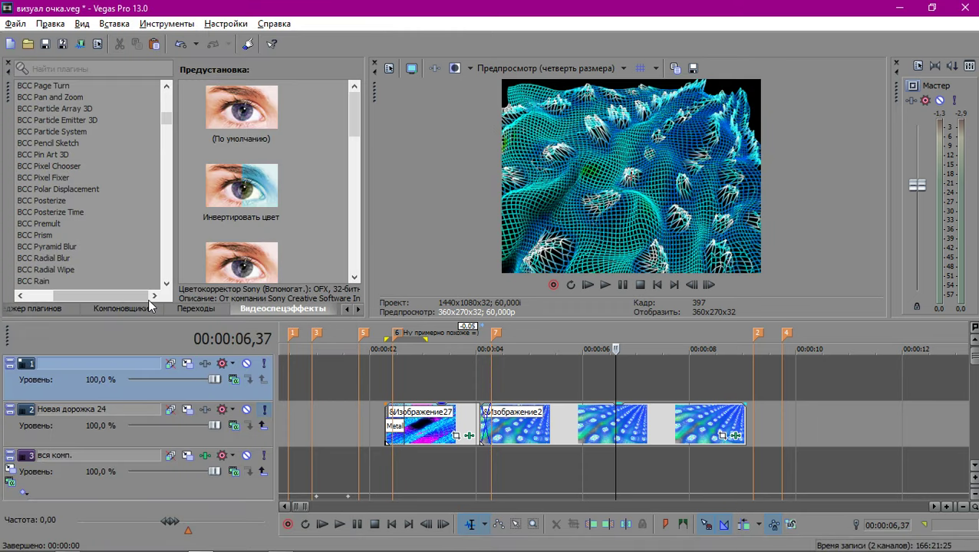
click(736, 436)
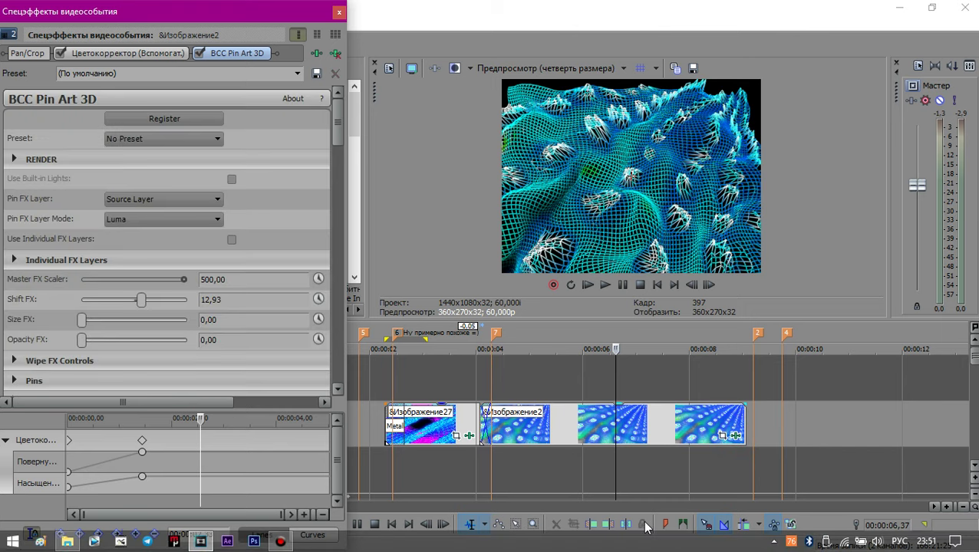
click(634, 485)
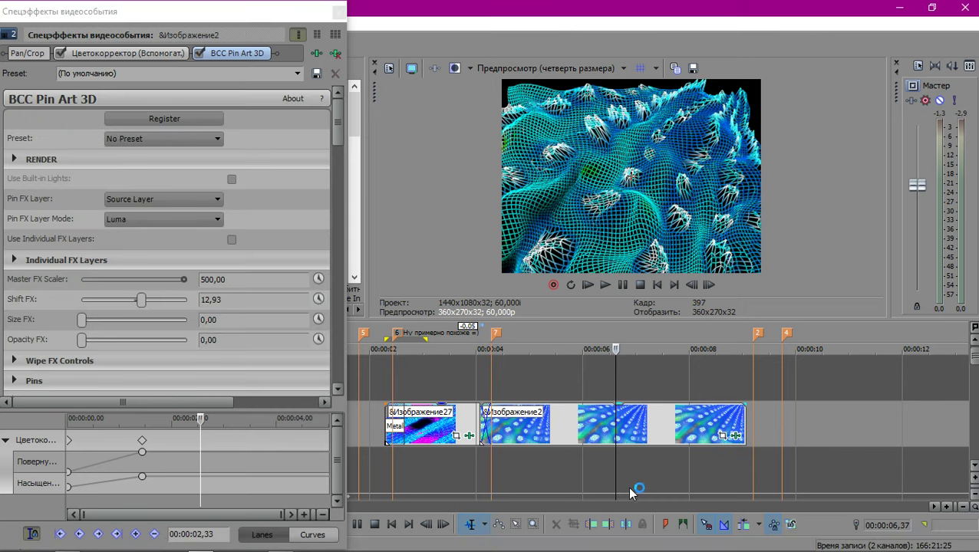
click(235, 299)
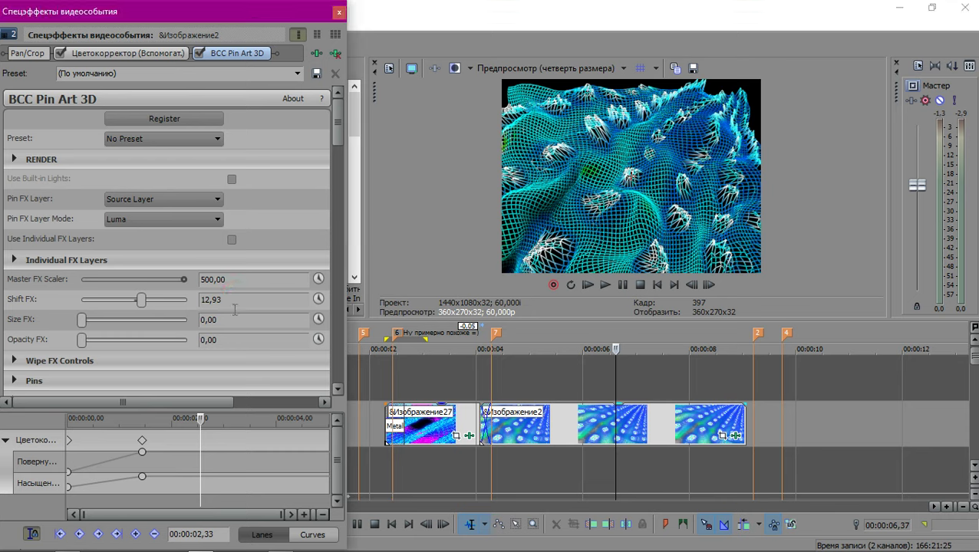
text(5)
key(Return)
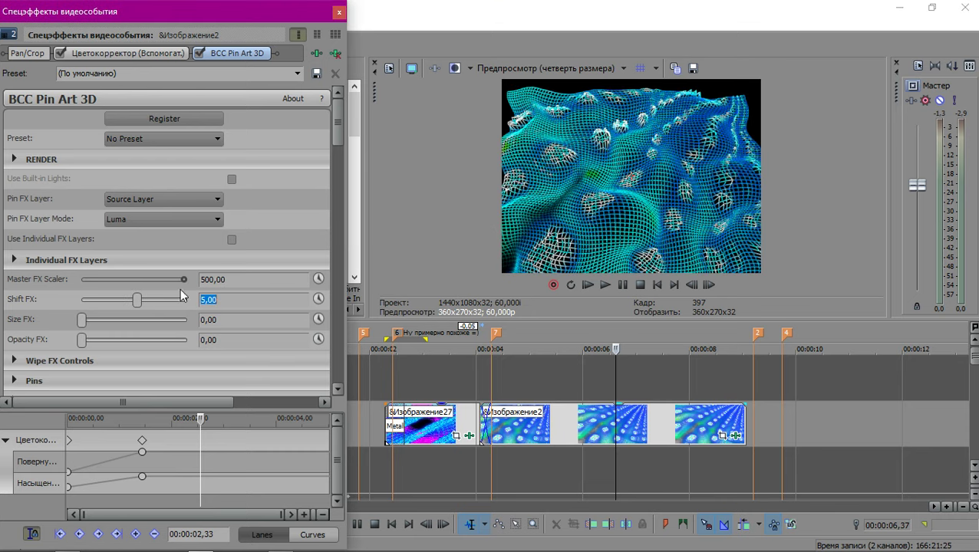
Set Rotate X to 0 in the Transform - Screen settings of BCC Pin Art 3D.
drag(338, 131, 342, 257)
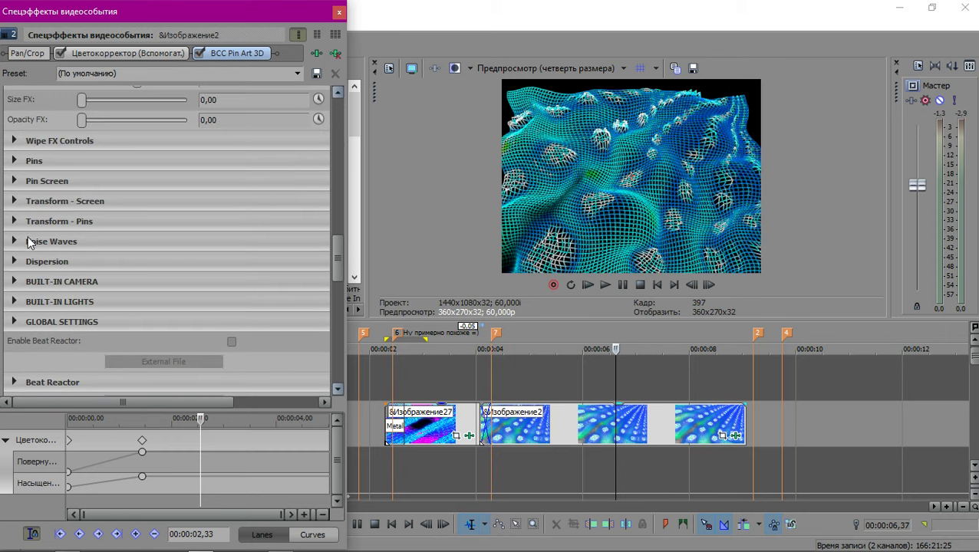
click(14, 201)
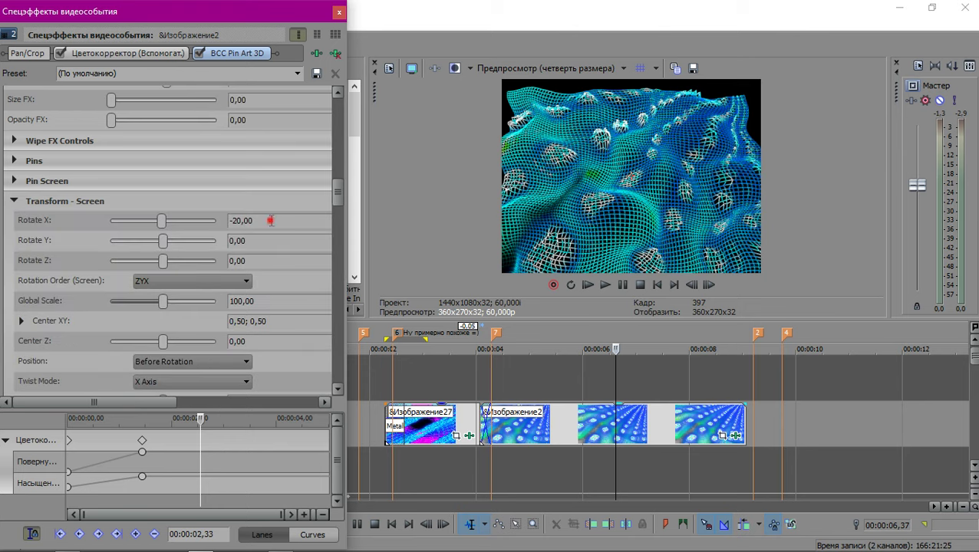
click(270, 221)
text(0)
key(Return)
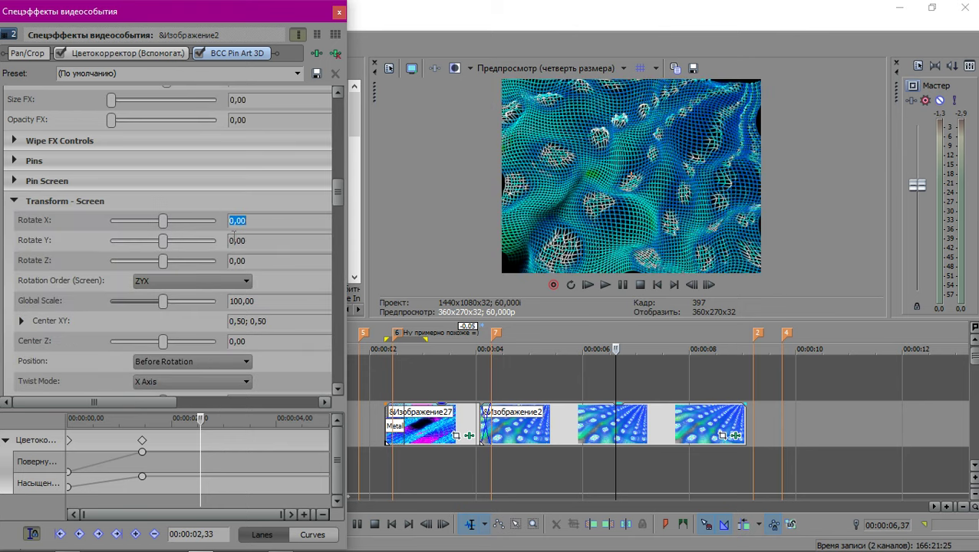
Expand the Noise Waves settings and play the &Изображение2 clip from about 00:00:04,46 to check the mesh motion.
drag(338, 192, 343, 313)
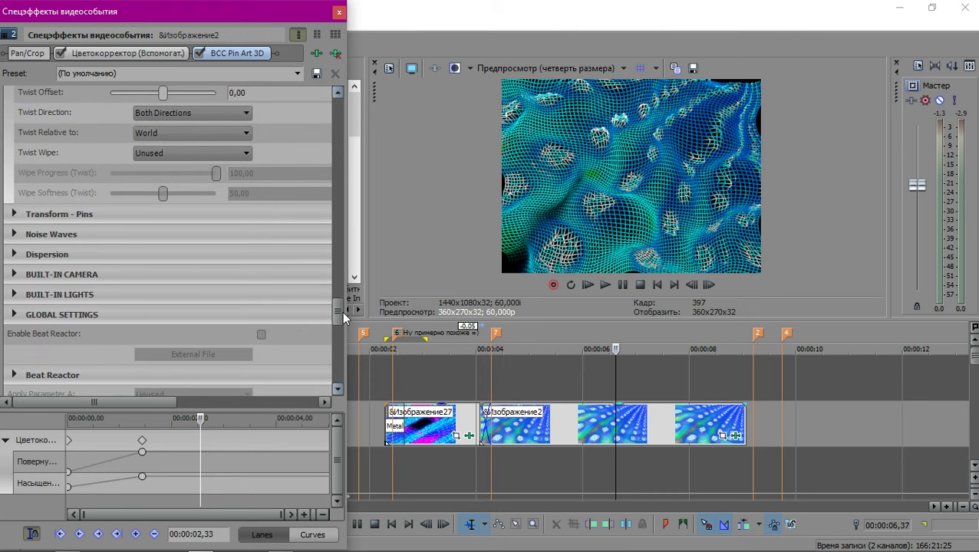
click(12, 235)
click(521, 375)
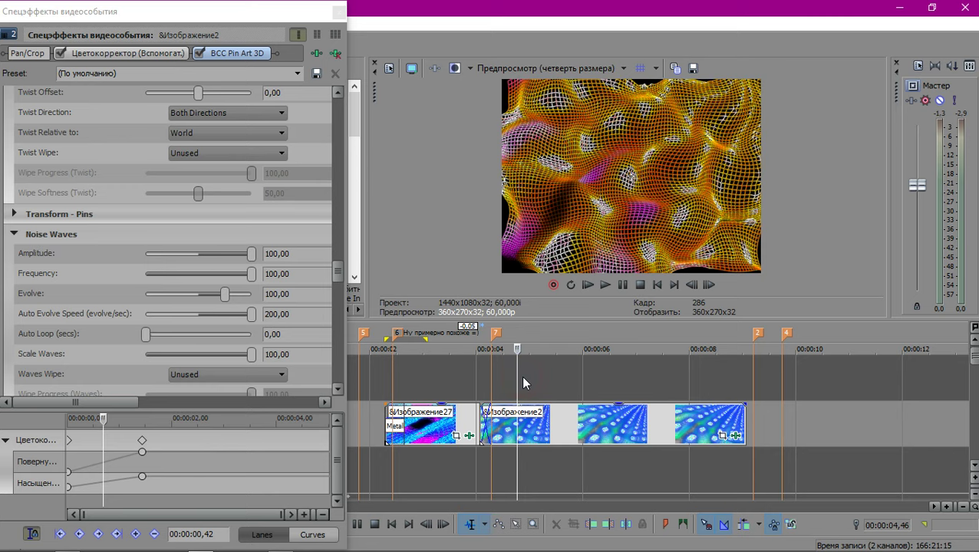
key(space)
scroll(607, 381, down, 2)
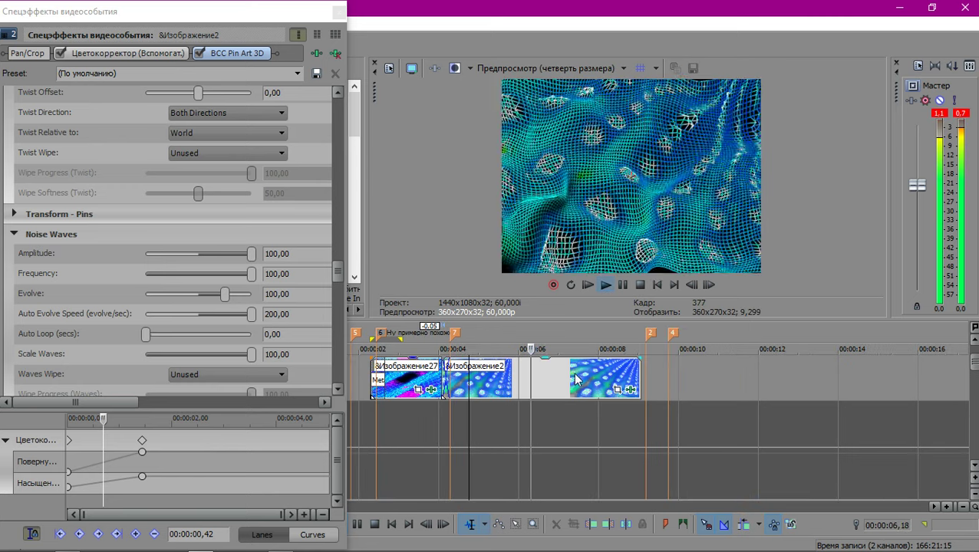
key(space)
Play the FULL ENTRY reference from about 00:00:14 and examine its frames up to about 00:00:15,10.
scroll(752, 380, down, 3)
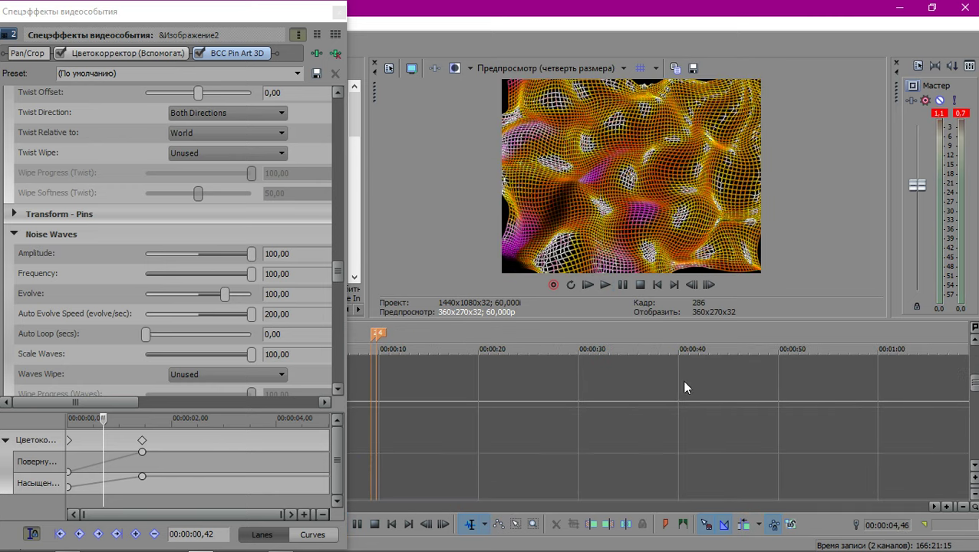
click(468, 416)
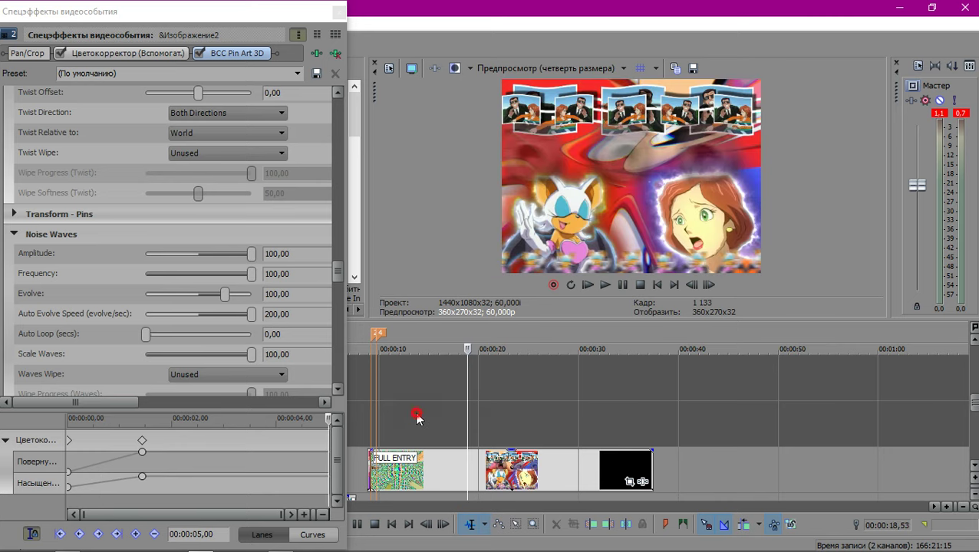
click(416, 417)
scroll(590, 417, up, 4)
key(space)
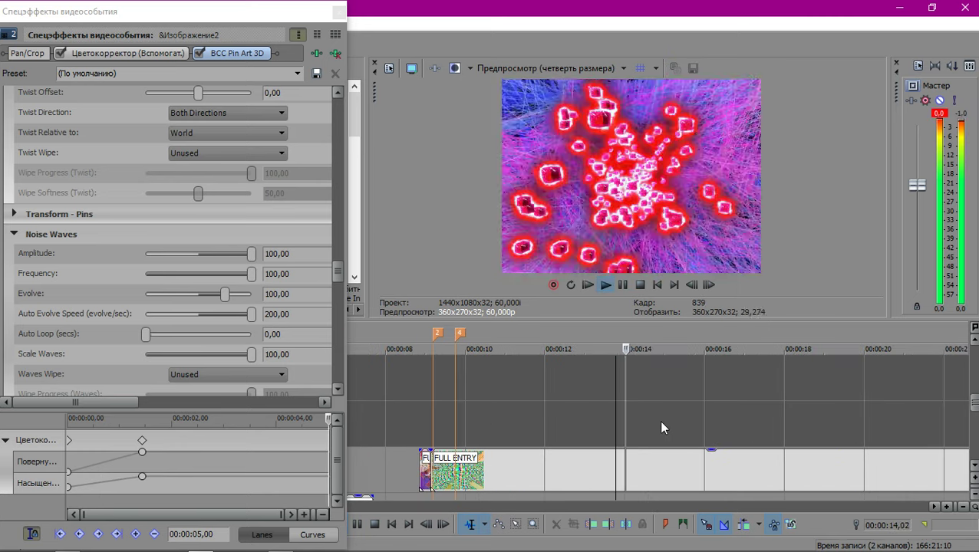
scroll(657, 424, down, 1)
scroll(652, 420, down, 1)
key(space)
click(643, 396)
scroll(648, 392, up, 2)
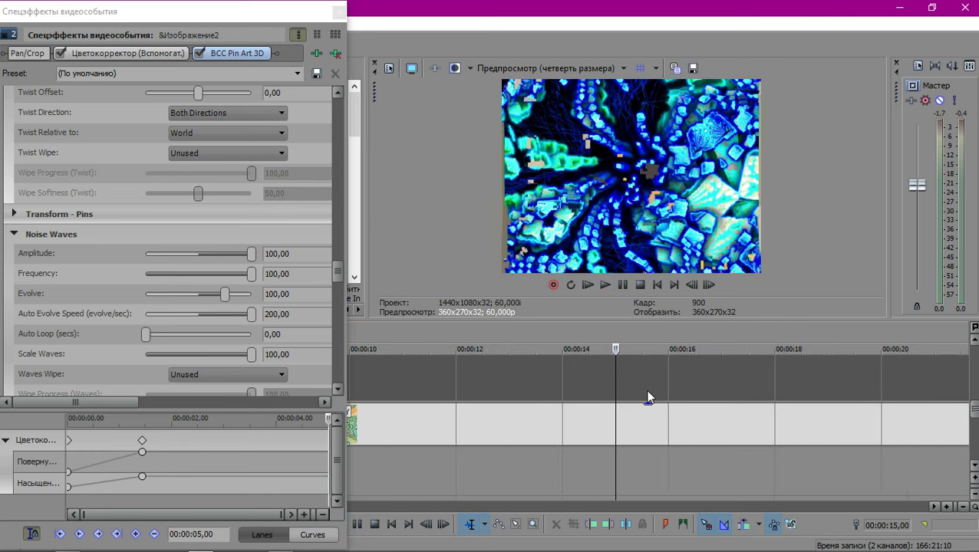
click(563, 388)
key(space)
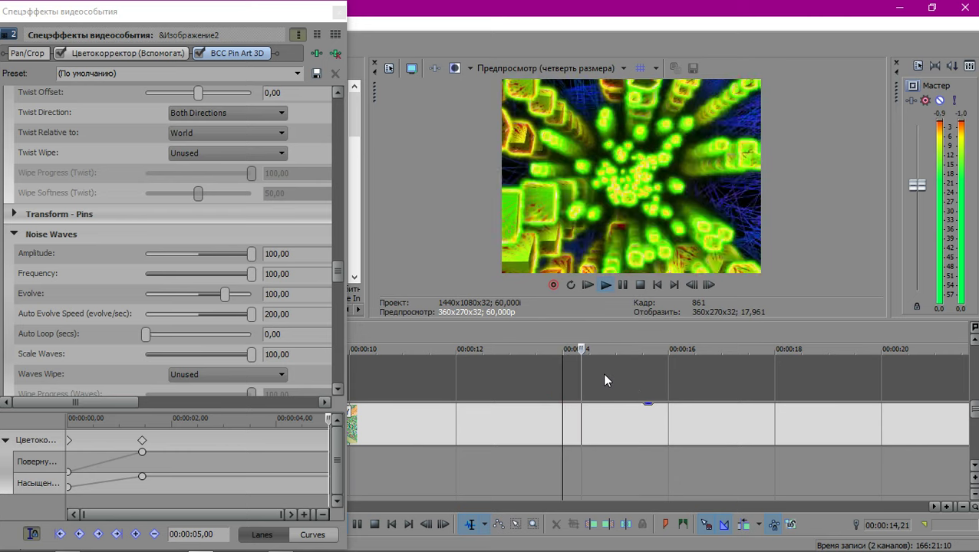
key(Return)
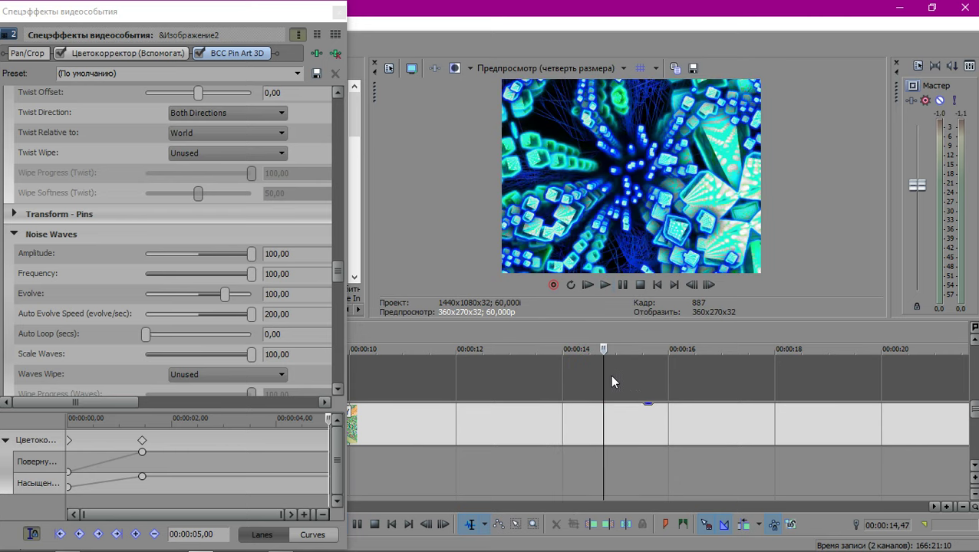
click(602, 376)
click(623, 369)
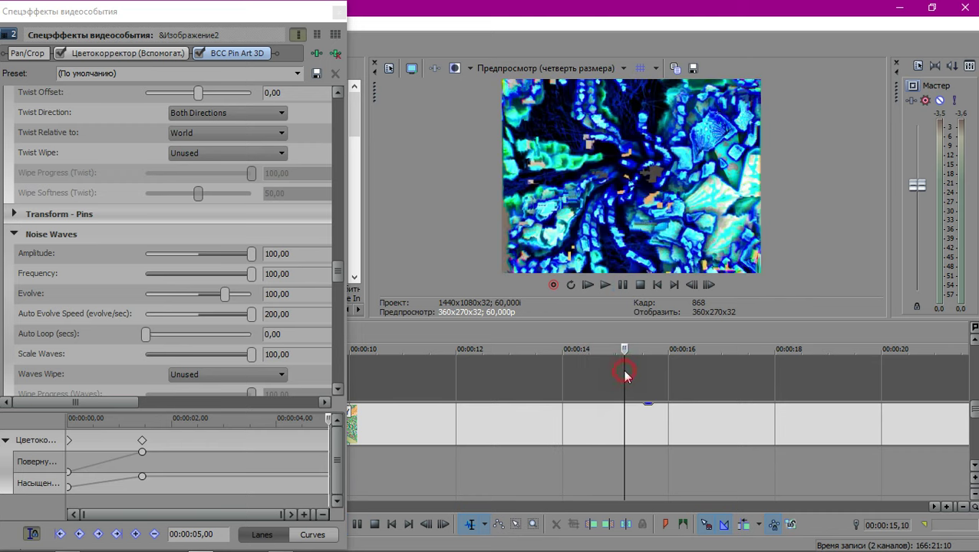
Play the project from about 00:00:07,13 to check the mesh animation against the sound clips.
scroll(462, 387, up, 10)
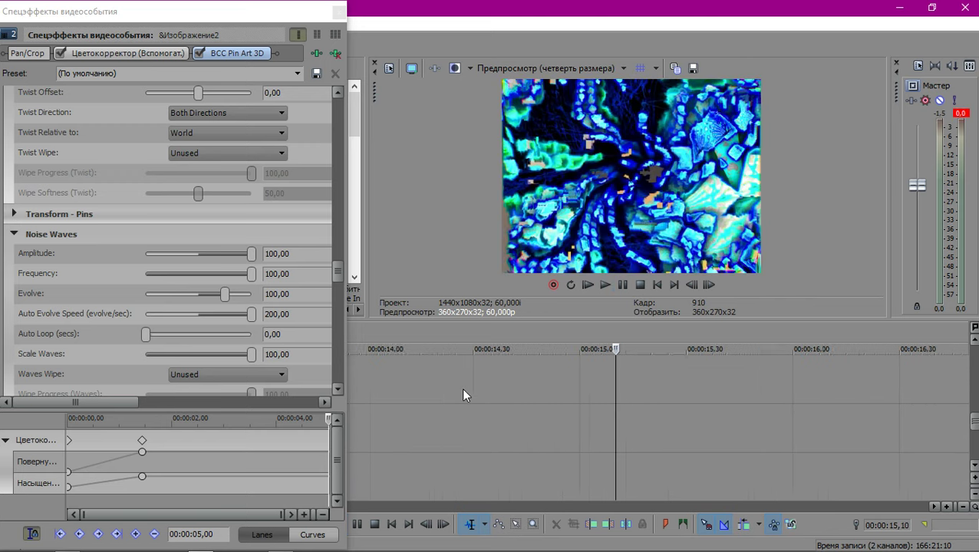
scroll(450, 385, down, 12)
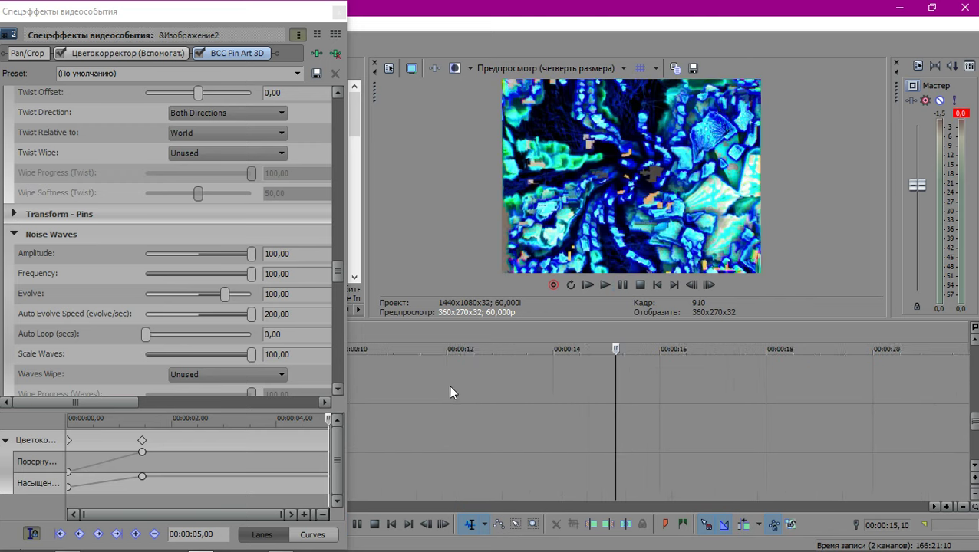
click(378, 387)
scroll(379, 387, up, 8)
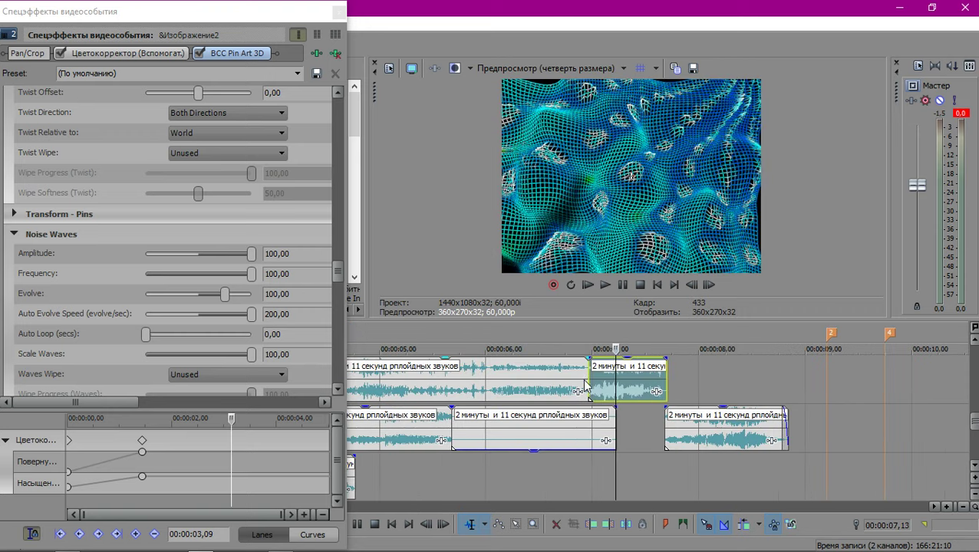
key(space)
ctrl+scroll(598, 380, up, 3)
scroll(580, 380, down, 3)
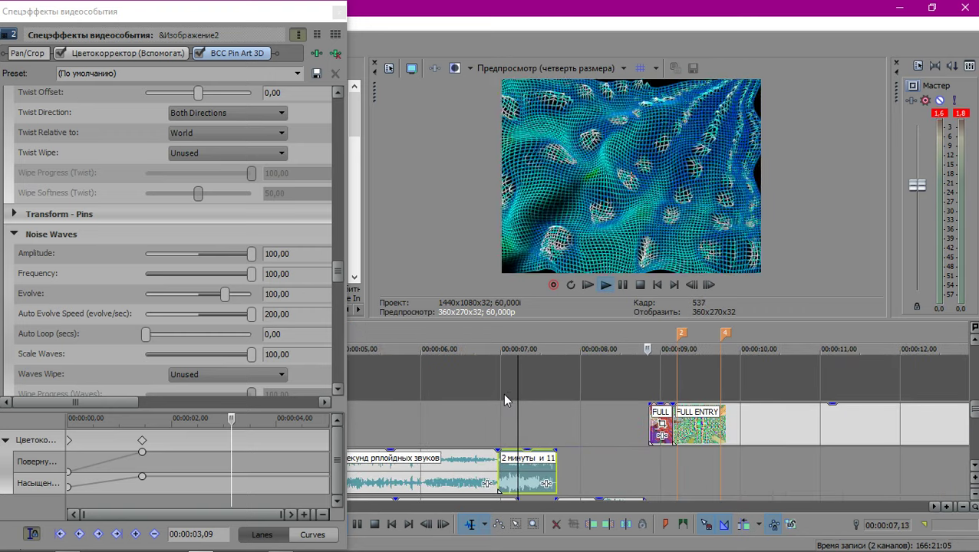
key(space)
Play the mesh animation from about 00:00:05,41 and from the start of the Попугай Кеша audio clip.
ctrl+scroll(504, 397, down, 2)
click(398, 421)
key(space)
scroll(489, 429, up, 1)
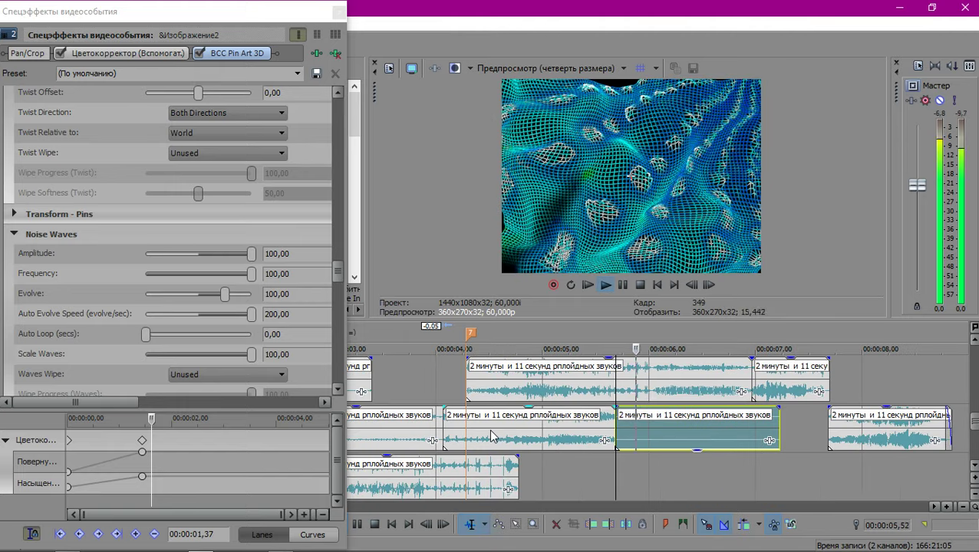
scroll(488, 429, down, 1)
key(space)
scroll(595, 413, down, 5)
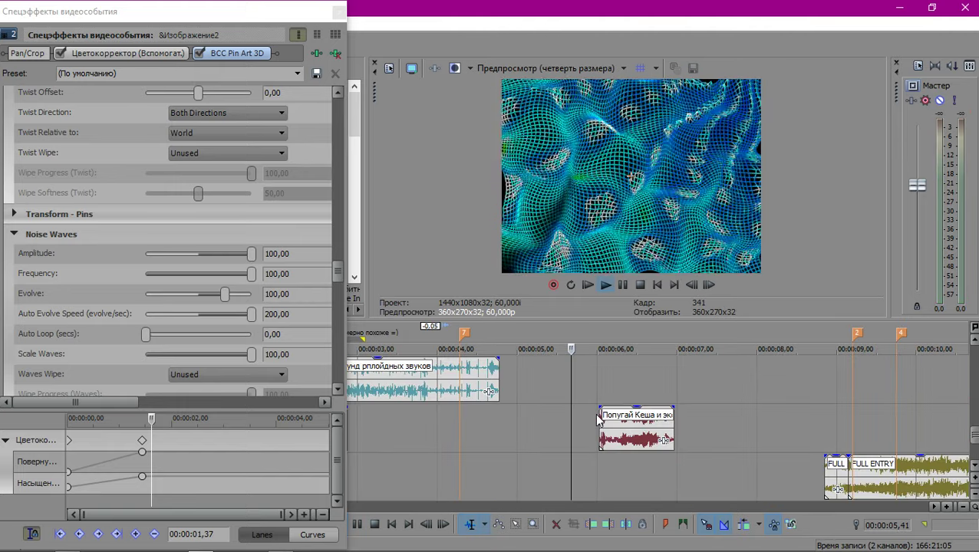
click(601, 377)
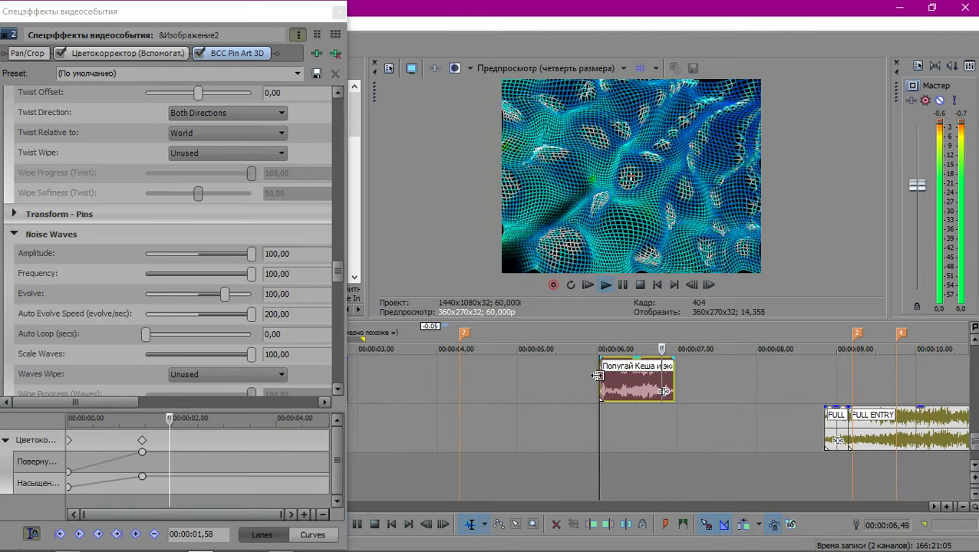
scroll(598, 381, up, 3)
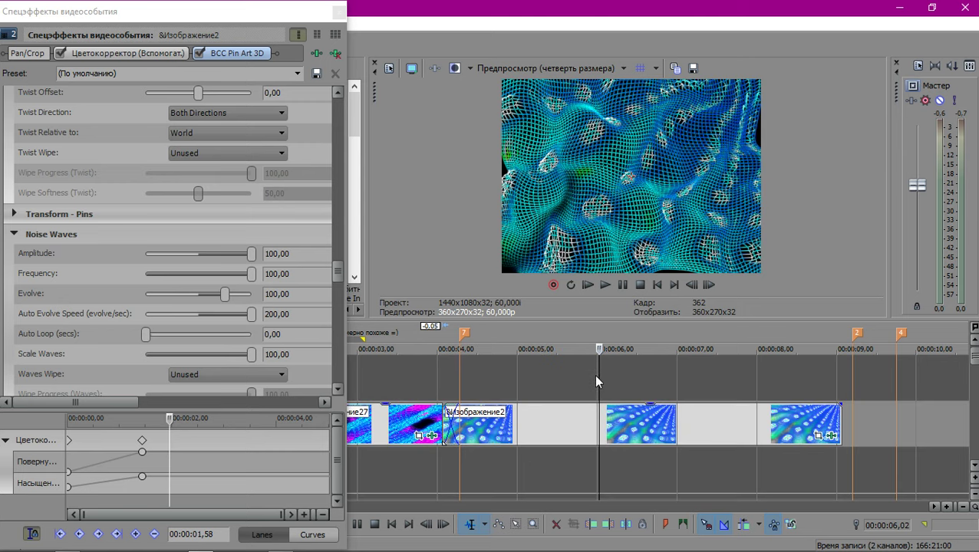
Widen the event effects window and lower the Shift FX of BCC Pin Art 3D to about -6,12.
click(346, 171)
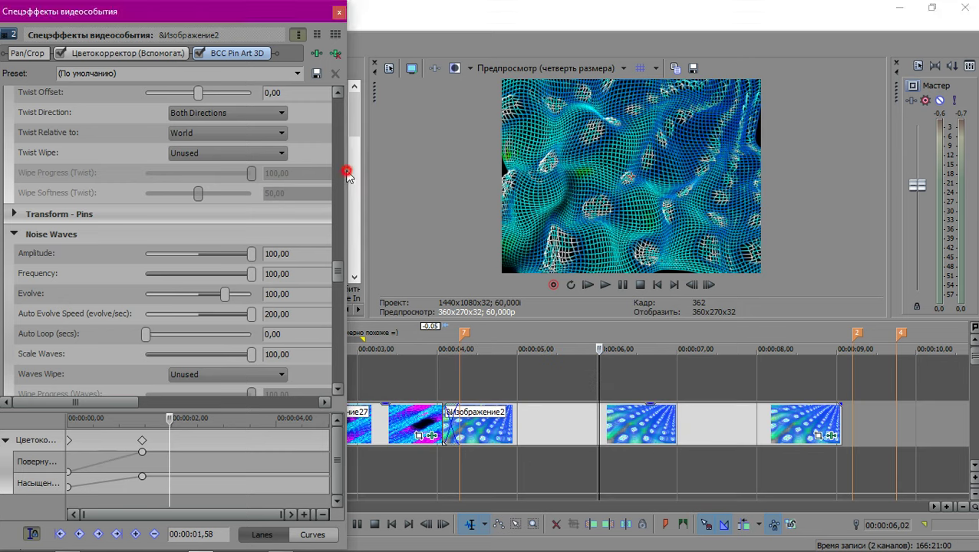
drag(349, 171, 425, 181)
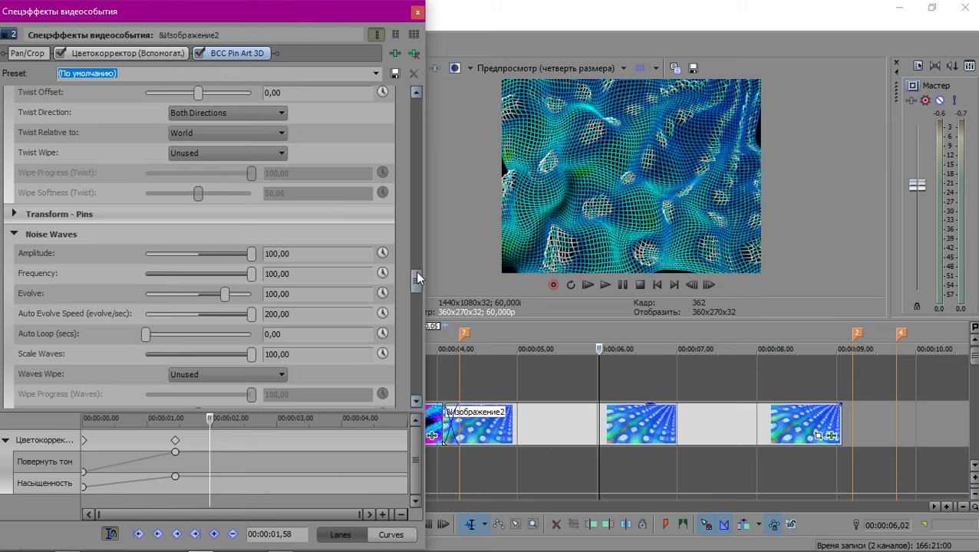
drag(415, 278, 418, 131)
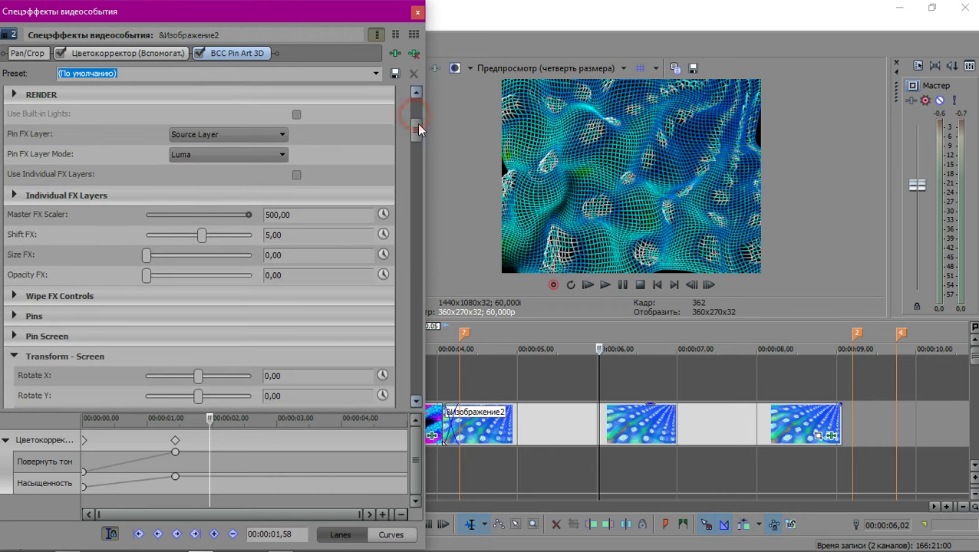
drag(201, 235, 196, 234)
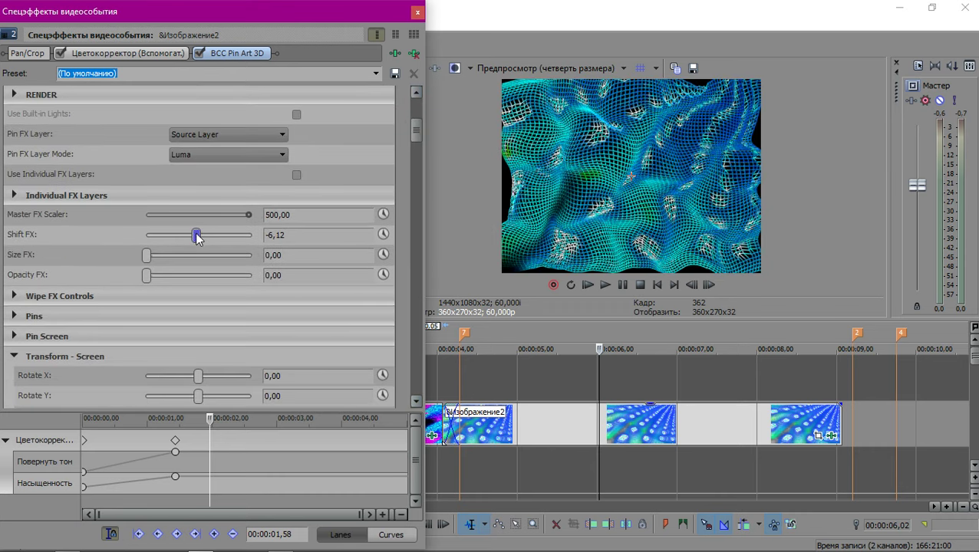
Try a Noise Waves Amplitude of about 18,37 on the mesh, then set it to 100,00.
drag(415, 133, 454, 258)
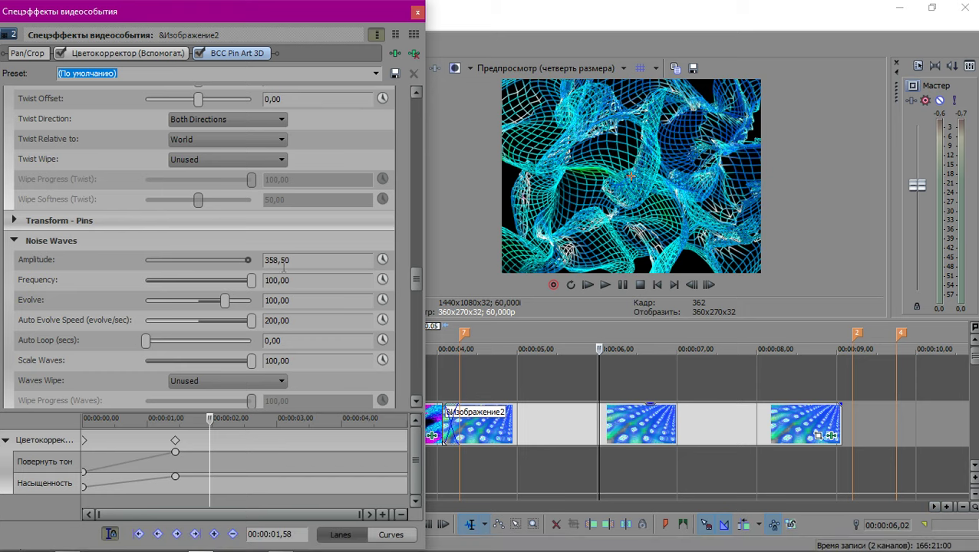
click(208, 262)
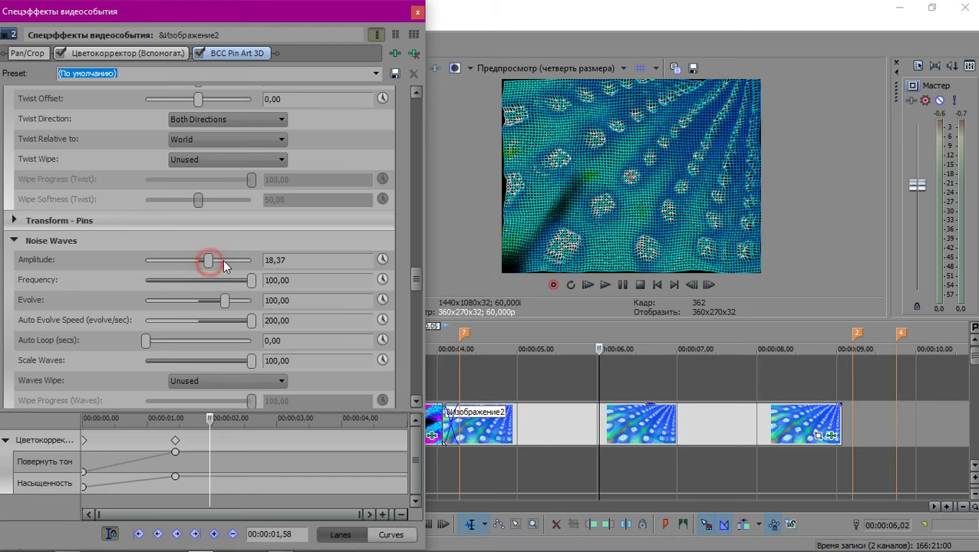
drag(222, 261, 292, 263)
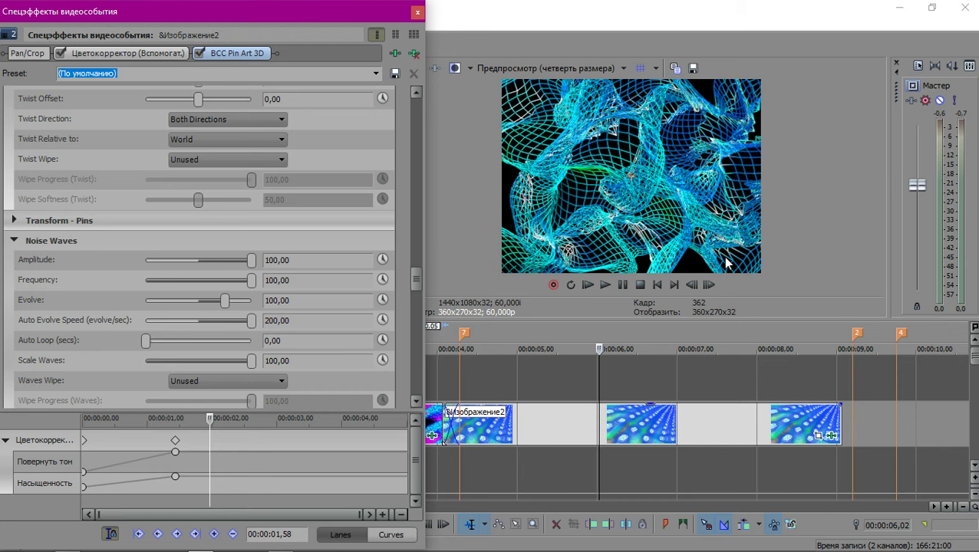
Try a Noise Waves Amplitude of about 1479,59 with Frequency values of 0,00, about 10,20, 100,00 and about 257,14.
drag(726, 263, 976, 263)
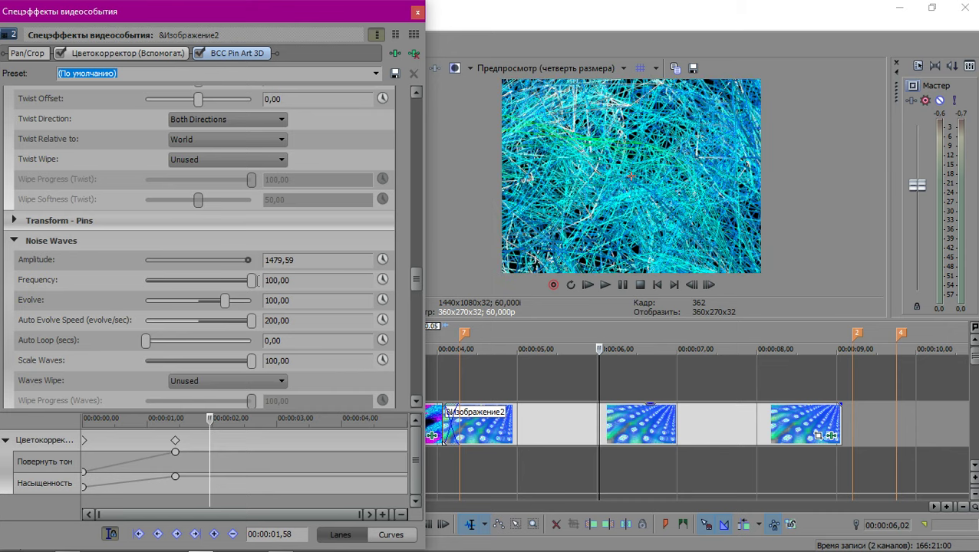
drag(250, 282, 126, 290)
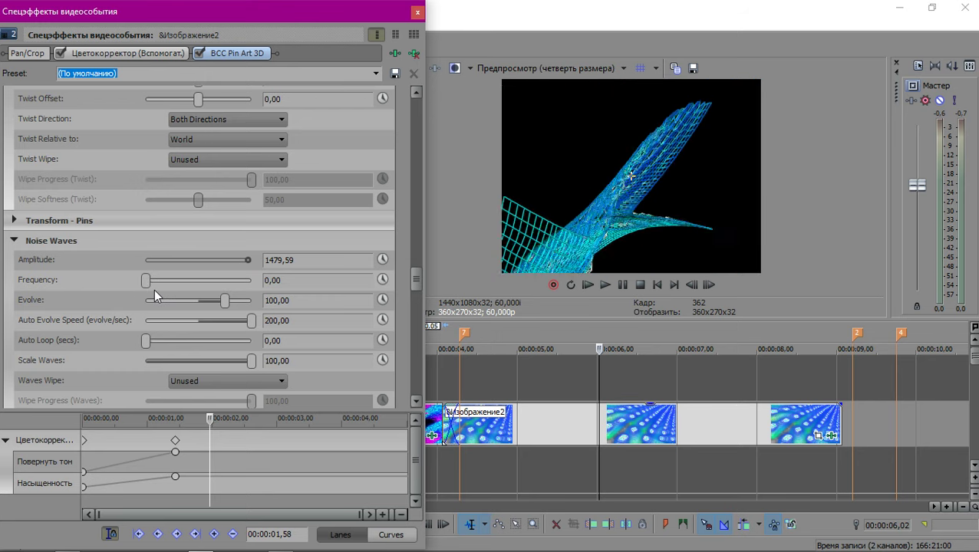
drag(149, 289, 163, 289)
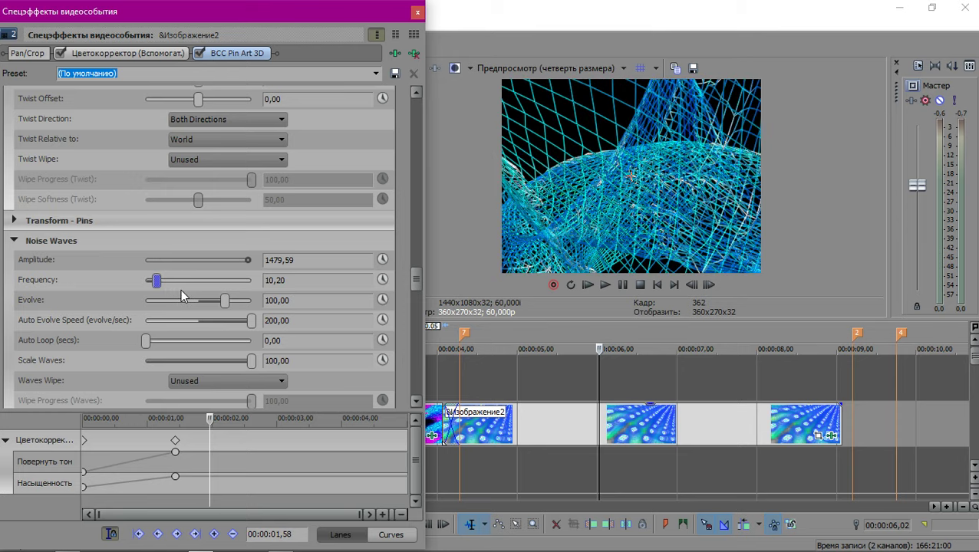
click(256, 279)
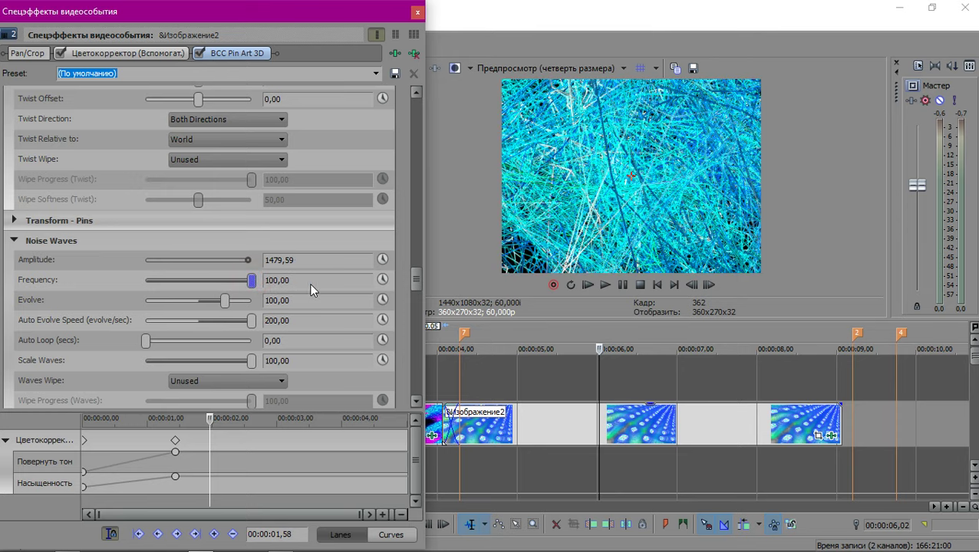
drag(342, 284, 416, 293)
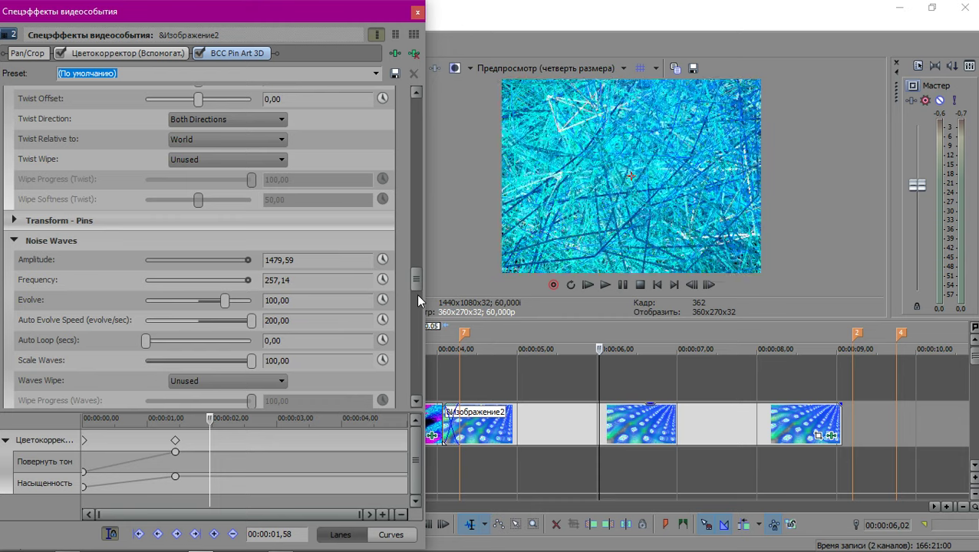
Enlarge the keyframe area of the effects window and enable animation for the Noise Waves Frequency and Amplitude.
scroll(514, 418, down, 2)
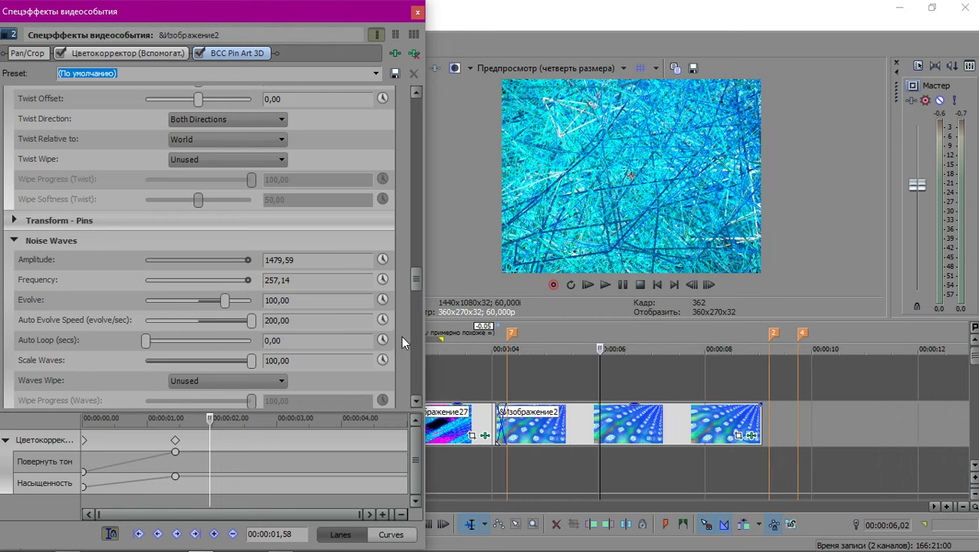
drag(188, 412, 188, 187)
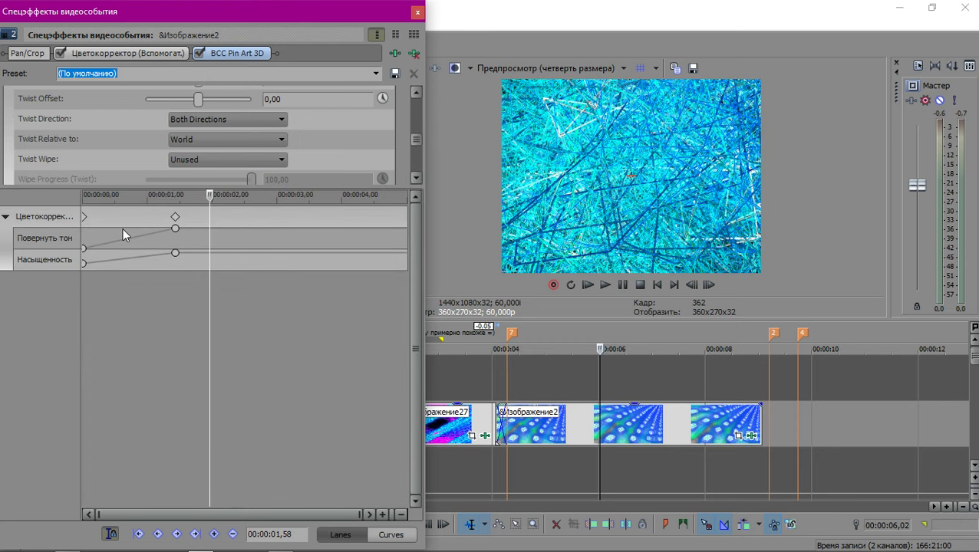
drag(139, 187, 183, 371)
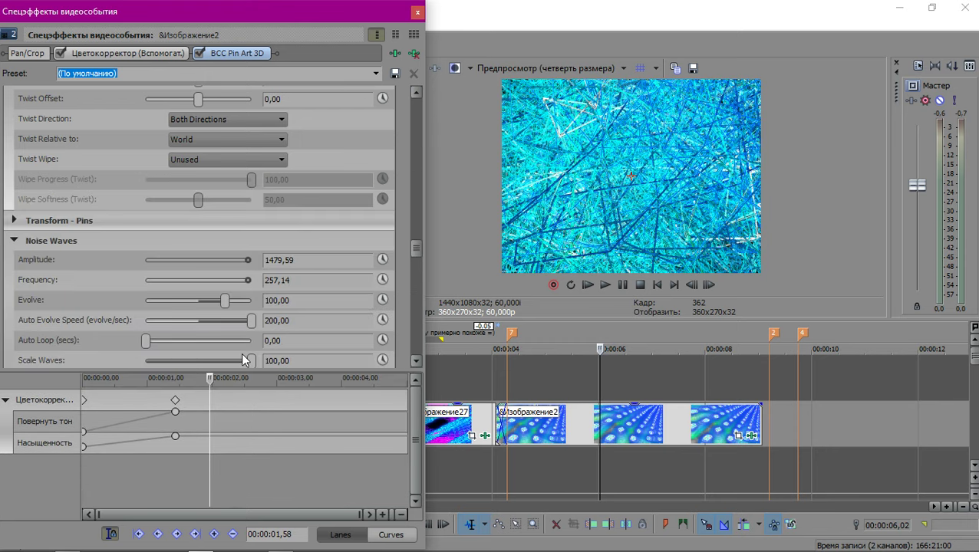
click(383, 280)
click(382, 258)
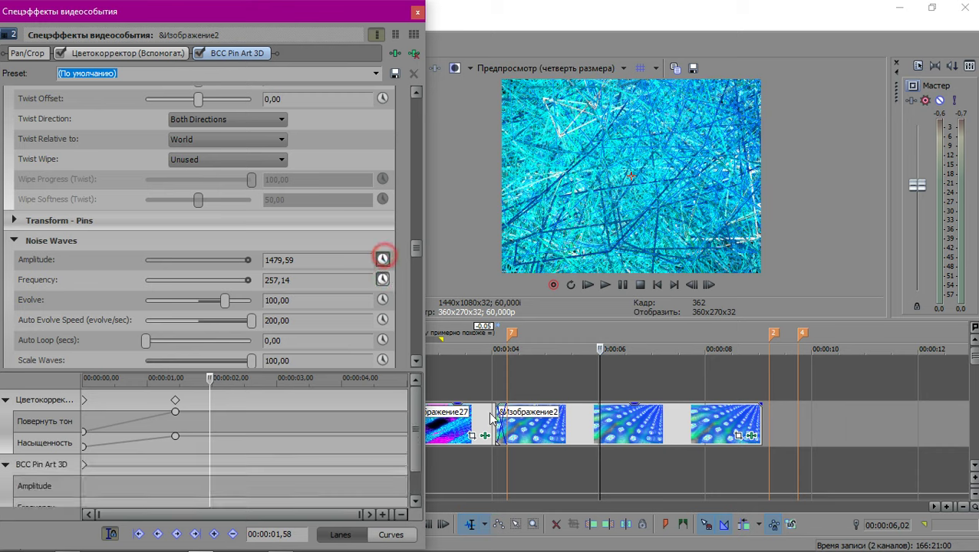
At the start of the &Изображение2 clip, reset the Noise Waves Frequency to 100,00 and Amplitude to 0,00.
click(495, 427)
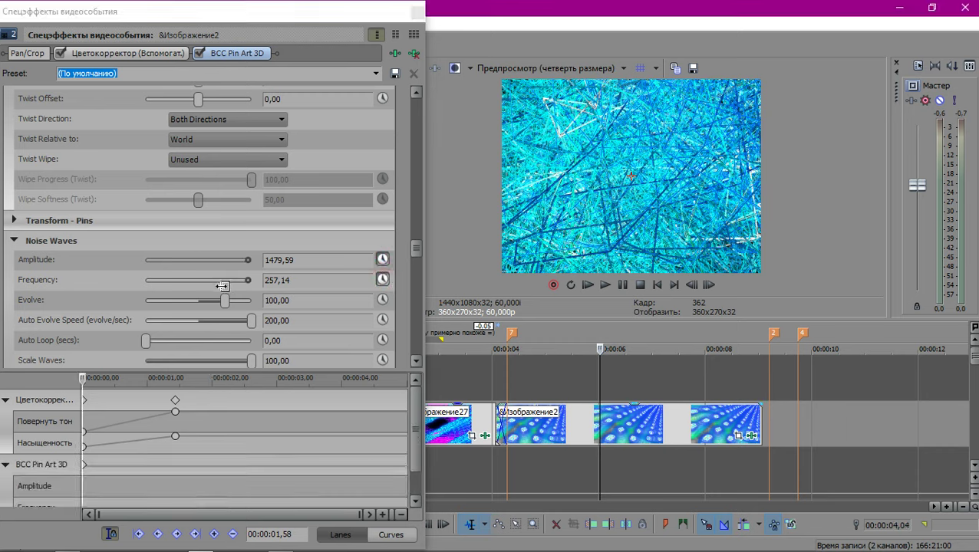
click(225, 284)
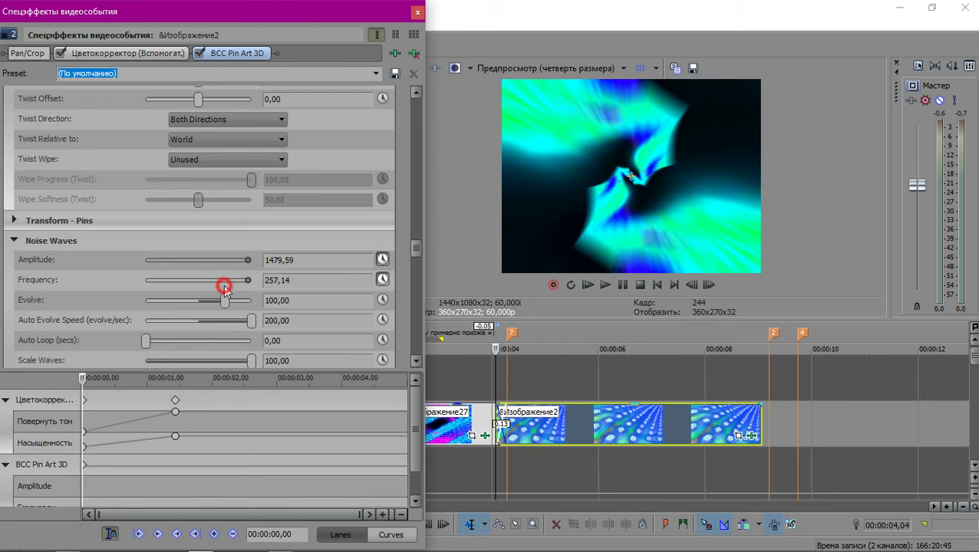
double_click(225, 281)
click(241, 265)
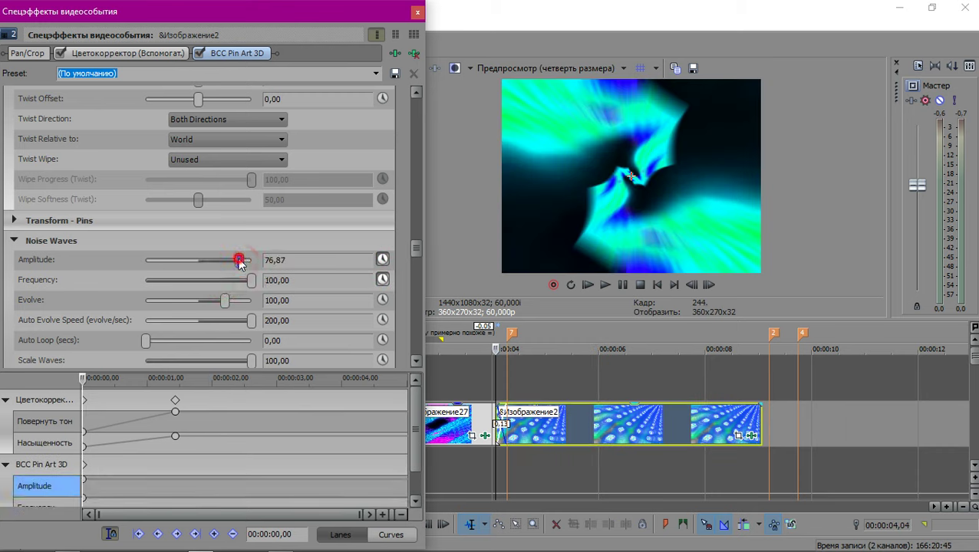
double_click(240, 265)
Bring the Amplitude and Frequency lanes into view and place the playhead at 00:00:06,00, checking it against the sound clips.
click(523, 386)
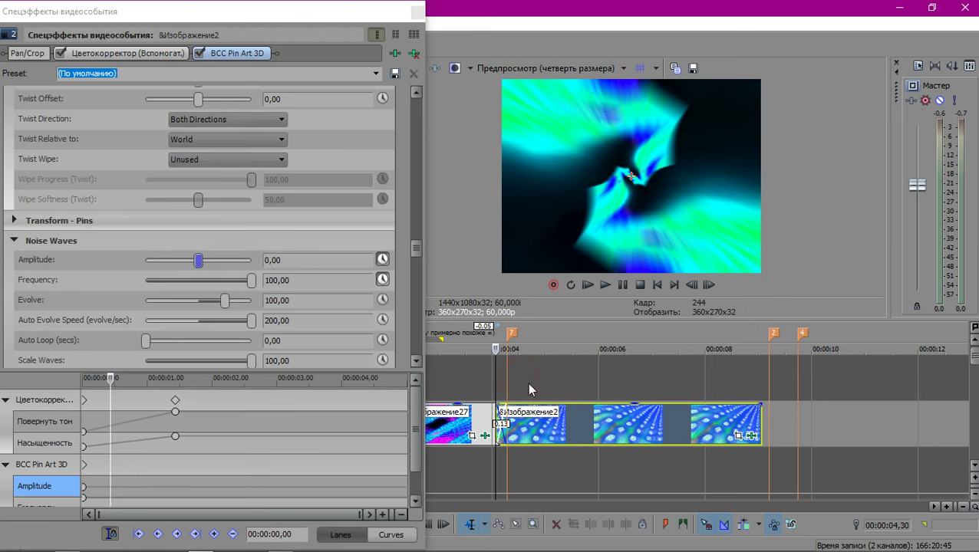
click(533, 391)
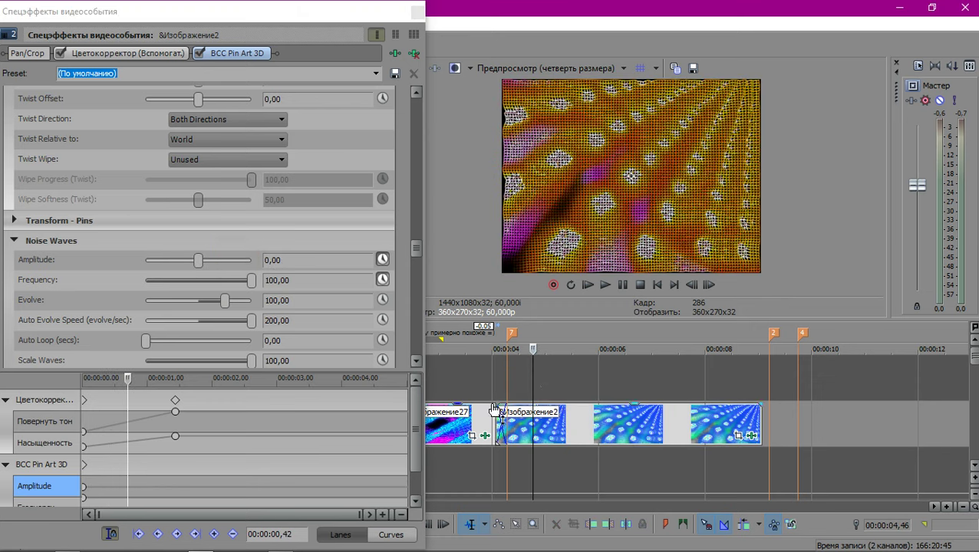
click(114, 368)
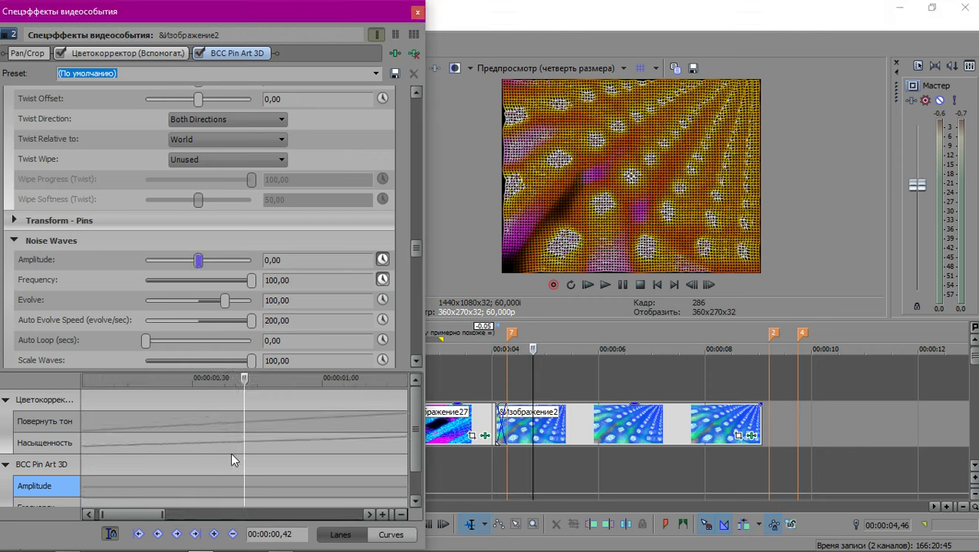
drag(417, 424, 426, 470)
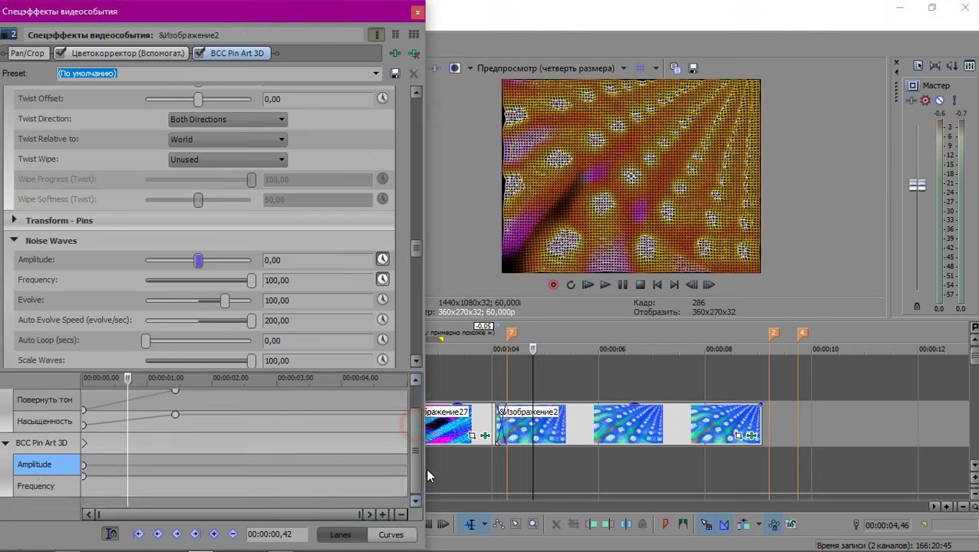
click(598, 386)
key(space)
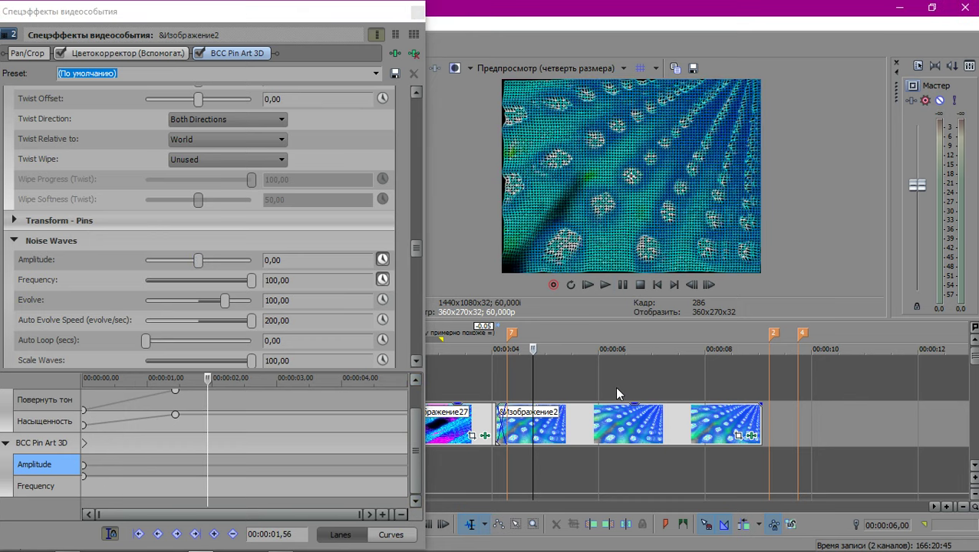
key(space)
scroll(614, 386, down, 5)
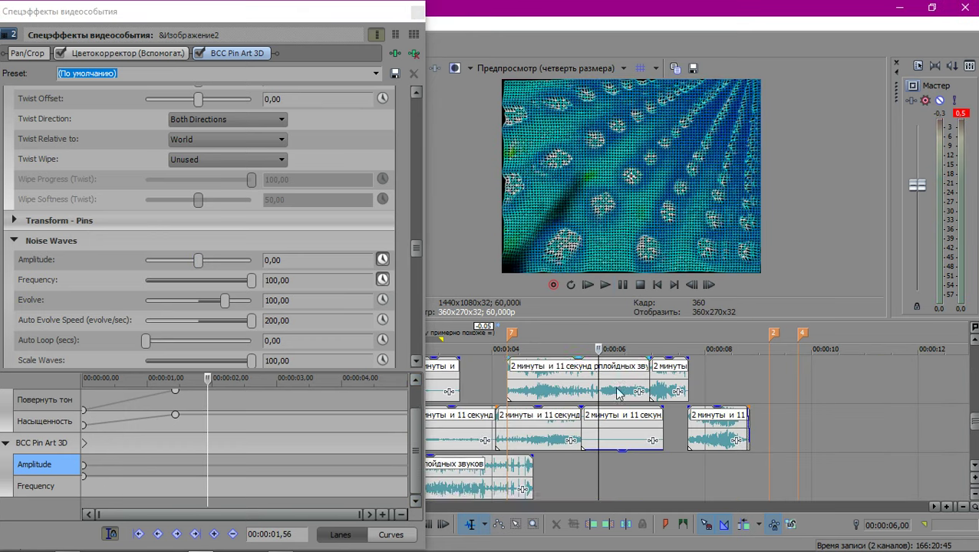
scroll(614, 393, up, 5)
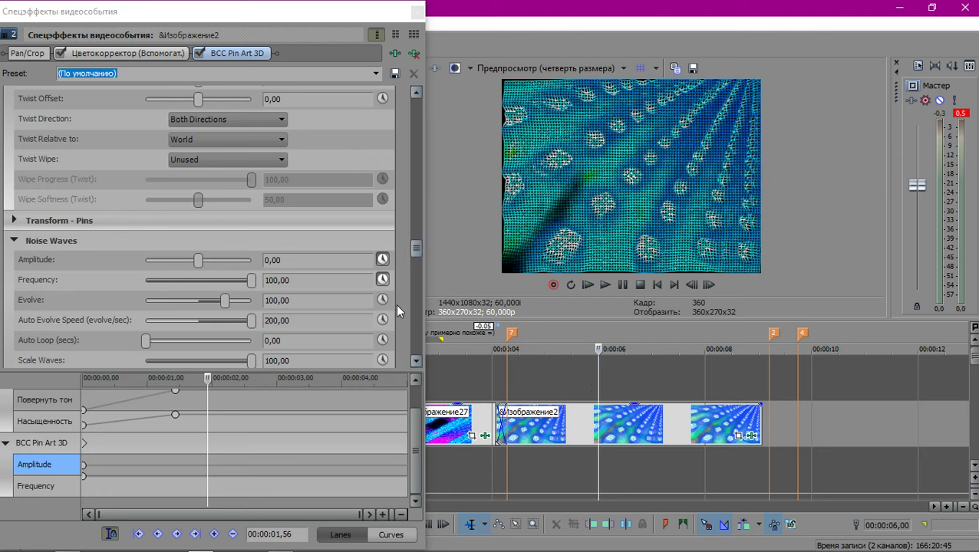
Keyframe the Noise Waves at 00:00:06,00 with an Amplitude of about 984,35 and a Frequency of about 187,07.
click(201, 259)
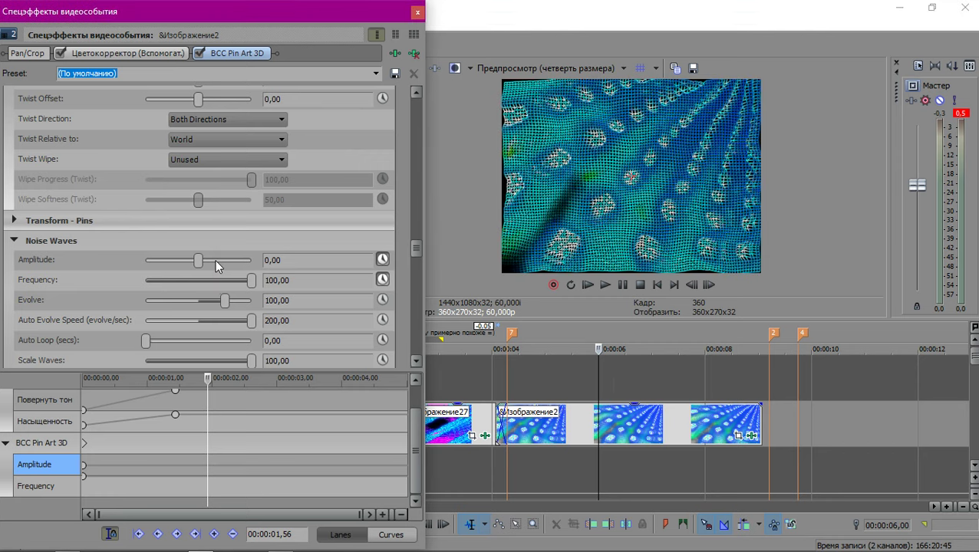
mouse_move(256, 263)
mouse_down()
mouse_move(308, 262)
mouse_move(250, 271)
mouse_up()
drag(251, 280, 229, 281)
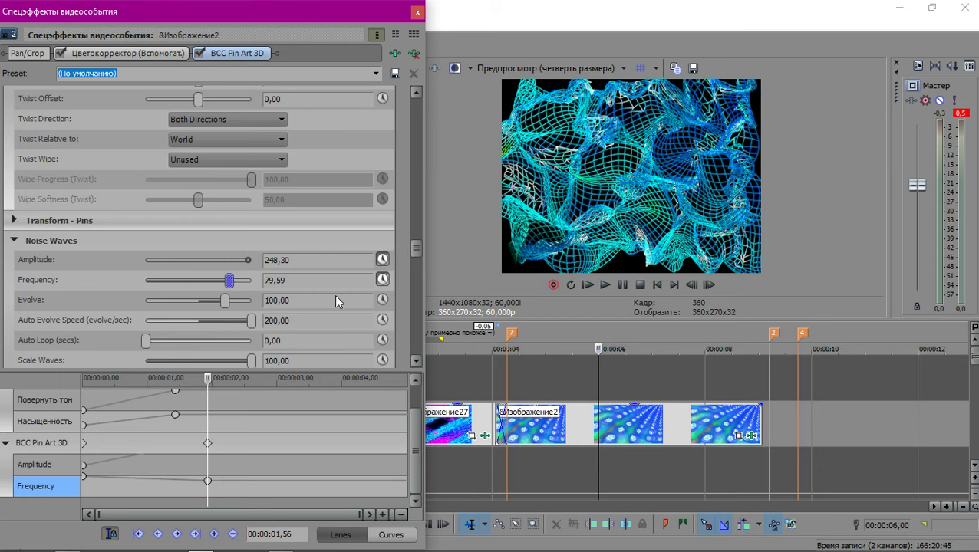
mouse_move(762, 295)
mouse_down()
mouse_move(306, 291)
mouse_move(341, 288)
mouse_up()
drag(248, 260, 240, 260)
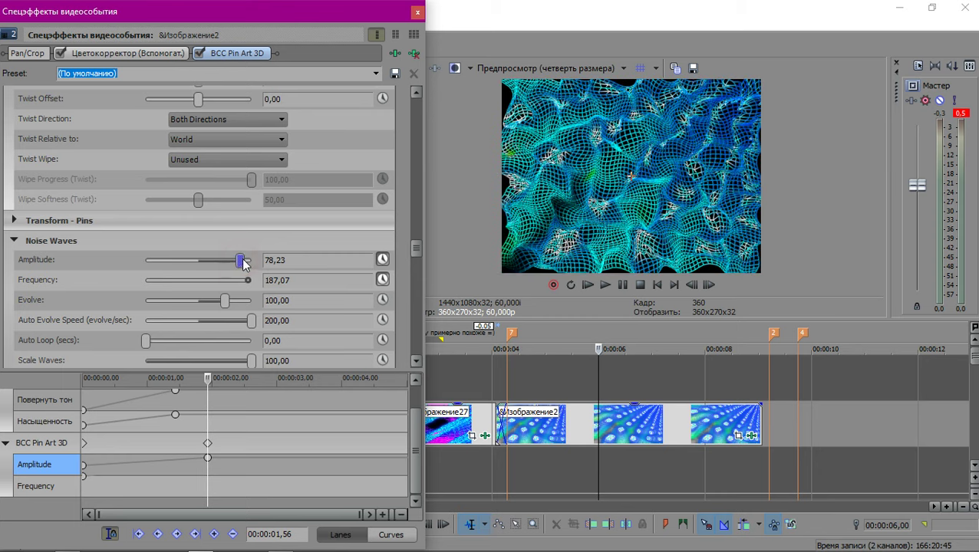
drag(623, 267, 668, 257)
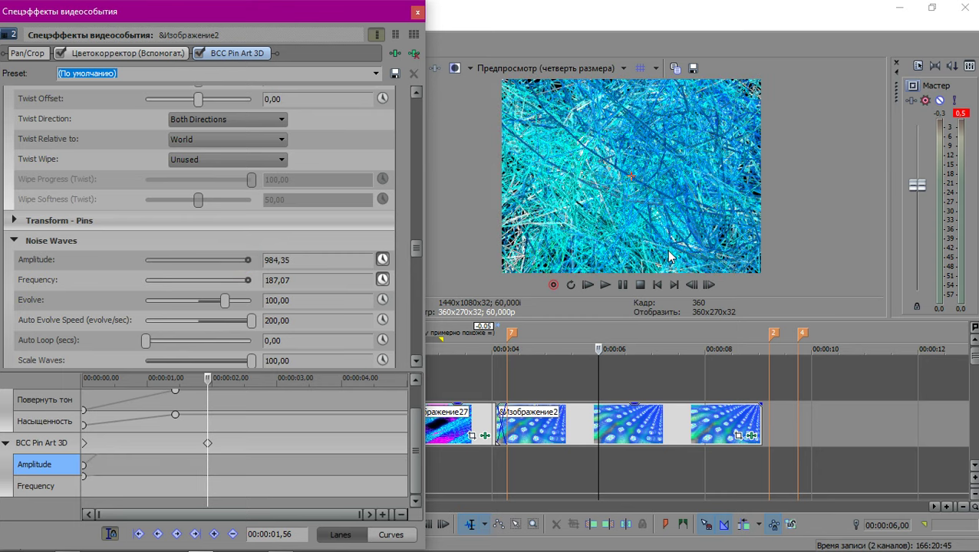
Change the interpolation of the first Amplitude and Frequency keyframes to Slow Fade.
click(84, 466)
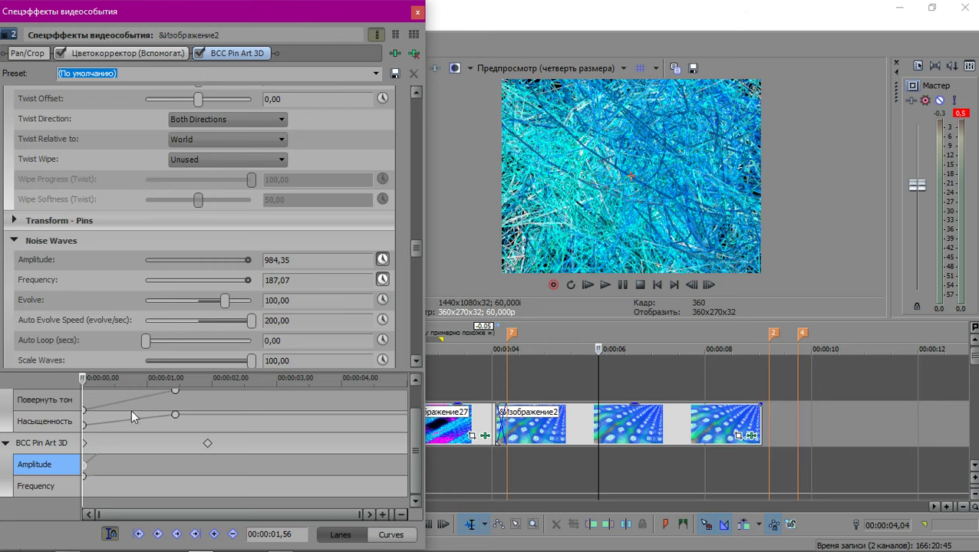
right_click(84, 466)
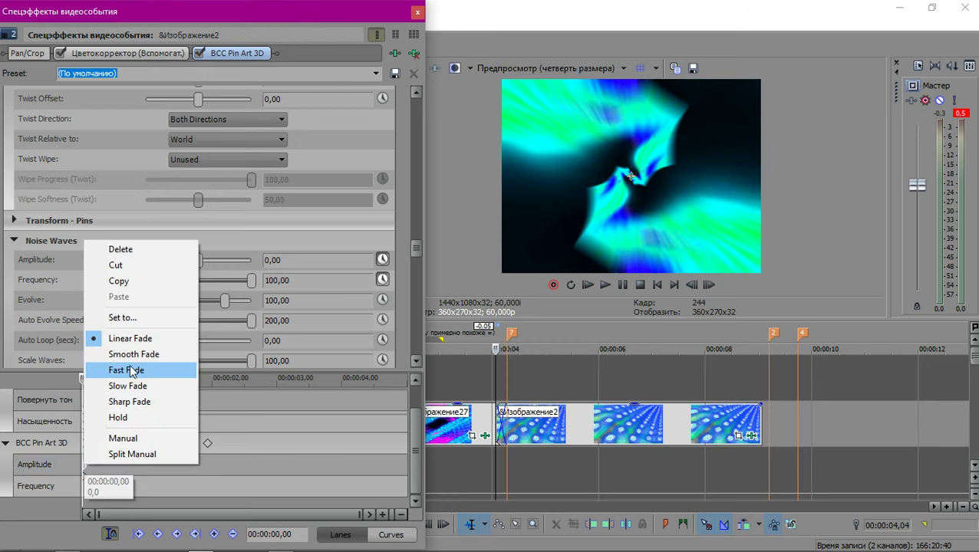
click(127, 386)
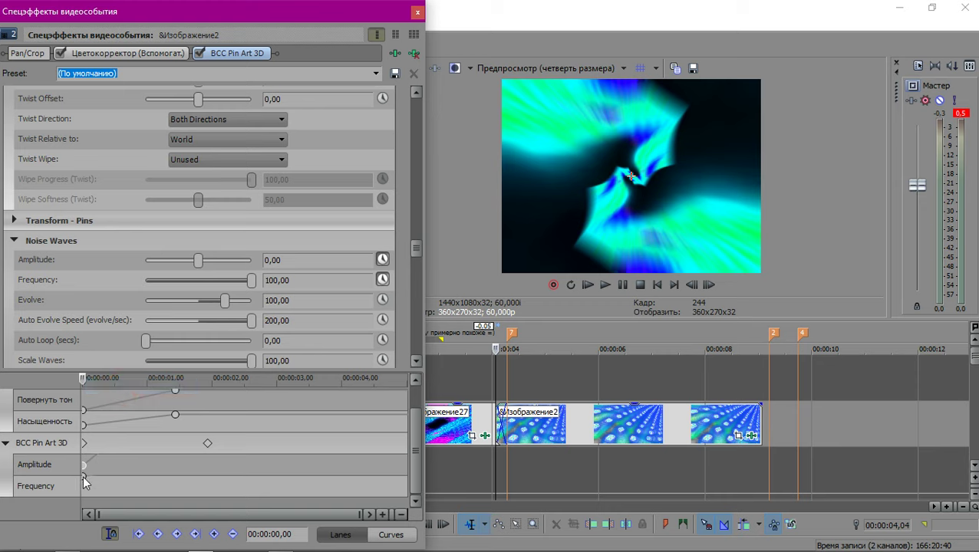
click(85, 481)
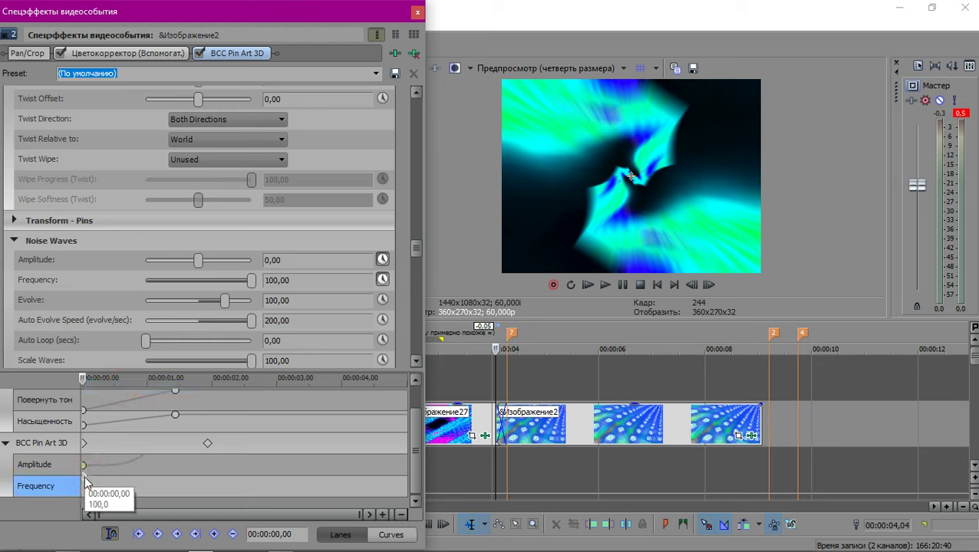
right_click(86, 480)
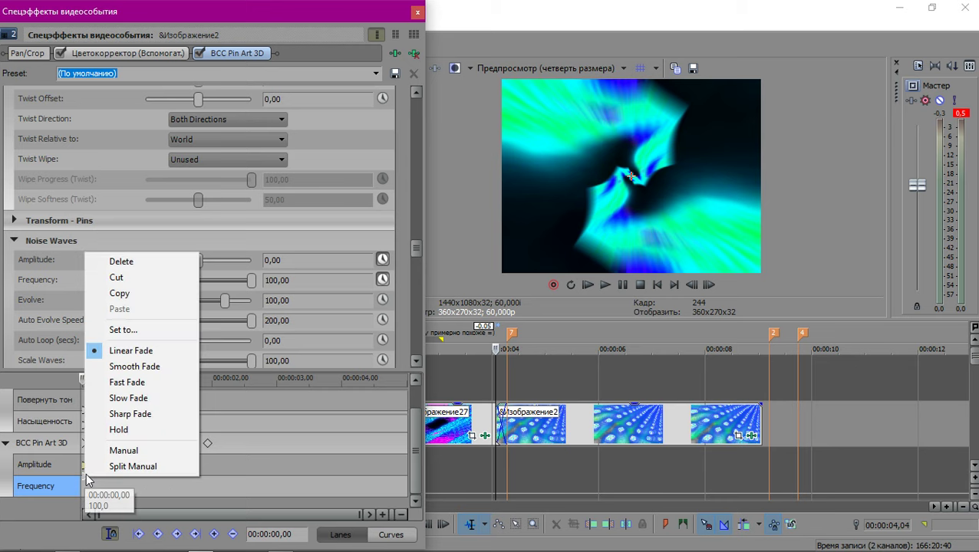
click(126, 399)
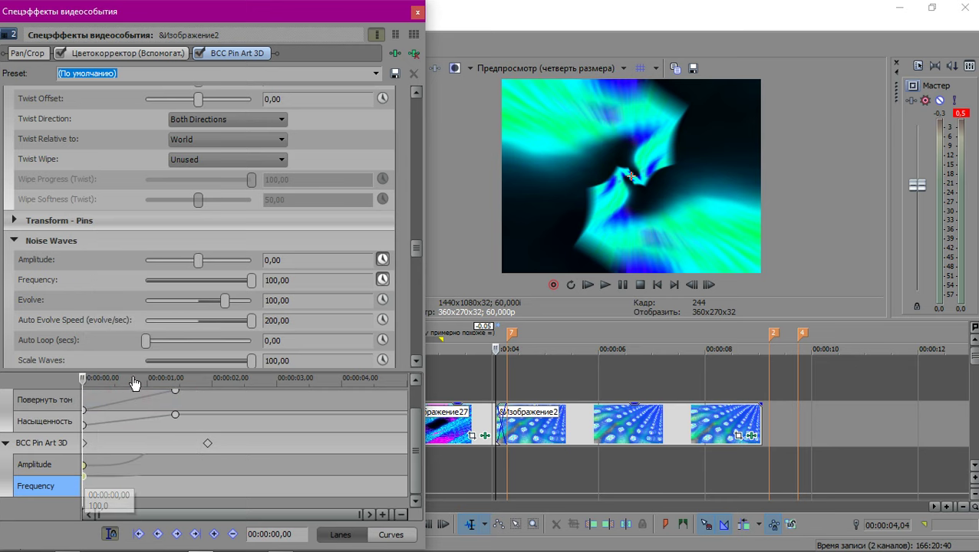
Preview the mesh from about 00:00:04,38 and raise the Shift FX of BCC Pin Art 3D to about 15,65.
click(189, 307)
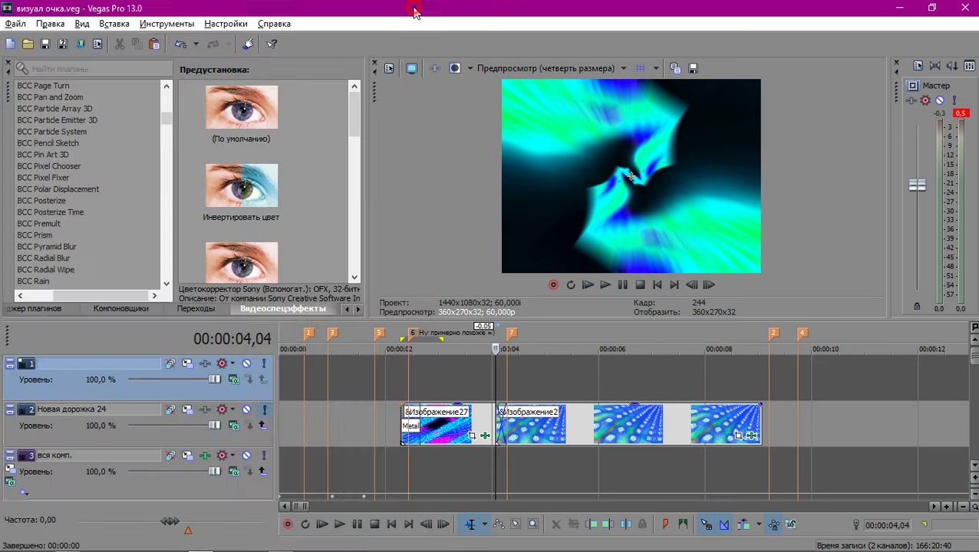
click(527, 389)
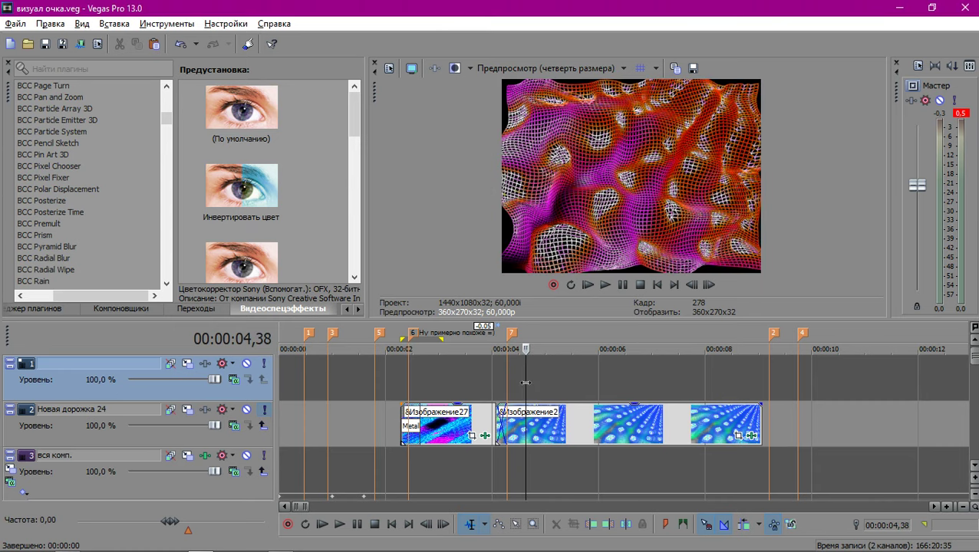
click(746, 436)
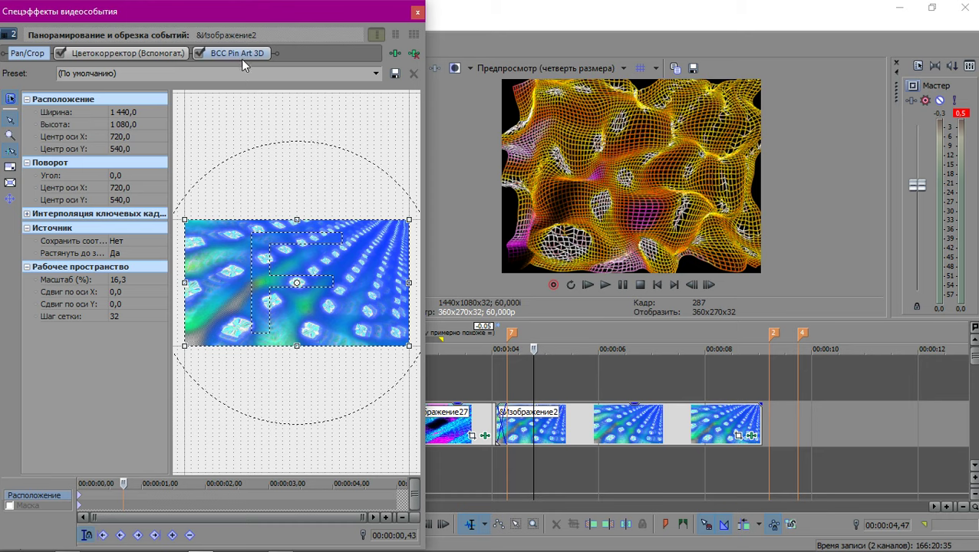
click(245, 53)
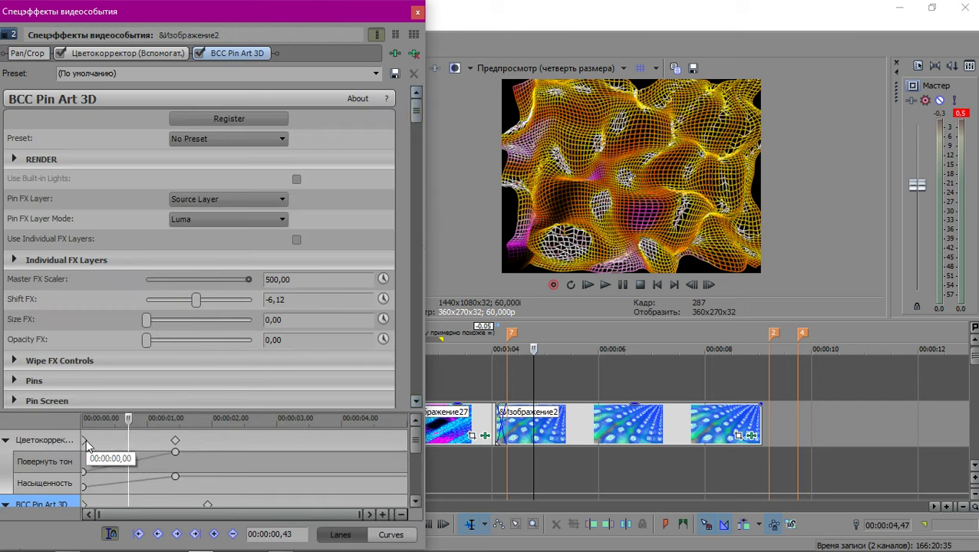
click(202, 301)
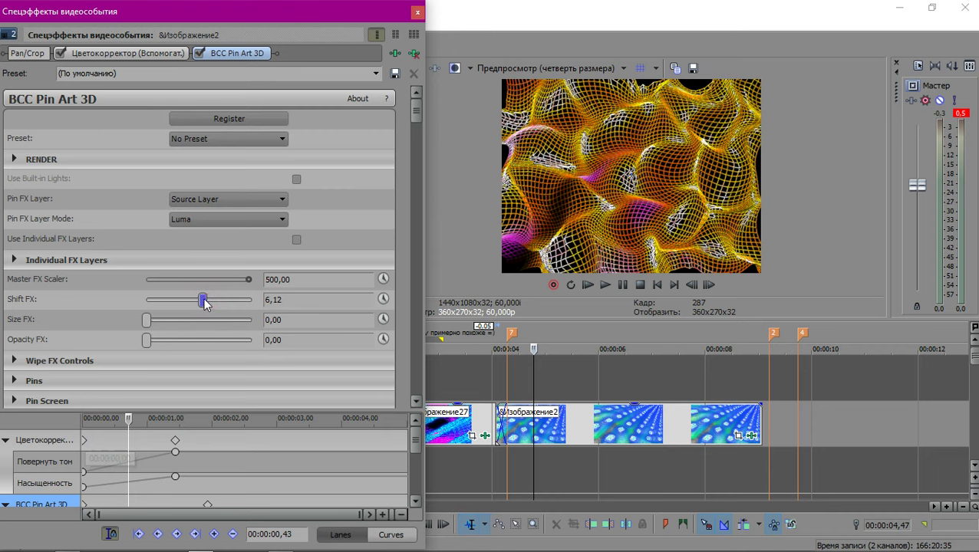
drag(206, 304, 209, 299)
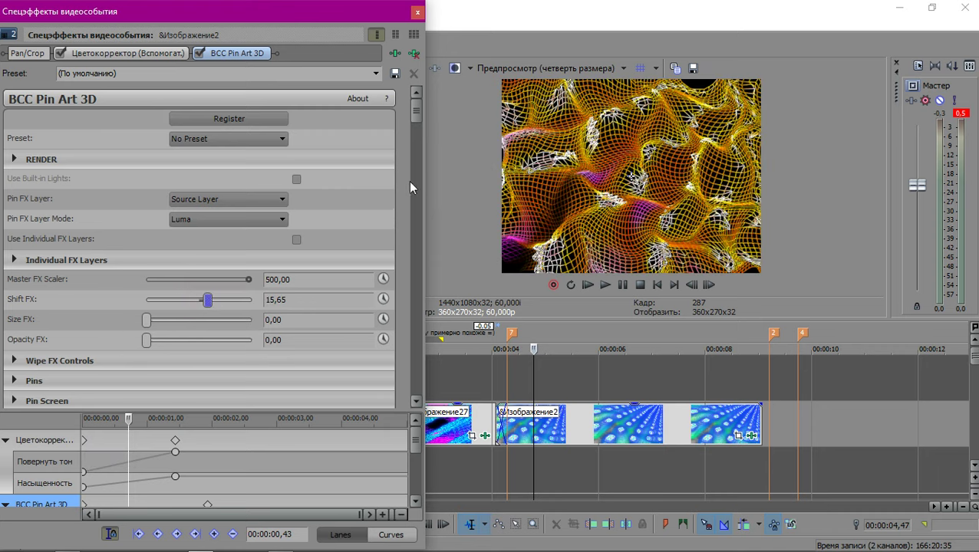
Apply the default Neon Lights transition to the overlap between &Изображение27 and &Изображение2.
click(415, 13)
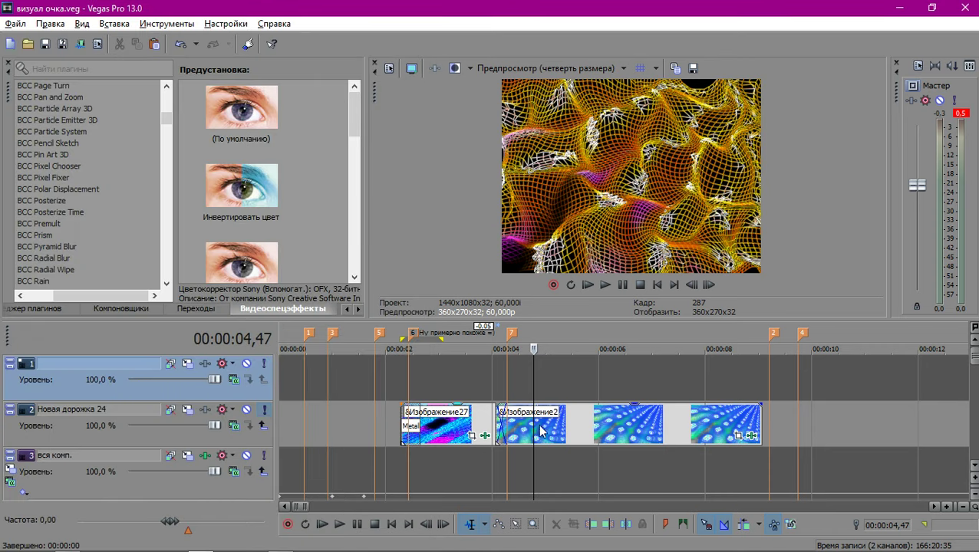
click(498, 387)
scroll(498, 384, up, 3)
key(Right)
key(Right)
key(Right)
key(Right)
key(Right)
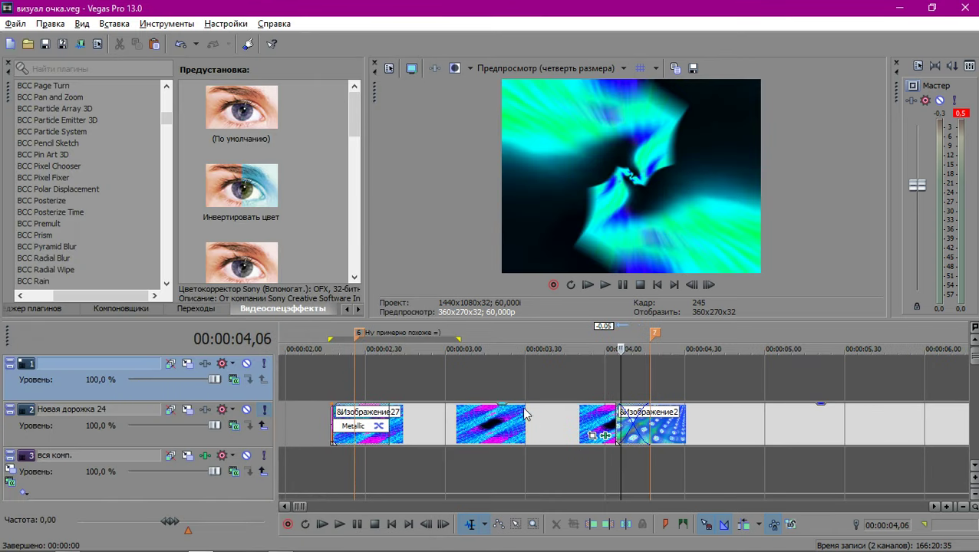
key(Right)
key(Right)
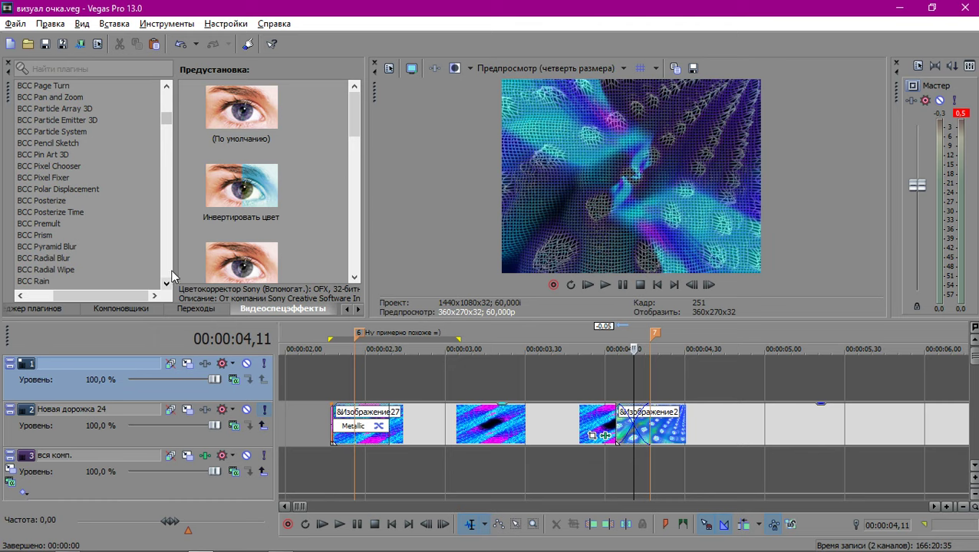
scroll(188, 278, down, 3)
click(196, 309)
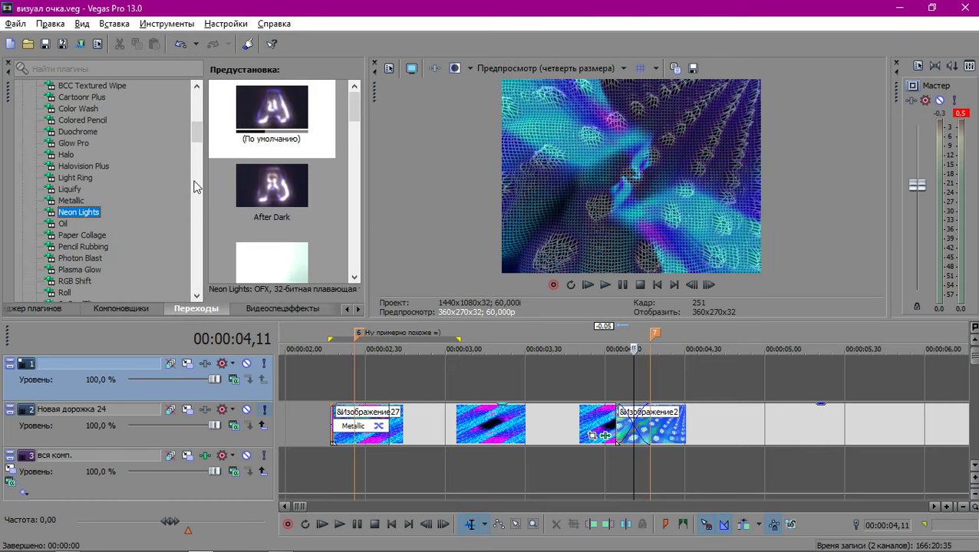
drag(272, 115, 635, 434)
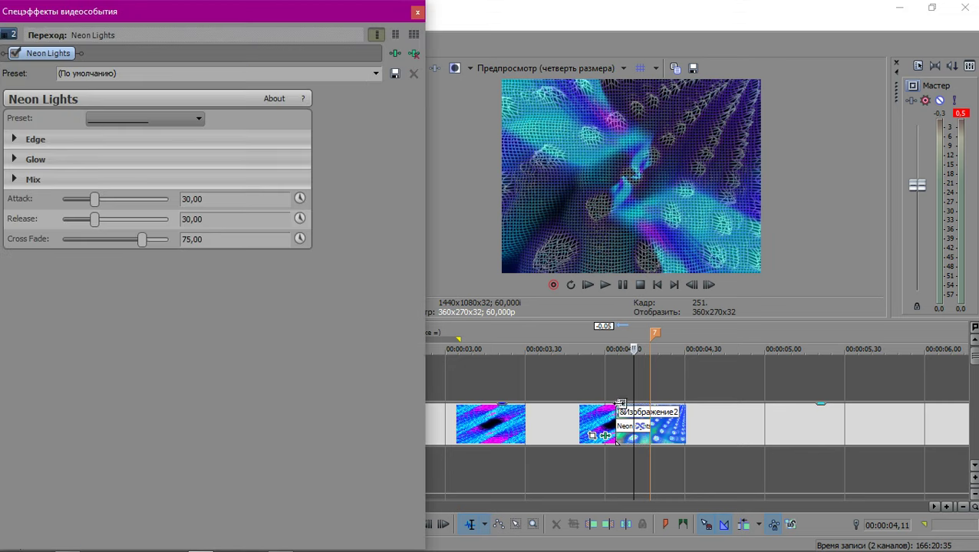
Examine the Neon Lights transition frame by frame from the start of the overlap to about 00:00:04,15.
click(619, 398)
key(Right)
key(Right)
key(Right)
key(Right)
key(Right)
key(Right)
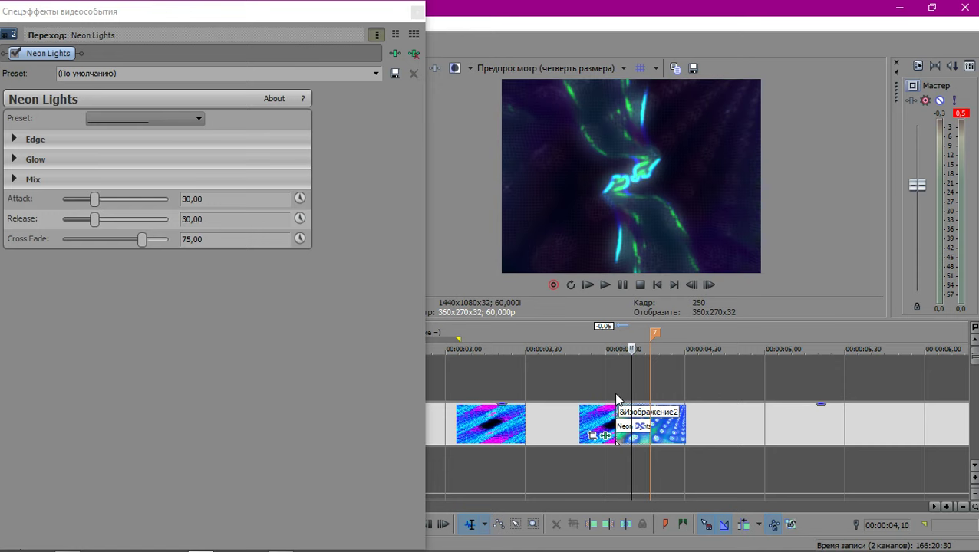
scroll(637, 406, down, 6)
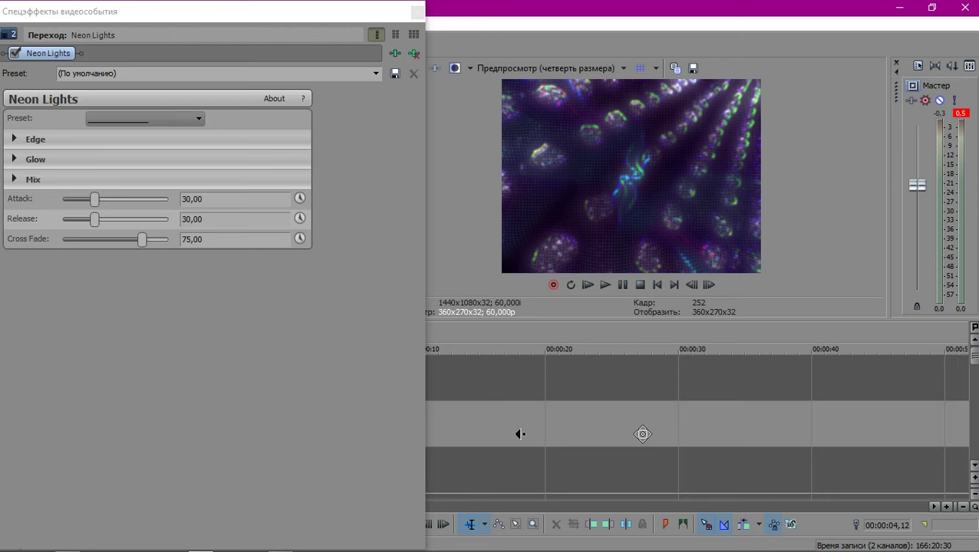
scroll(521, 433, up, 8)
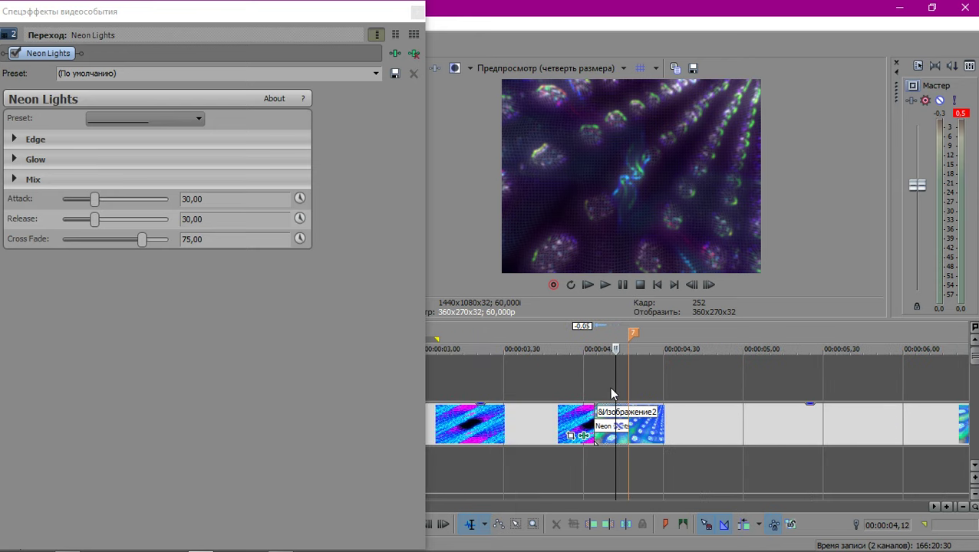
click(601, 389)
click(596, 389)
key(Right)
key(Right)
key(Right)
key(Right)
key(Right)
key(Right)
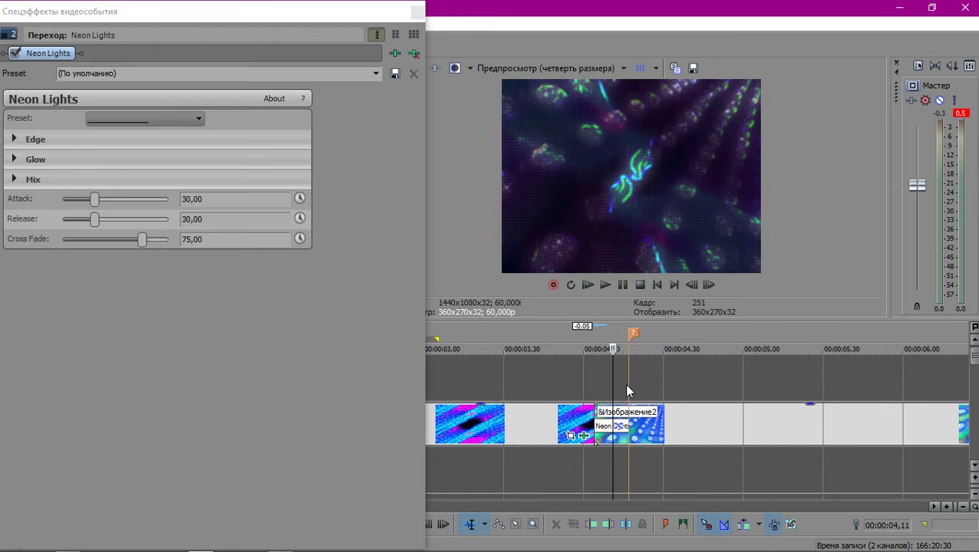
key(Right)
key(Right)
key(Right)
key(Right)
scroll(713, 414, down, 3)
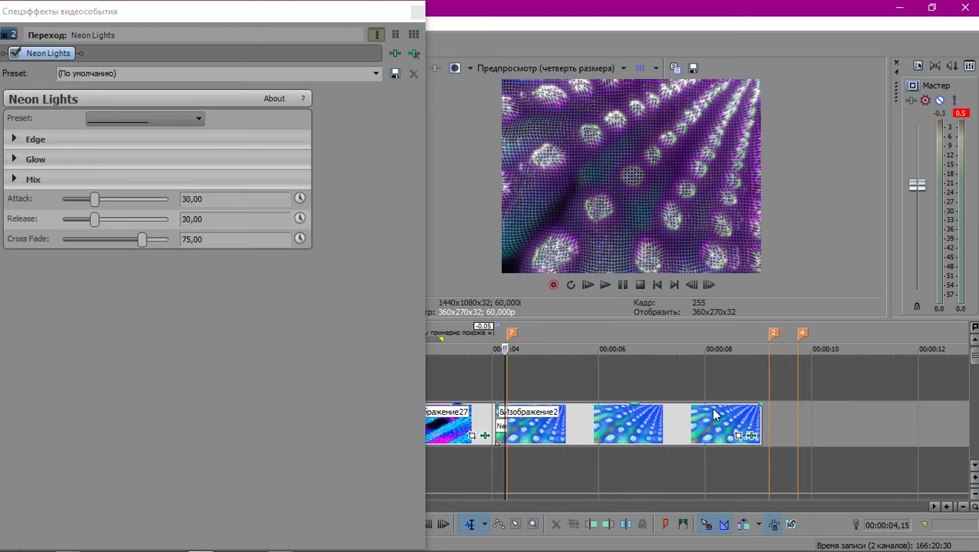
Examine frame by frame how the spiral changes into the mesh in the FULL ENTRY reference between about 00:00:12,34 and 00:00:13,14.
scroll(713, 408, down, 5)
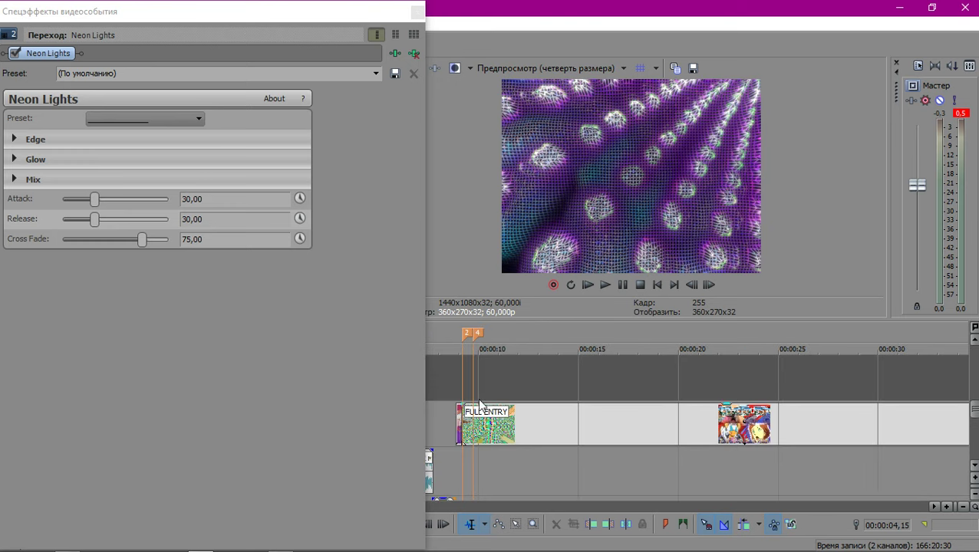
click(572, 384)
click(542, 382)
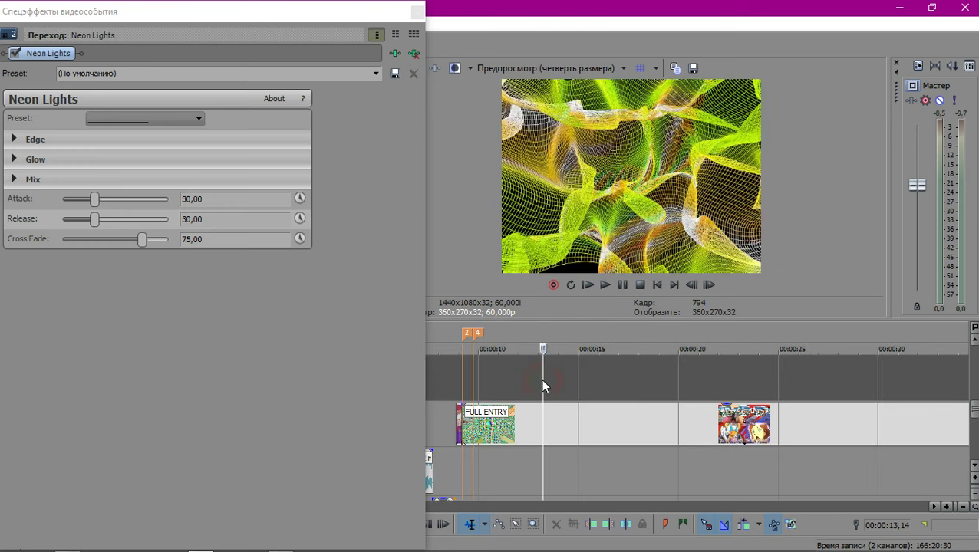
key(Left)
key(Left)
key(Left)
key(Left)
key(Left)
key(Left)
key(Left)
key(Left)
key(Left)
key(Left)
key(Left)
key(Left)
key(Left)
key(Left)
key(Left)
key(Left)
key(Left)
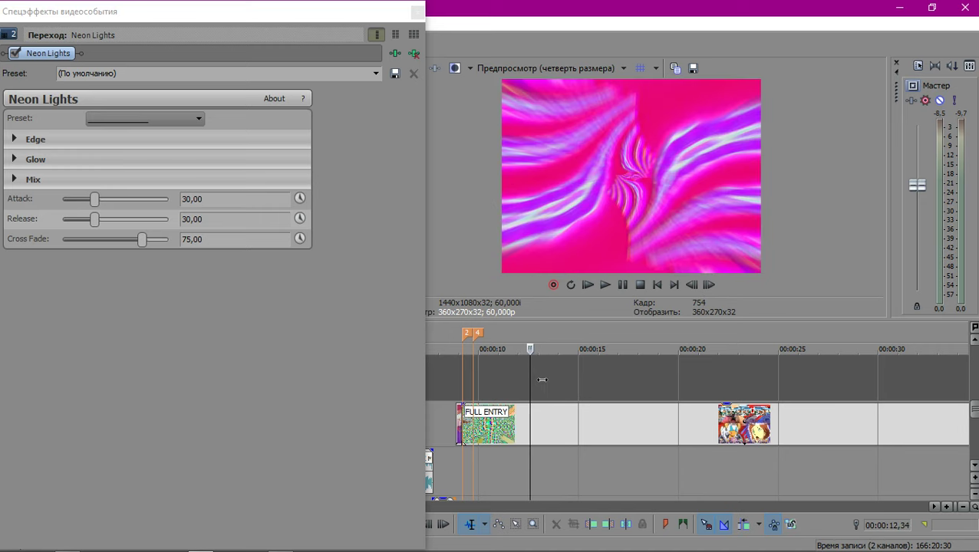
key(Right)
key(Right)
key(Right)
key(Right)
key(Right)
key(Right)
key(Right)
key(Right)
key(Right)
key(Right)
key(Right)
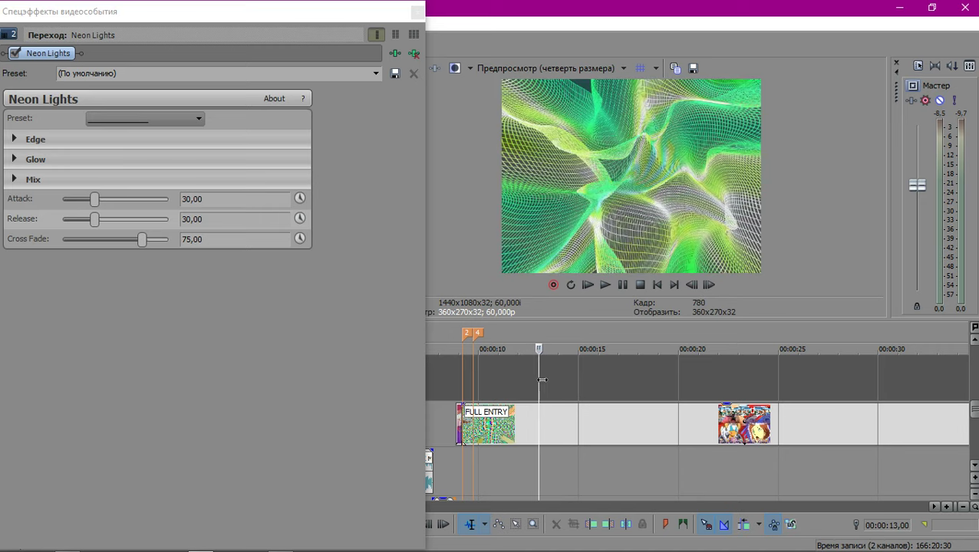
key(Right)
key(Right)
key(Right)
key(Right)
key(Right)
key(Left)
key(Left)
key(Left)
key(Left)
key(Left)
key(Left)
key(Left)
key(Left)
key(Left)
key(Left)
key(Left)
key(Left)
key(Left)
key(Left)
key(Left)
key(Left)
key(Left)
key(Left)
key(Left)
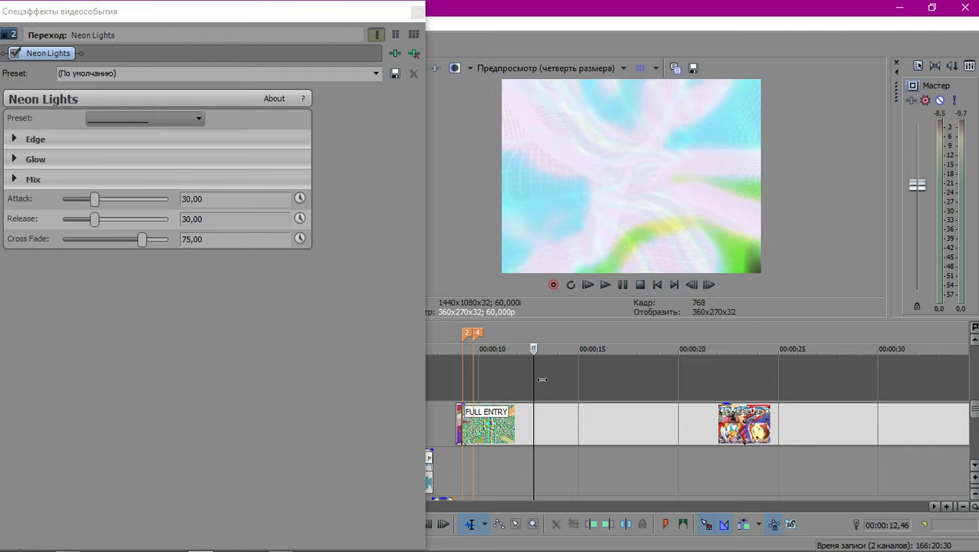
Play the spiral-to-mesh passage of the FULL ENTRY reference from just before the change at about 00:00:12,14.
key(space)
key(Left)
key(Left)
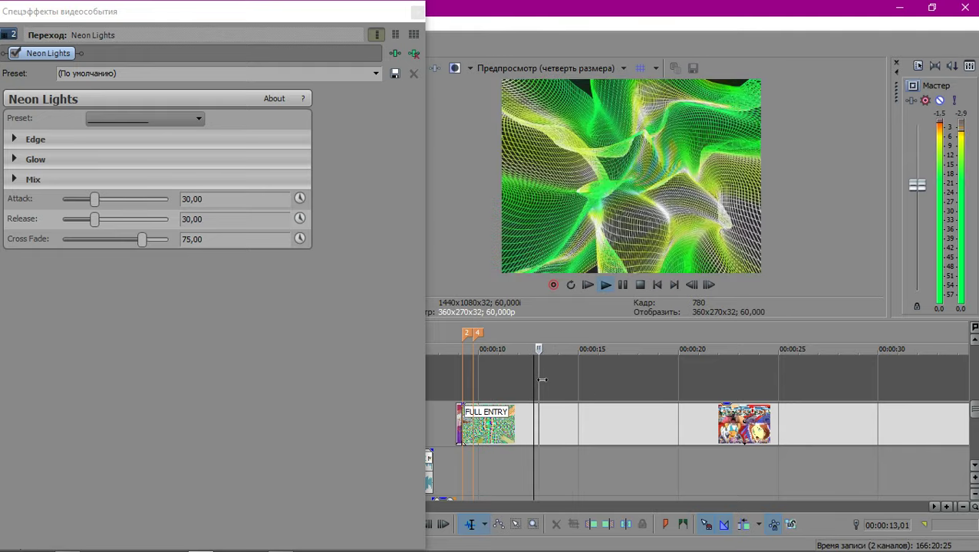
scroll(546, 384, down, 6)
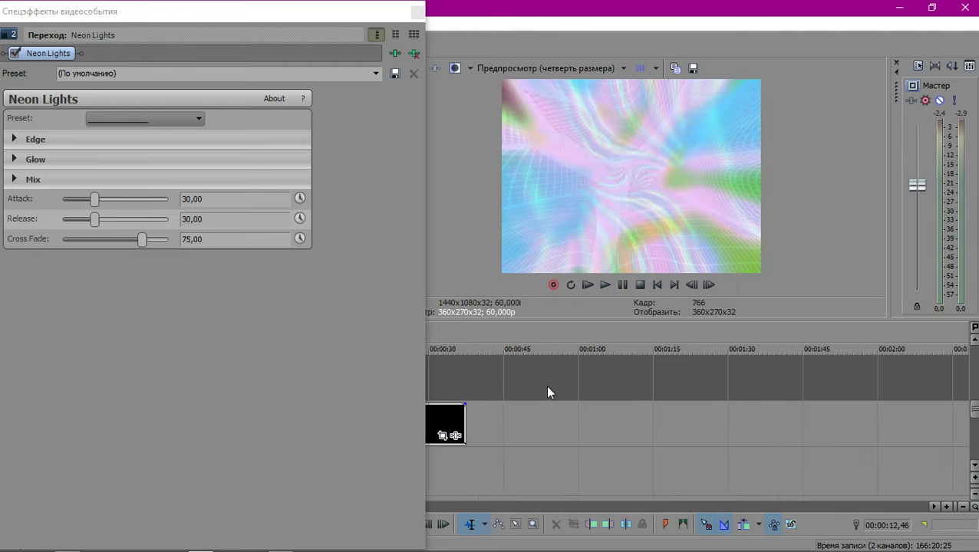
scroll(547, 392, up, 6)
key(space)
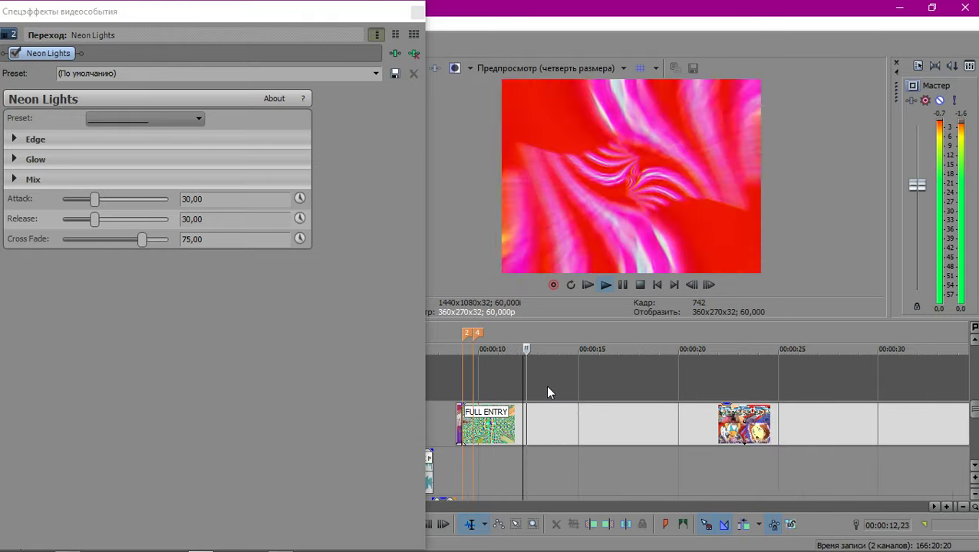
key(space)
Preview the Neon Lights transition between &Изображение27 and &Изображение2 on track 2 to compare it with the reference.
click(416, 11)
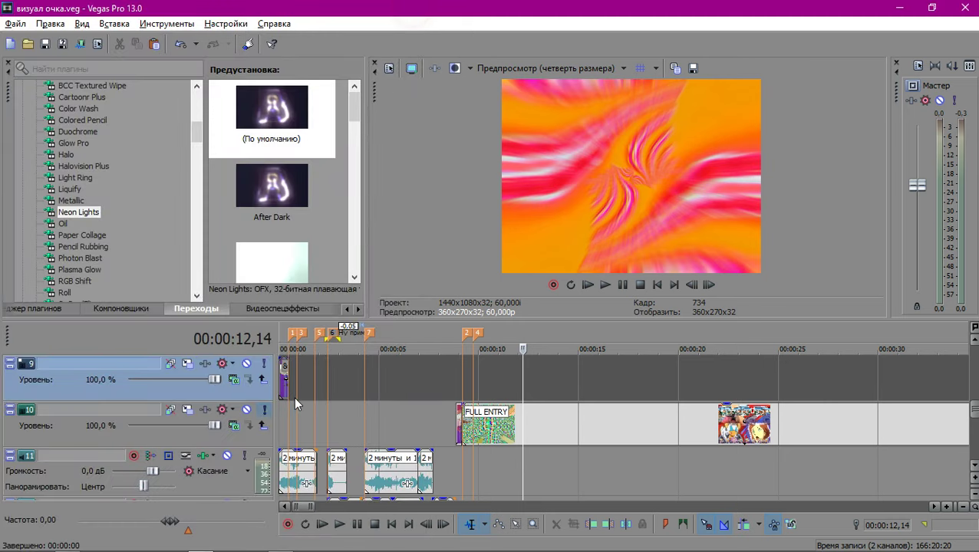
click(311, 407)
scroll(311, 407, up, 2)
scroll(311, 401, up, 7)
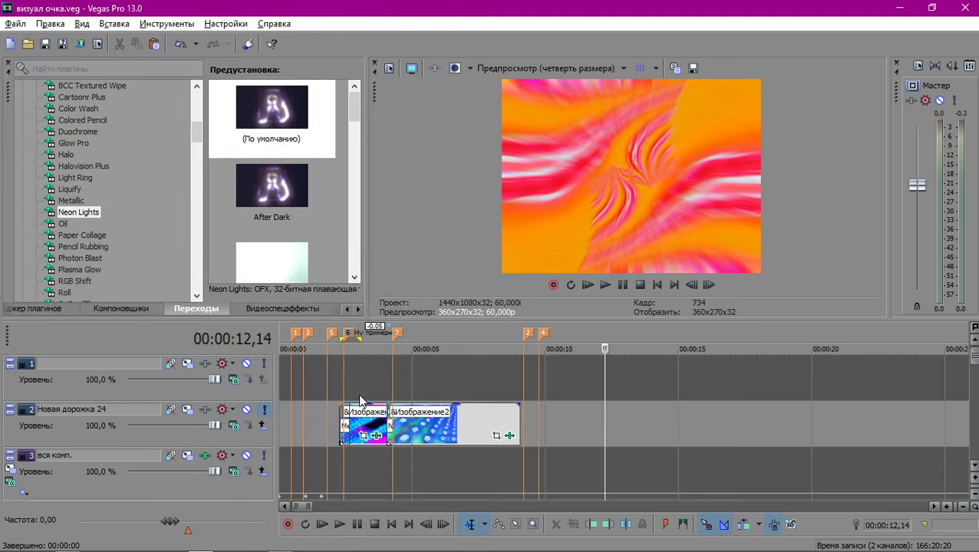
click(380, 383)
scroll(380, 383, up, 6)
key(space)
key(space)
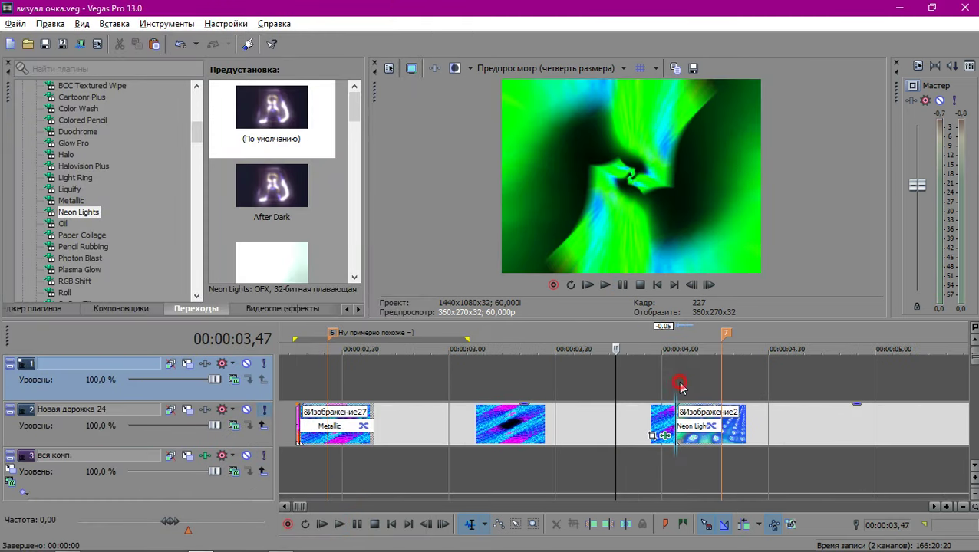
key(space)
key(Return)
key(space)
key(space)
key(space)
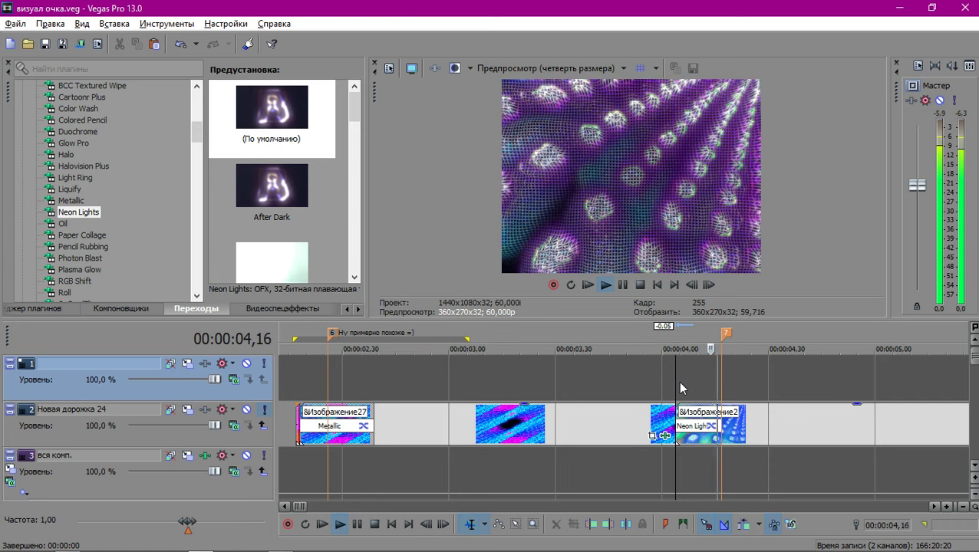
key(space)
key(space)
scroll(681, 389, down, 3)
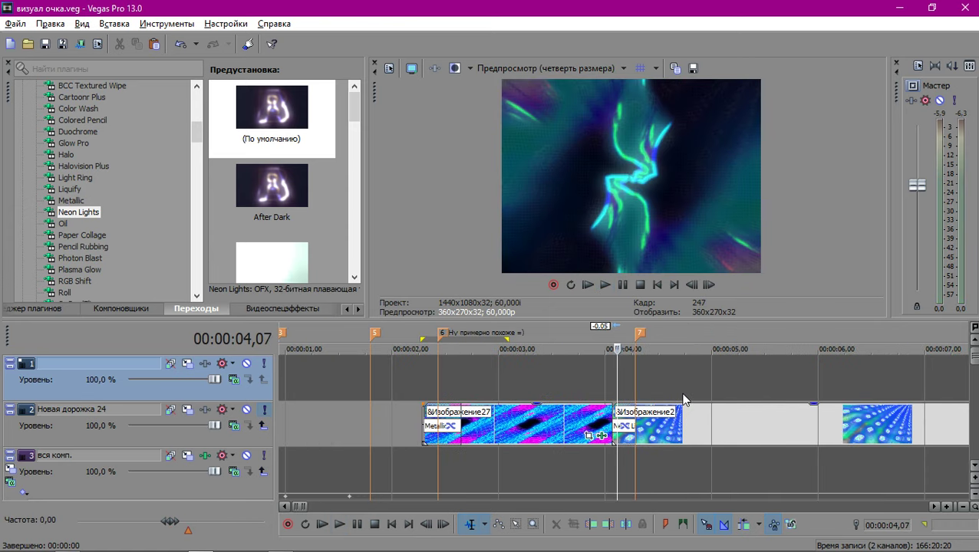
scroll(688, 415, down, 2)
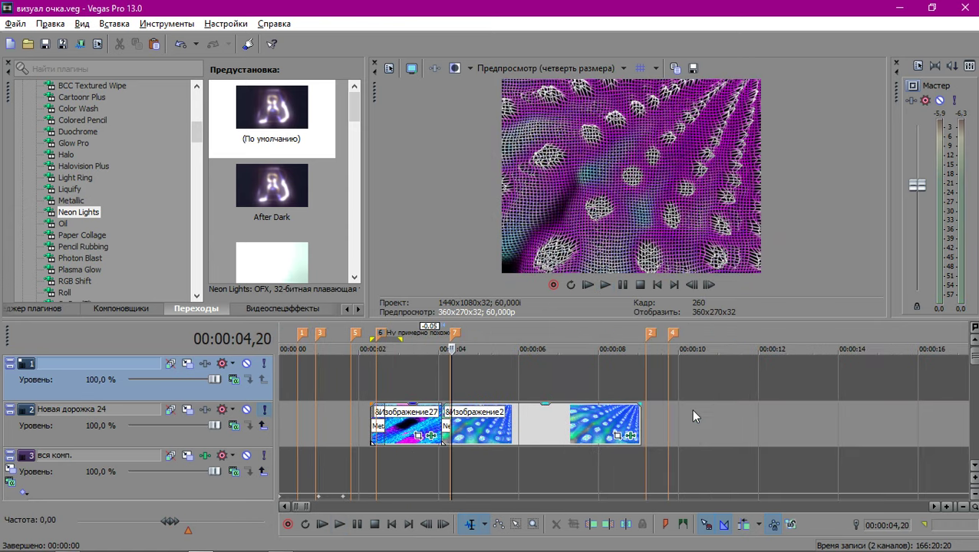
Open the BCC Pin Art 3D settings of &Изображение2 and move the event clear of &Изображение27 to start at 00:00:04,33.
click(617, 436)
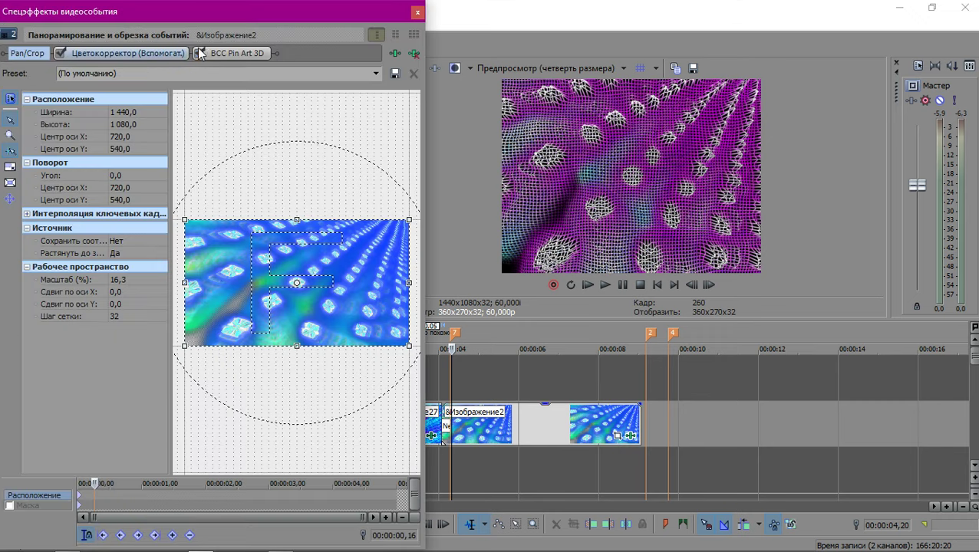
click(216, 55)
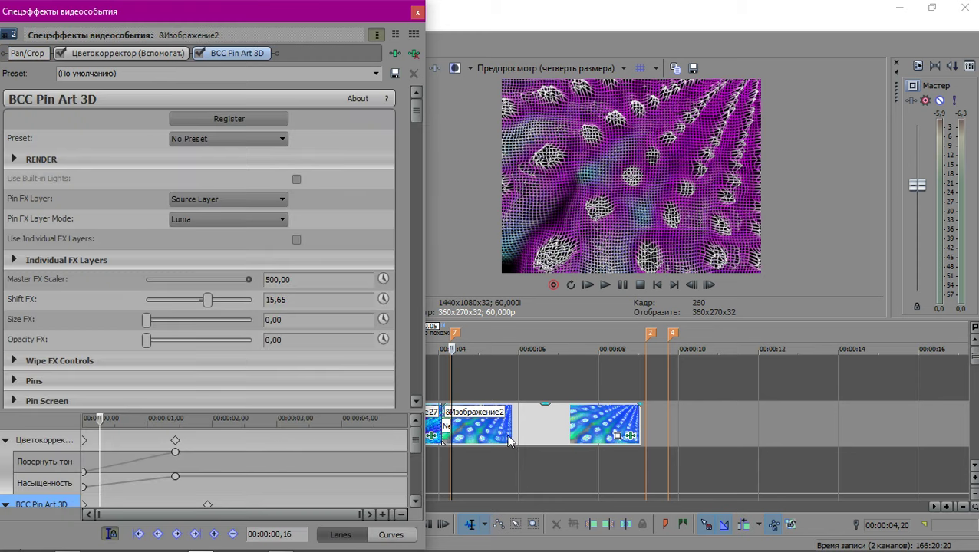
drag(510, 439, 528, 436)
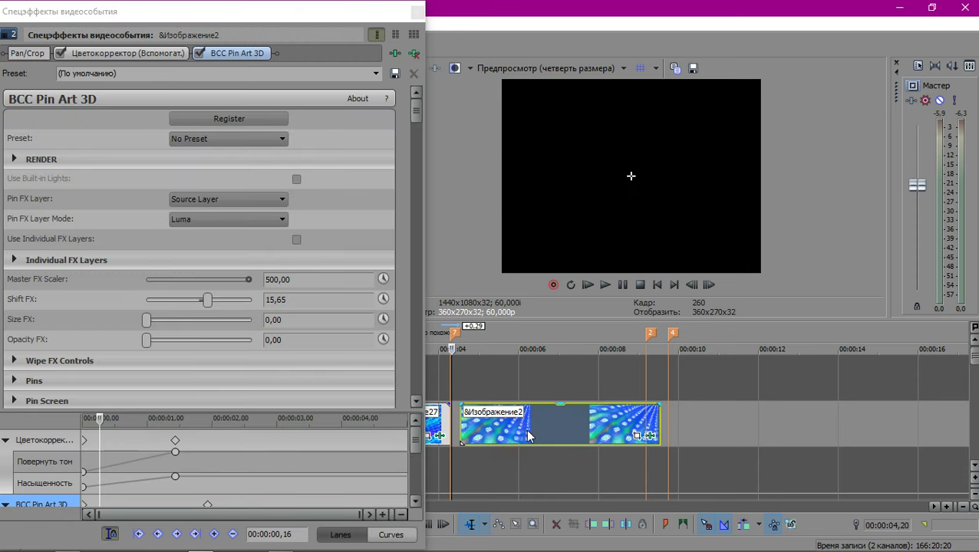
At the first frame of &Изображение2, set Shift FX to about 14,29 and the Noise Waves Amplitude to 100,00.
click(457, 425)
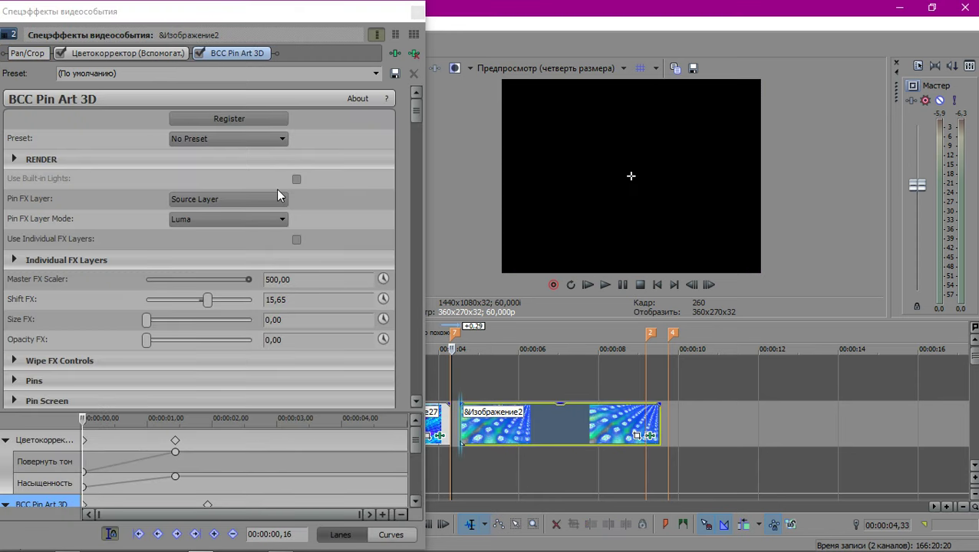
click(219, 298)
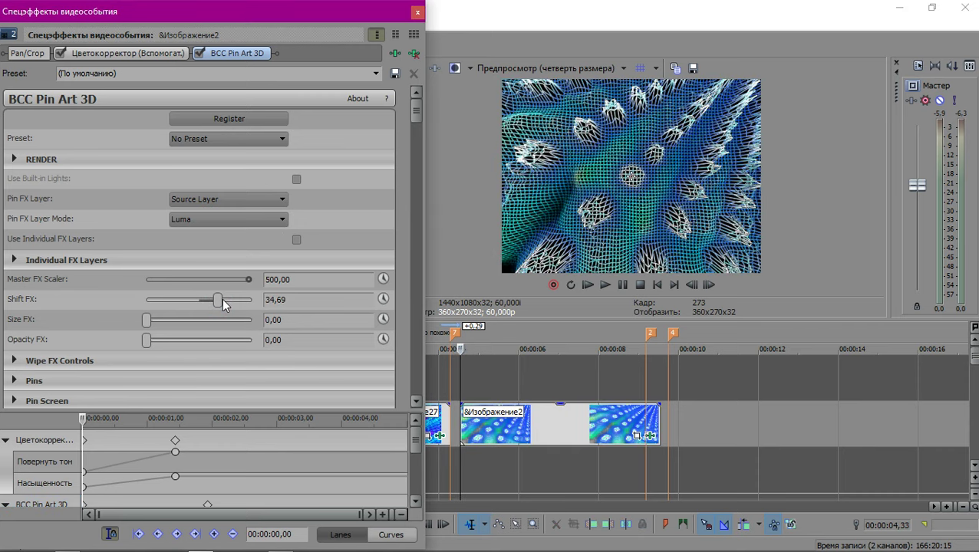
click(207, 300)
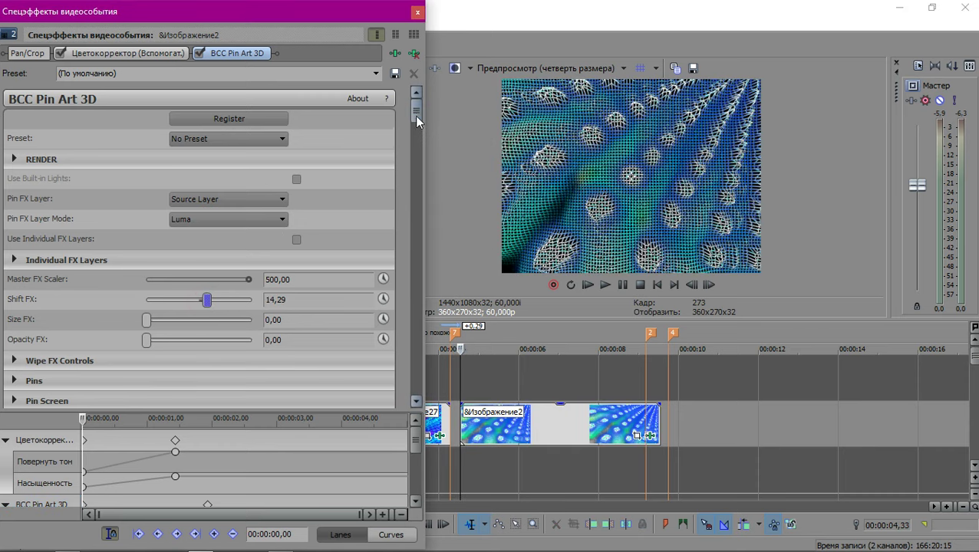
drag(416, 116, 420, 292)
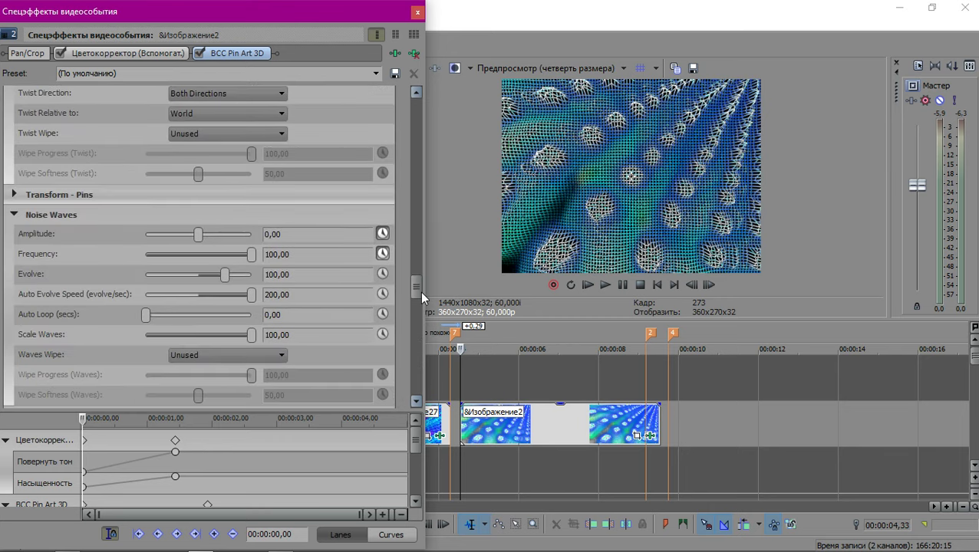
drag(201, 235, 253, 237)
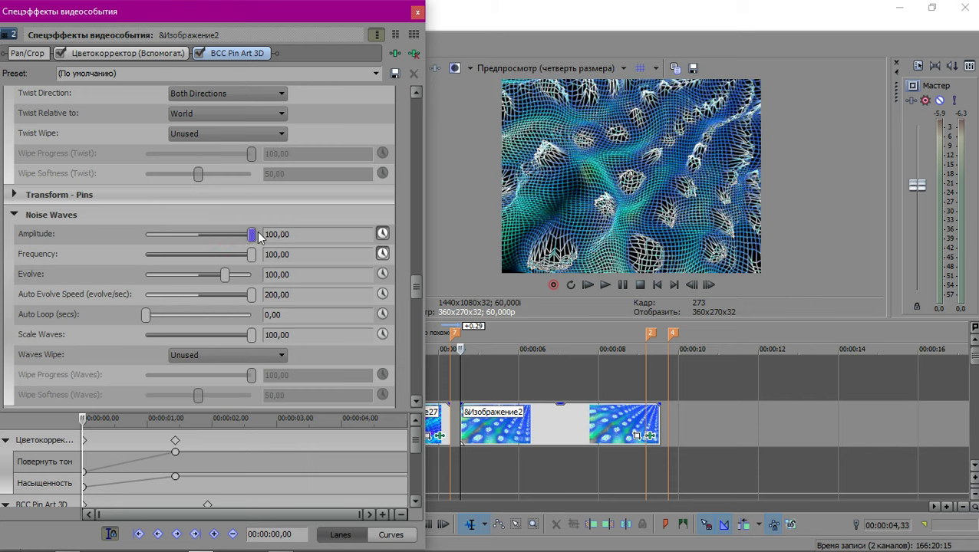
Set the time selection to the whole &Изображение2 event, 00:00:04,33 to 00:00:09,33, and close the effect settings.
click(480, 423)
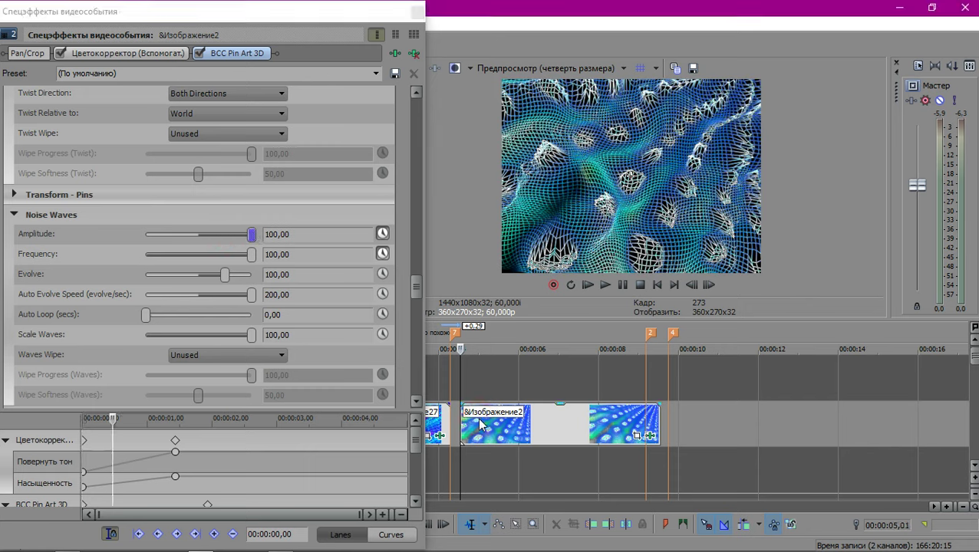
double_click(481, 424)
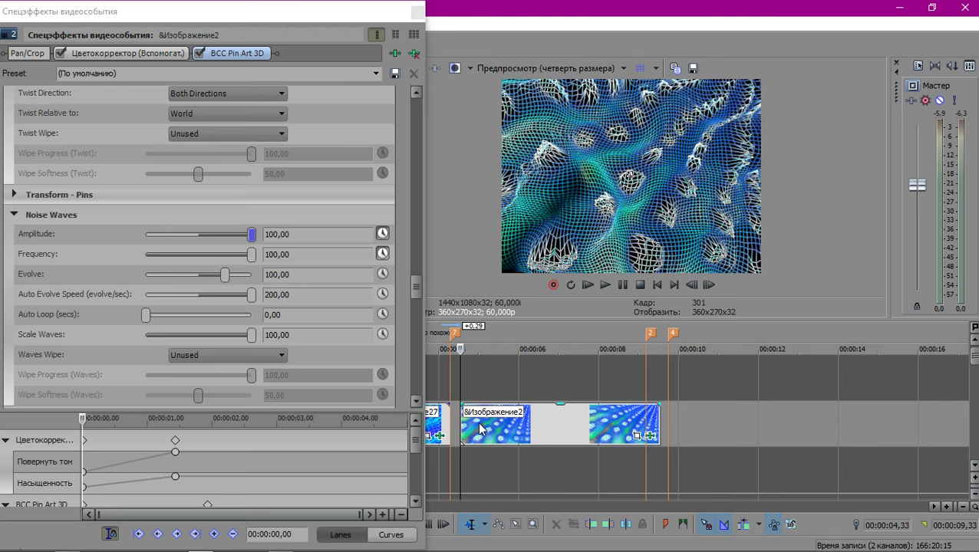
click(480, 424)
double_click(479, 424)
scroll(695, 415, up, 3)
click(417, 12)
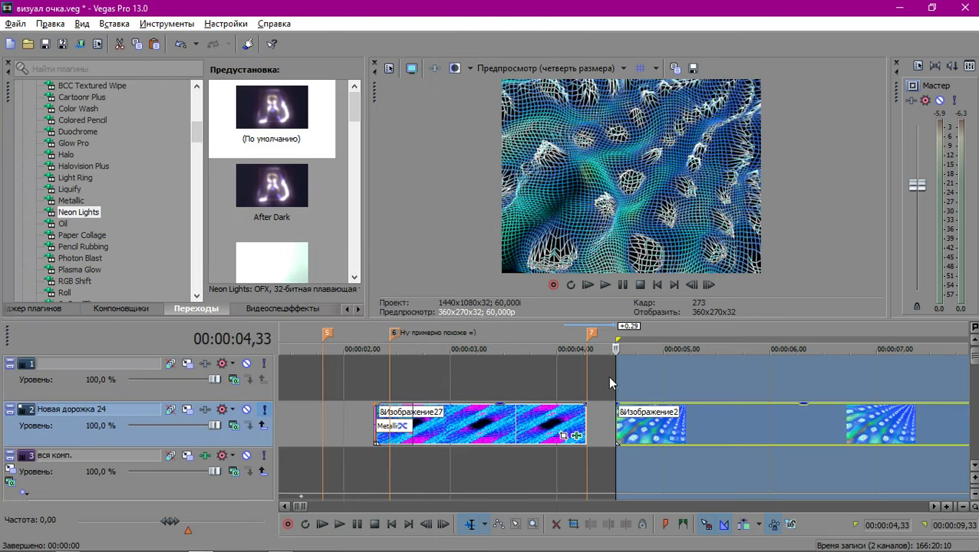
Move &Изображение2 on track 2 back over the end of &Изображение27, overlapping by 0,13 with the Neon Lights transition.
scroll(607, 376, up, 3)
click(530, 391)
drag(670, 422, 534, 422)
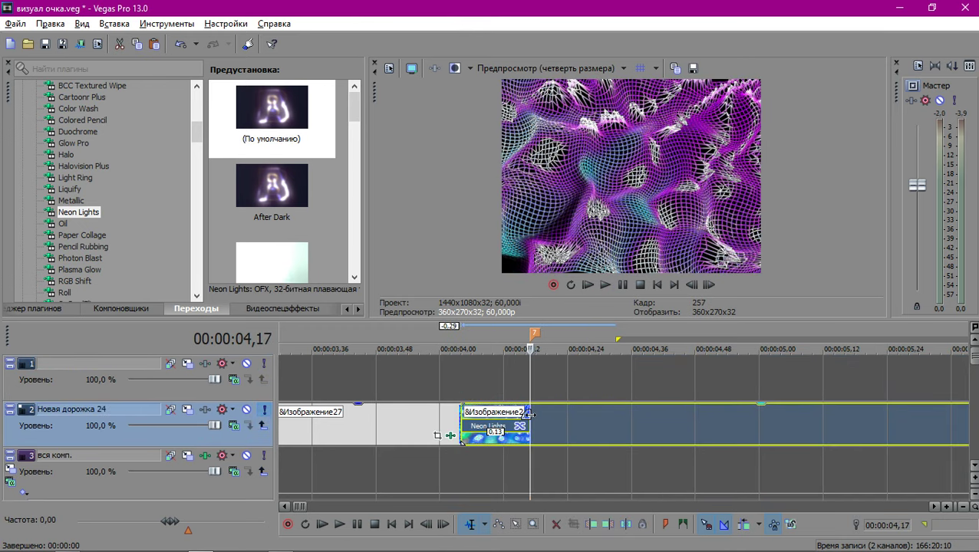
Examine the short Neon Lights transition between &Изображение27 and &Изображение2 frame by frame.
key(Left)
key(Left)
key(Left)
key(Left)
key(Left)
key(Left)
key(Left)
key(Left)
key(Left)
key(Left)
key(Left)
key(Right)
key(Right)
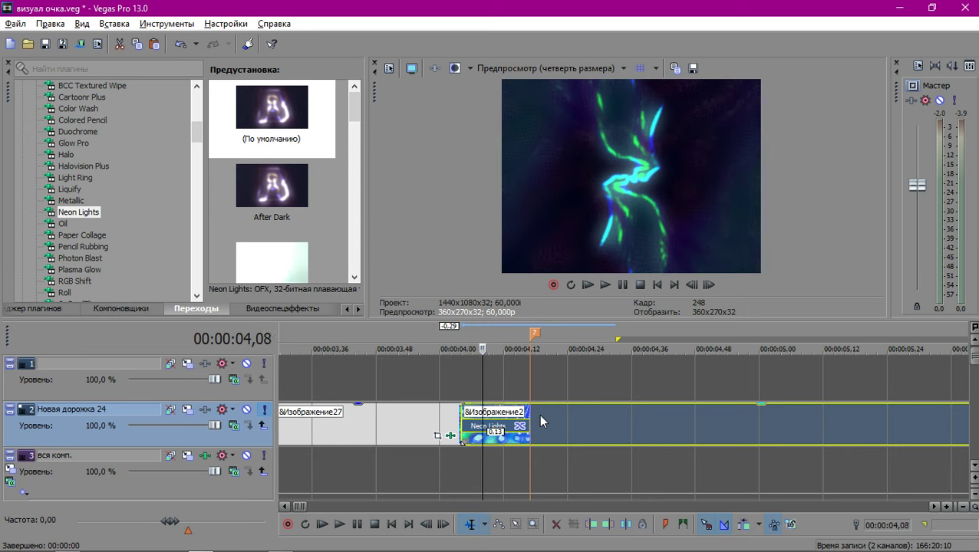
key(Right)
key(Right)
Apply the On the Town preset of Neon Lights to the transition between &Изображение27 and &Изображение2.
scroll(284, 185, down, 3)
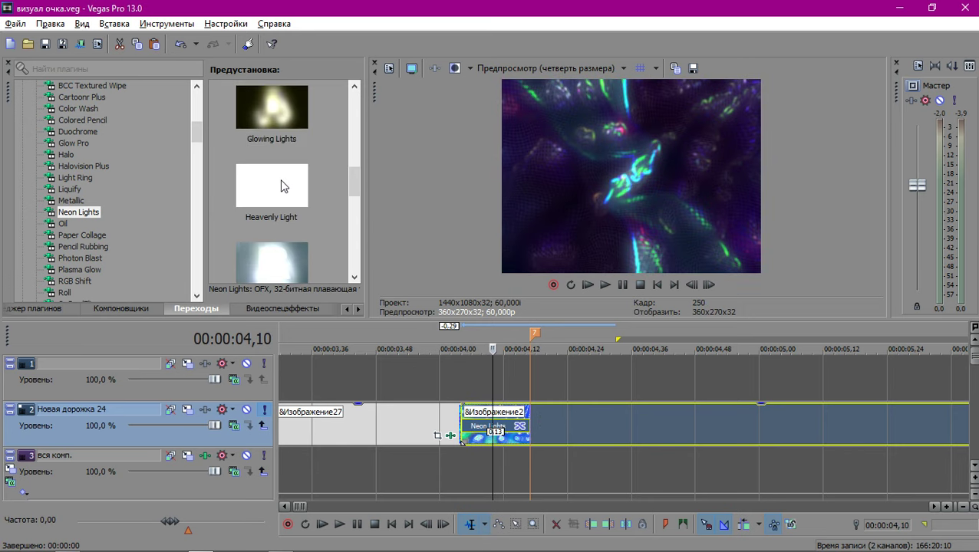
scroll(281, 187, down, 2)
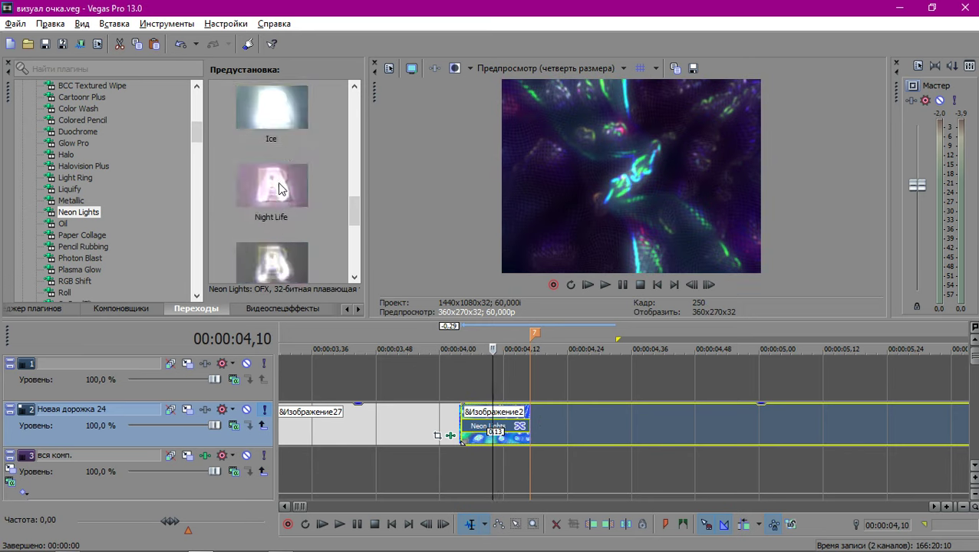
scroll(285, 246, down, 1)
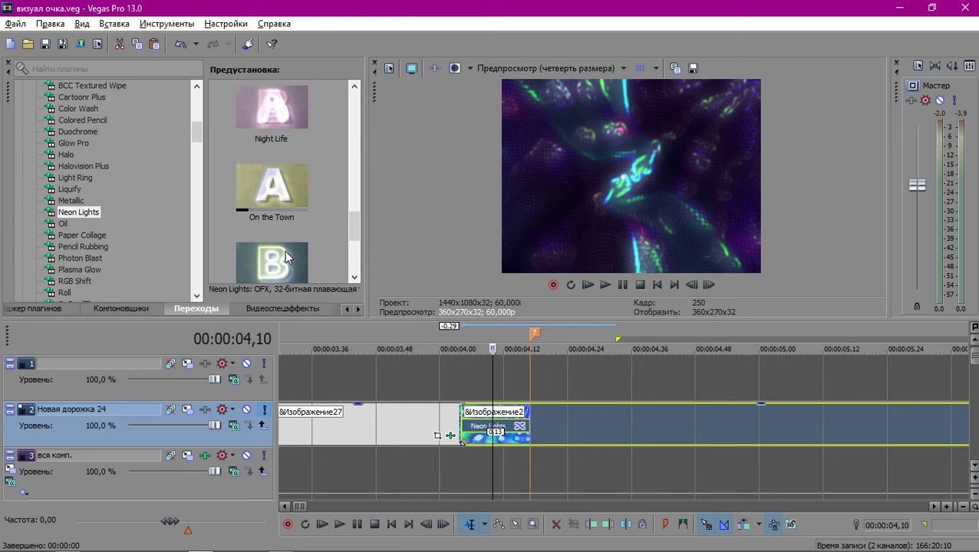
click(284, 250)
drag(273, 192, 497, 427)
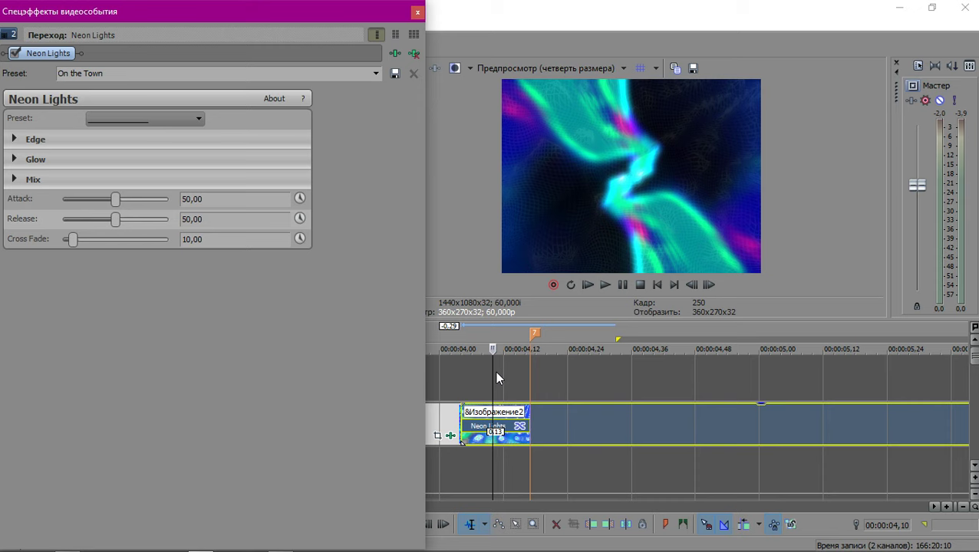
Check the On the Town version of the transition frame by frame and close its settings.
click(512, 382)
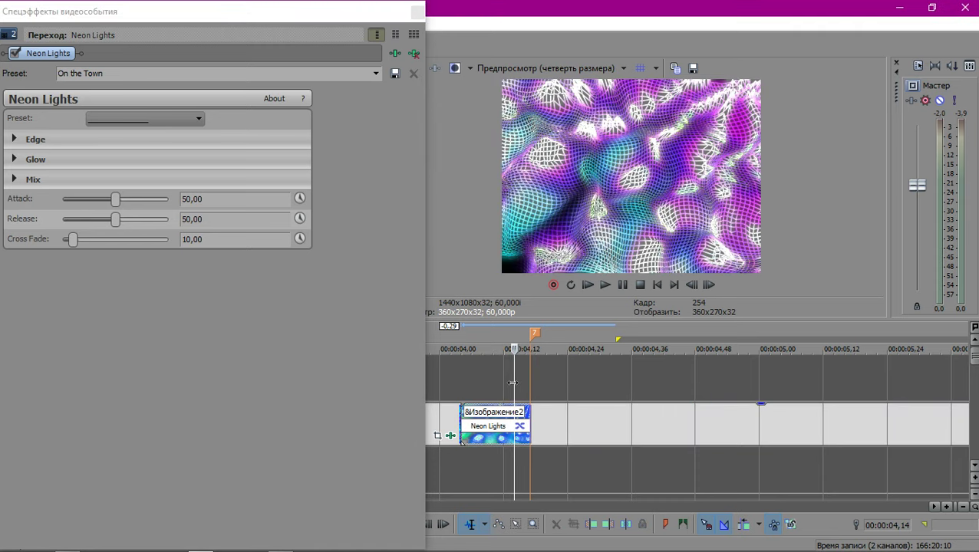
key(Left)
key(Left)
key(Left)
key(Left)
key(Left)
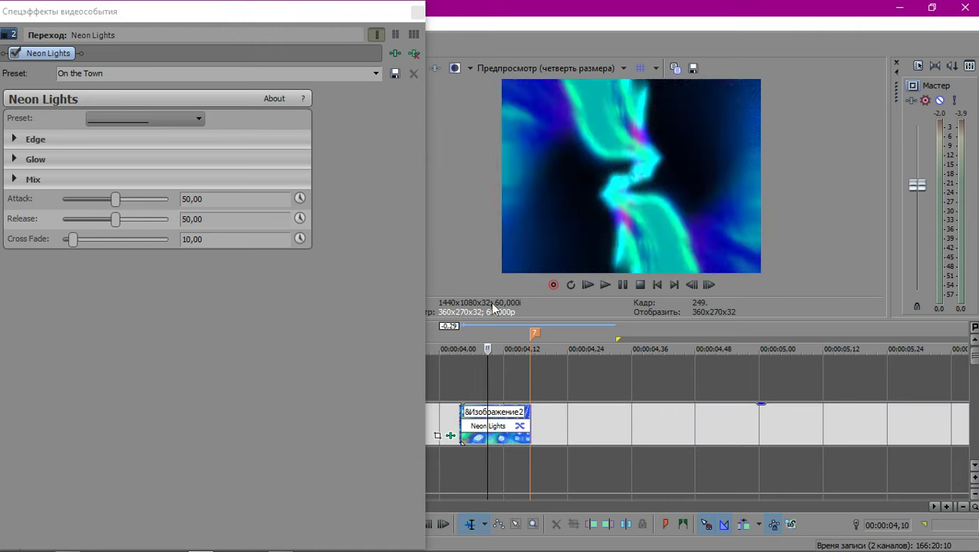
key(Right)
key(Right)
key(Right)
key(Left)
key(Left)
key(Left)
key(Left)
key(Left)
key(Left)
key(Left)
key(Left)
click(415, 15)
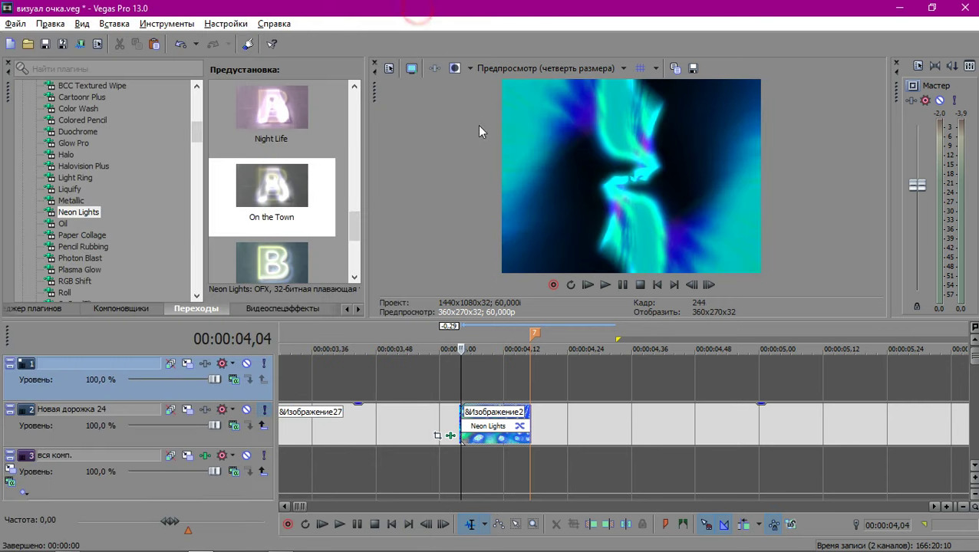
Play the range 00:00:04,02 to 00:00:04,19 around the transition to judge its motion.
drag(451, 382, 540, 388)
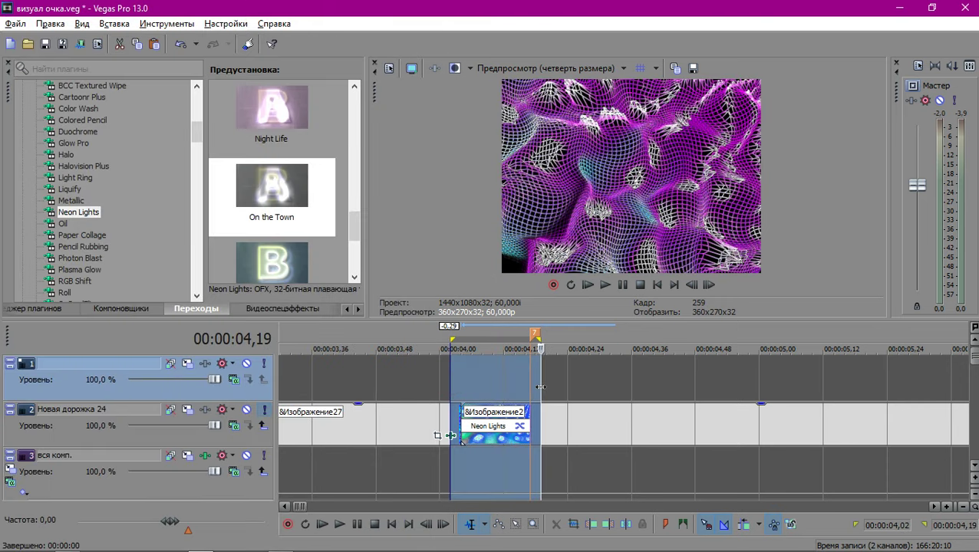
key(space)
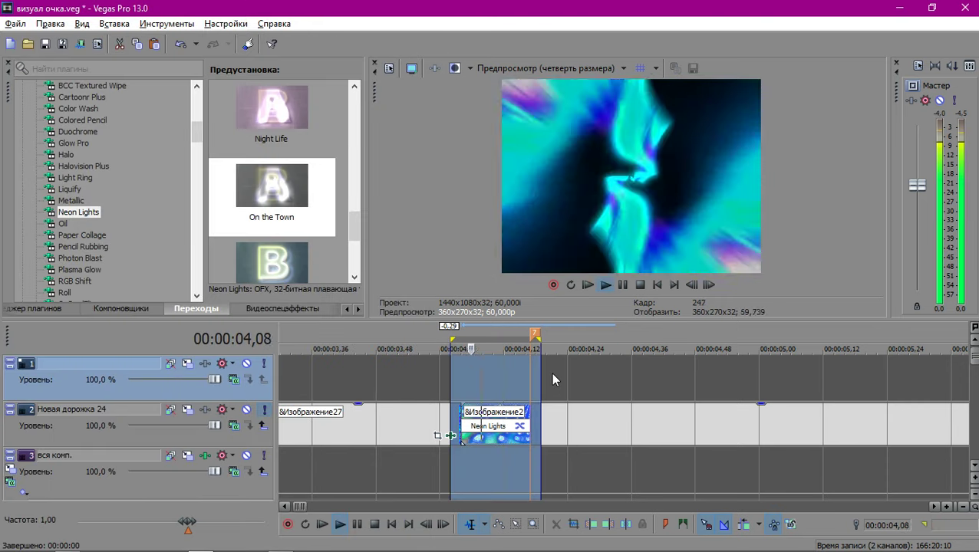
key(space)
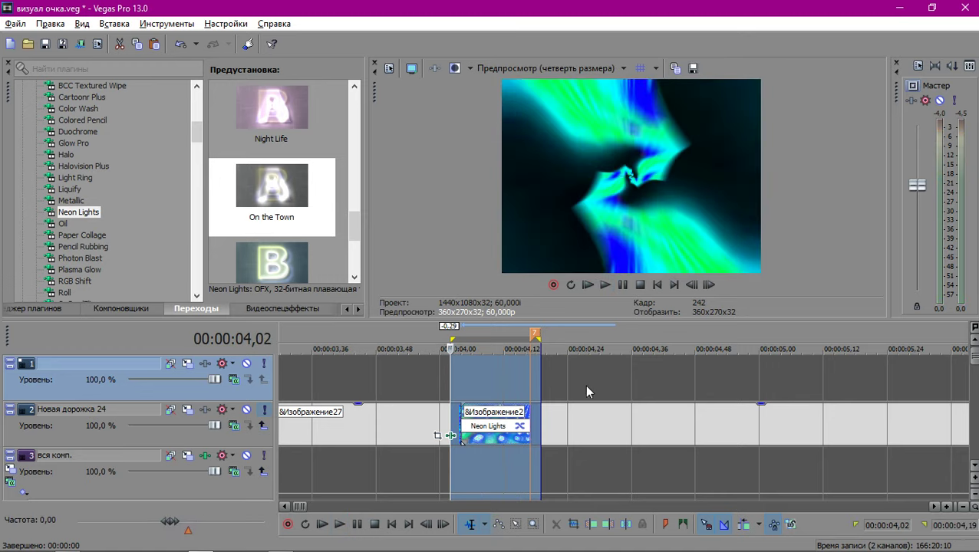
Move &Изображение2 earlier to lengthen the Neon Lights overlap to 0,31, and play the range covering the longer transition.
drag(613, 425, 515, 416)
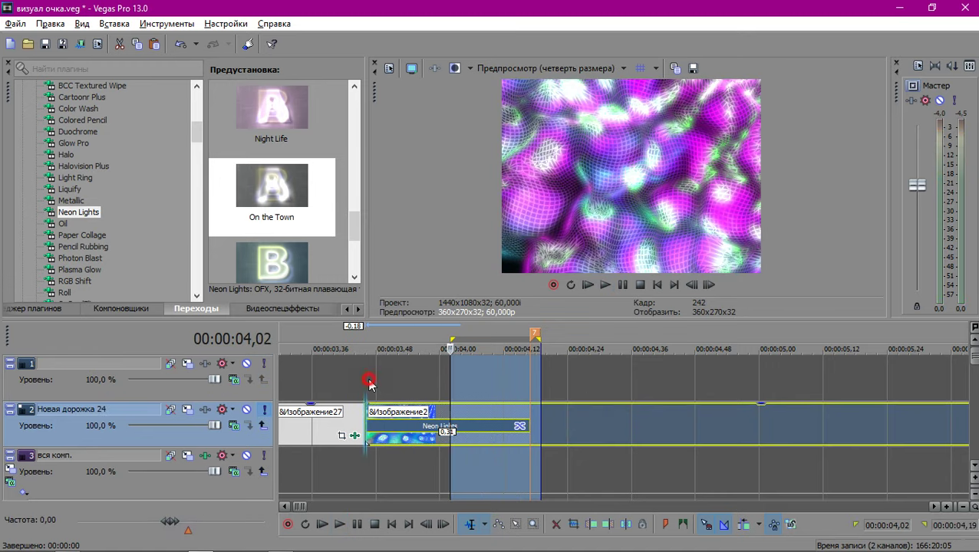
drag(370, 381, 538, 372)
key(space)
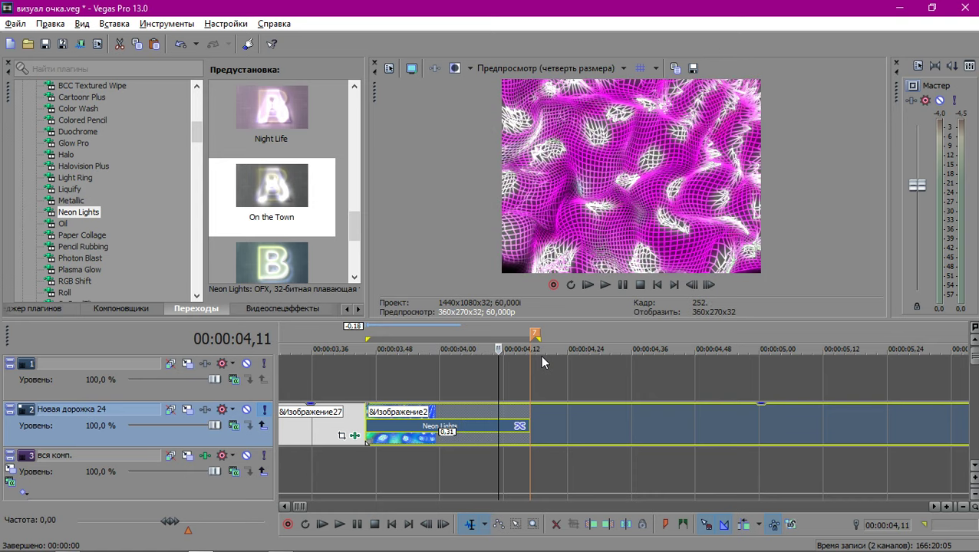
key(space)
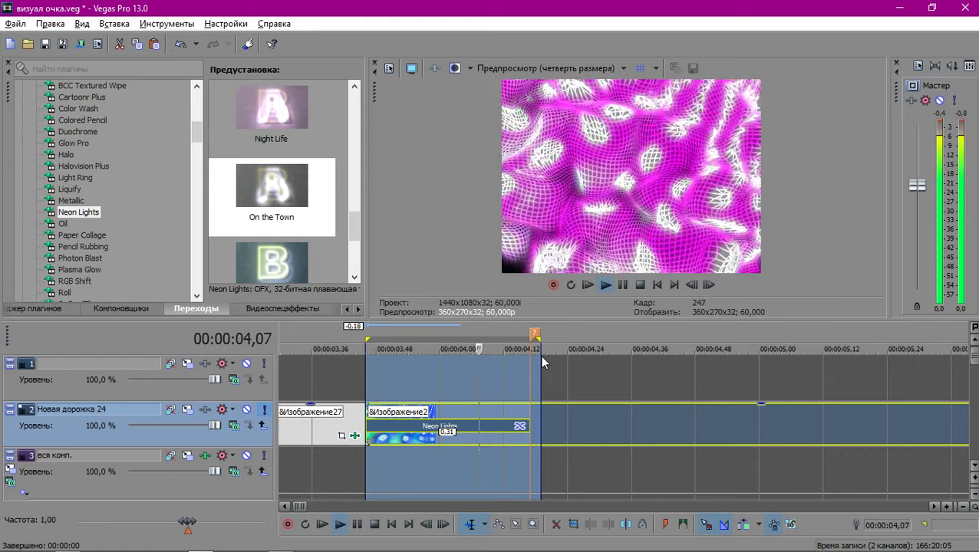
Play &Изображение2 onward from the Neon Lights transition to review how the mesh develops.
click(483, 374)
scroll(551, 379, down, 4)
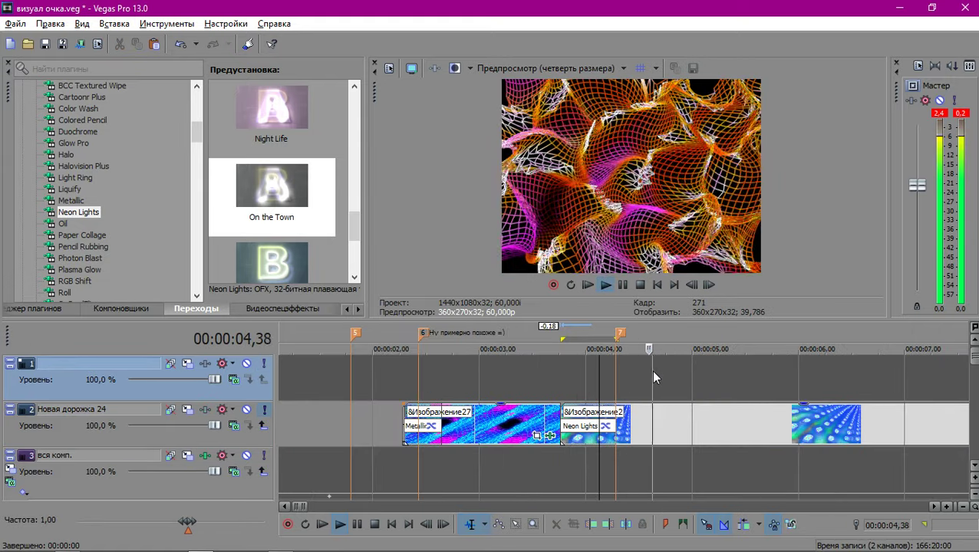
scroll(711, 364, down, 3)
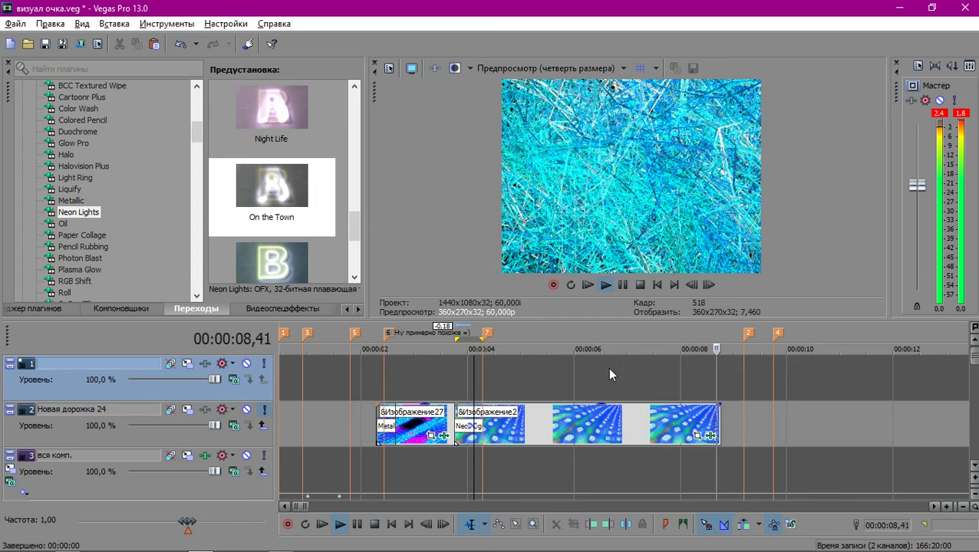
scroll(695, 383, down, 1)
scroll(687, 387, down, 1)
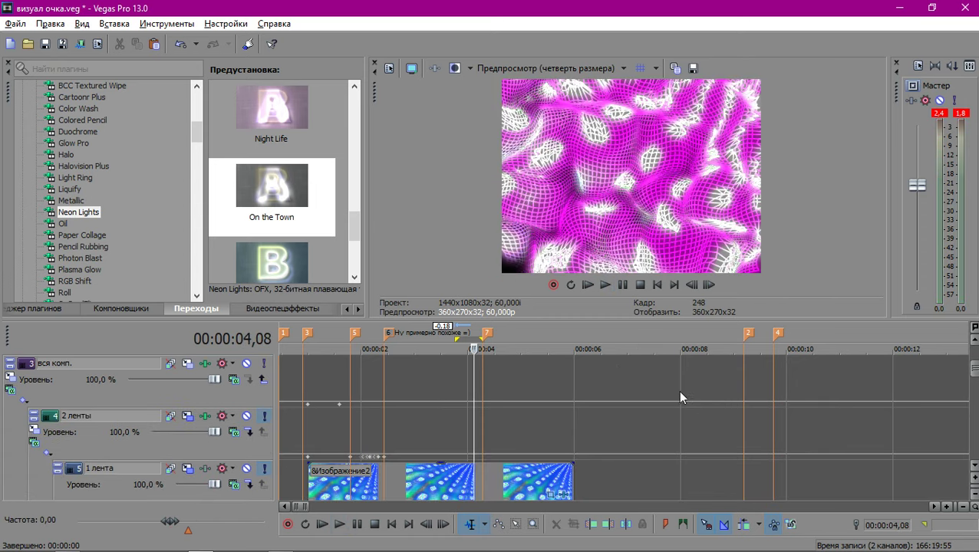
Find the FULL ENTRY reference on track 10 and play its spiral, mesh and explosion section up to 00:00:13,57.
scroll(678, 389, up, 2)
scroll(553, 418, down, 4)
scroll(537, 432, down, 4)
scroll(497, 434, down, 4)
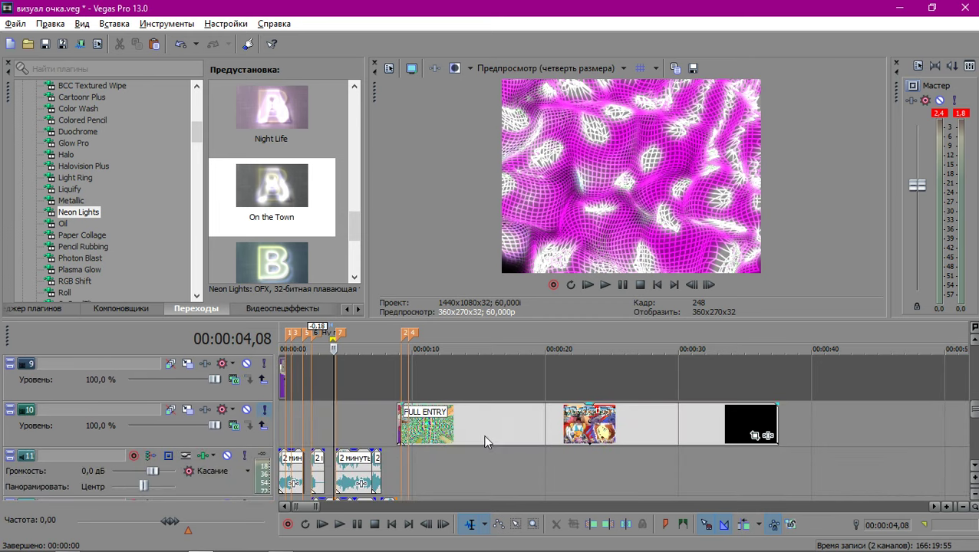
click(520, 422)
scroll(519, 422, up, 4)
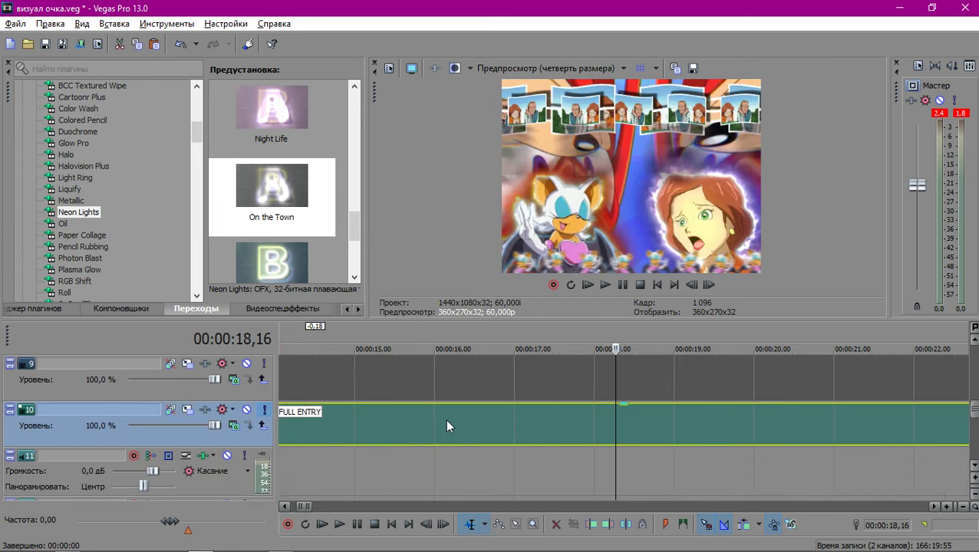
click(445, 420)
scroll(445, 421, down, 2)
click(457, 420)
scroll(457, 421, down, 1)
key(space)
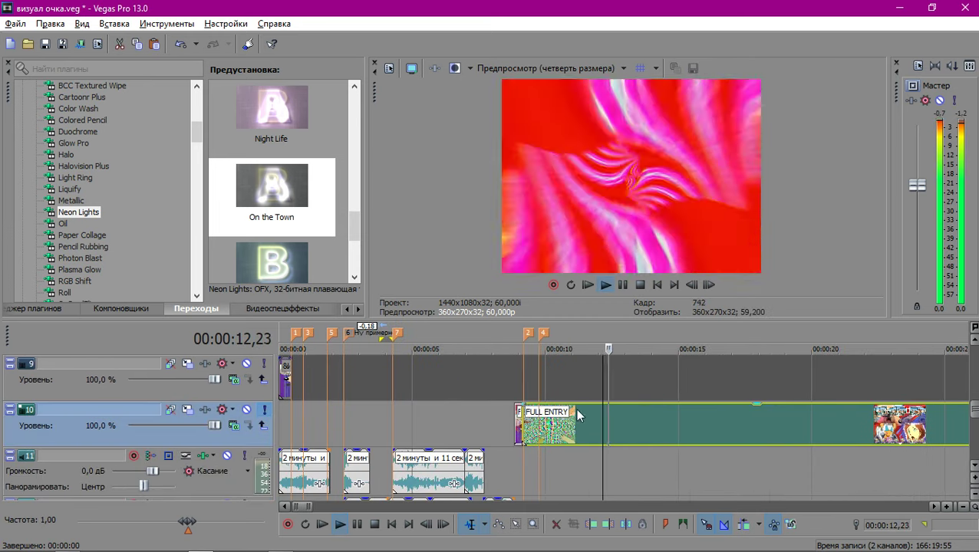
scroll(629, 398, up, 6)
scroll(643, 378, down, 3)
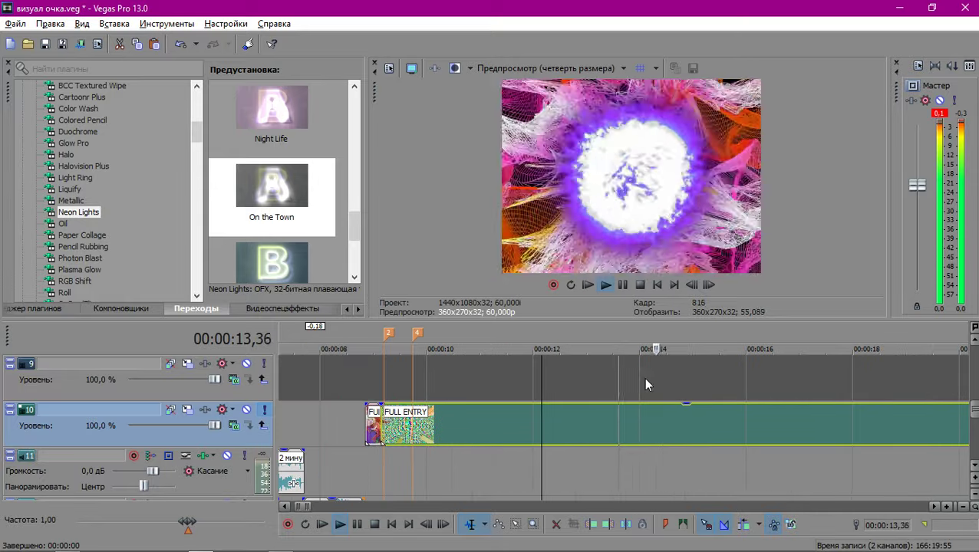
click(605, 390)
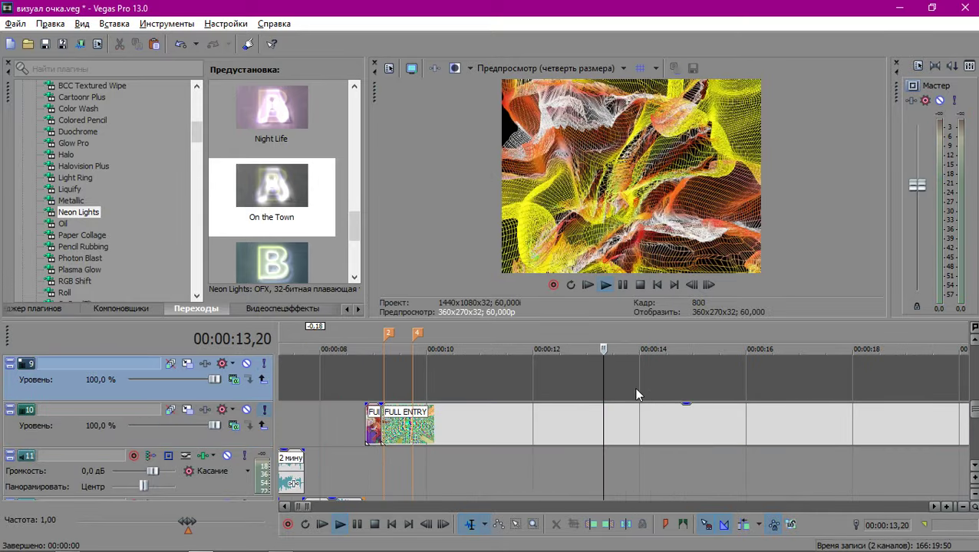
click(636, 395)
key(space)
Examine the FULL ENTRY reference frame by frame backwards from 00:00:13,57 to study the glowing particle burst.
key(Left)
key(Left)
key(Left)
key(Left)
key(Left)
key(Left)
key(Left)
key(Left)
key(Left)
key(Left)
key(Left)
key(Left)
key(Left)
key(Left)
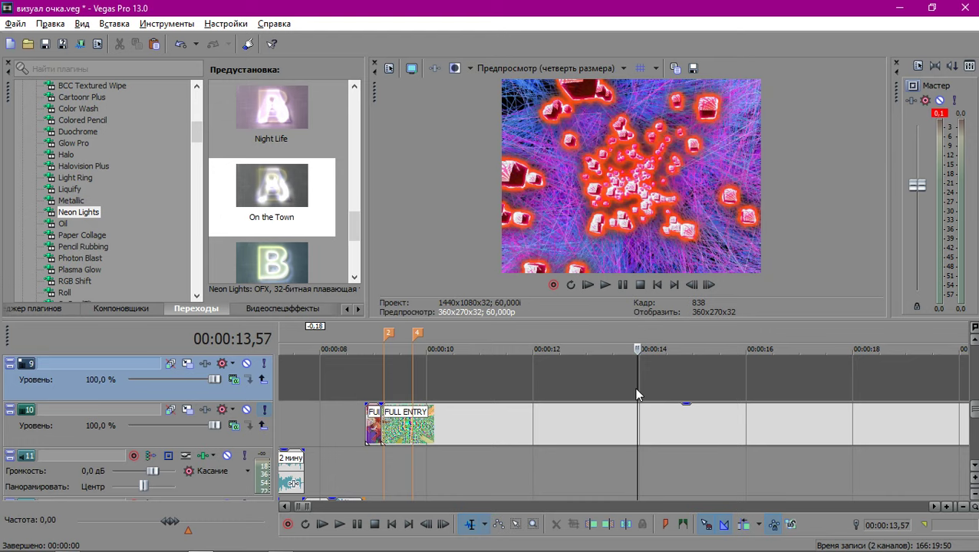
Place a copy of the &Изображение2 event on track 1, starting slightly after the one on track 2.
scroll(579, 395, down, 5)
scroll(412, 411, up, 8)
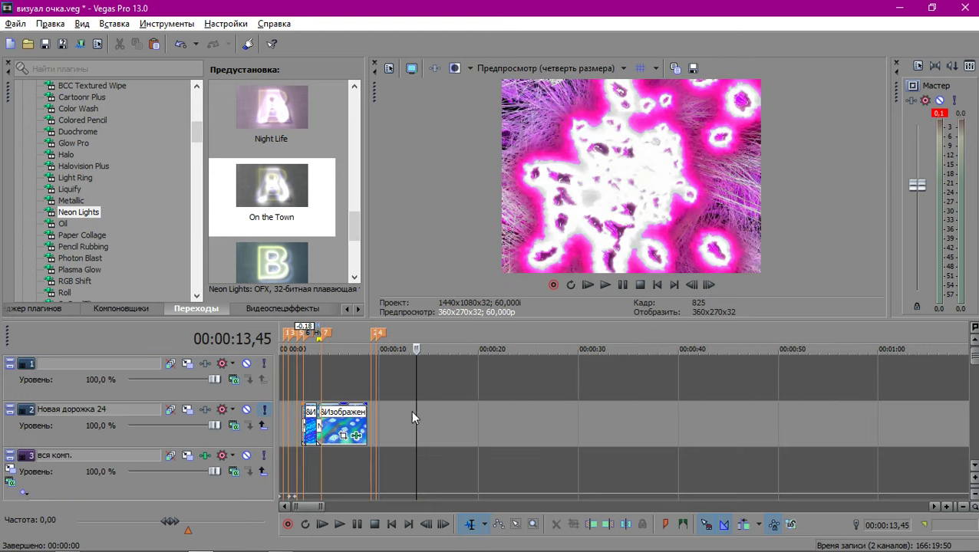
click(371, 393)
scroll(553, 390, up, 7)
click(488, 378)
scroll(493, 378, down, 3)
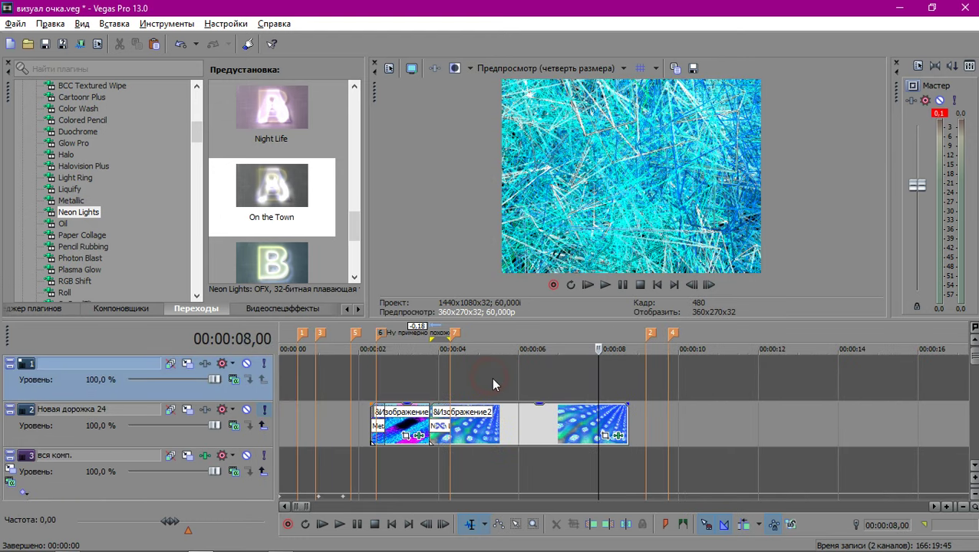
drag(483, 425, 519, 380)
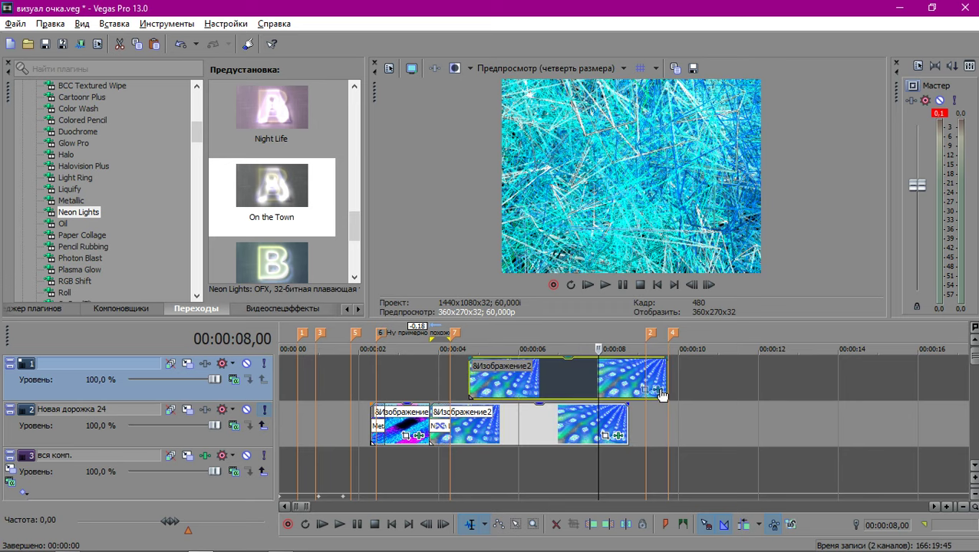
Remove all video effects from the &Изображение2 copy on track 1 and close the effects window.
click(657, 390)
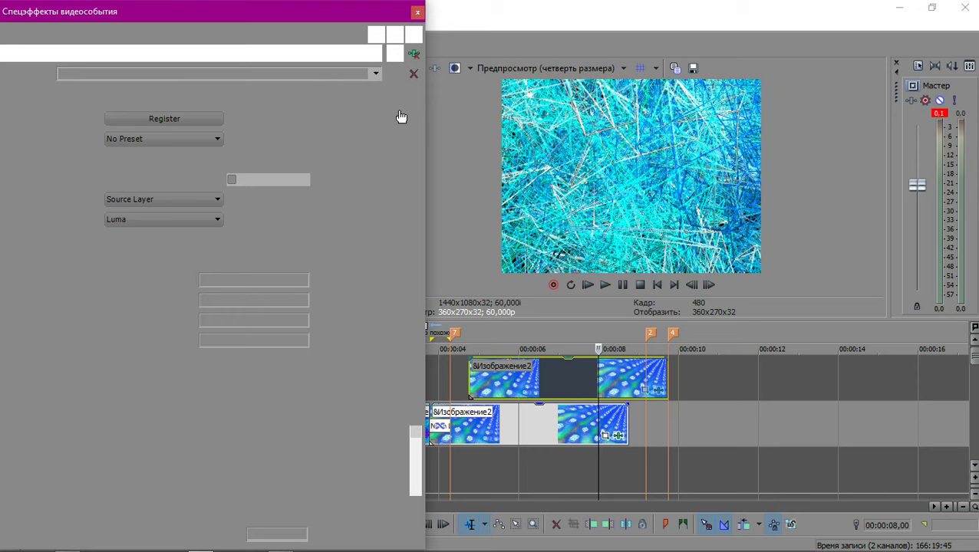
mouse_move(572, 550)
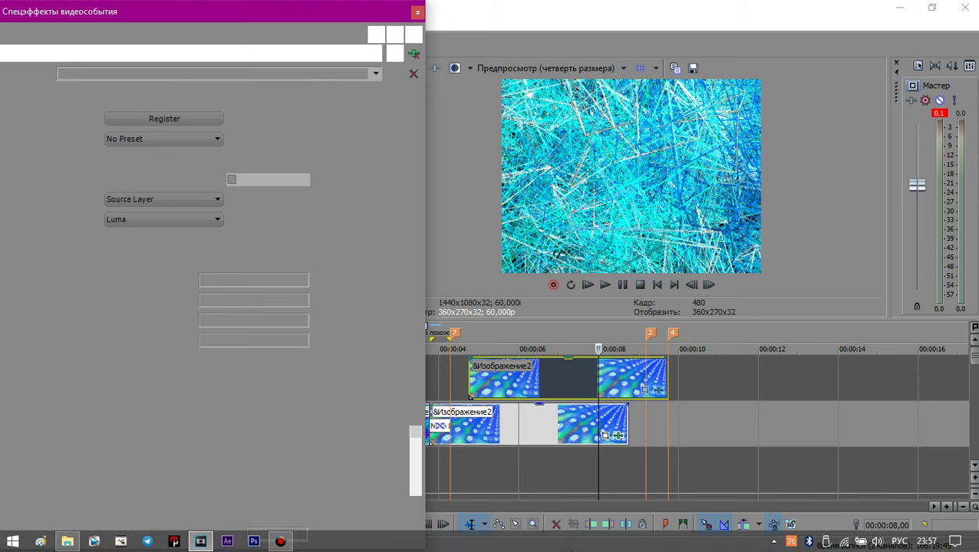
click(281, 541)
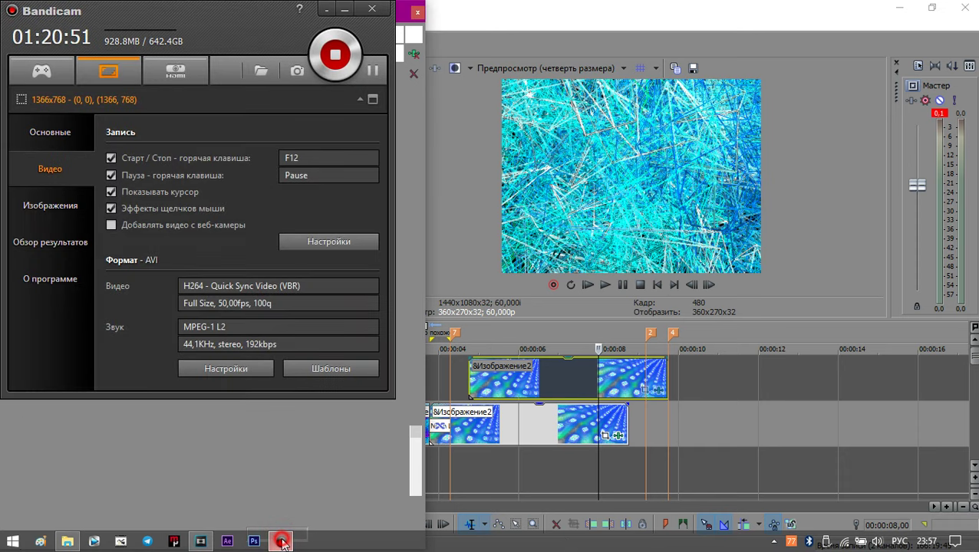
click(281, 542)
click(414, 53)
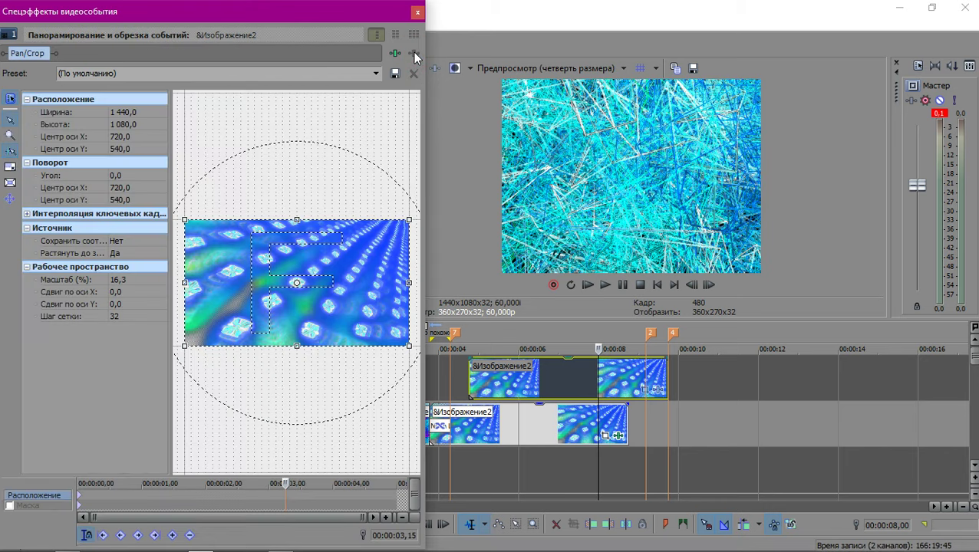
click(417, 12)
Place the timeline cursor at 00:00:05,17 within the &Изображение2 event on track 1.
click(492, 378)
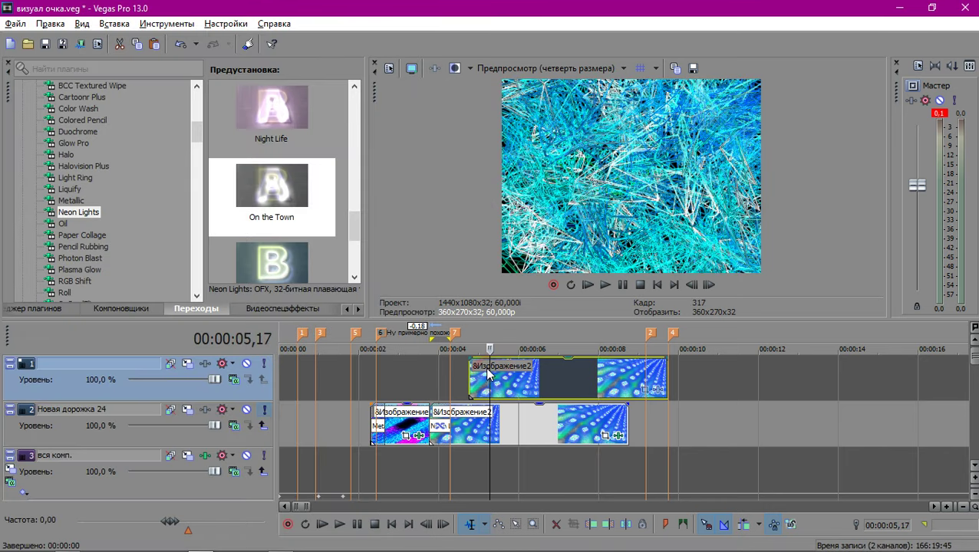
scroll(556, 390, up, 2)
scroll(555, 391, up, 2)
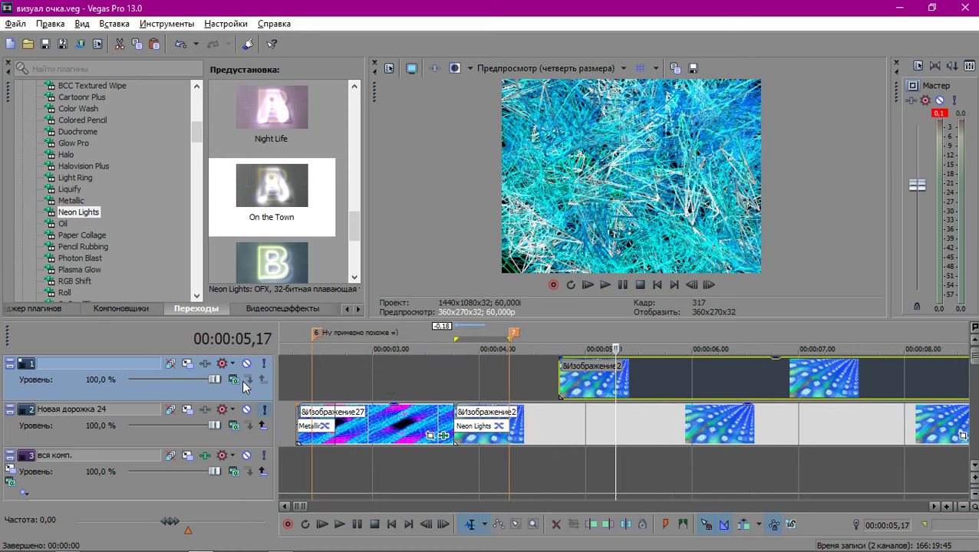
scroll(611, 392, down, 3)
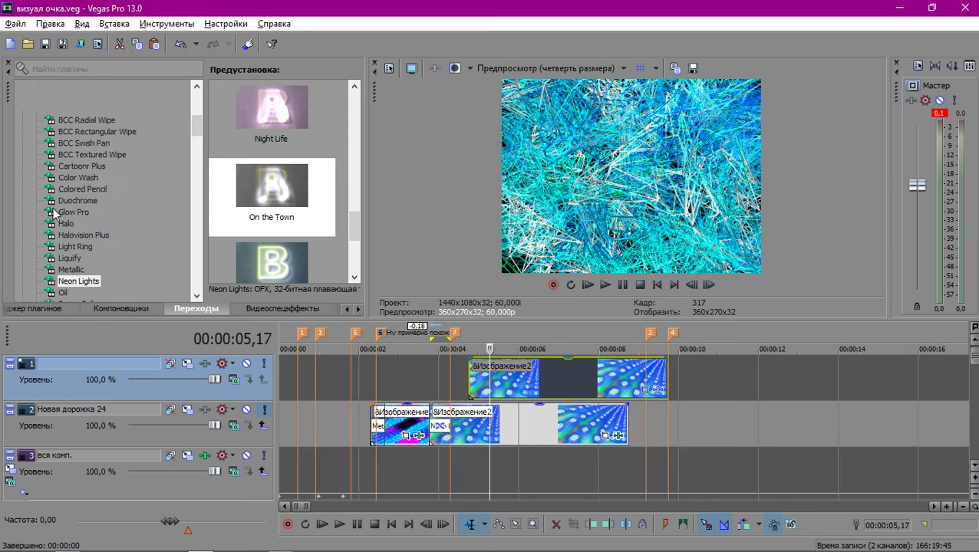
Find BCC Particle Array 3D among the video effects and apply it to the &Изображение2 event on track 1.
click(283, 308)
scroll(124, 195, up, 15)
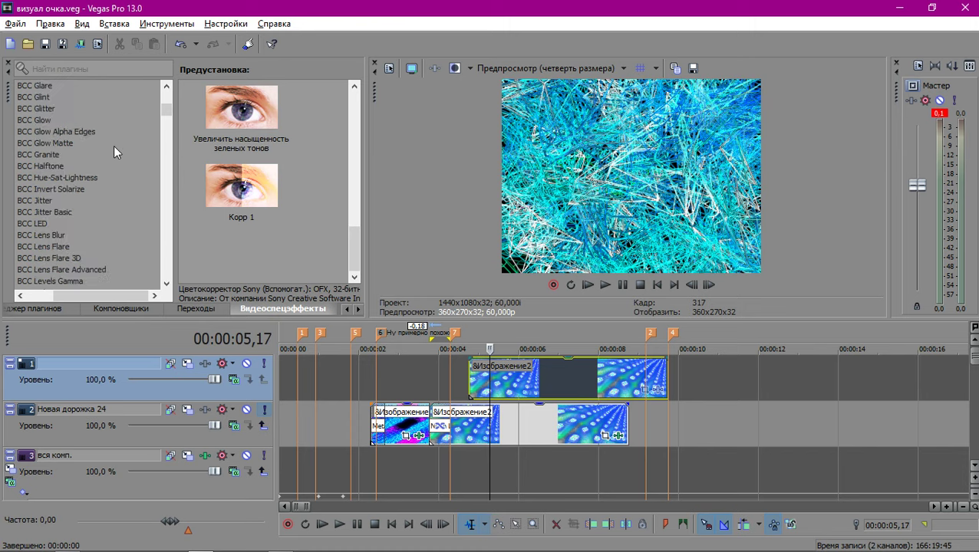
scroll(116, 123, down, 5)
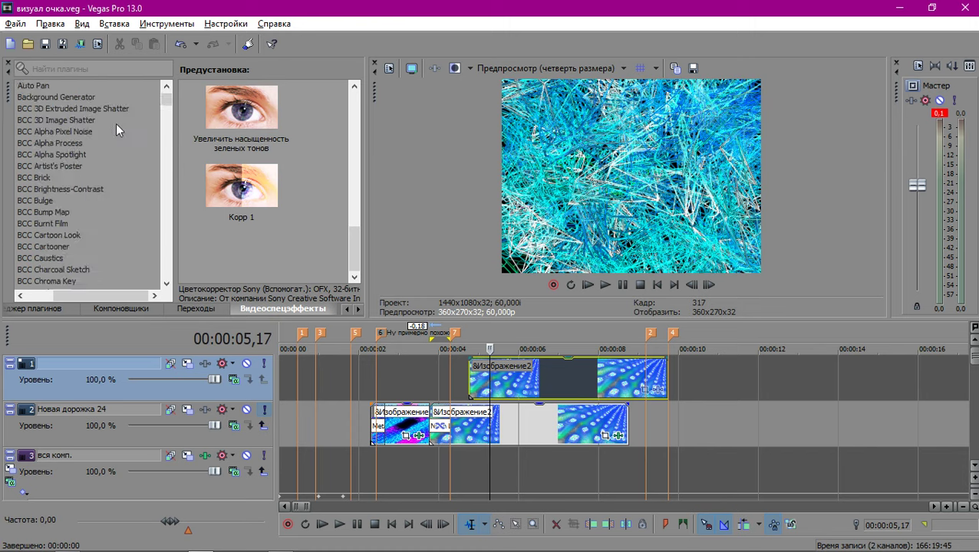
scroll(116, 122, up, 5)
mouse_move(111, 291)
mouse_down()
mouse_move(76, 291)
mouse_move(111, 292)
mouse_up()
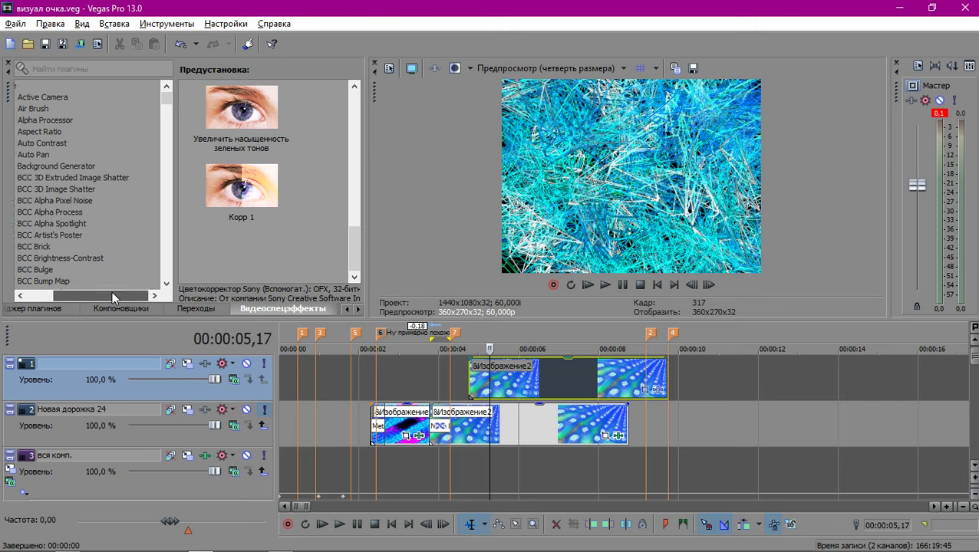
scroll(81, 216, down, 4)
scroll(80, 216, down, 20)
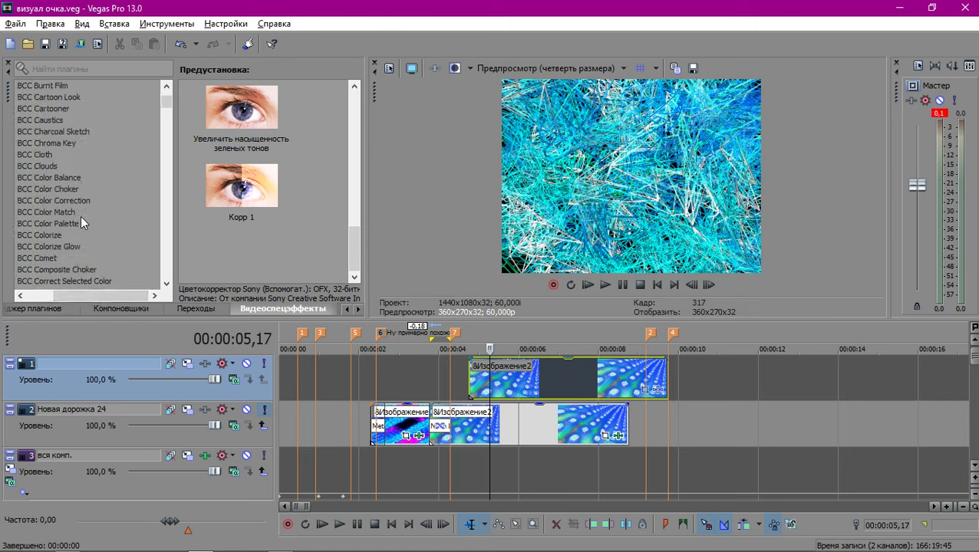
scroll(79, 218, down, 2)
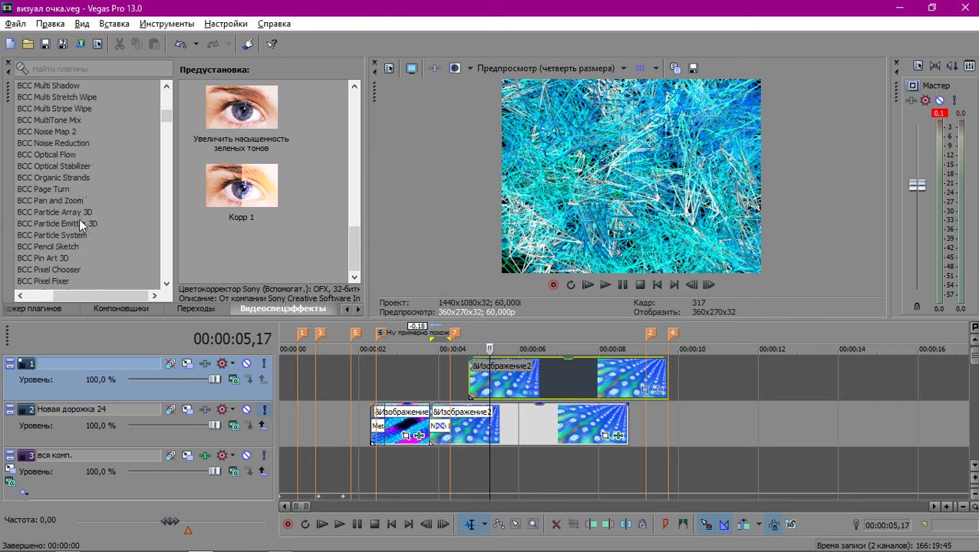
scroll(81, 266, down, 3)
scroll(81, 266, up, 3)
drag(66, 215, 522, 384)
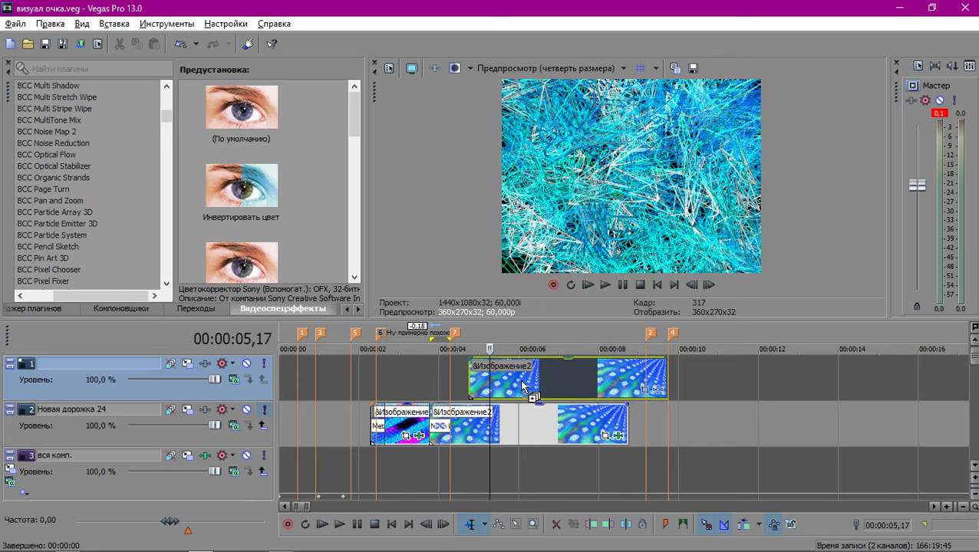
drag(522, 384, 524, 387)
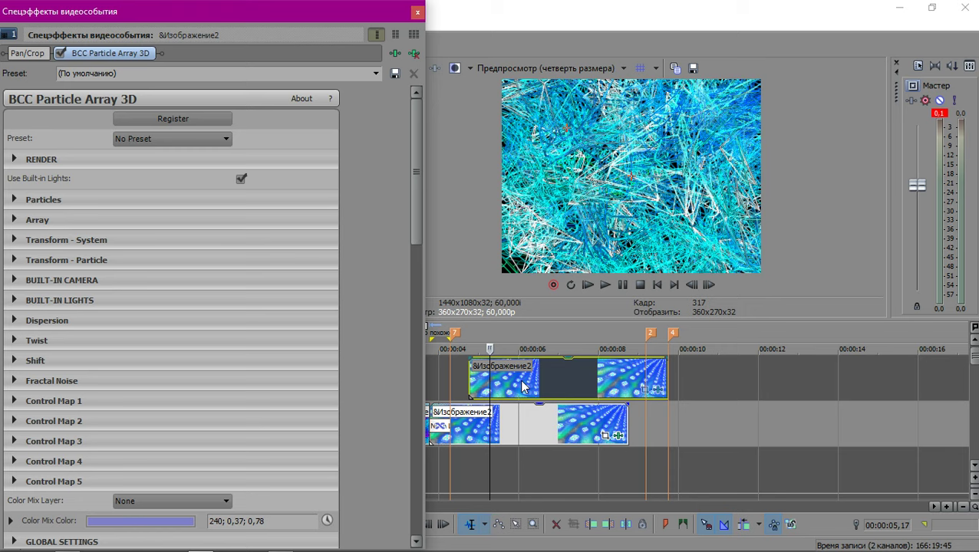
Switch the event effects window to a two-column layout, close it, and widen the effects browser beside the preview.
click(922, 186)
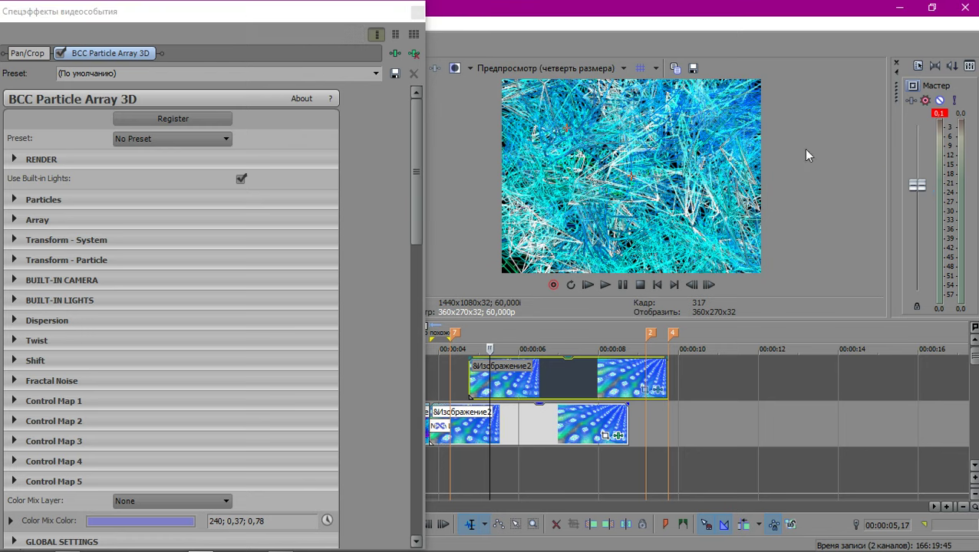
drag(398, 10, 498, 27)
drag(384, 33, 280, 13)
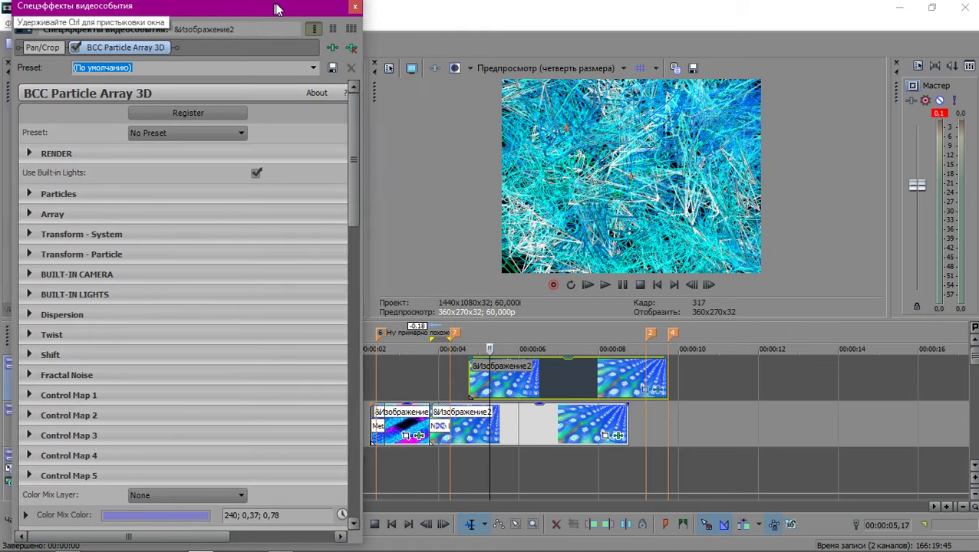
click(338, 35)
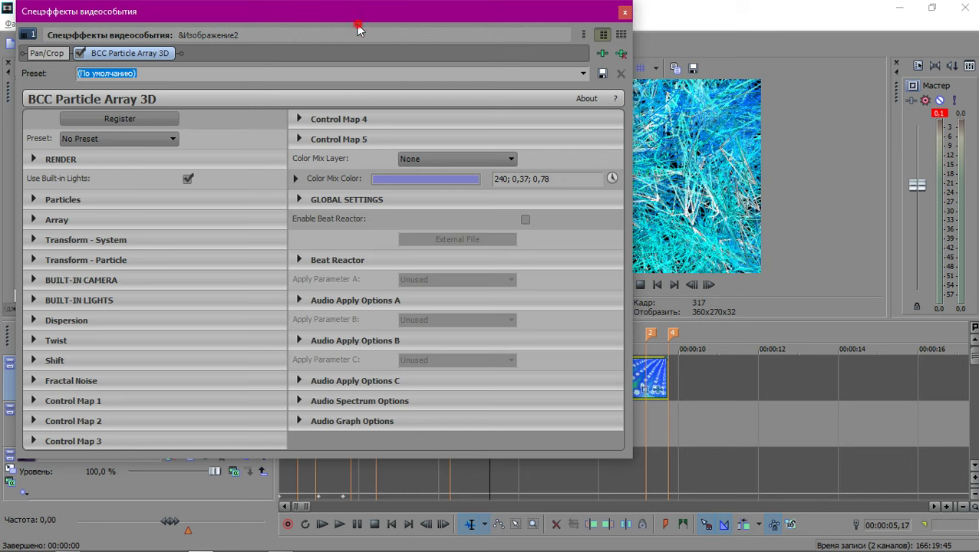
drag(345, 25, 331, 20)
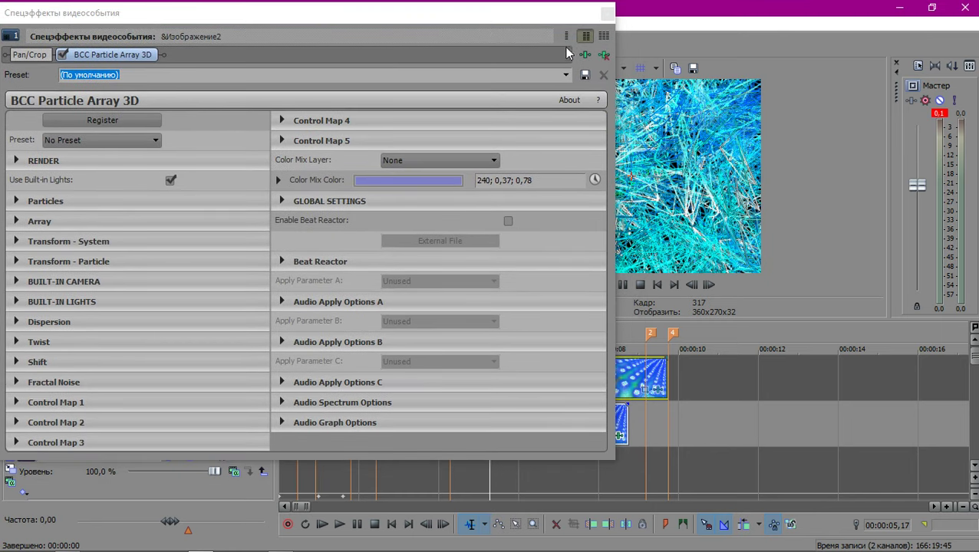
click(606, 14)
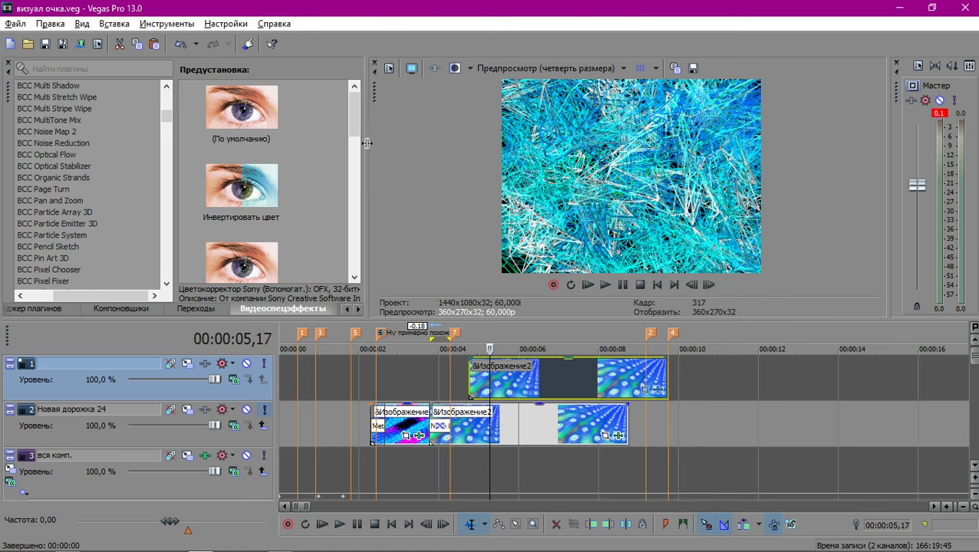
drag(367, 144, 622, 162)
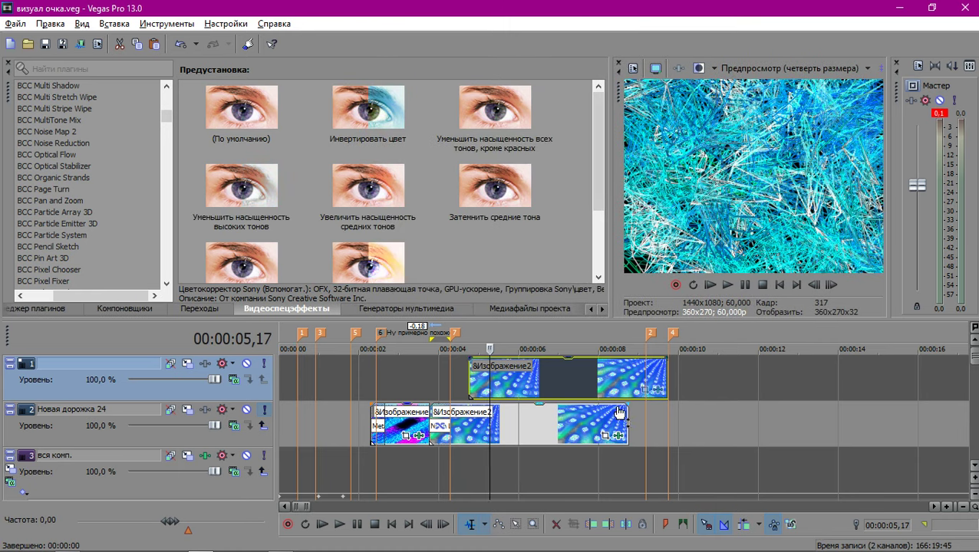
Reopen the track 1 event's effects window at a smaller size and solo track 1 instead of track 2.
click(657, 391)
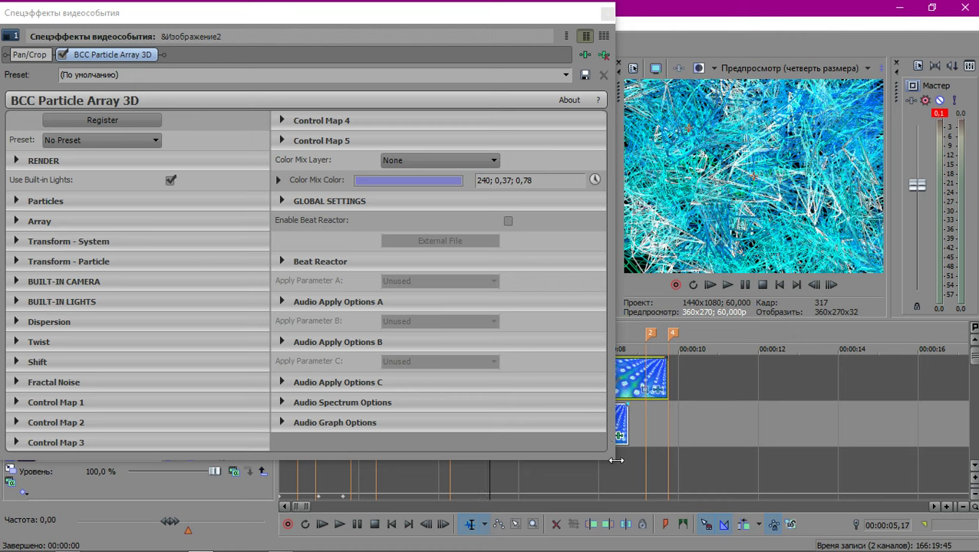
drag(616, 461, 377, 257)
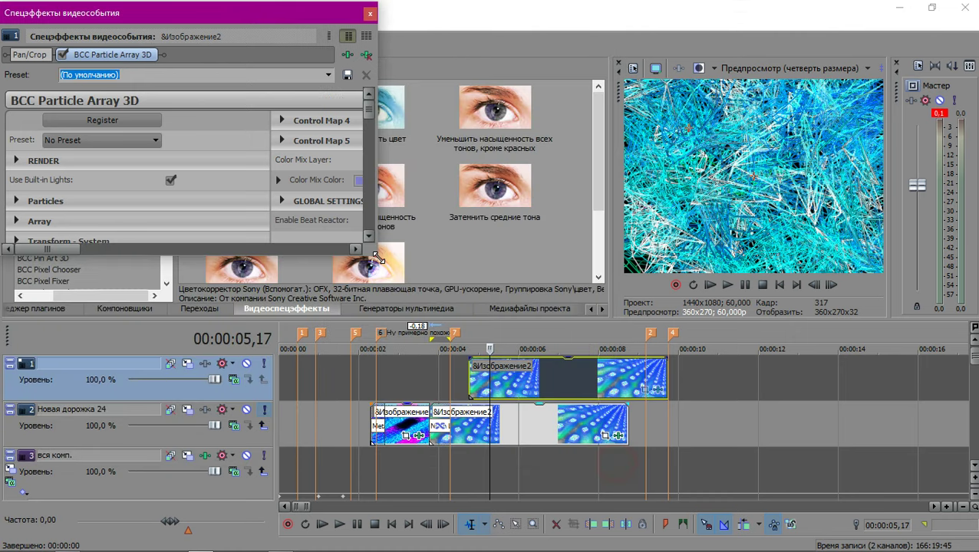
click(264, 364)
click(262, 410)
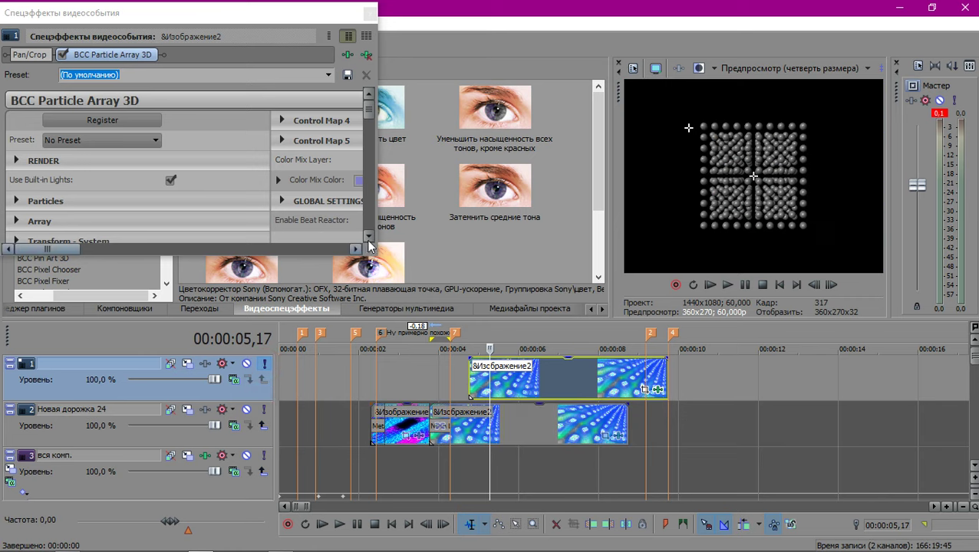
Try the saved presets 1, Куб 2 and Куб 3 on BCC Particle Array 3D.
click(329, 75)
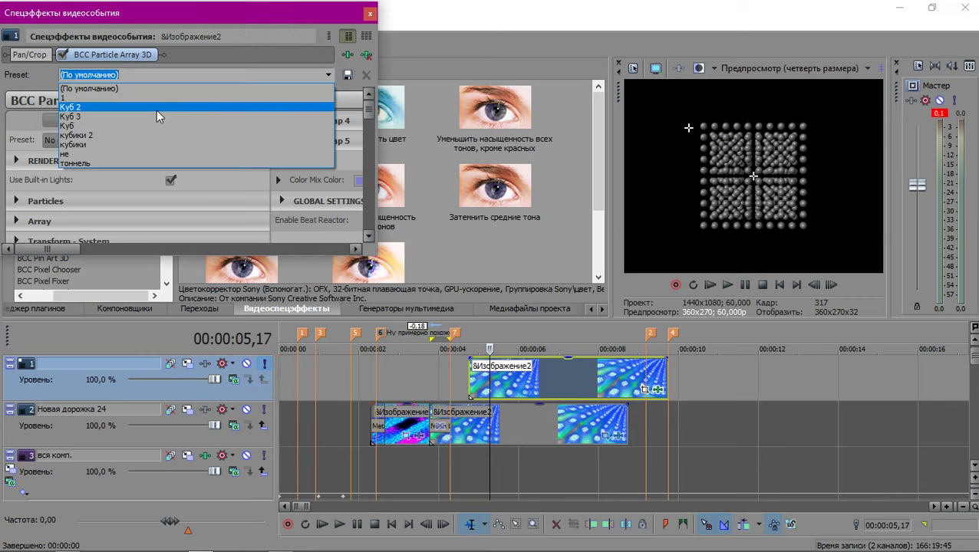
click(115, 89)
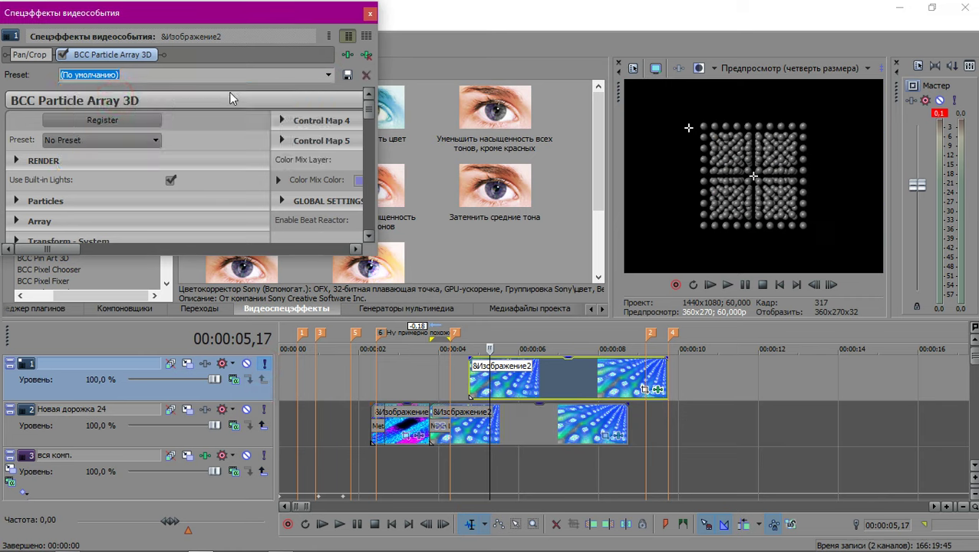
click(327, 77)
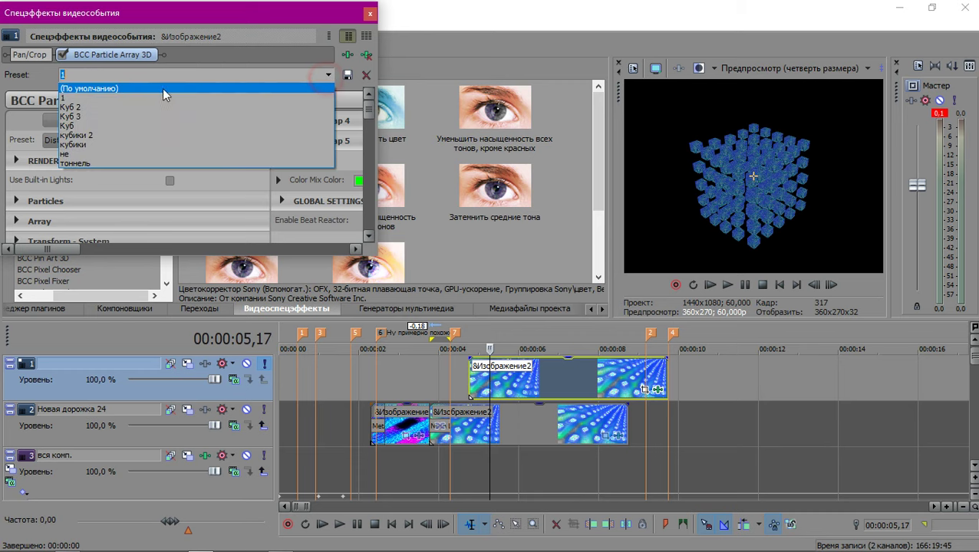
click(111, 112)
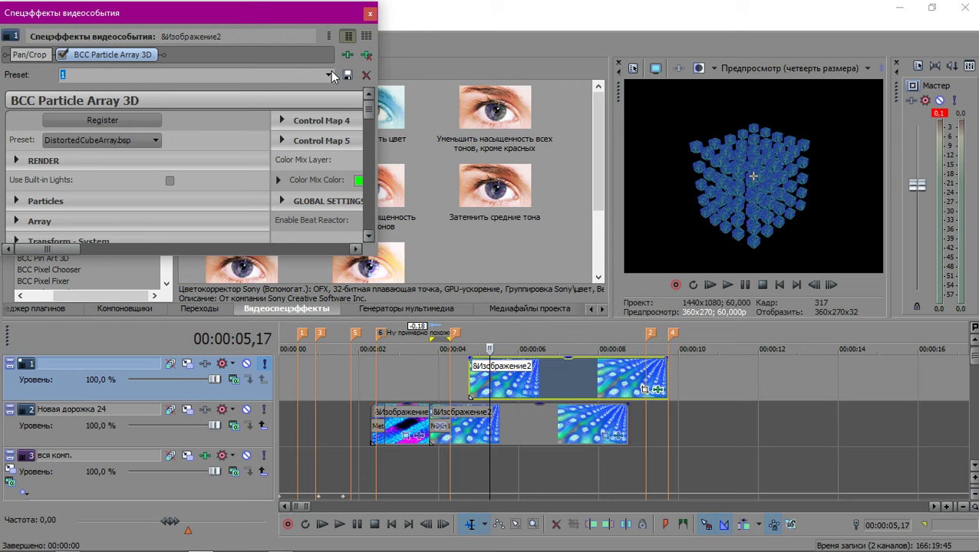
scroll(331, 76, down, 1)
click(332, 76)
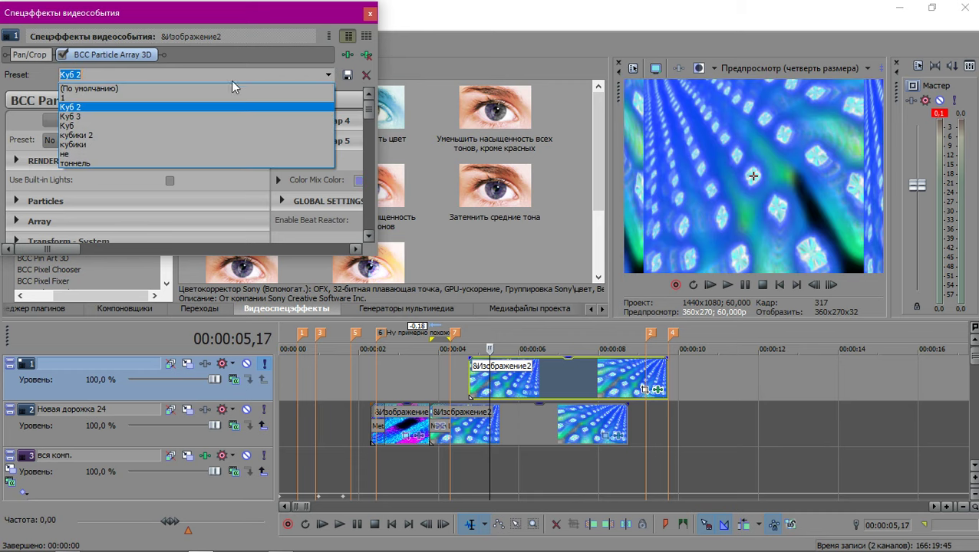
click(159, 115)
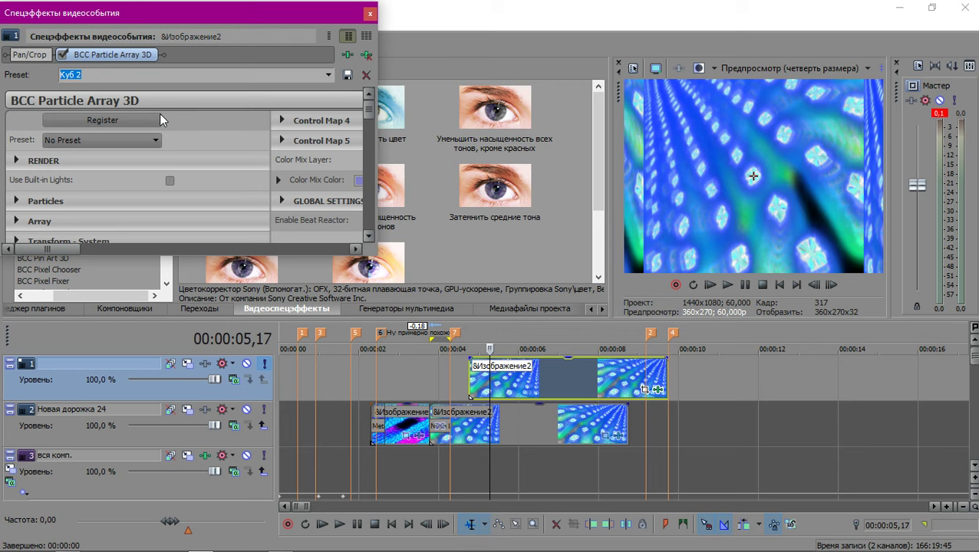
key(Down)
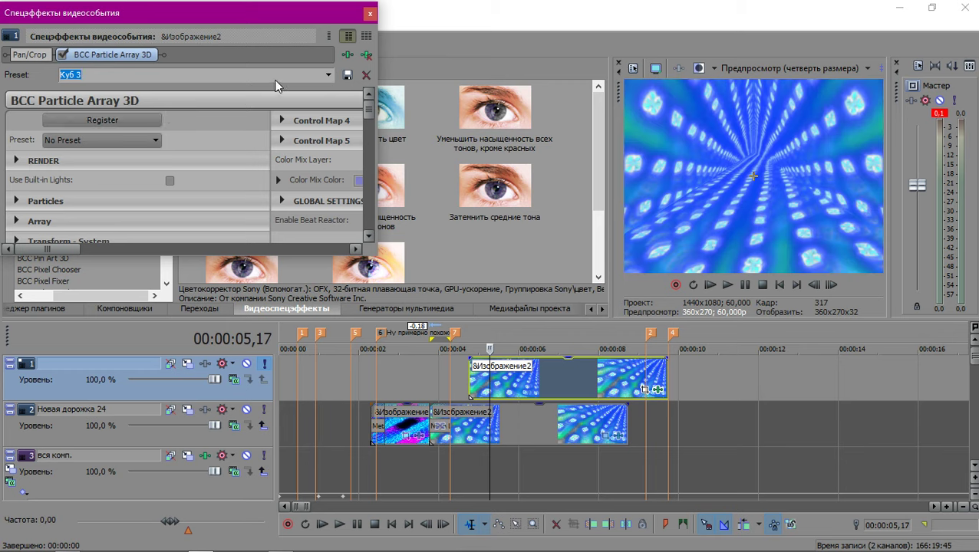
Apply the saved preset кубики 2, enlarge the effects window, and load the effect's own Eye_of_the_tunnel.bsp preset.
click(324, 74)
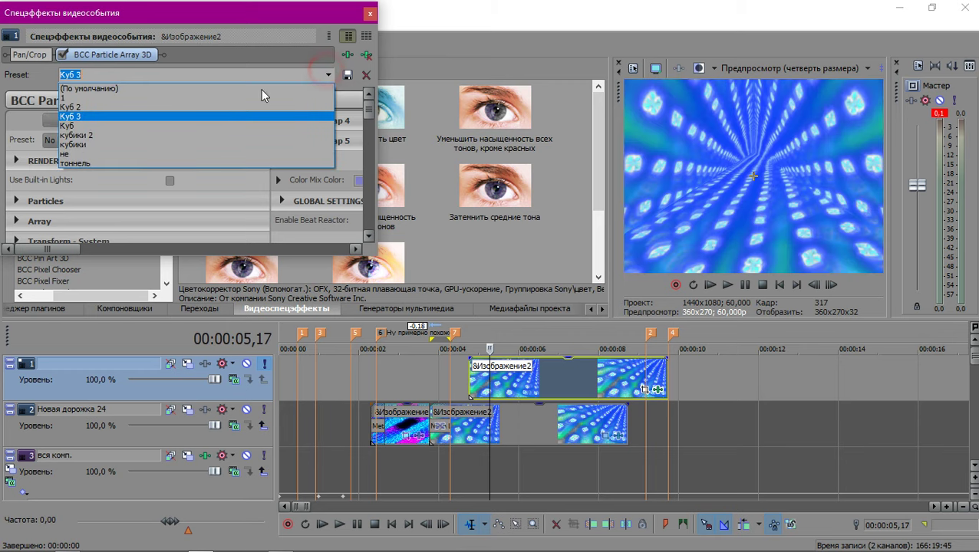
click(110, 135)
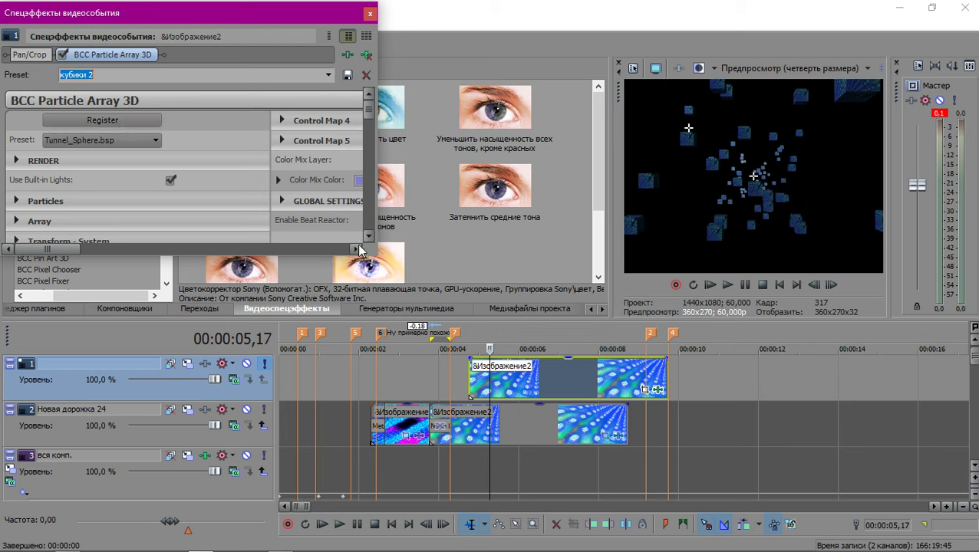
drag(376, 257, 565, 446)
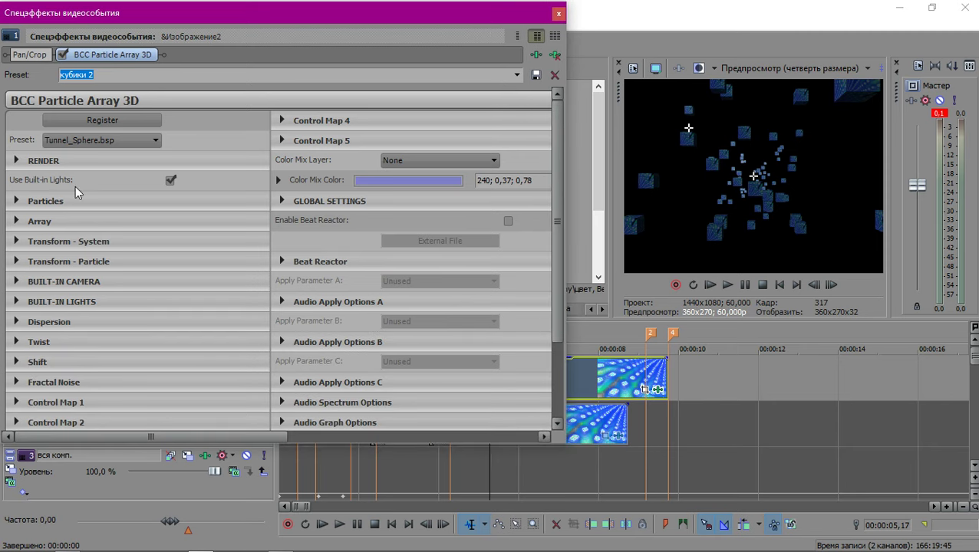
click(516, 75)
click(516, 77)
click(104, 140)
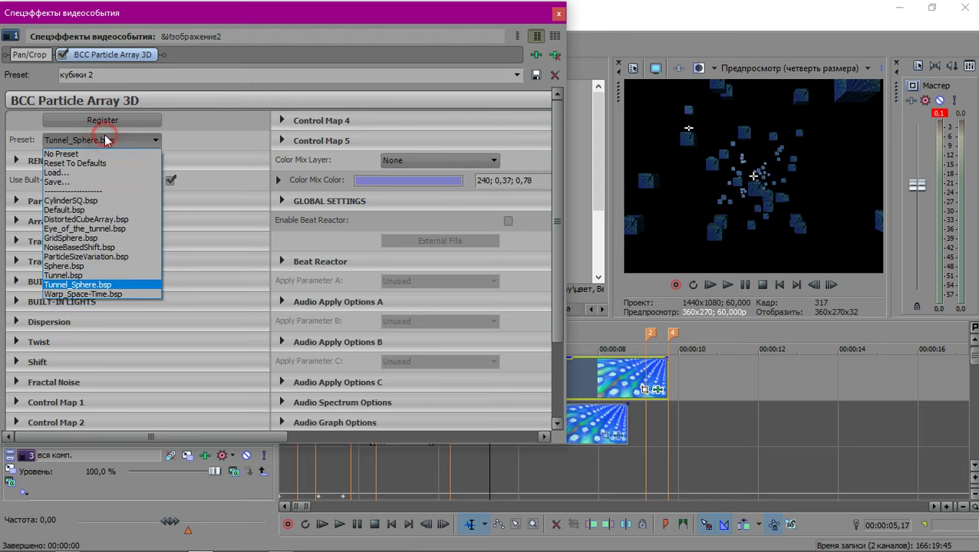
click(83, 228)
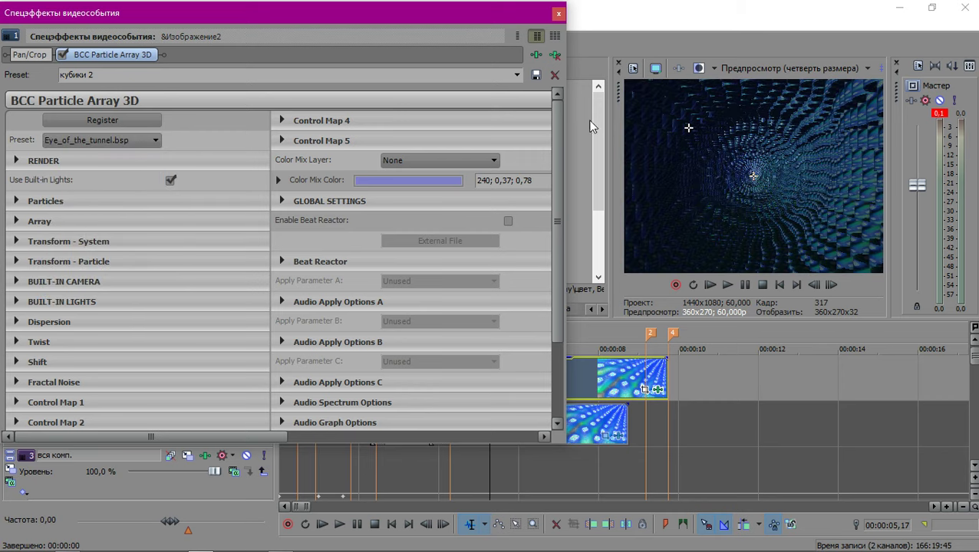
Set the particle shape to 3D Cubes and open the texture layer choices in the Particles settings.
click(16, 200)
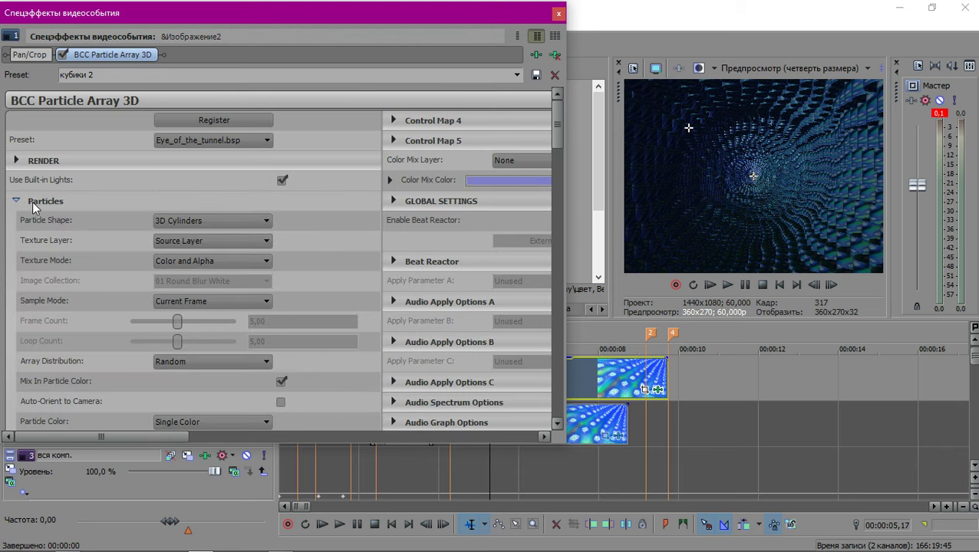
click(197, 225)
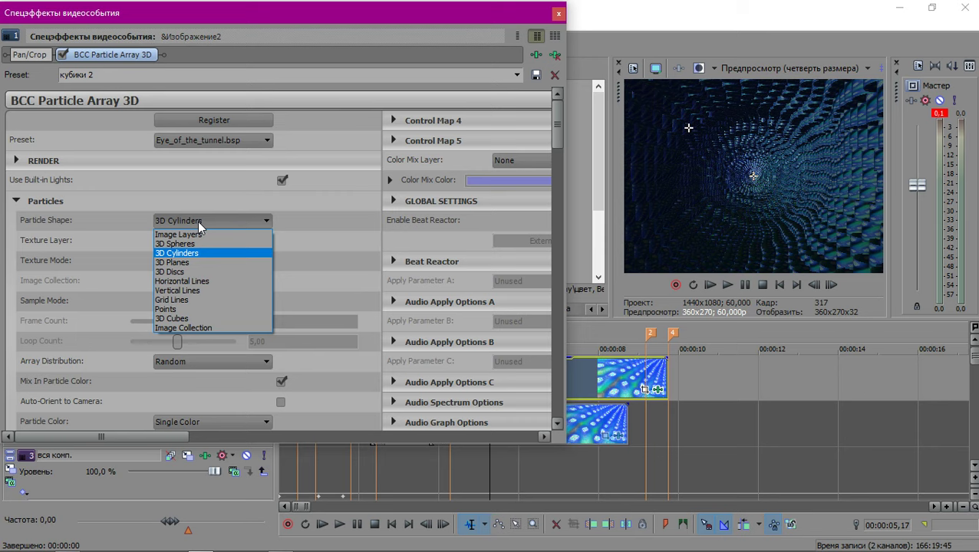
click(179, 319)
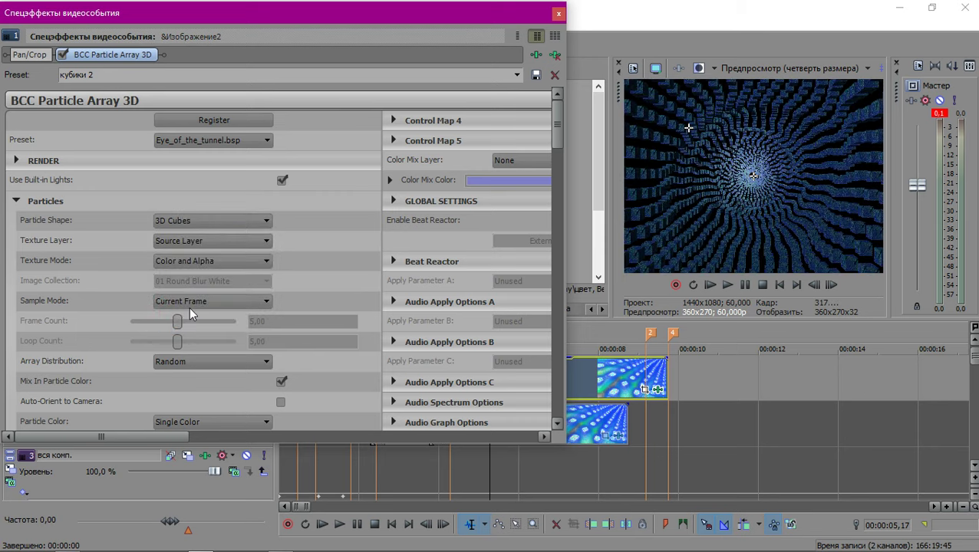
click(256, 245)
click(257, 254)
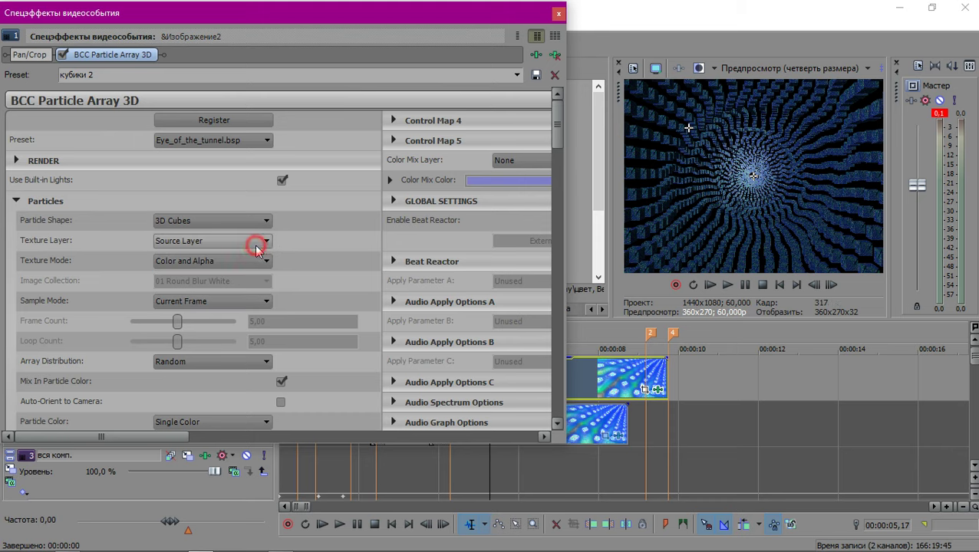
Try the Alpha Only texture mode for the cube particles, then restore Color and Alpha.
scroll(315, 253, down, 1)
click(258, 236)
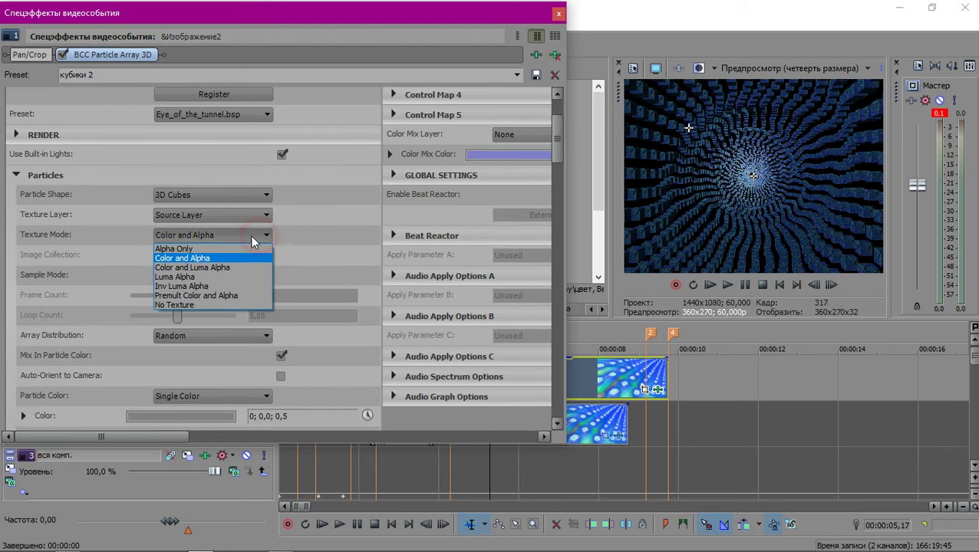
click(208, 246)
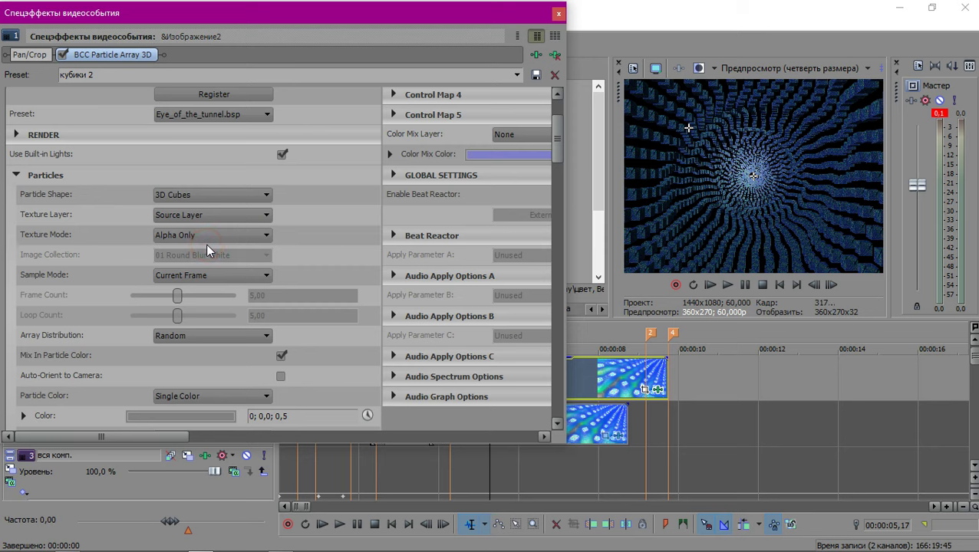
click(229, 233)
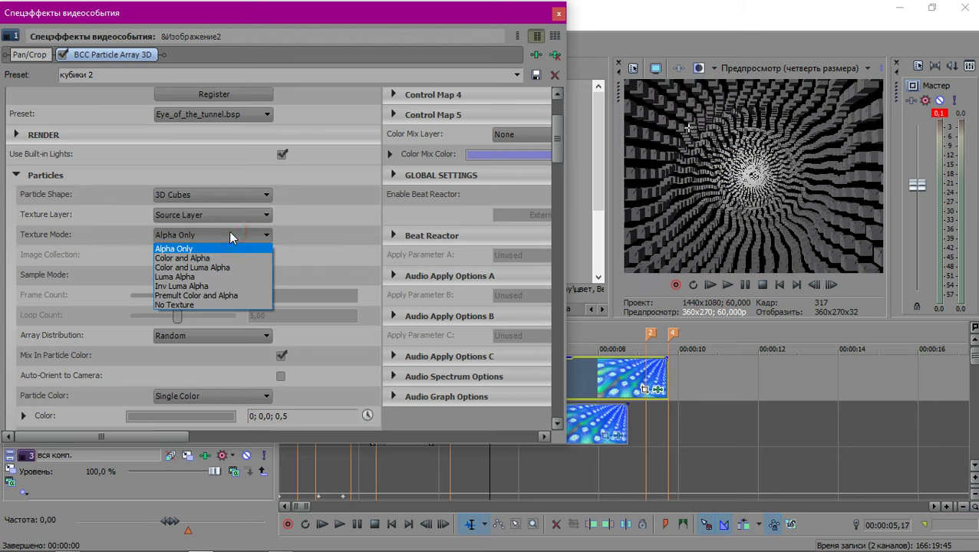
click(204, 261)
Set the single particle color of the cubes to white (0; 0,0; 1,0).
scroll(362, 224, down, 1)
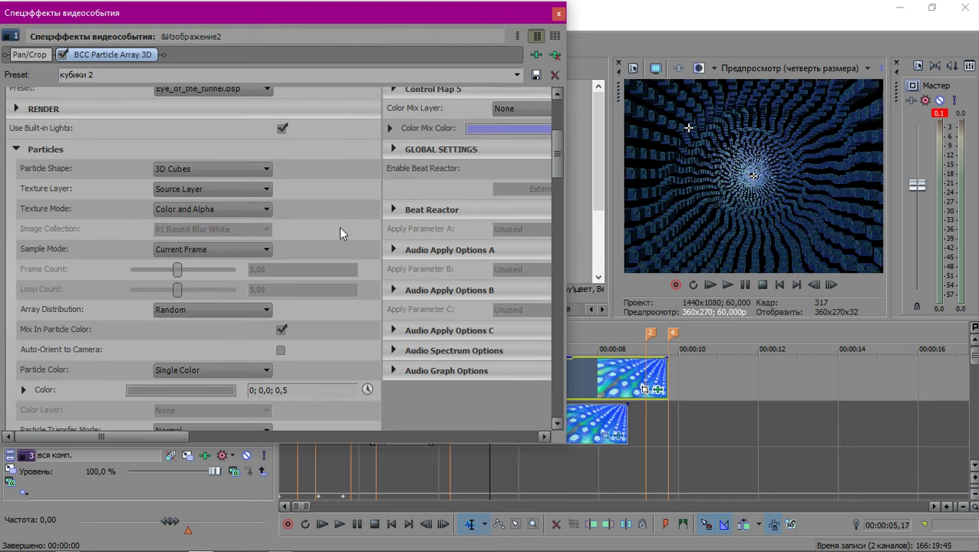
scroll(335, 226, down, 2)
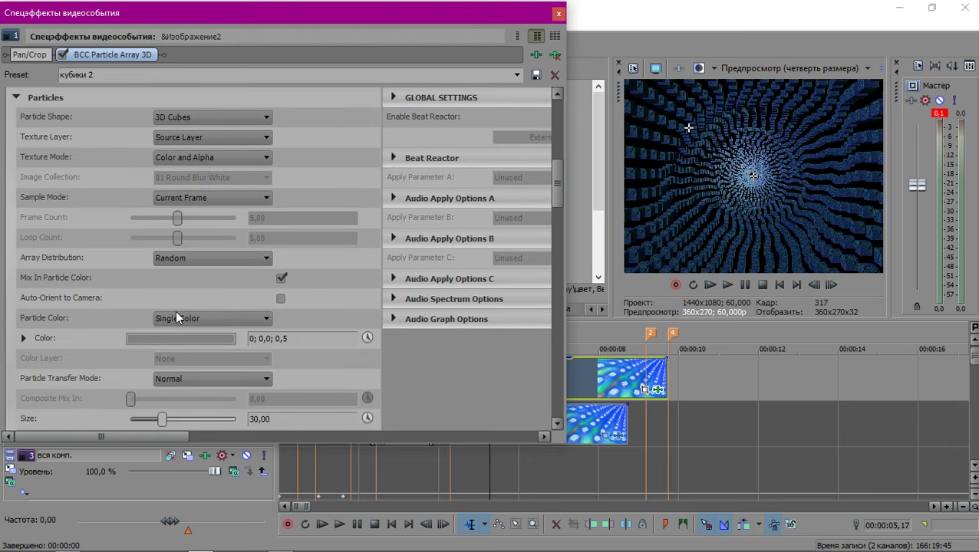
click(164, 339)
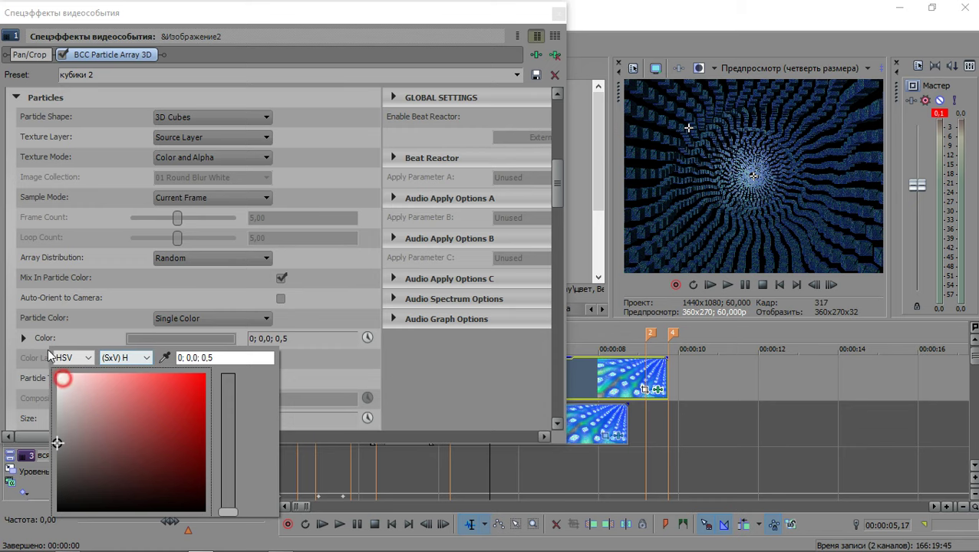
click(63, 378)
drag(61, 376, 11, 335)
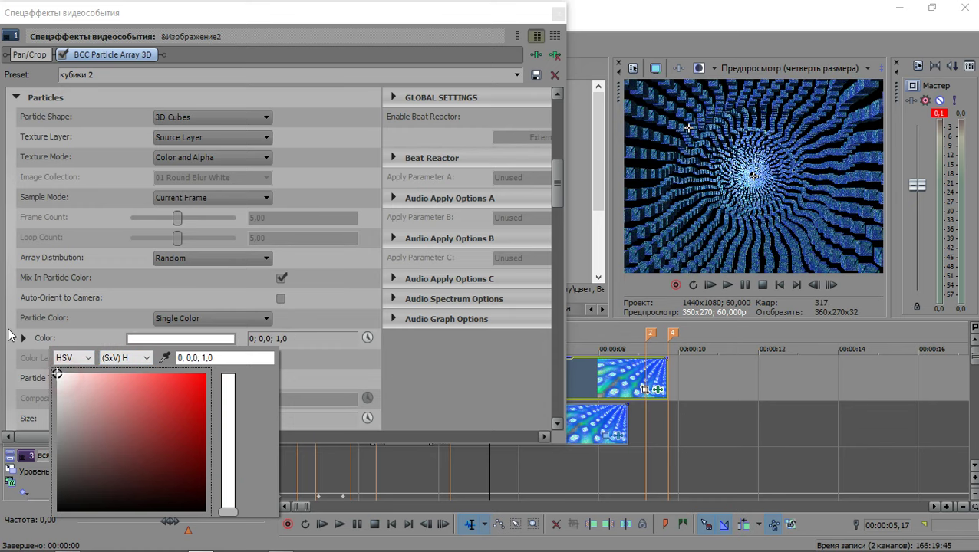
click(182, 281)
scroll(336, 241, down, 3)
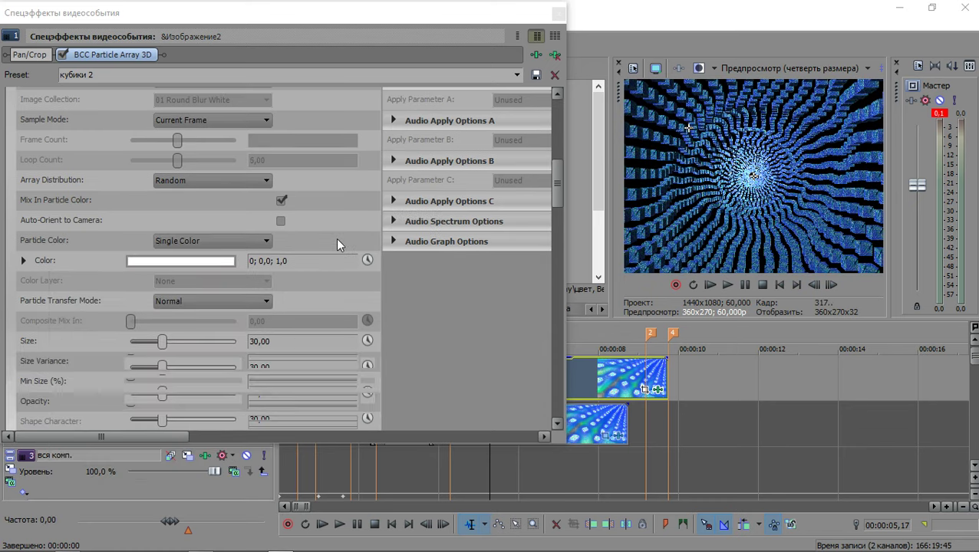
scroll(351, 270, down, 1)
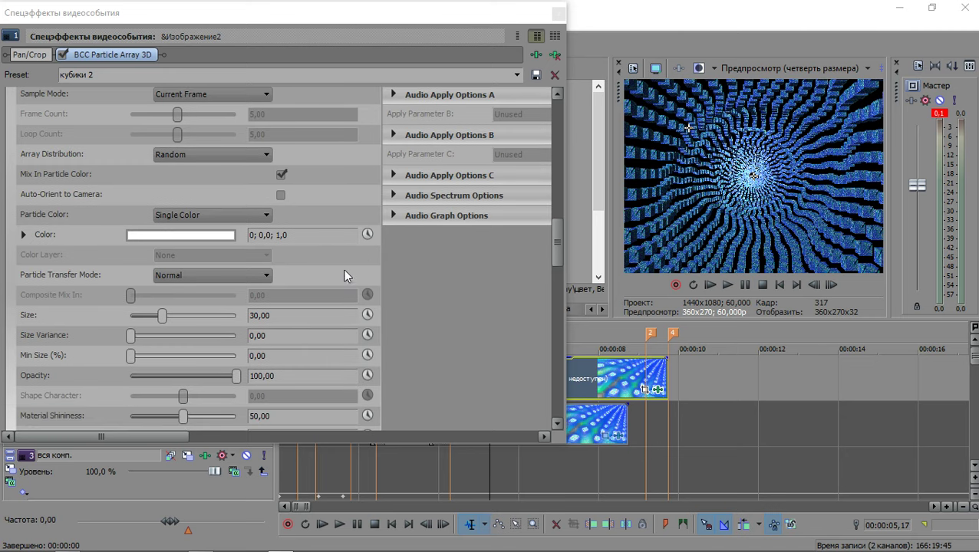
click(201, 270)
click(203, 273)
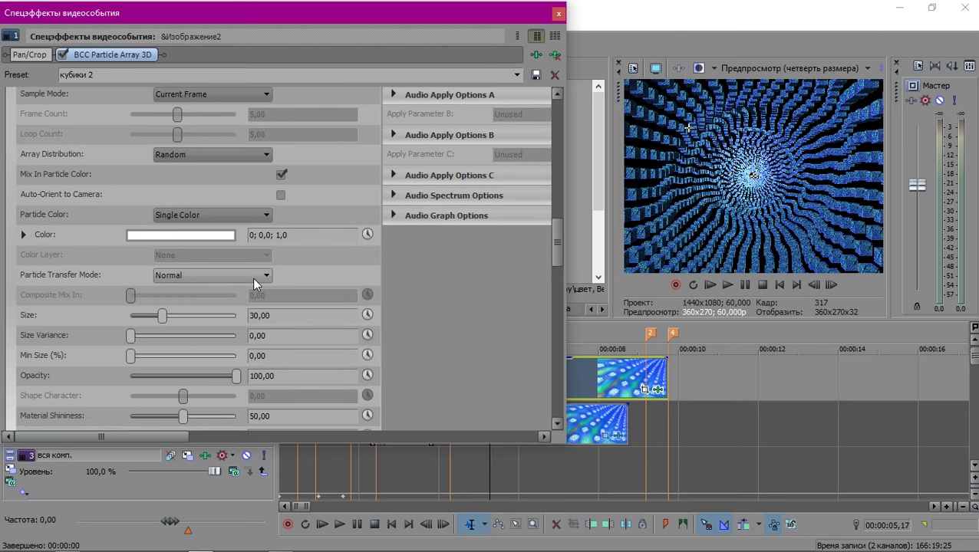
Expand the Transform - System settings of the particle array and examine the Mirror Mode choices.
scroll(349, 244, down, 2)
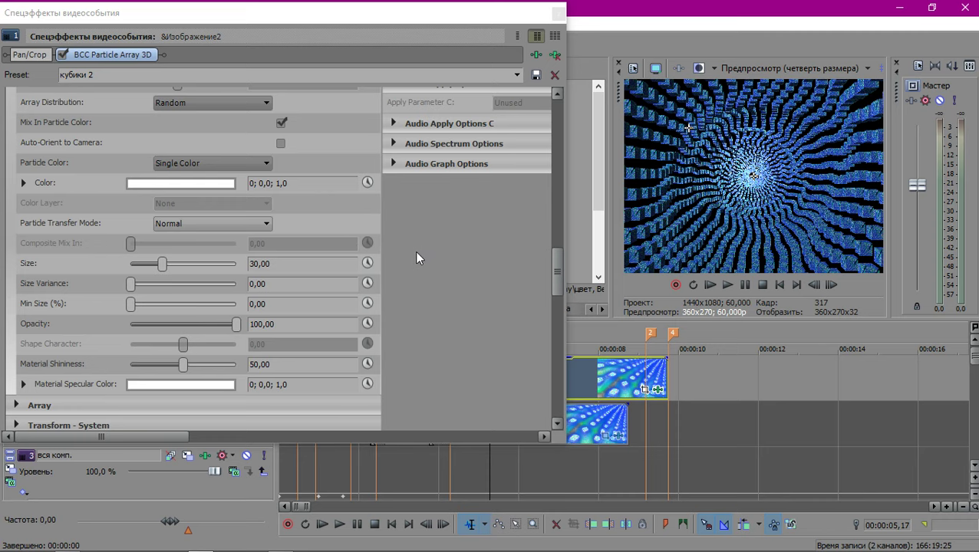
scroll(422, 255, down, 2)
scroll(422, 250, down, 6)
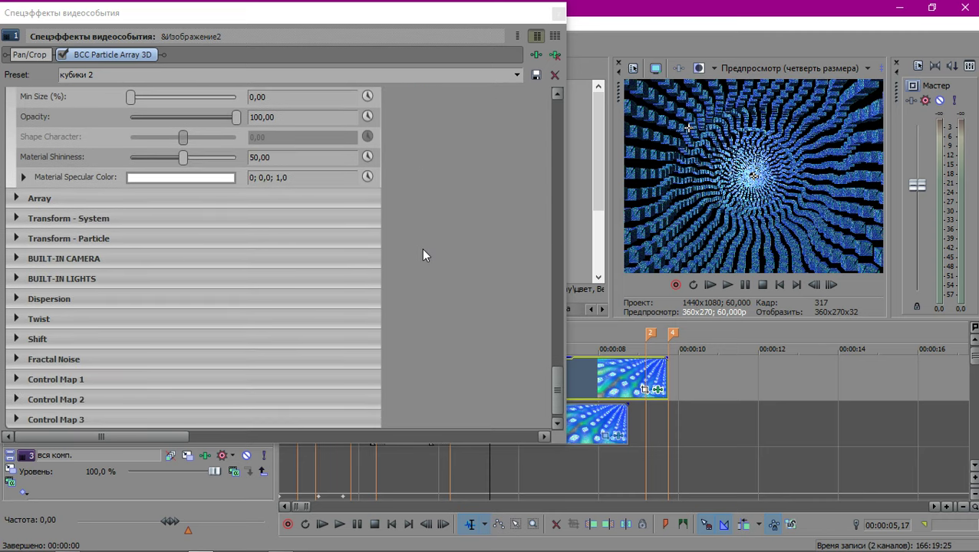
click(17, 218)
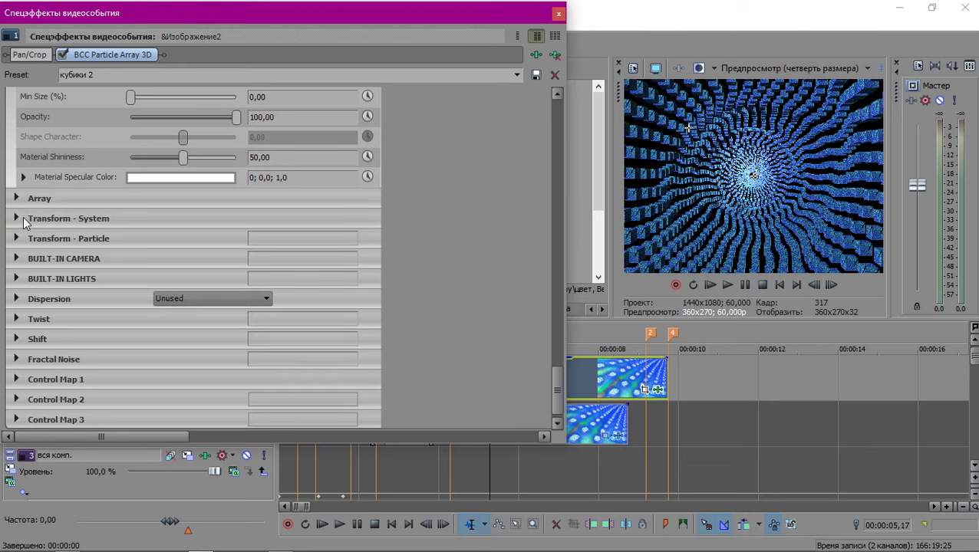
scroll(416, 222, down, 2)
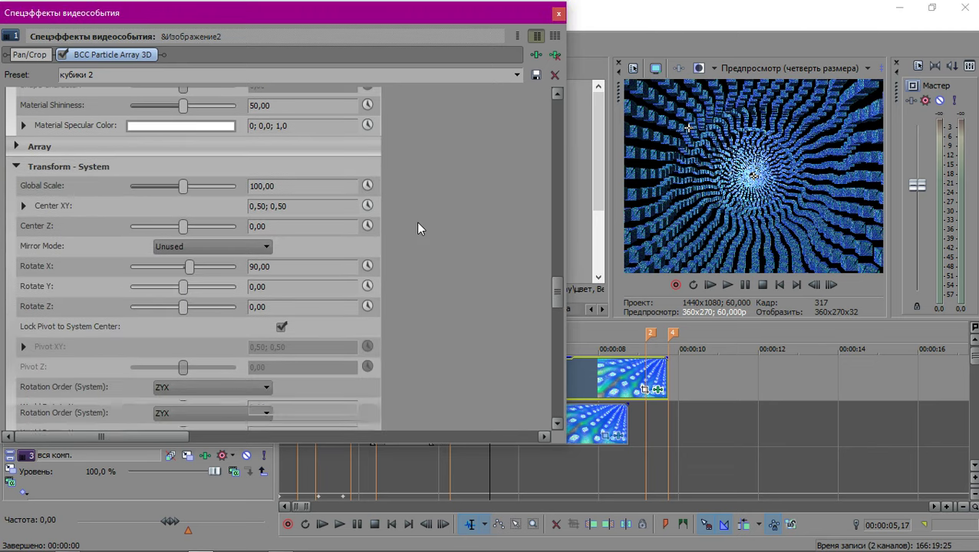
click(237, 246)
click(238, 245)
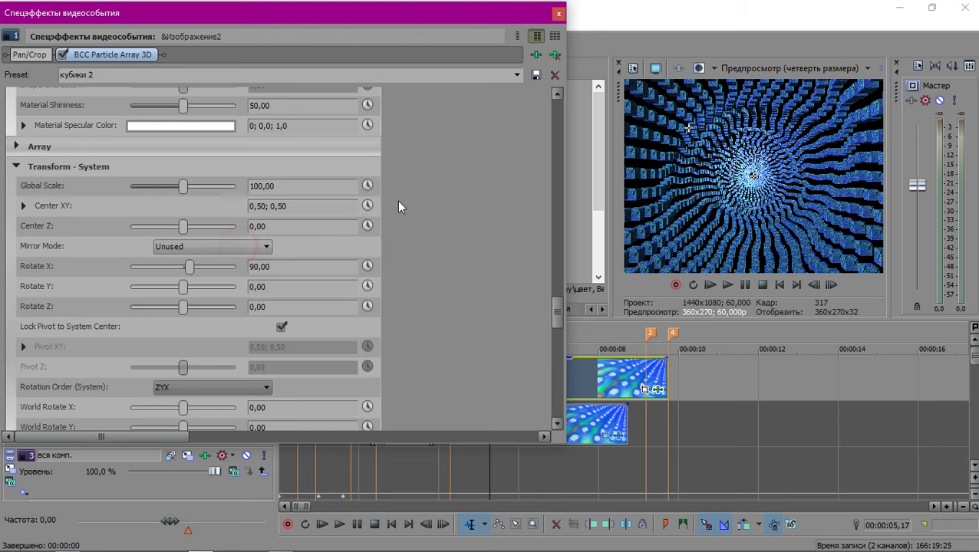
Review the Transform - Particle, Transform - System and Particles settings of the BCC Particle Array 3D effect.
scroll(405, 196, down, 3)
scroll(402, 189, down, 5)
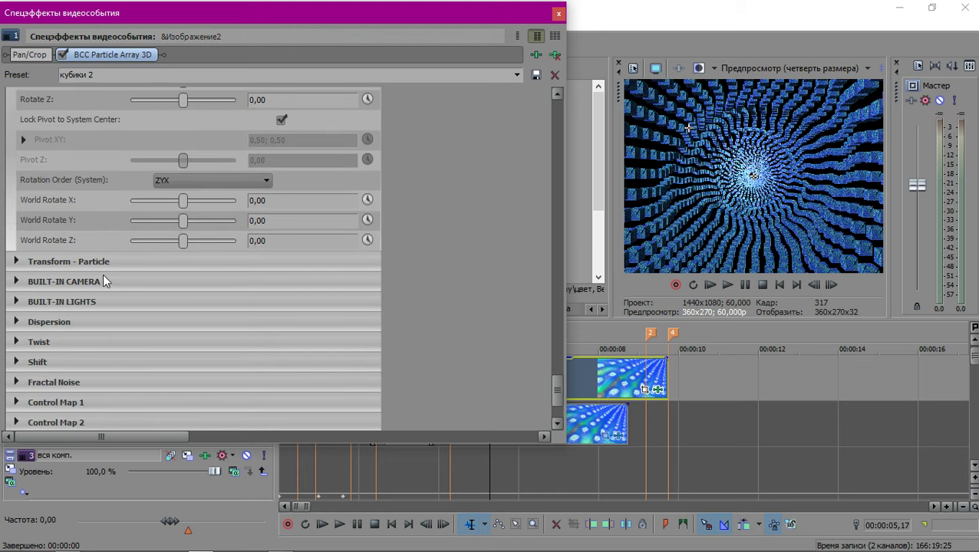
click(16, 262)
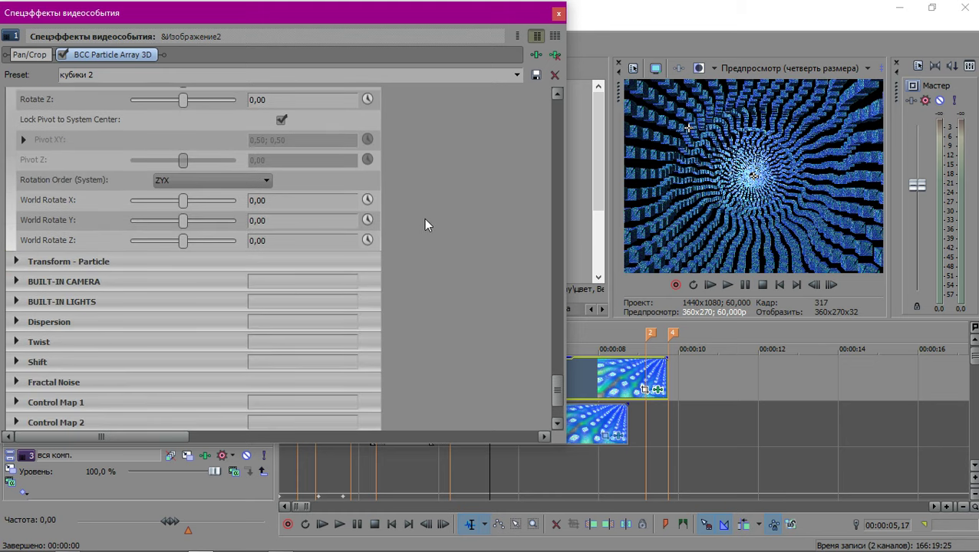
scroll(433, 197, down, 3)
scroll(434, 204, down, 2)
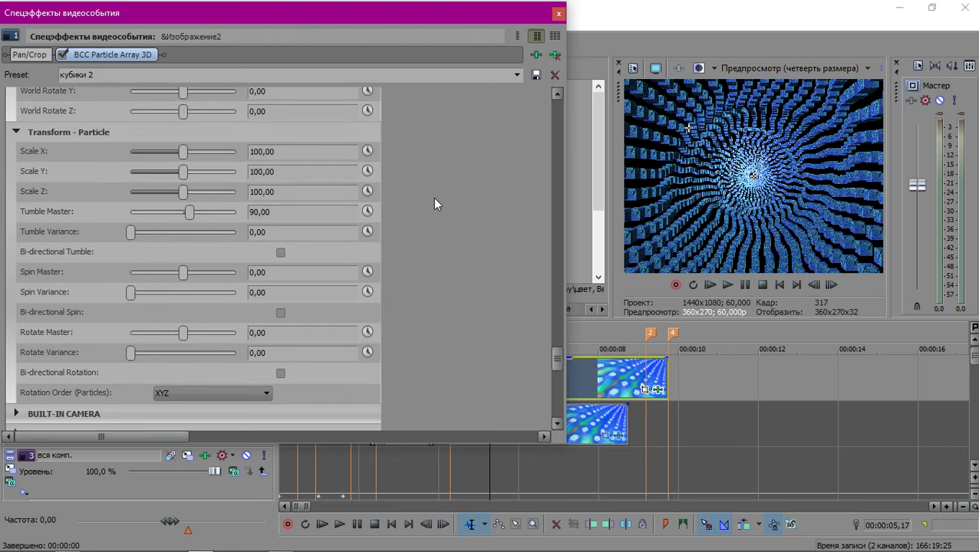
scroll(434, 204, down, 6)
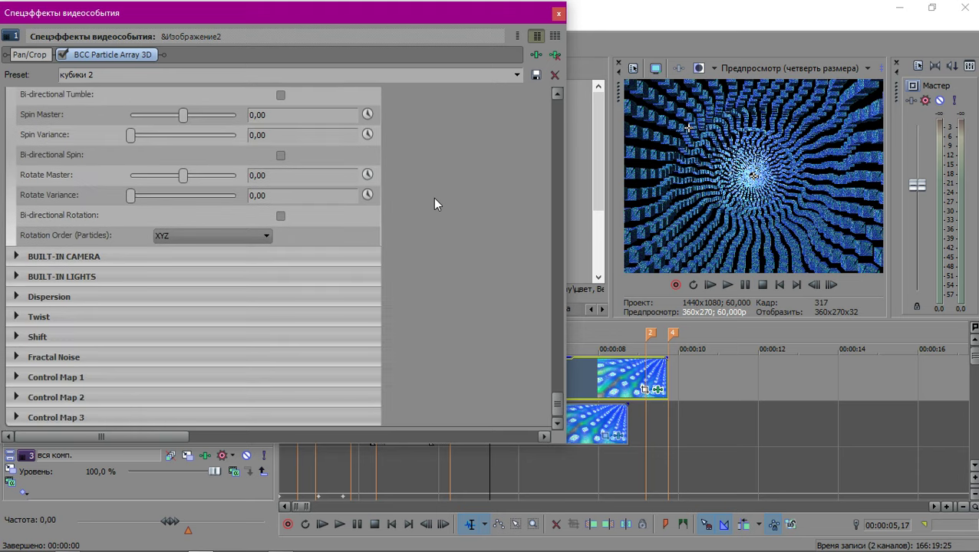
scroll(434, 205, up, 18)
scroll(435, 199, up, 11)
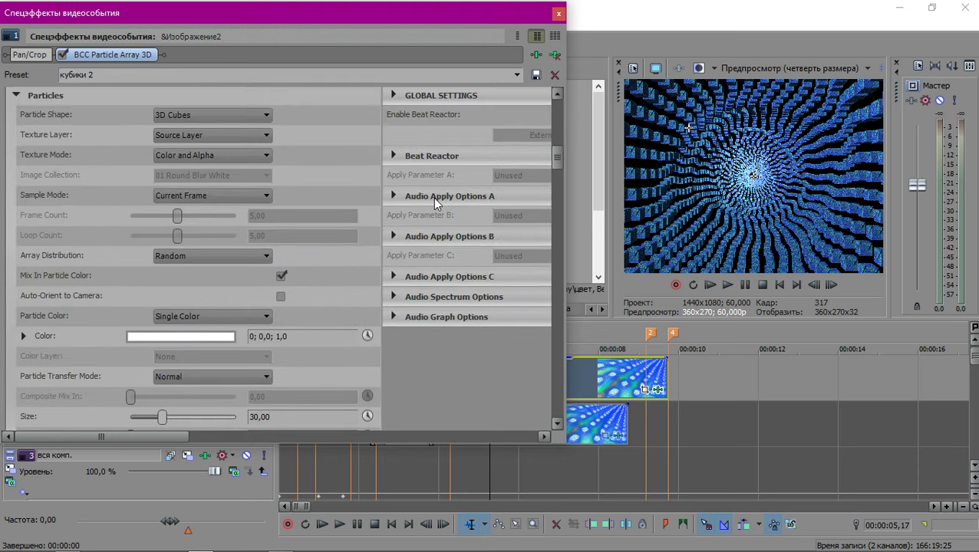
scroll(433, 197, up, 2)
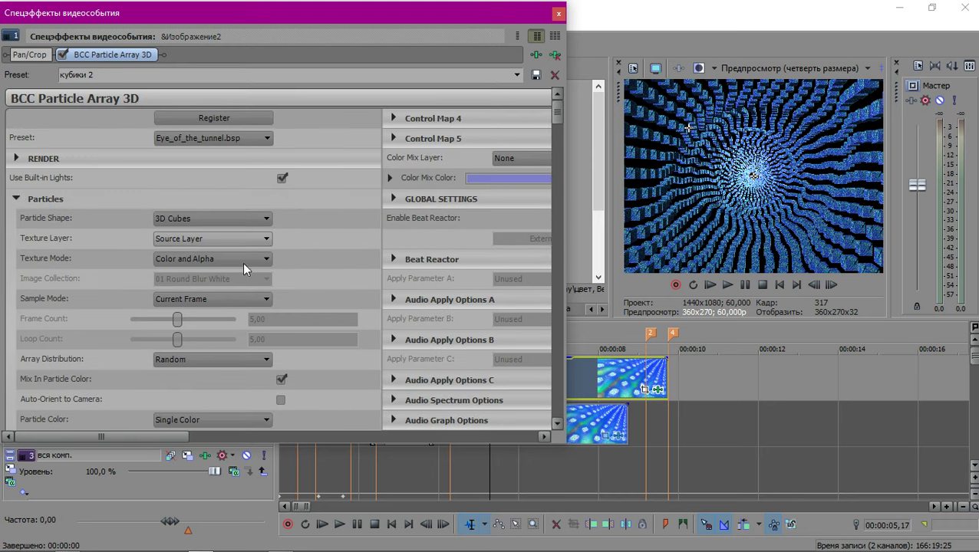
Expand the Array settings of the particle effect and set Array Layout to Random Sphere.
scroll(421, 242, down, 10)
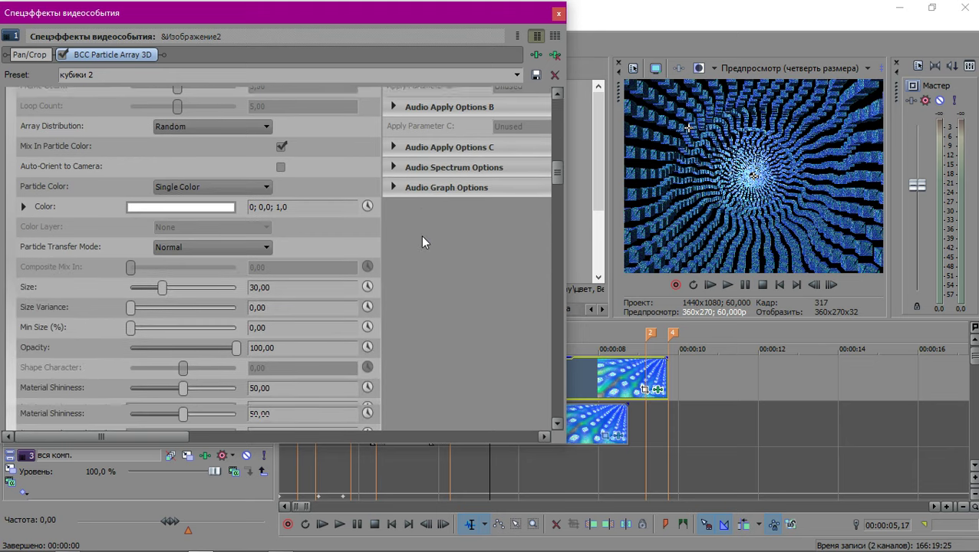
scroll(421, 240, down, 2)
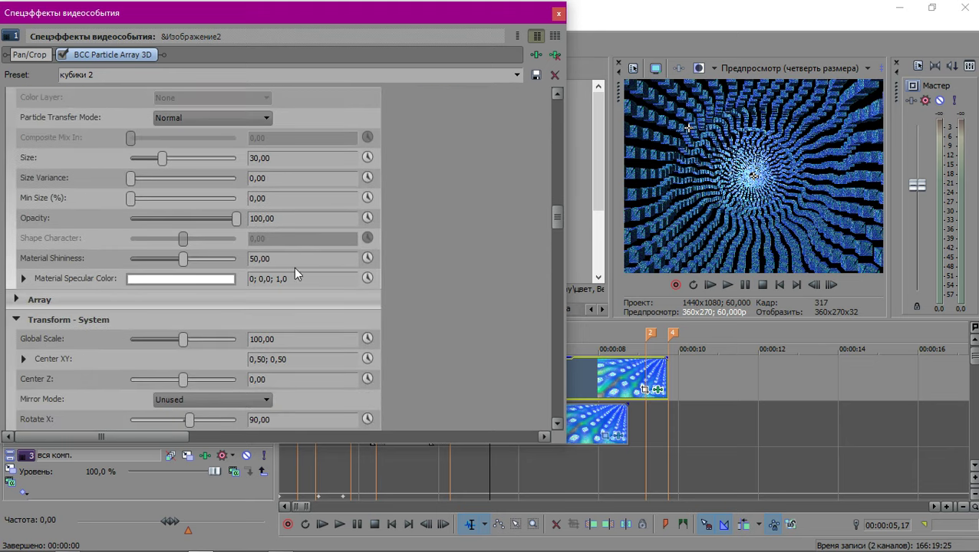
click(17, 300)
scroll(429, 237, down, 5)
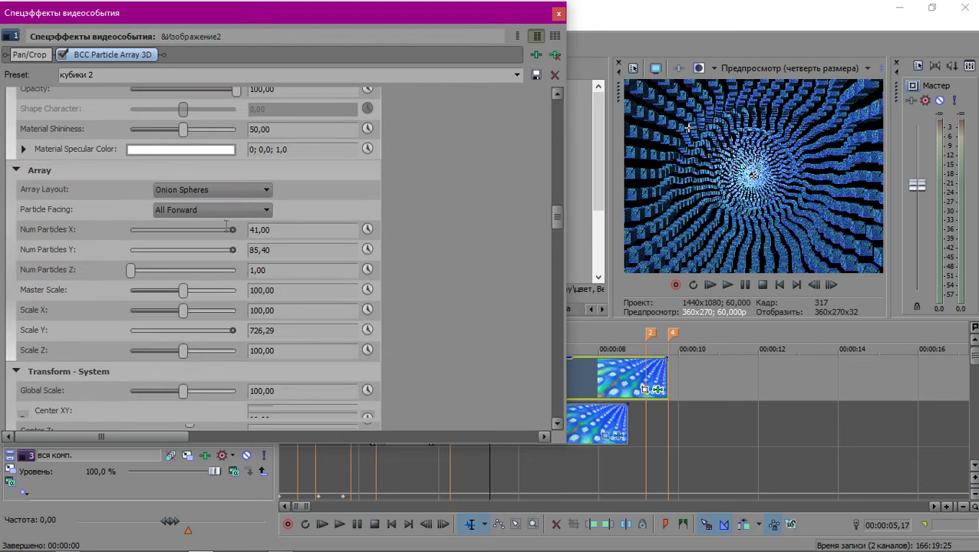
click(201, 190)
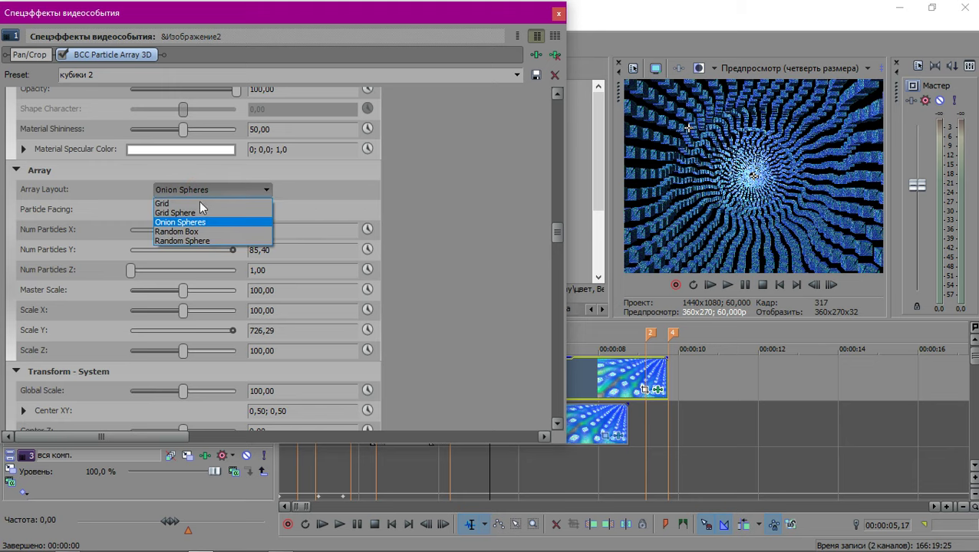
click(182, 239)
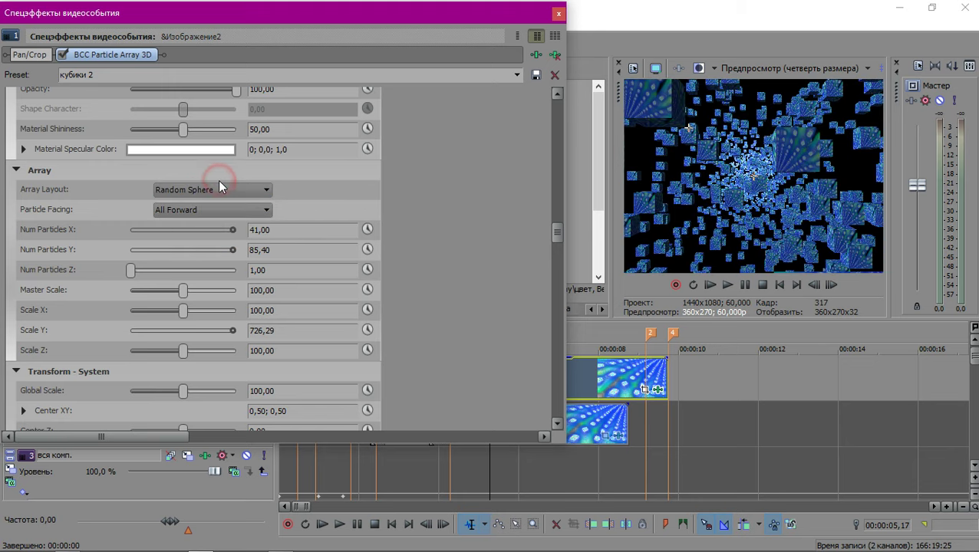
Set Num Particles X and Num Particles Y of the array to 10,00.
scroll(414, 177, down, 1)
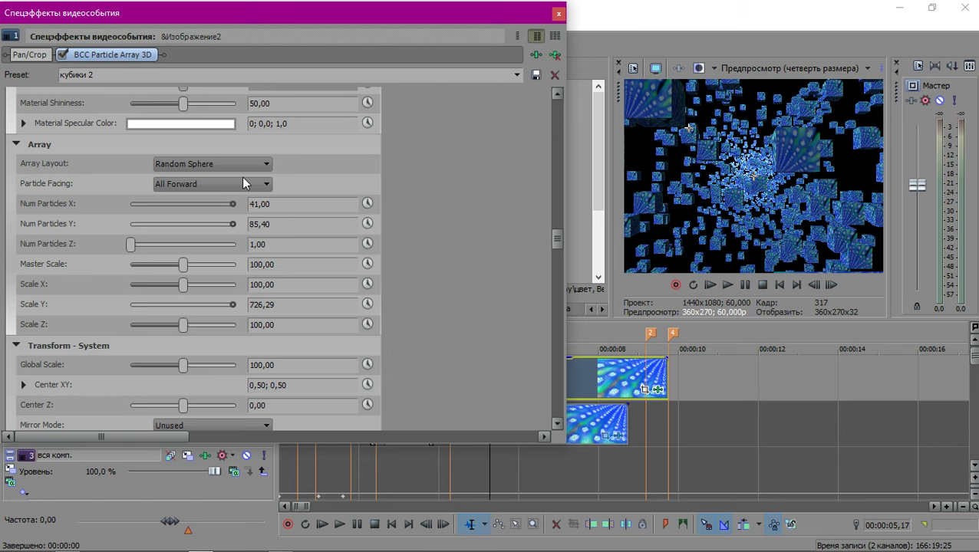
click(296, 204)
text(1)
click(291, 220)
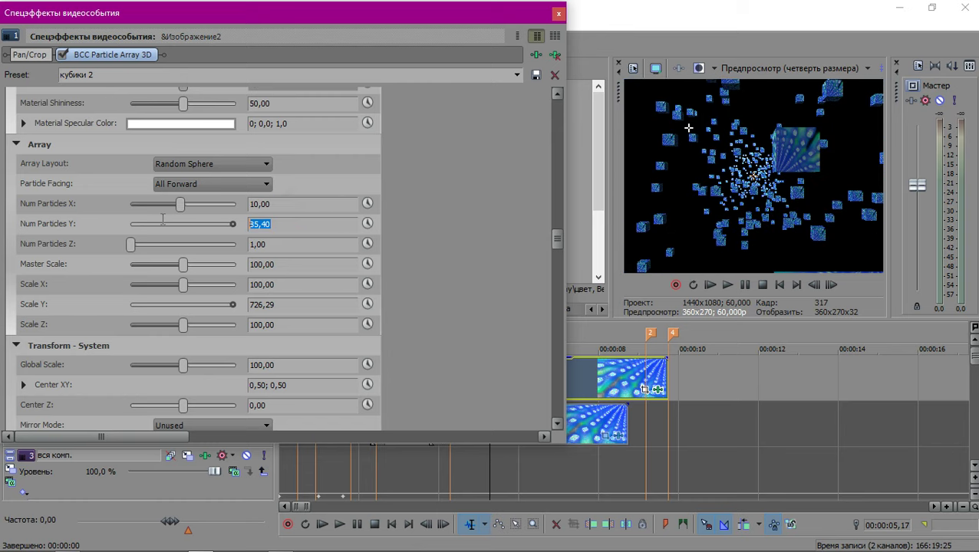
key(Return)
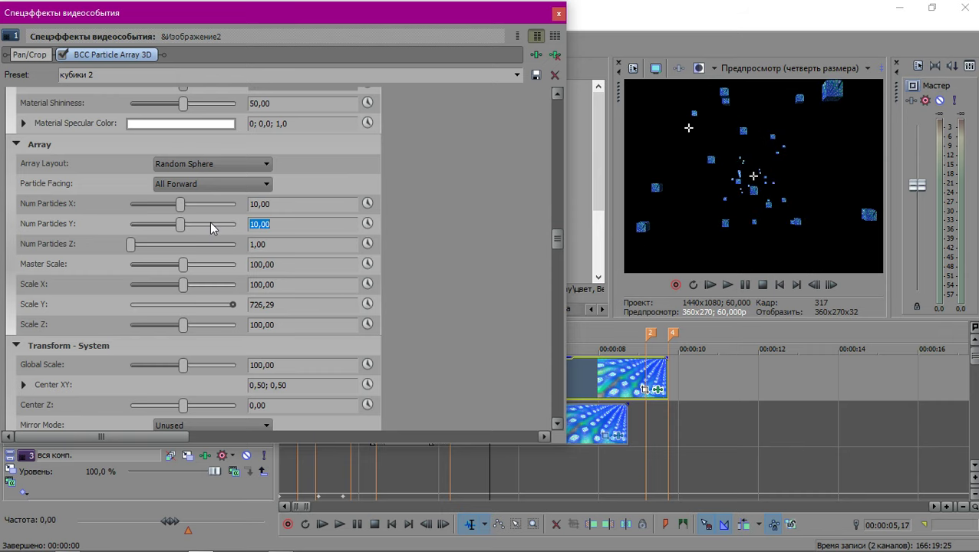
Set Num Particles Z of the array to 3,00.
click(311, 241)
drag(133, 248, 146, 247)
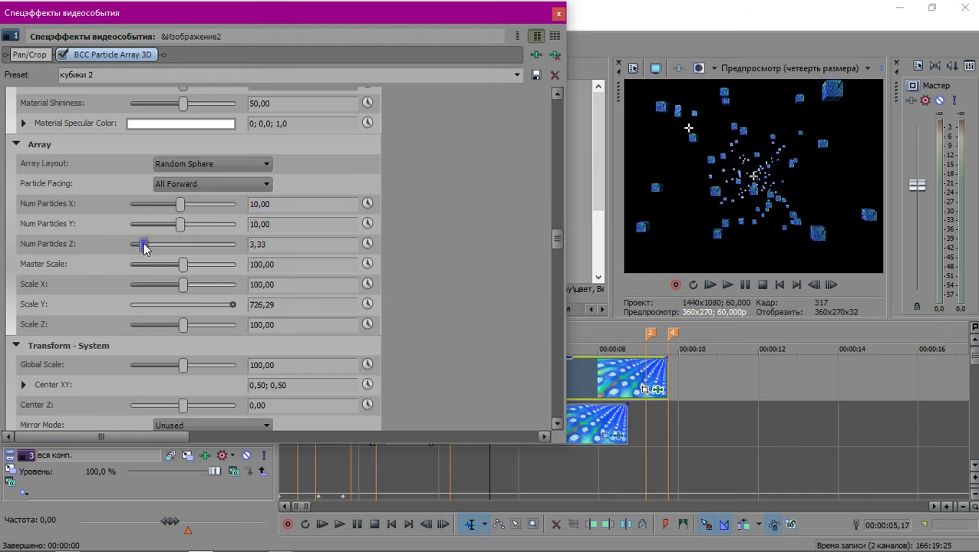
drag(284, 253, 115, 246)
text(3)
click(287, 262)
Reduce the array's Scale X, Scale Y and Scale Z to 0,01 each.
scroll(414, 222, down, 2)
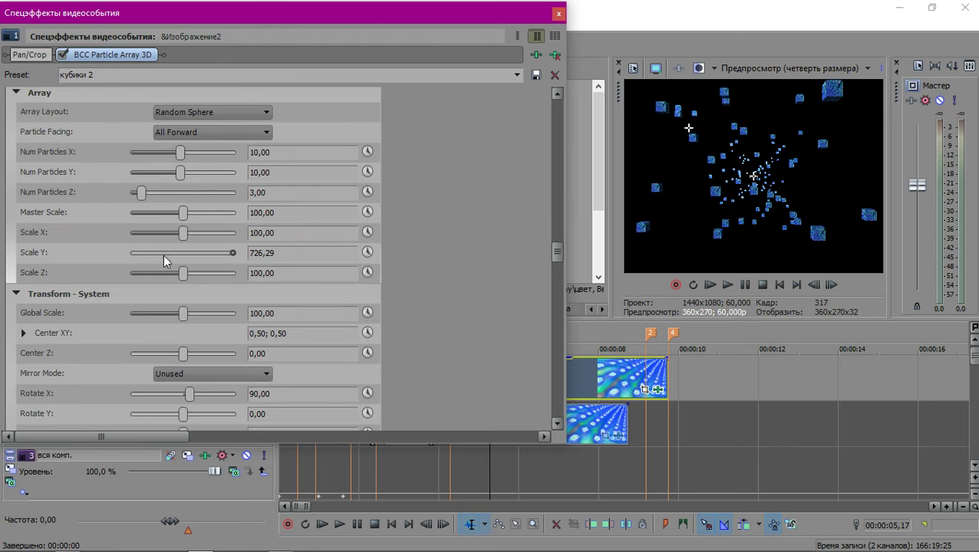
drag(162, 254, 182, 254)
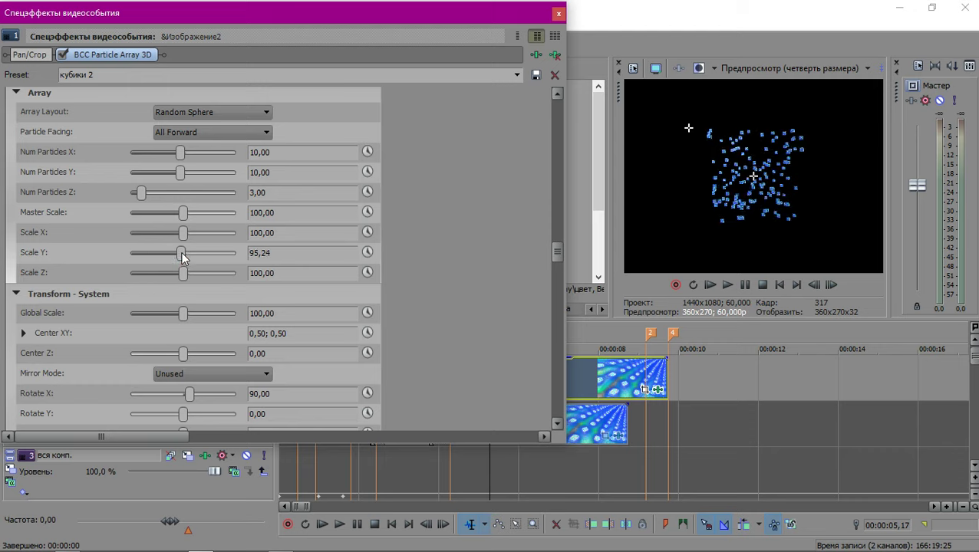
drag(112, 258, 112, 257)
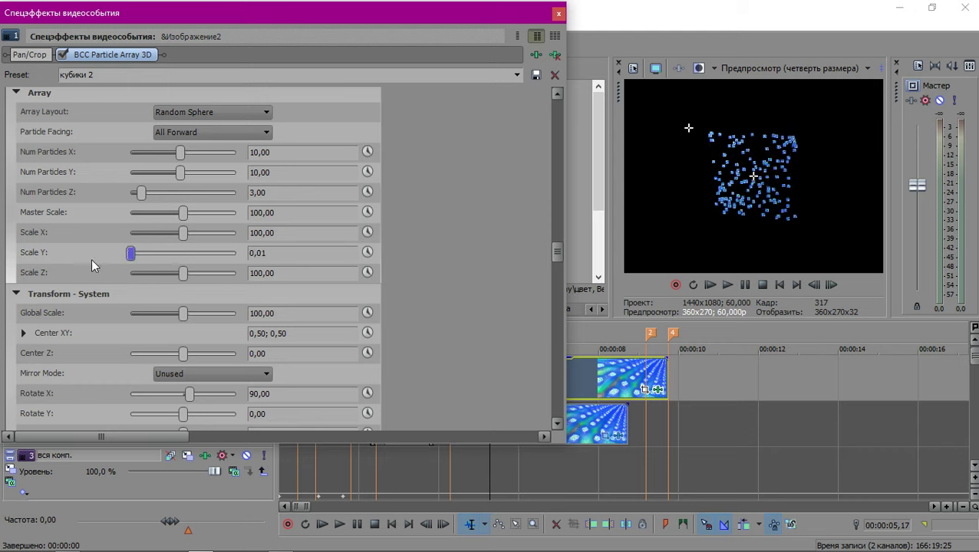
click(136, 233)
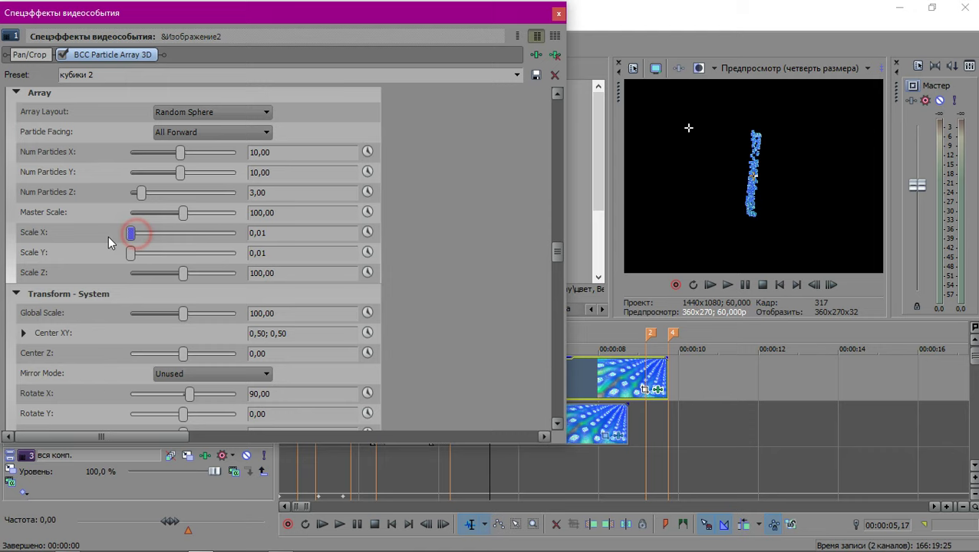
click(136, 273)
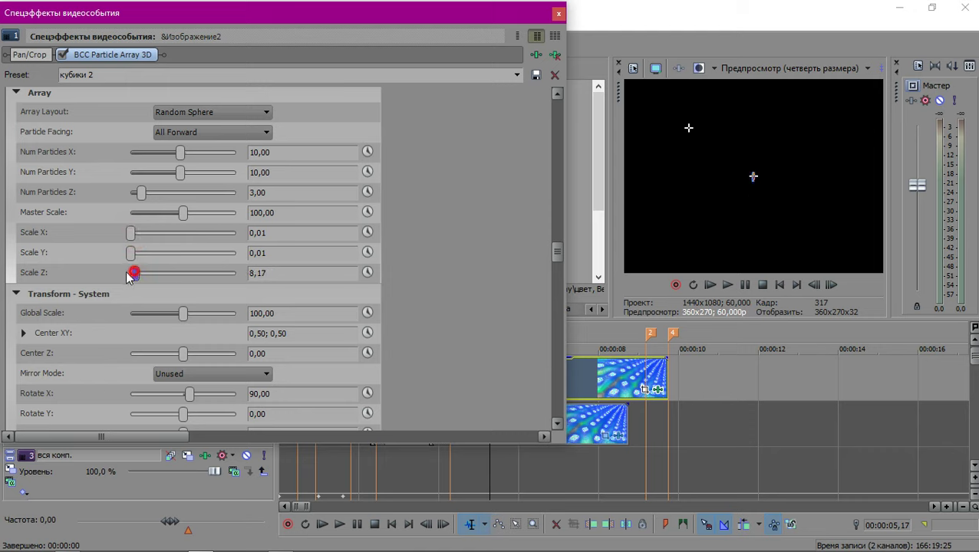
drag(132, 273, 100, 273)
Shrink the effects window to uncover the timeline and place the playhead at the start of the track 1 clip &Изображение2.
click(627, 407)
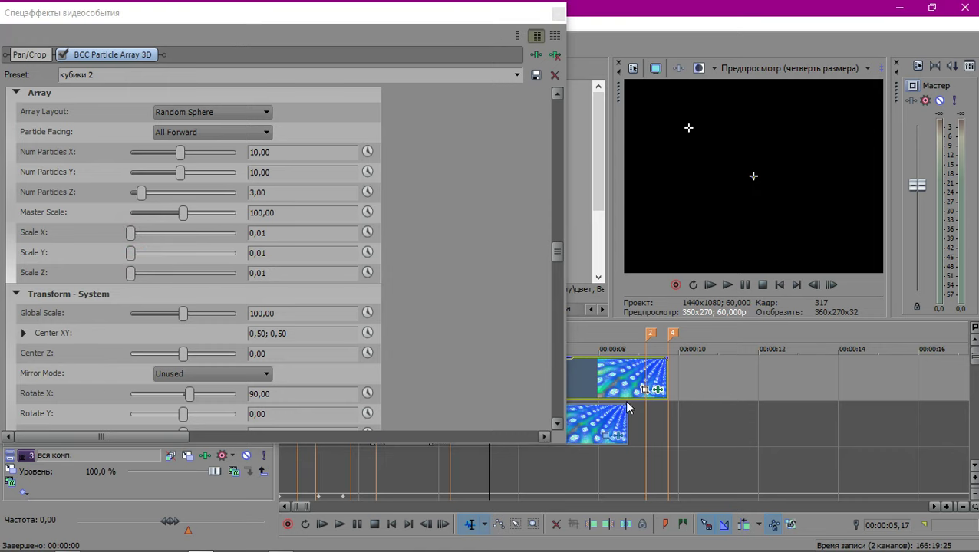
drag(563, 441, 461, 354)
scroll(575, 403, up, 3)
click(560, 377)
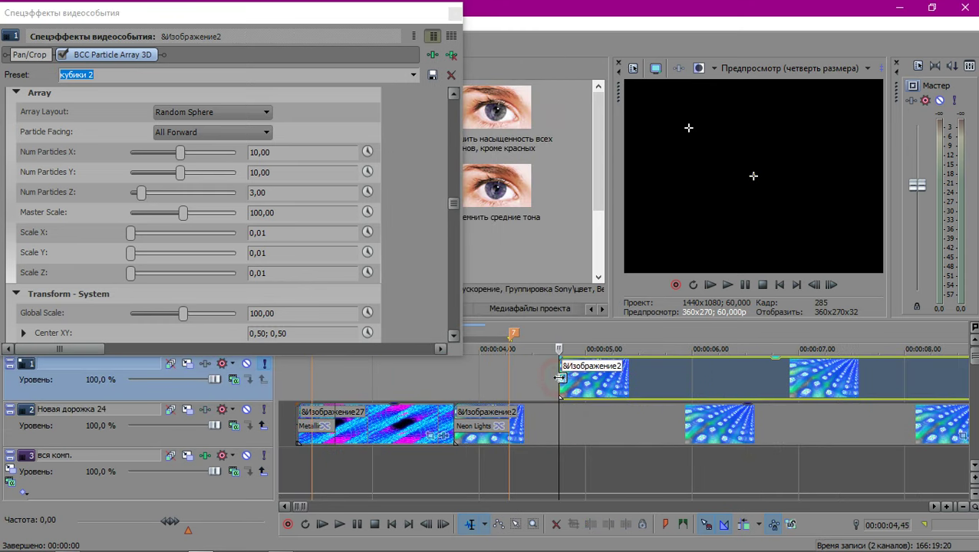
Play back the timeline around the start of the track 1 clip to judge its timing against the sound.
key(space)
scroll(560, 376, down, 2)
click(459, 376)
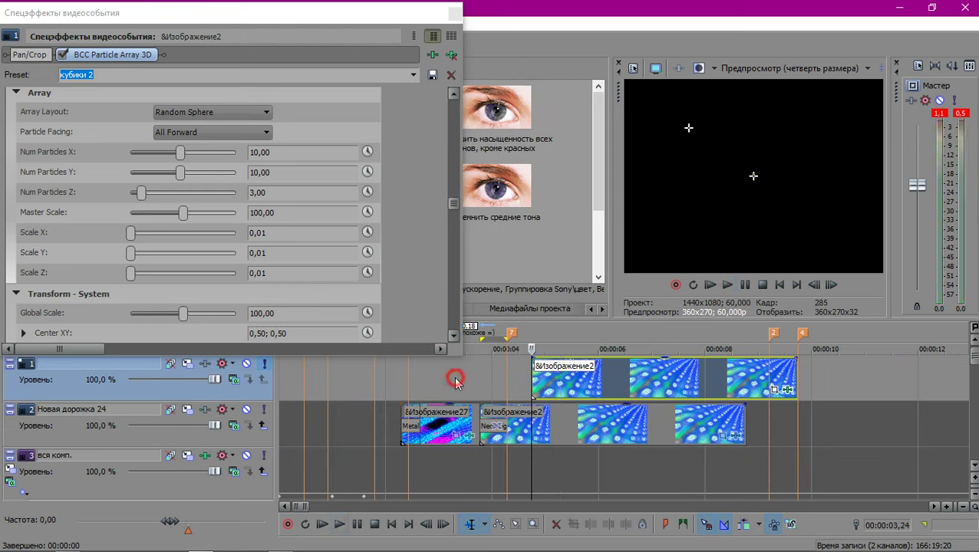
click(532, 369)
scroll(530, 368, up, 3)
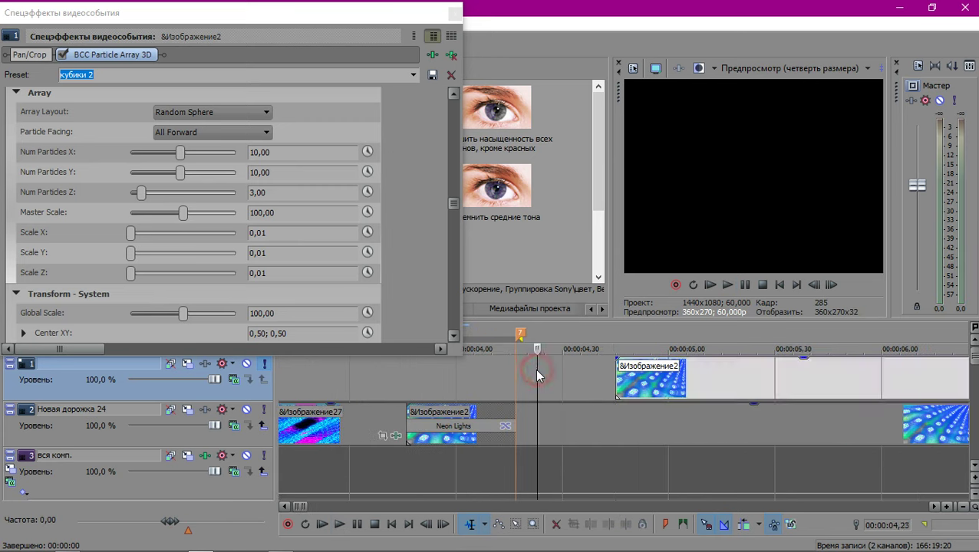
Cue the sound burst near the end of audio track 13's clip and move the track 1 clip to start there, at 00:00:04,39.
scroll(587, 417, down, 5)
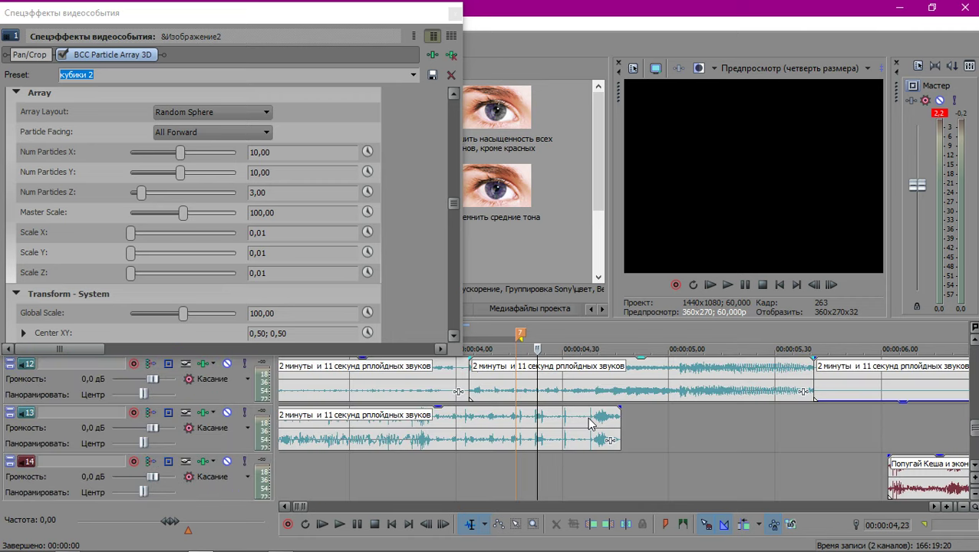
click(587, 422)
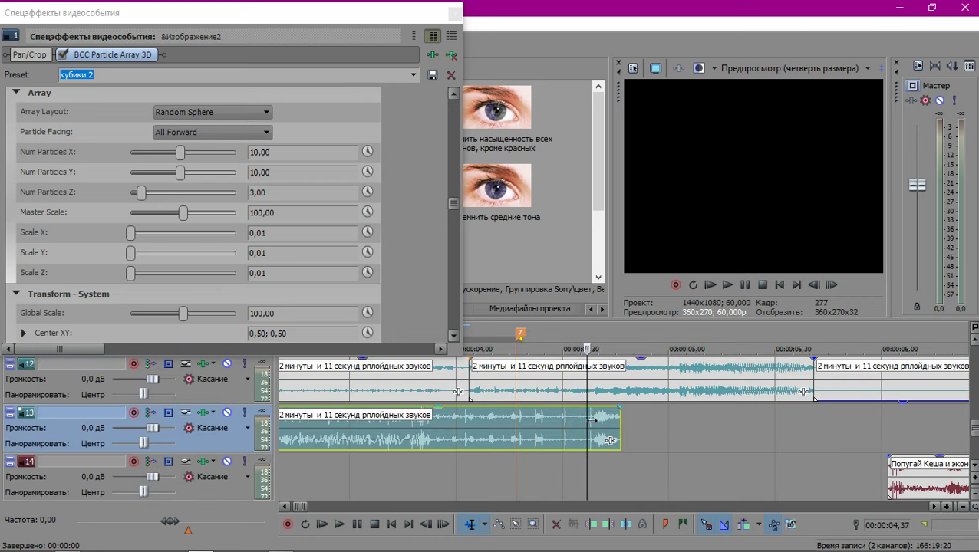
click(244, 414)
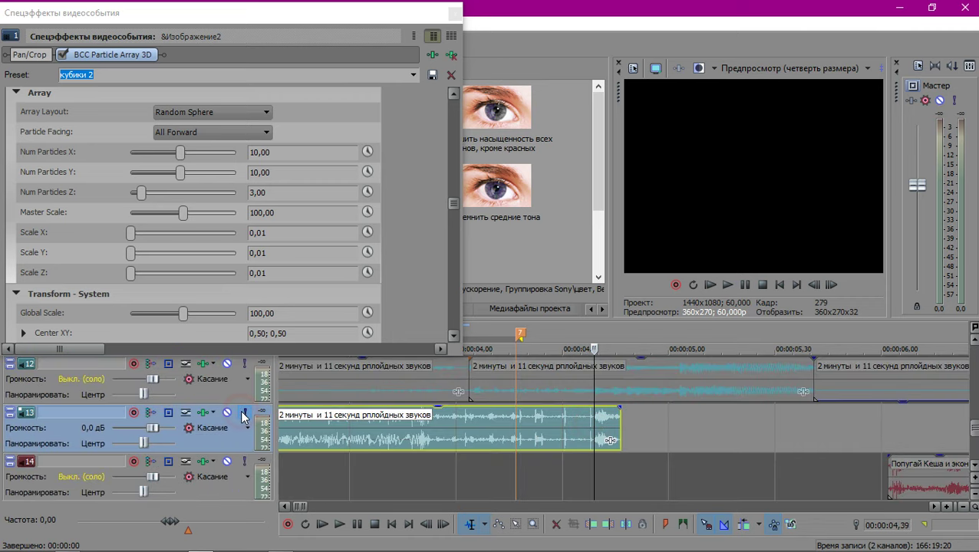
click(244, 413)
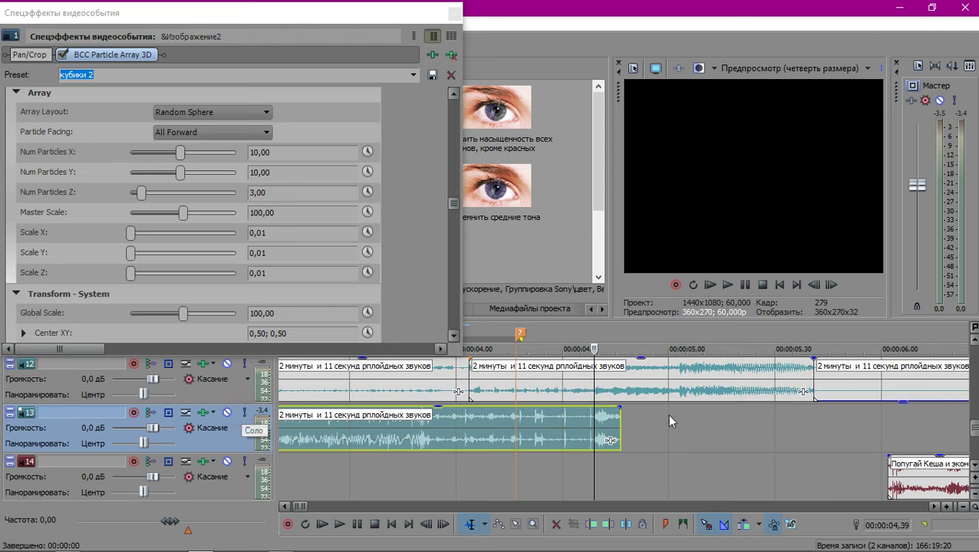
scroll(646, 390, up, 5)
mouse_move(628, 391)
mouse_down()
mouse_move(608, 388)
mouse_move(631, 384)
mouse_up()
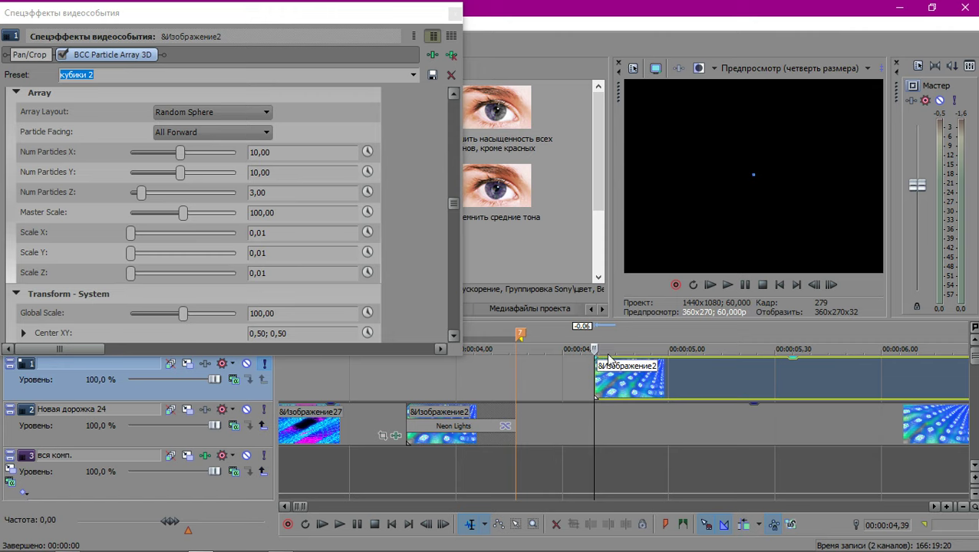
Enable keyframe animation for the array's Scale X, Scale Y and Scale Z, and narrow the effects window to uncover the preview.
click(364, 246)
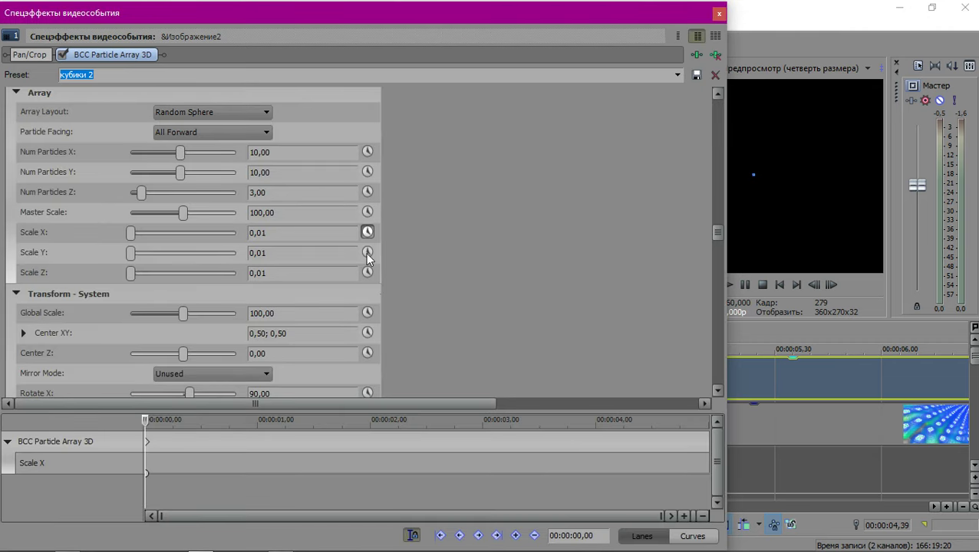
click(368, 253)
click(368, 272)
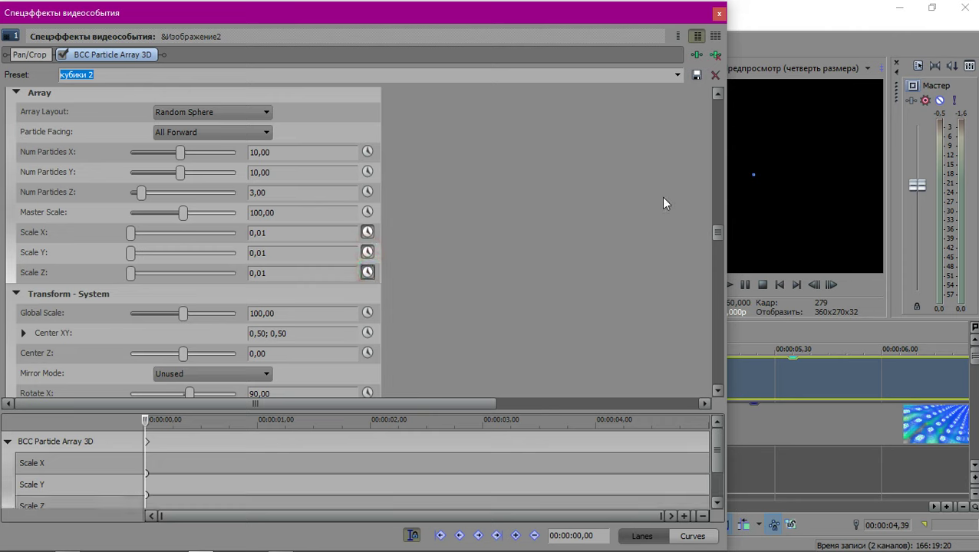
drag(733, 176, 546, 178)
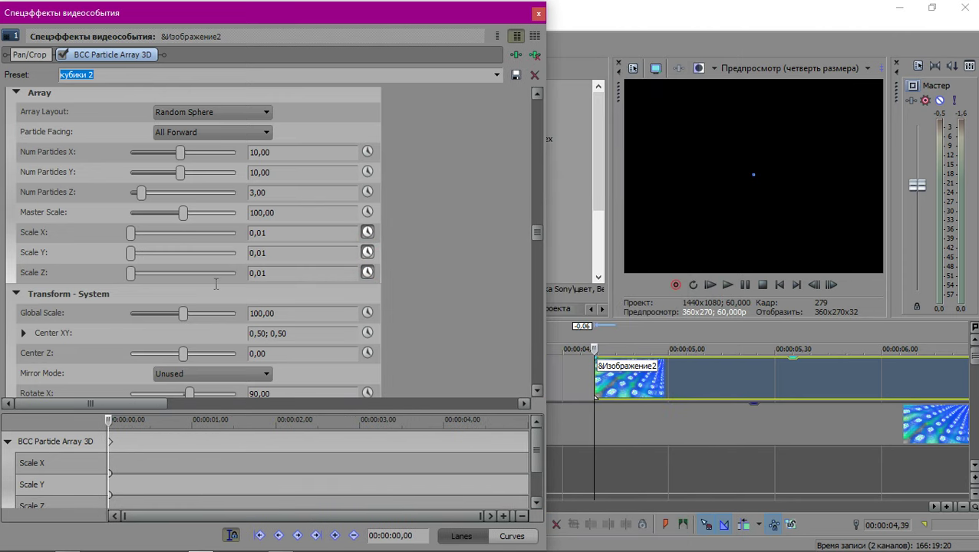
drag(135, 277, 163, 279)
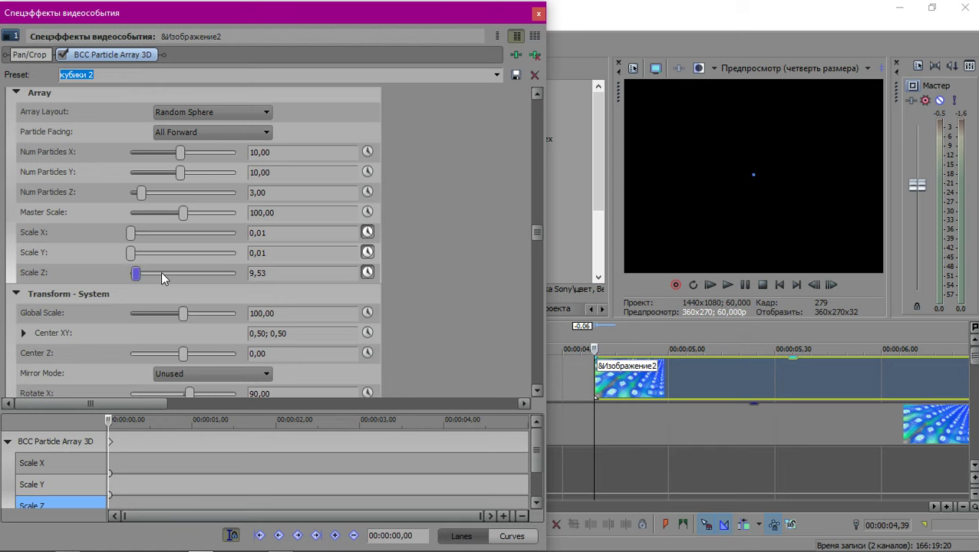
click(201, 254)
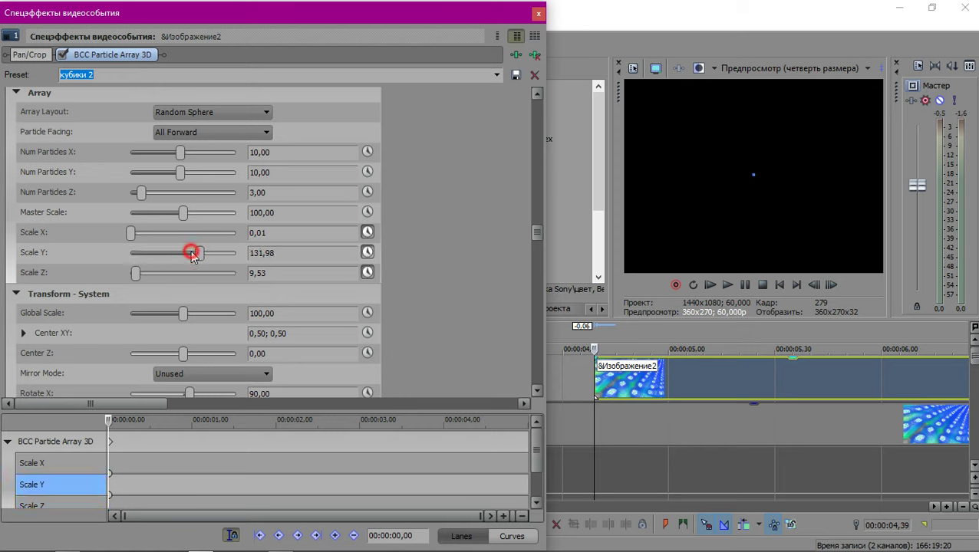
drag(192, 255, 190, 254)
Set the particle array's Scale Y and Scale Z to 0 at the clip's first keyframe.
click(304, 257)
double_click(285, 253)
text(0)
double_click(306, 273)
text(0)
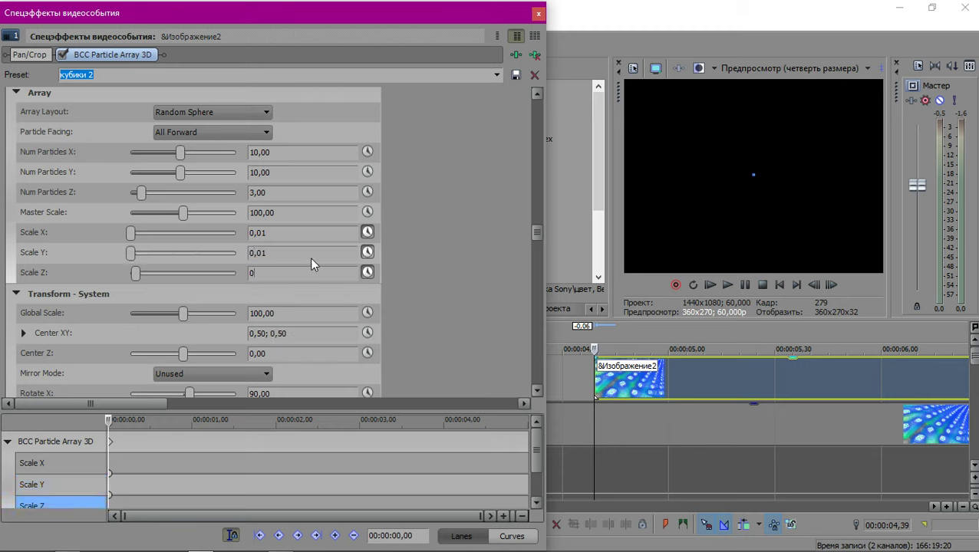
click(311, 255)
Play from the start of the track 1 clip and stop the playhead at 00:00:04,42.
scroll(666, 400, up, 5)
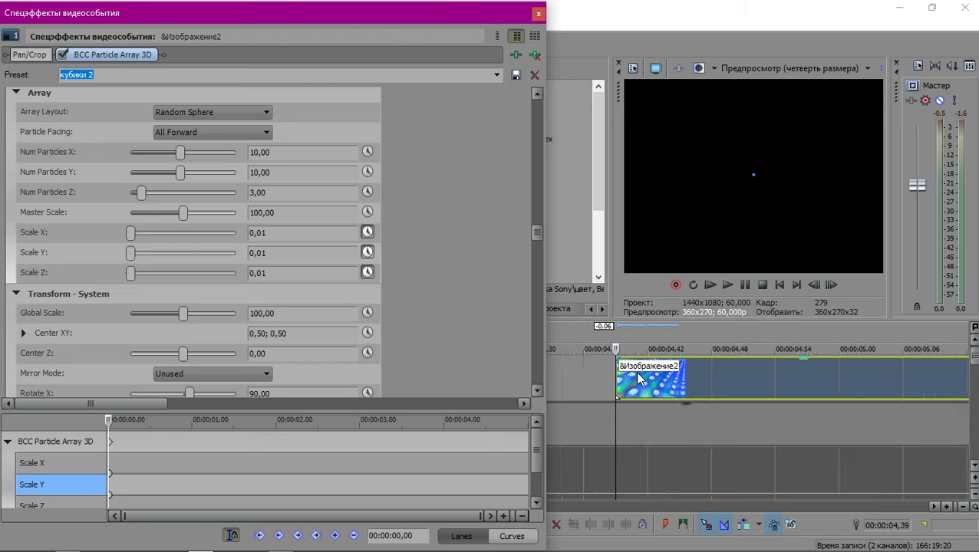
click(619, 369)
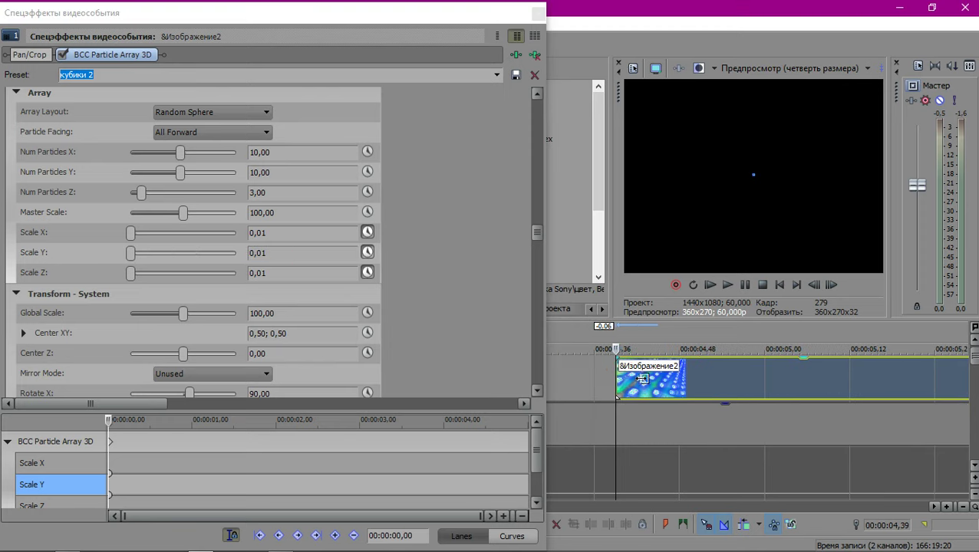
key(space)
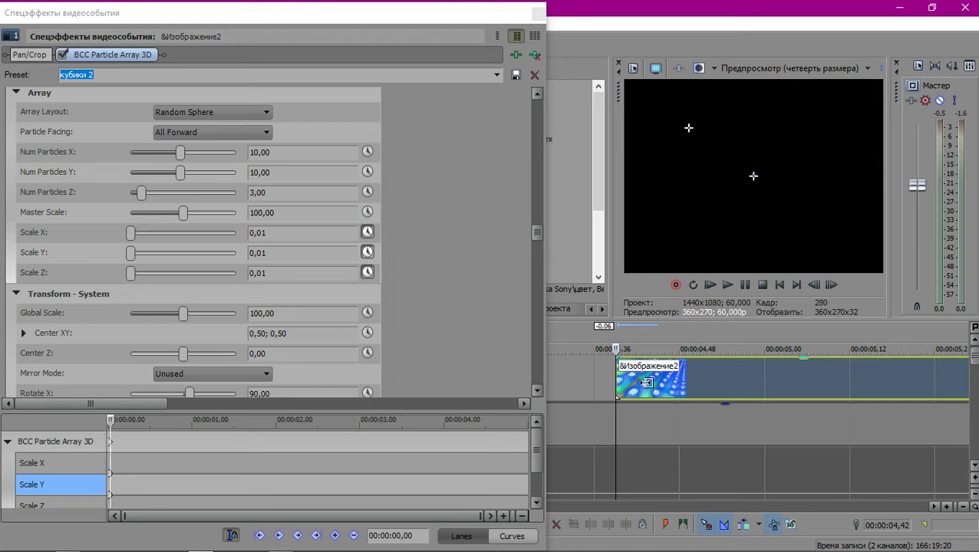
scroll(656, 426, down, 1)
mouse_move(609, 551)
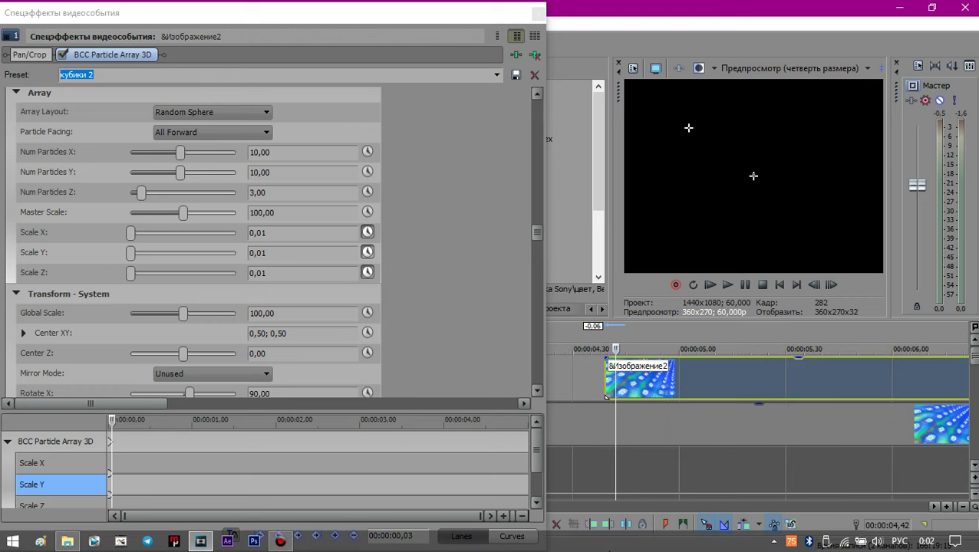
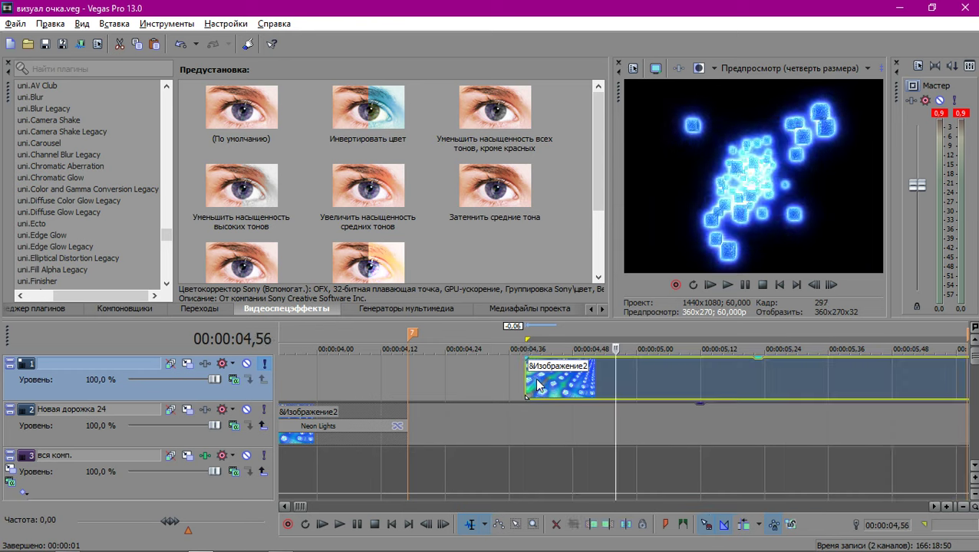
Play back the section from the track 1 clip's start to marker 8 to review the expansion's timing.
scroll(521, 369, down, 5)
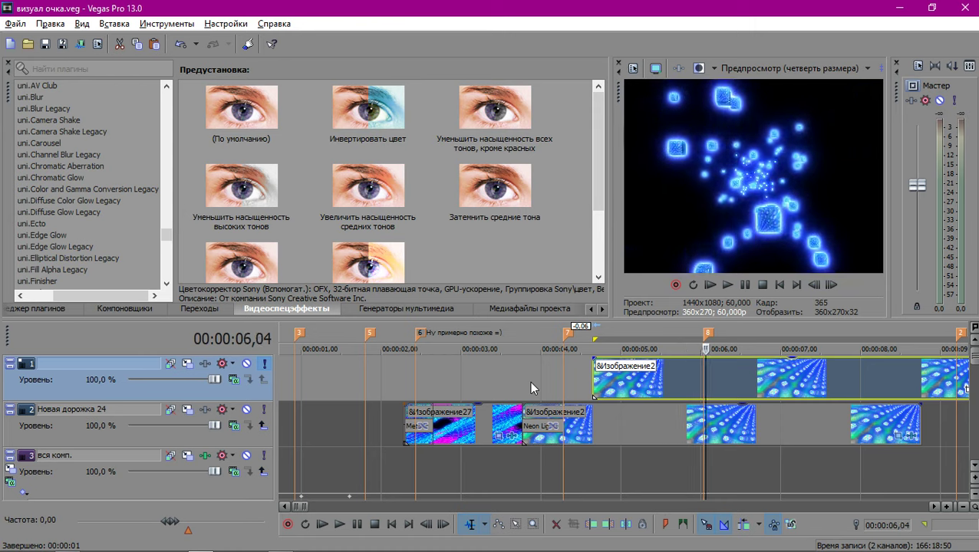
key(space)
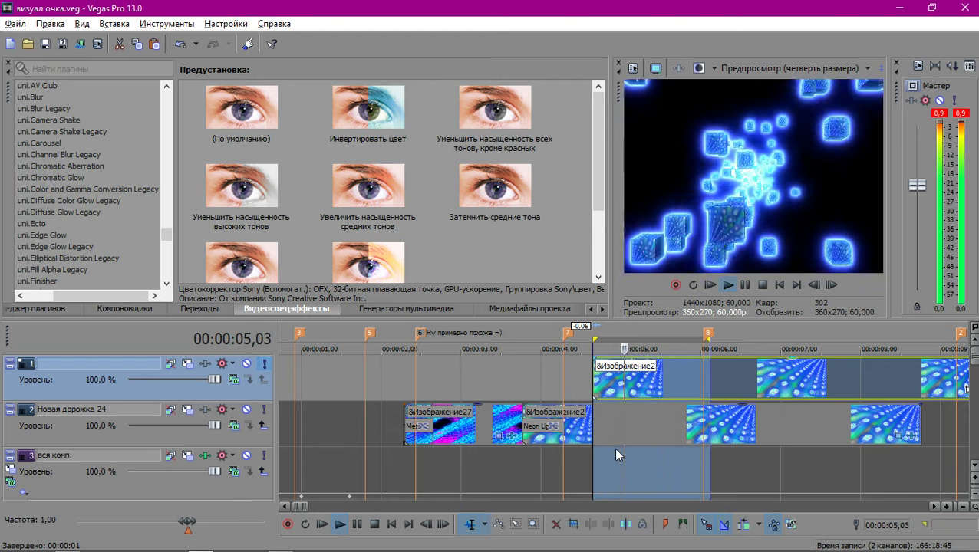
scroll(645, 445, up, 4)
scroll(643, 443, down, 5)
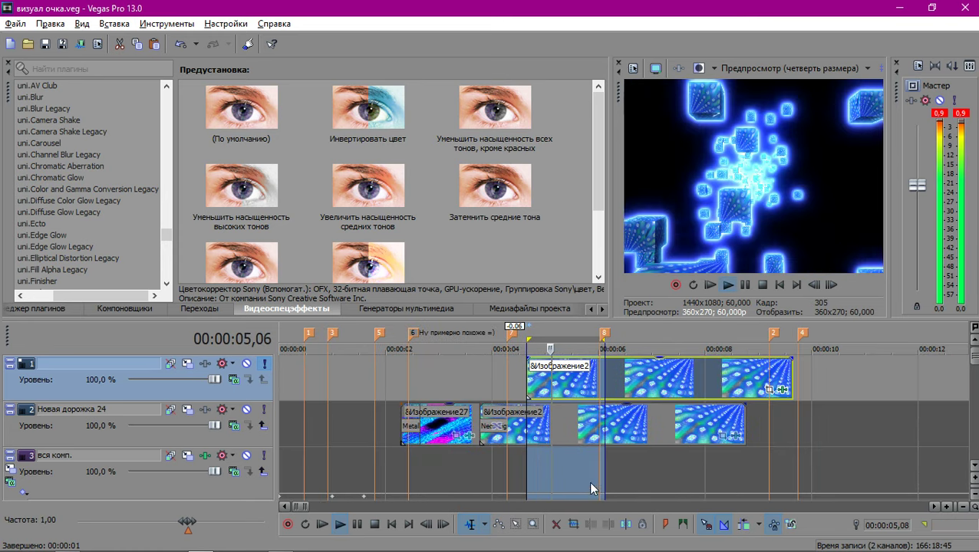
scroll(579, 414, up, 3)
key(space)
Move the track 1 clip &Изображение2 earlier to start at 00:00:04,28 and cue the playhead at its start.
drag(579, 362, 549, 363)
double_click(550, 362)
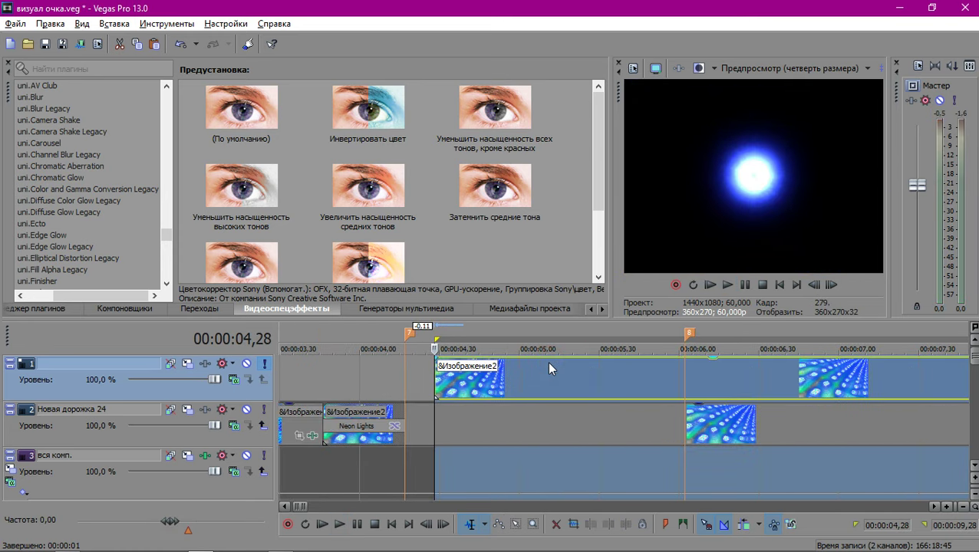
scroll(548, 365, down, 3)
click(612, 372)
scroll(614, 372, up, 3)
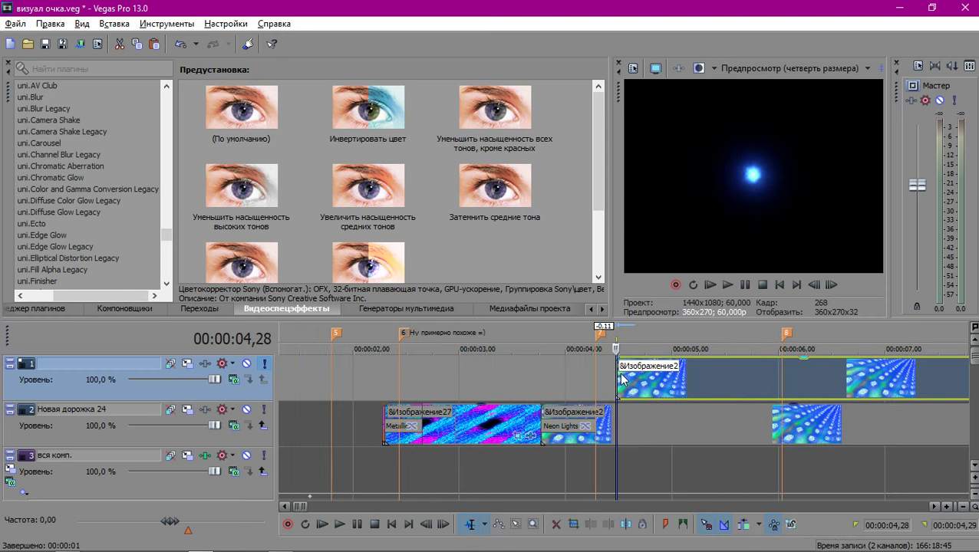
Play the opening of the moved track 1 clip repeatedly to check the particle expansion against the sound.
key(space)
click(614, 369)
key(space)
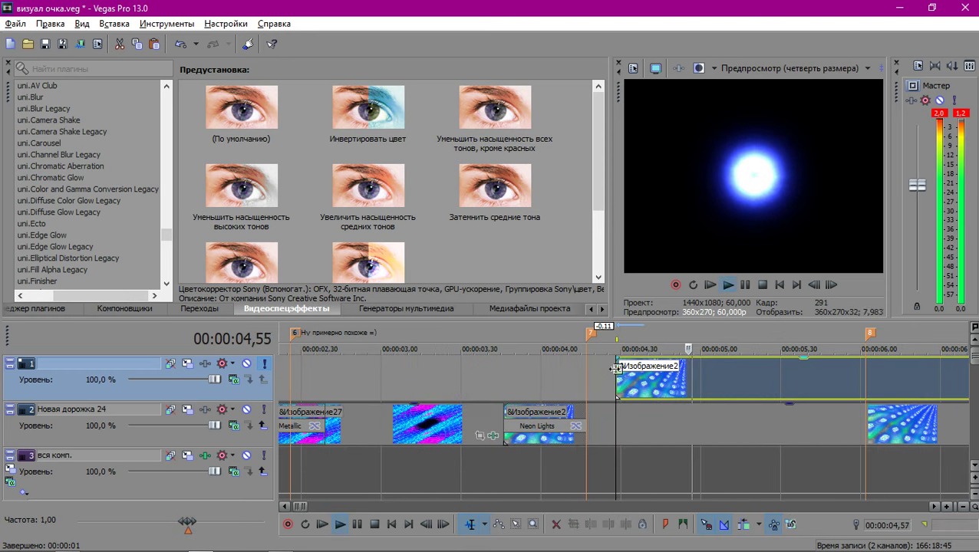
key(space)
key(space)
scroll(620, 378, up, 3)
key(space)
key(space)
scroll(602, 382, down, 2)
key(space)
key(space)
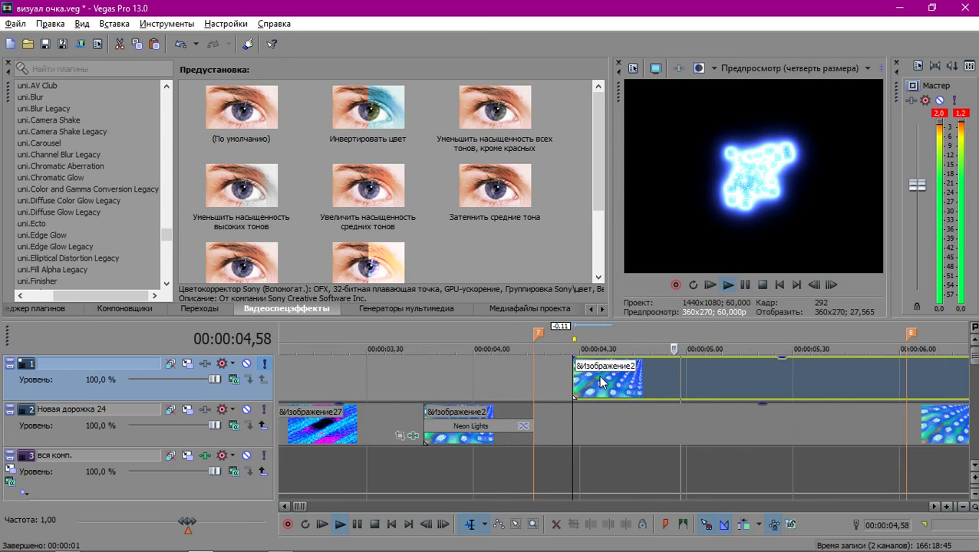
key(space)
key(space)
key(space)
key(space)
scroll(601, 381, down, 3)
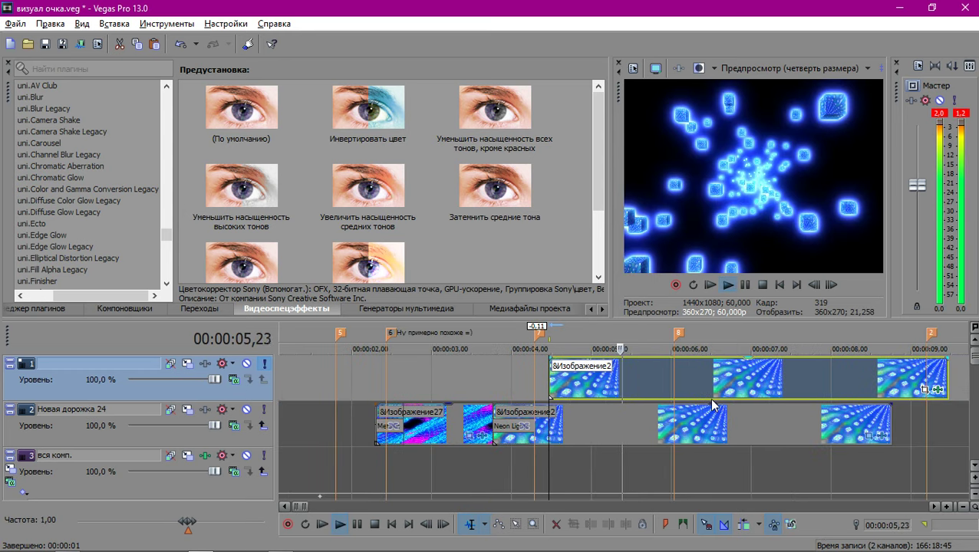
Place the playhead on the track 1 clip at marker 8, 00:00:06,02, and save the project.
click(679, 377)
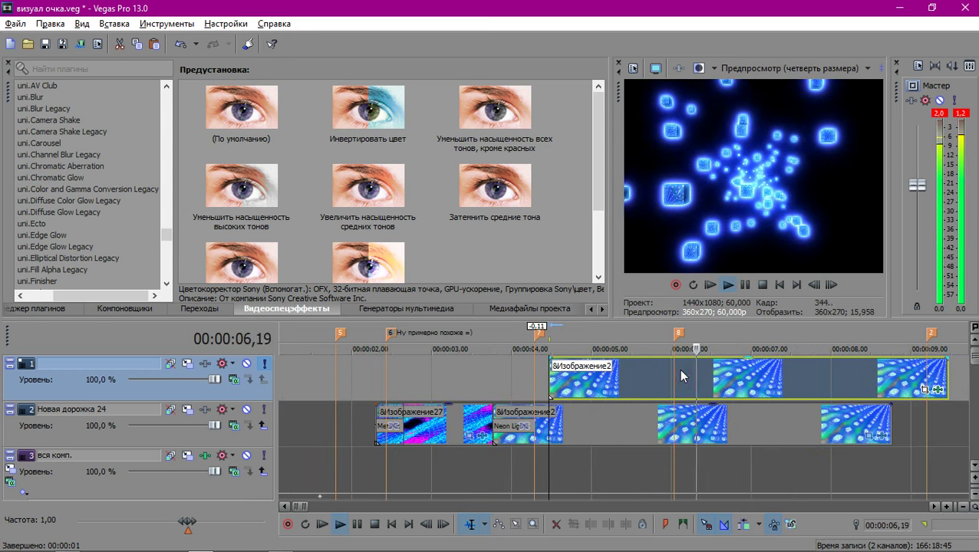
click(678, 368)
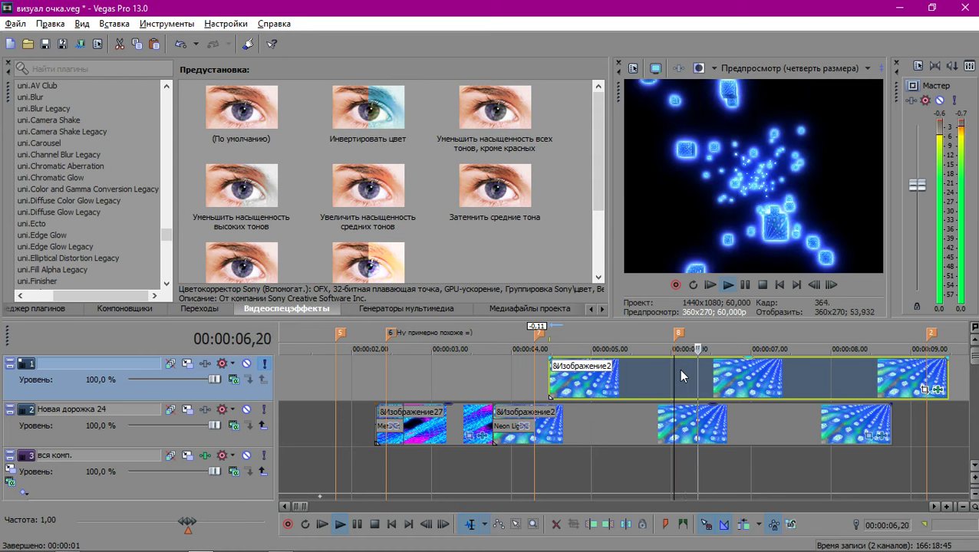
key(space)
key(ctrl+s)
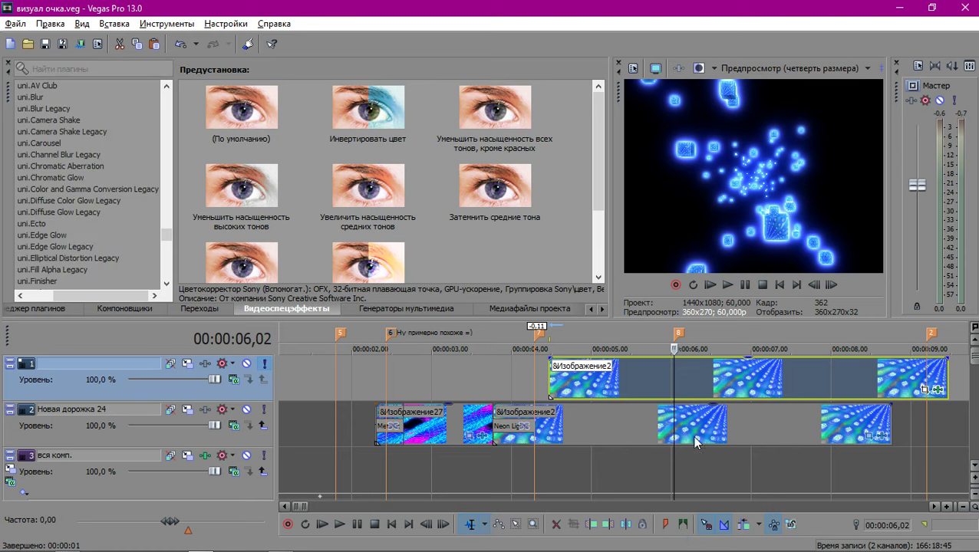
Turn off Solo on track 1, the 2 ленты group with its two ribbon tracks, and track 10.
scroll(693, 433, down, 5)
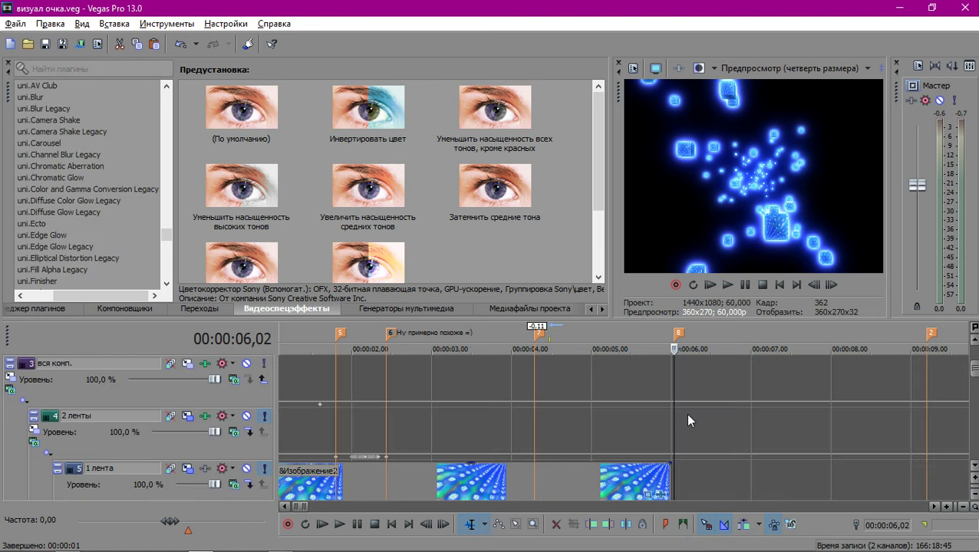
scroll(675, 414, up, 5)
click(263, 363)
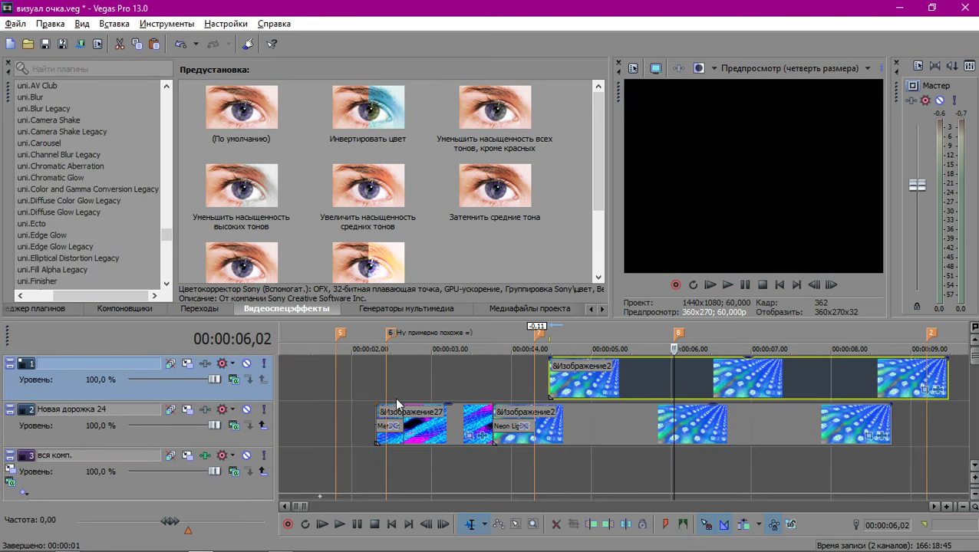
scroll(432, 399, down, 4)
scroll(433, 399, up, 4)
scroll(349, 400, down, 4)
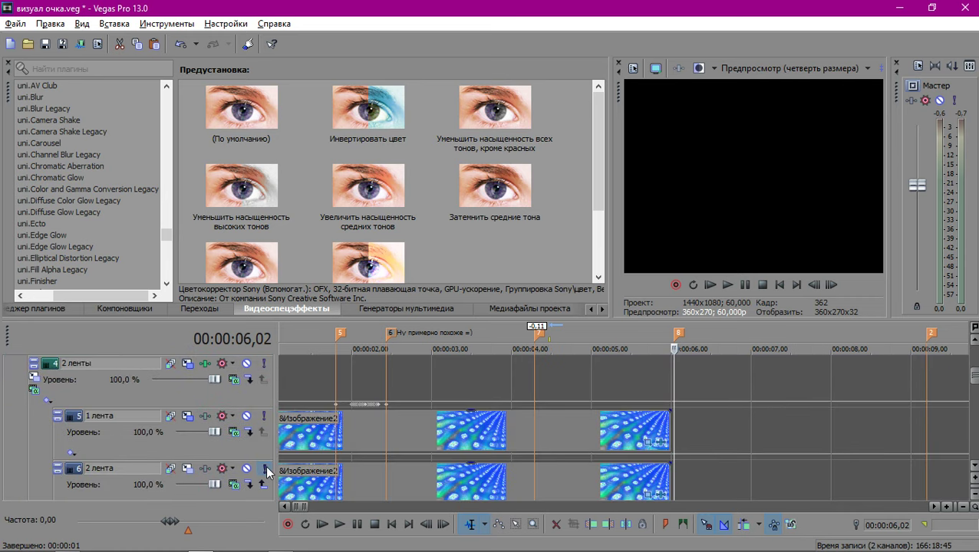
scroll(380, 404, down, 8)
scroll(359, 404, up, 10)
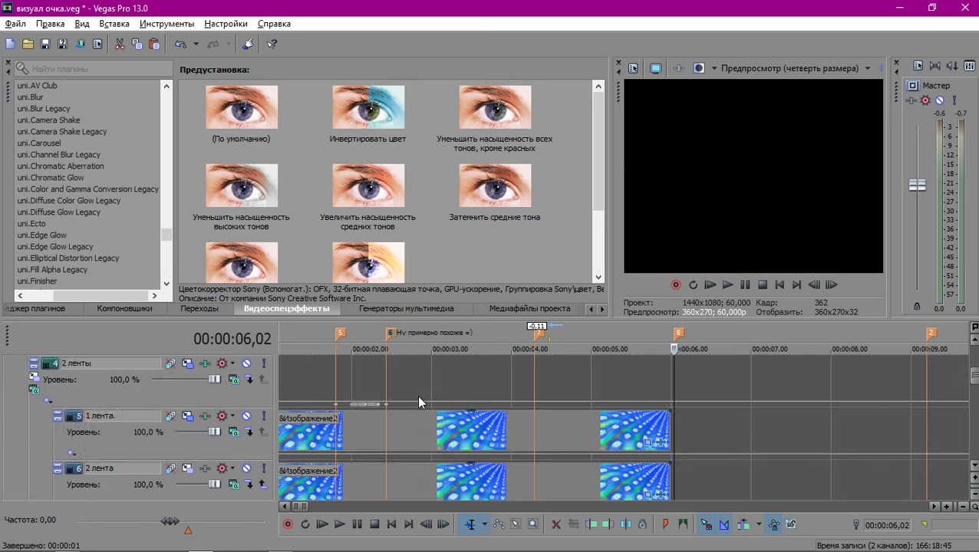
scroll(305, 405, down, 6)
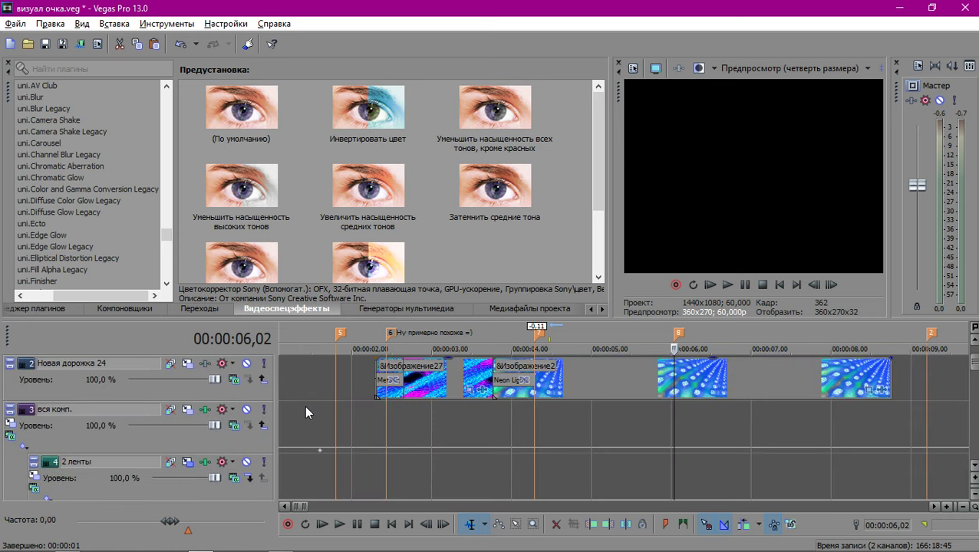
scroll(299, 416, down, 1)
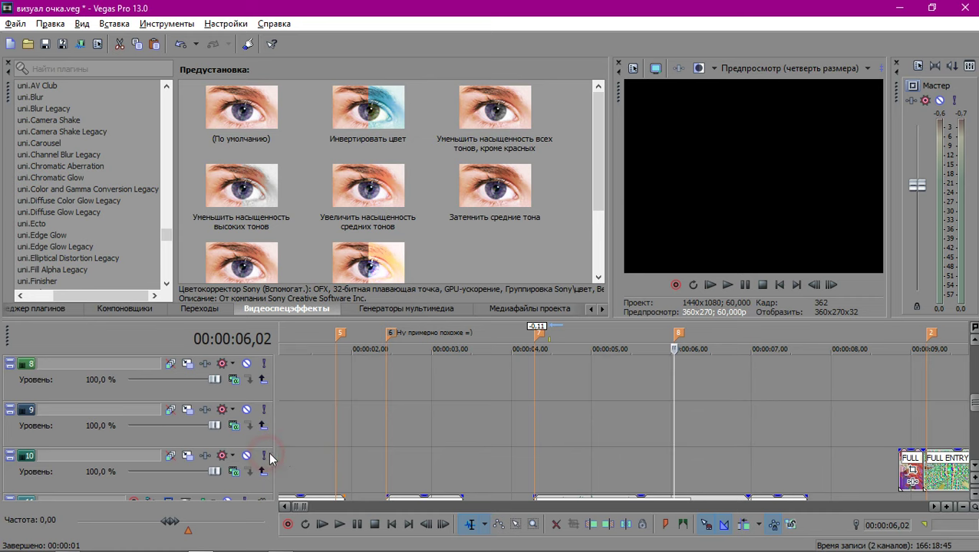
scroll(652, 403, down, 2)
scroll(719, 393, up, 9)
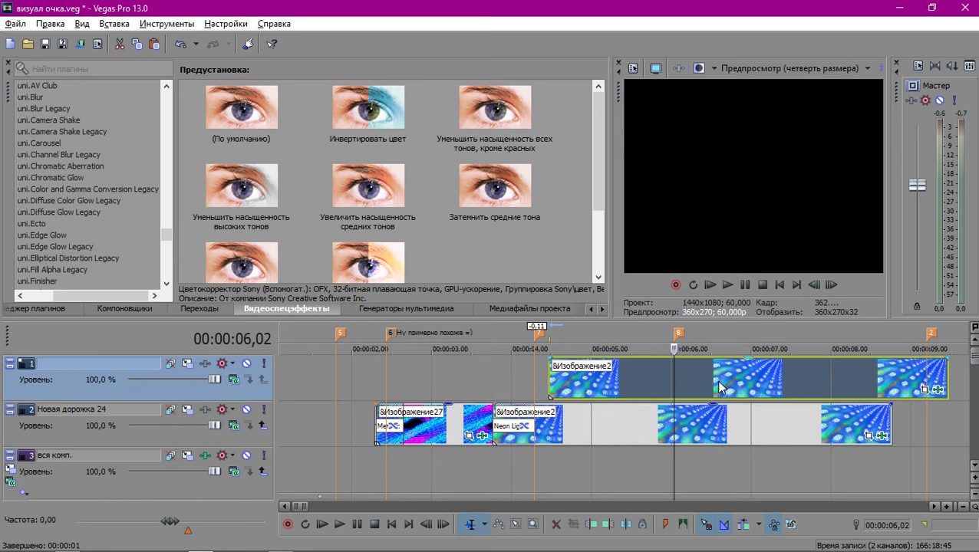
Add the project media Попугай Кеша и экономический кризис _ RYTP to track 1 after the existing clip, starting at 00:00:13,15.
scroll(716, 380, down, 5)
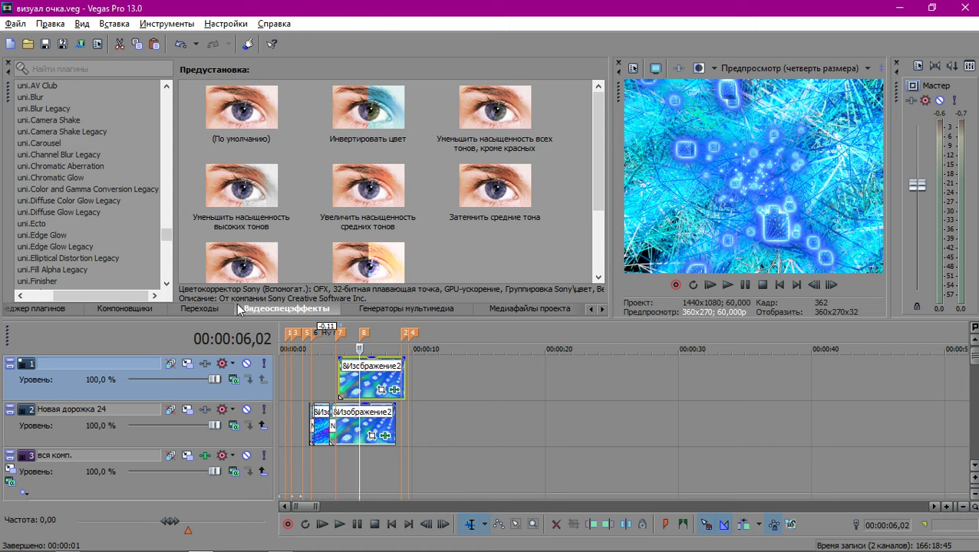
click(513, 312)
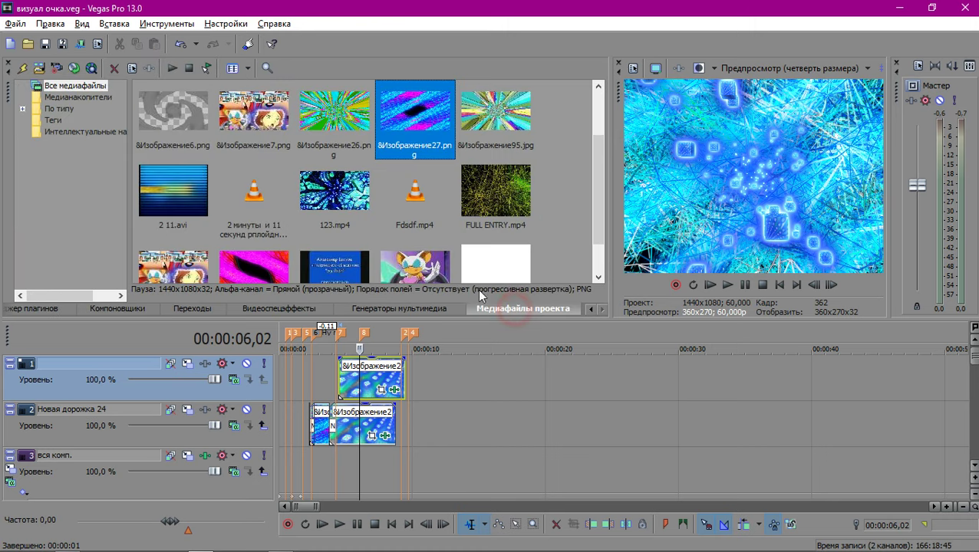
scroll(246, 144, down, 1)
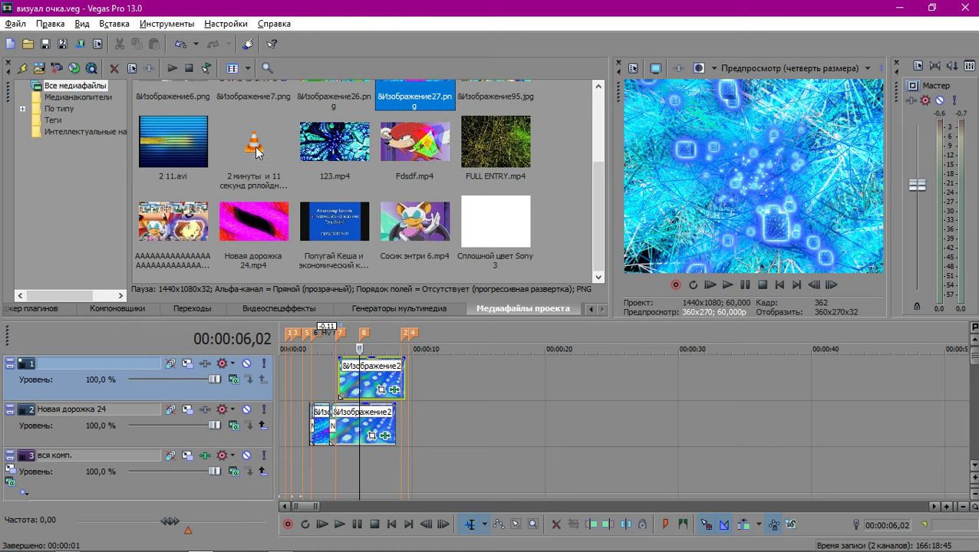
drag(354, 233, 456, 380)
scroll(478, 370, down, 1)
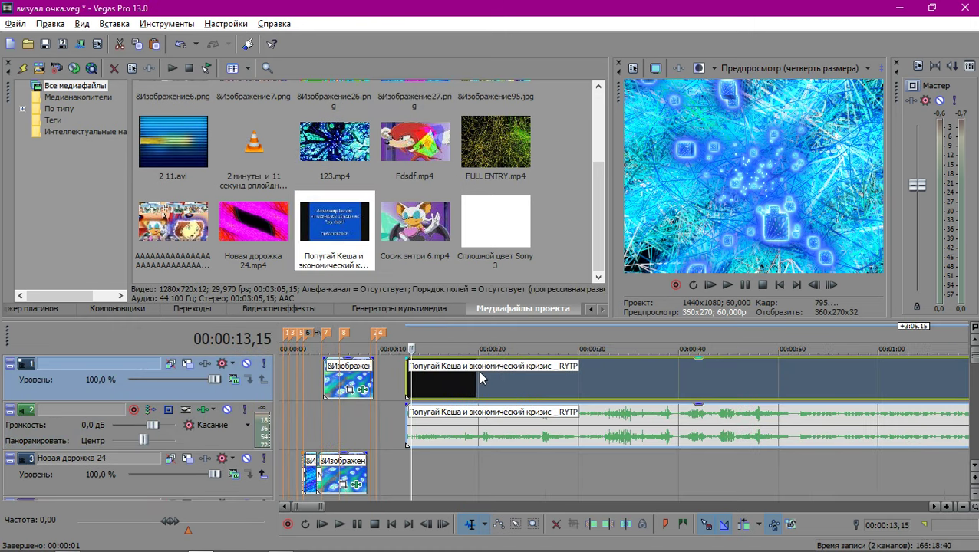
scroll(478, 370, down, 1)
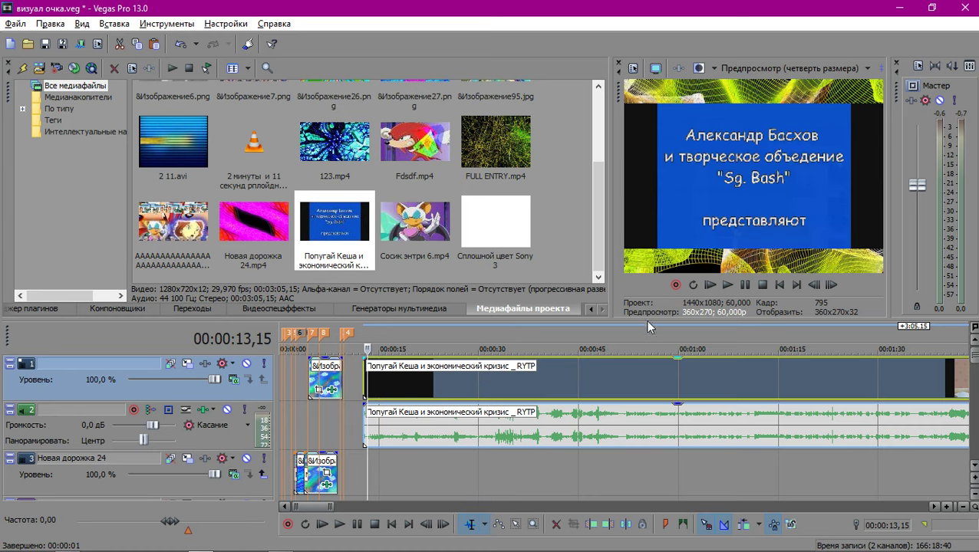
scroll(822, 394, down, 2)
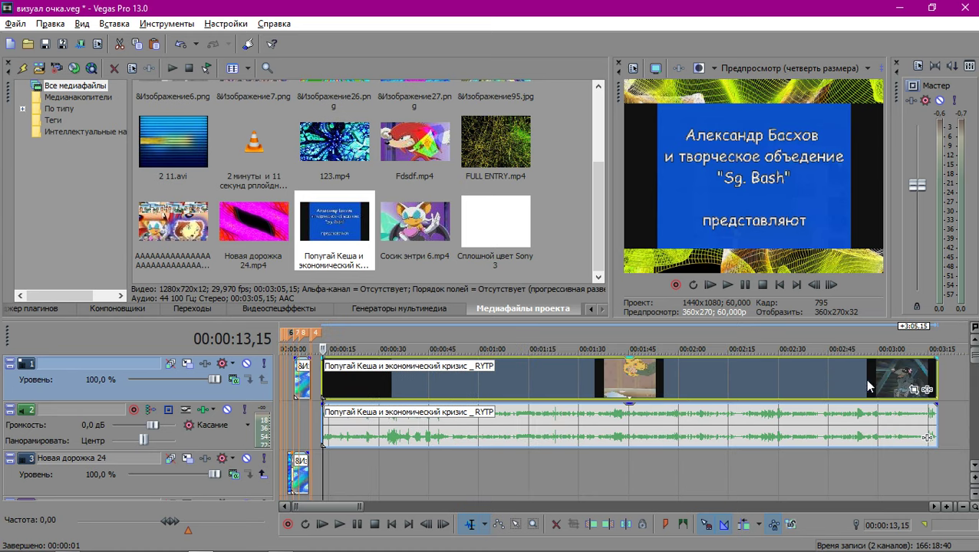
Crop the added cartoon clip to 960 × 720 with Pan/Crop, removing its black side bars.
click(913, 390)
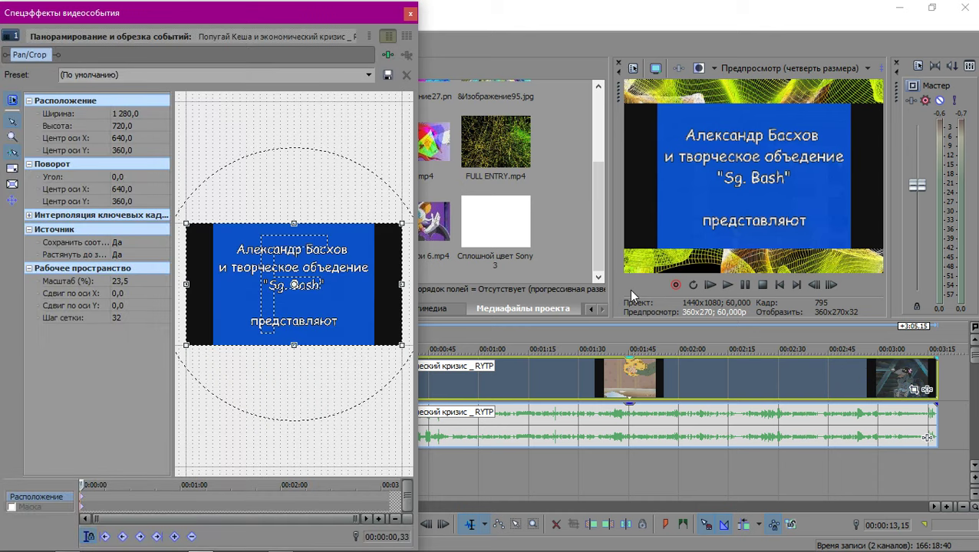
right_click(300, 321)
click(369, 395)
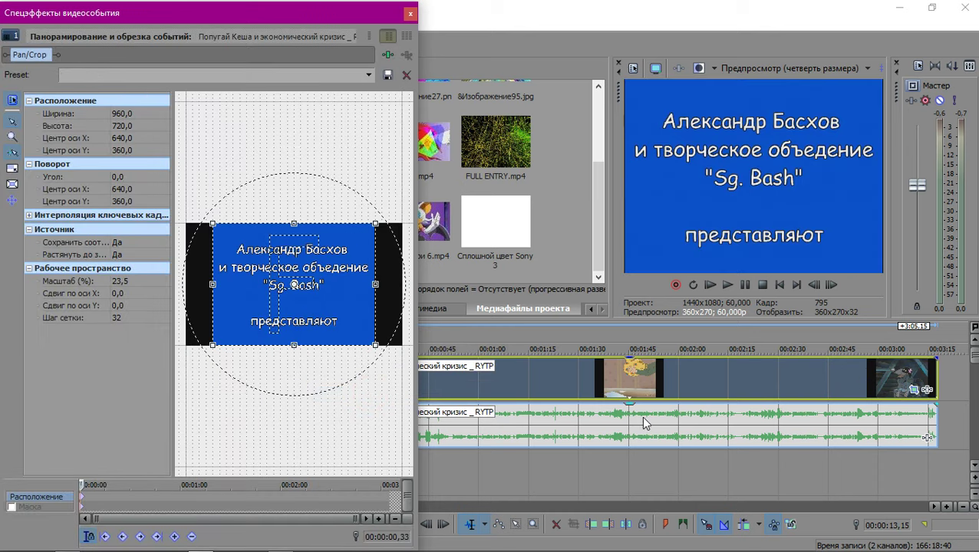
Close the Pan/Crop window and play the cartoon clip from 00:02:21,52 to locate the scene with the bald man in sunglasses.
click(620, 388)
click(750, 375)
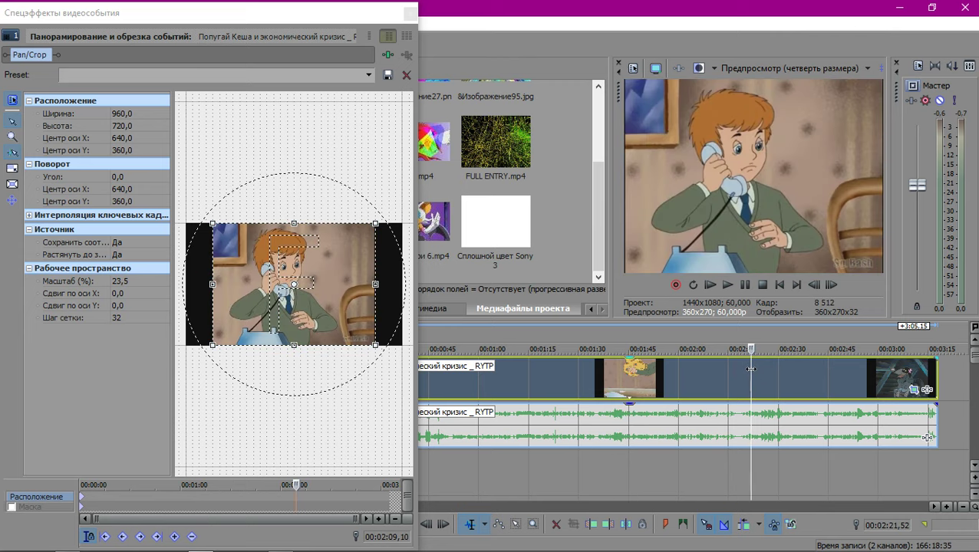
key(space)
scroll(818, 389, up, 3)
scroll(813, 389, down, 2)
scroll(814, 389, up, 2)
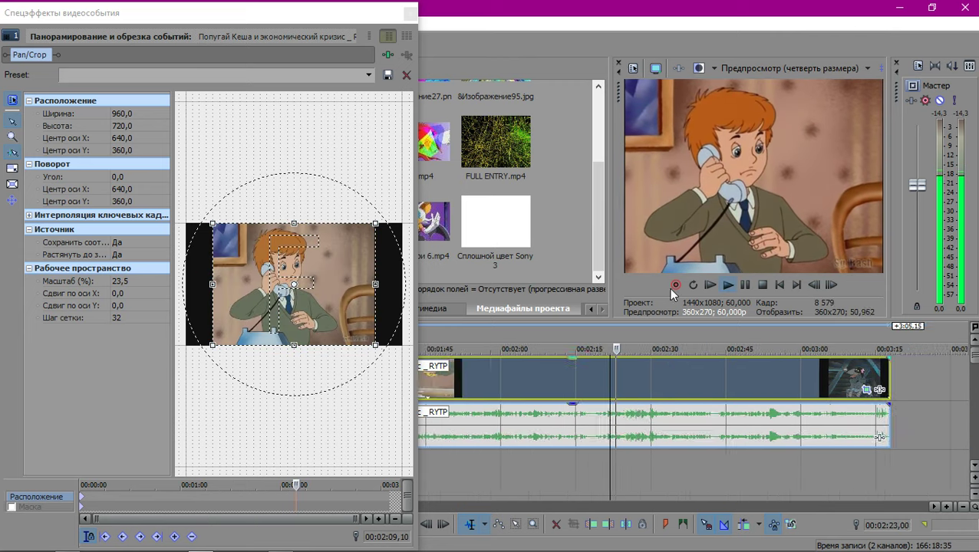
click(411, 11)
scroll(699, 371, up, 4)
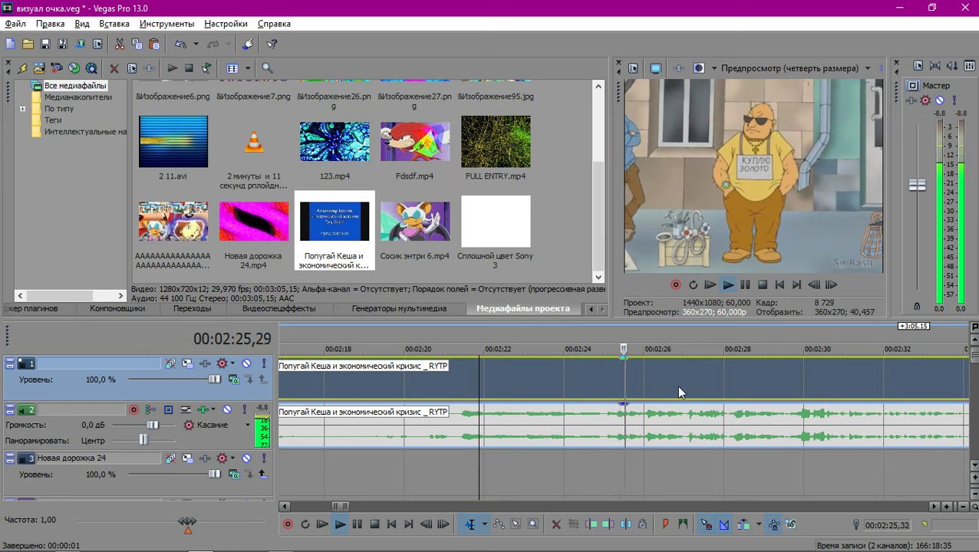
key(space)
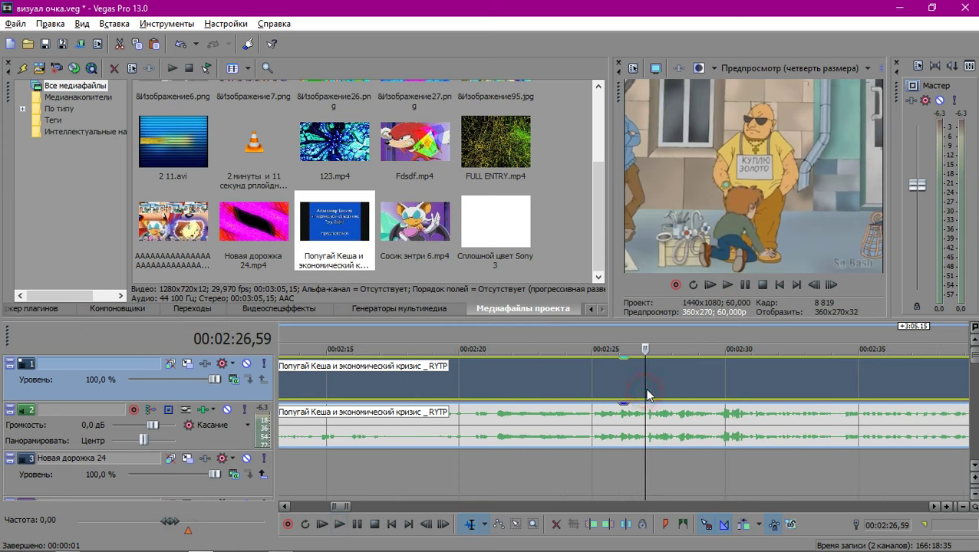
Split the cartoon clip at 00:02:27,07, where the bald man's close-up starts, and delete the part before it.
scroll(639, 397, up, 4)
click(618, 390)
key(Left)
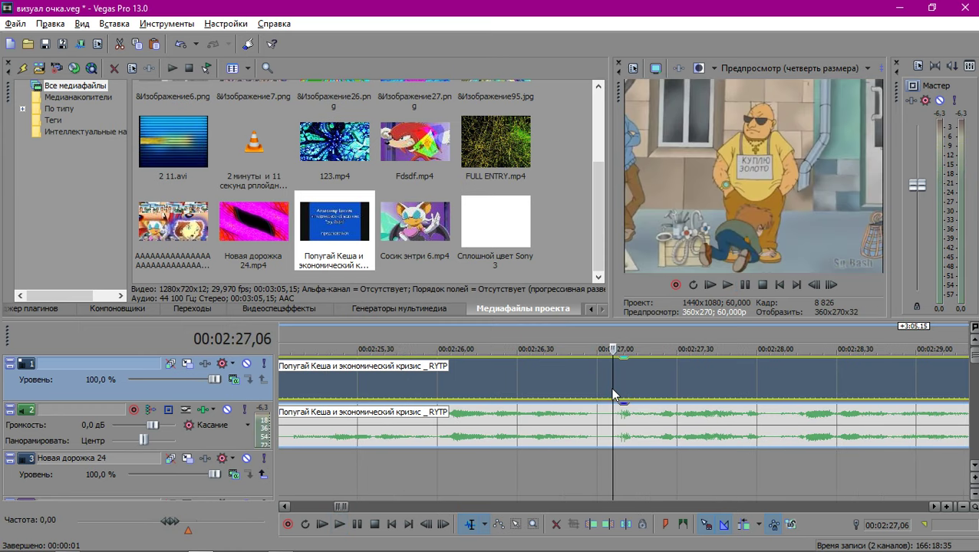
key(Right)
key(Right)
key(Left)
key(Left)
click(613, 390)
scroll(612, 386, up, 4)
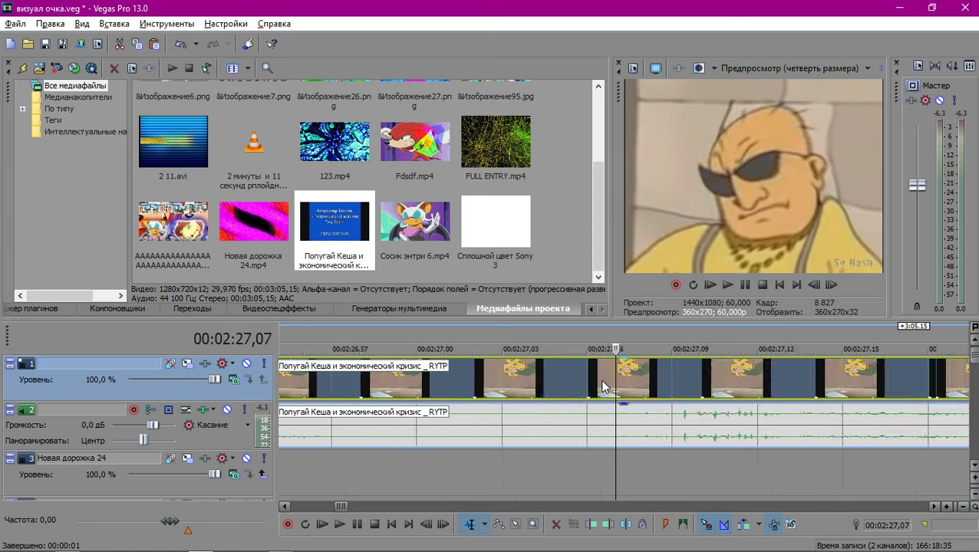
key(s)
click(585, 374)
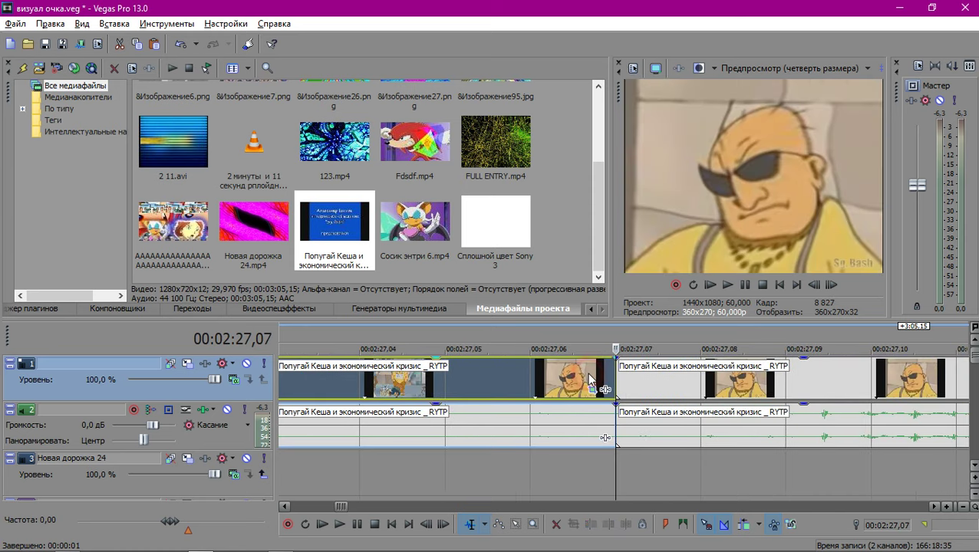
key(Delete)
Split the clip at 00:02:28,05, where the bald man's close-up ends, and delete everything after it.
click(616, 375)
key(space)
scroll(618, 376, down, 6)
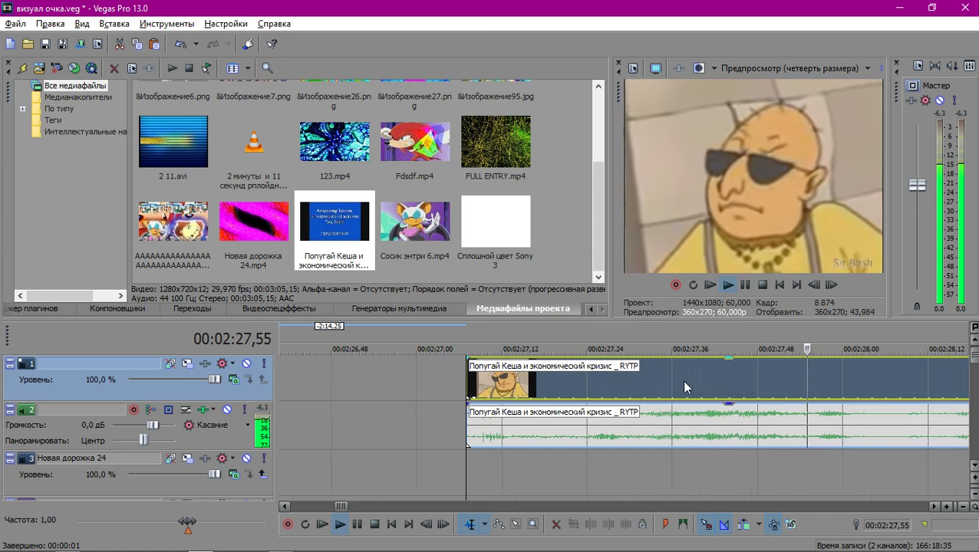
key(space)
key(Right)
scroll(728, 379, down, 1)
key(space)
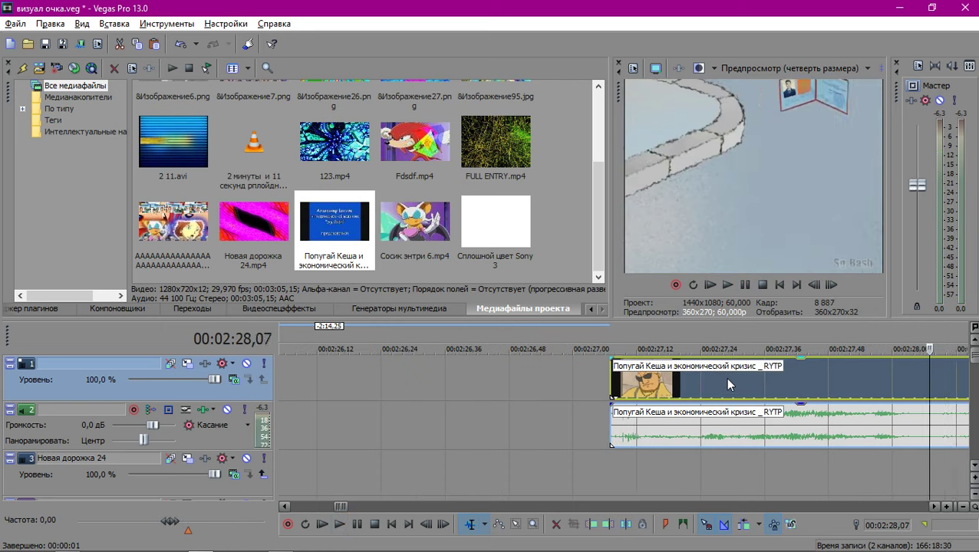
scroll(725, 377, up, 4)
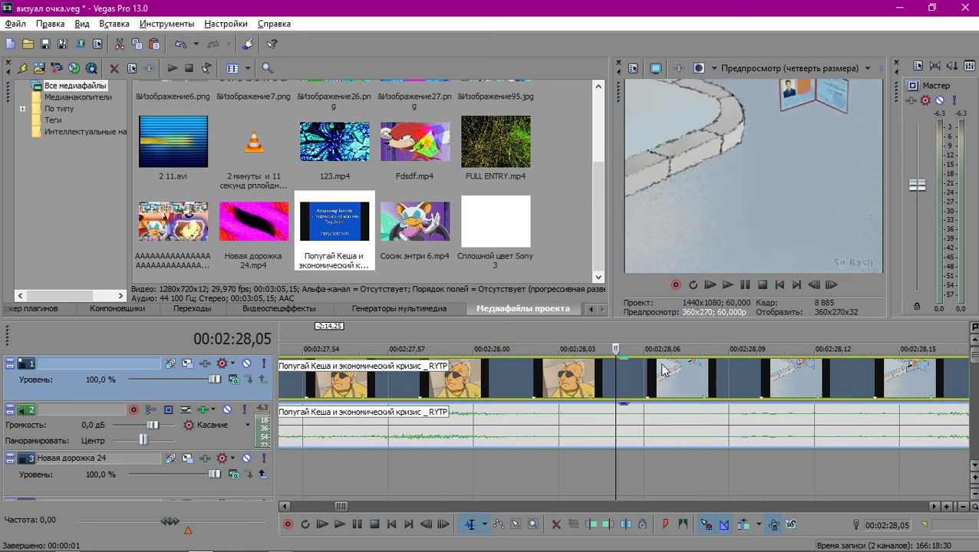
scroll(618, 376, down, 10)
key(space)
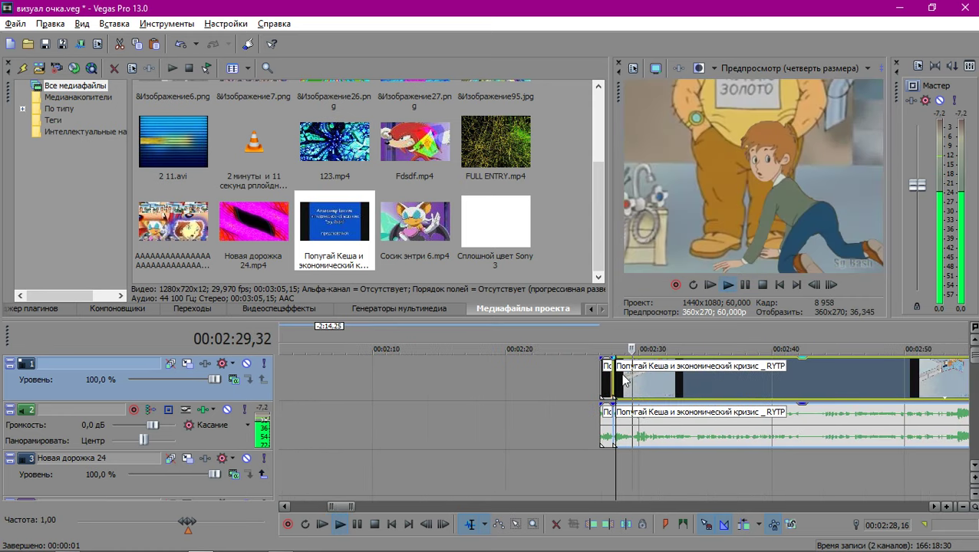
key(Delete)
Play the trimmed close-up fragment and cut it with its audio from the timeline.
click(600, 416)
scroll(614, 411, up, 6)
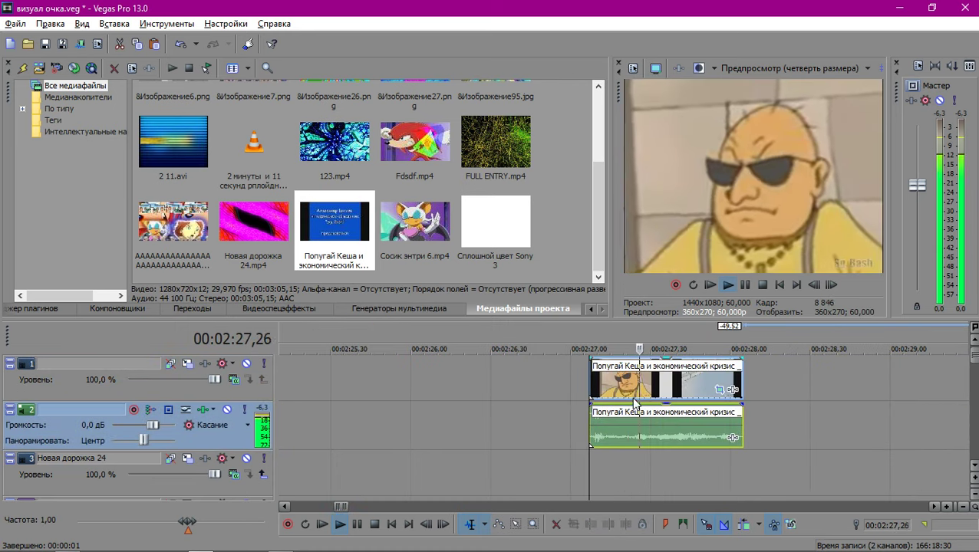
scroll(630, 408, down, 4)
click(616, 415)
scroll(636, 422, up, 1)
key(space)
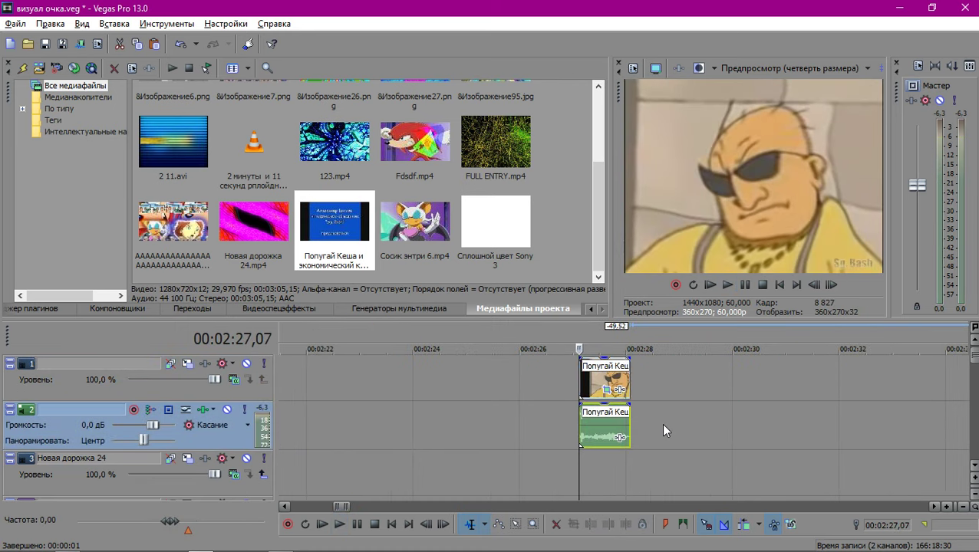
scroll(594, 377, down, 4)
click(624, 380)
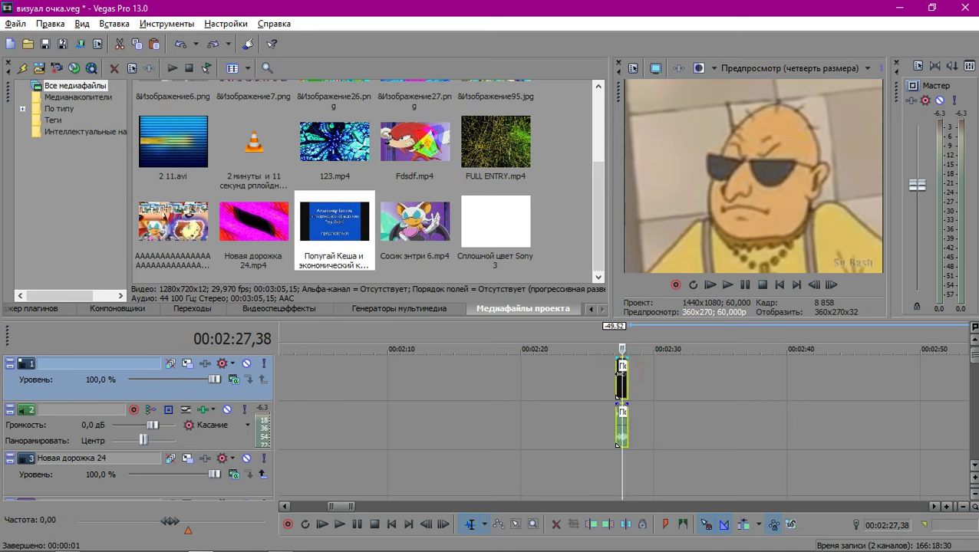
scroll(620, 379, up, 5)
key(Delete)
scroll(571, 384, down, 10)
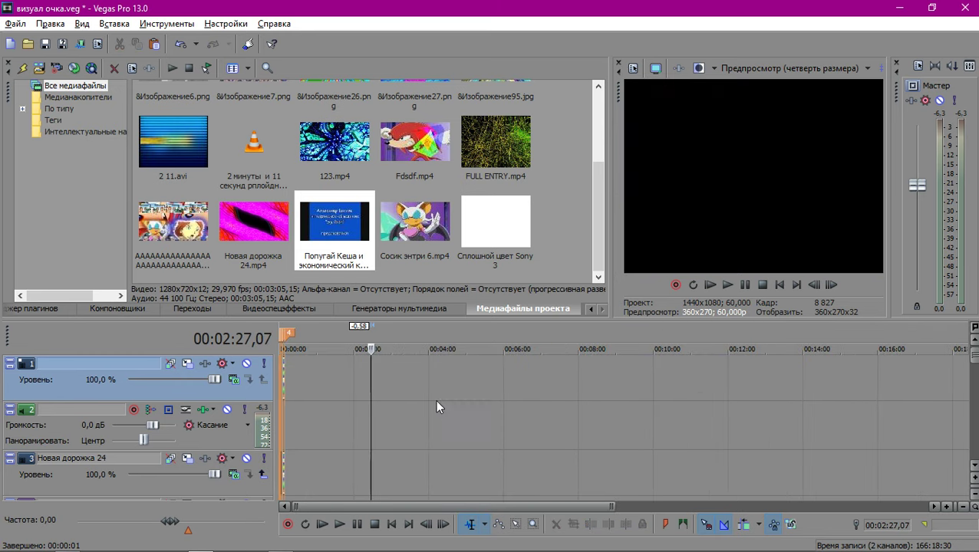
Paste the cartoon fragment with its audio at marker 8, 00:00:06,02, on new tracks above the existing ones.
click(282, 411)
scroll(431, 386, up, 8)
key(space)
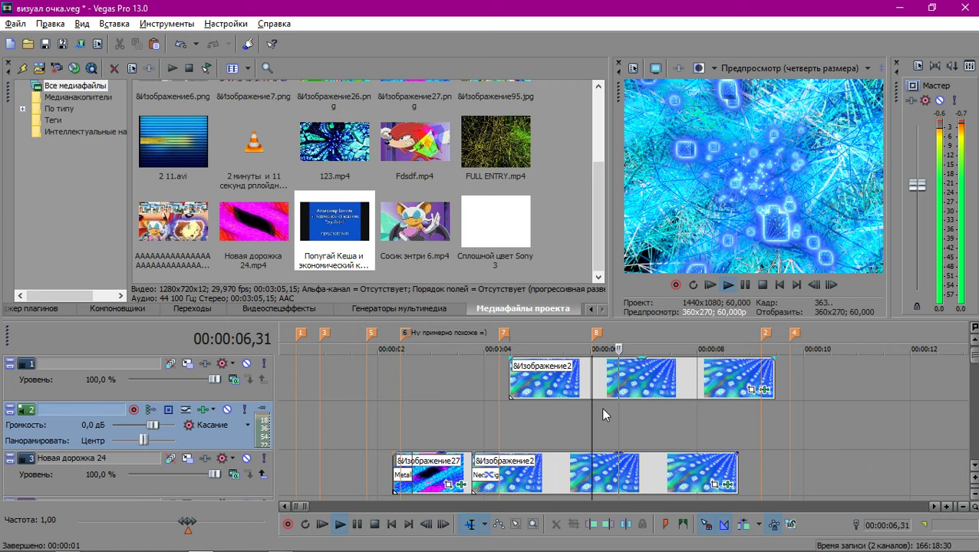
key(space)
scroll(603, 415, up, 10)
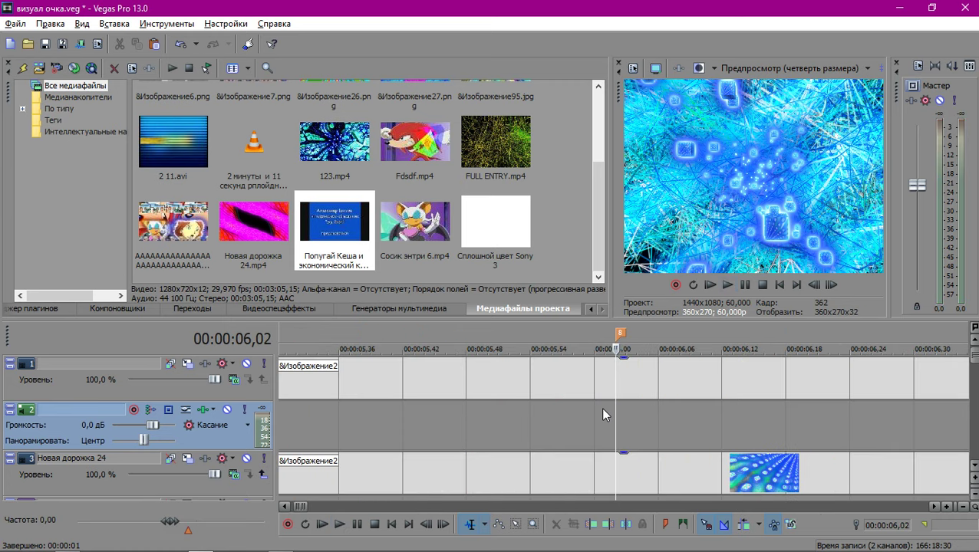
scroll(676, 431, down, 7)
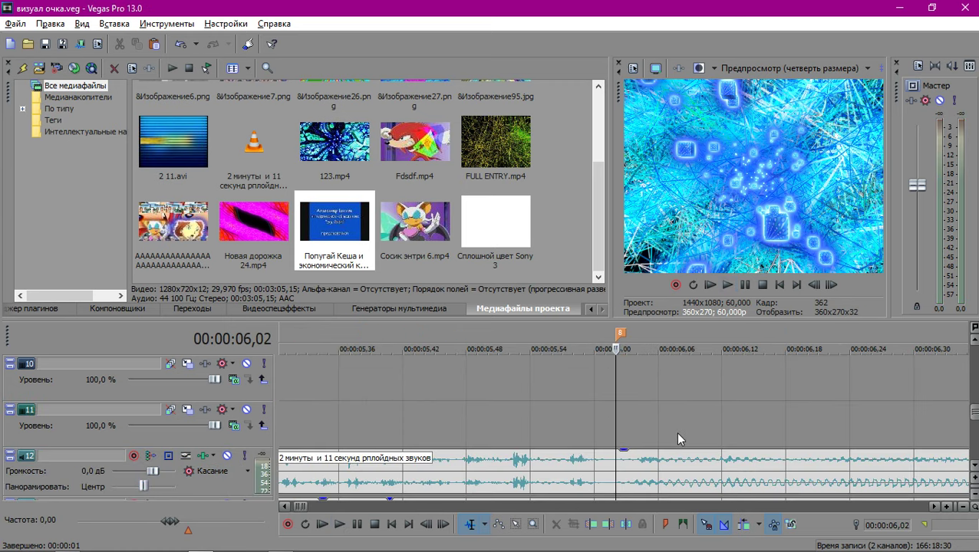
scroll(641, 408, up, 4)
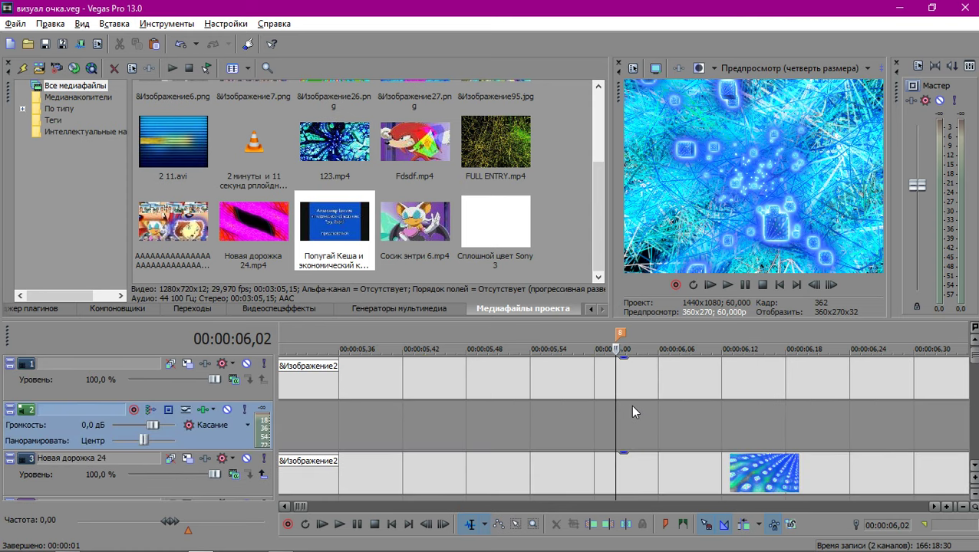
scroll(624, 394, up, 3)
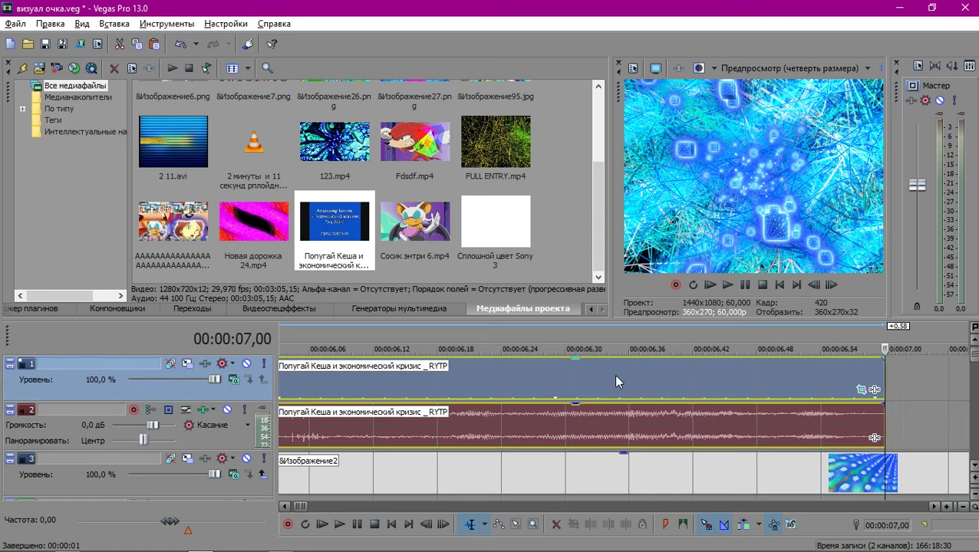
Play the pasted cartoon fragment from marker 8 to check it against the soundtrack.
scroll(613, 374, down, 5)
click(565, 370)
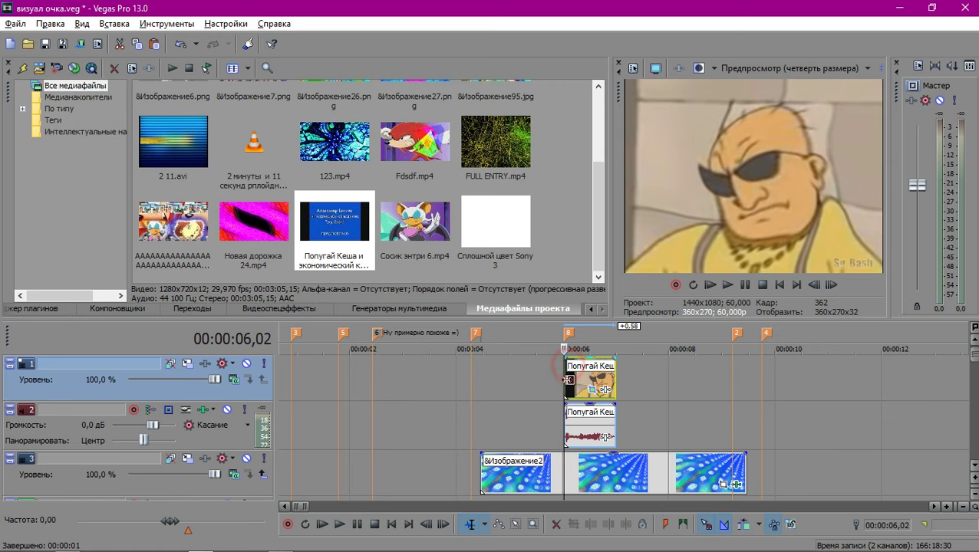
scroll(614, 374, up, 5)
key(space)
scroll(647, 374, up, 4)
scroll(647, 379, down, 8)
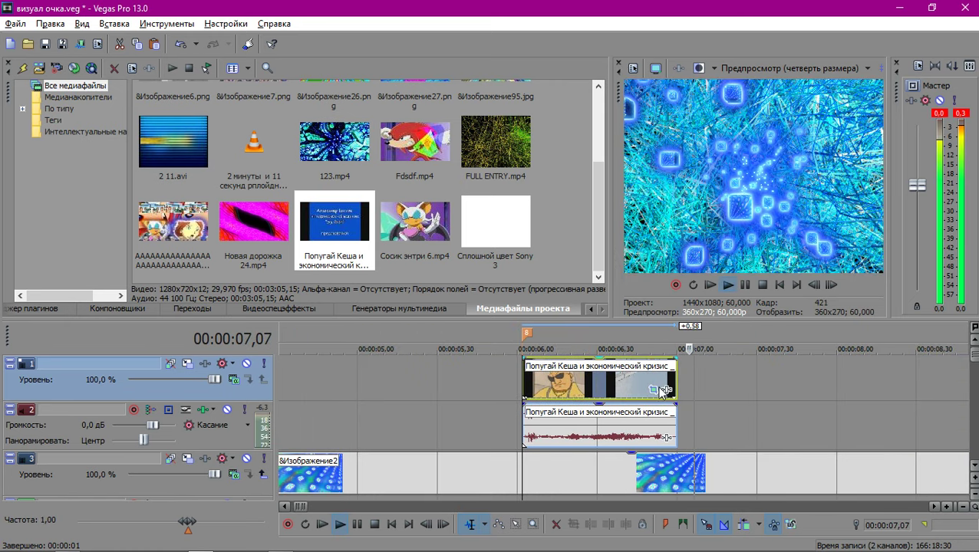
key(space)
Tighten the fragment's Pan/Crop frame to 943,8 × 707,8 and close the window.
click(654, 389)
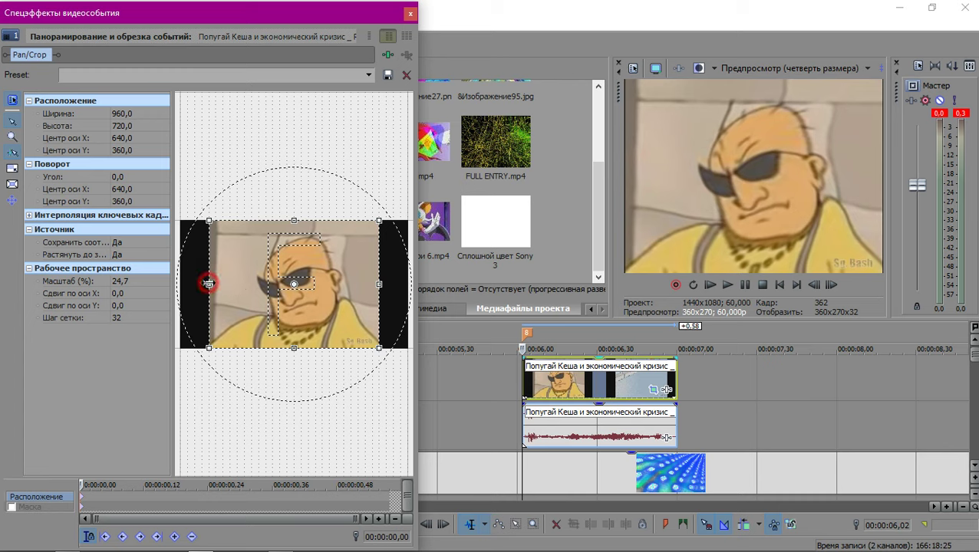
drag(211, 284, 210, 284)
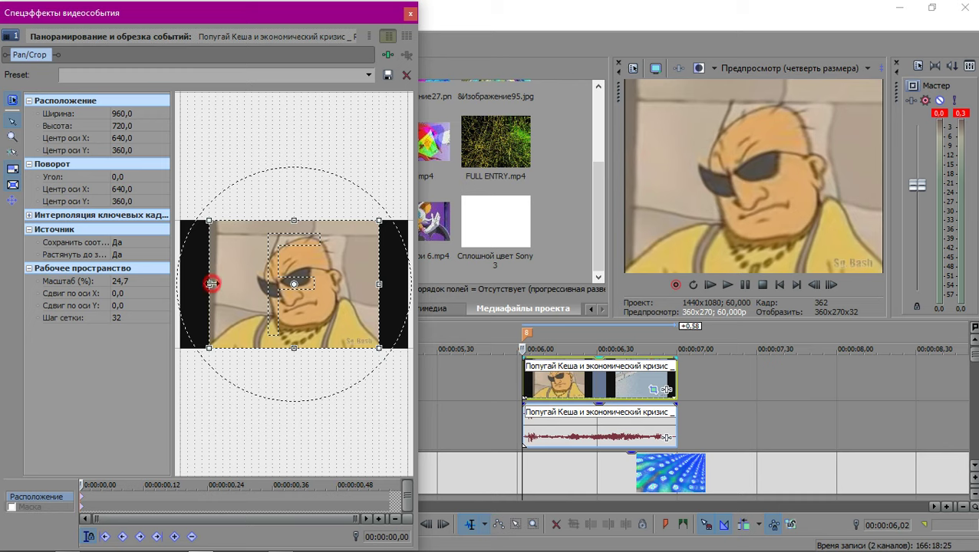
drag(211, 284, 214, 284)
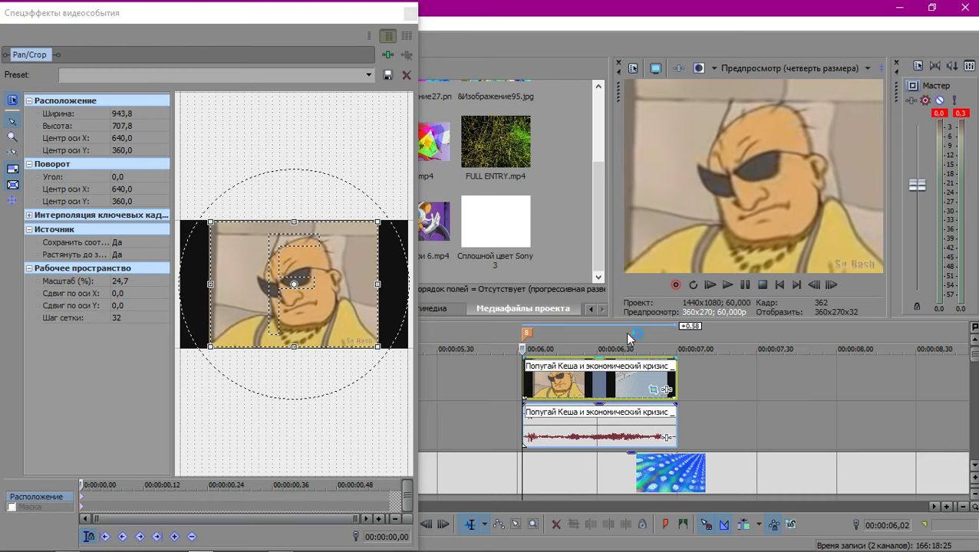
click(411, 13)
Set the loop region from 00:00:06,00 to 00:00:07,00, covering the cartoon fragment and two frames before it.
scroll(604, 374, up, 5)
click(604, 374)
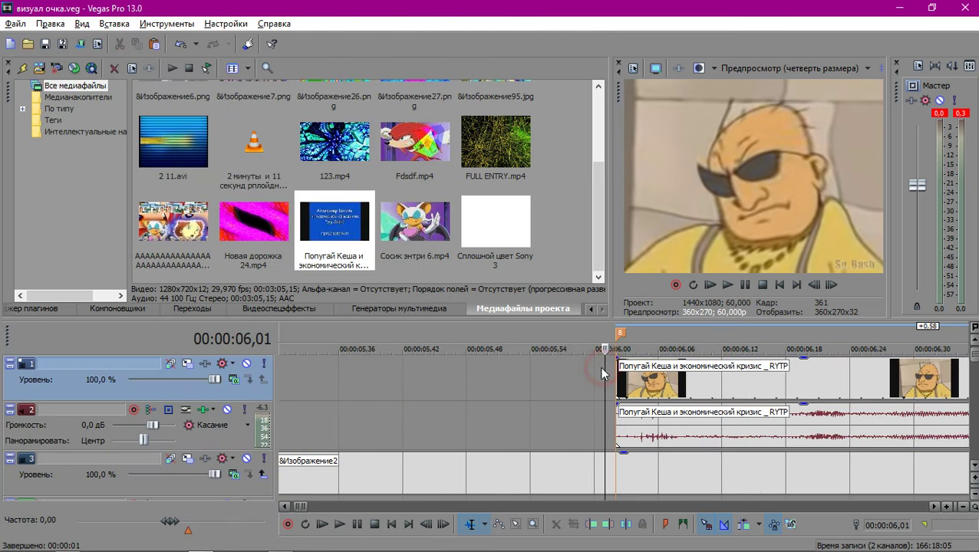
scroll(650, 374, up, 5)
key(Left)
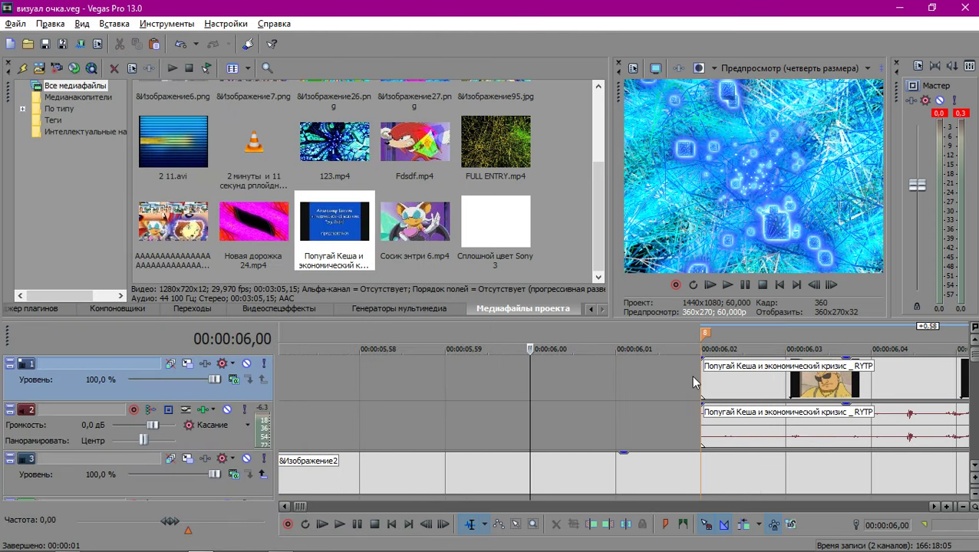
drag(536, 376, 798, 381)
scroll(798, 381, down, 1)
scroll(616, 368, down, 5)
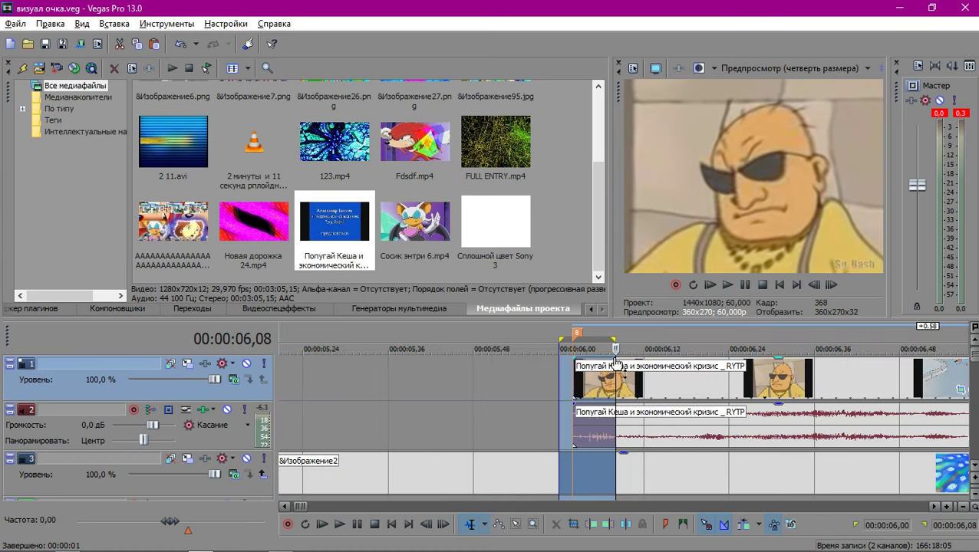
drag(616, 339, 913, 367)
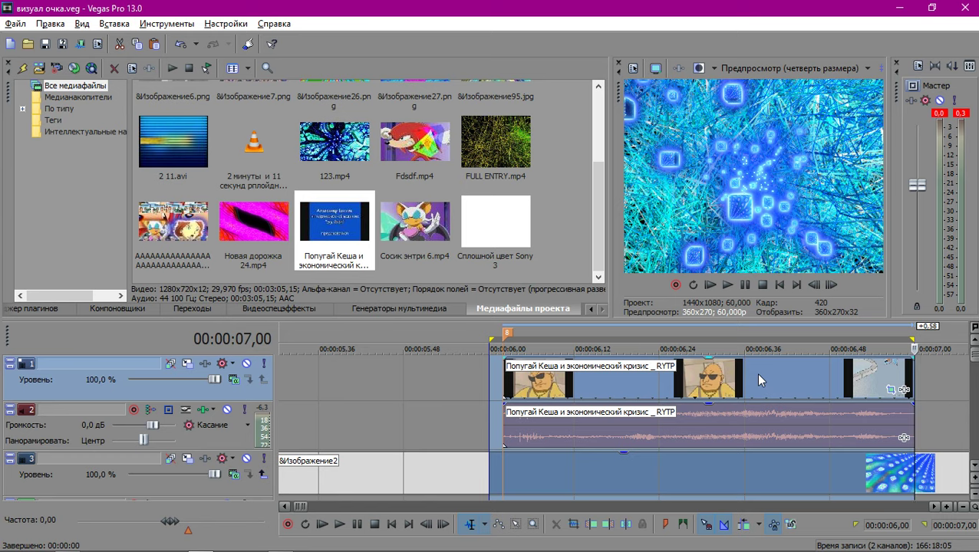
Render the loop region to a new track as для датамоша in D:\Документы\ with the Internet HD 1080p template.
key(ctrl+m)
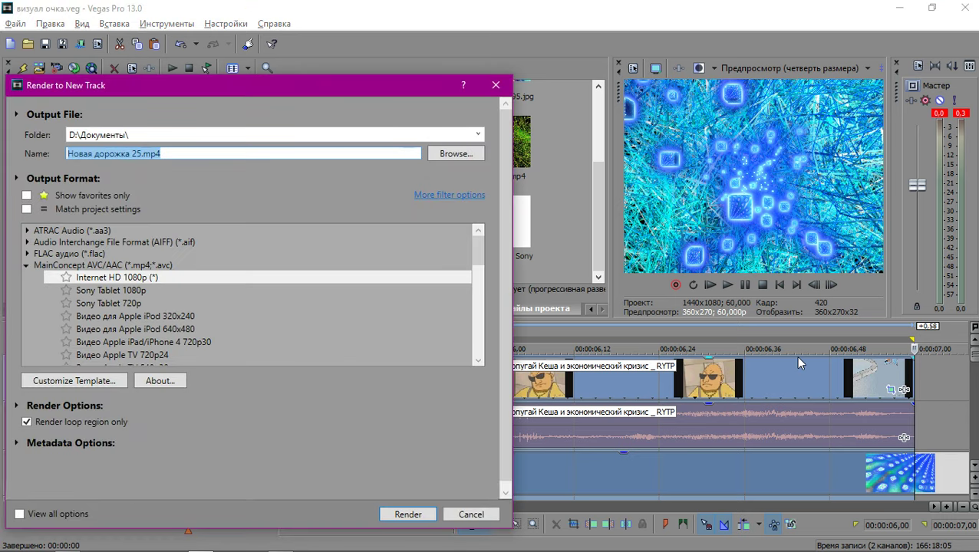
text(для )
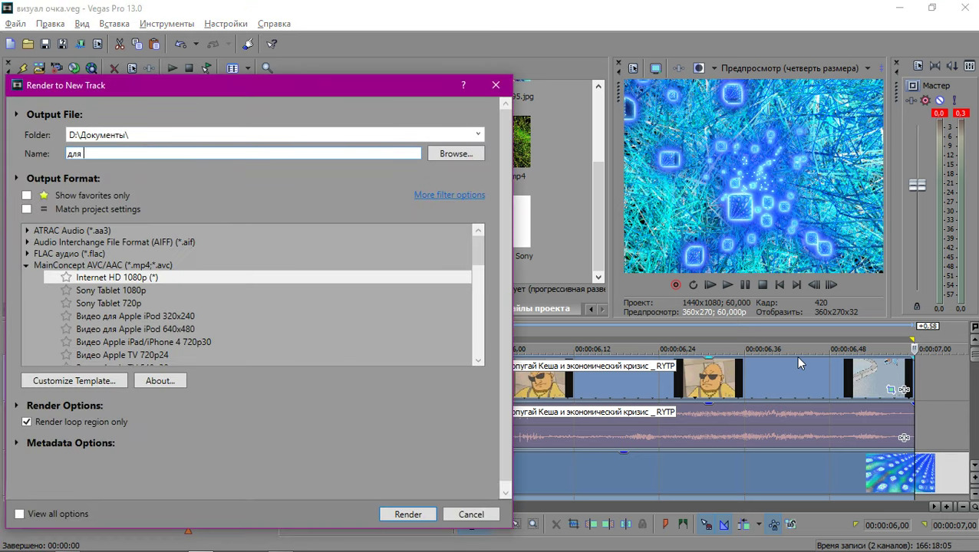
text(давамоша)
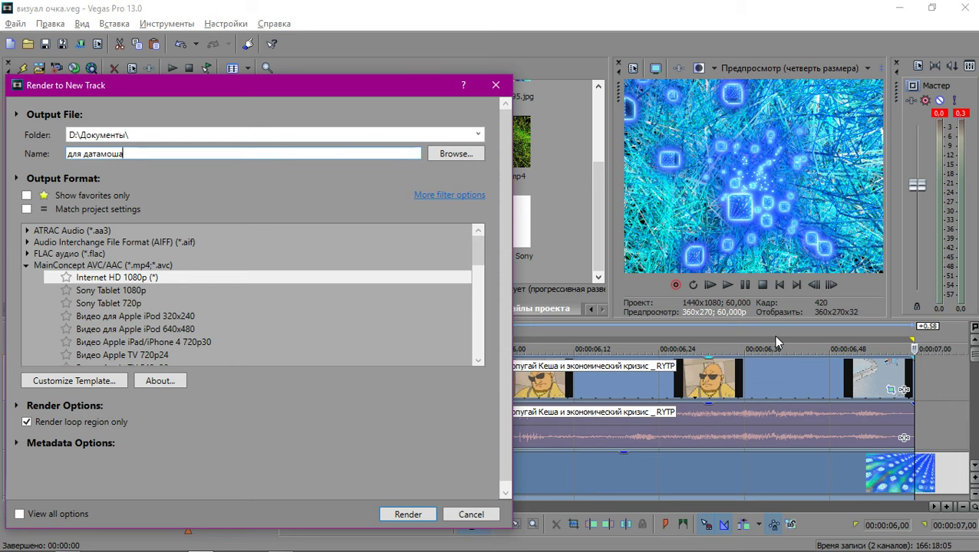
key(Return)
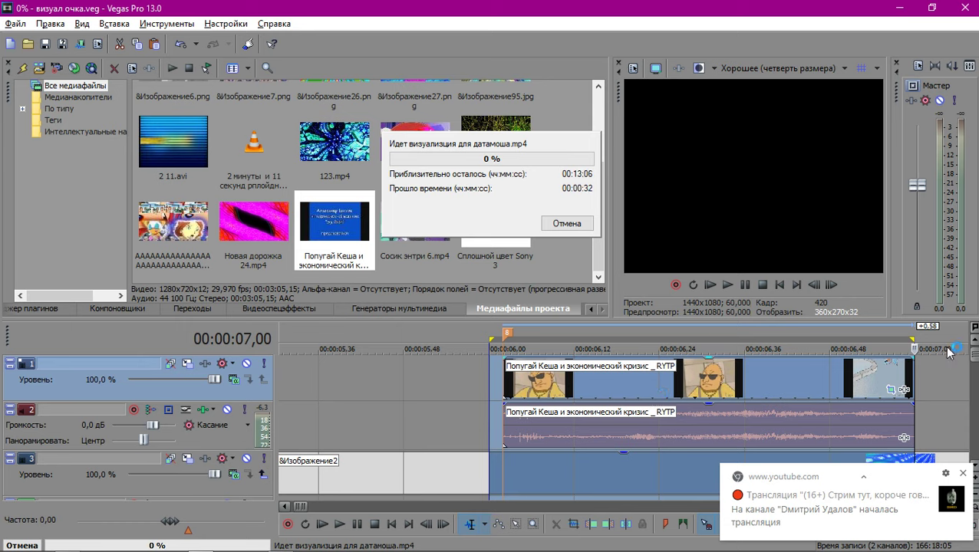
click(963, 474)
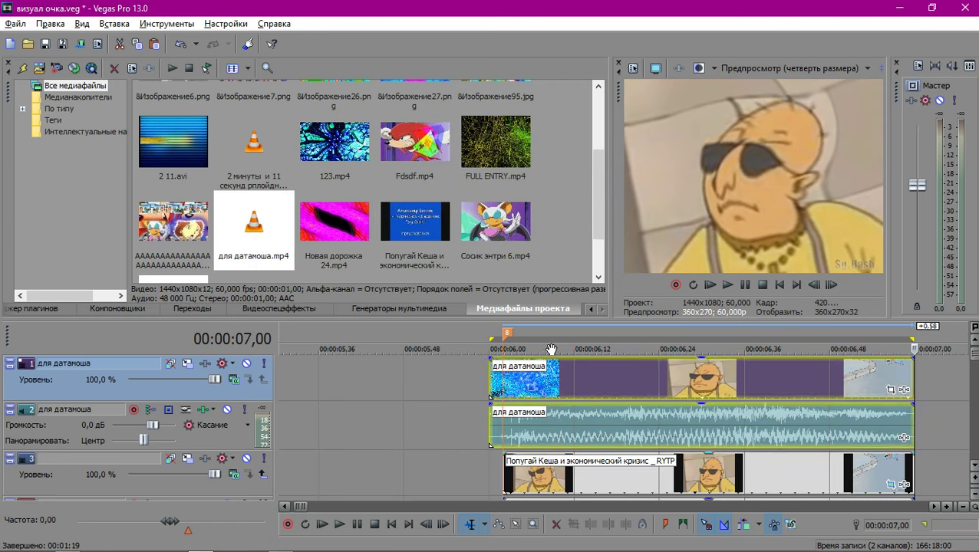
Disable resampling for the rendered для датамоша video event on track 1.
scroll(356, 387, down, 3)
click(421, 385)
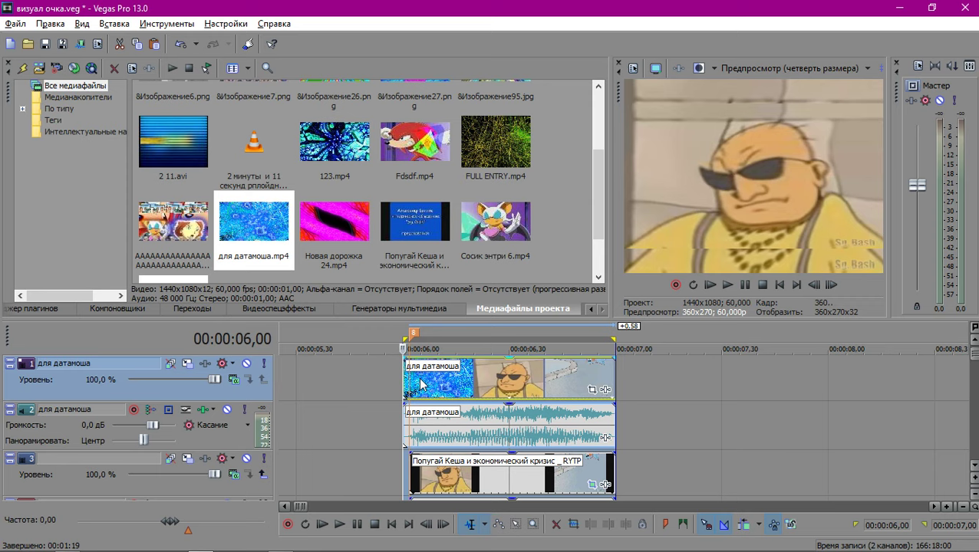
right_click(463, 381)
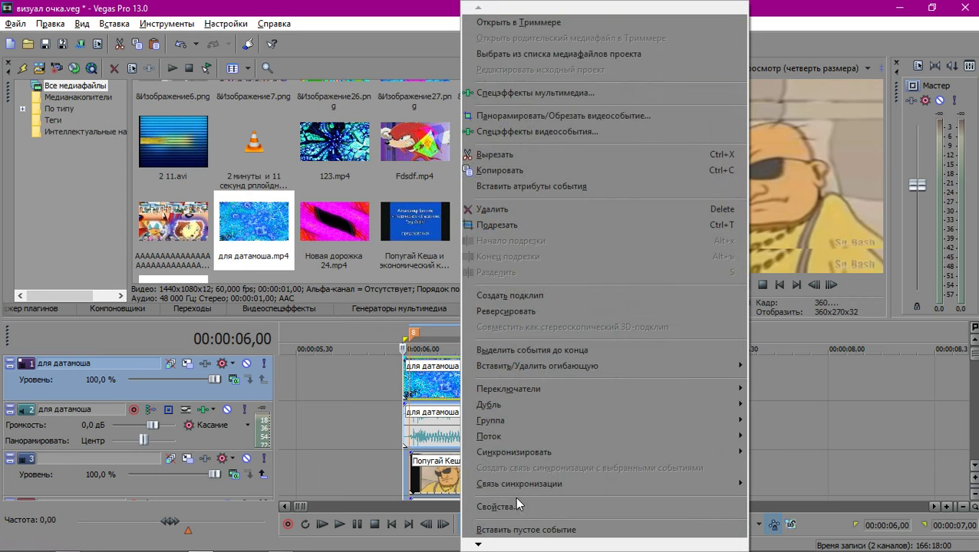
click(509, 506)
click(350, 233)
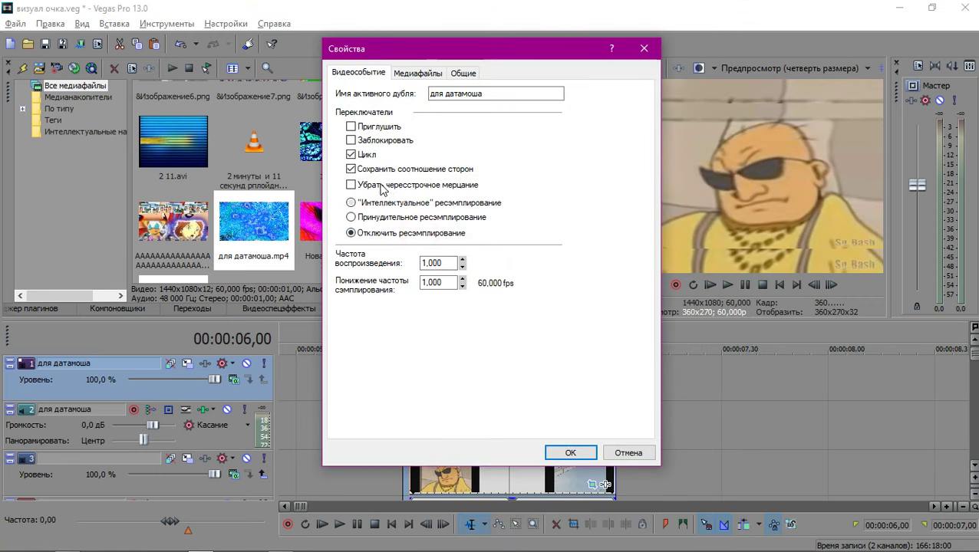
click(349, 162)
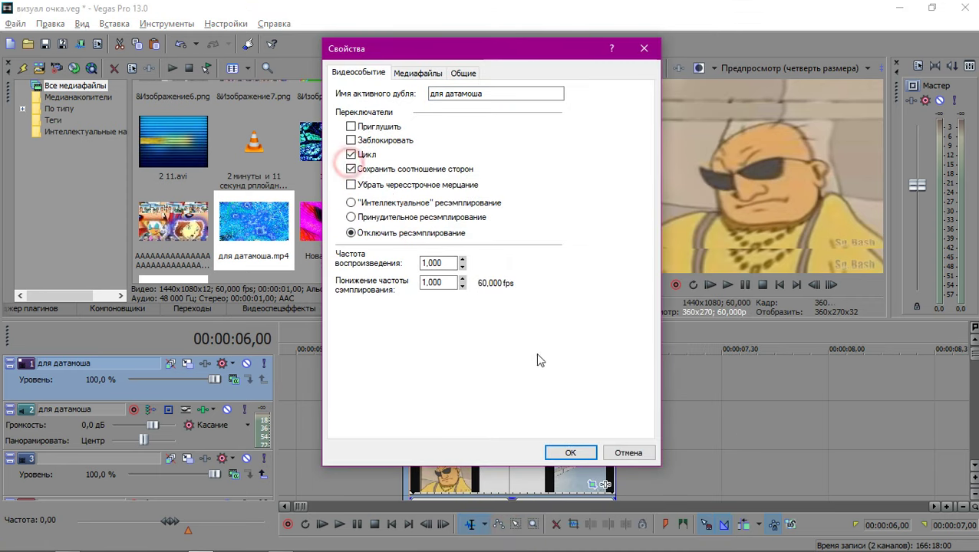
click(560, 453)
Turn off aspect-ratio preservation for the для датамоша video event on track 1.
scroll(546, 402, up, 3)
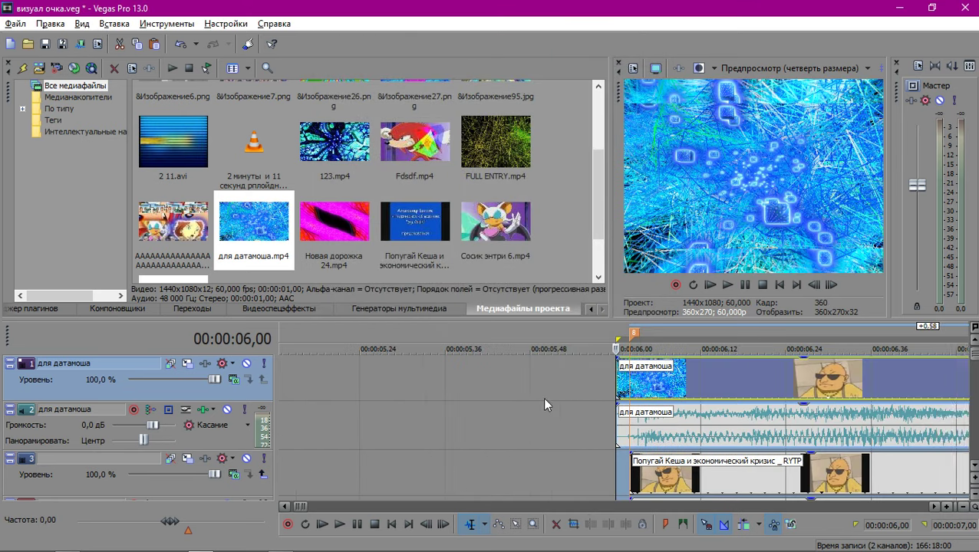
click(678, 383)
right_click(678, 386)
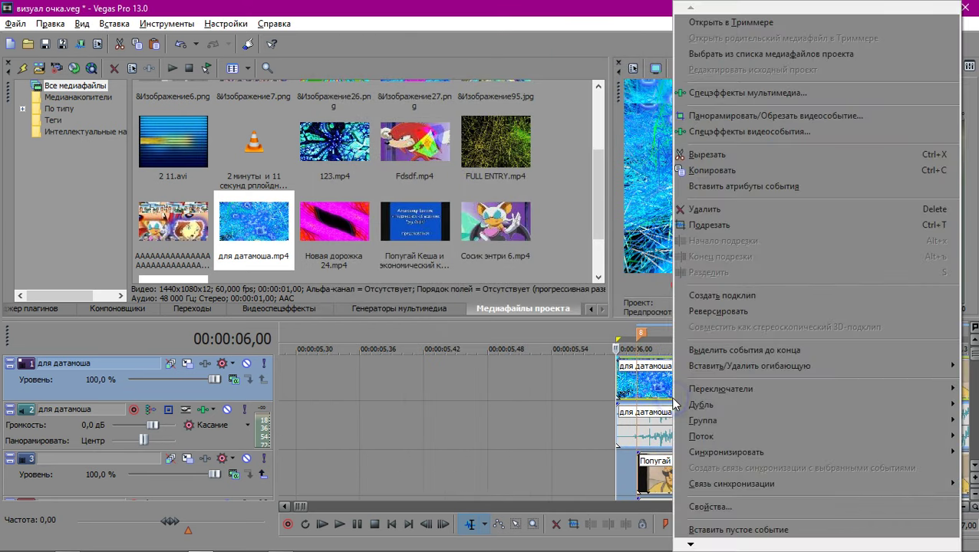
click(695, 503)
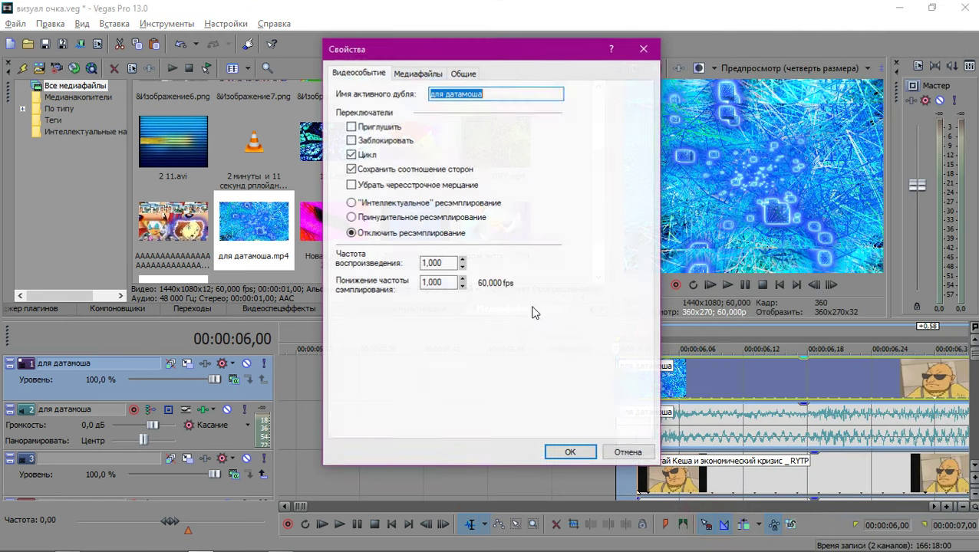
click(368, 169)
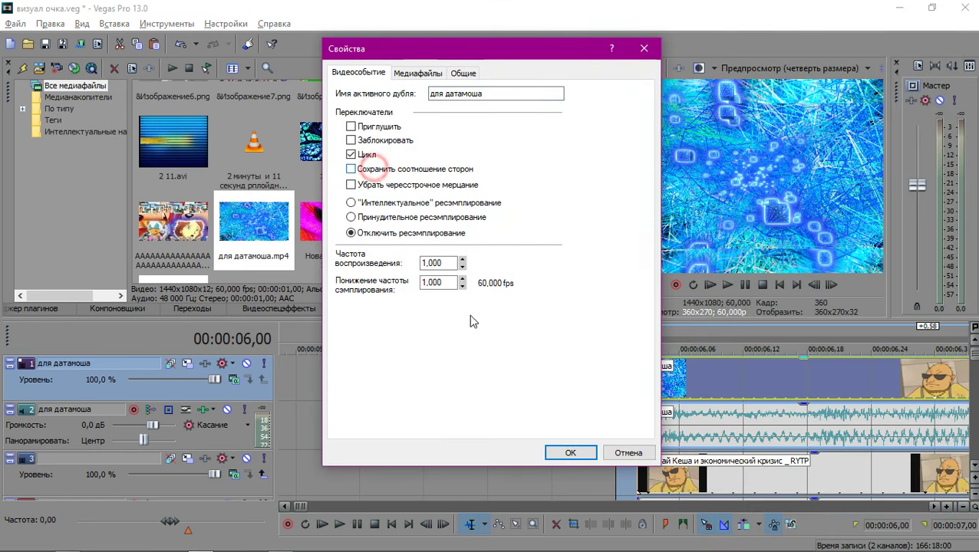
click(569, 453)
Play the rendered fragment from 00:00:06,00 and step through its frames to check picture and sound.
key(space)
key(space)
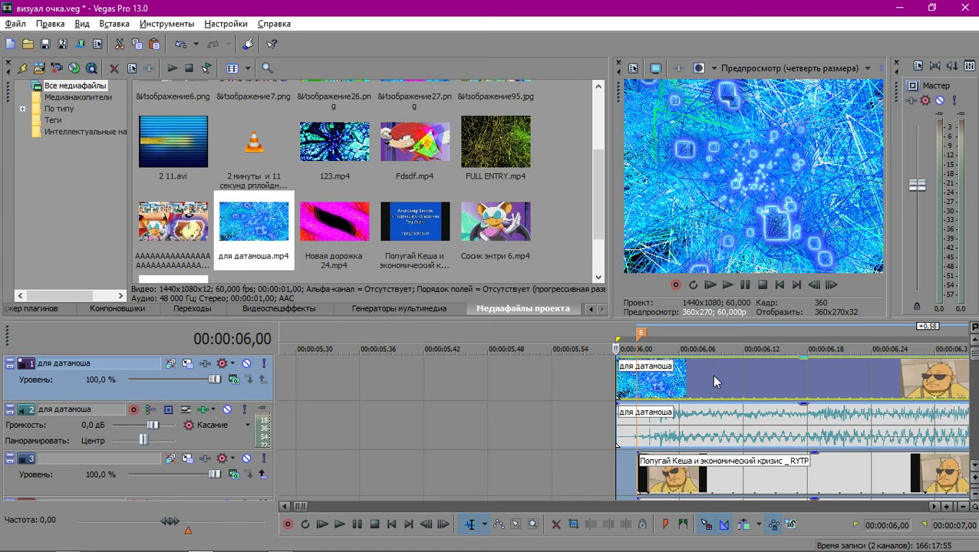
key(space)
key(space)
key(space)
scroll(709, 372, down, 3)
key(space)
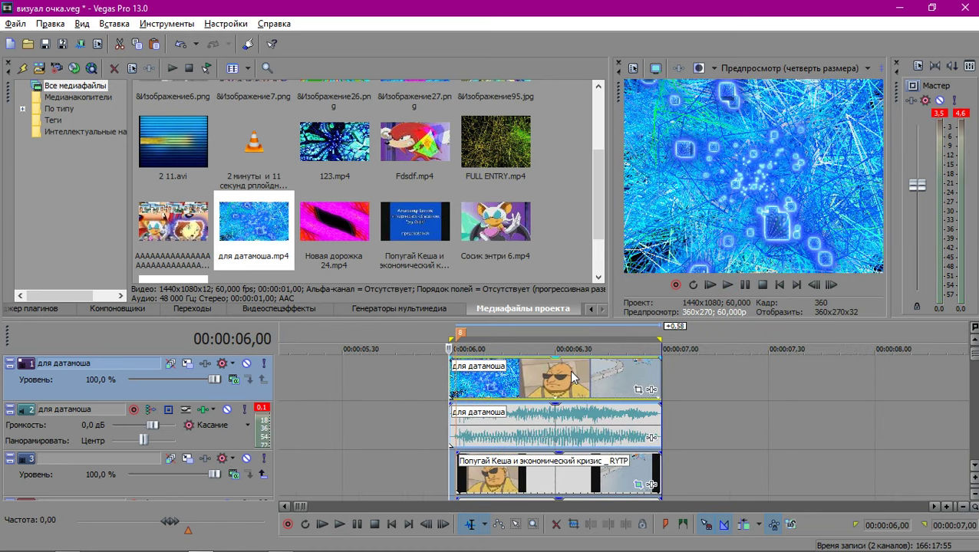
key(space)
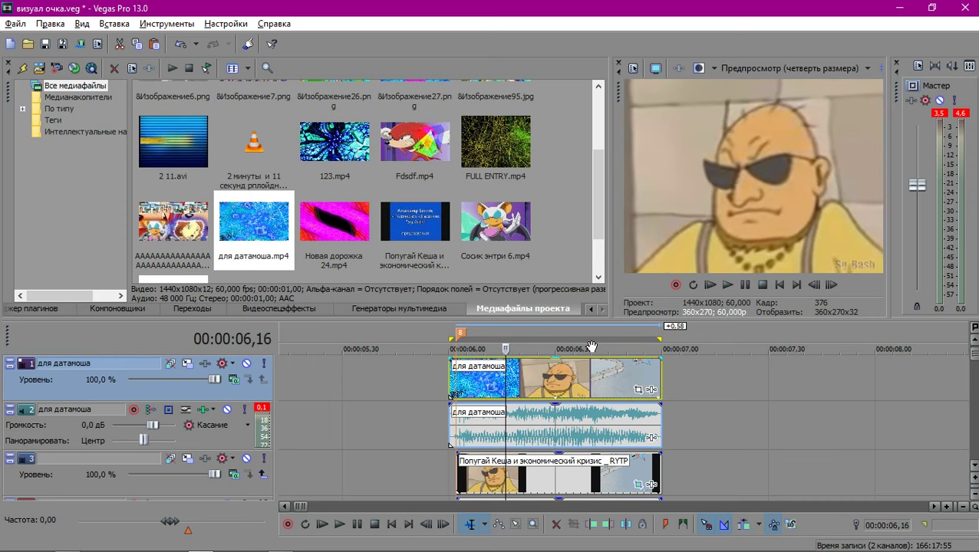
key(Right)
key(Right)
key(Right)
key(Right)
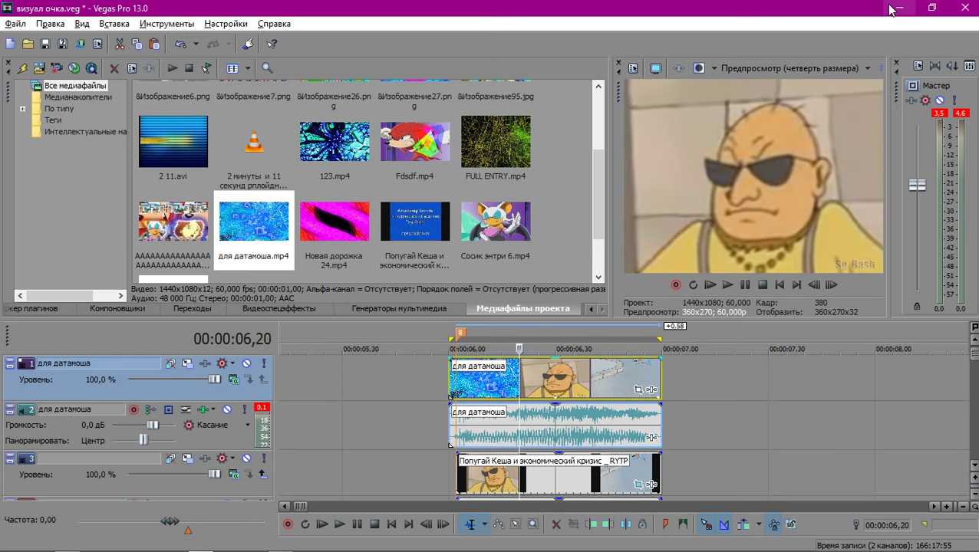
Switch to File Explorer and locate для датамоша.mp4 in the Документы folder on drive D.
click(892, 7)
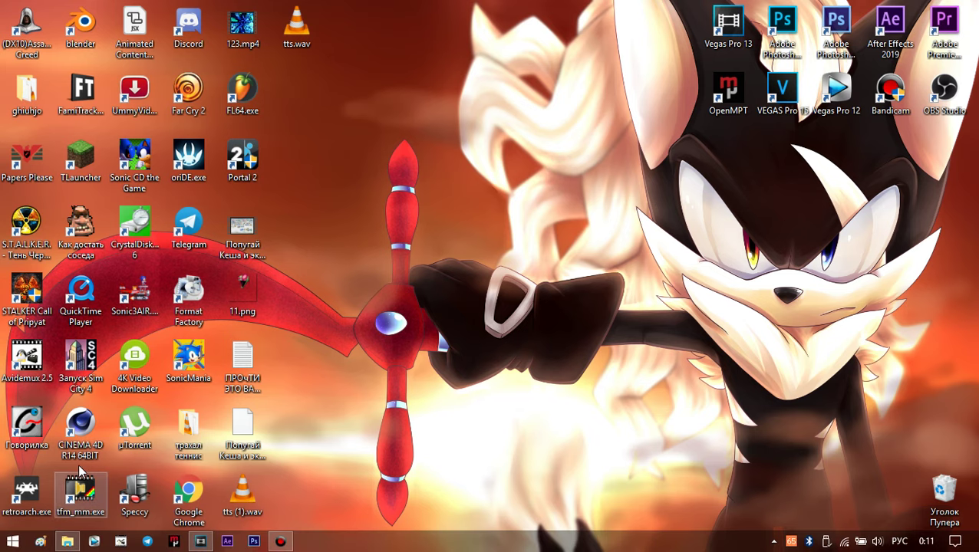
click(68, 541)
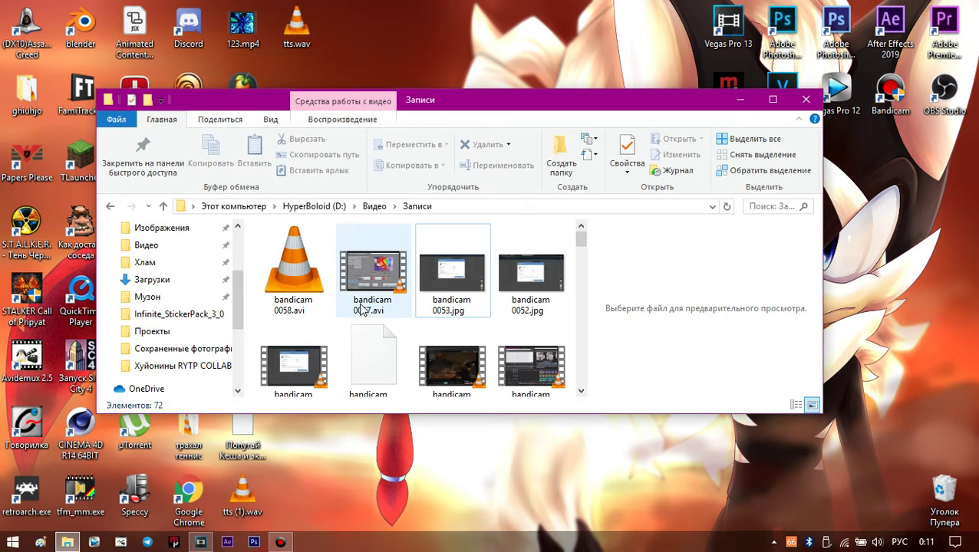
scroll(169, 295, up, 3)
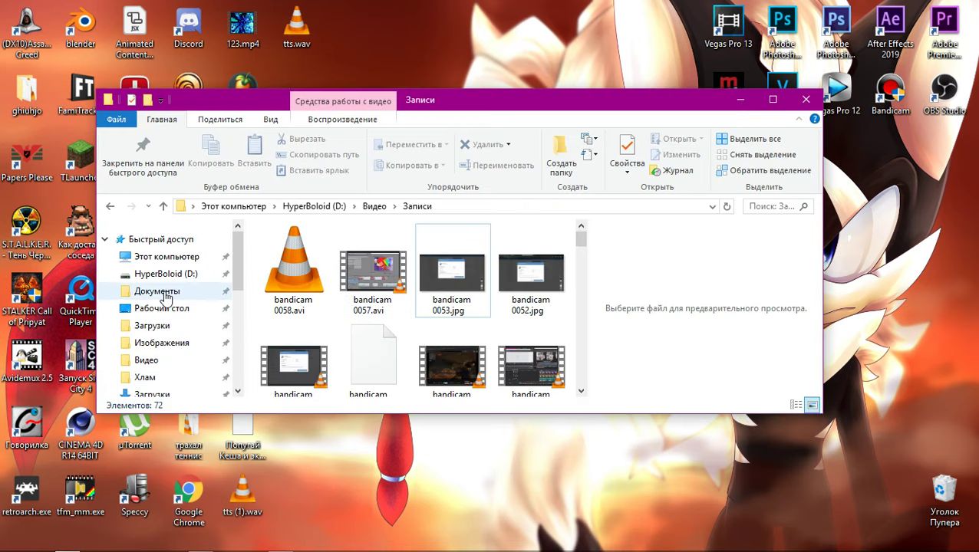
click(165, 295)
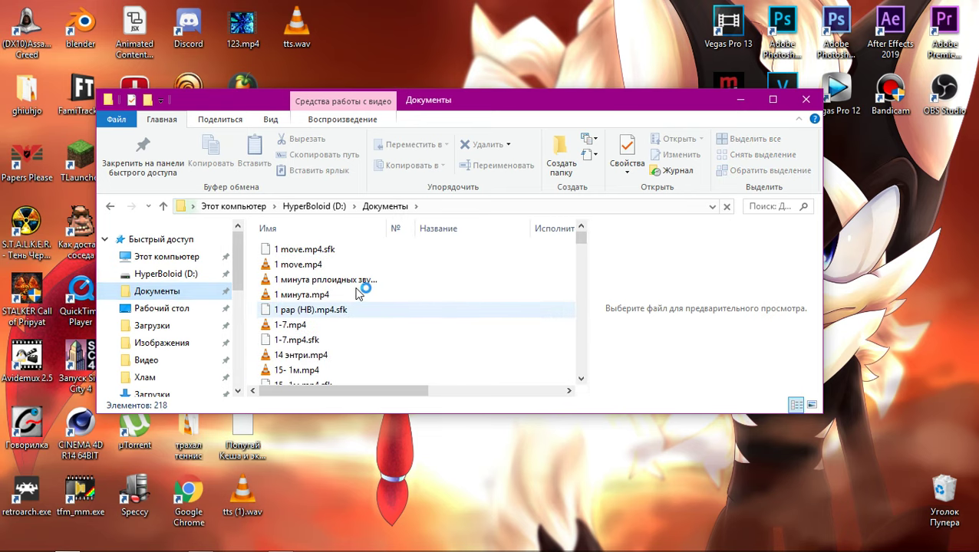
drag(266, 104, 357, 103)
scroll(433, 306, down, 10)
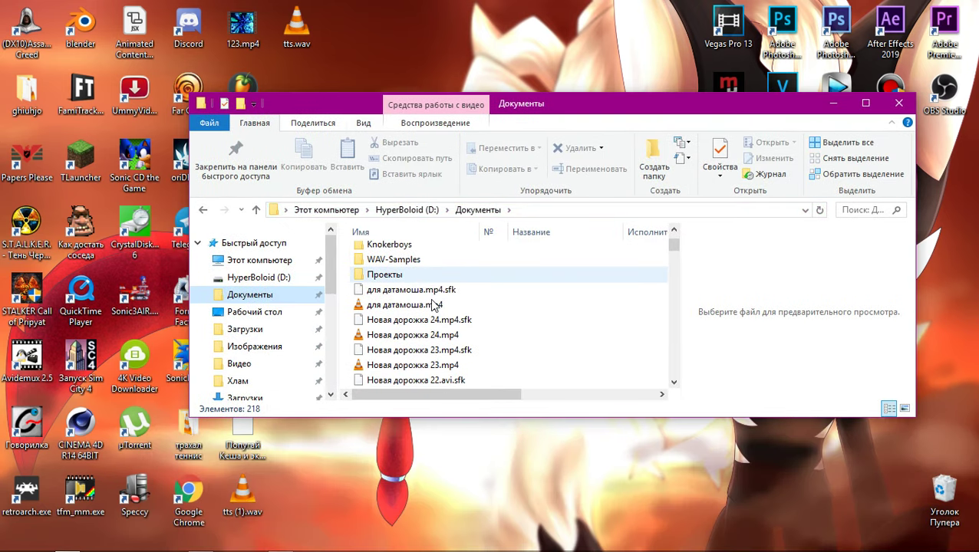
Open для датамоша.mp4 in Avidemux 2.5, accept the safe H.264 mode and maximize the Avidemux window.
drag(426, 313, 267, 316)
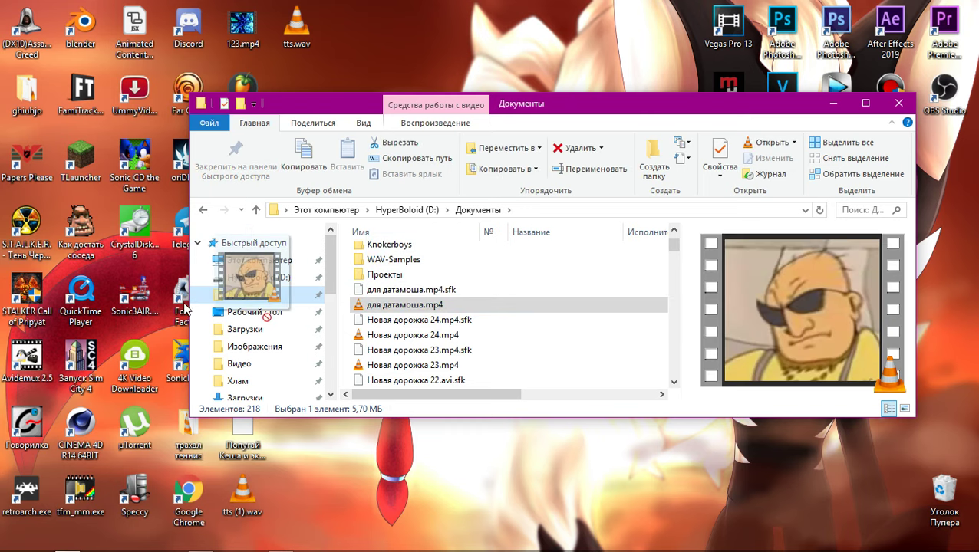
drag(185, 307, 35, 372)
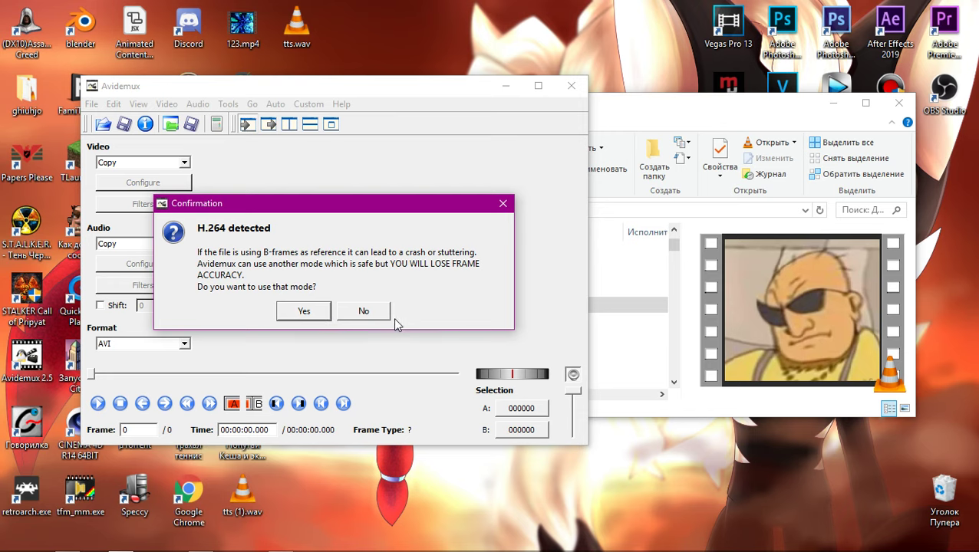
click(328, 311)
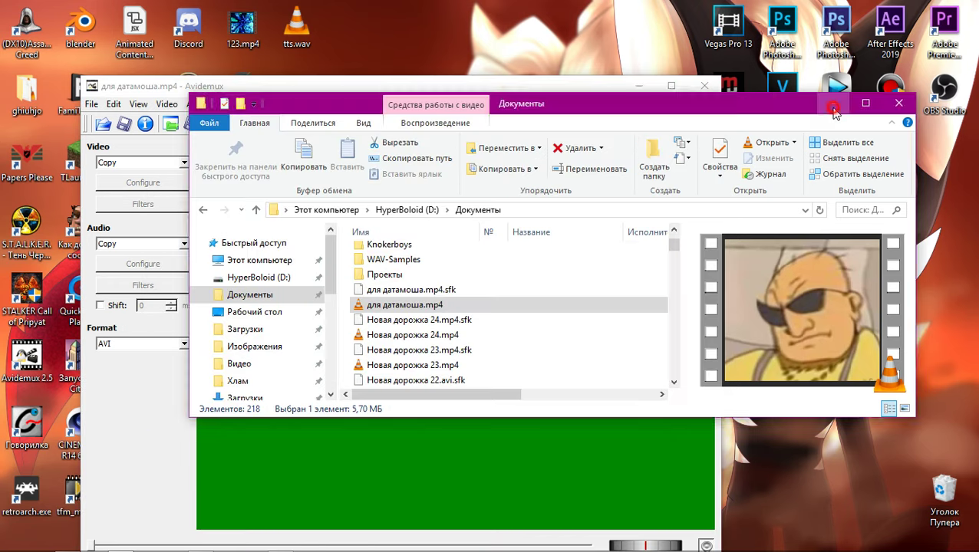
click(549, 81)
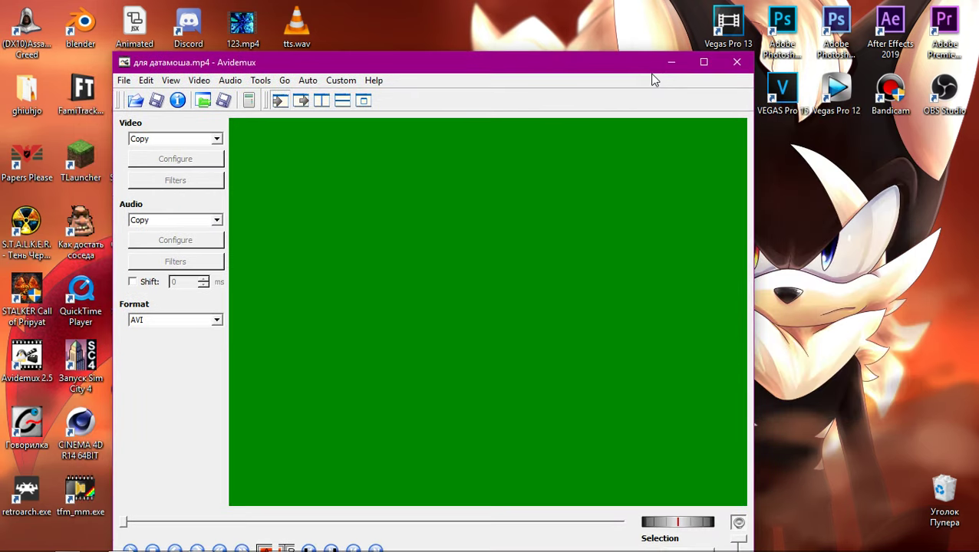
click(703, 60)
Set the output video codec to MPEG-4 ASP (Xvid).
click(11, 23)
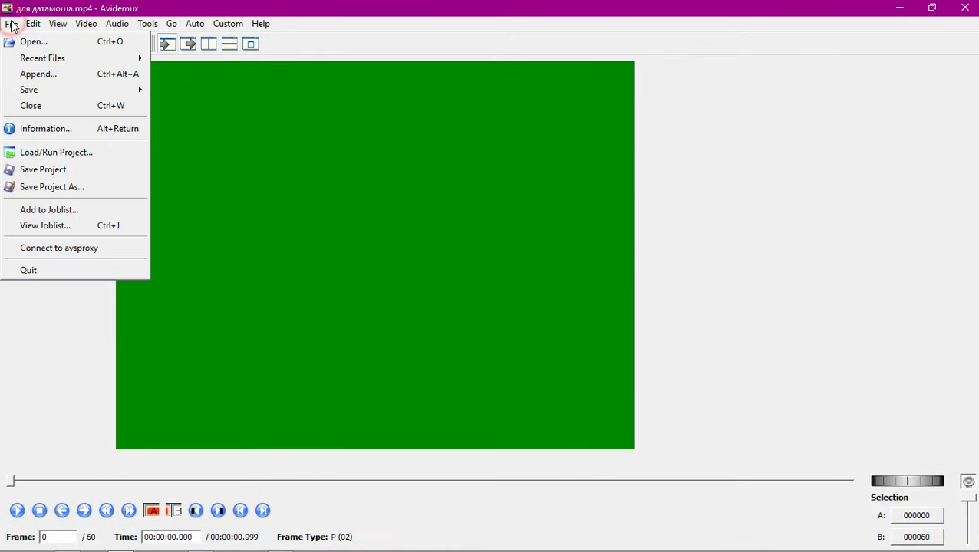
click(11, 23)
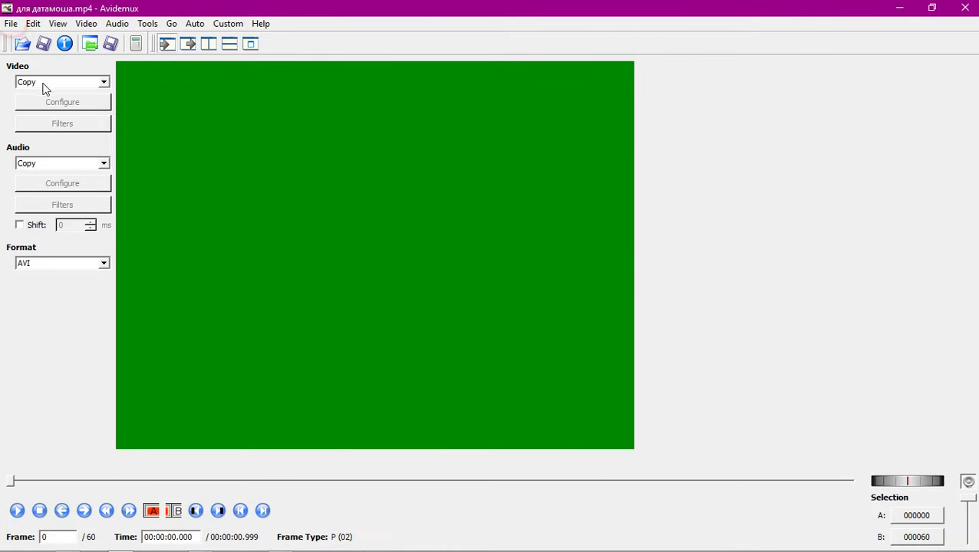
click(102, 82)
scroll(61, 146, down, 3)
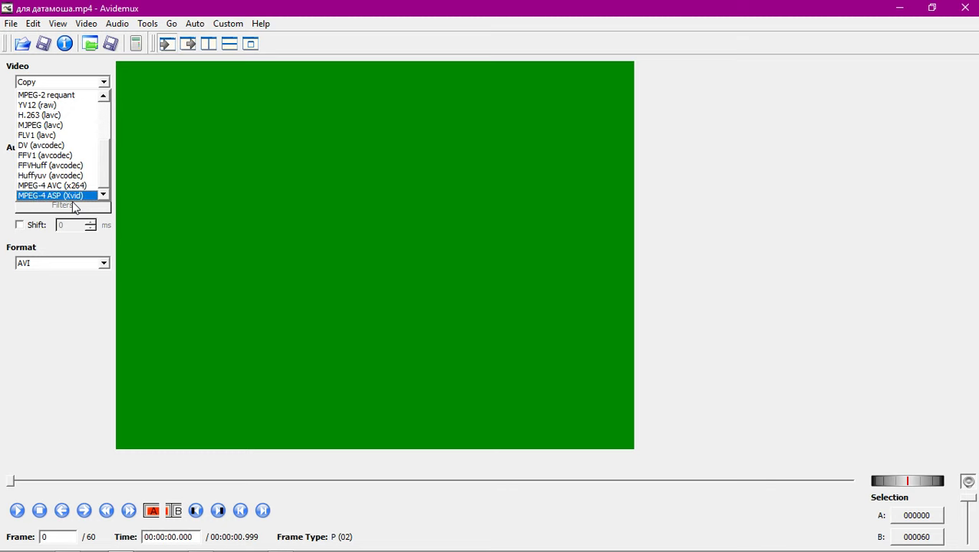
click(68, 195)
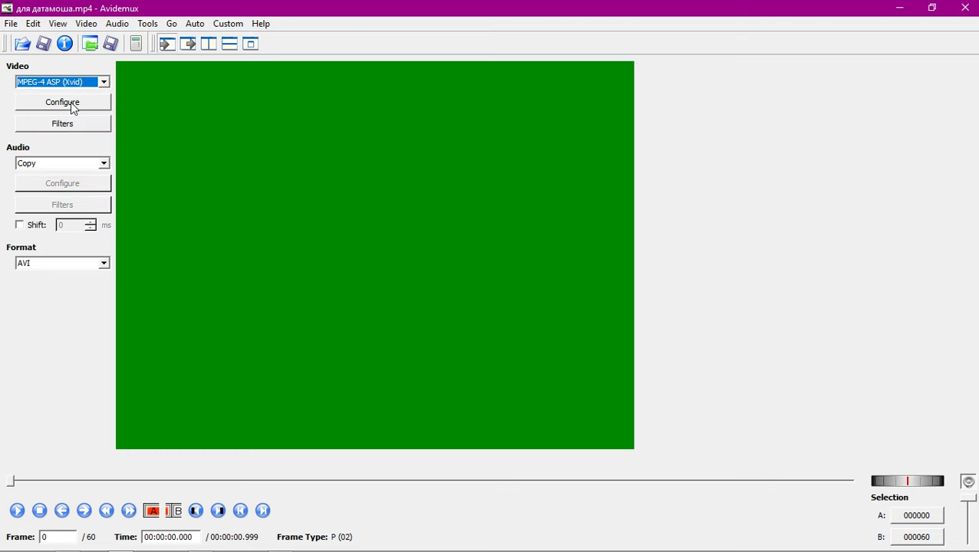
Set the Xvid encoder's maximum I-frame interval to 999999999 and apply the configuration.
click(71, 102)
click(385, 126)
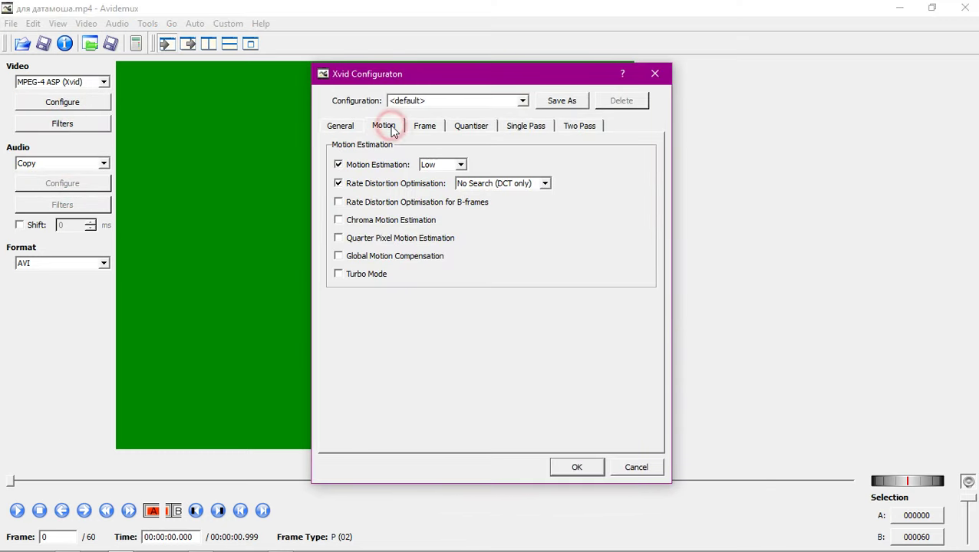
click(424, 127)
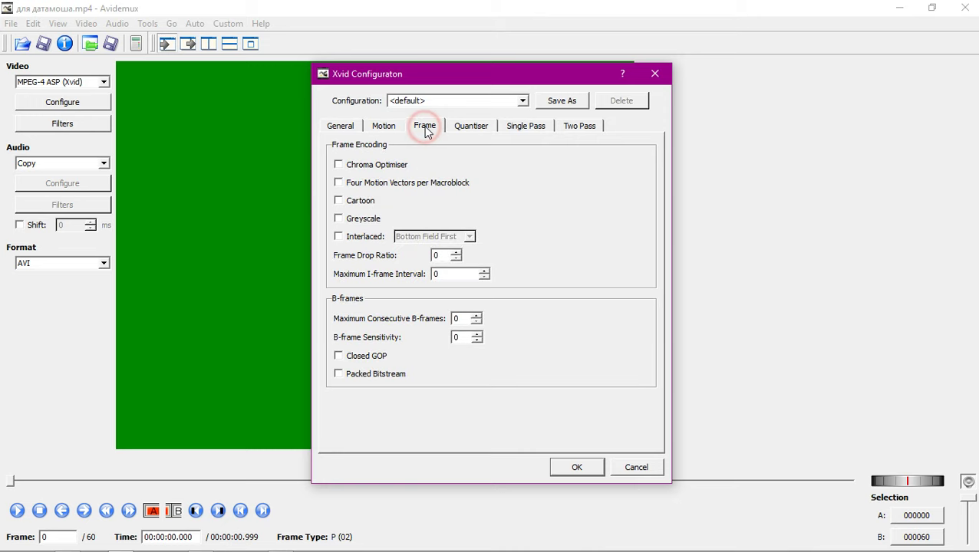
double_click(465, 273)
text(999999999)
click(575, 466)
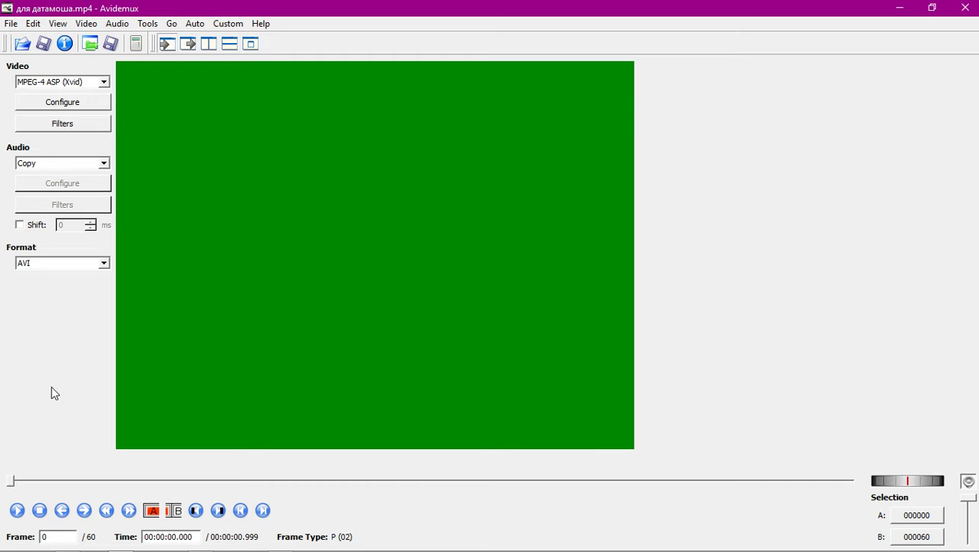
Step through the clip's opening frames and keyframes to examine their frame types, returning to frame 0.
click(84, 511)
click(84, 511)
click(85, 511)
click(83, 511)
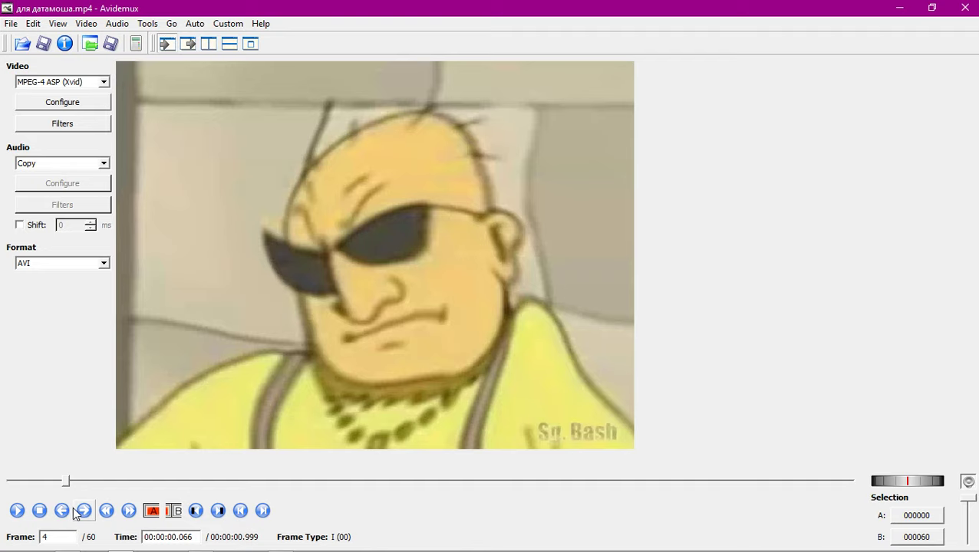
click(63, 511)
click(63, 511)
click(63, 511)
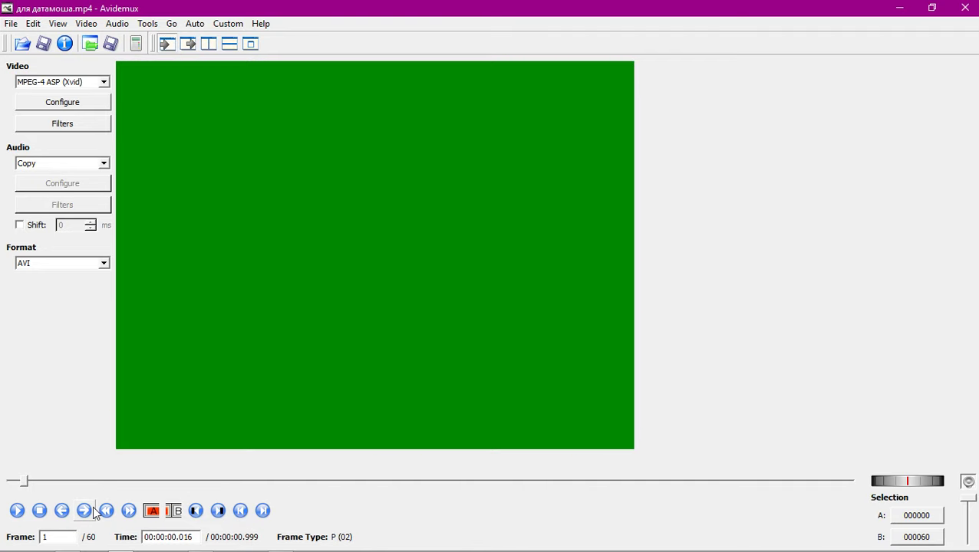
click(84, 511)
click(62, 511)
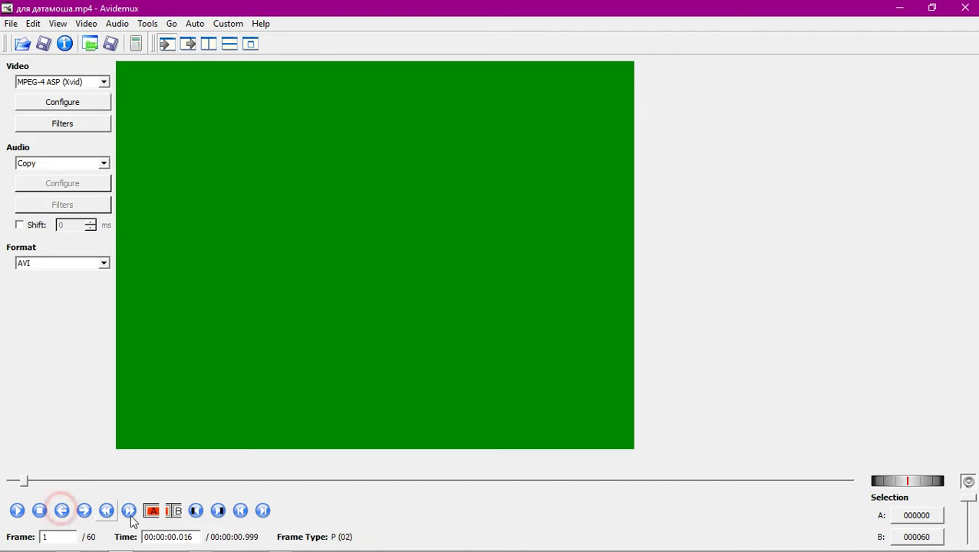
click(129, 511)
click(129, 511)
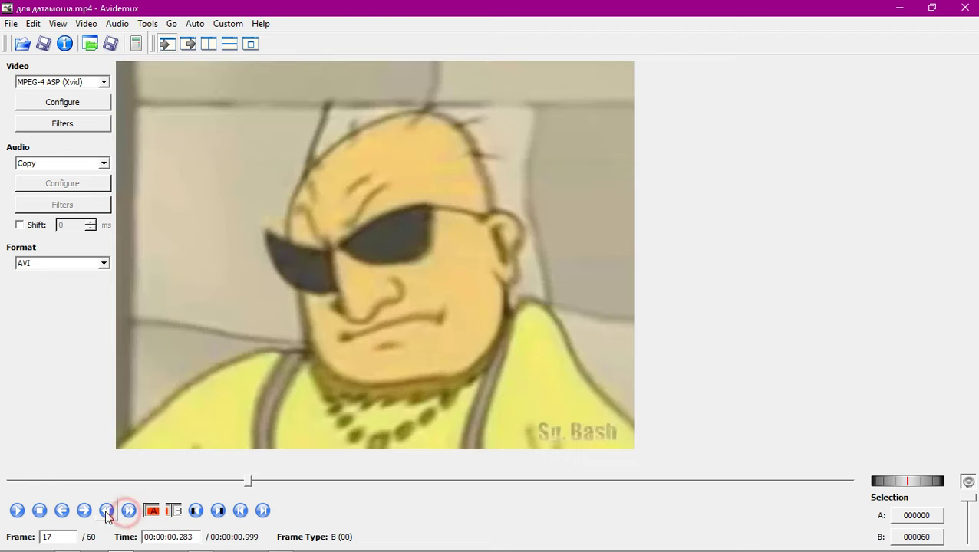
click(107, 511)
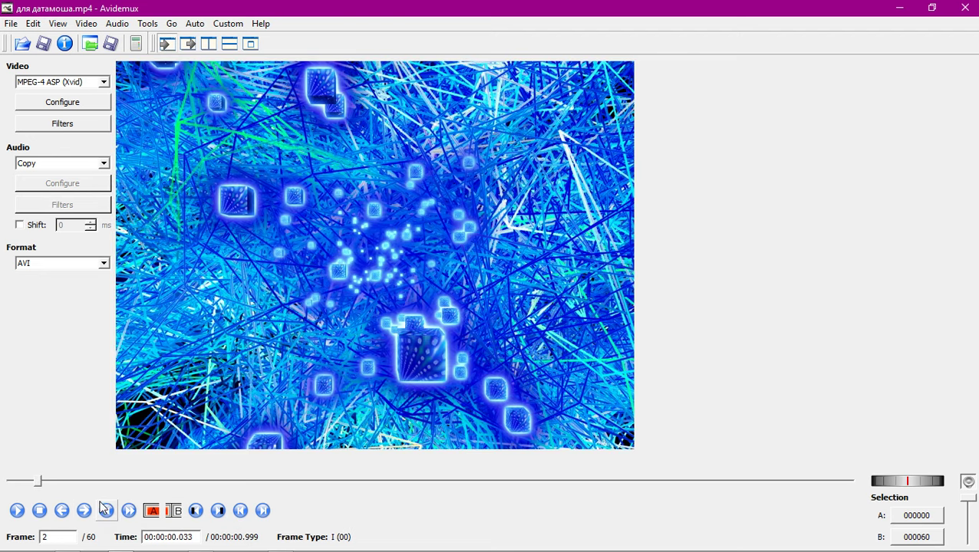
click(106, 511)
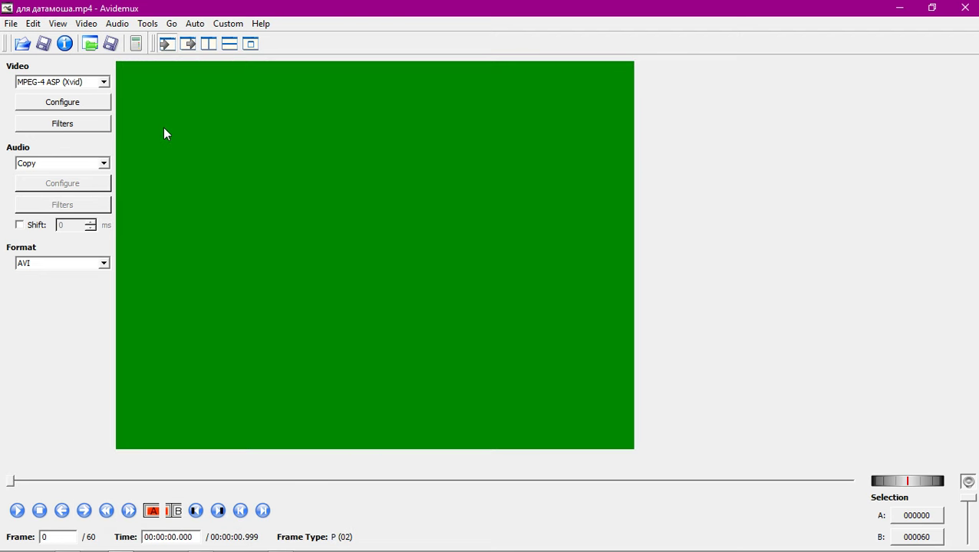
Save the re-encoded video to the desktop under the name авыва and dismiss the completion message.
key(ctrl+s)
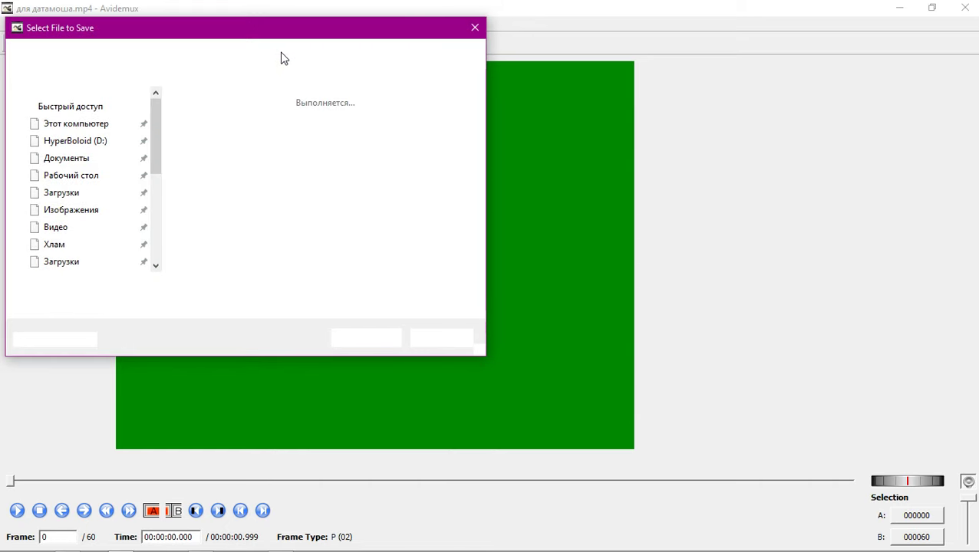
text(авыва)
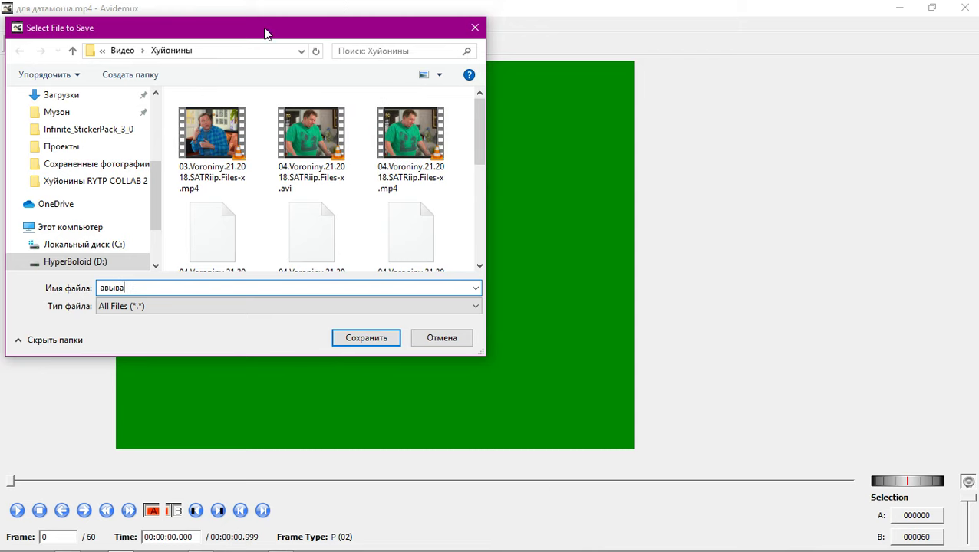
scroll(65, 125, up, 3)
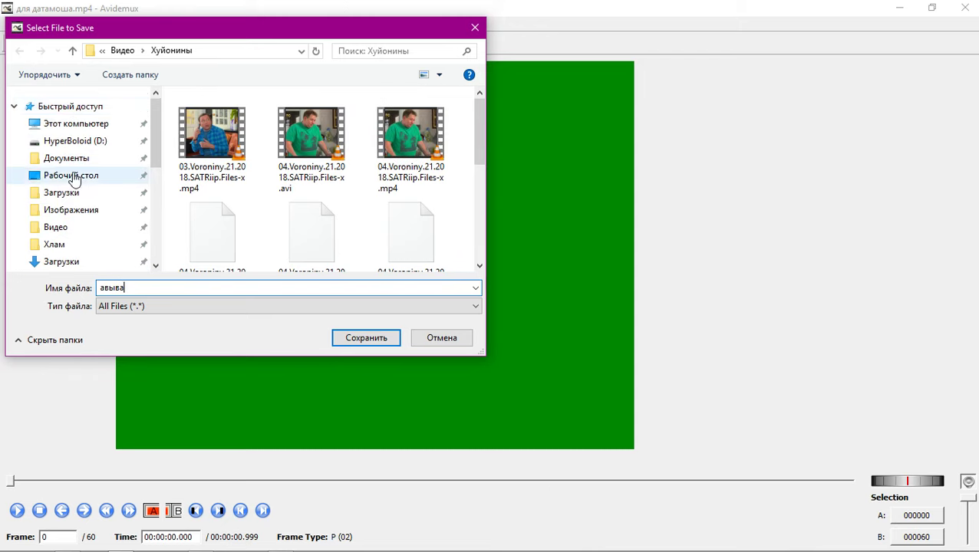
click(71, 176)
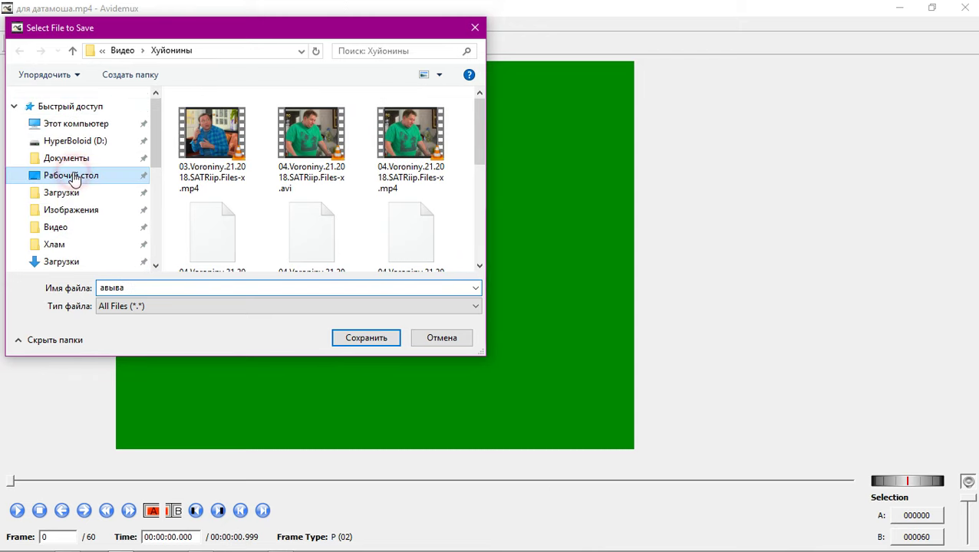
click(371, 337)
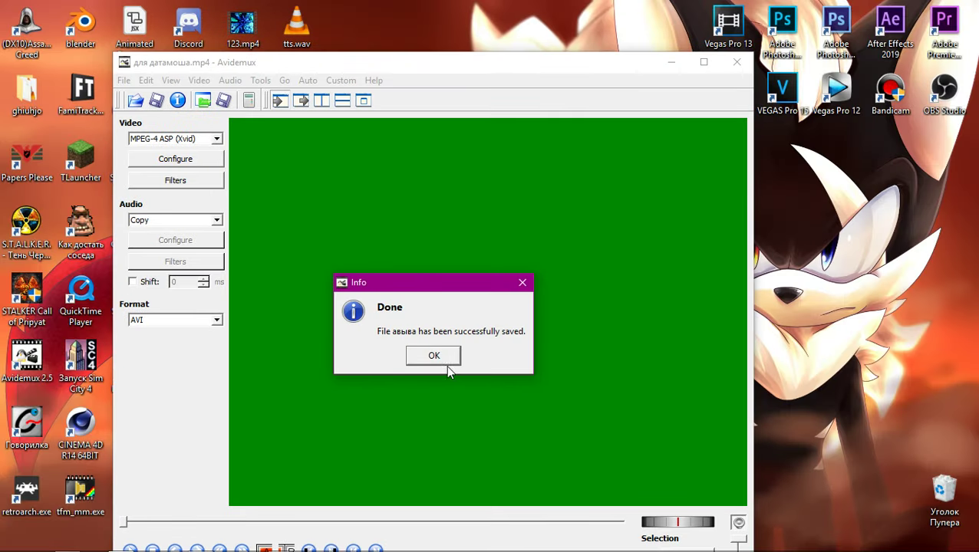
click(442, 361)
click(218, 139)
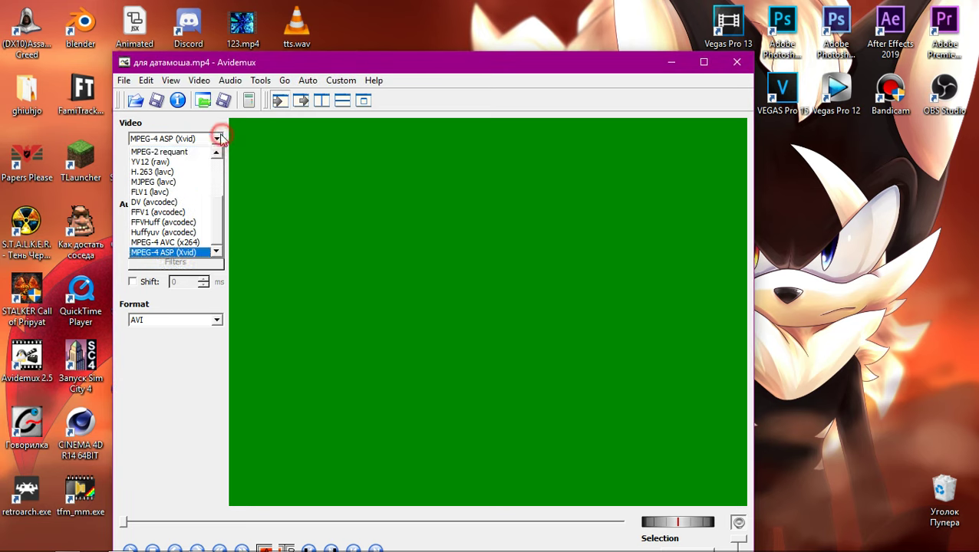
scroll(156, 186, up, 3)
click(262, 137)
Load the авыва file from the desktop in place of the current video and set the video output to Copy.
click(123, 80)
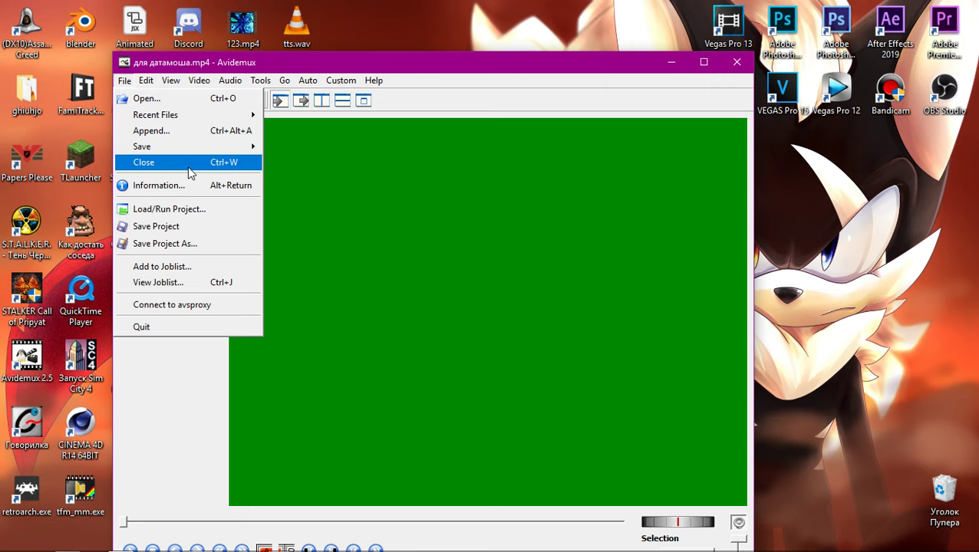
click(190, 163)
drag(436, 67, 681, 105)
drag(306, 87, 651, 223)
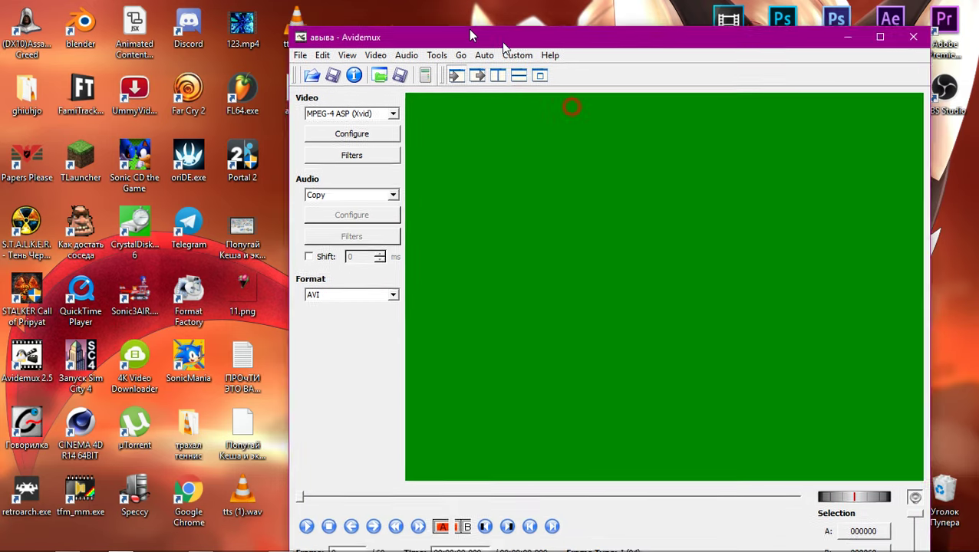
drag(471, 35, 458, 17)
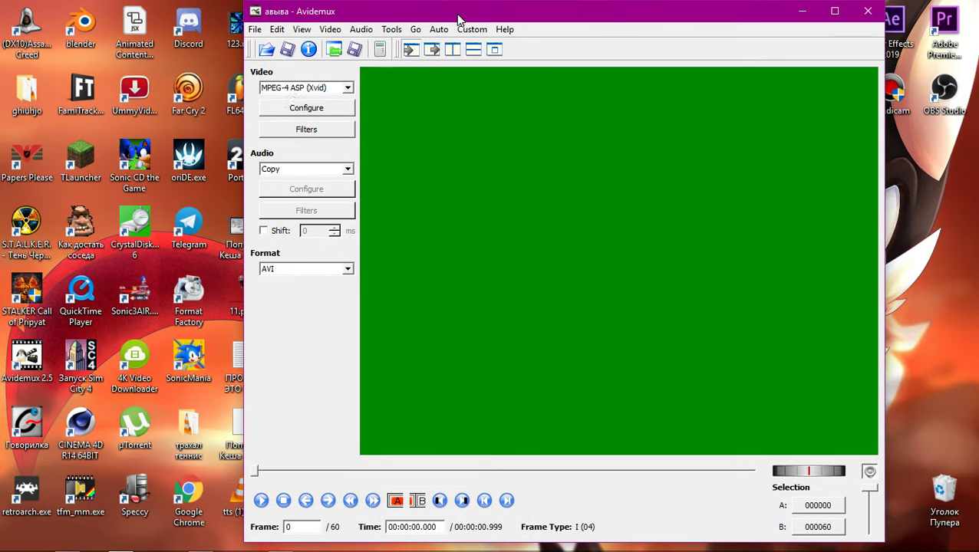
click(346, 88)
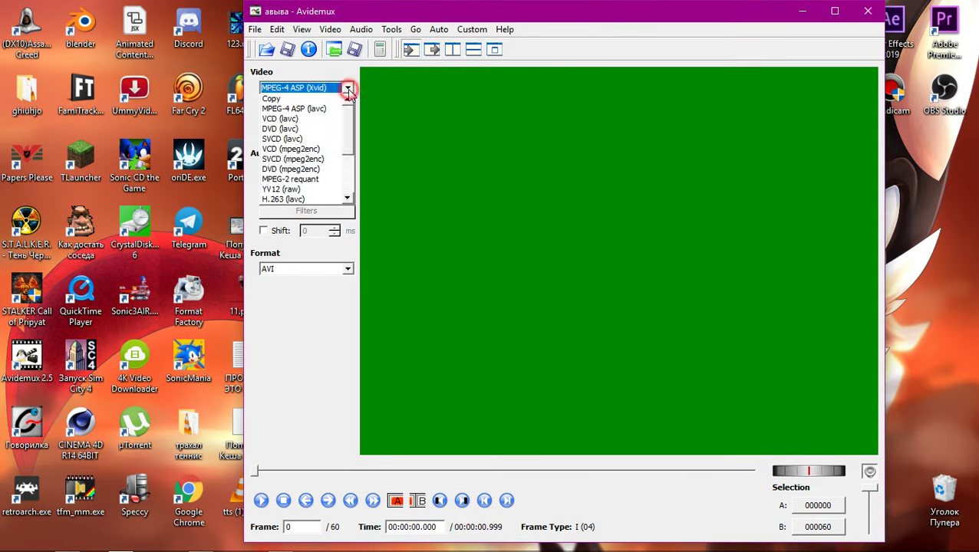
click(304, 98)
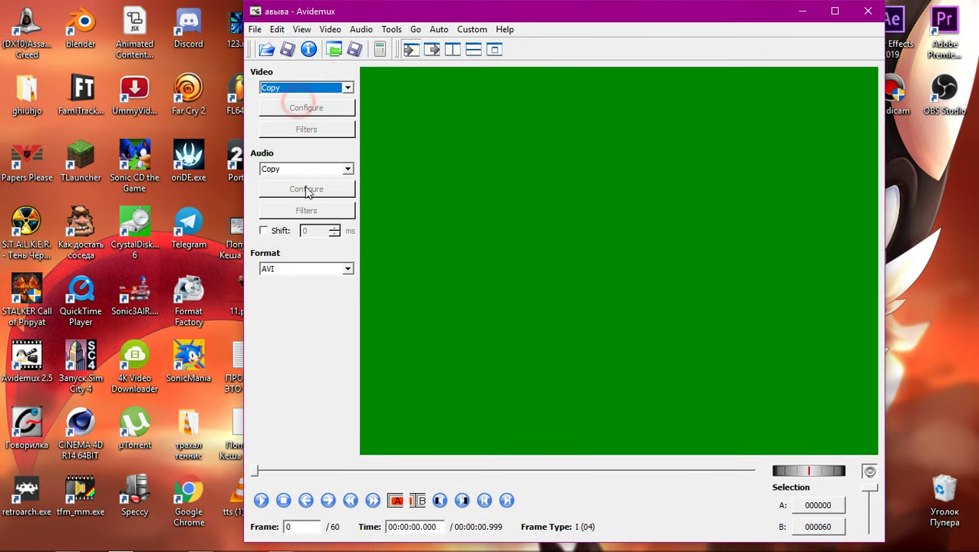
Delete the green frames at the start of the clip, from frame 0 up to the I-frame at frame 2.
click(328, 507)
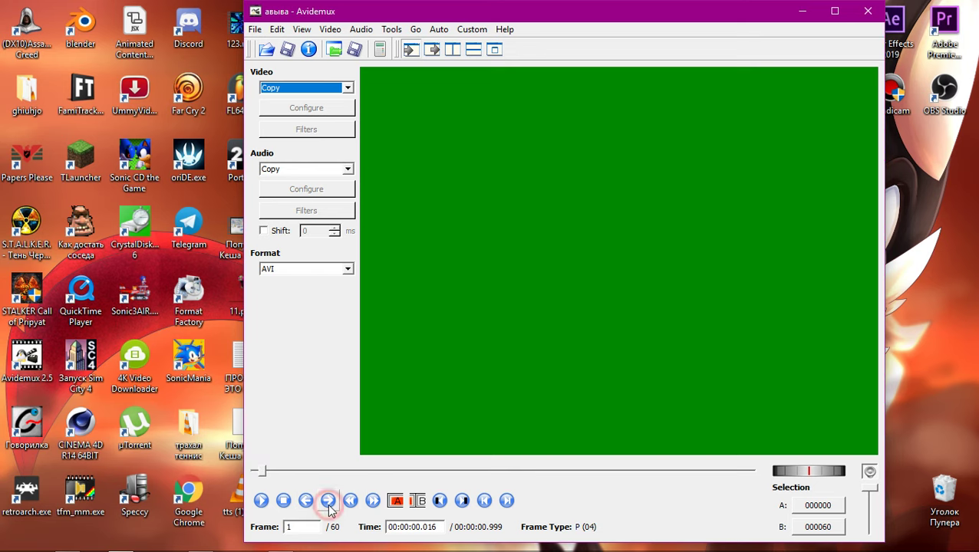
click(328, 507)
click(329, 507)
click(310, 503)
click(308, 503)
click(307, 504)
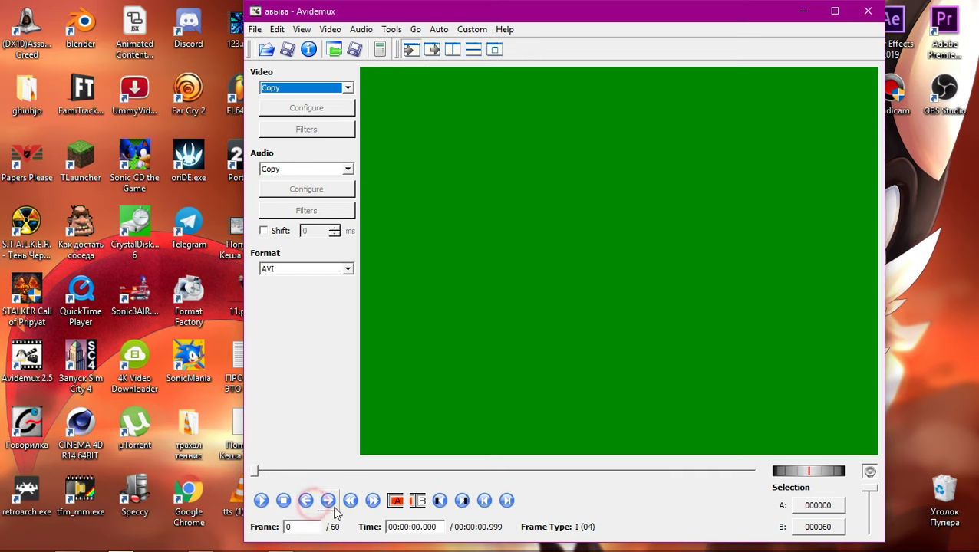
click(330, 503)
click(329, 501)
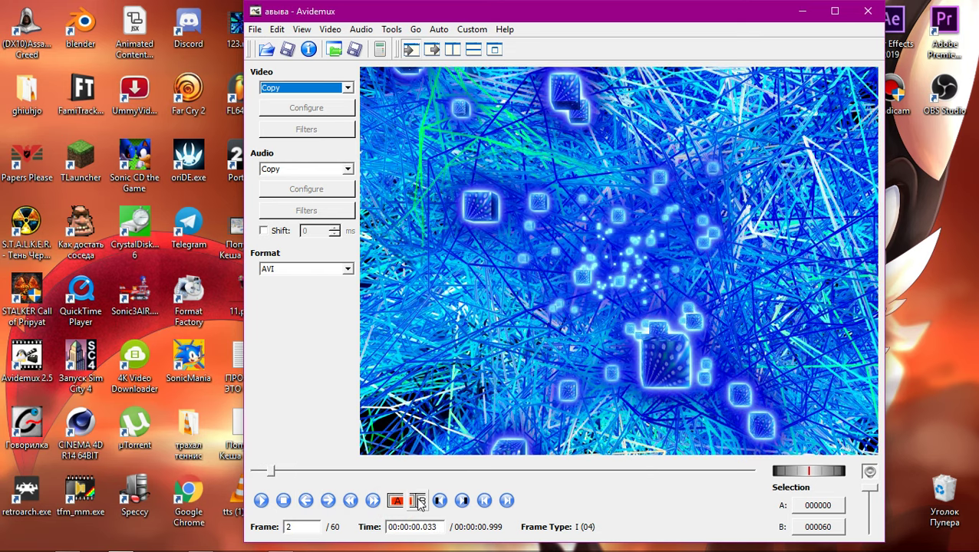
click(415, 500)
key(Delete)
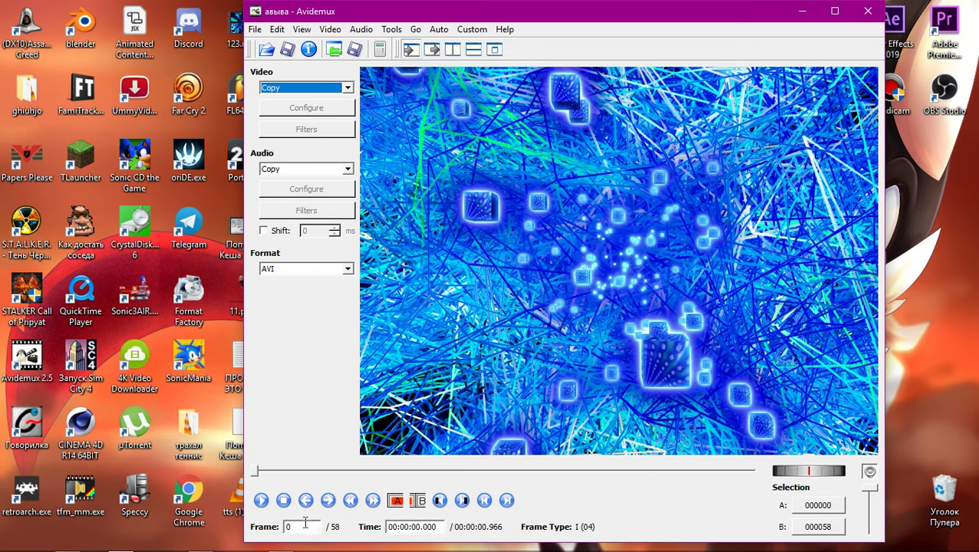
Cut out the single I-frame at frame 2, where the cartoon face shot begins.
click(373, 500)
click(394, 501)
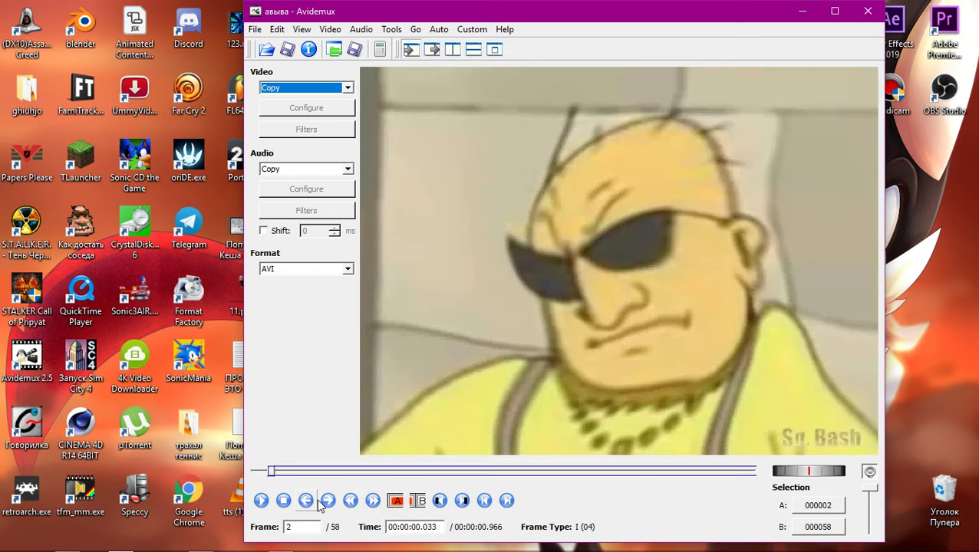
click(328, 500)
click(418, 500)
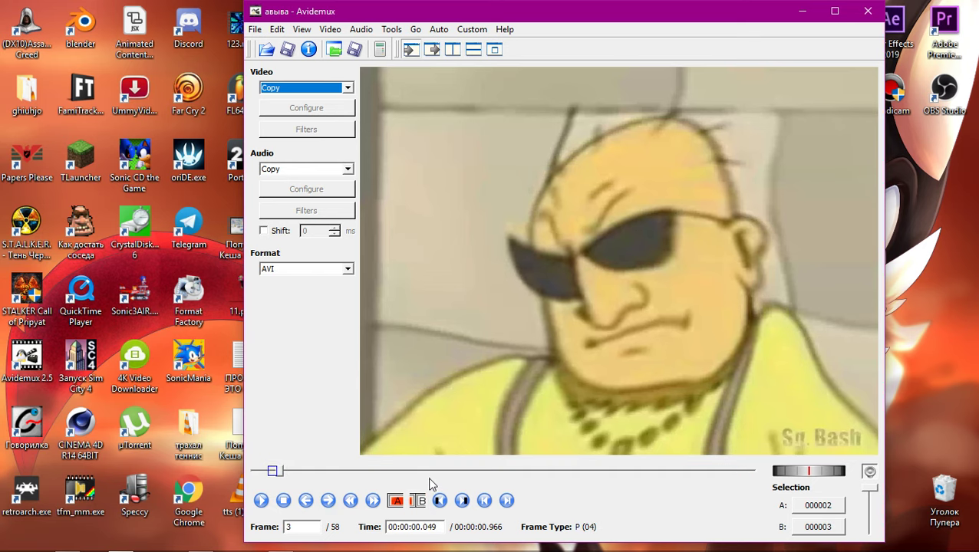
key(Delete)
Save the edited video to the desktop as 12345.mp4, declining smart copy.
key(ctrl+s)
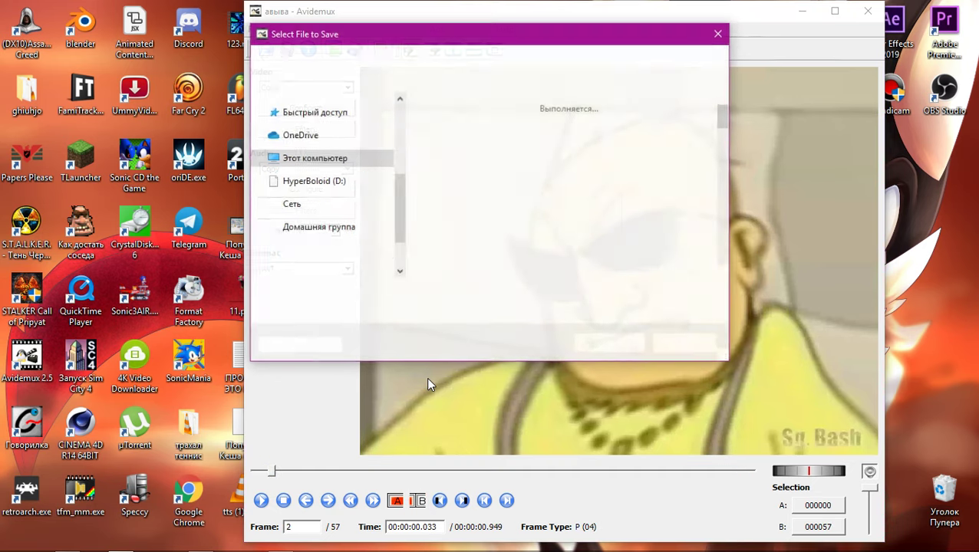
text(123)
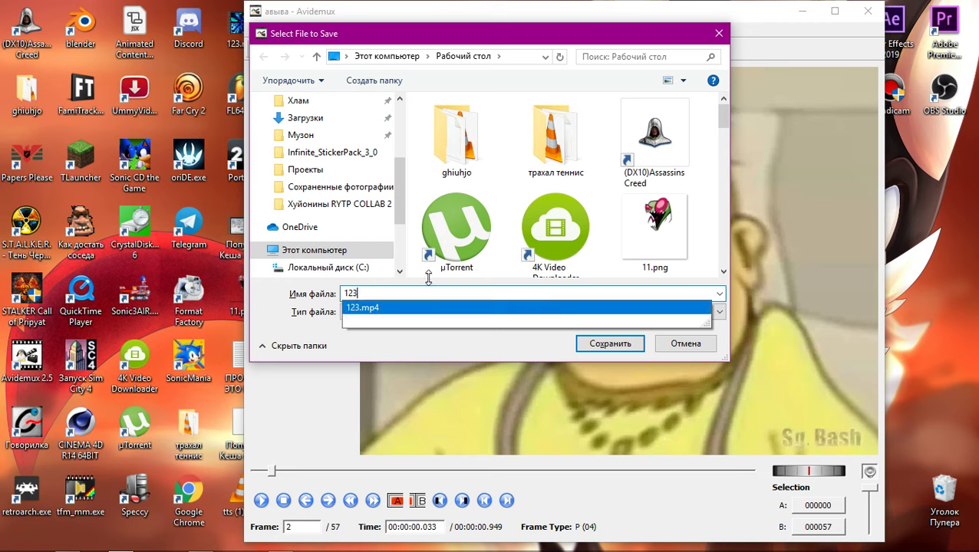
text(45.mp)
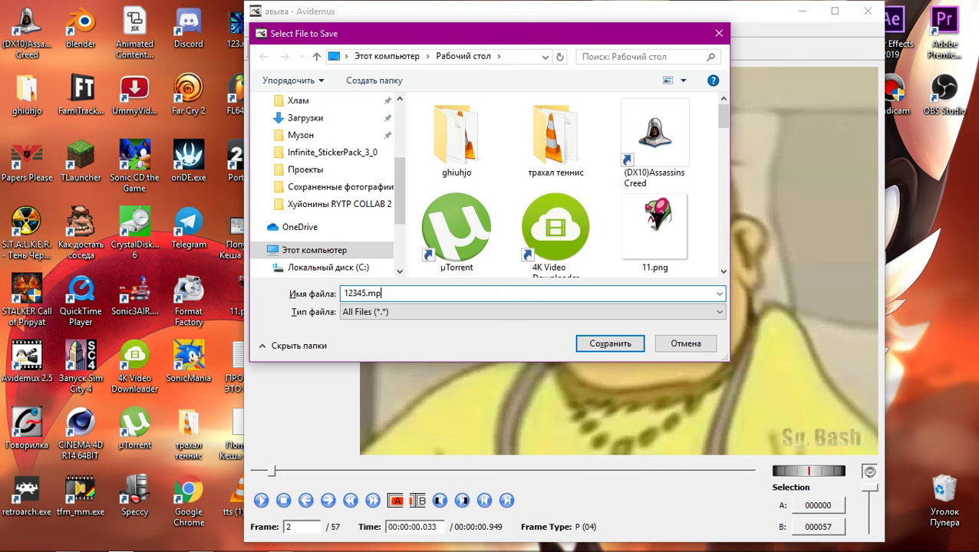
text(4)
key(Return)
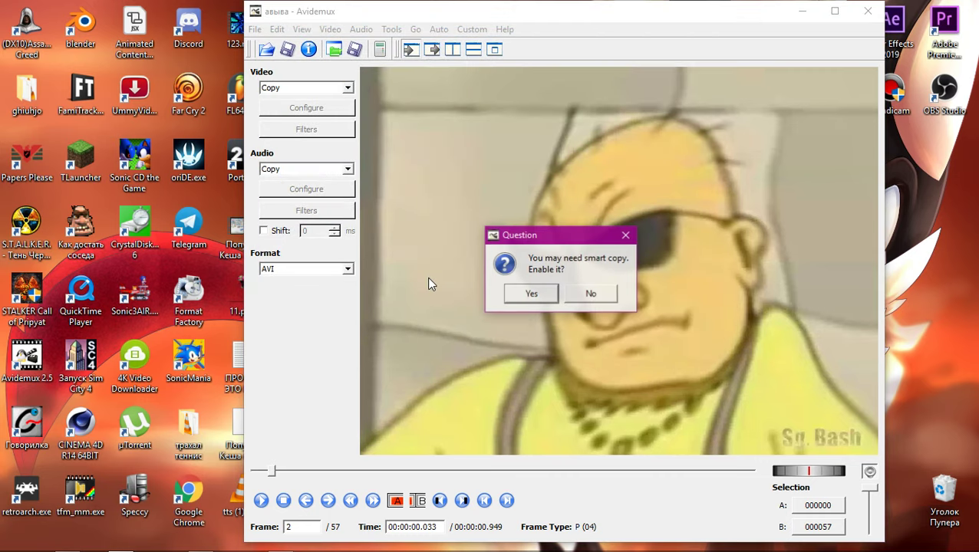
click(587, 293)
click(563, 304)
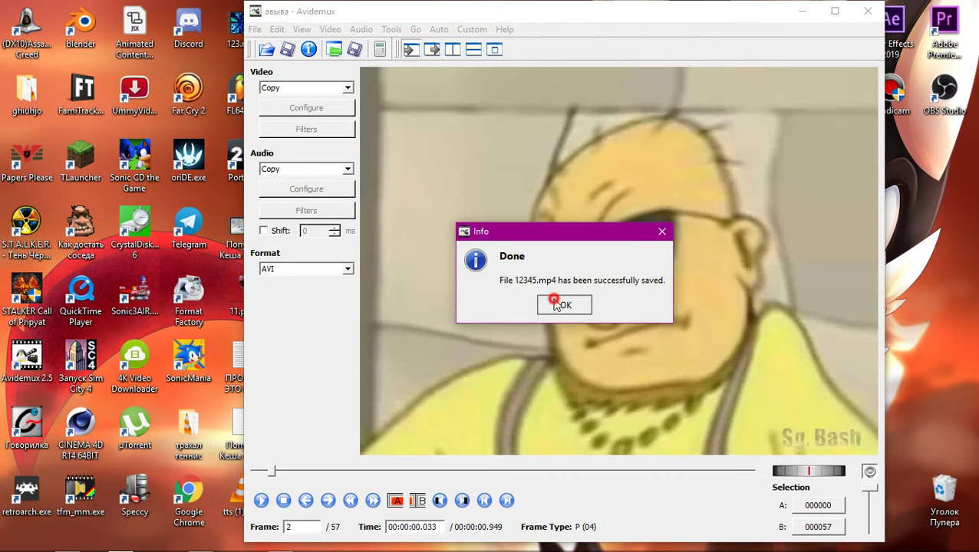
Minimize Avidemux and preview 12345.mp4 full screen in VLC to check the datamosh effect.
click(803, 12)
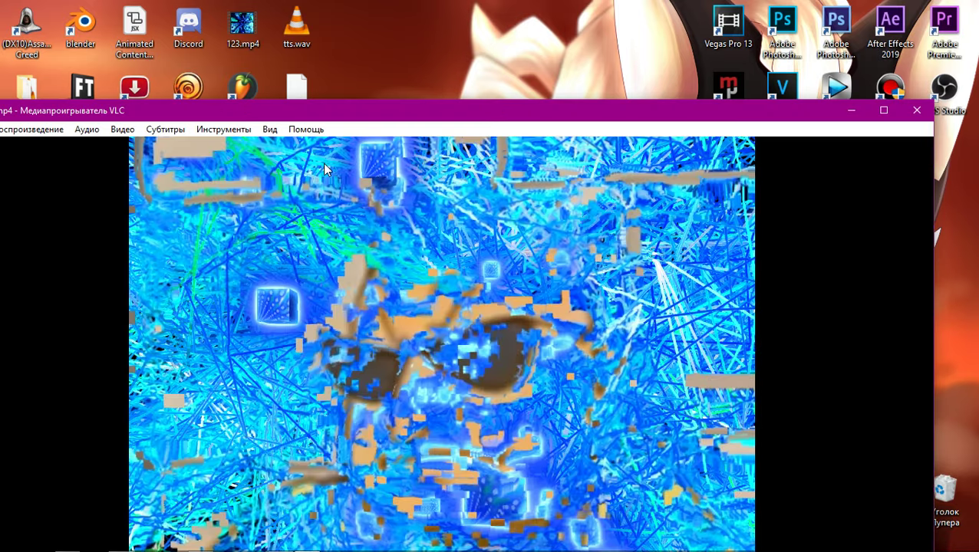
double_click(356, 188)
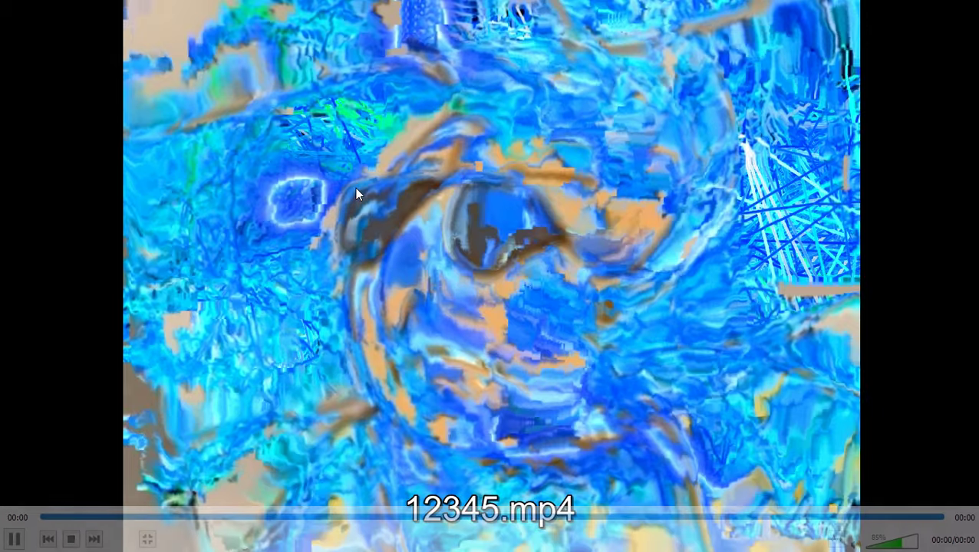
key(space)
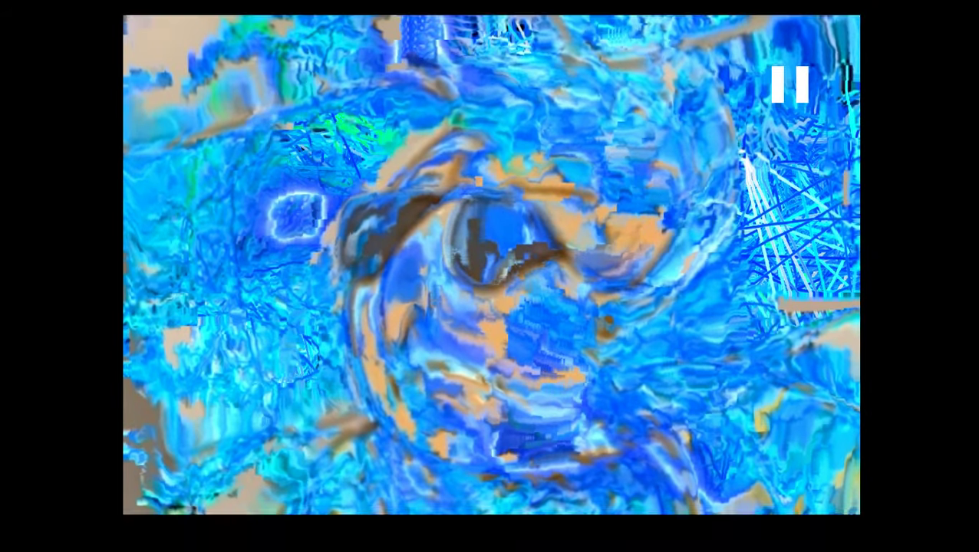
key(Escape)
click(839, 105)
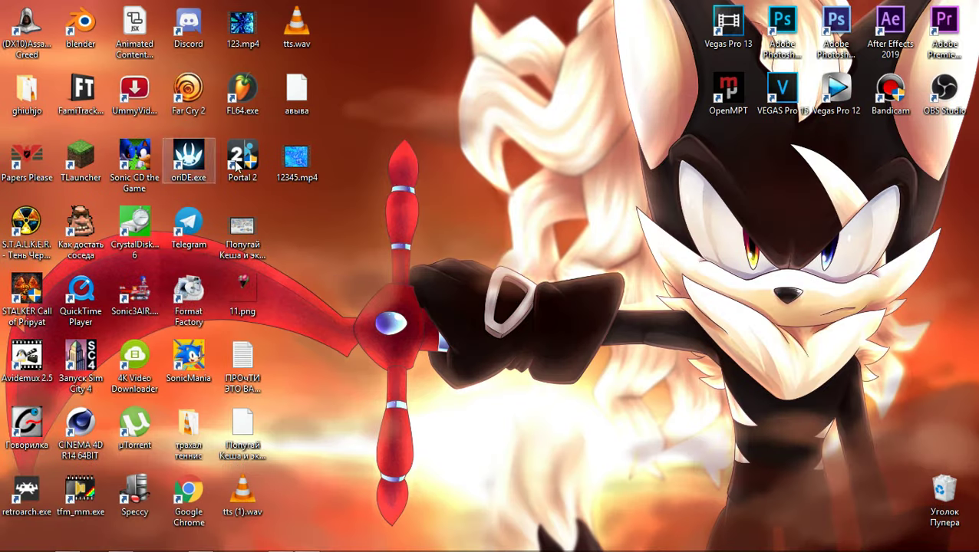
Bring 12345.mp4 from the desktop into Vegas Pro and place it on track 3 at marker 8, replacing the clips used for the datamosh.
drag(295, 159, 676, 388)
click(580, 380)
key(Delete)
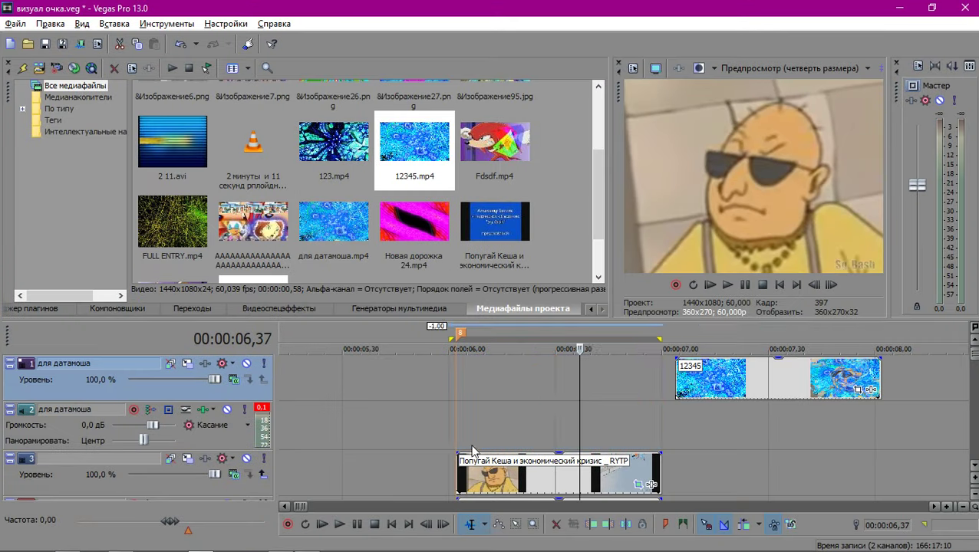
click(474, 451)
key(Delete)
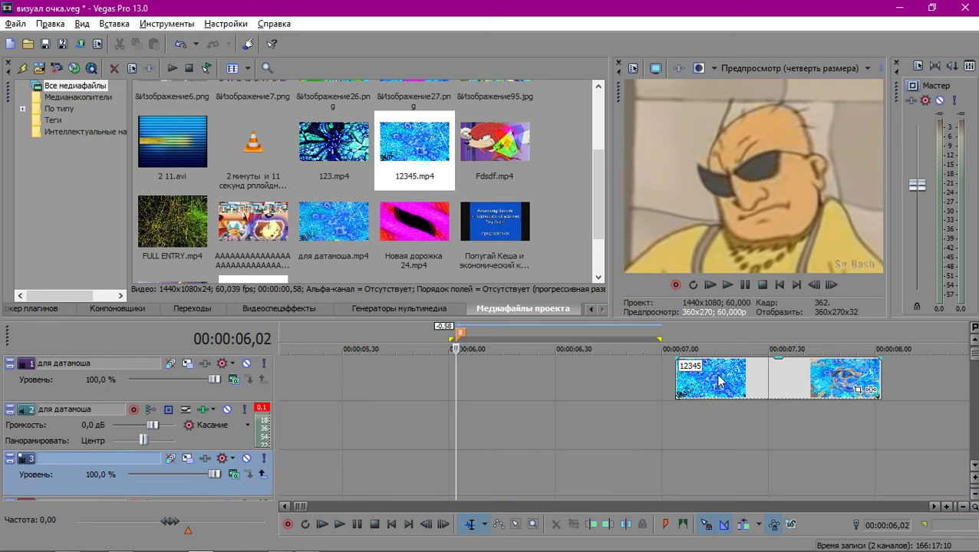
drag(718, 376, 497, 472)
Disable resampling for the 12345 event on track 3.
right_click(484, 470)
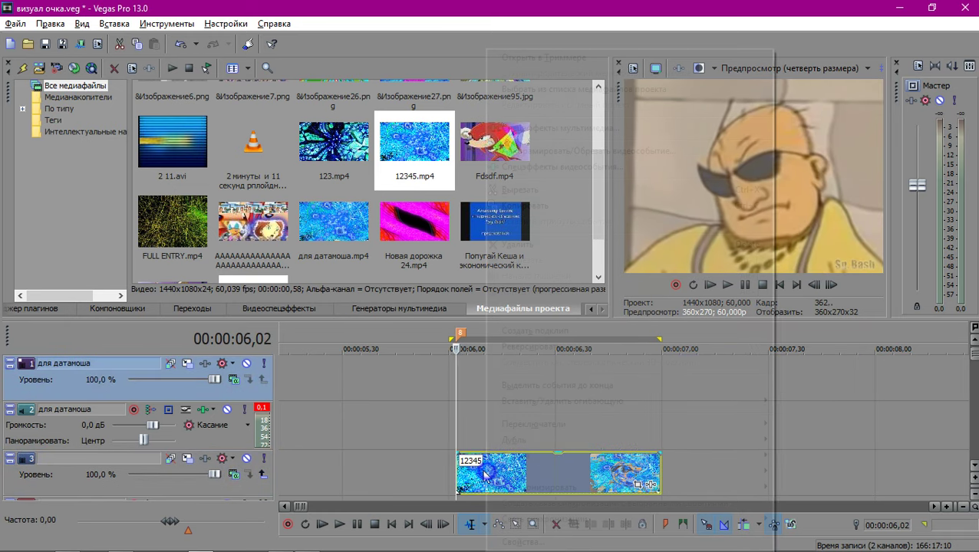
click(550, 543)
click(425, 235)
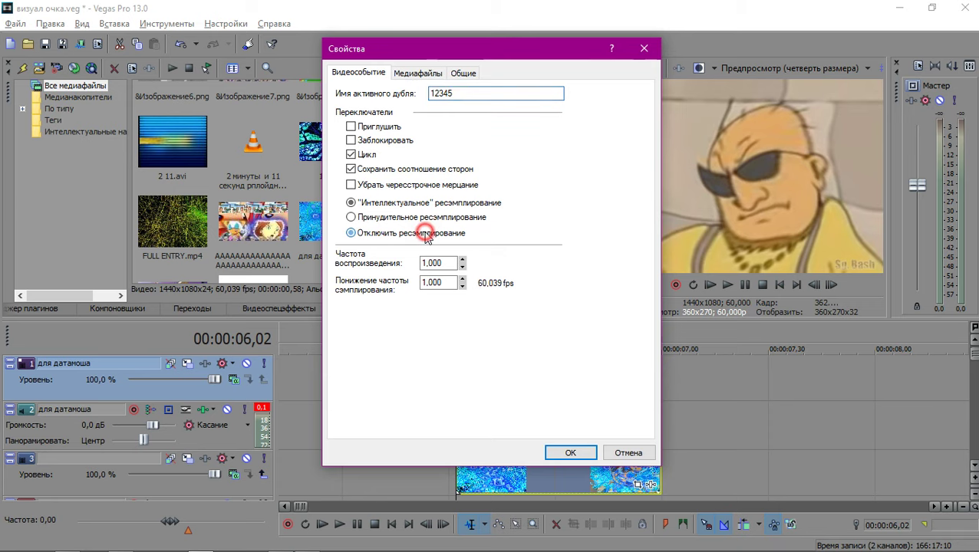
click(568, 453)
Turn off the maintain aspect ratio switch for the 12345 event at marker 8.
scroll(502, 399, down, 2)
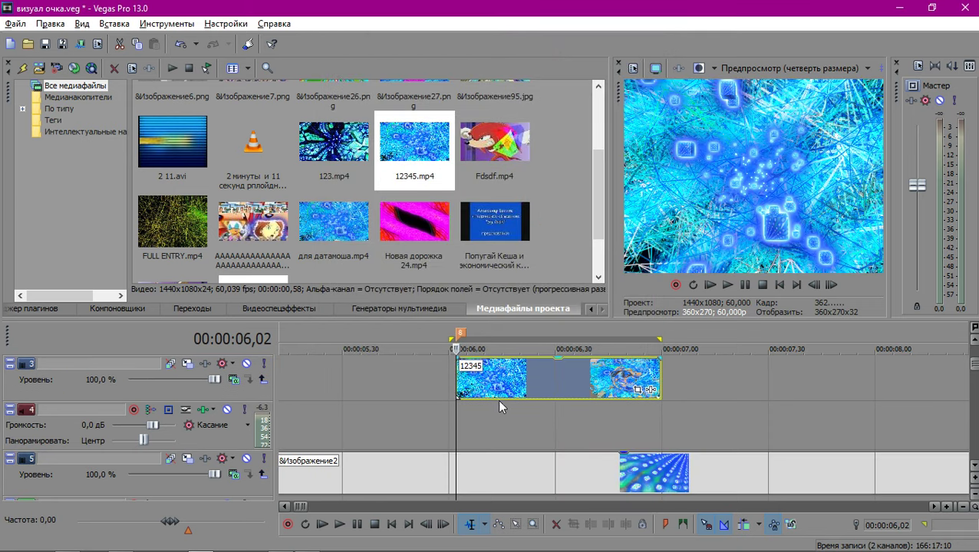
scroll(499, 407, up, 2)
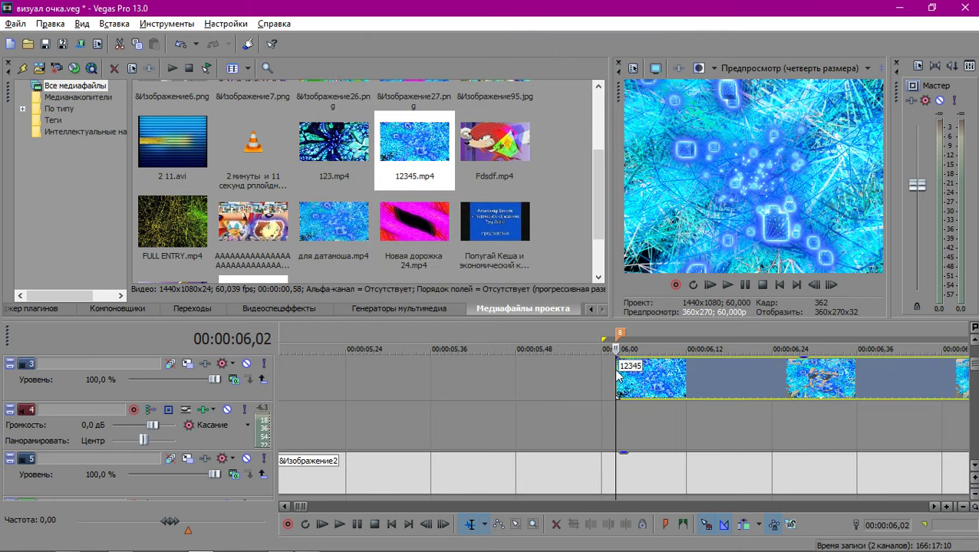
scroll(606, 377, down, 6)
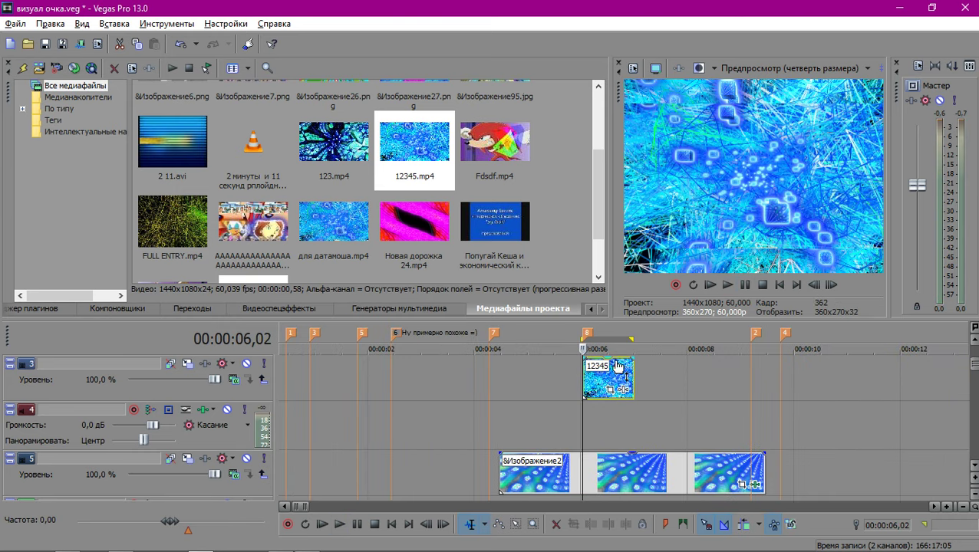
right_click(606, 377)
click(645, 542)
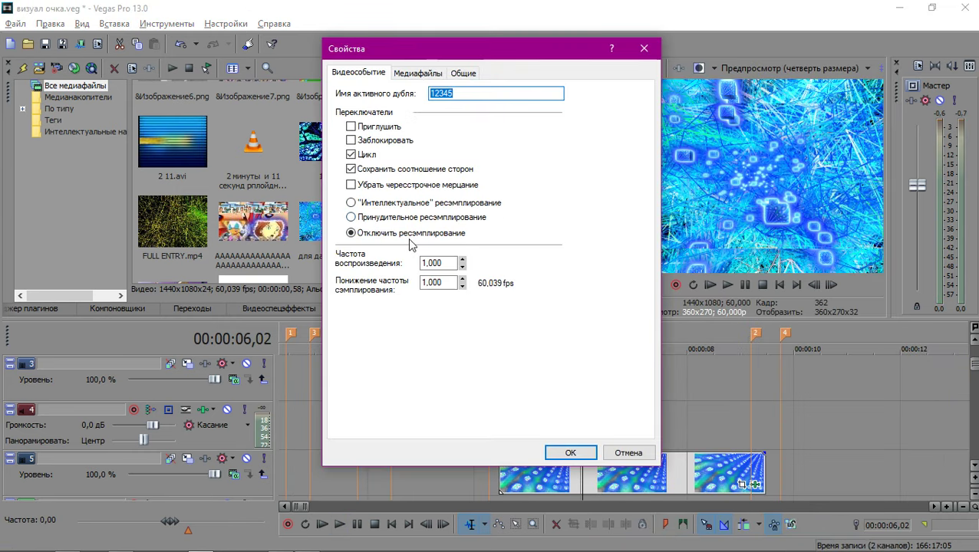
click(371, 168)
click(570, 453)
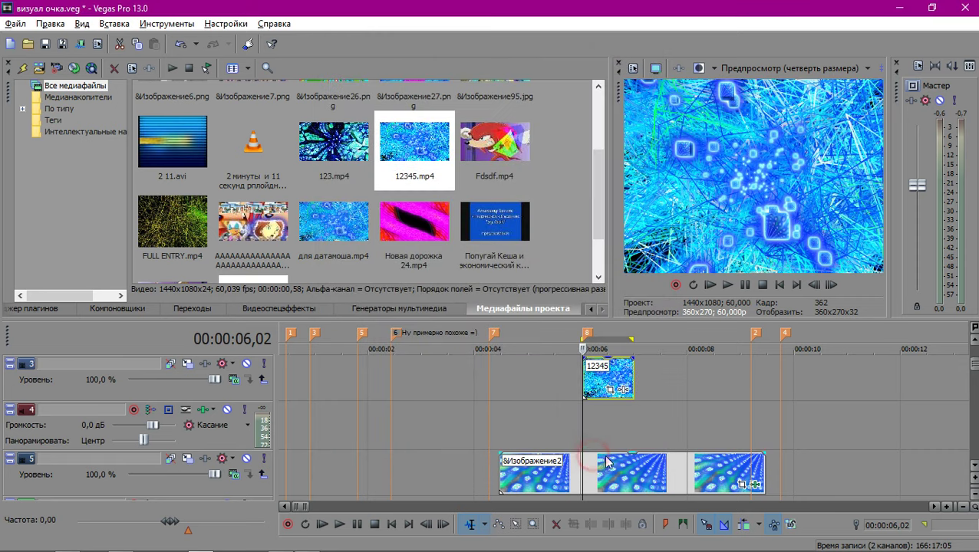
Trim the end of the &Изображение2 event on track 5 back to just past marker 8.
double_click(769, 466)
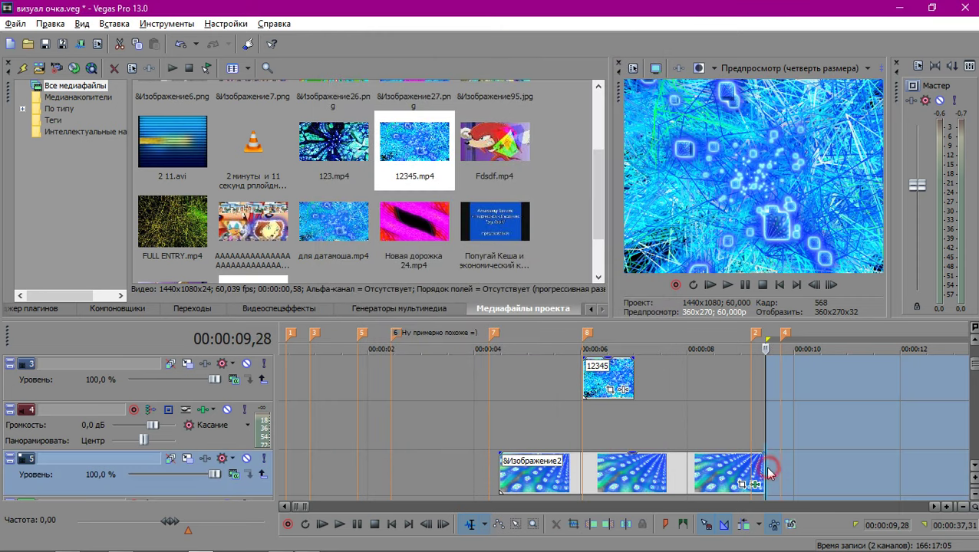
click(581, 409)
drag(764, 467, 601, 458)
scroll(549, 425, up, 5)
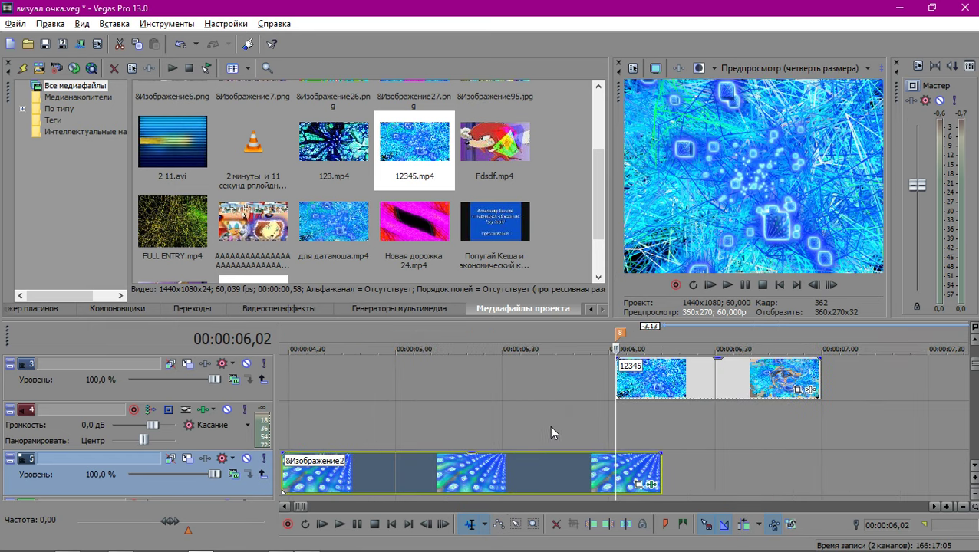
Play the stretch from 00:00:05,44 to 00:00:07,00 around marker 8 and close the VLC player left open.
drag(553, 425, 815, 452)
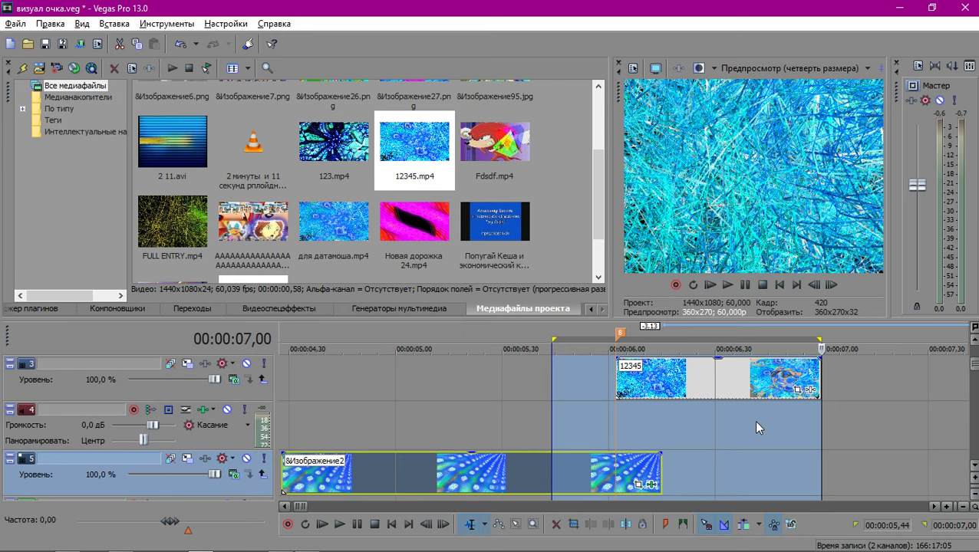
key(space)
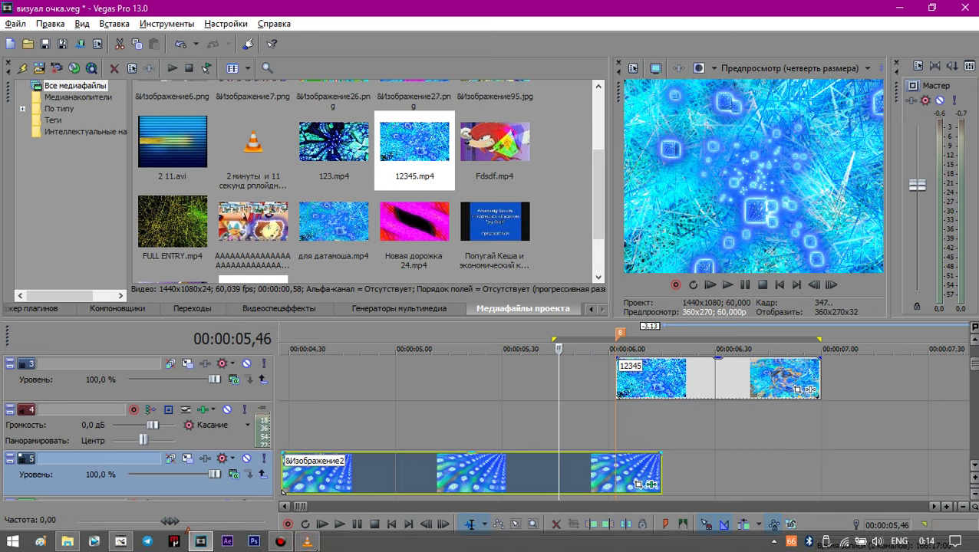
click(307, 545)
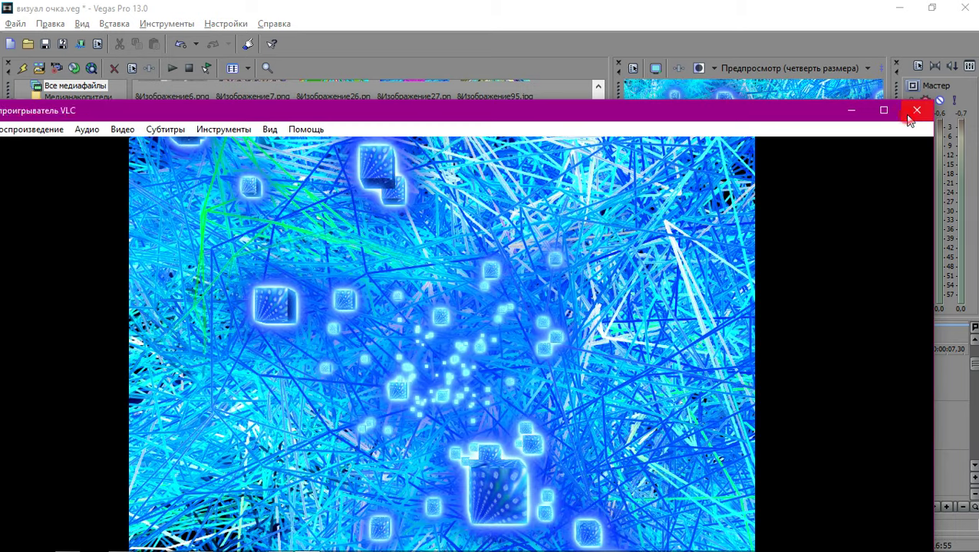
click(916, 112)
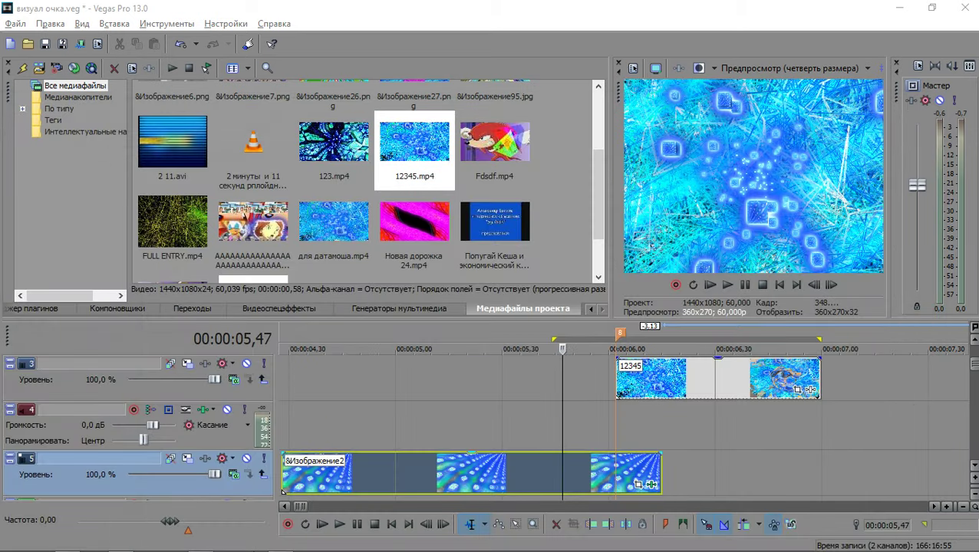
mouse_move(274, 535)
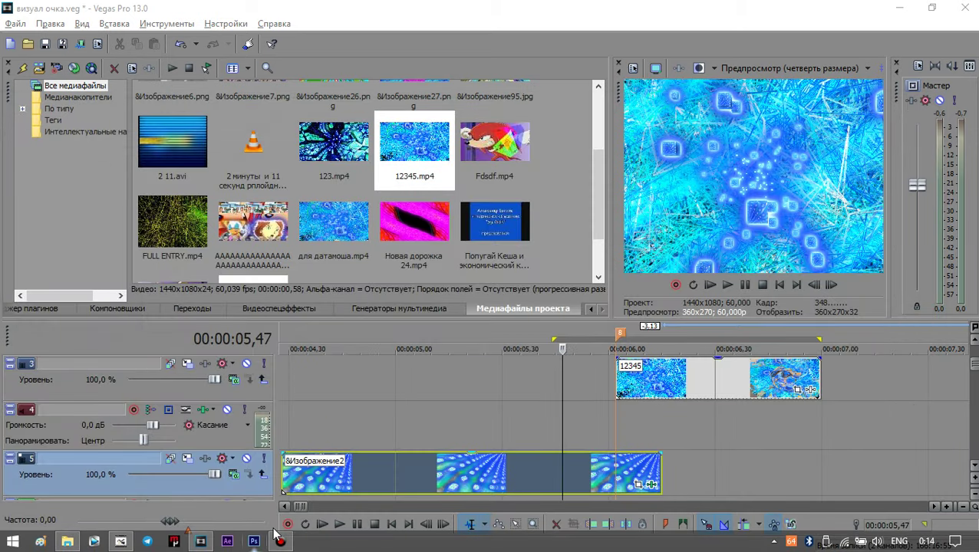
Select the range from 00:00:05,57 to 00:00:07,00 and play the transition into the 12345 event.
click(601, 414)
drag(596, 412, 822, 414)
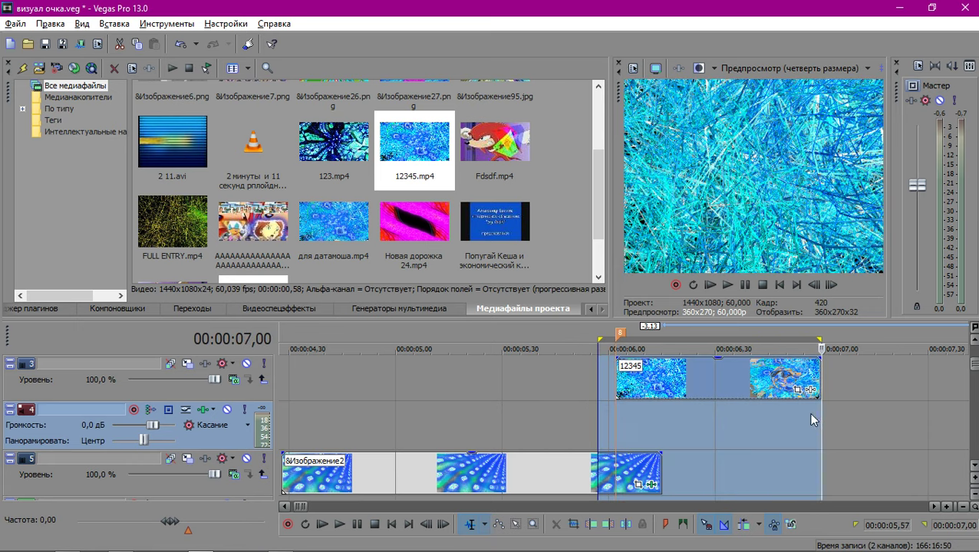
key(space)
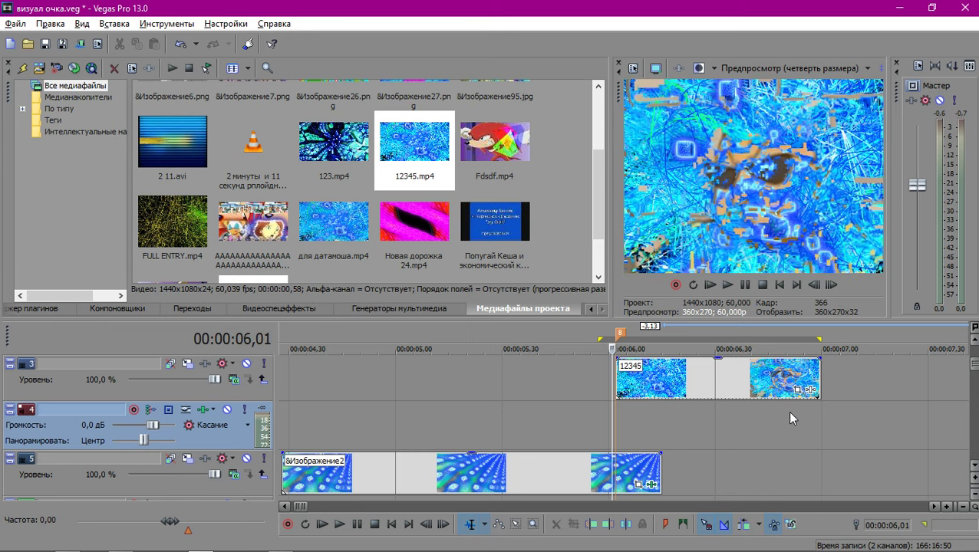
key(space)
key(space)
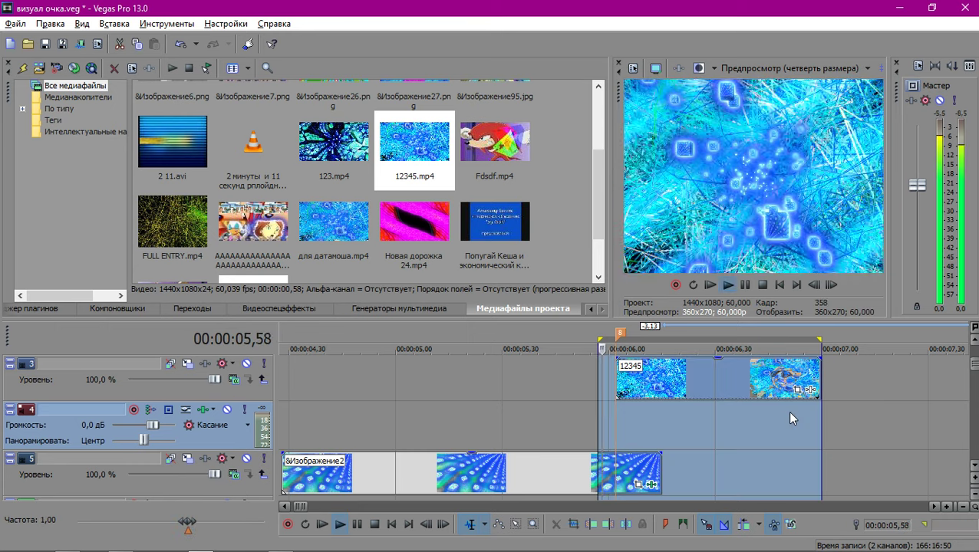
Go to the last frame of the 12345 event at 00:00:06,59 and widen the video preview area.
click(822, 416)
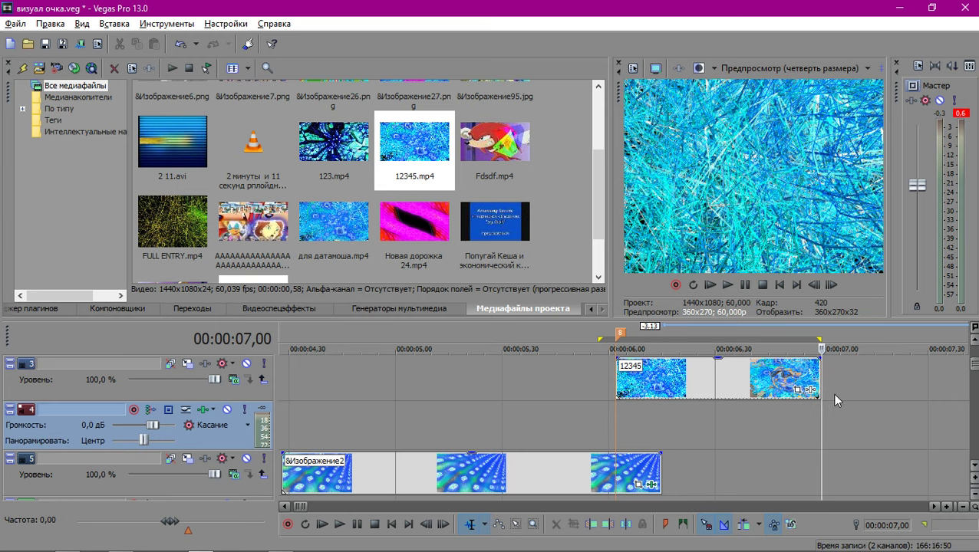
key(Left)
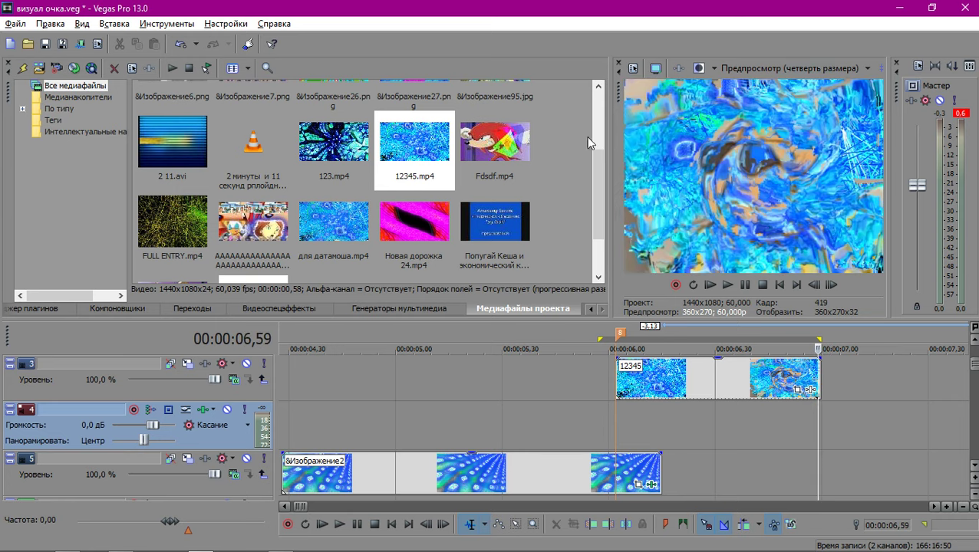
drag(610, 127, 526, 127)
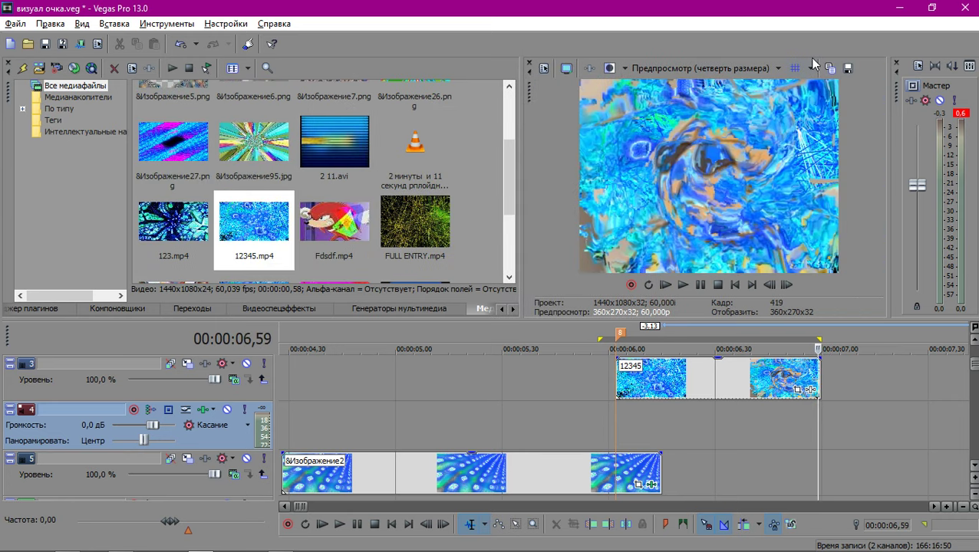
Set the preview quality to Предпросмотр (полный размер) and save the current frame as &Изображение28.png.
click(707, 70)
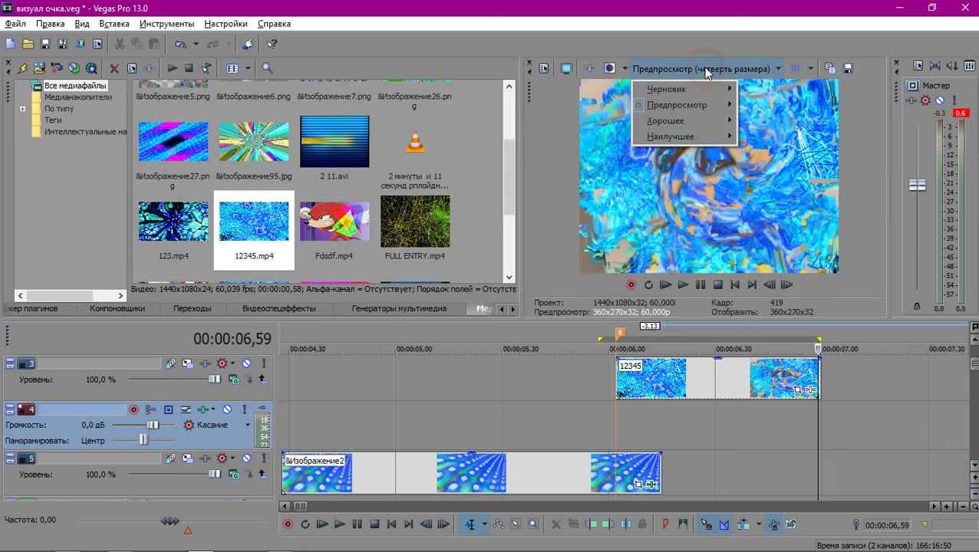
click(828, 68)
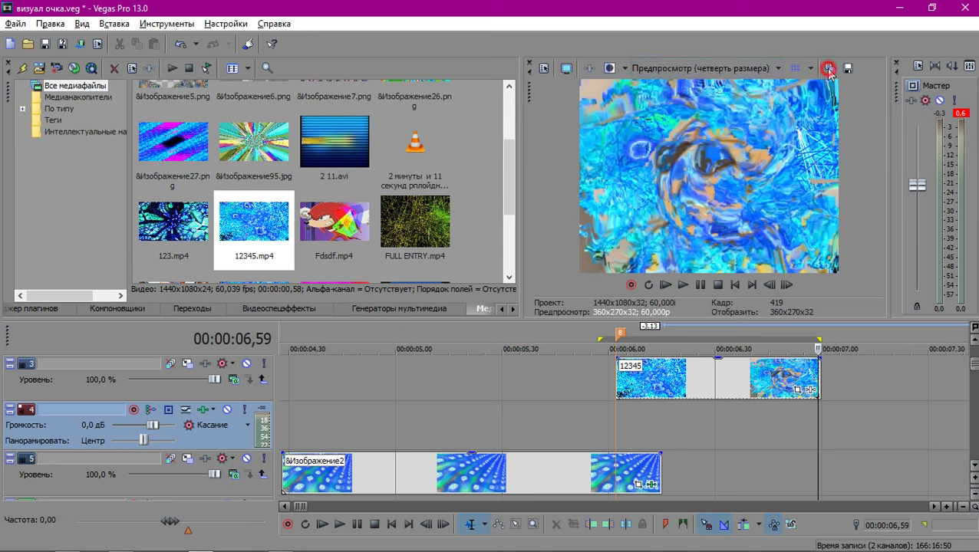
click(753, 68)
mouse_move(657, 104)
click(786, 119)
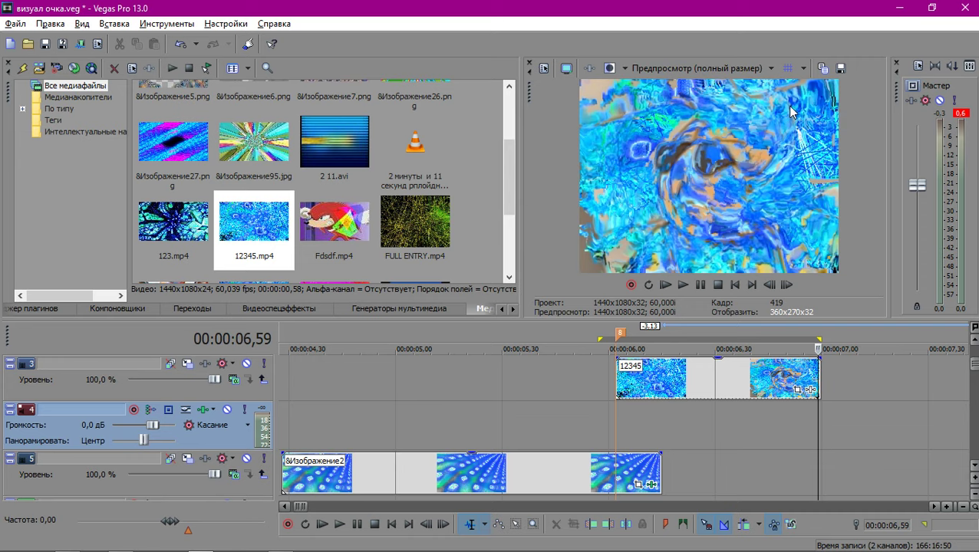
click(841, 67)
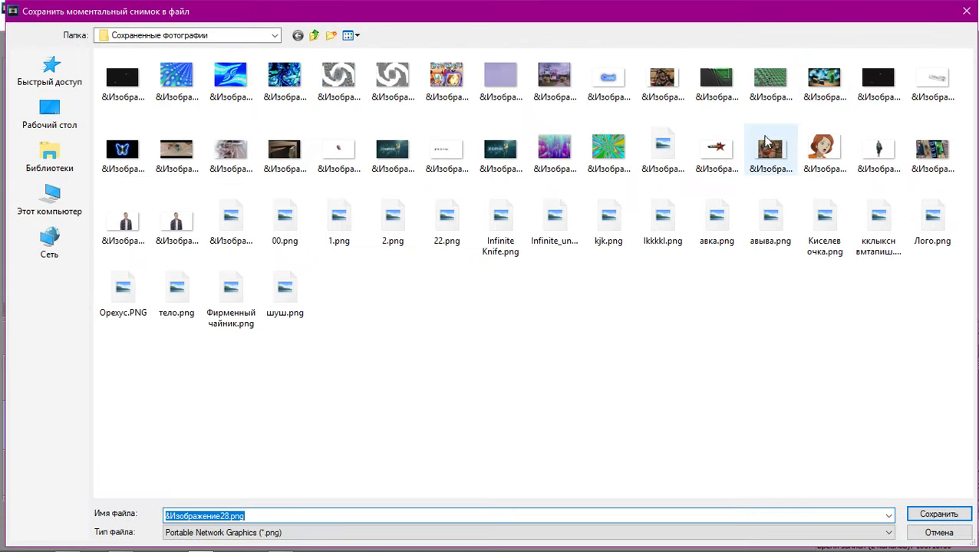
click(933, 512)
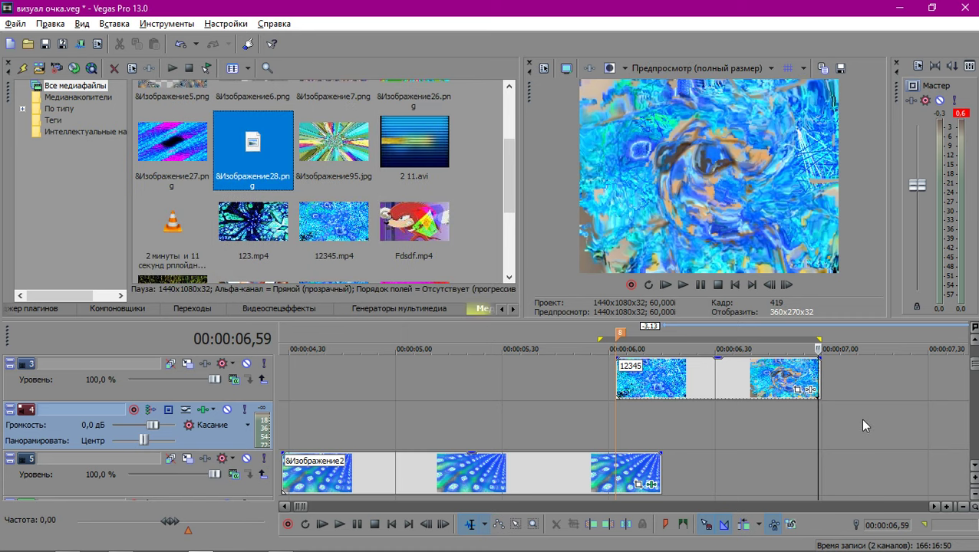
Play on from the end of the 12345 event at 00:00:07,00 and save the project.
scroll(694, 462, up, 10)
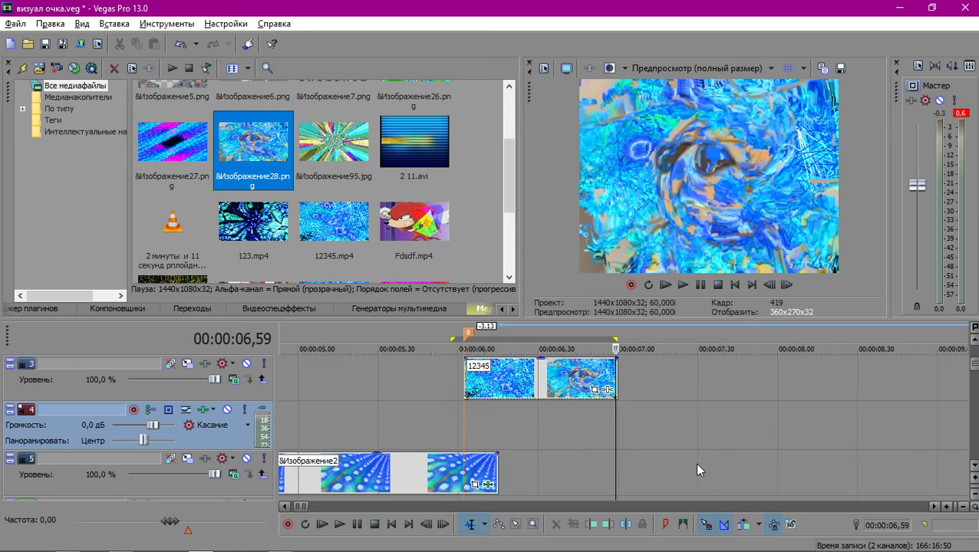
click(623, 403)
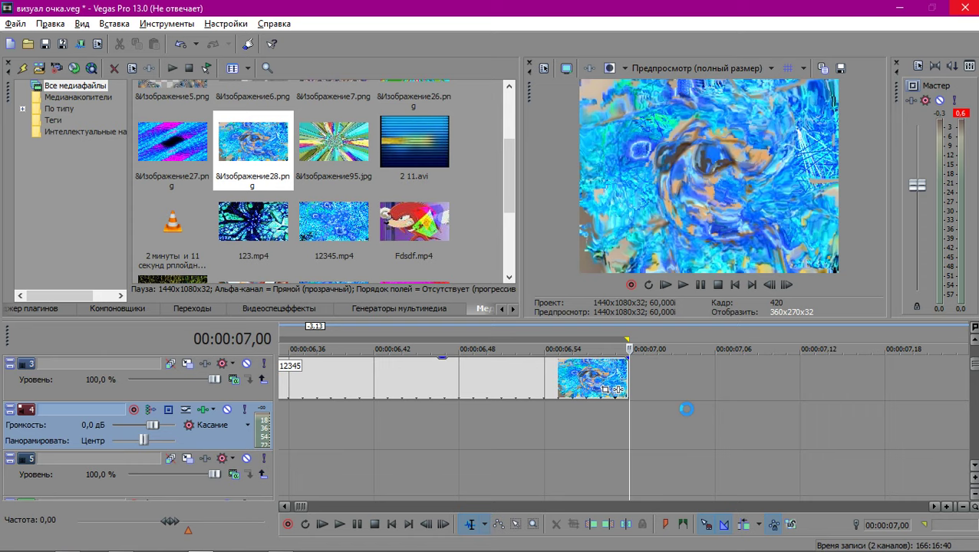
scroll(687, 410, down, 5)
key(space)
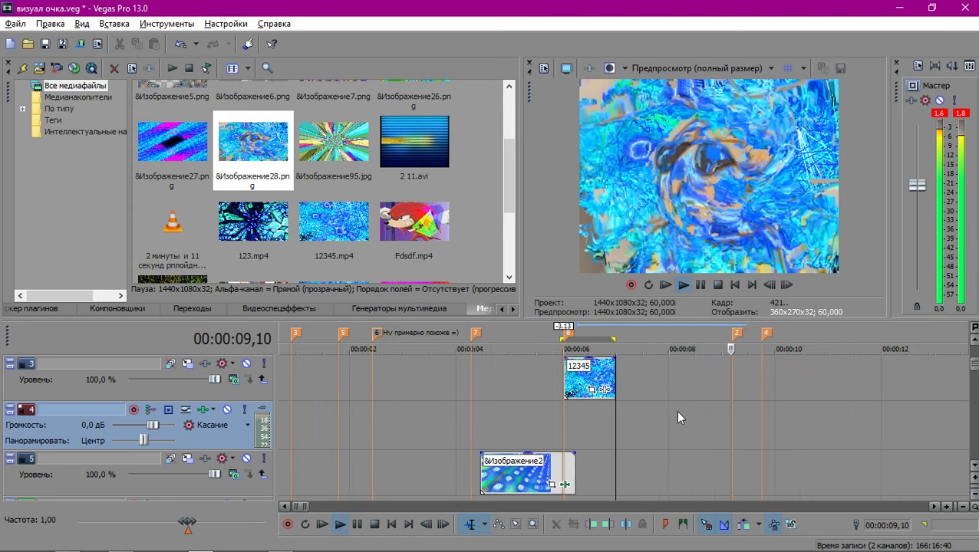
key(space)
Place &Изображение28.png from the project media on track 3 directly after the 12345 event.
scroll(210, 161, down, 5)
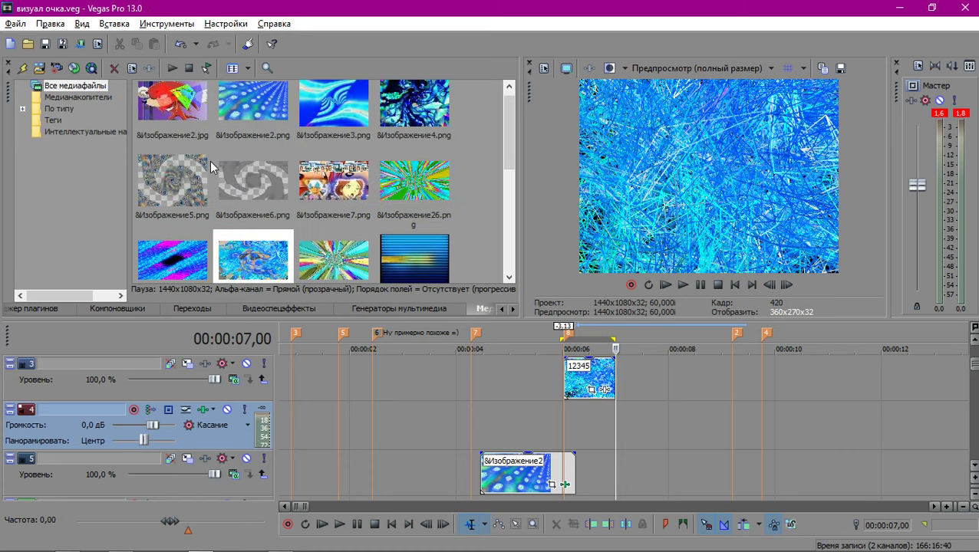
scroll(378, 169, up, 10)
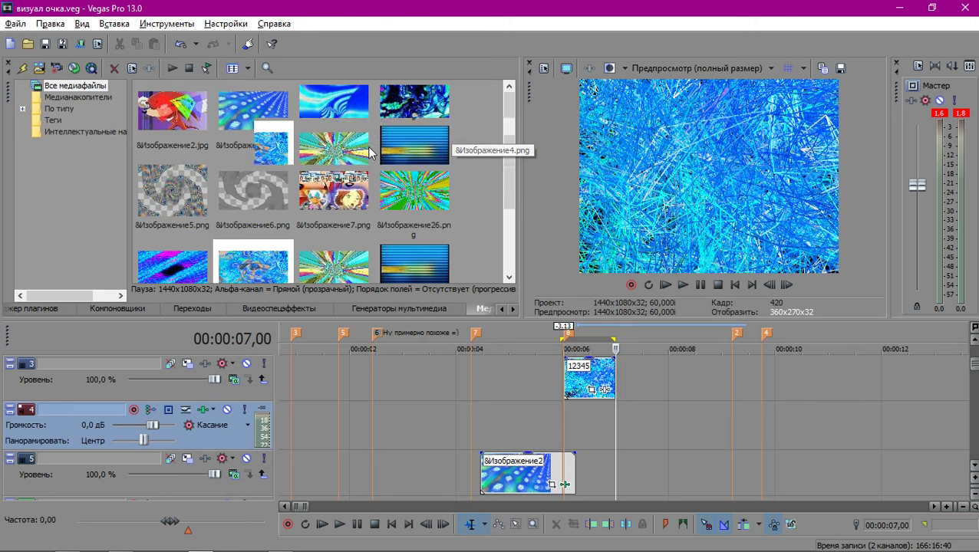
scroll(276, 171, down, 5)
scroll(344, 143, down, 1)
scroll(395, 176, up, 5)
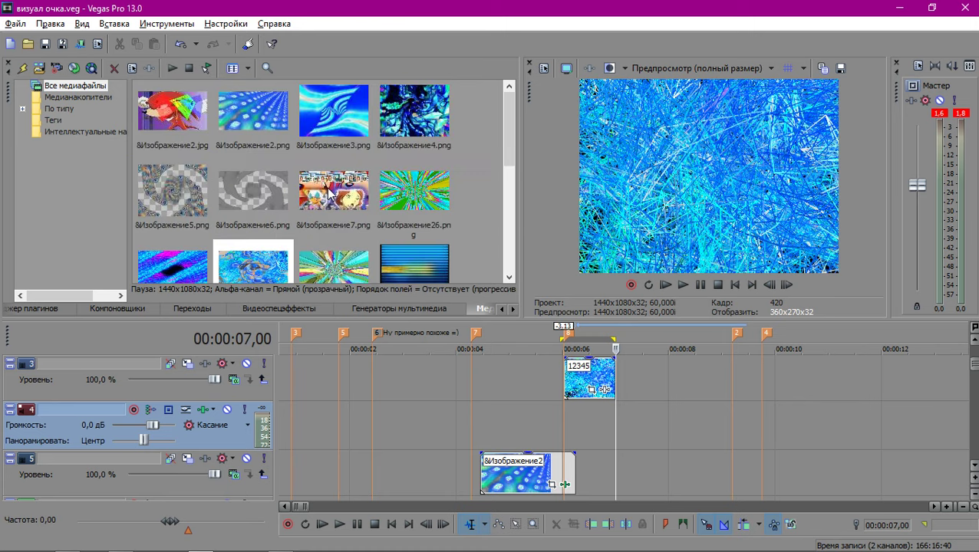
scroll(311, 198, down, 2)
drag(247, 157, 623, 375)
scroll(680, 376, up, 6)
scroll(636, 372, up, 4)
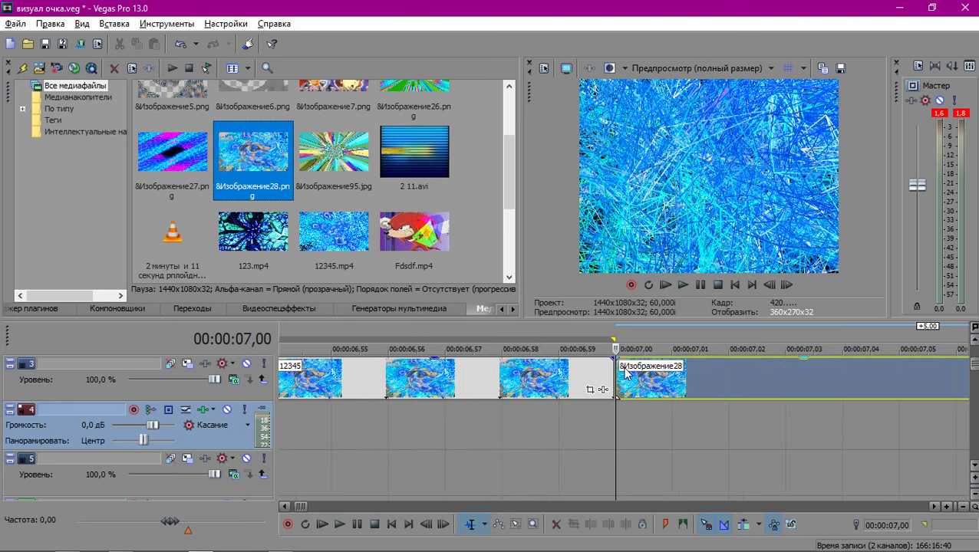
scroll(625, 372, up, 2)
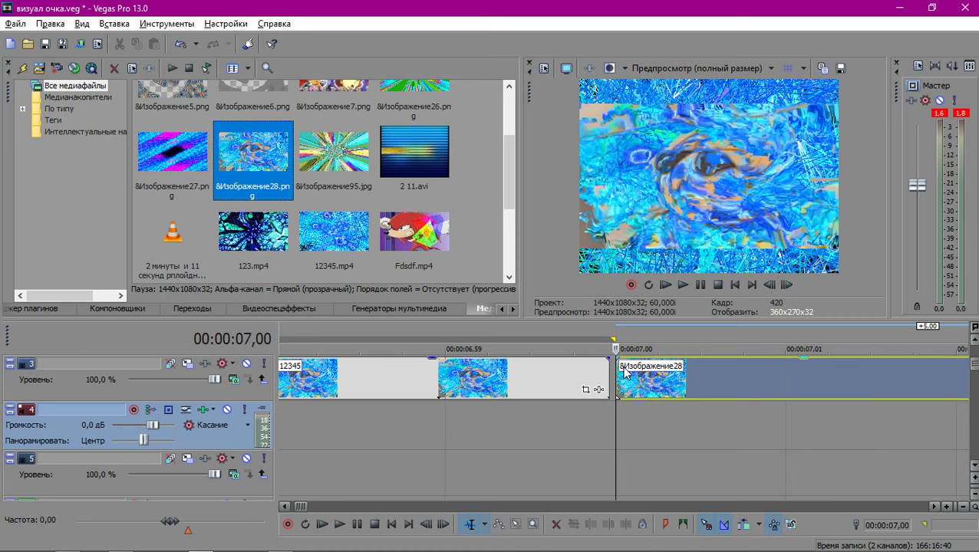
Disable resampling for the &Изображение28 event on track 3.
key(Left)
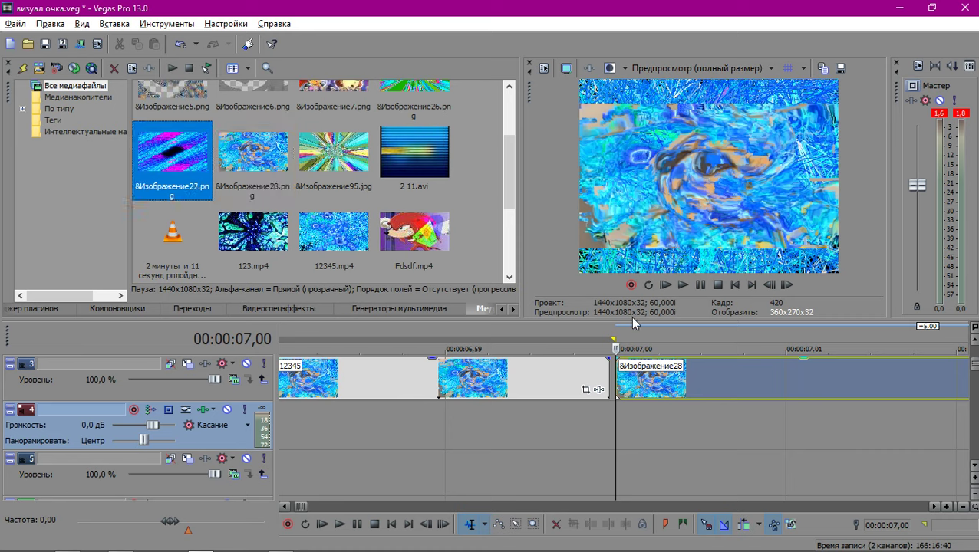
click(615, 378)
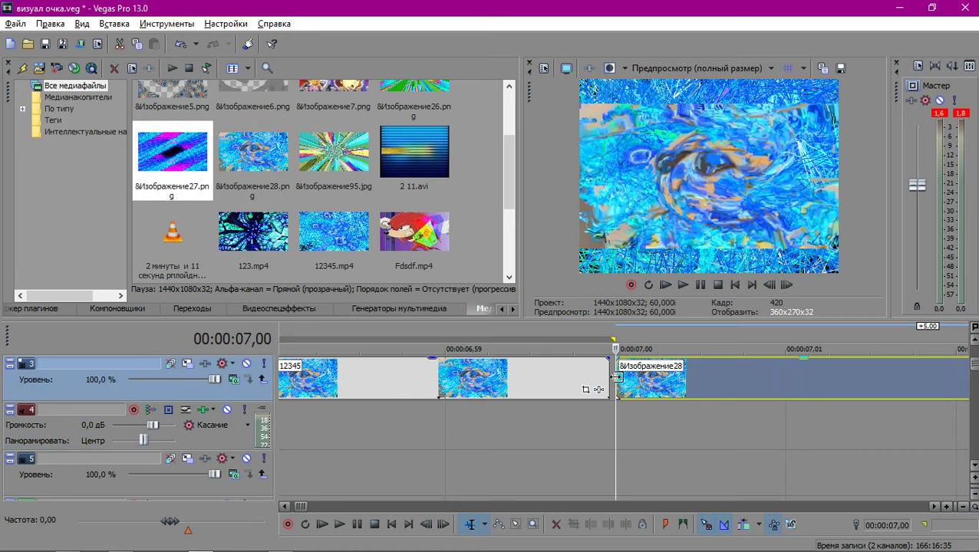
key(Left)
key(Right)
right_click(630, 377)
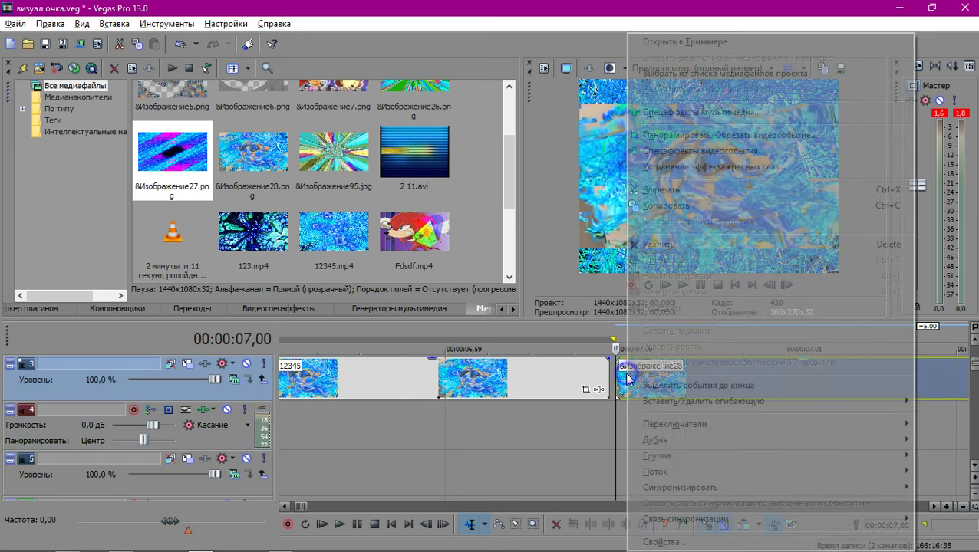
click(675, 517)
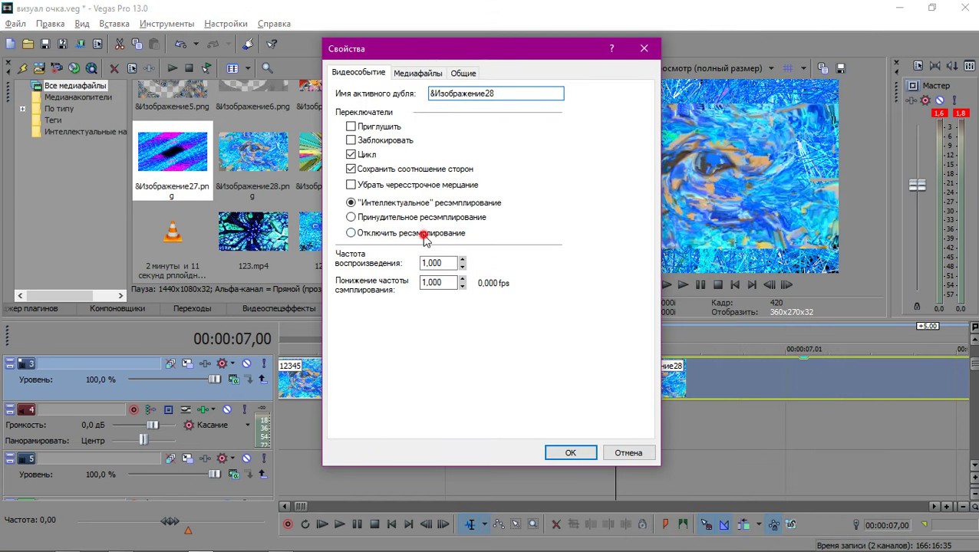
click(425, 232)
click(564, 454)
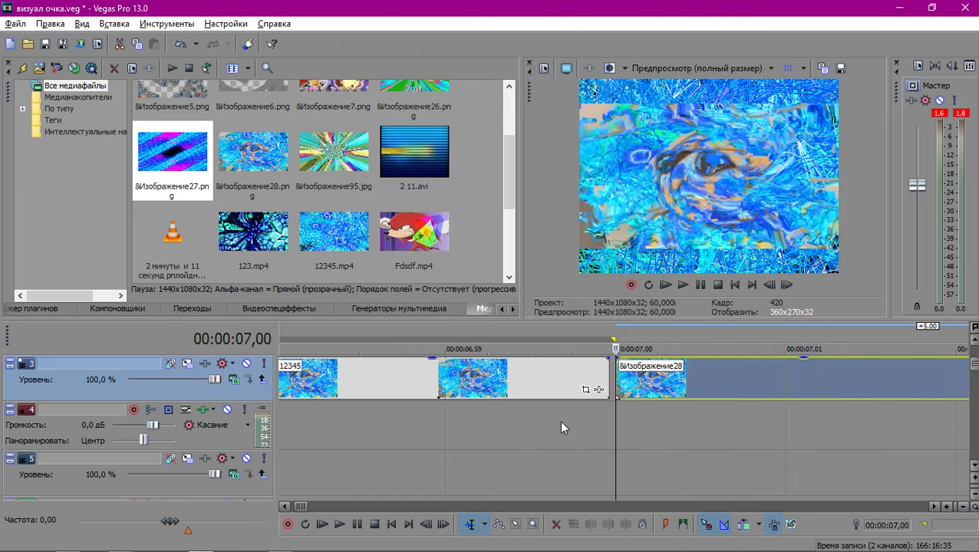
Insert a new video track and move the &Изображение28 event up to the для датамоша track, starting at 00:00:06,59.
key(ctrl+shift+q)
scroll(624, 439, down, 1)
drag(647, 482, 435, 365)
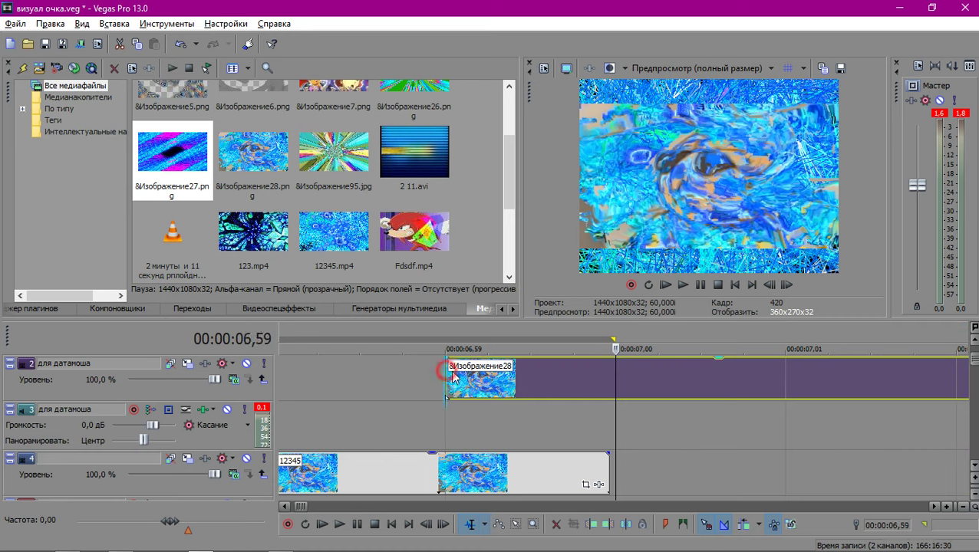
scroll(570, 412, down, 6)
scroll(601, 406, up, 3)
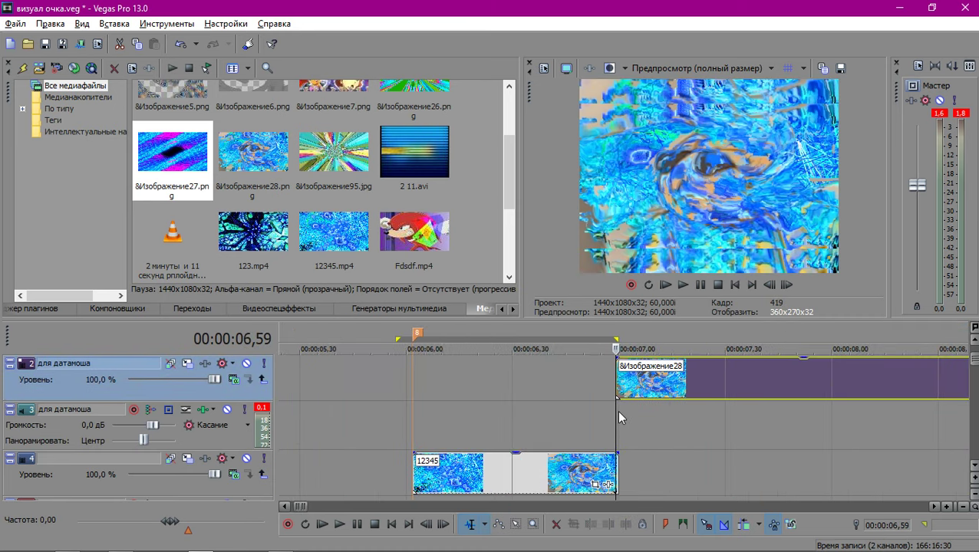
Play the &Изображение28 event from its start to check how it continues after the datamosh clip.
key(space)
scroll(617, 409, up, 5)
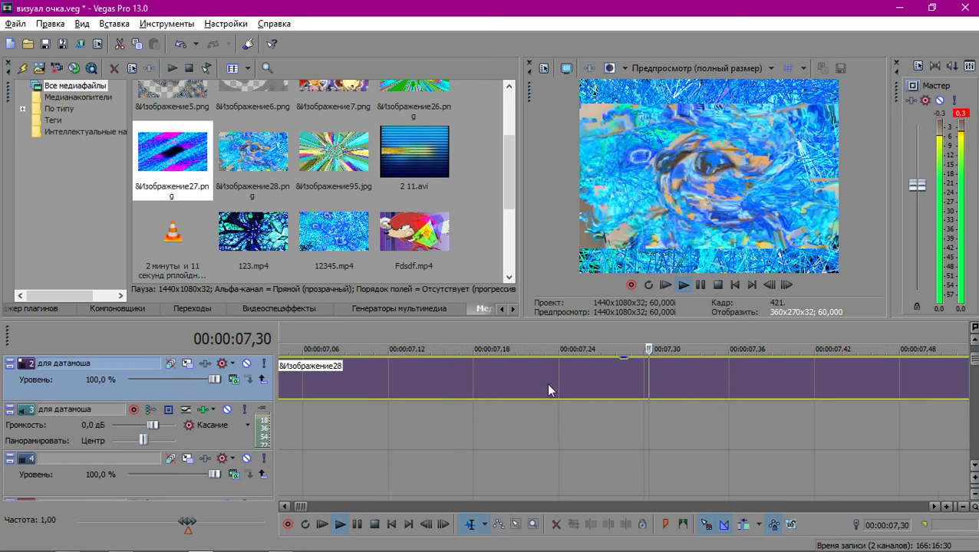
scroll(555, 372, down, 8)
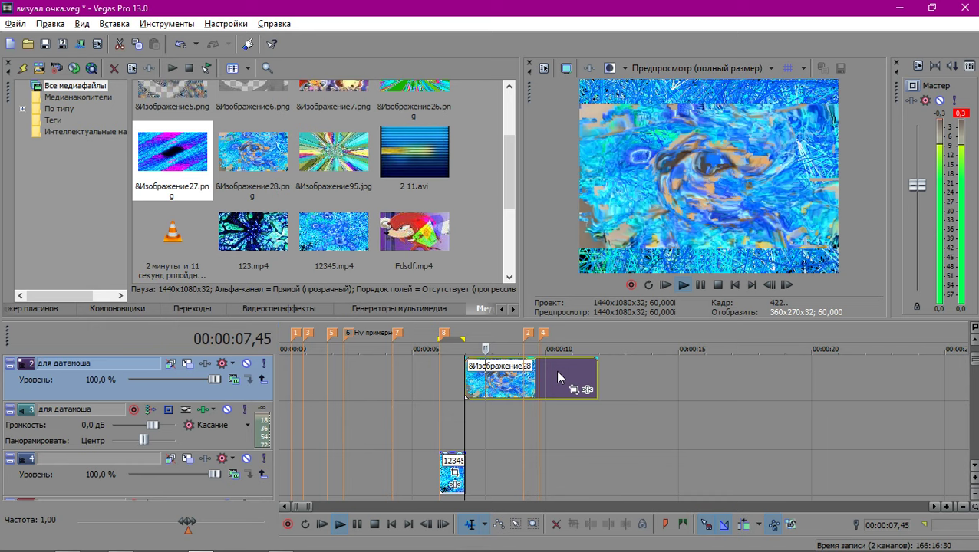
Stop playback and set the preview quality to Предпросмотр, Четверть размера.
key(space)
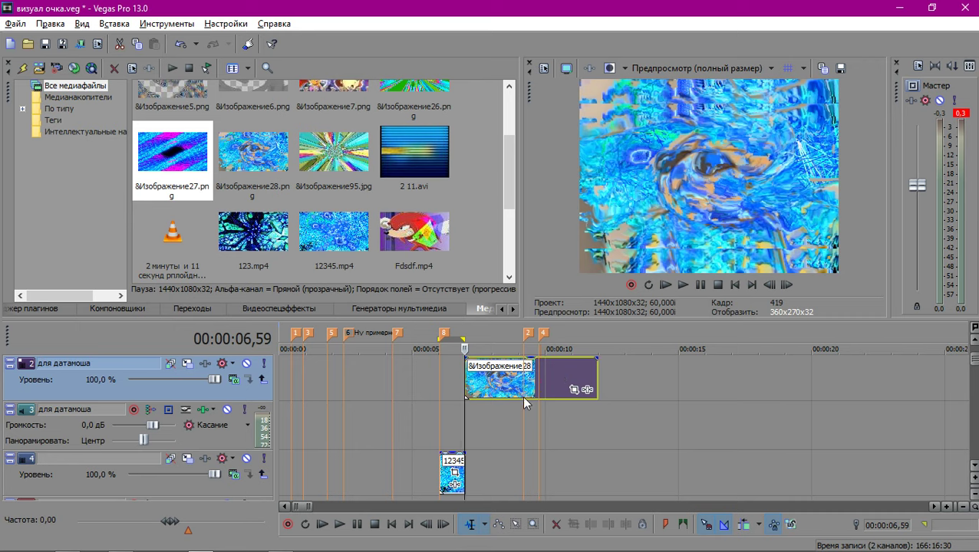
click(657, 68)
mouse_move(664, 102)
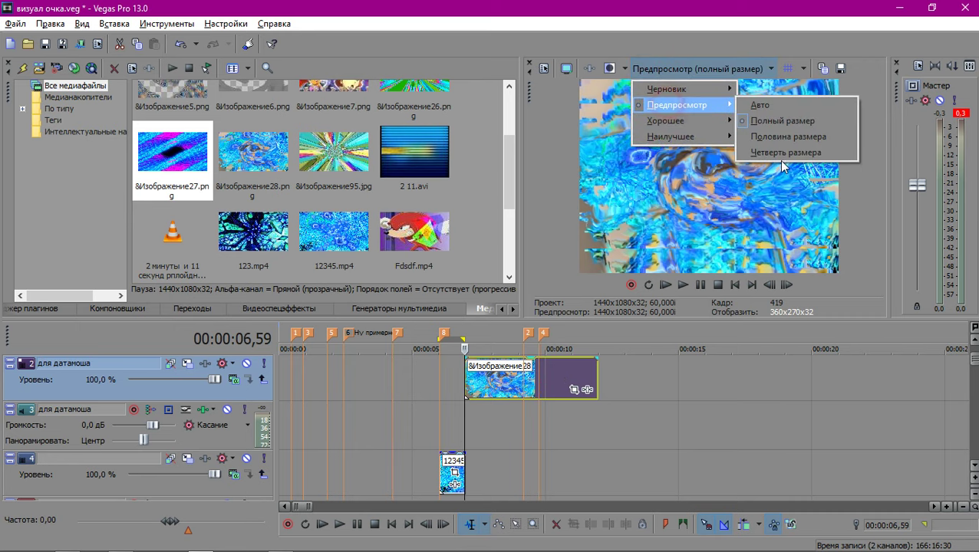
click(779, 158)
Turn off Сохранить соотношение сторон for the &Изображение28 event, check its first frames, and save the project.
scroll(645, 390, up, 10)
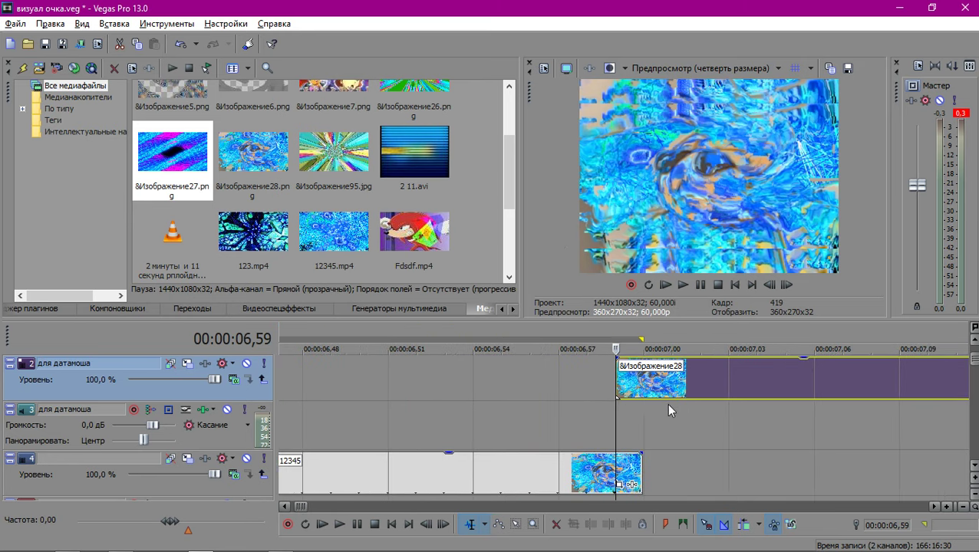
scroll(644, 390, down, 5)
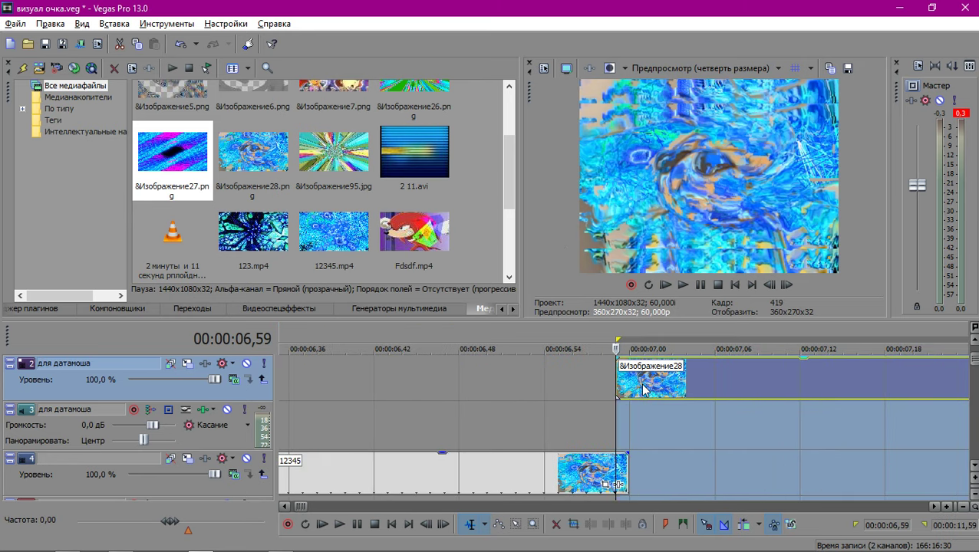
scroll(644, 390, down, 3)
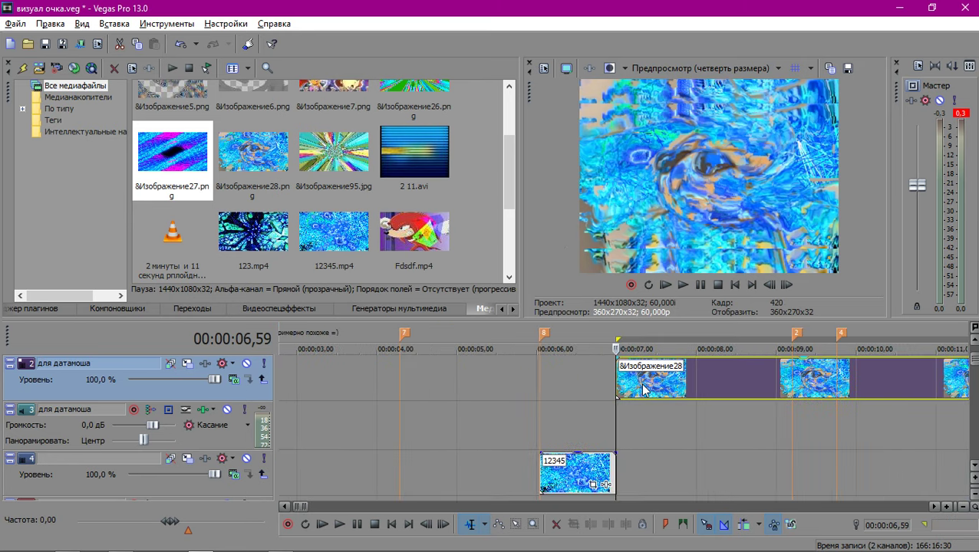
scroll(614, 389, up, 6)
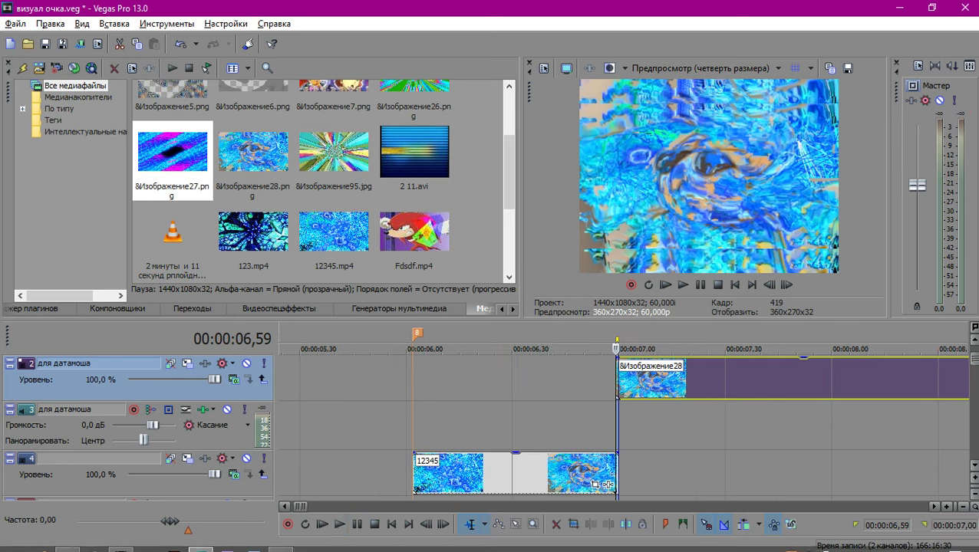
right_click(626, 376)
click(639, 539)
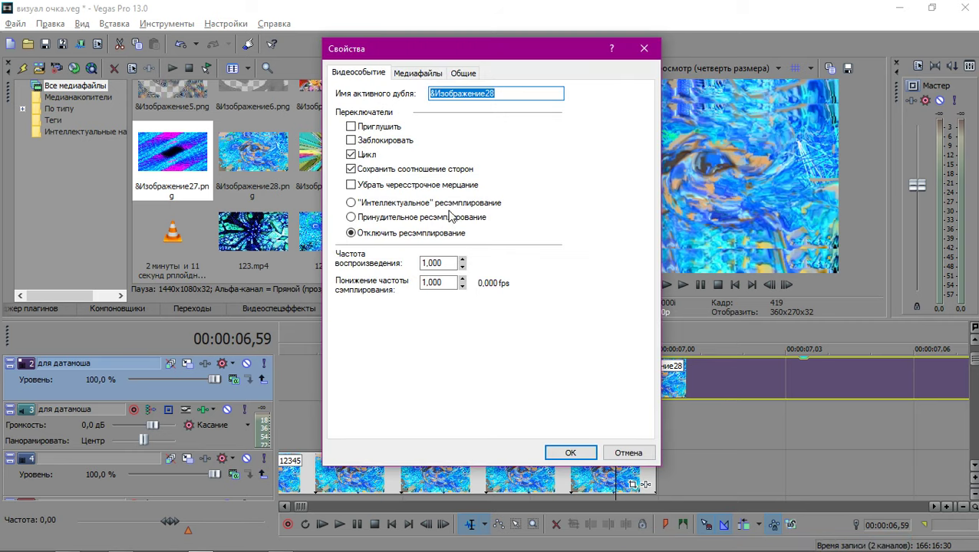
click(367, 168)
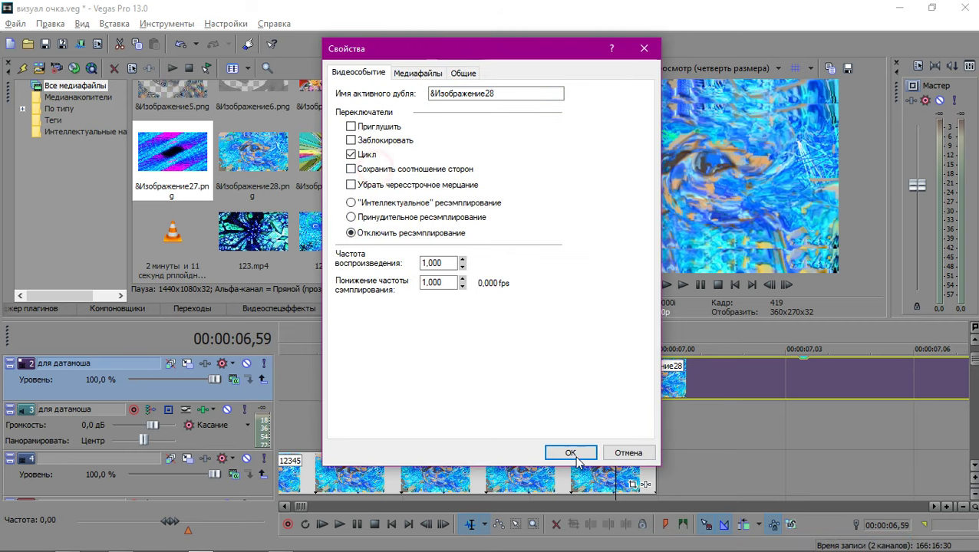
click(570, 453)
key(Right)
key(Right)
key(Right)
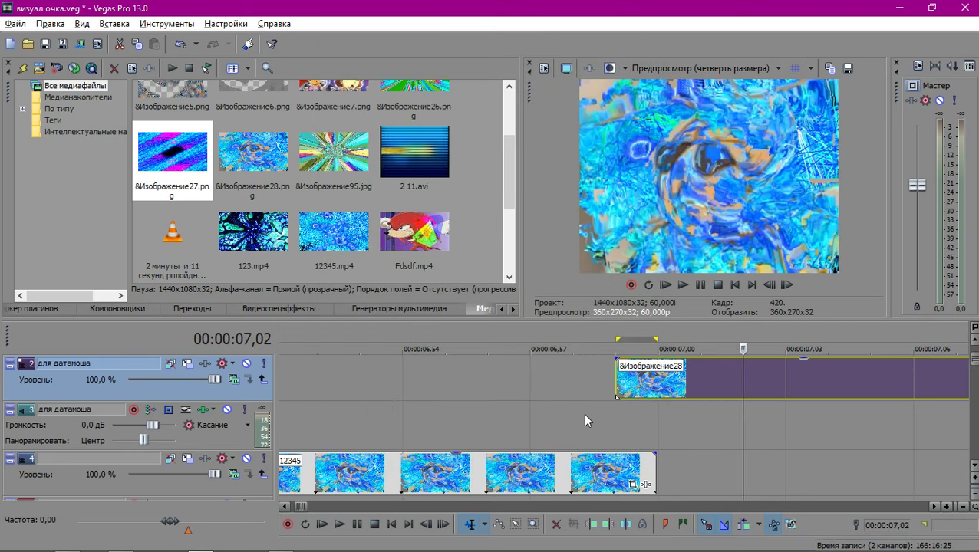
key(ctrl+s)
Look through the video and audio tracks beneath the &Изображение28 event around 00:00:07,02.
scroll(569, 402, down, 3)
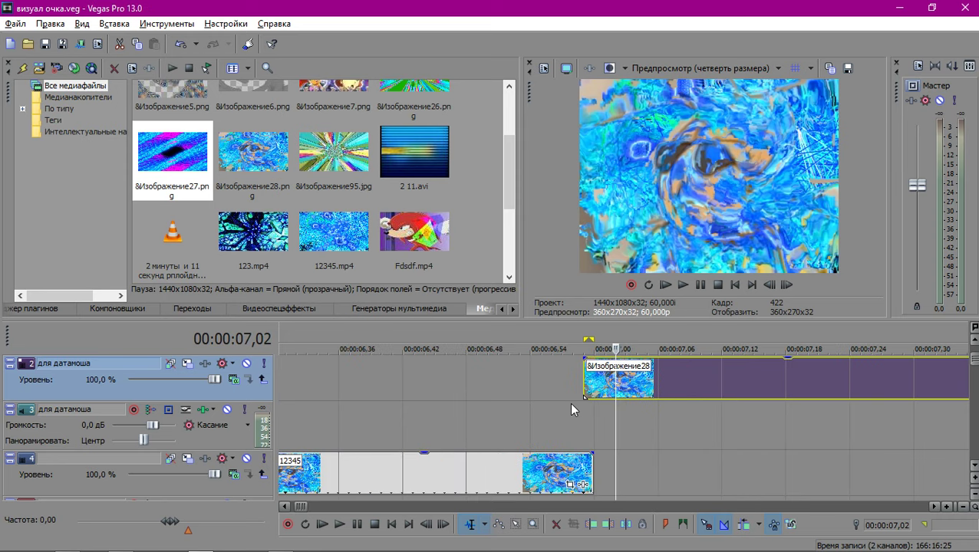
scroll(623, 401, down, 5)
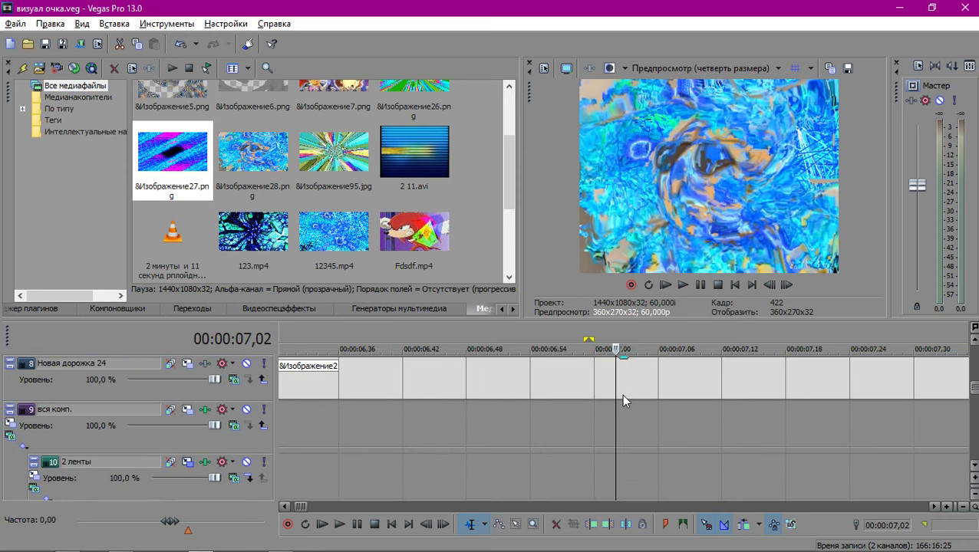
scroll(623, 396, down, 2)
scroll(622, 395, up, 5)
scroll(622, 395, down, 2)
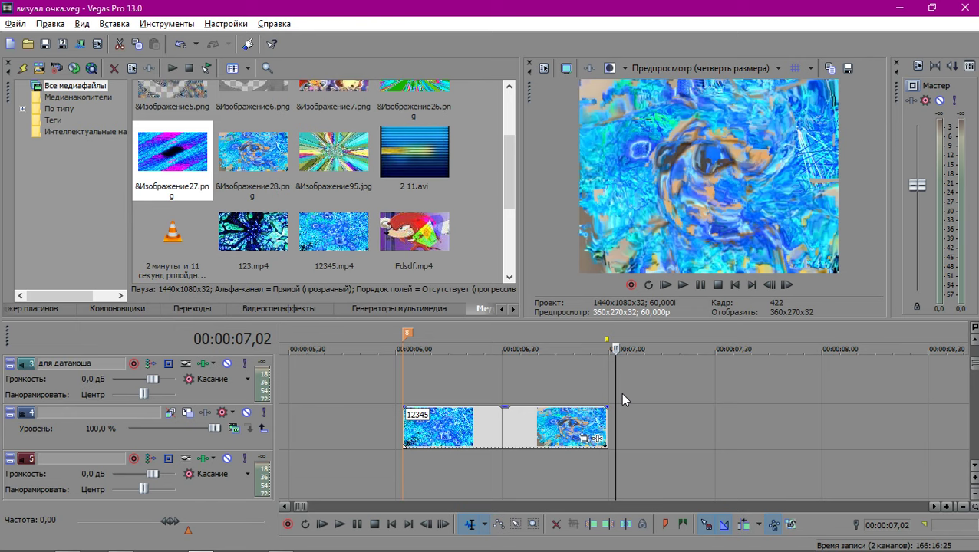
scroll(623, 425, up, 2)
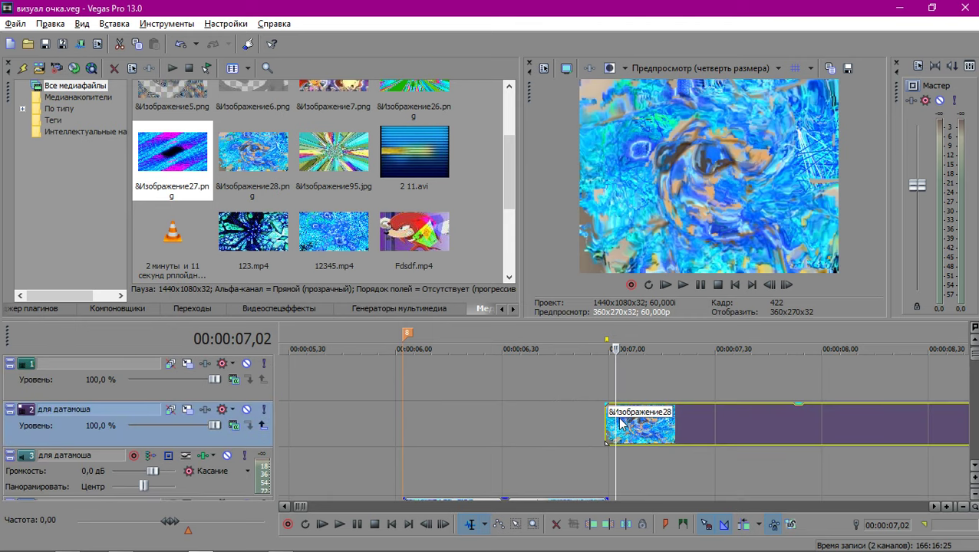
scroll(507, 403, down, 1)
scroll(507, 400, down, 1)
scroll(703, 359, down, 1)
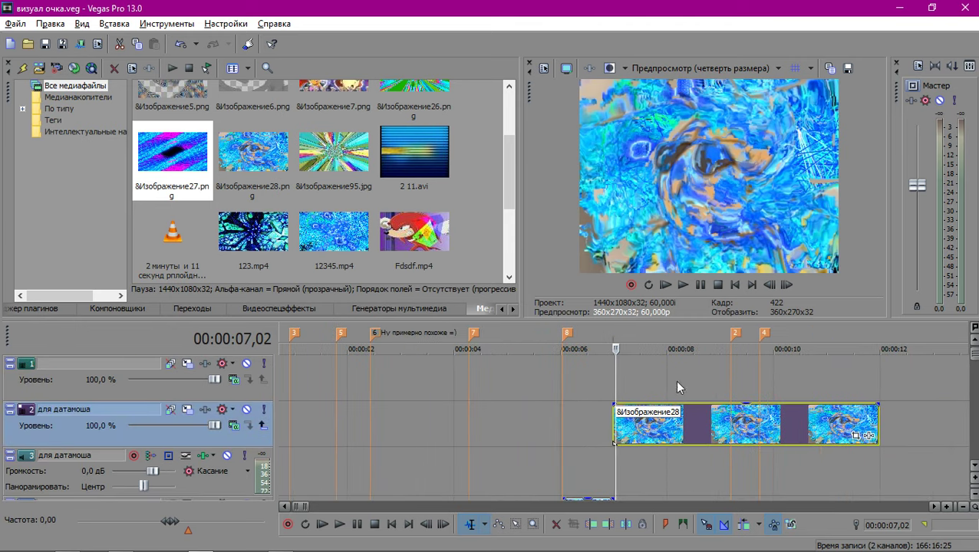
scroll(661, 411, down, 1)
scroll(660, 411, down, 10)
scroll(645, 426, up, 2)
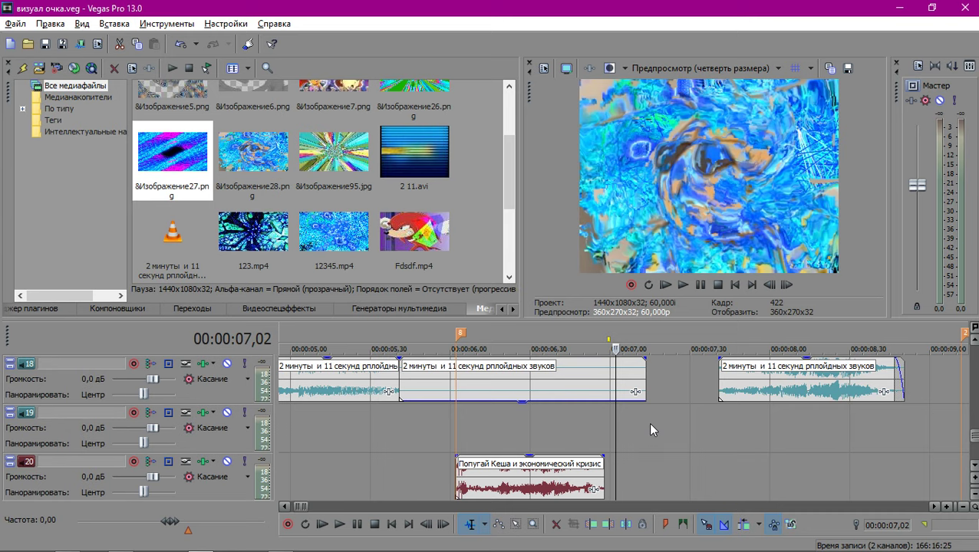
Play the sounds on tracks 17 and 18 from 00:00:07,02.
key(space)
key(space)
scroll(654, 421, down, 1)
scroll(654, 417, up, 3)
scroll(656, 416, down, 3)
scroll(655, 417, up, 3)
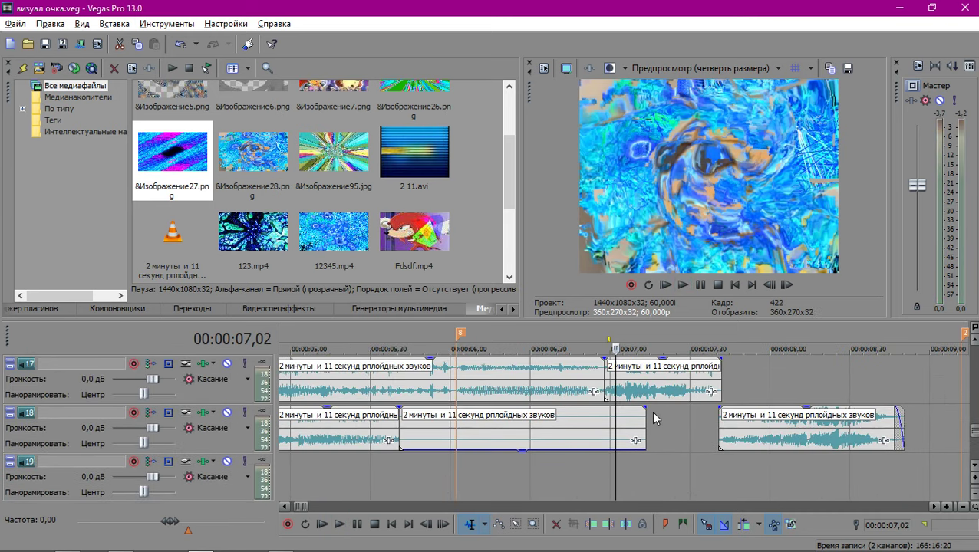
key(space)
scroll(691, 422, down, 1)
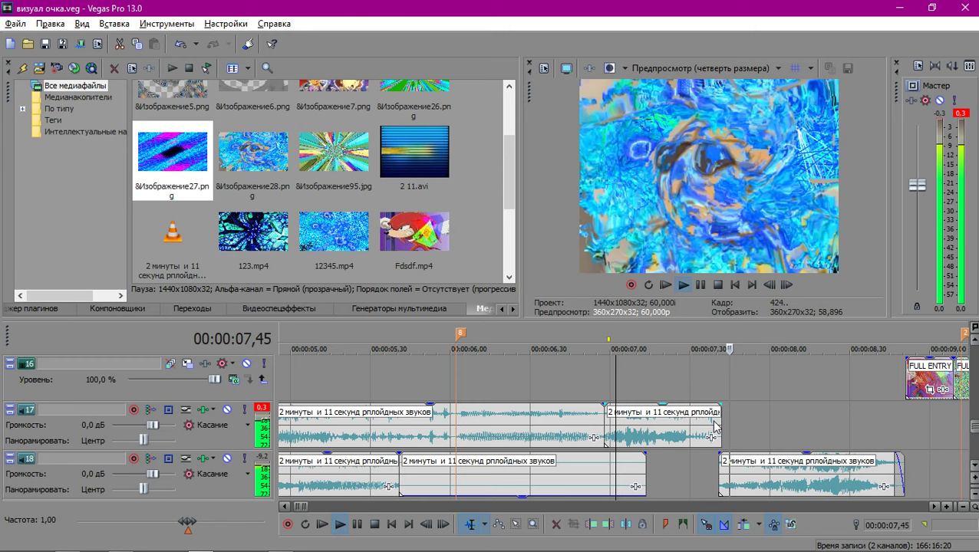
Play the sound on track 18 from 00:00:07,42, at the end of the last event on track 17.
click(714, 426)
scroll(726, 423, down, 5)
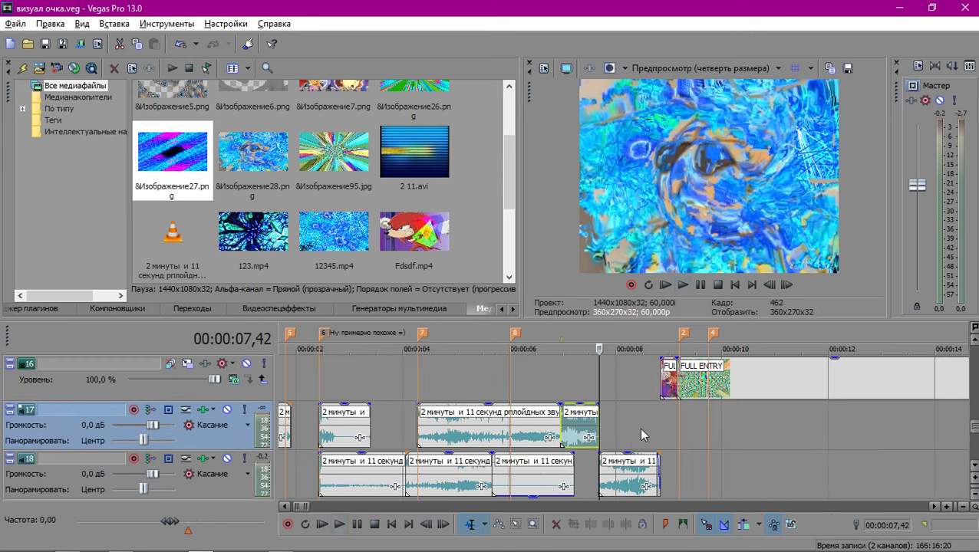
key(space)
scroll(638, 428, up, 3)
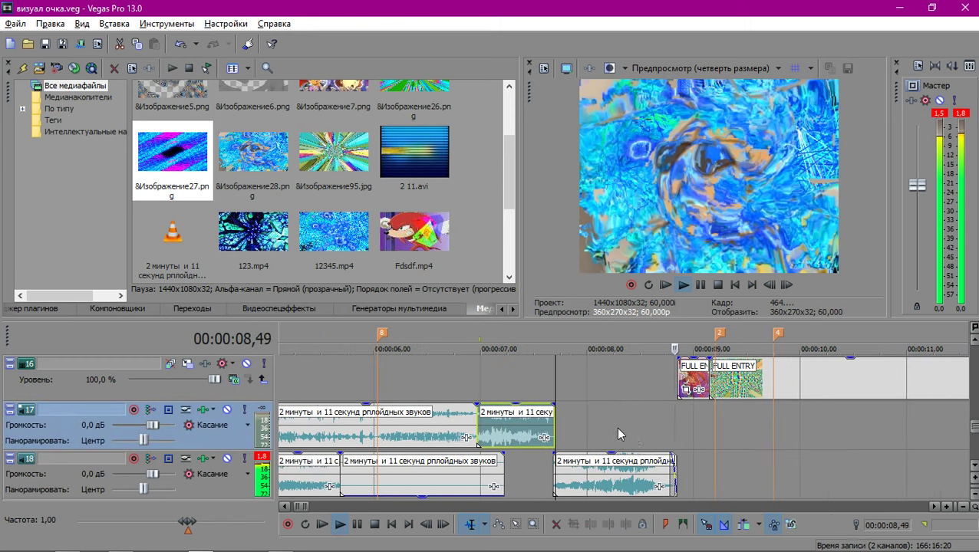
key(space)
Listen to the project from marker 2 at 00:00:09,12 and pause at 00:00:10,10.
scroll(620, 371, up, 10)
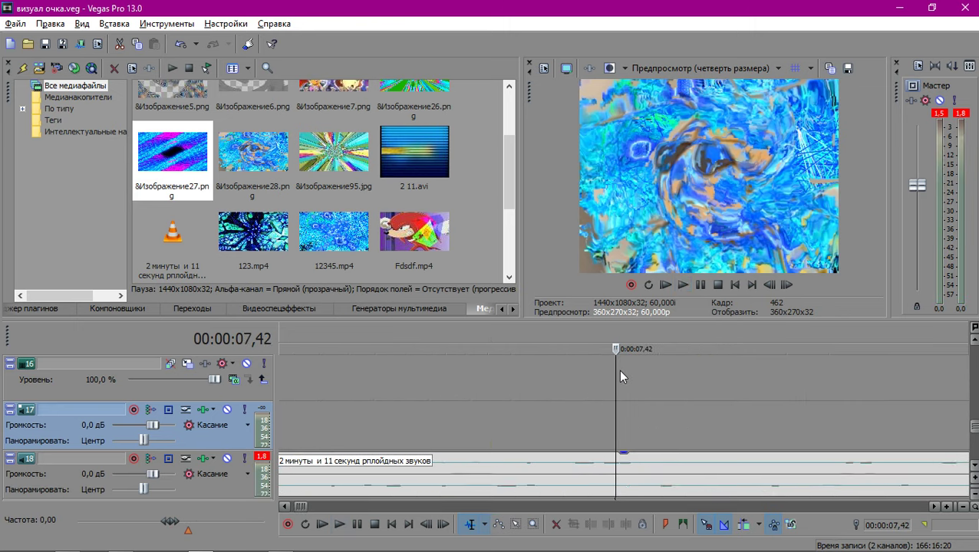
scroll(618, 369, down, 8)
scroll(618, 369, up, 2)
scroll(617, 369, down, 3)
scroll(617, 369, down, 10)
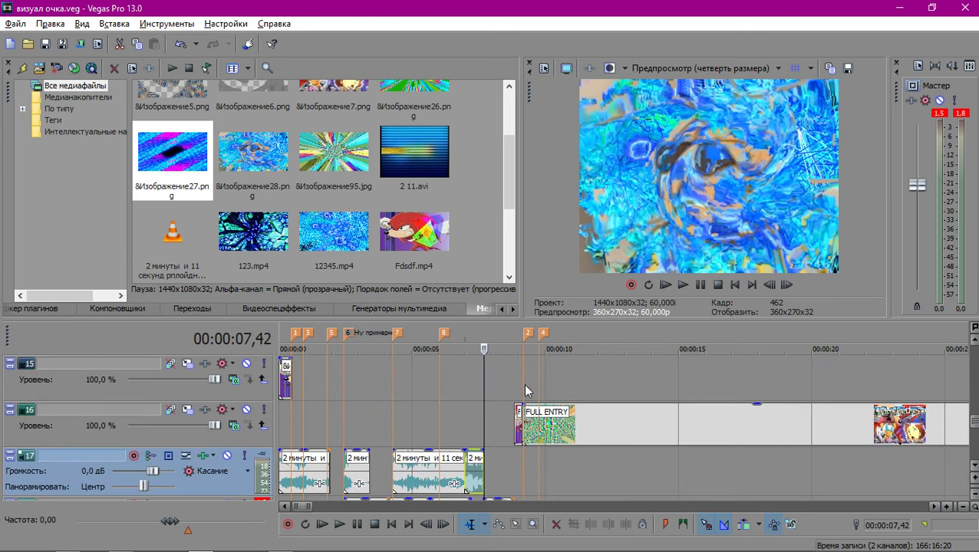
click(524, 384)
scroll(594, 396, up, 5)
scroll(658, 382, down, 6)
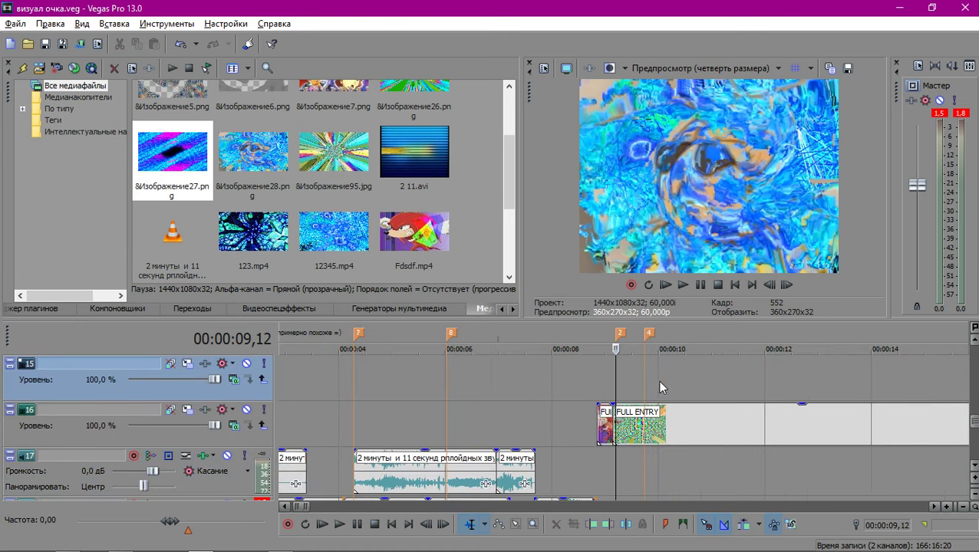
scroll(672, 376, up, 8)
scroll(680, 379, down, 3)
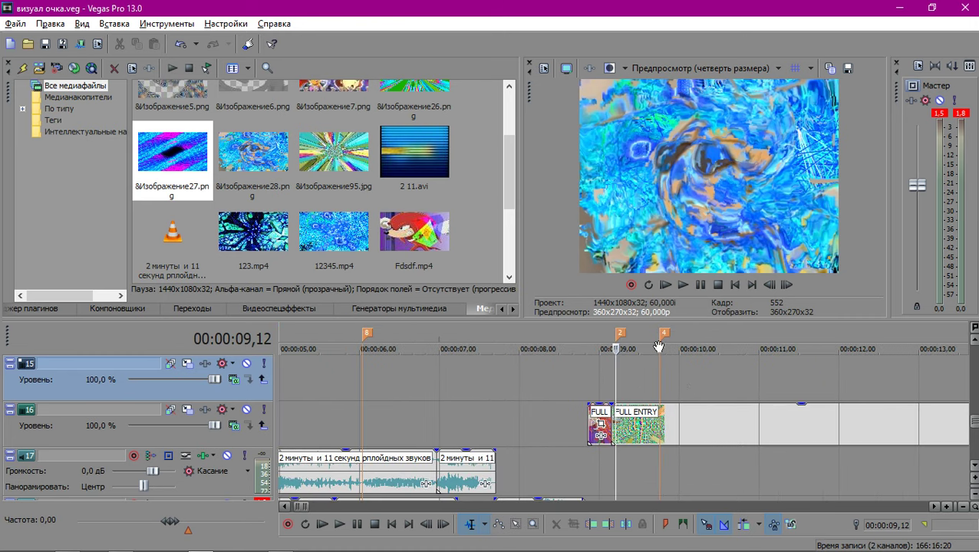
click(664, 283)
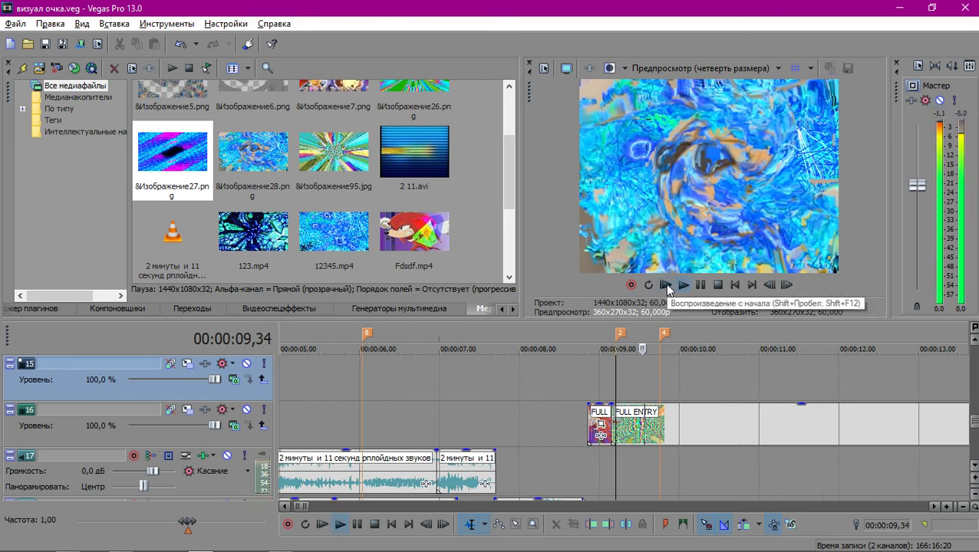
key(space)
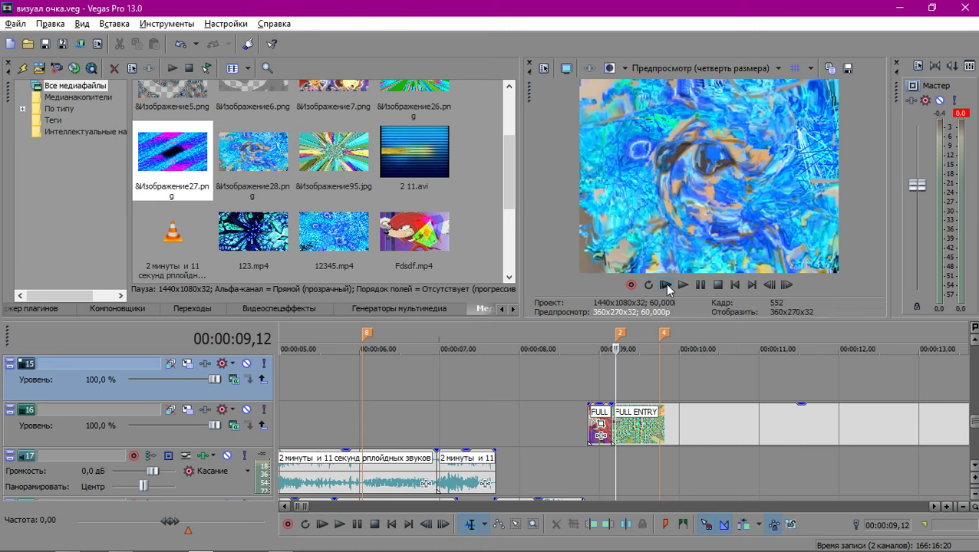
click(664, 283)
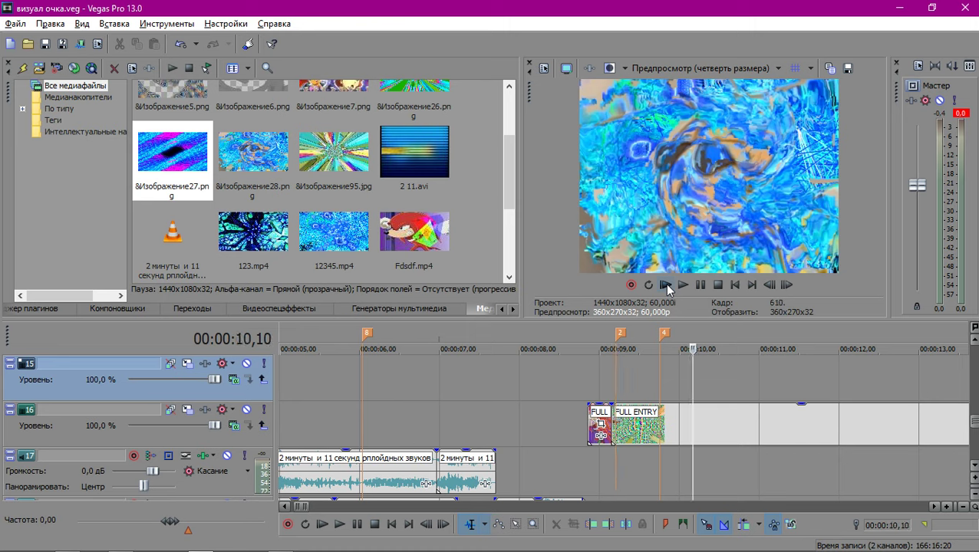
Review the tracks around 00:00:10,10 and solo track 16 with the FULL ENTRY footage.
scroll(481, 414, down, 1)
middle_click(484, 404)
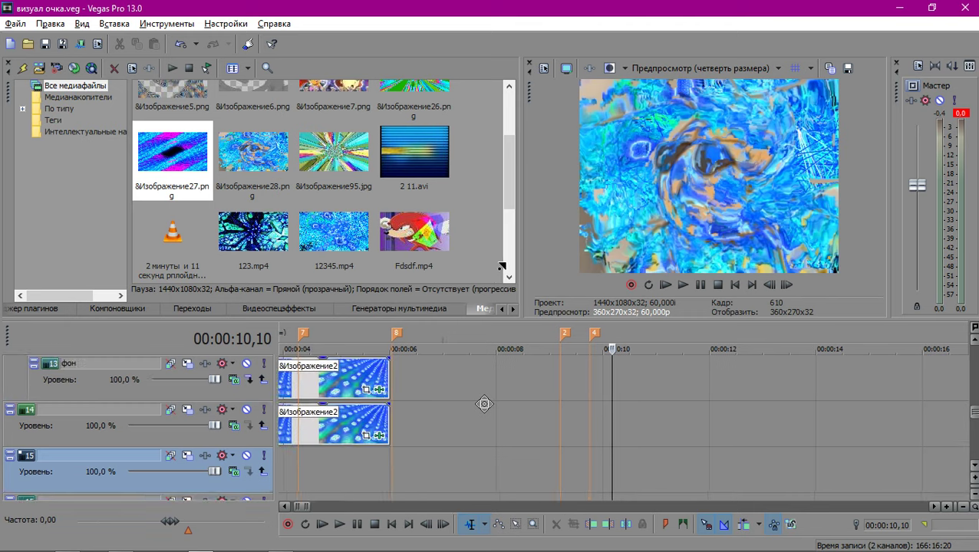
scroll(485, 404, up, 3)
scroll(551, 385, right, 1)
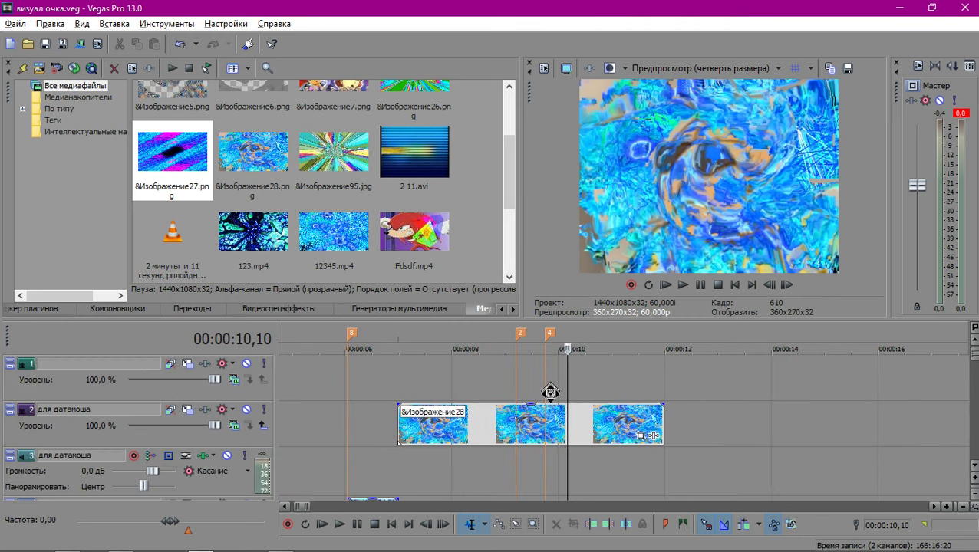
scroll(551, 392, down, 4)
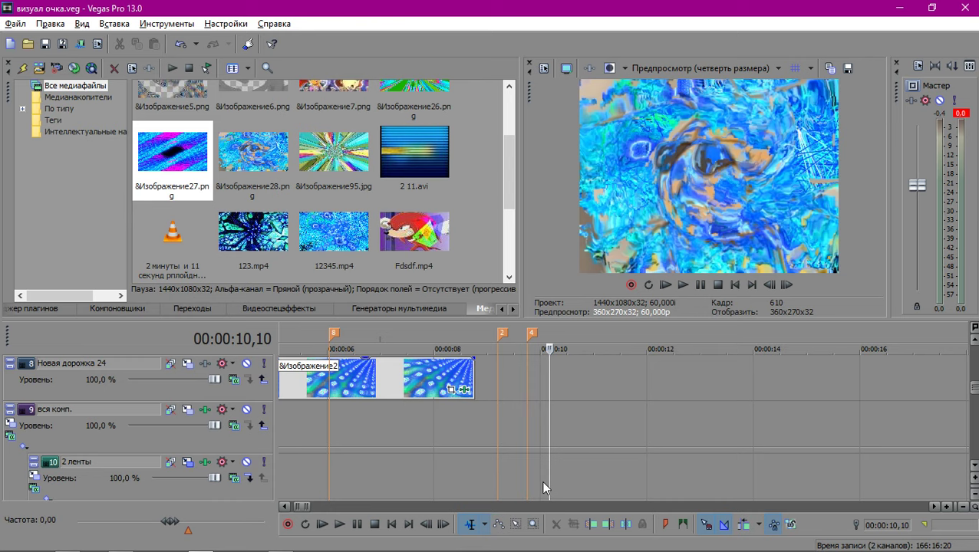
scroll(514, 455, down, 4)
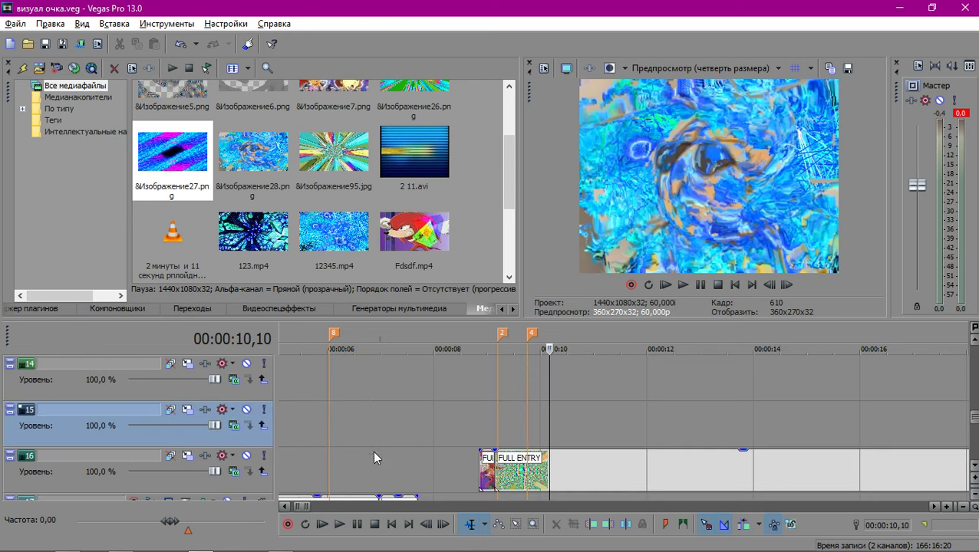
click(263, 456)
Play the soloed FULL ENTRY event from 00:00:10,10 to review its footage.
scroll(593, 439, down, 1)
key(space)
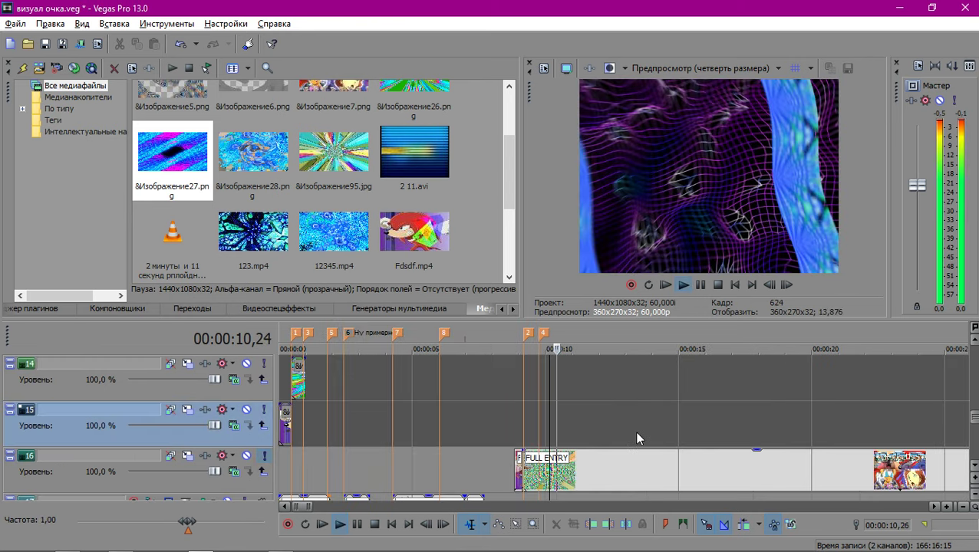
scroll(642, 433, down, 1)
scroll(614, 424, up, 2)
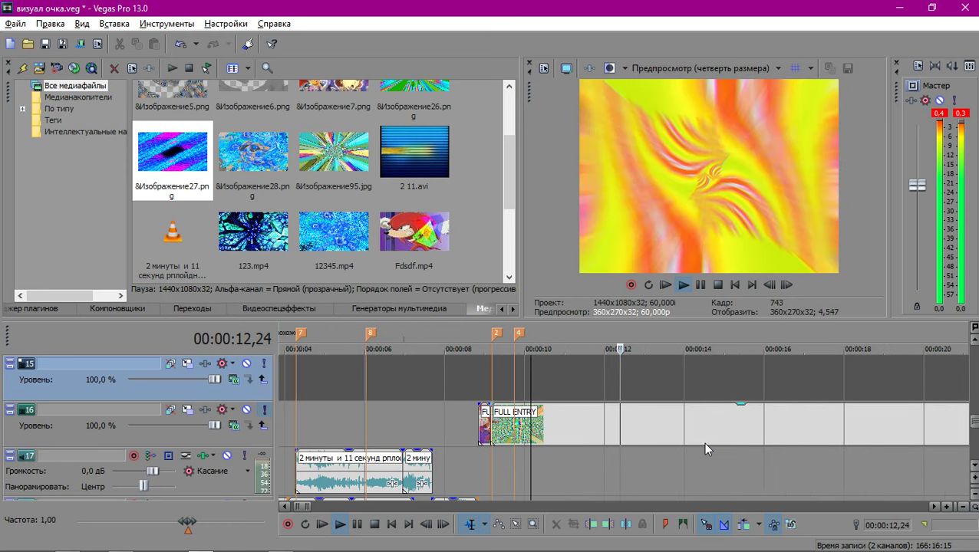
scroll(652, 428, down, 3)
scroll(640, 418, up, 3)
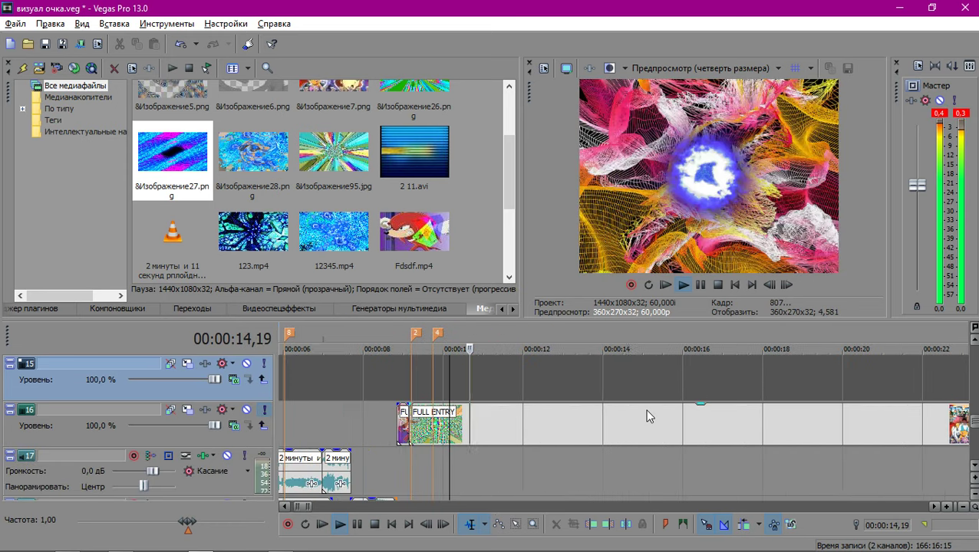
Play the FULL ENTRY event briefly from 00:00:15,33 to examine the footage there.
click(659, 419)
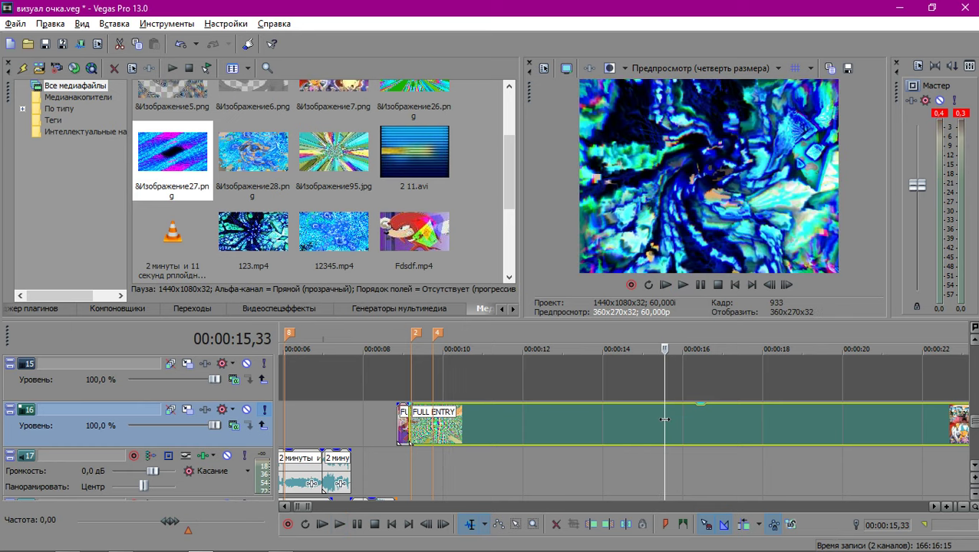
scroll(669, 422, down, 1)
key(space)
key(space)
key(space)
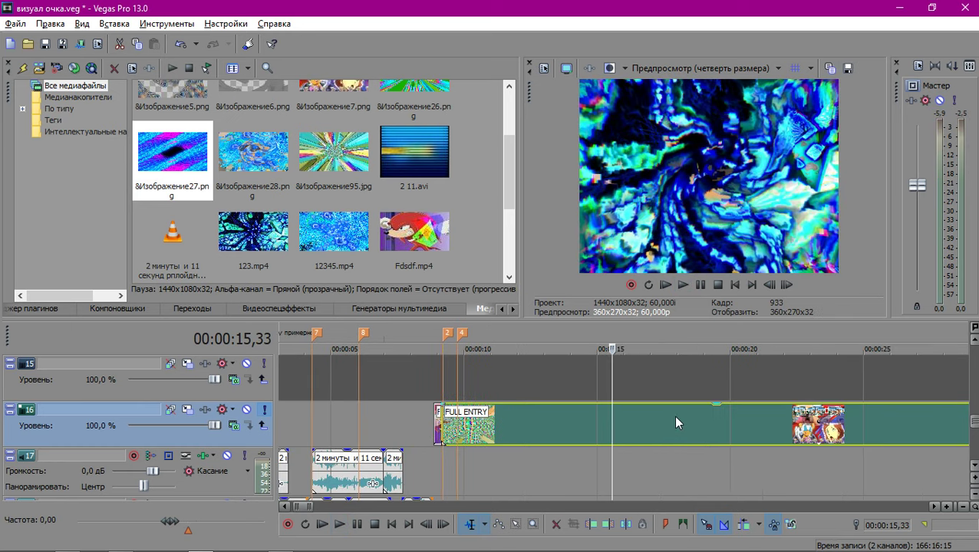
Step back frame by frame through the FULL ENTRY footage from 00:00:15,33 and examine it around 00:00:14,39.
key(Left)
key(Left)
key(Left)
key(Left)
key(Left)
key(Left)
key(Left)
key(Left)
key(Left)
key(Left)
key(Left)
key(Left)
key(Left)
key(Left)
key(Left)
key(Left)
key(Left)
key(Left)
key(Left)
key(Left)
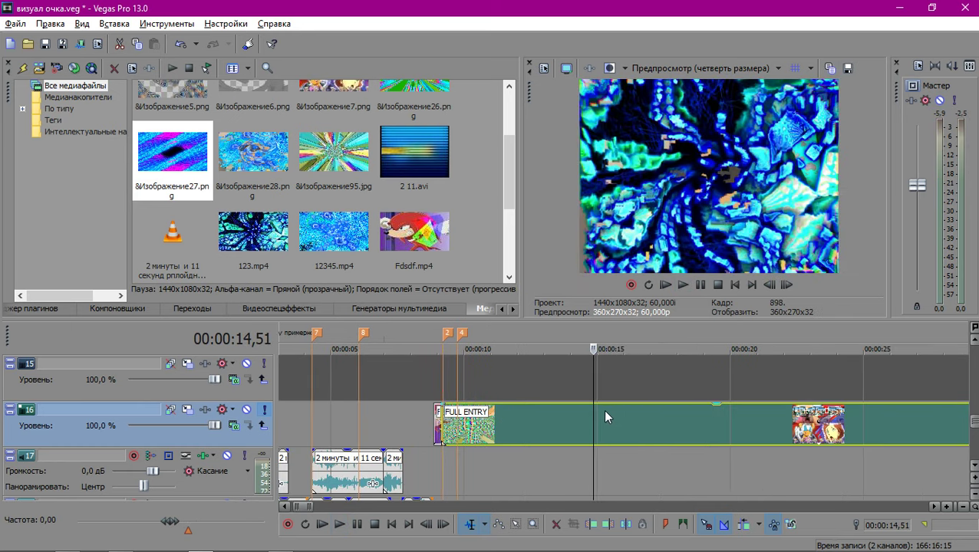
click(588, 420)
drag(589, 420, 584, 420)
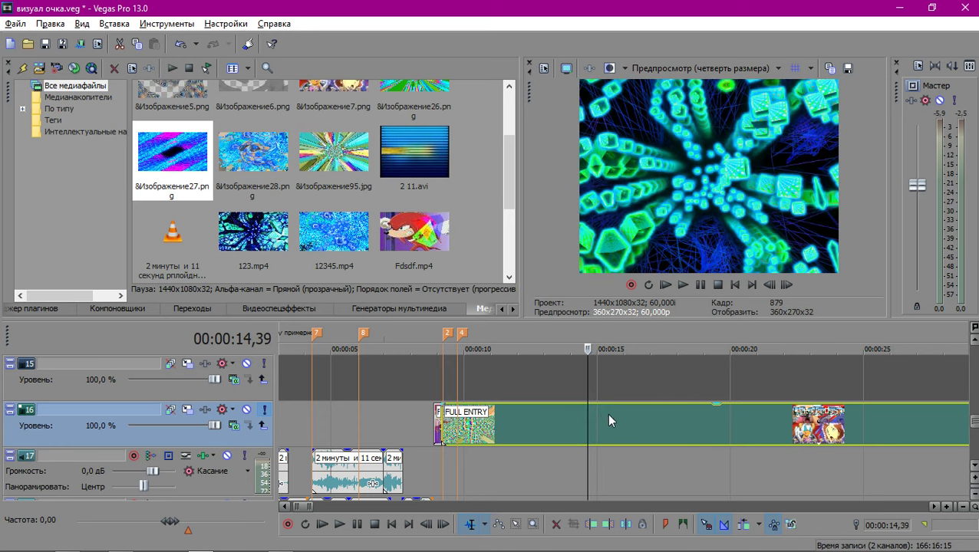
Play the FULL ENTRY footage briefly from about 00:00:15,00 to check its look there.
scroll(619, 407, down, 1)
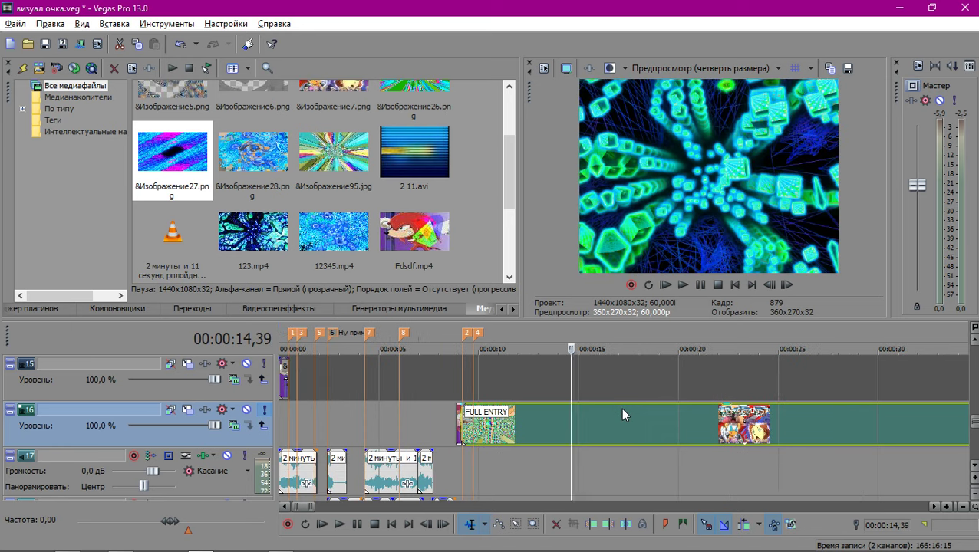
click(579, 424)
key(space)
key(space)
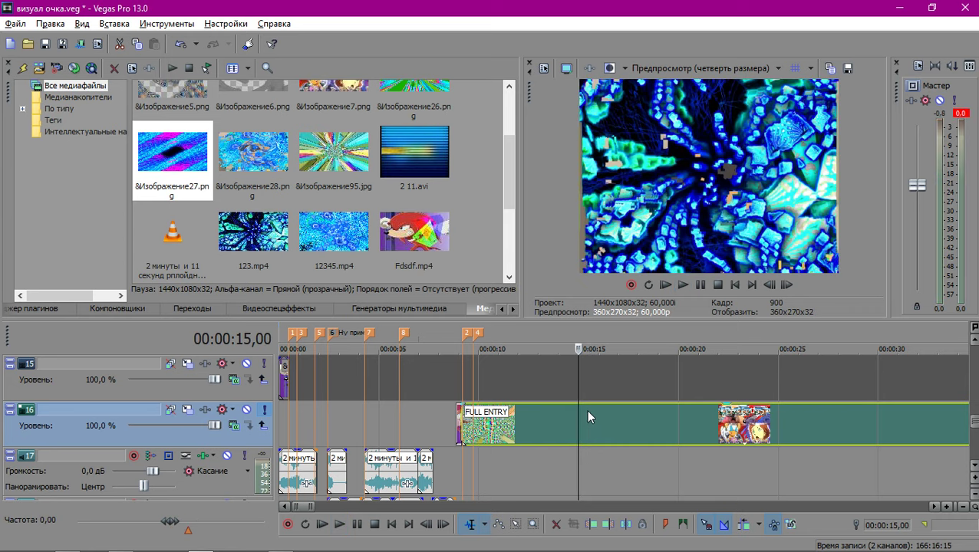
Turn off solo on track 16 and place the playhead at 00:00:11,28 over the &Изображение28 still on track 2.
scroll(507, 387, up, 5)
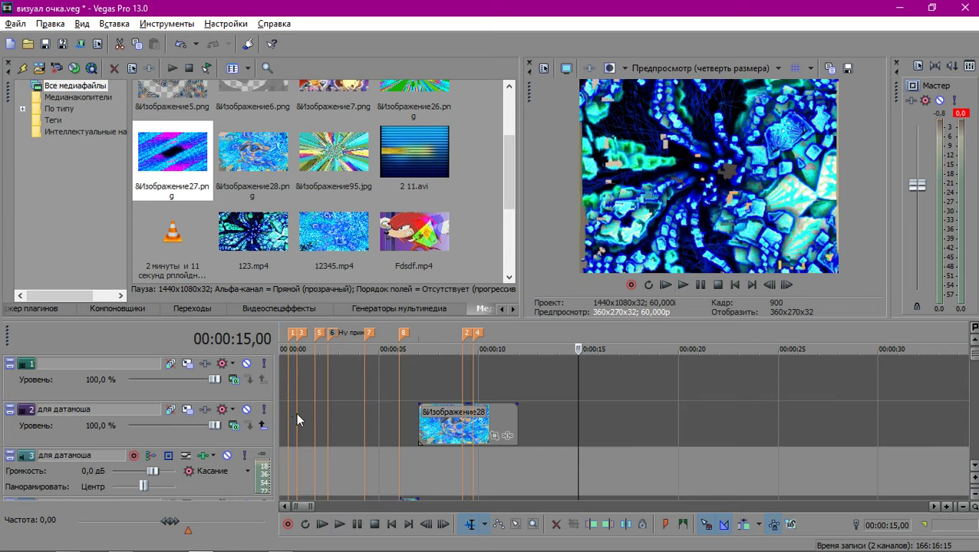
scroll(390, 407, down, 1)
scroll(391, 404, down, 3)
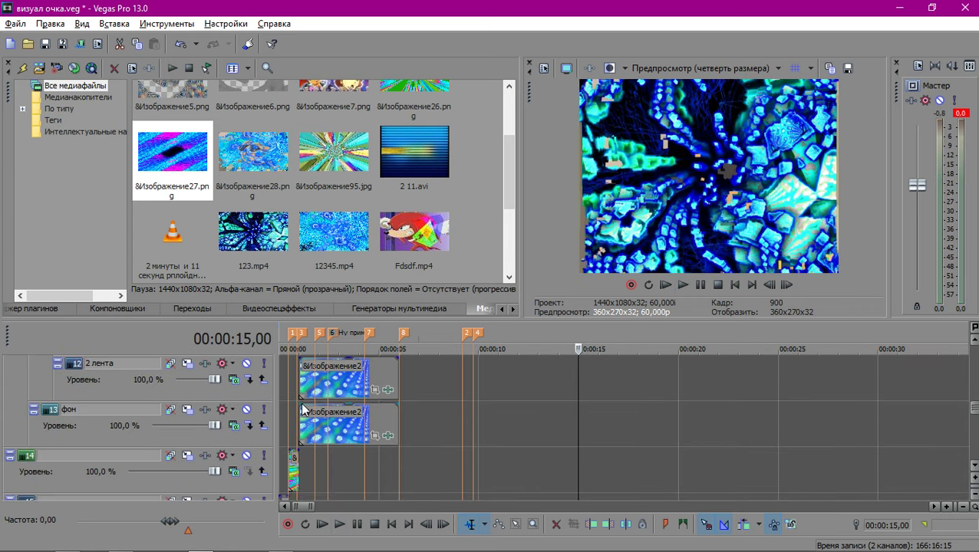
scroll(300, 402, up, 3)
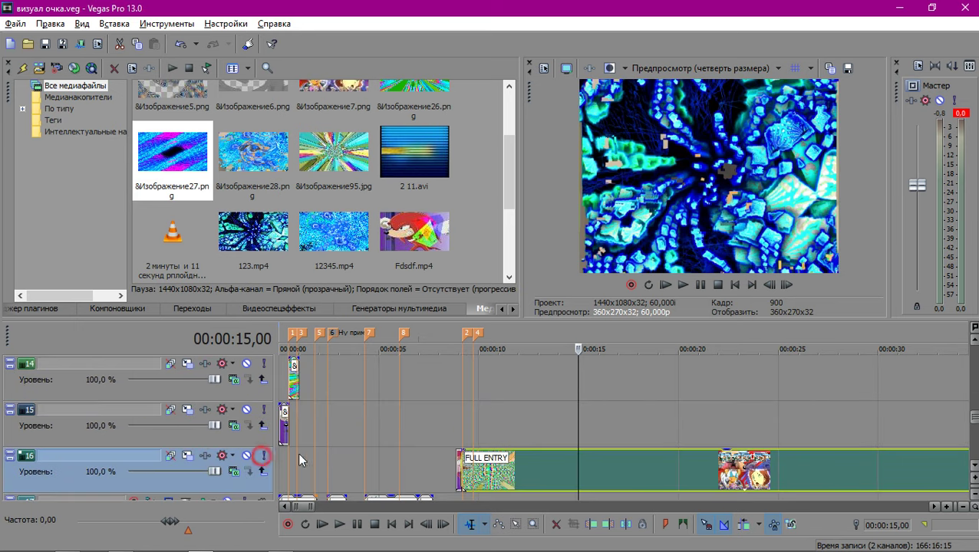
scroll(521, 396, up, 3)
click(508, 388)
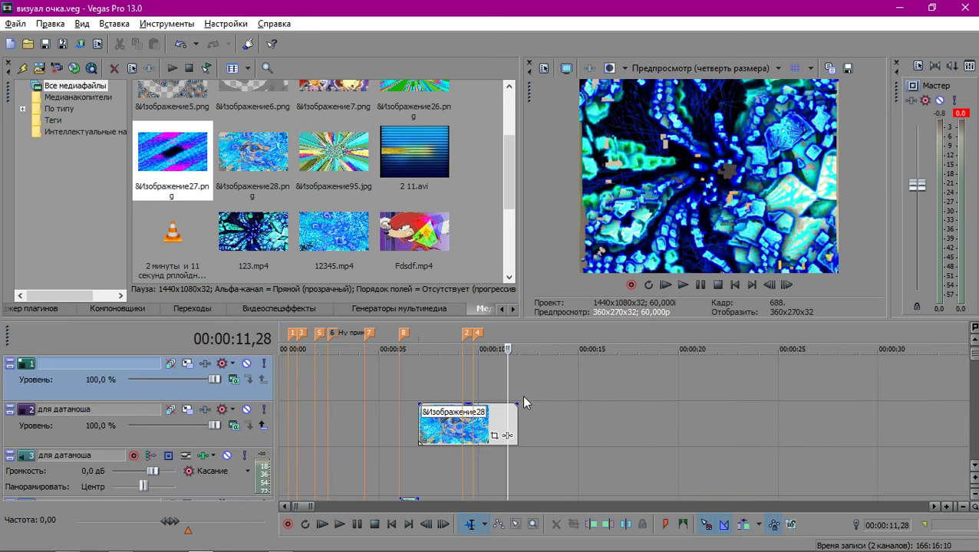
scroll(521, 394, up, 2)
scroll(628, 409, up, 1)
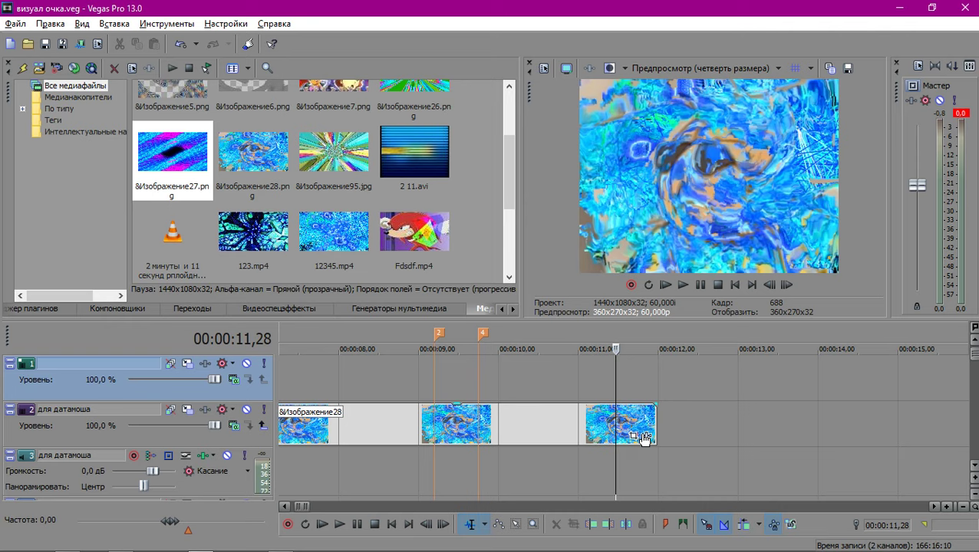
Add the uni.RGB Separation effect to the &Изображение28 still on track 2.
click(645, 437)
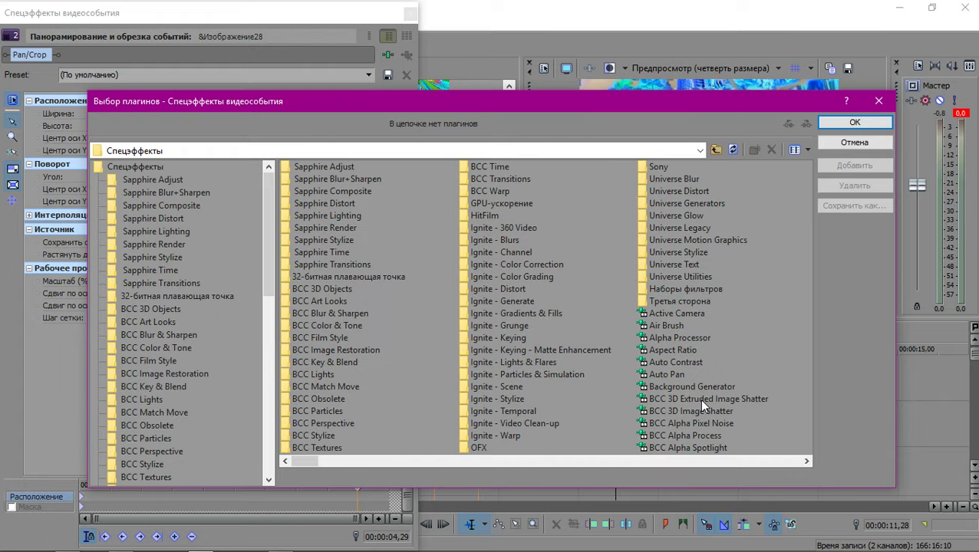
scroll(696, 386, down, 5)
scroll(696, 386, down, 10)
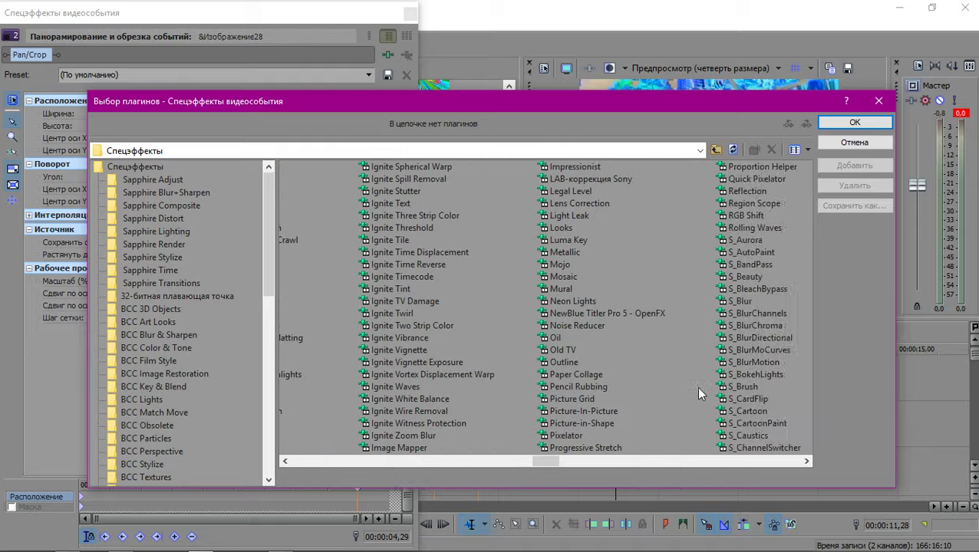
scroll(699, 394, down, 7)
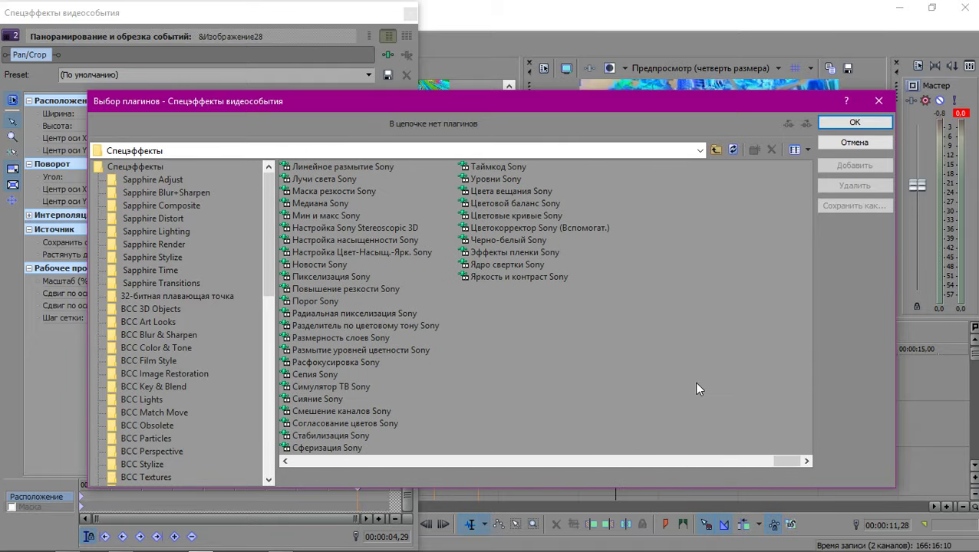
scroll(587, 371, up, 1)
scroll(586, 372, down, 1)
scroll(586, 371, up, 1)
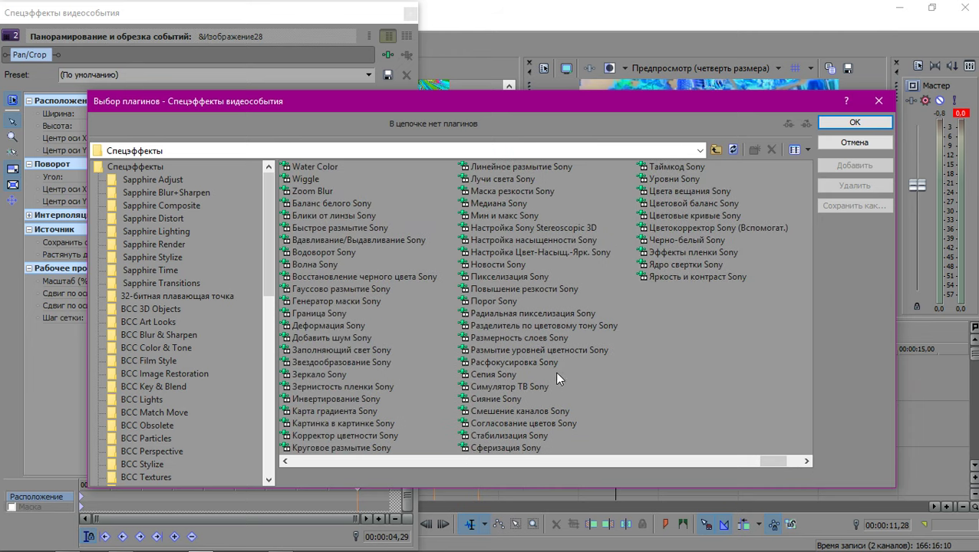
scroll(478, 360, down, 1)
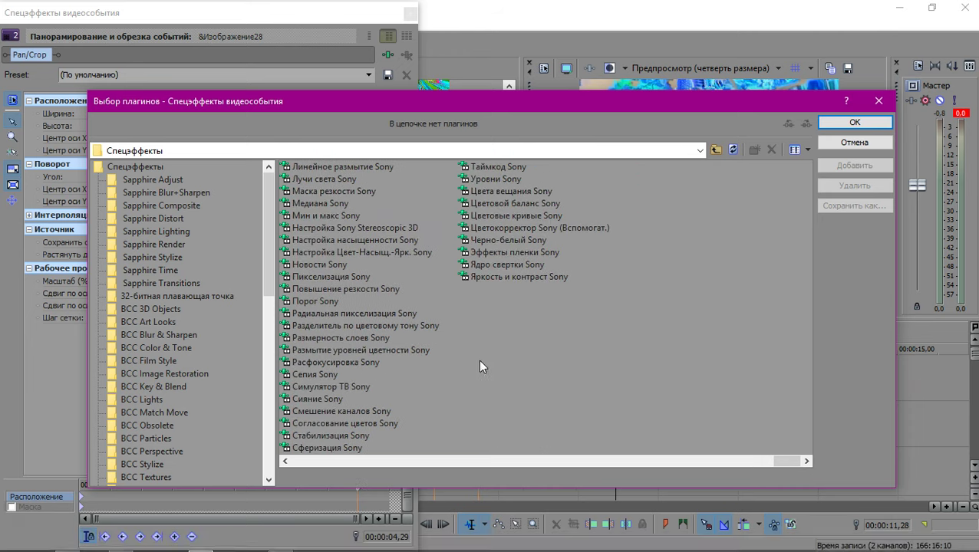
scroll(496, 281, up, 2)
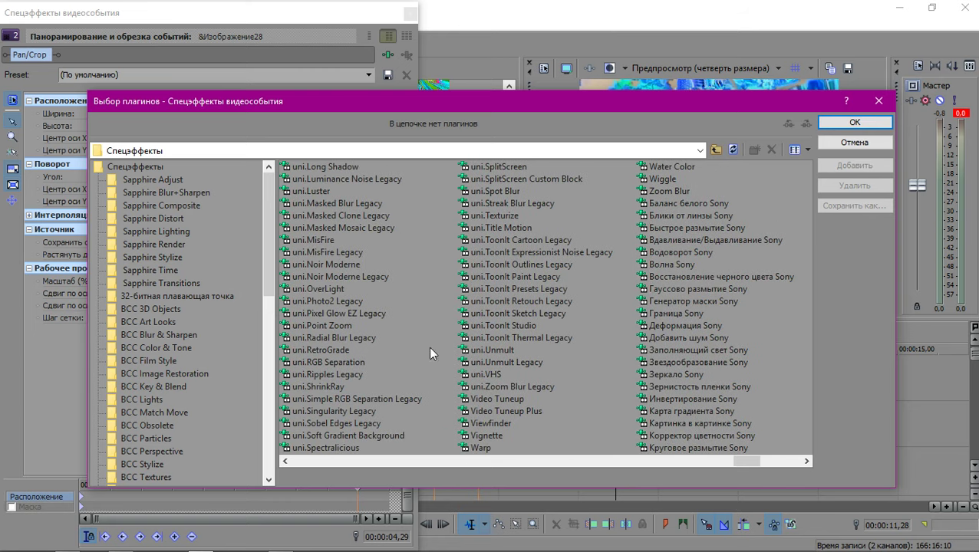
double_click(357, 364)
click(848, 122)
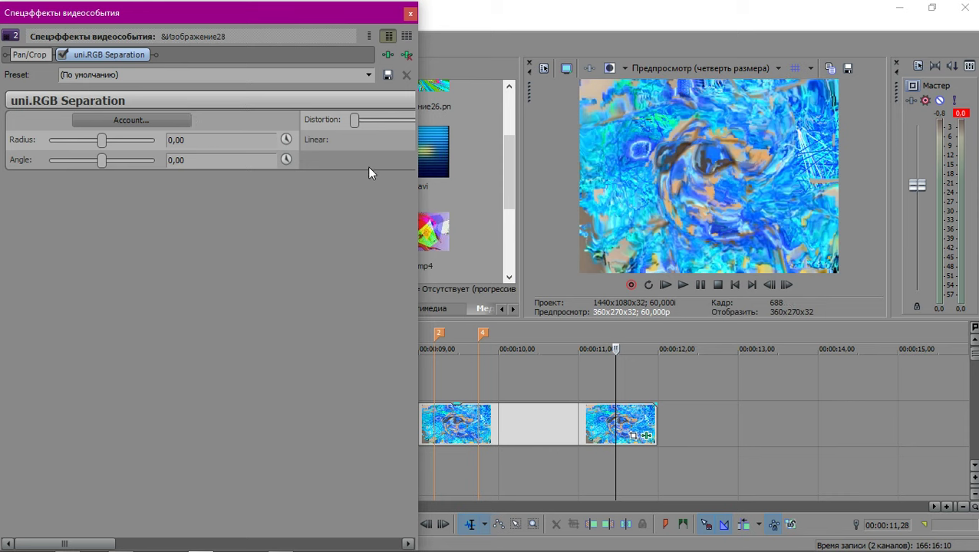
click(294, 55)
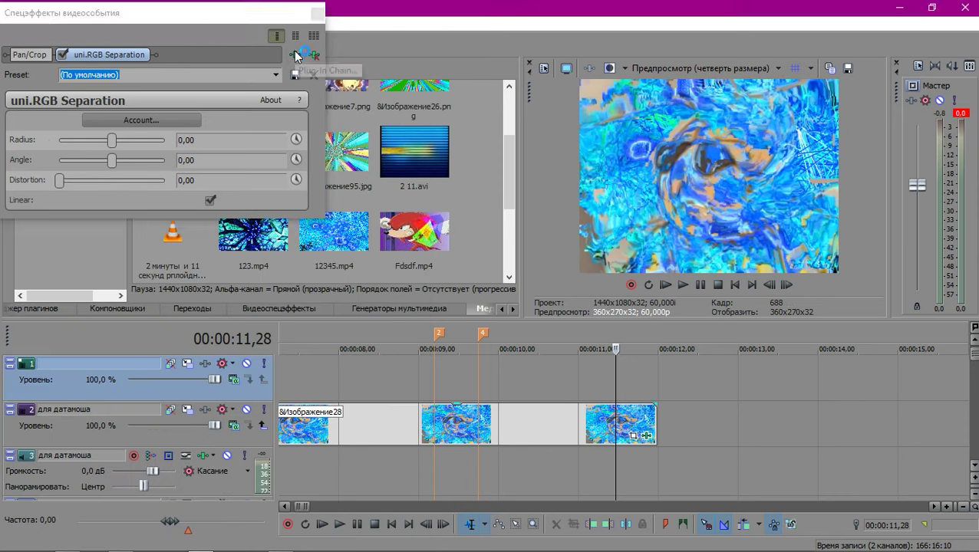
Place the playhead at the end of the &Изображение28 still and step it back to 00:00:11,38.
scroll(659, 384, up, 2)
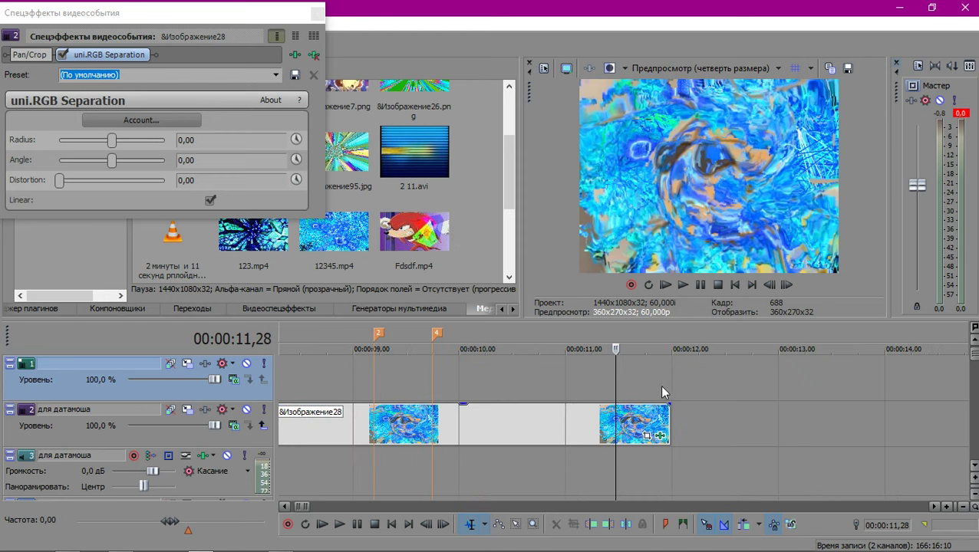
click(662, 385)
scroll(543, 406, down, 3)
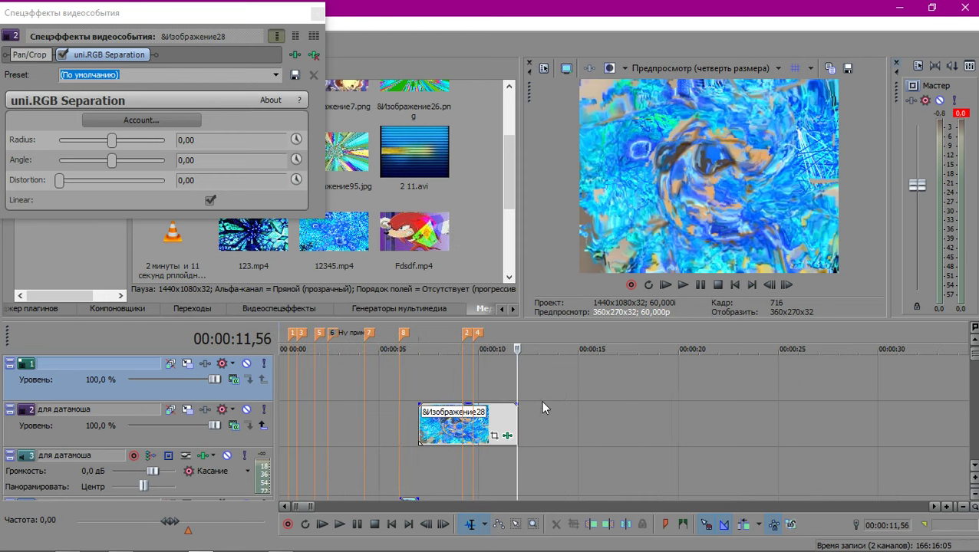
key(Left)
key(Left)
key(Left)
key(Left)
key(Left)
key(Left)
key(Left)
key(Left)
key(Left)
key(Left)
key(Left)
key(Left)
key(Left)
key(Left)
key(Left)
key(Left)
key(Left)
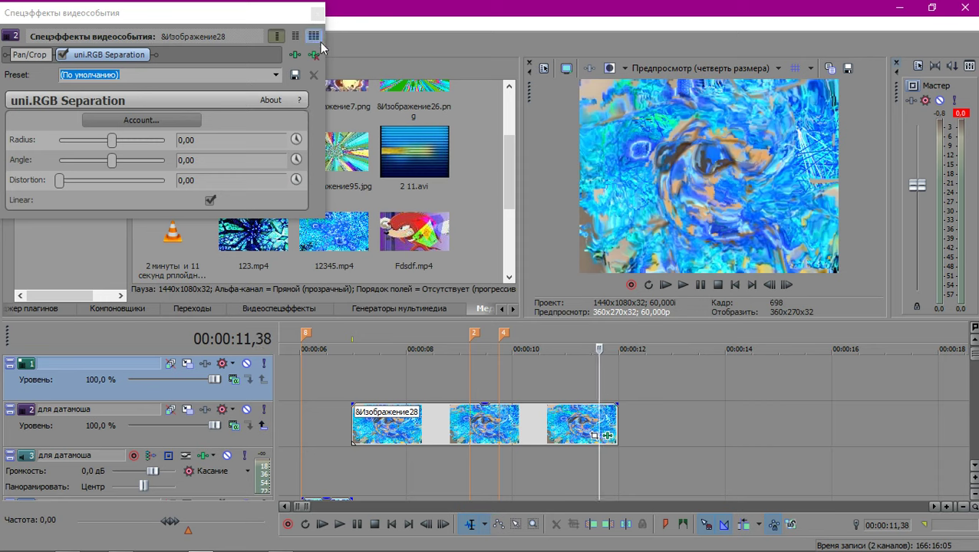
Remove uni.RGB Separation from the &Изображение28 still and delete the still from track 2.
click(314, 55)
click(595, 436)
click(543, 405)
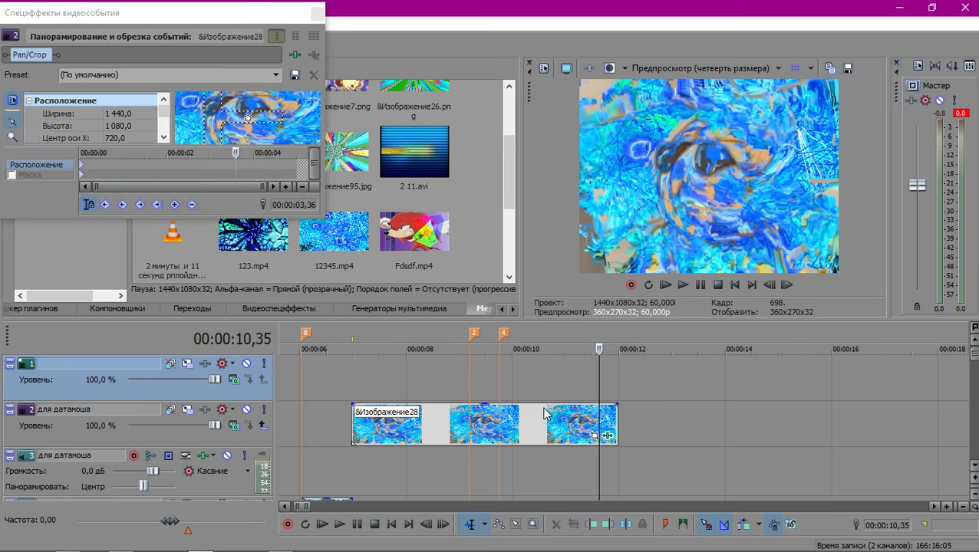
key(Delete)
scroll(445, 408, down, 2)
scroll(445, 407, up, 2)
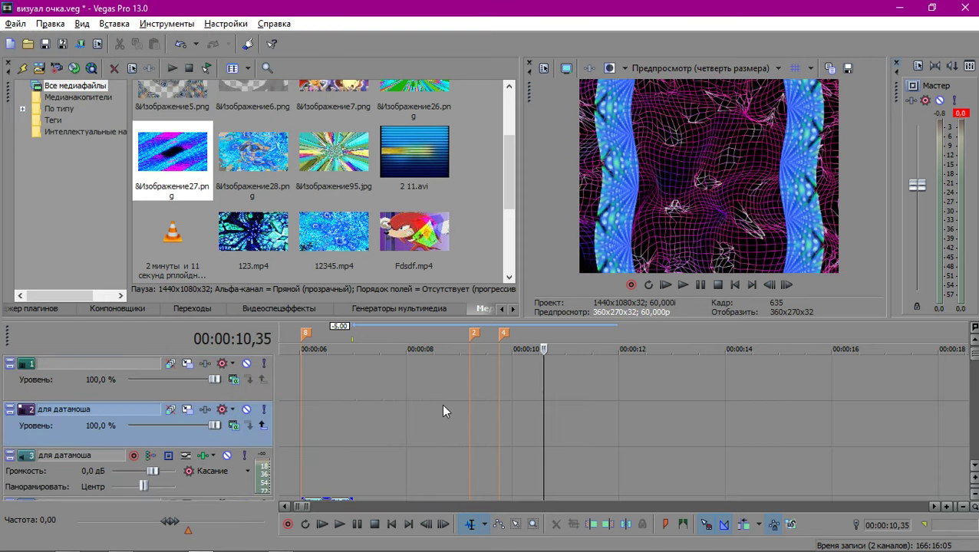
Place the playhead at 00:00:06,59 near the end of the 12345 clip on track 4 and save the project.
scroll(443, 401, down, 5)
scroll(440, 399, down, 3)
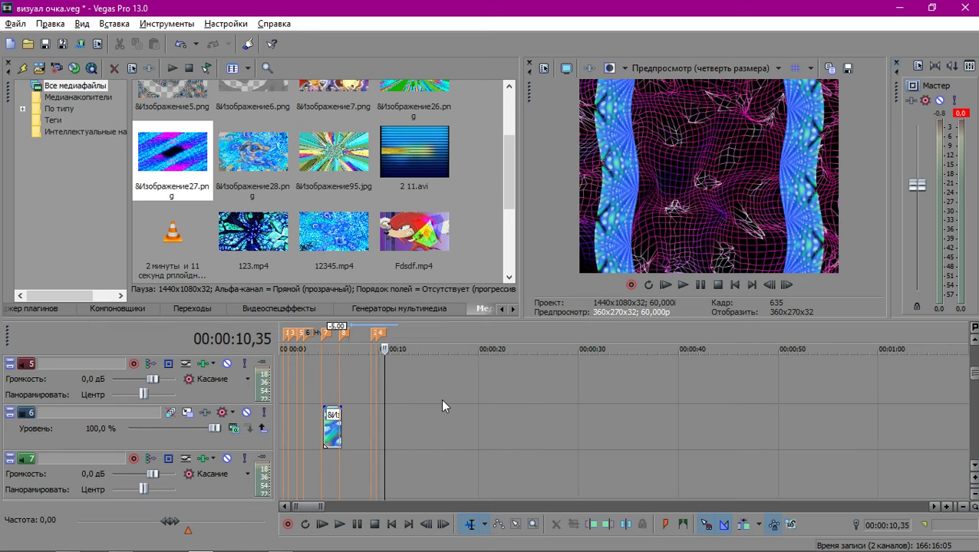
scroll(421, 385, up, 4)
click(401, 391)
scroll(576, 391, up, 5)
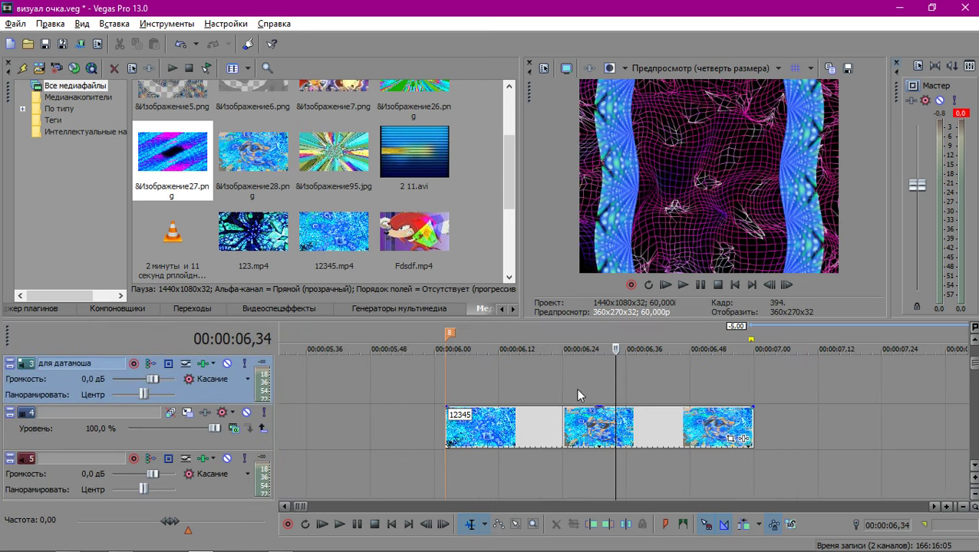
key(space)
key(space)
click(732, 389)
key(Right)
key(Right)
key(Right)
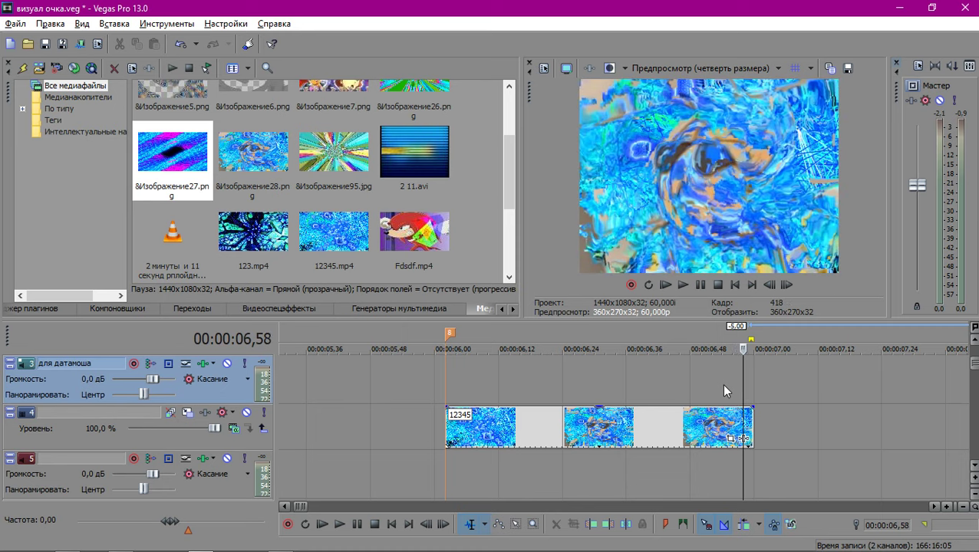
key(Left)
key(Right)
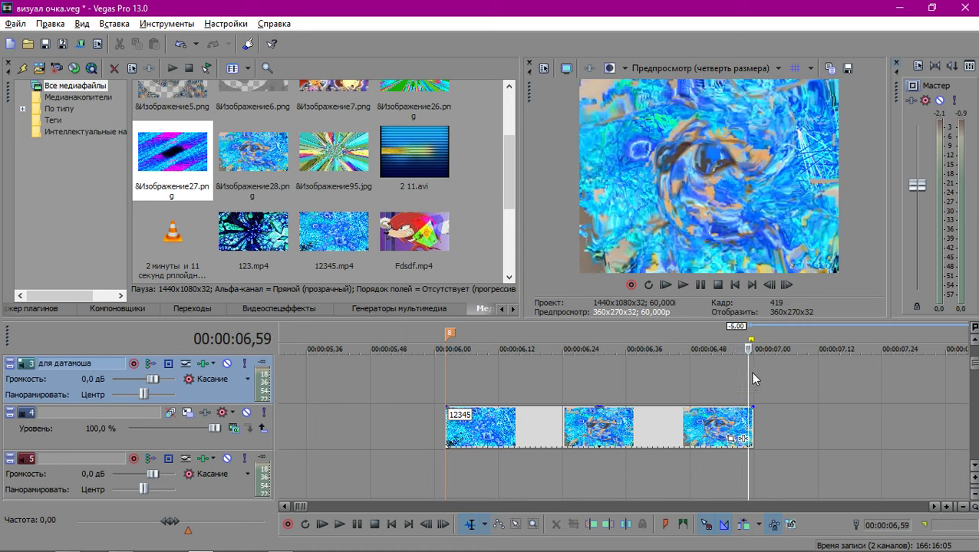
key(ctrl+s)
Add the uni.RGB Separation effect to the 12345 clip on track 4.
click(744, 439)
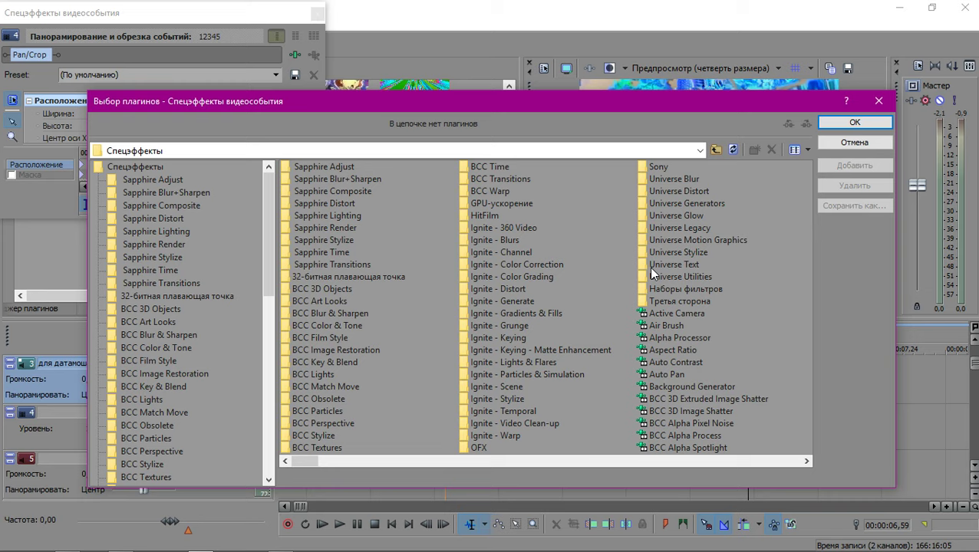
scroll(651, 264, right, 5)
scroll(650, 282, right, 10)
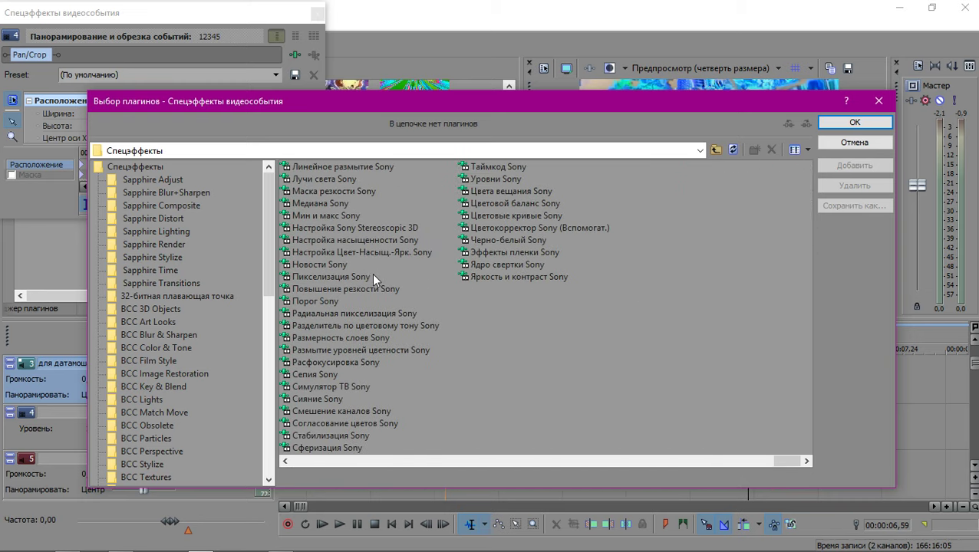
scroll(371, 273, left, 2)
scroll(330, 315, left, 2)
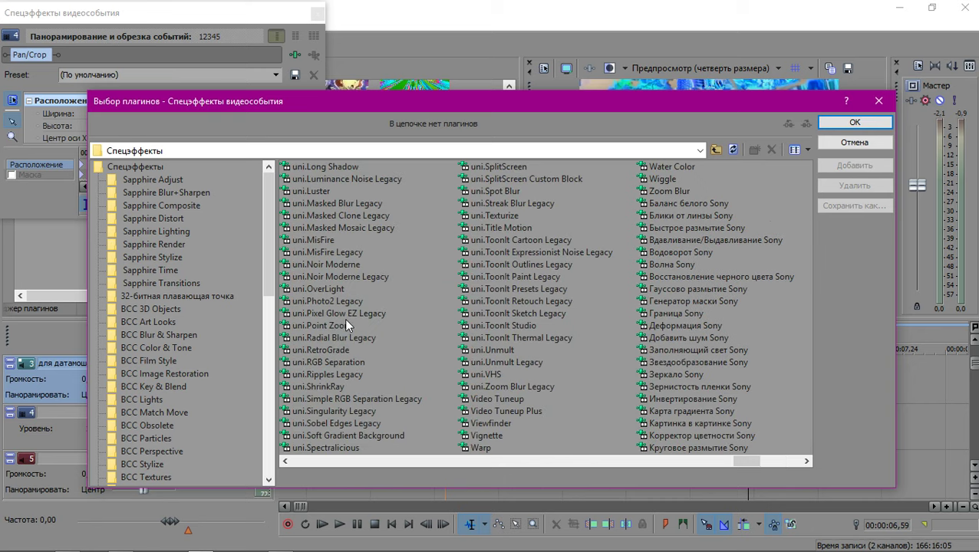
double_click(325, 362)
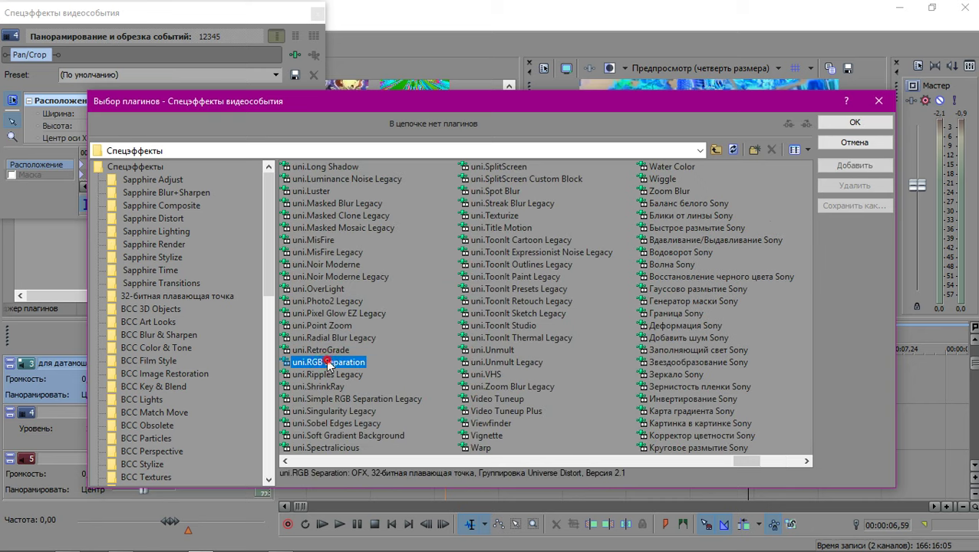
click(852, 124)
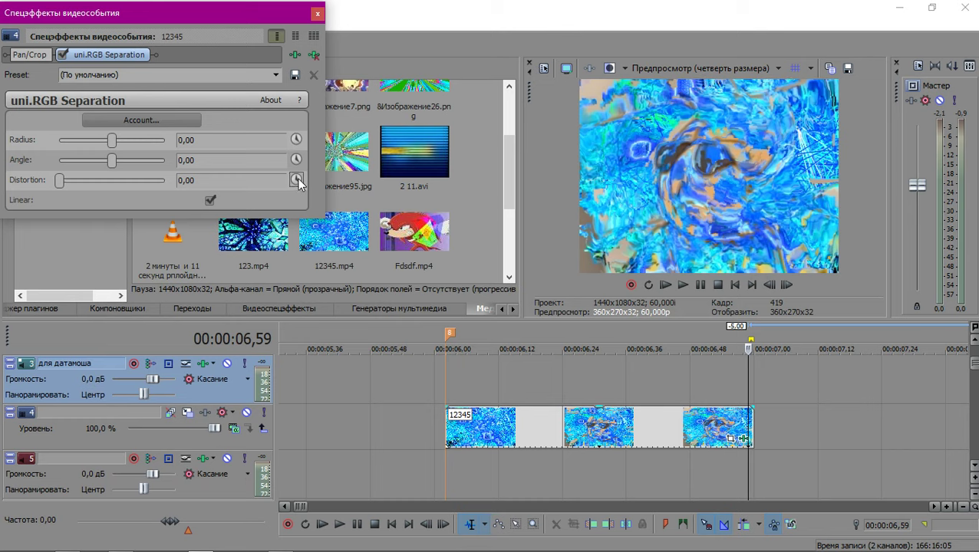
Animate the effect's Distortion parameter, keyframing it to 65,99 at 00:00:00,57.
click(298, 181)
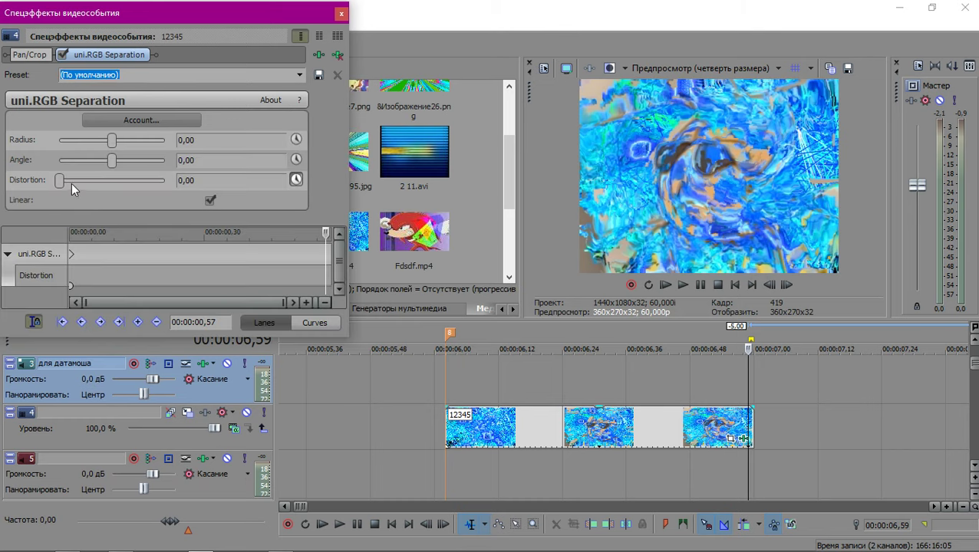
drag(62, 183, 116, 184)
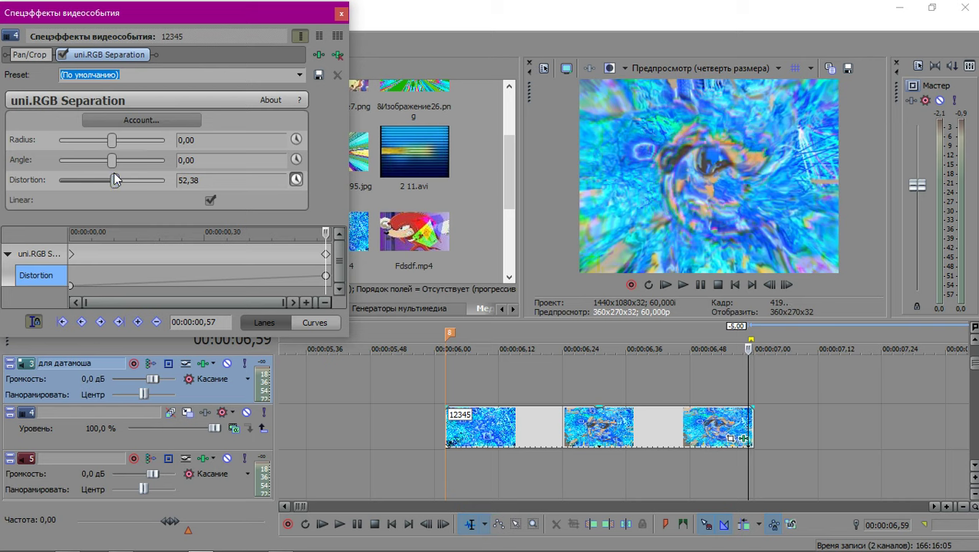
drag(114, 174, 130, 181)
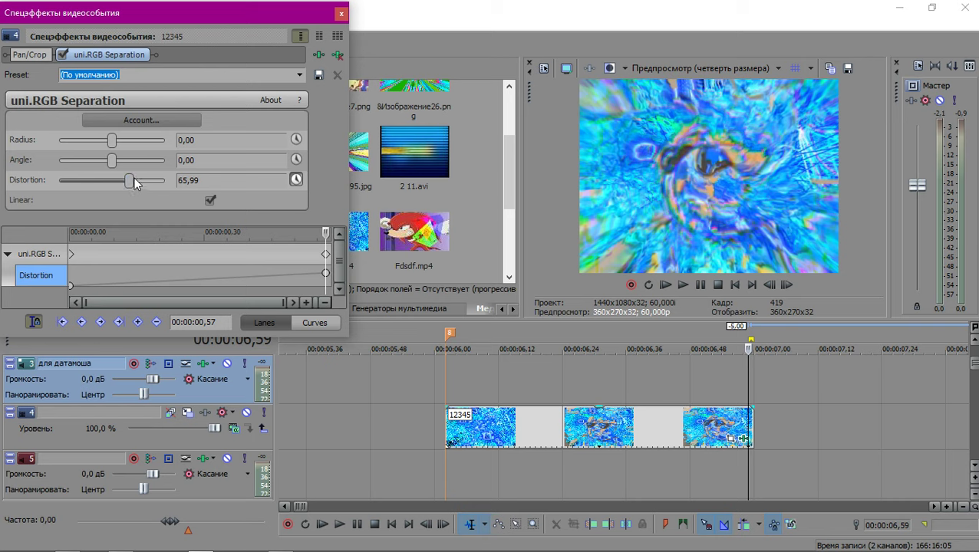
Set the Distortion keyframe at the start of the 12345 clip to Slow Fade interpolation.
click(70, 285)
right_click(70, 285)
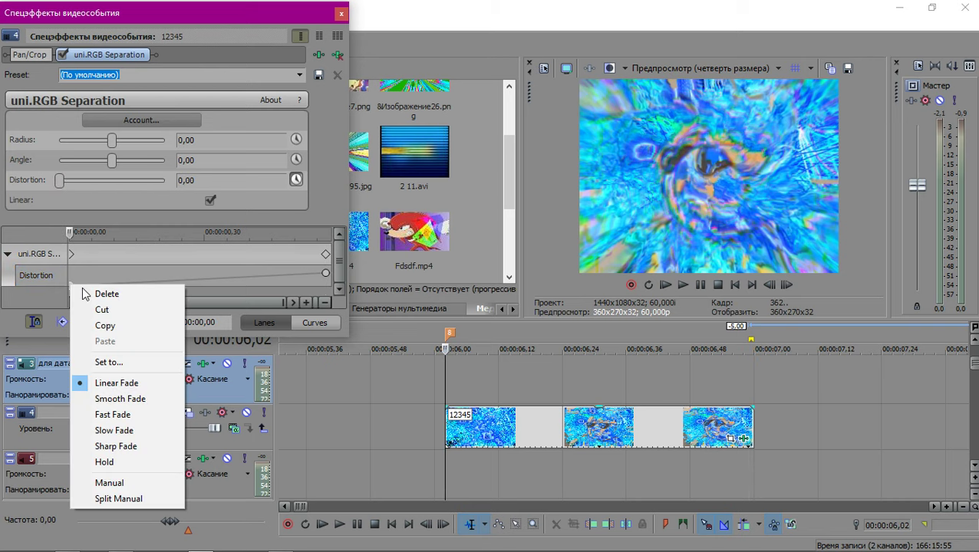
click(115, 431)
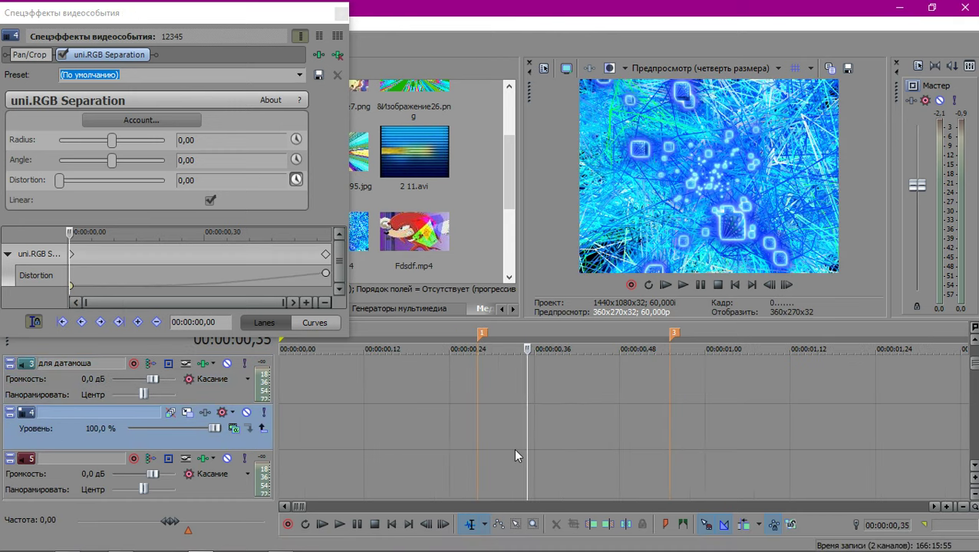
Return to the 12345 clip at marker 8, make its length the time selection, and close its effects window.
scroll(514, 453, up, 2)
scroll(535, 436, up, 2)
scroll(540, 434, down, 5)
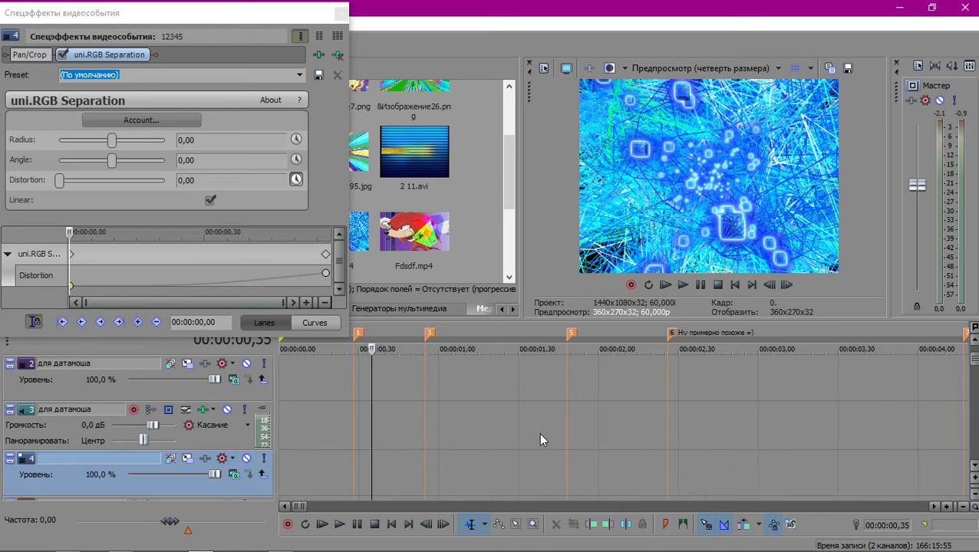
scroll(525, 436, up, 5)
scroll(524, 434, down, 4)
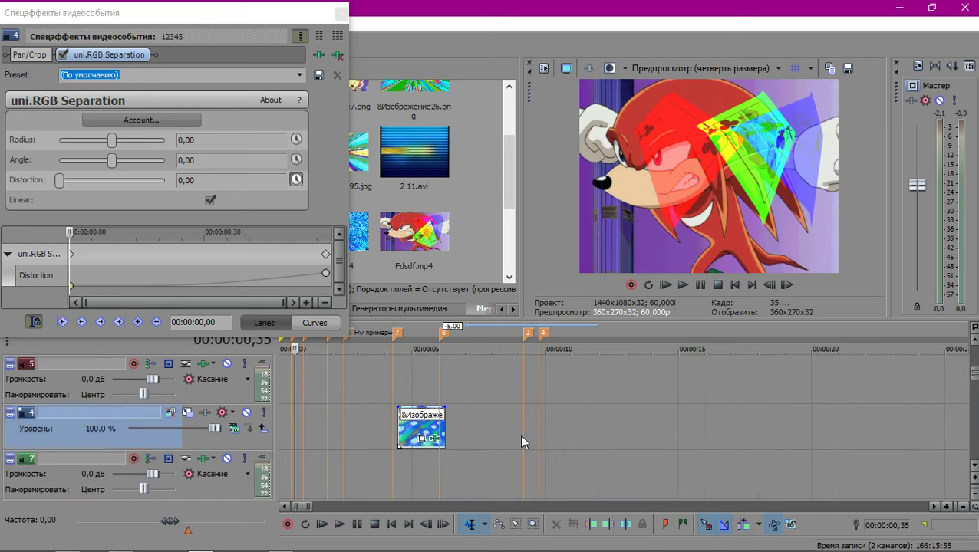
scroll(509, 430, down, 4)
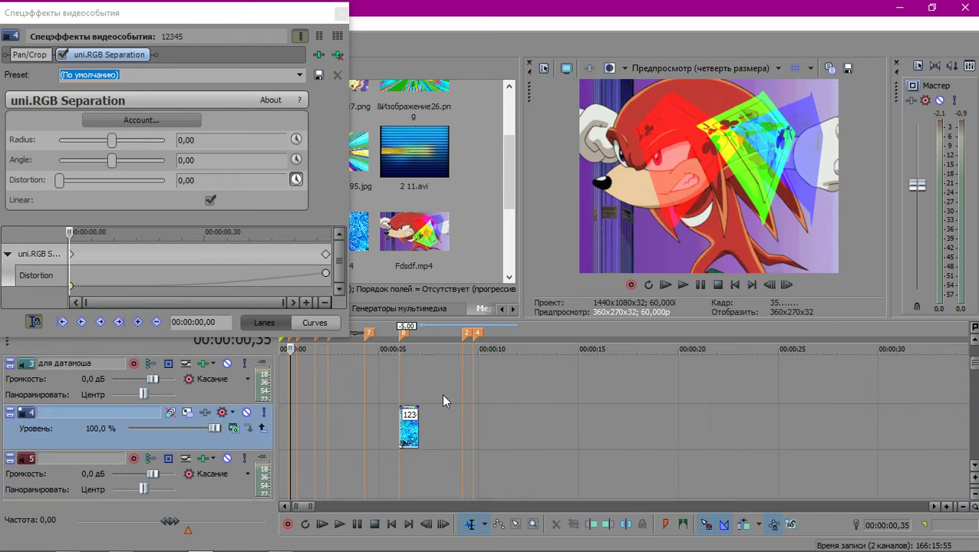
click(393, 378)
scroll(581, 409, up, 4)
click(666, 387)
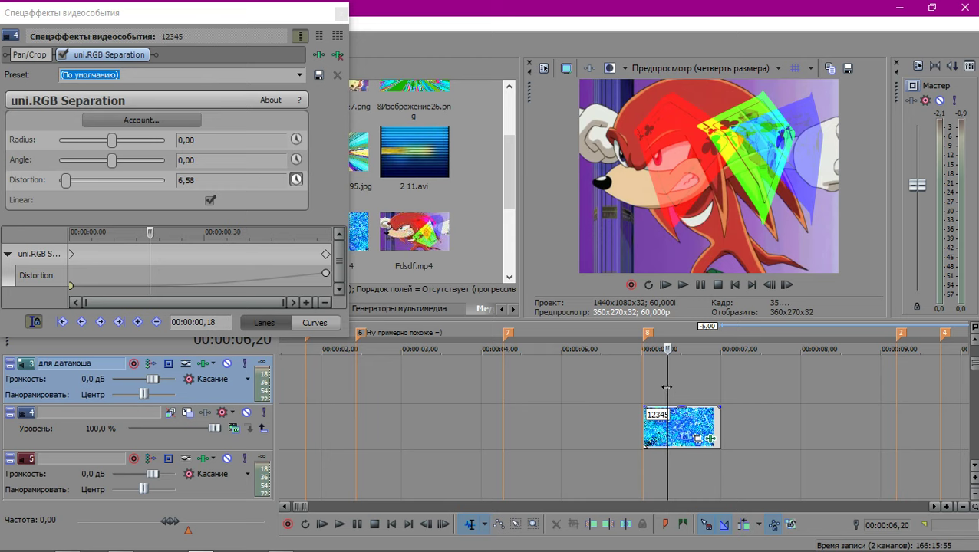
scroll(674, 407, up, 3)
click(646, 427)
double_click(646, 426)
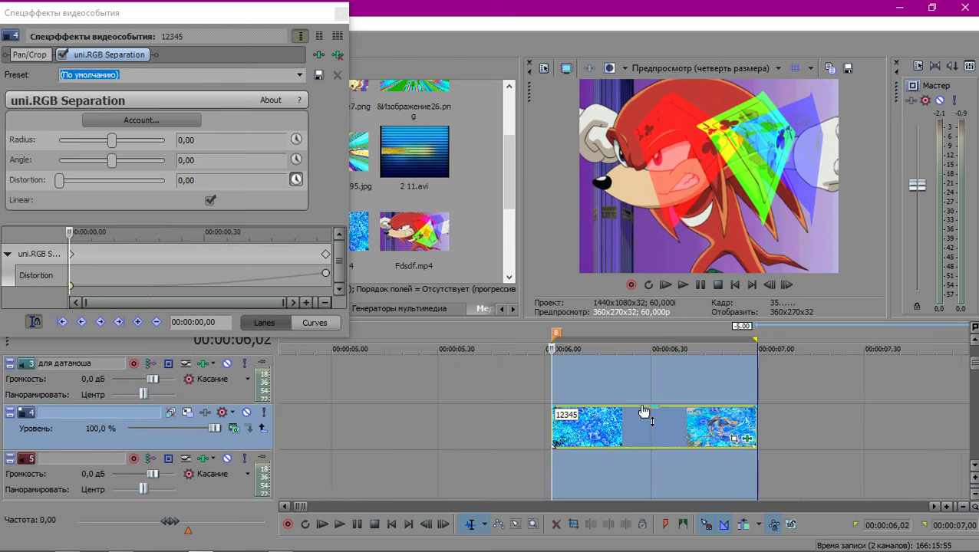
click(342, 13)
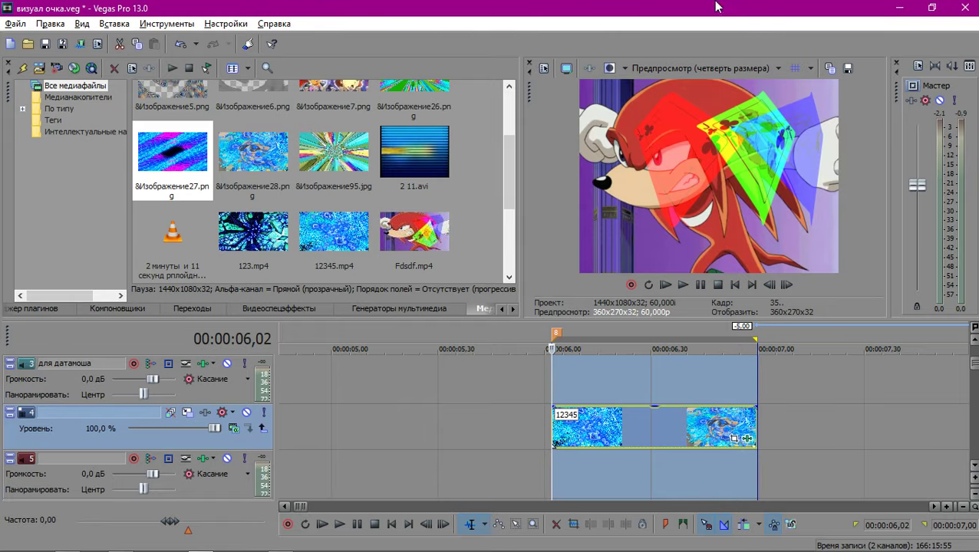
Play the 12345 clip on track 4 to review the animated RGB Separation distortion.
drag(273, 6, 221, 2)
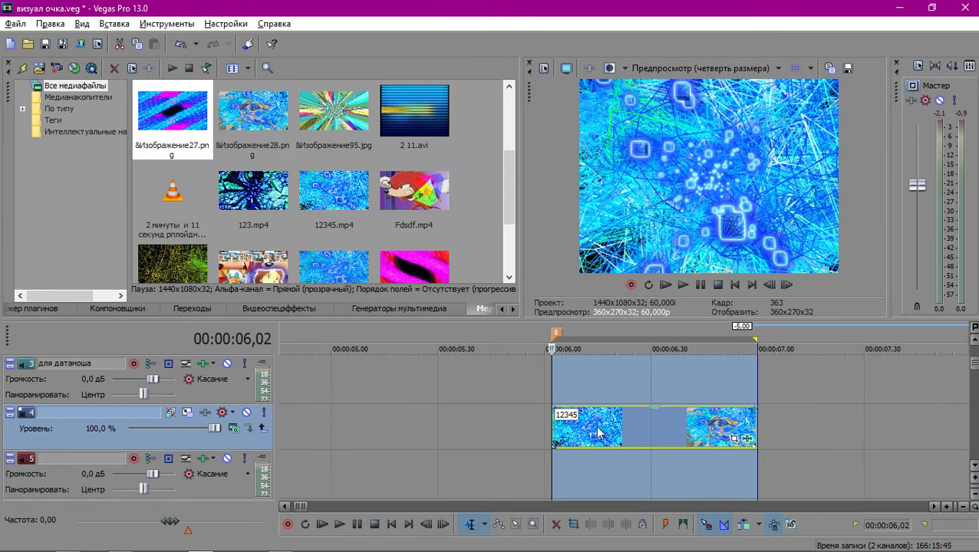
click(599, 433)
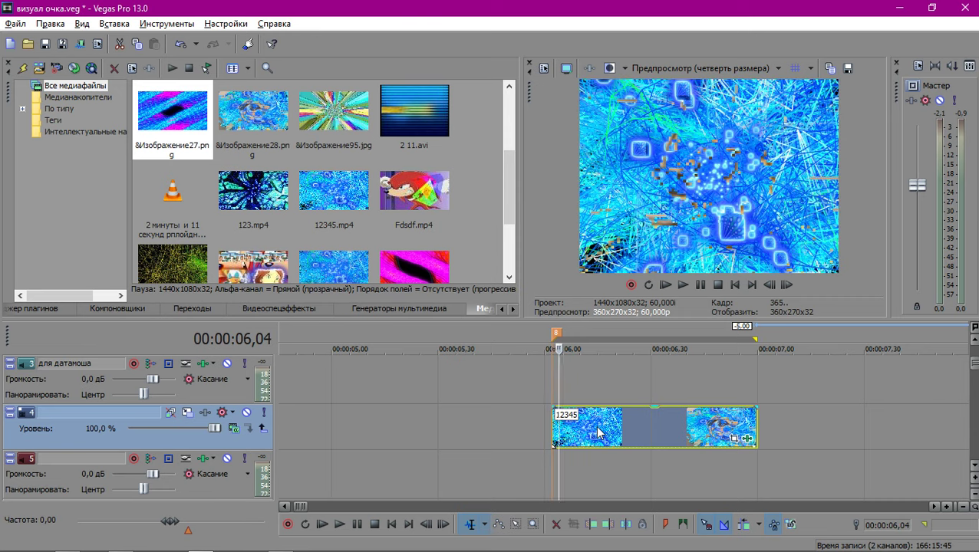
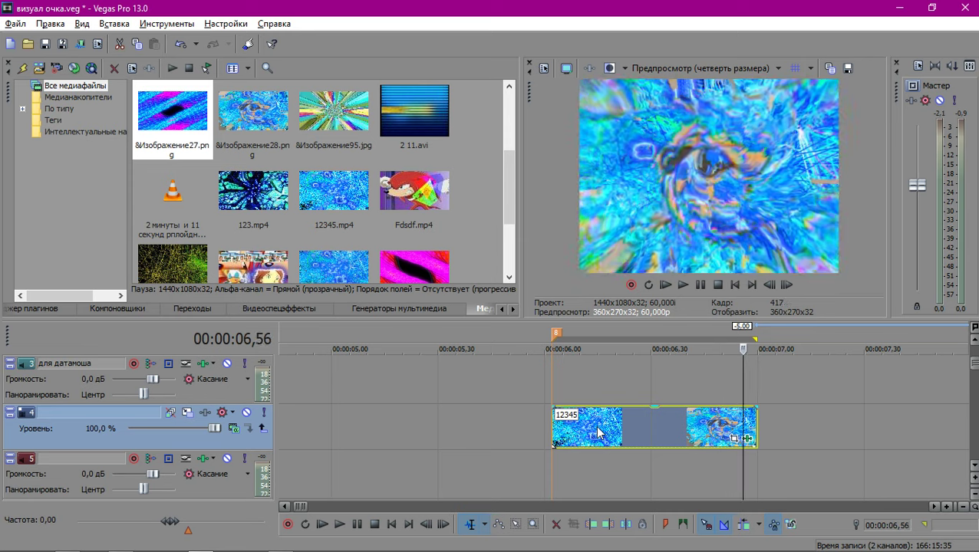
key(space)
key(space)
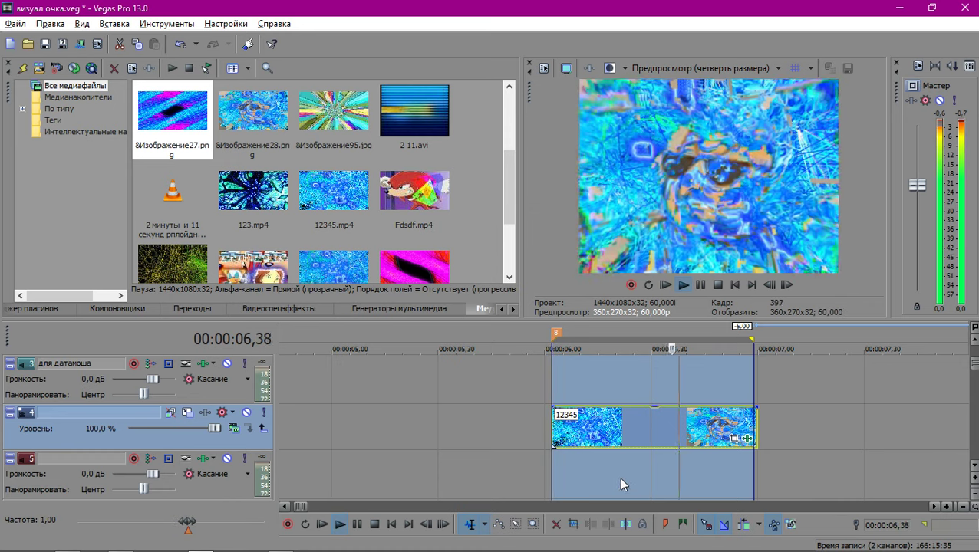
key(space)
Set the preview to full-size Preview quality and save the 12345 clip's frame at 00:00:06,59 as &Изображение29.png.
click(741, 383)
scroll(738, 384, up, 4)
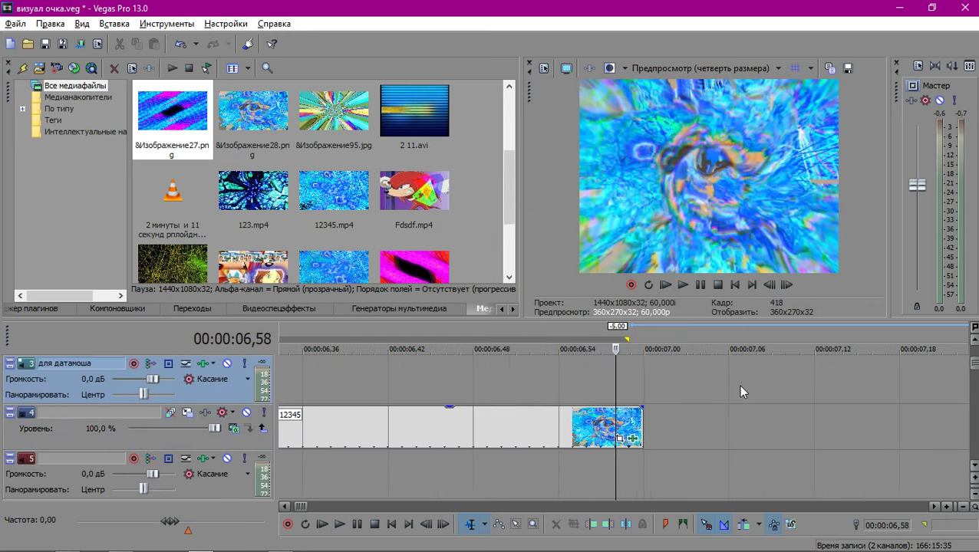
key(Right)
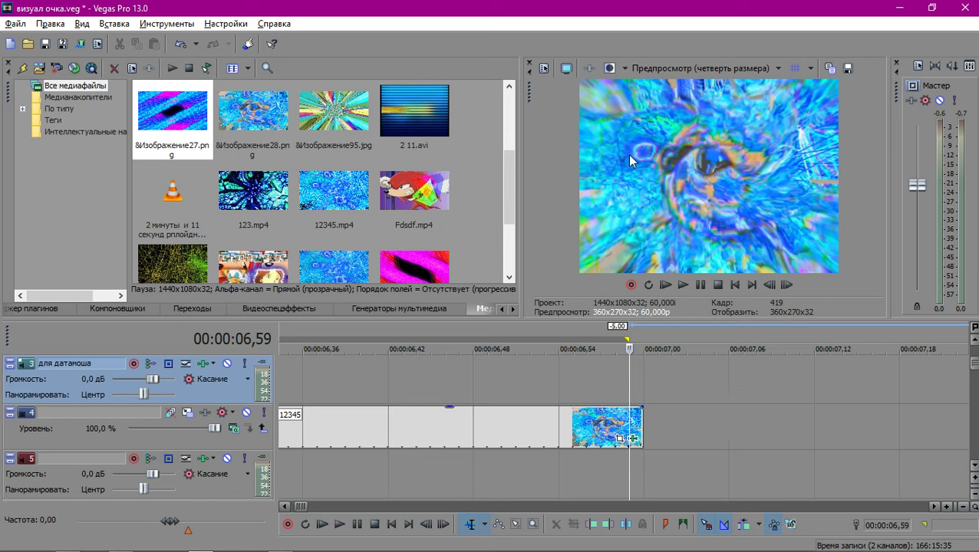
click(756, 69)
click(678, 104)
click(775, 106)
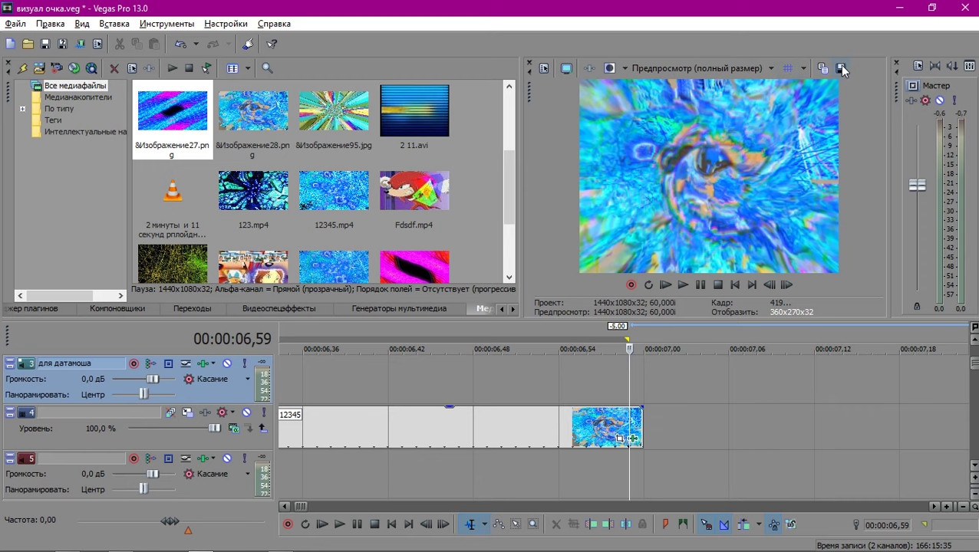
click(841, 69)
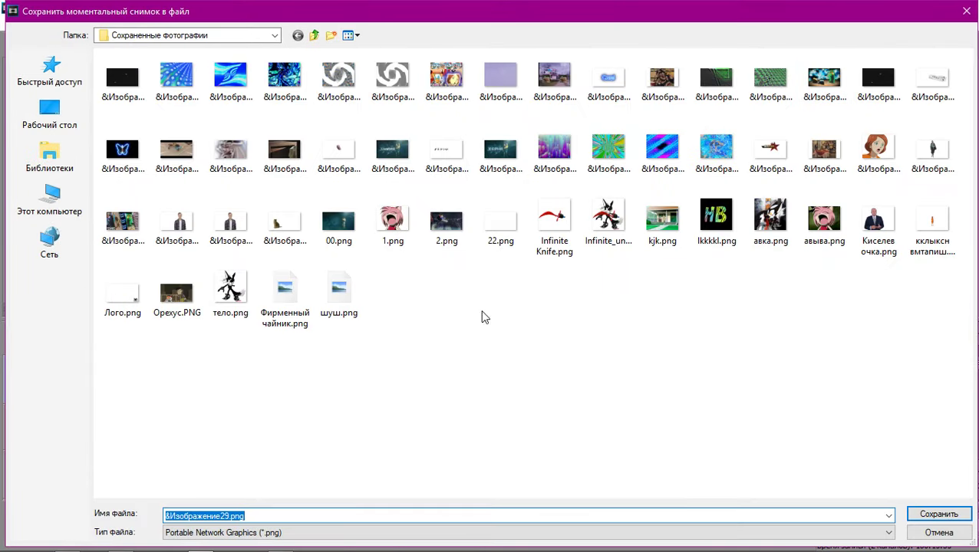
click(932, 518)
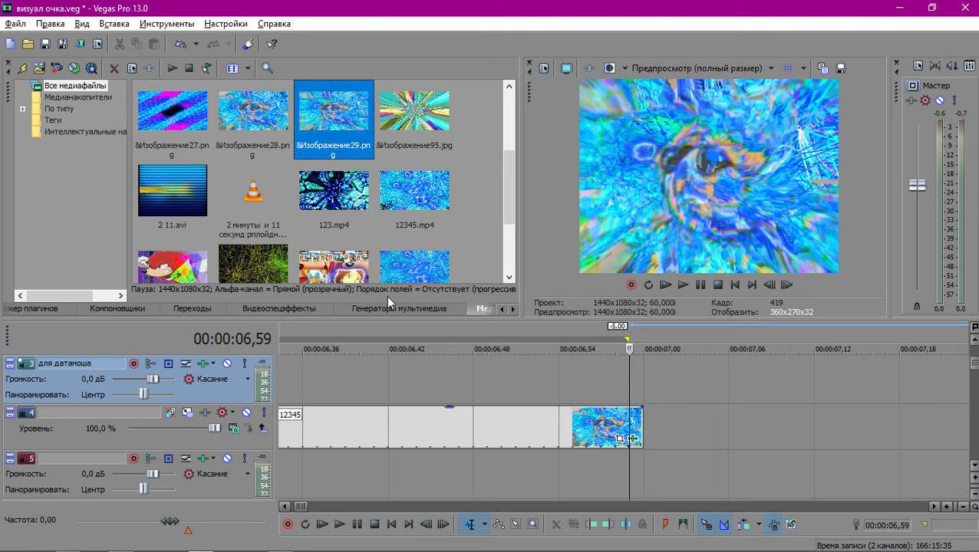
Place the &Изображение29 still on track 2 at 00:00:06,59, disable its resampling and turn off maintaining its aspect ratio.
drag(366, 146, 635, 391)
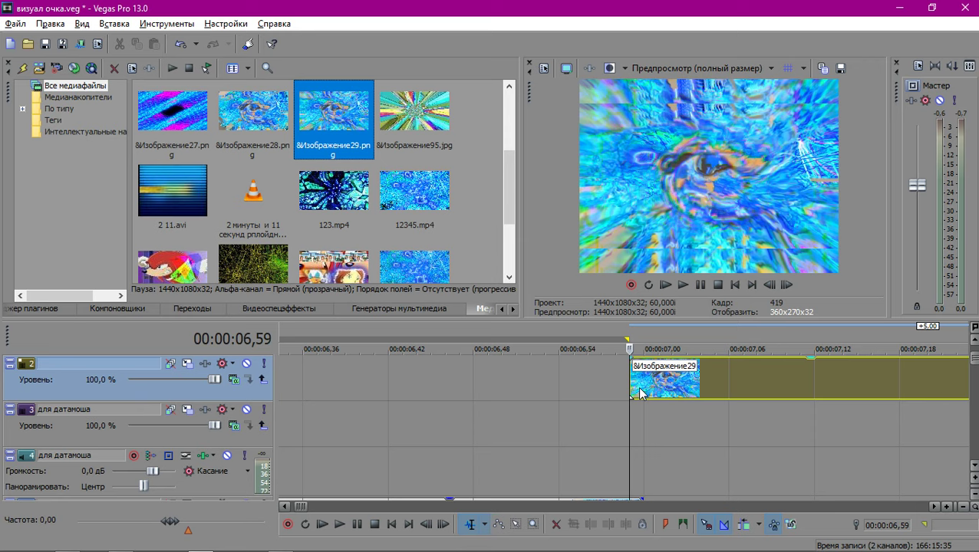
scroll(690, 387, down, 5)
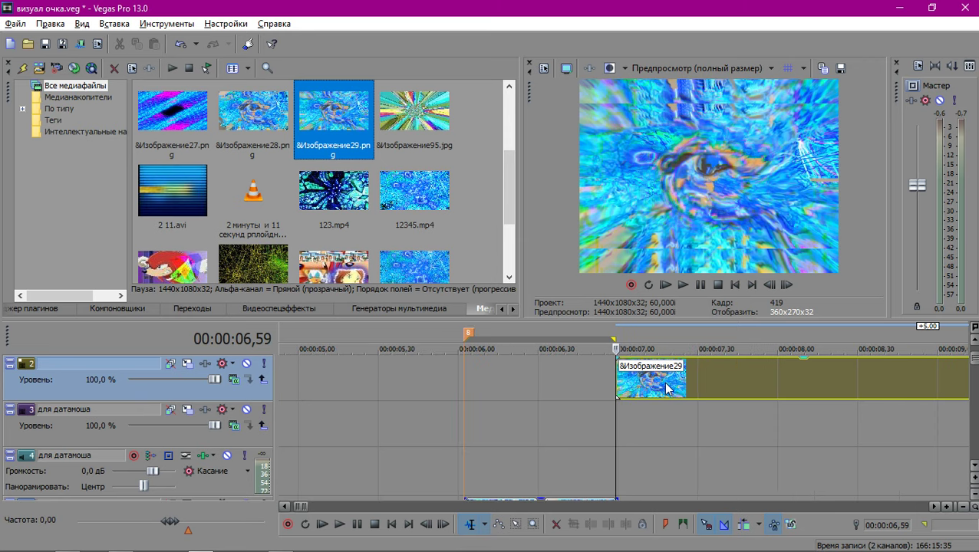
right_click(640, 381)
click(675, 542)
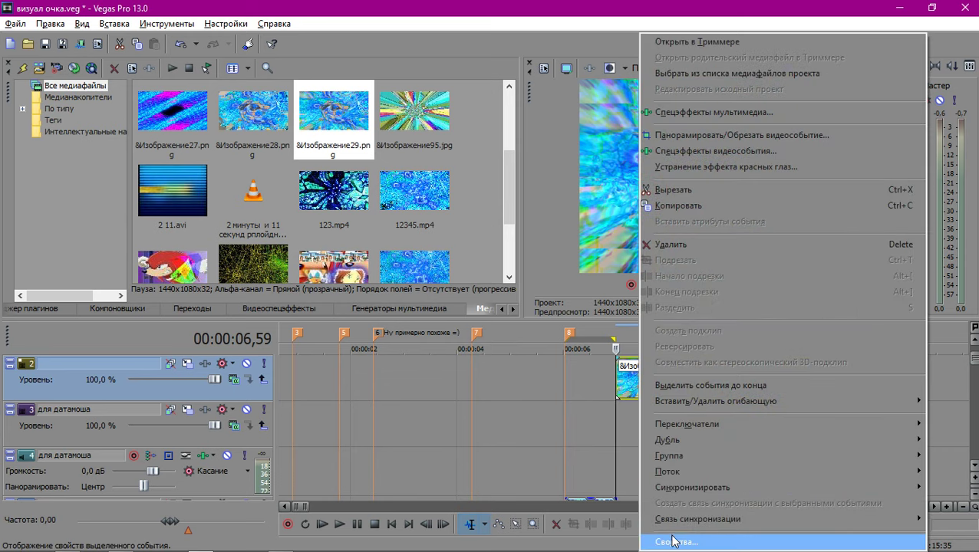
click(389, 234)
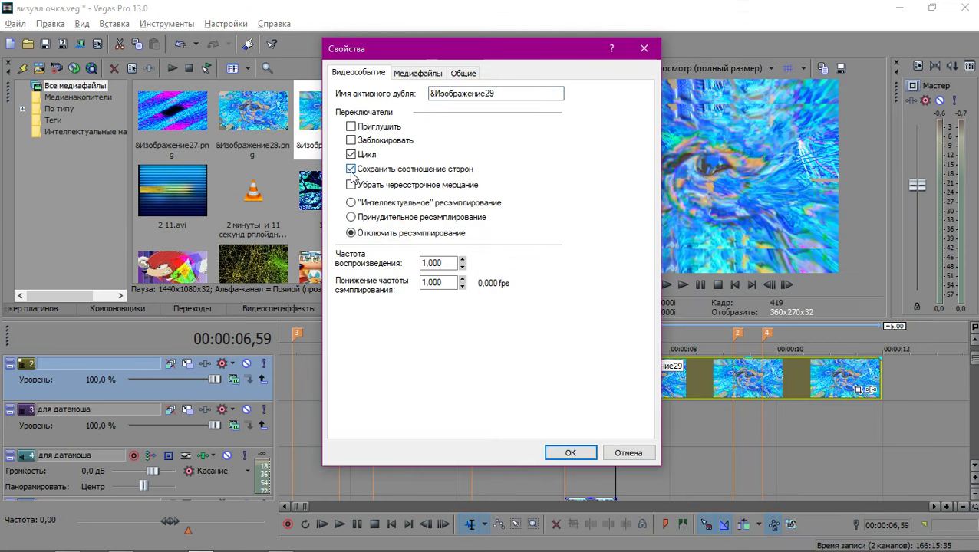
click(557, 454)
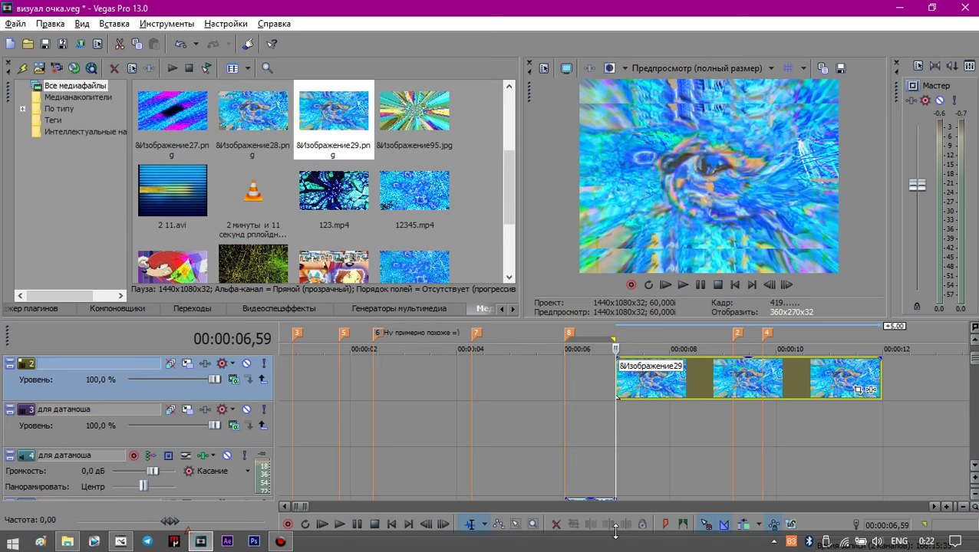
Check the &Изображение29 event's properties for its aspect ratio and resampling switches.
scroll(619, 374, up, 2)
right_click(620, 373)
click(651, 542)
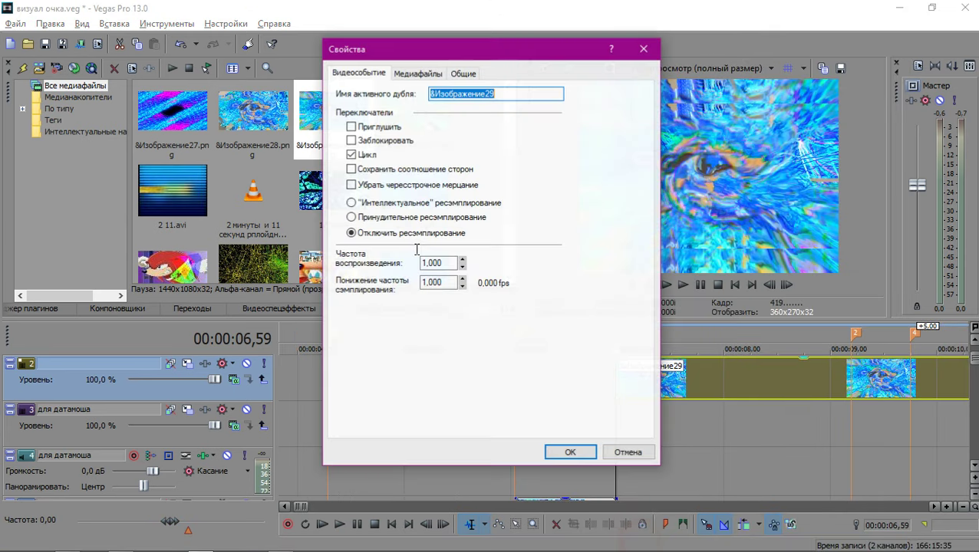
click(564, 455)
Step frame by frame across the transition from the 12345 clip to the &Изображение29 still to compare the images.
scroll(611, 376, up, 3)
double_click(619, 377)
scroll(621, 396, down, 3)
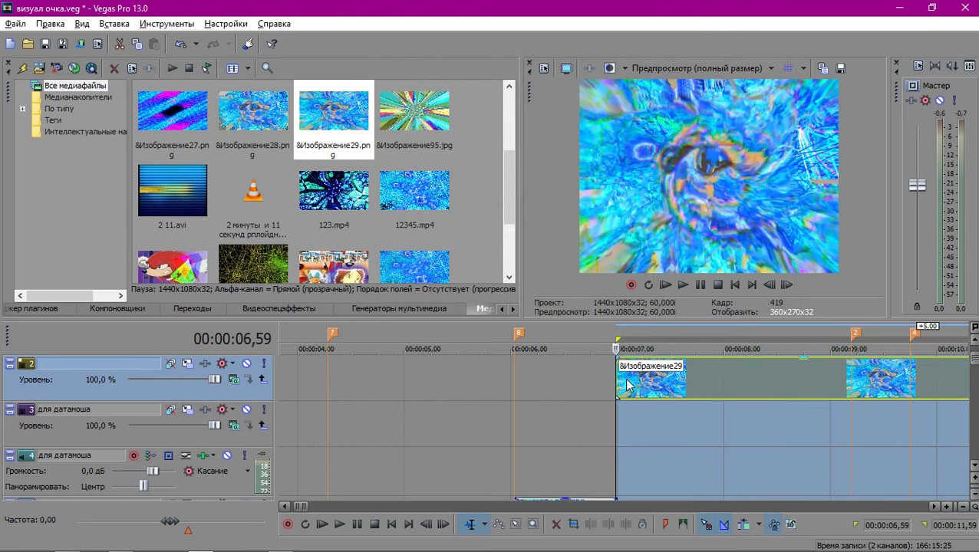
scroll(628, 398, up, 6)
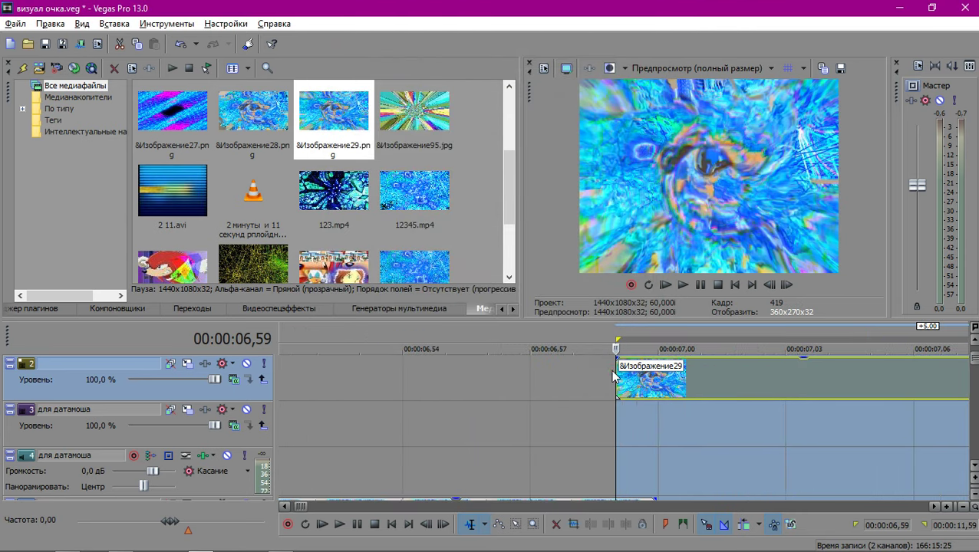
click(614, 376)
key(Left)
key(Right)
key(Right)
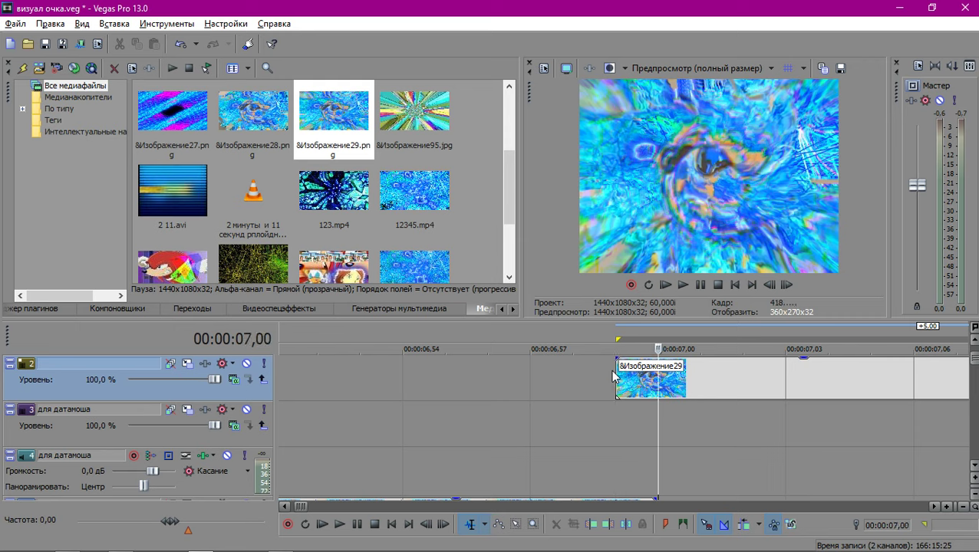
scroll(636, 389, down, 3)
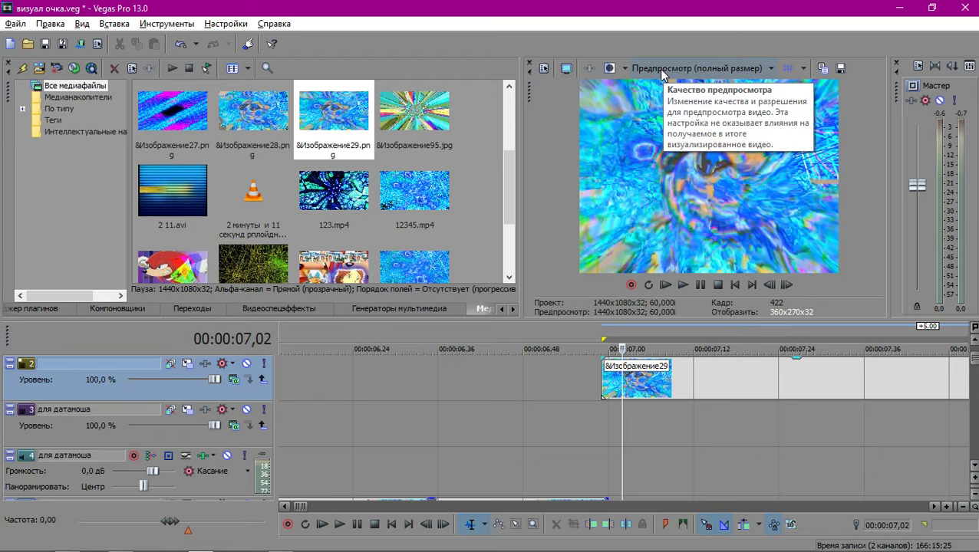
Set the preview to quarter-size Preview quality and save the project.
drag(640, 10, 430, 0)
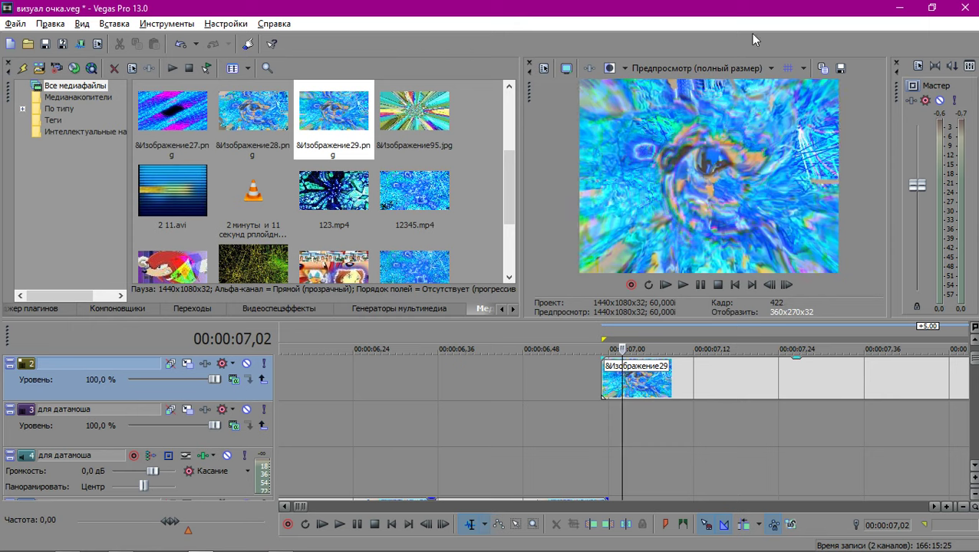
click(726, 67)
mouse_move(678, 100)
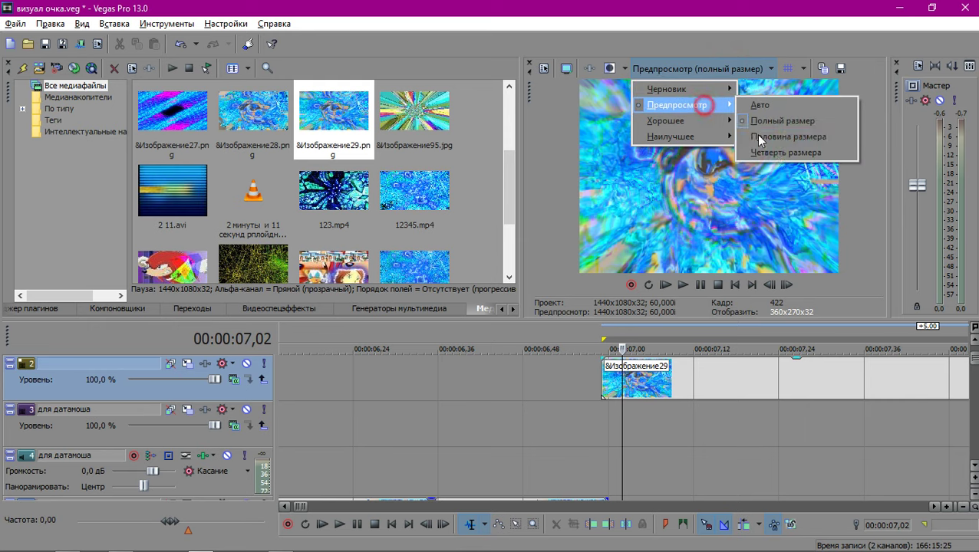
click(778, 154)
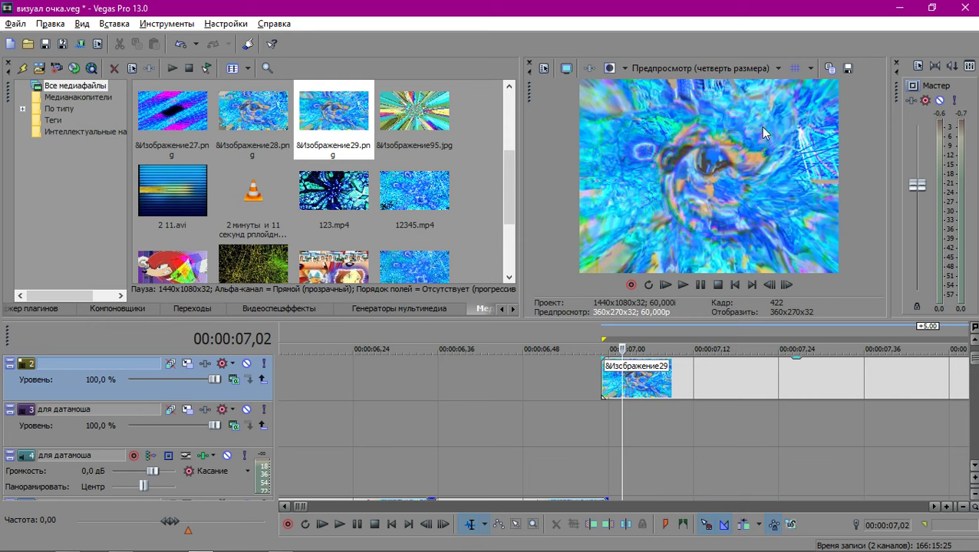
key(ctrl+s)
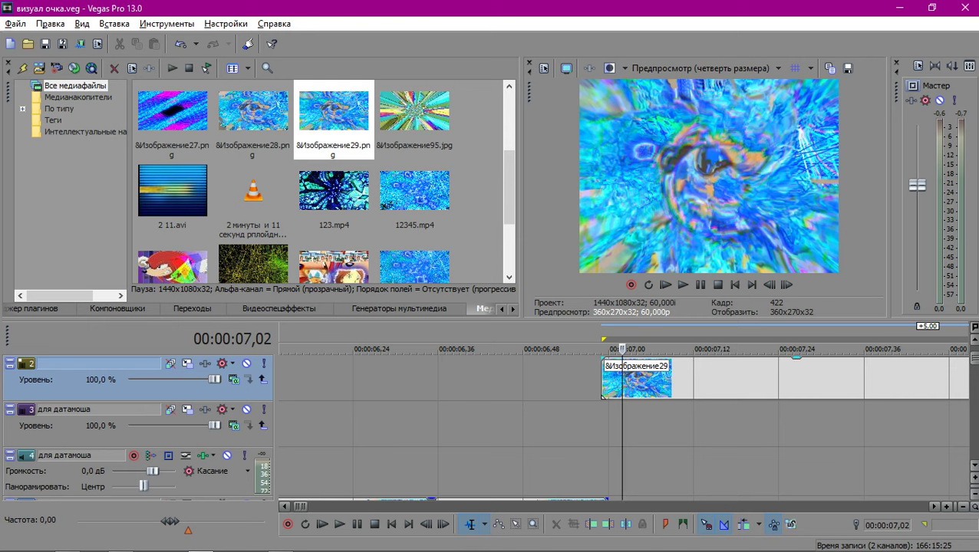
Examine the tracks and clips across the timeline around and beyond the new still.
scroll(730, 431, down, 3)
scroll(730, 431, up, 4)
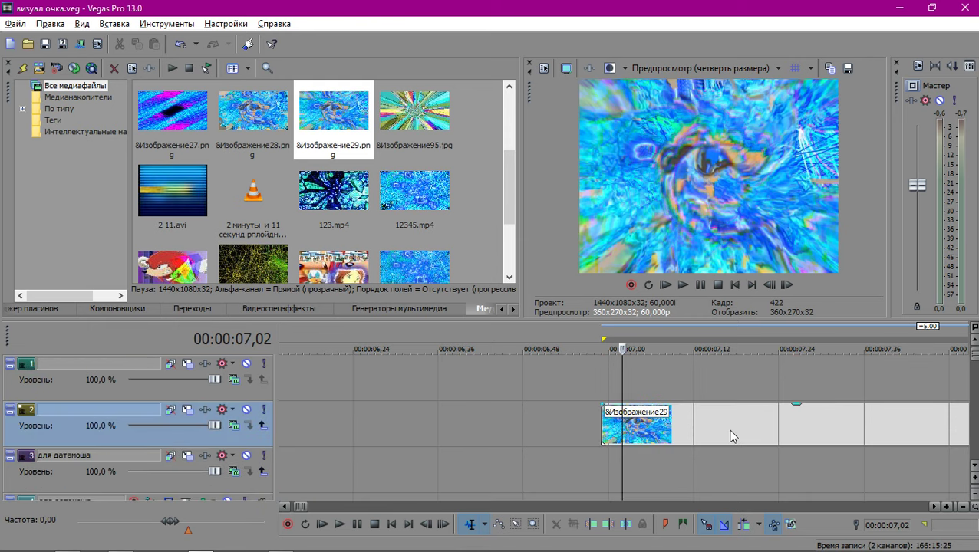
scroll(655, 373, down, 10)
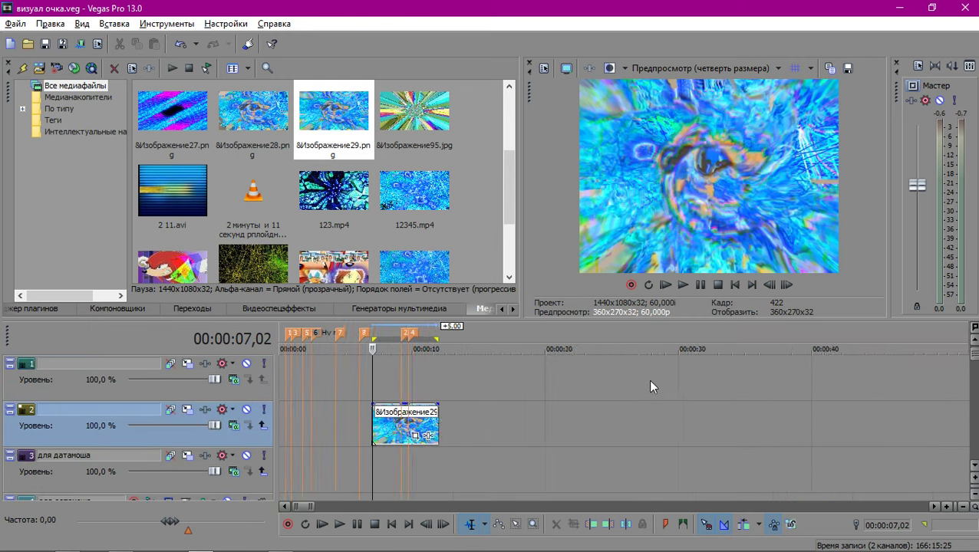
scroll(579, 404, up, 4)
scroll(604, 396, down, 5)
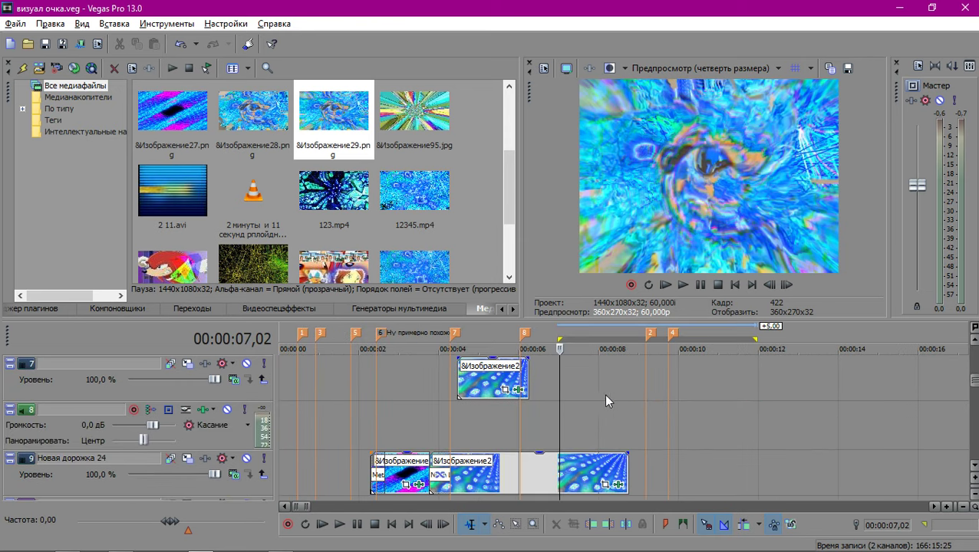
scroll(686, 400, down, 6)
scroll(533, 407, down, 2)
scroll(530, 402, up, 1)
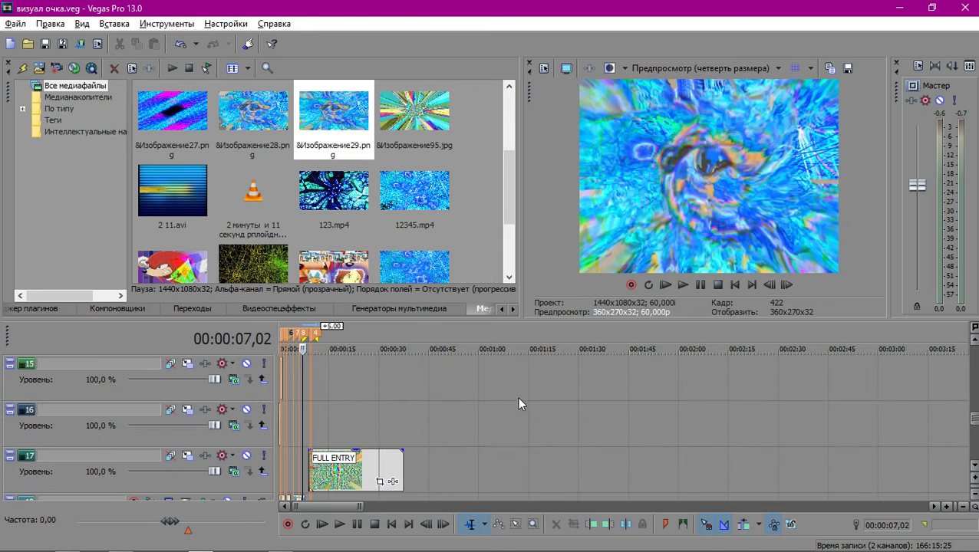
Play the composition from 00:00:14,08 and again further into the long FULL ENTRY clip to review that section.
scroll(517, 397, up, 3)
scroll(537, 415, up, 2)
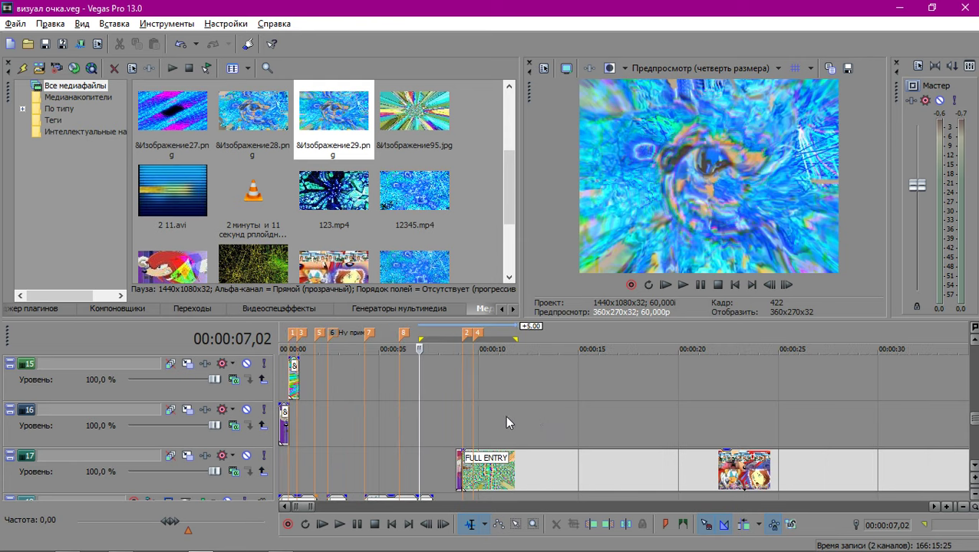
click(485, 424)
click(561, 428)
scroll(559, 422, up, 4)
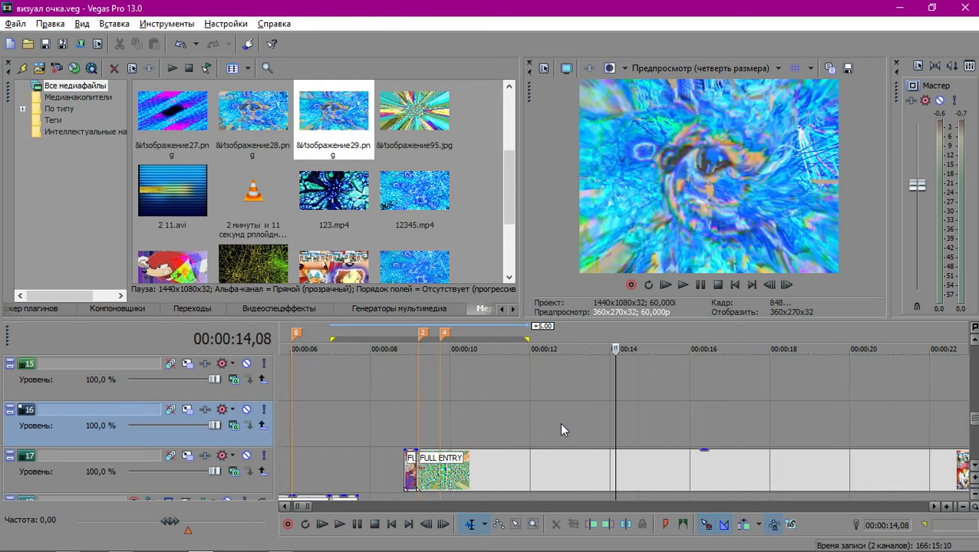
key(space)
scroll(654, 461, down, 3)
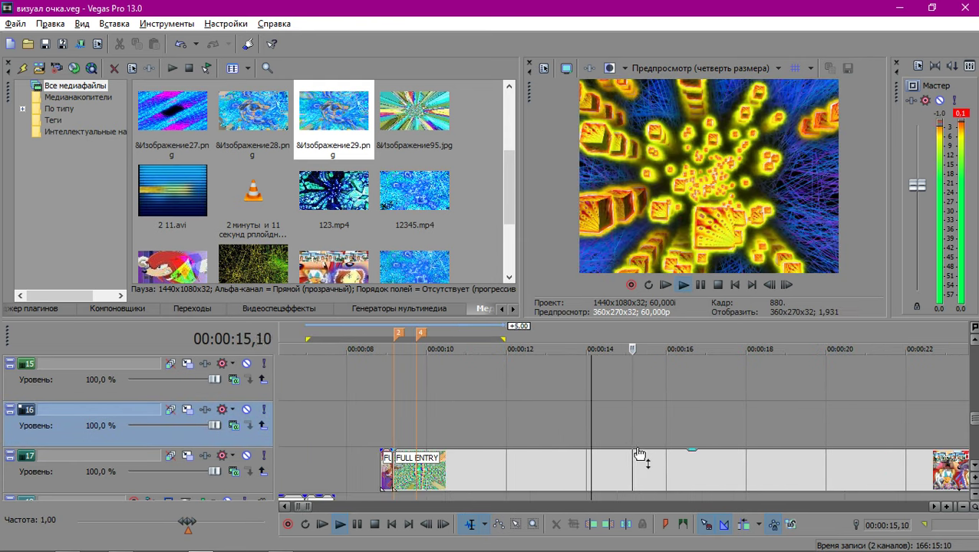
click(656, 441)
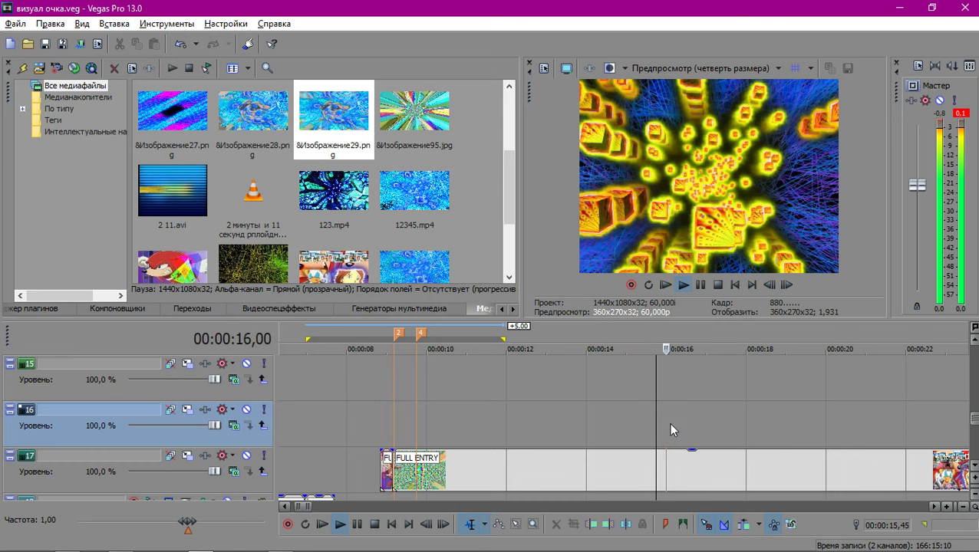
key(space)
Step back to 00:00:15,43 and replay the opening of the rotating swirl transition from there.
scroll(670, 429, up, 3)
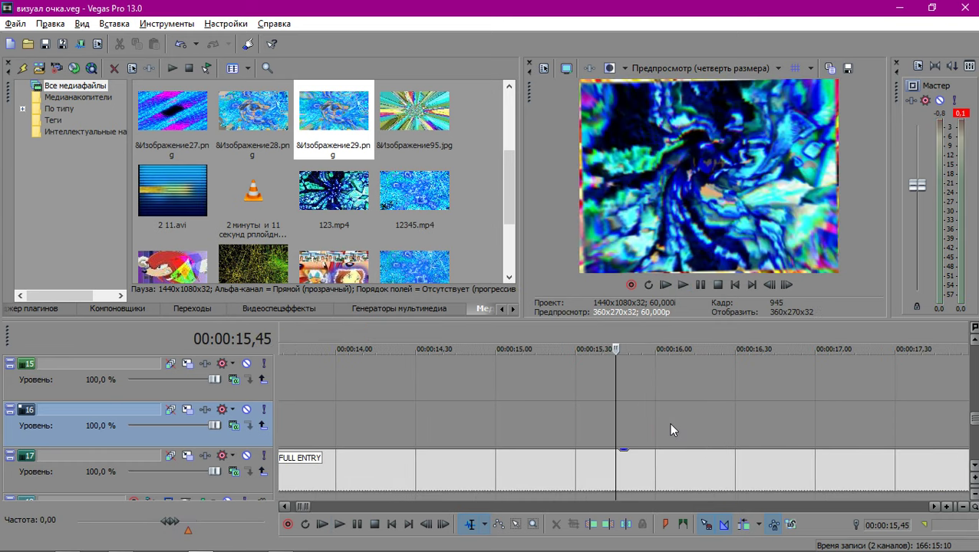
key(Left)
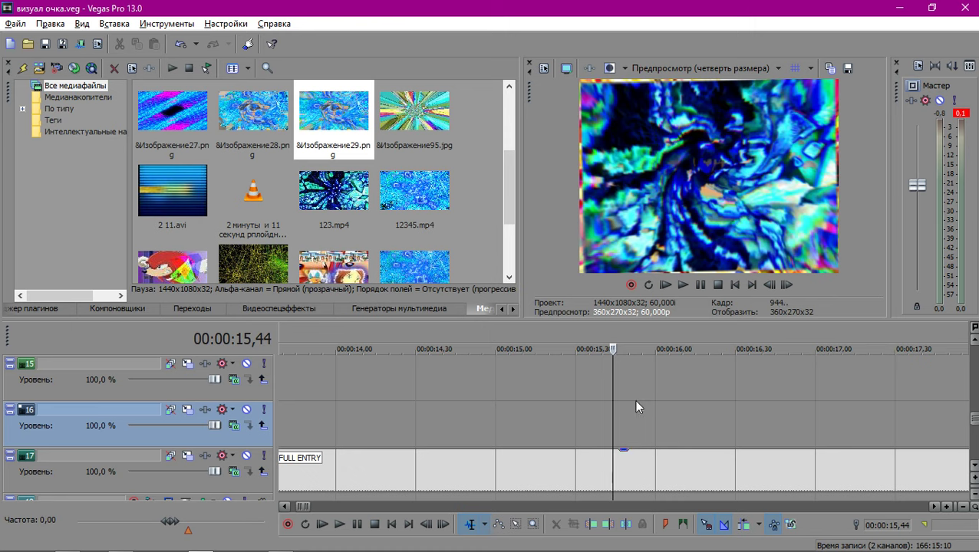
key(Left)
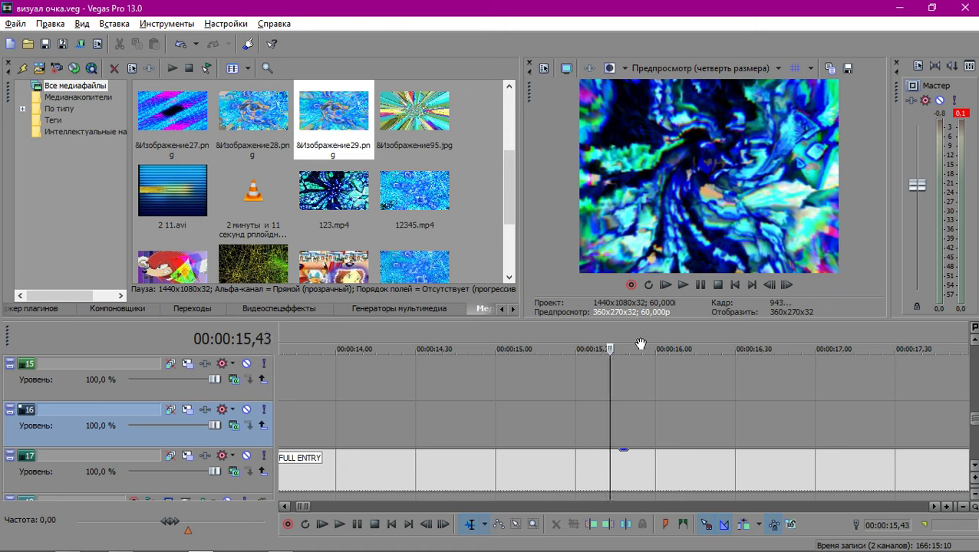
scroll(657, 376, down, 3)
key(space)
key(space)
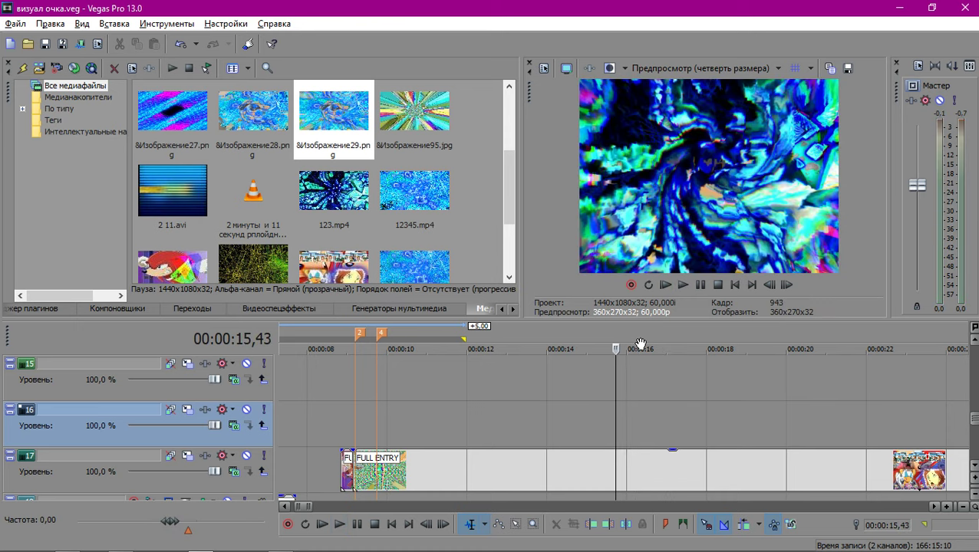
key(space)
key(space)
key(space)
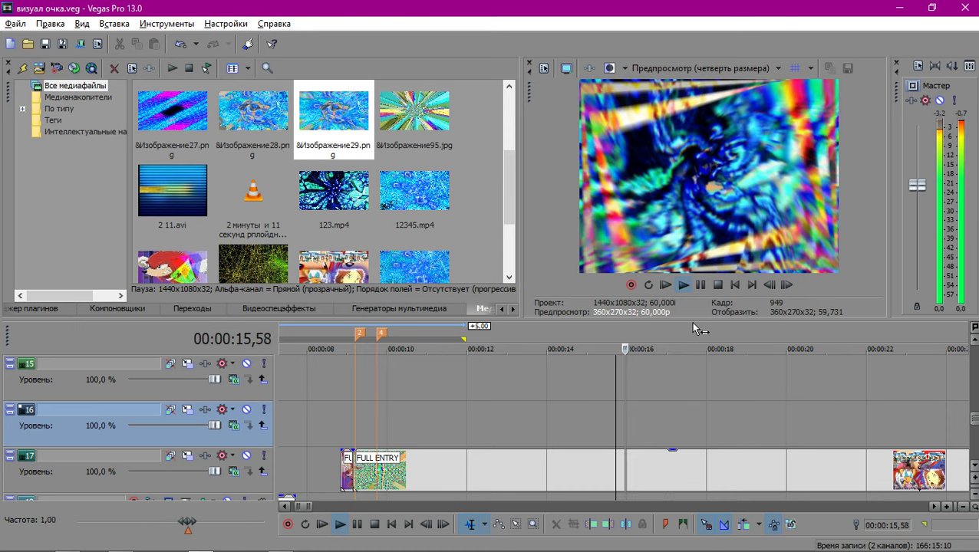
key(space)
Examine the swirl transition around 00:00:16 frame by frame in both directions, returning to 00:00:15,51.
key(Right)
key(Right)
key(Right)
key(Right)
key(Right)
key(Right)
key(Right)
key(Right)
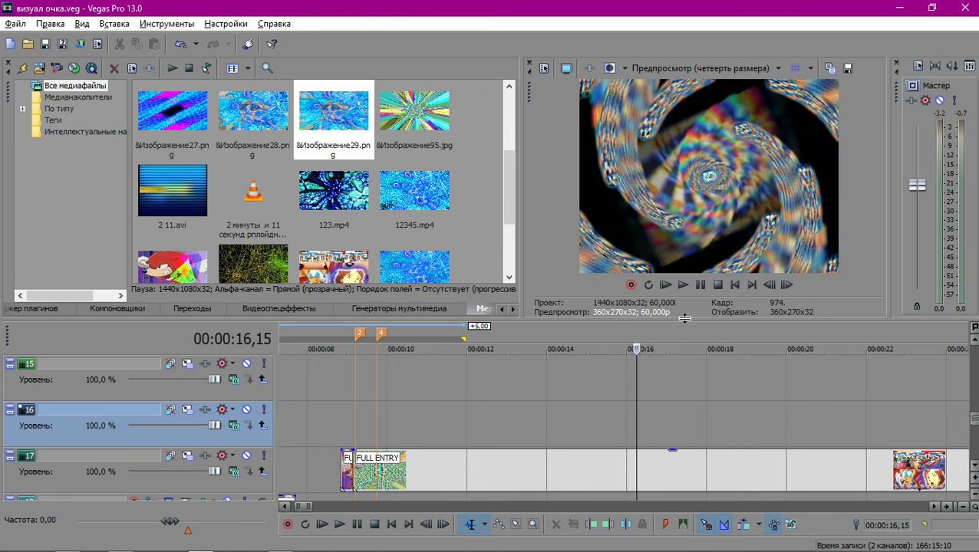
key(Left)
key(Left)
key(Left)
key(Left)
key(Left)
key(Left)
key(Left)
key(Left)
key(Left)
key(Left)
key(Left)
key(Left)
key(Left)
key(Left)
key(Left)
key(Left)
key(Left)
key(Left)
key(Left)
key(Left)
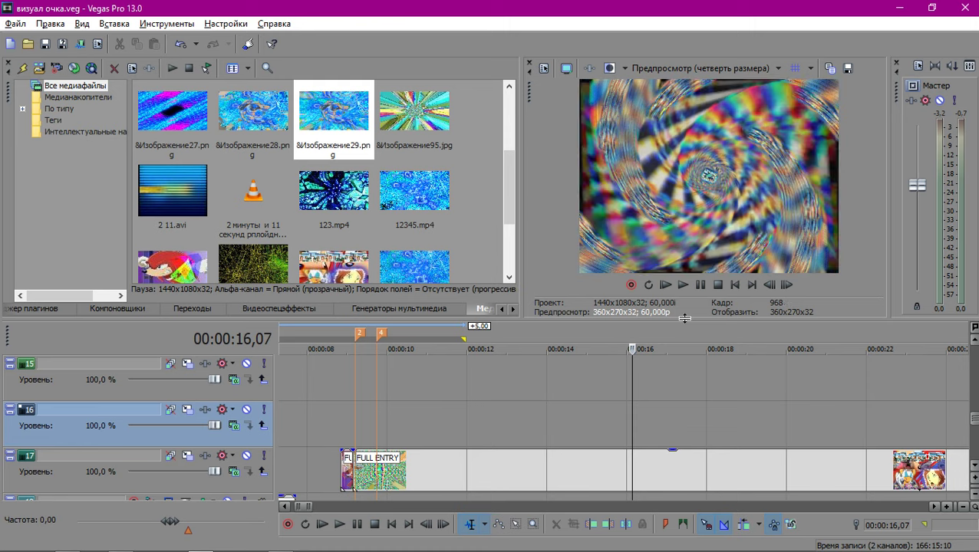
key(space)
key(space)
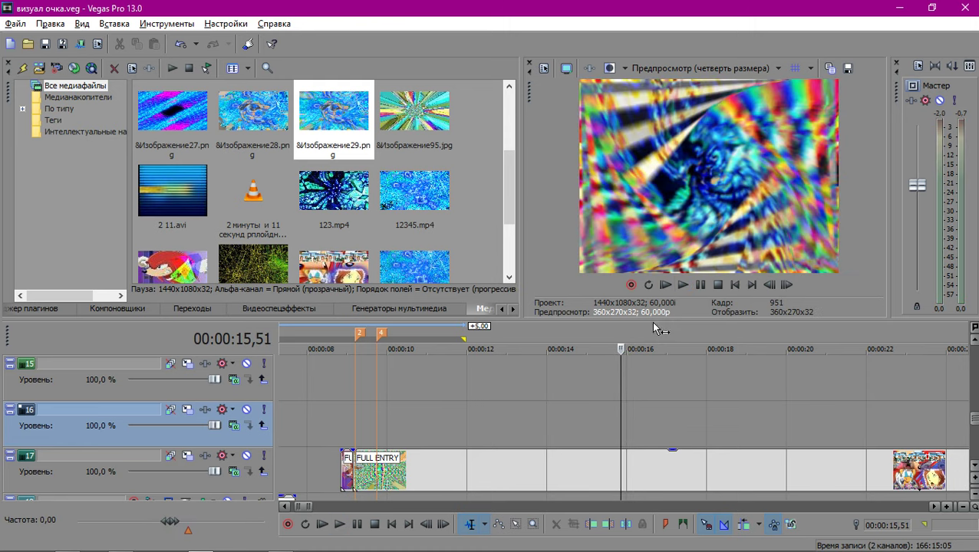
Insert a text media event on track 1 at 00:00:15,51 reading "ААААА Я УЖЕ ЗАЕБАЛСЯ!!!! МОЖНО Я УЖЕ ЗАКОНЧУ КЛЕПАТЬ ЭТО ДЕРЬМО?!".
scroll(452, 400, up, 10)
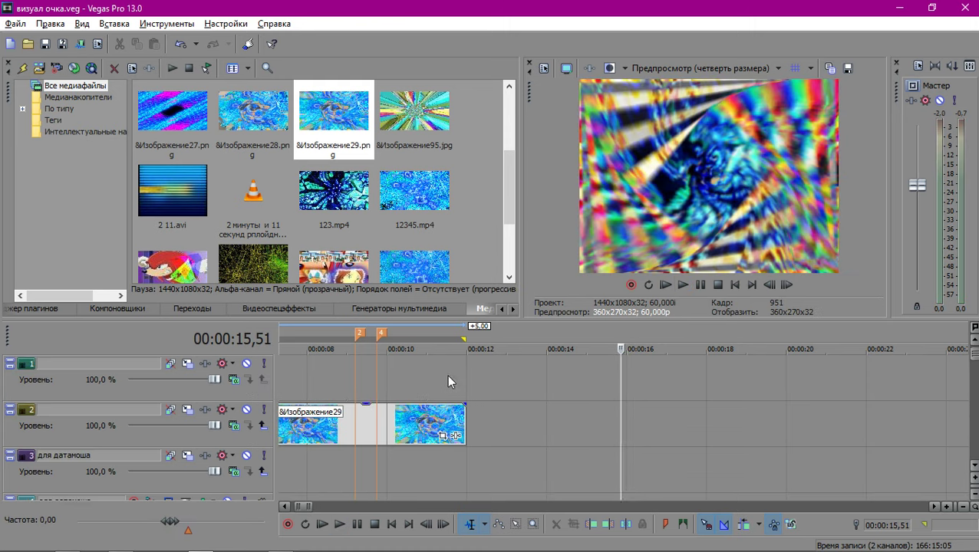
right_click(565, 384)
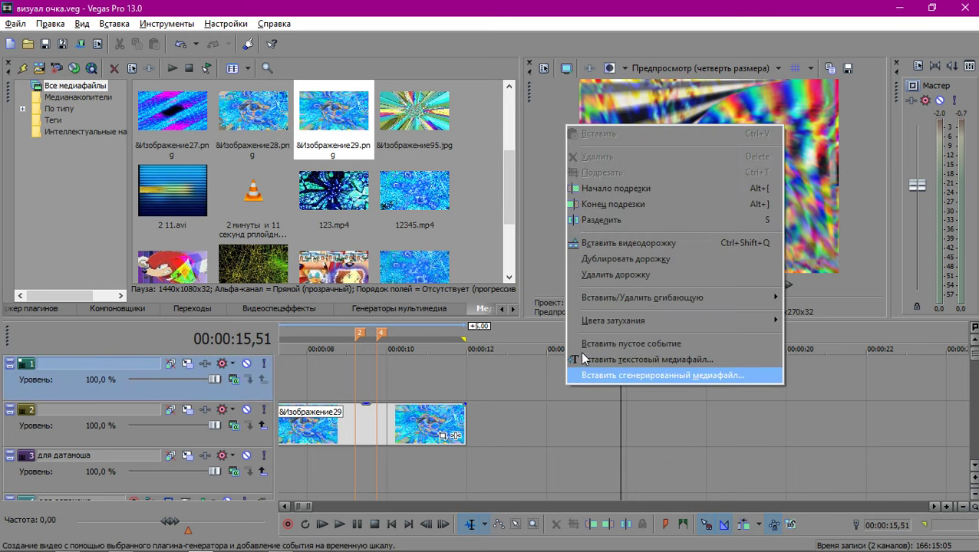
click(583, 359)
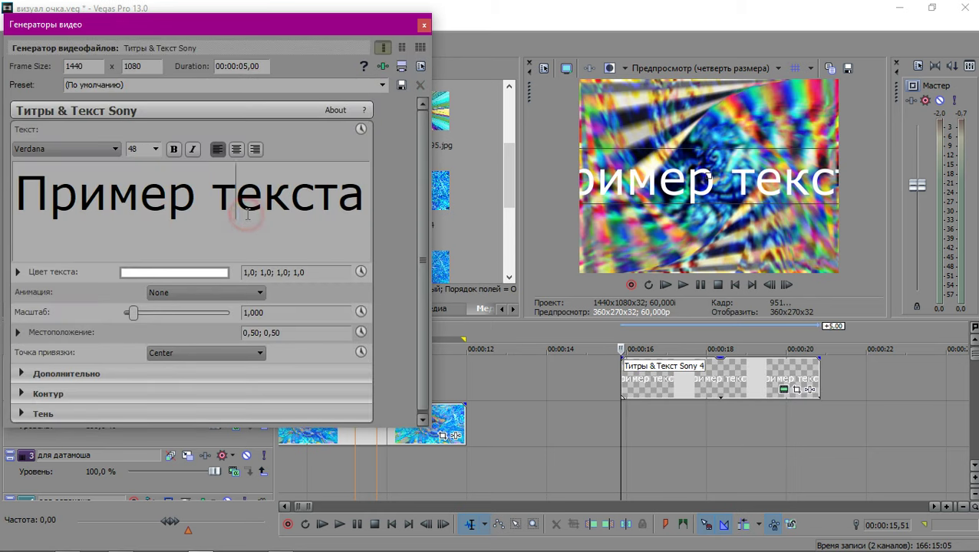
key(ctrl+a)
text(FFFF)
key(BackSpace)
key(BackSpace)
key(BackSpace)
key(BackSpace)
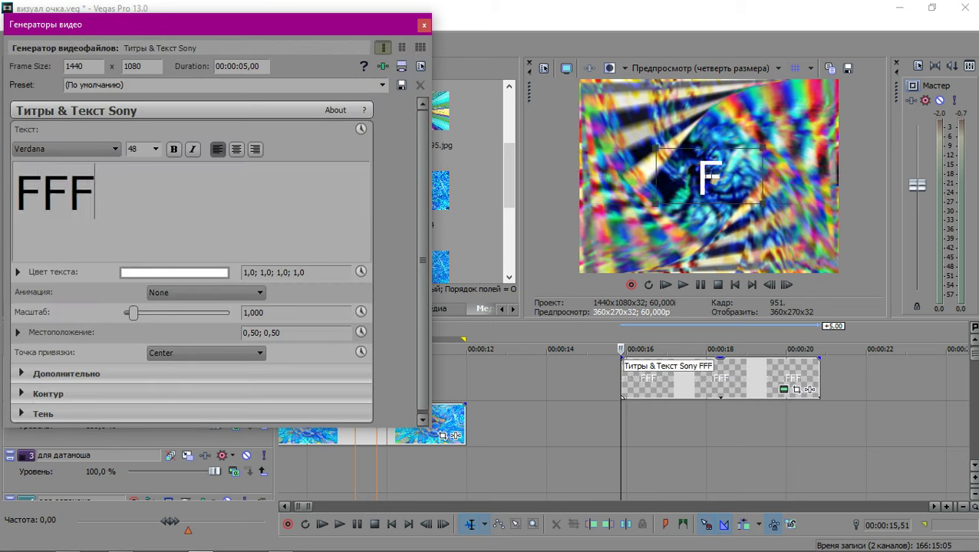
text(AAAAA)
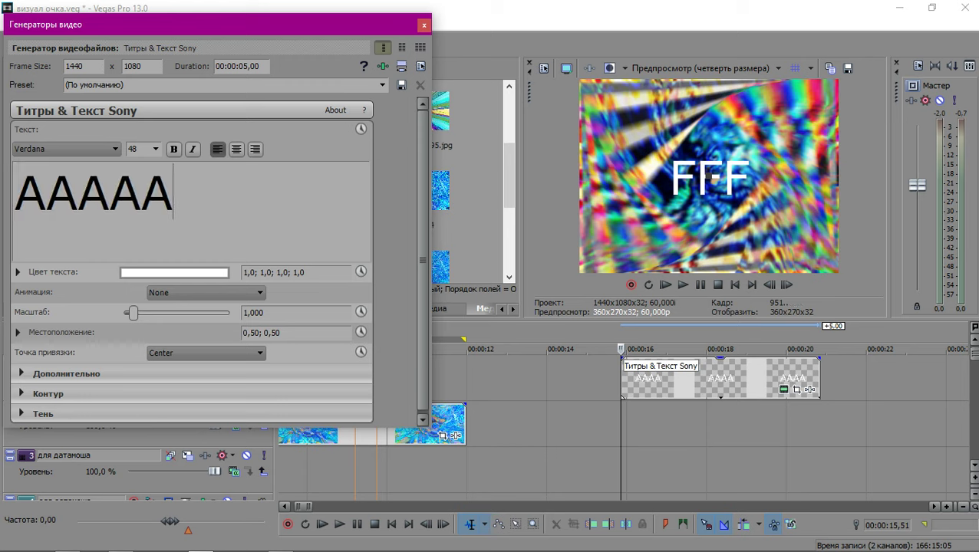
text( Я УЖ)
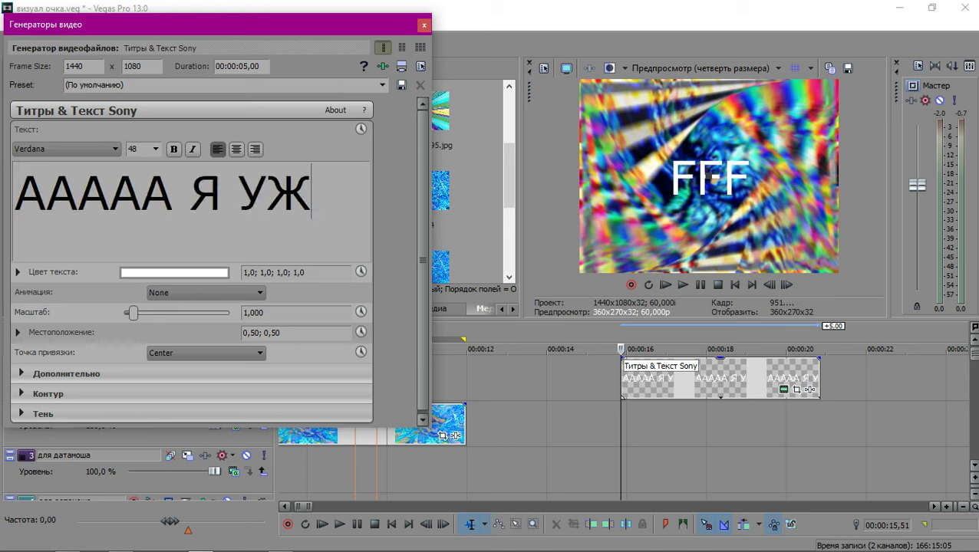
text(Е ЗАЕ)
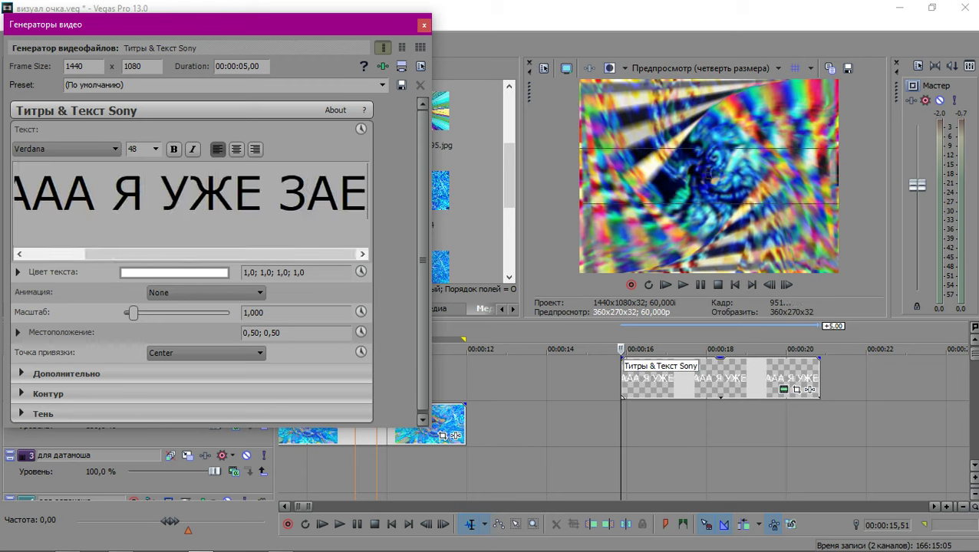
text(БАЛС)
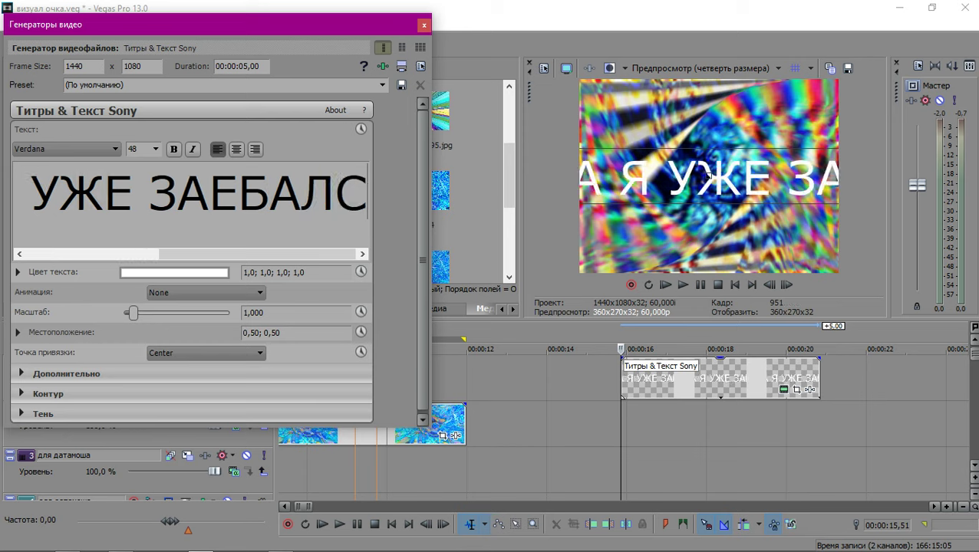
text(Я!!!! М)
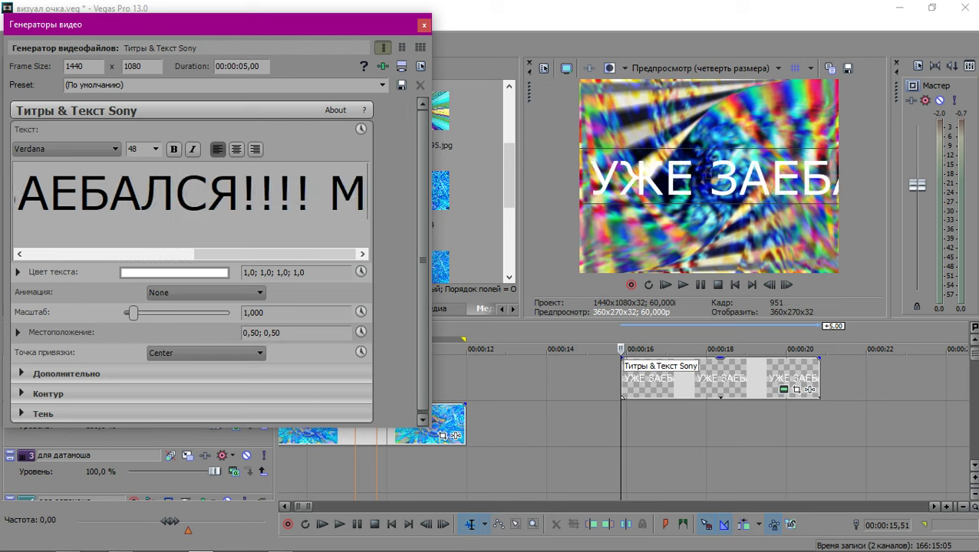
text(ОЖНО Я УЖН)
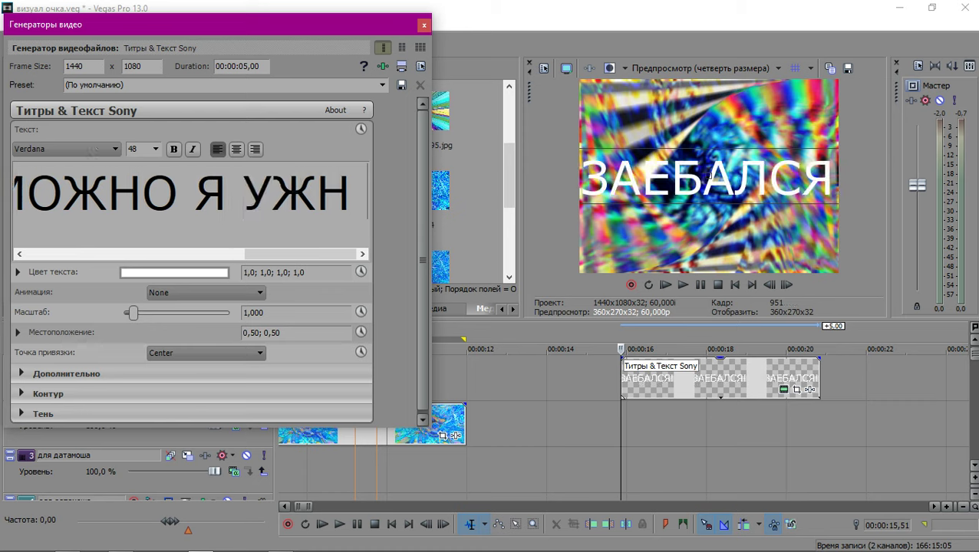
key(BackSpace)
text(Е)
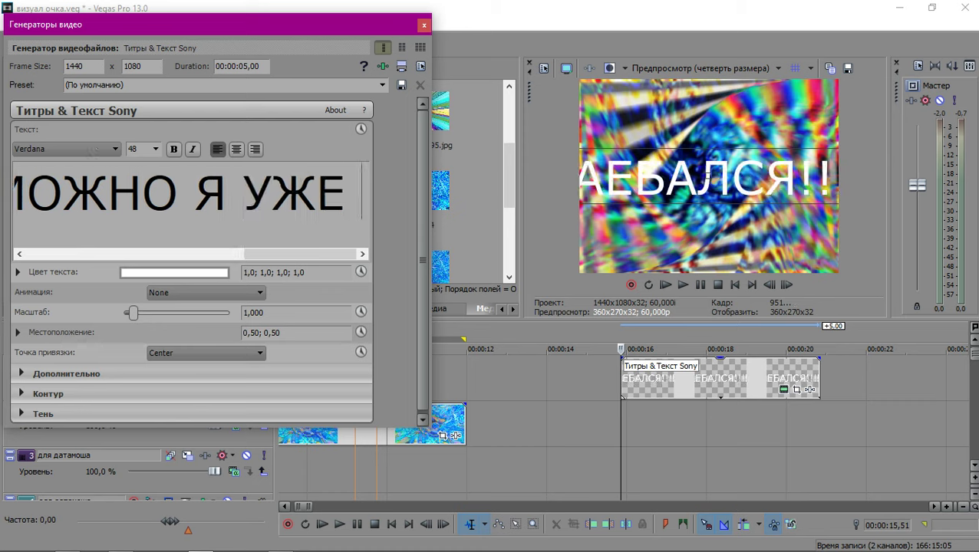
text( ЗАКОНЧУ)
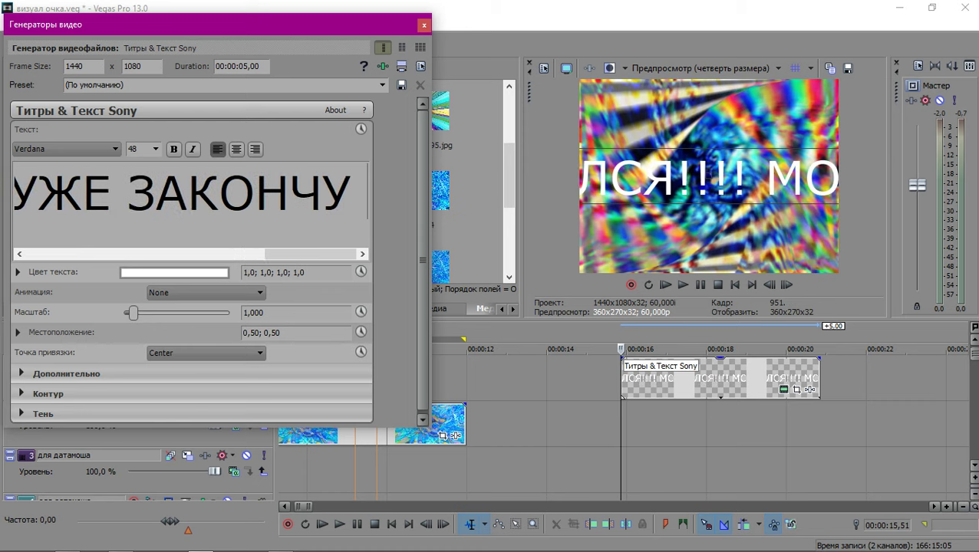
text( КЛЕПАТЬ)
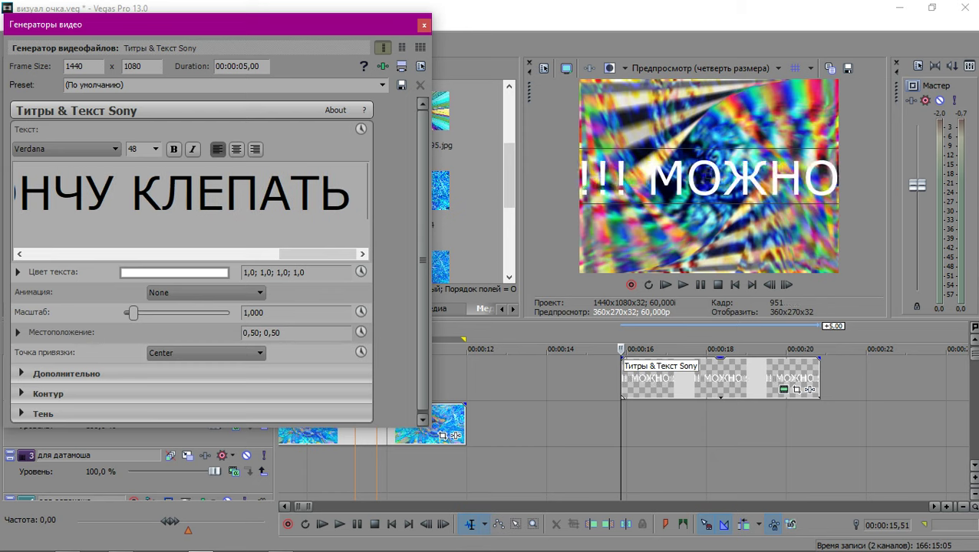
text( ЭТО ДЕРЬМО?!)
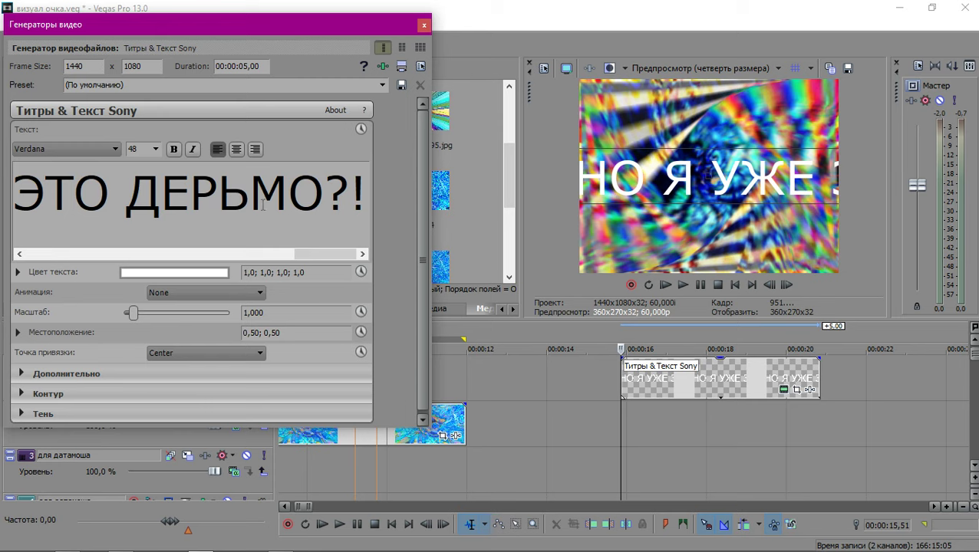
Close the video generator and delete the title event from track 1.
click(423, 27)
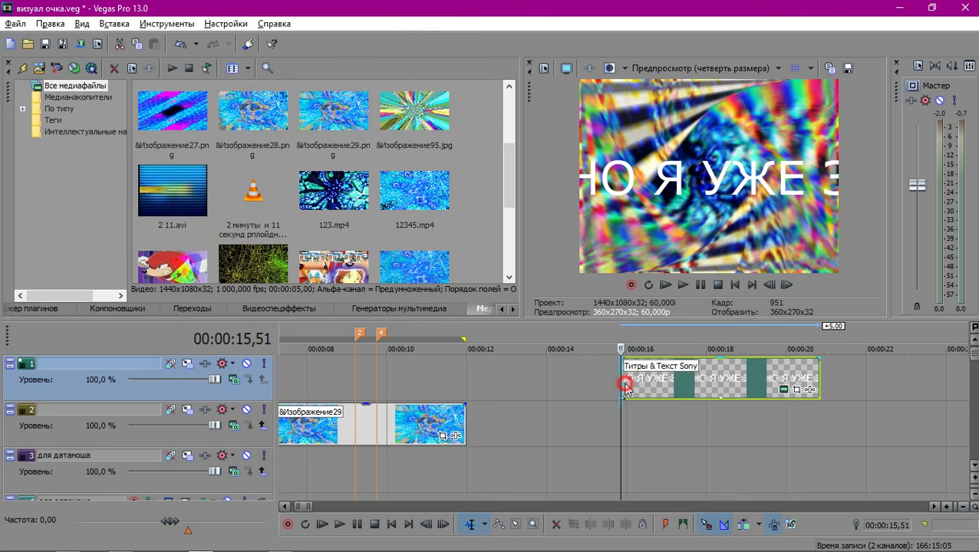
key(Delete)
Move the playhead to the last frame of the &Изображение29 event on track 2, at 00:00:11,58.
click(465, 376)
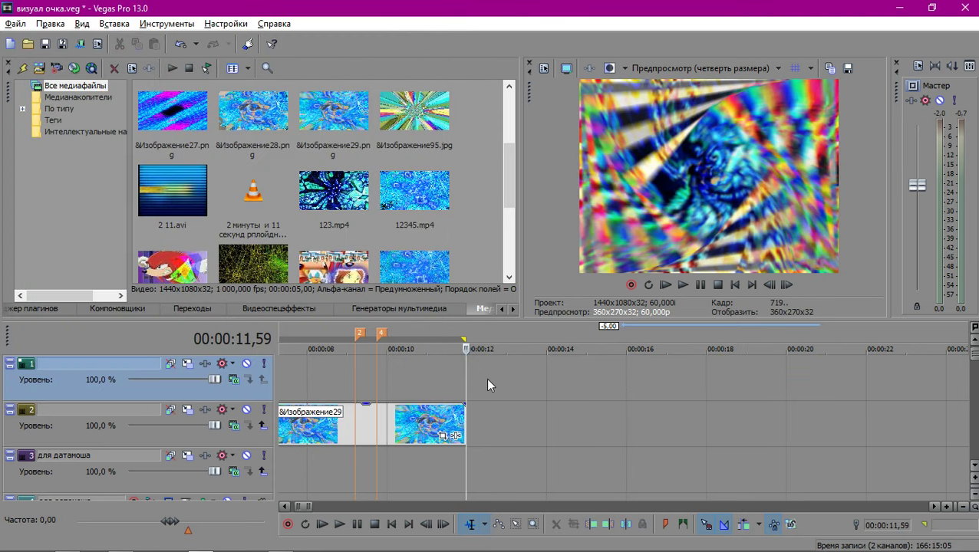
scroll(486, 376, up, 3)
scroll(657, 407, up, 2)
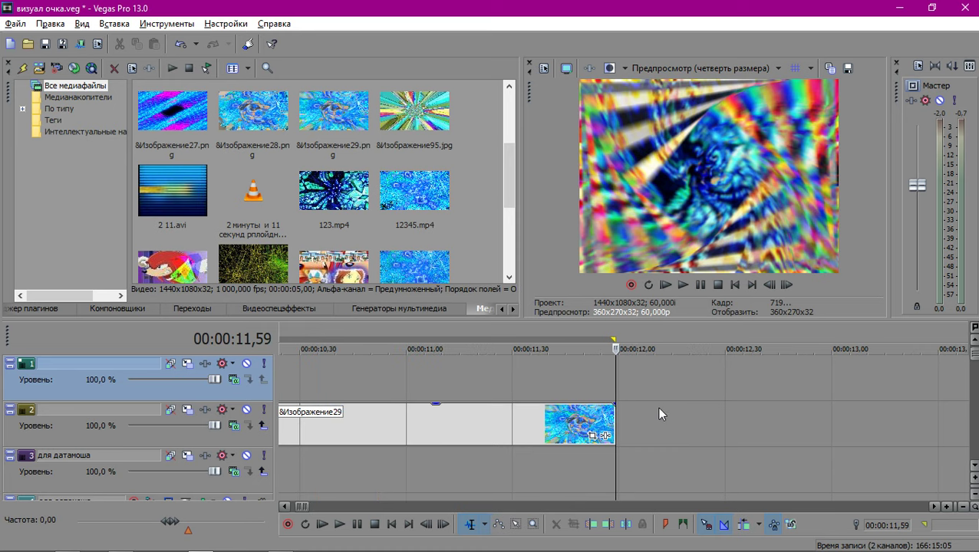
scroll(624, 386, up, 2)
key(Left)
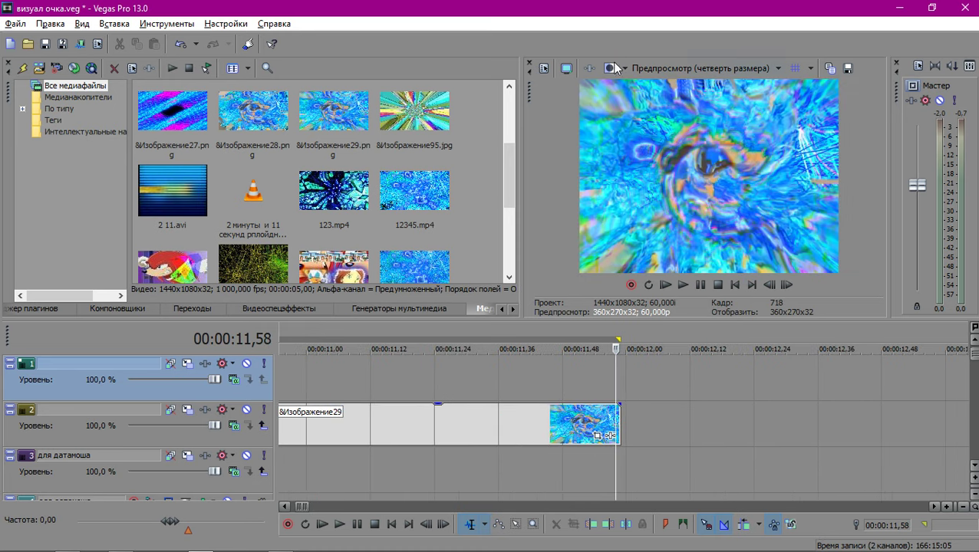
Try to place another &Изображение29.png still from the project media right after the existing one on track 2.
scroll(343, 153, down, 6)
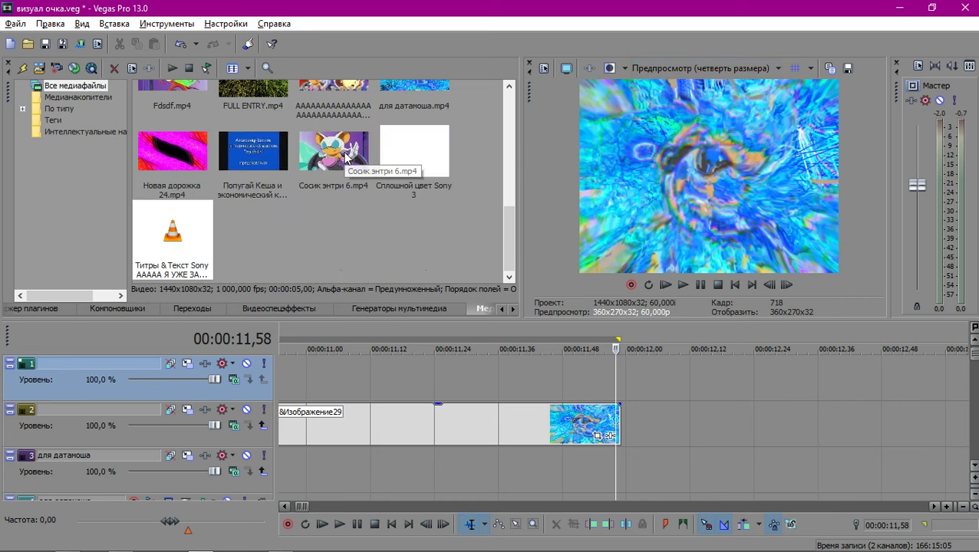
scroll(344, 154, up, 8)
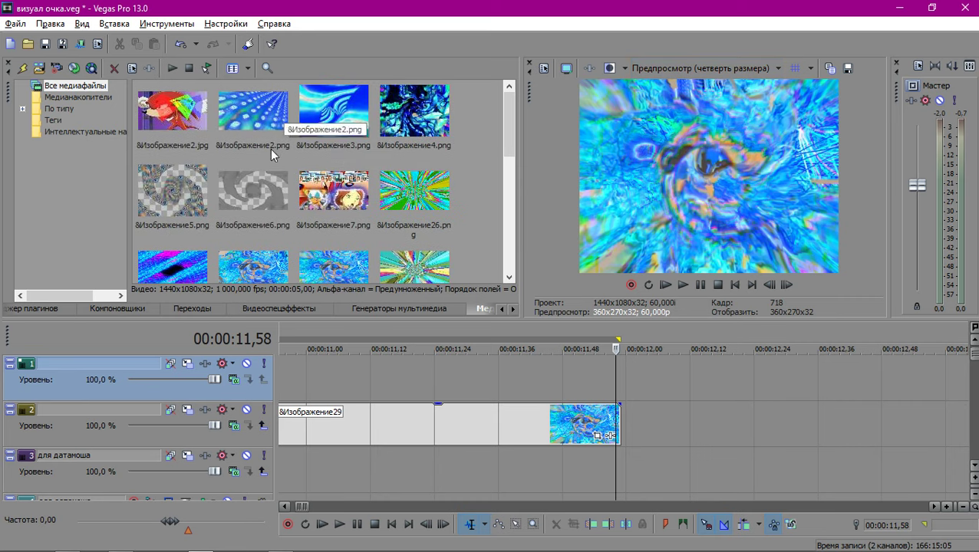
scroll(312, 169, down, 2)
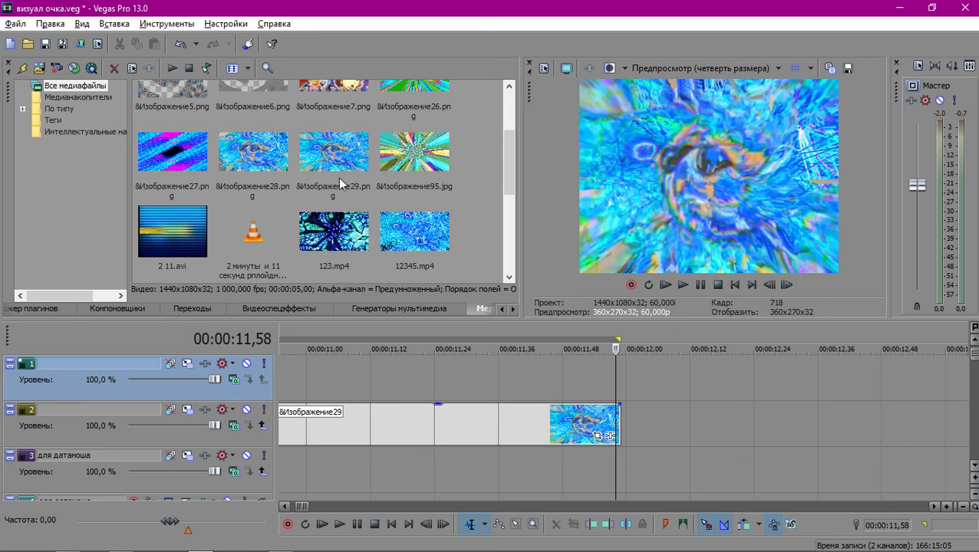
drag(335, 168, 620, 395)
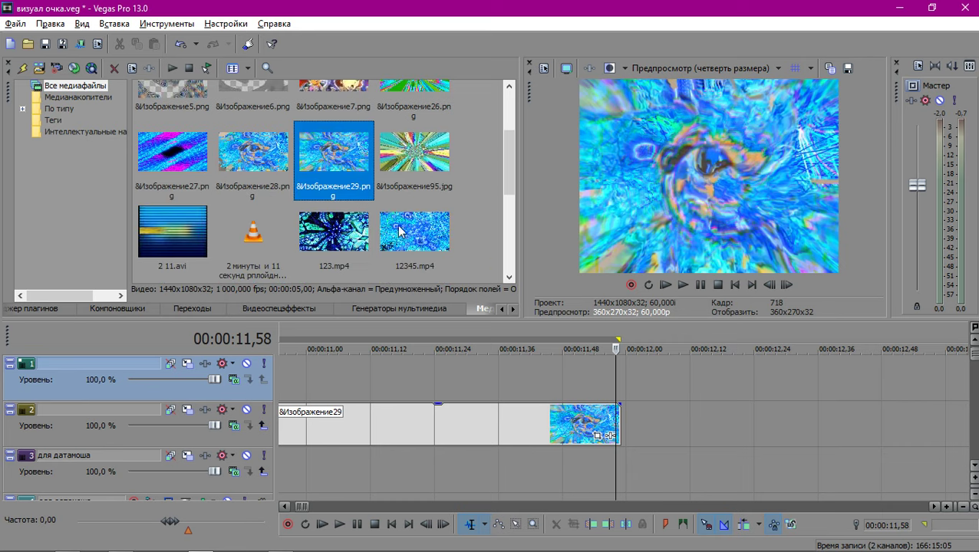
Listen to the audio event on track 18 from 00:00:07,13 and again from 00:00:07,30.
scroll(464, 382, down, 8)
click(485, 376)
click(426, 377)
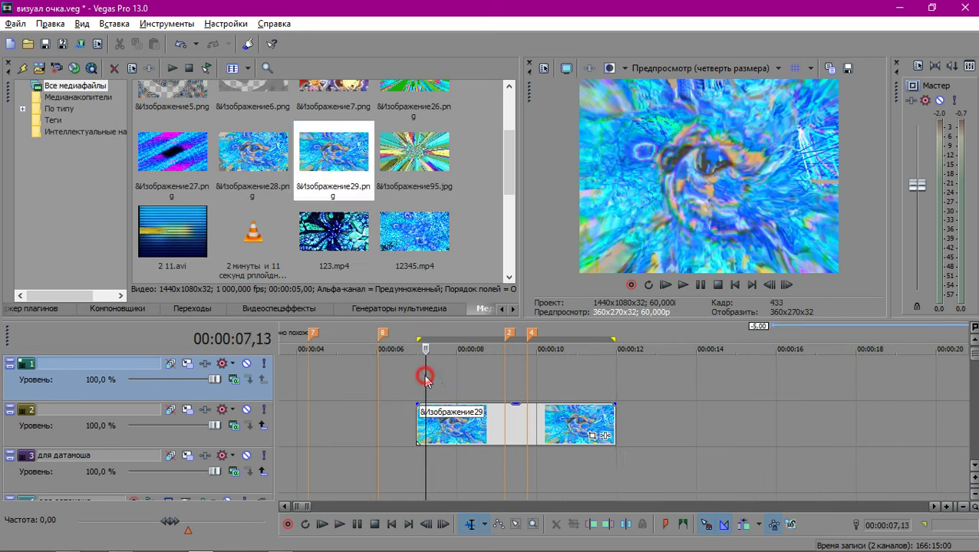
scroll(552, 400, up, 6)
scroll(637, 391, down, 5)
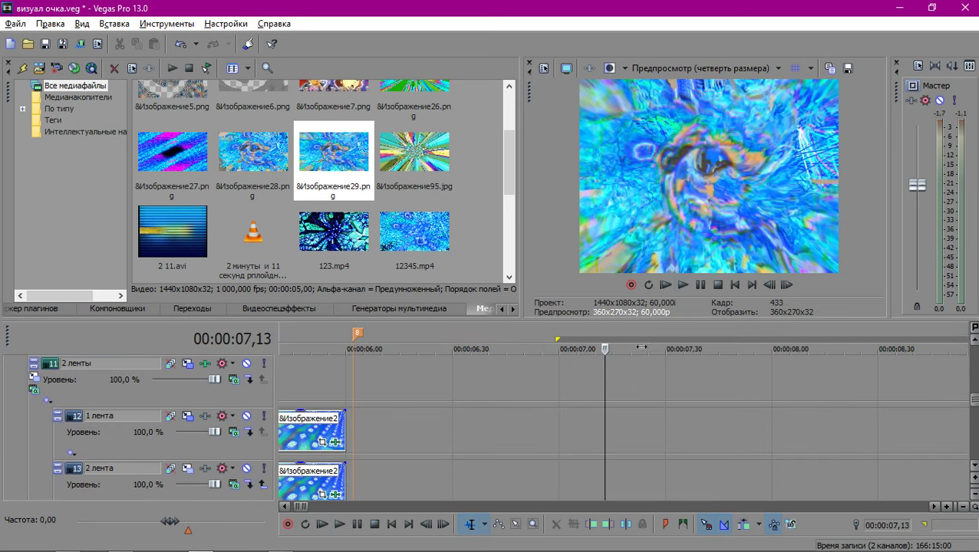
scroll(633, 379, down, 5)
key(space)
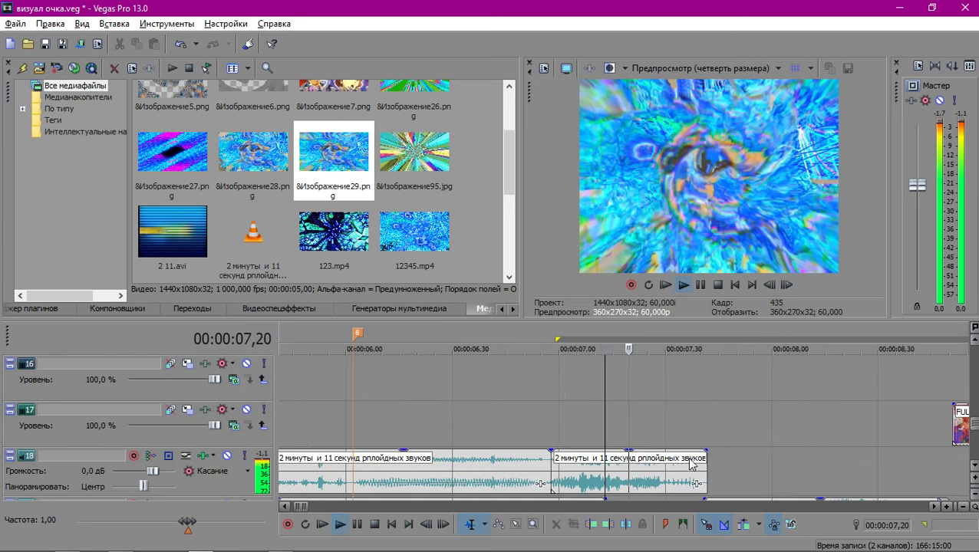
click(665, 476)
key(space)
key(space)
key(space)
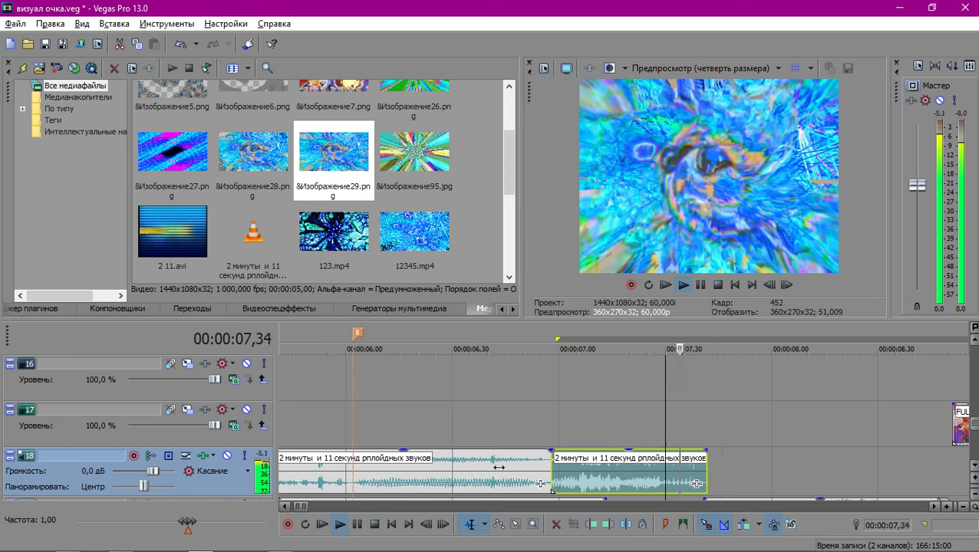
key(space)
Solo track 18, listen to its audio from 00:00:06,58 and 00:00:07,30, and turn the solo off.
click(245, 454)
key(space)
click(550, 443)
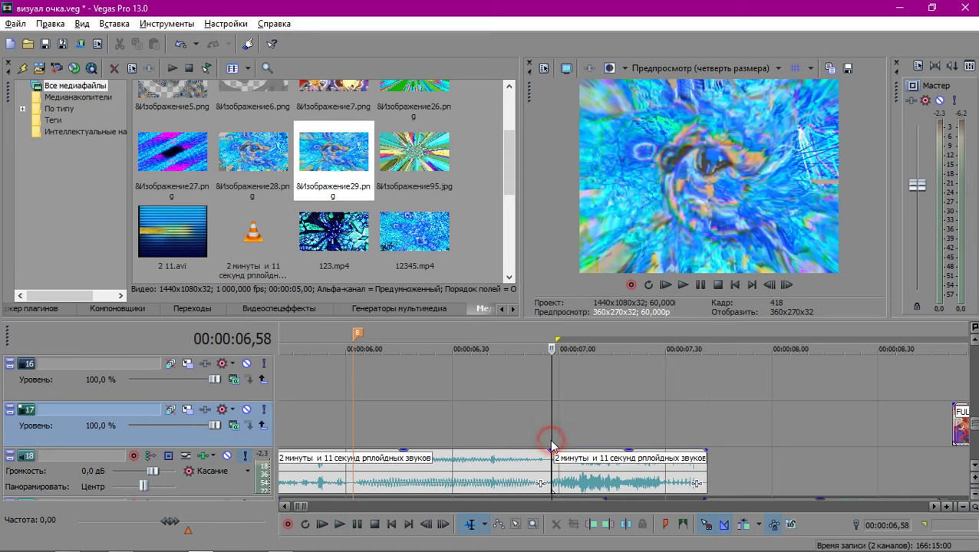
key(space)
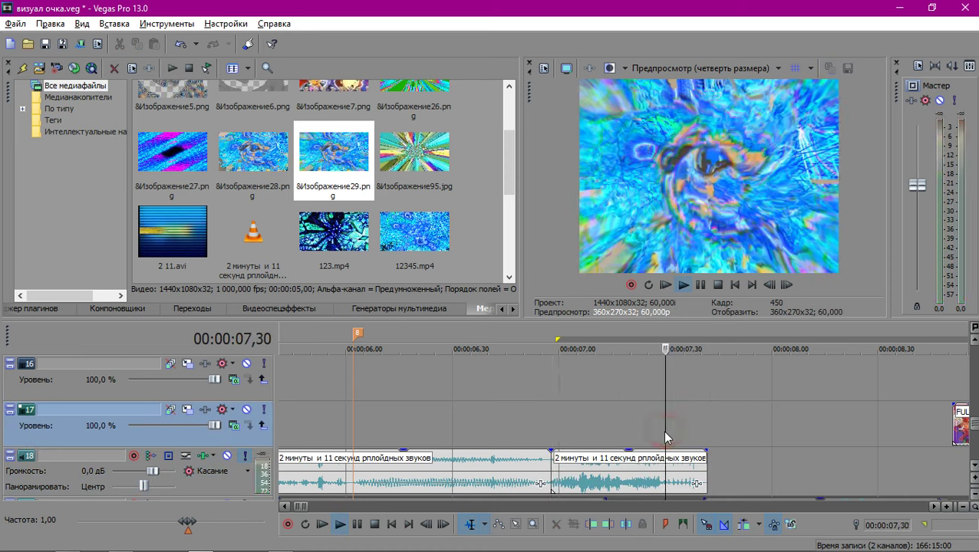
key(space)
key(space)
key(space)
click(245, 455)
Play the composition briefly from 00:00:07,30 and save the project.
scroll(651, 389, up, 6)
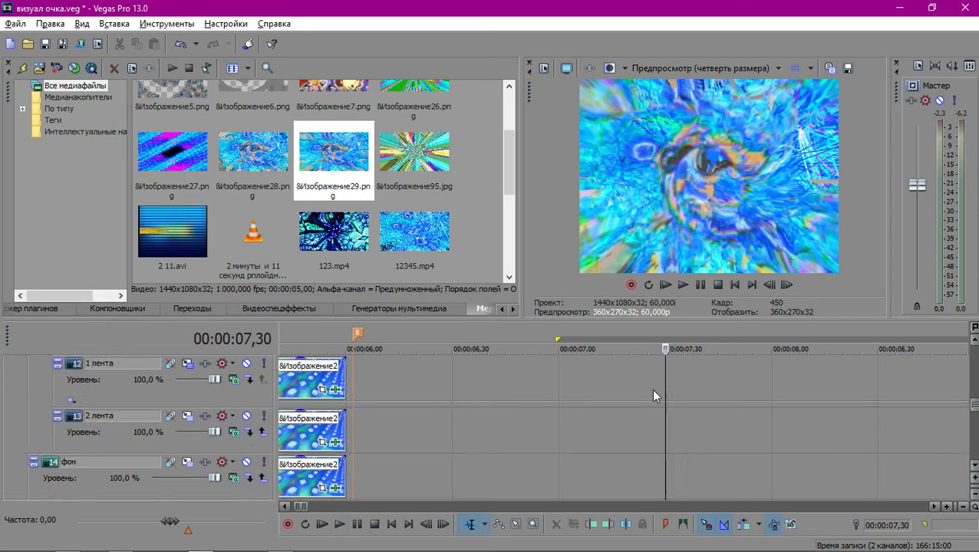
key(space)
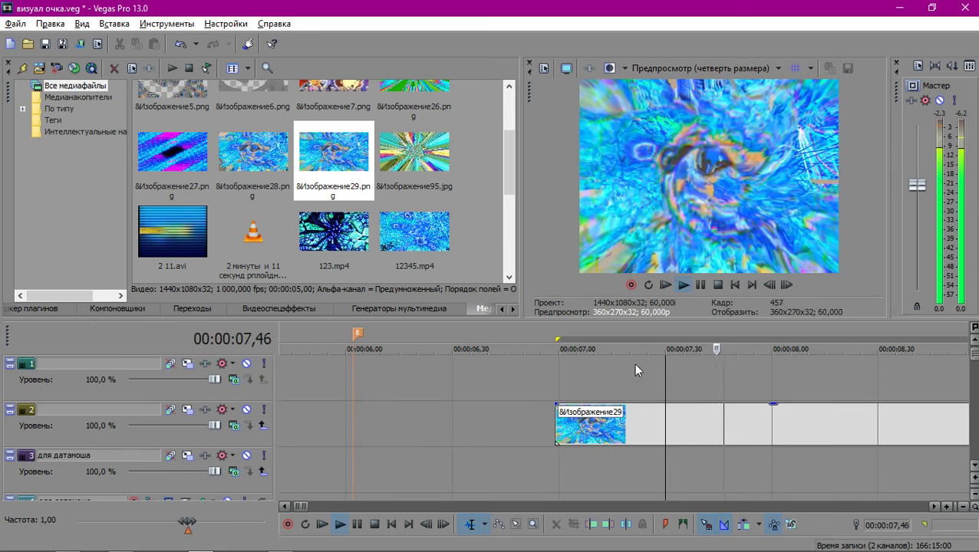
key(space)
key(ctrl+s)
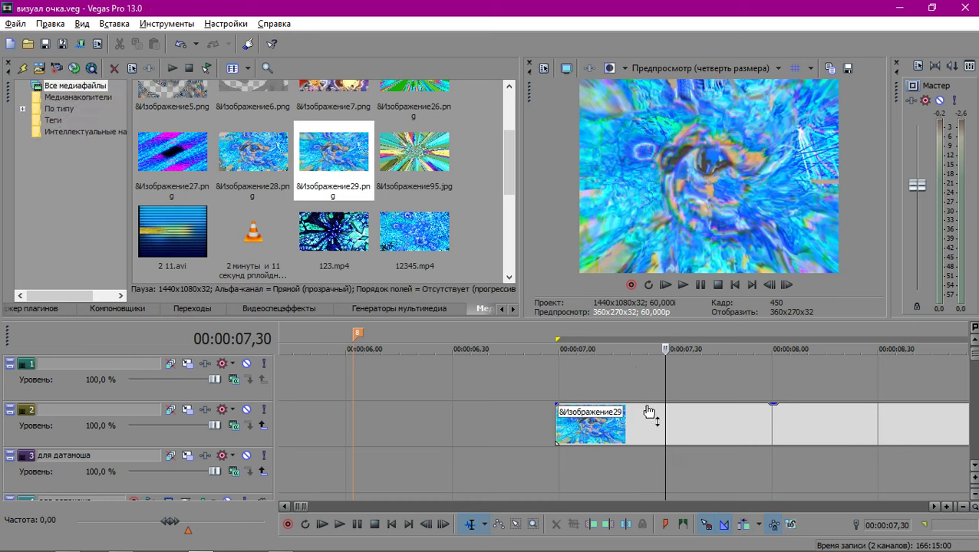
Open the effects chooser for the &Изображение29 event on track 2 and add Инвертирование Sony to the chain twice.
scroll(647, 415, down, 4)
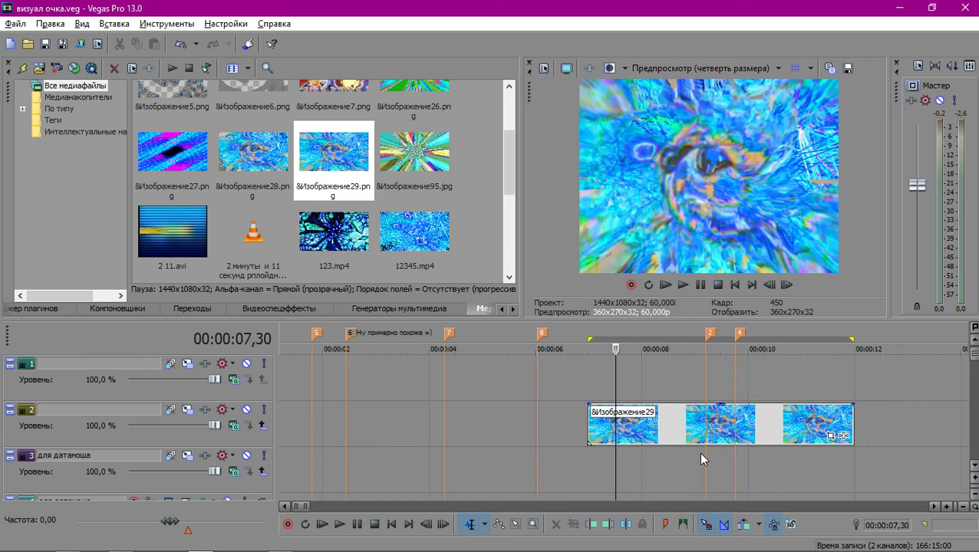
click(844, 438)
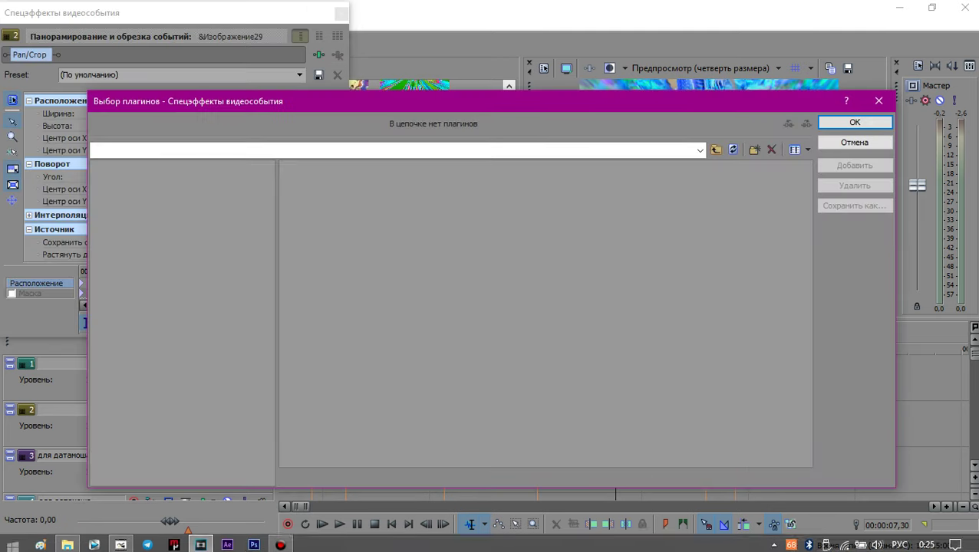
click(280, 542)
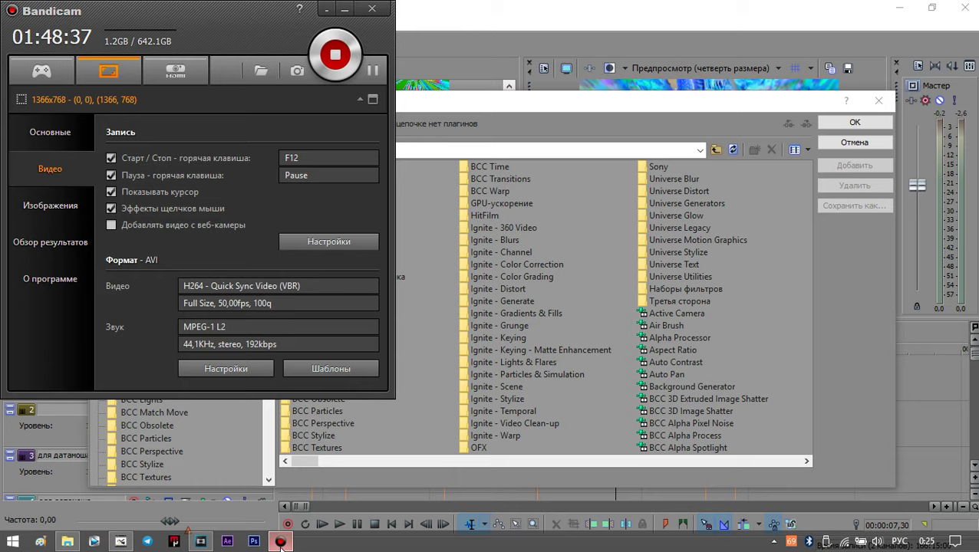
click(280, 542)
scroll(429, 288, down, 6)
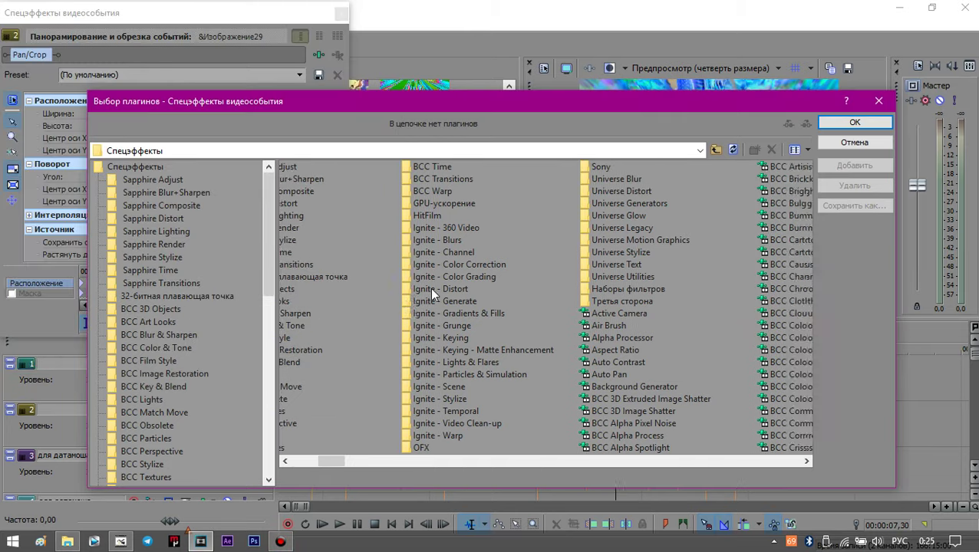
scroll(426, 307, down, 10)
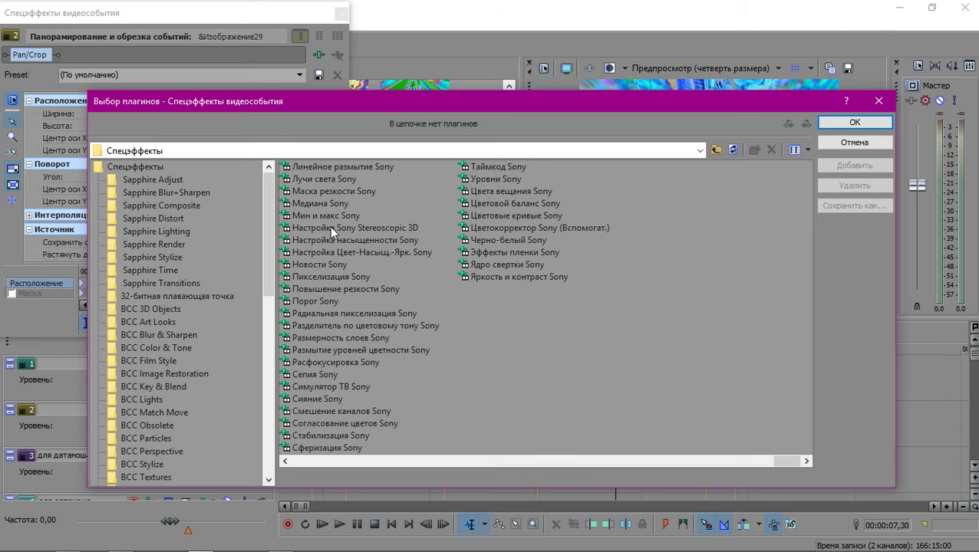
scroll(330, 242, up, 1)
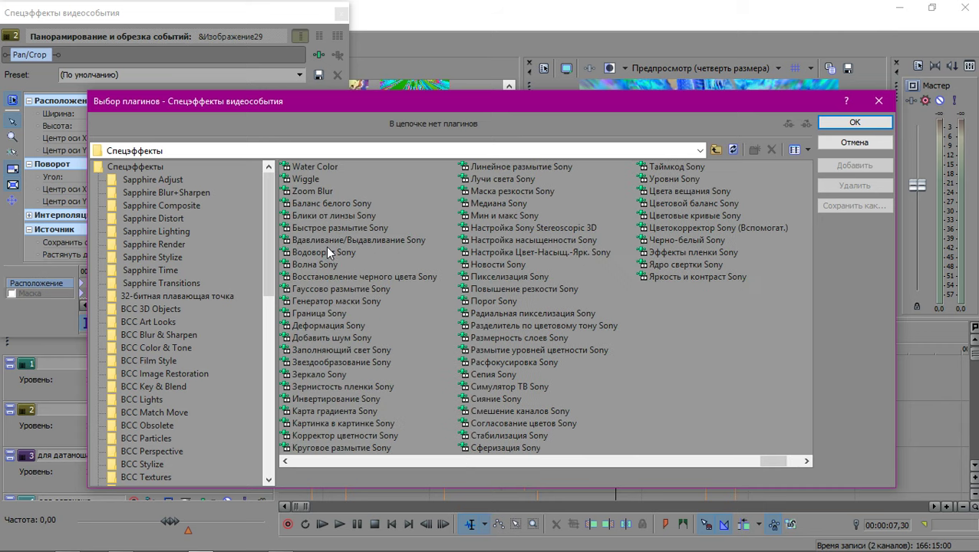
double_click(334, 398)
double_click(335, 397)
Add Ignite Echo to the &Изображение29 event's effect chain.
scroll(338, 329, up, 3)
scroll(338, 328, up, 8)
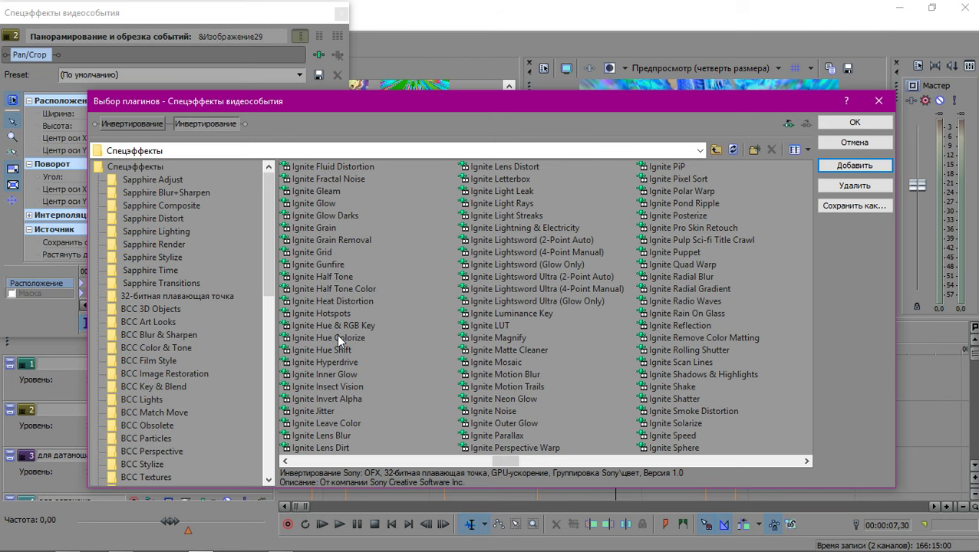
scroll(336, 334, up, 1)
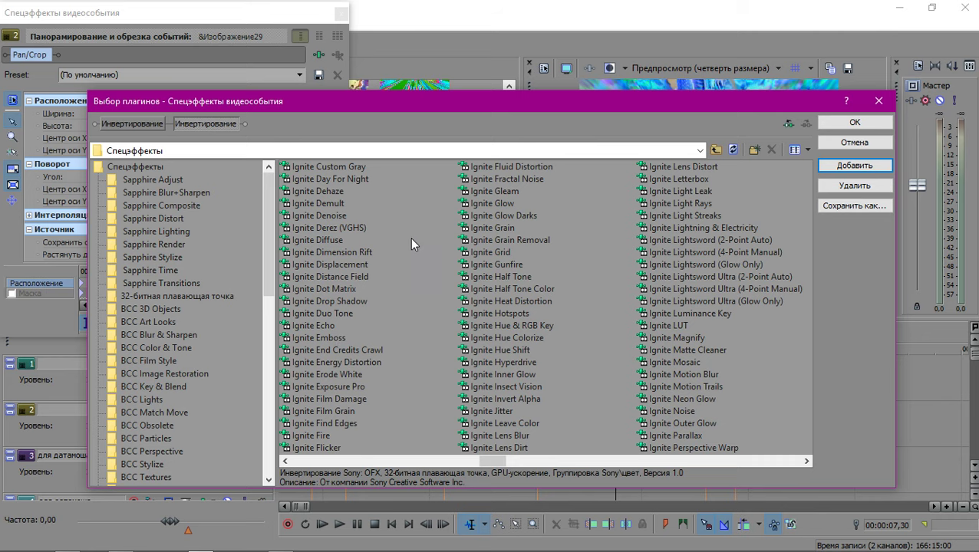
scroll(348, 202, up, 2)
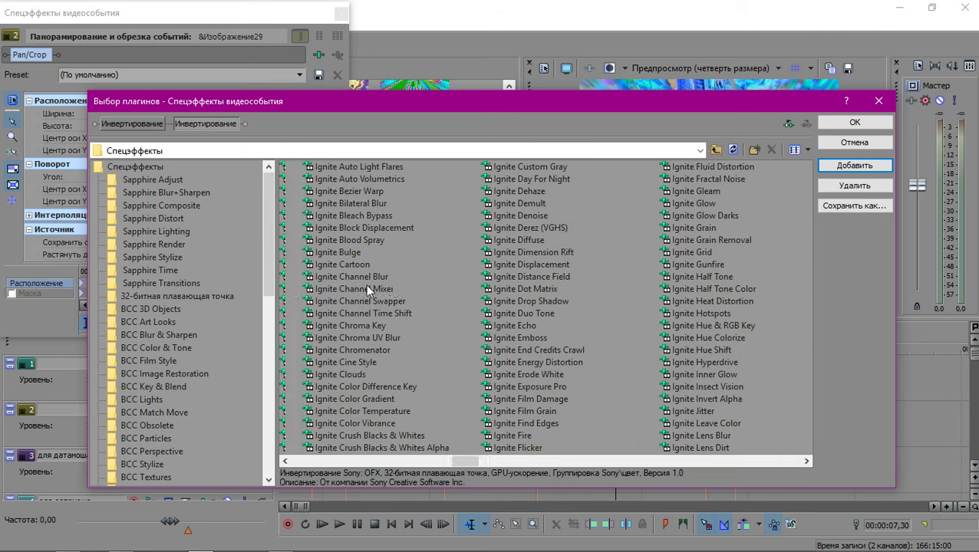
scroll(366, 284, down, 1)
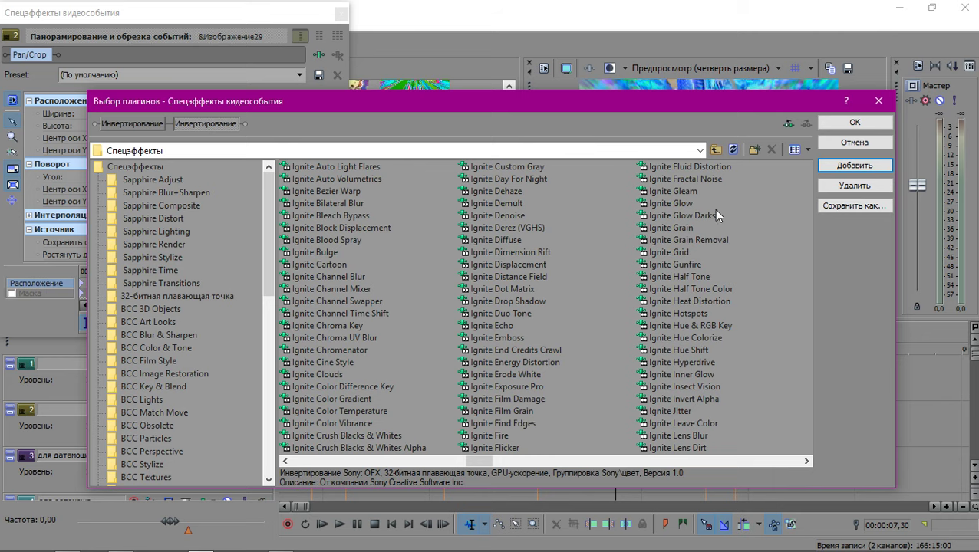
double_click(501, 325)
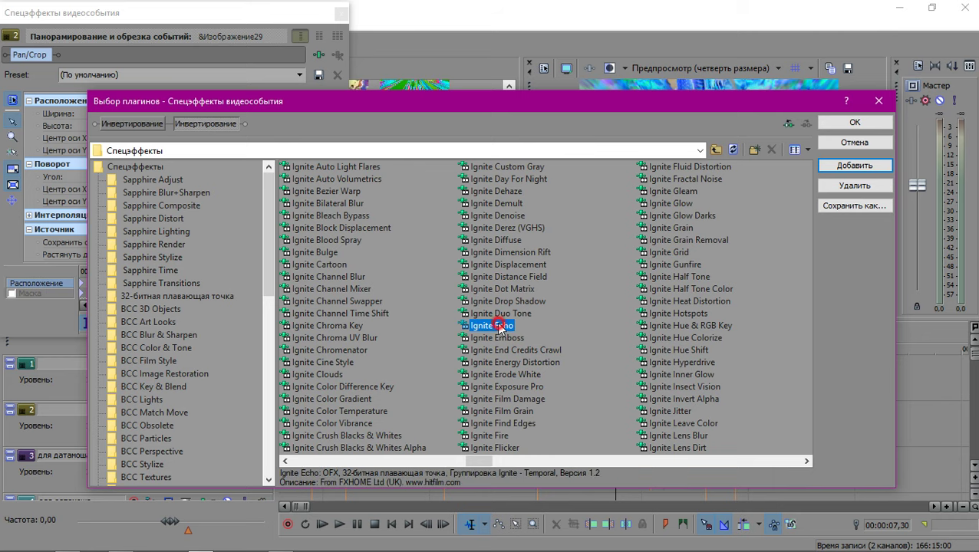
Discard the pending effect chain and close the event's video effects window.
scroll(517, 299, down, 10)
scroll(514, 311, down, 1)
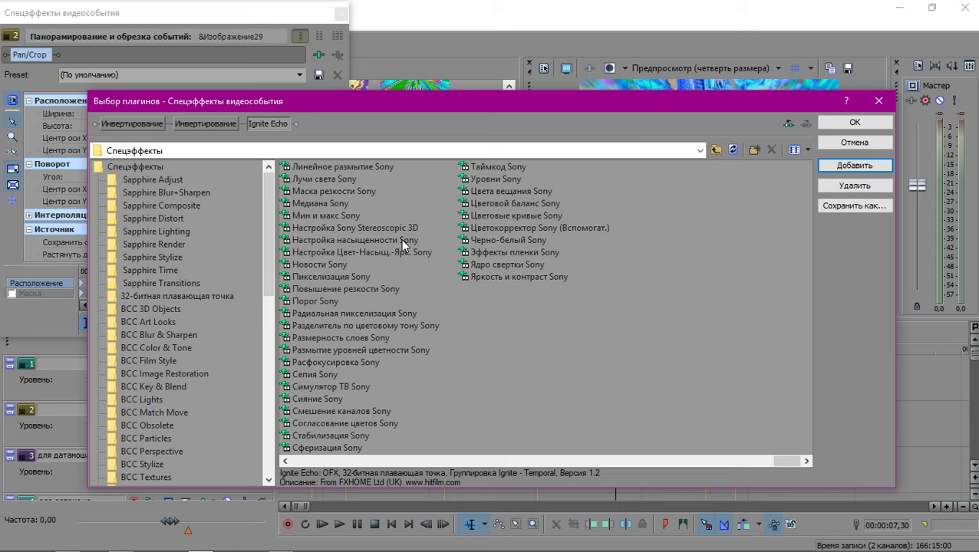
click(878, 101)
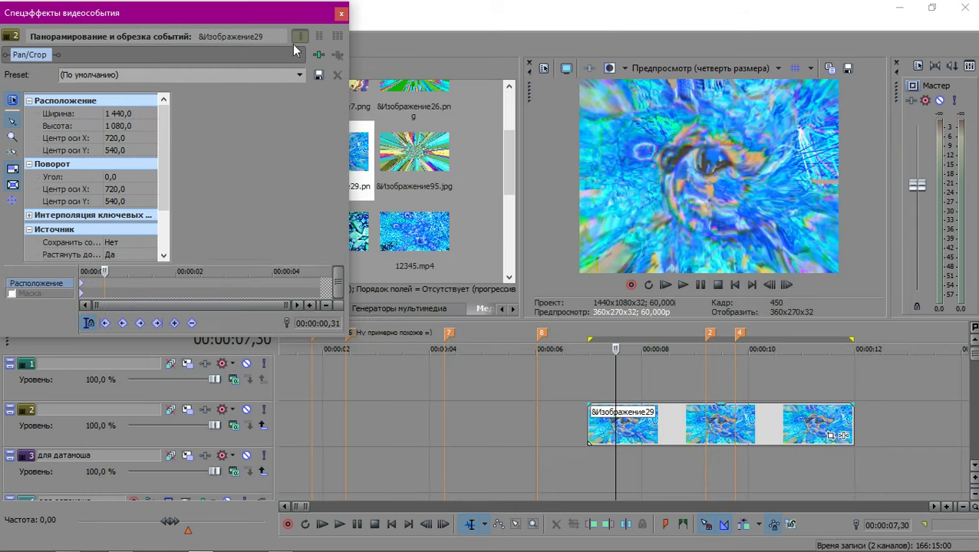
click(340, 14)
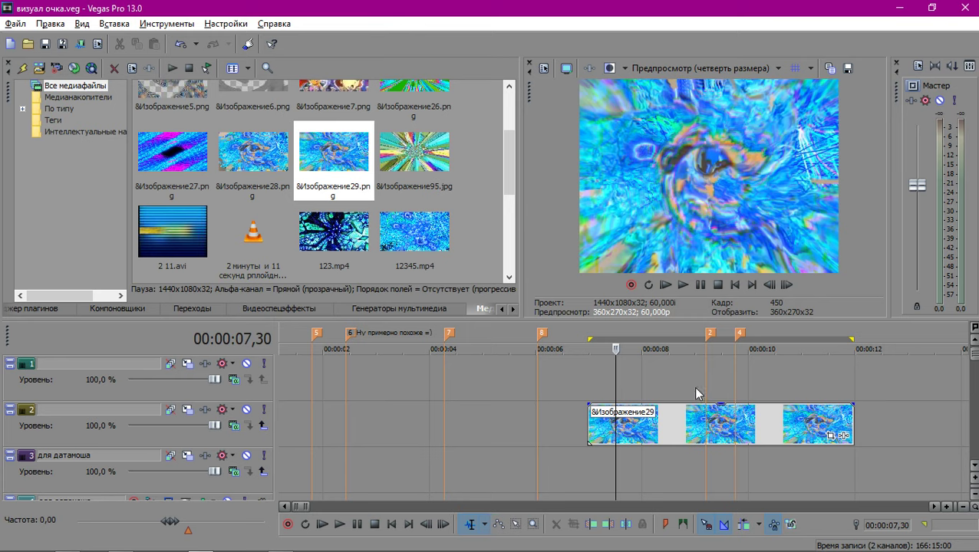
Insert a Титры & Текст Sony title on track 1 at 00:00:07,30 and begin its text with "Все... Я устал....".
right_click(618, 389)
click(649, 362)
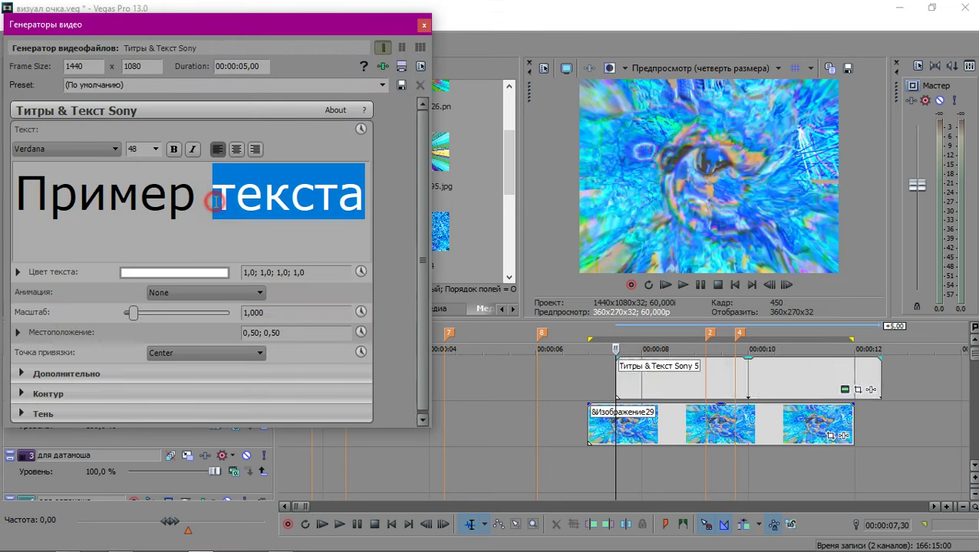
key(ctrl+a)
text(Все)
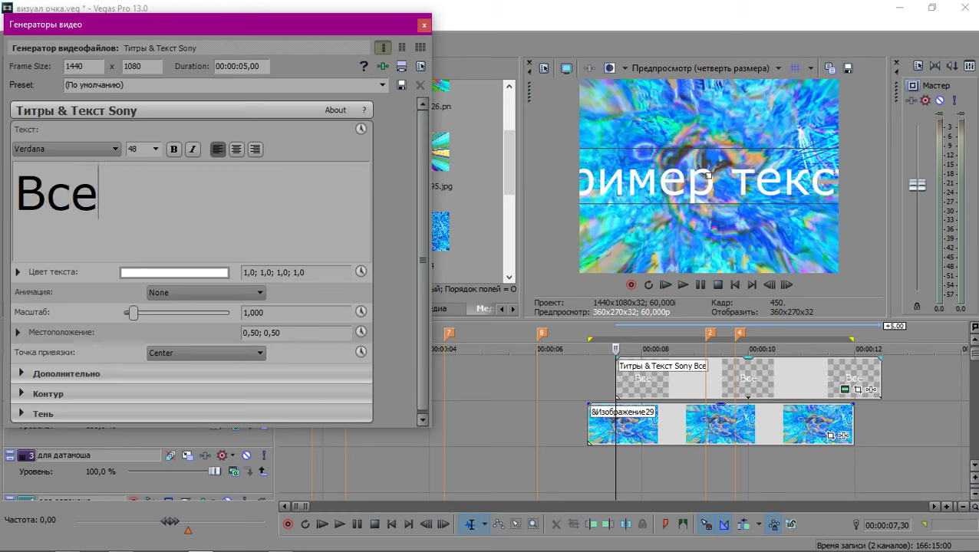
text(... Я у)
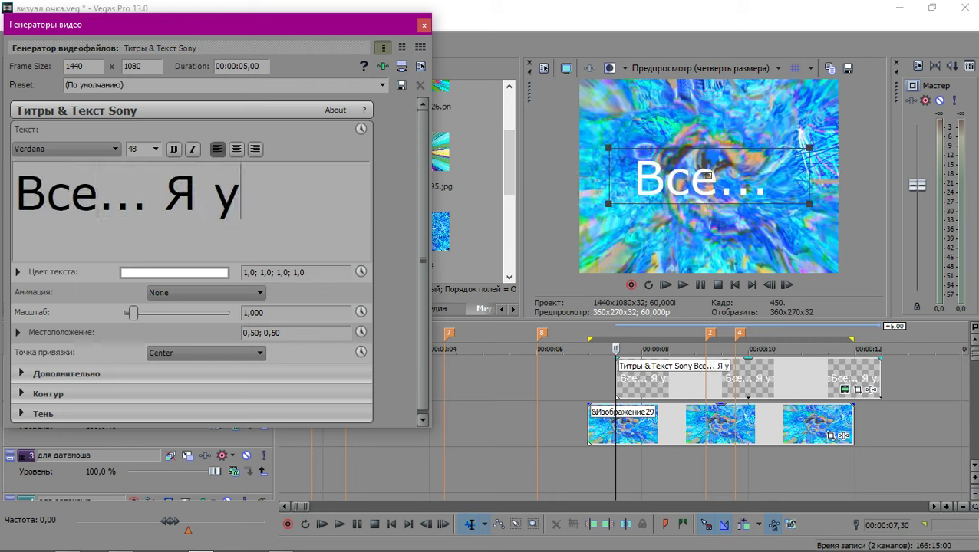
text(стал.... Л)
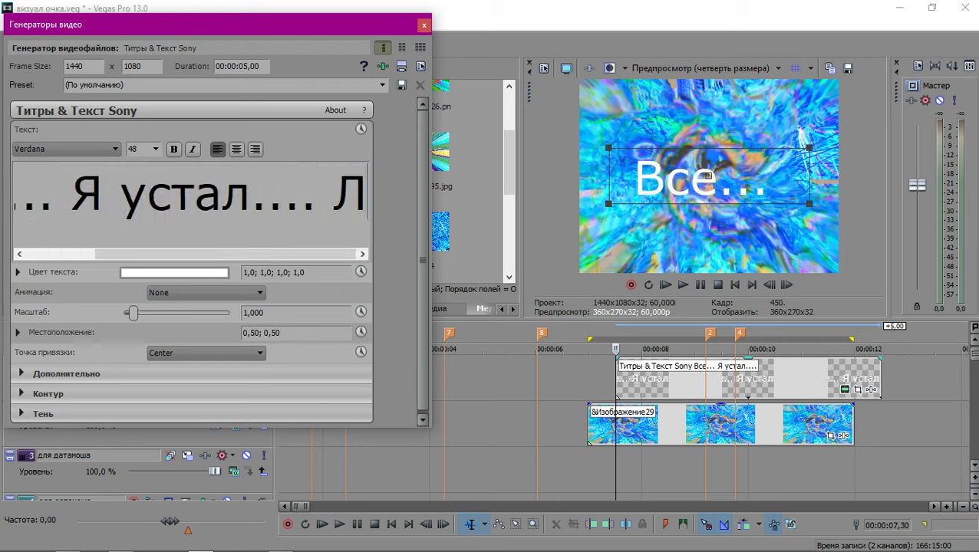
Continue the title text with the sentence "Дальше тот же принцип.".
key(BackSpace)
text(Даль)
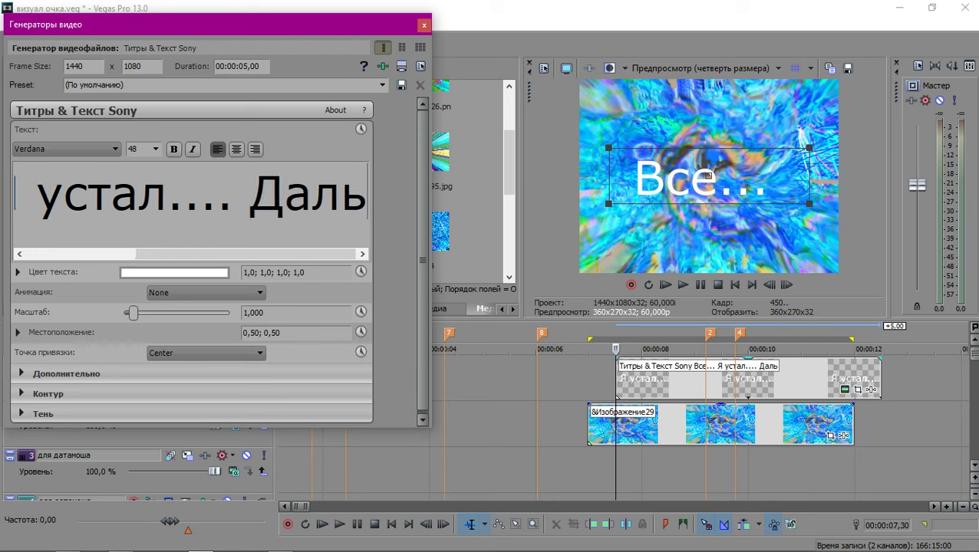
text(ше тот)
key(BackSpace)
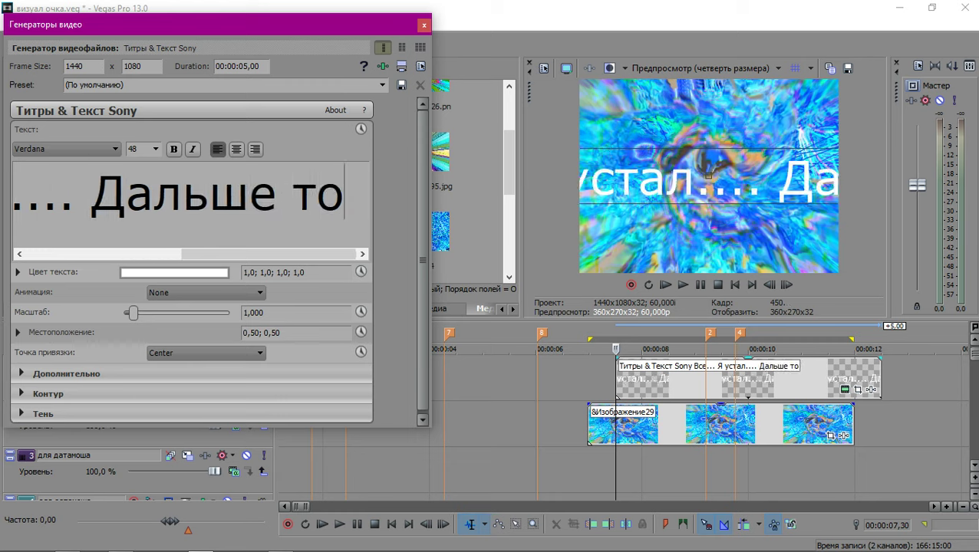
text(ь)
key(BackSpace)
text(т)
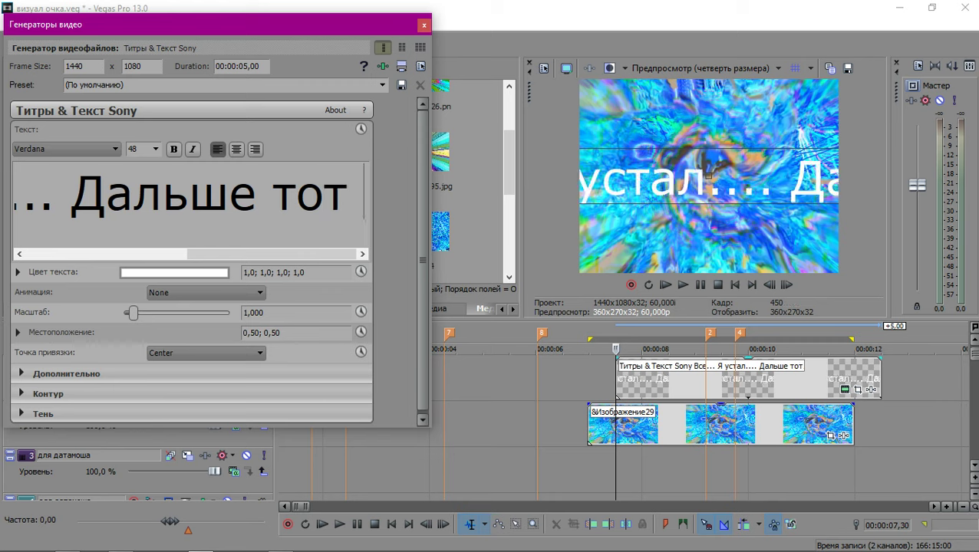
text( же принц)
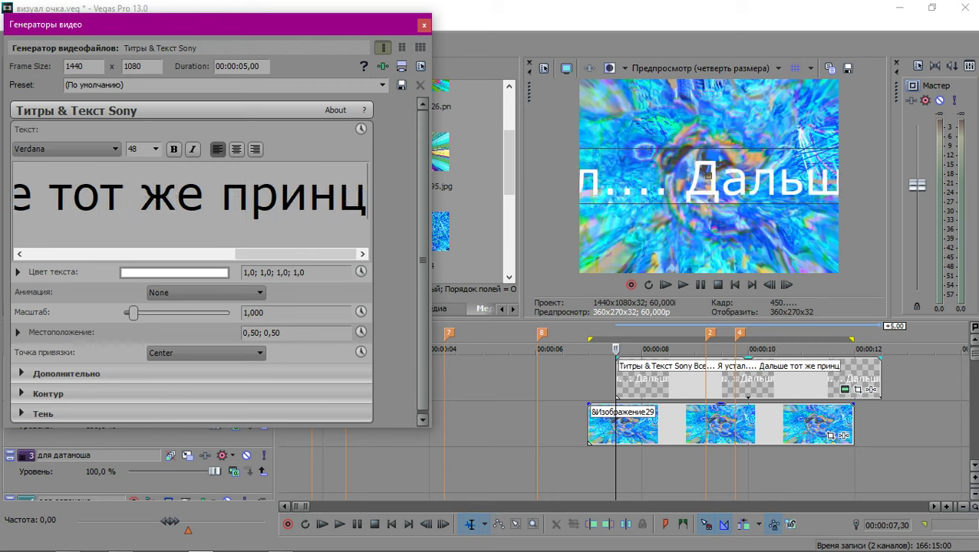
text(ип.)
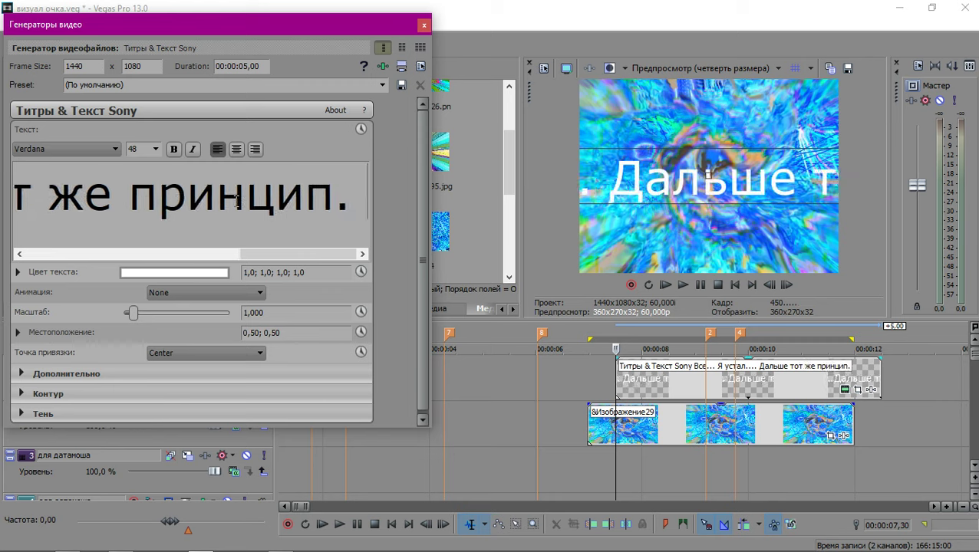
End the title text with "Даже легче" and a long row of dots, and close the video generator window.
text( Даж)
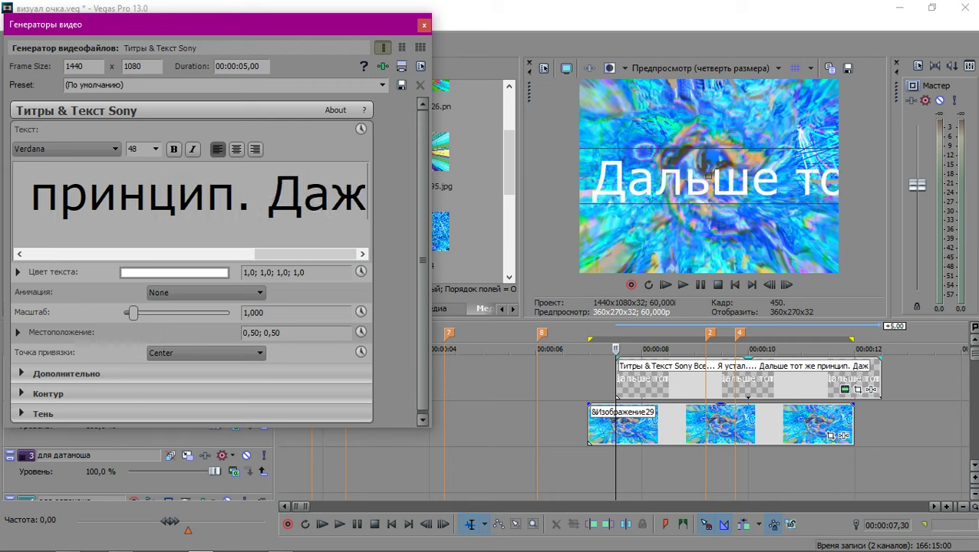
text(е легче)
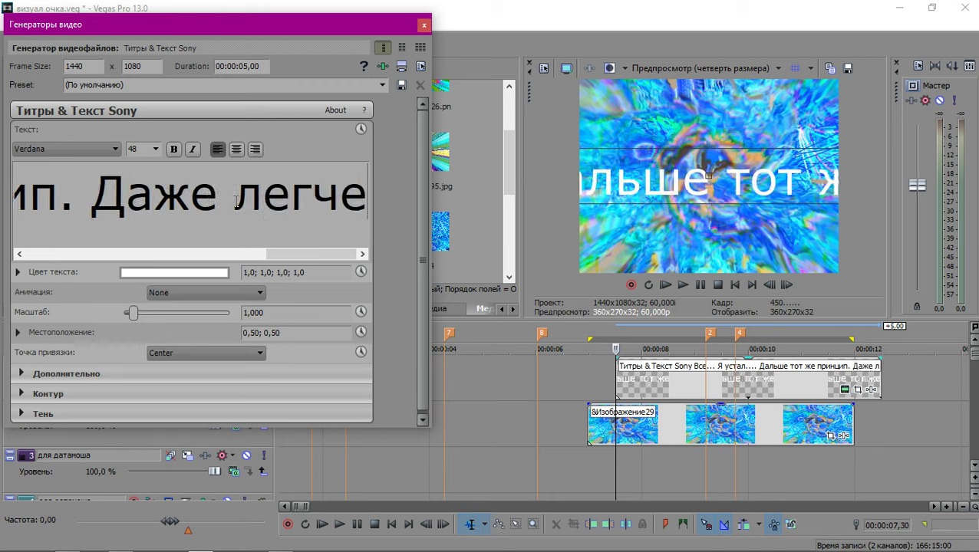
text(..........)
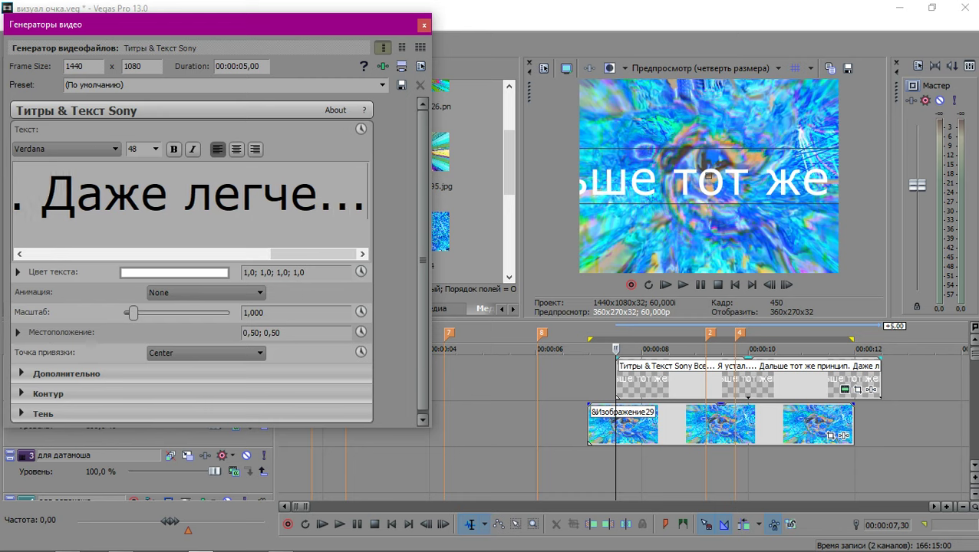
text(.)
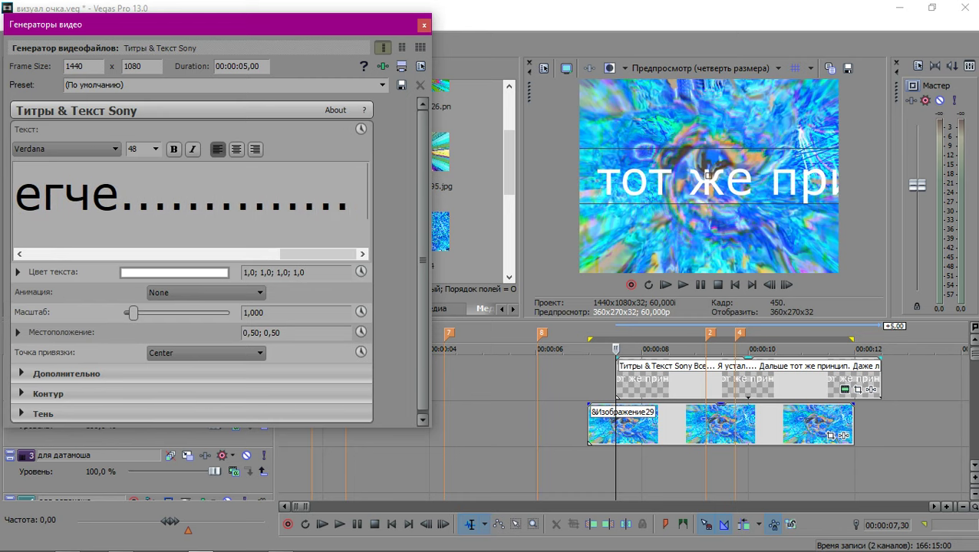
click(424, 25)
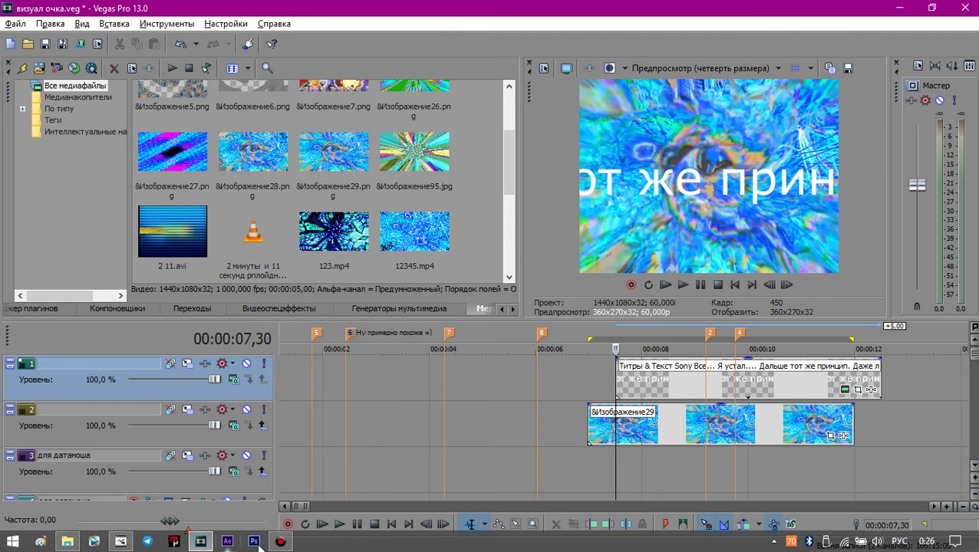